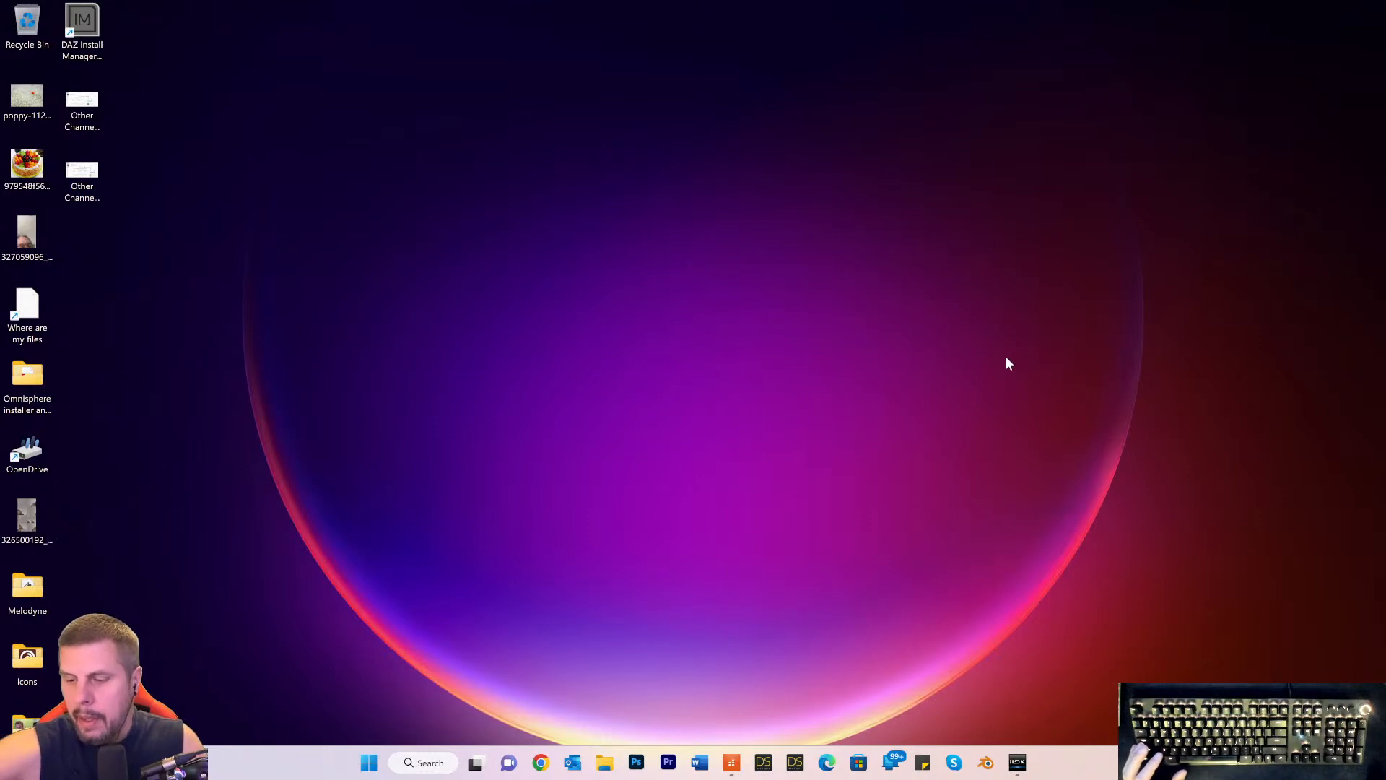
# - Switch to Cakewalk, play back the project from near its start, and cue and play it at beat 4 of measure 6
pyautogui.click(731, 763)
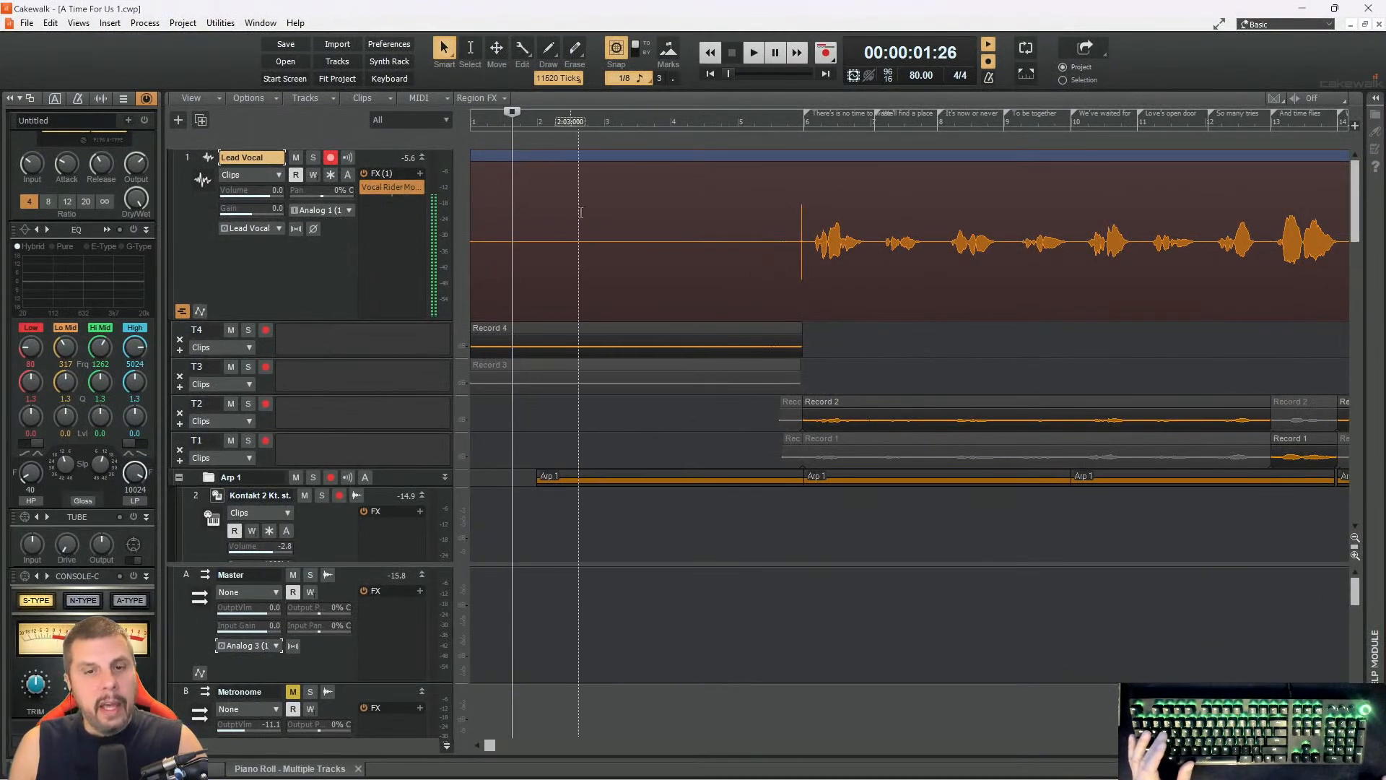
pyautogui.press('space')
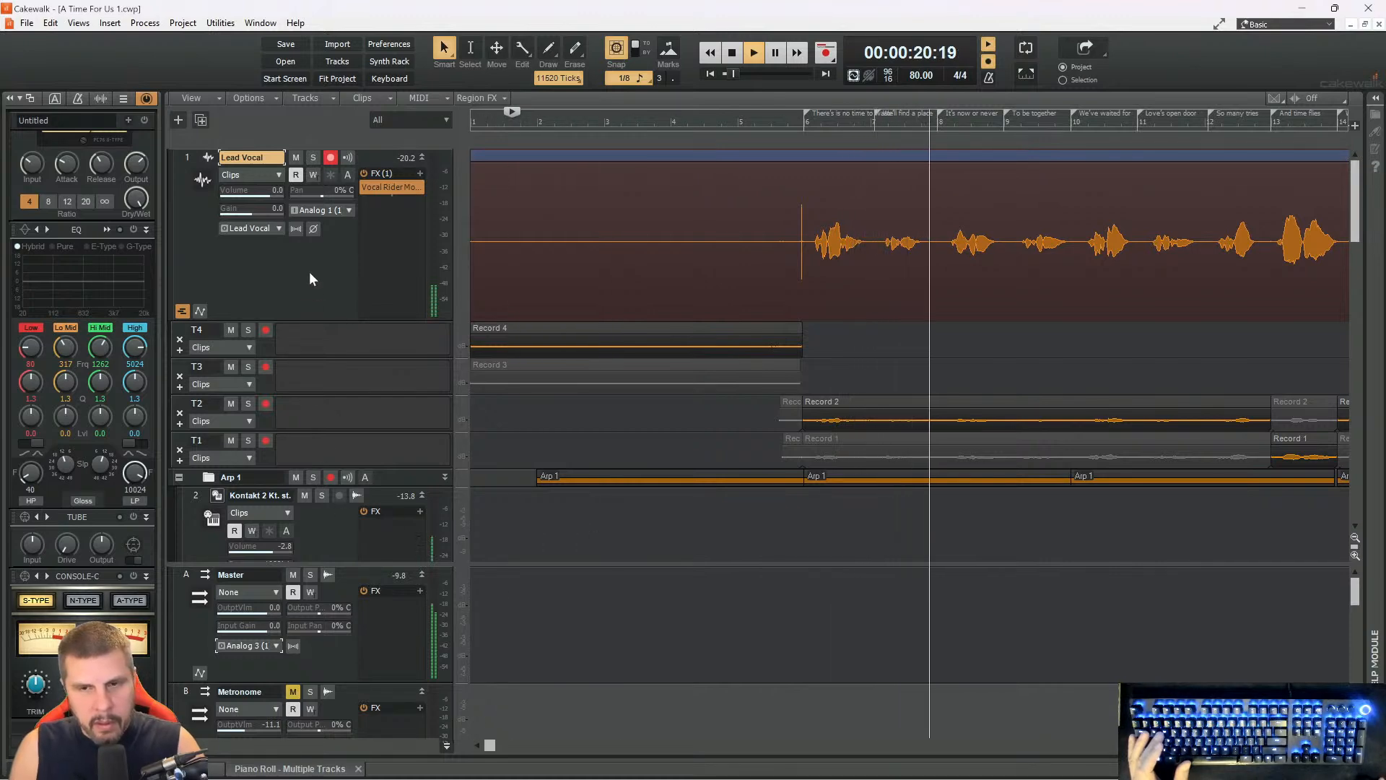
pyautogui.press('space')
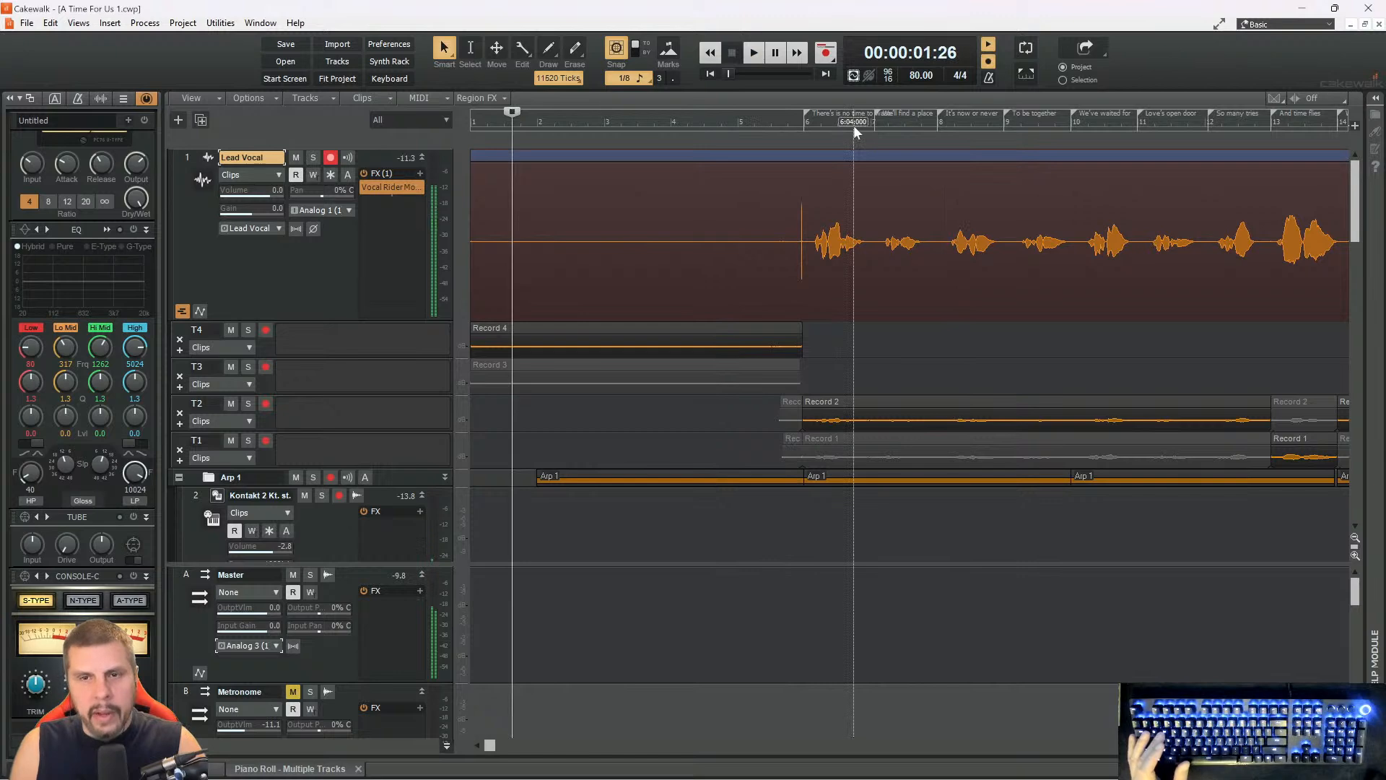
pyautogui.click(854, 129)
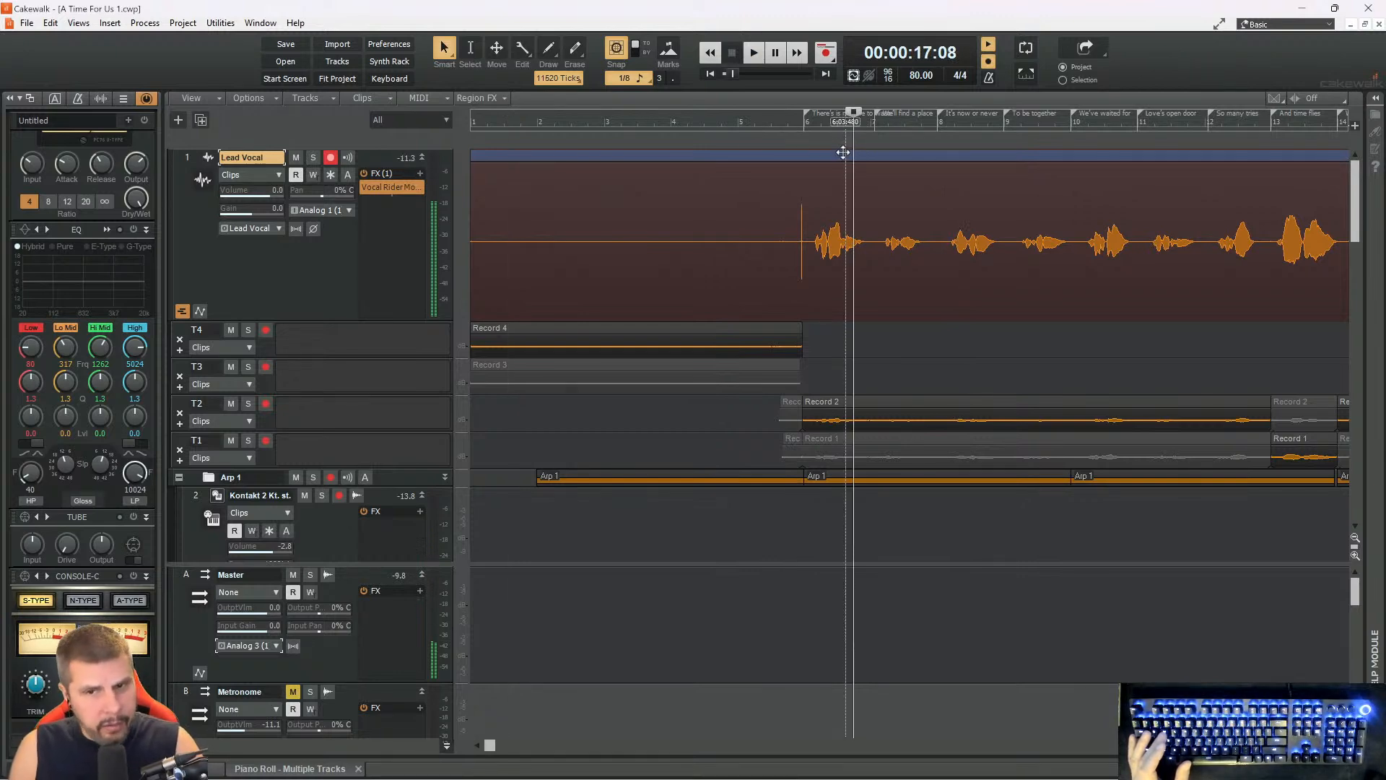
pyautogui.press('space')
pyautogui.press('space')
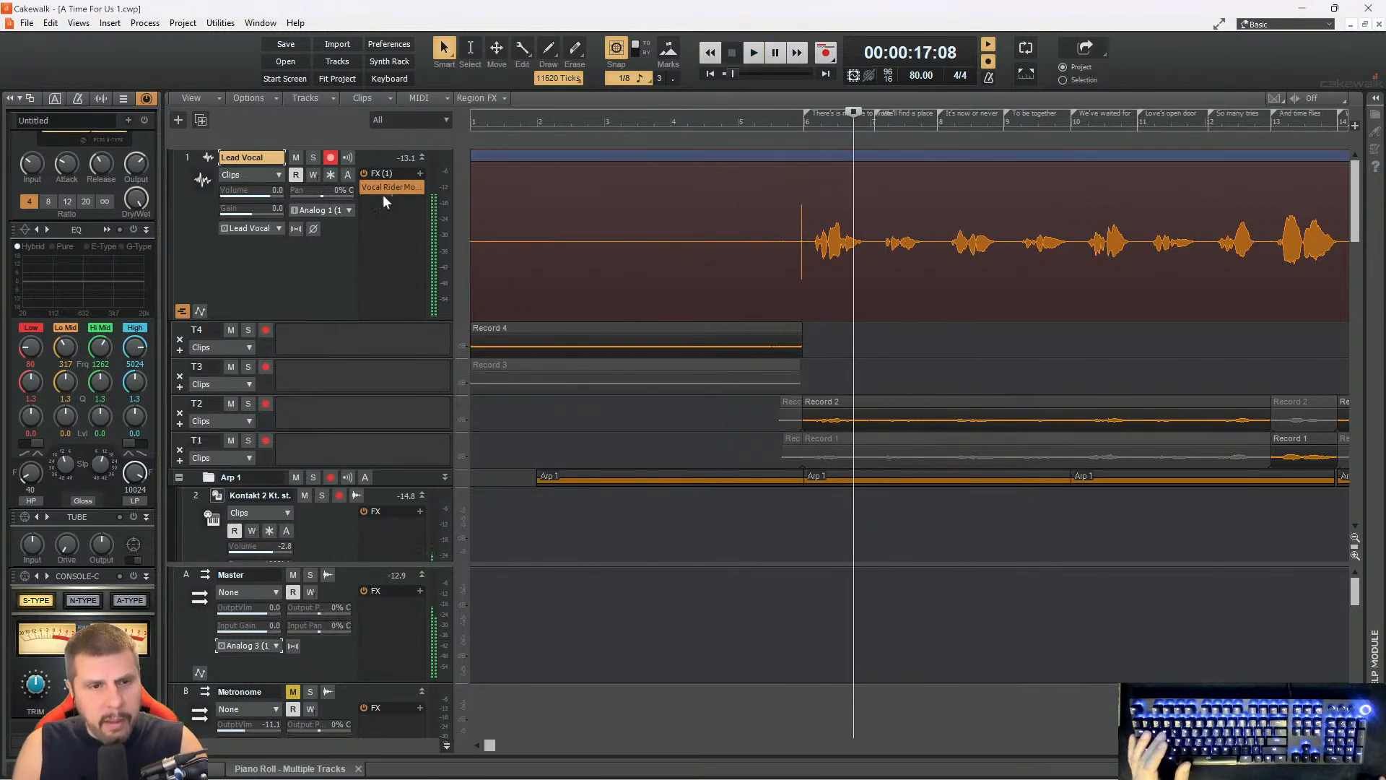
# - Set the Lead Vocal track's input to Analog 1 (1) of the ASIO Fireface USB interface
pyautogui.click(349, 209)
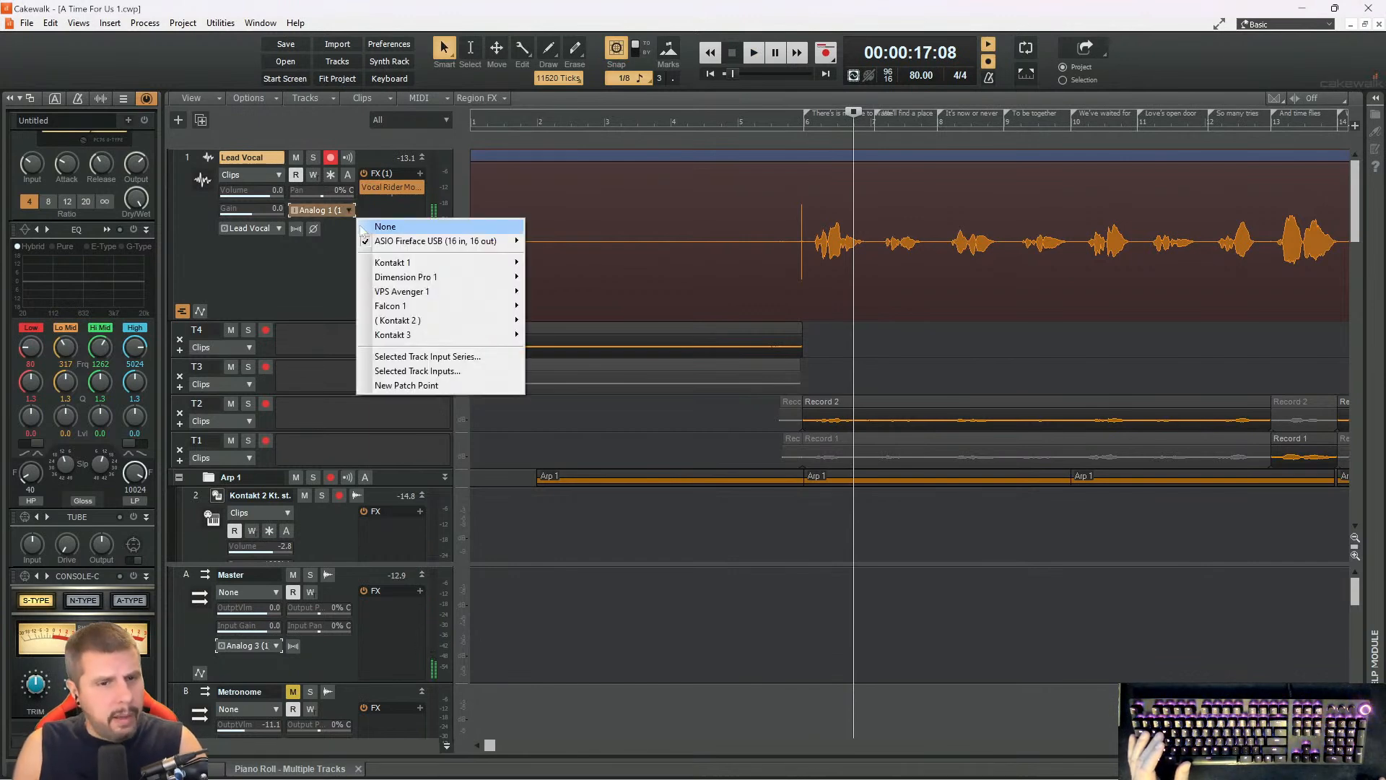
pyautogui.moveTo(392, 264)
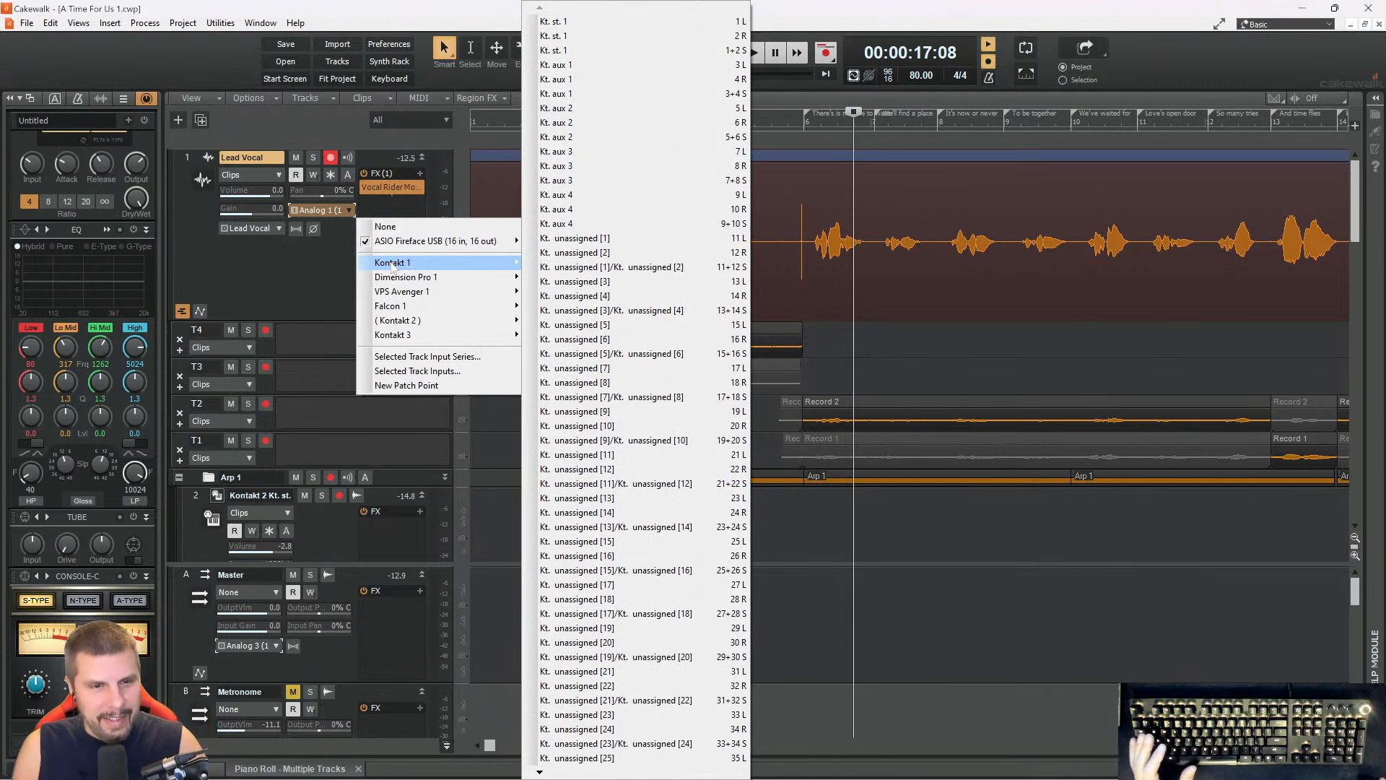
pyautogui.moveTo(404, 241)
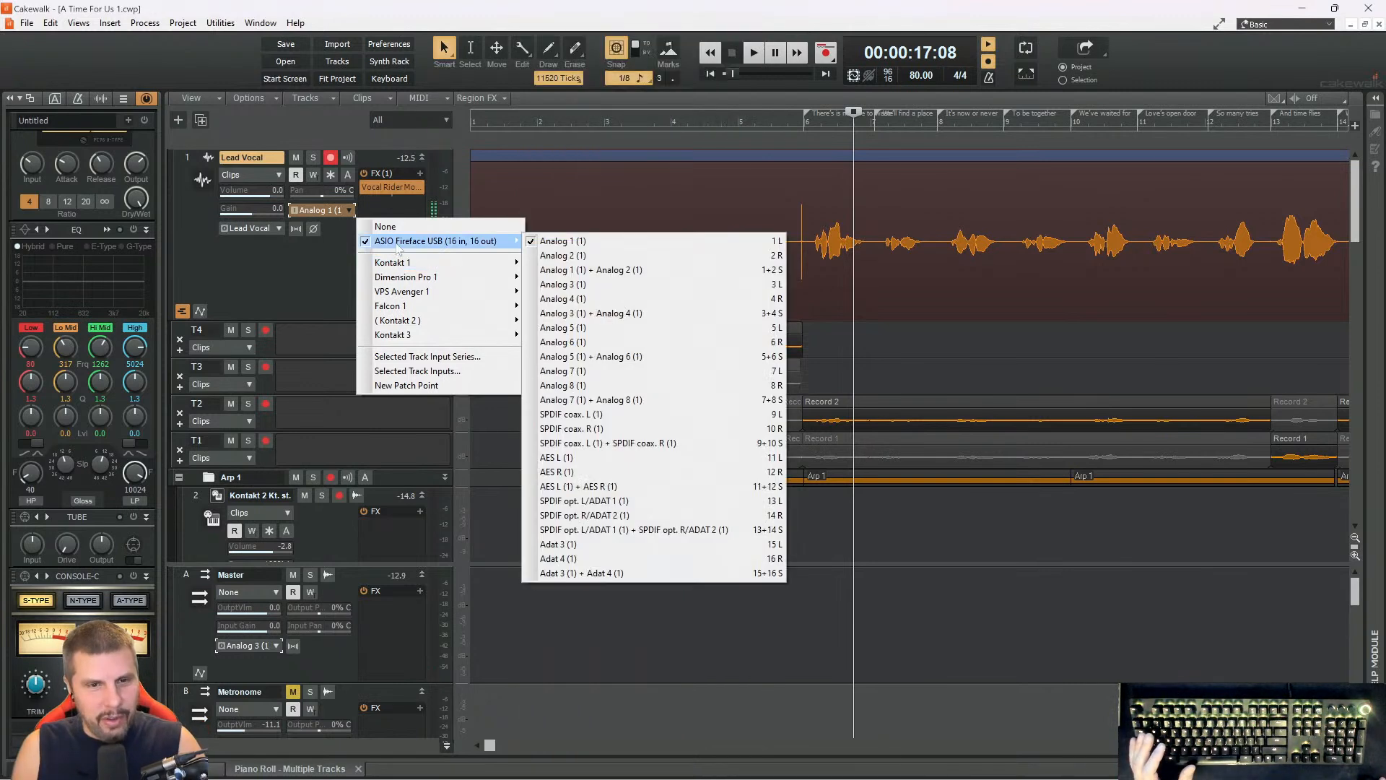
pyautogui.click(572, 244)
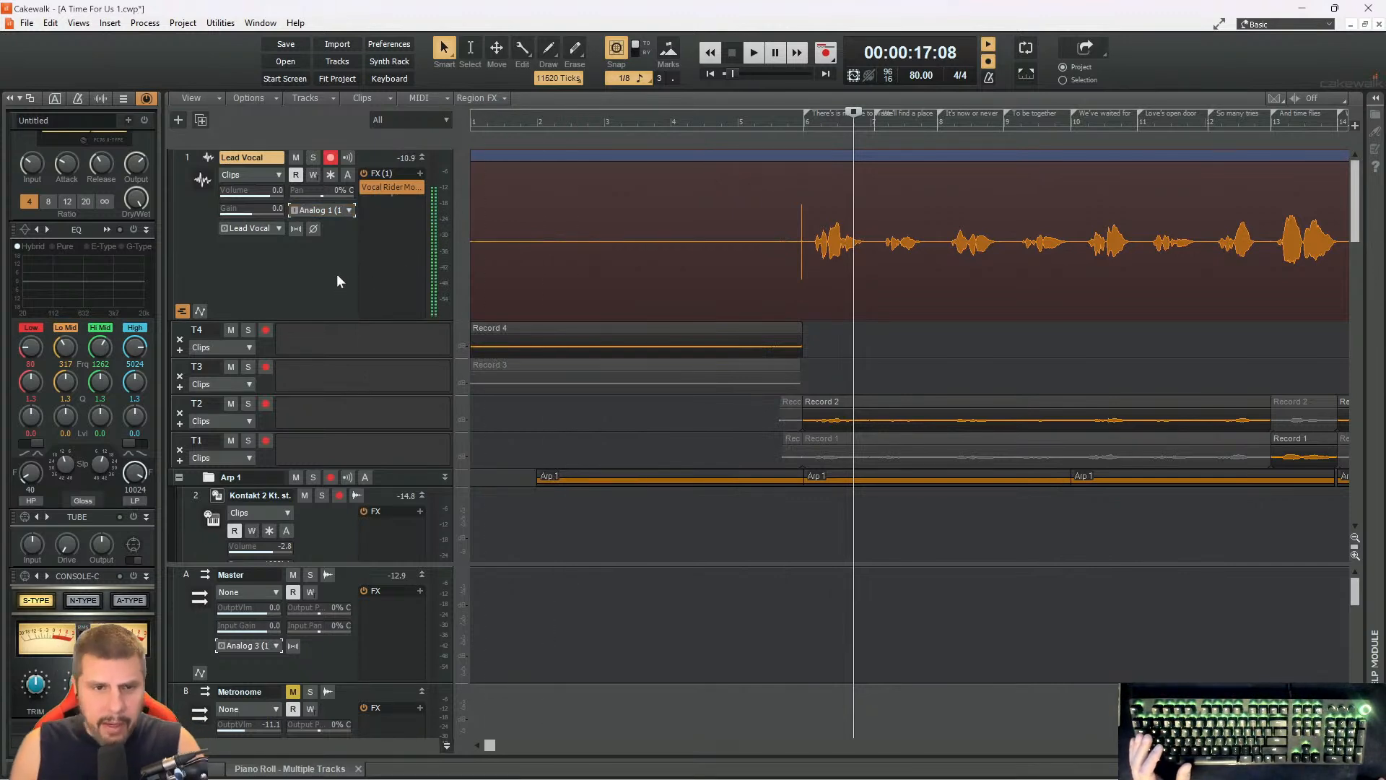
# - Punch in new Lead Vocal takes for the lines at measure 7 and "To be together" at measure 9, cueing playback shortly before each
pyautogui.press('space')
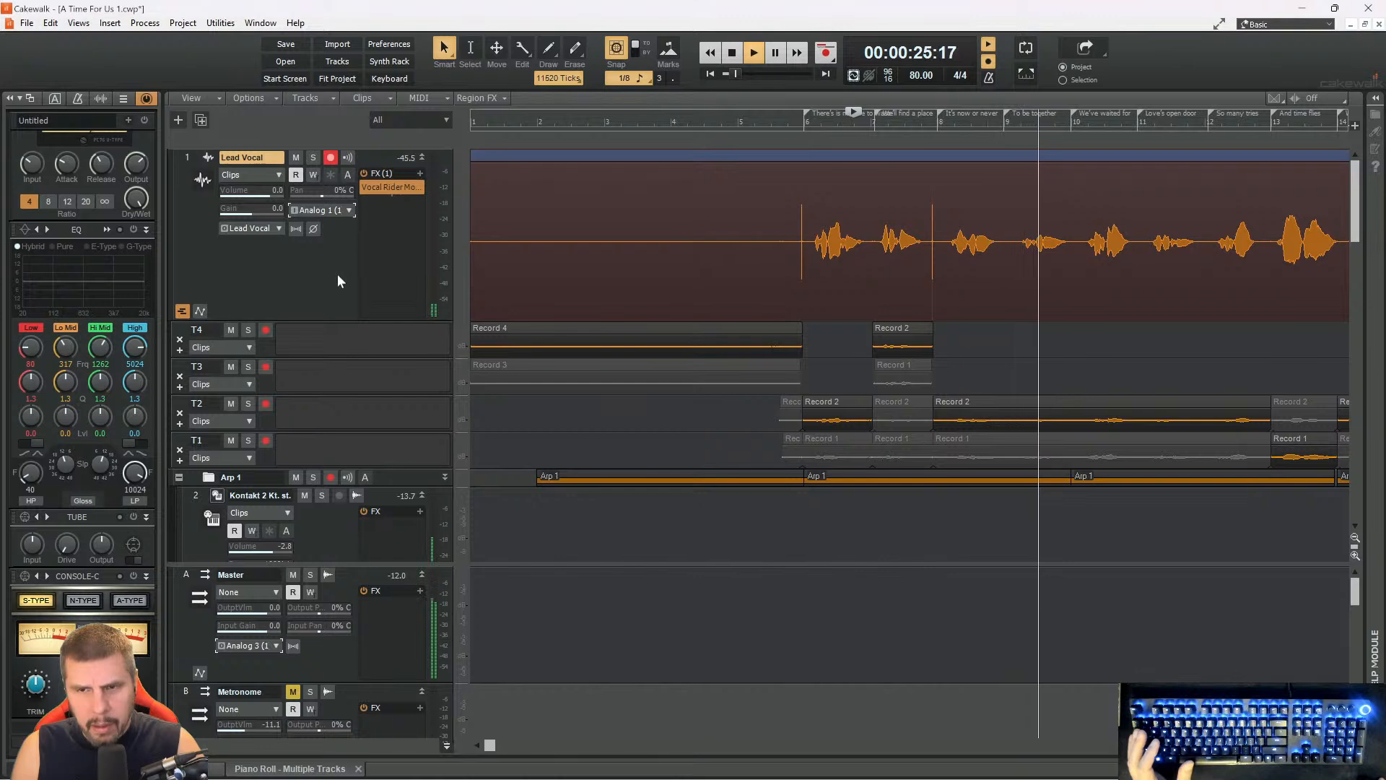
pyautogui.press('space')
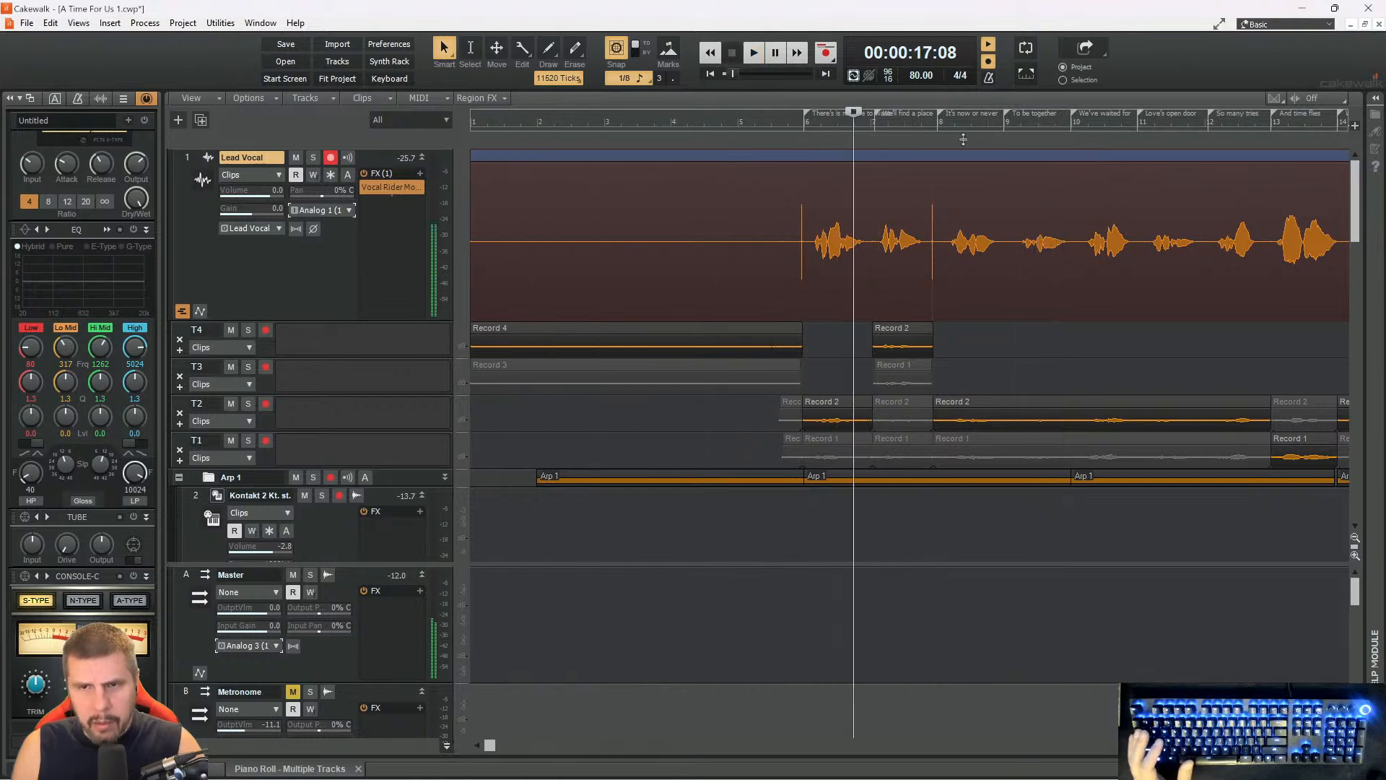
pyautogui.click(968, 120)
pyautogui.press('space')
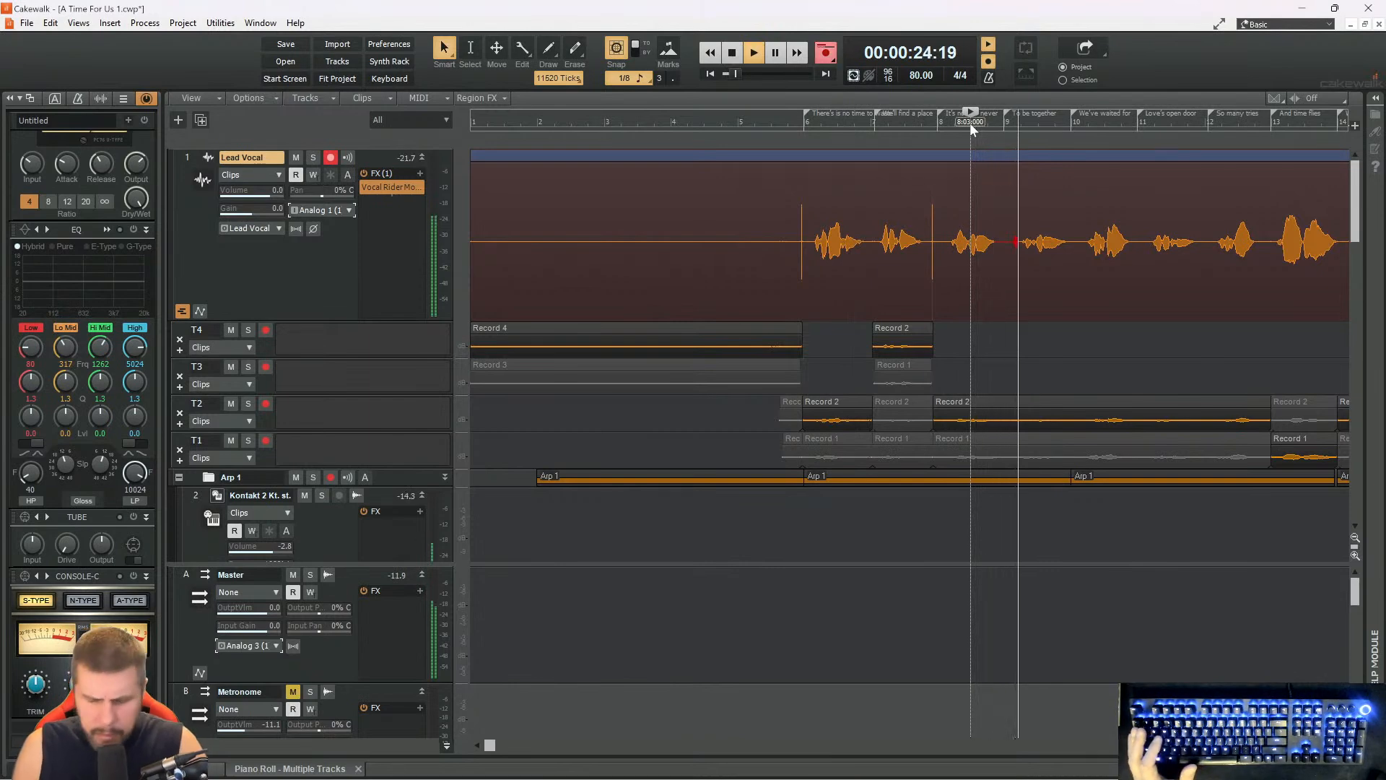
pyautogui.press('space')
pyautogui.press('space')
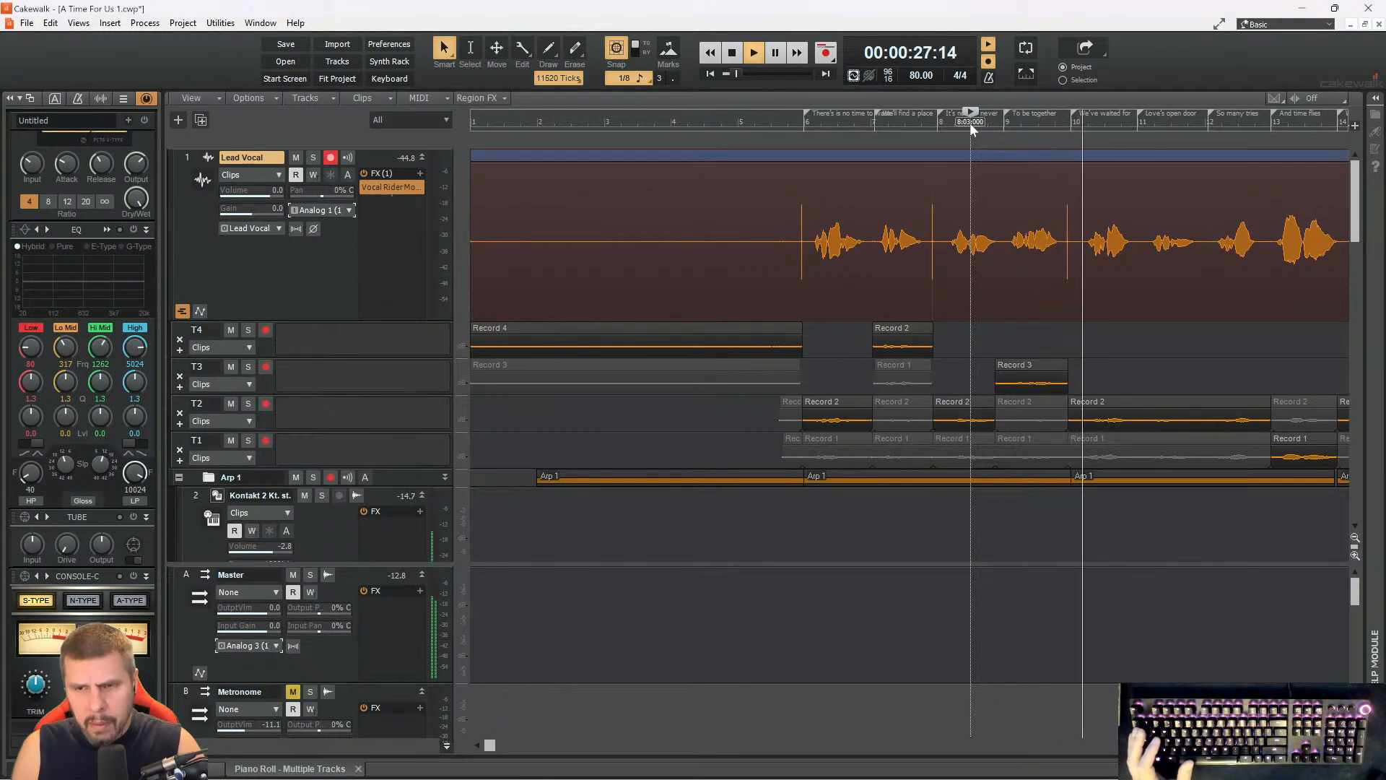
pyautogui.press('space')
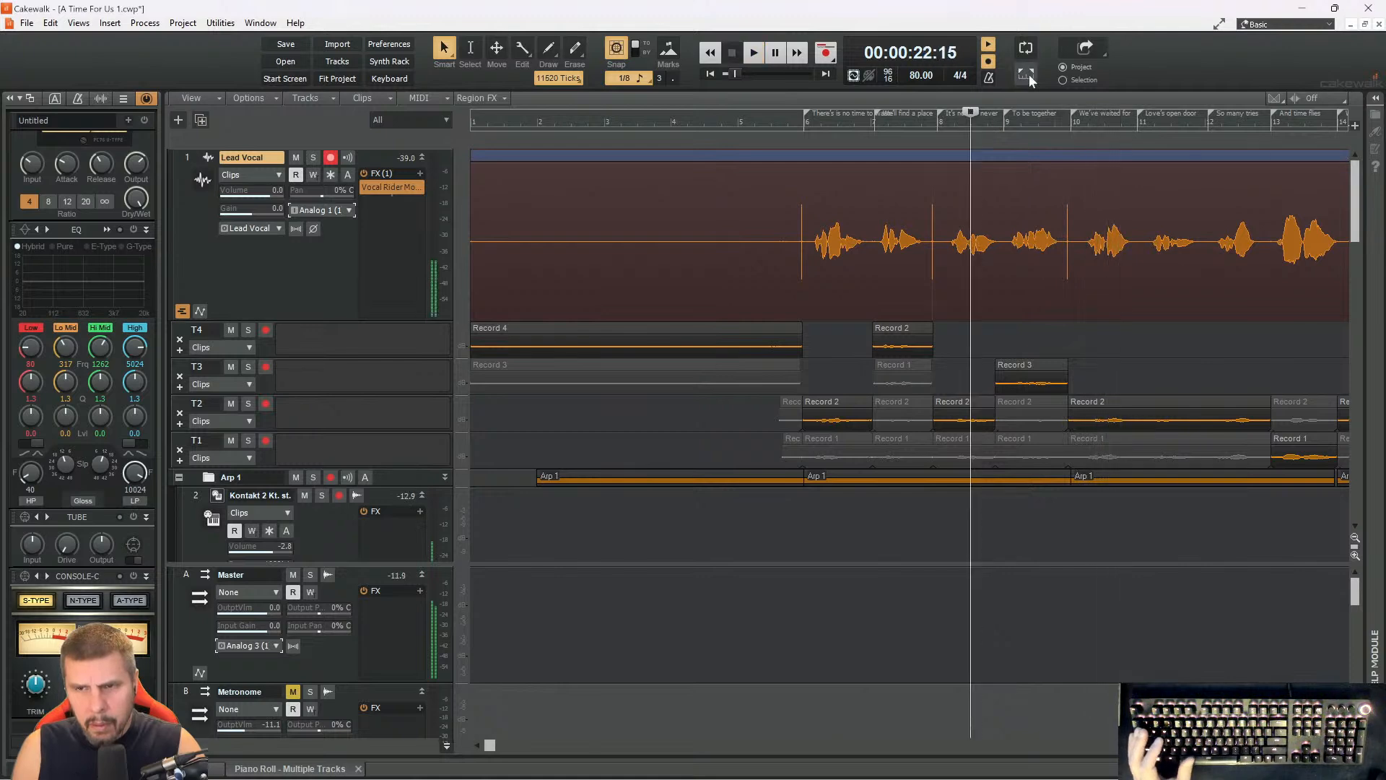
# - Re-record the Lead Vocal lines "We've waited for" at measure 10 and "Love's open door" at measure 11, with a short lead-in before each
pyautogui.click(1026, 127)
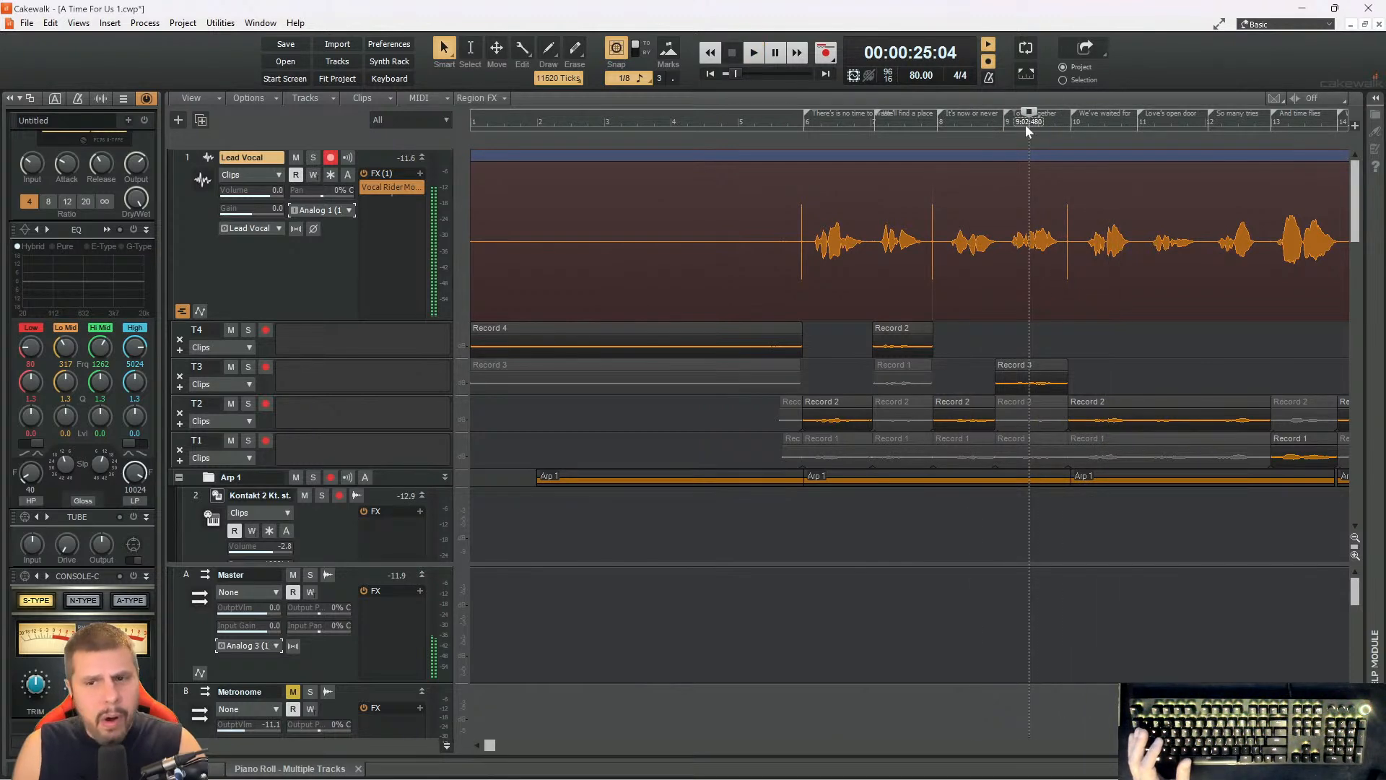
pyautogui.press('space')
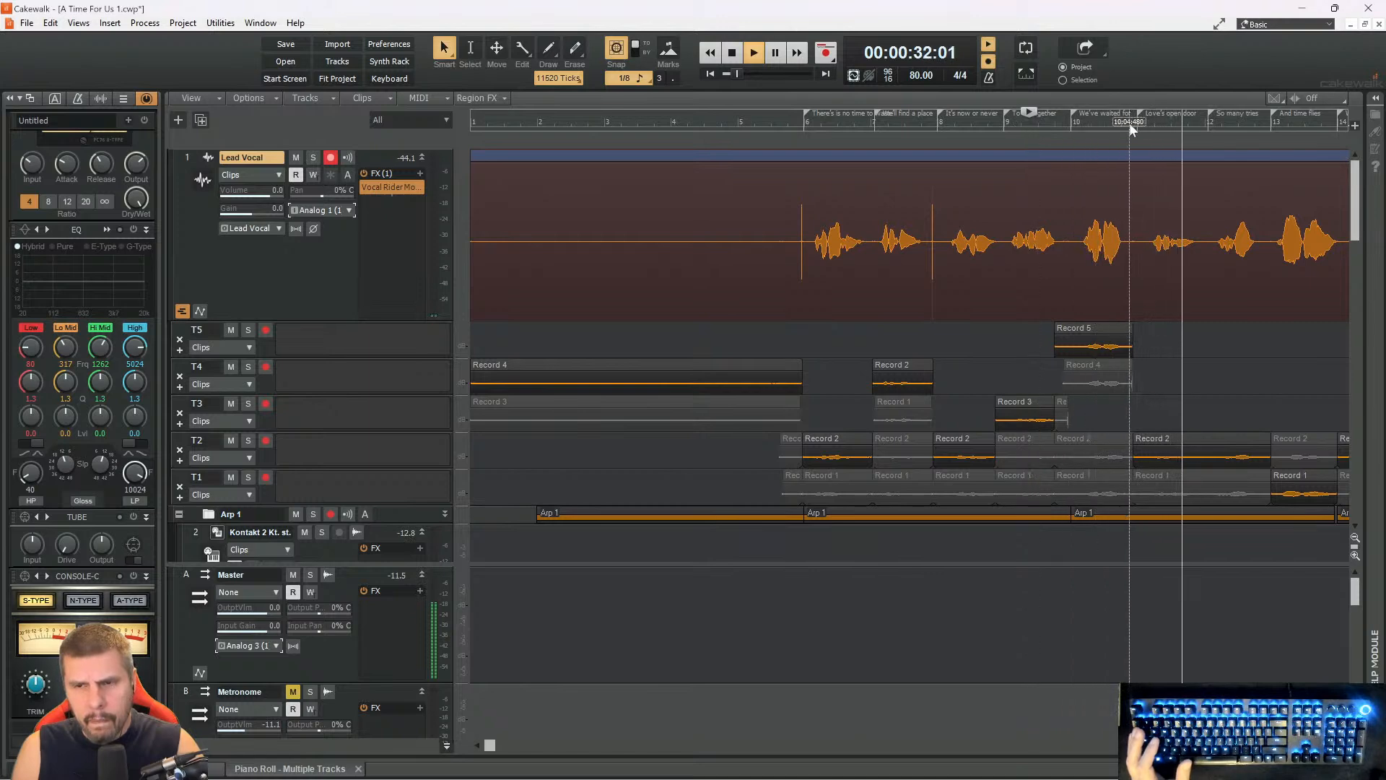
pyautogui.click(1087, 122)
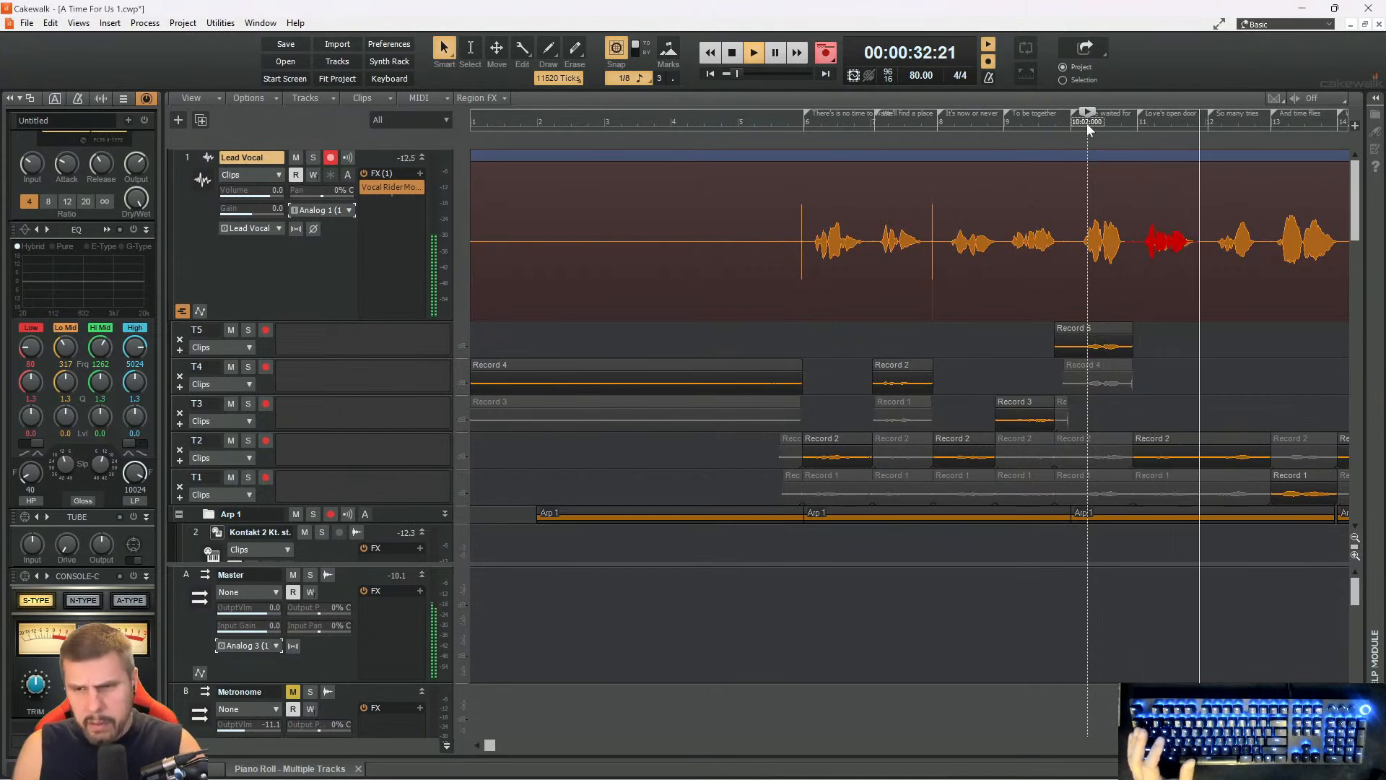
pyautogui.click(1086, 123)
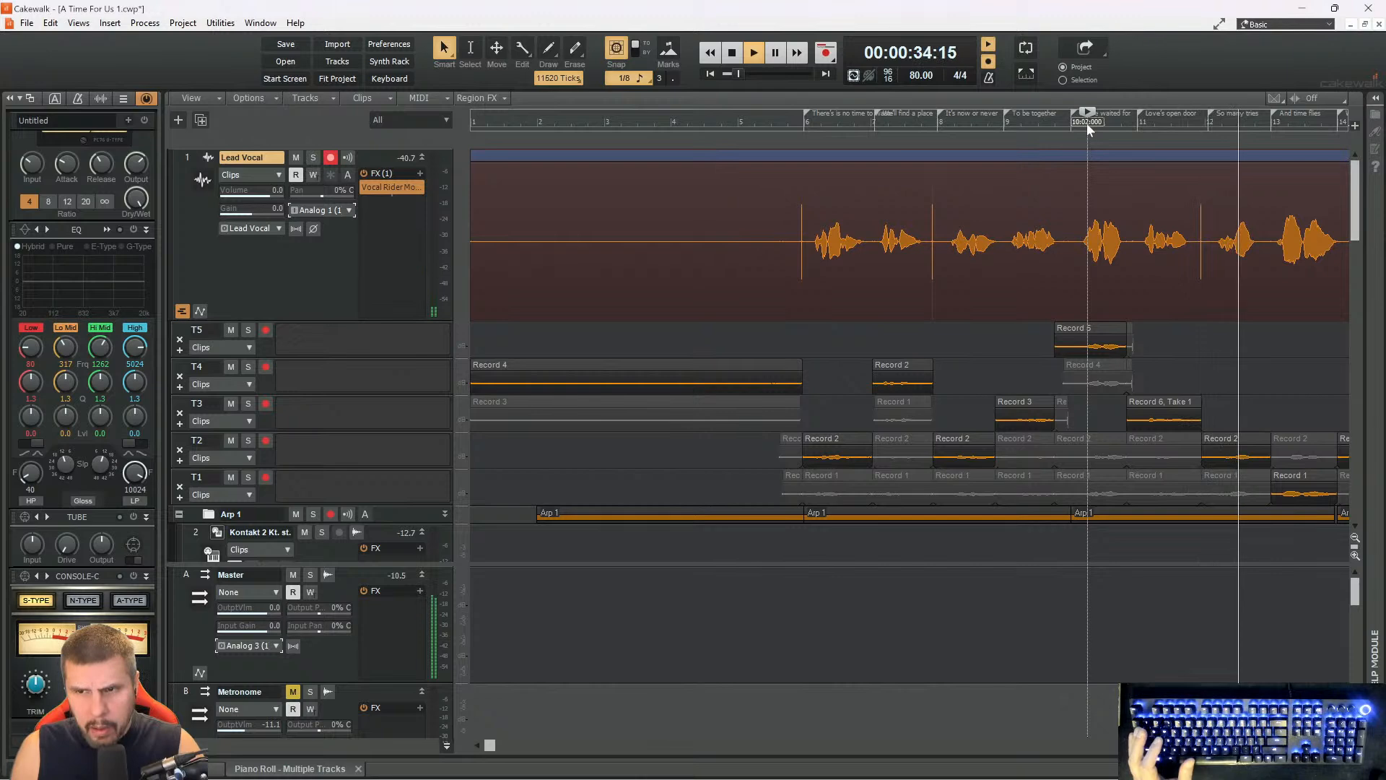
pyautogui.press('space')
# - Cue playback at measure 11 and re-record the Lead Vocal line "So many tries" at measure 12, repeating the take
pyautogui.click(1170, 124)
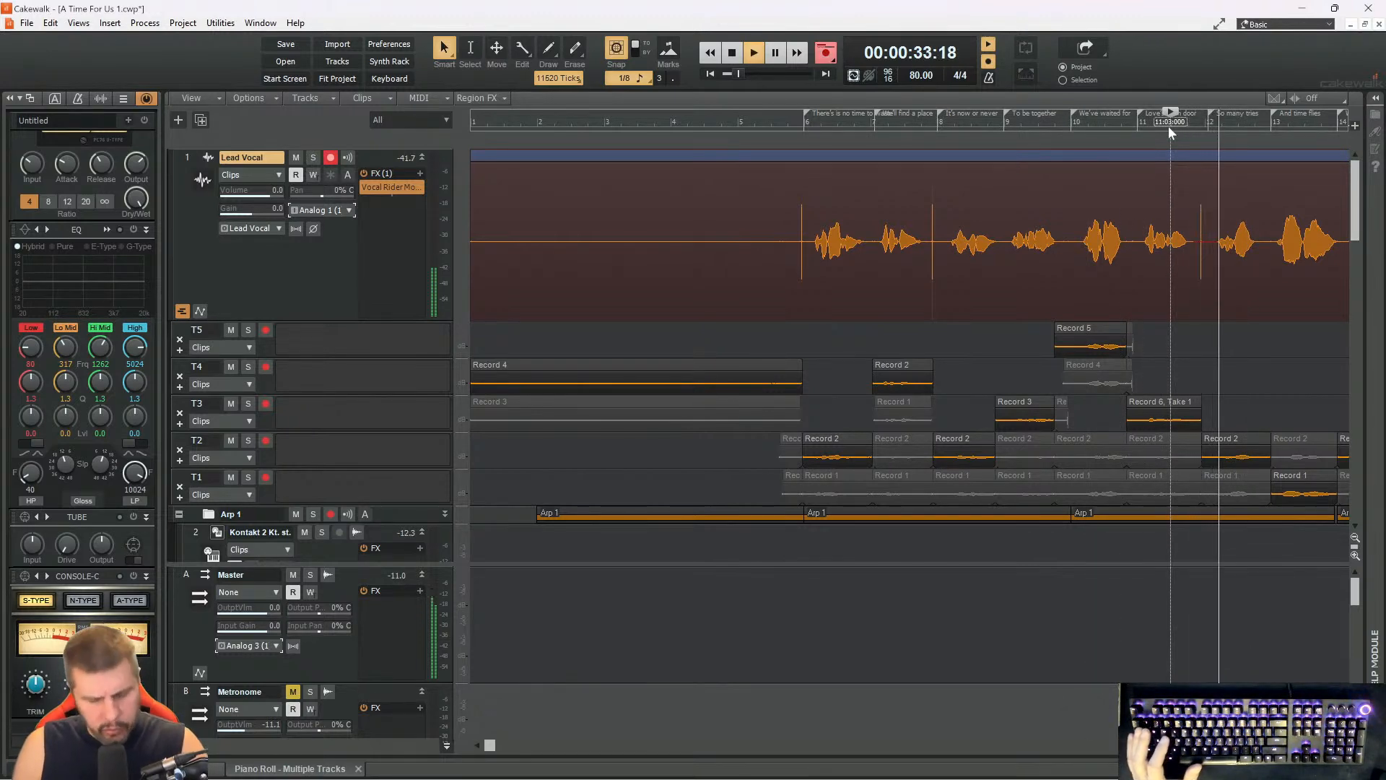
pyautogui.press('space')
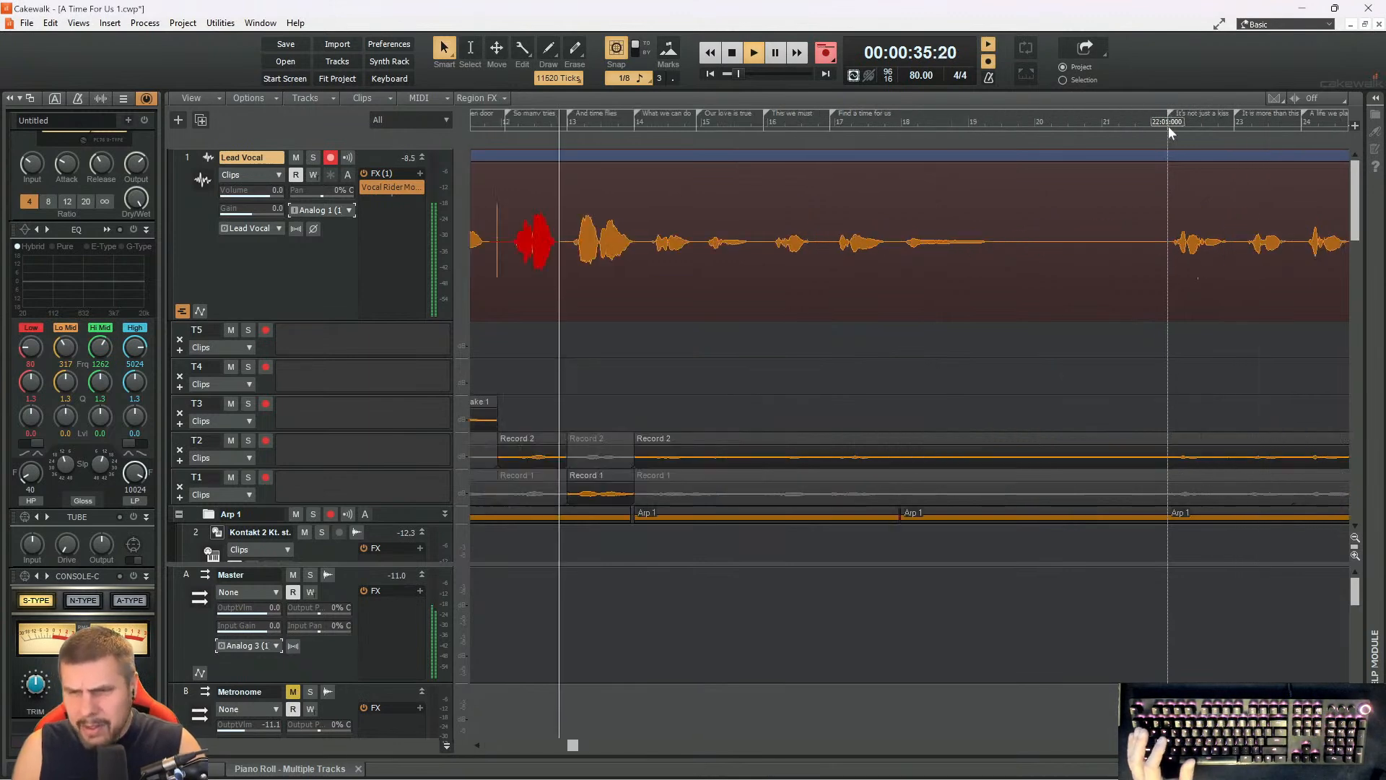
pyautogui.press('space')
pyautogui.press('r')
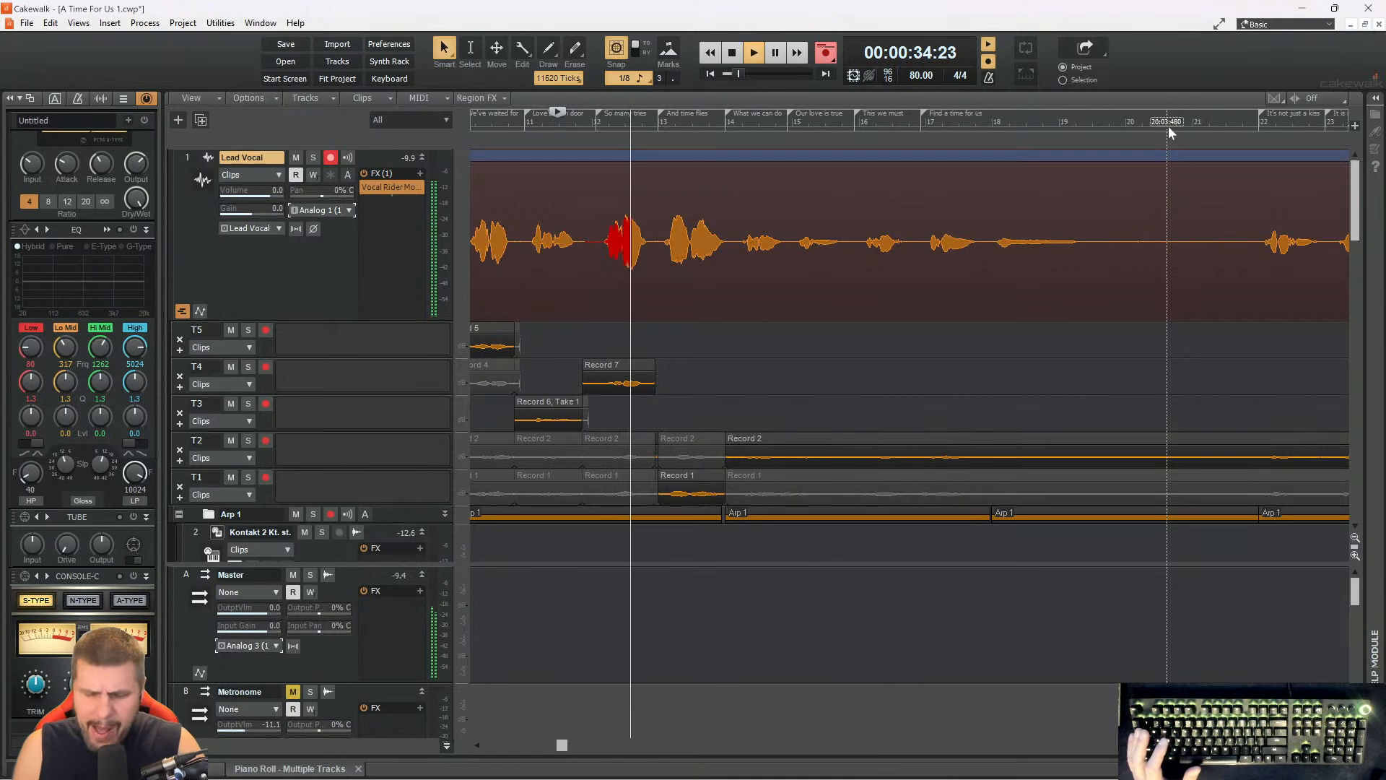
pyautogui.press('space')
pyautogui.press('space')
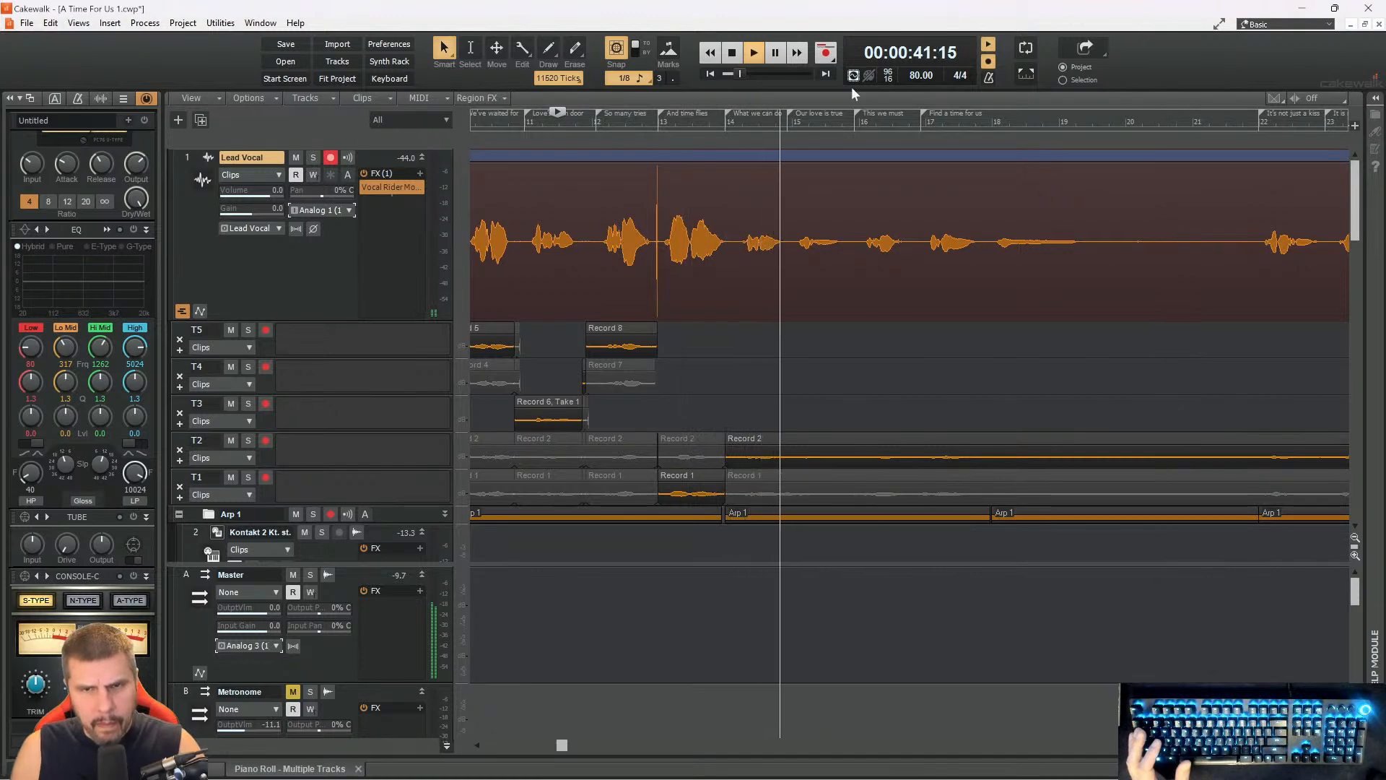
# - Re-record the Lead Vocal from "What we can do" at measure 14, and again from "This we must" at measure 16 through "Find a time for us"
pyautogui.click(682, 127)
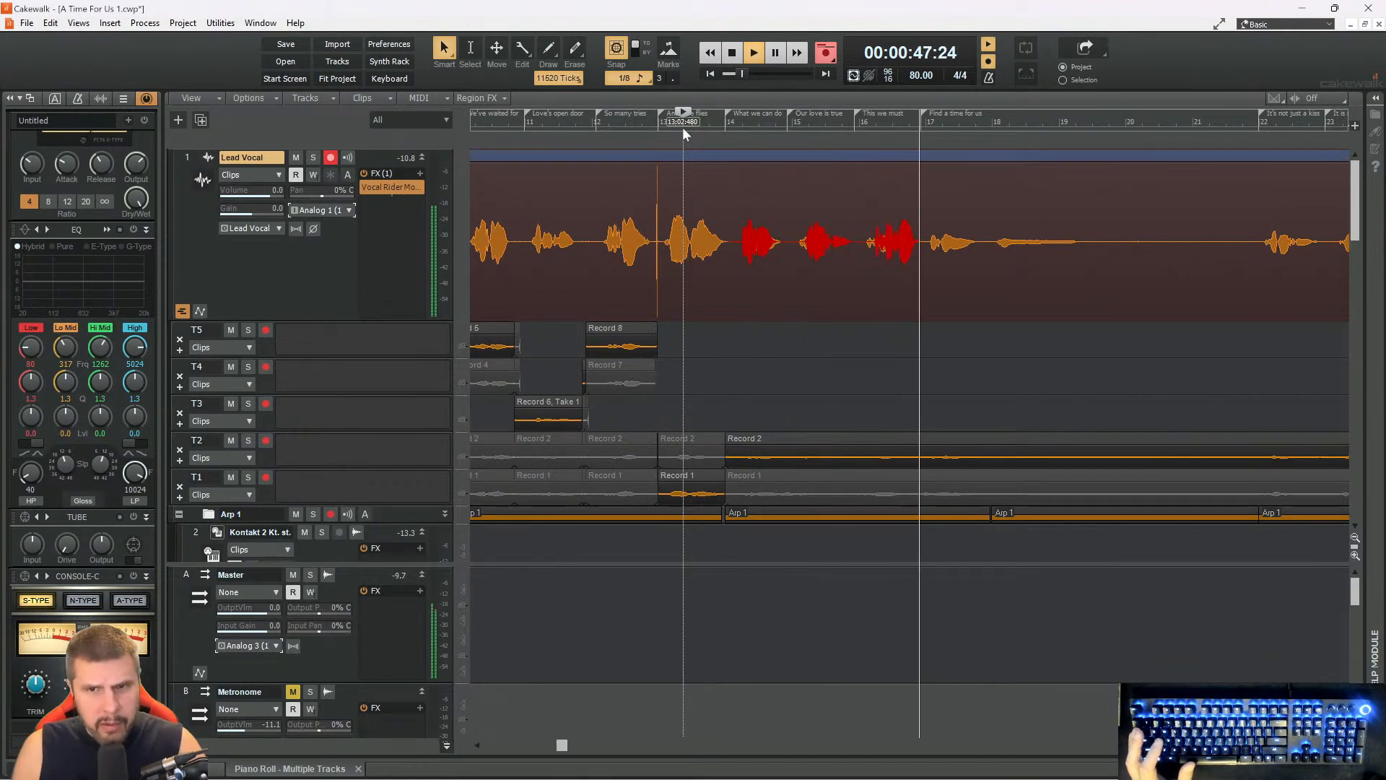
pyautogui.press('space')
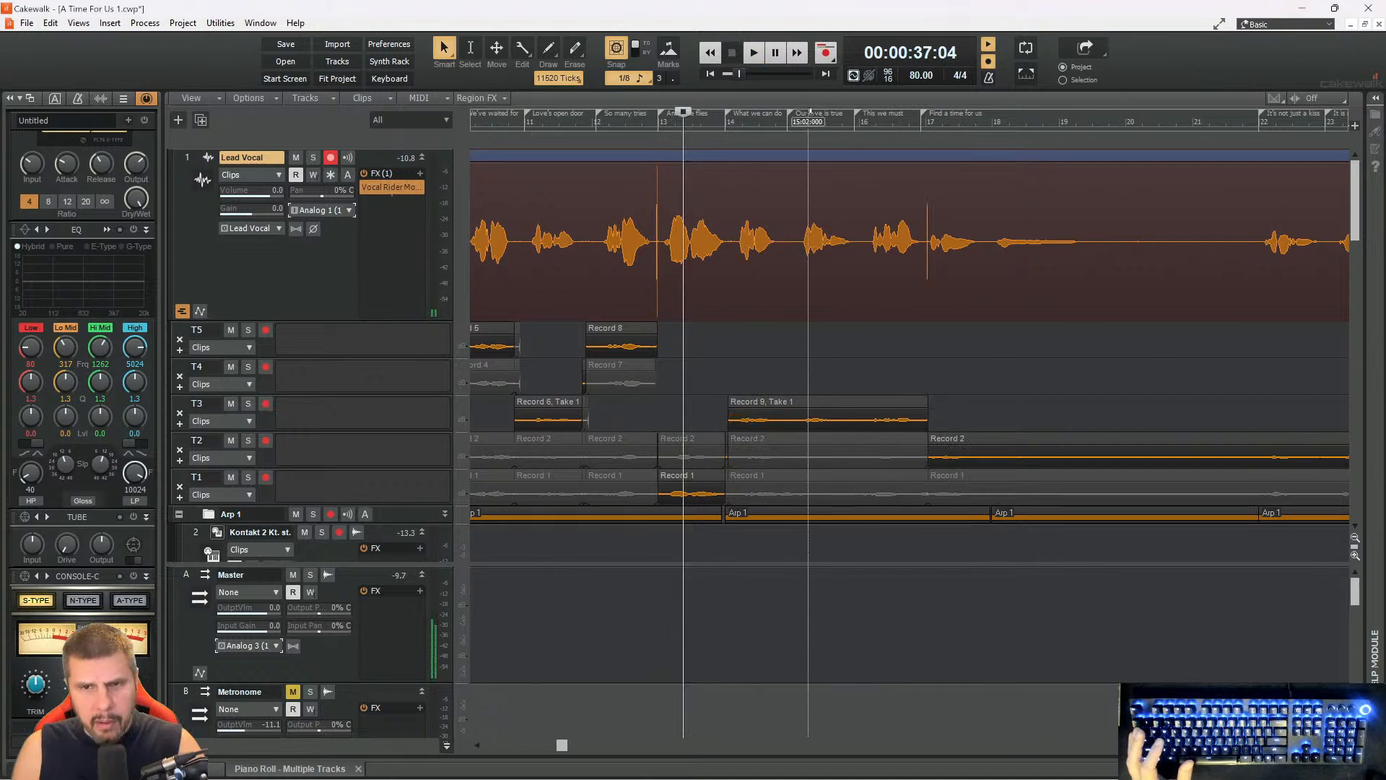
pyautogui.click(816, 114)
pyautogui.press('space')
pyautogui.press('space')
pyautogui.click(820, 121)
pyautogui.press('space')
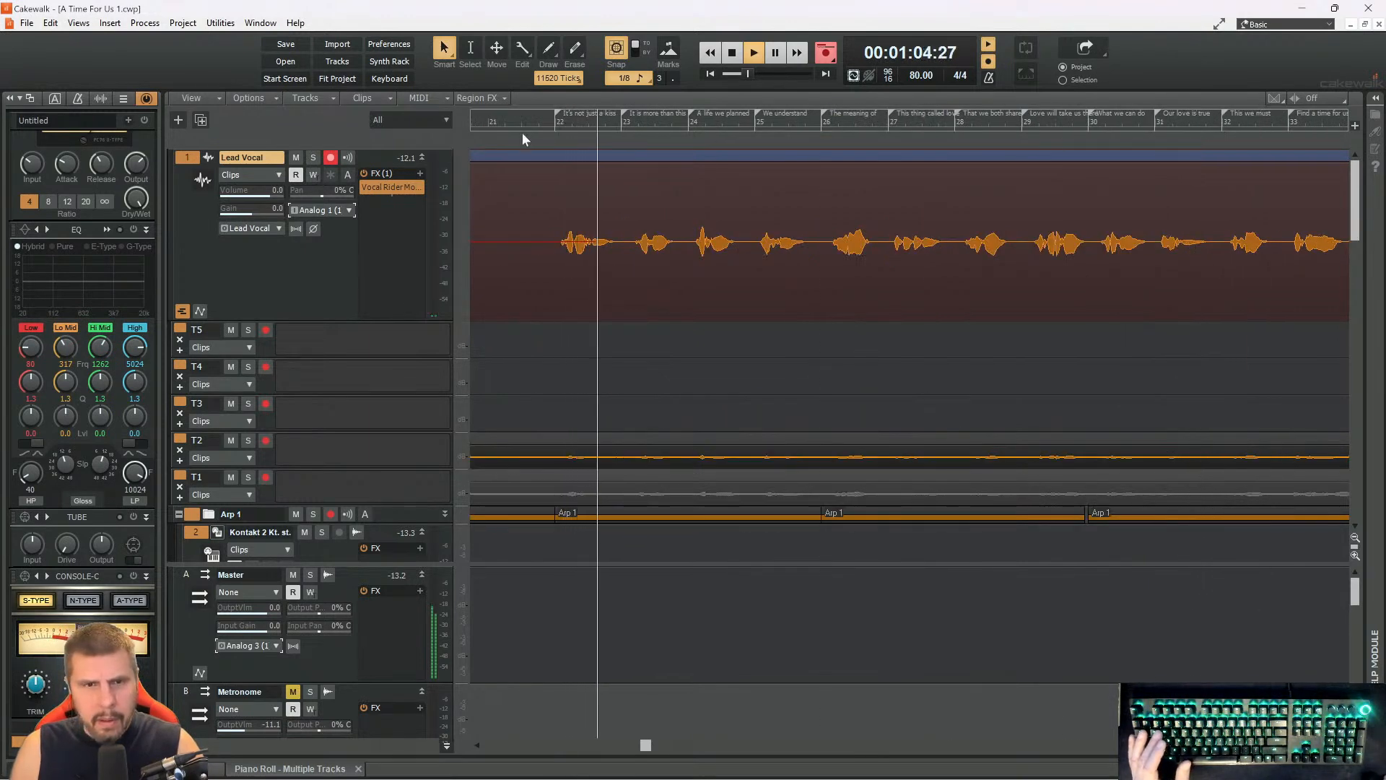
pyautogui.press('space')
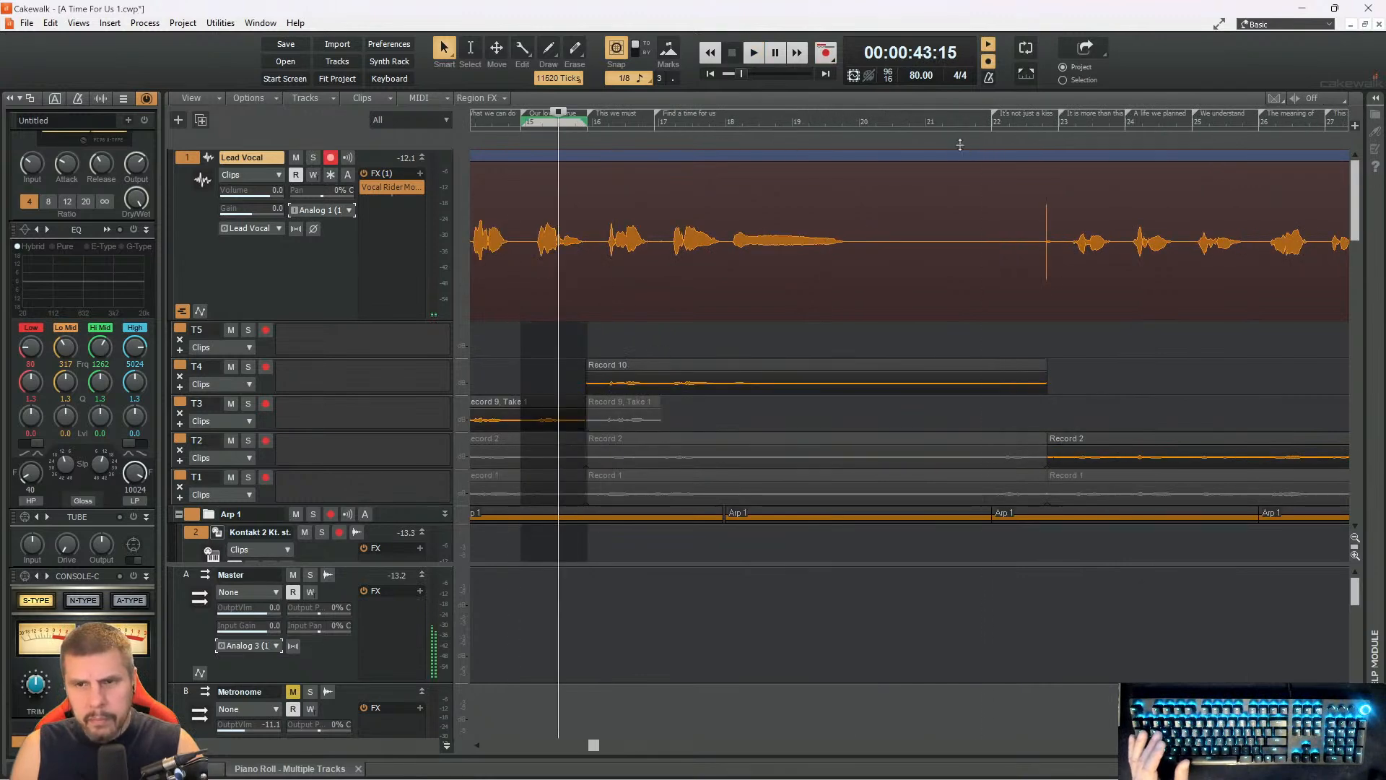
# - Record a new Lead Vocal take of the second verse from just before measure 22 up to measure 30
pyautogui.click(907, 123)
pyautogui.press('space')
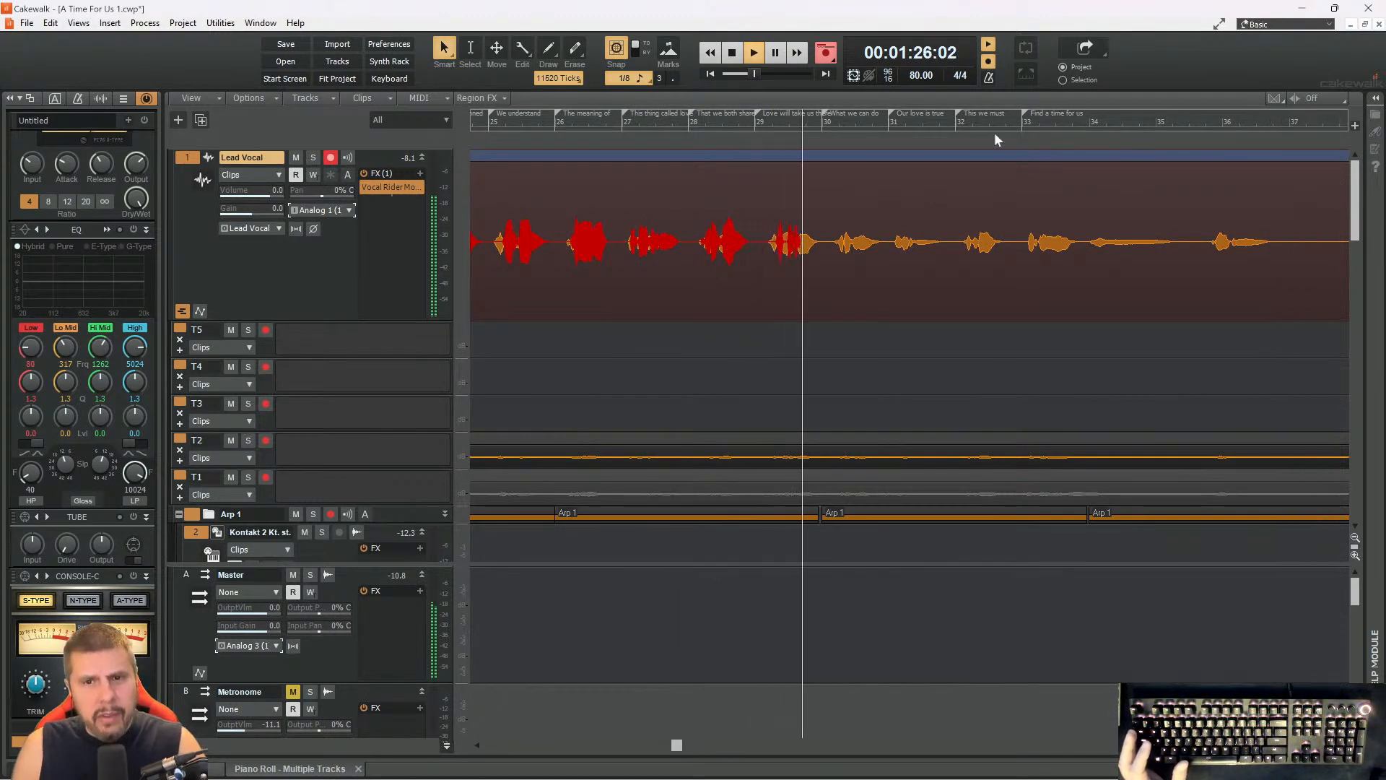
pyautogui.press('space')
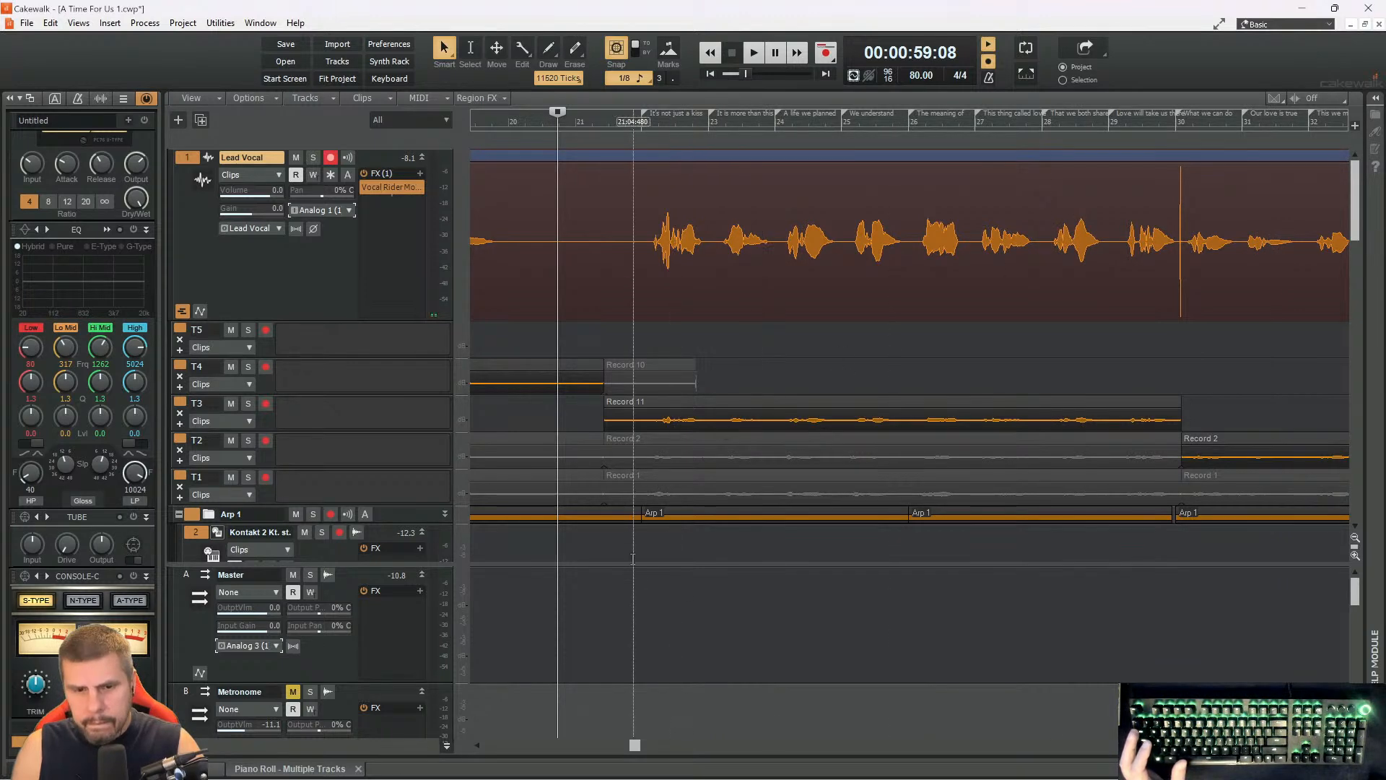
# - Cue playback at measure 27 and re-record the Lead Vocal from "That we both share" at measure 28 through the line before the Instrumental marker
pyautogui.moveTo(634, 745)
pyautogui.mouseDown()
pyautogui.moveTo(692, 748)
pyautogui.moveTo(654, 749)
pyautogui.mouseUp()
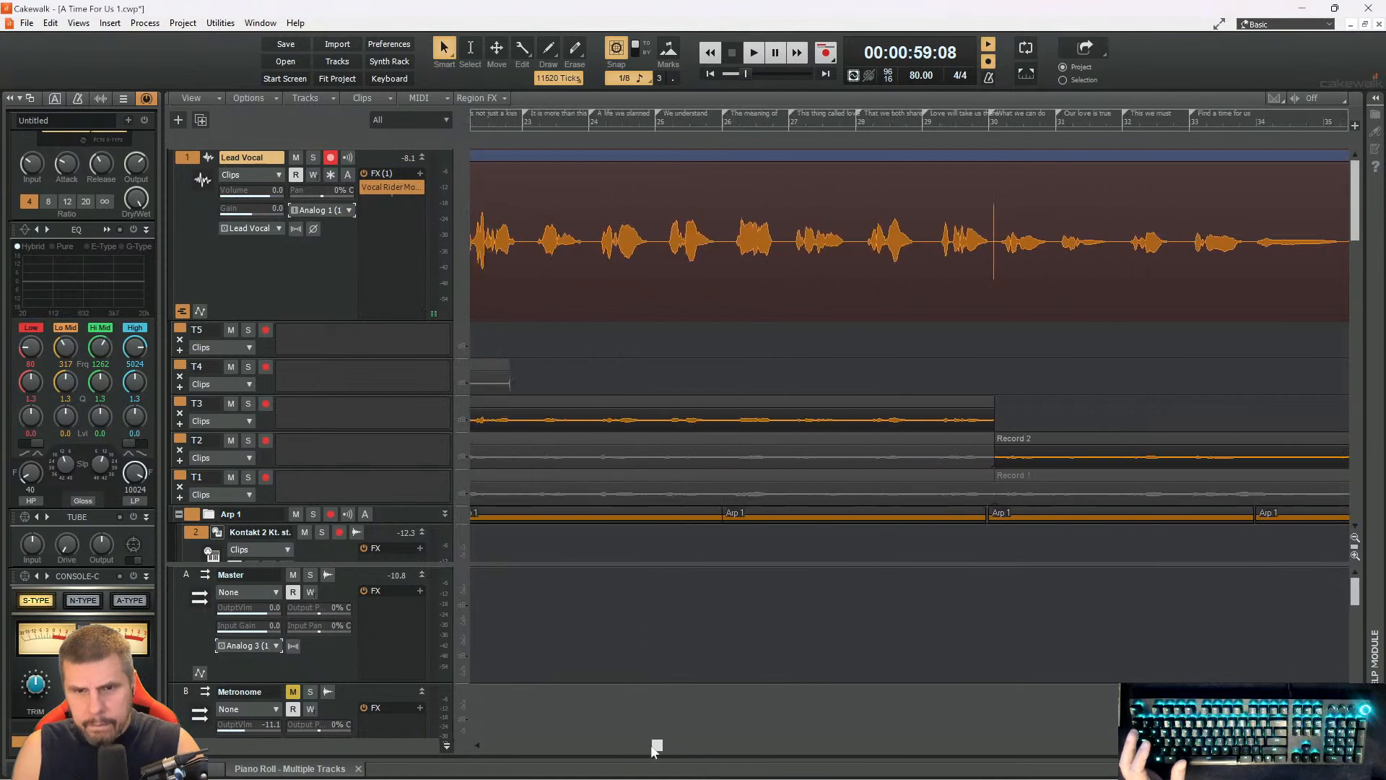
pyautogui.click(807, 123)
pyautogui.press('space')
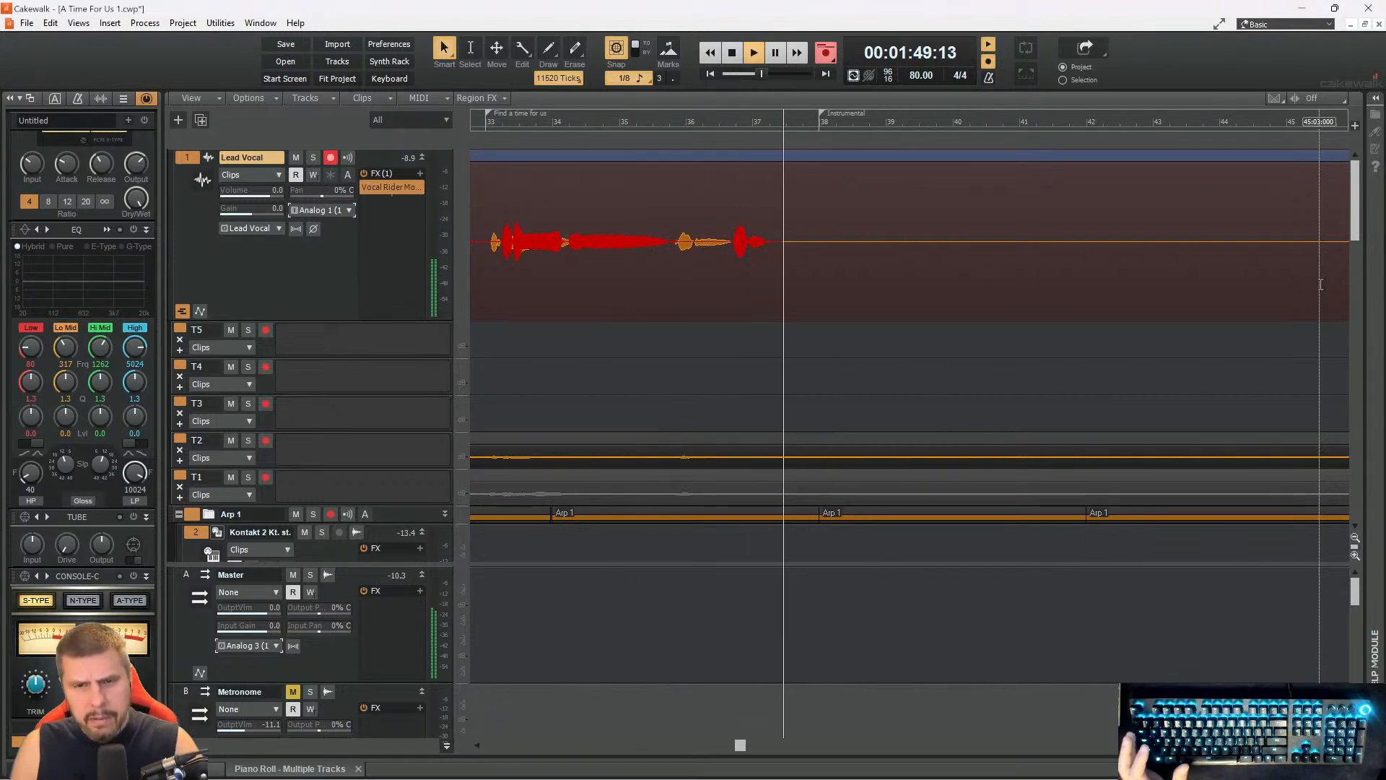
pyautogui.press('space')
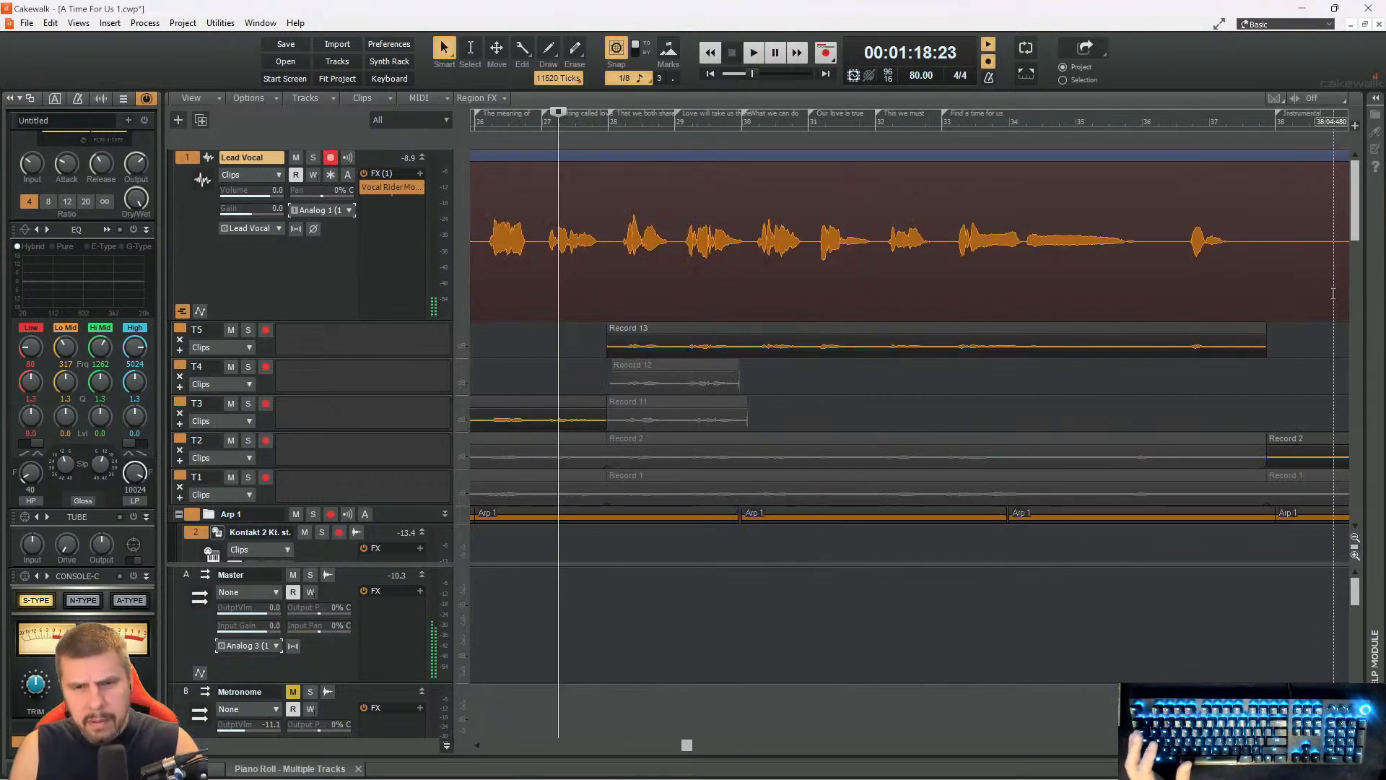
# - Play from measure 27 and re-record the Lead Vocal from "Love will take us" at measure 29 through "This we must", stopping at measure 33
pyautogui.press('space')
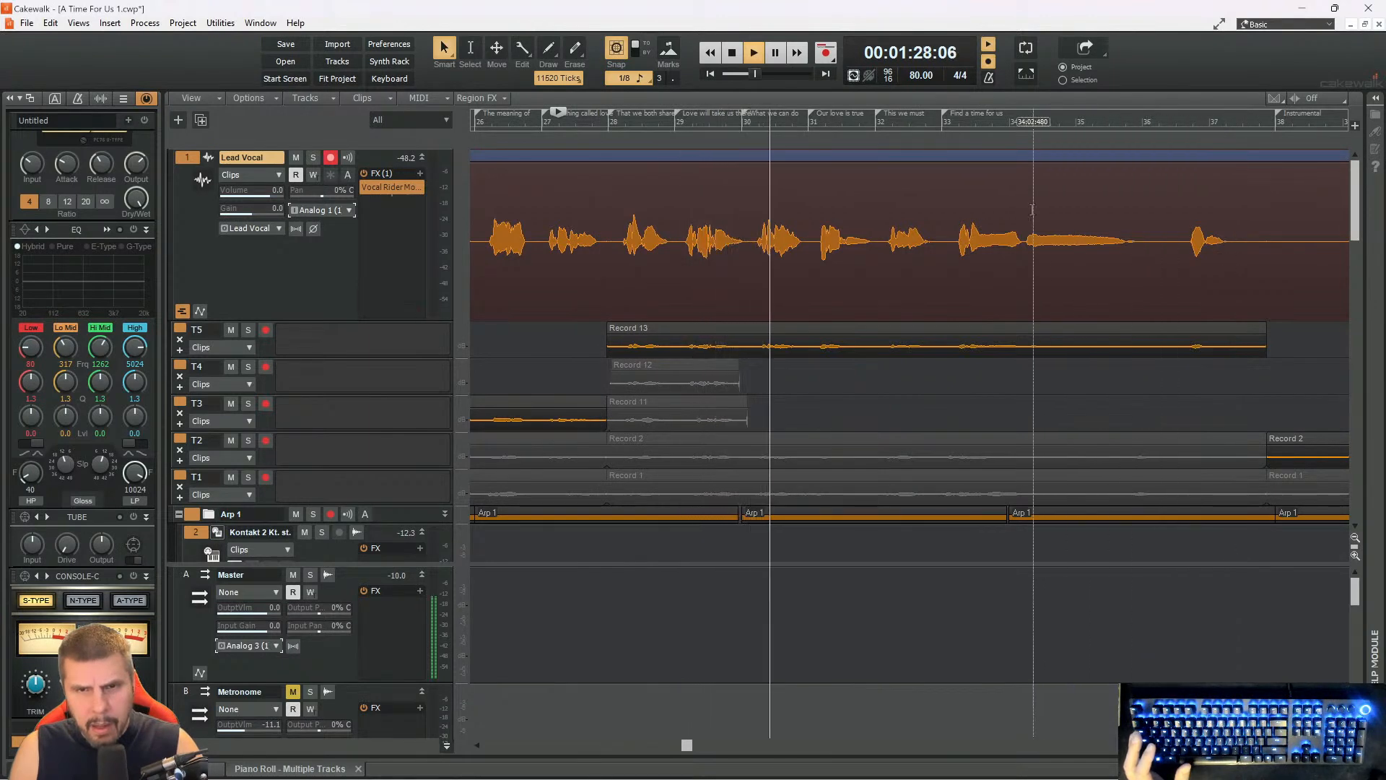
pyautogui.click(657, 122)
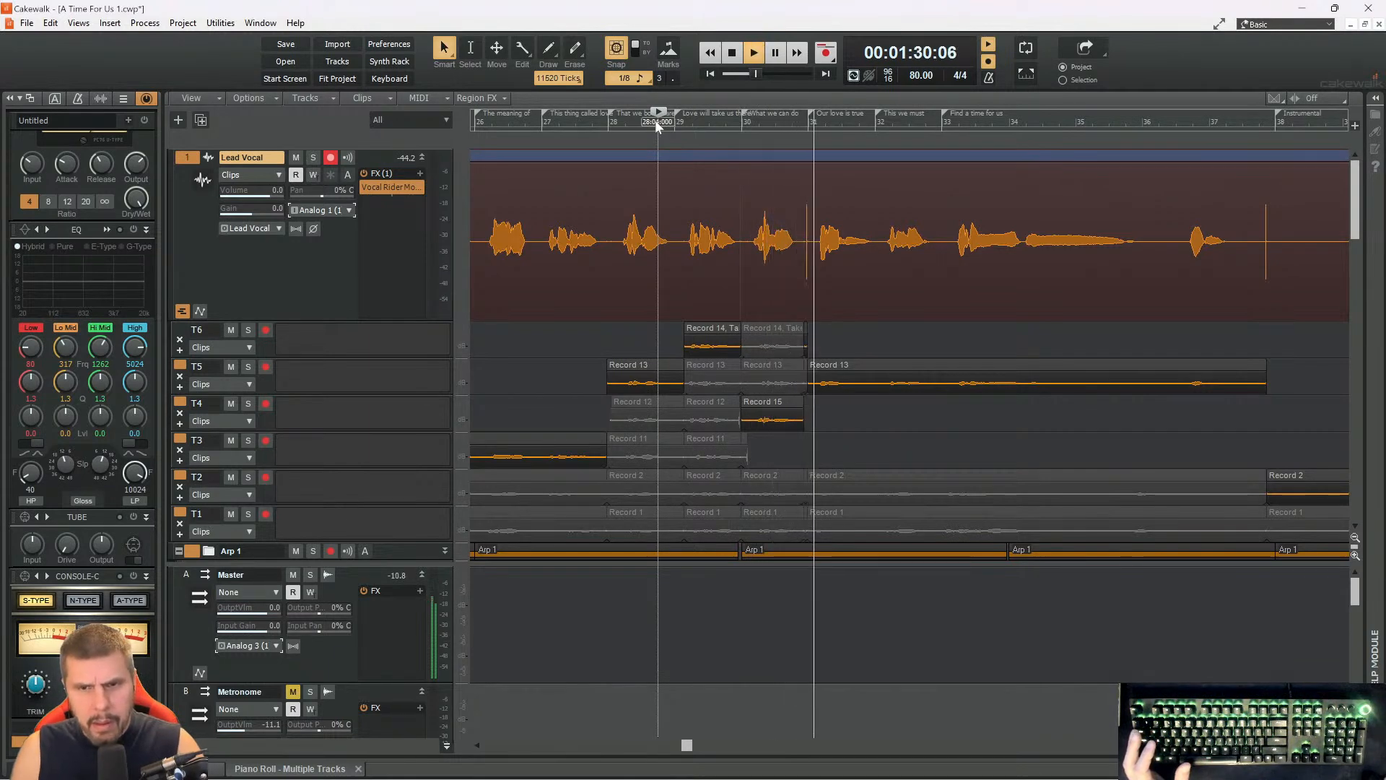
pyautogui.click(762, 123)
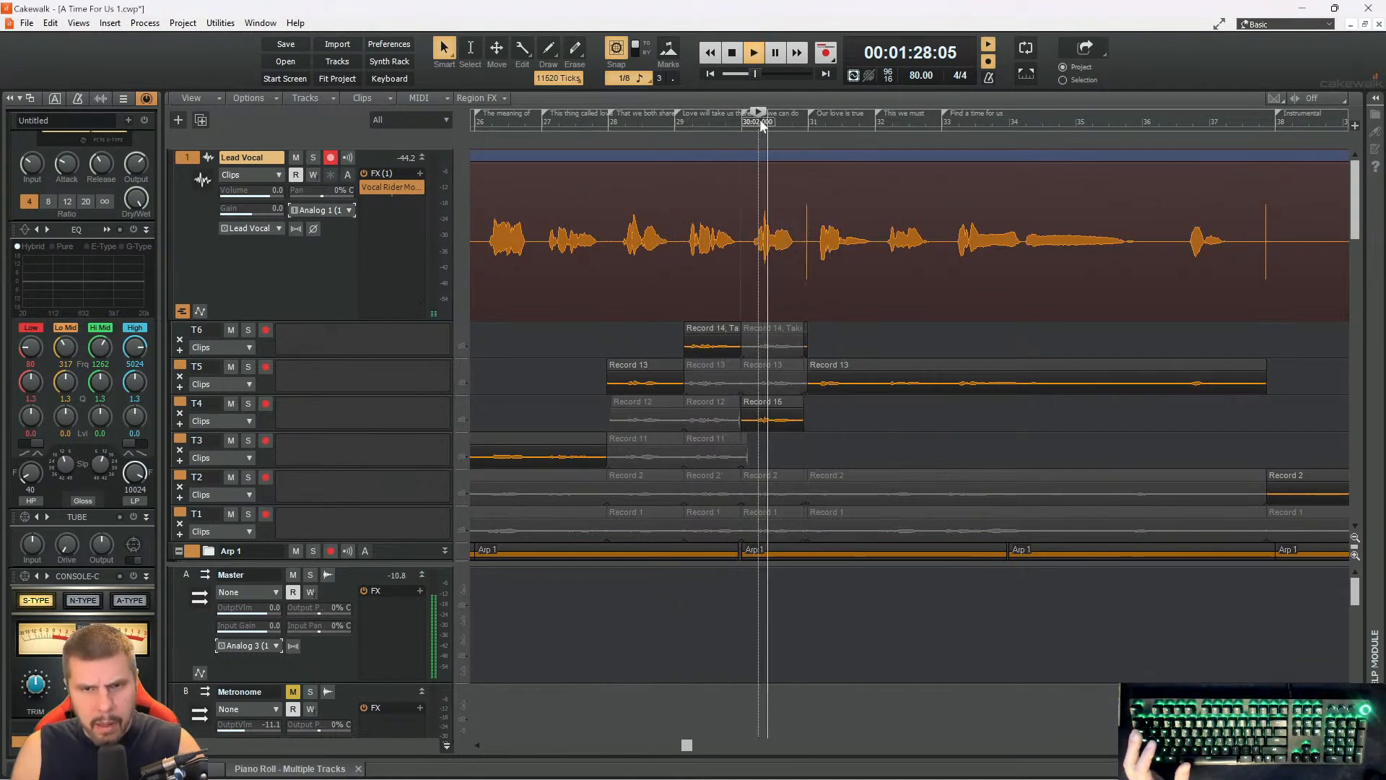
pyautogui.press('r')
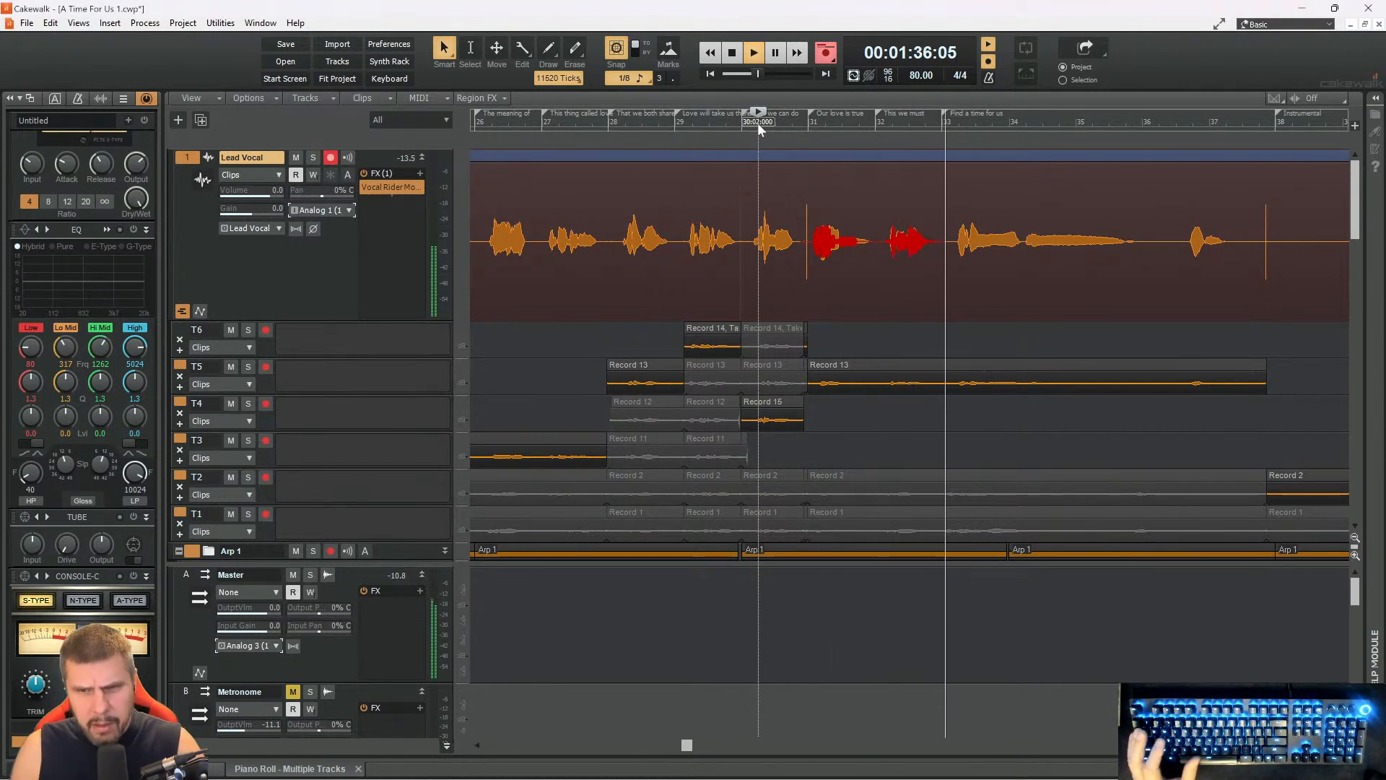
pyautogui.press('space')
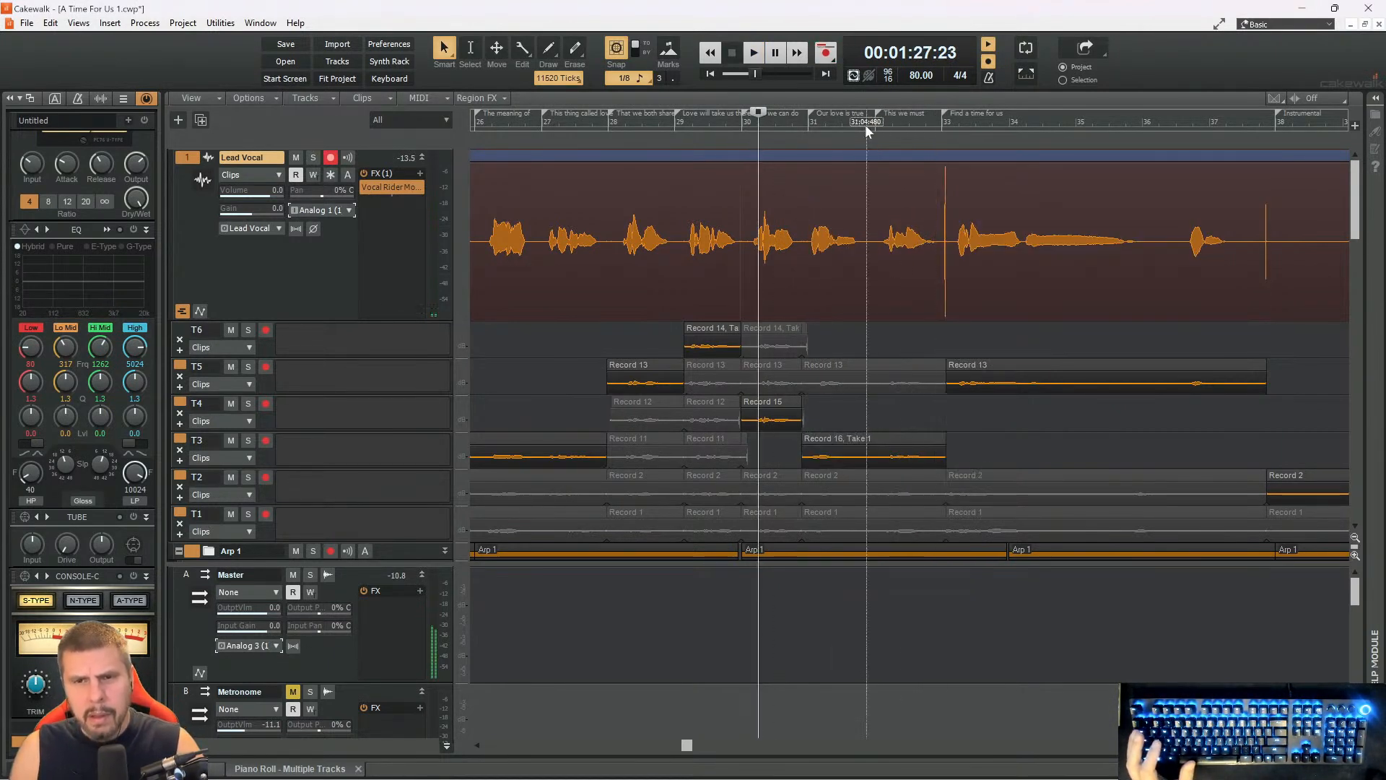
# - Play back the Lead Vocal from the end of measure 31 through "Find a time for us"
pyautogui.click(865, 125)
pyautogui.press('space')
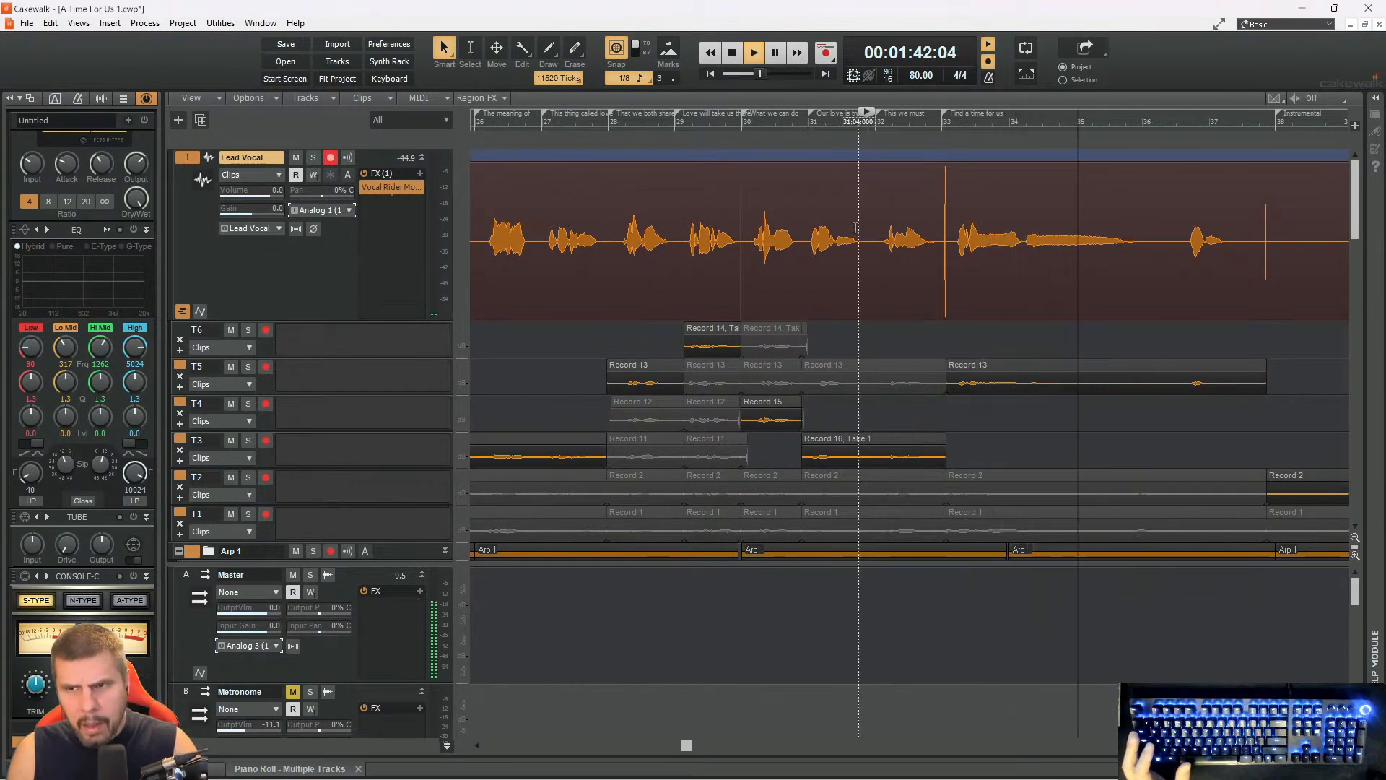
pyautogui.press('space')
# - Record a new Lead Vocal take from "However distant" at measure 50 through the final "For us" to measure 77, restarting after a short first take
pyautogui.moveTo(691, 755); pyautogui.dragTo(817, 763)
pyautogui.click(923, 124)
pyautogui.press('space')
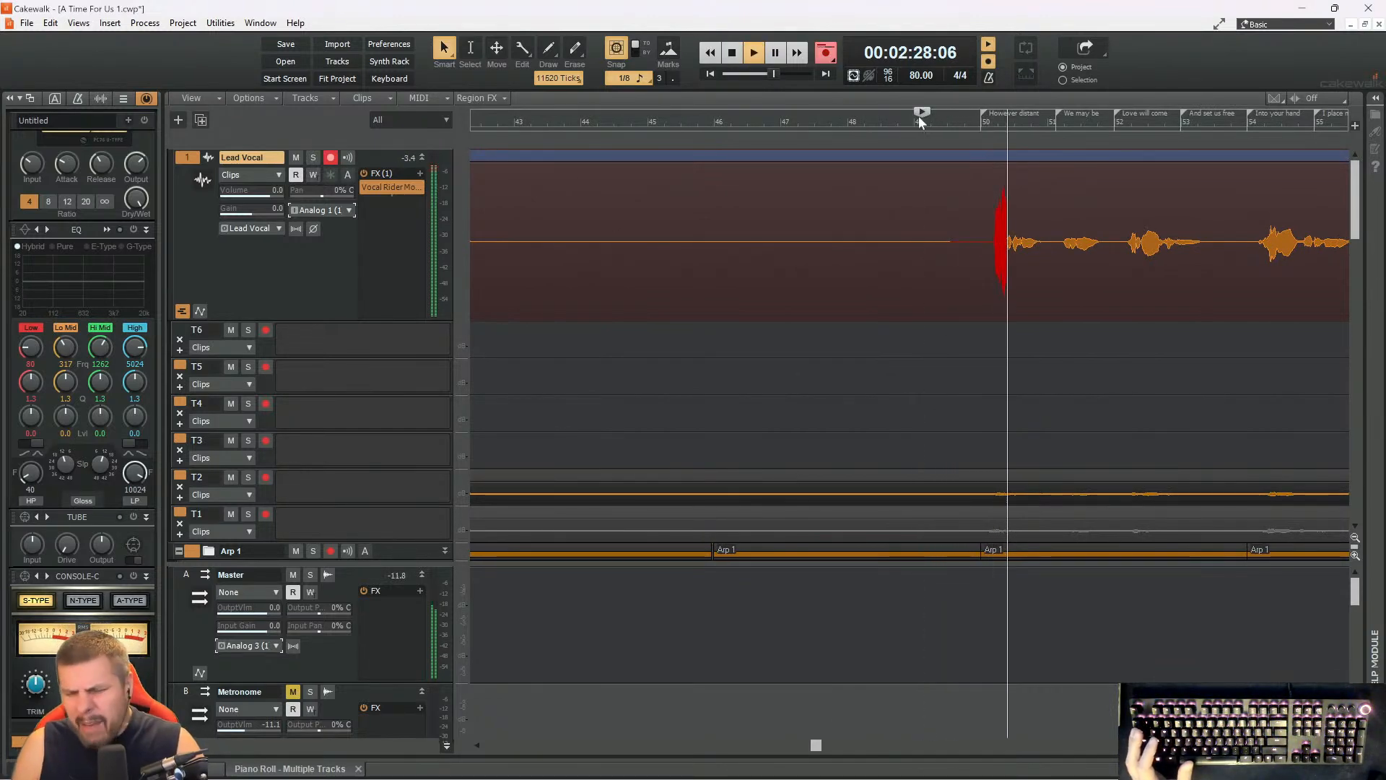
pyautogui.press('space')
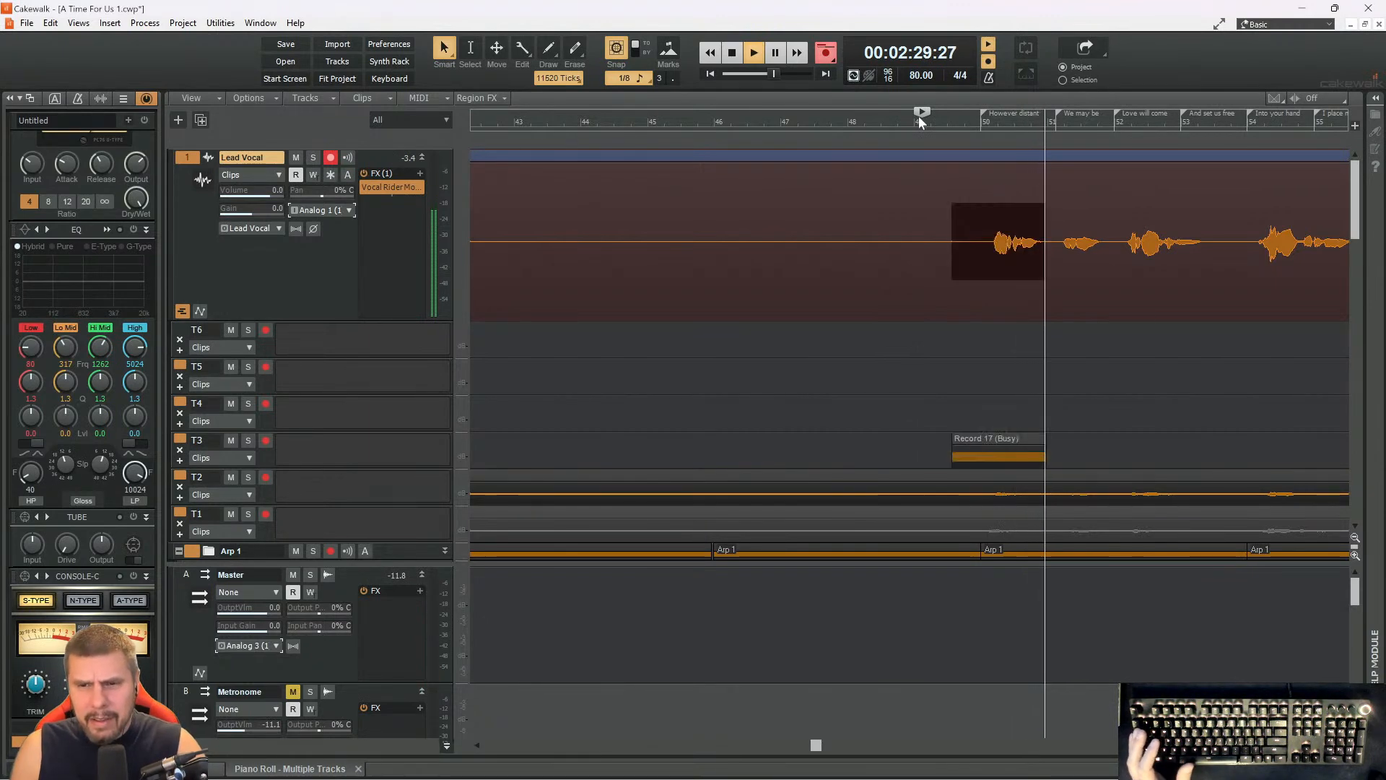
pyautogui.press('space')
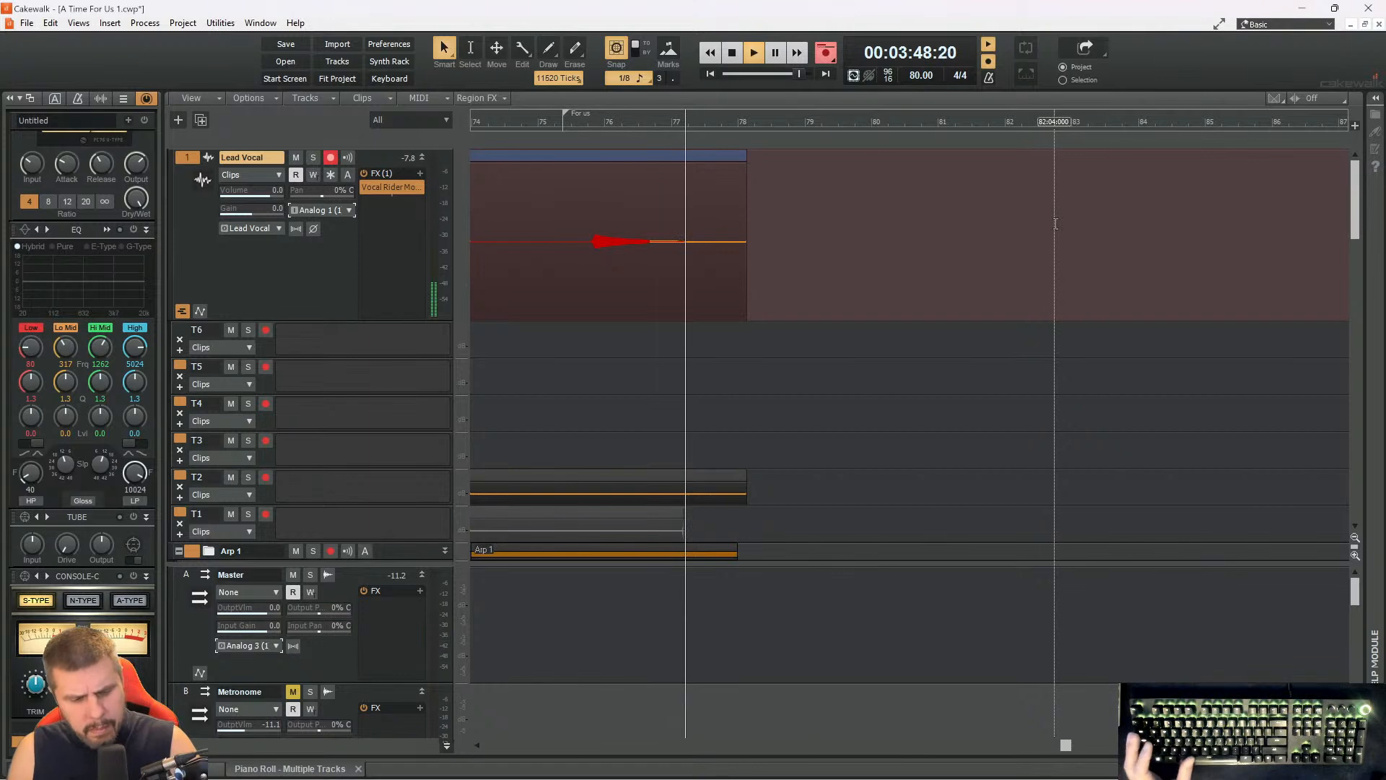
pyautogui.press('space')
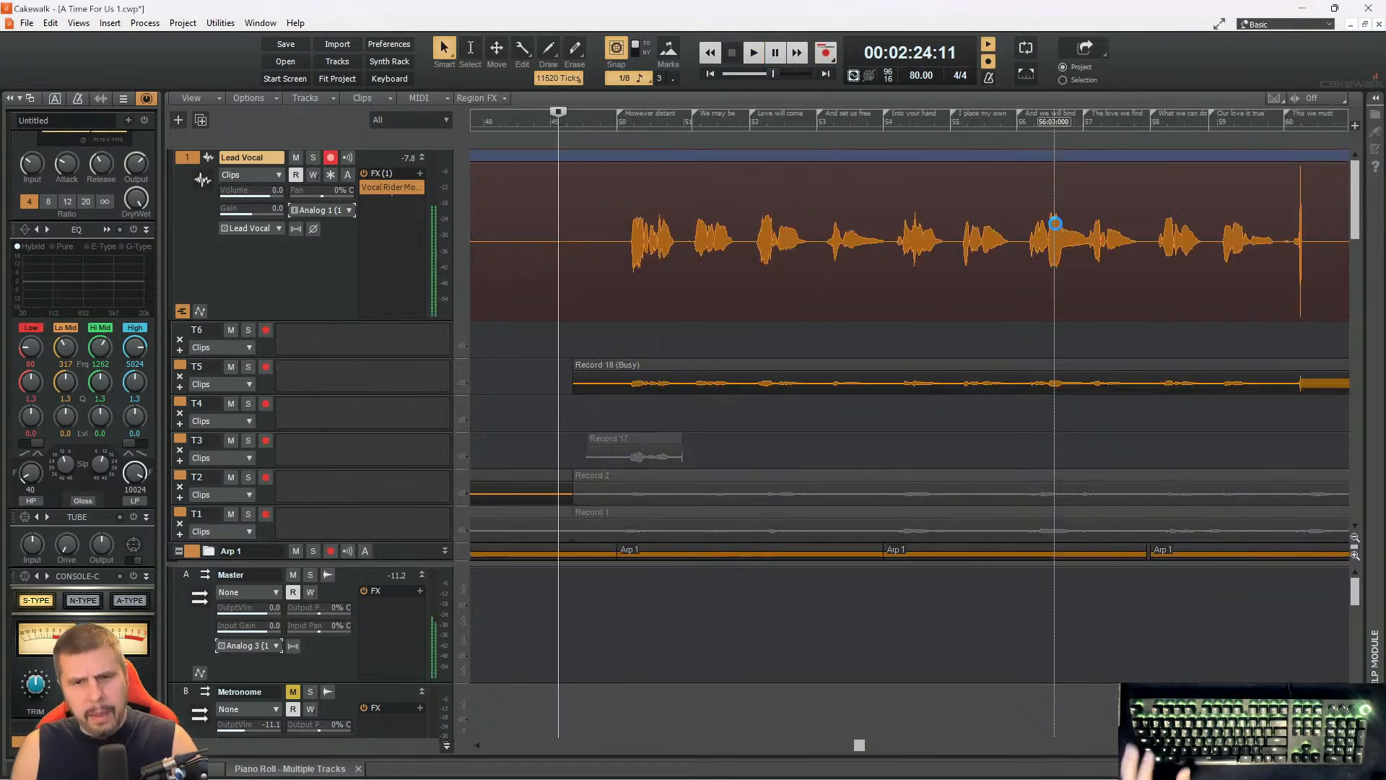
# - Review the new take, cue playback just before measure 60, and re-record the Lead Vocal line "Find a time for us" at measure 61
pyautogui.press('space')
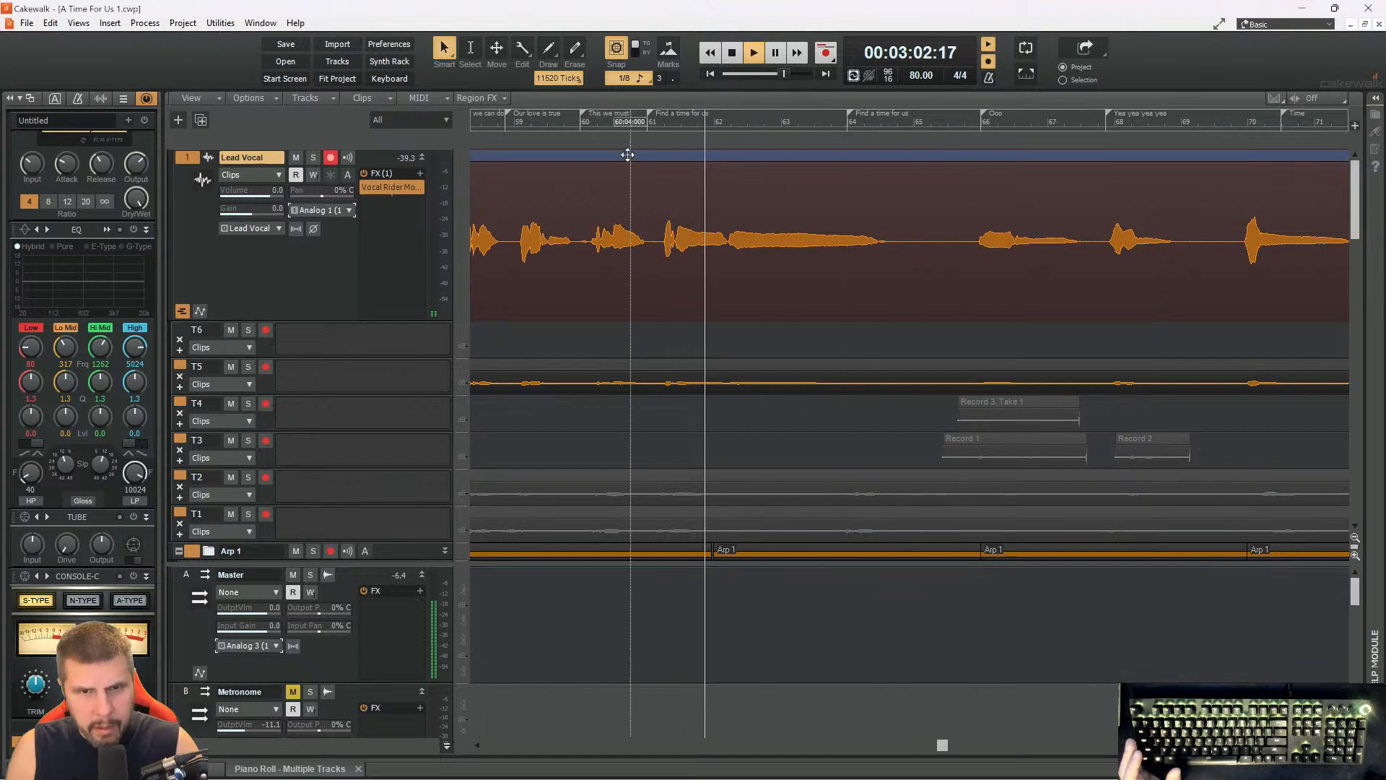
pyautogui.click(622, 124)
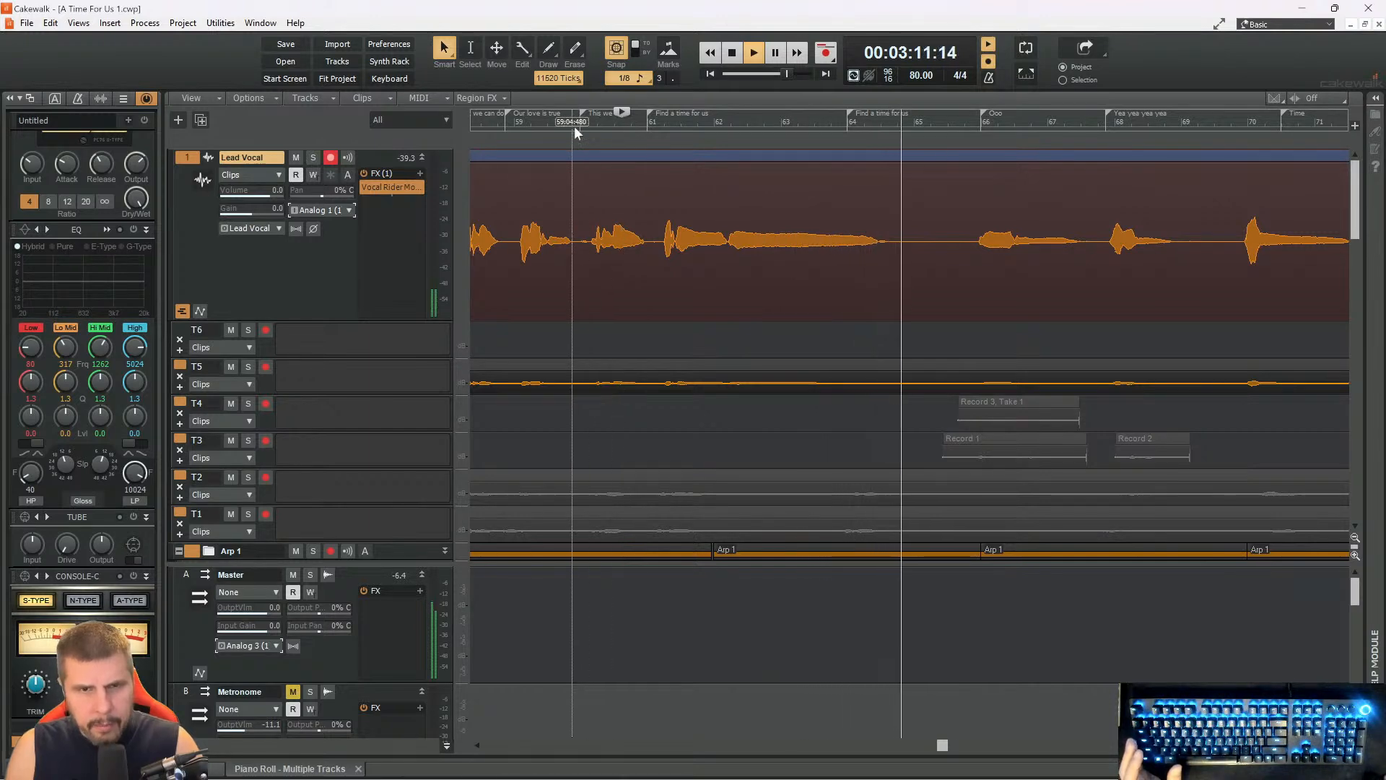
pyautogui.click(575, 126)
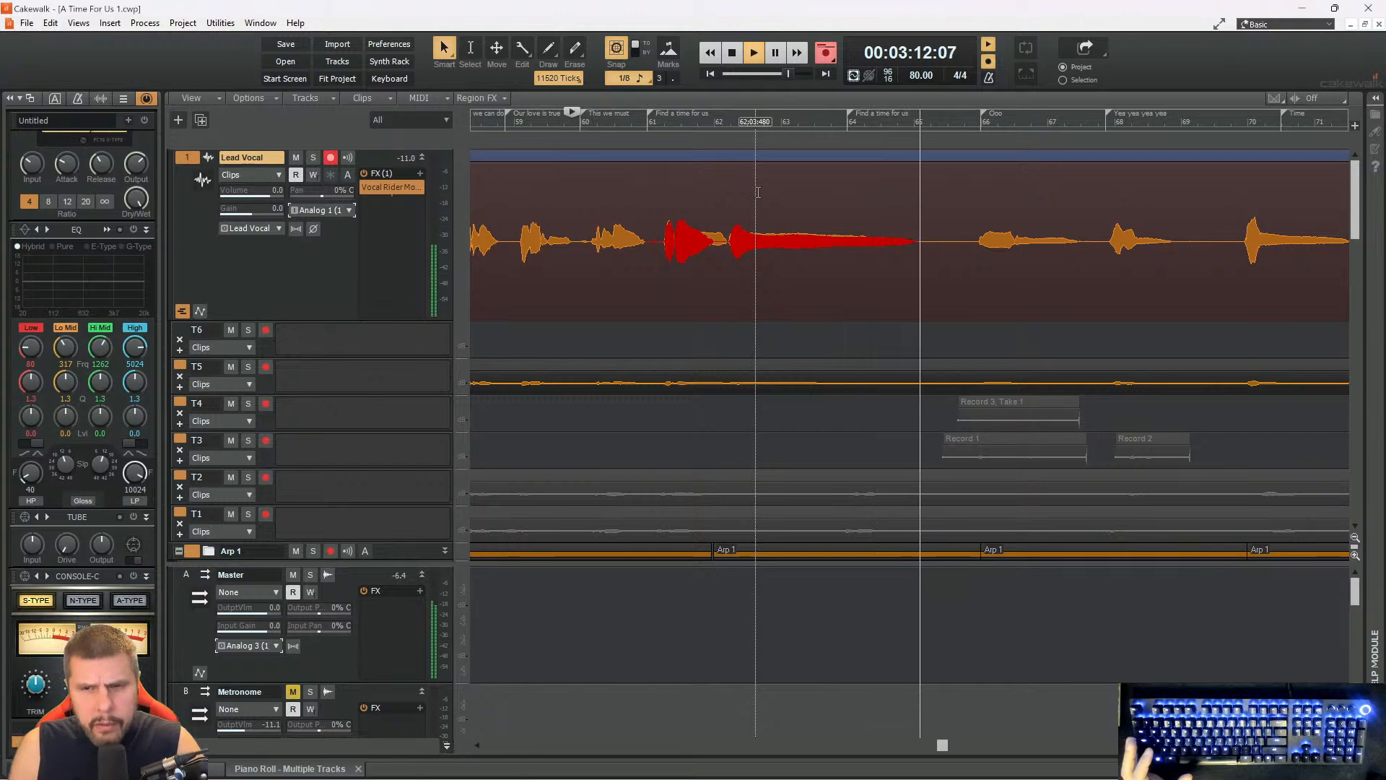
pyautogui.press('space')
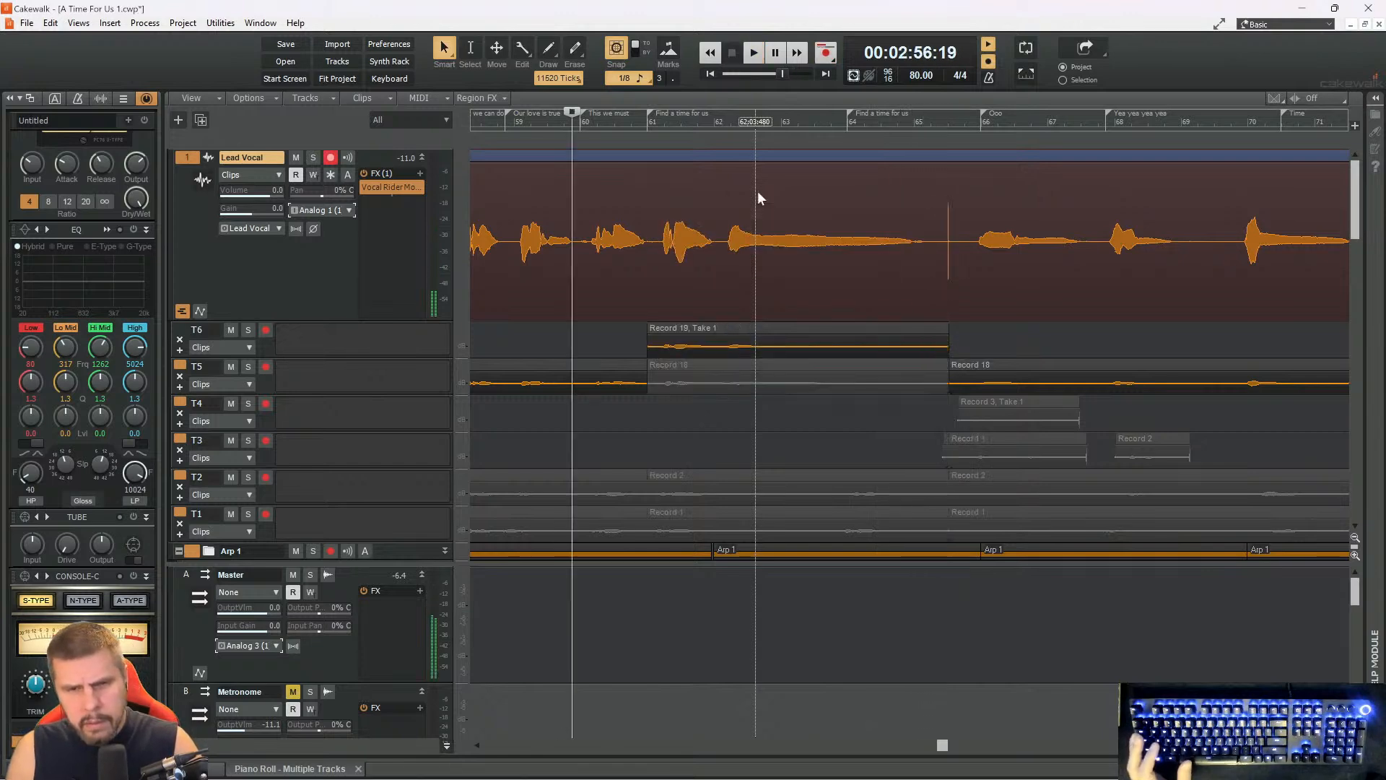
# - Re-record the Lead Vocal "Ooo" and "Yea yea yea yea" at measures 66 to 69 in repeated takes, and play the song through its ending
pyautogui.press('space')
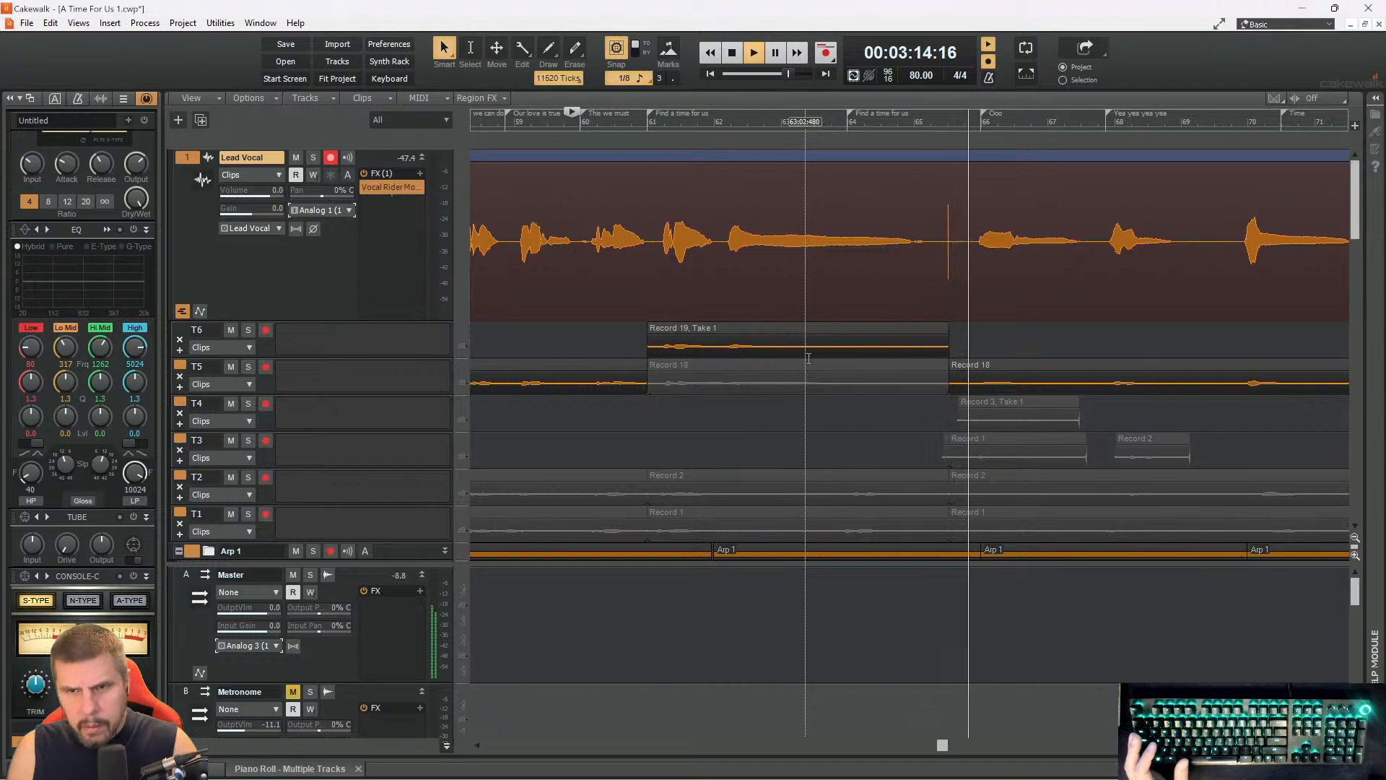
pyautogui.click(916, 129)
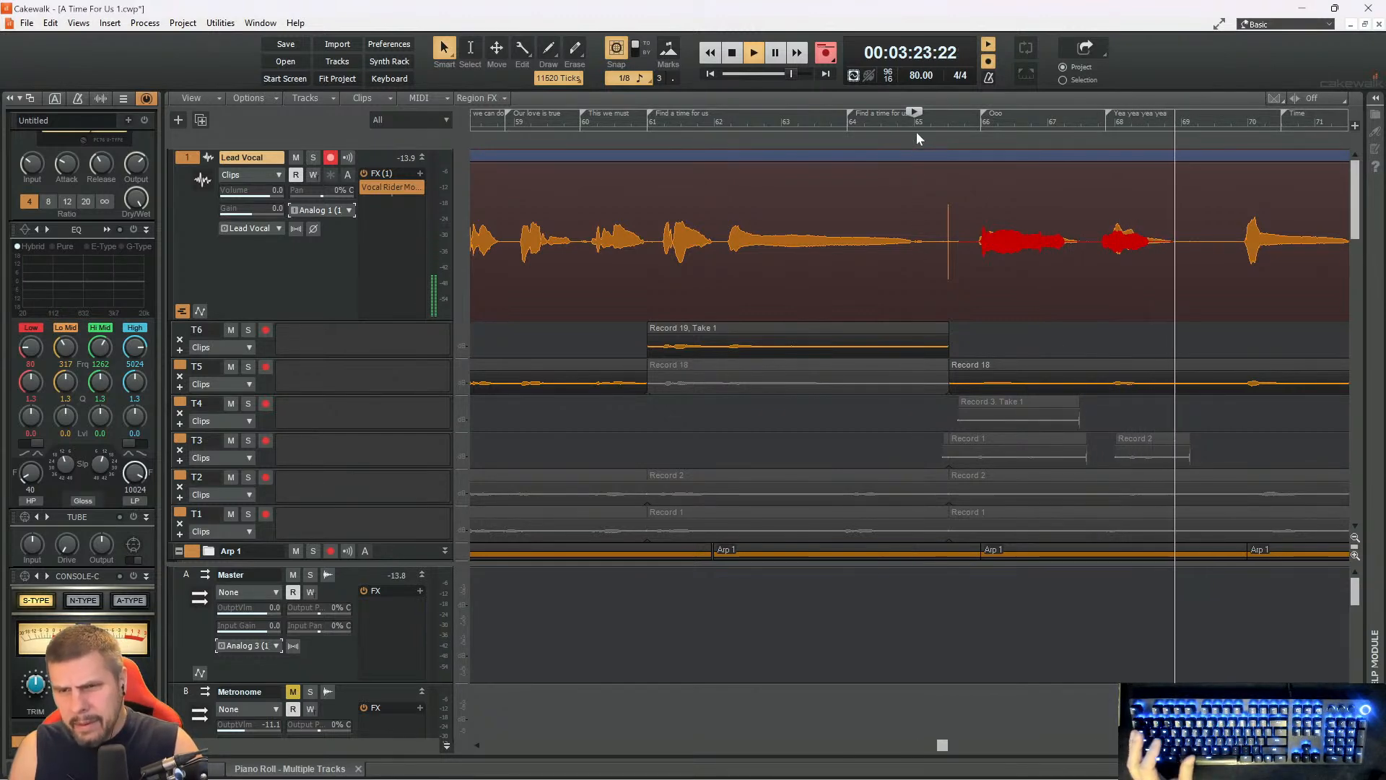
pyautogui.press('space')
pyautogui.press('space')
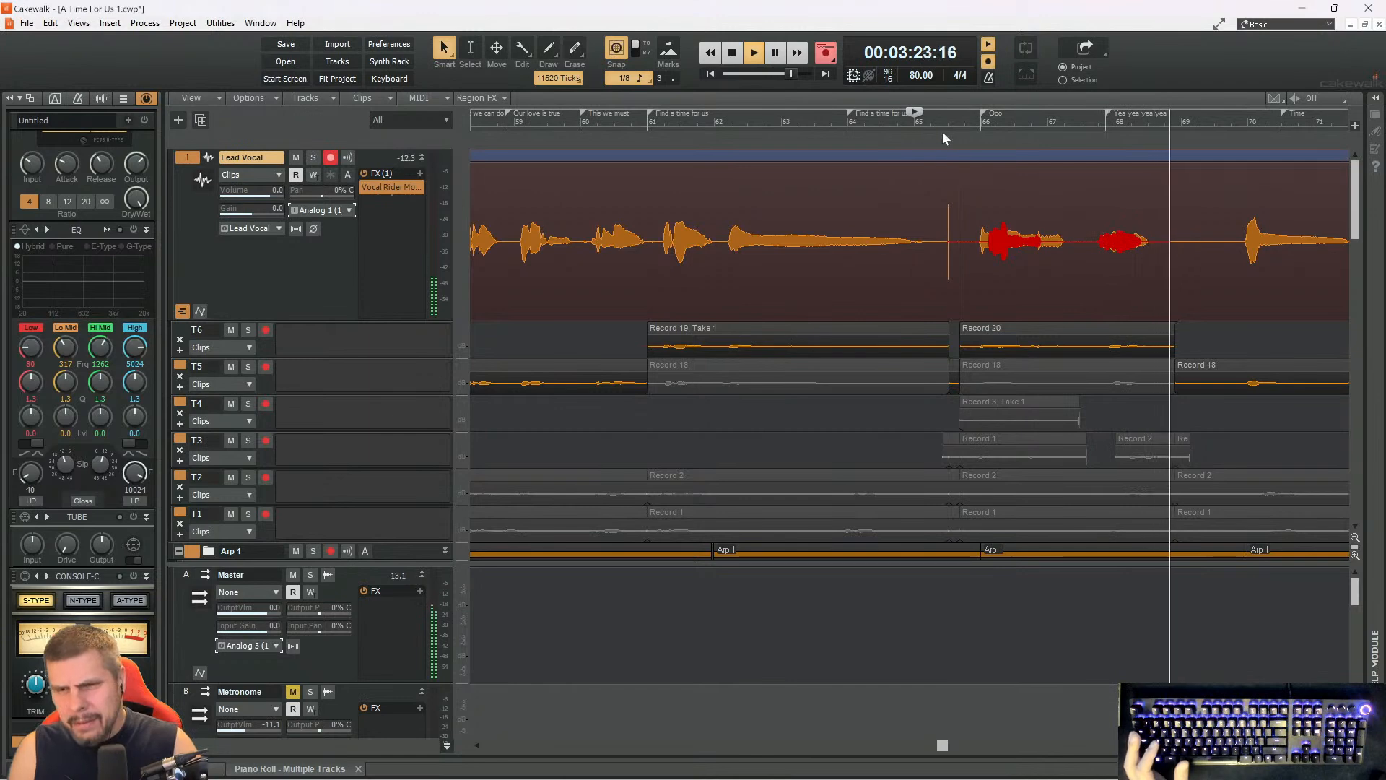
pyautogui.press('space')
pyautogui.press('space')
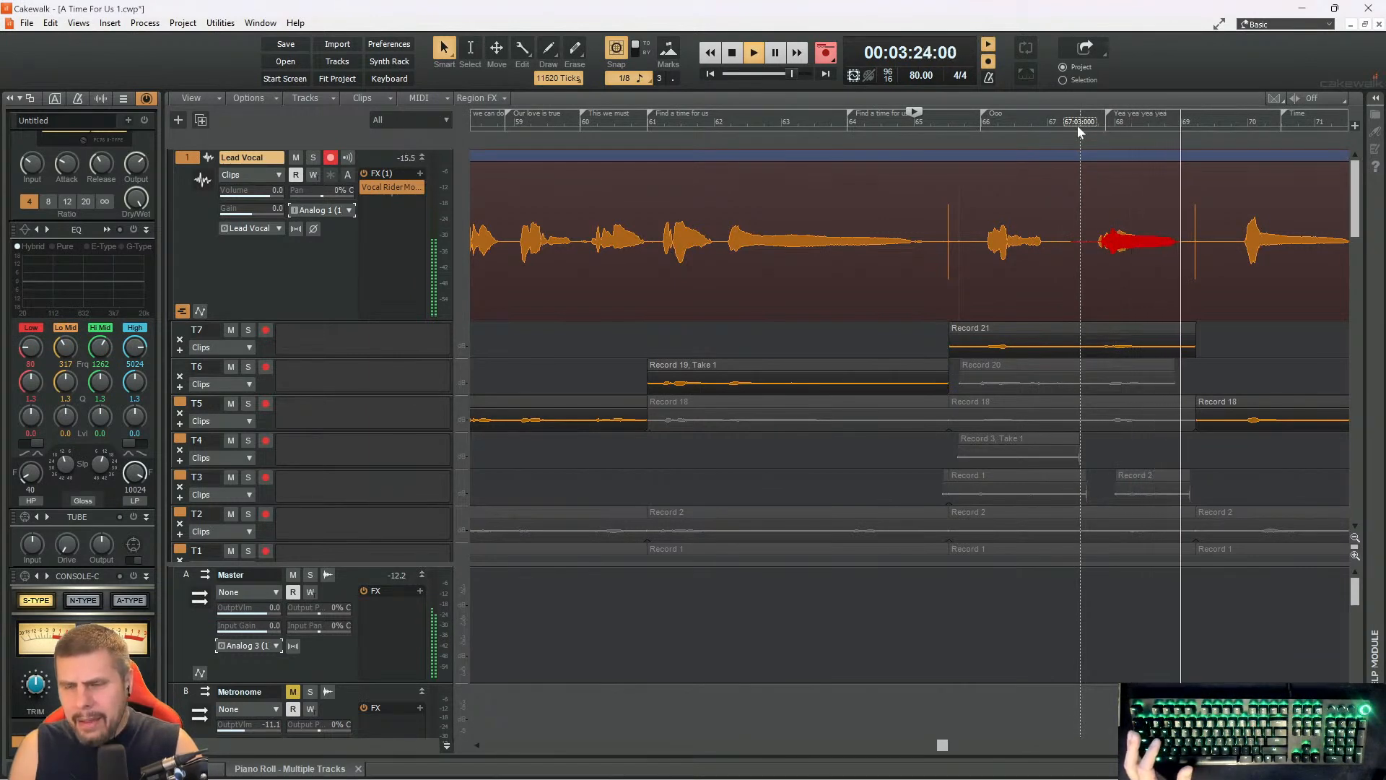
pyautogui.press('space')
pyautogui.press('space')
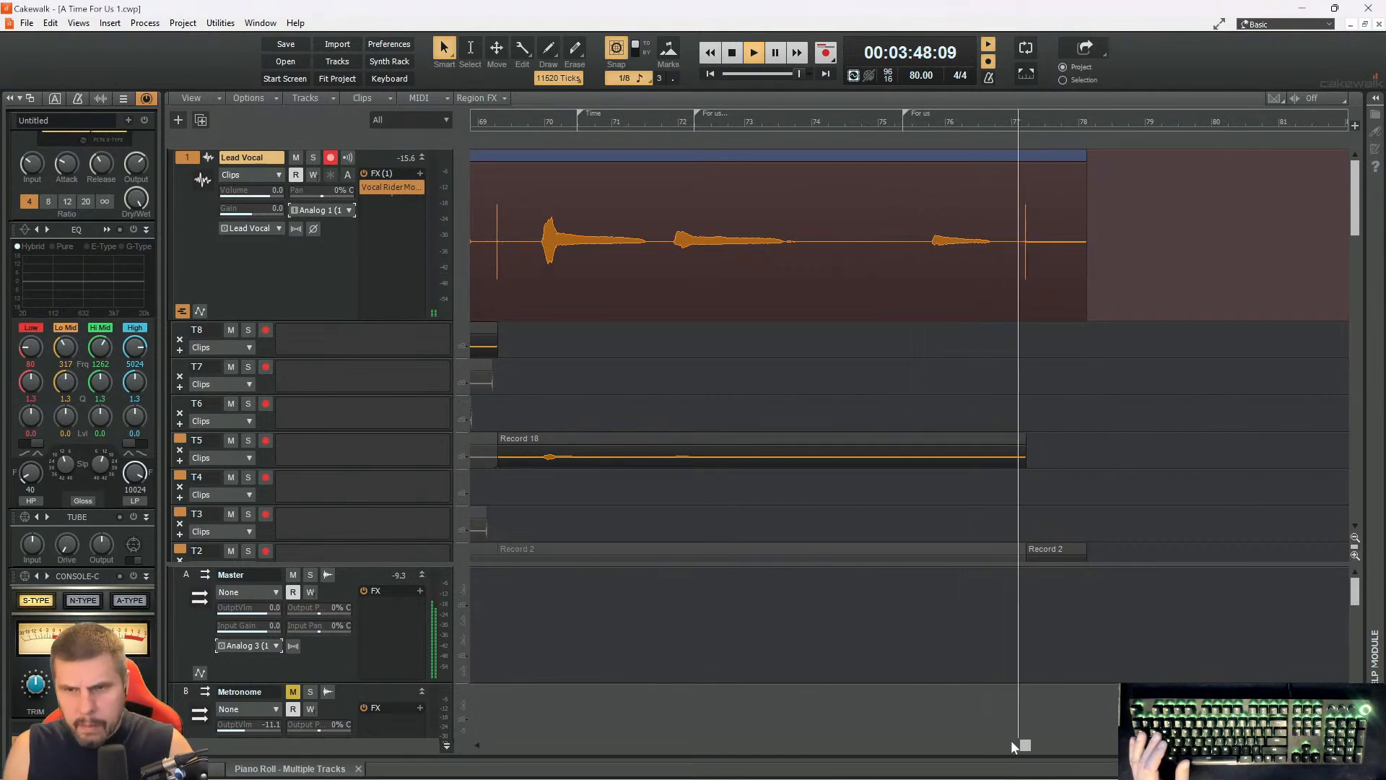
pyautogui.press('space')
# - Return to the song's beginning and re-record the Lead Vocal line "find a place" at measure 7, repeating the take
pyautogui.moveTo(983, 745); pyautogui.dragTo(459, 738)
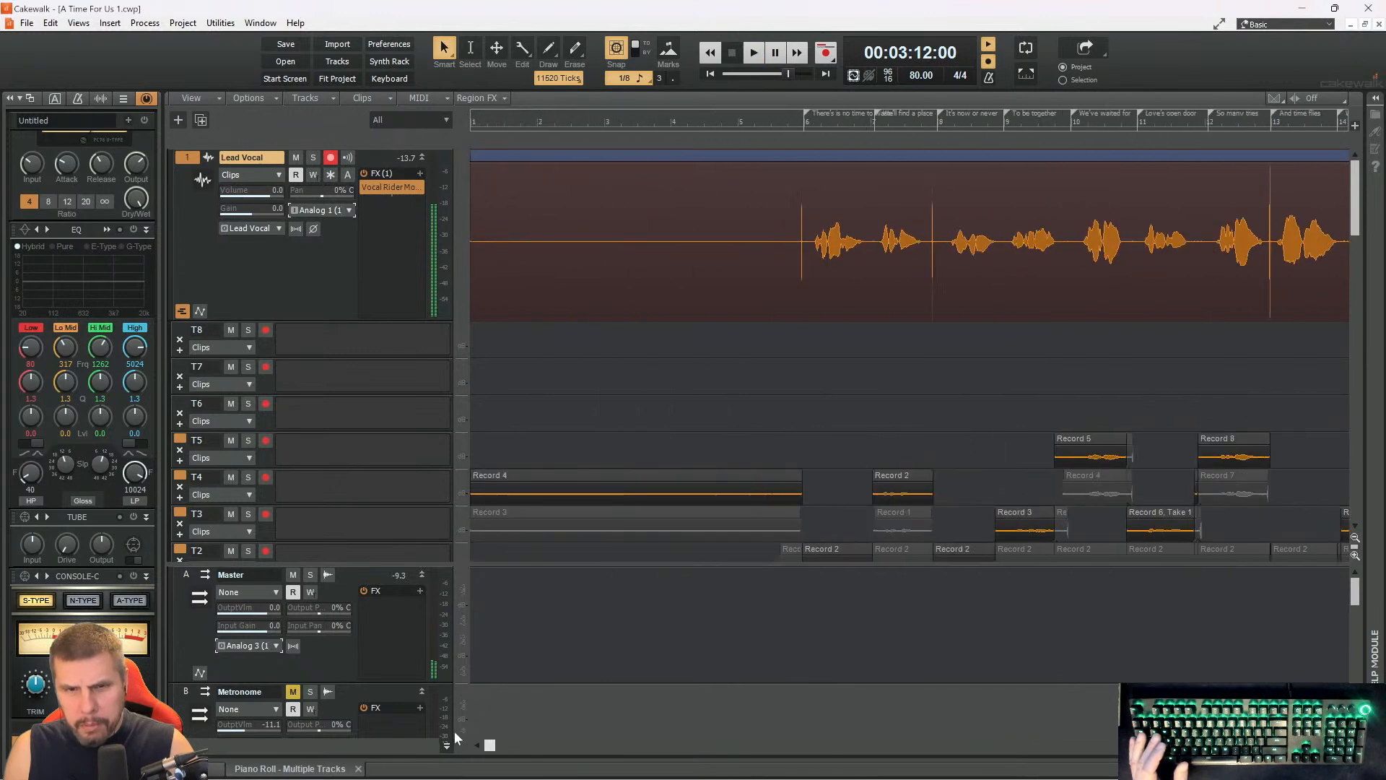
pyautogui.click(771, 128)
pyautogui.press('space')
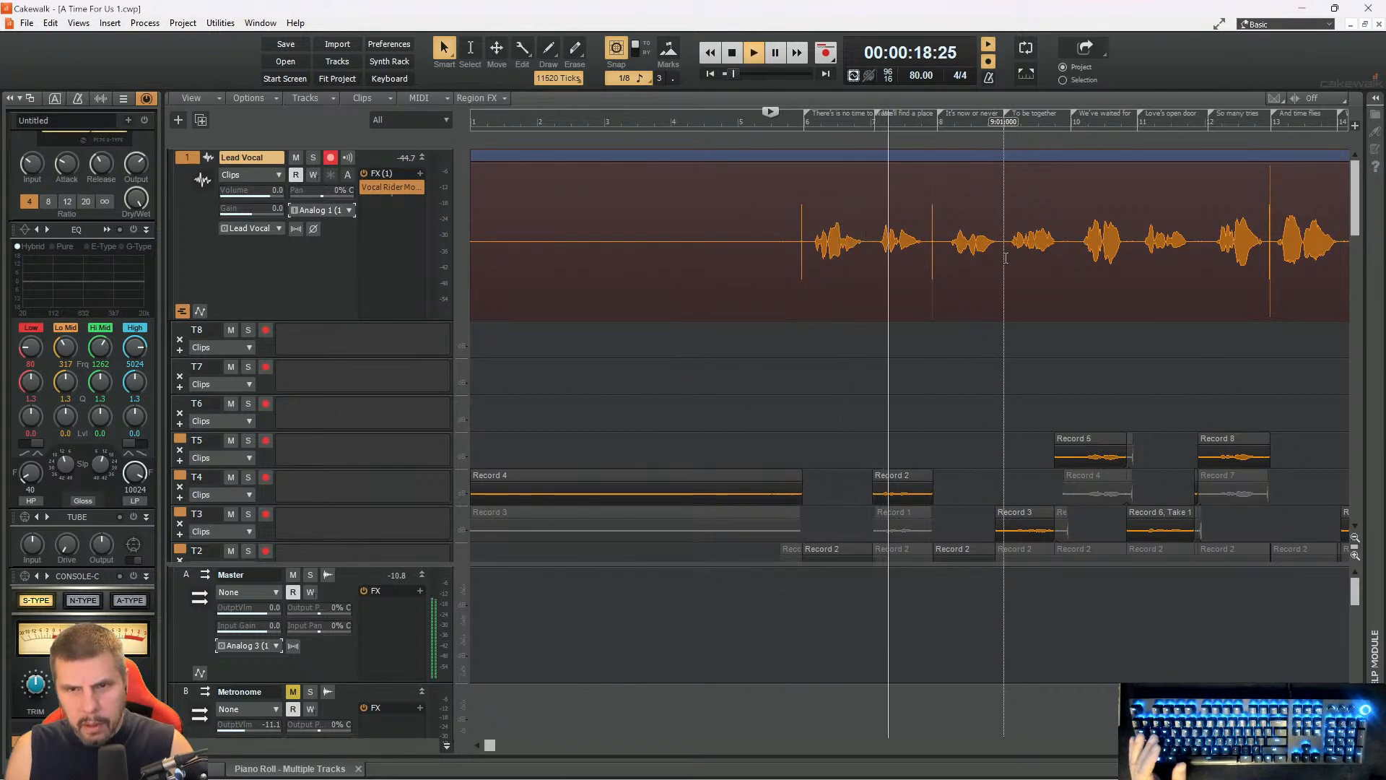
pyautogui.press('space')
pyautogui.click(838, 124)
pyautogui.press('space')
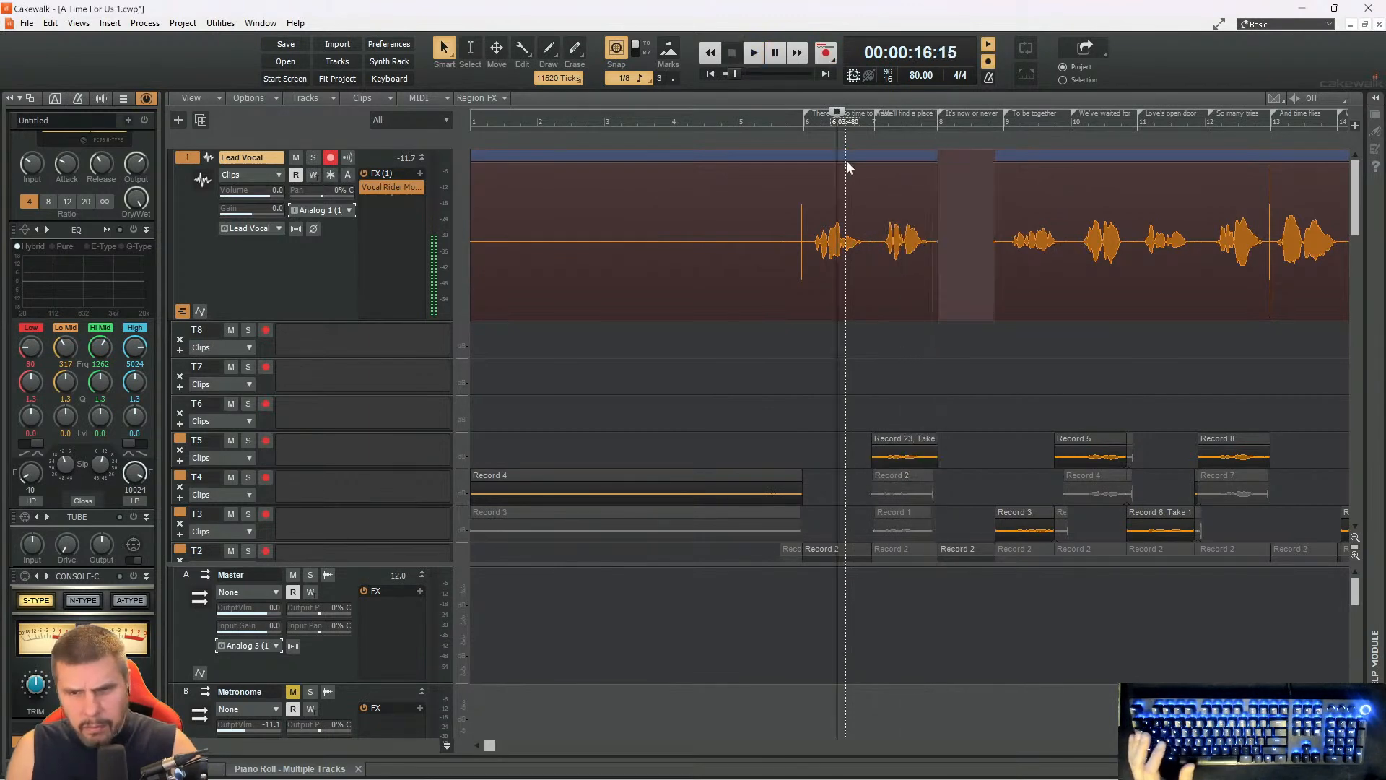
pyautogui.press('space')
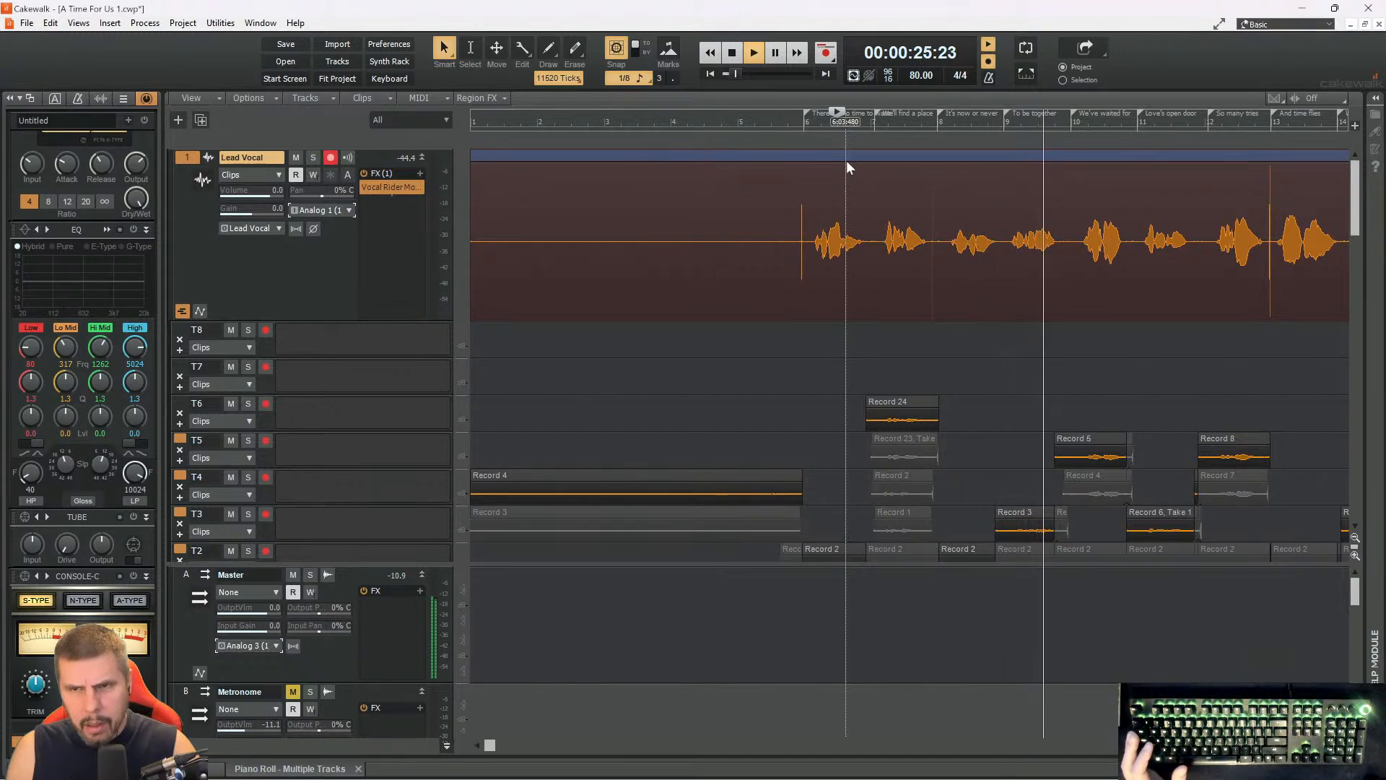
# - Re-record the Lead Vocal lines "It's now or never" at measure 8 and "We've waited for" at measure 10
pyautogui.click(911, 124)
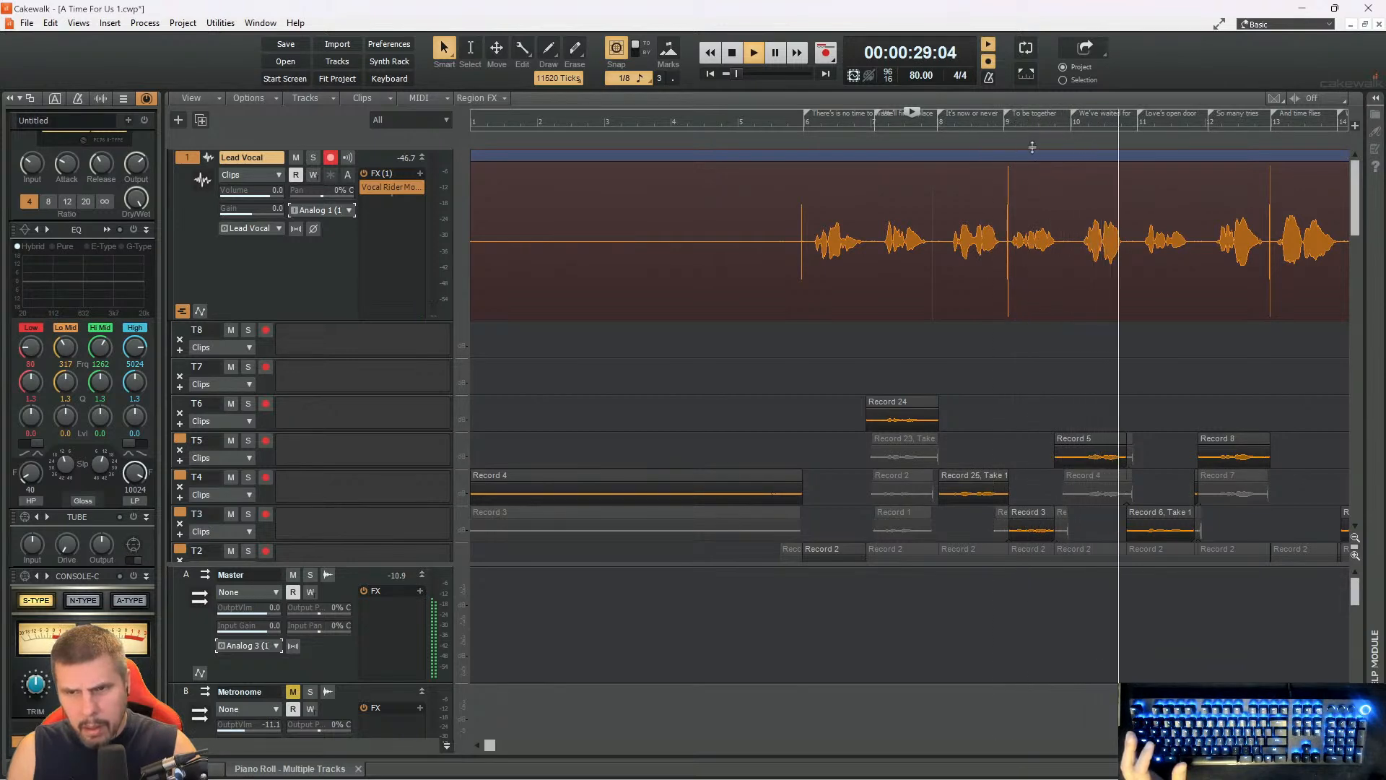
pyautogui.press('space')
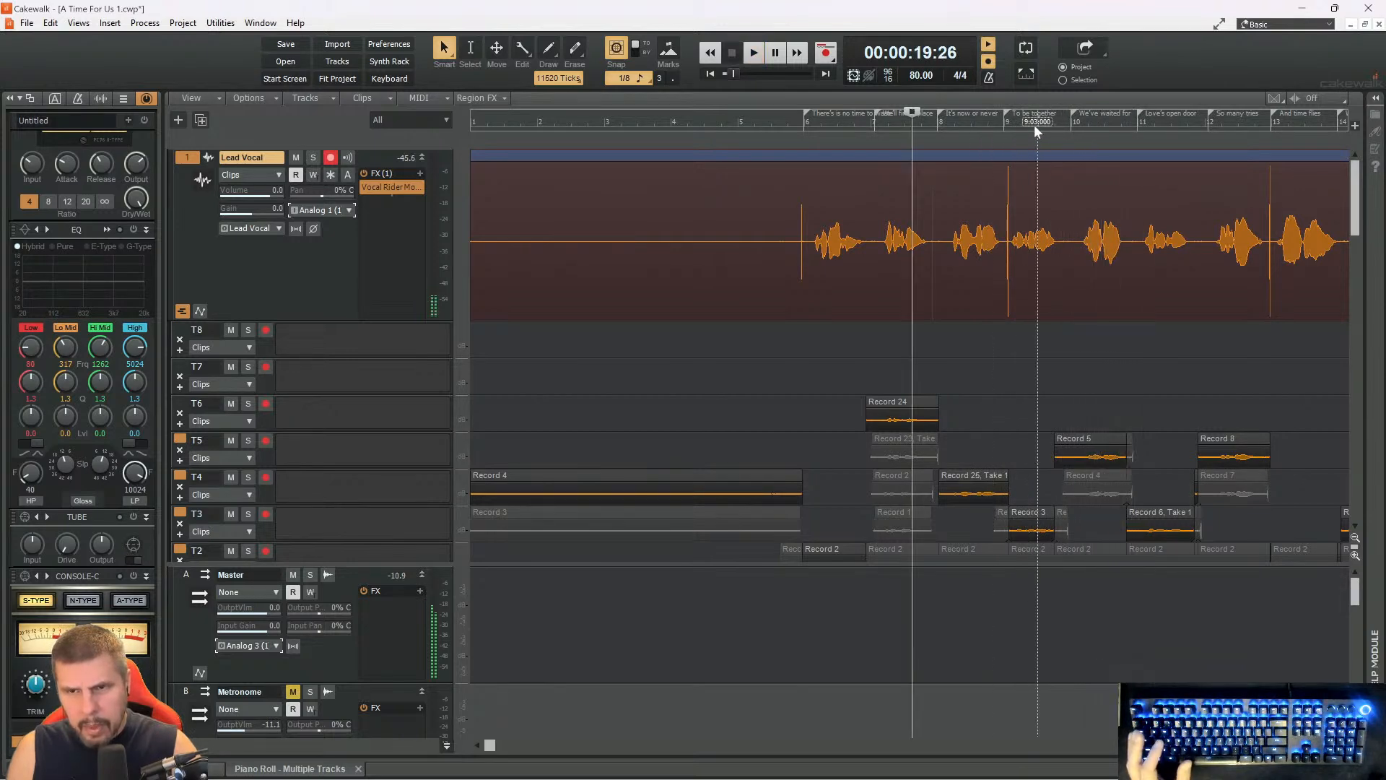
pyautogui.click(1034, 126)
pyautogui.press('space')
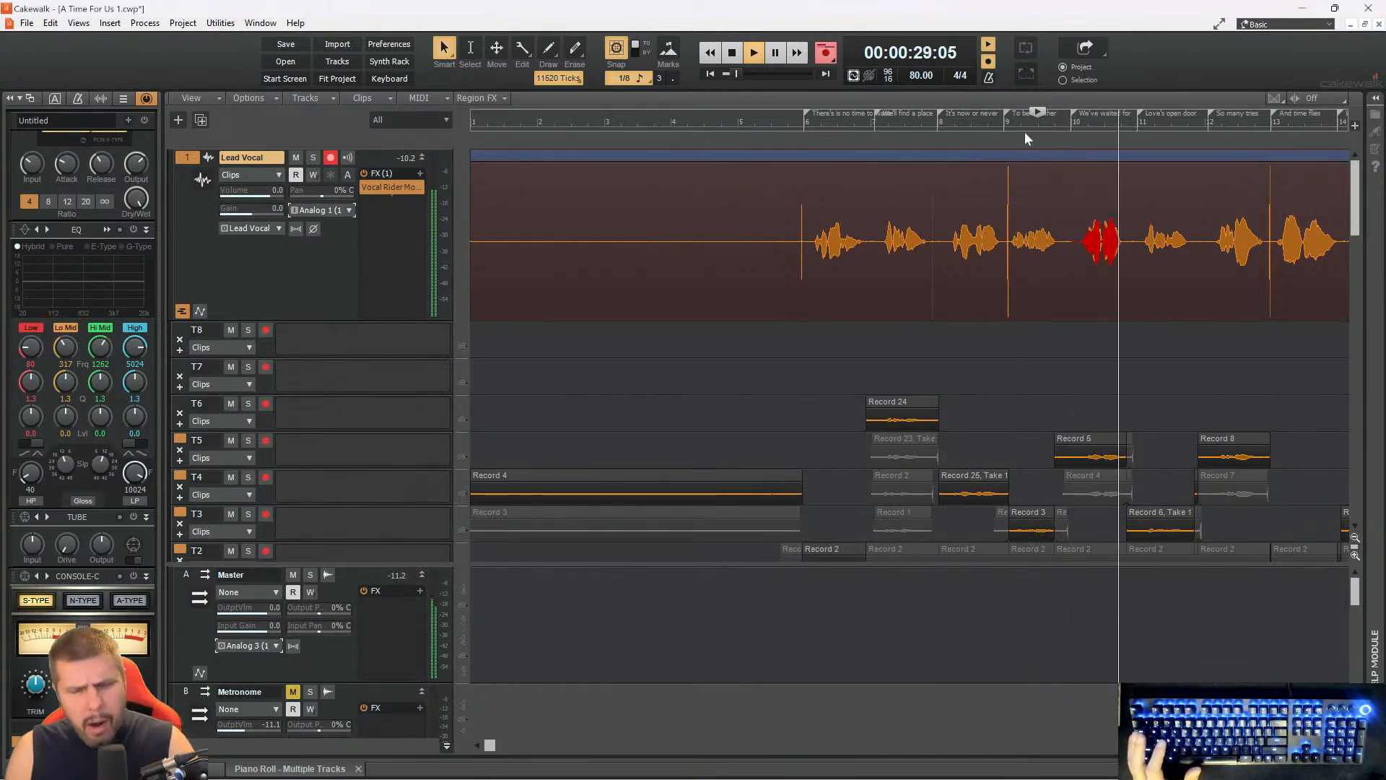
pyautogui.press('space')
pyautogui.press('space')
pyautogui.press('space')
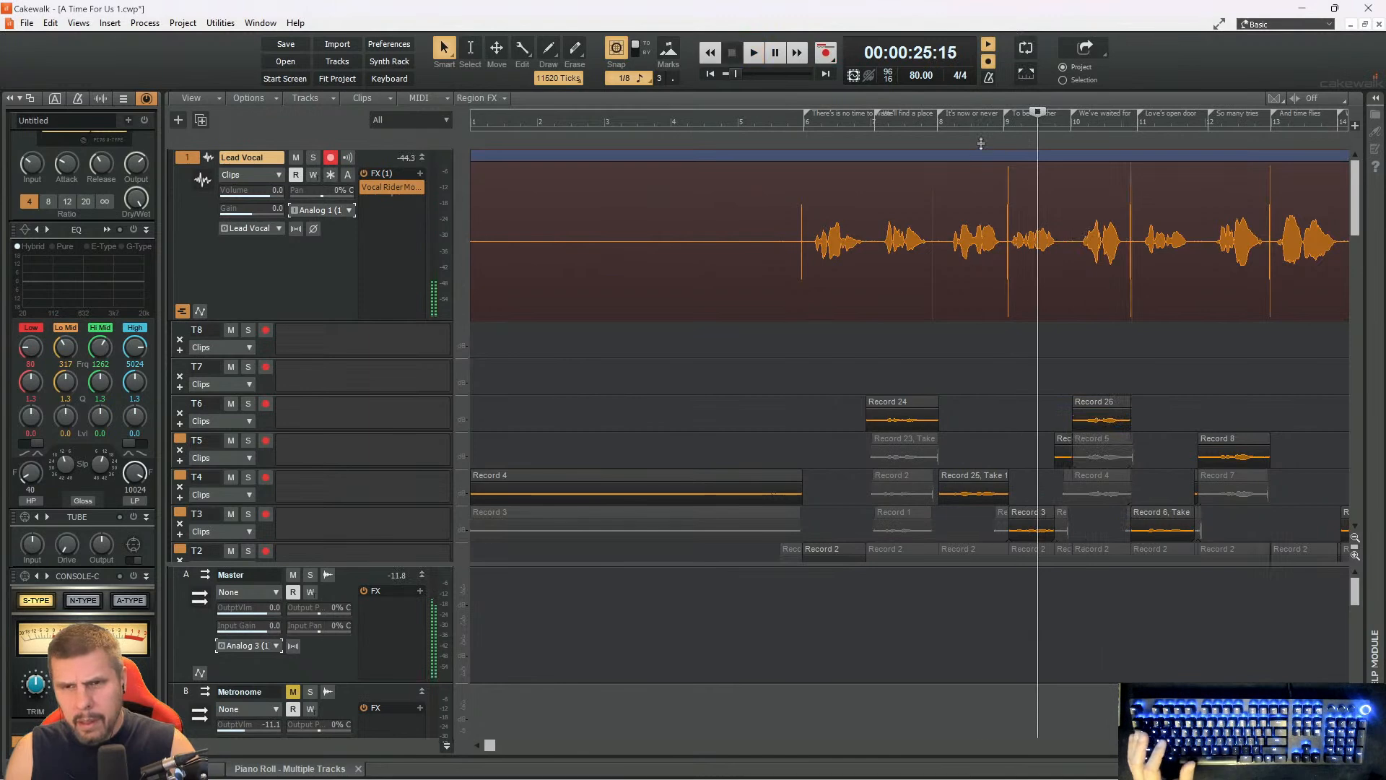
# - Cue playback in measure 8 and re-record the Lead Vocal line "To be together" at measure 9
pyautogui.click(990, 125)
pyautogui.press('space')
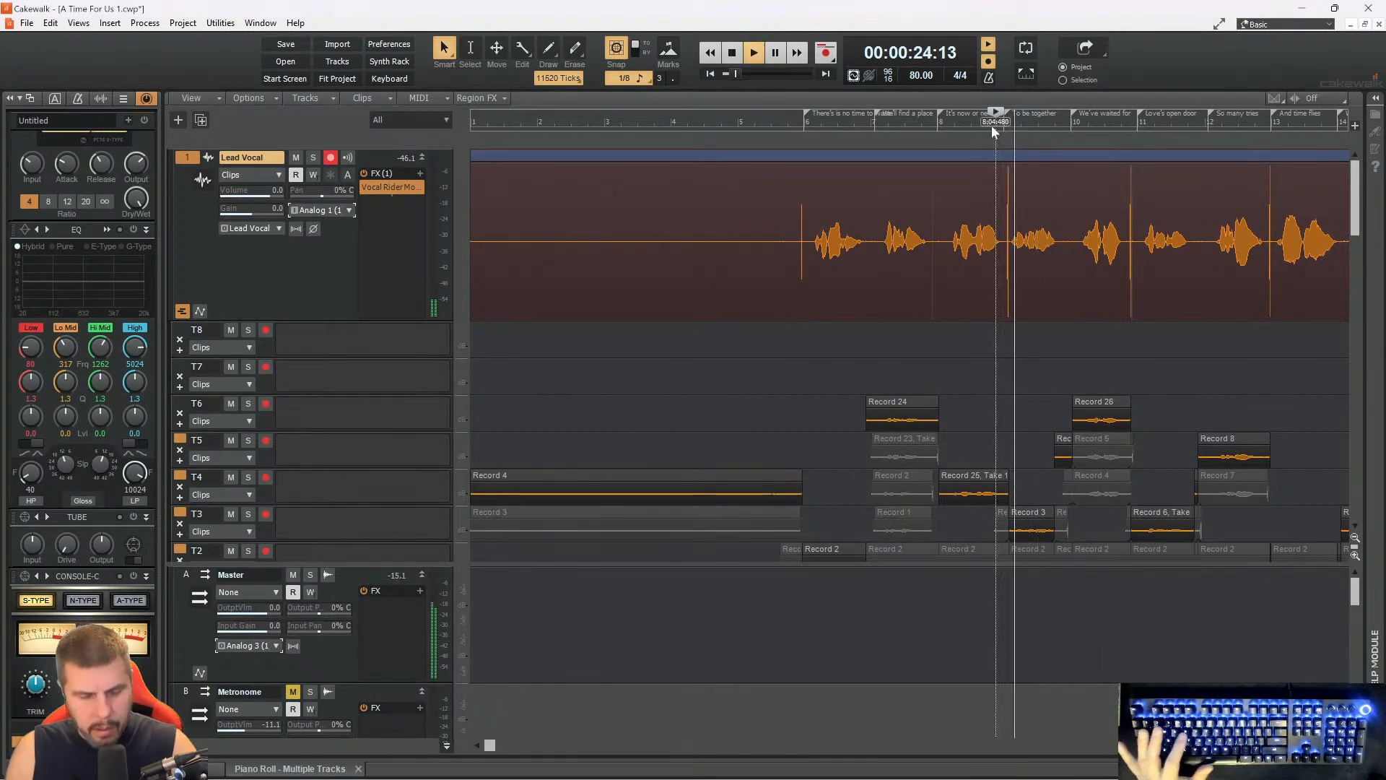
pyautogui.click(978, 123)
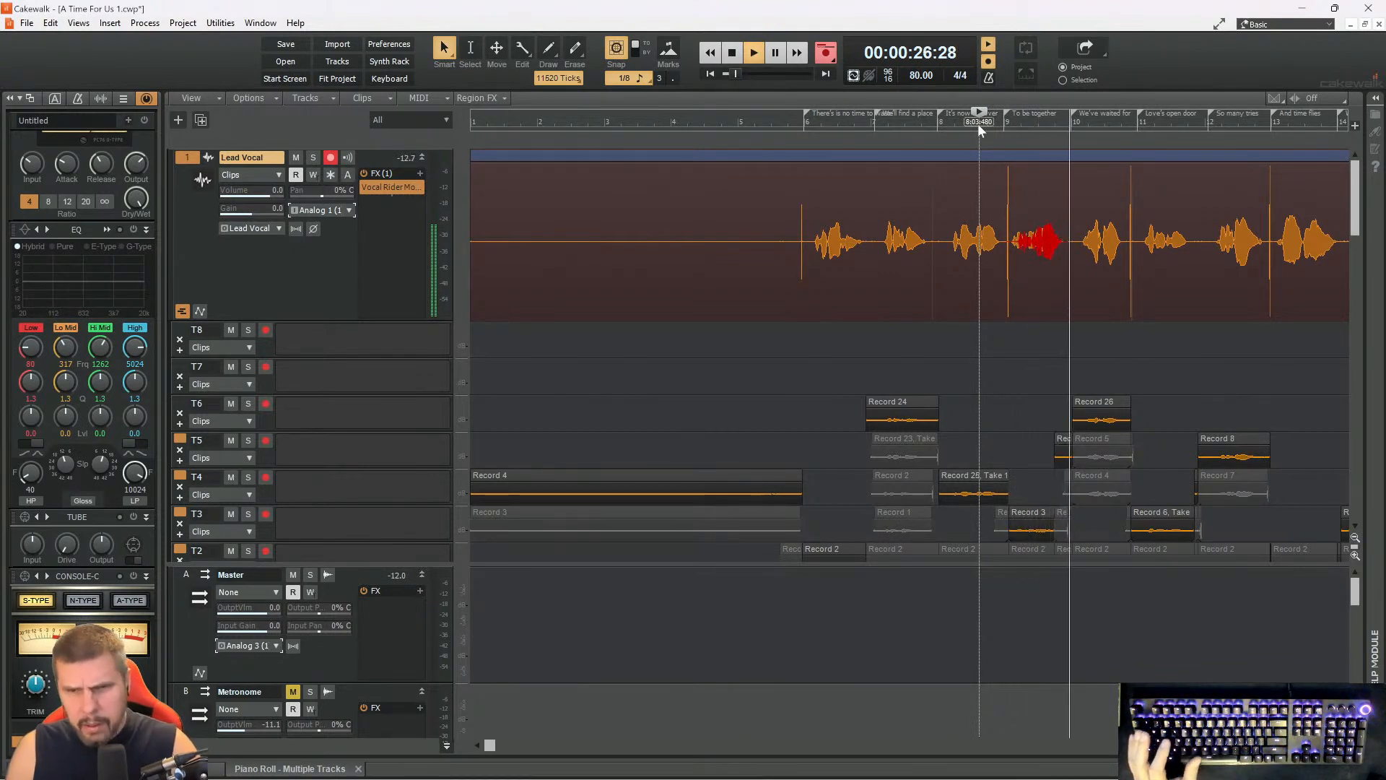
pyautogui.press('space')
# - Play from measure 8 and punch in a new Lead Vocal take of "Love's open door" at measure 11
pyautogui.press('space')
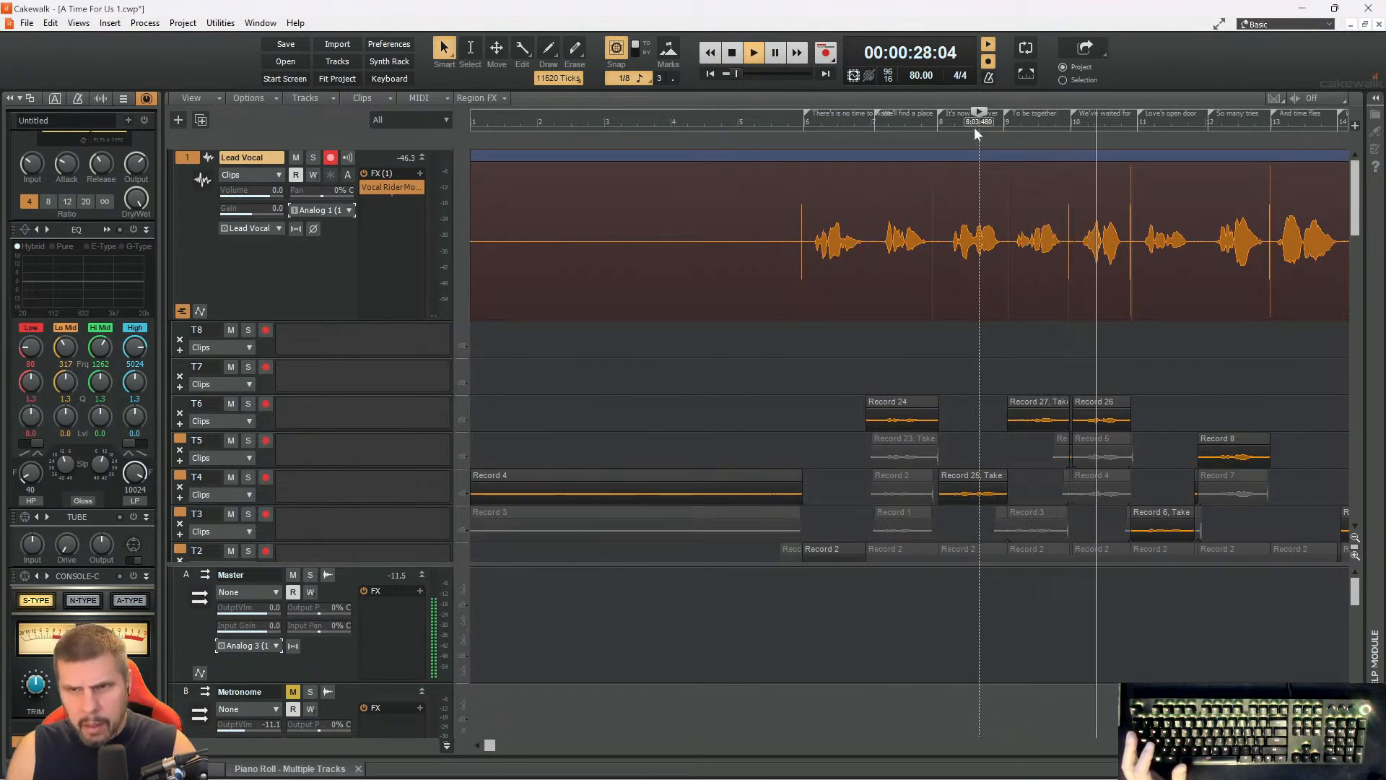
pyautogui.press('r')
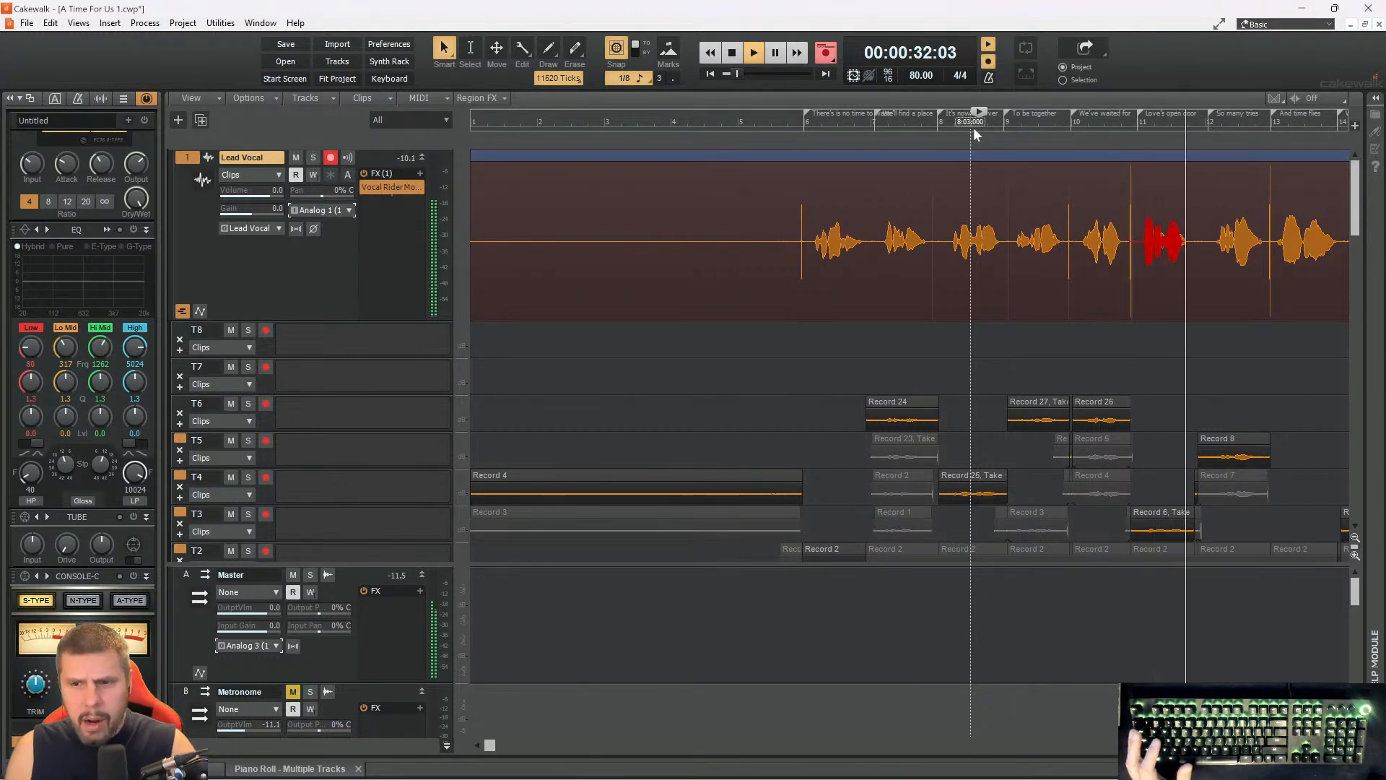
pyautogui.press('space')
# - Play back the re-recorded Lead Vocal from the end of measure 9 through "Love's open door"
pyautogui.press('space')
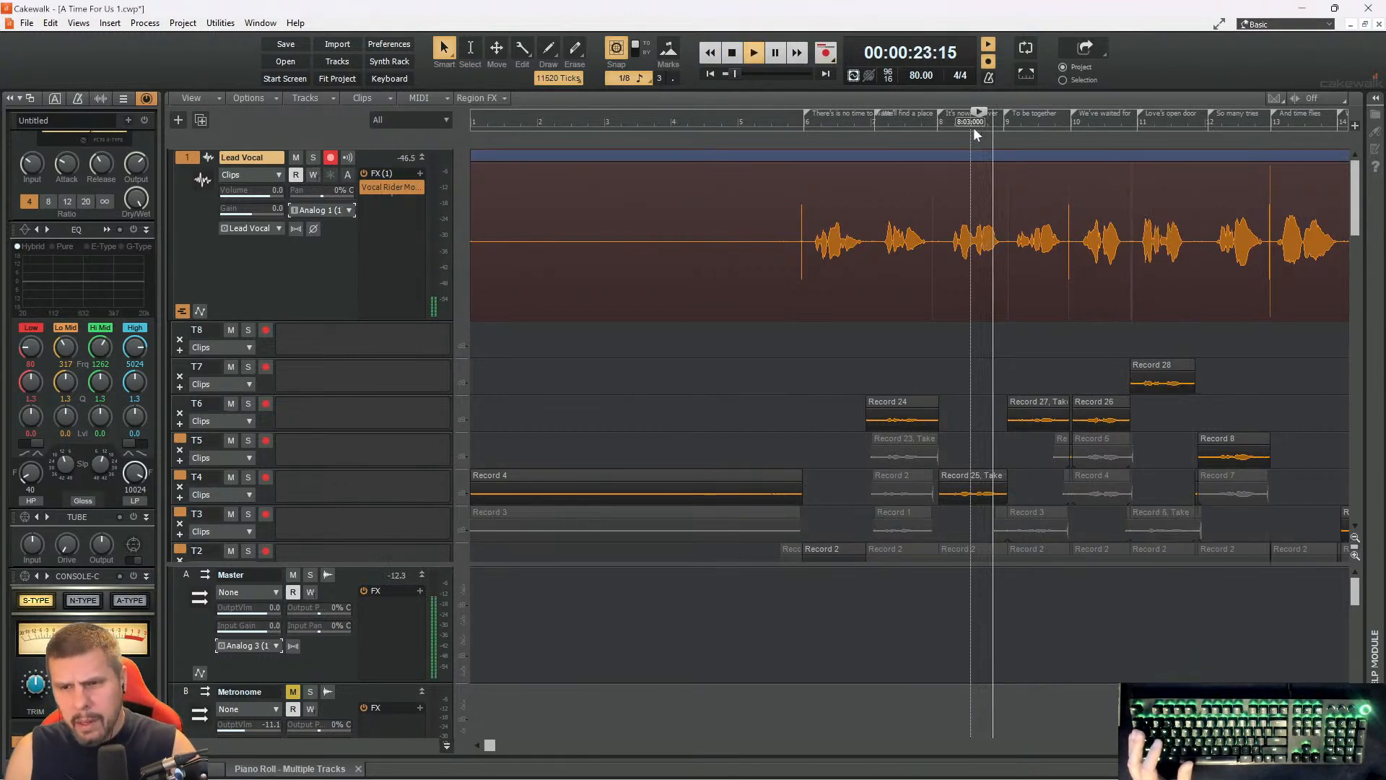
pyautogui.press('space')
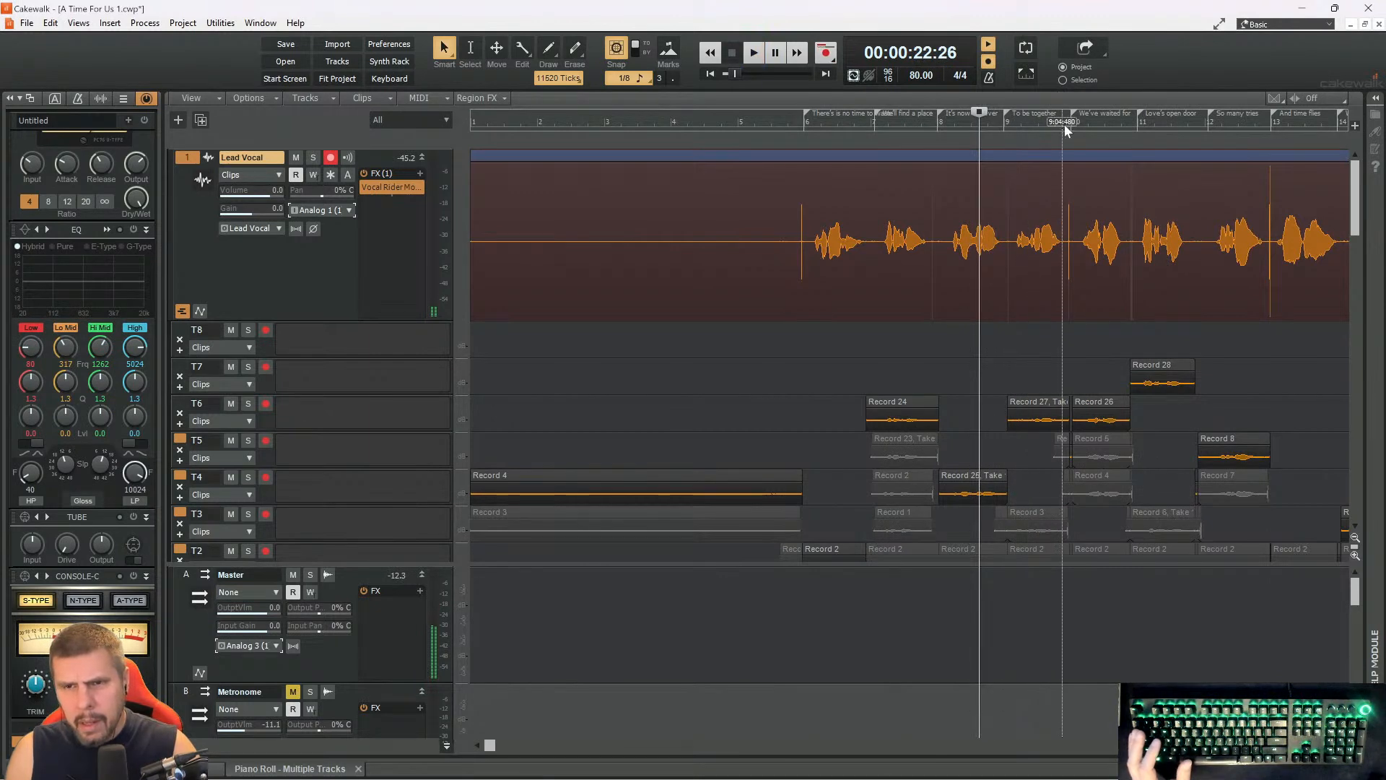
pyautogui.click(1064, 124)
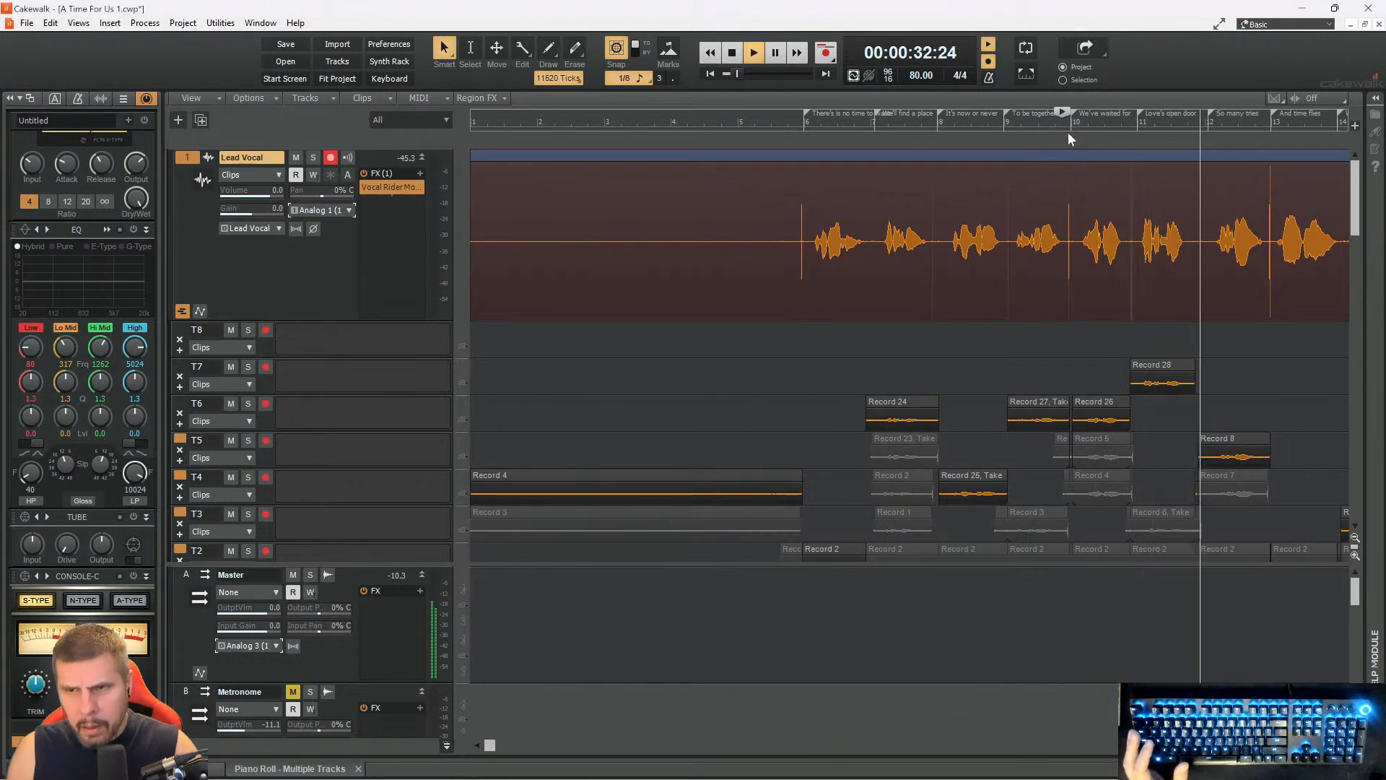
pyautogui.press('space')
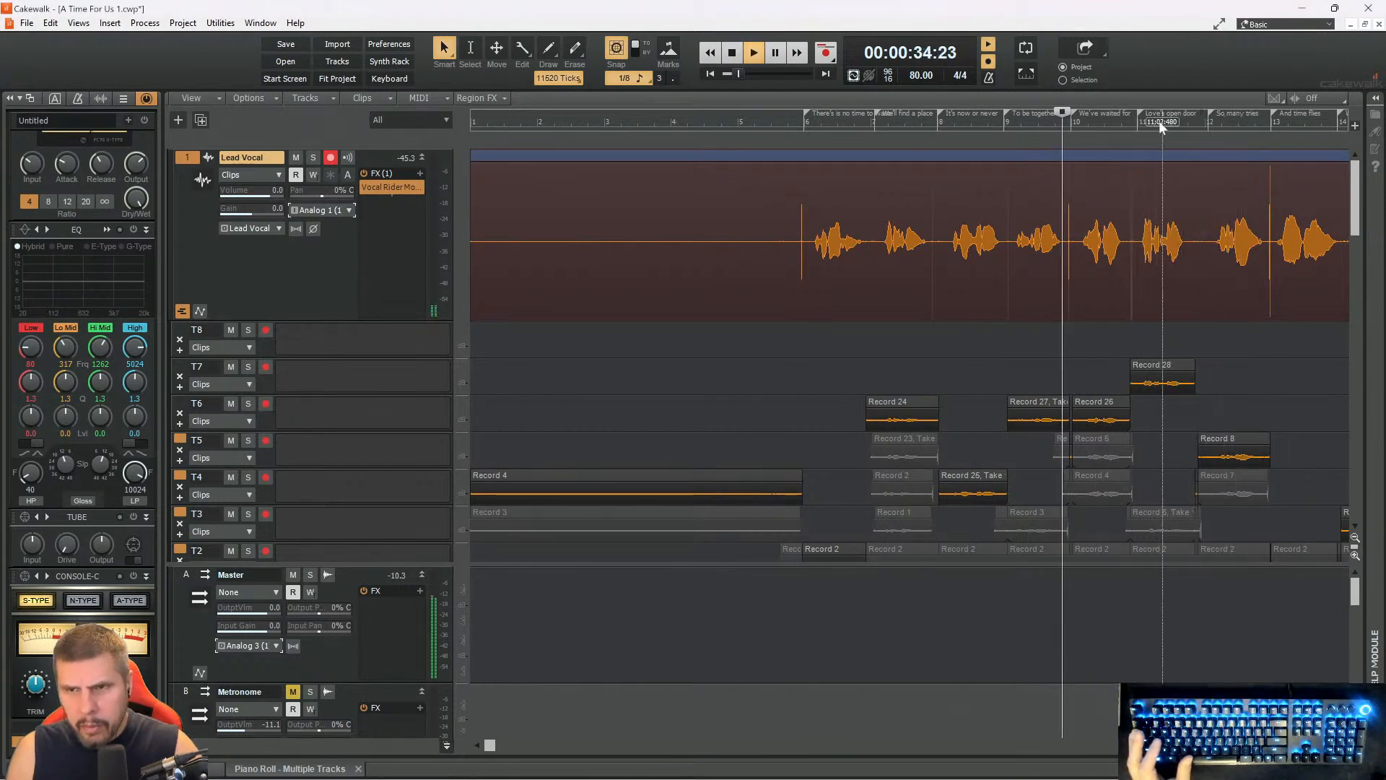
# - Cue playback in measure 11 and record new Lead Vocal takes of "So many tries" at measure 12
pyautogui.click(1158, 120)
pyautogui.press('space')
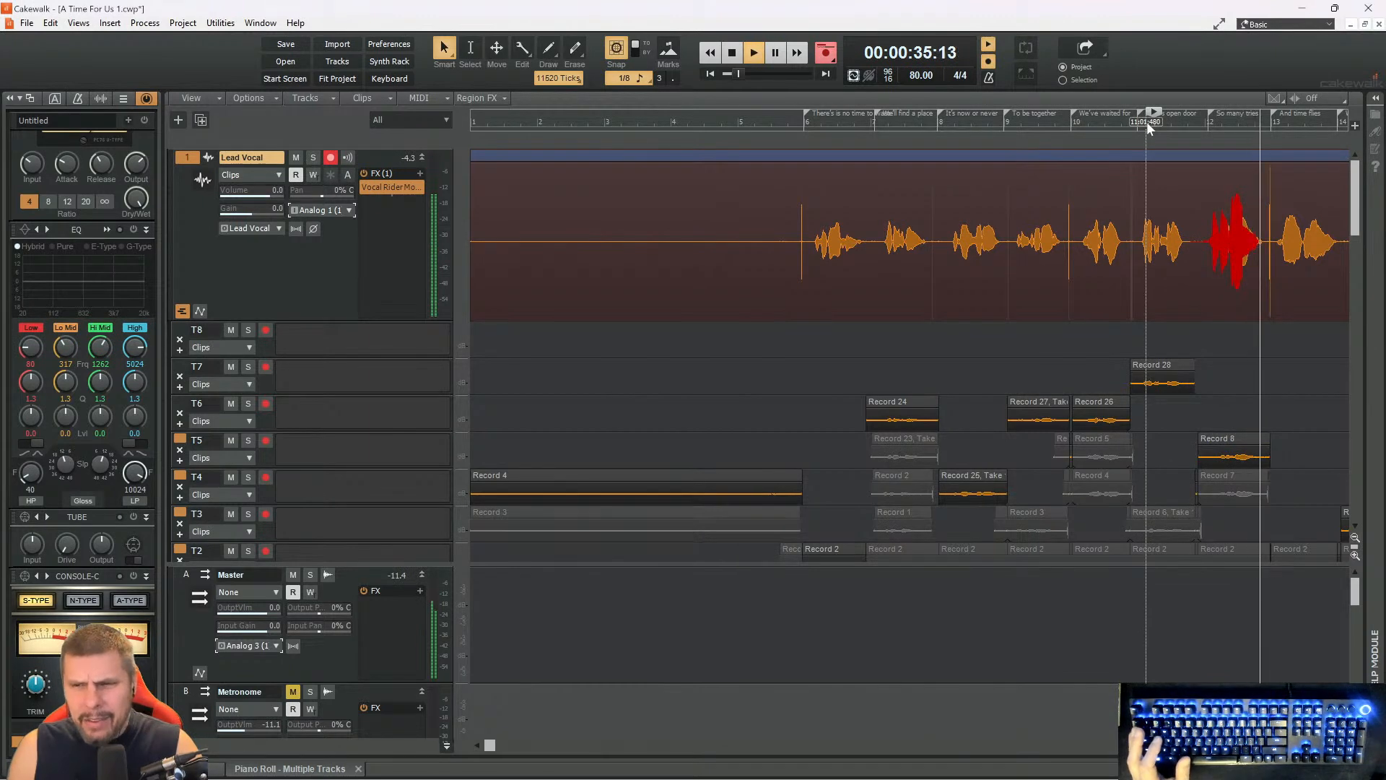
pyautogui.press('space')
pyautogui.press('space')
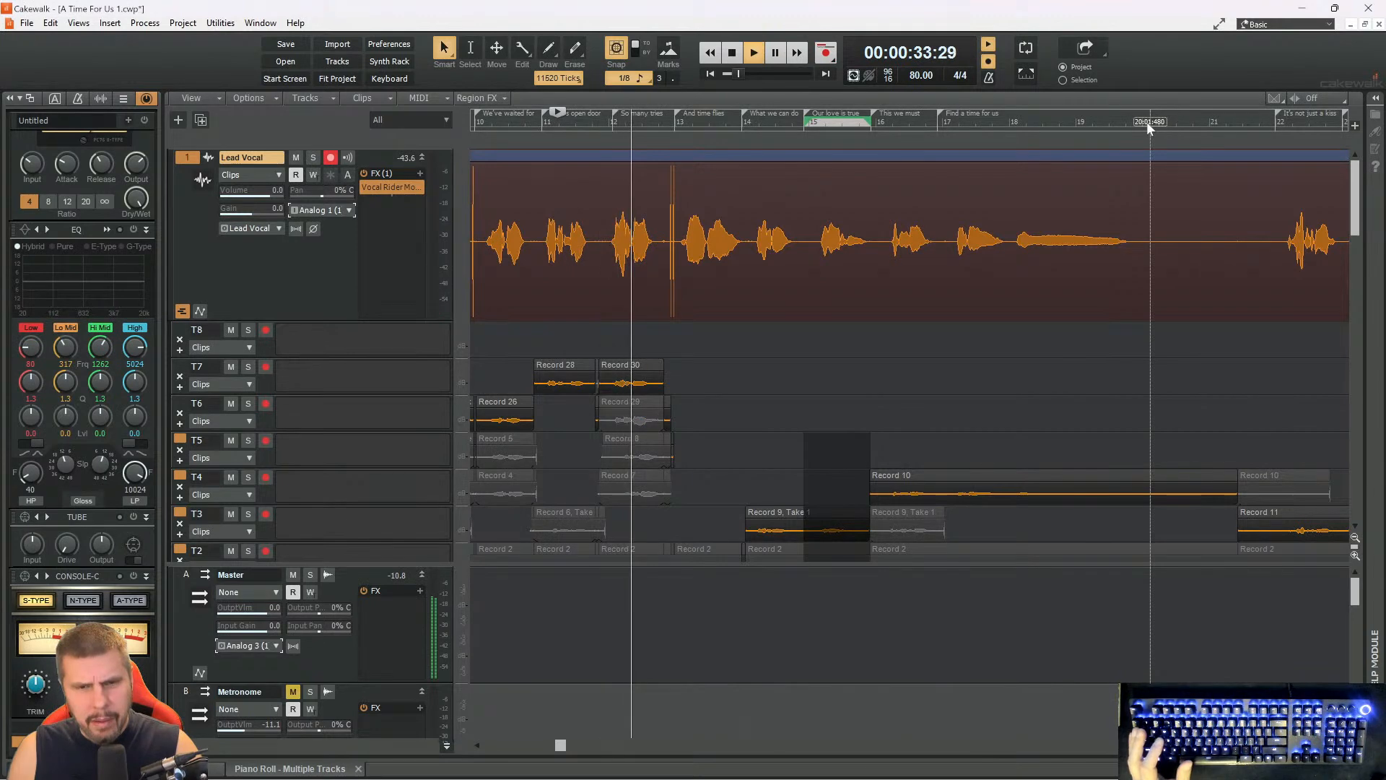
pyautogui.press('space')
pyautogui.press('space')
pyautogui.press('l')
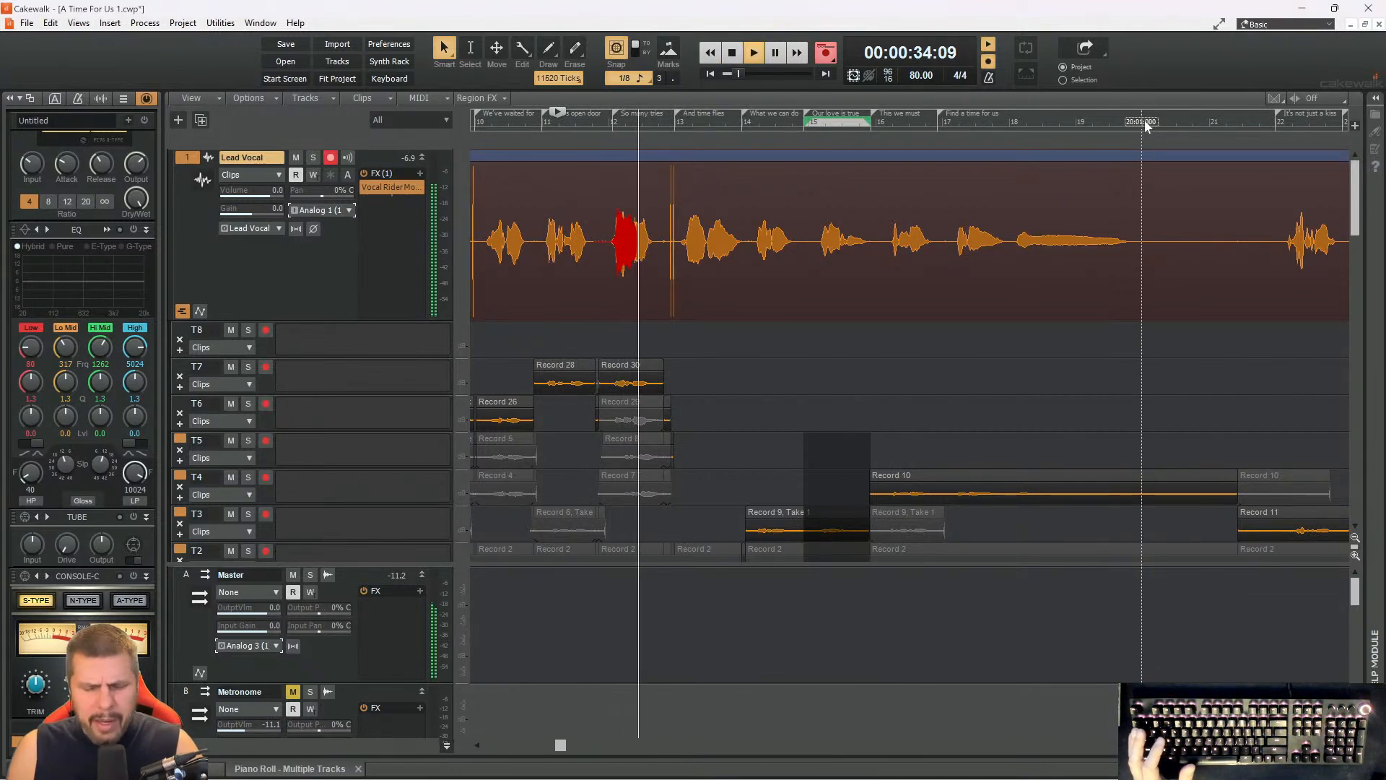
# - Try another Lead Vocal take of "So many tries" at measure 12, playing in from measure 11
pyautogui.press('space')
pyautogui.press('l')
pyautogui.press('space')
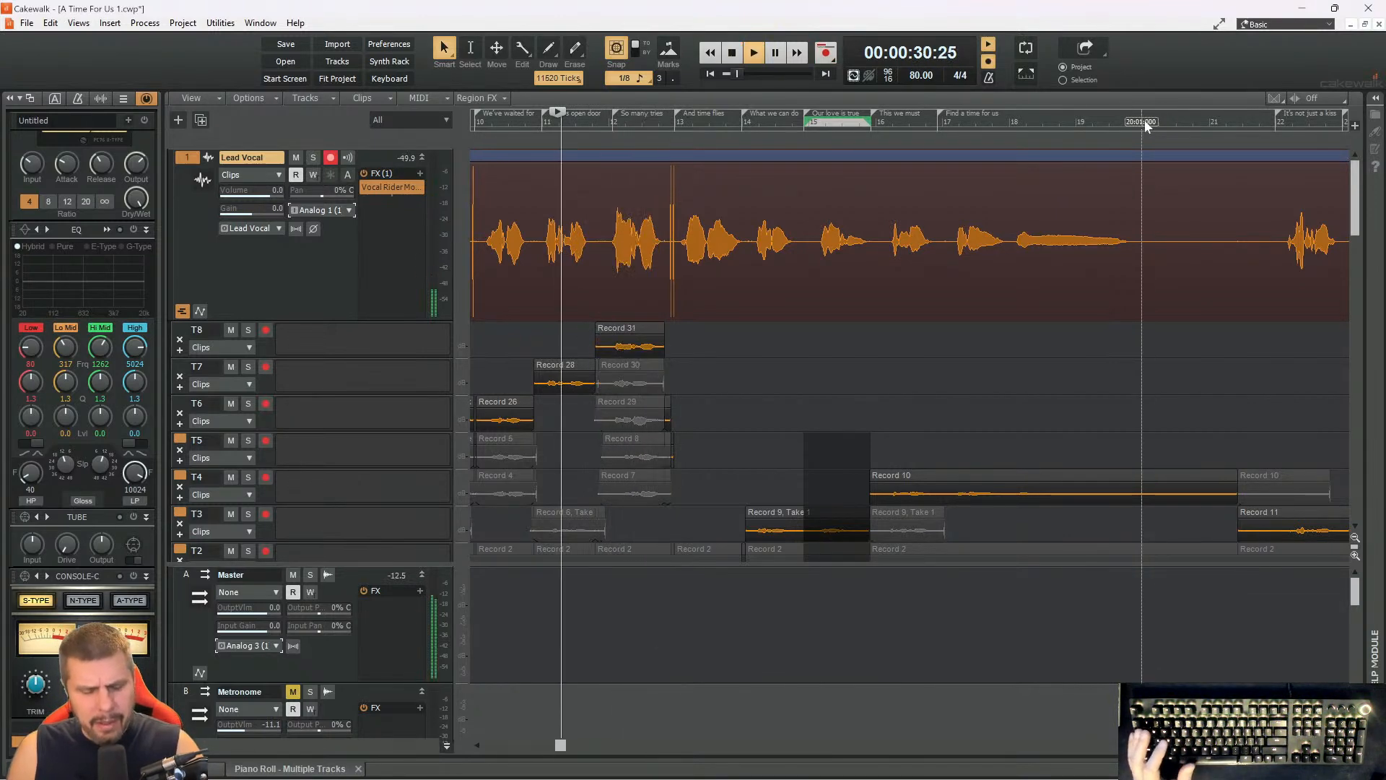
pyautogui.press('r')
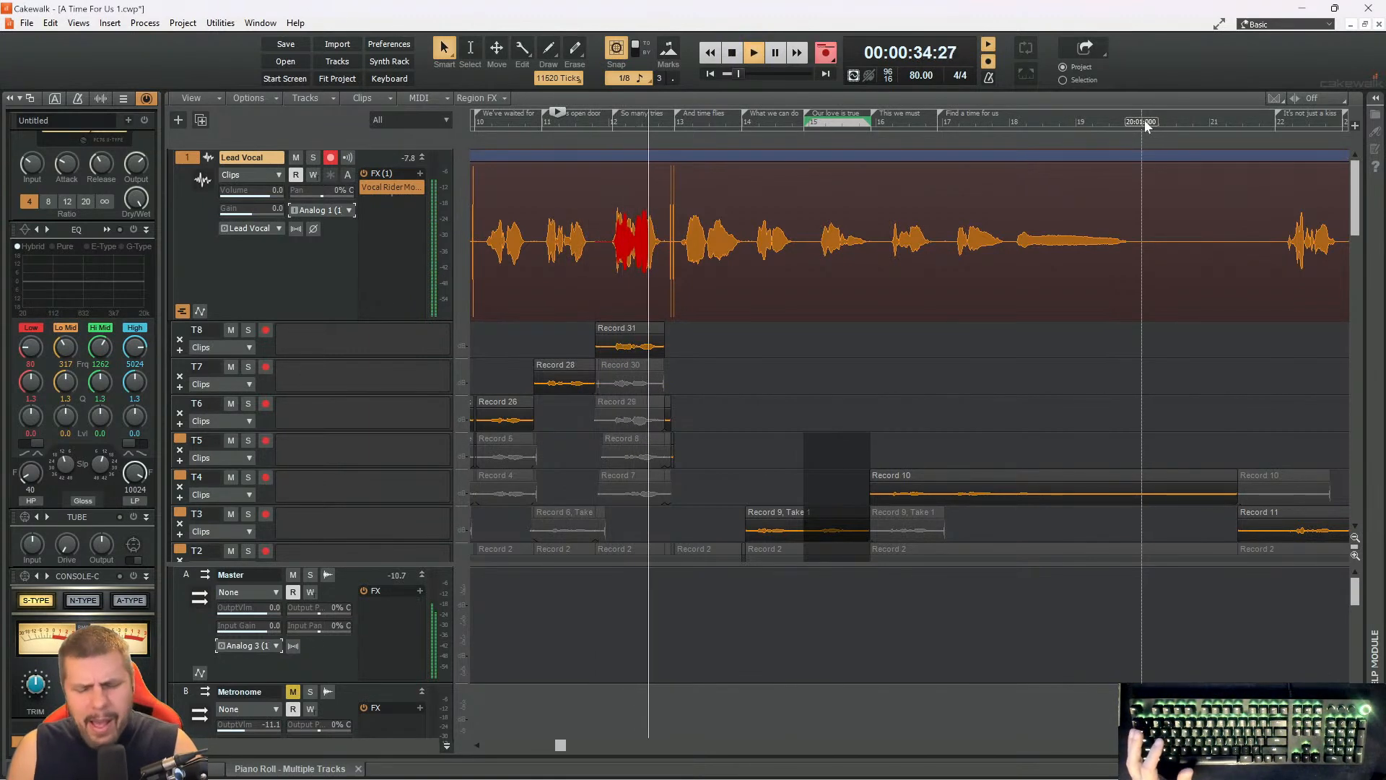
pyautogui.press('space')
# - Record "So many tries" and "And time flies" in one Lead Vocal take across measures 12 and 13, and play it back
pyautogui.press('space')
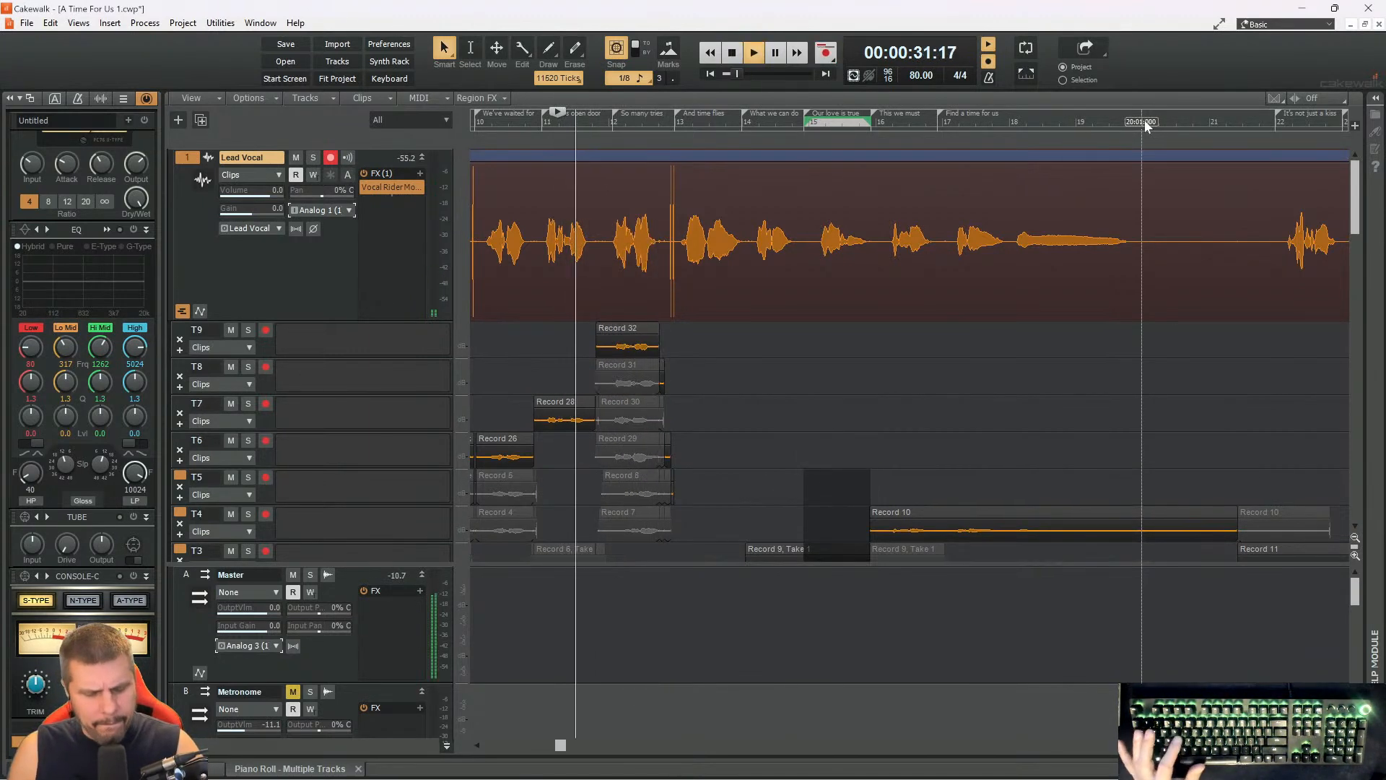
pyautogui.press('r')
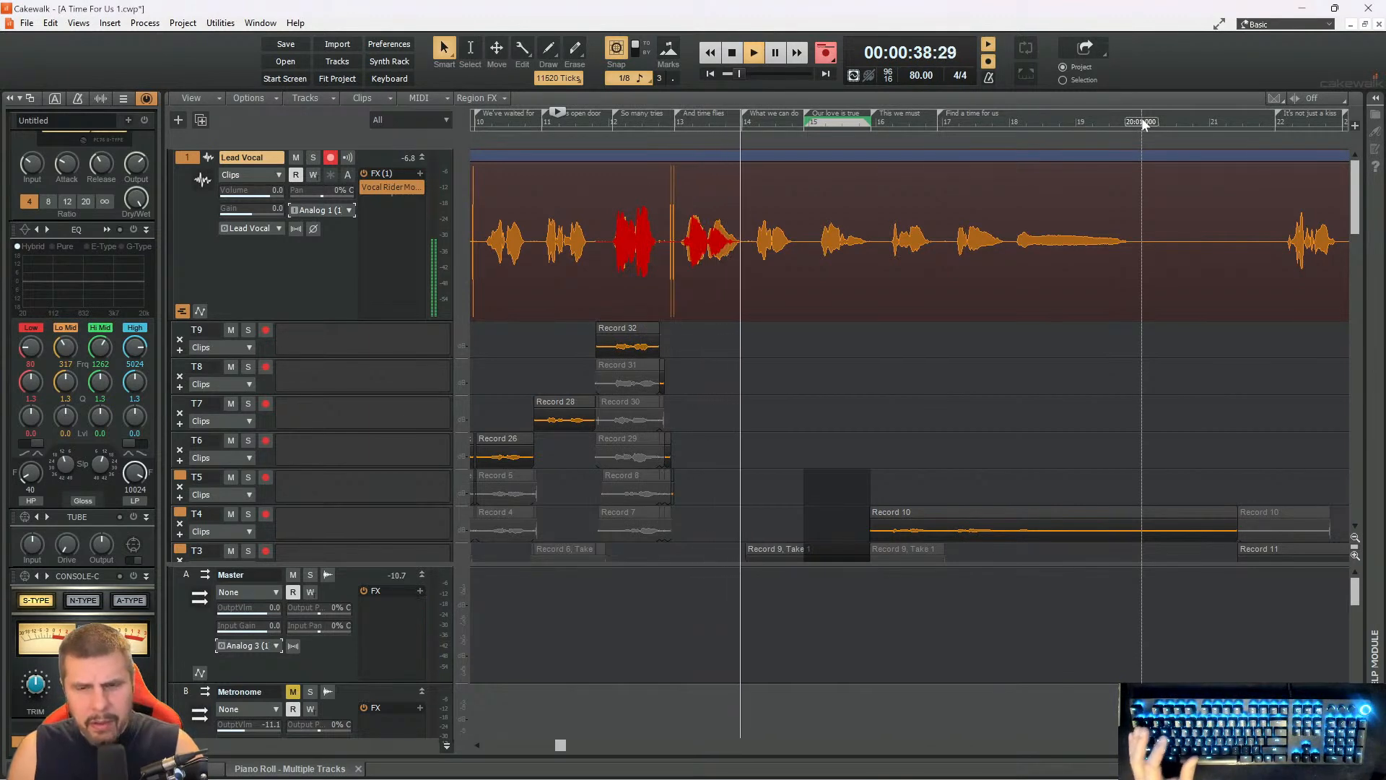
pyautogui.press('space')
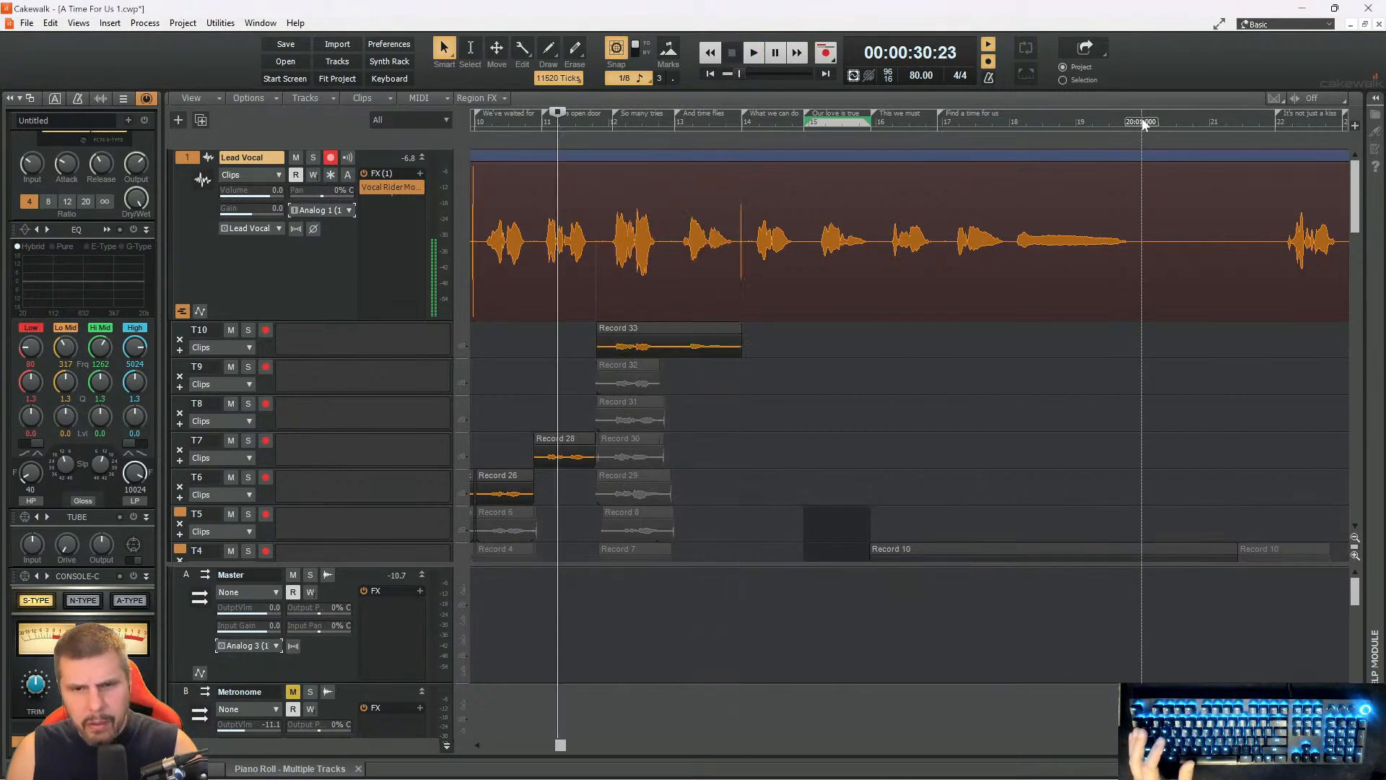
pyautogui.press('space')
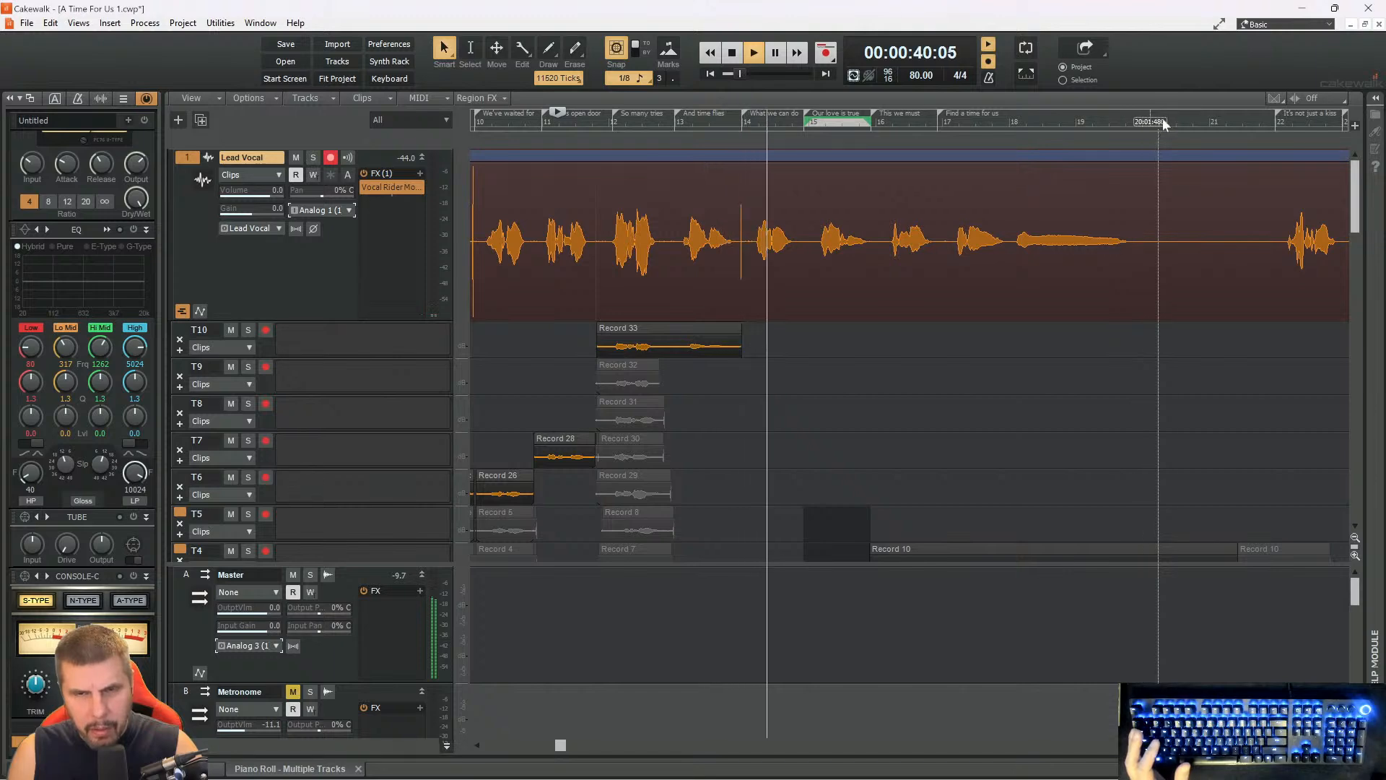
pyautogui.press('space')
# - Cue playback in measure 13 and re-record the Lead Vocal lines "What we can do" and "Our love is true" at measures 14 and 15
pyautogui.click(723, 121)
pyautogui.click(708, 121)
pyautogui.press('space')
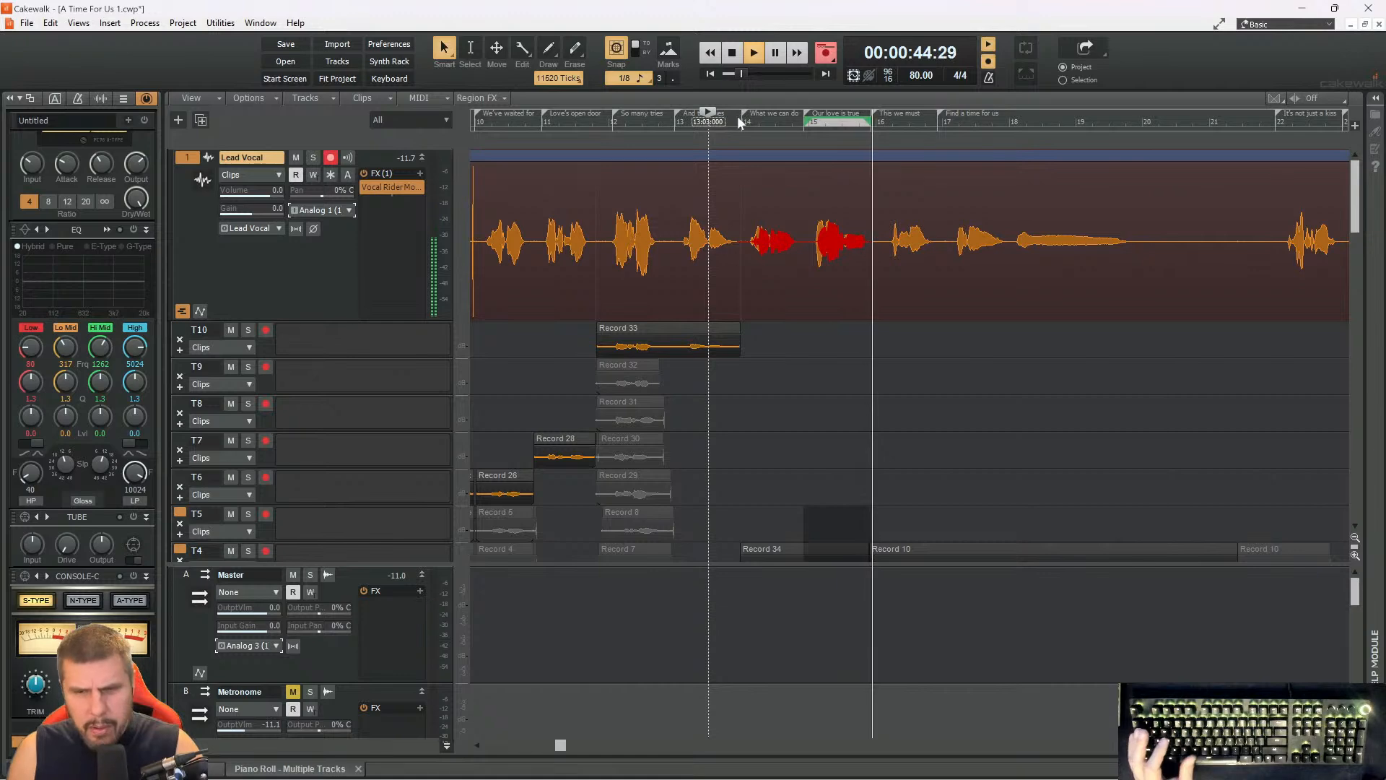
pyautogui.press('space')
# - Cue playback in measure 14, re-record the Lead Vocal from "Our love is true" through the held end of "Find a time for us", and save the project
pyautogui.click(777, 122)
pyautogui.press('space')
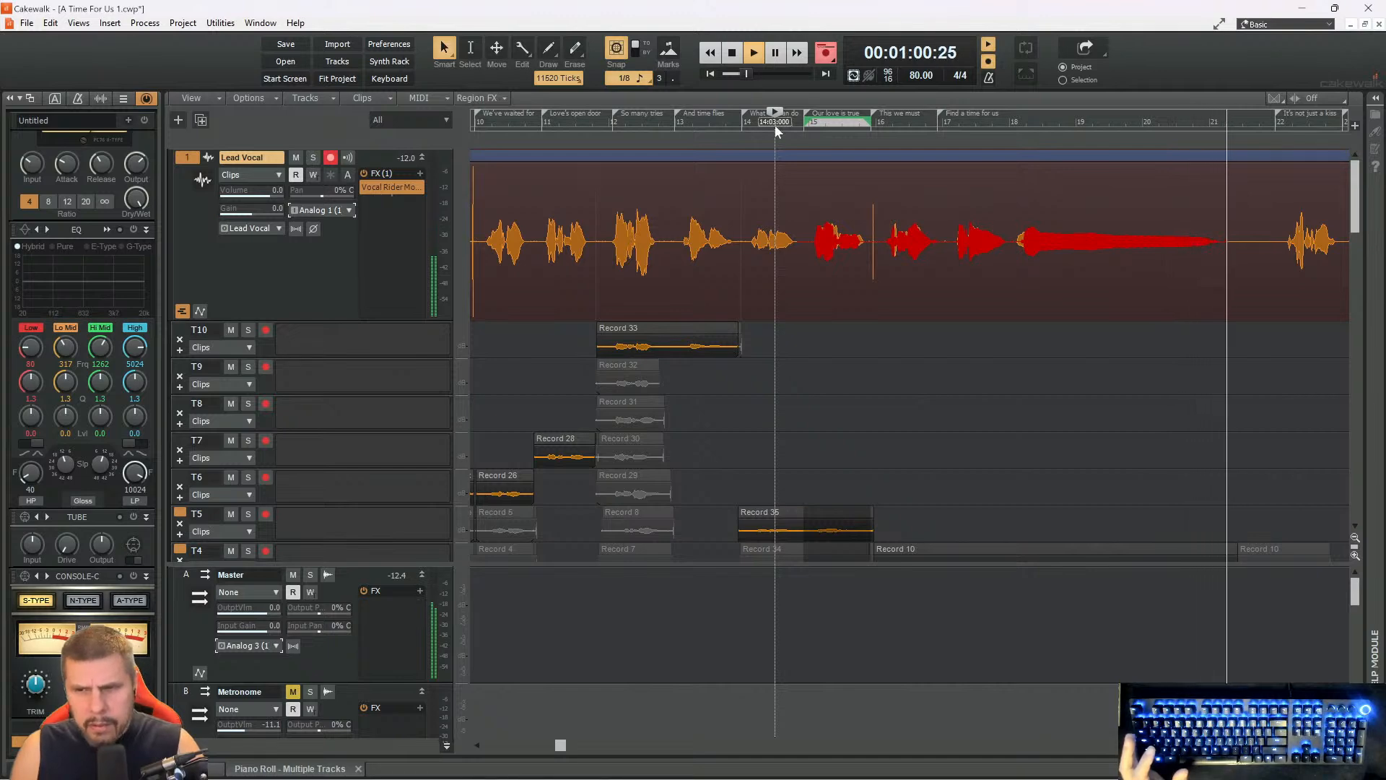
pyautogui.press('space')
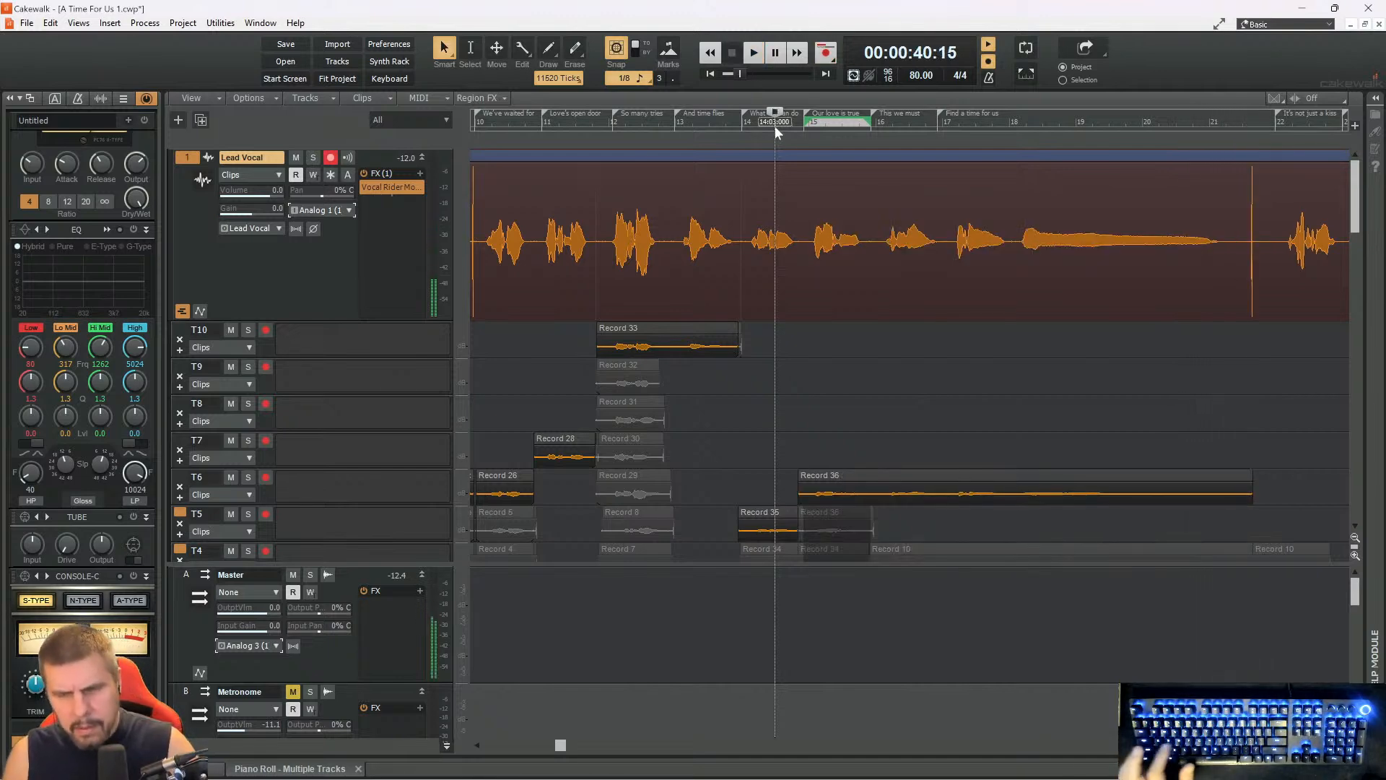
pyautogui.hotkey('ctrl', 's')
# - Play back the re-recorded Lead Vocal from the end of measure 16 through "Find a time for us"
pyautogui.click(932, 123)
pyautogui.press('space')
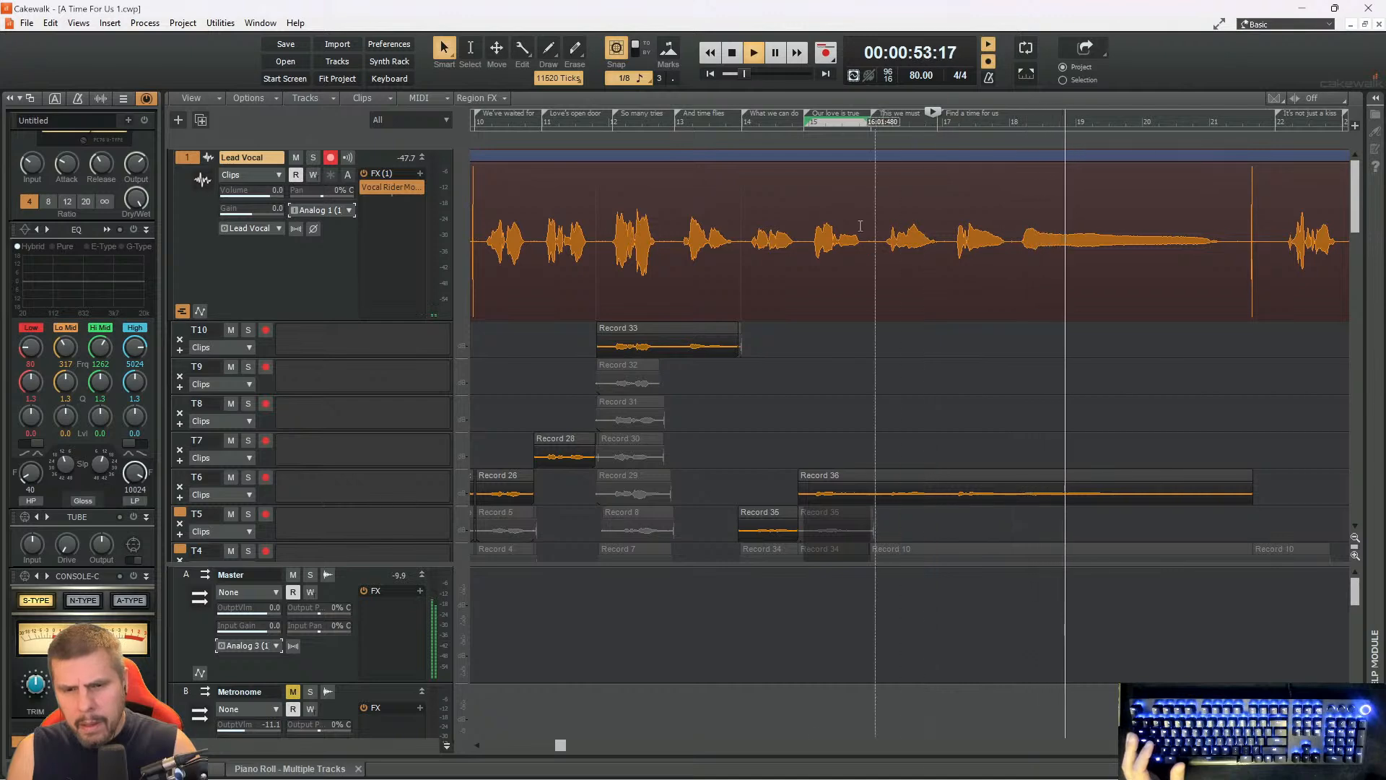
pyautogui.moveTo(560, 746); pyautogui.dragTo(620, 747)
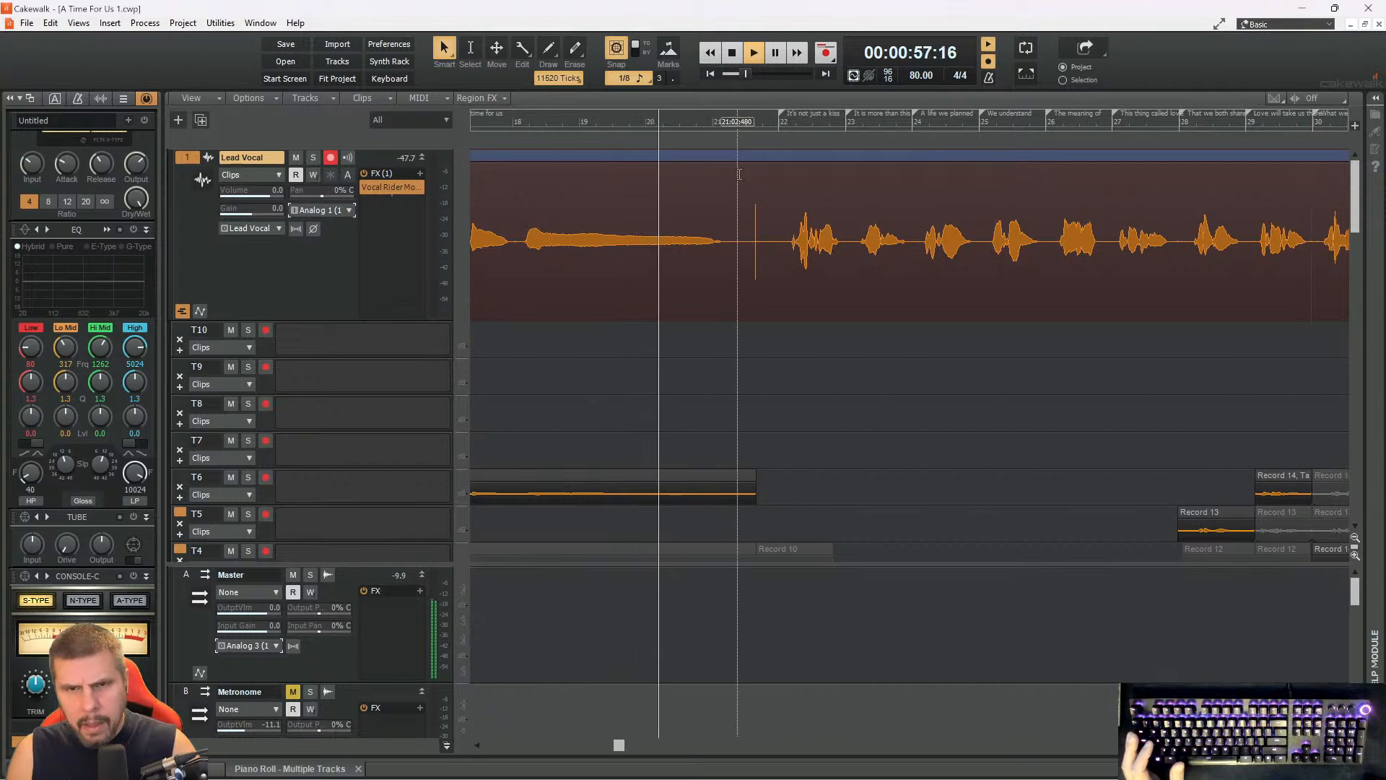
# - Record Lead Vocal takes of "It's not just a kiss" at measure 22, moving the playback start back to the end of measure 20
pyautogui.click(724, 123)
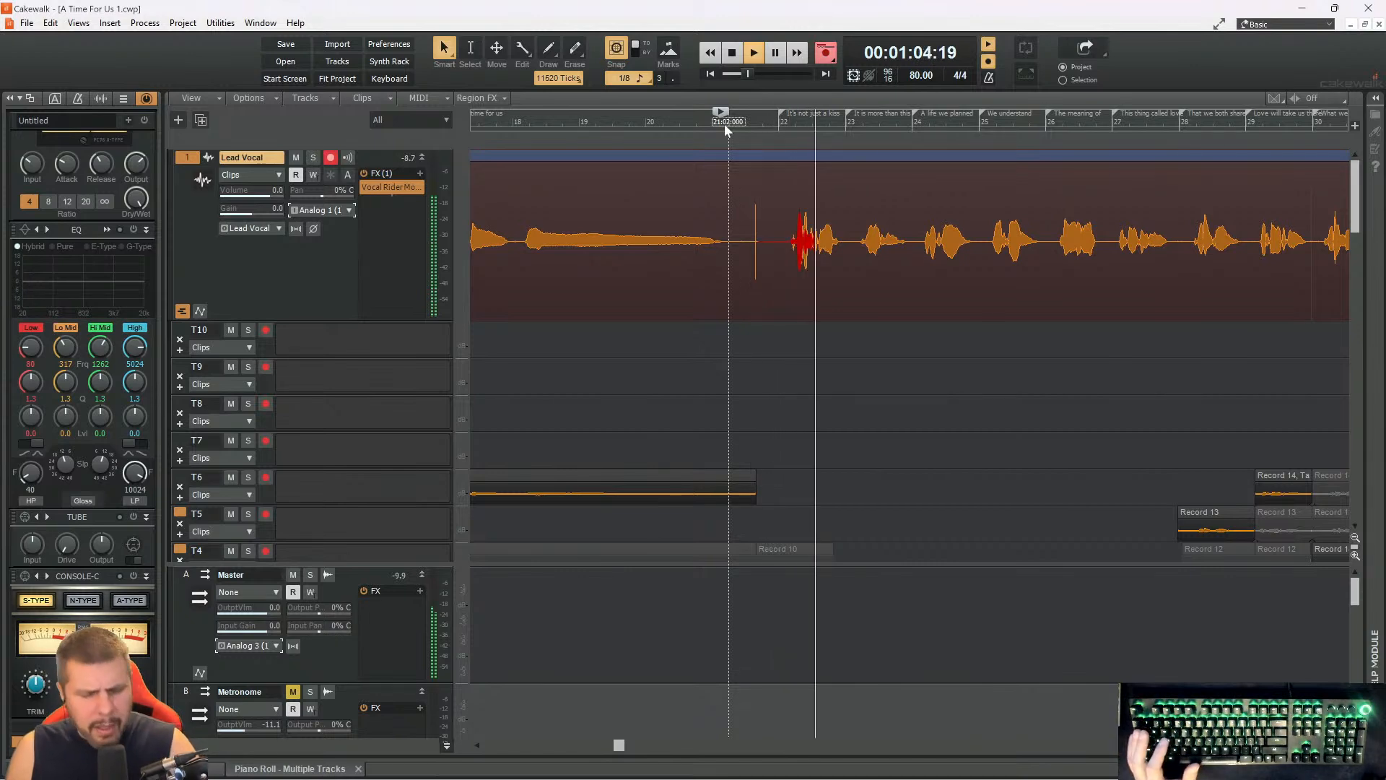
pyautogui.press('space')
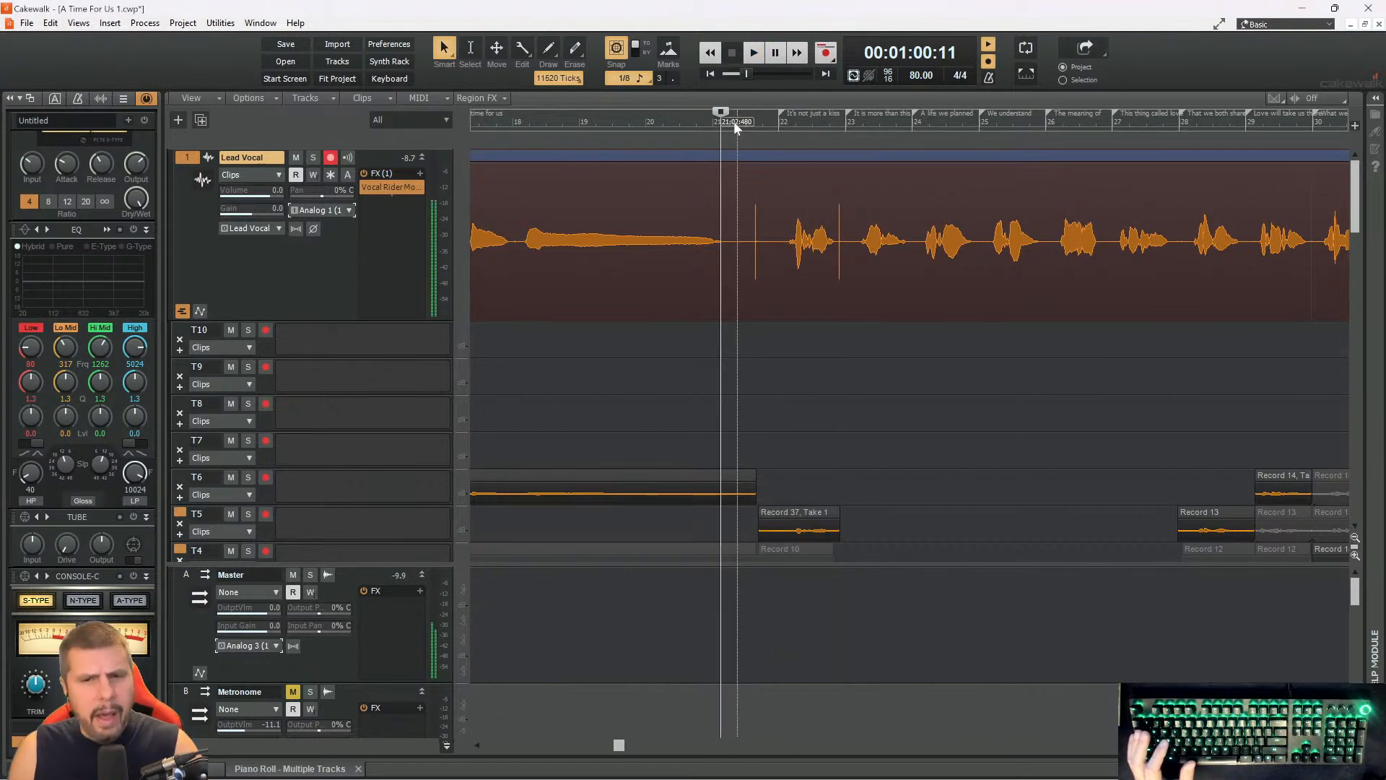
pyautogui.click(693, 124)
pyautogui.press('space')
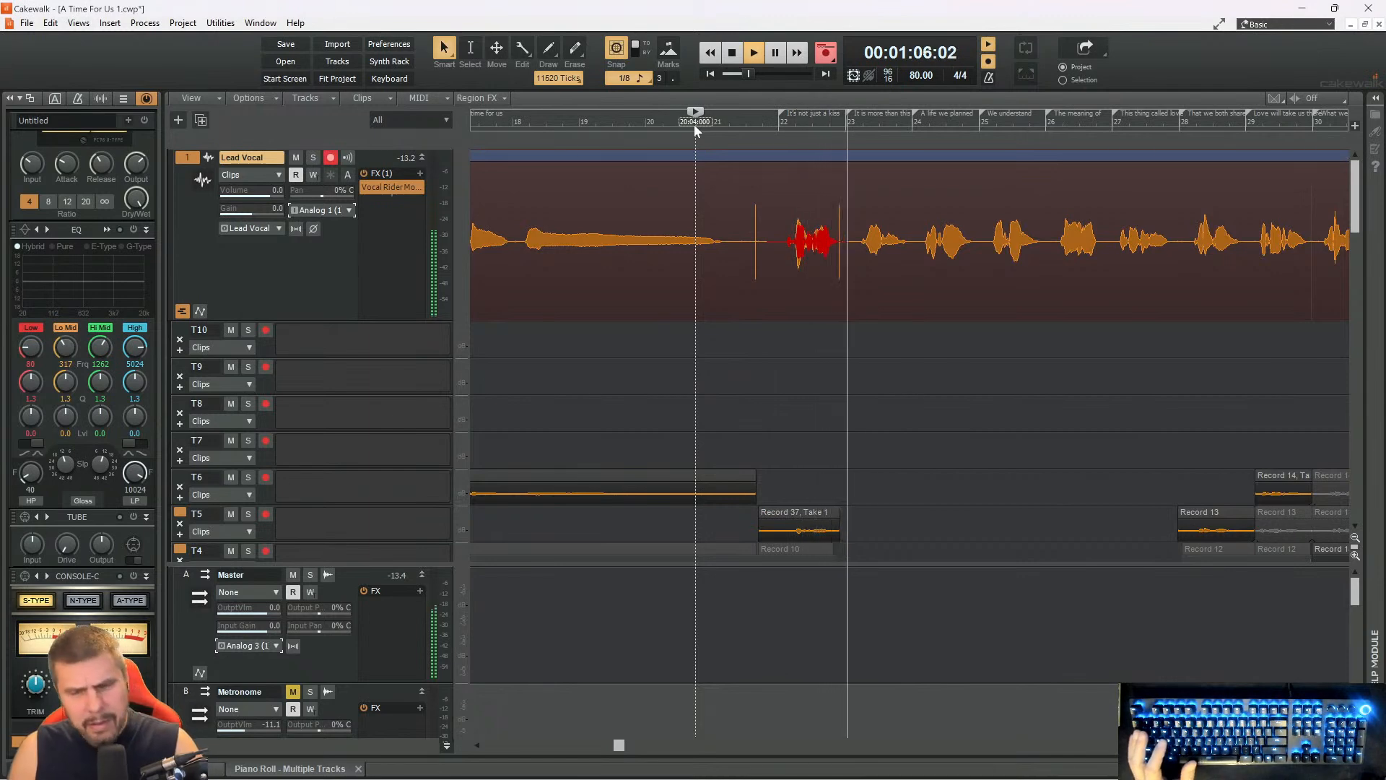
pyautogui.press('space')
pyautogui.press('space')
pyautogui.press('space')
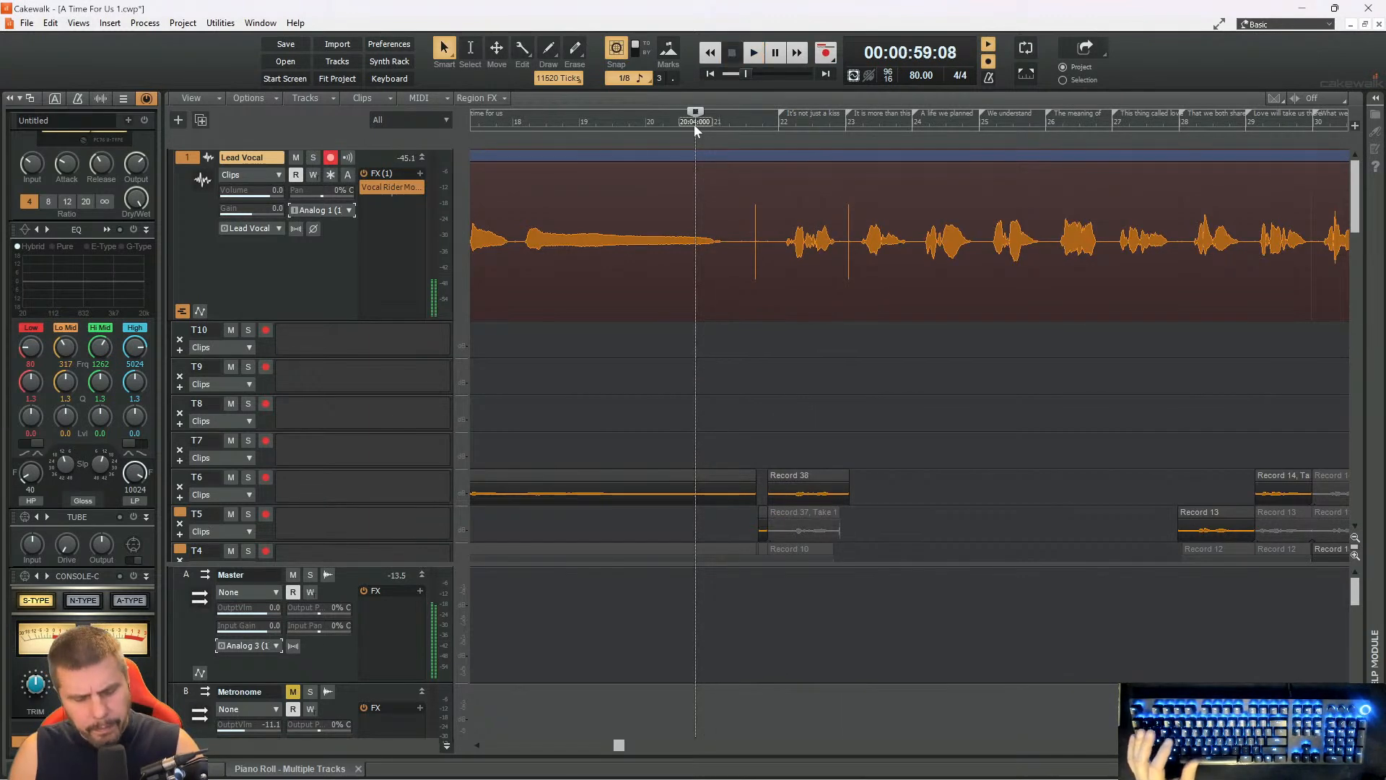
# - Record "It's not just a kiss" and "It is more than this" in one Lead Vocal take through measure 23, and play it back
pyautogui.press('space')
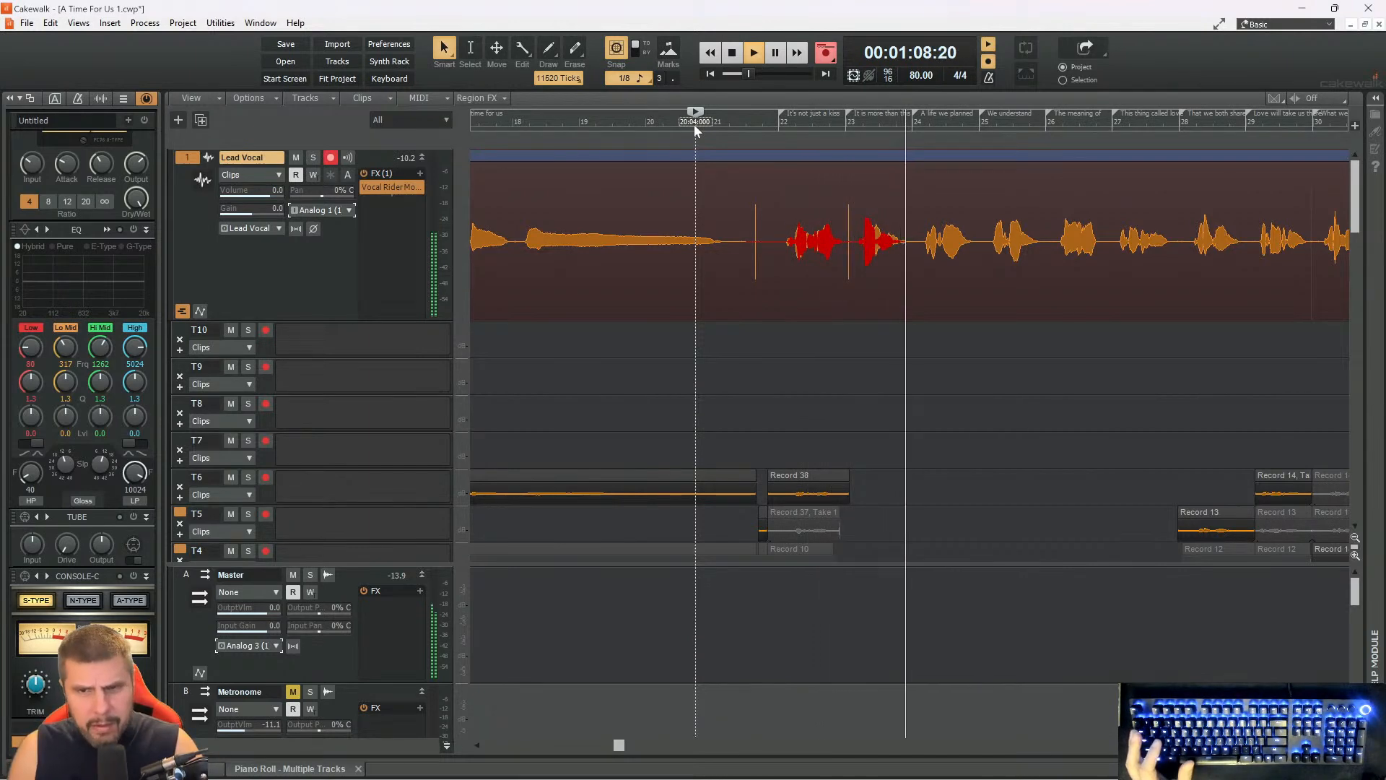
pyautogui.press('space')
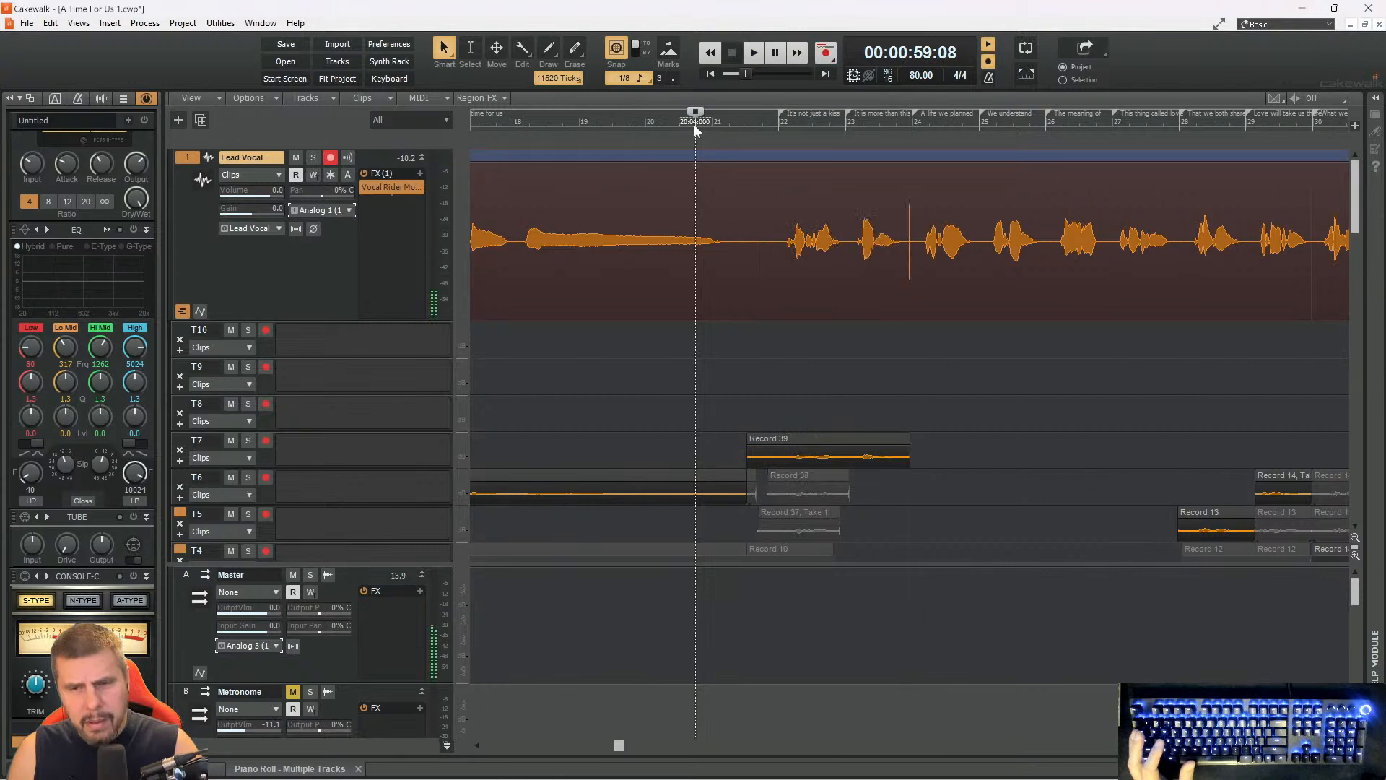
pyautogui.press('space')
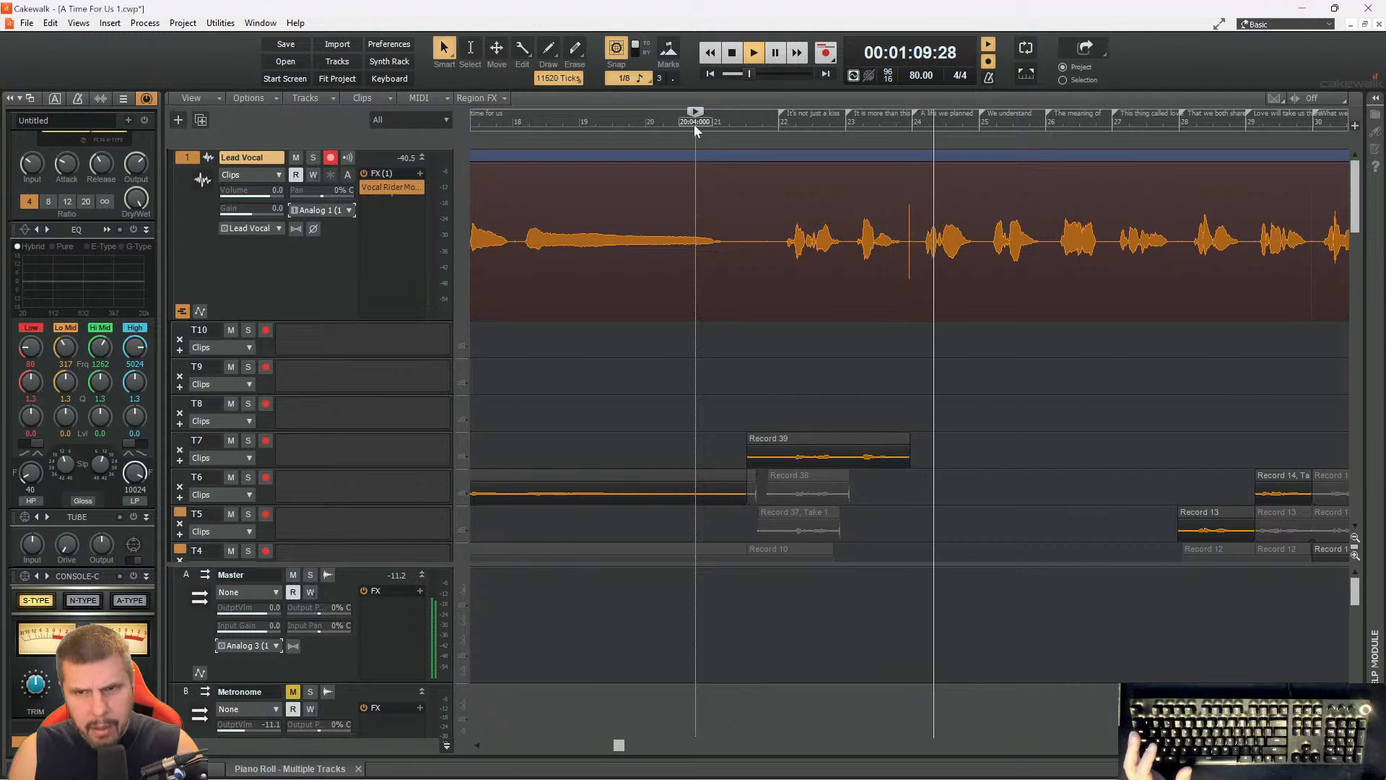
pyautogui.press('space')
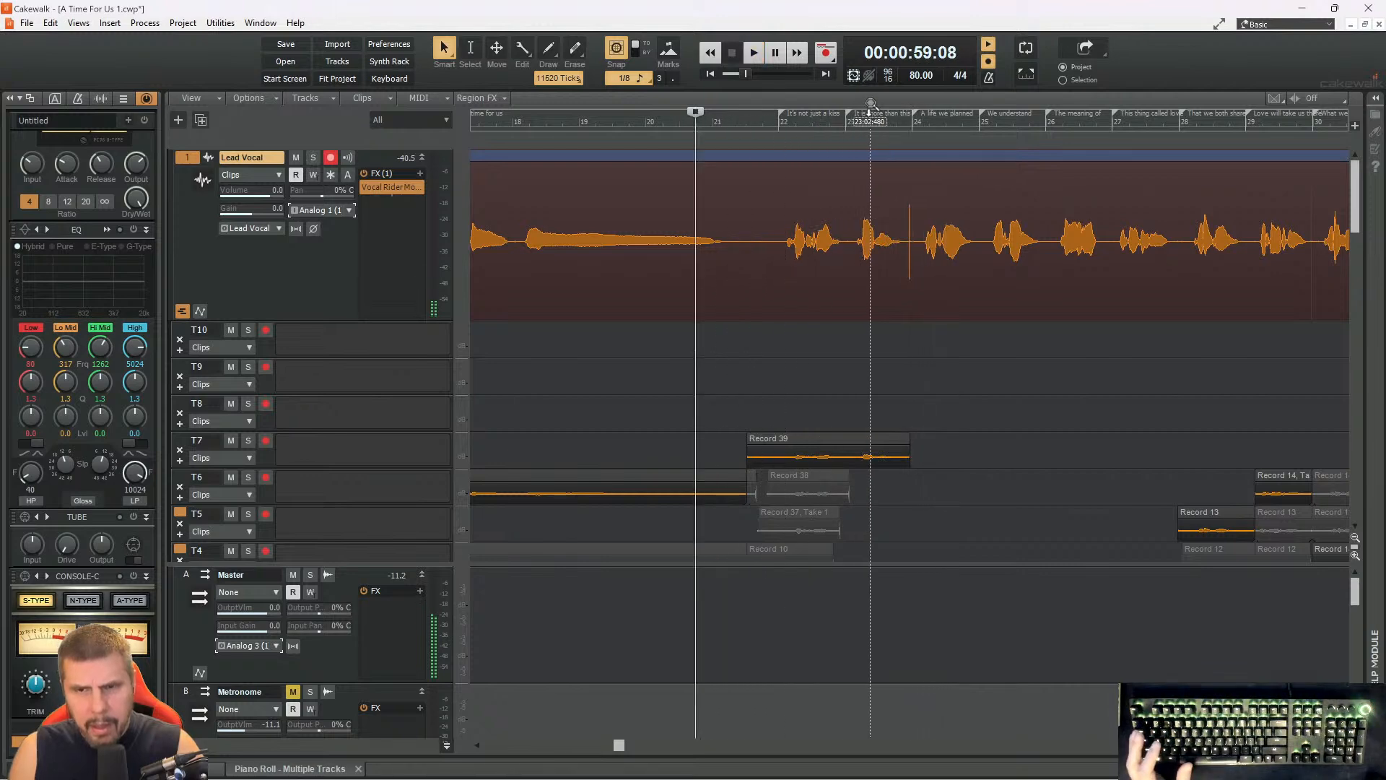
# - Cue playback in measure 23 and re-record the Lead Vocal line "A life we planned" at measure 24
pyautogui.click(879, 124)
pyautogui.press('space')
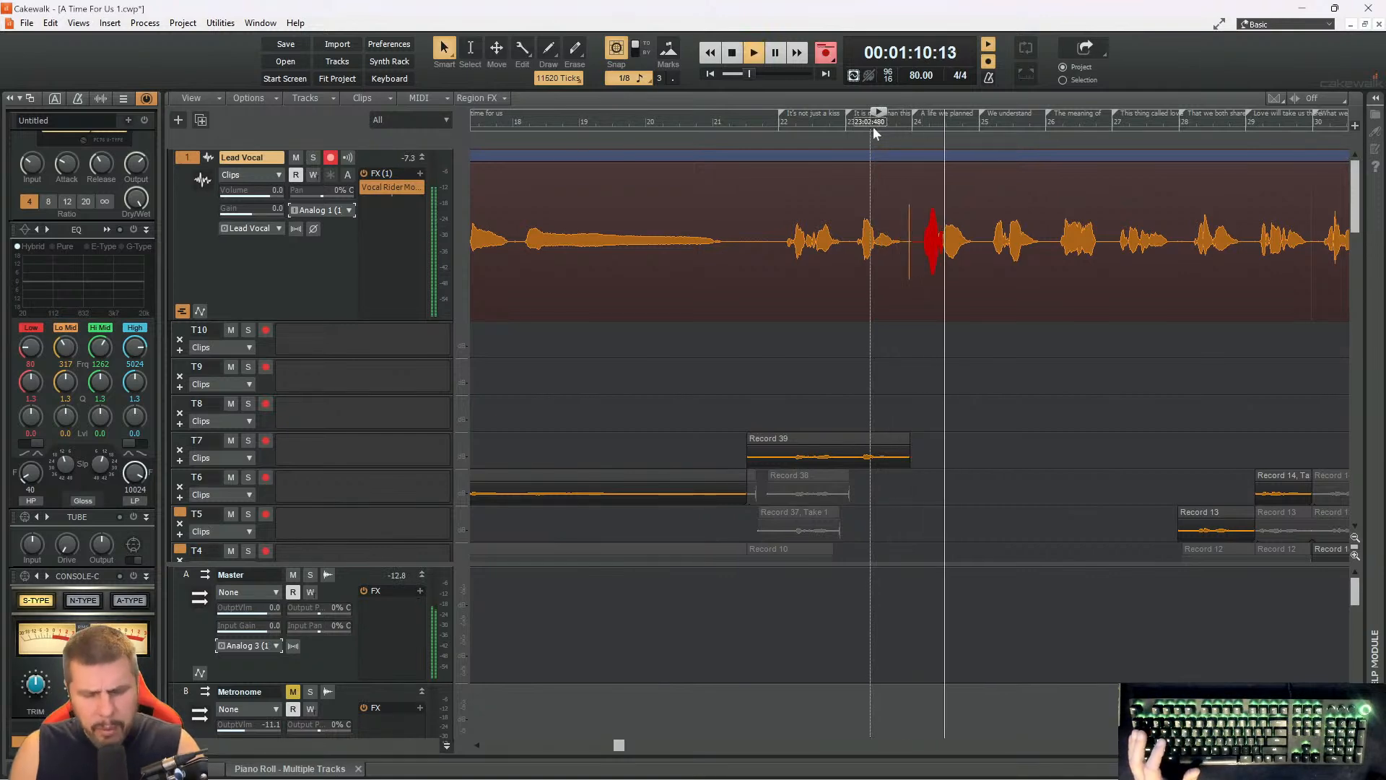
pyautogui.press('space')
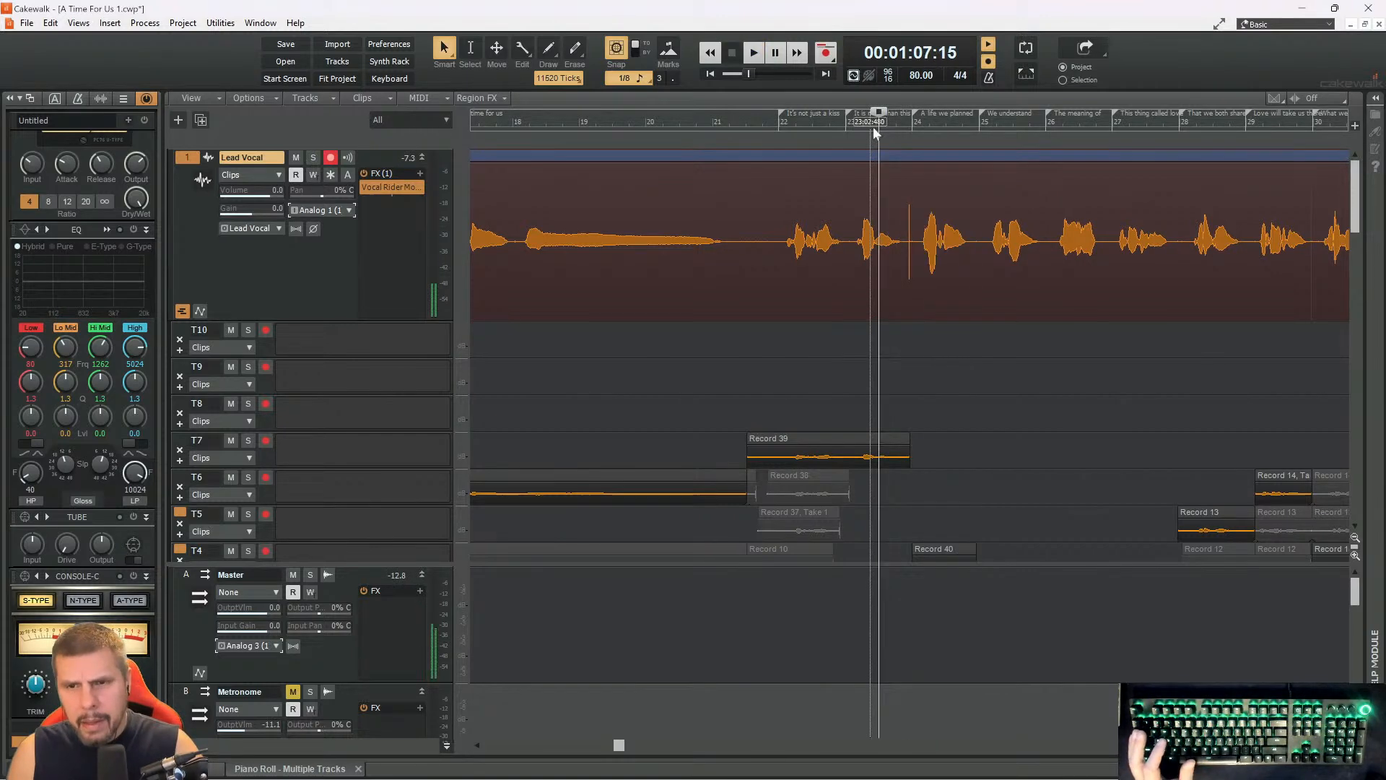
# - Play back the Lead Vocal from measure 24 into "Love will take us" at measure 29
pyautogui.click(945, 128)
pyautogui.press('space')
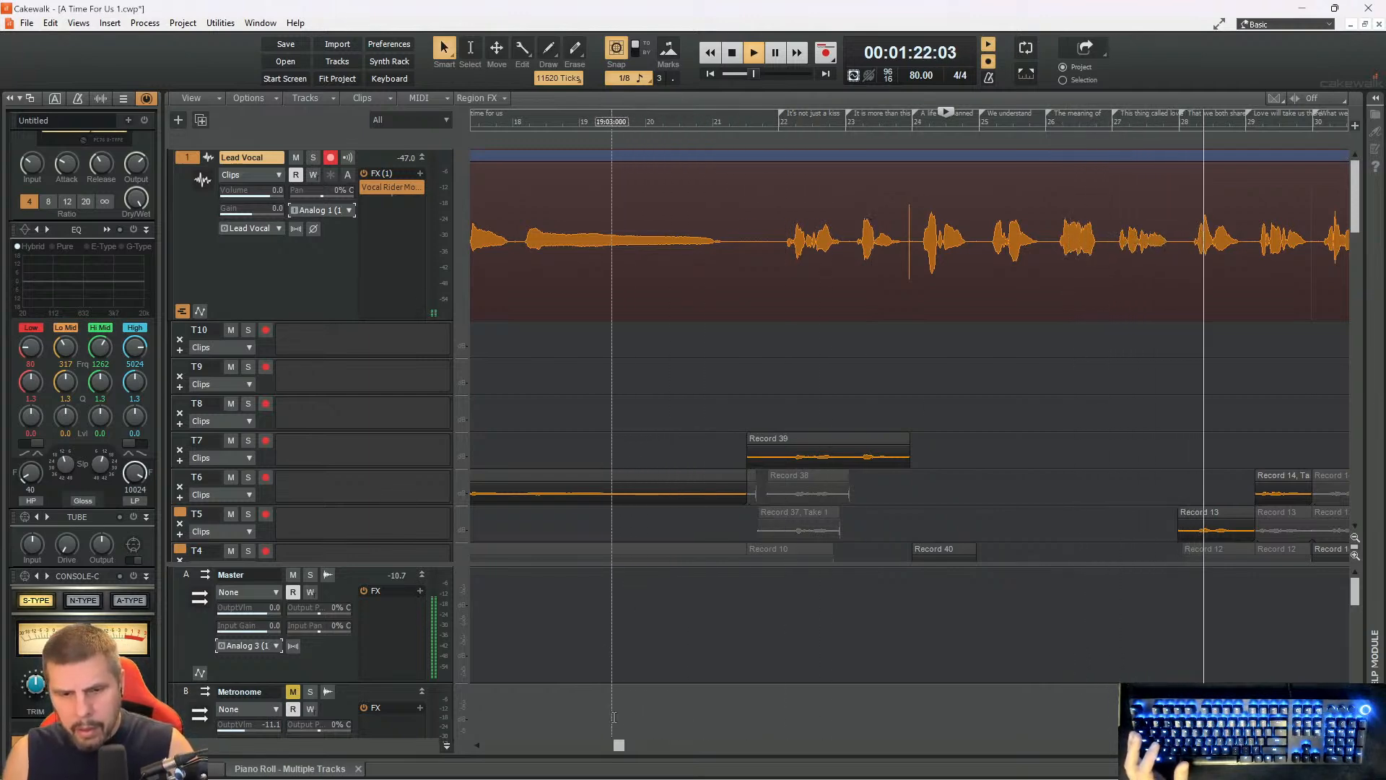
pyautogui.moveTo(618, 744); pyautogui.dragTo(642, 751)
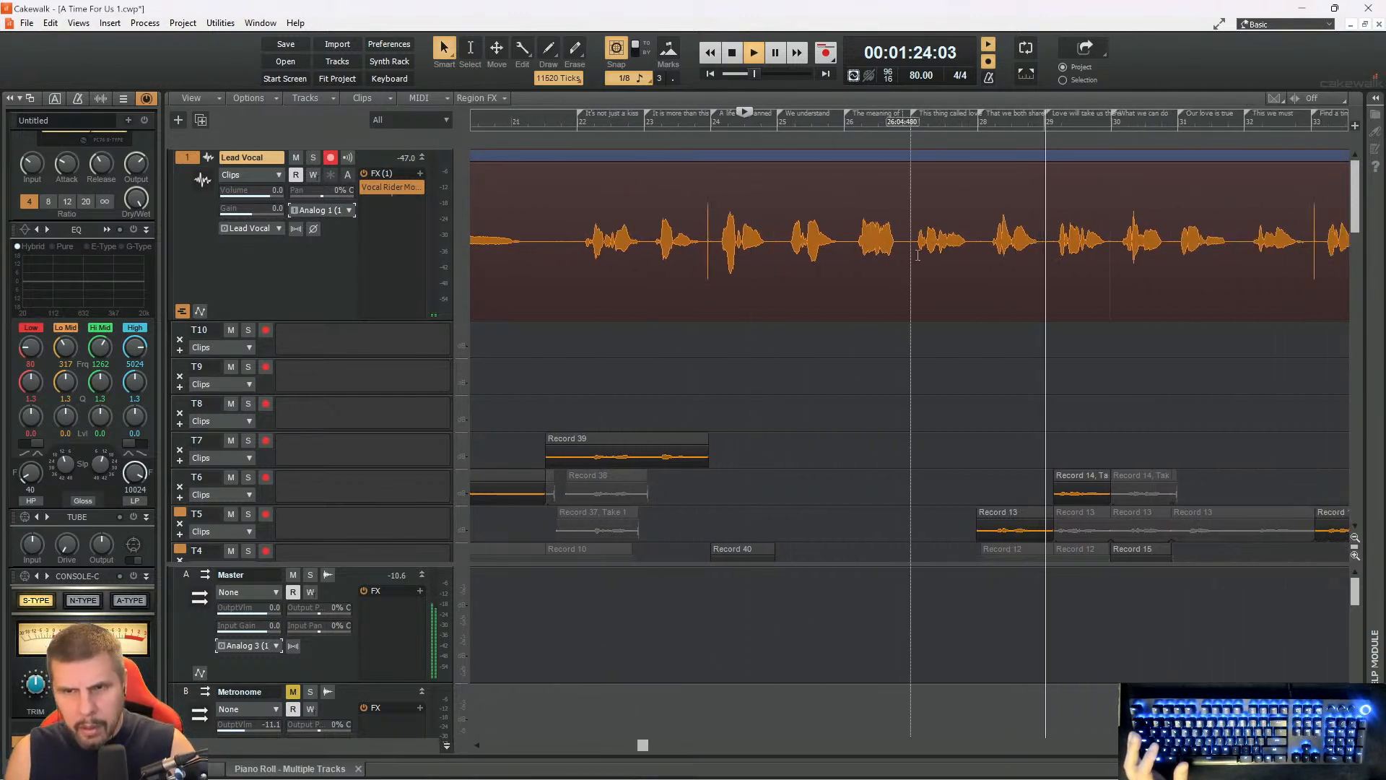
# - Re-record the Lead Vocal line "That we both share" at measure 28, and play it back from the end of measure 27
pyautogui.click(929, 124)
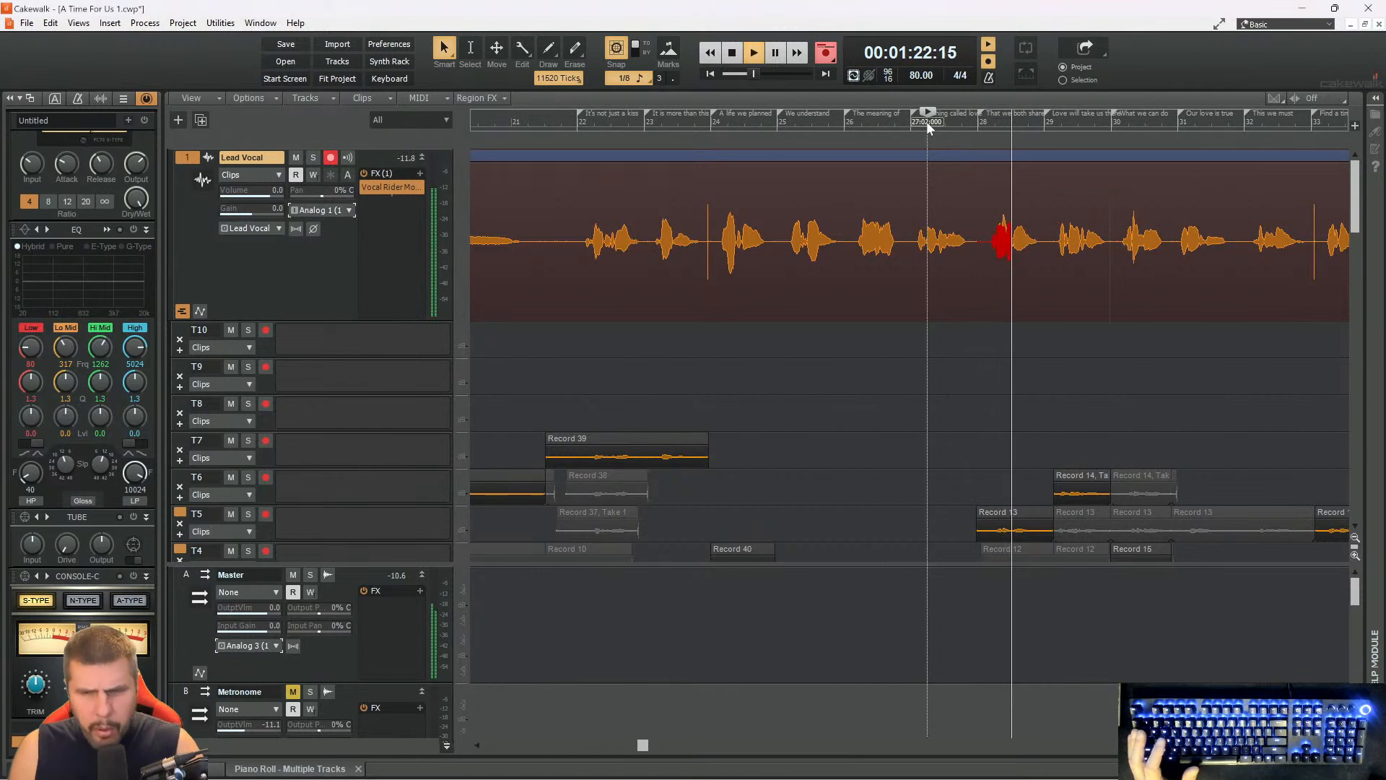
pyautogui.press('space')
pyautogui.moveTo(963, 120)
pyautogui.mouseDown()
pyautogui.moveTo(986, 121)
pyautogui.moveTo(972, 122)
pyautogui.mouseUp()
pyautogui.press('space')
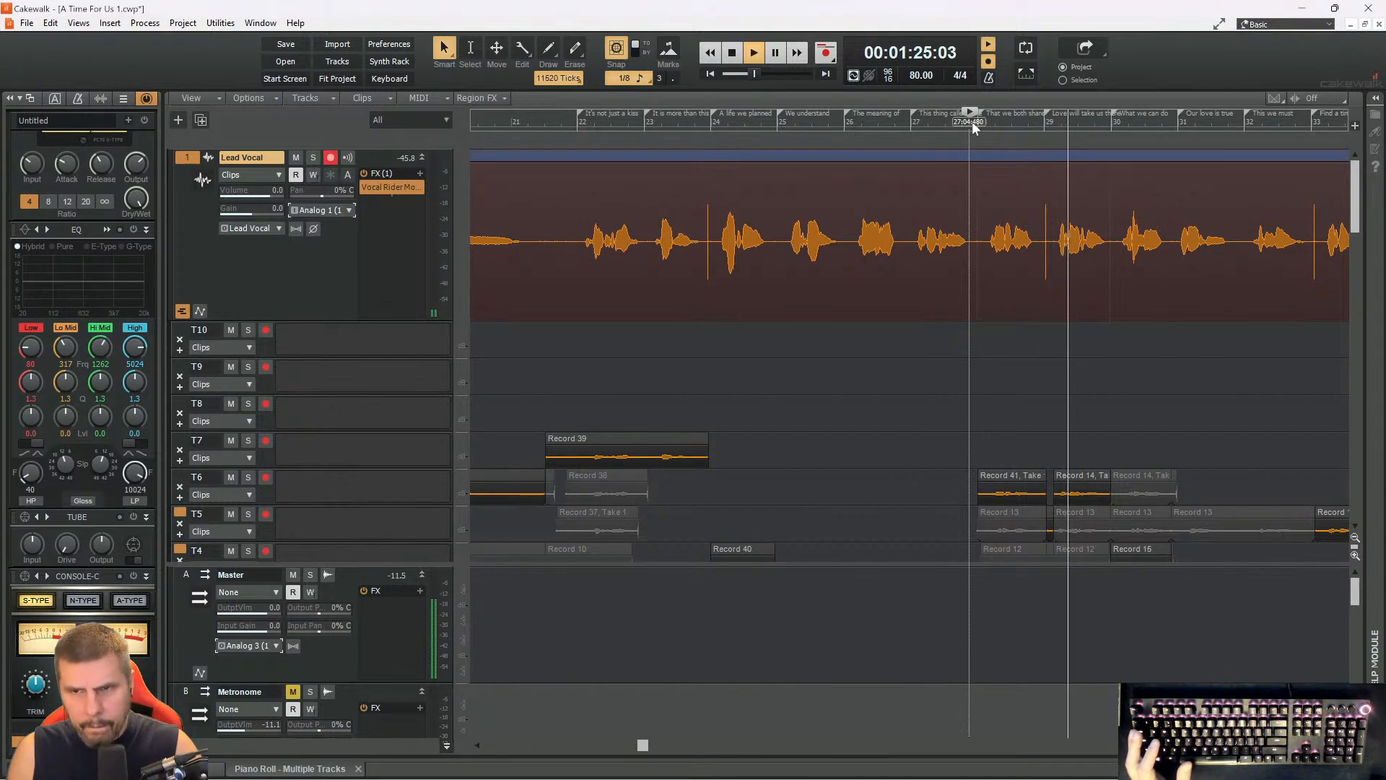
pyautogui.press('space')
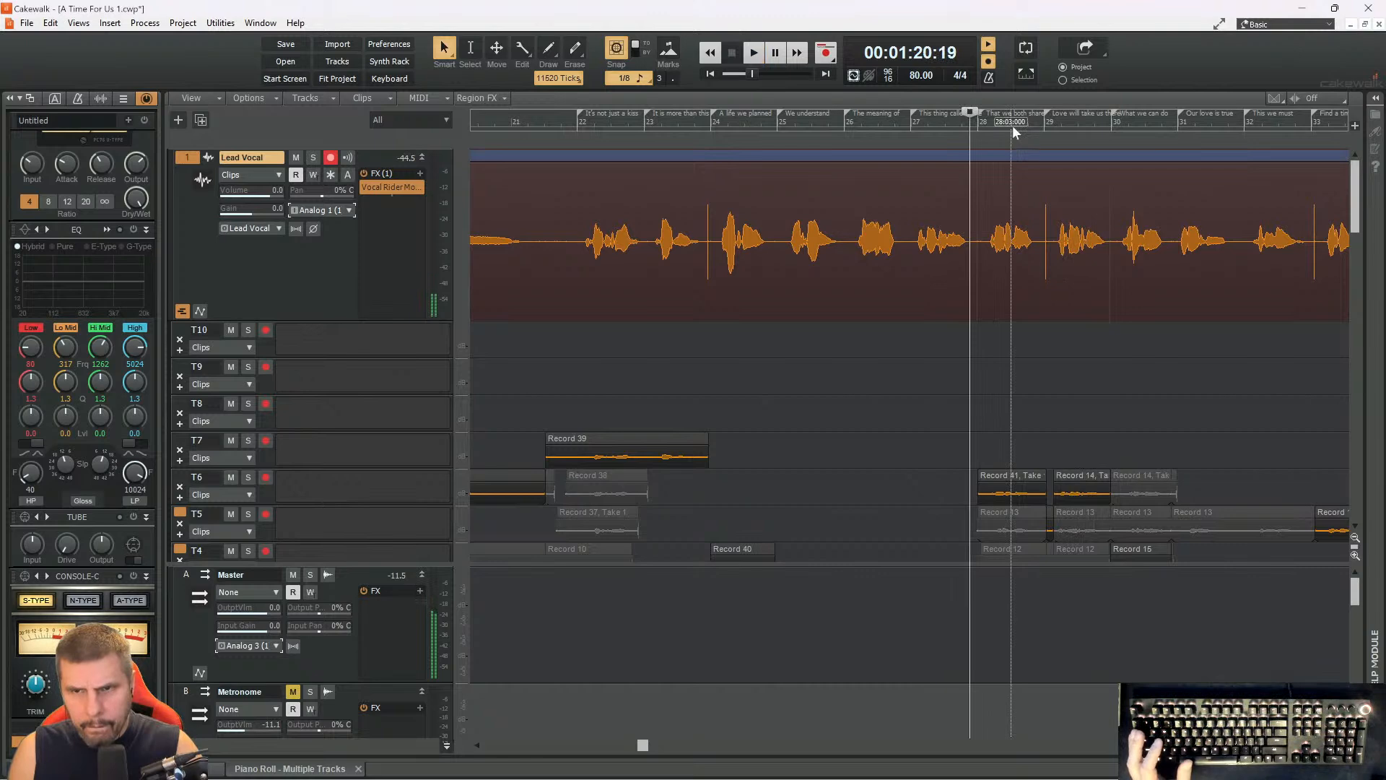
# - Re-record the Lead Vocal line "Love will take us" at measure 29, and play it back from the end of measure 28
pyautogui.click(1012, 124)
pyautogui.press('space')
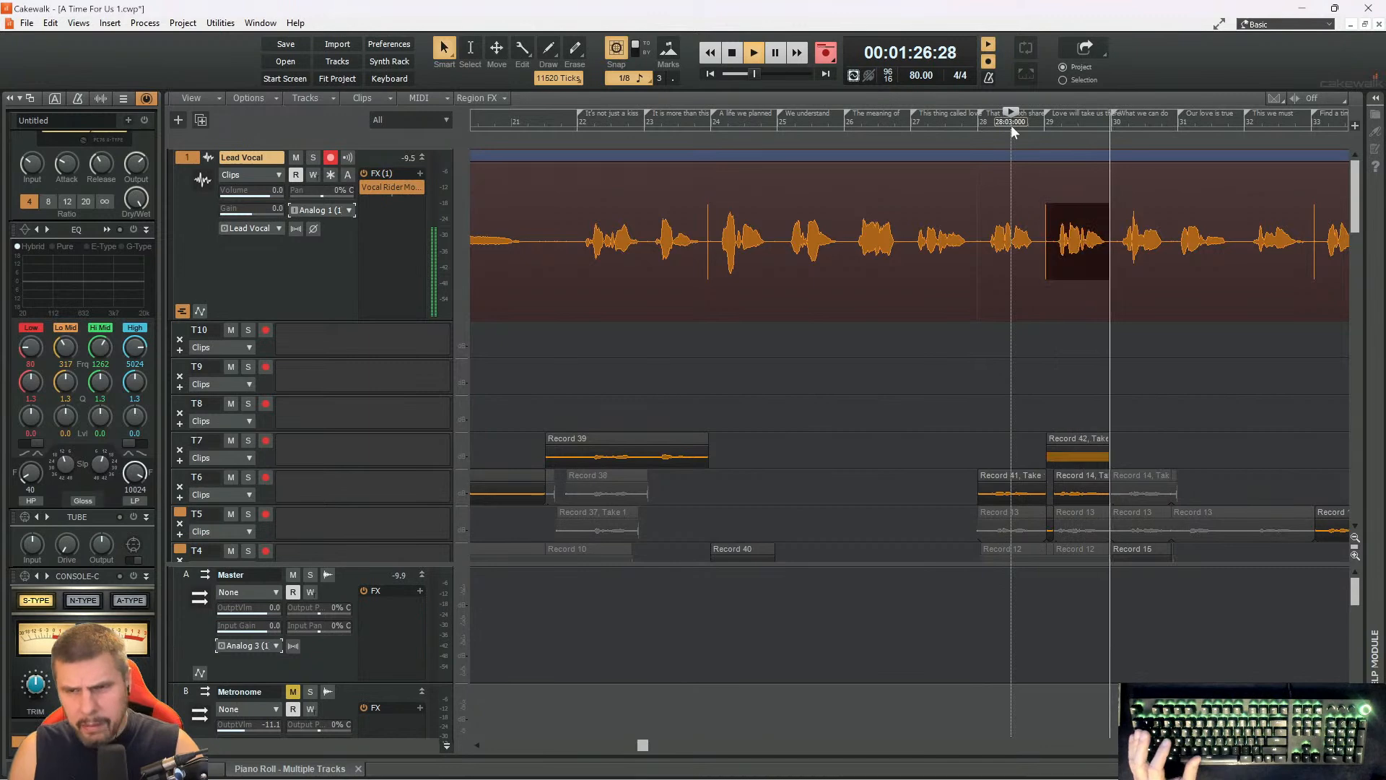
pyautogui.press('space')
pyautogui.click(1036, 125)
pyautogui.press('space')
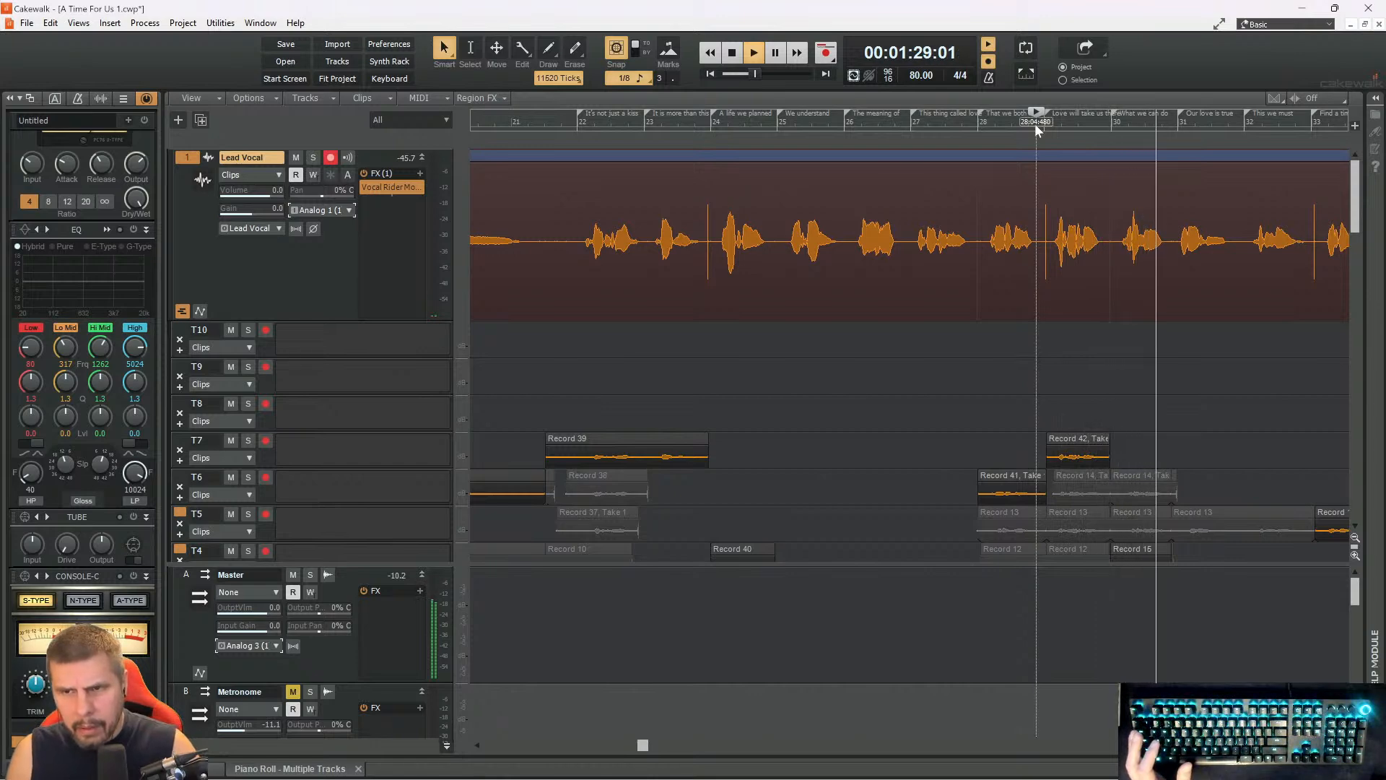
# - Cue playback in measure 30 and record new Lead Vocal takes of "Our love is true" at measure 31
pyautogui.click(1144, 124)
pyautogui.click(1142, 124)
pyautogui.press('space')
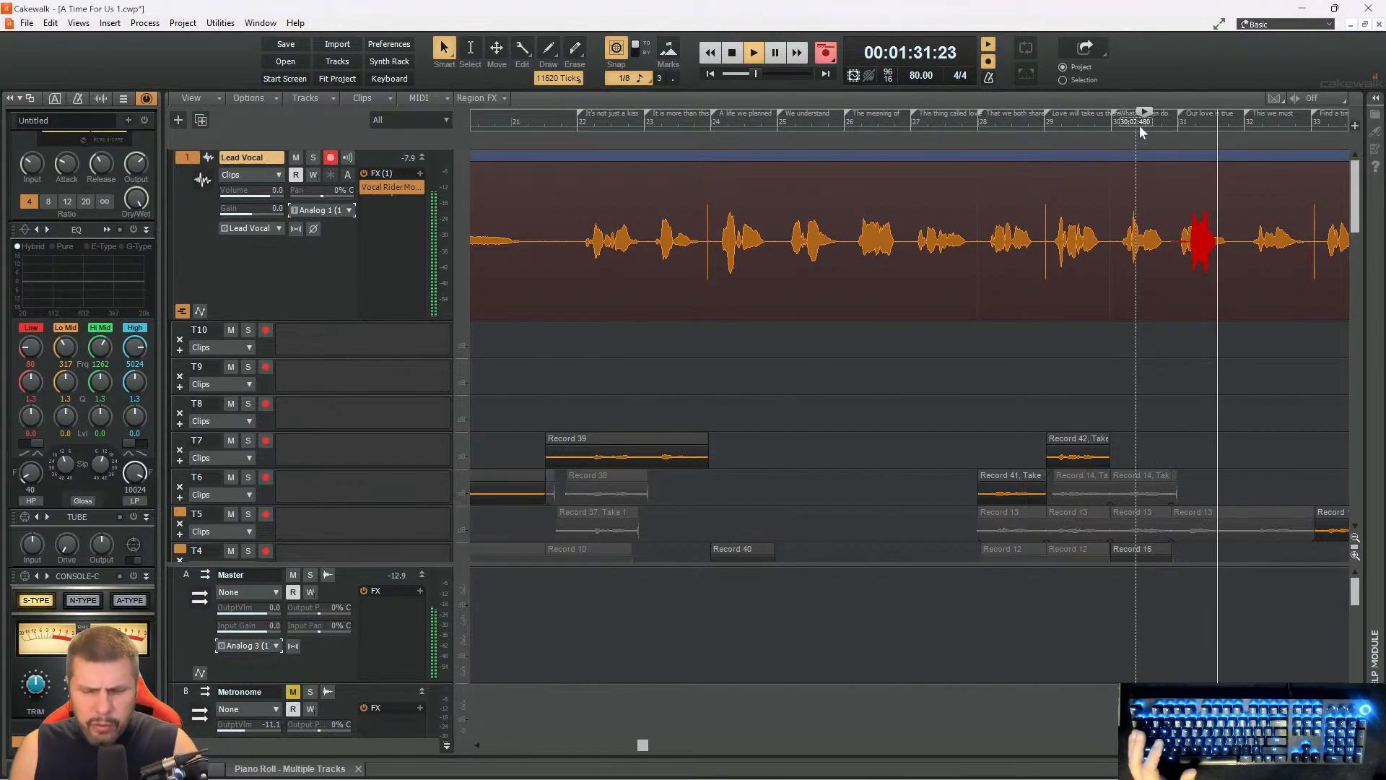
pyautogui.click(1151, 124)
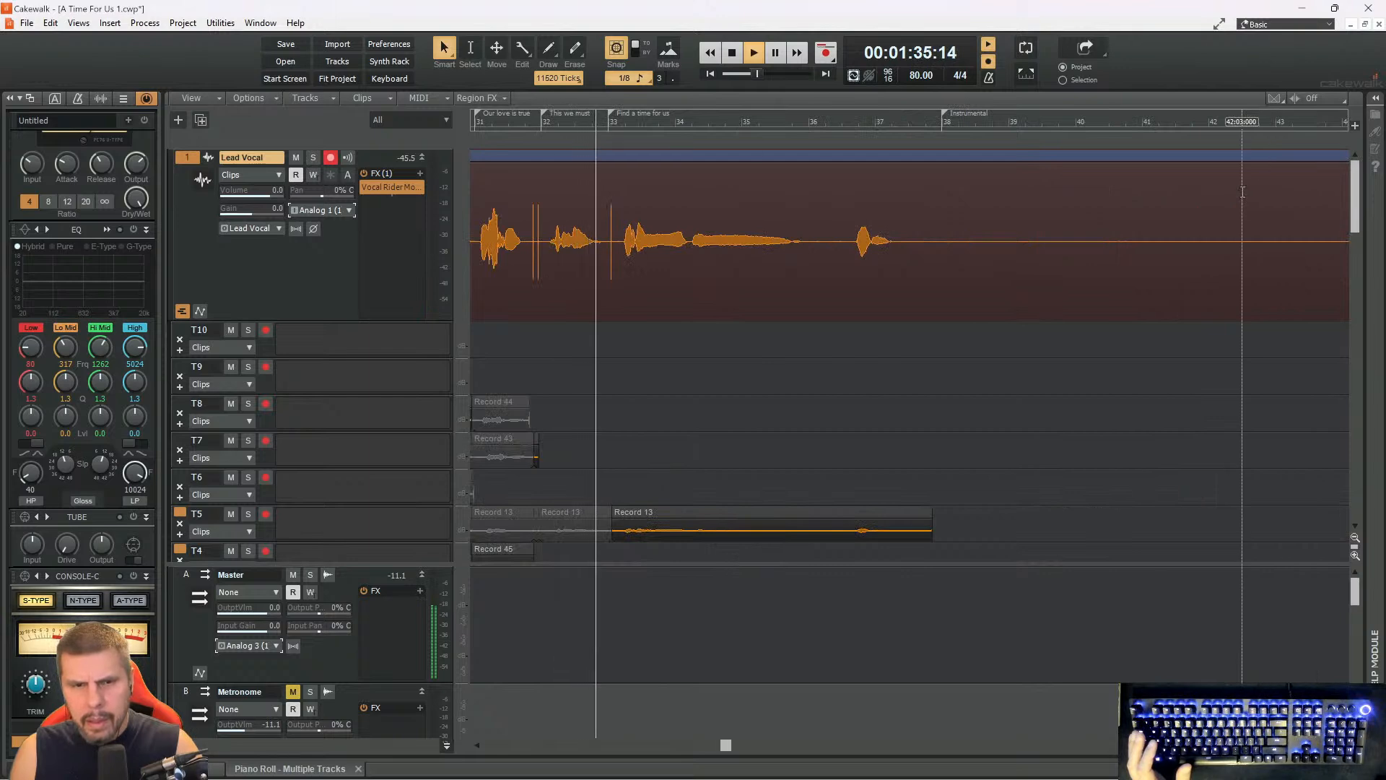
# - Punch in further Lead Vocal takes of "Our love is true" at measure 31, auditioning each one from the middle of measure 30
pyautogui.press('space')
pyautogui.press('space')
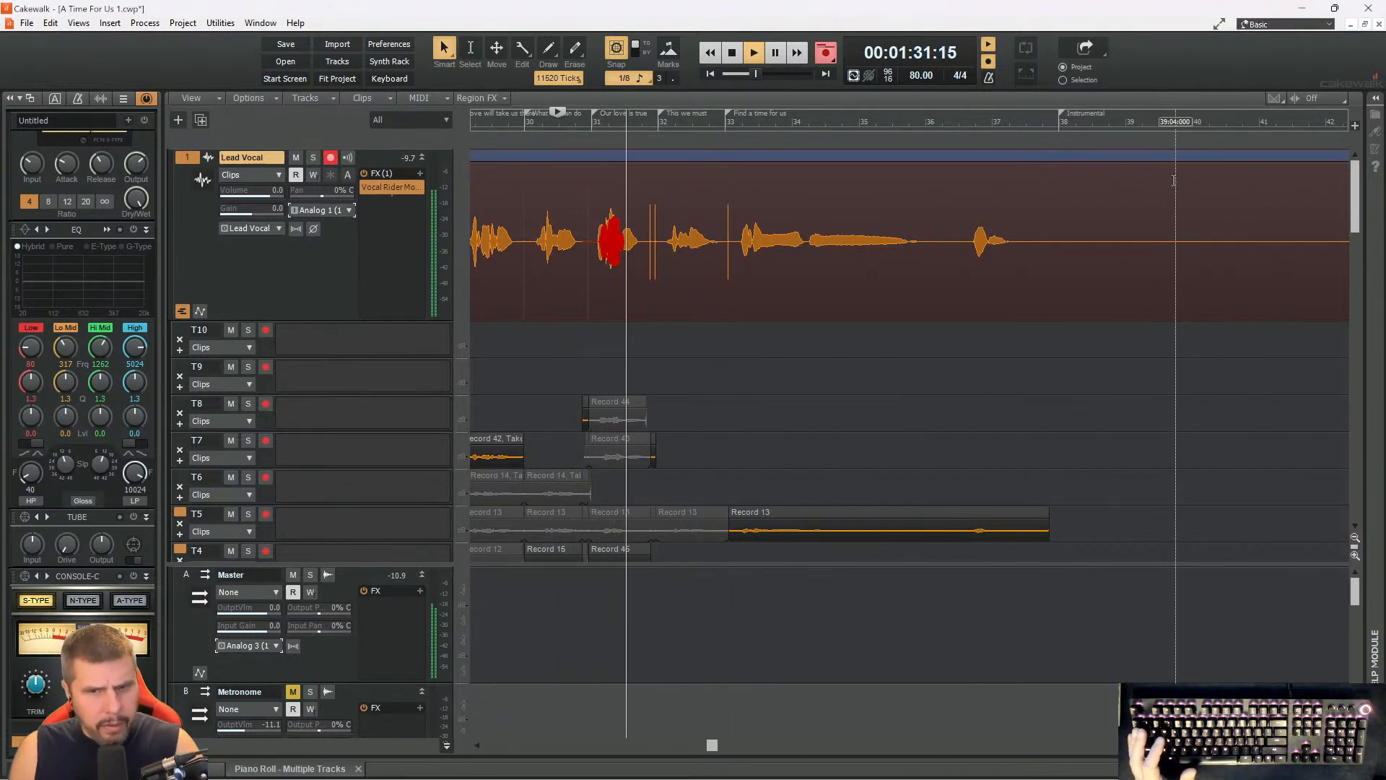
pyautogui.press('space')
pyautogui.press('space')
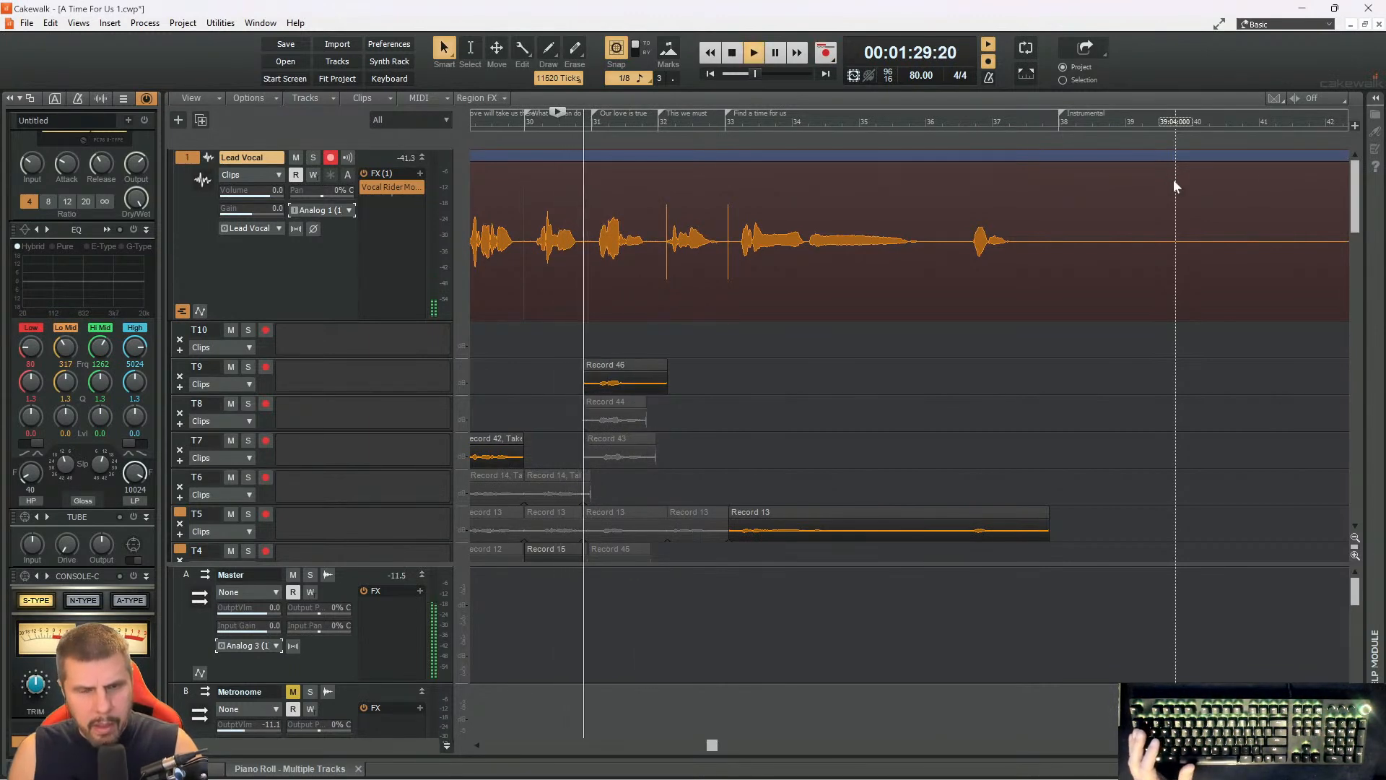
pyautogui.press('space')
pyautogui.press('space')
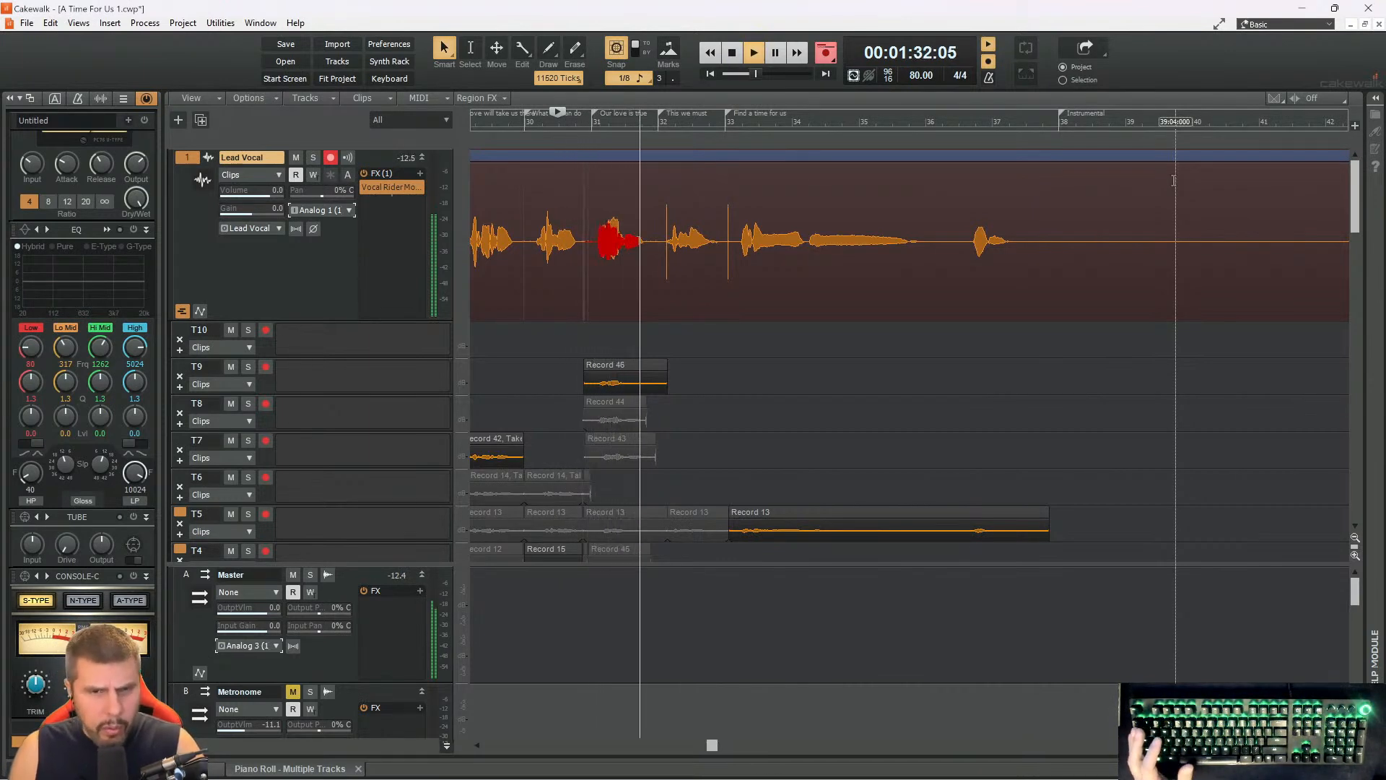
pyautogui.press('space')
pyautogui.press('space')
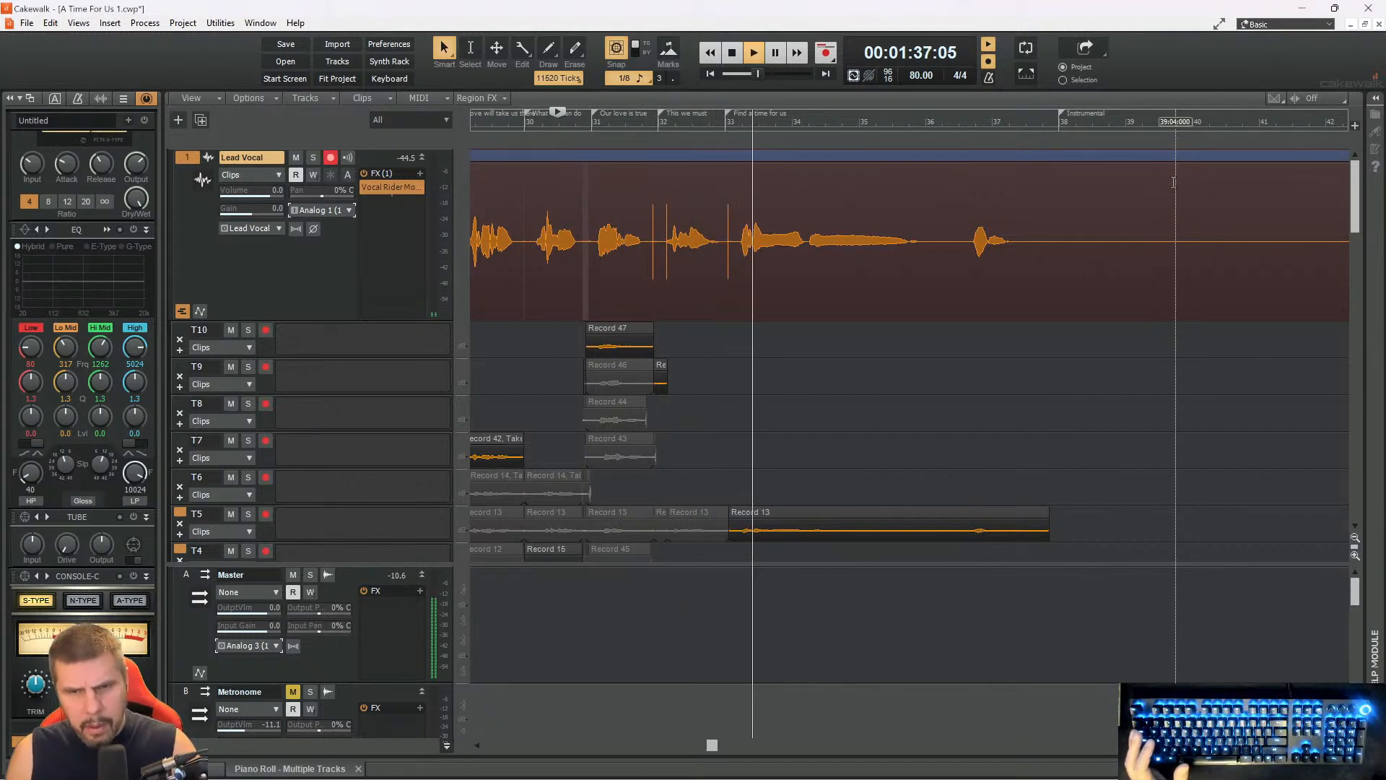
# - Starting playback in measure 32, re-record the Lead Vocal line "Find a time for us" from measure 33 to 38, and save the project
pyautogui.click(726, 102)
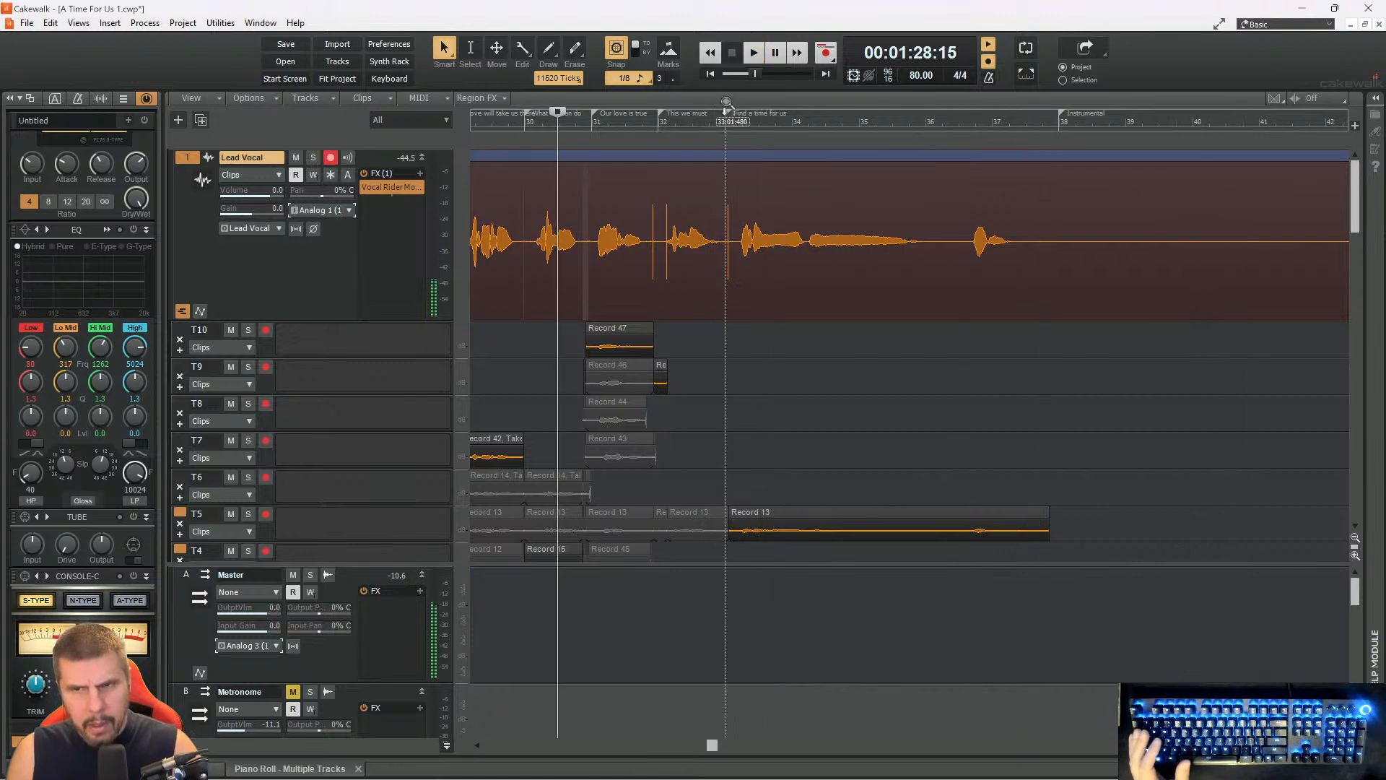
pyautogui.click(679, 123)
pyautogui.press('space')
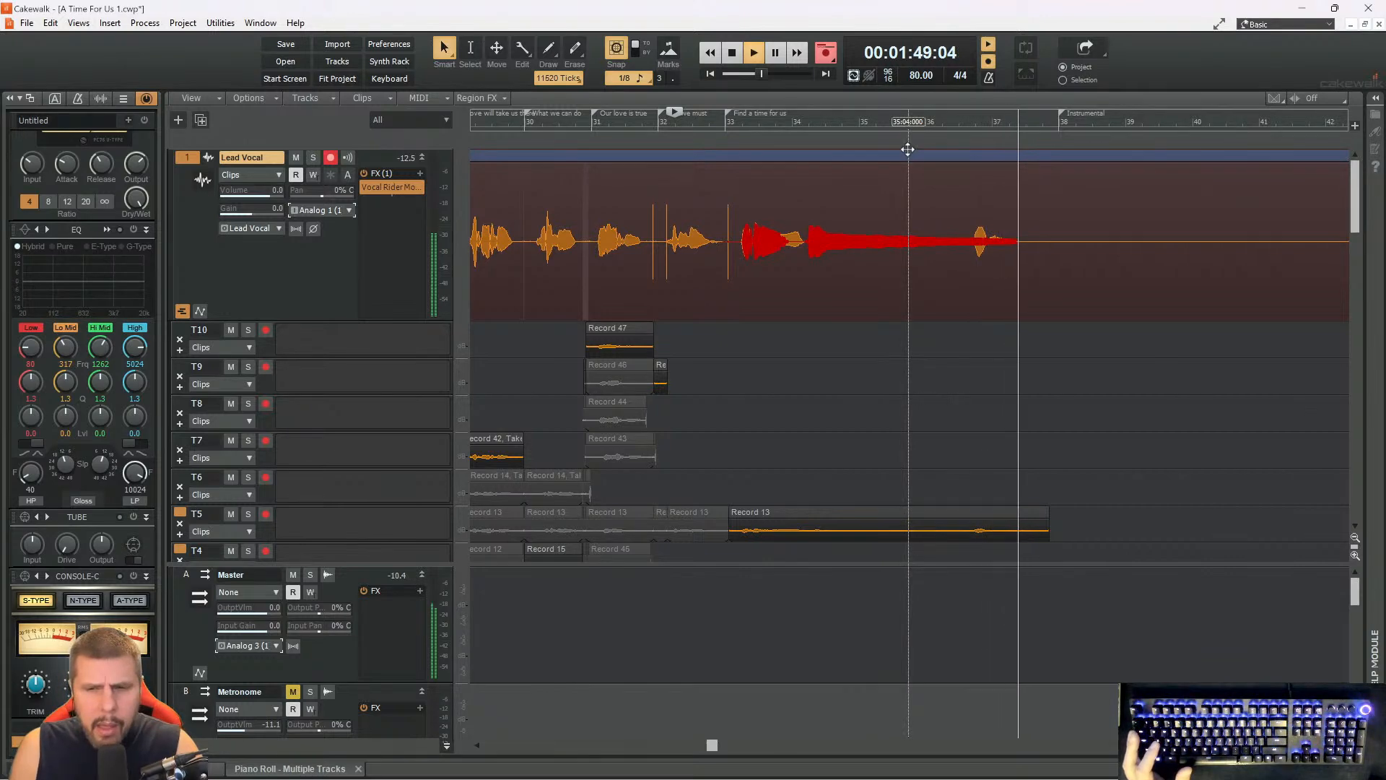
pyautogui.press('space')
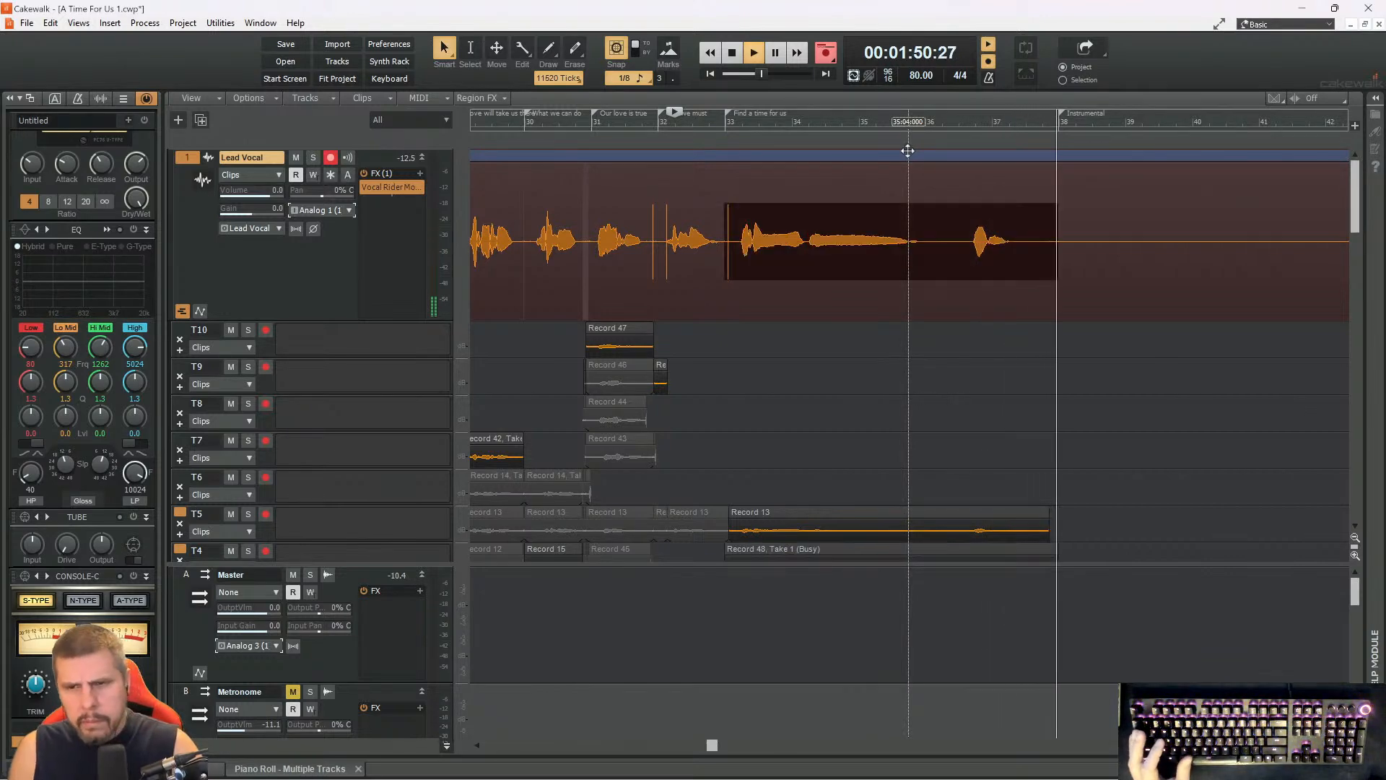
pyautogui.hotkey('ctrl', 's')
# - Play back the newly recorded "Find a time for us" ending from within measure 33
pyautogui.click(769, 125)
pyautogui.press('space')
pyautogui.press('space')
pyautogui.press('space')
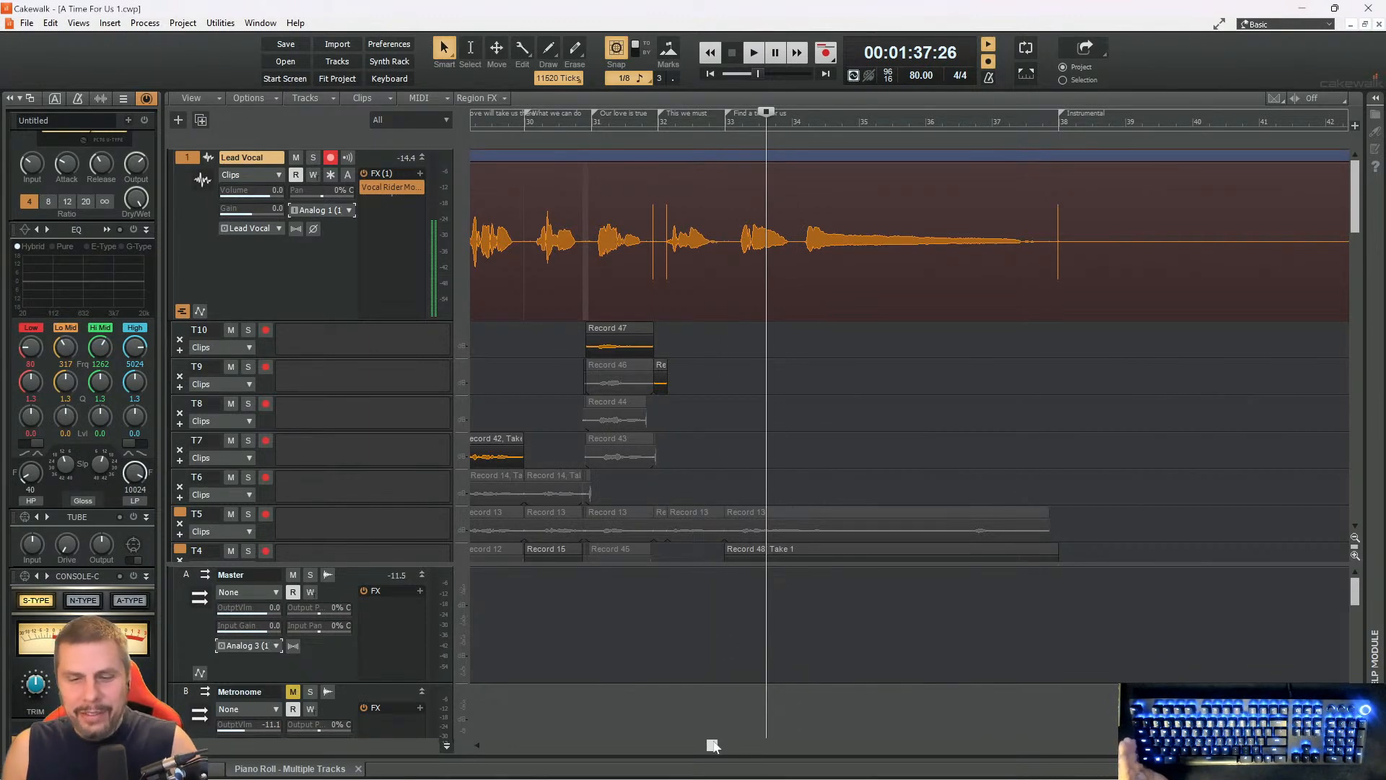
pyautogui.moveTo(711, 746); pyautogui.dragTo(694, 745)
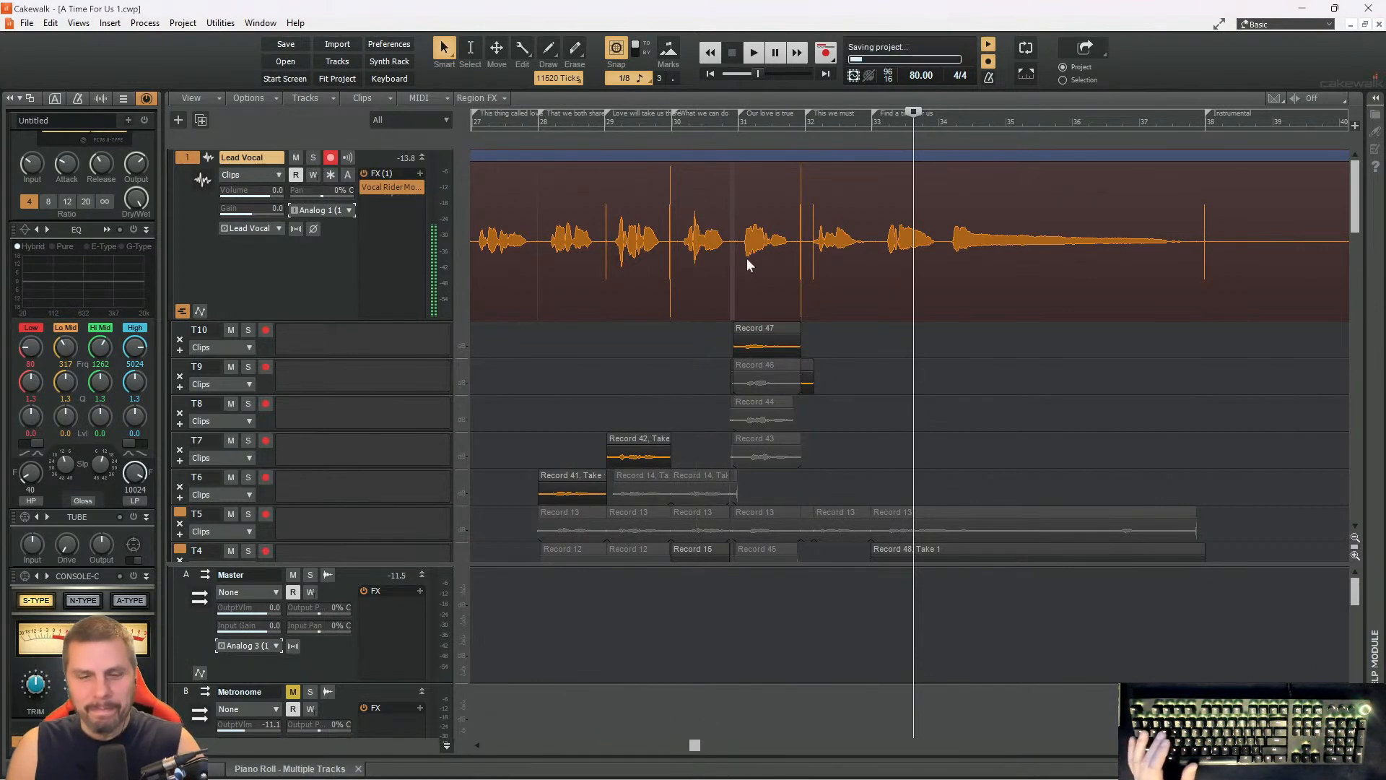
# - Save the project as a new version named "A Time For Us 2.cwp" and opt out of seeing the file-type information dialog again
pyautogui.moveTo(703, 749)
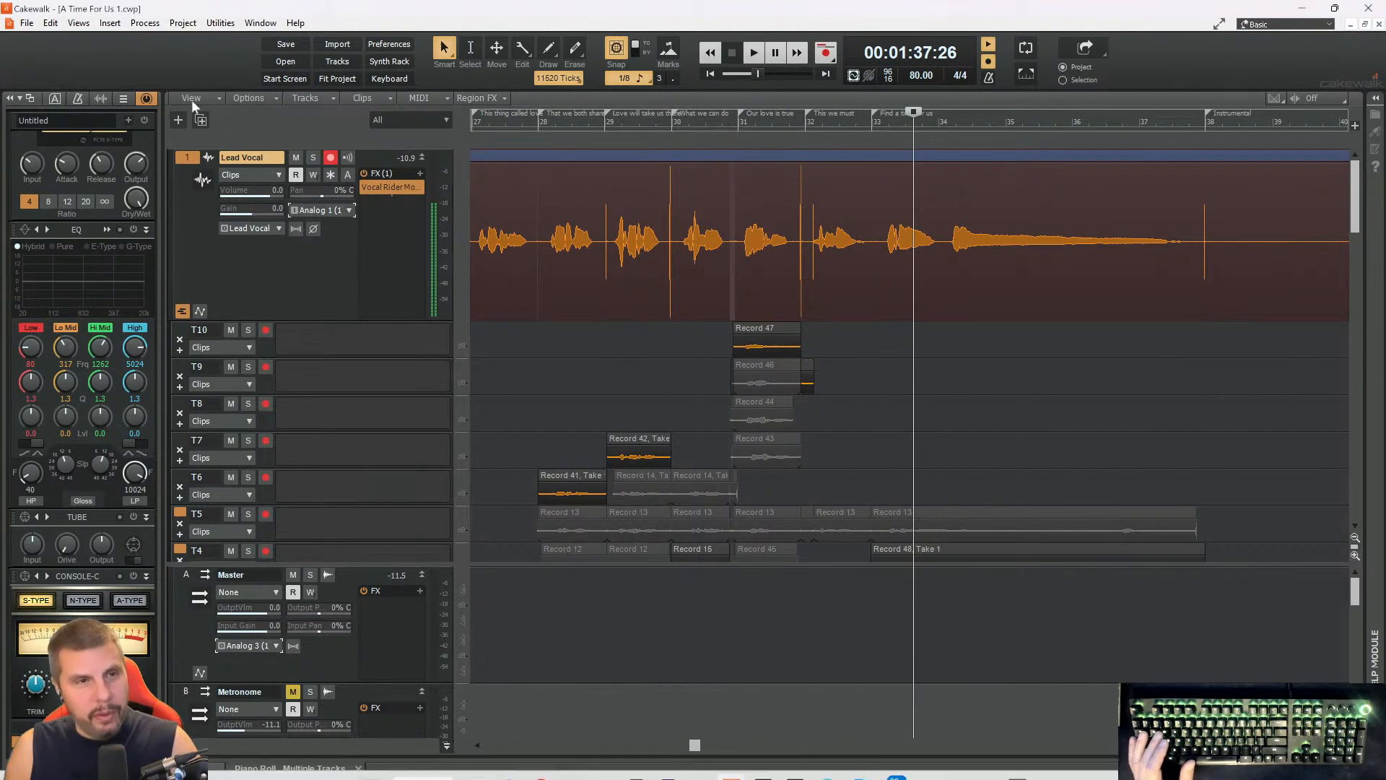
pyautogui.click(21, 25)
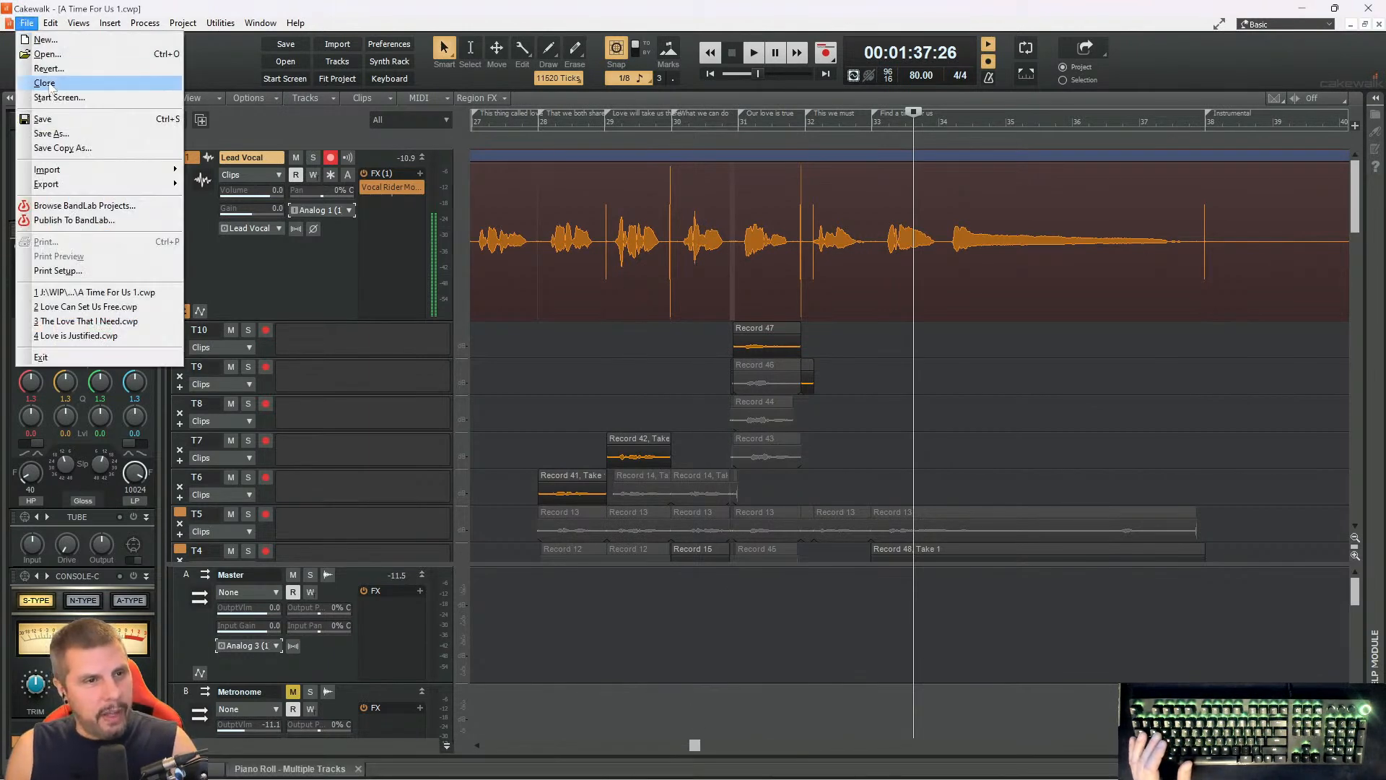
pyautogui.click(52, 134)
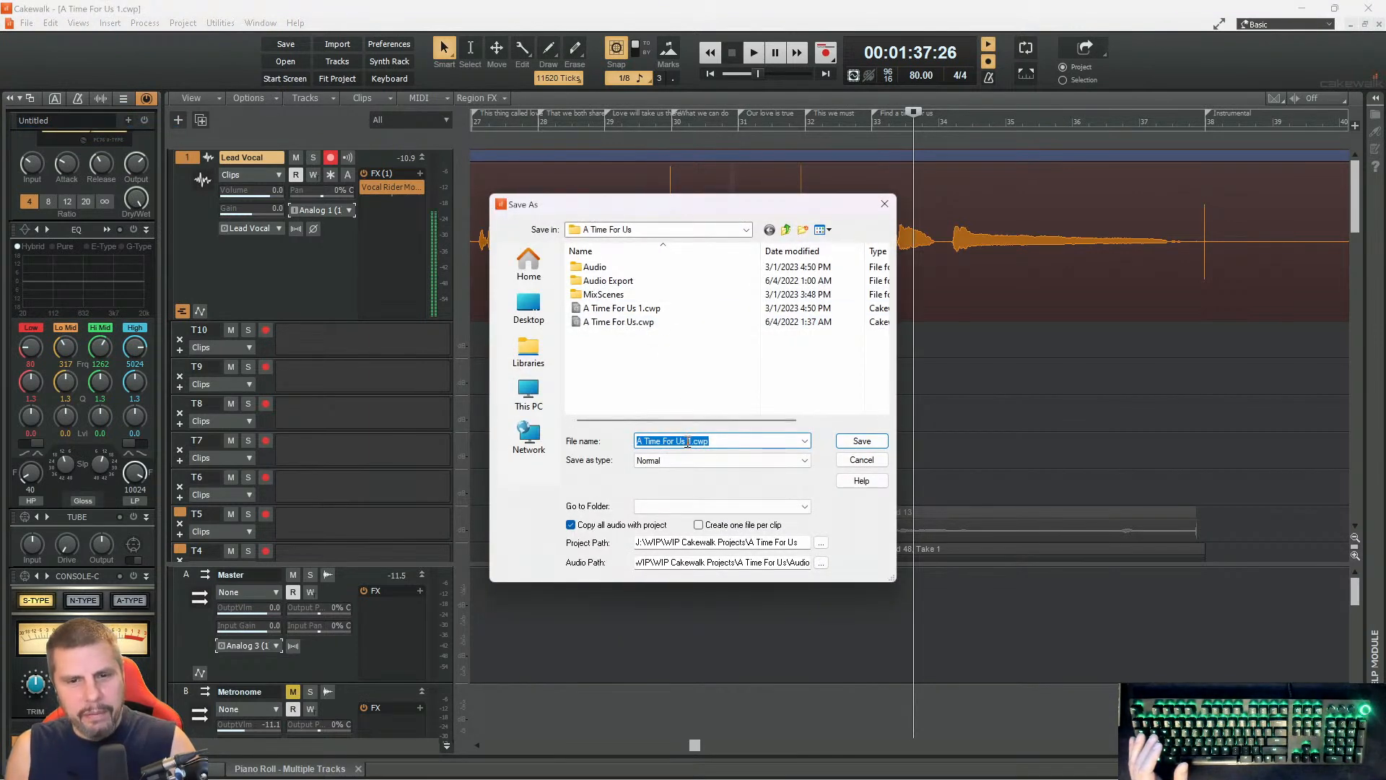
pyautogui.click(687, 441)
pyautogui.press('Delete')
pyautogui.write('2')
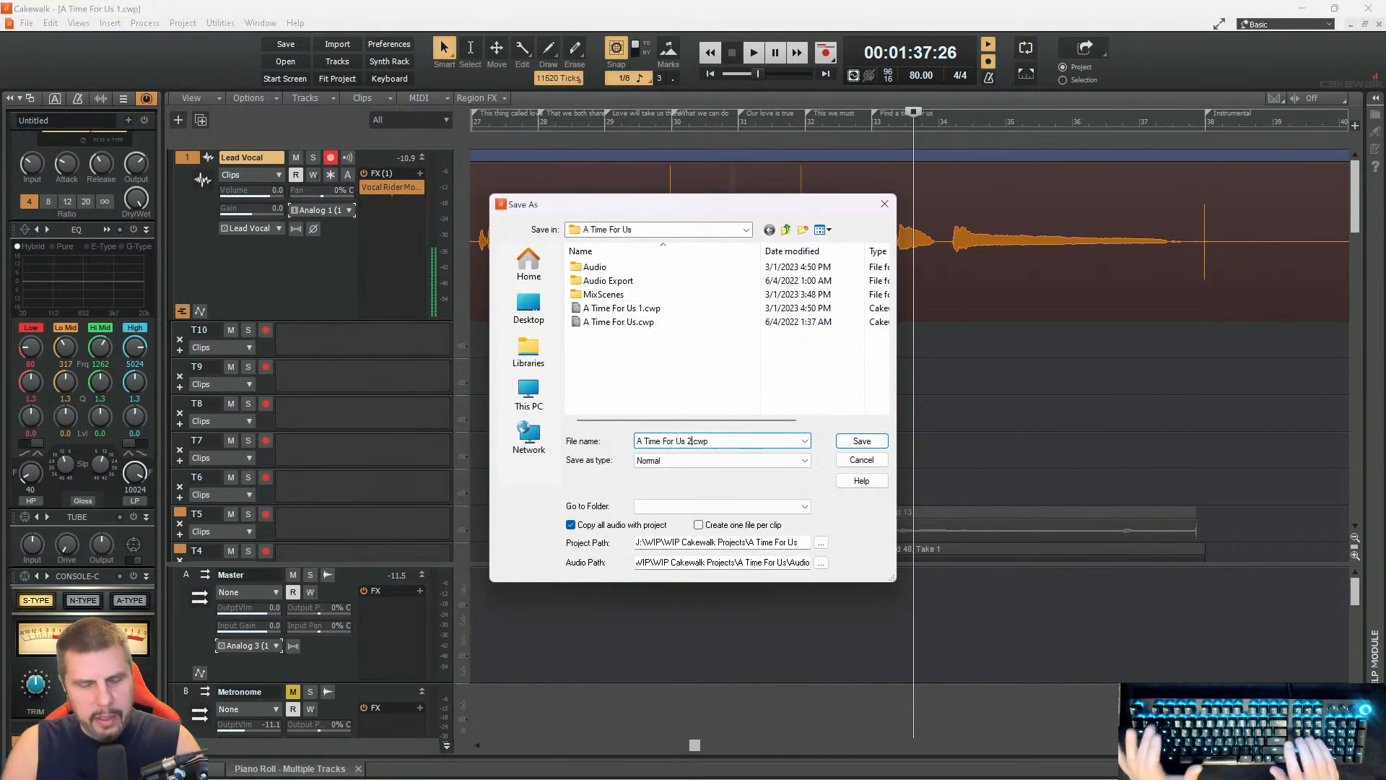
pyautogui.press('Return')
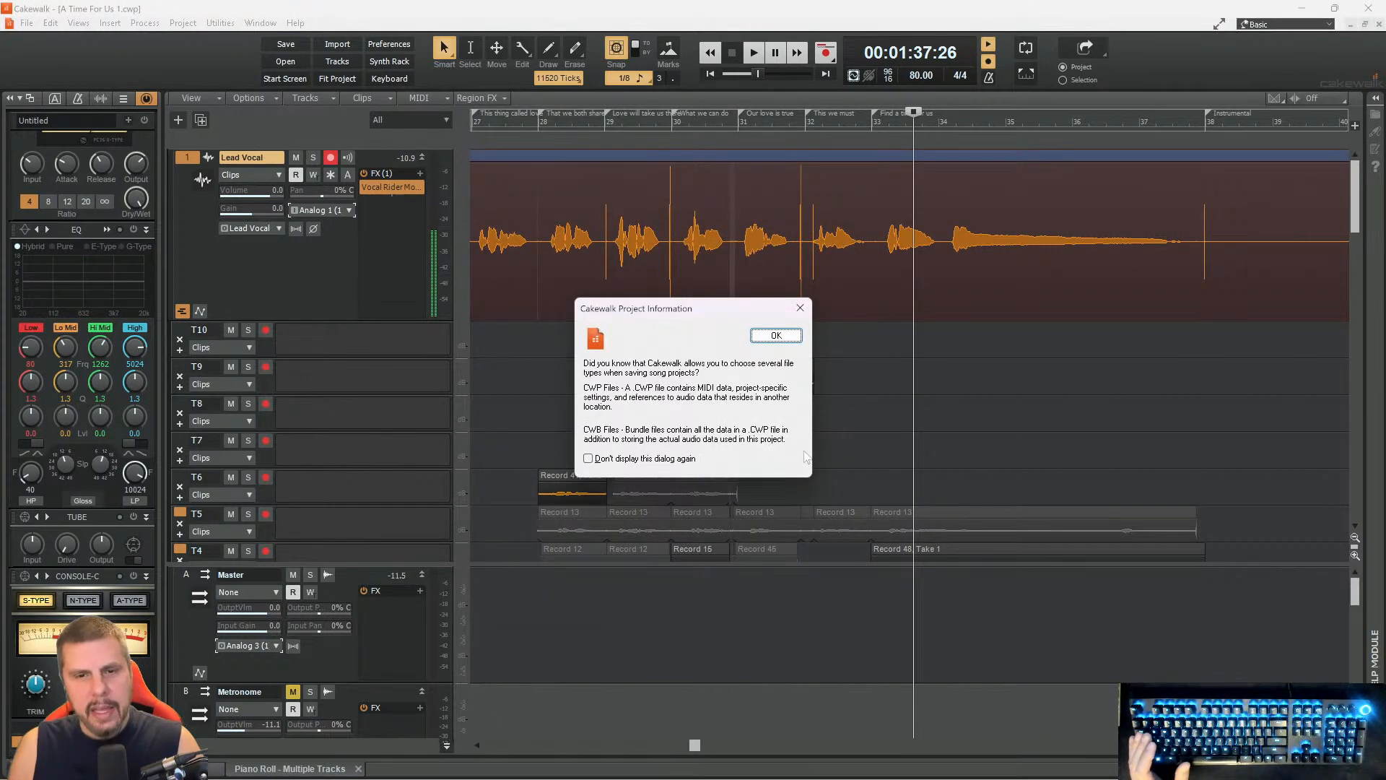
pyautogui.click(588, 459)
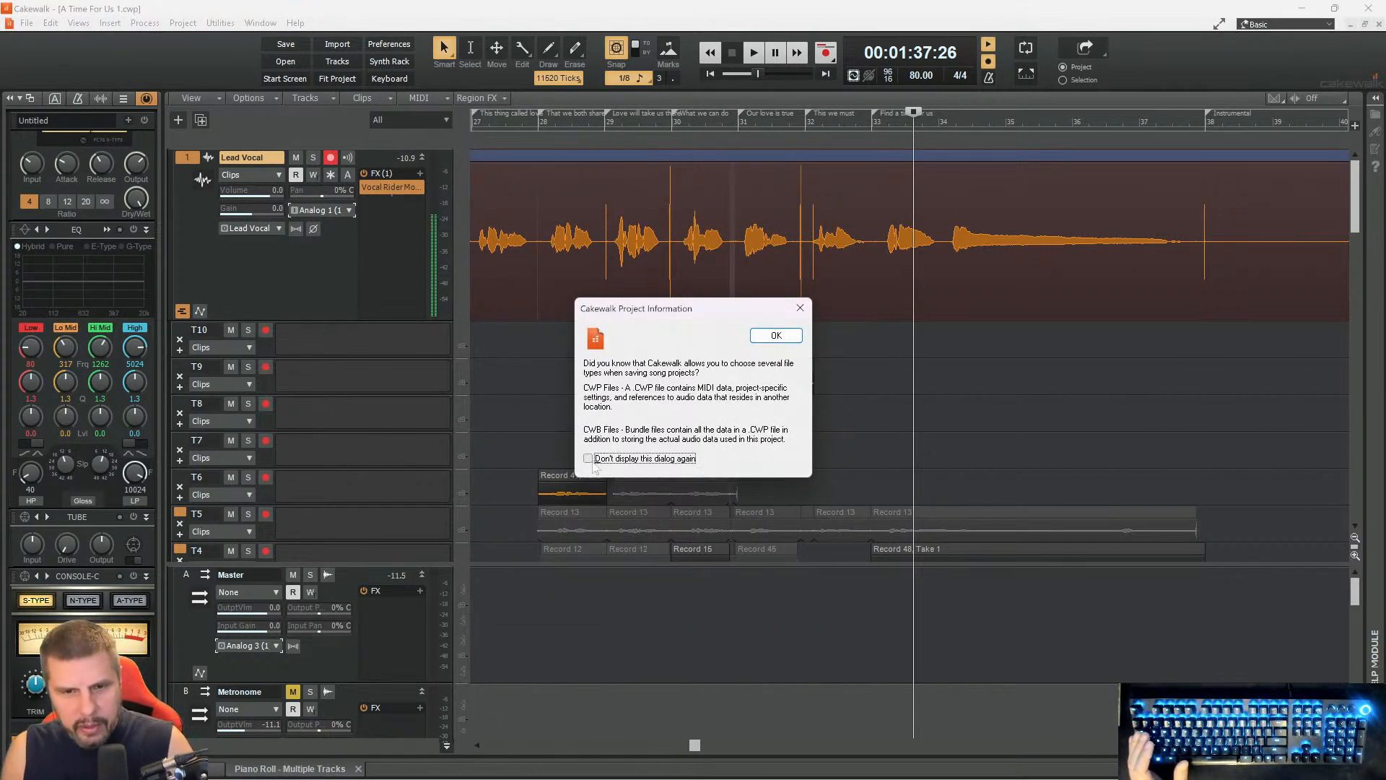
pyautogui.click(769, 339)
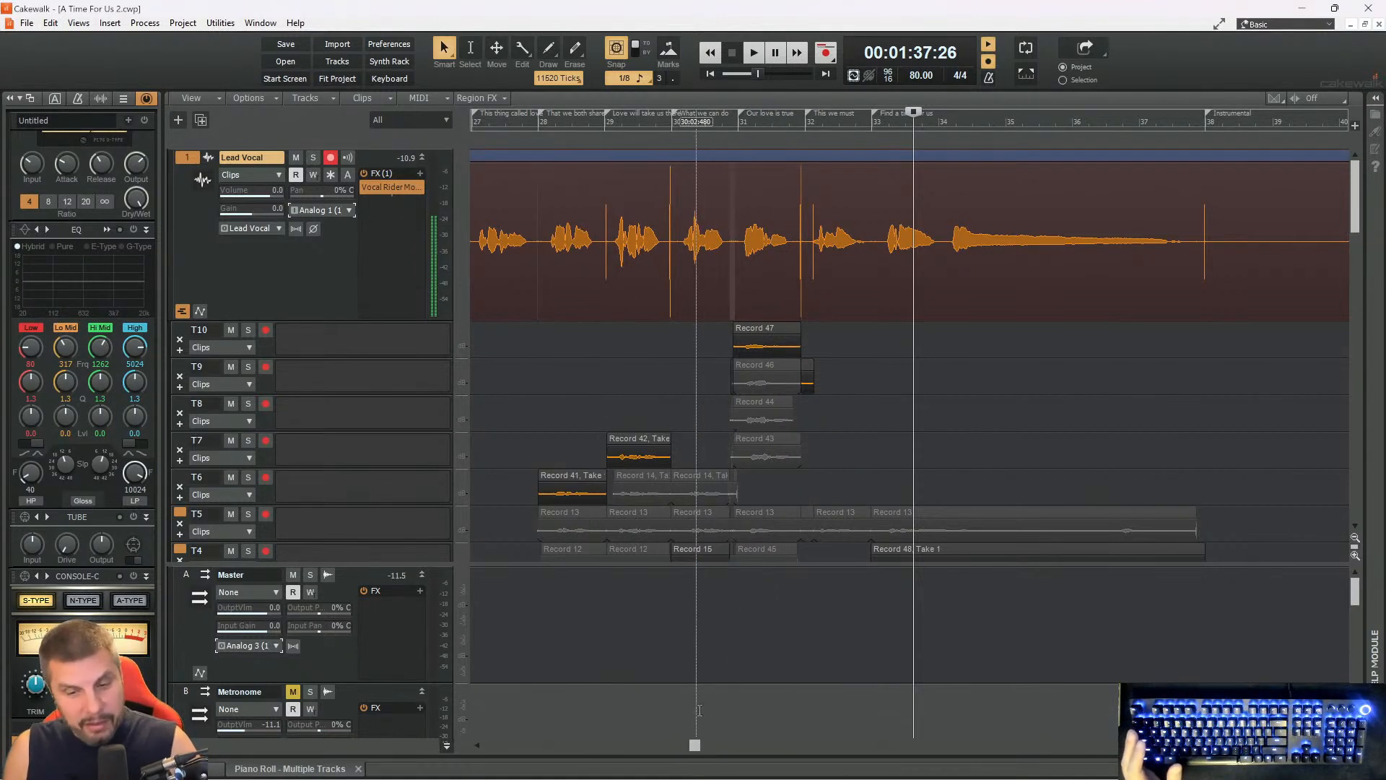
# - Return to the beginning of the song and play the Lead Vocal from measure 5
pyautogui.moveTo(695, 745); pyautogui.dragTo(479, 744)
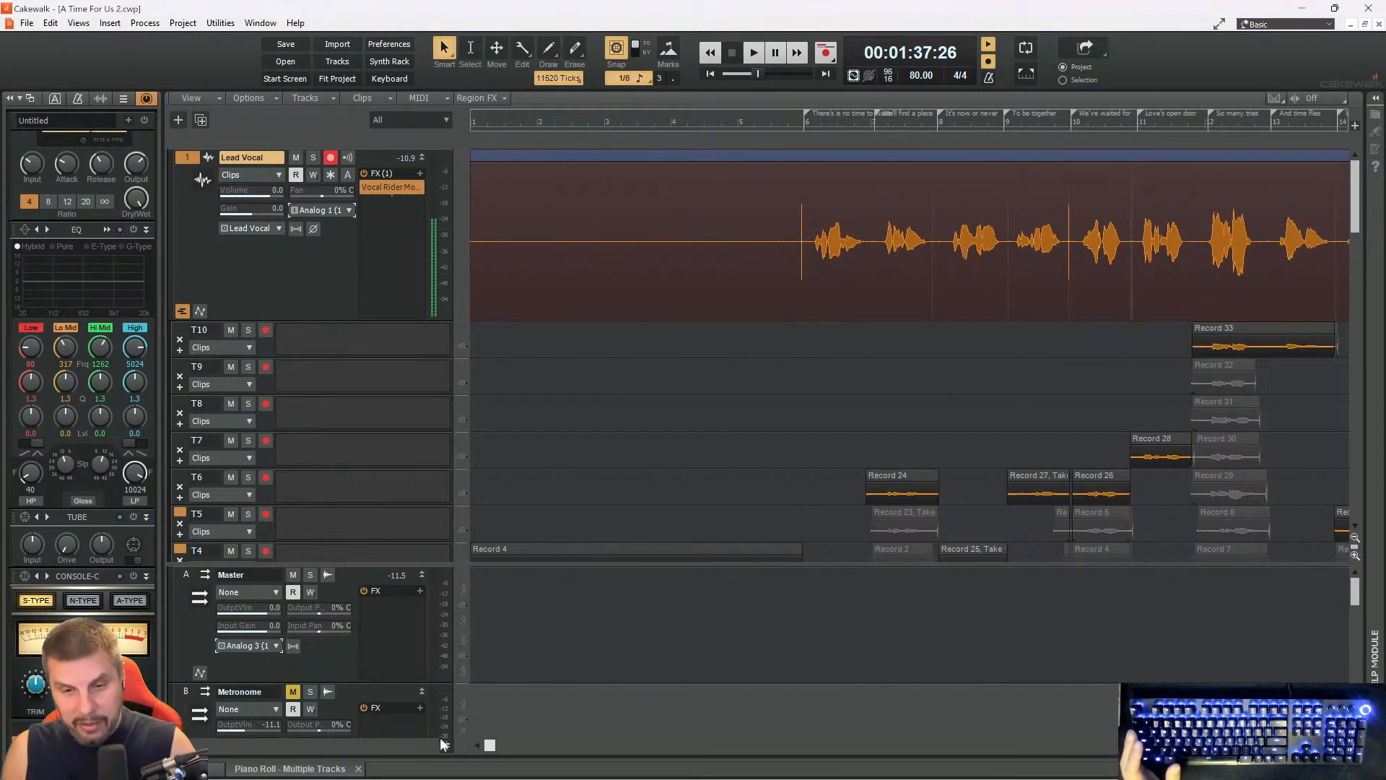
pyautogui.click(744, 120)
pyautogui.press('space')
pyautogui.press('space')
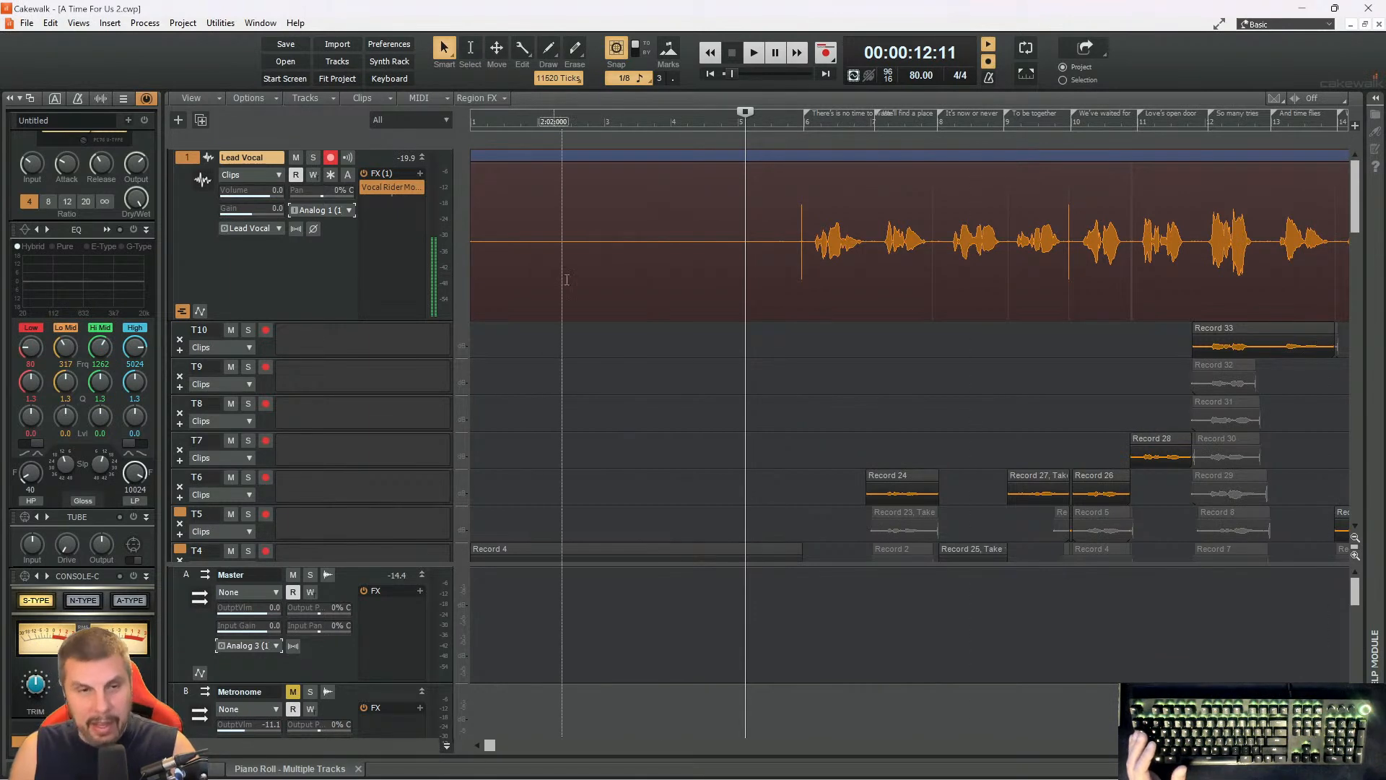
pyautogui.click(77, 23)
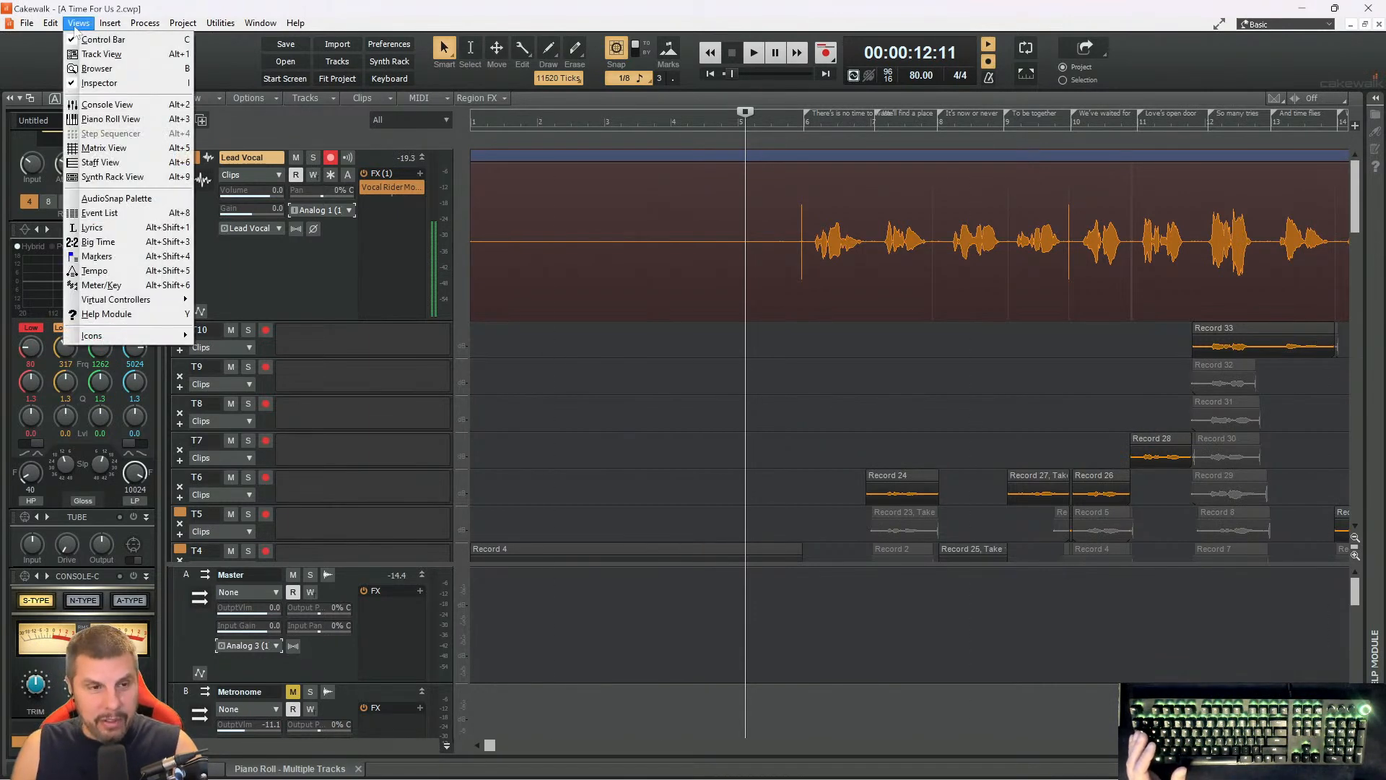
pyautogui.moveTo(109, 24)
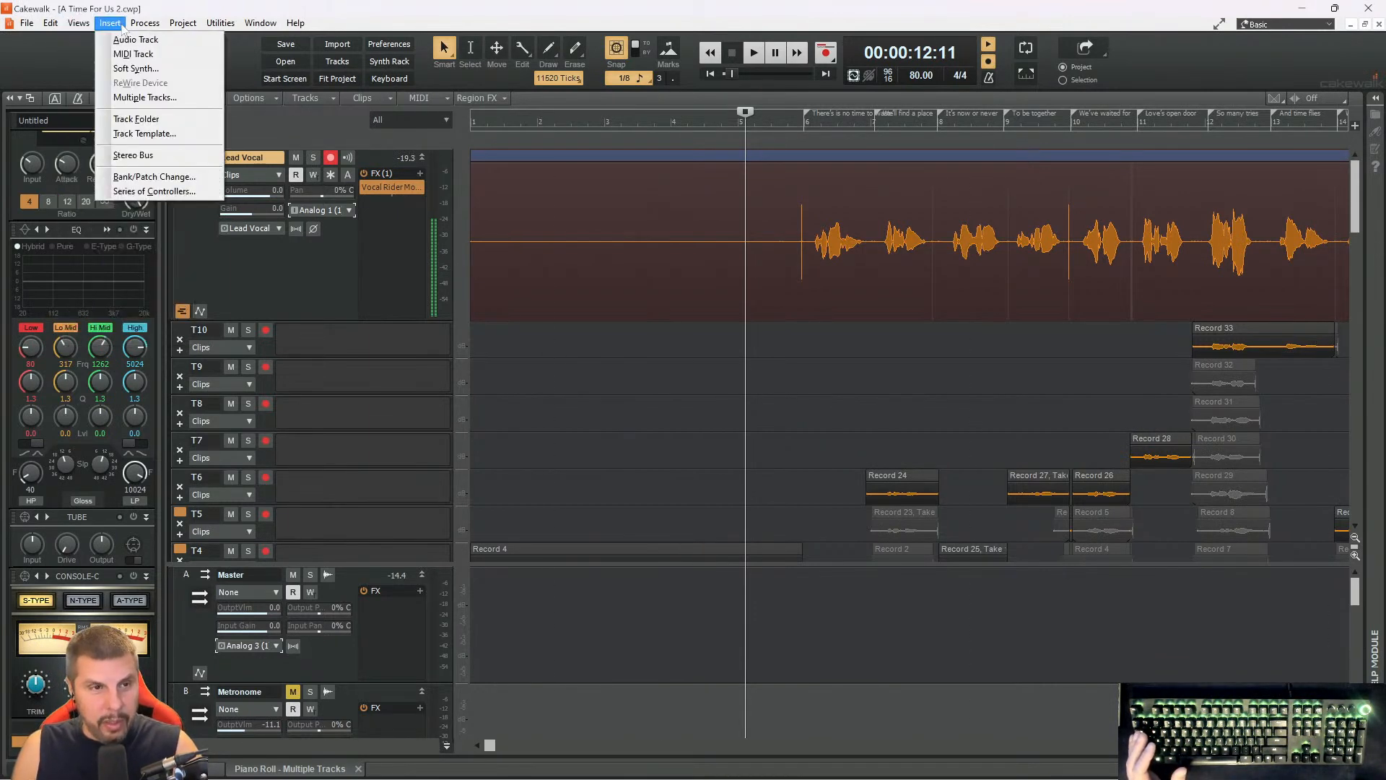
pyautogui.click(139, 68)
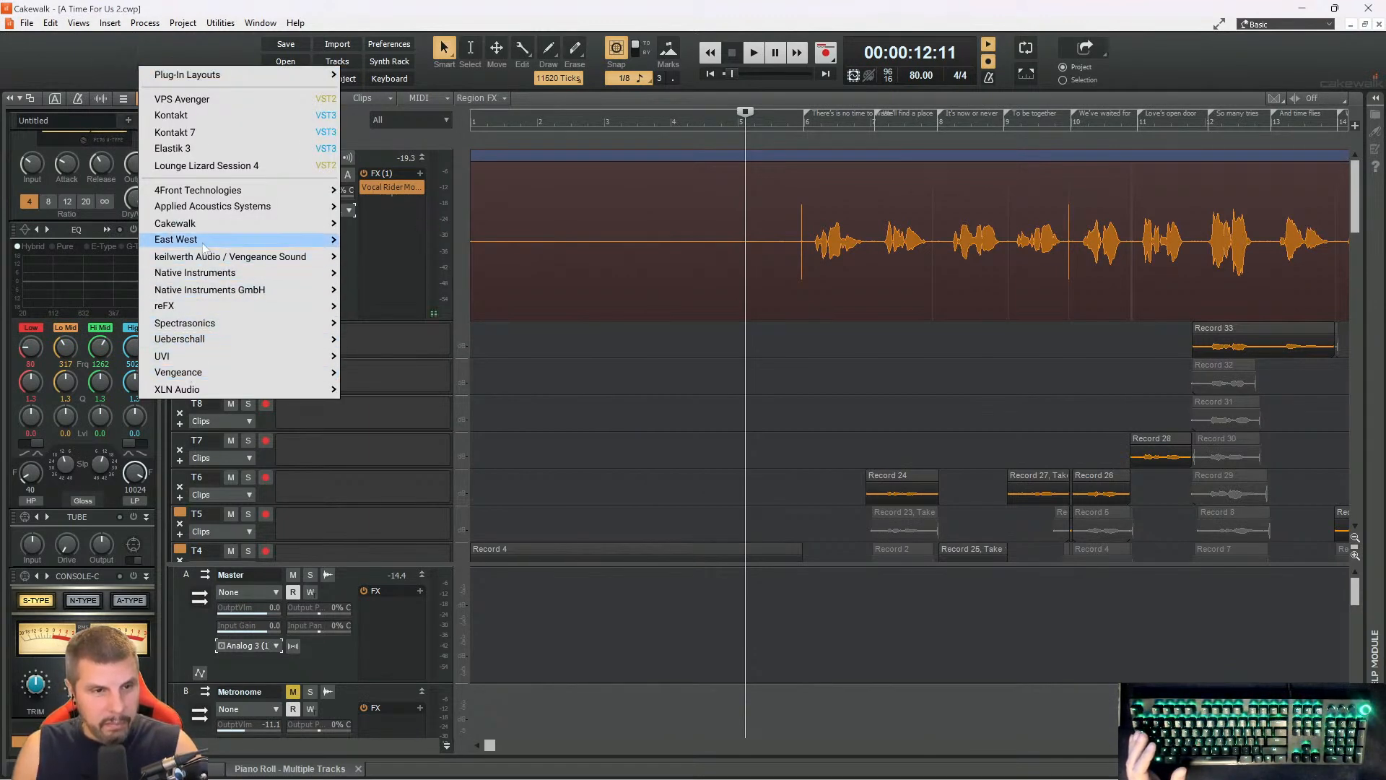
pyautogui.moveTo(204, 244)
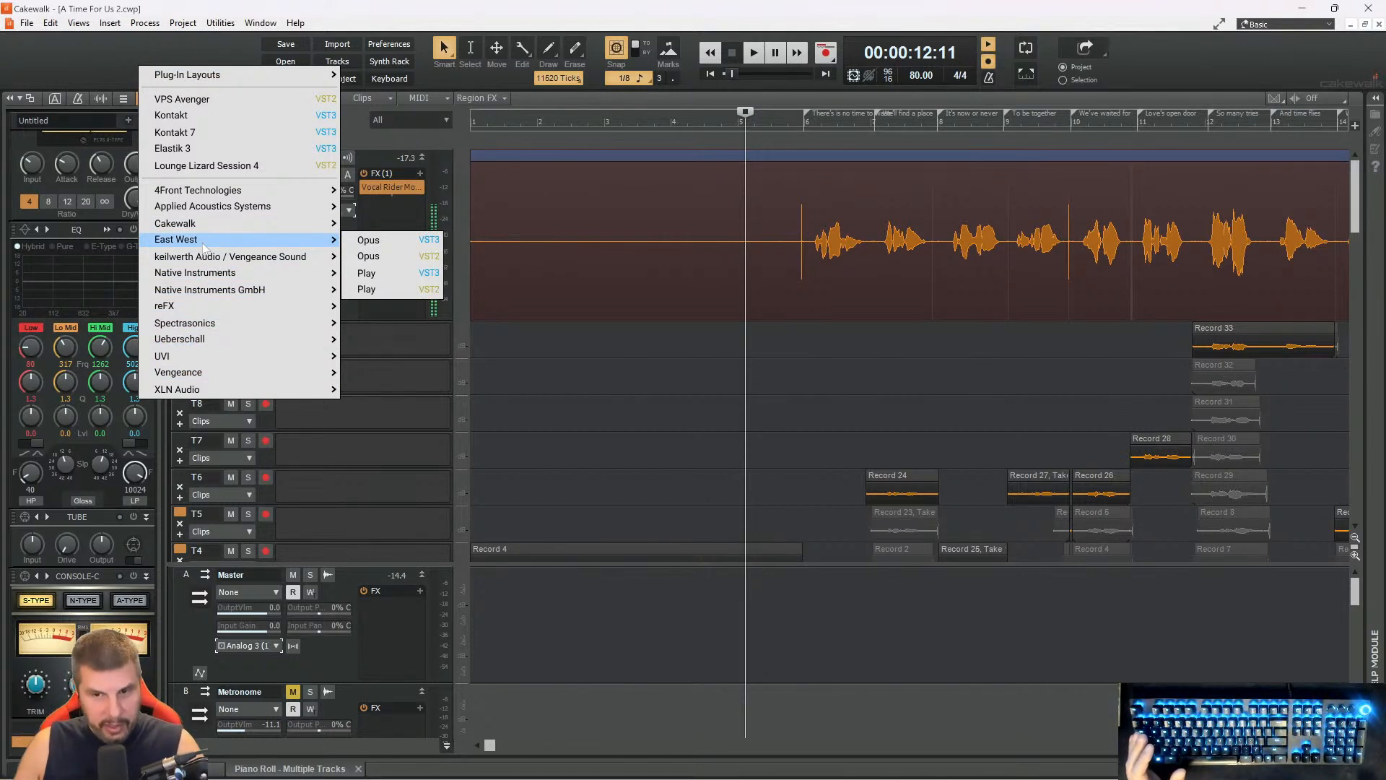
pyautogui.click(690, 9)
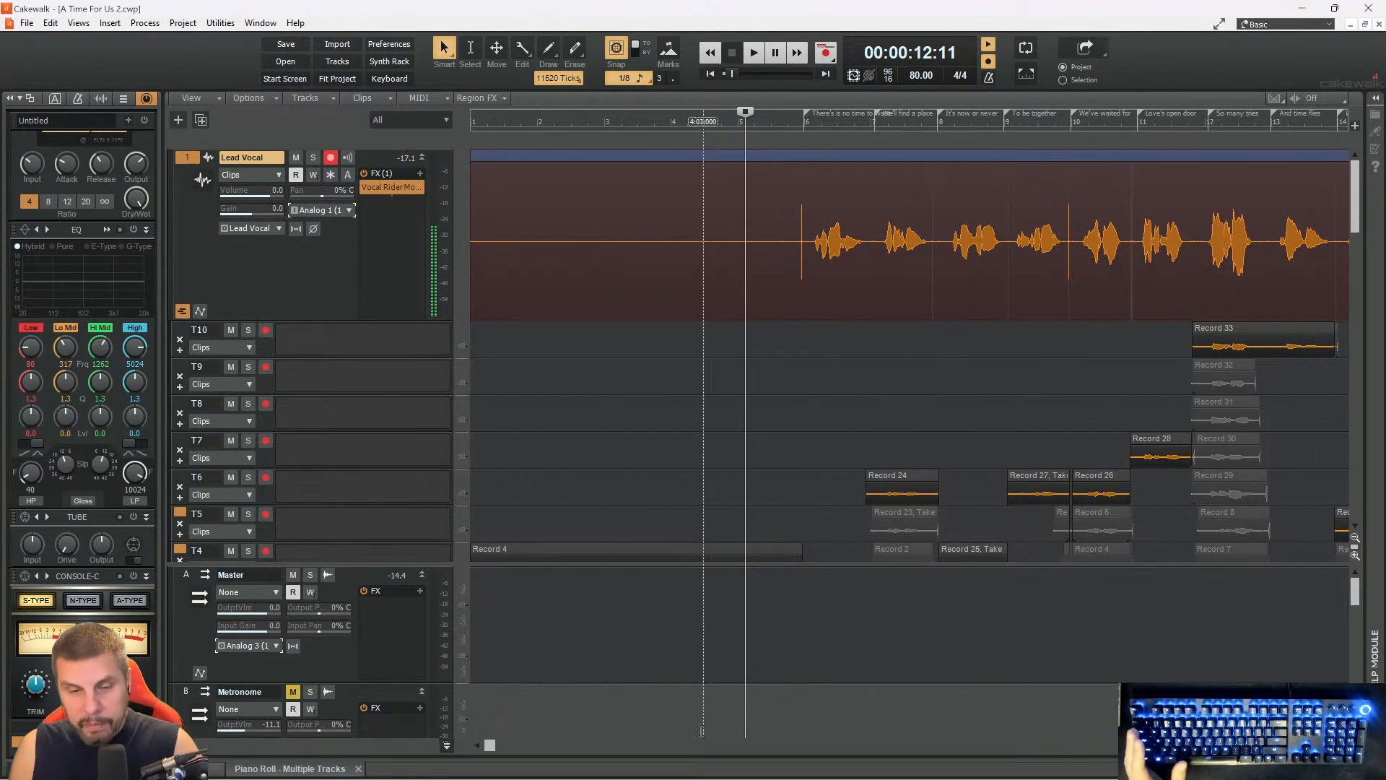
# - Select all Lead Vocal clips across the whole song, including every take lane
pyautogui.hotkey('ctrl', 'Left')
pyautogui.hotkey('ctrl', 'Left')
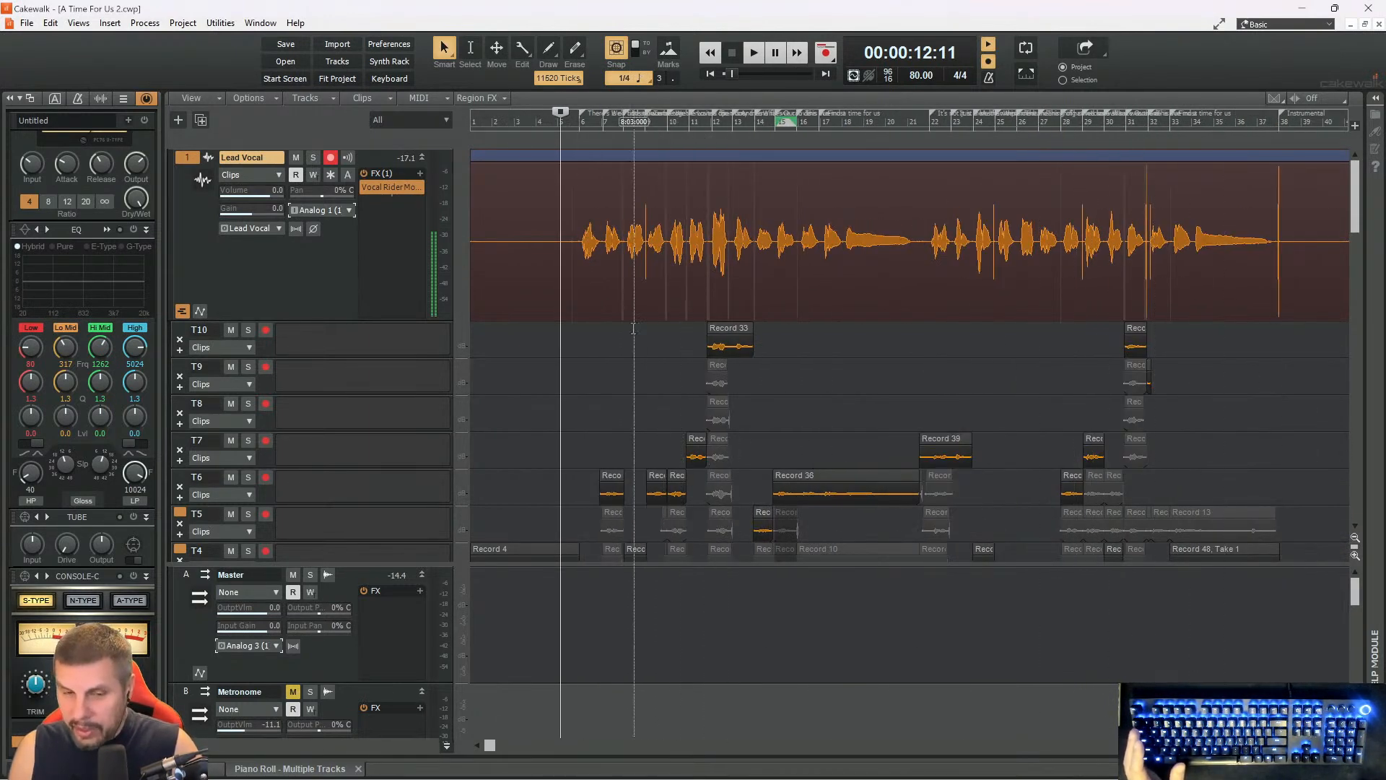
pyautogui.scroll(-5, 634, 333)
pyautogui.scroll(4, 650, 334)
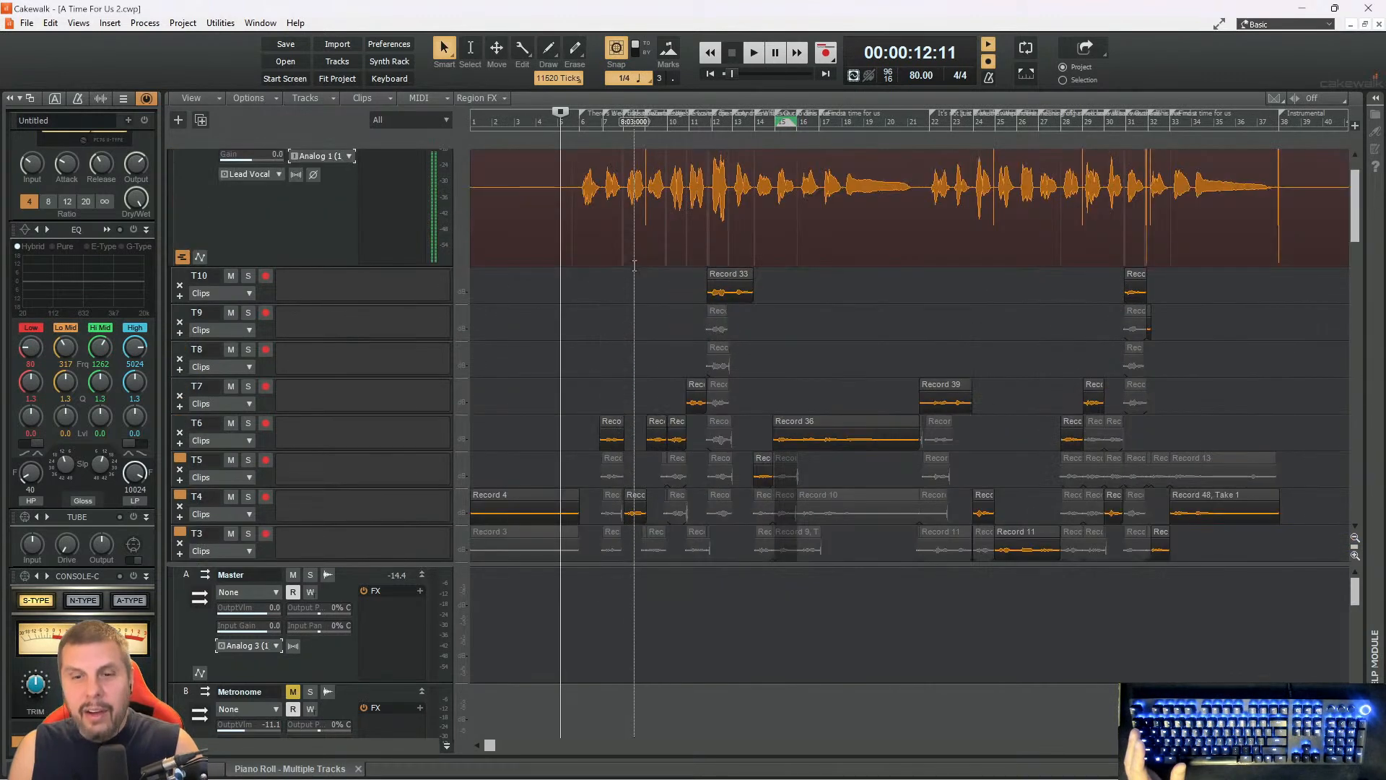
pyautogui.hotkey('ctrl', 'a')
# - Examine the Delete Muted Clips and Flatten Comp options available for the selected Lead Vocal clips, without applying either, and cue playback at measure 5
pyautogui.rightClick(579, 232)
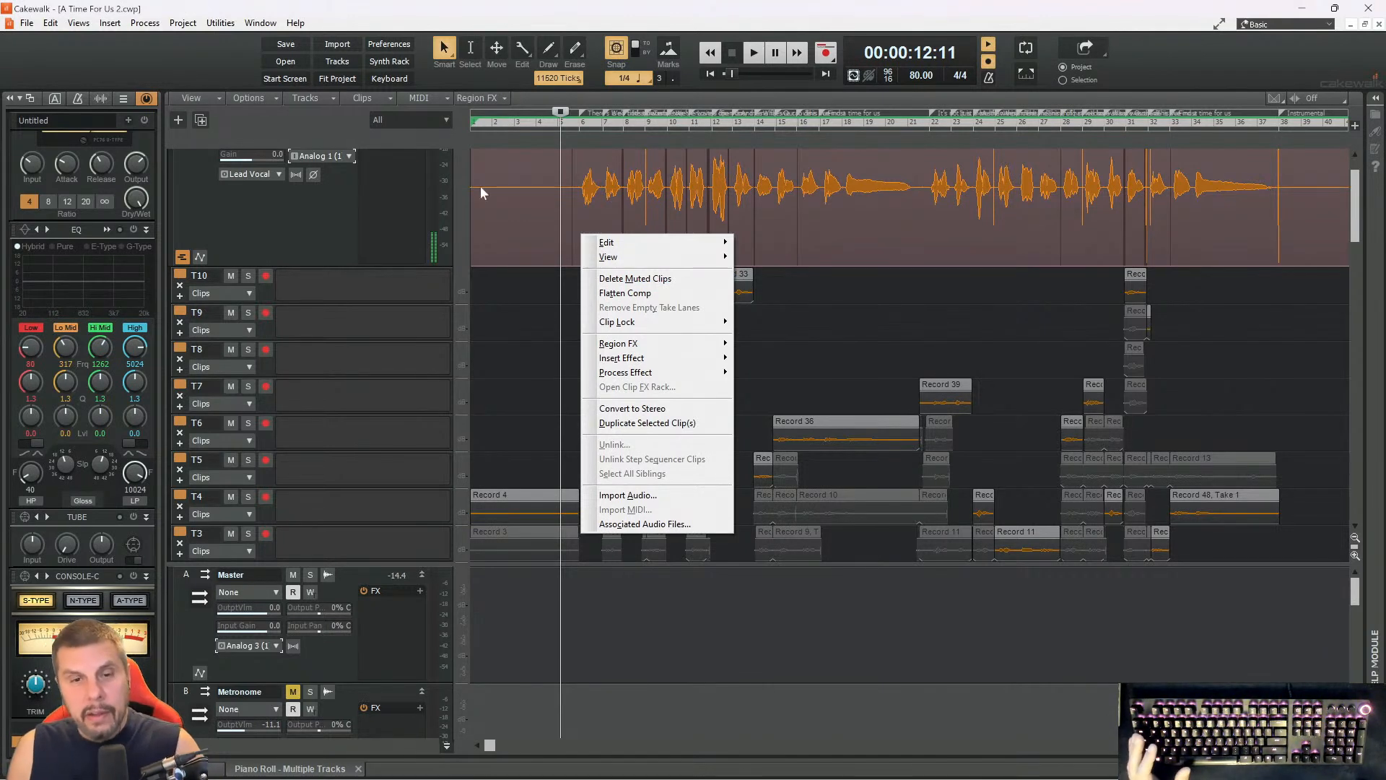
pyautogui.click(514, 132)
pyautogui.click(518, 123)
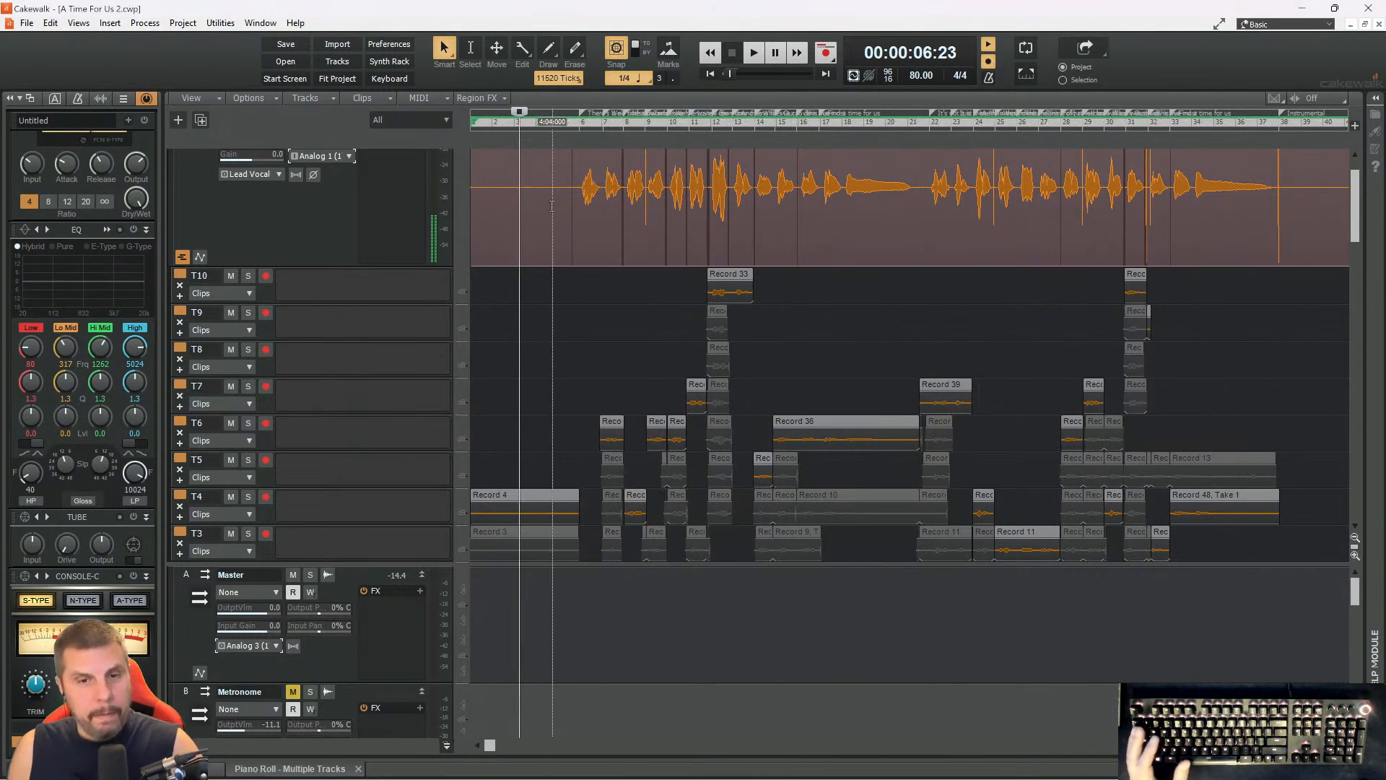
pyautogui.click(555, 120)
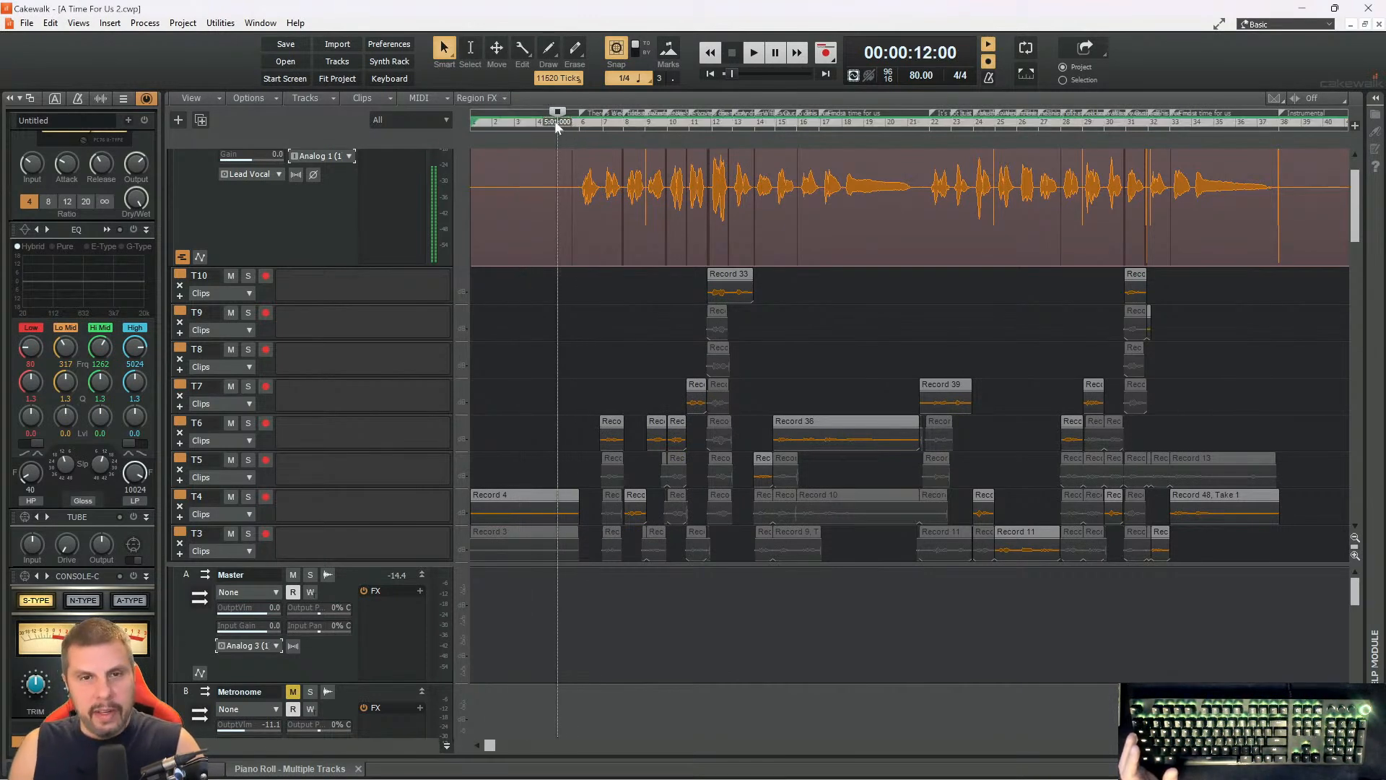
pyautogui.rightClick(572, 239)
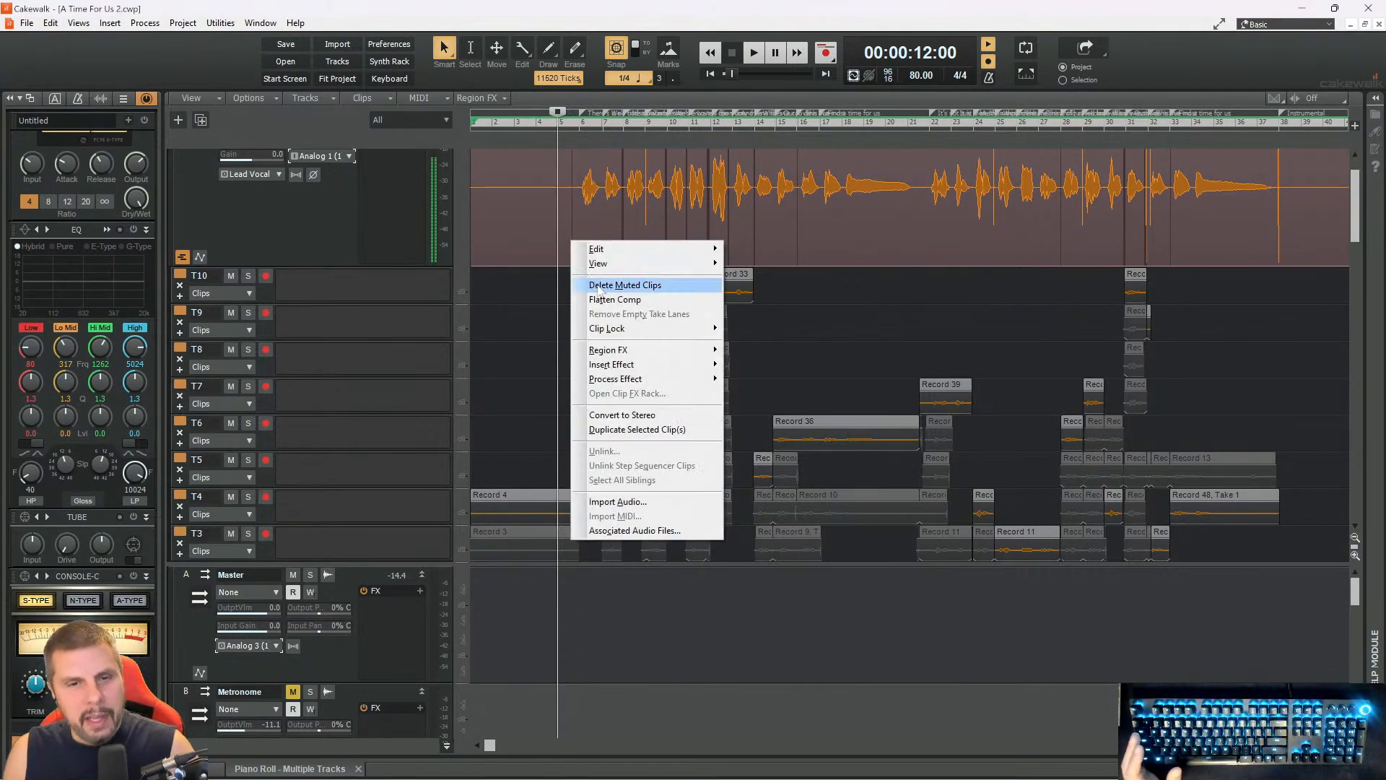
pyautogui.click(504, 27)
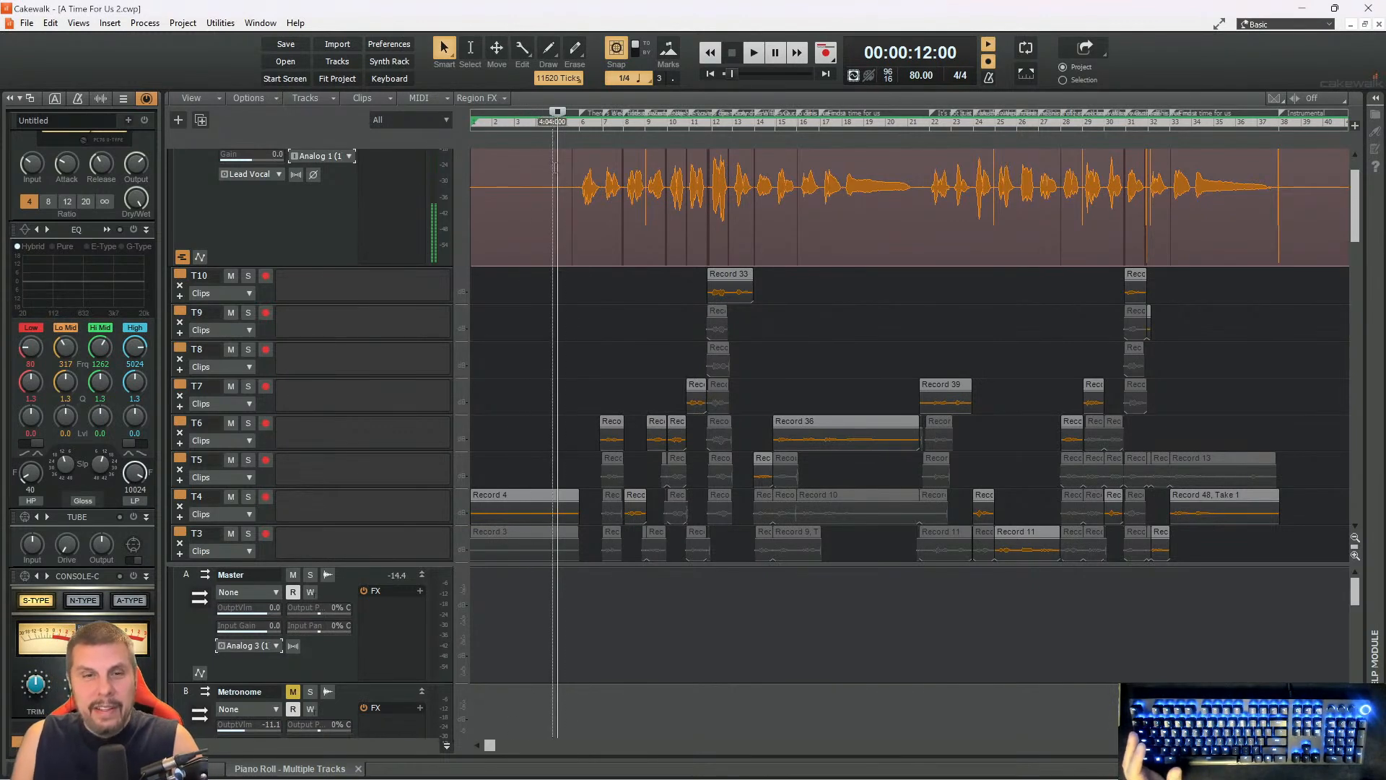
pyautogui.rightClick(559, 238)
pyautogui.click(548, 14)
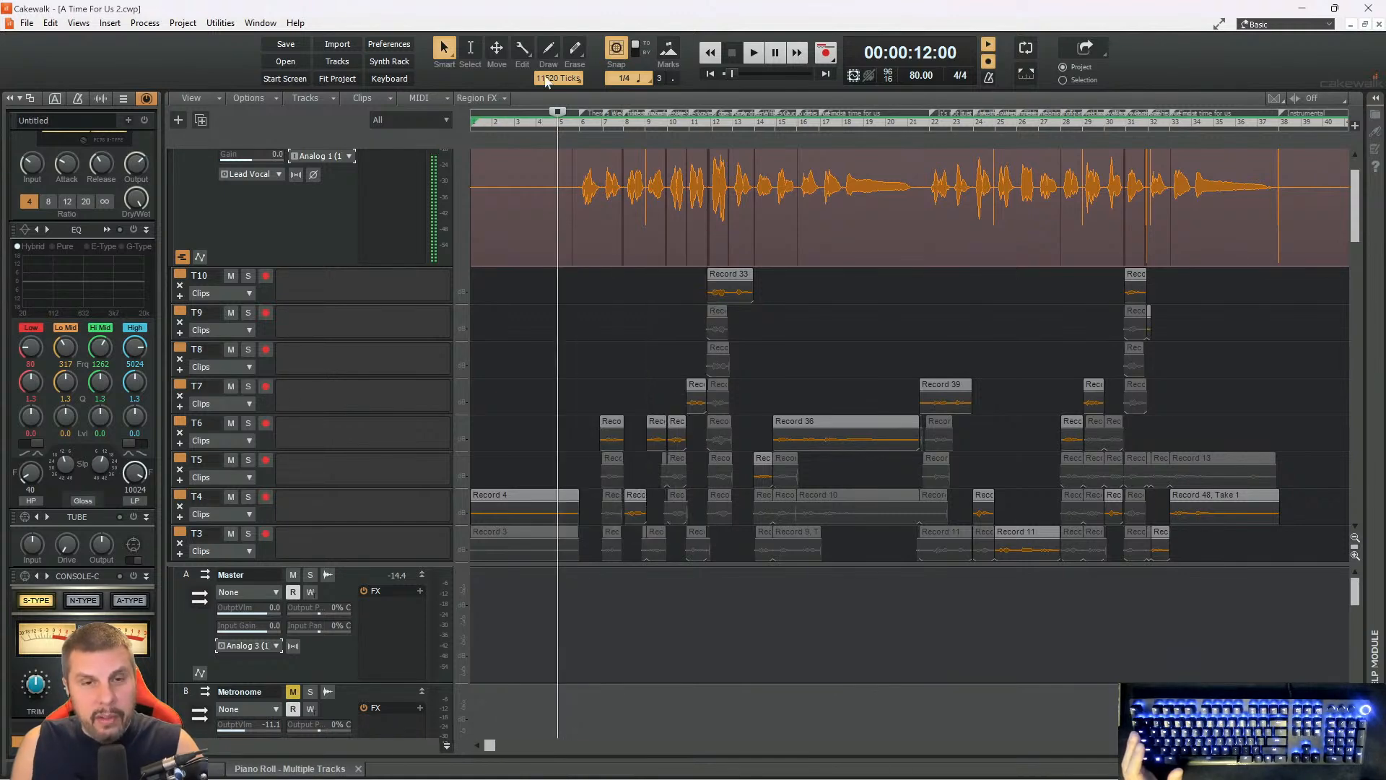
pyautogui.rightClick(557, 232)
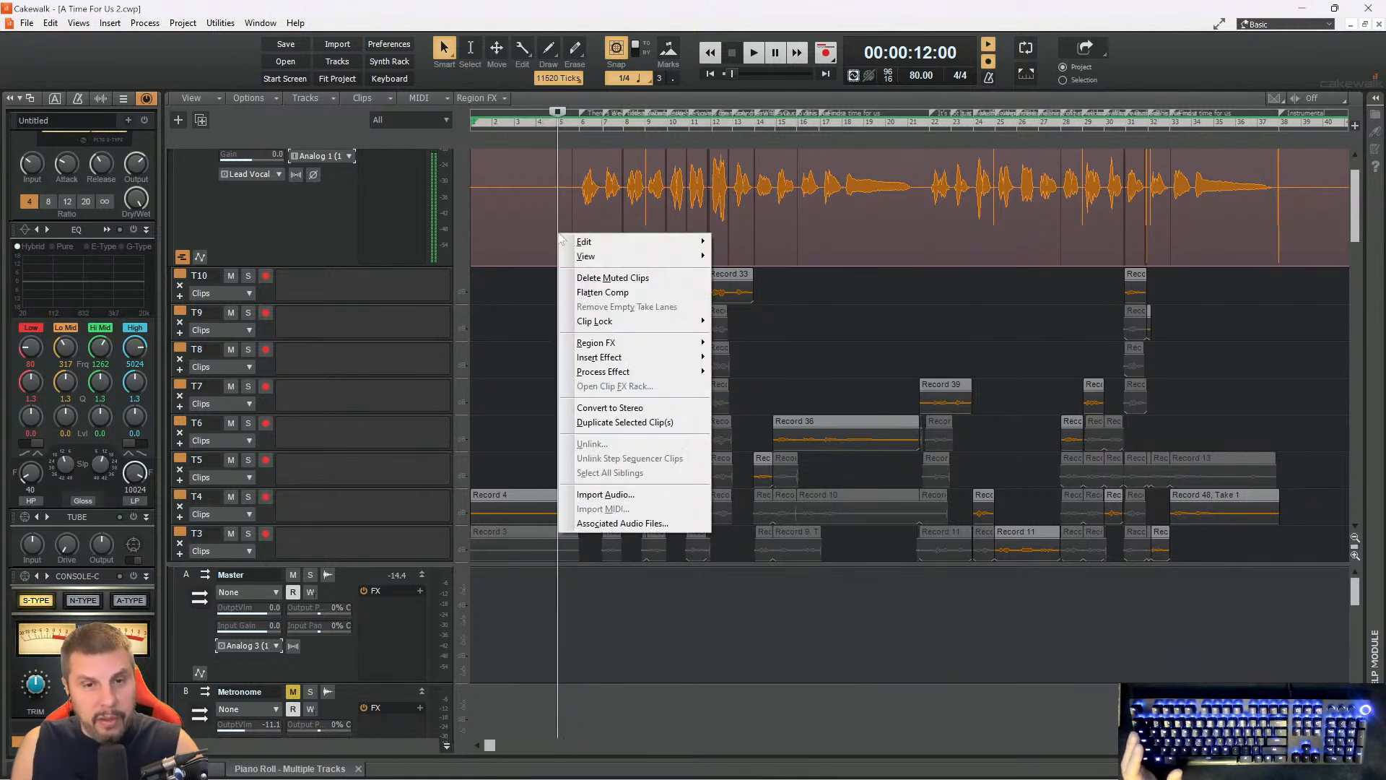
pyautogui.click(563, 27)
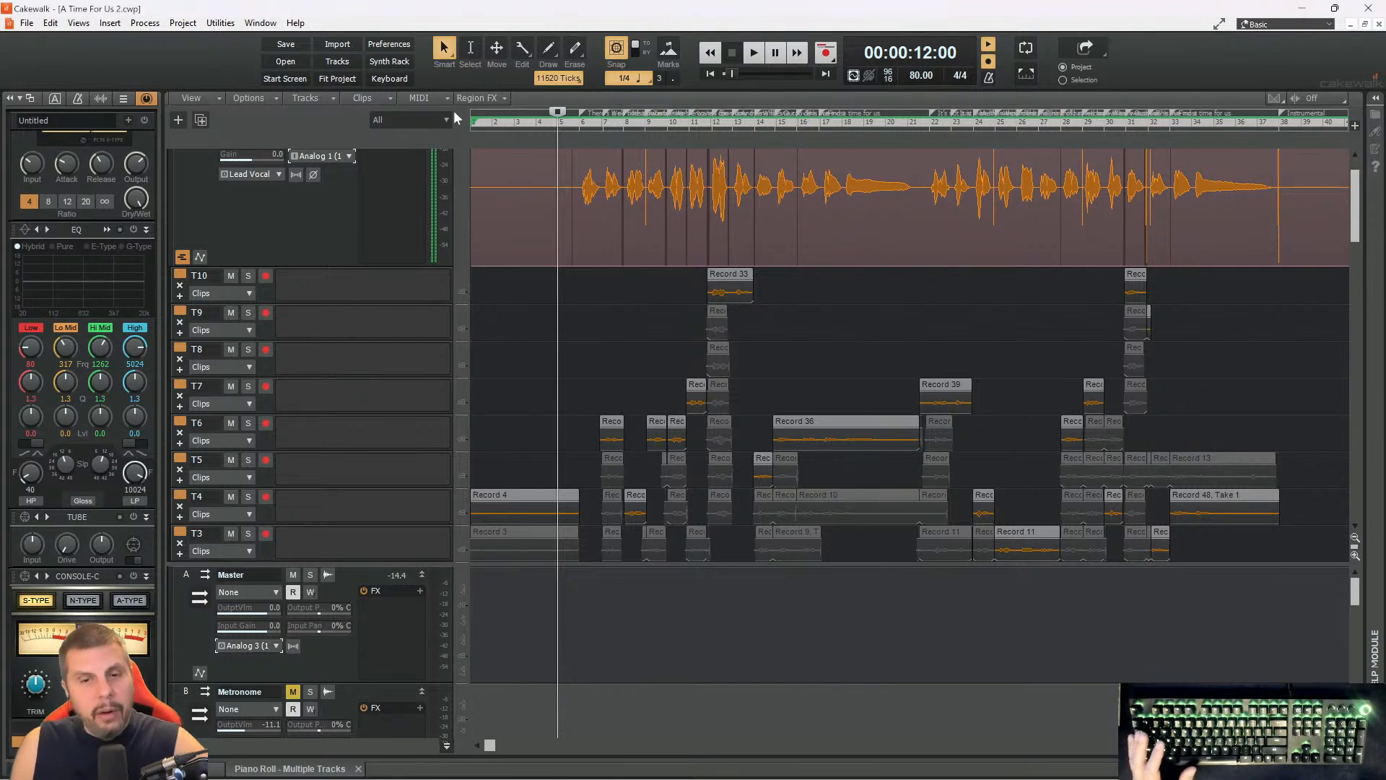
pyautogui.rightClick(559, 237)
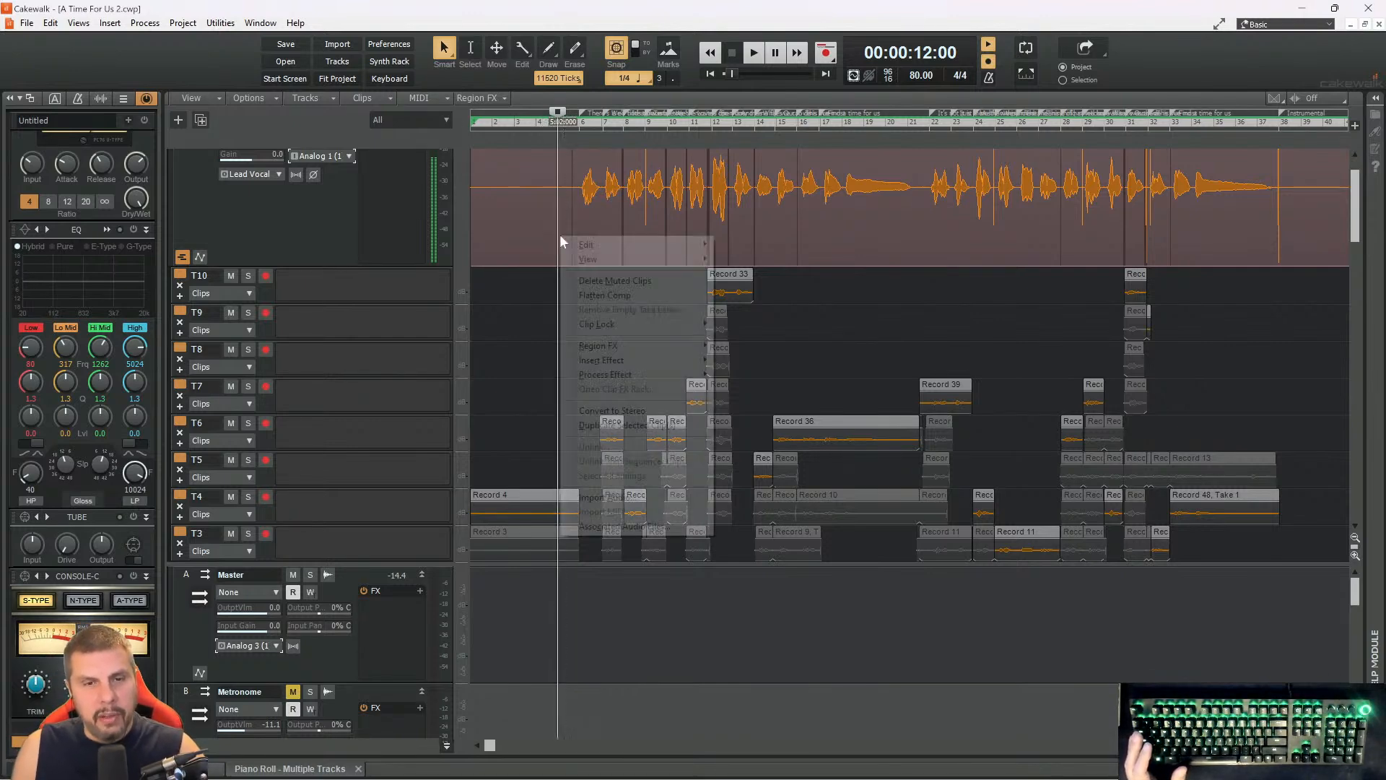
pyautogui.click(557, 129)
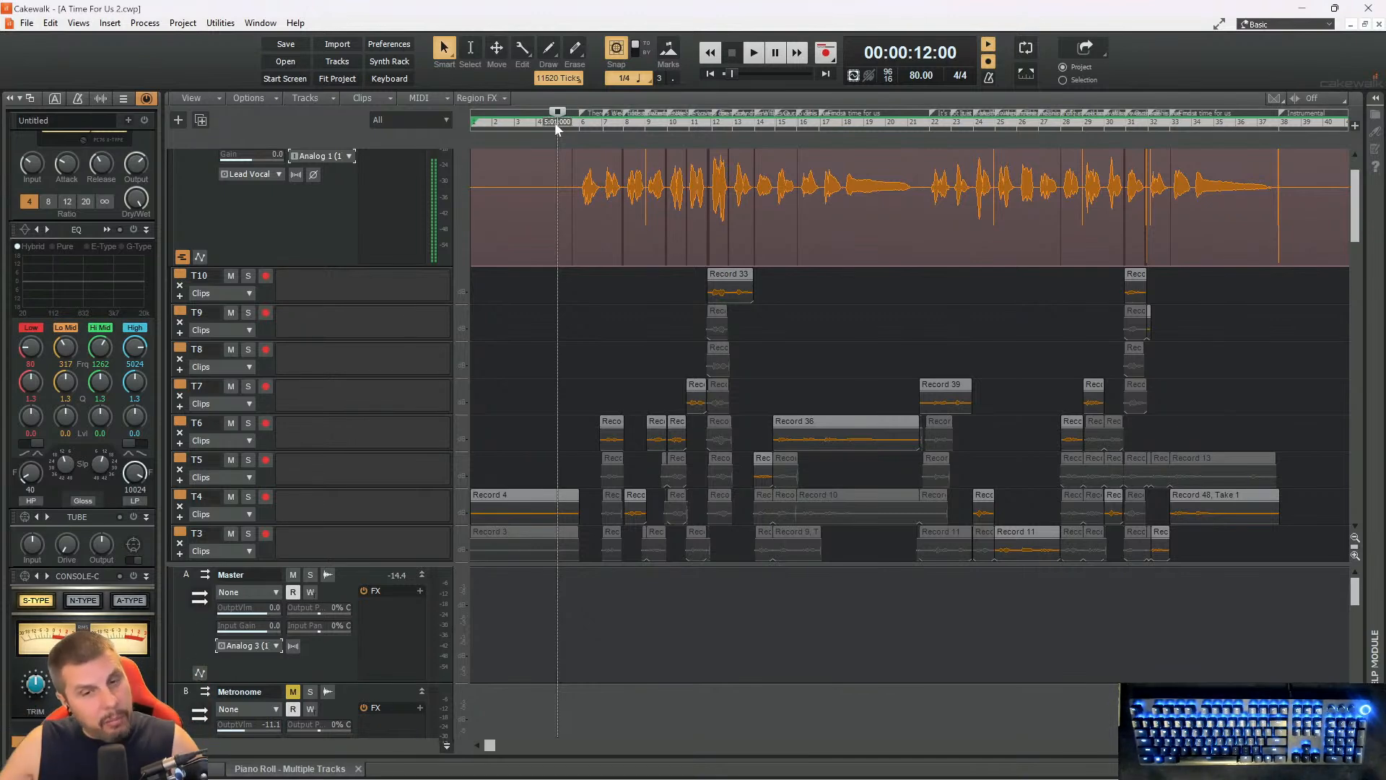
# - Delete all muted clips from the selected Lead Vocal takes and remove the leftover sliver clips in lane T9
pyautogui.rightClick(554, 232)
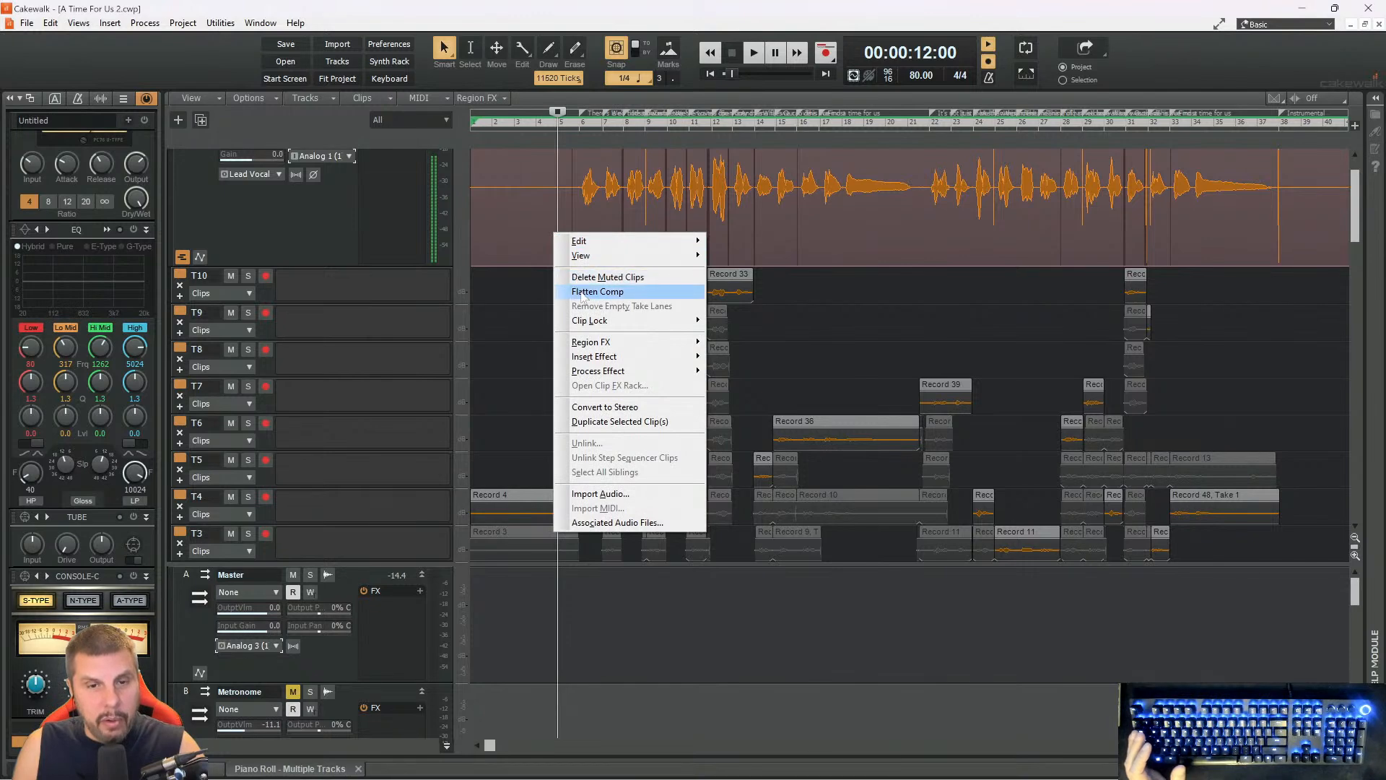
pyautogui.click(600, 278)
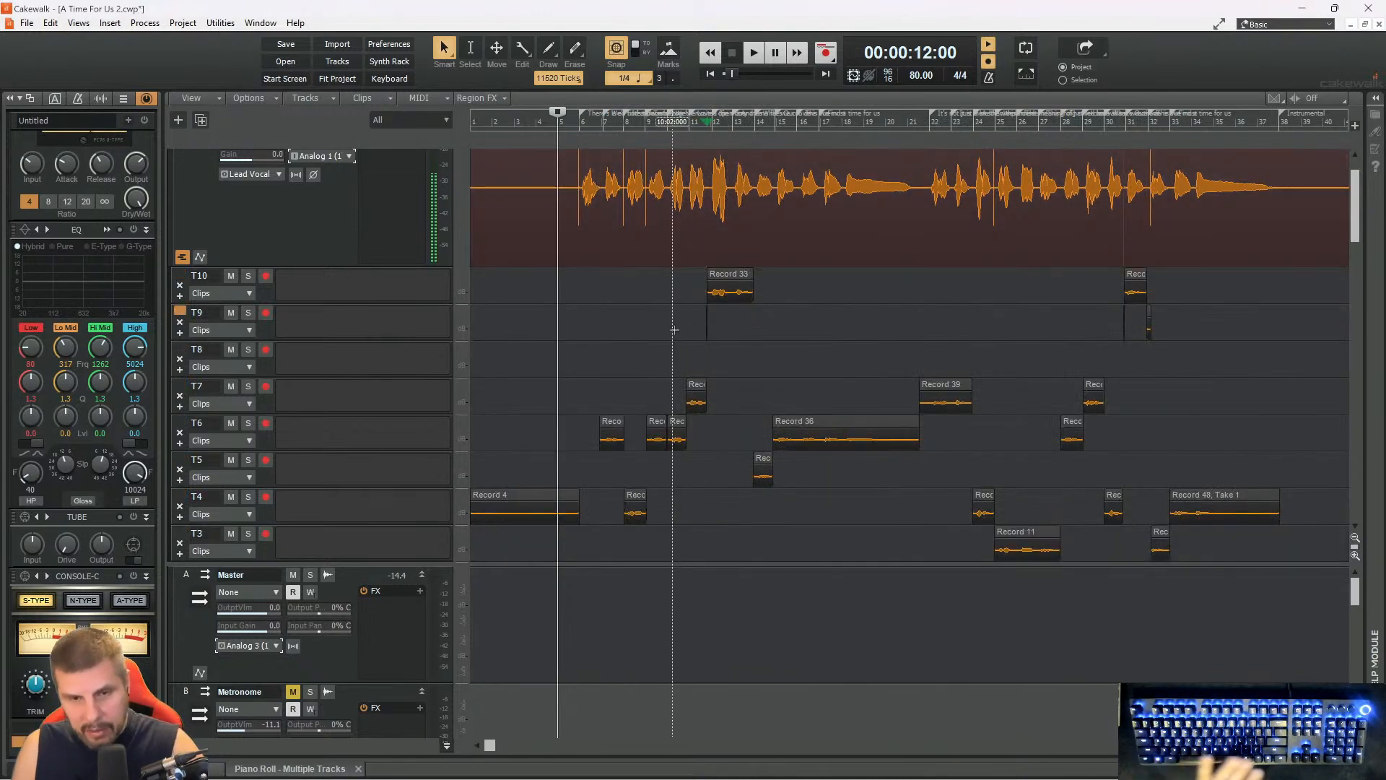
pyautogui.moveTo(737, 321); pyautogui.dragTo(663, 326)
pyautogui.moveTo(1039, 327); pyautogui.dragTo(1162, 330)
pyautogui.press('Delete')
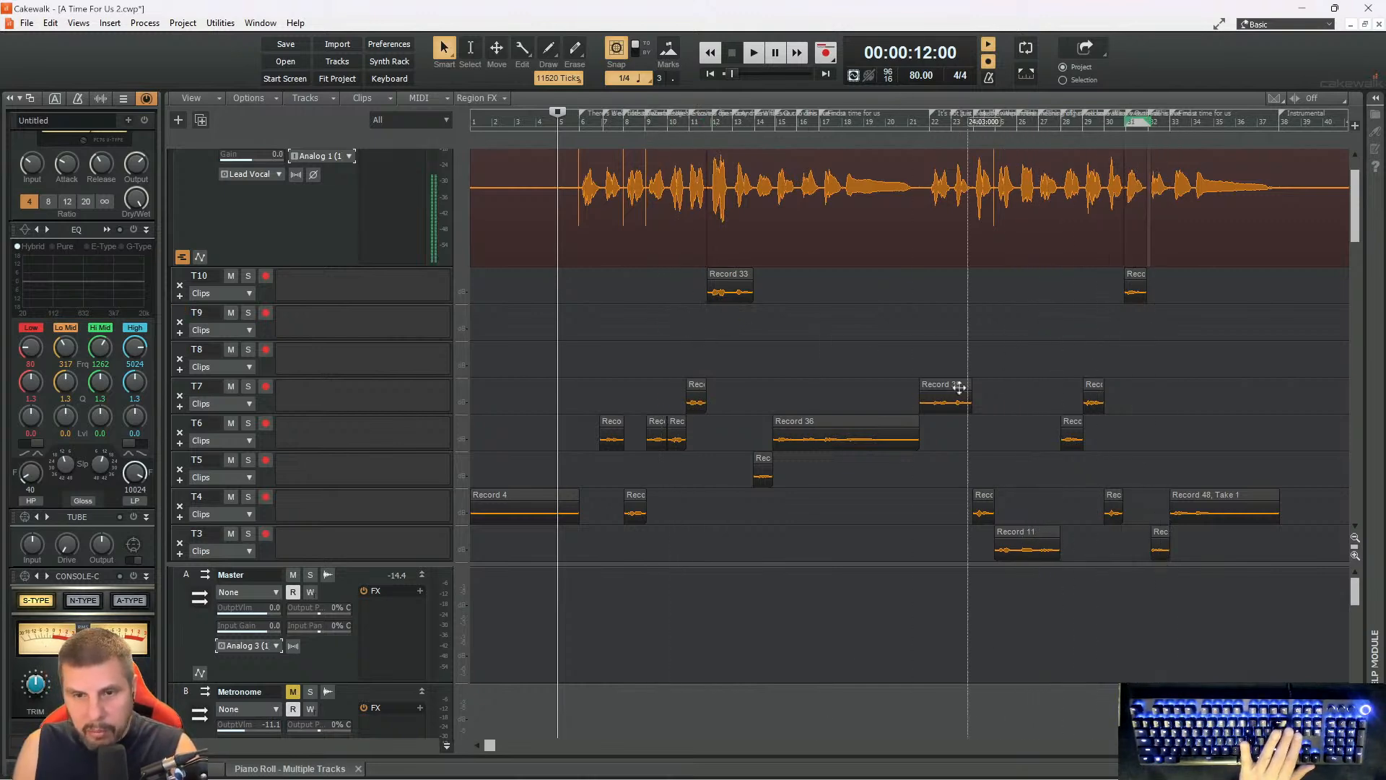
# - Delete the Record 4 clip in lane T4 that precedes the first vocal line
pyautogui.click(561, 508)
pyautogui.click(562, 507)
pyautogui.press('Delete')
# - Move all Lead Vocal take clips after measure 49 from lanes T5 through T8 up into lane T10, keeping their timing
pyautogui.moveTo(493, 749); pyautogui.dragTo(803, 746)
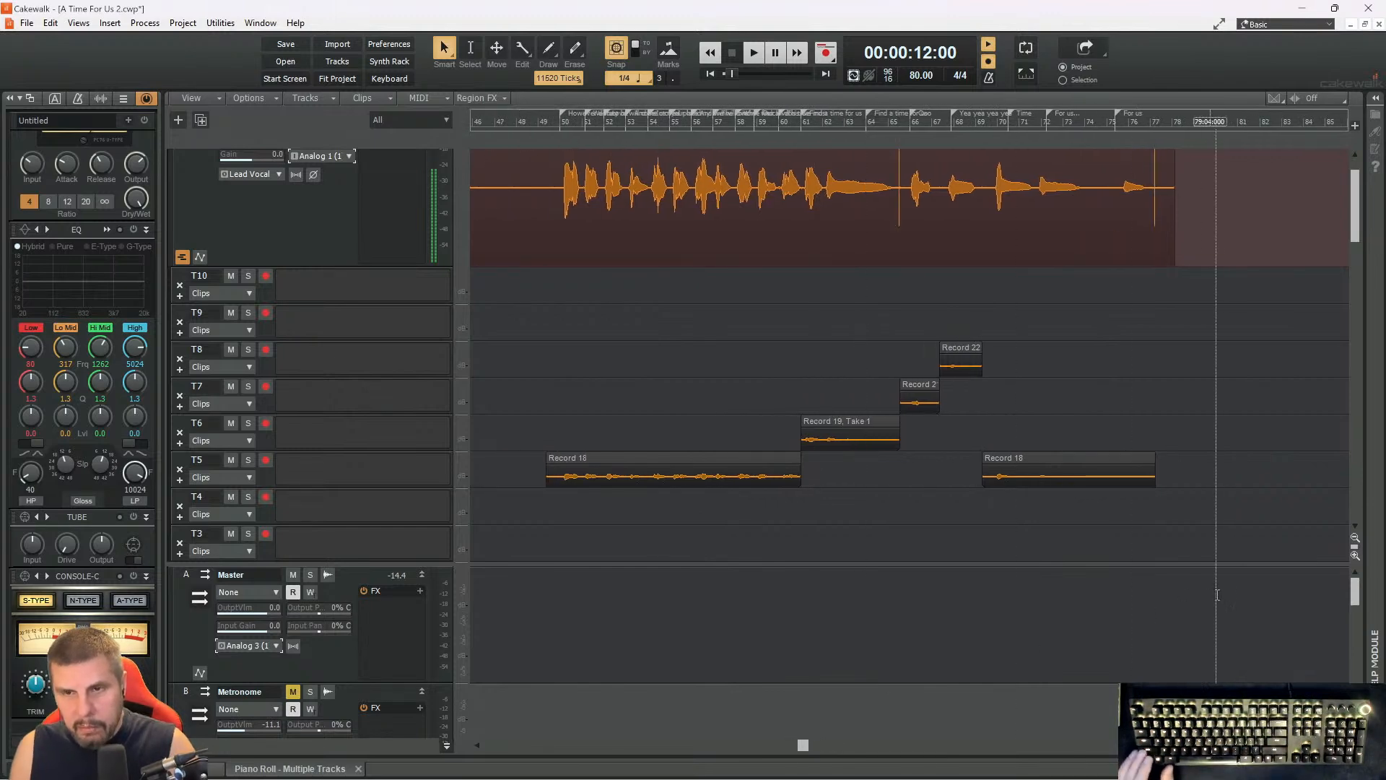
pyautogui.rightClick(1003, 482)
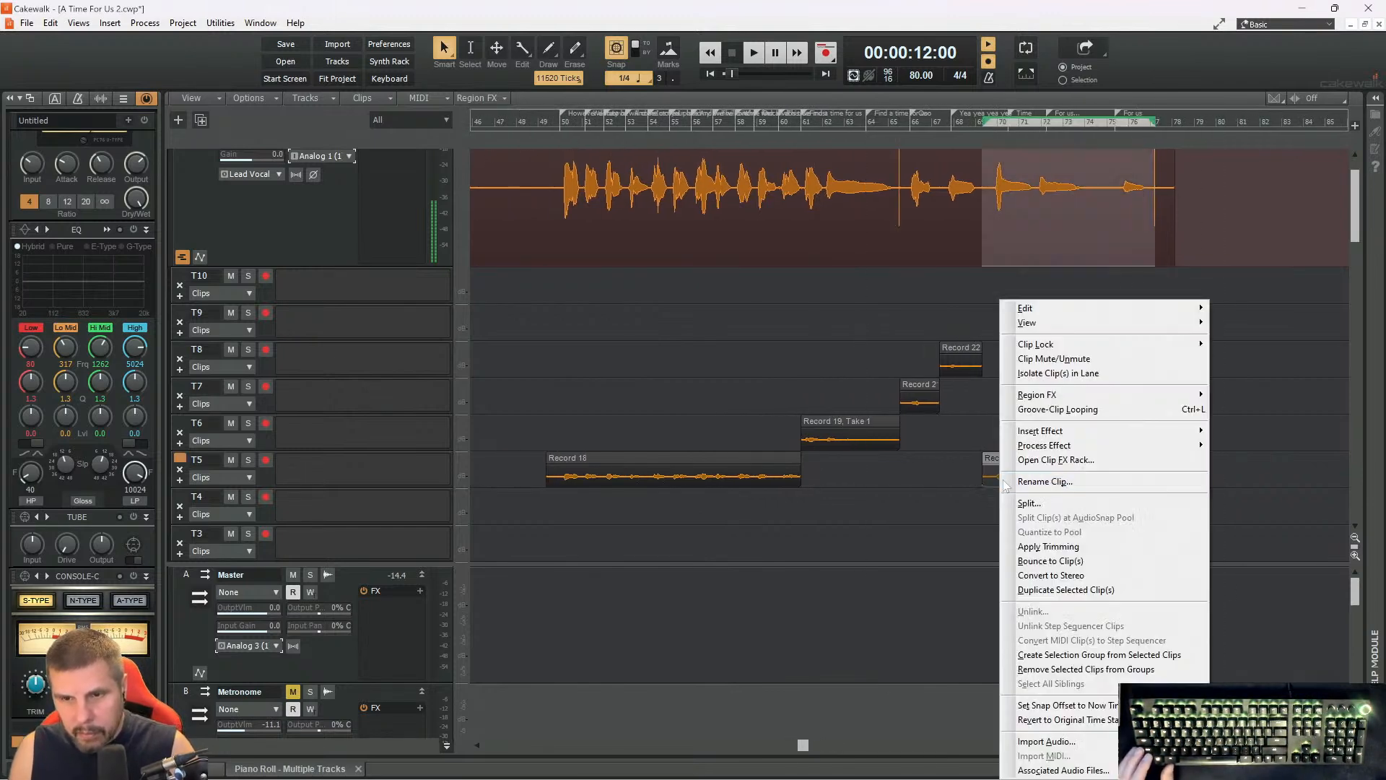
pyautogui.click(931, 517)
pyautogui.moveTo(1151, 524); pyautogui.dragTo(974, 447)
pyautogui.moveTo(1151, 517); pyautogui.dragTo(728, 445)
pyautogui.moveTo(1182, 436); pyautogui.dragTo(659, 405)
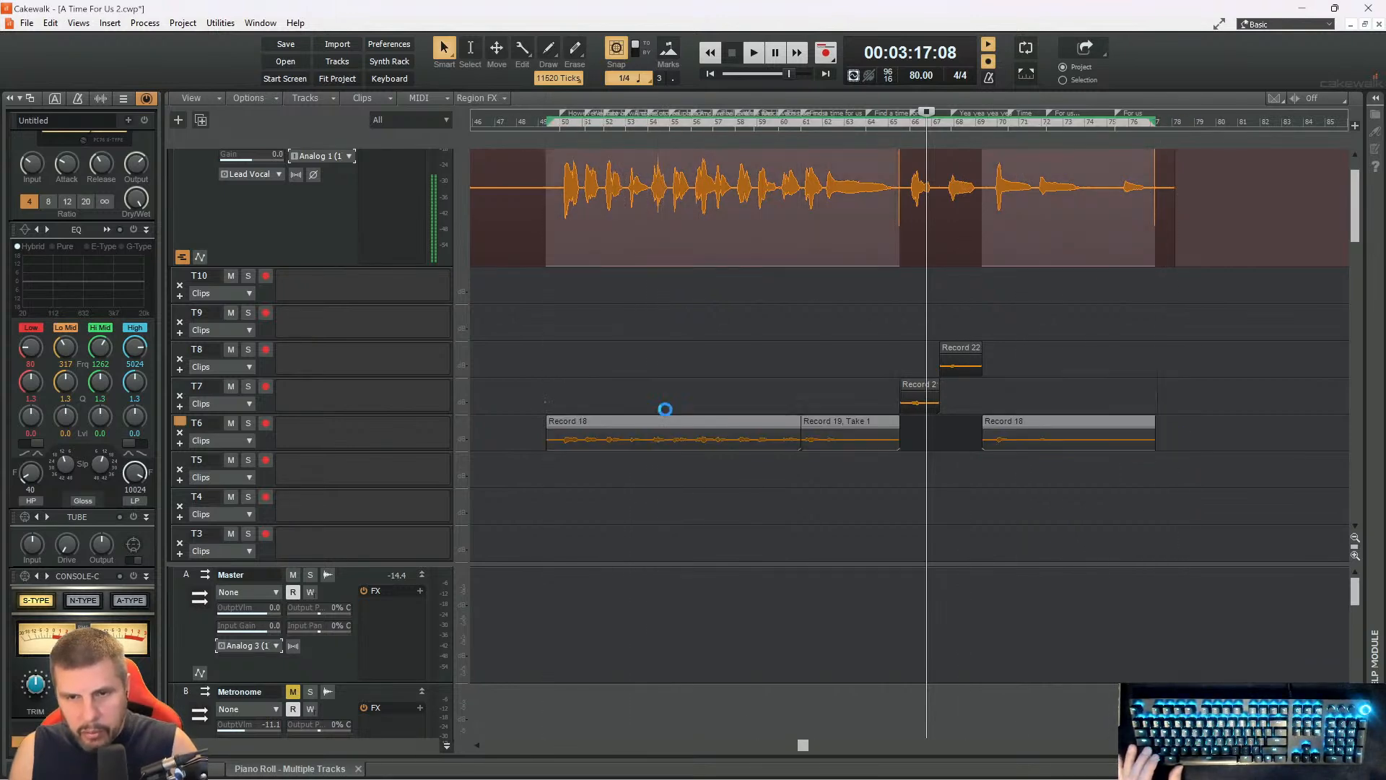
pyautogui.moveTo(1186, 400); pyautogui.dragTo(713, 374)
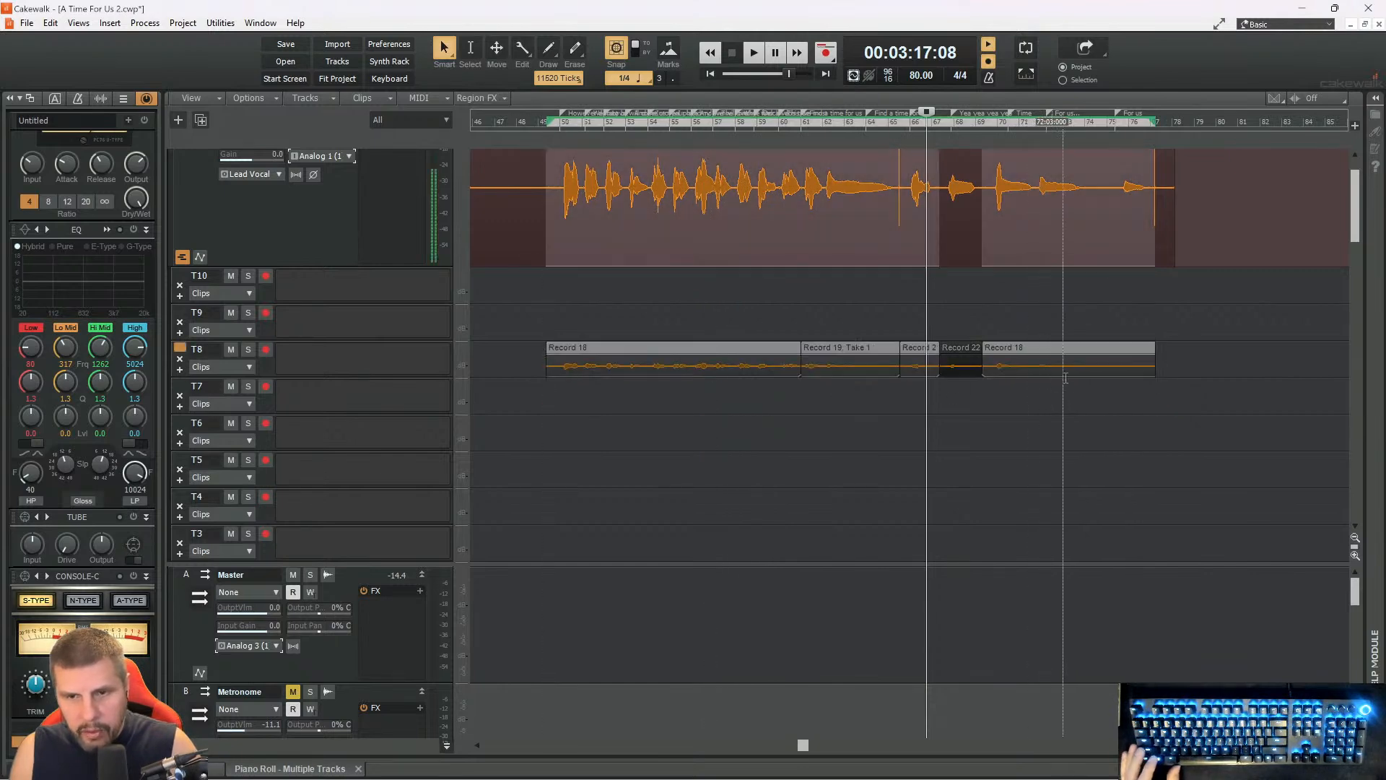
pyautogui.moveTo(1181, 354); pyautogui.dragTo(656, 274)
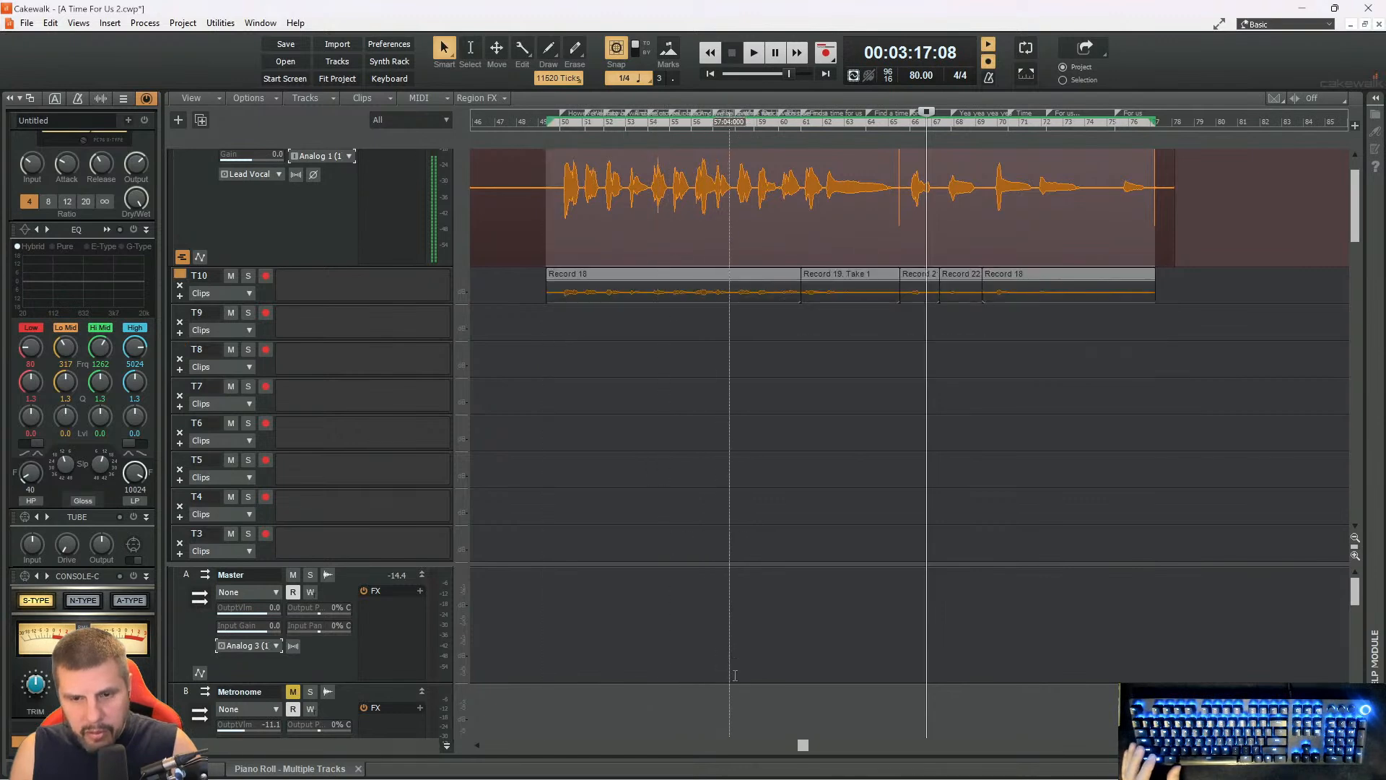
# - Delete the Record 2 clip in lane T2 that starts at measure 38 in the instrumental section
pyautogui.moveTo(802, 746); pyautogui.dragTo(505, 747)
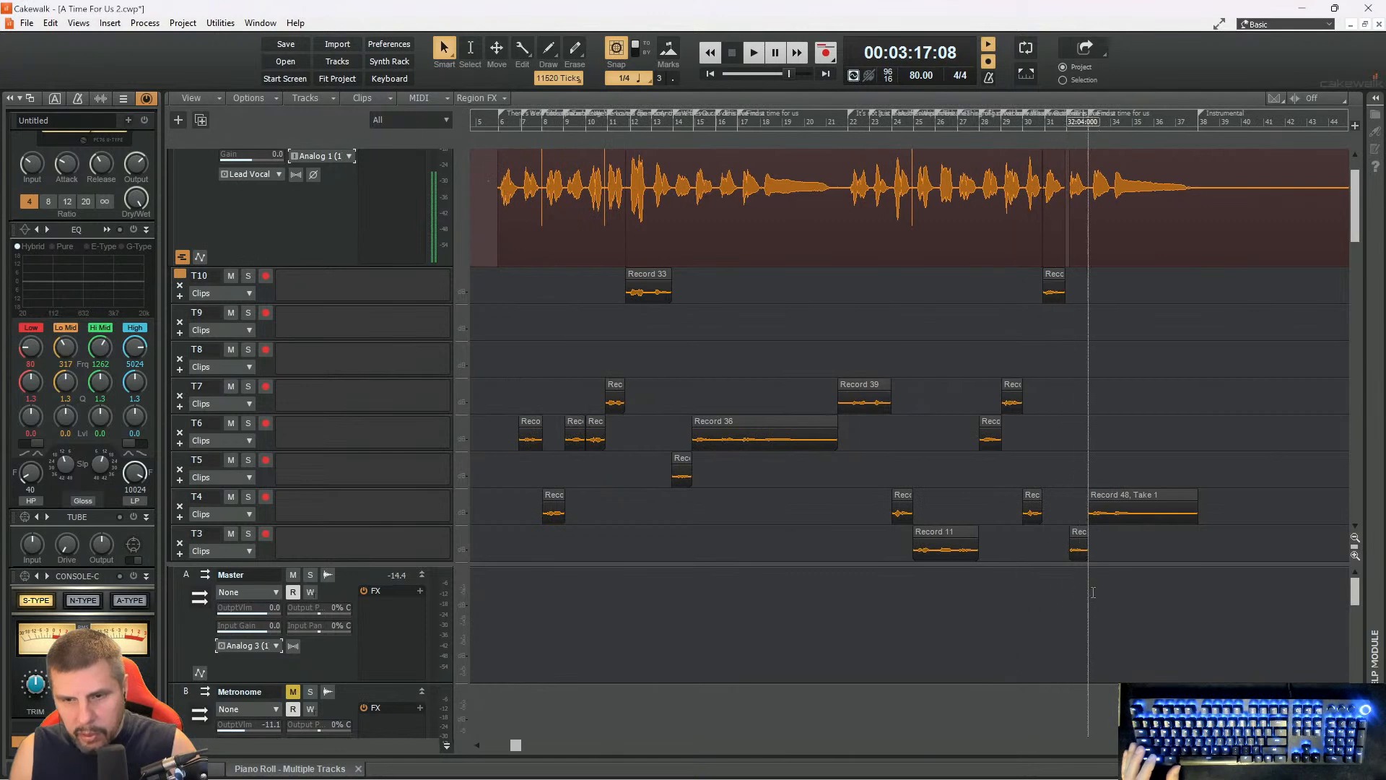
pyautogui.moveTo(1110, 545); pyautogui.dragTo(892, 545)
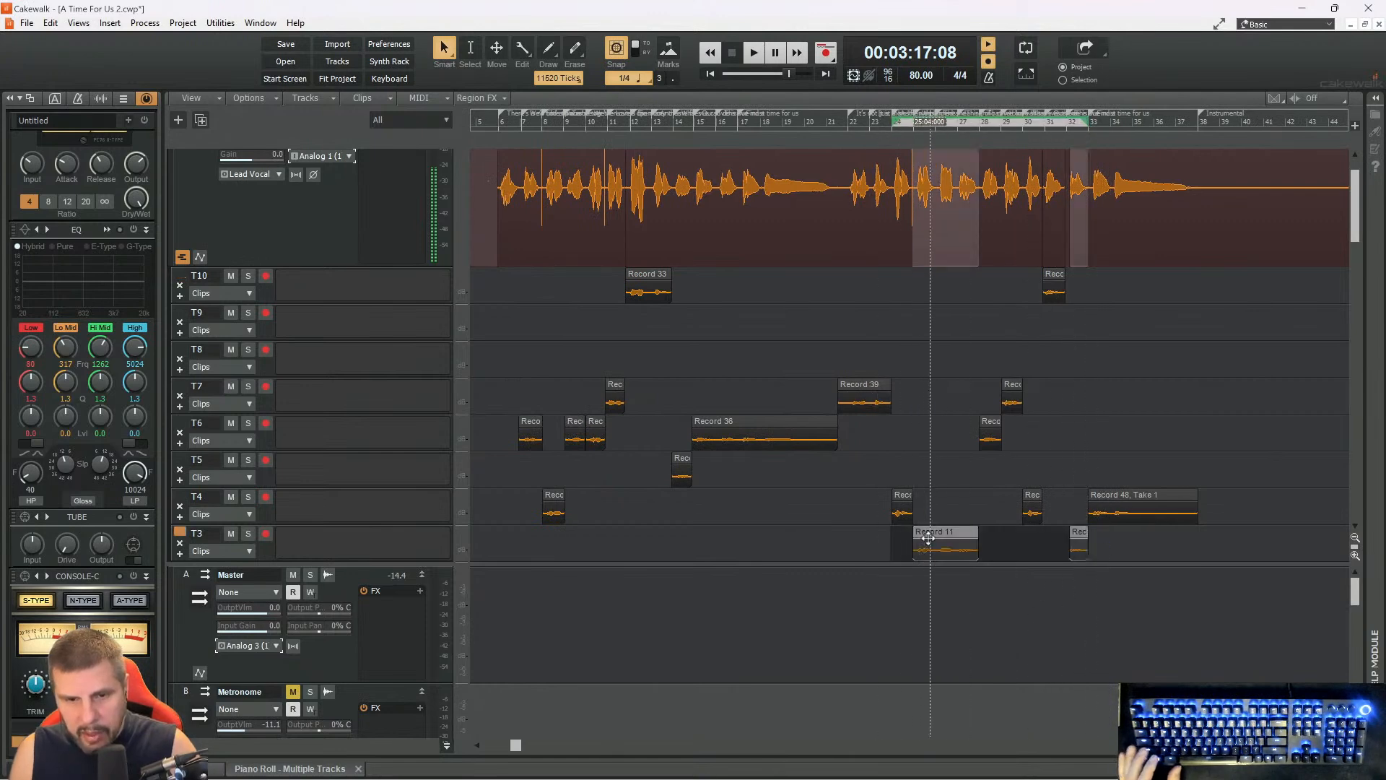
pyautogui.scroll(-5, 941, 498)
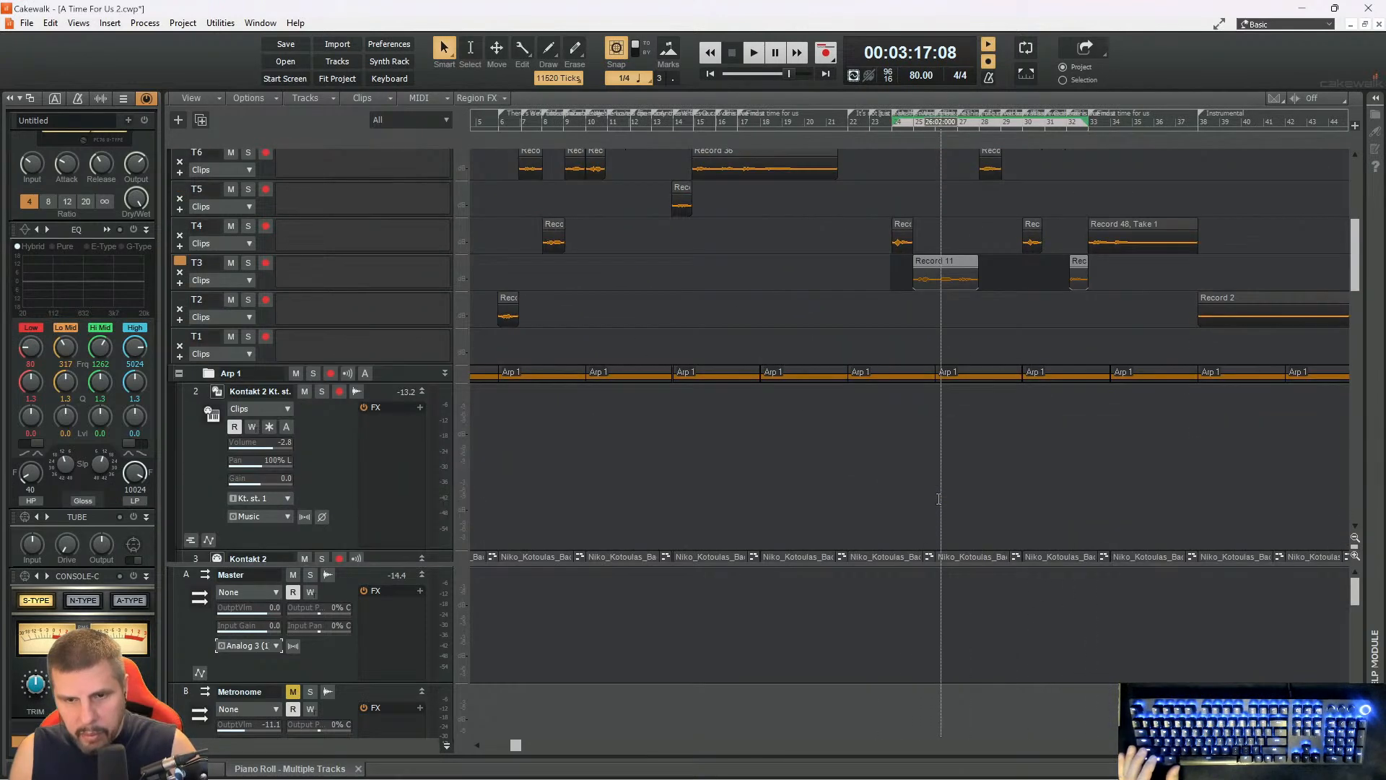
pyautogui.scroll(4, 938, 498)
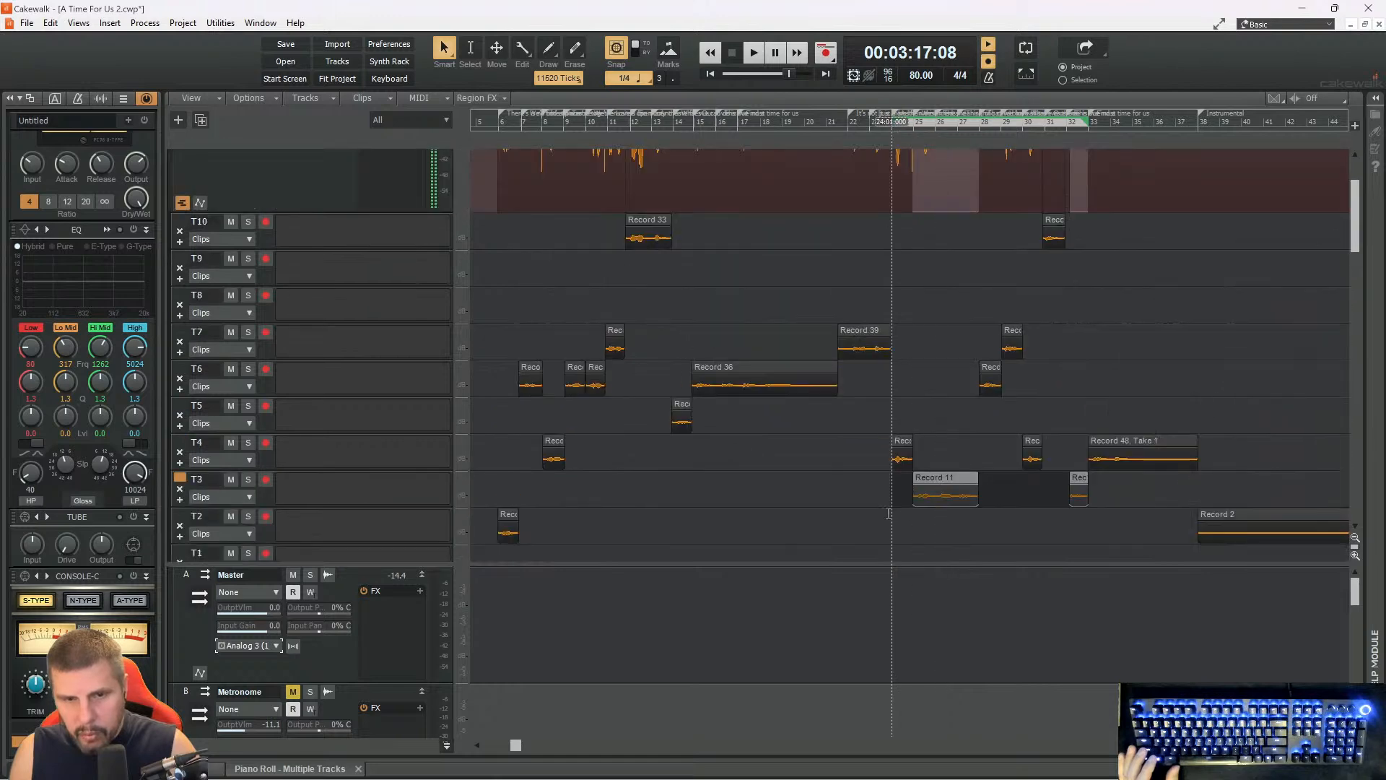
pyautogui.scroll(-1, 864, 512)
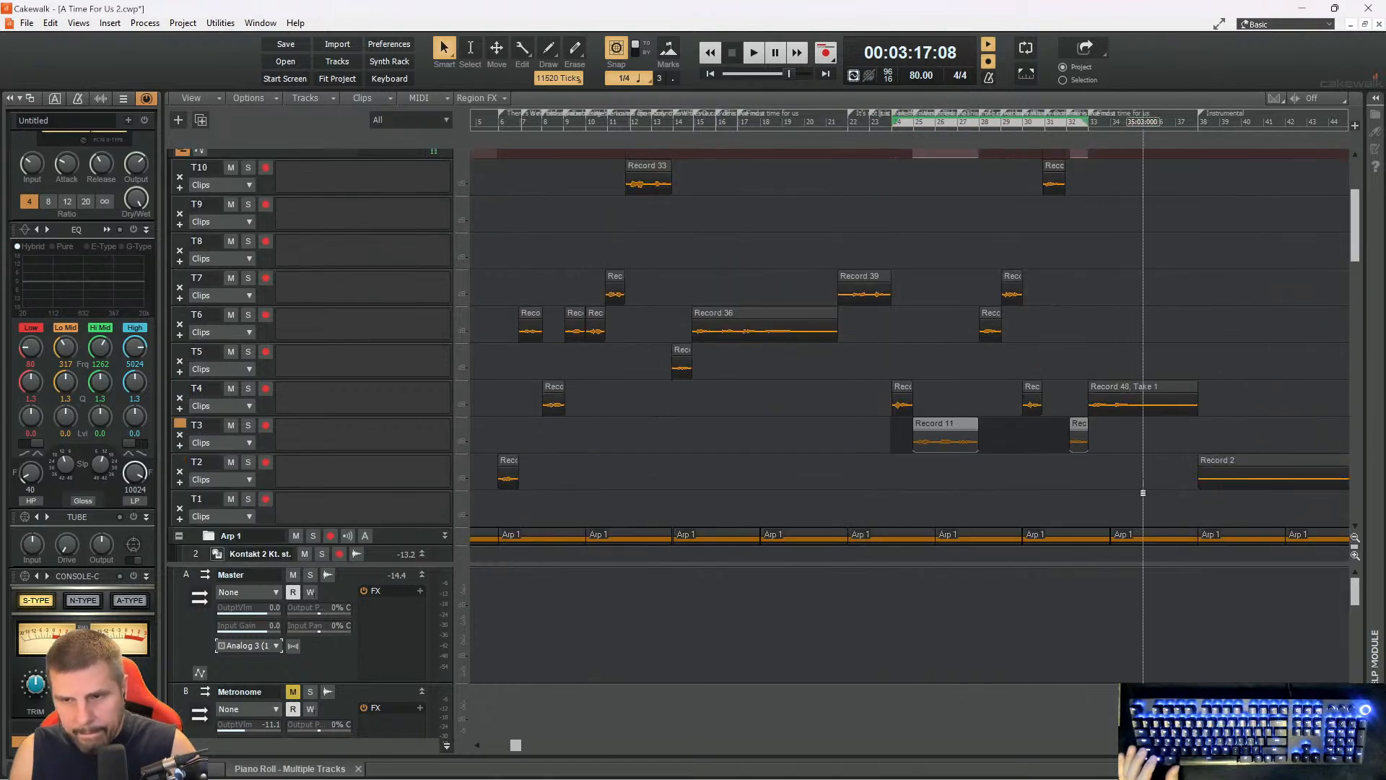
pyautogui.moveTo(1154, 471); pyautogui.dragTo(1268, 492)
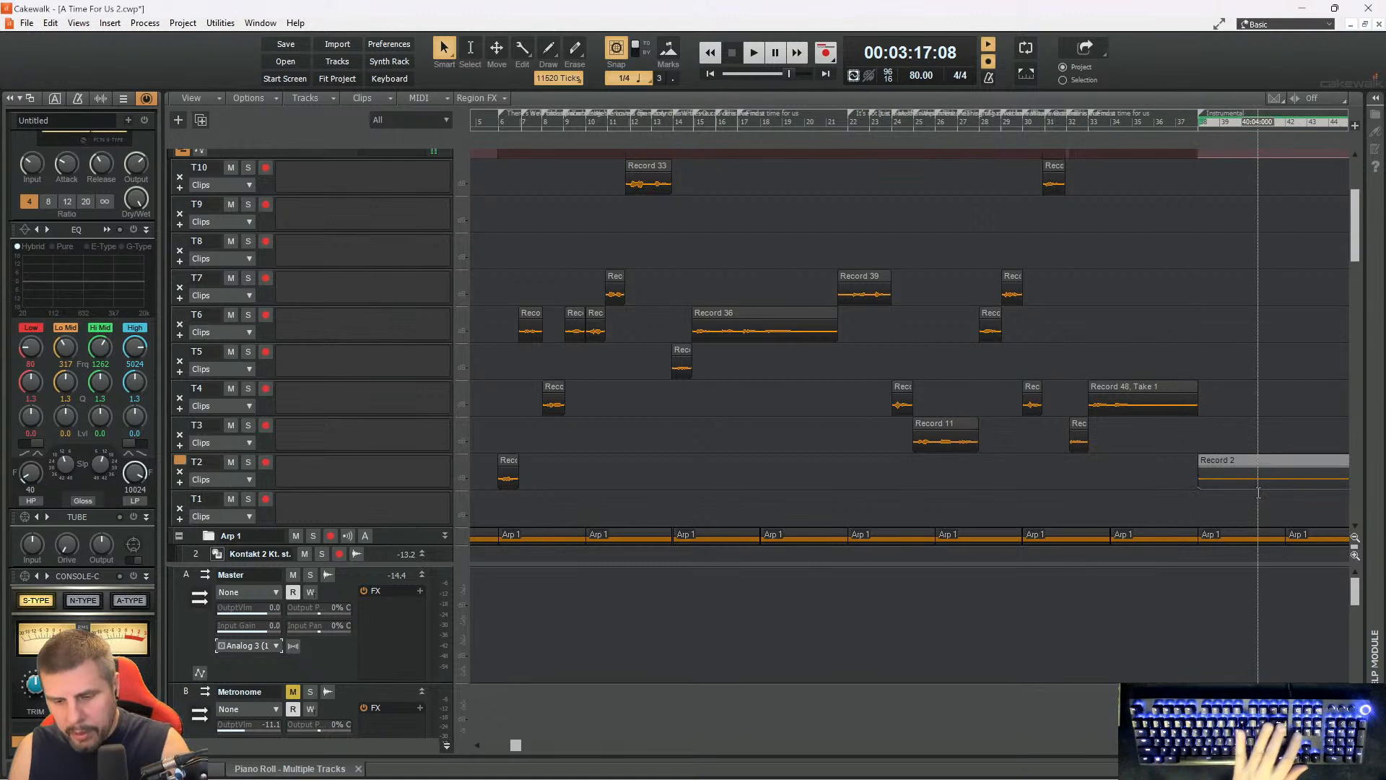
pyautogui.press('Delete')
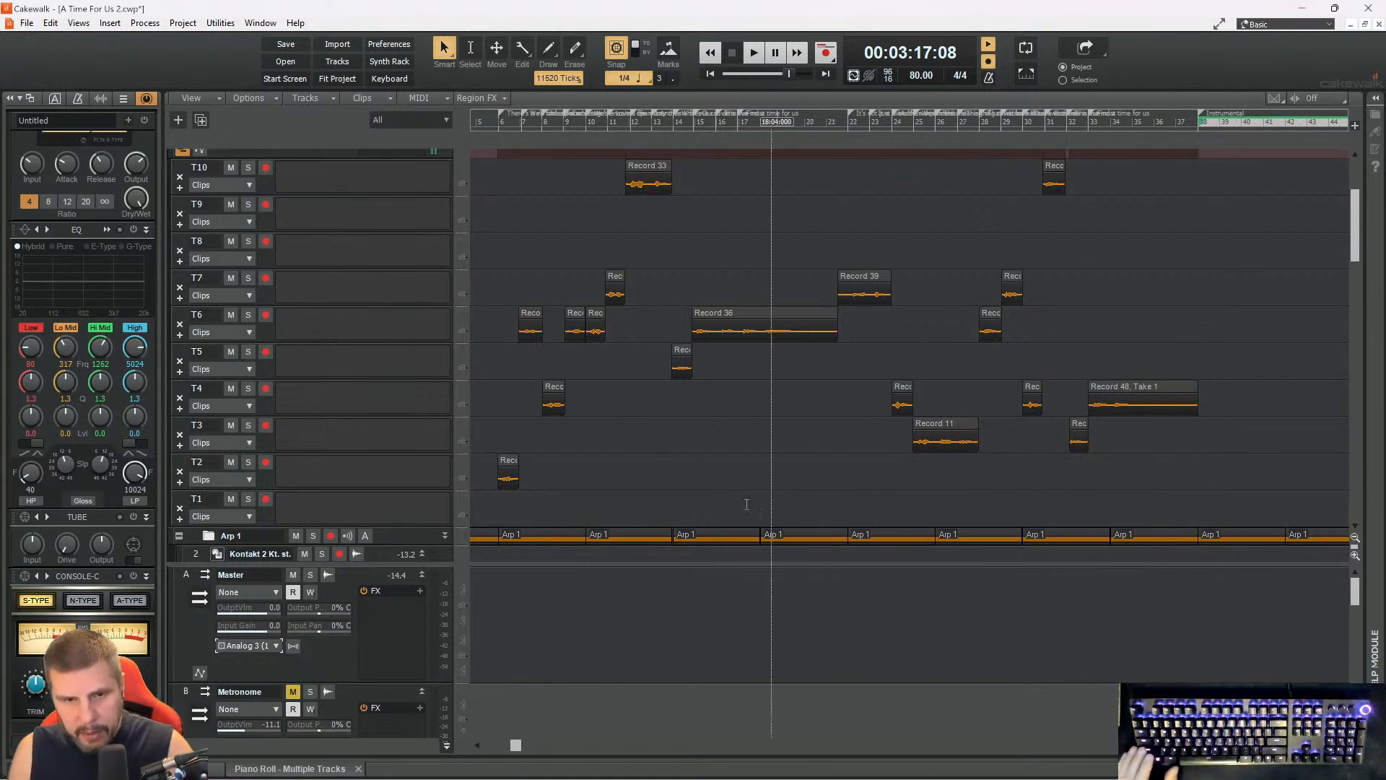
# - Move the measure 6 clip from lane T2 up to T10 and the T3 clips up to T4, keeping their timing
pyautogui.moveTo(647, 492); pyautogui.dragTo(306, 478)
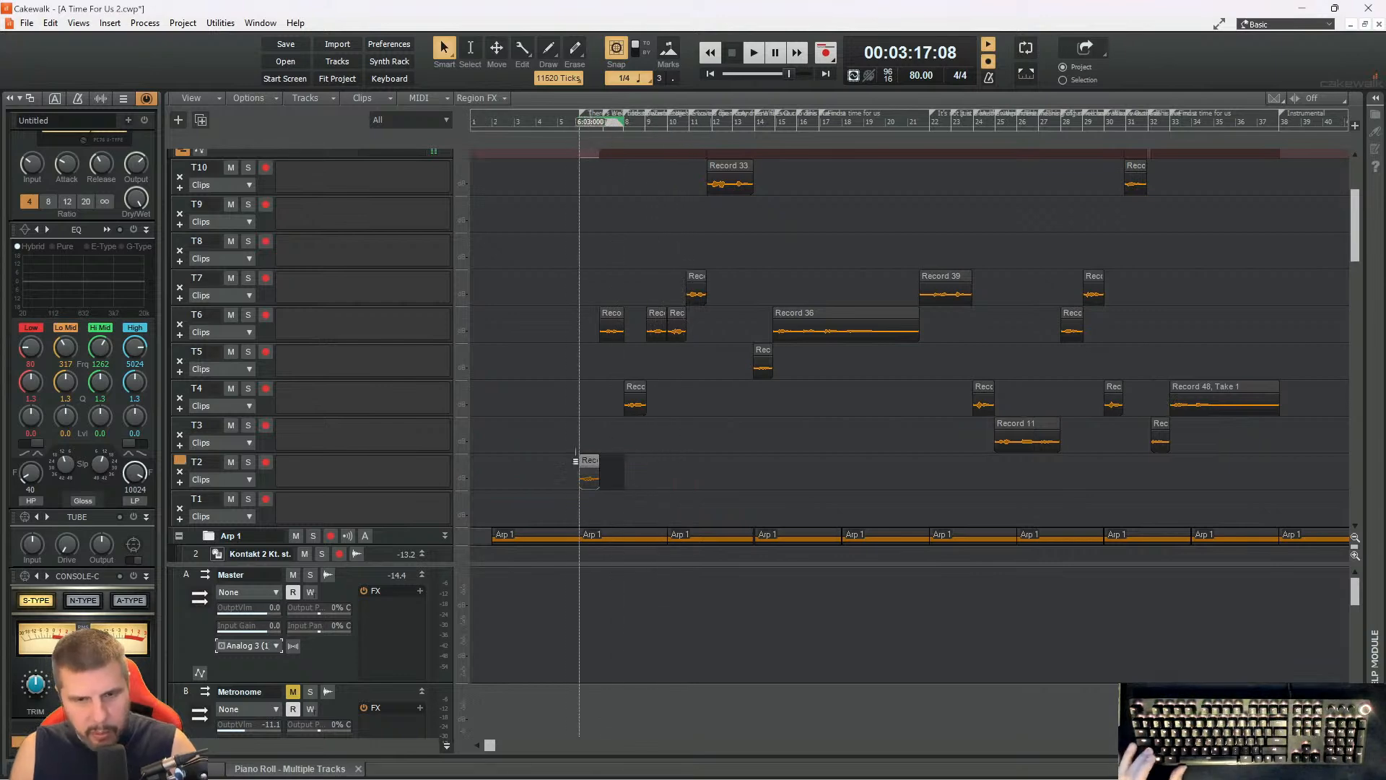
pyautogui.moveTo(588, 461); pyautogui.dragTo(592, 410)
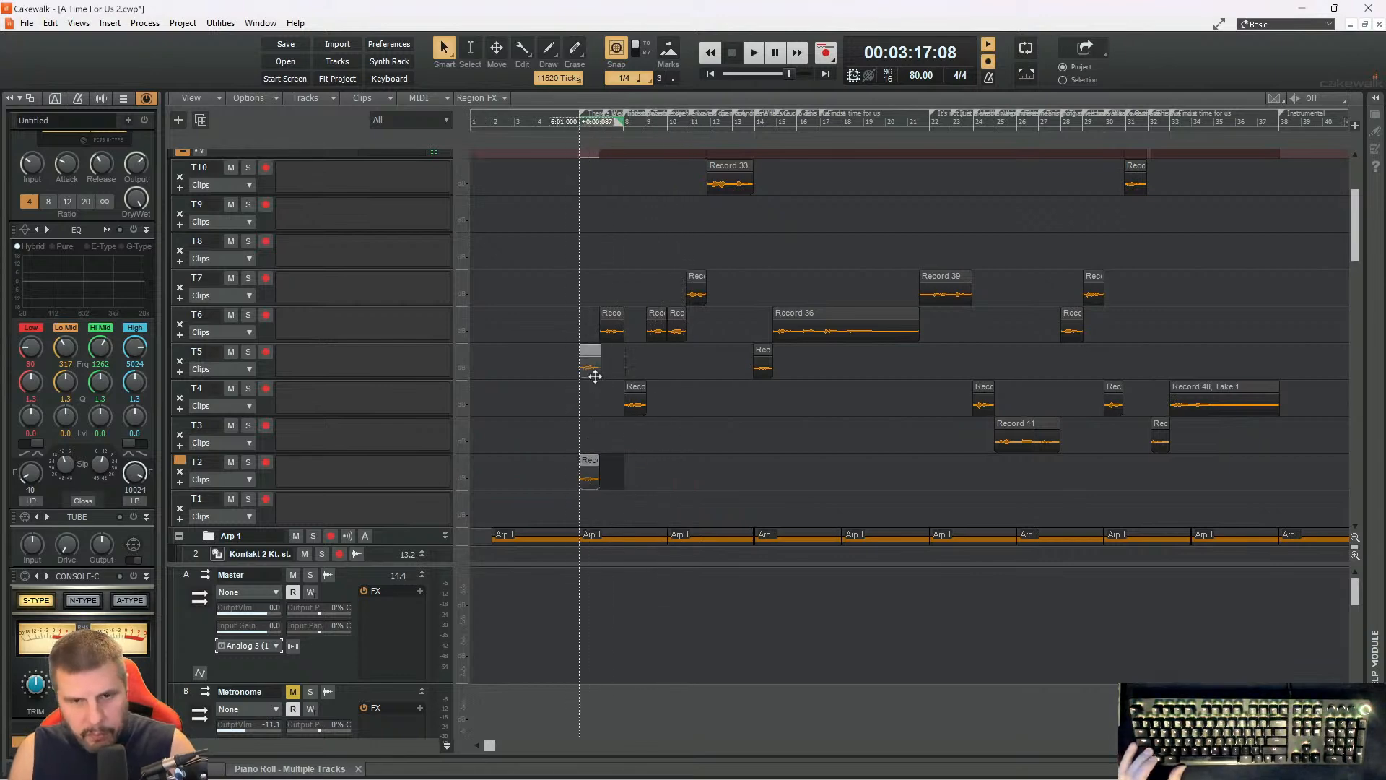
pyautogui.moveTo(603, 192); pyautogui.dragTo(606, 185)
pyautogui.click(620, 176)
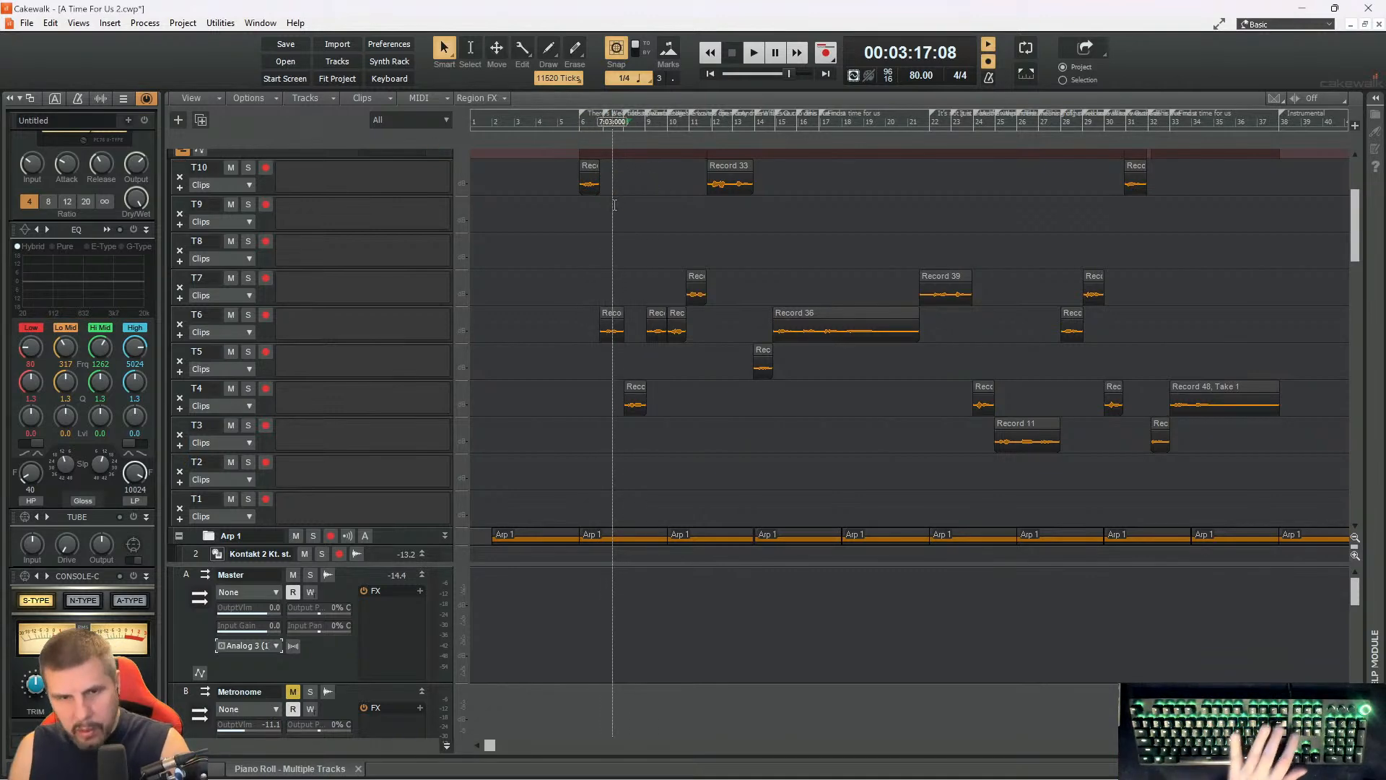
pyautogui.moveTo(862, 458); pyautogui.dragTo(1219, 462)
pyautogui.moveTo(1023, 423); pyautogui.dragTo(1022, 404)
pyautogui.moveTo(1290, 400); pyautogui.dragTo(597, 408)
pyautogui.moveTo(1022, 387); pyautogui.dragTo(1005, 340)
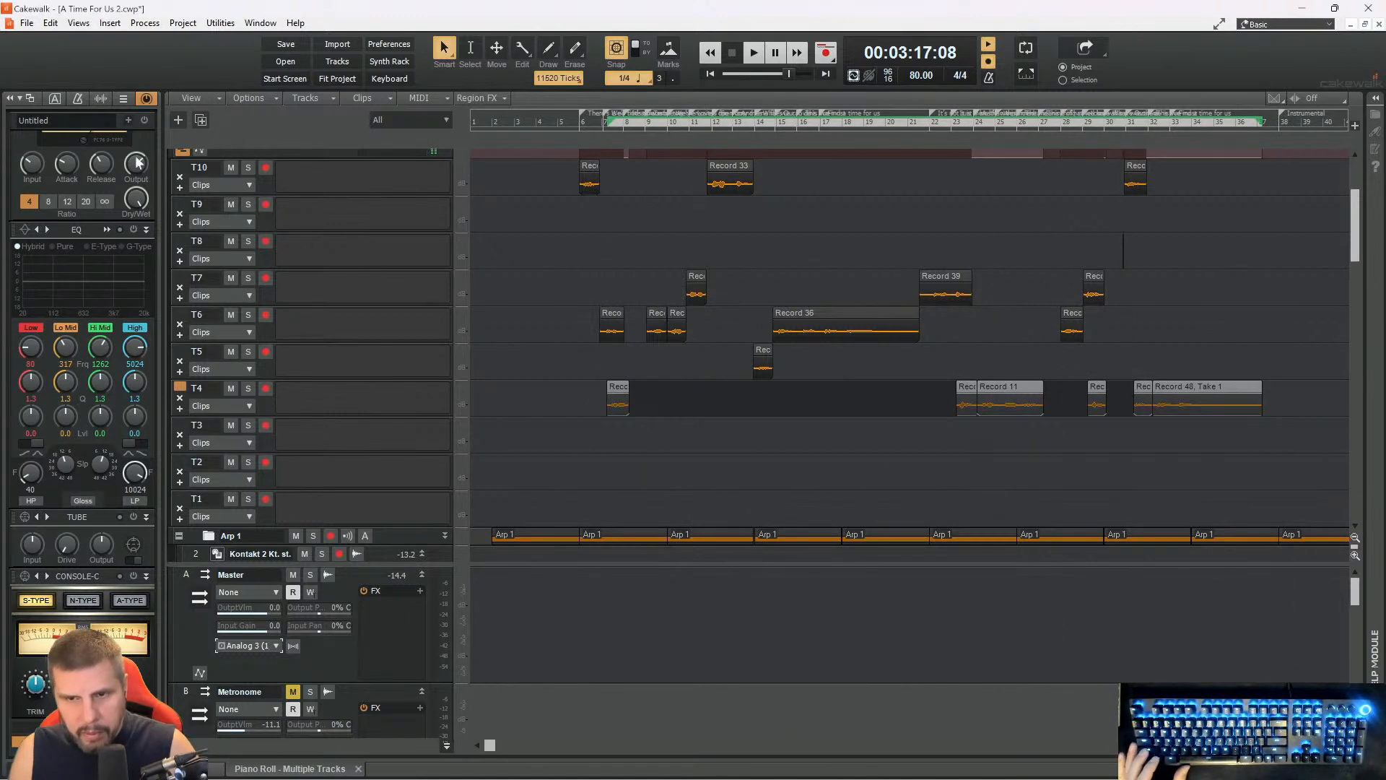
pyautogui.click(52, 24)
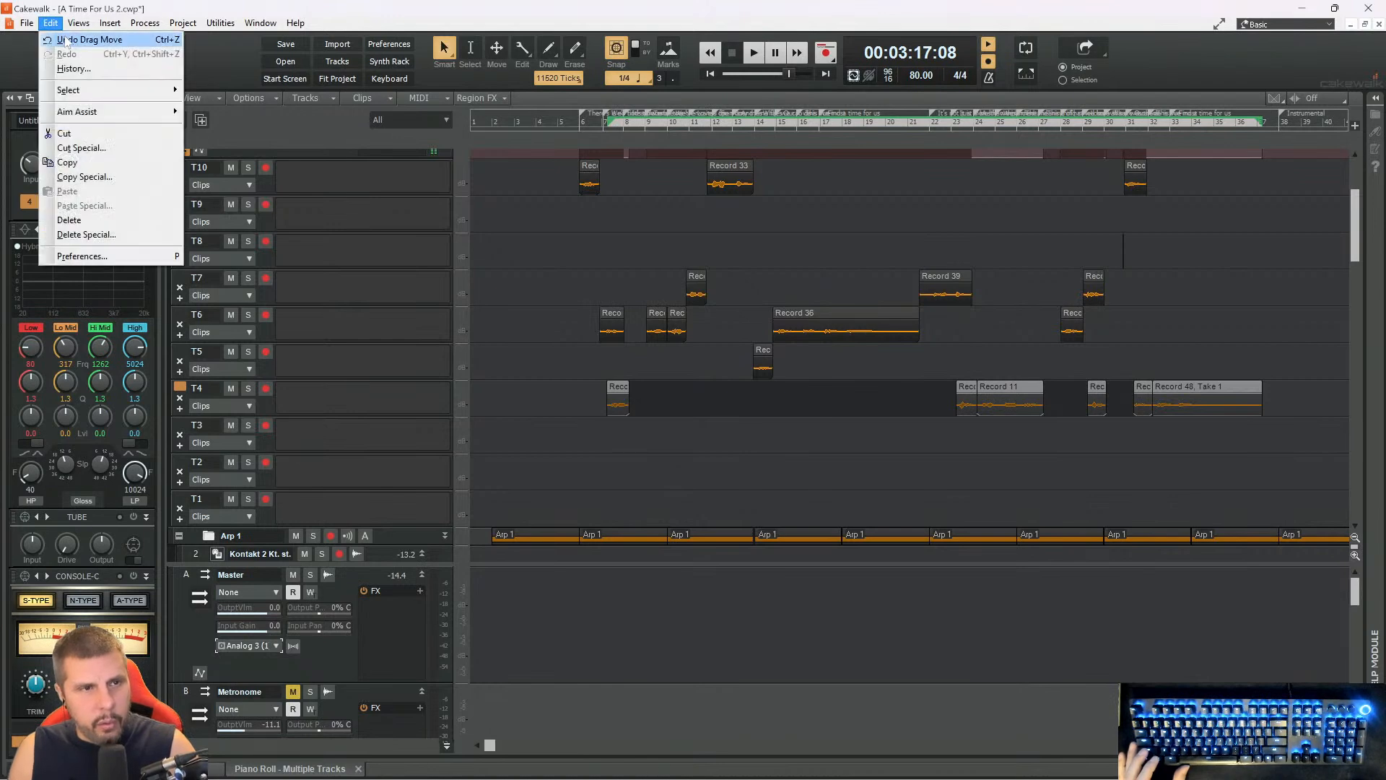
pyautogui.click(65, 39)
# - Remove the sliver clip in lane T8 near measure 31 and move the T4 and T5 clips up into T6
pyautogui.moveTo(1260, 277); pyautogui.dragTo(1117, 218)
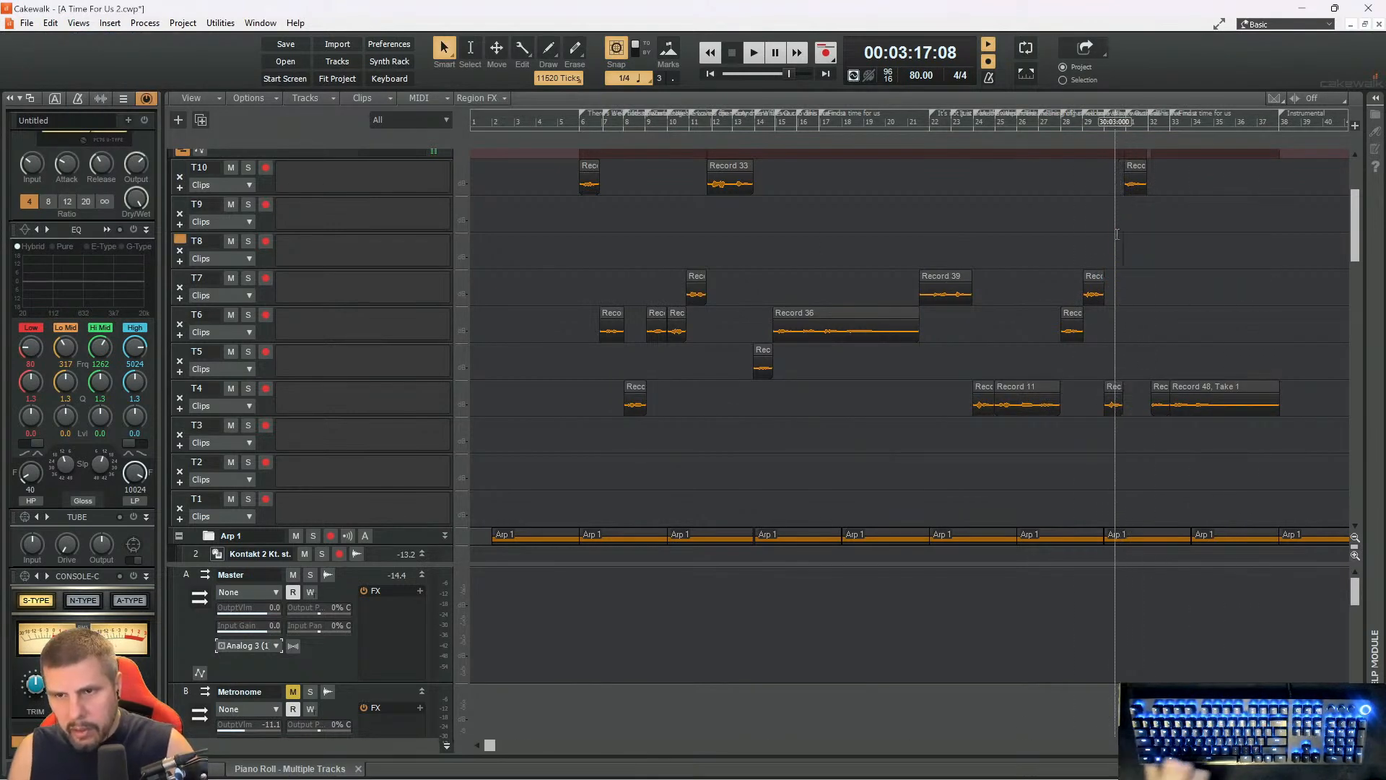
pyautogui.moveTo(1299, 390); pyautogui.dragTo(636, 318)
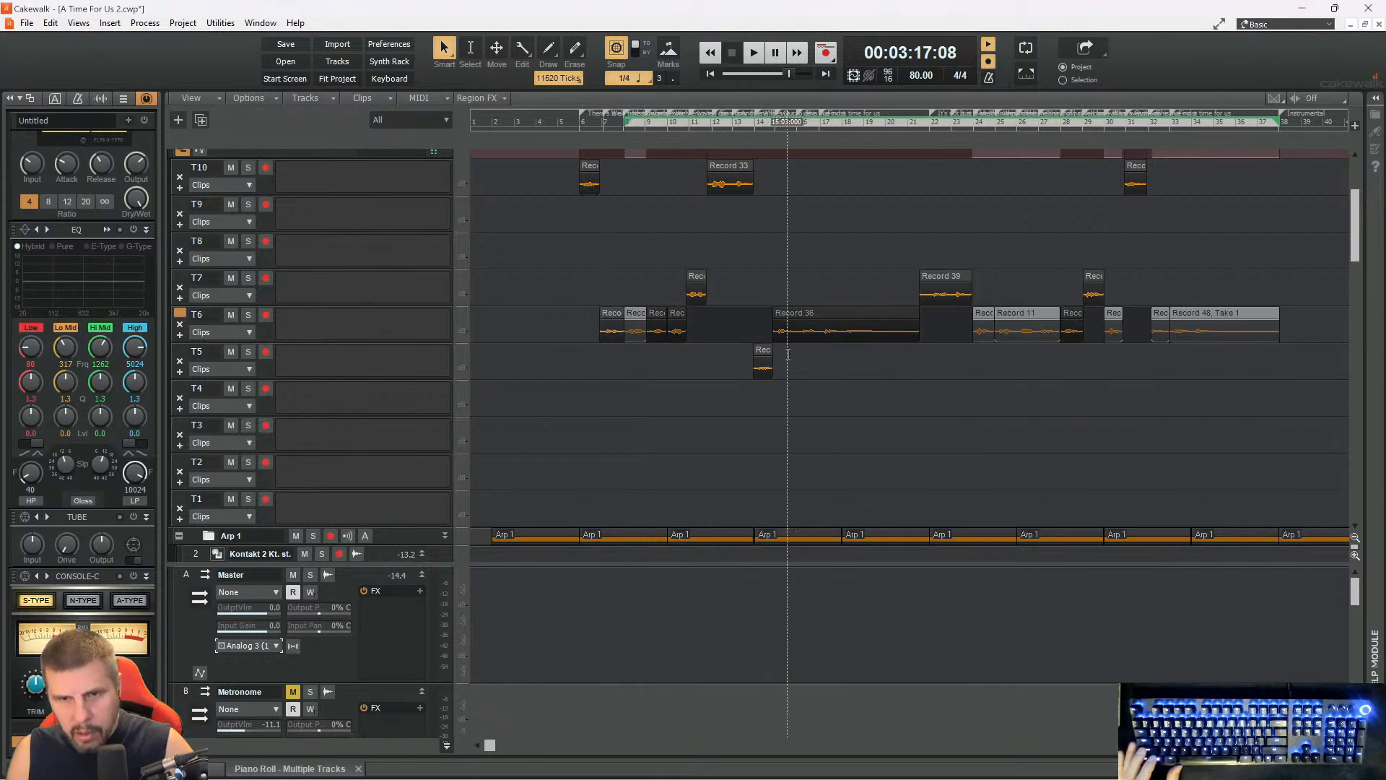
pyautogui.click(706, 366)
pyautogui.click(755, 353)
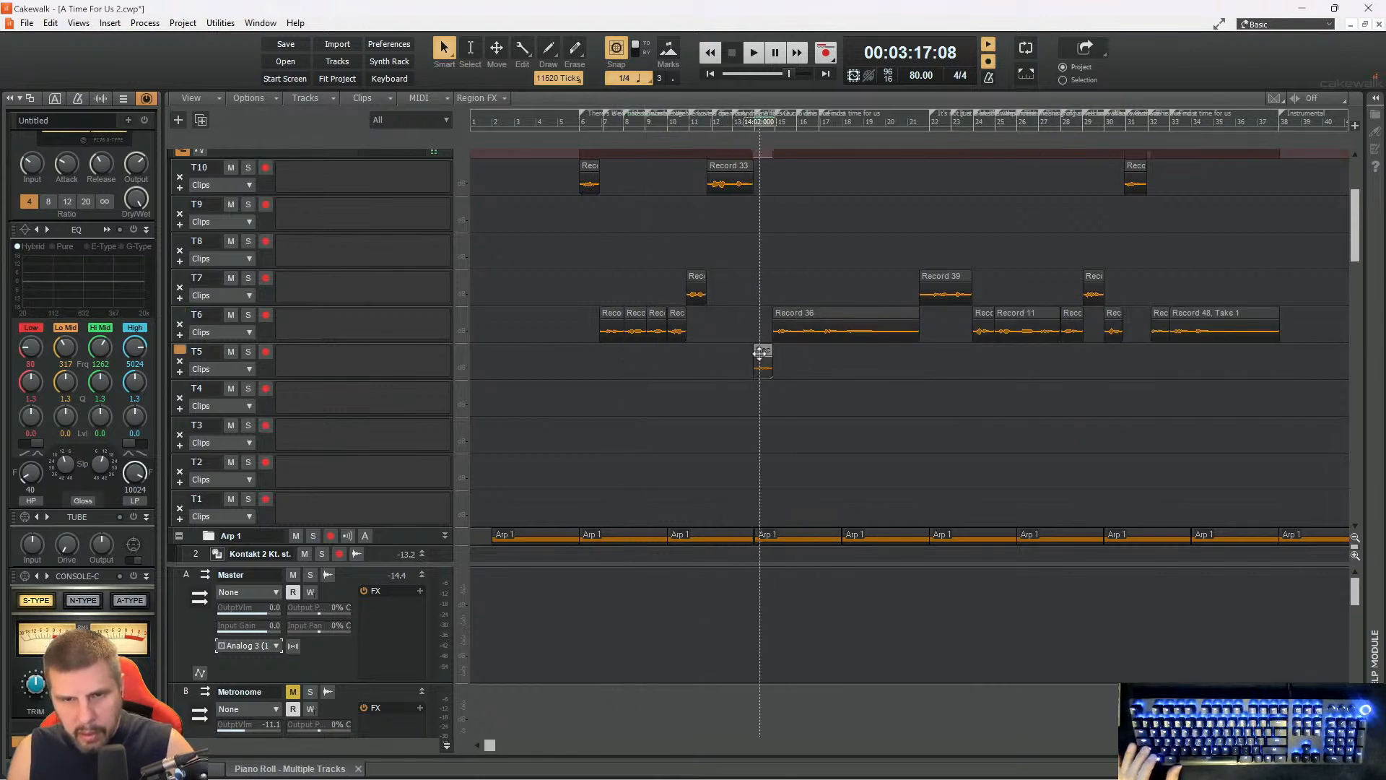
pyautogui.moveTo(761, 351); pyautogui.dragTo(763, 327)
# - Move the T6 clips up to T7, and the combined clips from there into T10, without shifting their timing
pyautogui.moveTo(1321, 322); pyautogui.dragTo(579, 345)
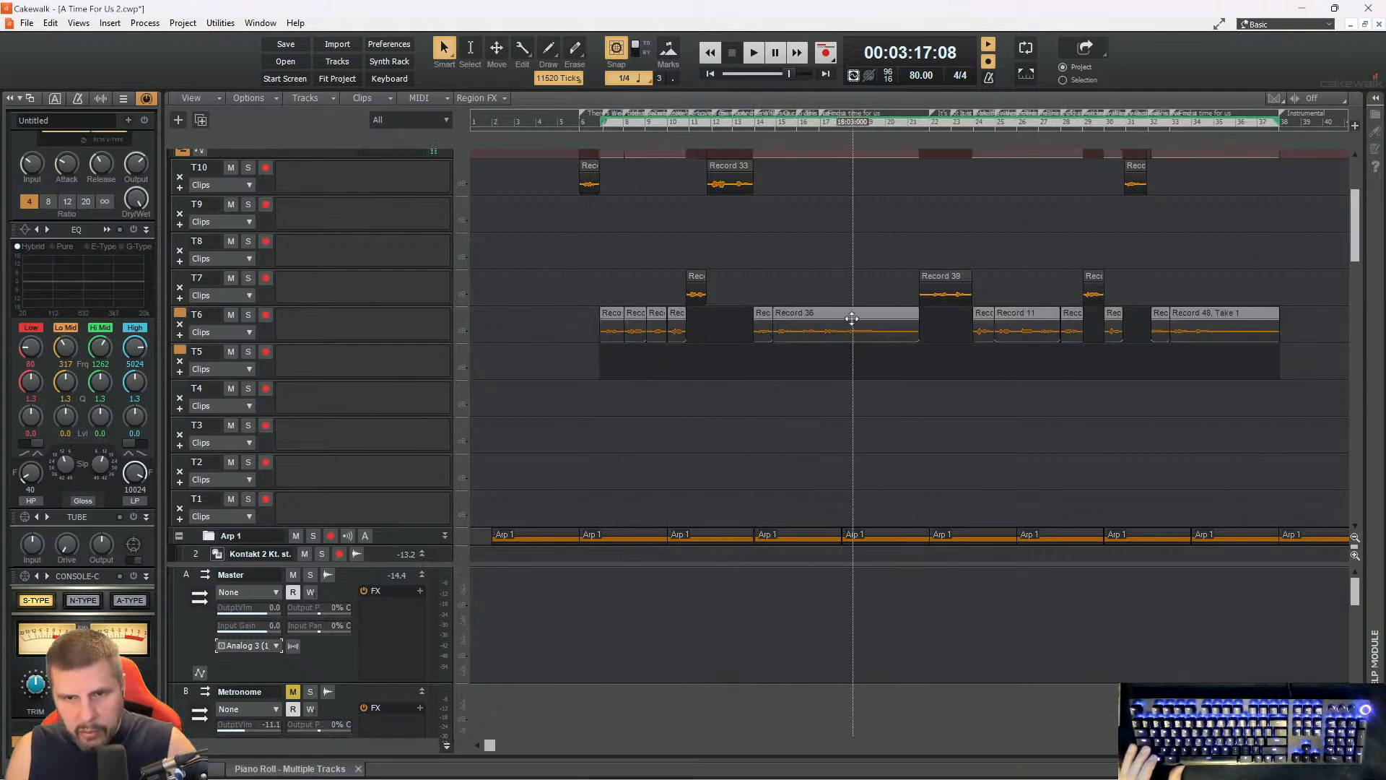
pyautogui.moveTo(849, 315); pyautogui.dragTo(849, 280)
pyautogui.moveTo(1308, 293); pyautogui.dragTo(597, 296)
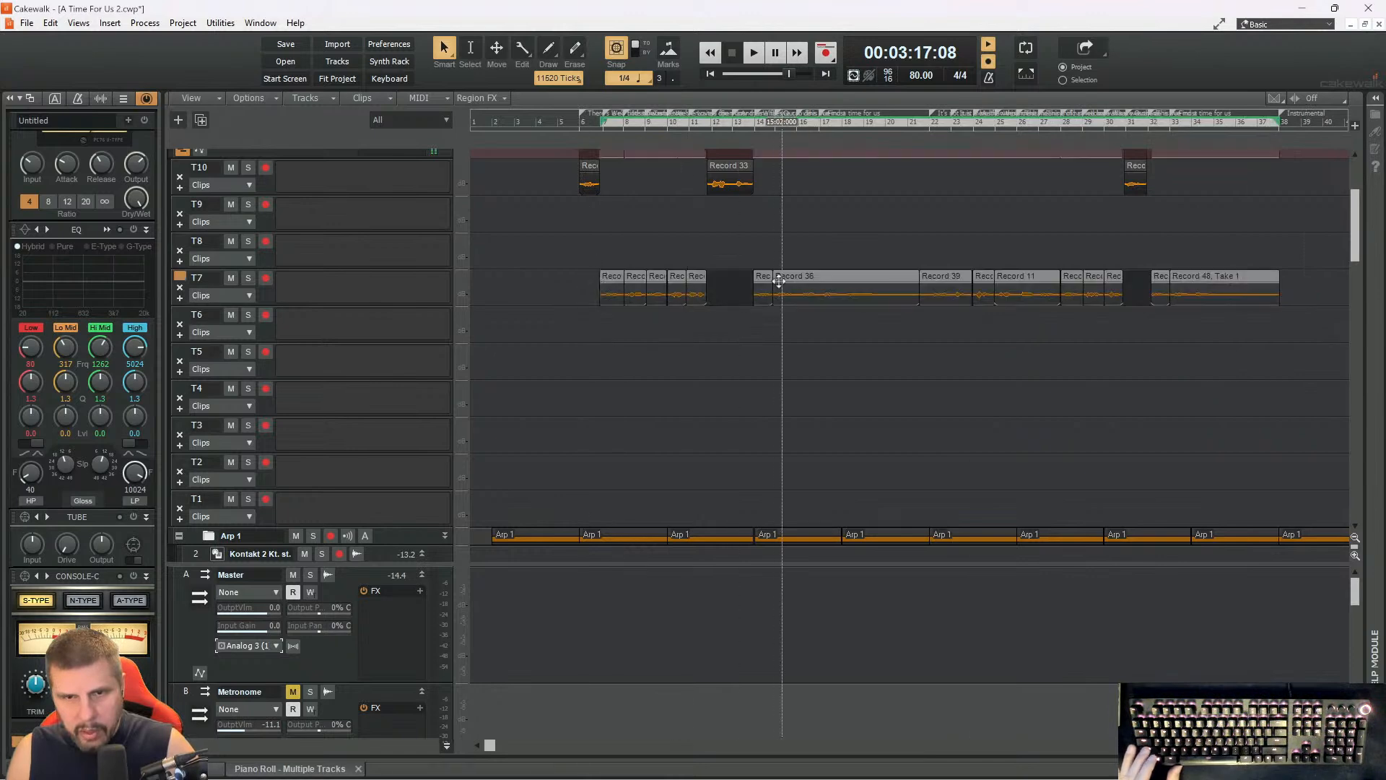
pyautogui.moveTo(807, 278); pyautogui.dragTo(802, 169)
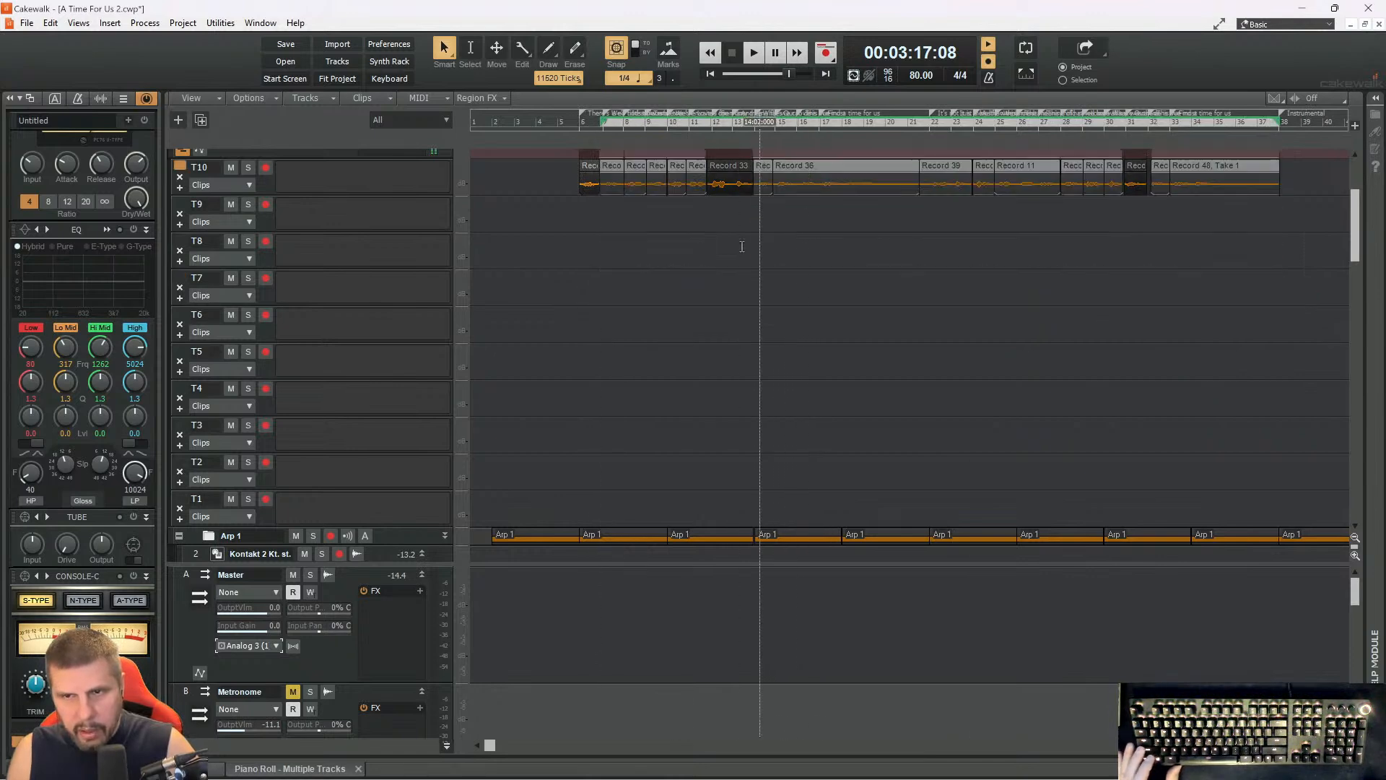
# - Remove the empty take lanes from the Lead Vocal track
pyautogui.click(684, 300)
pyautogui.scroll(3, 684, 300)
pyautogui.rightClick(792, 259)
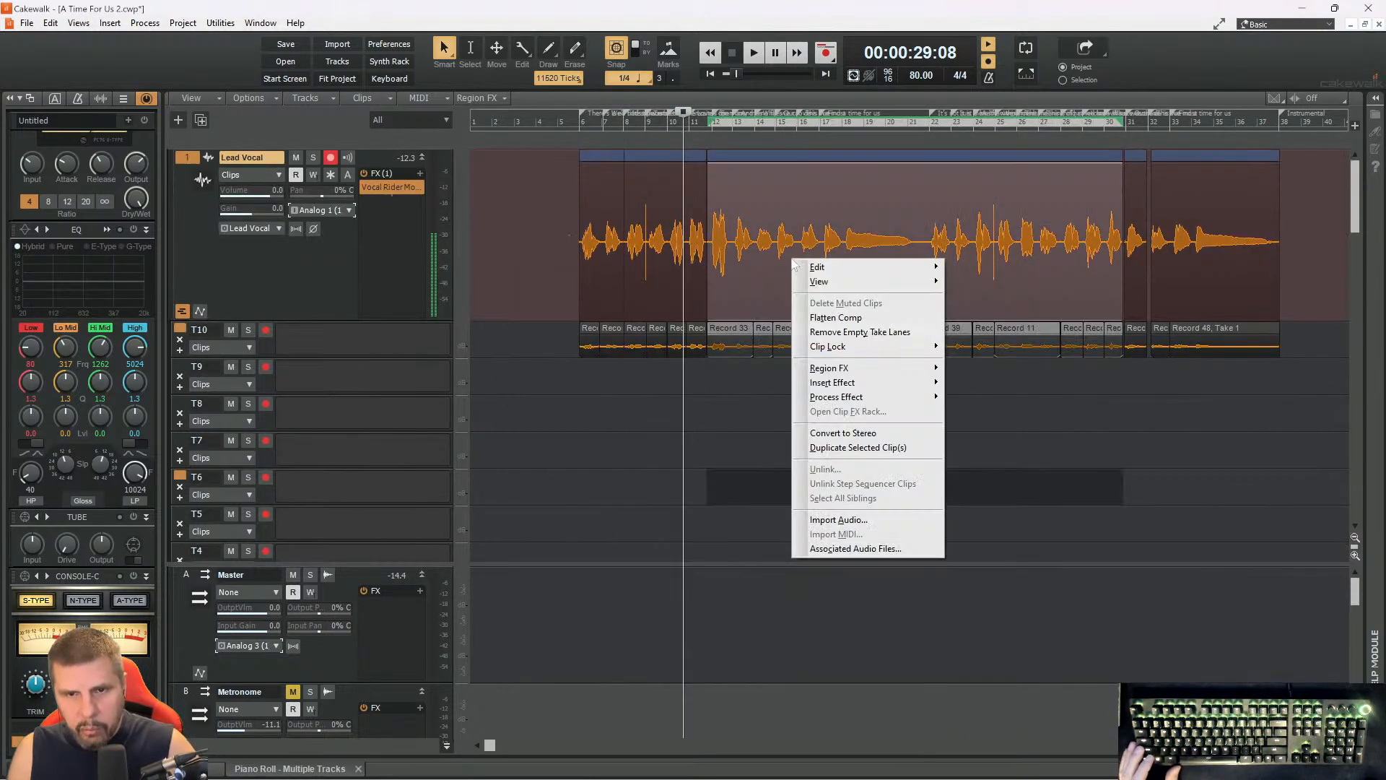
pyautogui.click(827, 332)
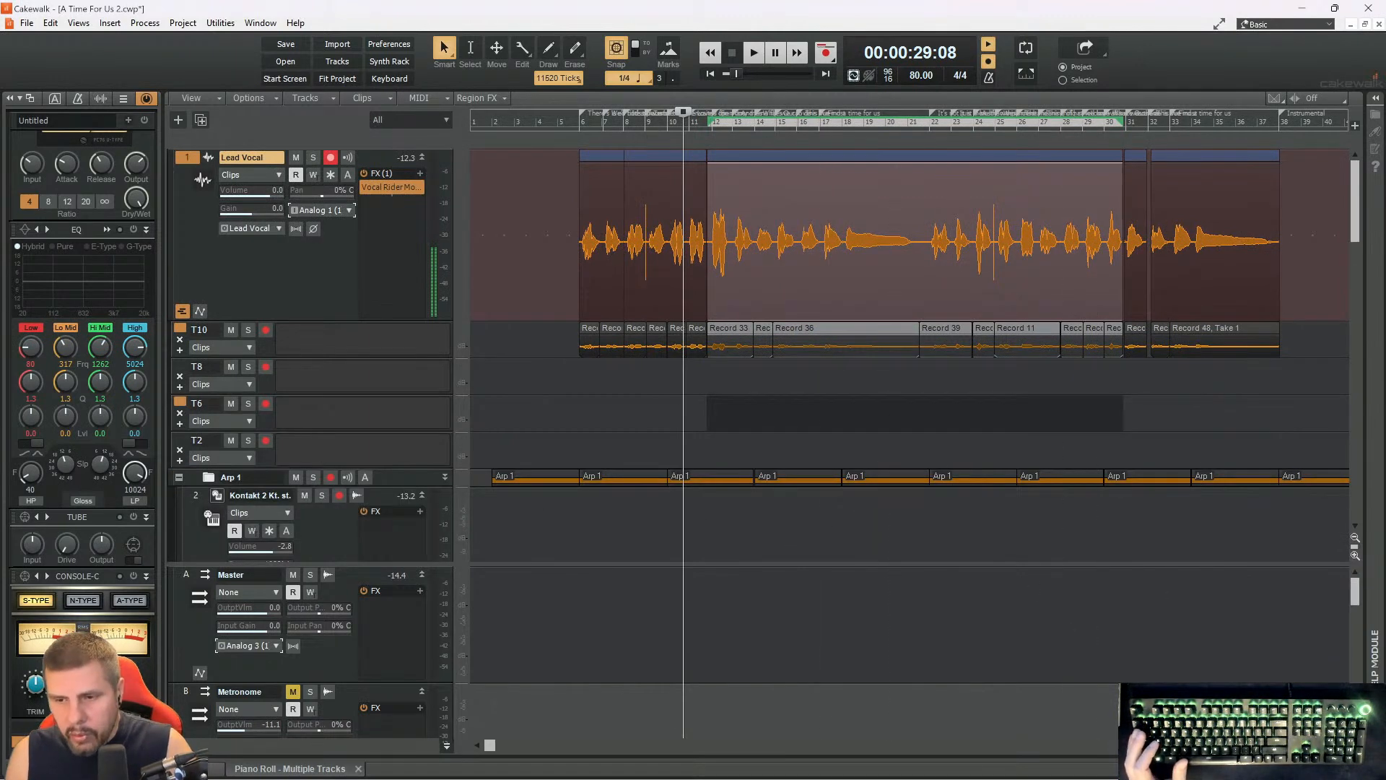
# - Delete the leftover clip slivers in the lanes below T10 and remove the remaining empty take lanes
pyautogui.scroll(-7, 1201, 631)
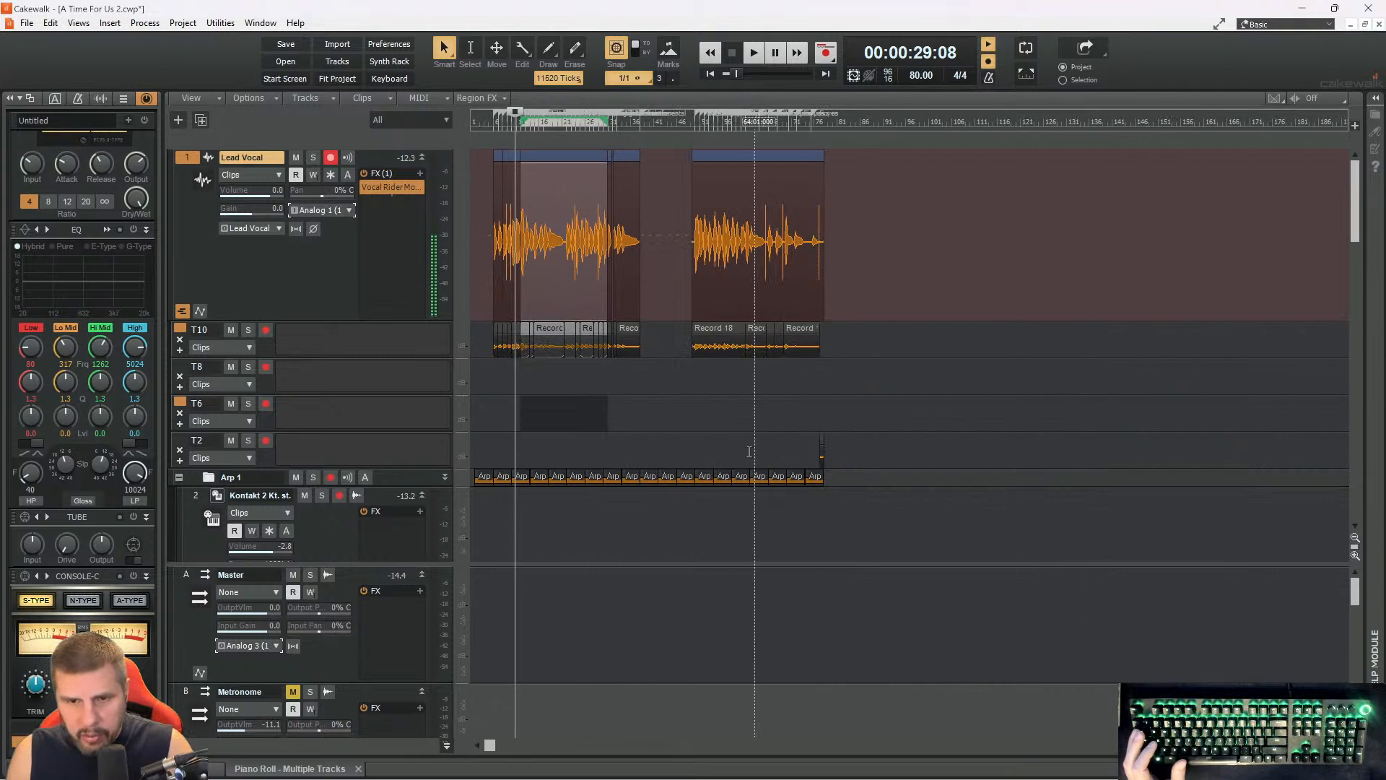
pyautogui.moveTo(870, 451); pyautogui.dragTo(436, 379)
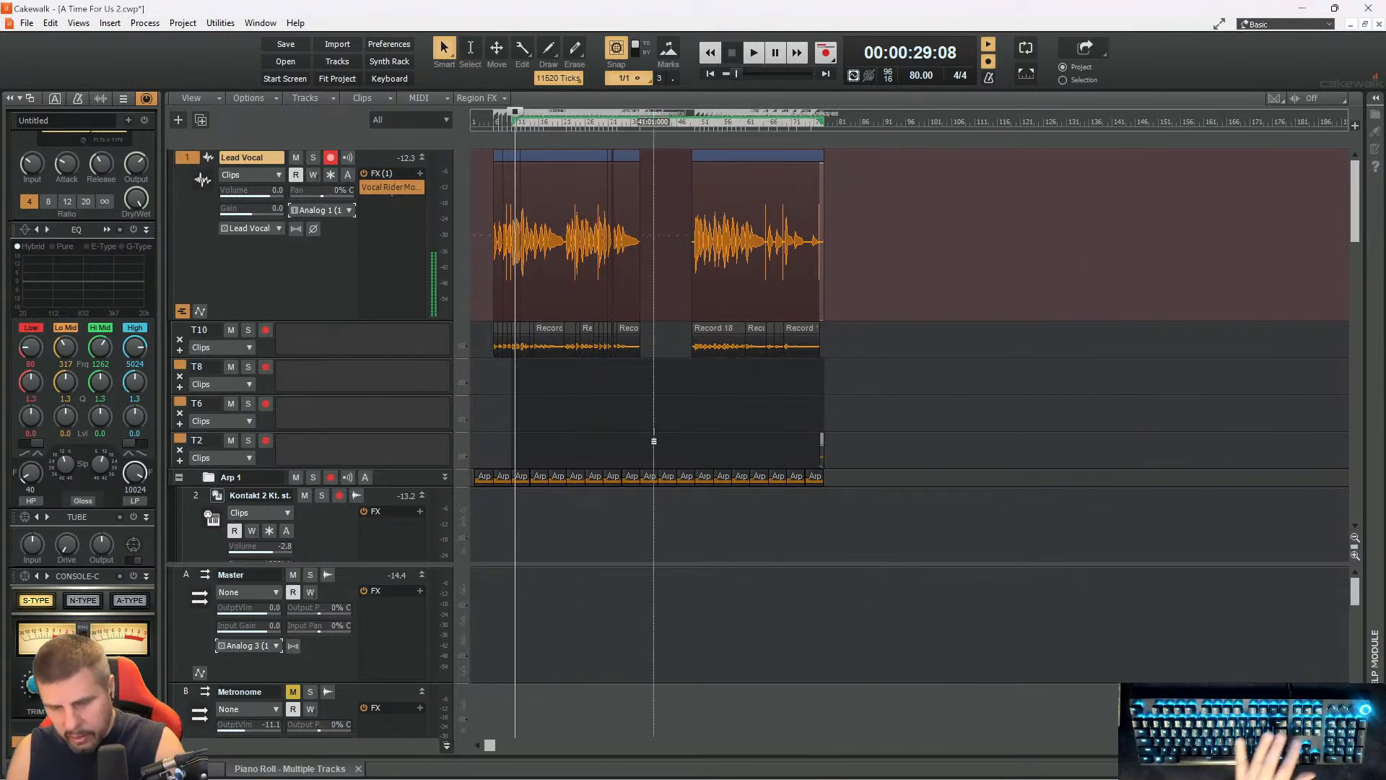
pyautogui.rightClick(757, 289)
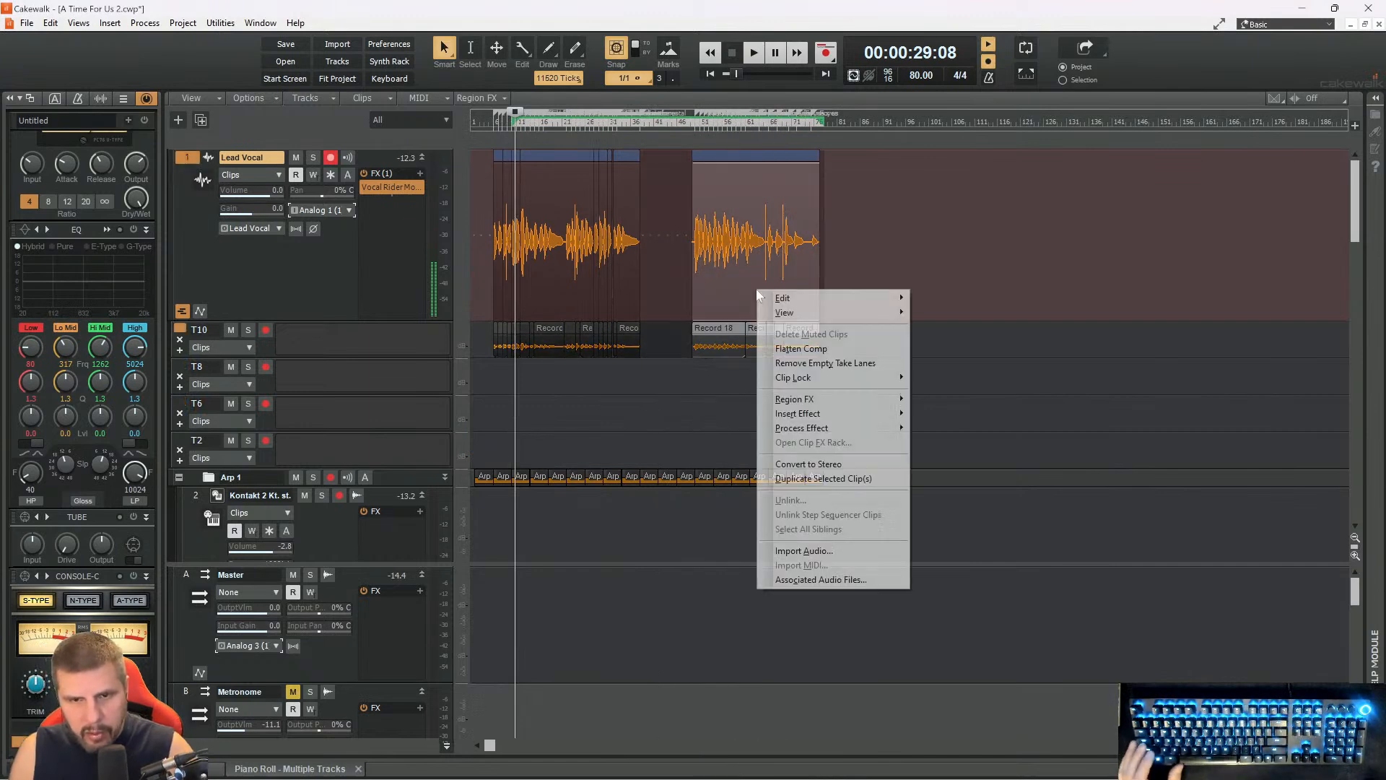
pyautogui.click(789, 363)
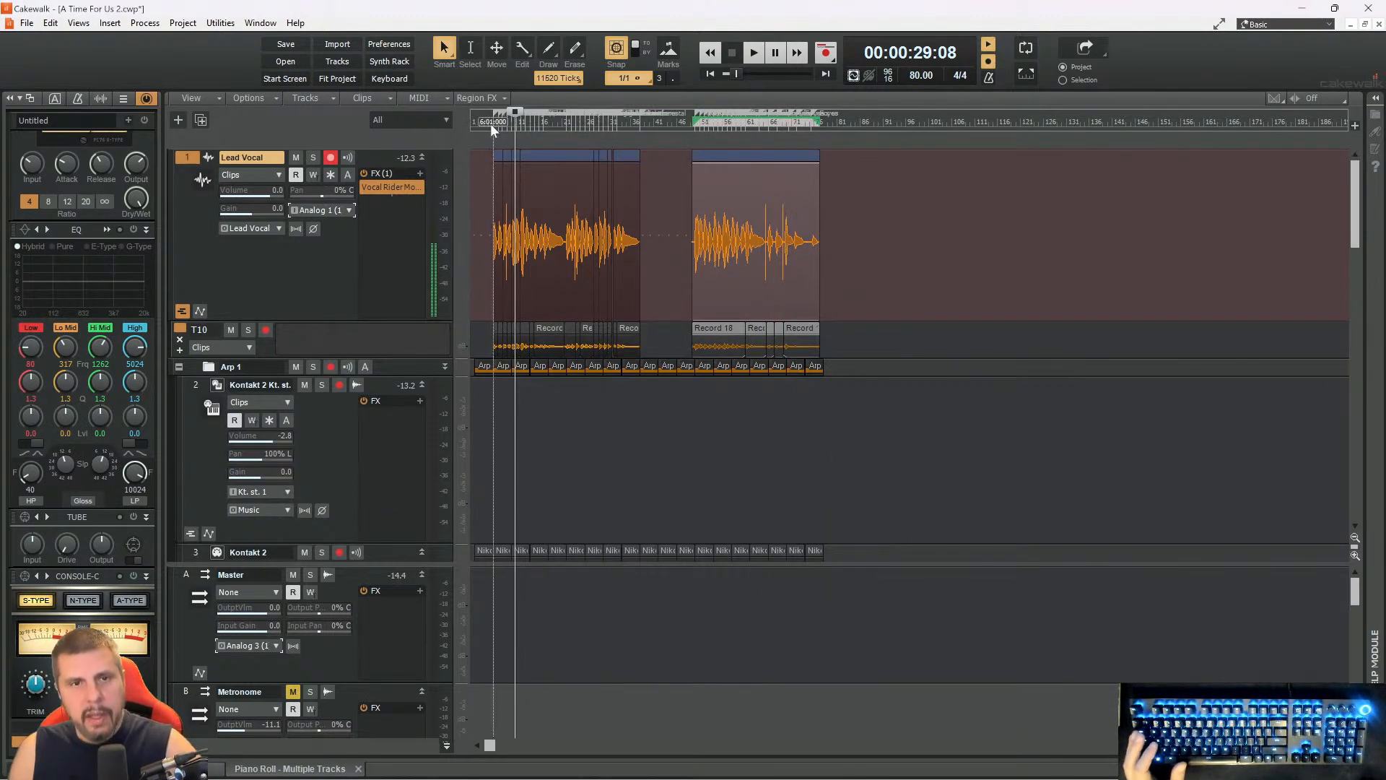
# - Cue playback at measure 6 and enlarge lane T10 vertically for a close view of the opening vocal clips
pyautogui.click(491, 123)
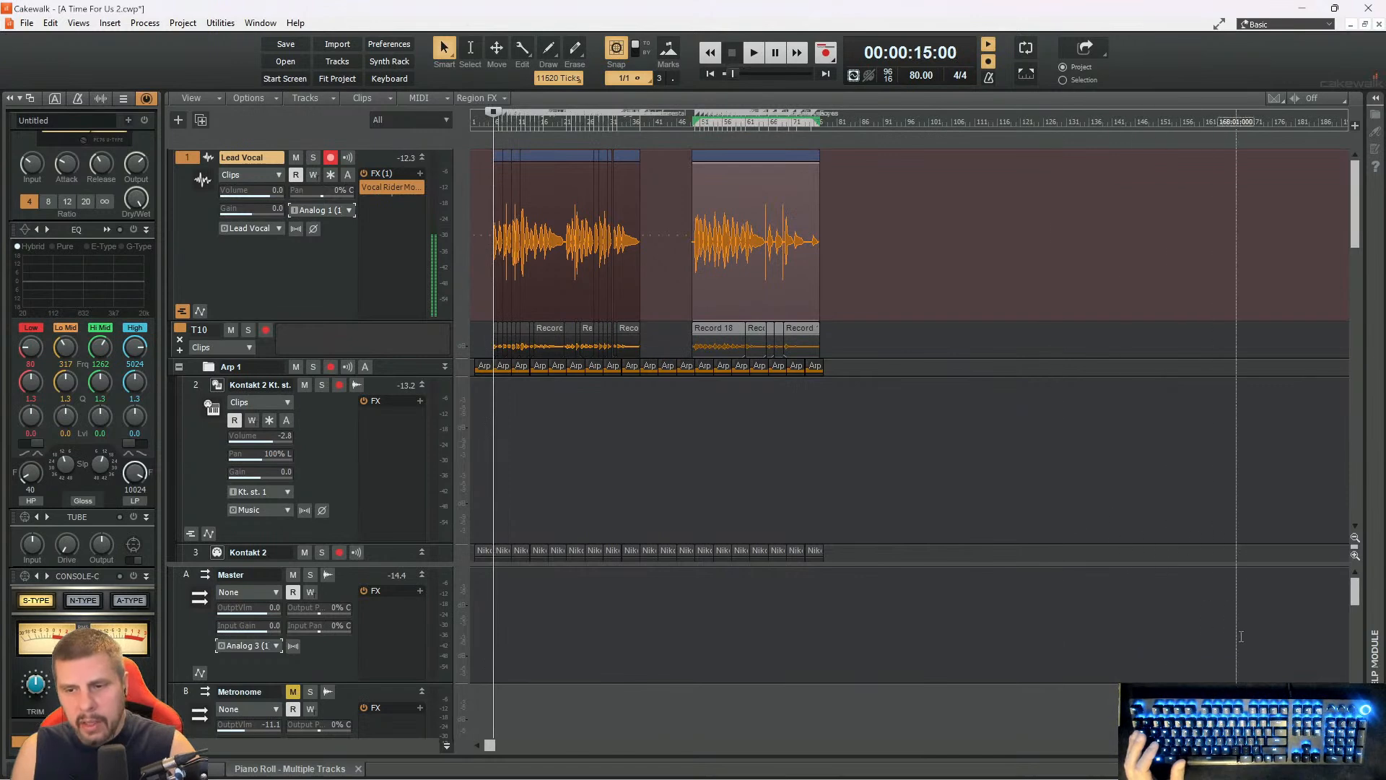
pyautogui.scroll(12, 910, 238)
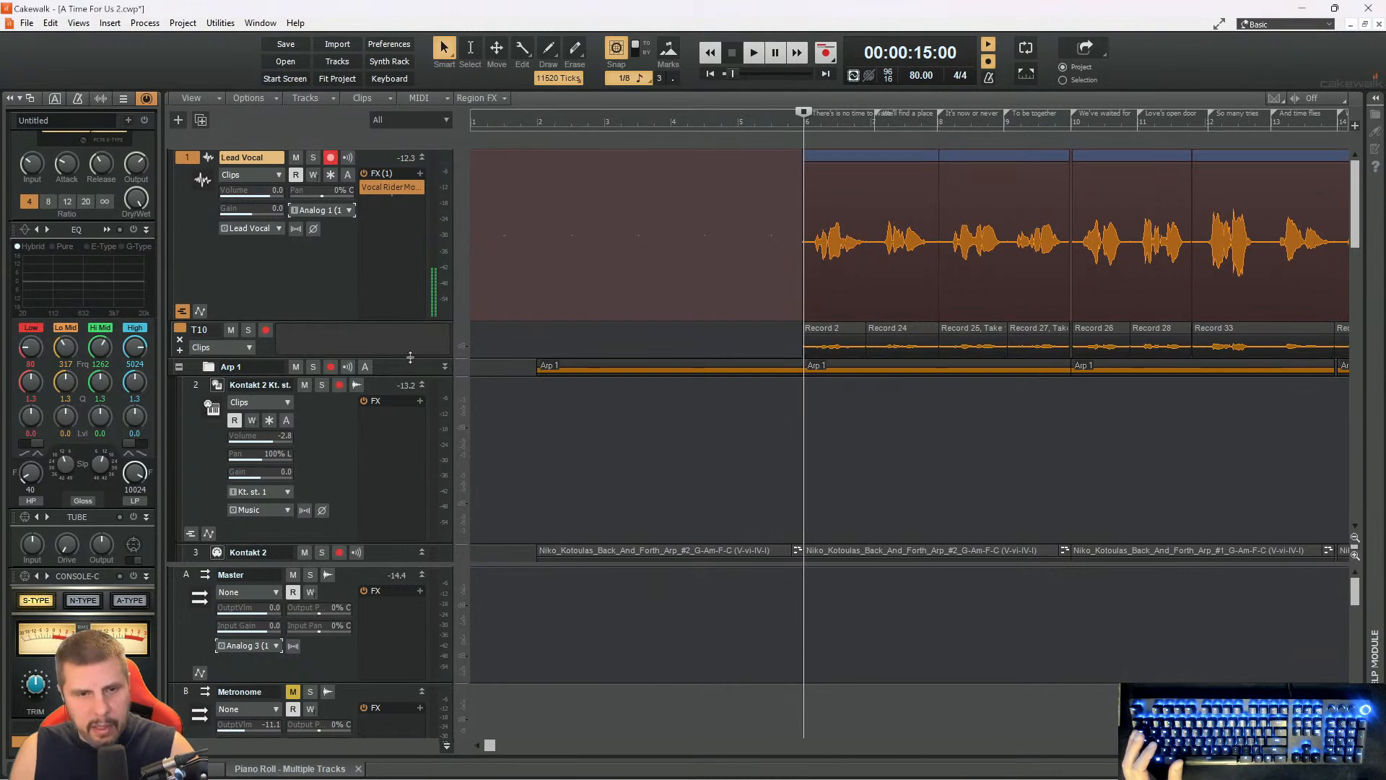
pyautogui.moveTo(311, 358); pyautogui.dragTo(310, 483)
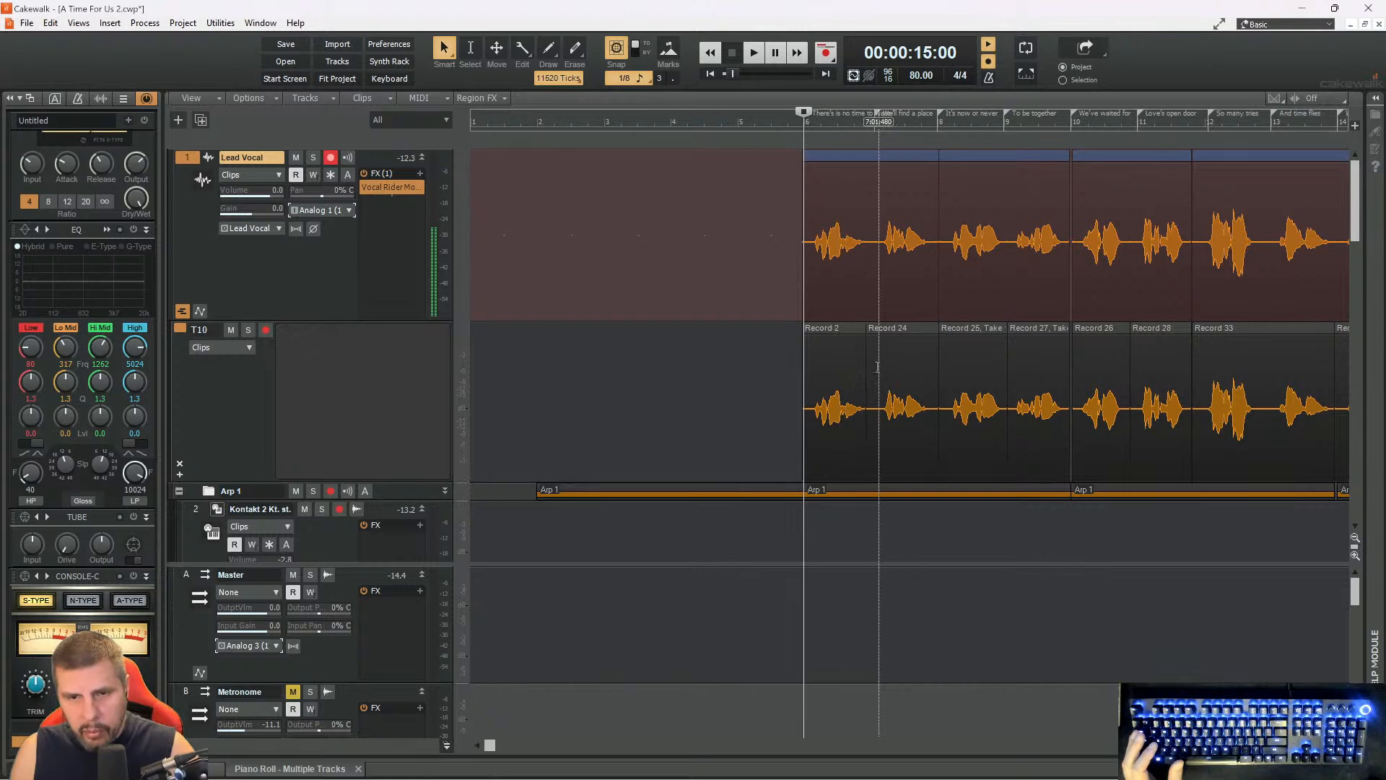
# - Turn off snapping and shift the T10 clip boundaries from Record 24 through Record 28 into the silences between phrases
pyautogui.moveTo(864, 374); pyautogui.dragTo(869, 376)
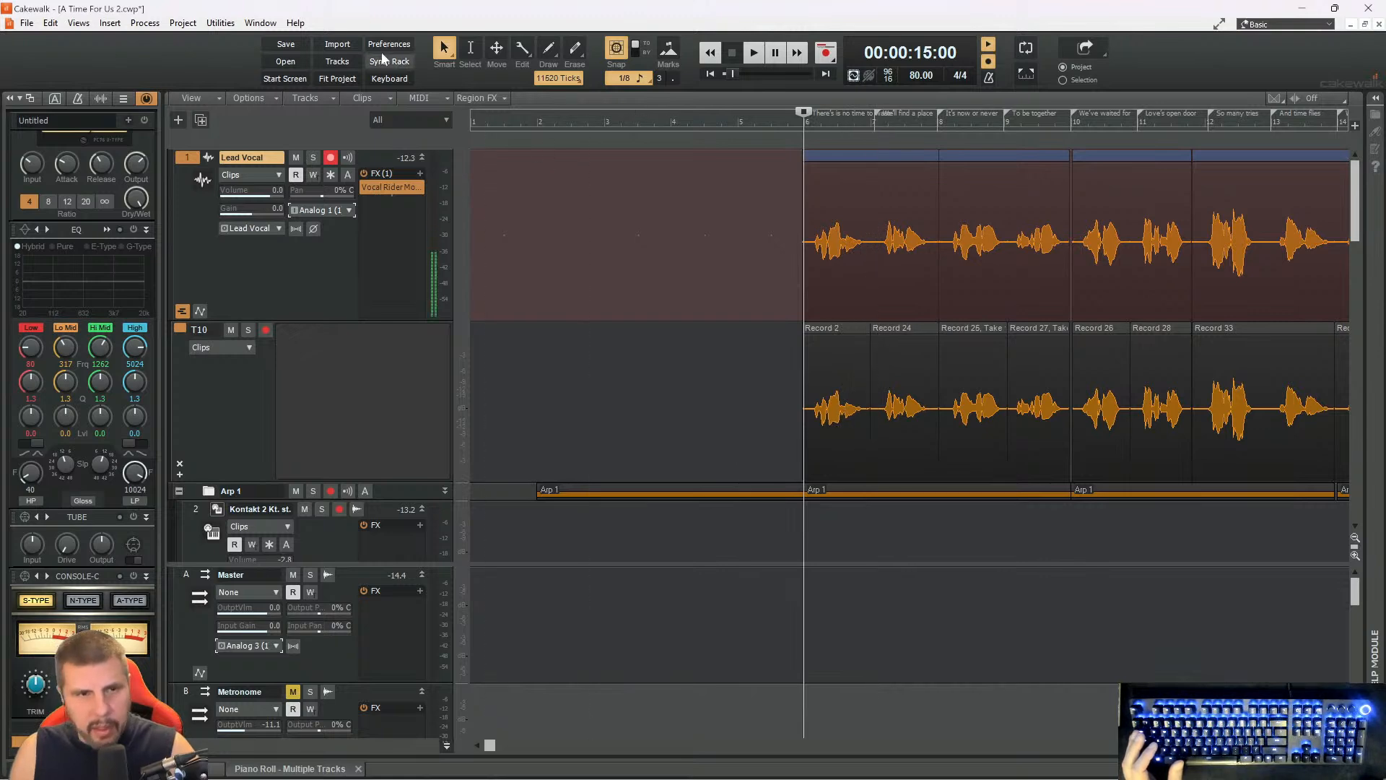
pyautogui.click(634, 49)
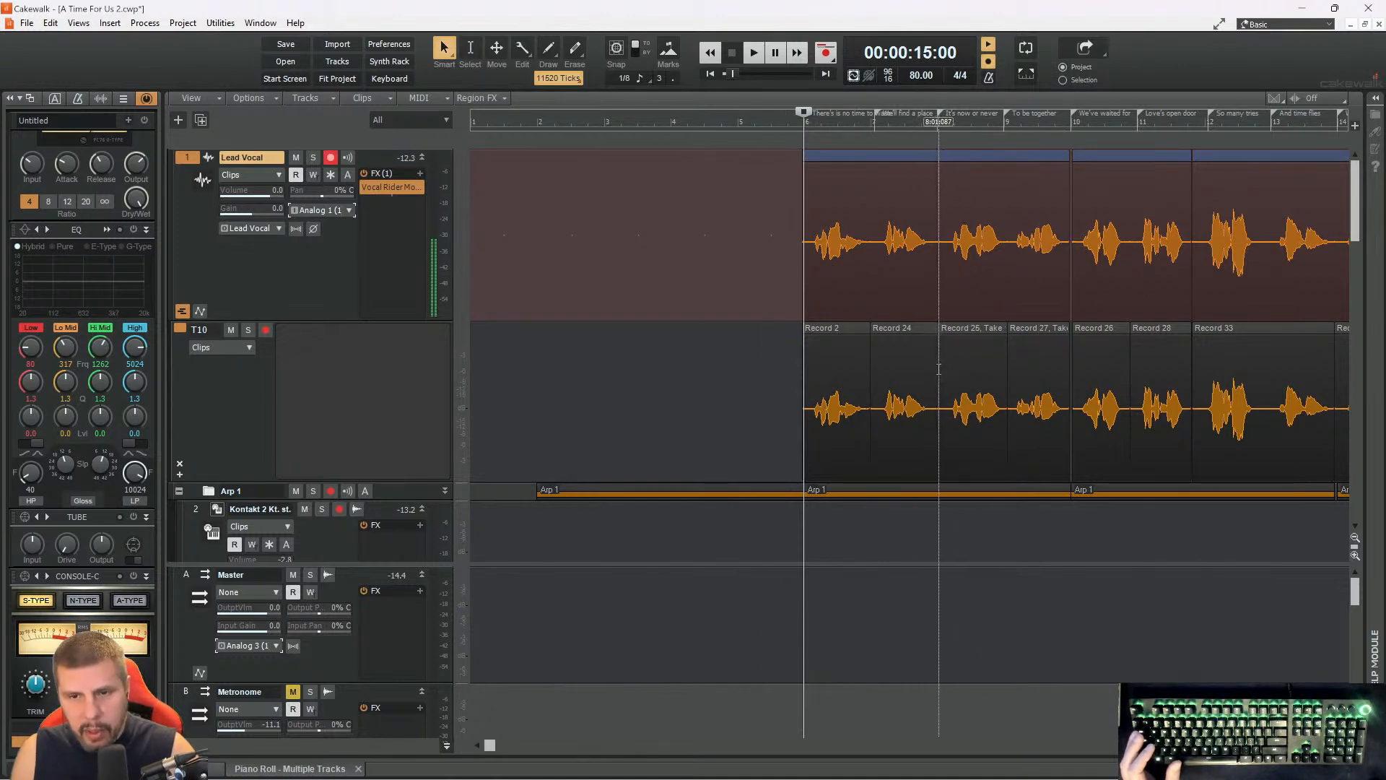
pyautogui.moveTo(940, 370); pyautogui.dragTo(1127, 384)
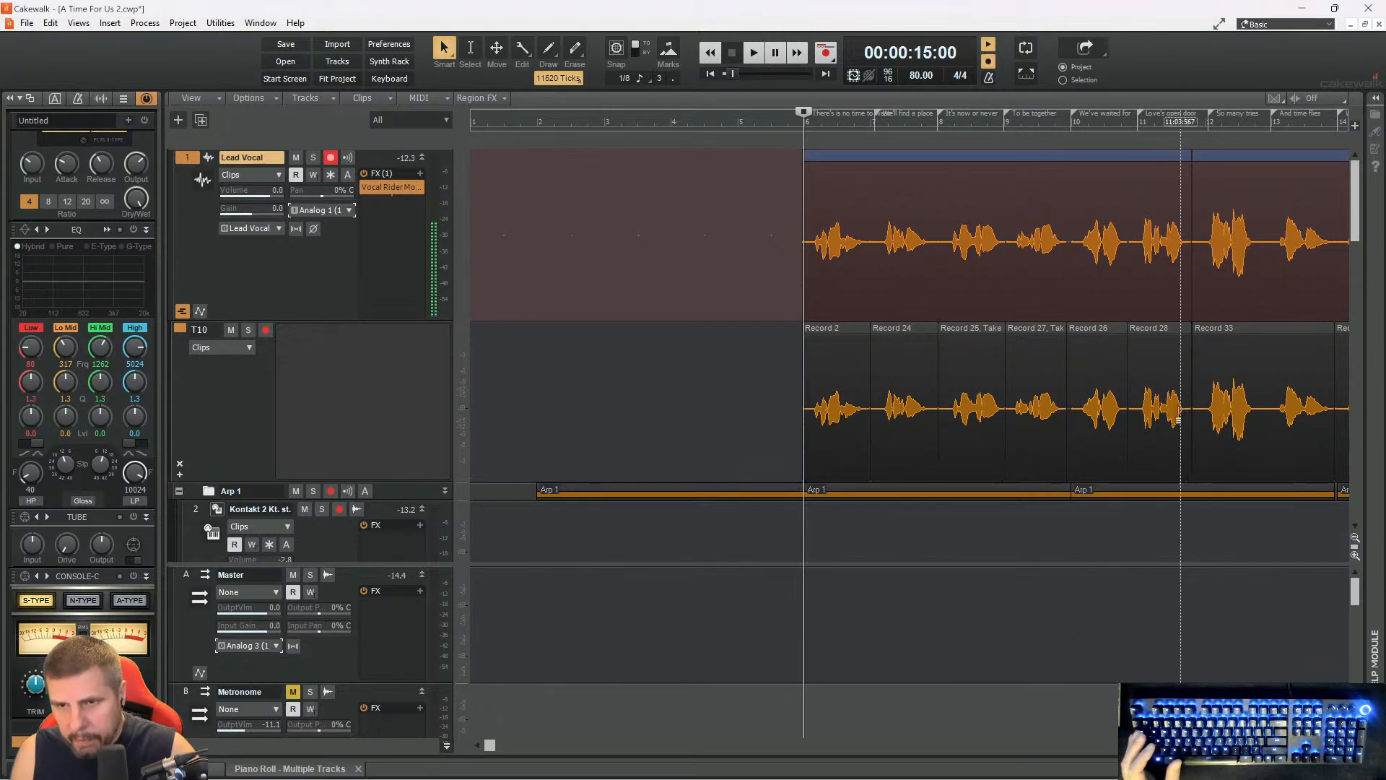
# - Close the gap before the Record 33 clip in T10 by pulling its start back to the end of Record 28
pyautogui.click(1173, 126)
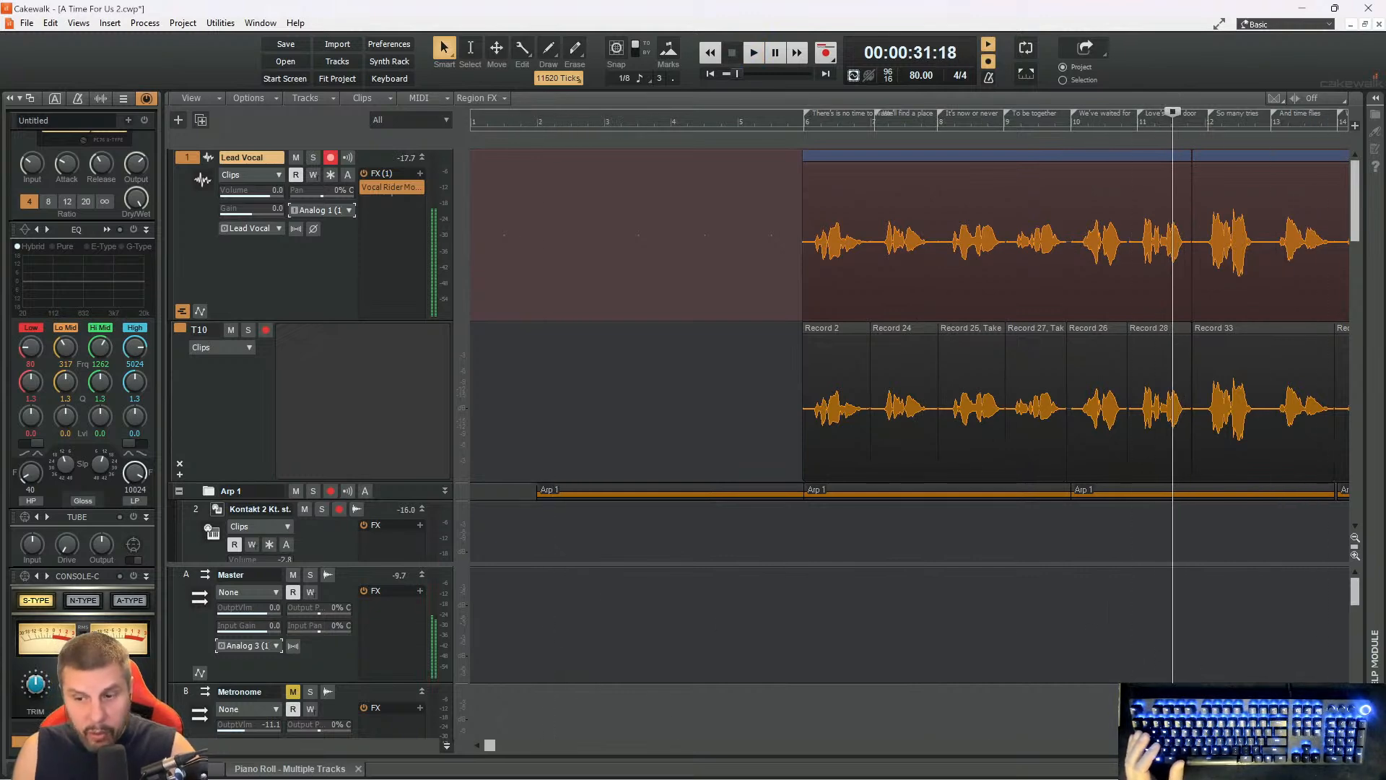
pyautogui.scroll(5, 1263, 578)
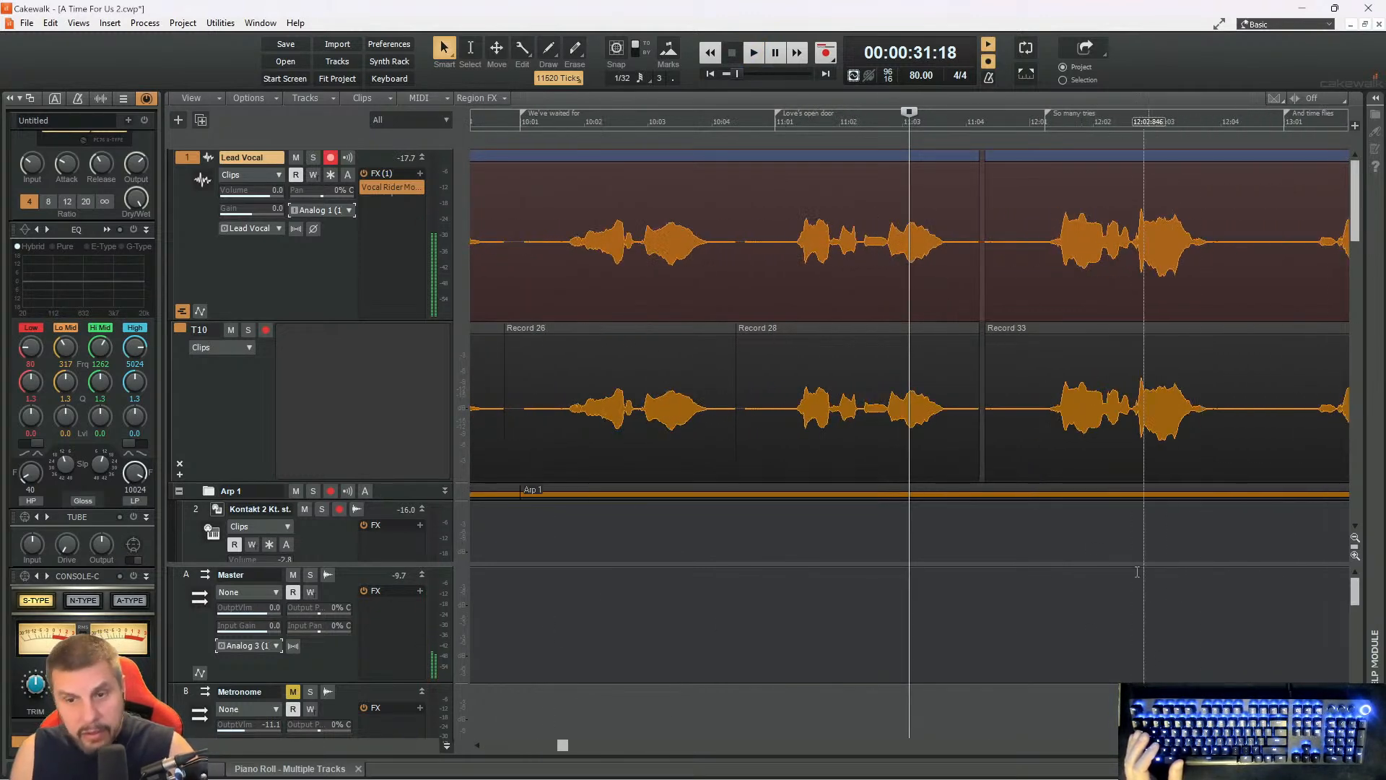
pyautogui.moveTo(981, 384); pyautogui.dragTo(979, 384)
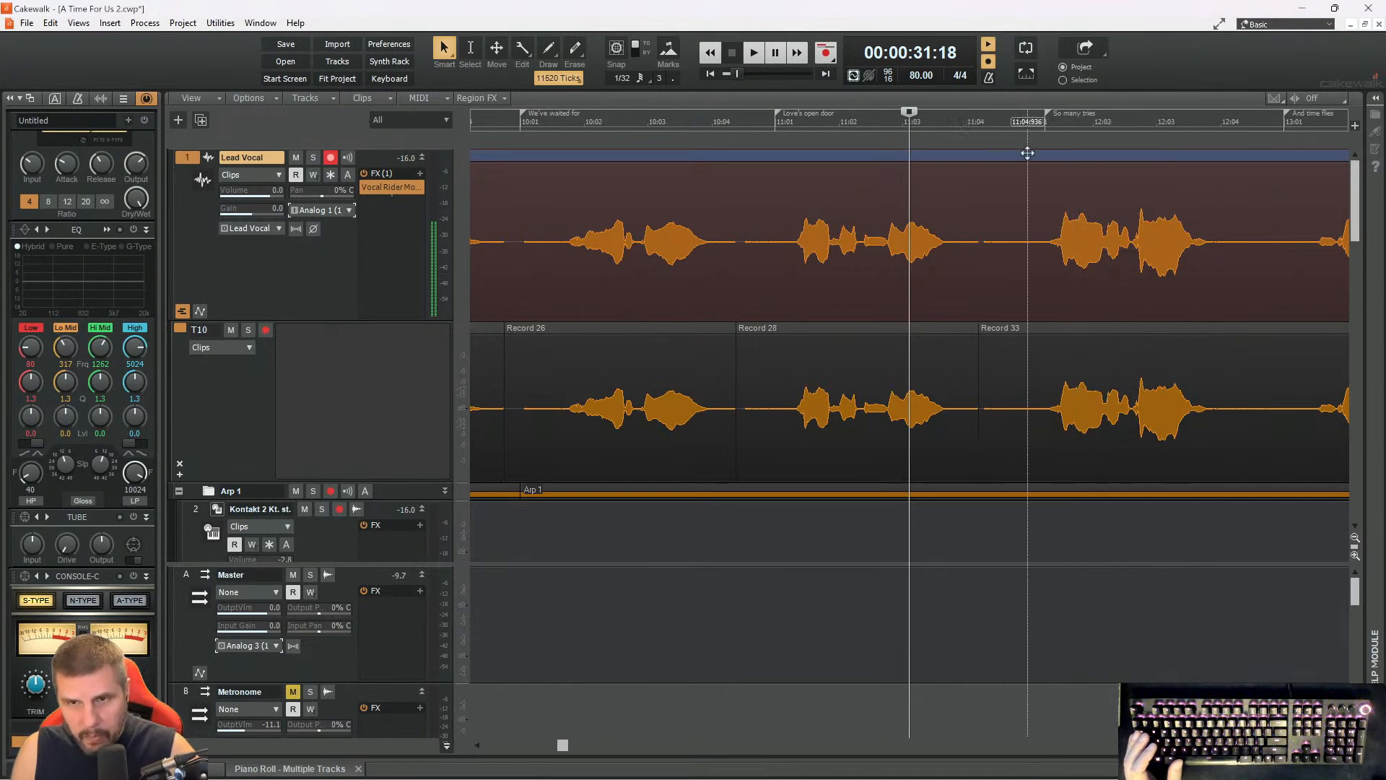
# - Play the vocal from the start of the Record 33 clip to check the phrases that follow
pyautogui.click(987, 108)
pyautogui.press('space')
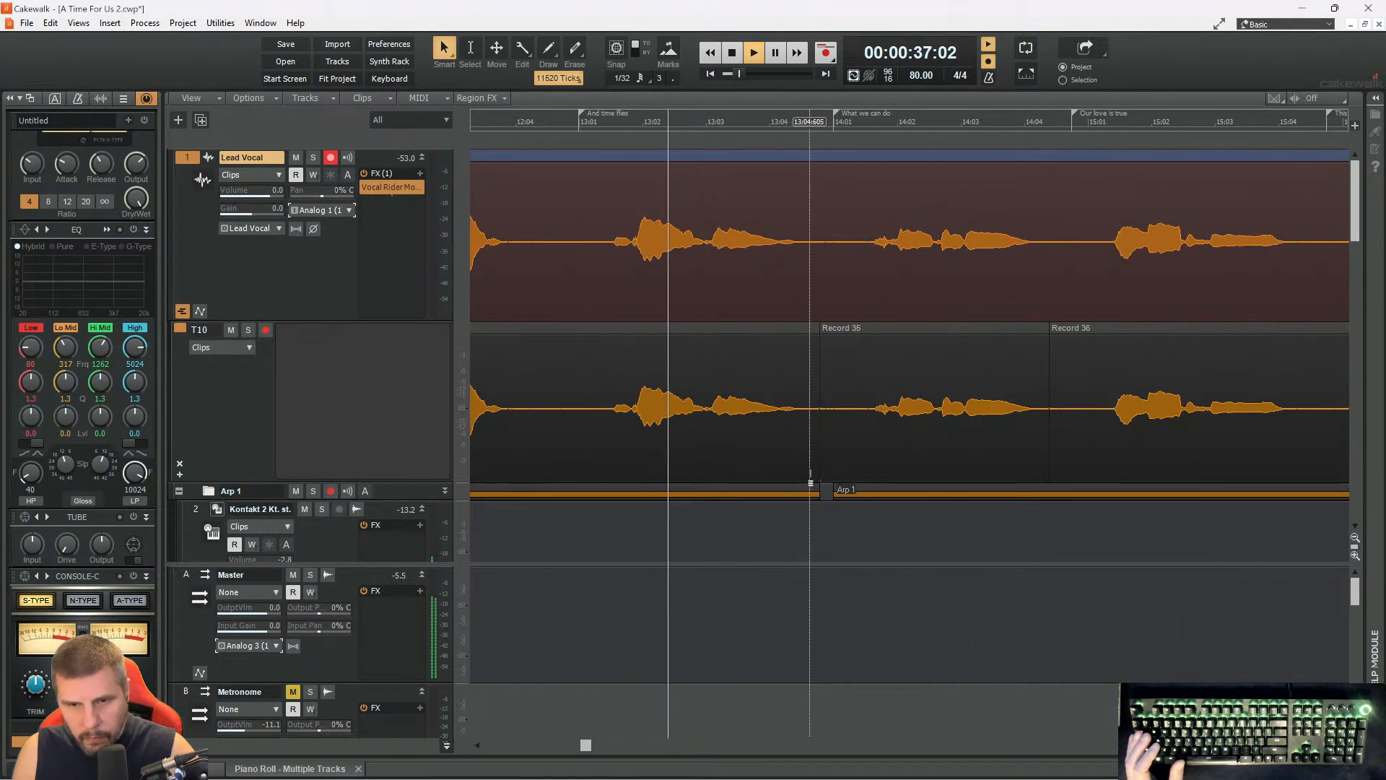
pyautogui.press('space')
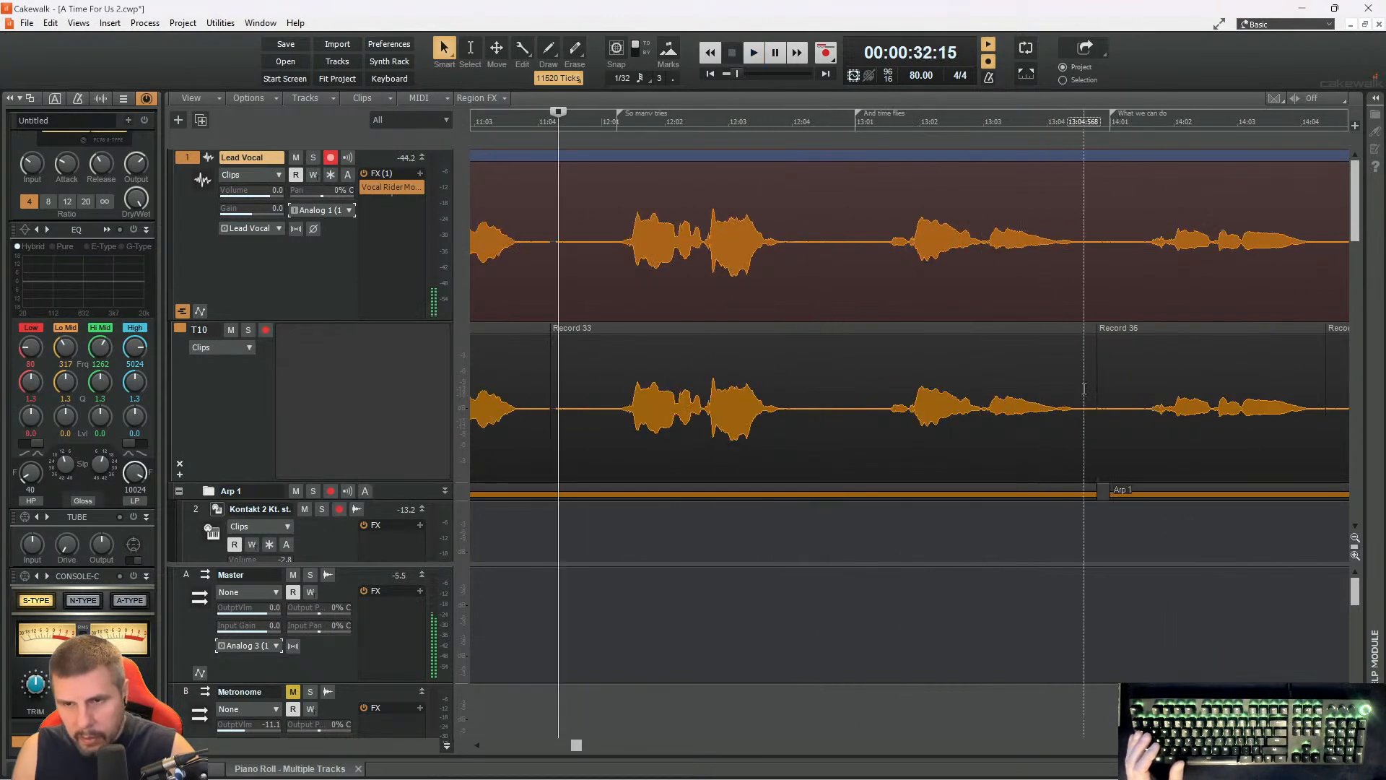
# - Adjust the T10 clip boundaries just before measures 14 and 15 and at the start of Record 39 in measure 21
pyautogui.moveTo(1097, 386); pyautogui.dragTo(1093, 387)
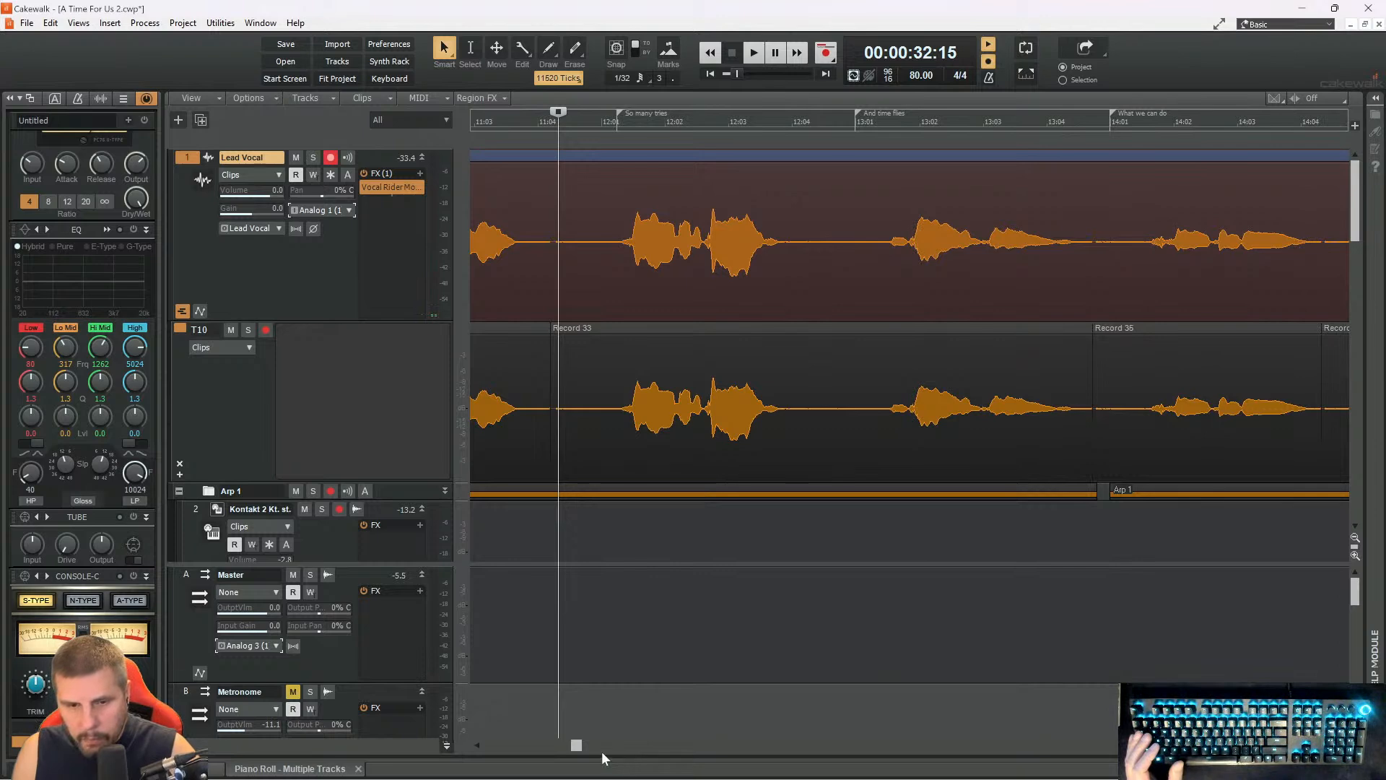
pyautogui.moveTo(576, 745); pyautogui.dragTo(589, 749)
pyautogui.moveTo(973, 382); pyautogui.dragTo(975, 383)
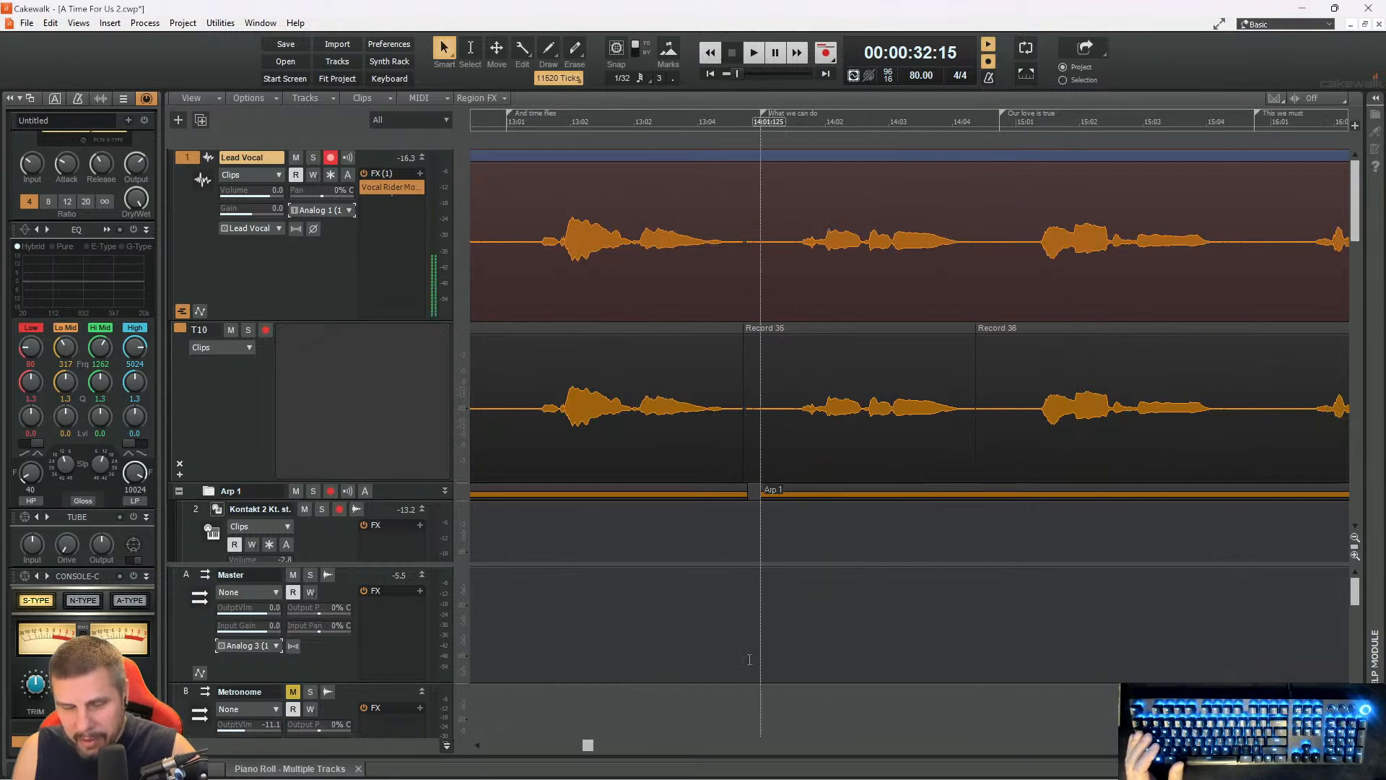
pyautogui.moveTo(588, 746); pyautogui.dragTo(651, 746)
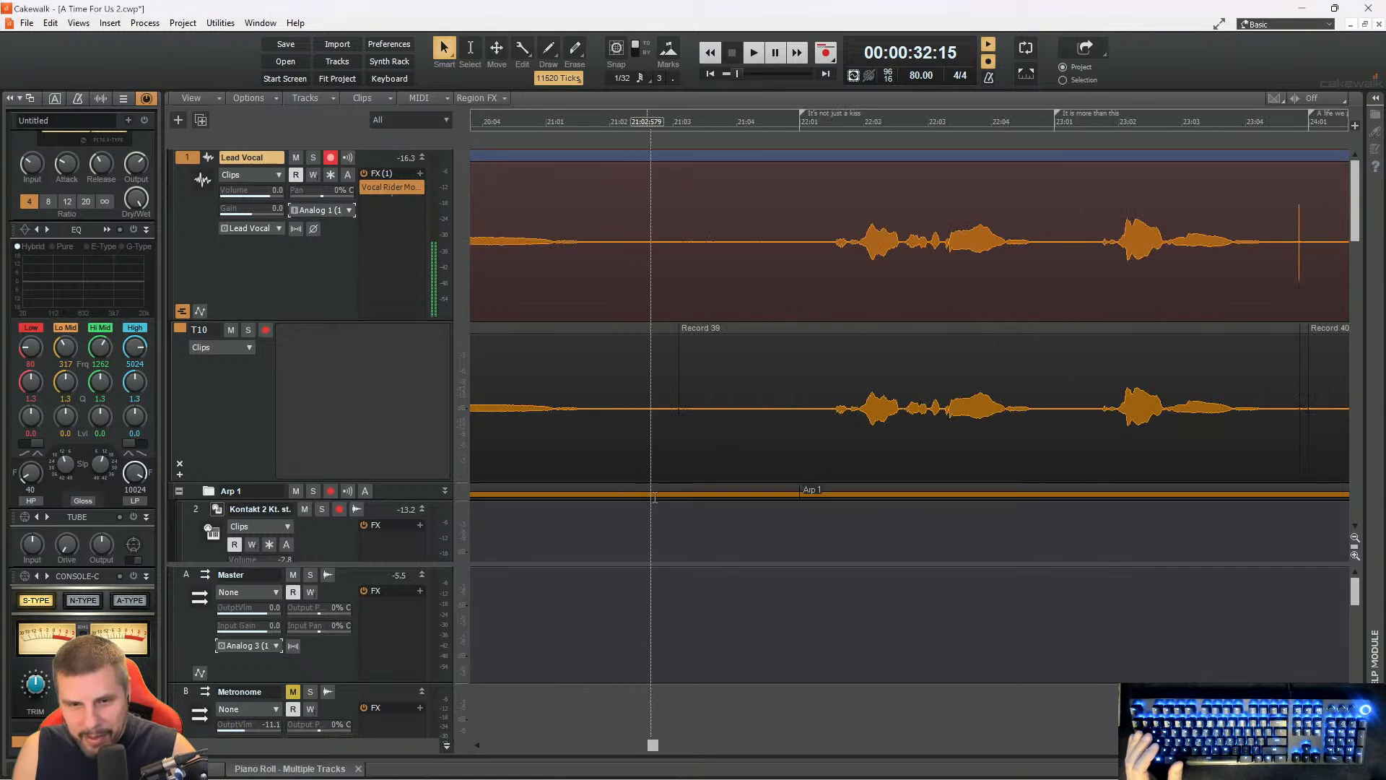
pyautogui.moveTo(636, 393); pyautogui.dragTo(678, 395)
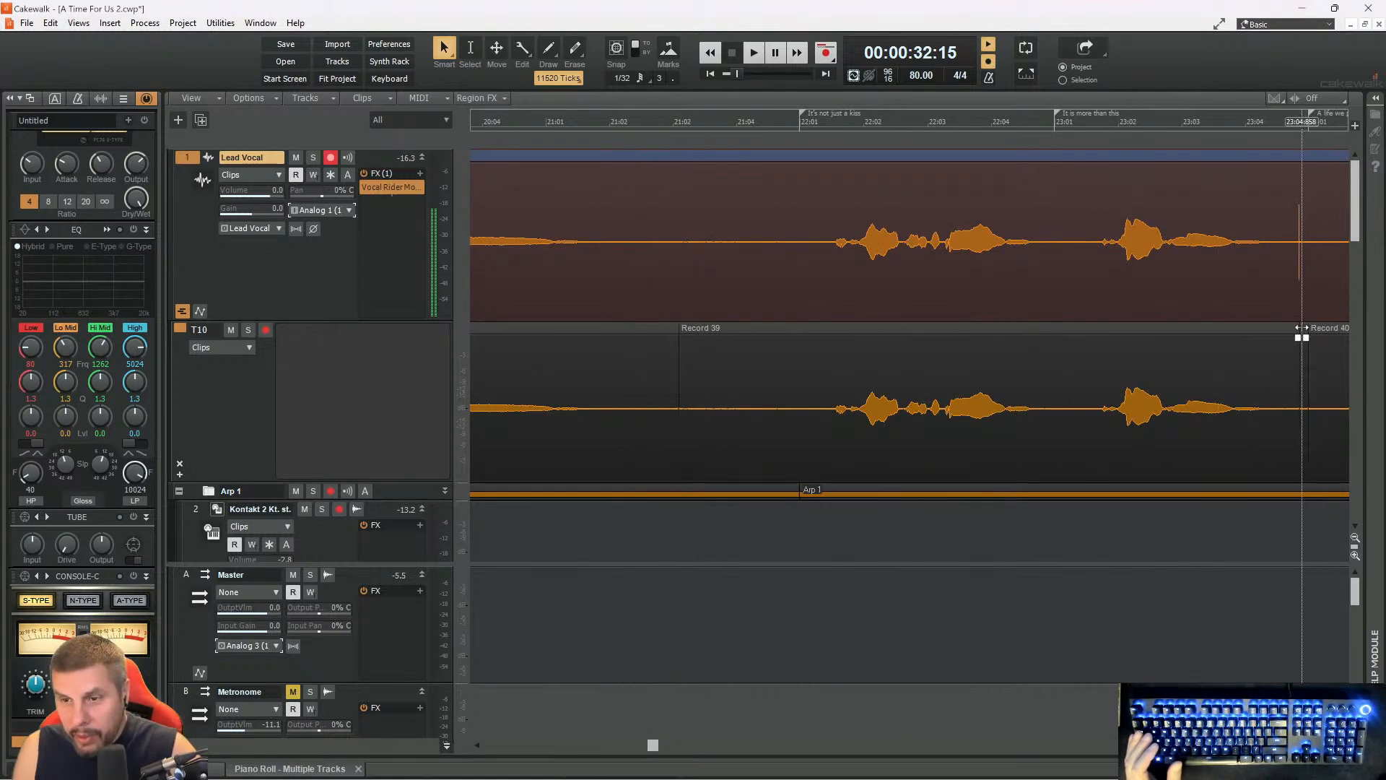
# - Delete the leftover sliver clip before Record 40 and pull the start of Record 40 back to close the gap
pyautogui.click(1305, 372)
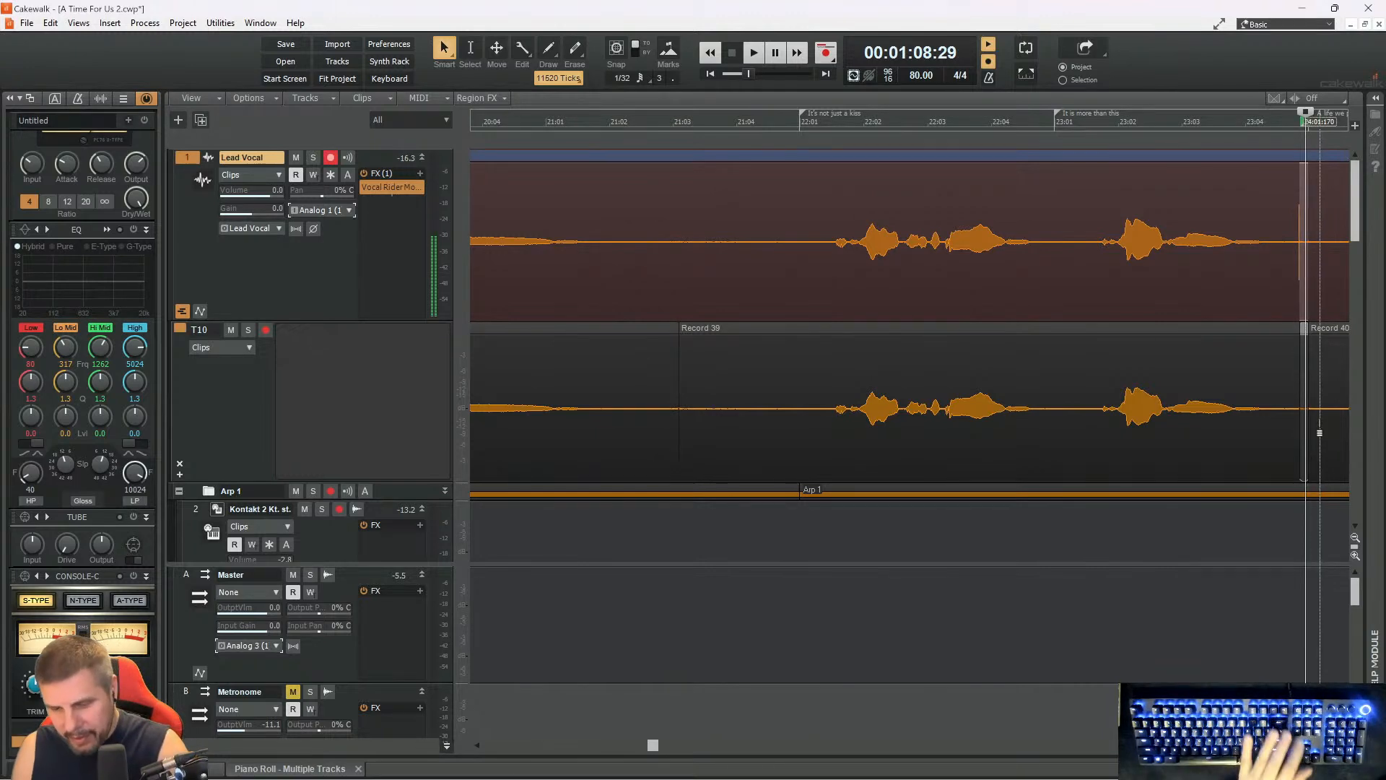
pyautogui.press('Delete')
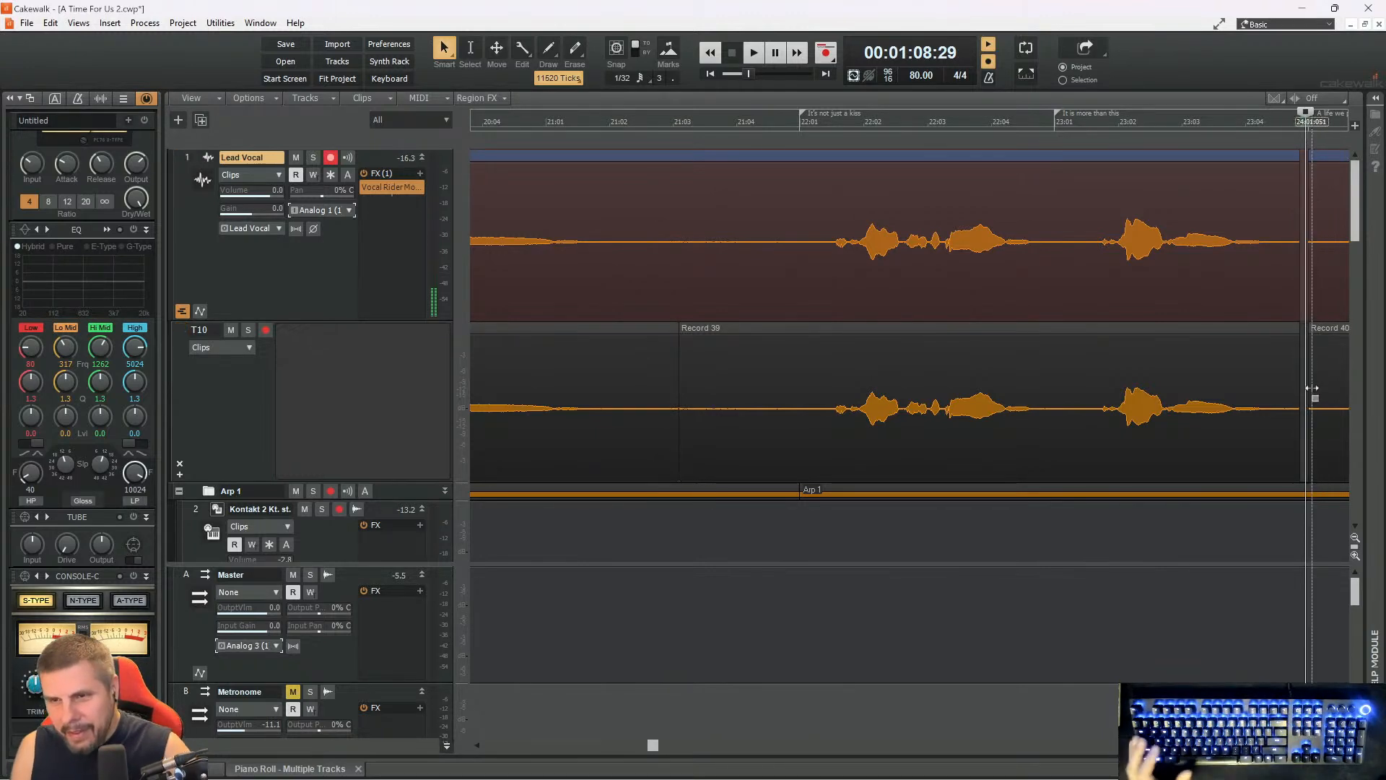
pyautogui.moveTo(1308, 386)
pyautogui.mouseDown()
pyautogui.moveTo(1287, 393)
pyautogui.moveTo(1305, 393)
pyautogui.mouseUp()
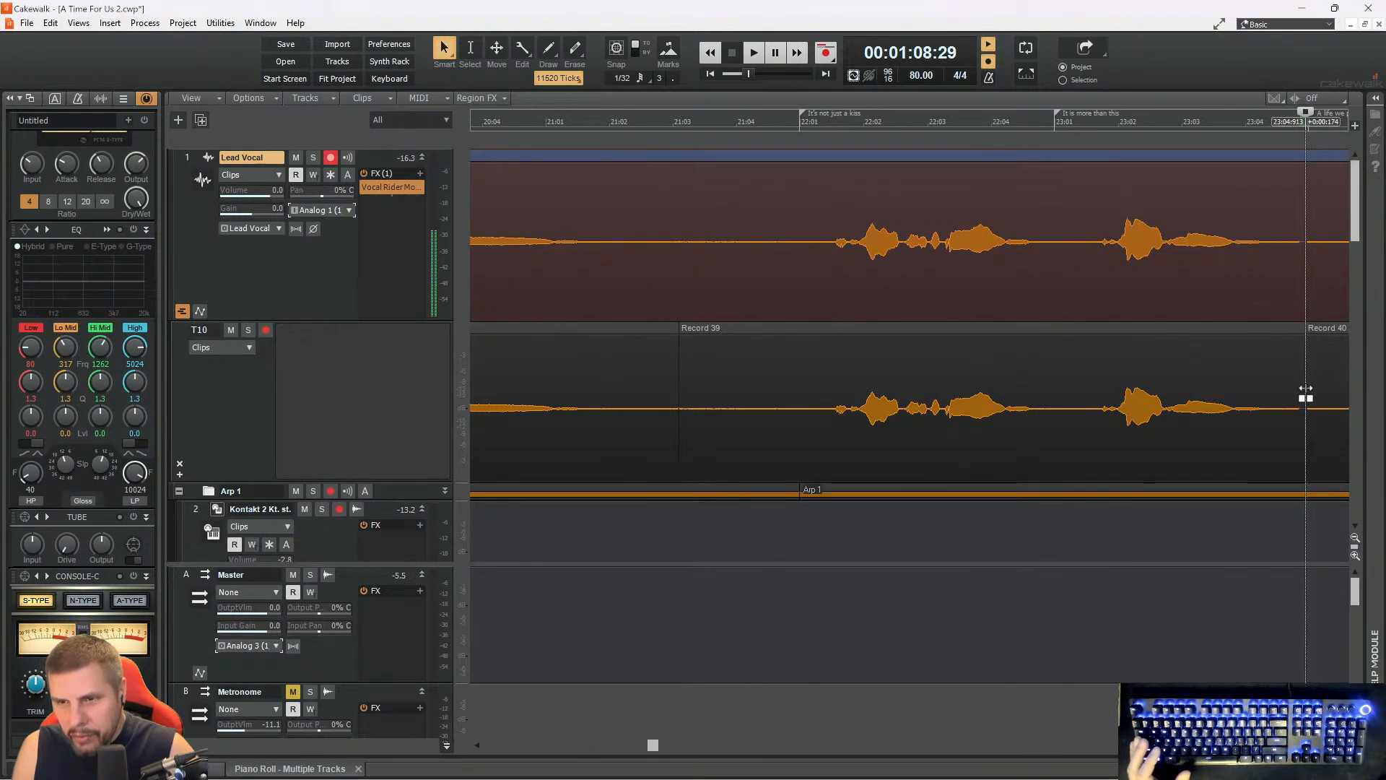
# - Pull the starts of the Record 11, Record 41 and Record 42 clips back into the silence before each phrase
pyautogui.moveTo(650, 744); pyautogui.dragTo(671, 751)
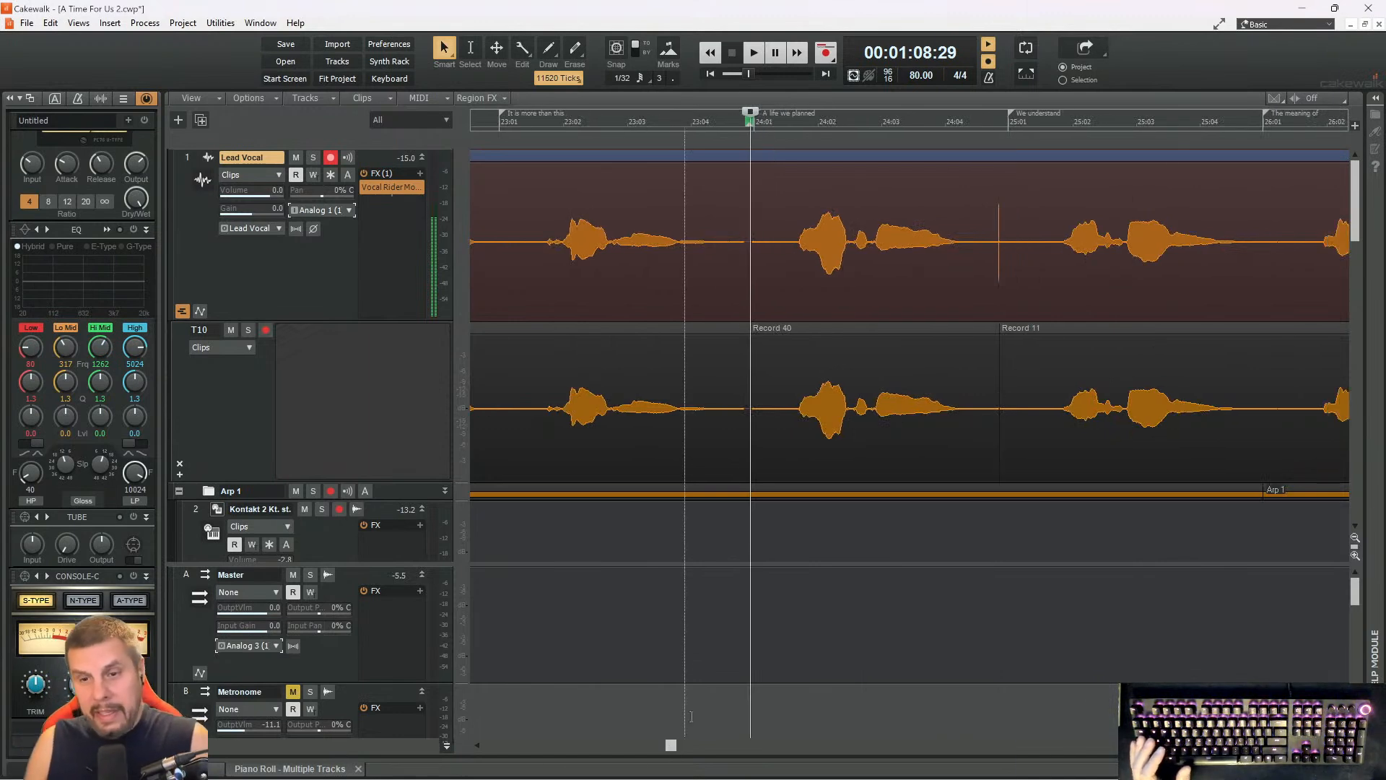
pyautogui.moveTo(996, 390); pyautogui.dragTo(981, 388)
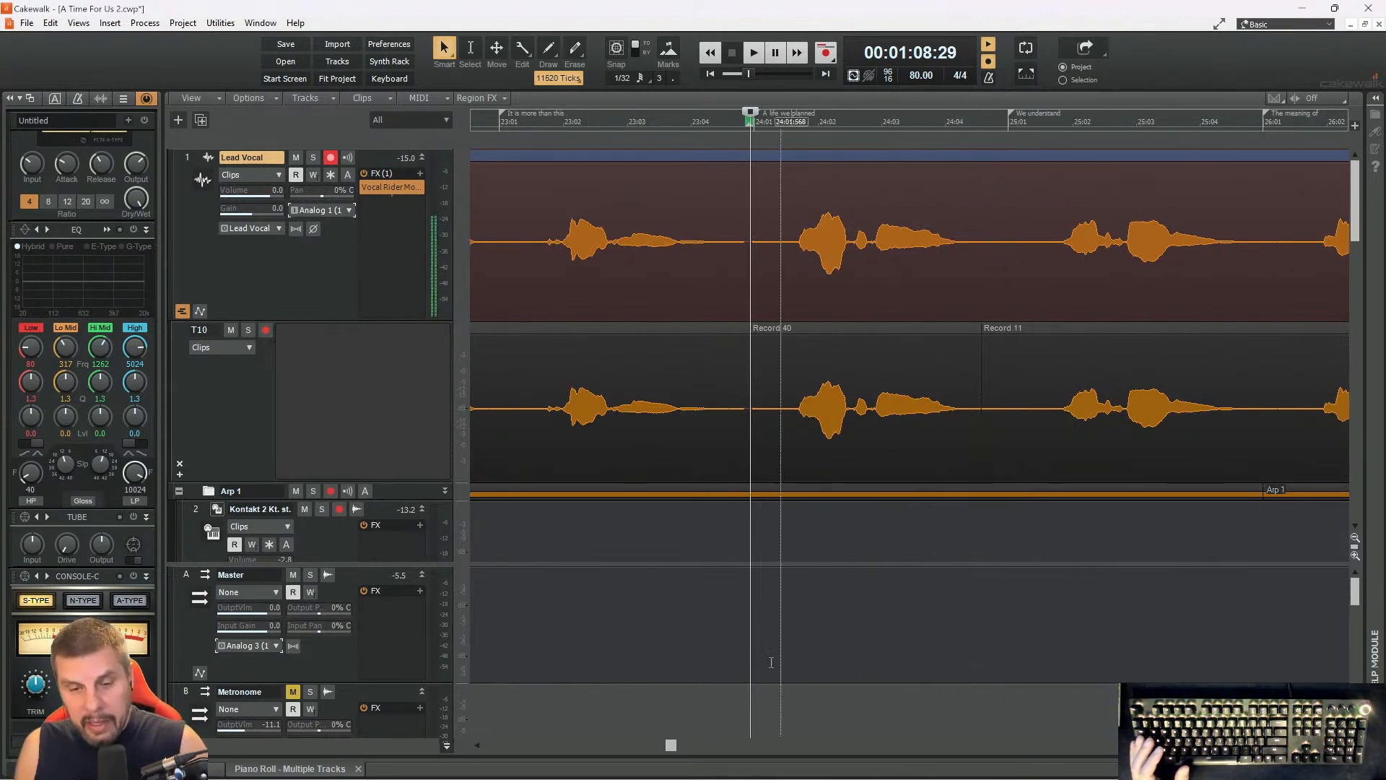
pyautogui.moveTo(668, 747); pyautogui.dragTo(691, 748)
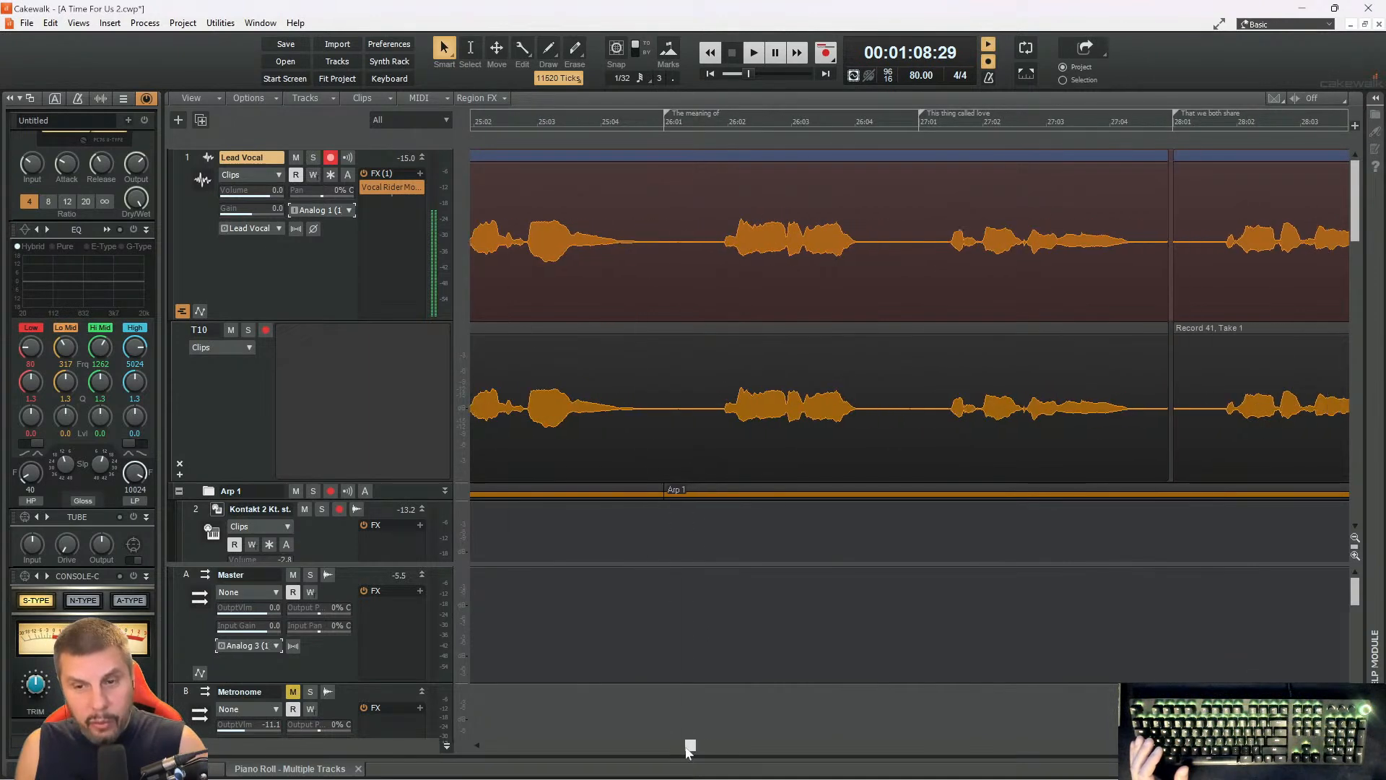
pyautogui.moveTo(1176, 387); pyautogui.dragTo(1173, 389)
pyautogui.moveTo(690, 748); pyautogui.dragTo(704, 748)
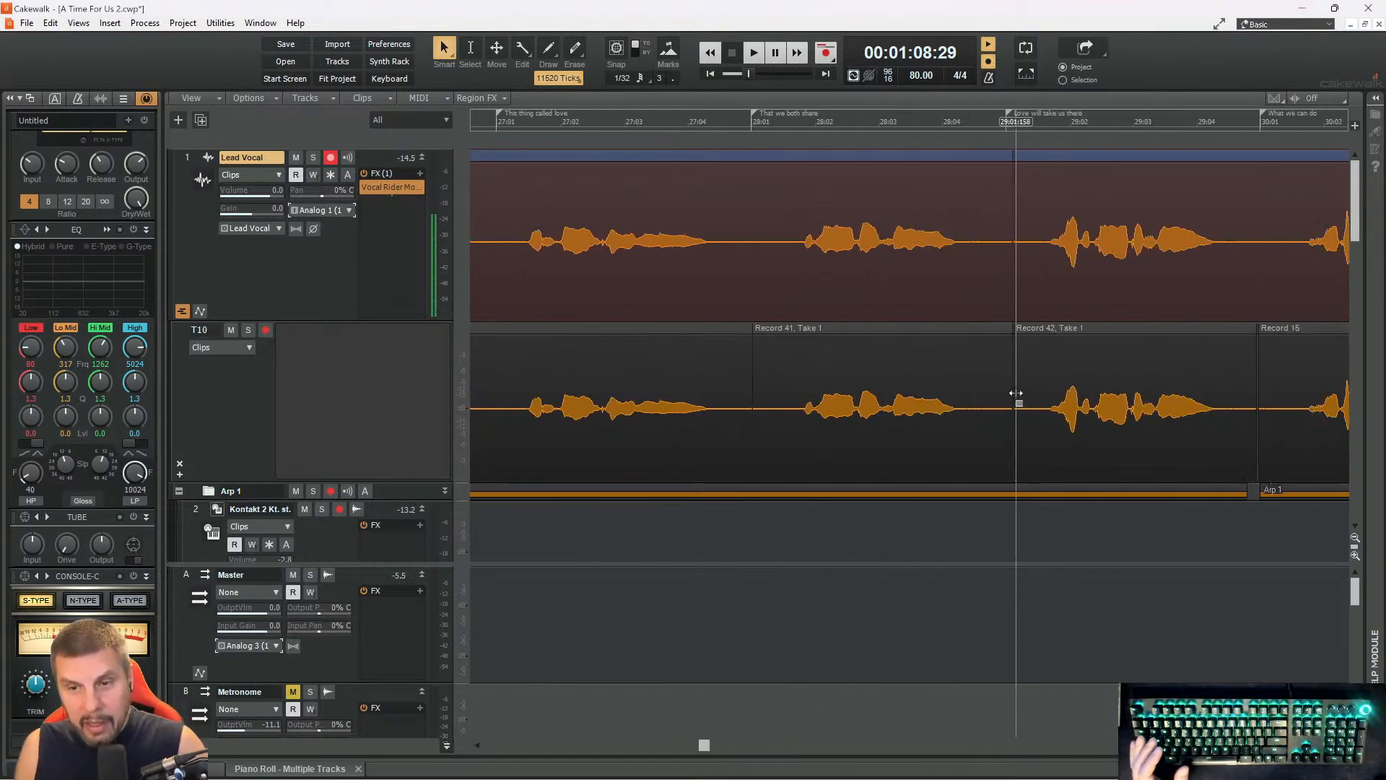
pyautogui.moveTo(1015, 396); pyautogui.dragTo(984, 397)
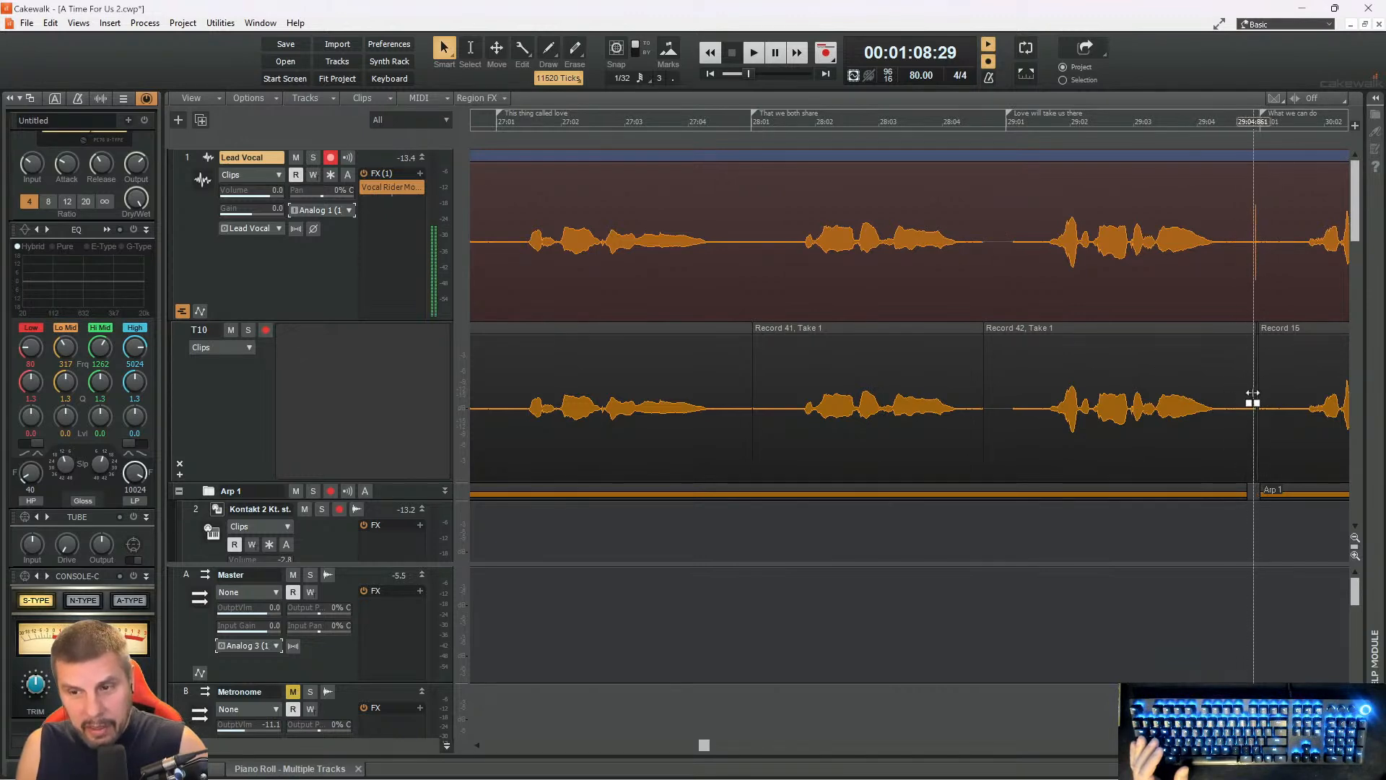
# - Remove the sliver clip at measure 30 and extend the following clip back to meet the end of Record 42
pyautogui.moveTo(1253, 396); pyautogui.dragTo(1278, 401)
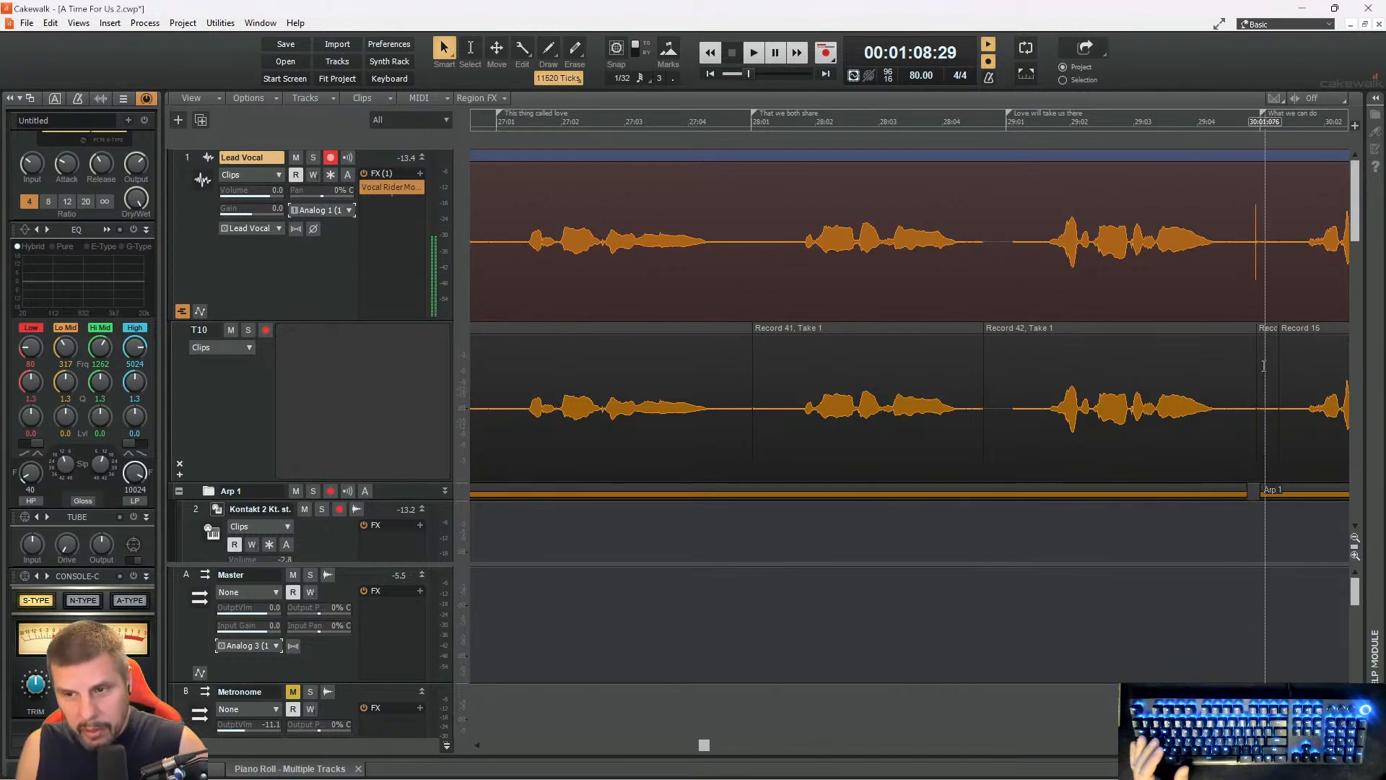
pyautogui.click(1265, 369)
pyautogui.press('Delete')
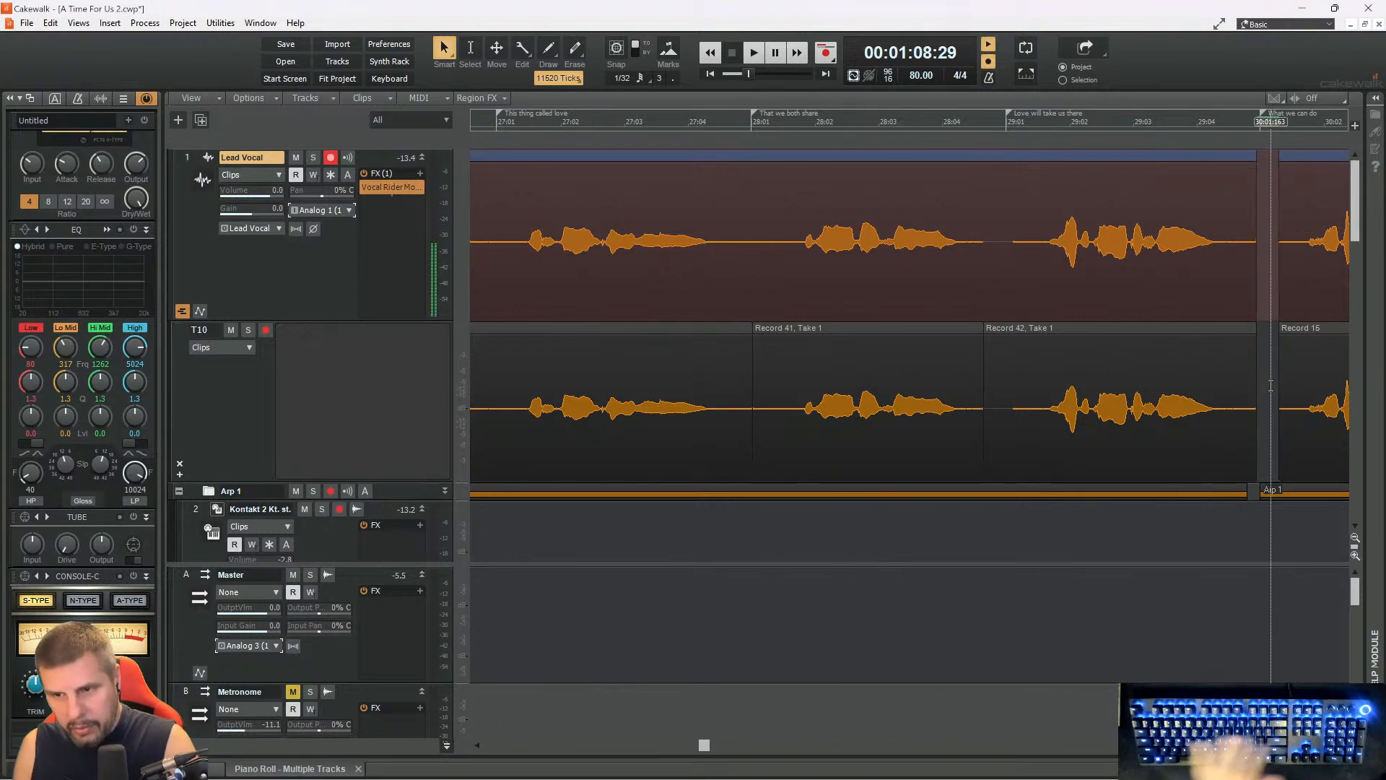
pyautogui.moveTo(1278, 389)
pyautogui.mouseDown()
pyautogui.moveTo(1249, 391)
pyautogui.moveTo(1262, 379)
pyautogui.mouseUp()
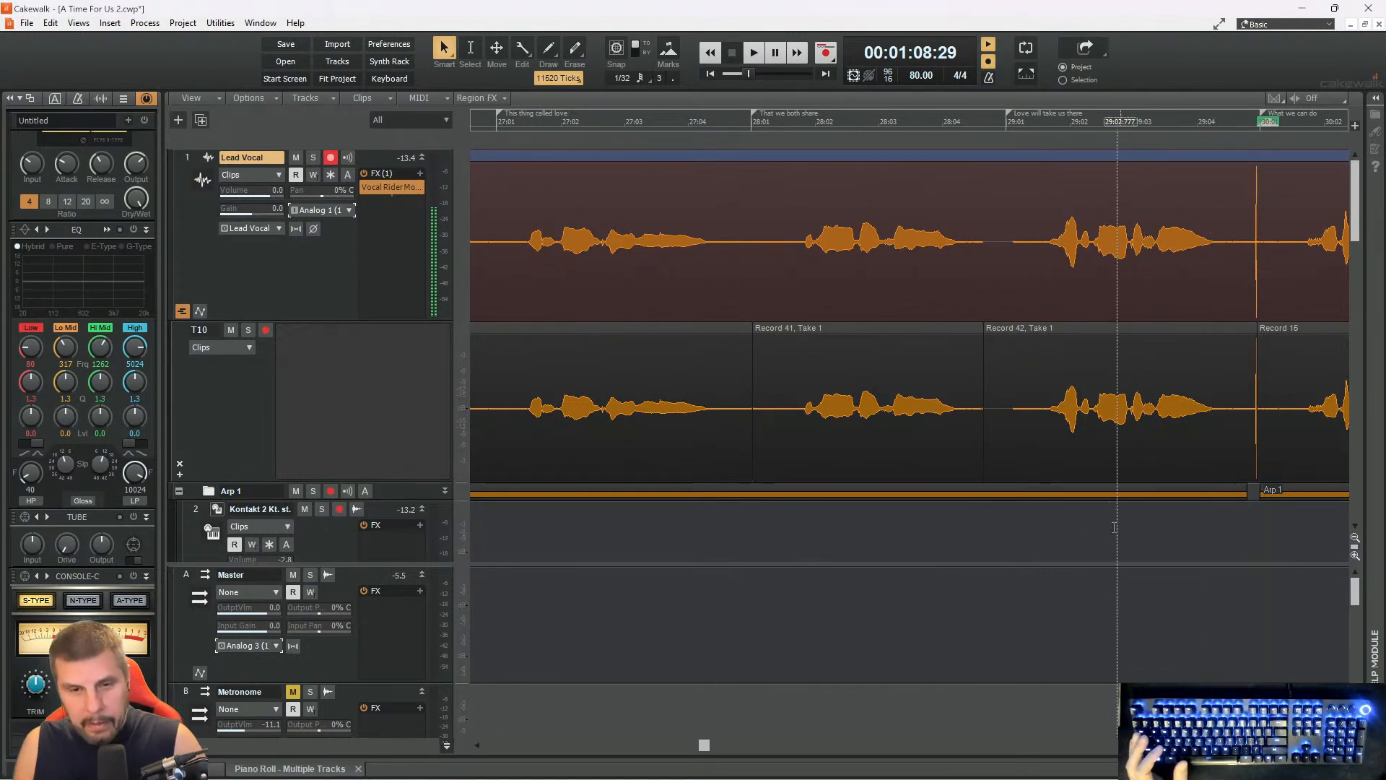
# - Pull the start of Record 47 earlier, close the gap before measure 32, and adjust the clip boundary just before measure 33
pyautogui.moveTo(700, 751); pyautogui.dragTo(722, 750)
pyautogui.moveTo(828, 371); pyautogui.dragTo(815, 389)
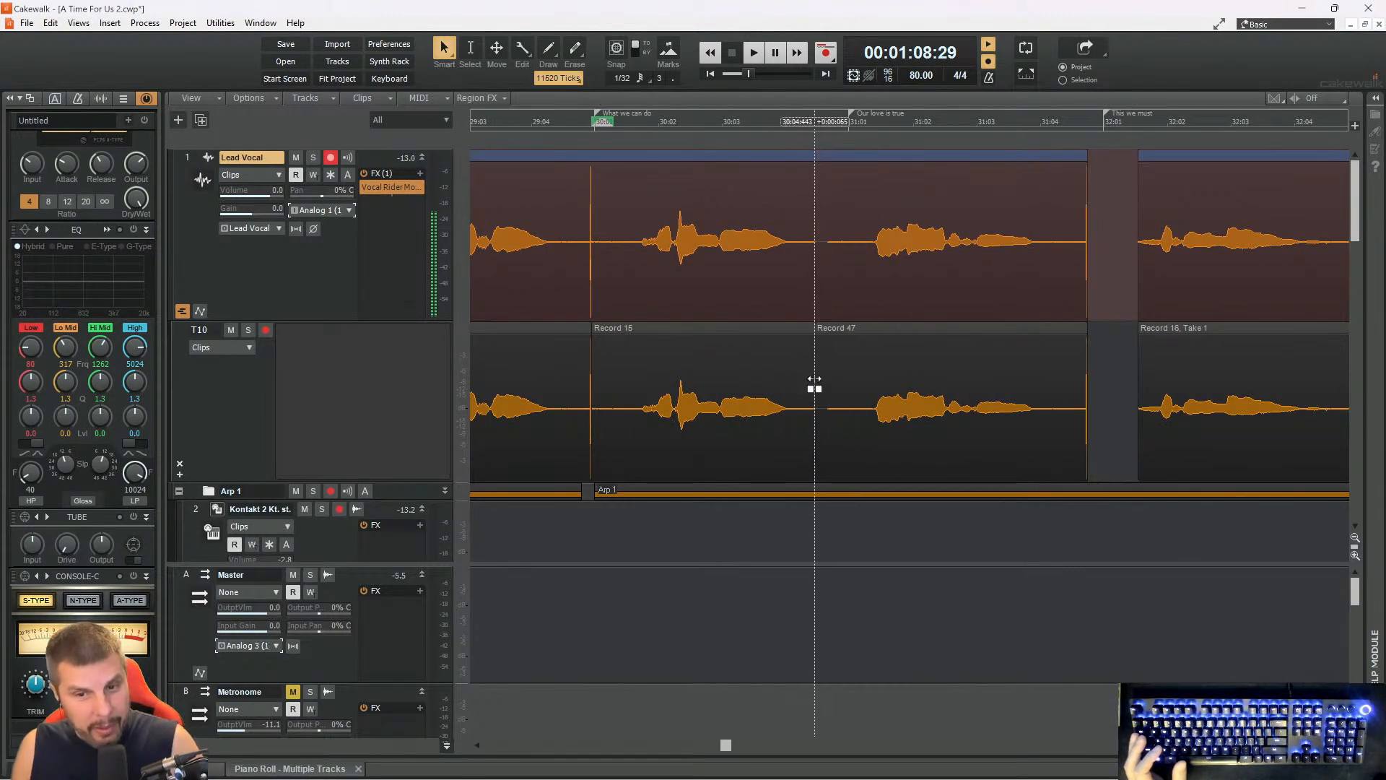
pyautogui.moveTo(1086, 375)
pyautogui.mouseDown()
pyautogui.moveTo(1114, 387)
pyautogui.moveTo(1075, 393)
pyautogui.mouseUp()
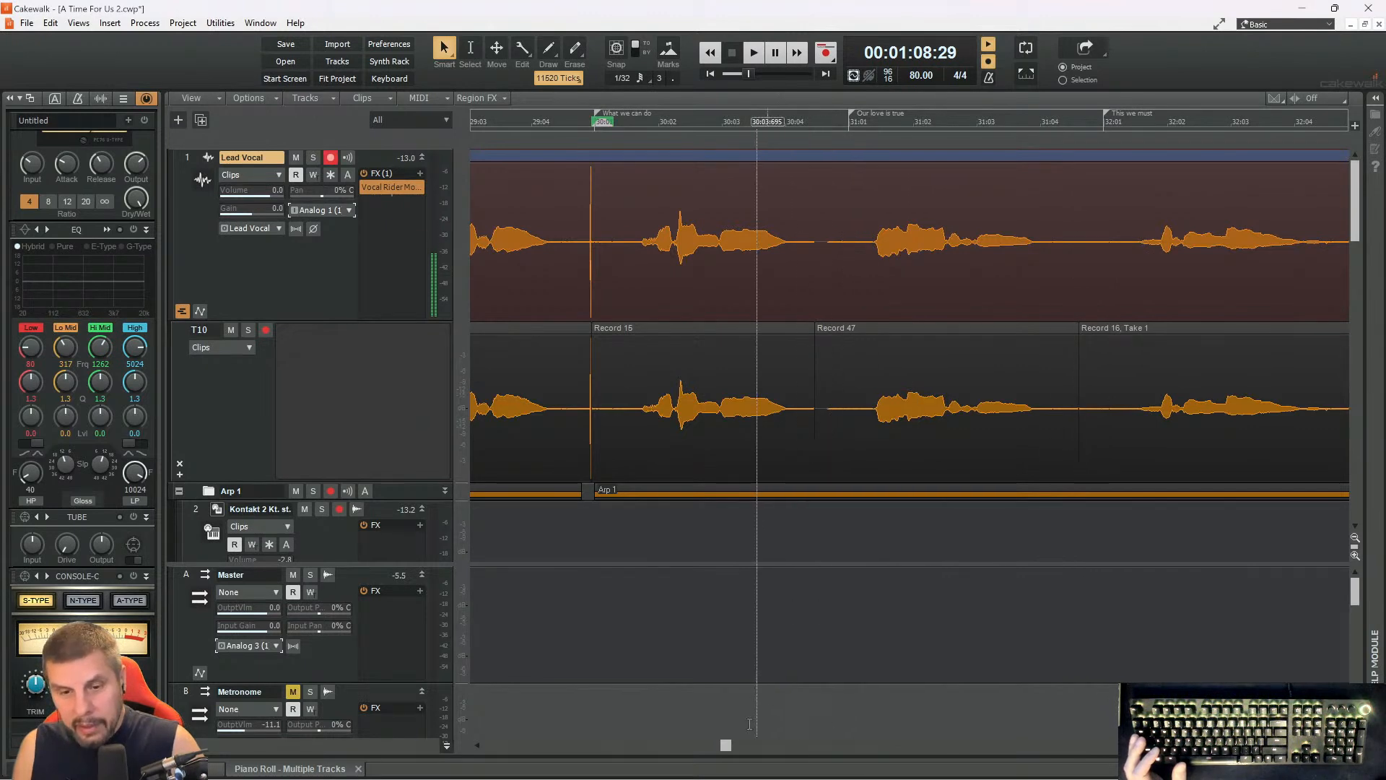
pyautogui.moveTo(725, 748); pyautogui.dragTo(739, 749)
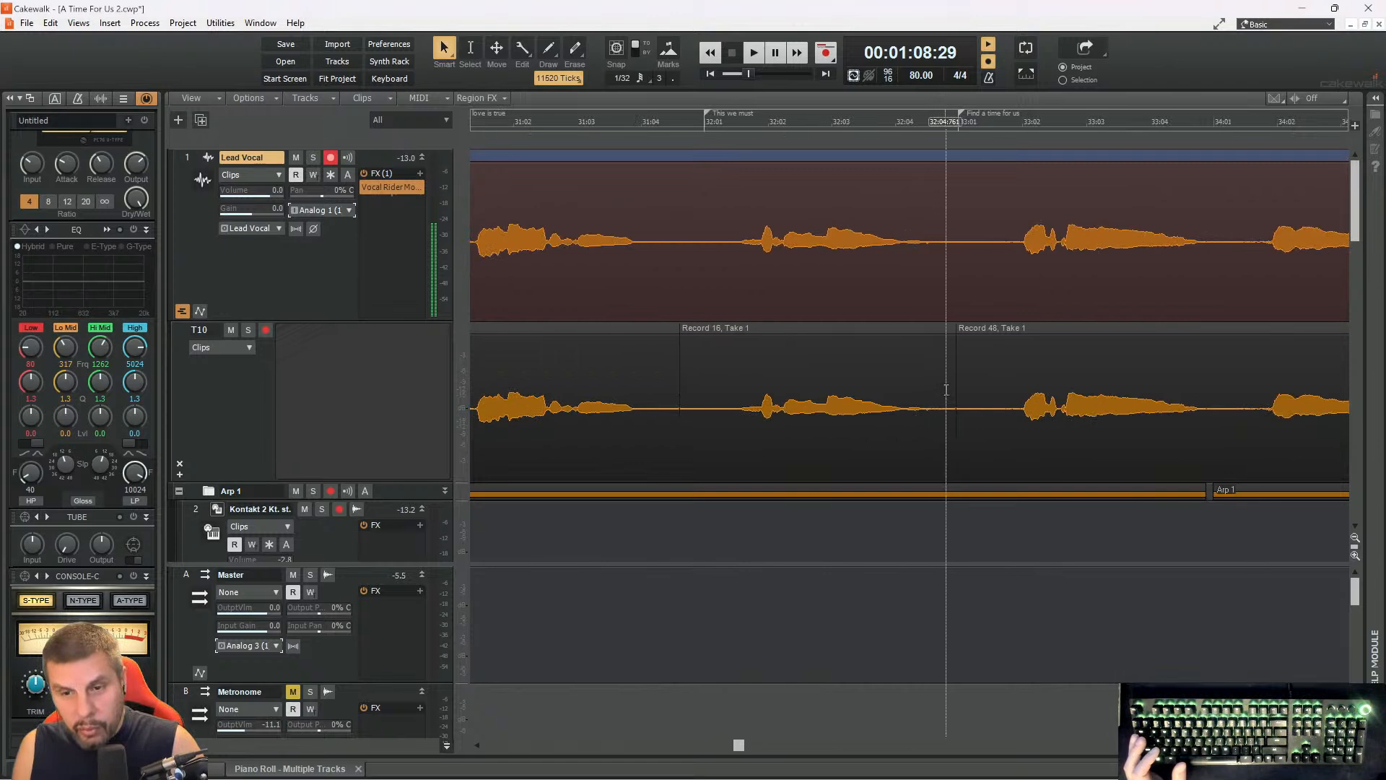
pyautogui.moveTo(952, 385); pyautogui.dragTo(953, 387)
# - Adjust the clip boundaries at the starts of Record 19, Record 21 and Record 22 so they sit in silence
pyautogui.moveTo(736, 743); pyautogui.dragTo(967, 706)
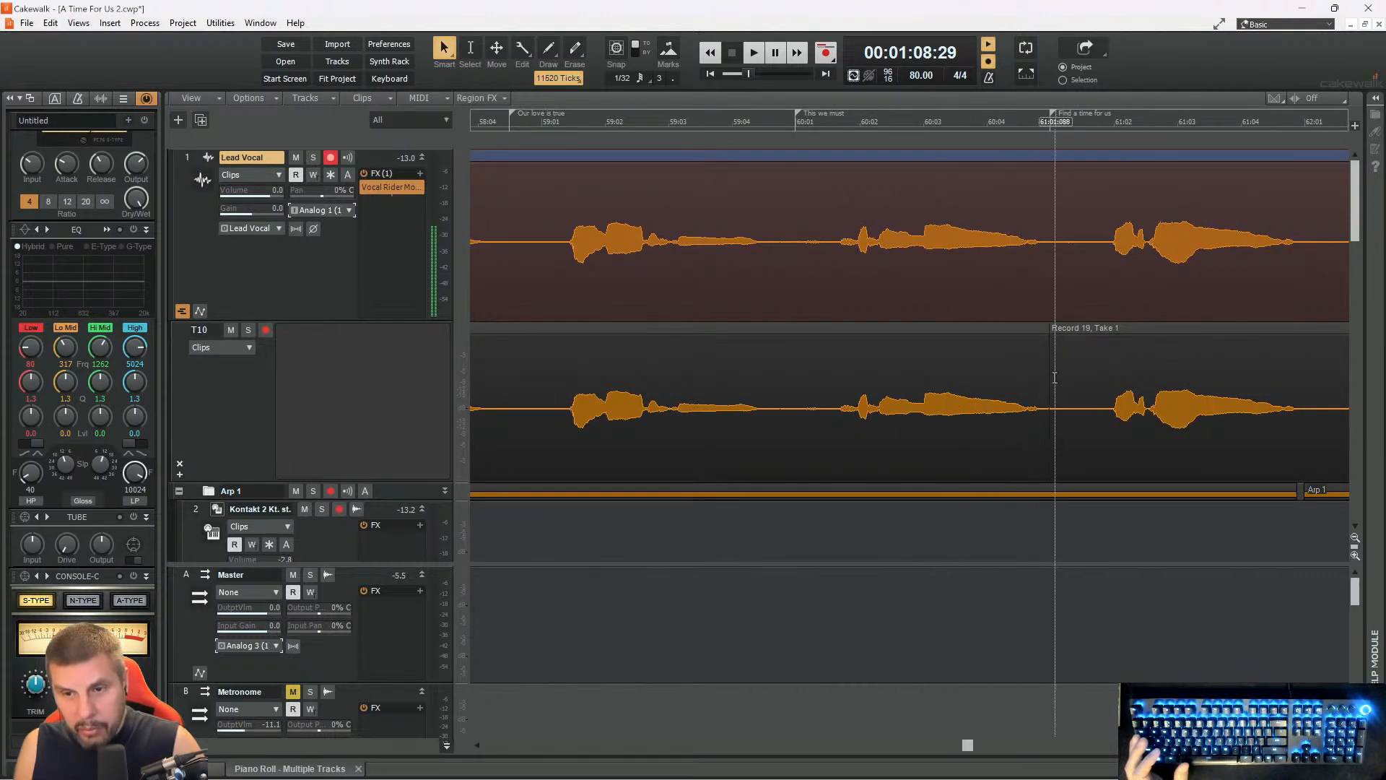
pyautogui.moveTo(1049, 383); pyautogui.dragTo(1058, 381)
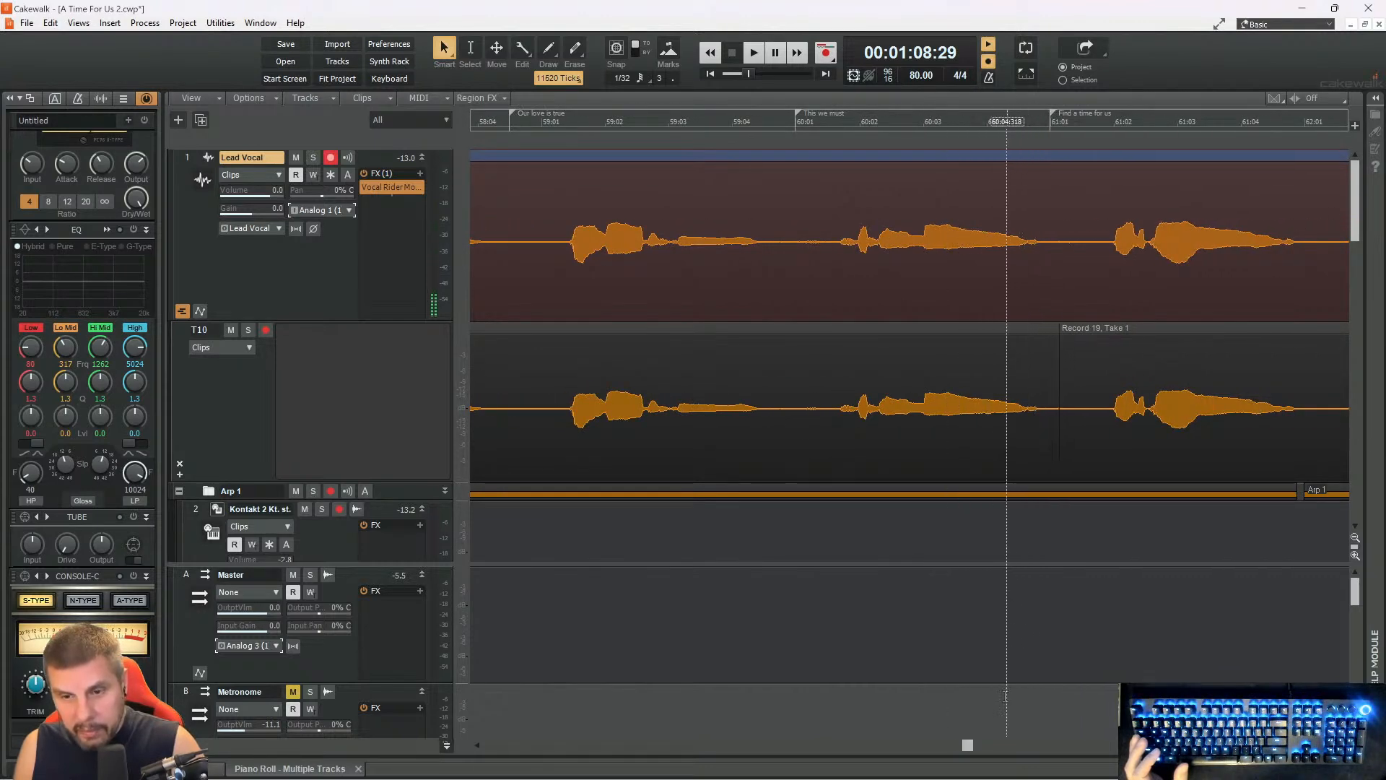
pyautogui.moveTo(966, 747); pyautogui.dragTo(1007, 744)
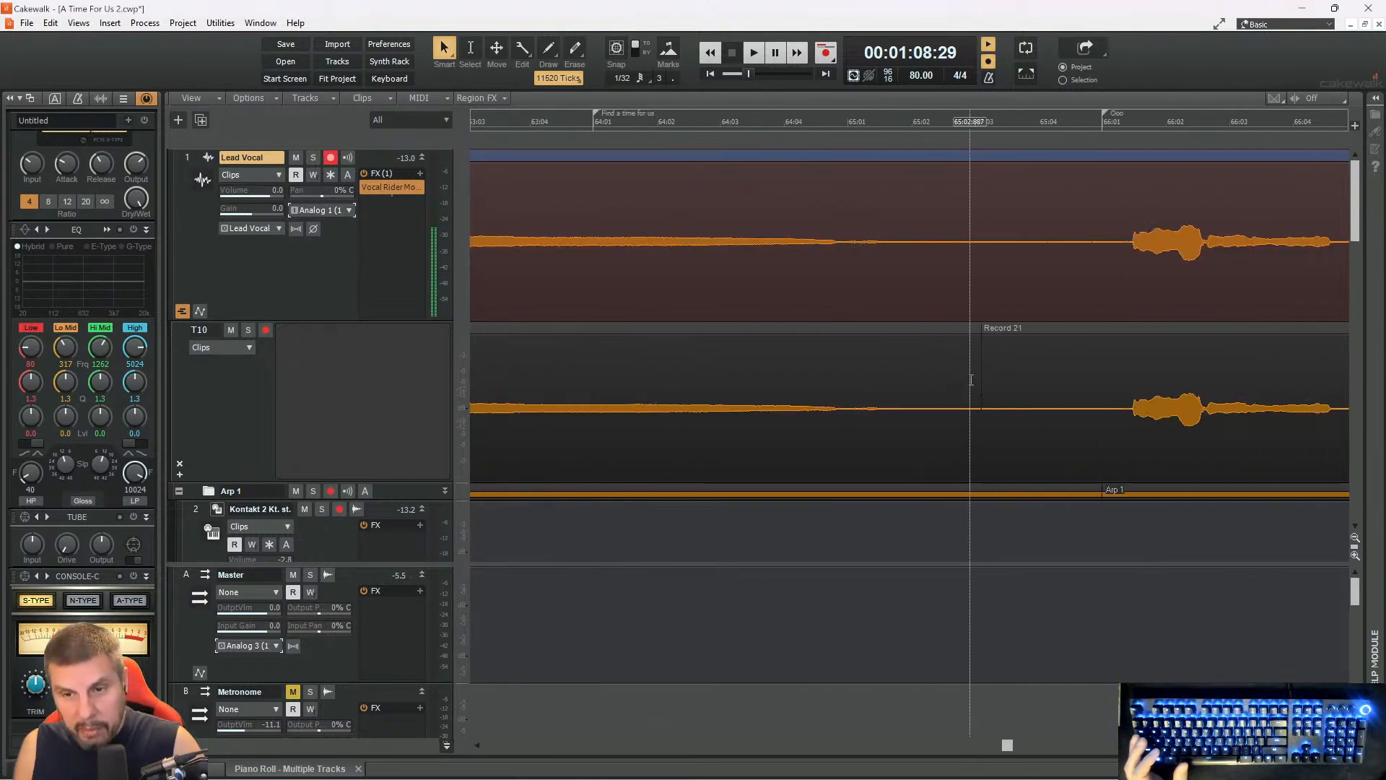
pyautogui.moveTo(982, 378)
pyautogui.mouseDown()
pyautogui.moveTo(917, 390)
pyautogui.moveTo(980, 390)
pyautogui.mouseUp()
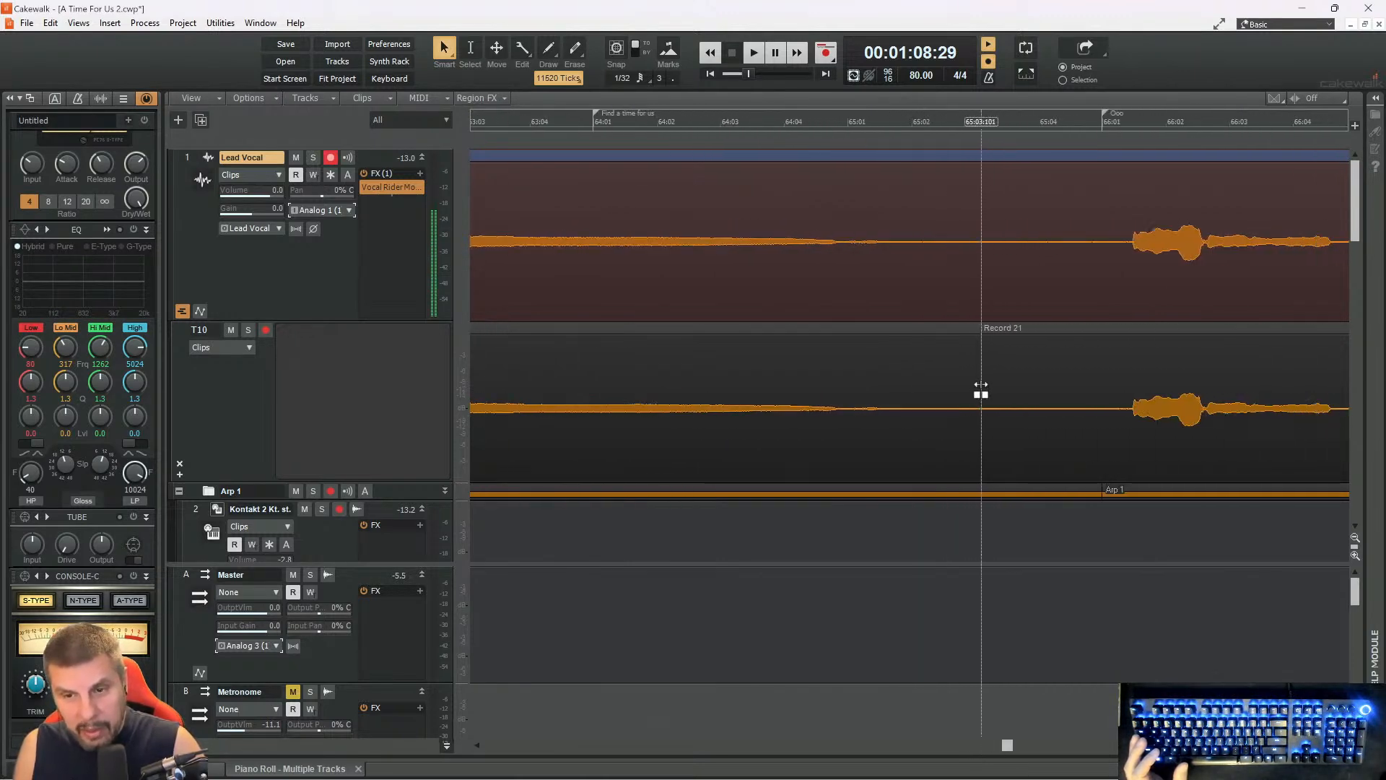
pyautogui.moveTo(1005, 749); pyautogui.dragTo(1022, 749)
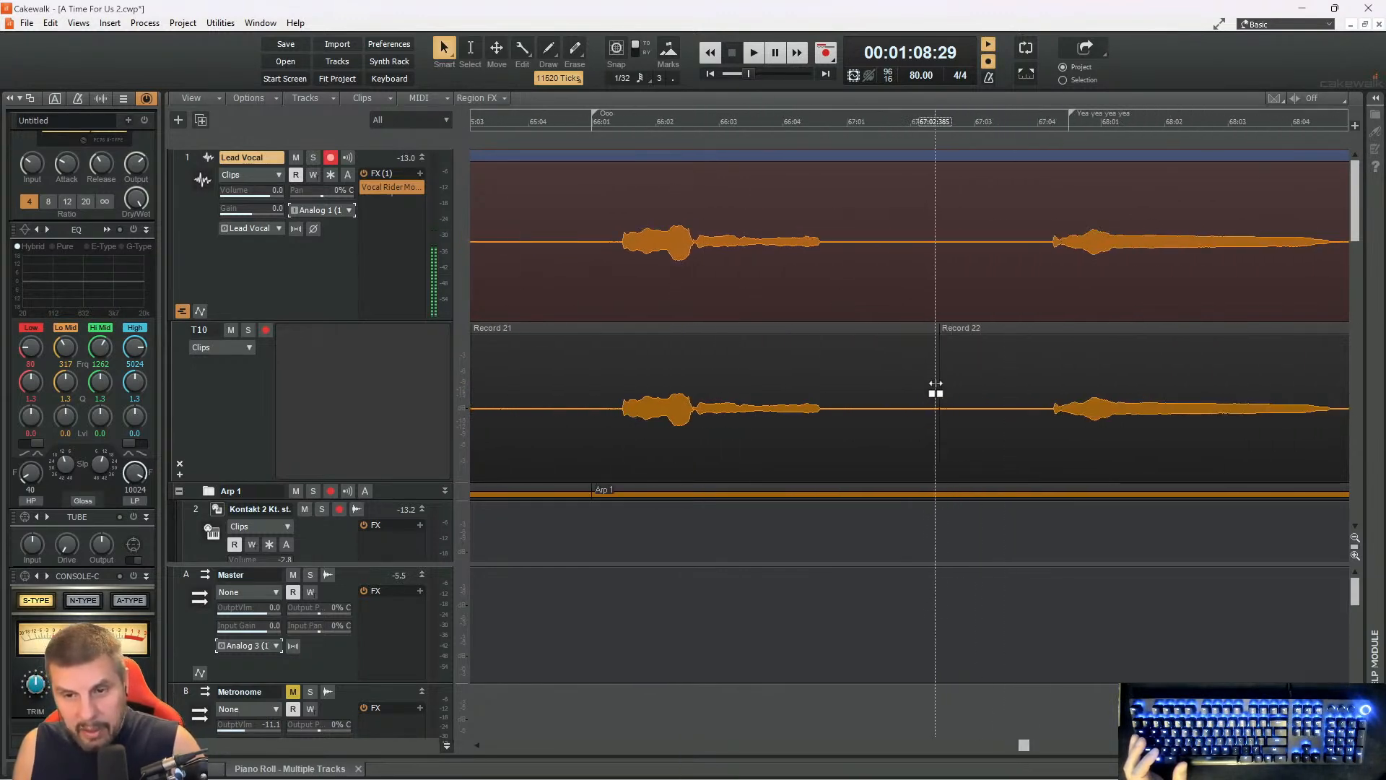
pyautogui.moveTo(934, 376)
pyautogui.mouseDown()
pyautogui.moveTo(913, 381)
pyautogui.moveTo(941, 383)
pyautogui.mouseUp()
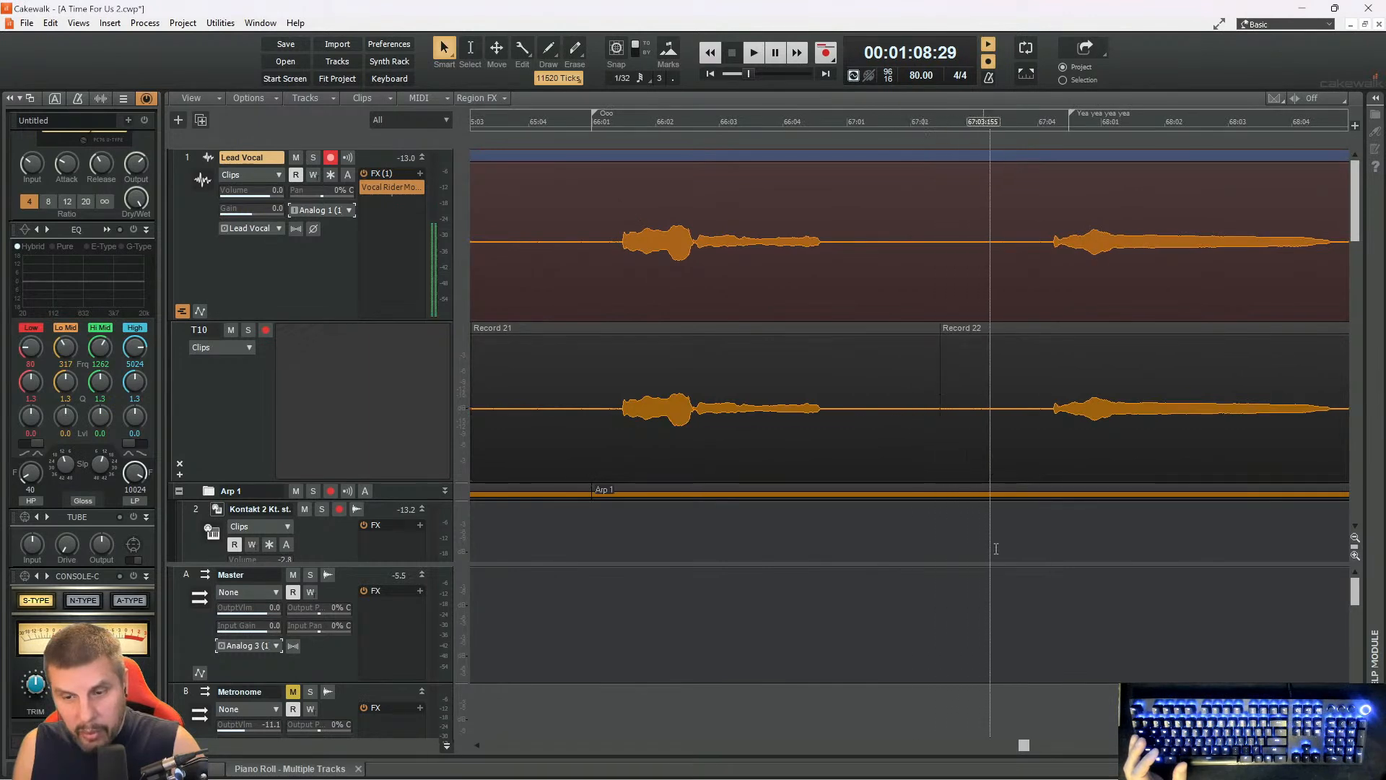
# - Pull the start of the Record 18 clip earlier into the silence of measure 69 and save the project
pyautogui.moveTo(1023, 745); pyautogui.dragTo(1046, 748)
pyautogui.moveTo(744, 384); pyautogui.dragTo(705, 393)
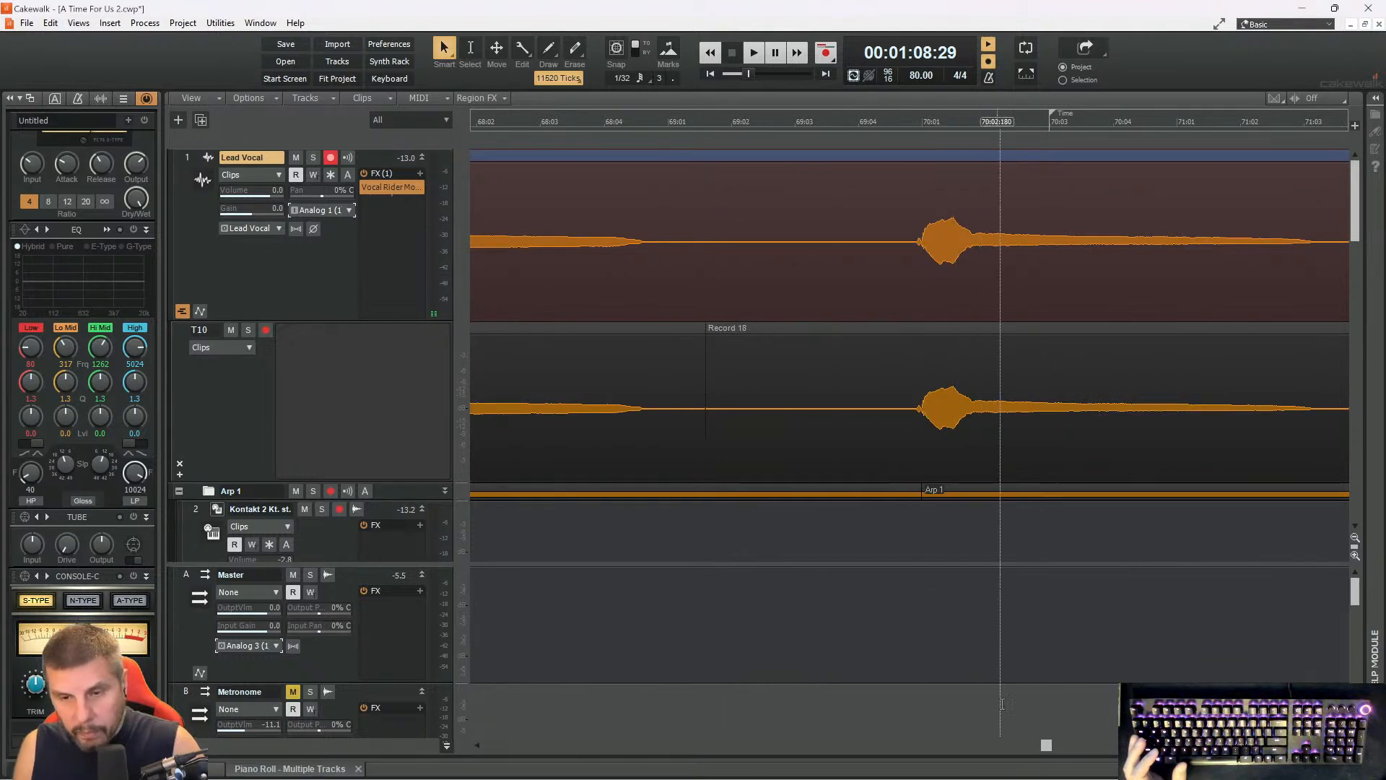
pyautogui.moveTo(1050, 754); pyautogui.dragTo(544, 778)
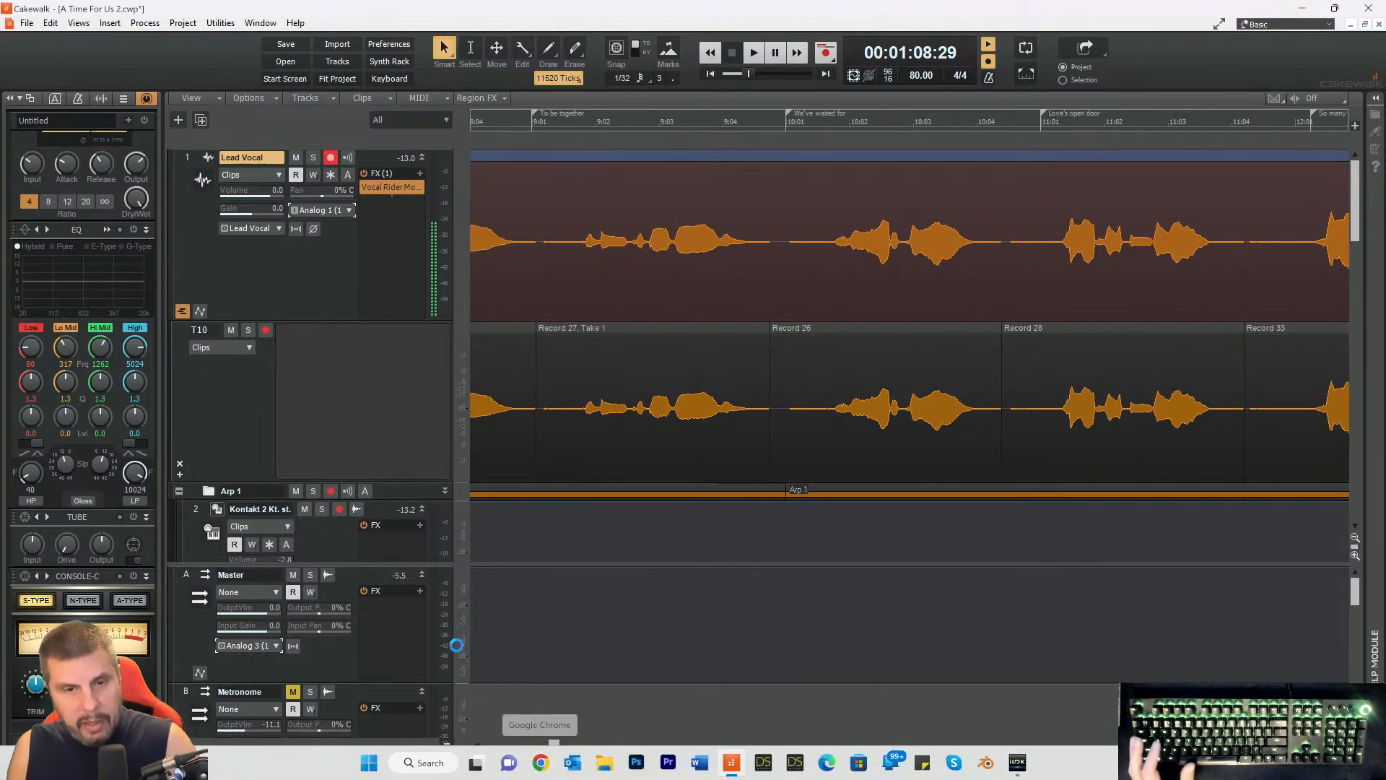
pyautogui.hotkey('ctrl', 's')
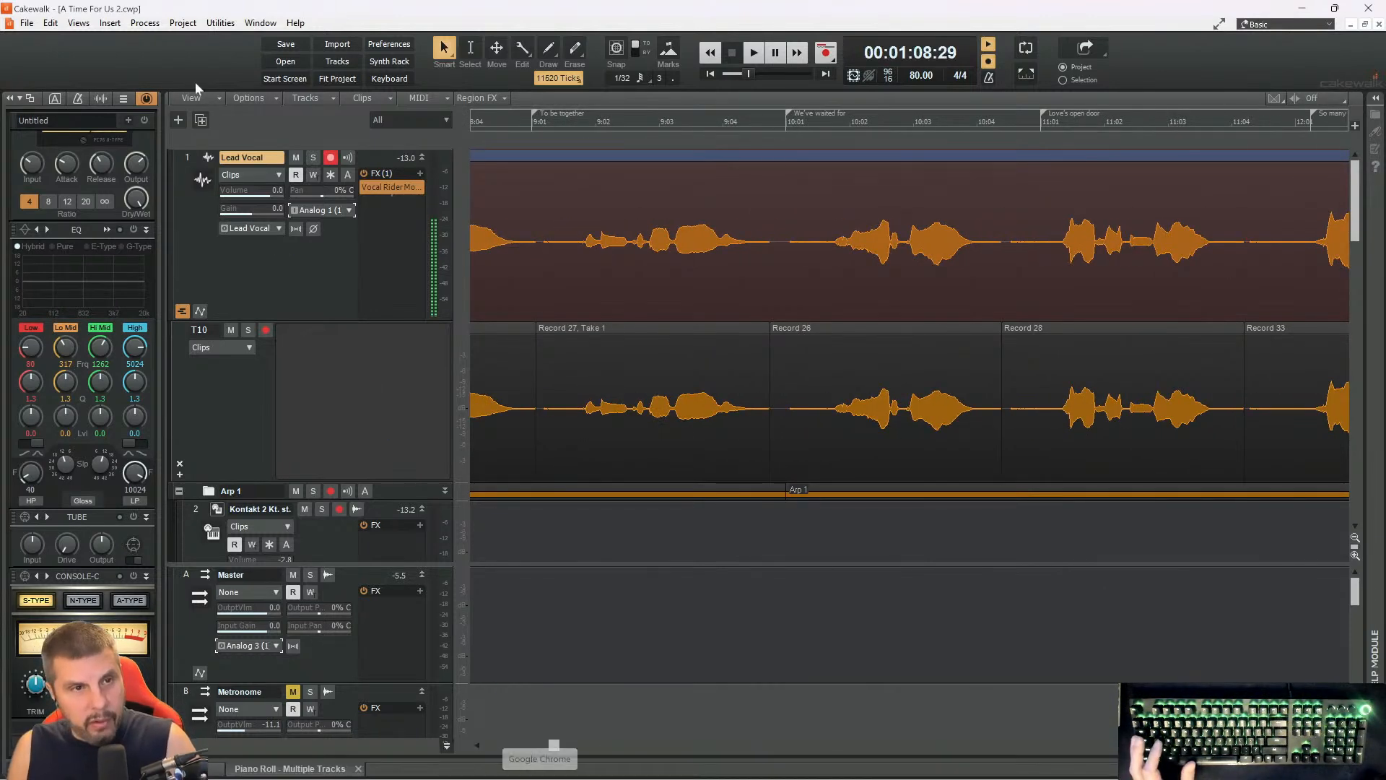
# - Save the project as a new version named A Time For Us 3
pyautogui.click(26, 23)
pyautogui.click(72, 131)
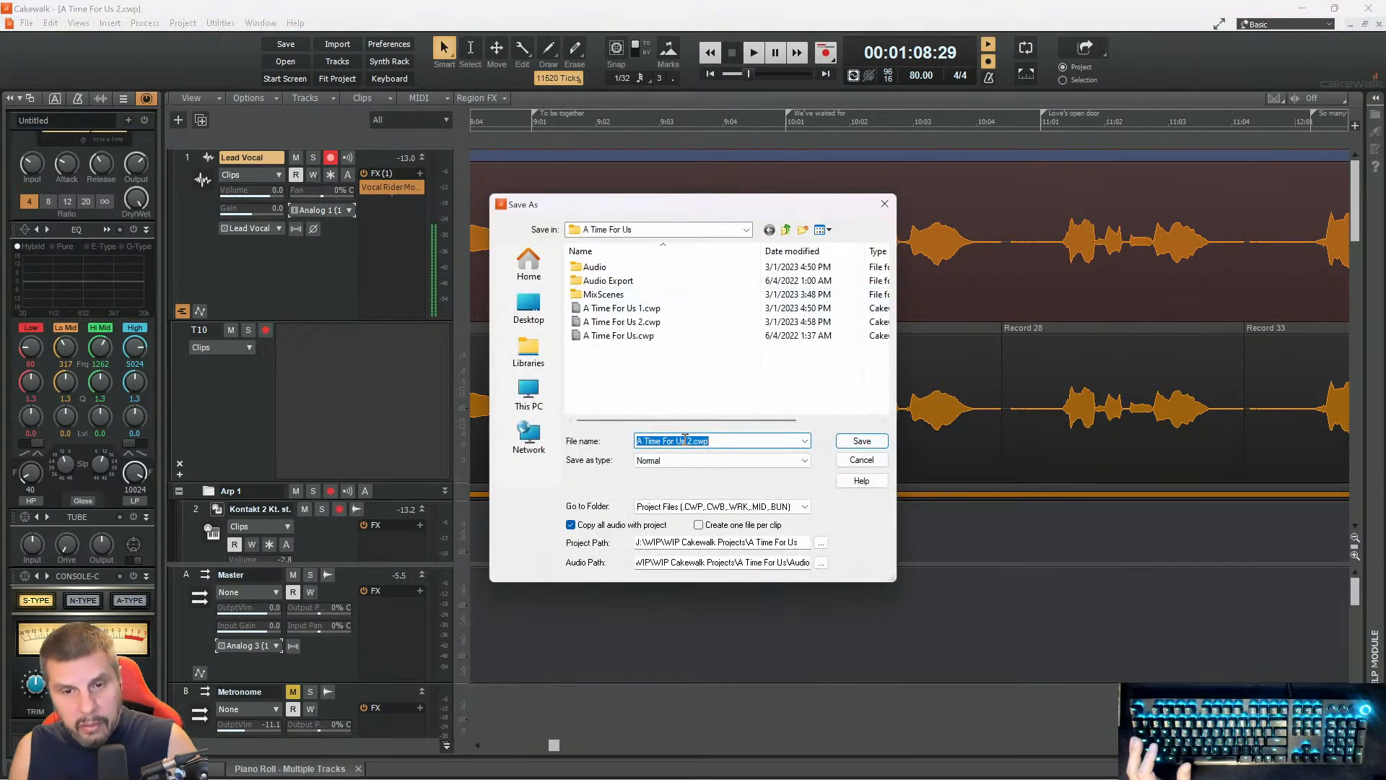
pyautogui.press('Delete')
pyautogui.write('3')
pyautogui.press('Return')
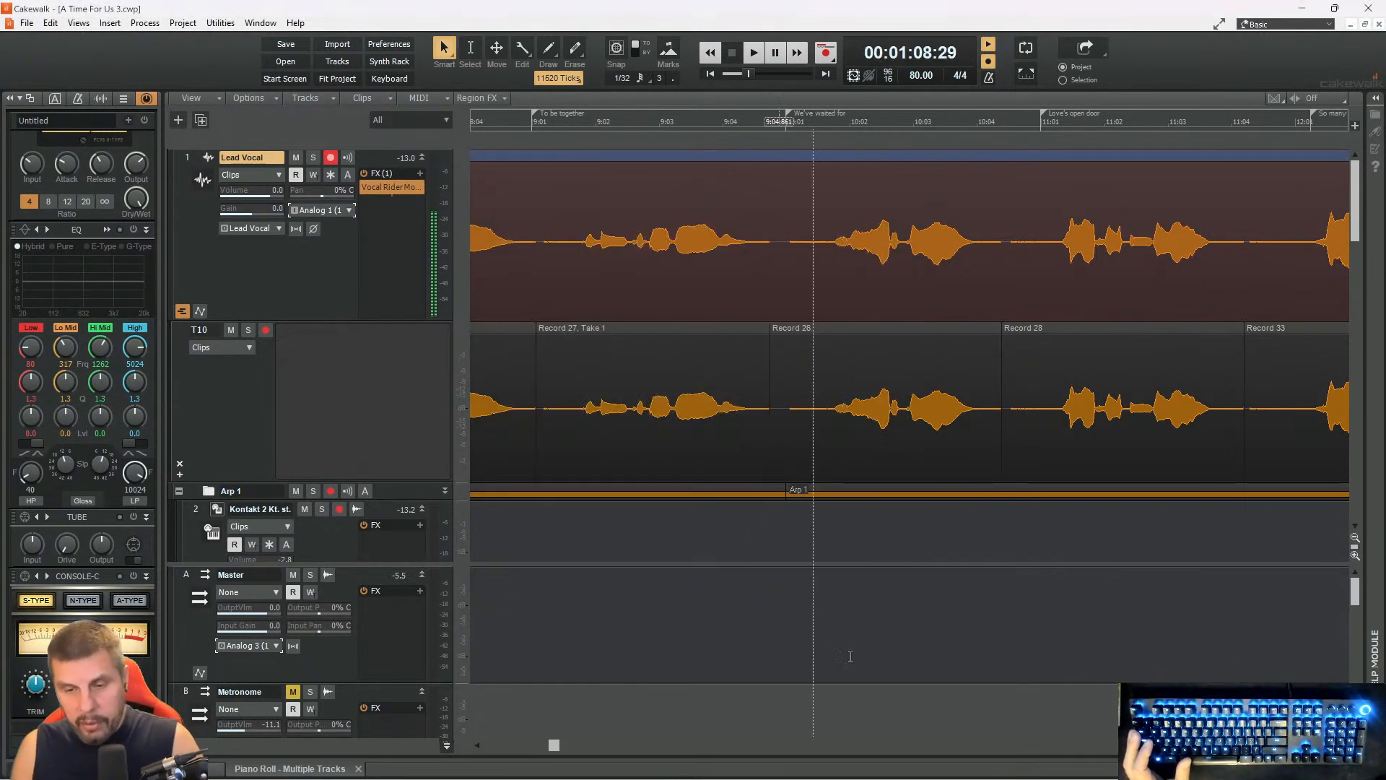
# - Select every comped lead vocal clip in lane T10 and create a Melodyne Region FX from them
pyautogui.hotkey('ctrl', 'Left')
pyautogui.hotkey('ctrl', 'Left')
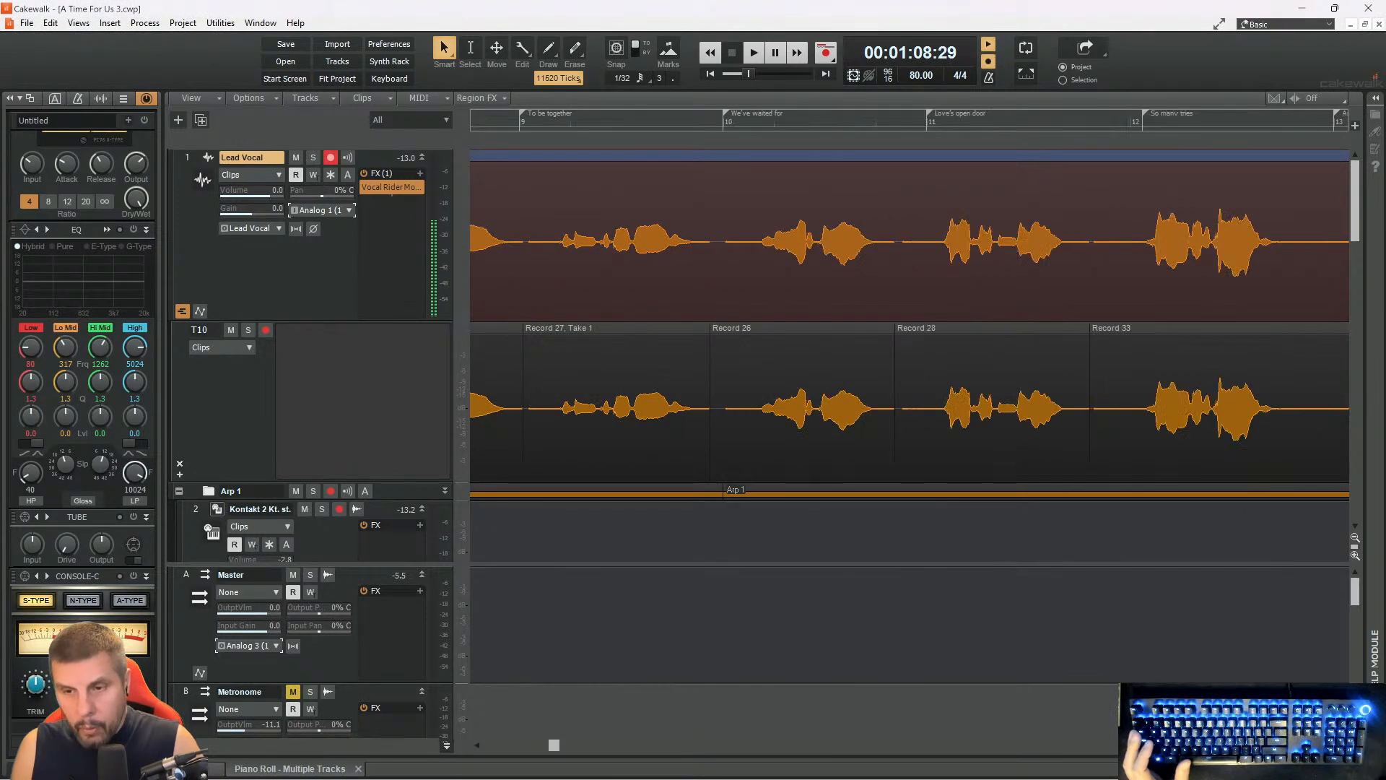
pyautogui.hotkey('ctrl', 'Left')
pyautogui.hotkey('ctrl', 'Left')
pyautogui.hotkey('ctrl', 'Left')
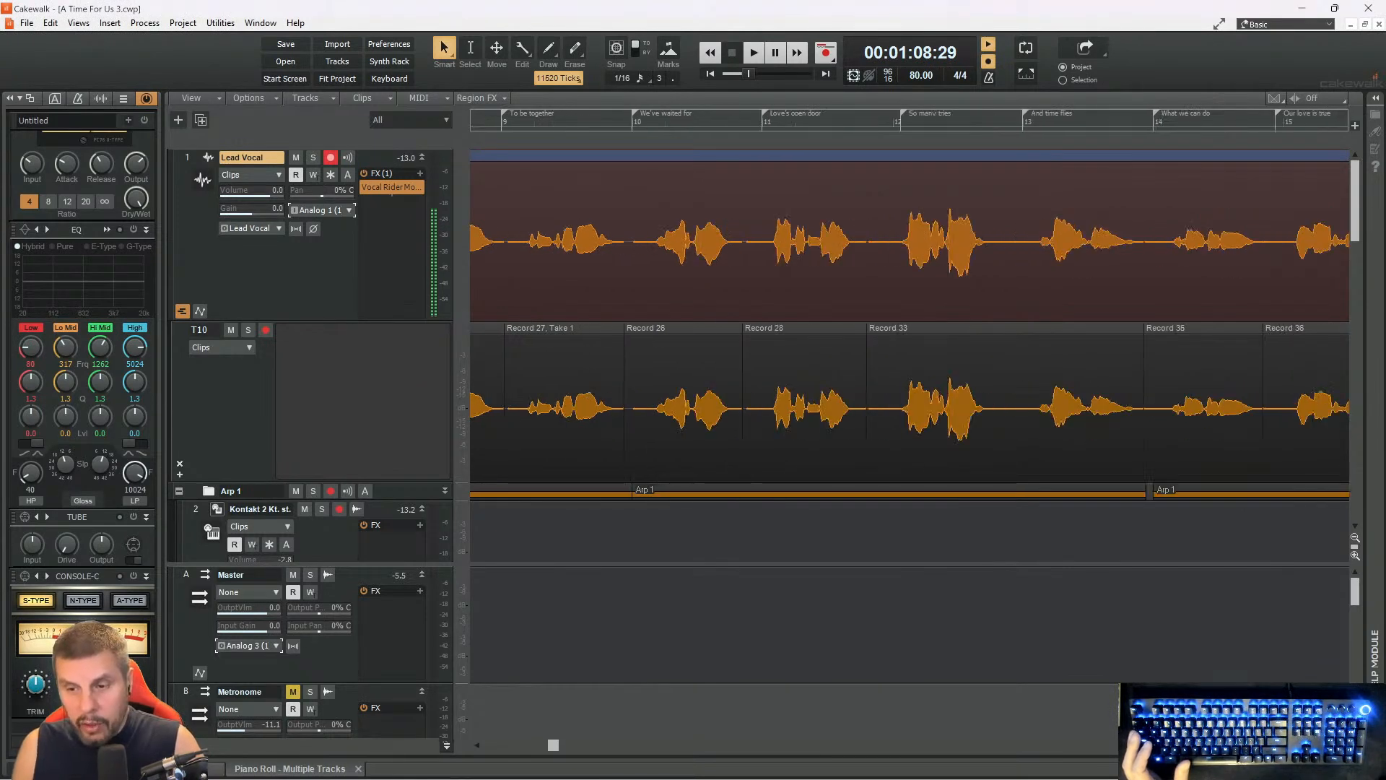
pyautogui.hotkey('ctrl', 'Left')
pyautogui.hotkey('ctrl', 'Left')
pyautogui.hotkey('ctrl', 'Left')
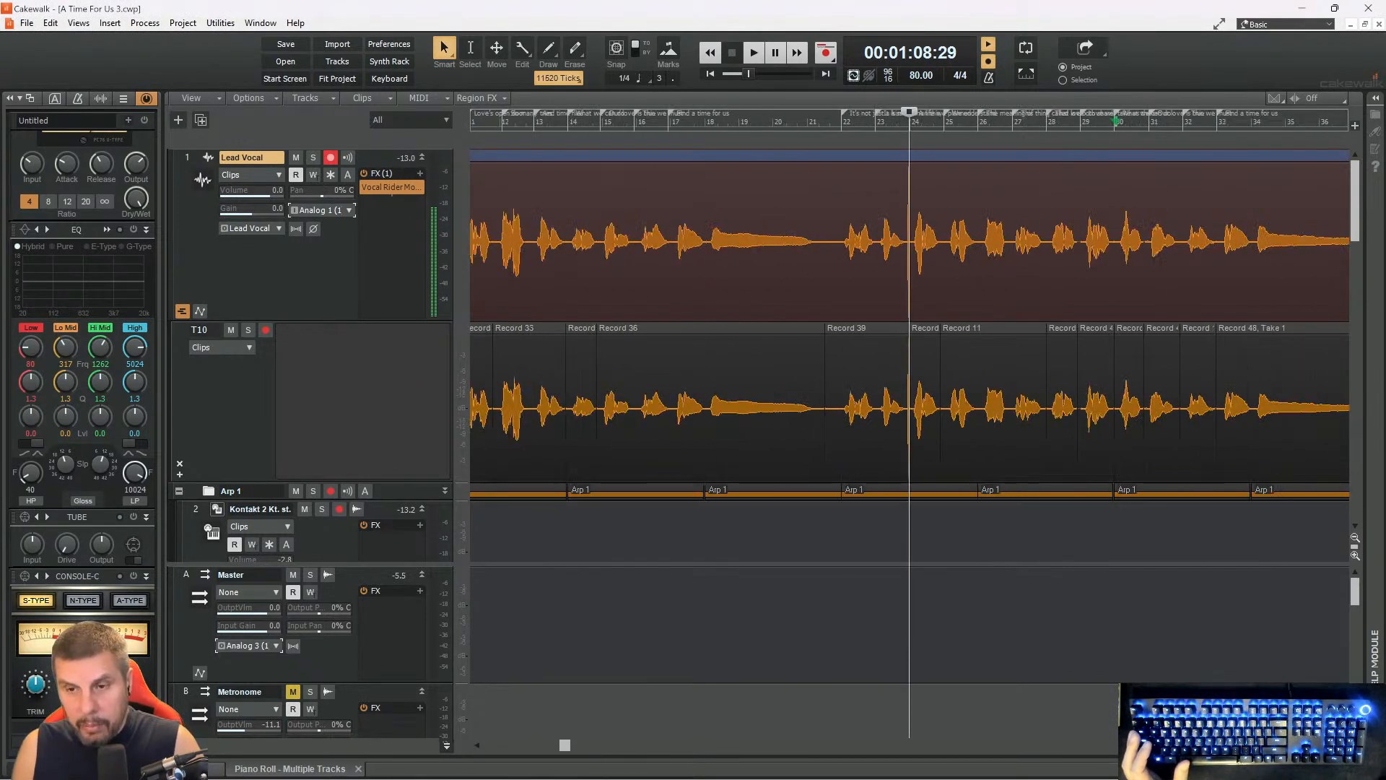
pyautogui.moveTo(1201, 399); pyautogui.dragTo(494, 421)
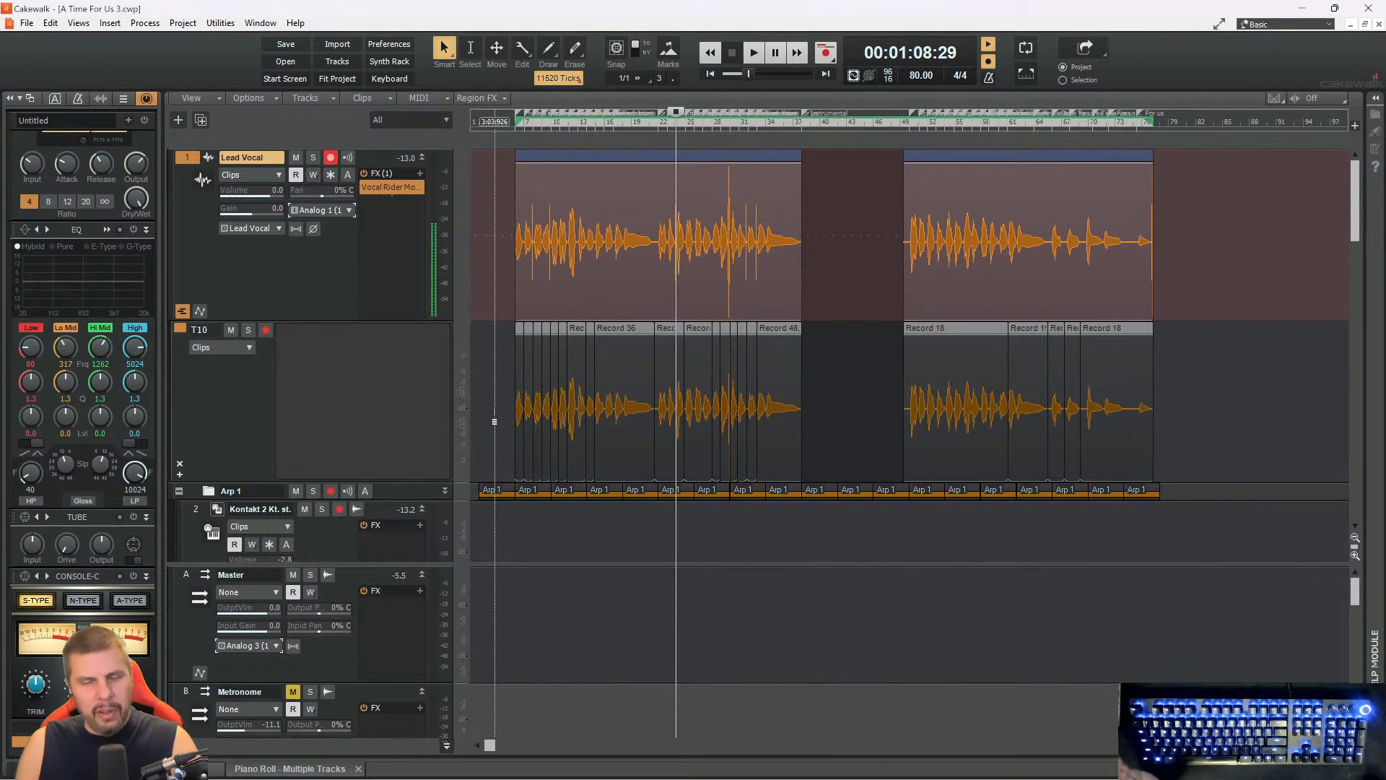
pyautogui.moveTo(495, 421); pyautogui.dragTo(494, 421)
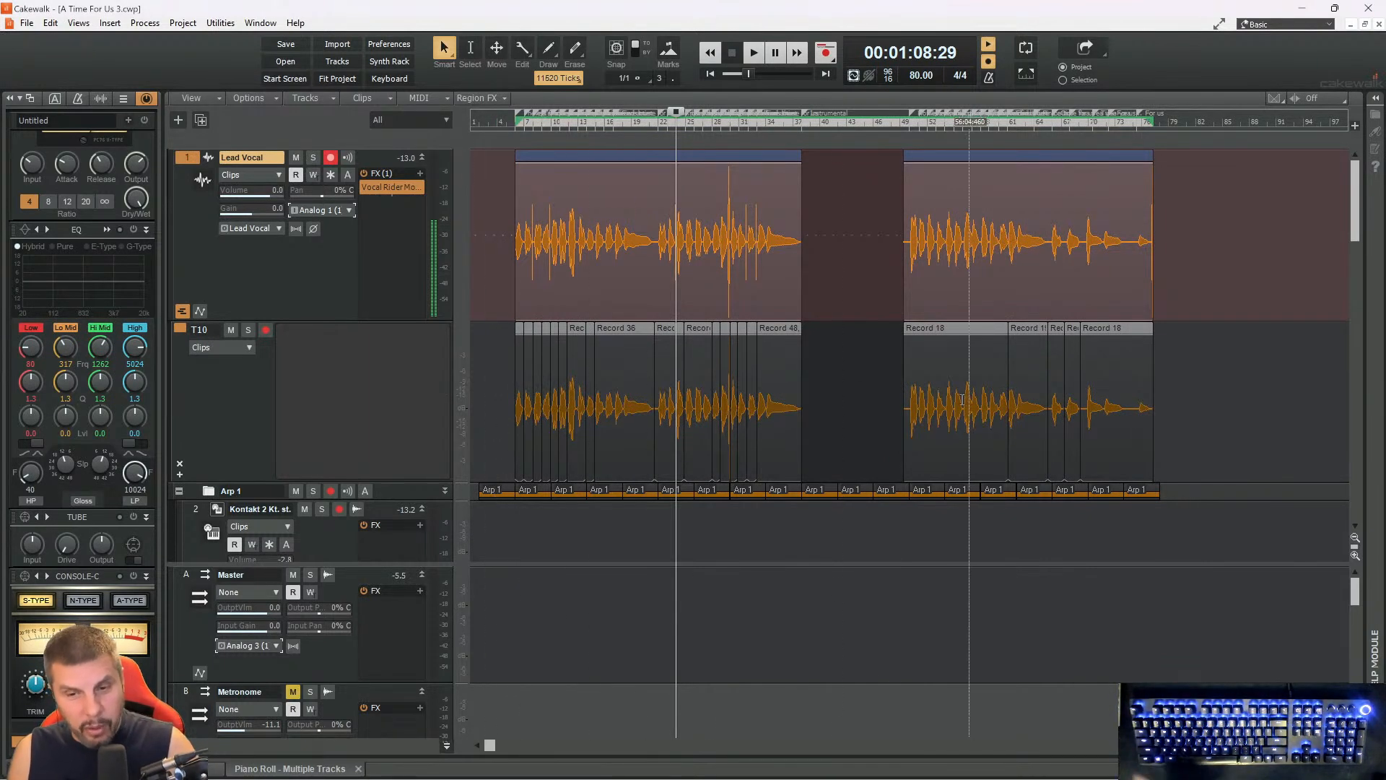
pyautogui.rightClick(614, 435)
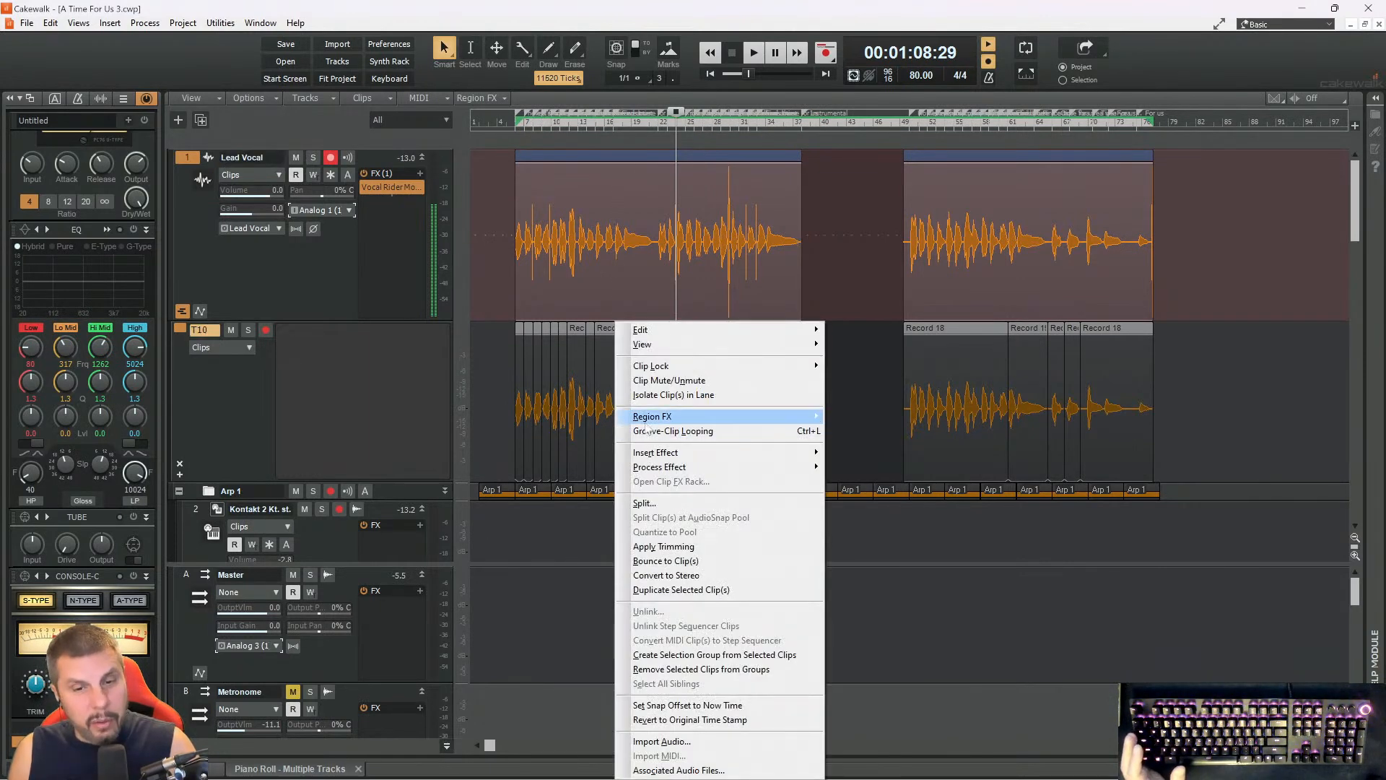
pyautogui.moveTo(646, 419)
pyautogui.moveTo(849, 444)
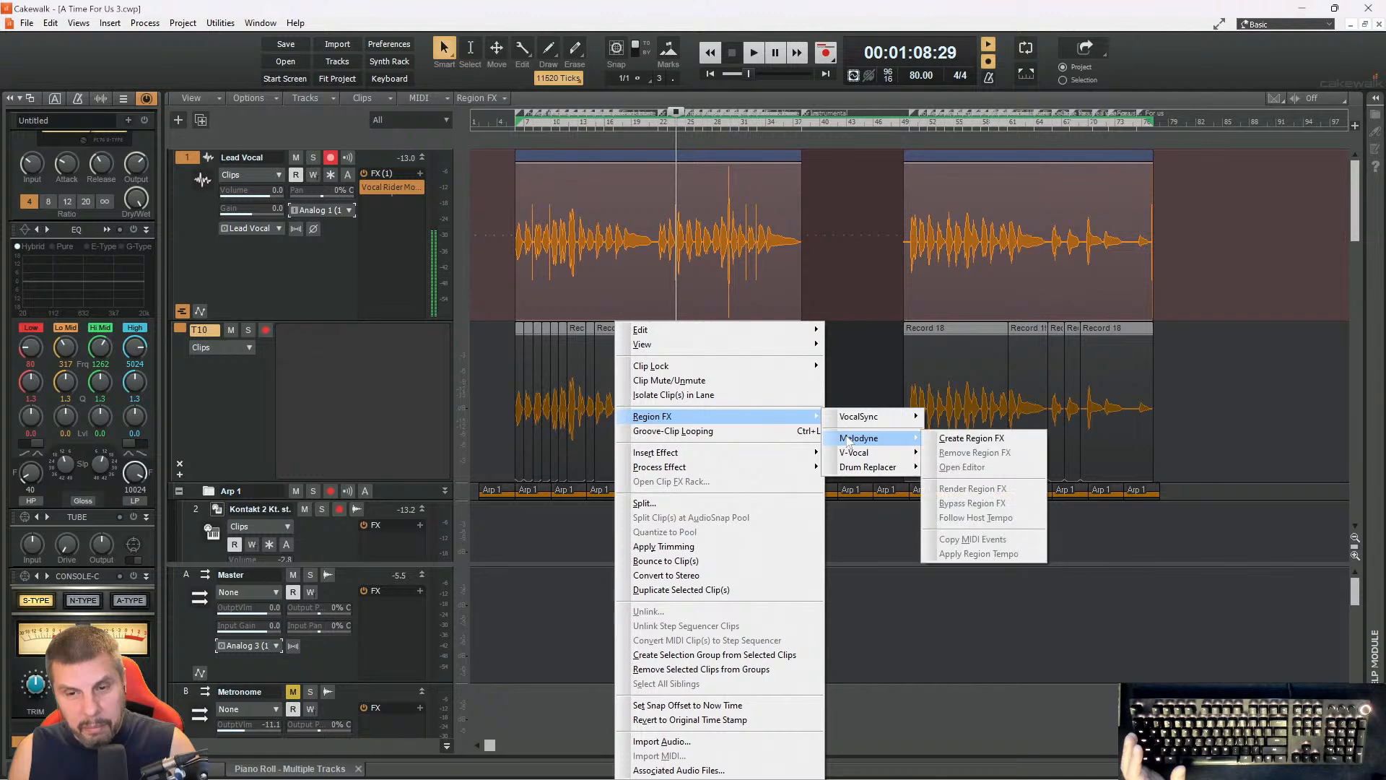
pyautogui.click(961, 438)
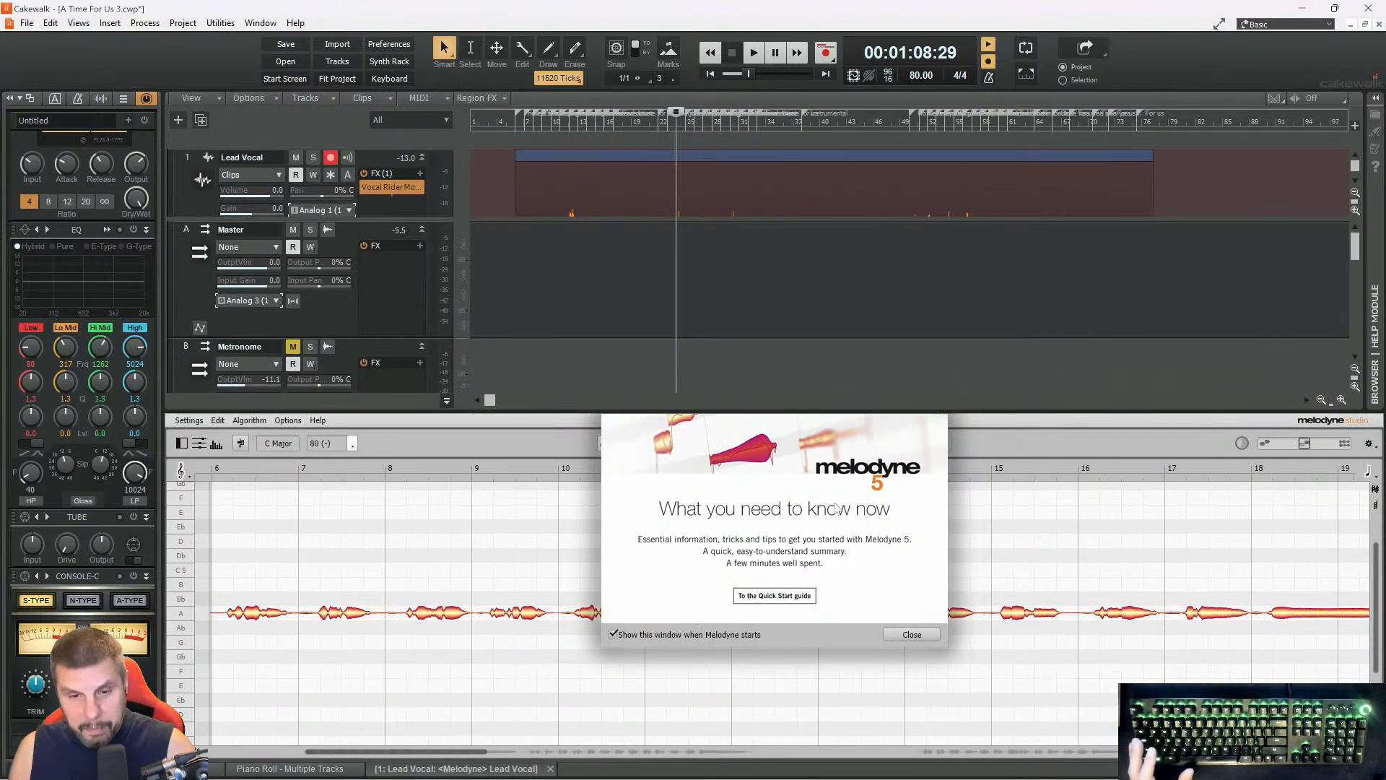
# - Dismiss the Melodyne start-up window, enlarge the note editor and zoom in on measures 6 and 7
pyautogui.click(914, 635)
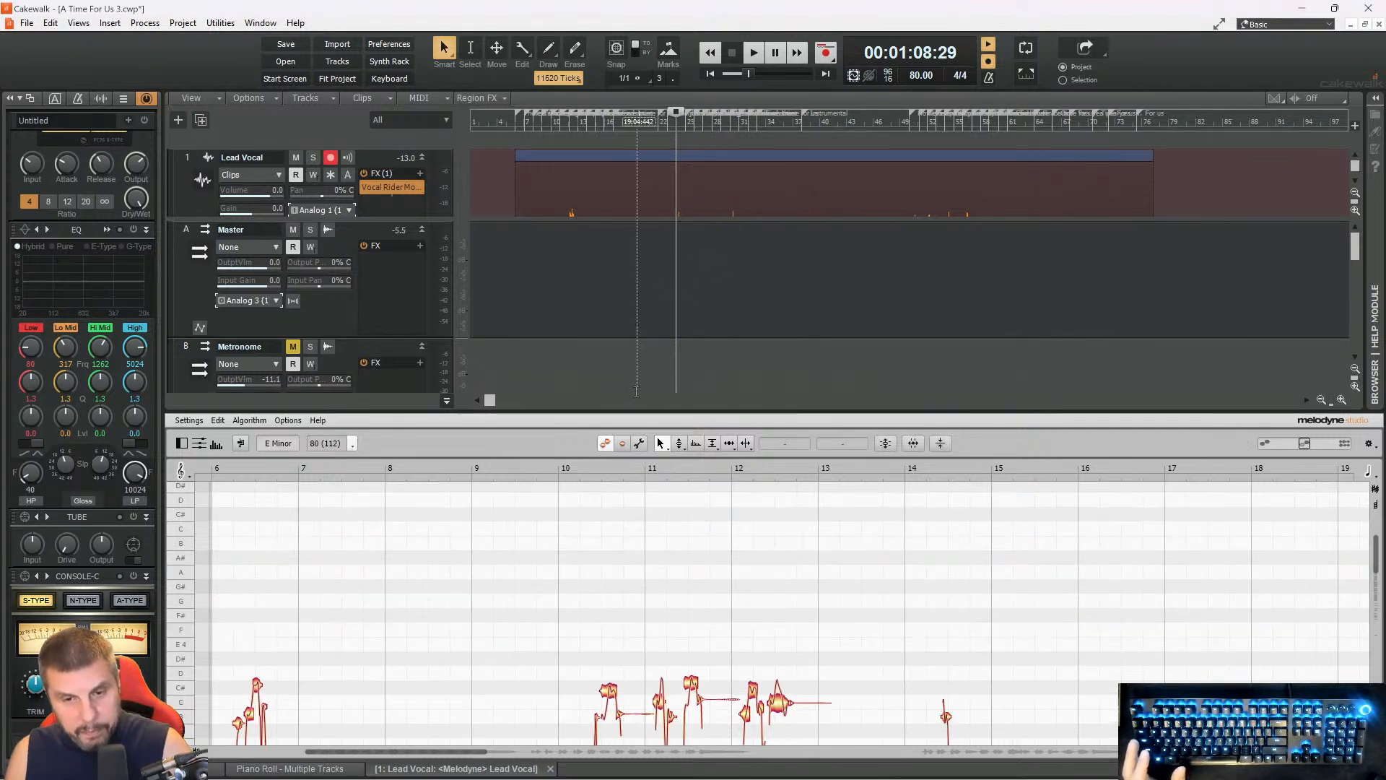
pyautogui.moveTo(636, 411); pyautogui.dragTo(656, 224)
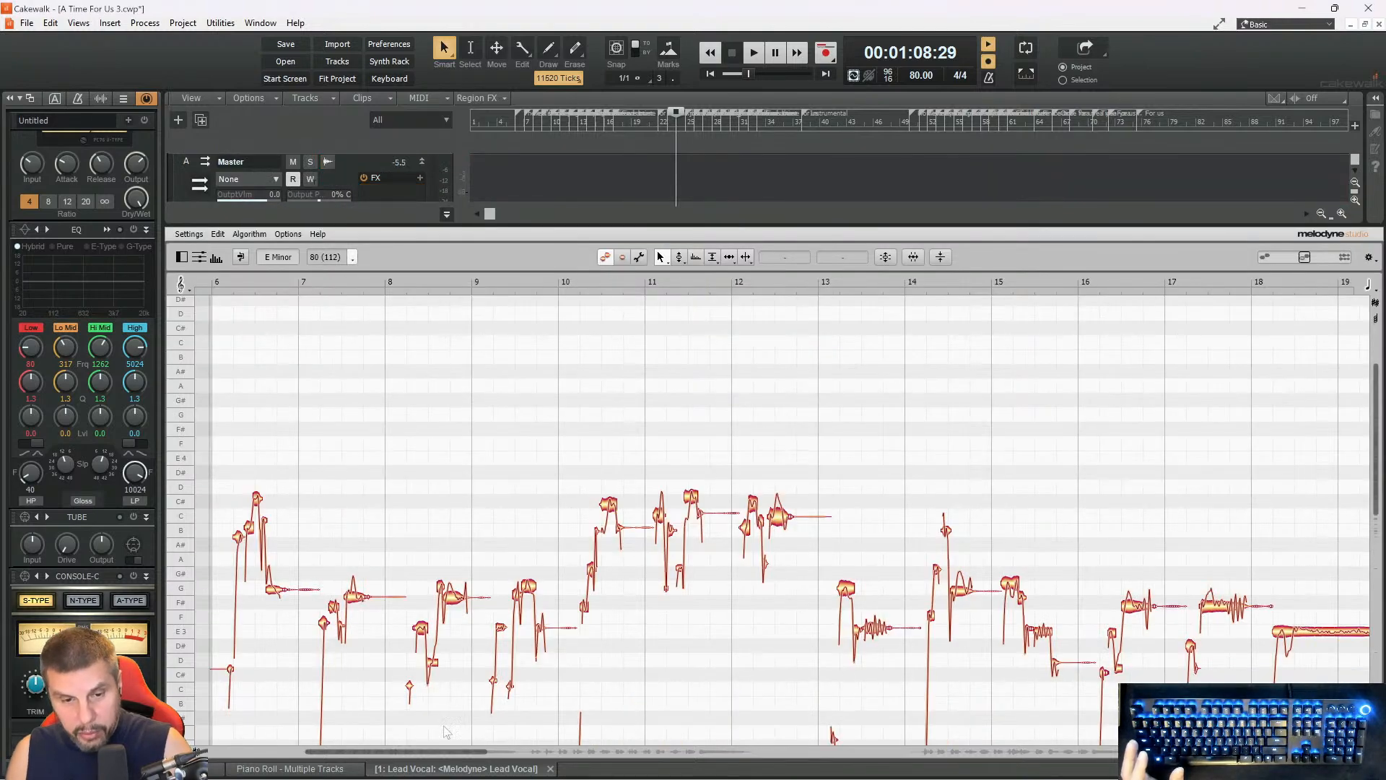
pyautogui.moveTo(482, 751); pyautogui.dragTo(323, 755)
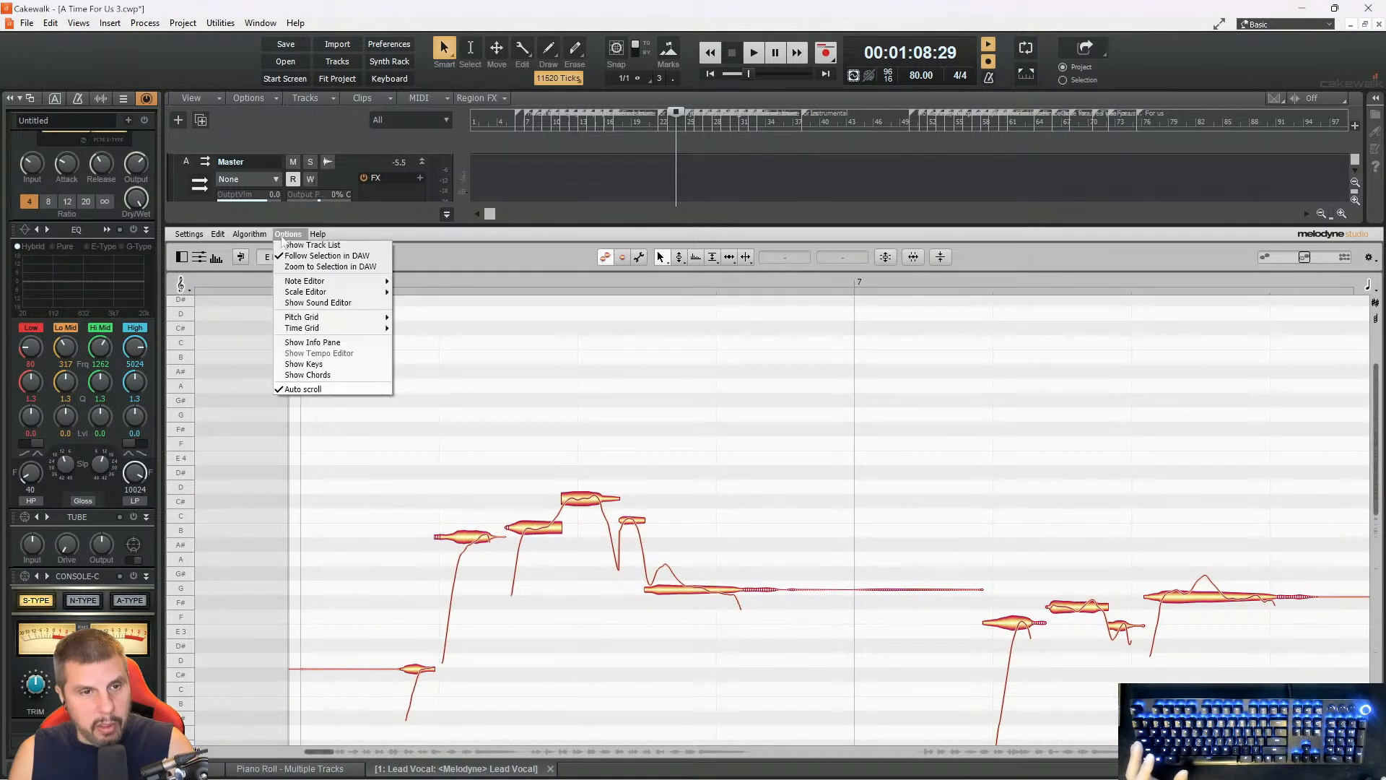
# - Change Melodyne's look to High Contrast 2 in its preferences
pyautogui.click(218, 234)
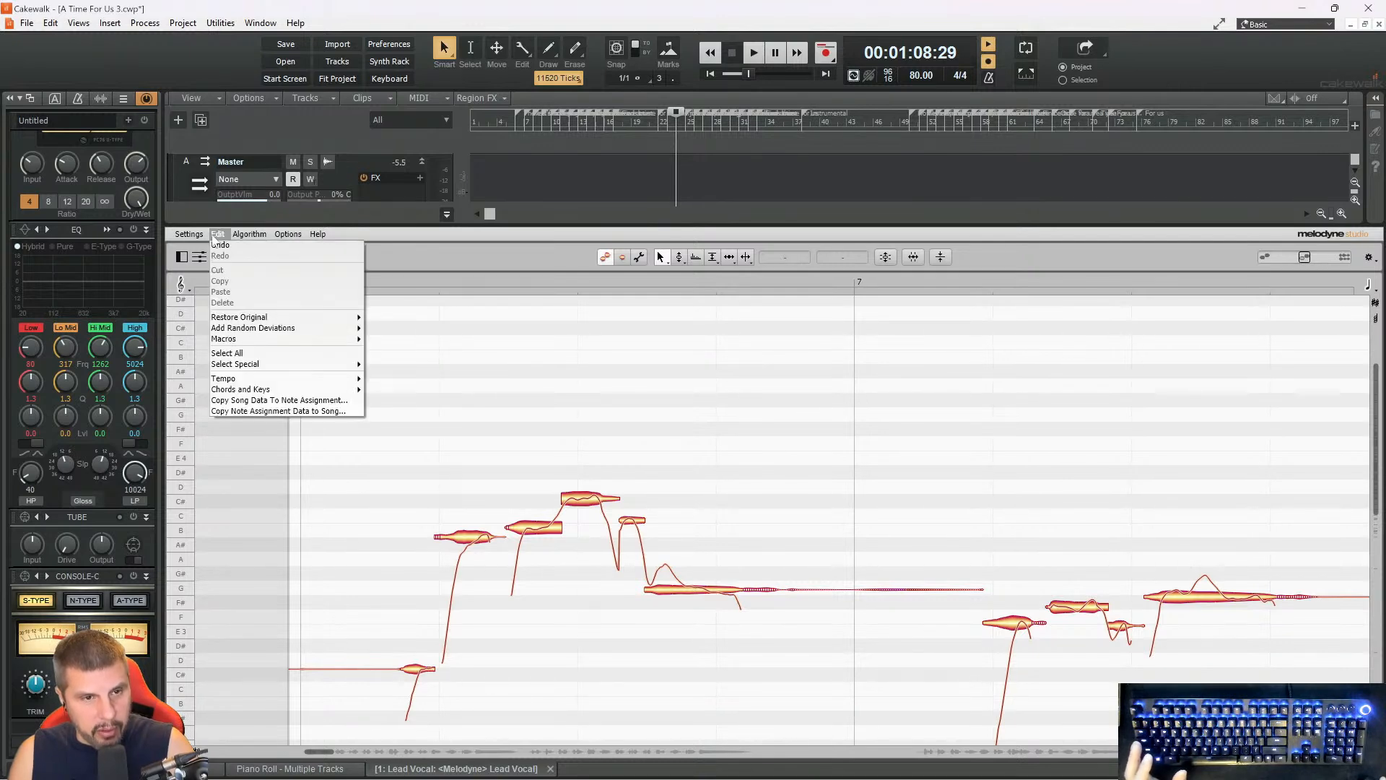
pyautogui.moveTo(288, 238)
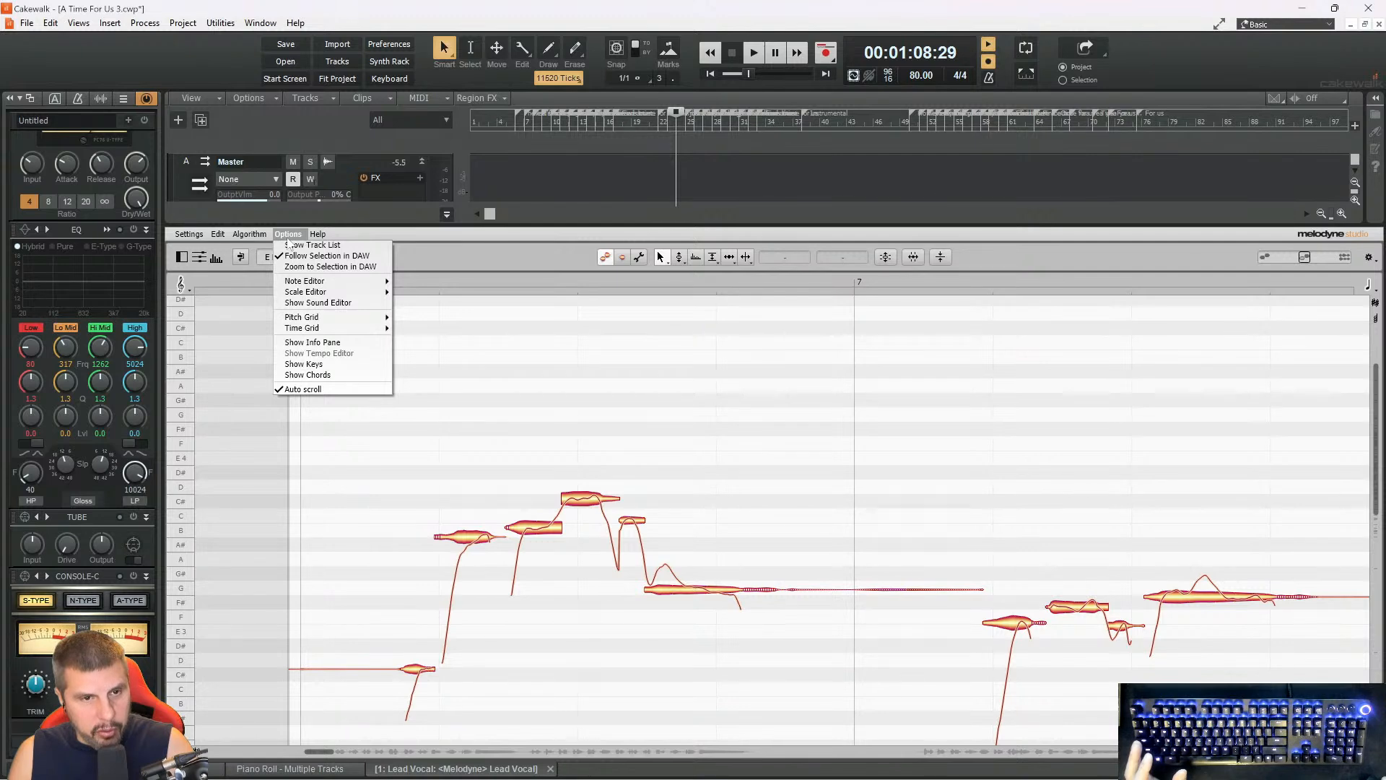
pyautogui.moveTo(236, 241)
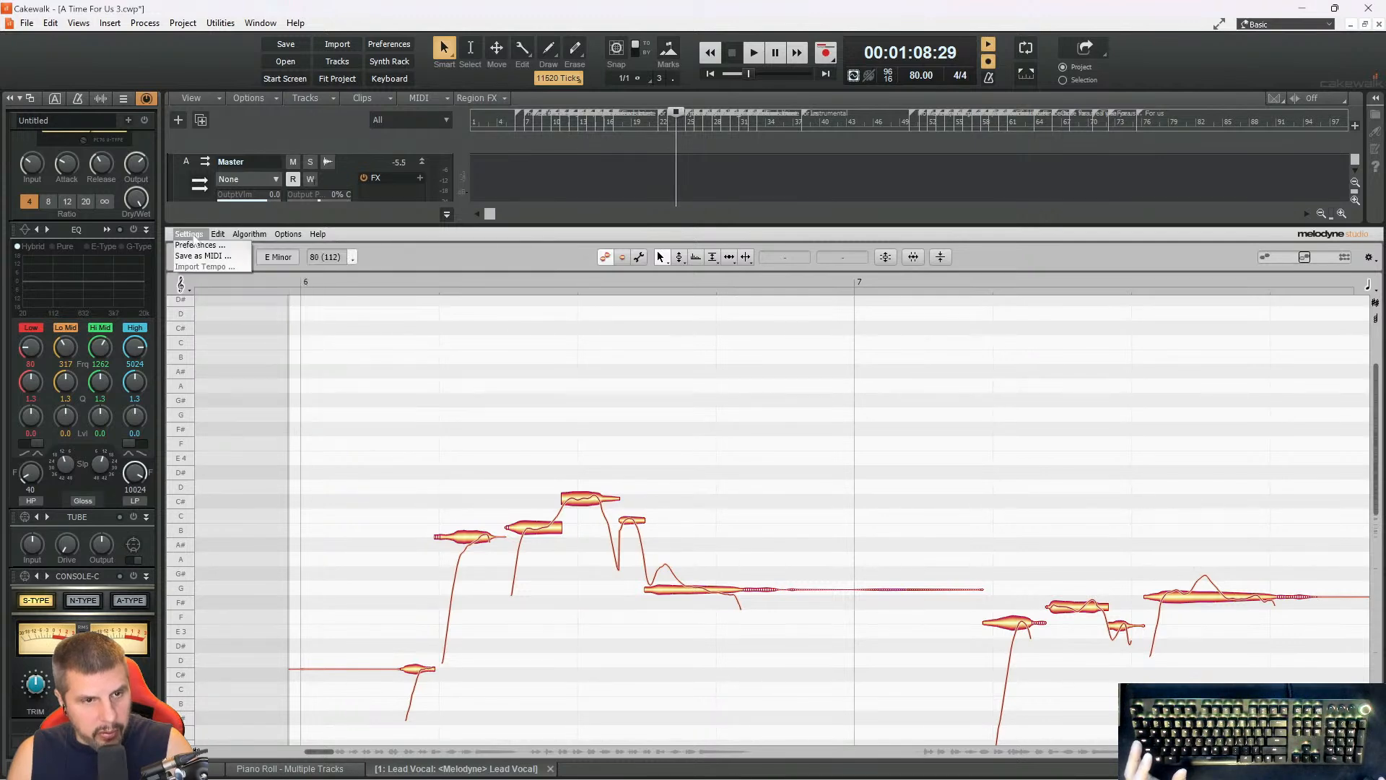
pyautogui.click(188, 246)
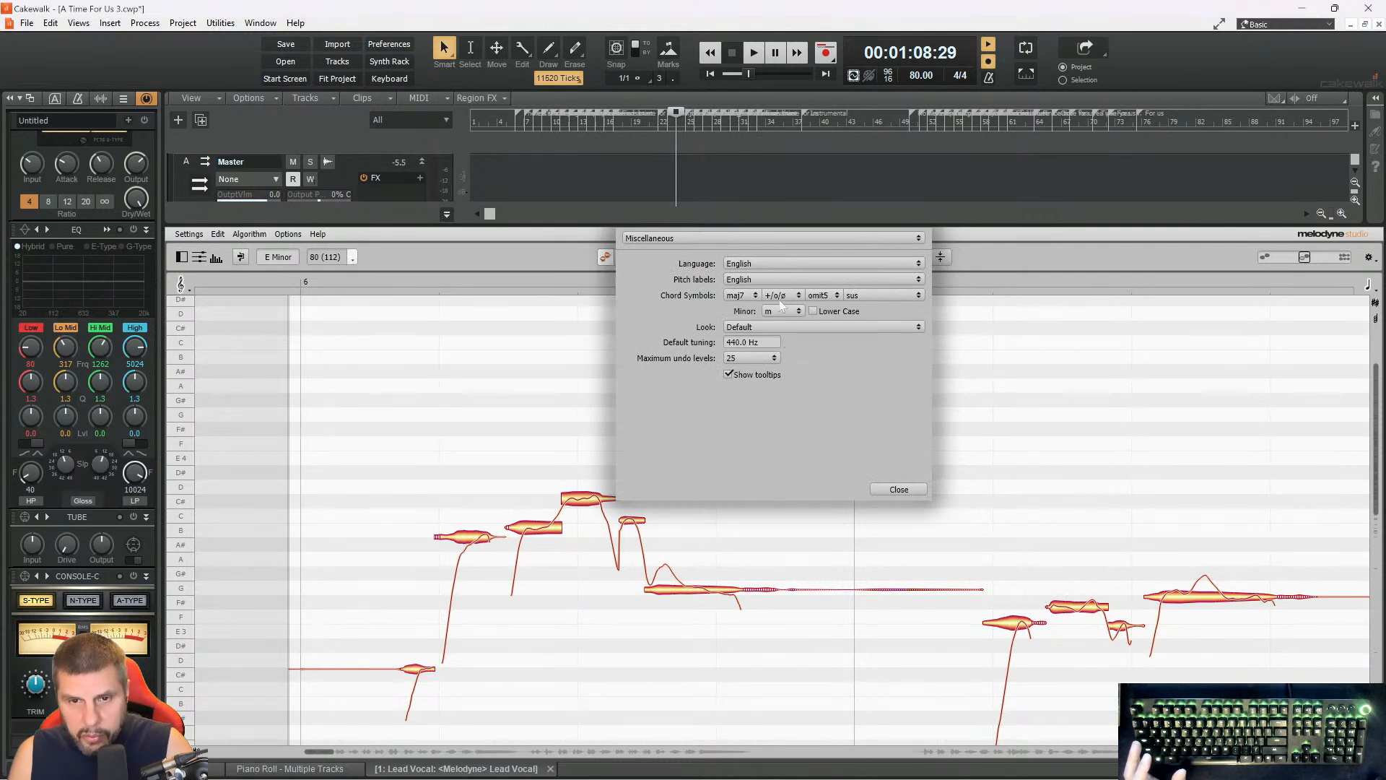
pyautogui.click(669, 239)
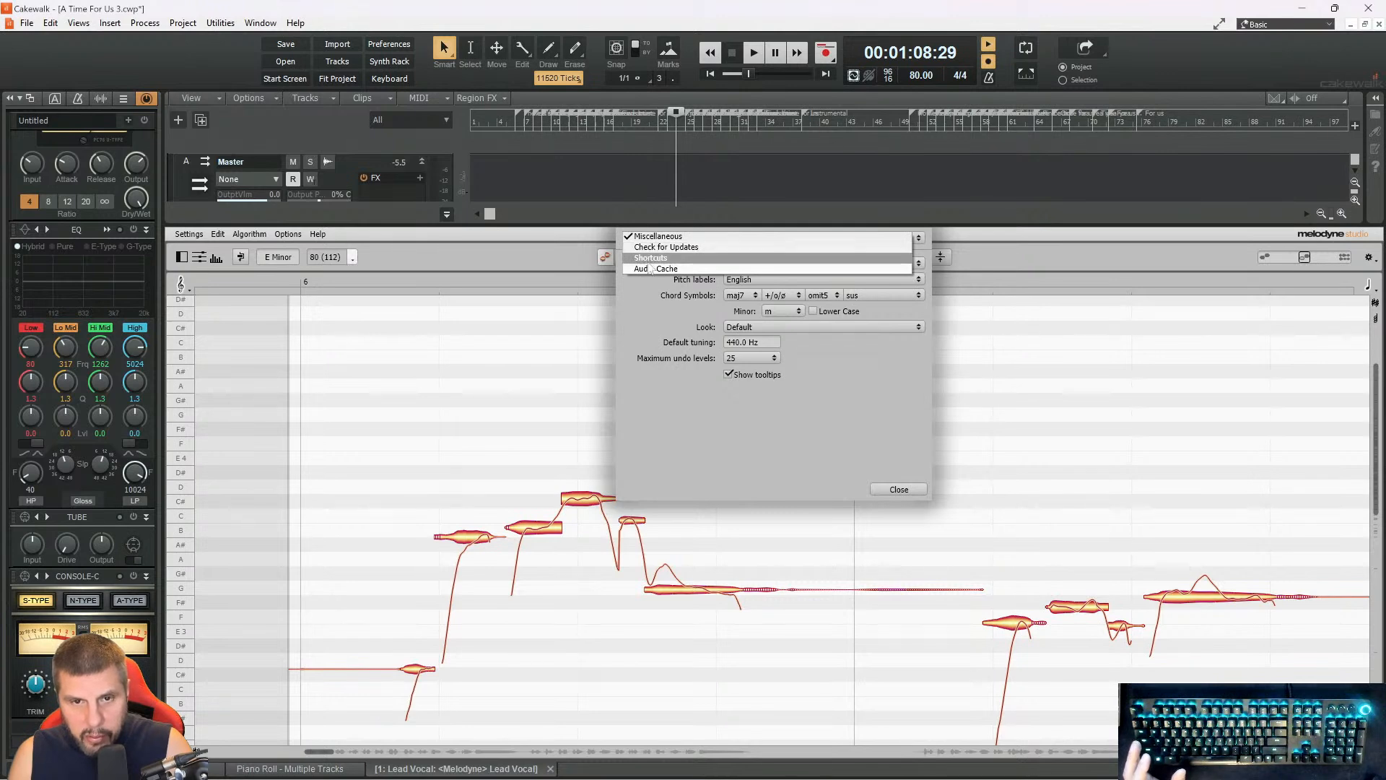
pyautogui.click(655, 237)
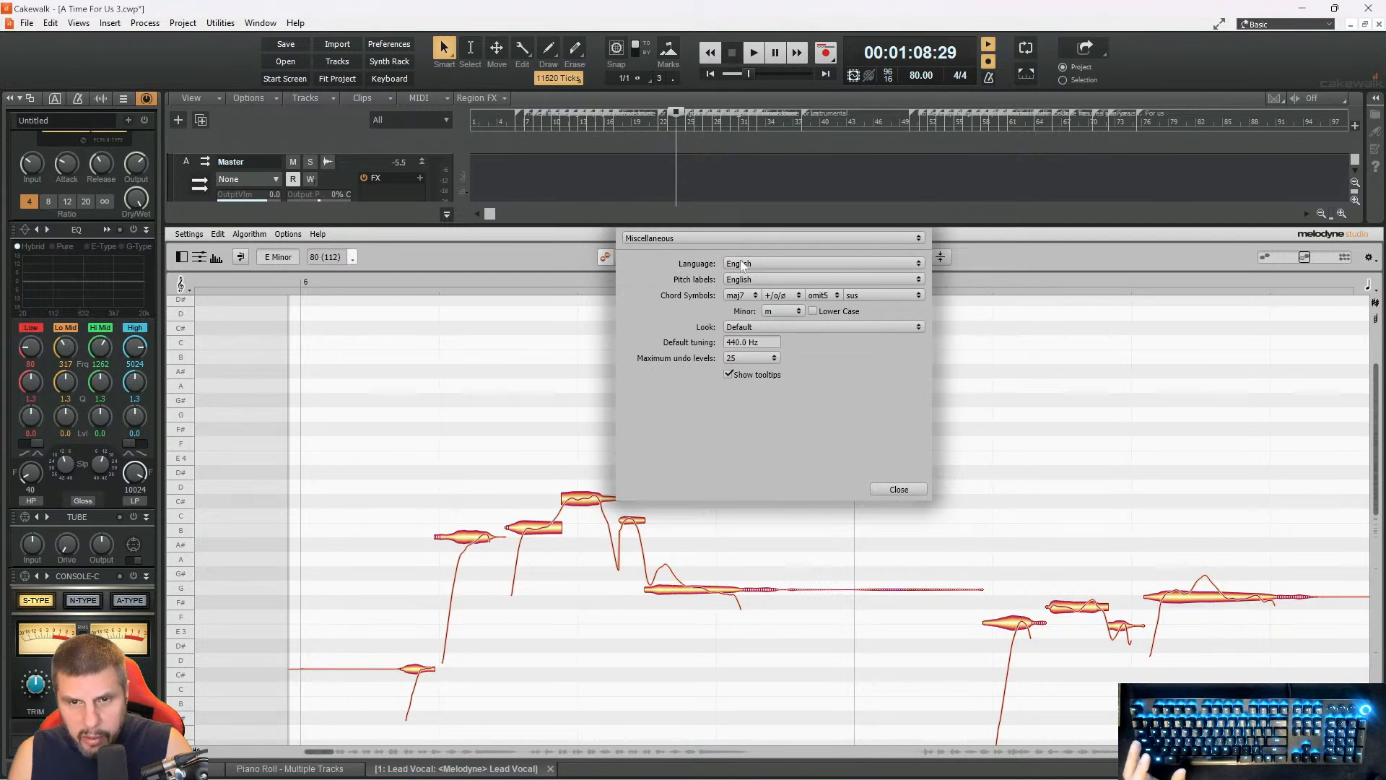
pyautogui.click(750, 329)
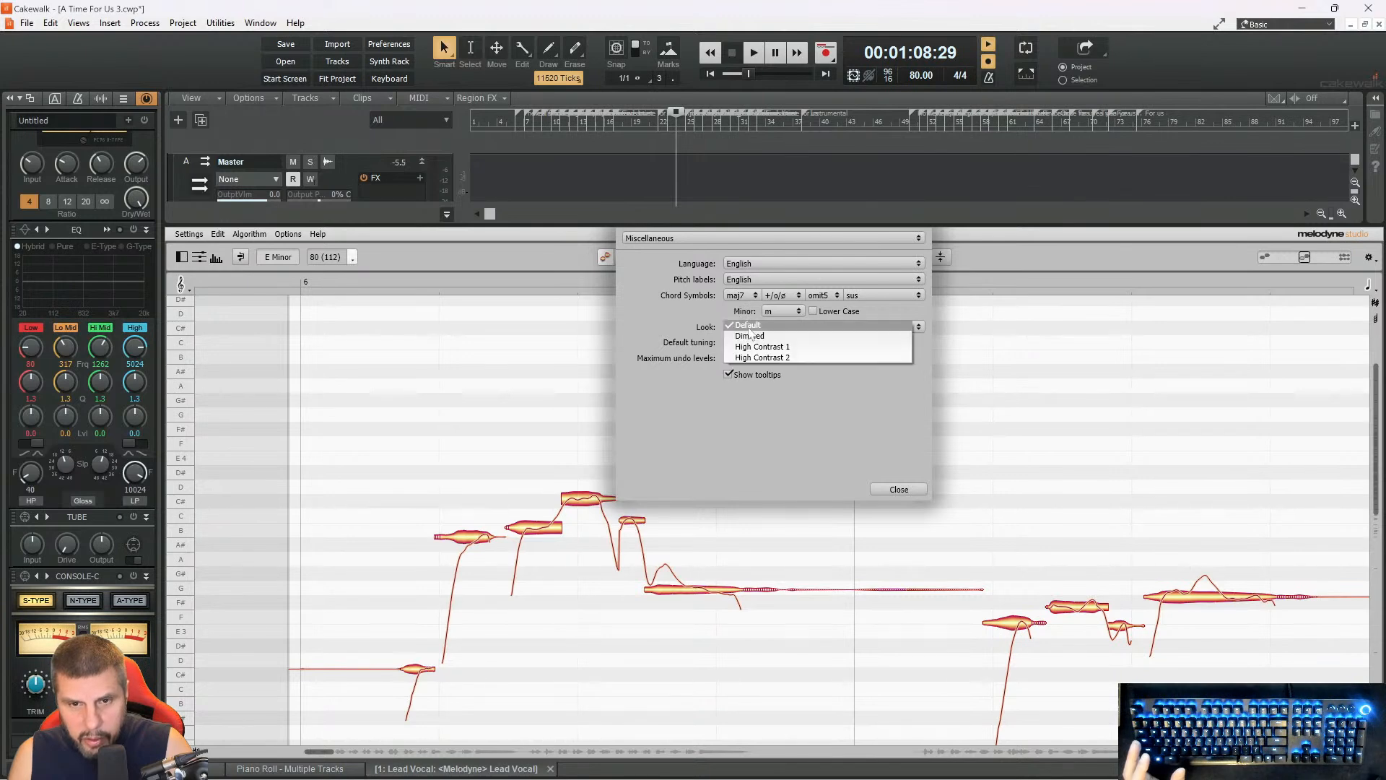
pyautogui.click(749, 347)
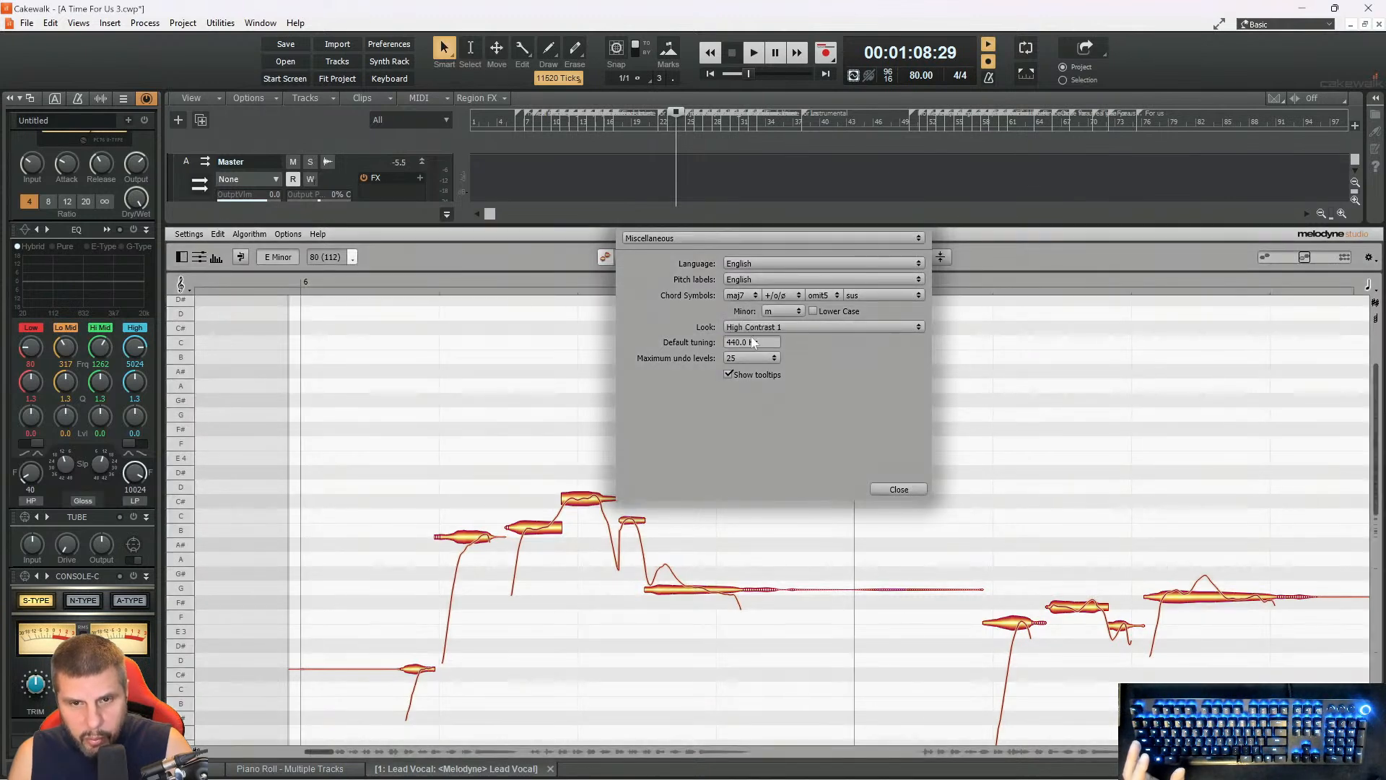
pyautogui.click(756, 329)
pyautogui.click(757, 342)
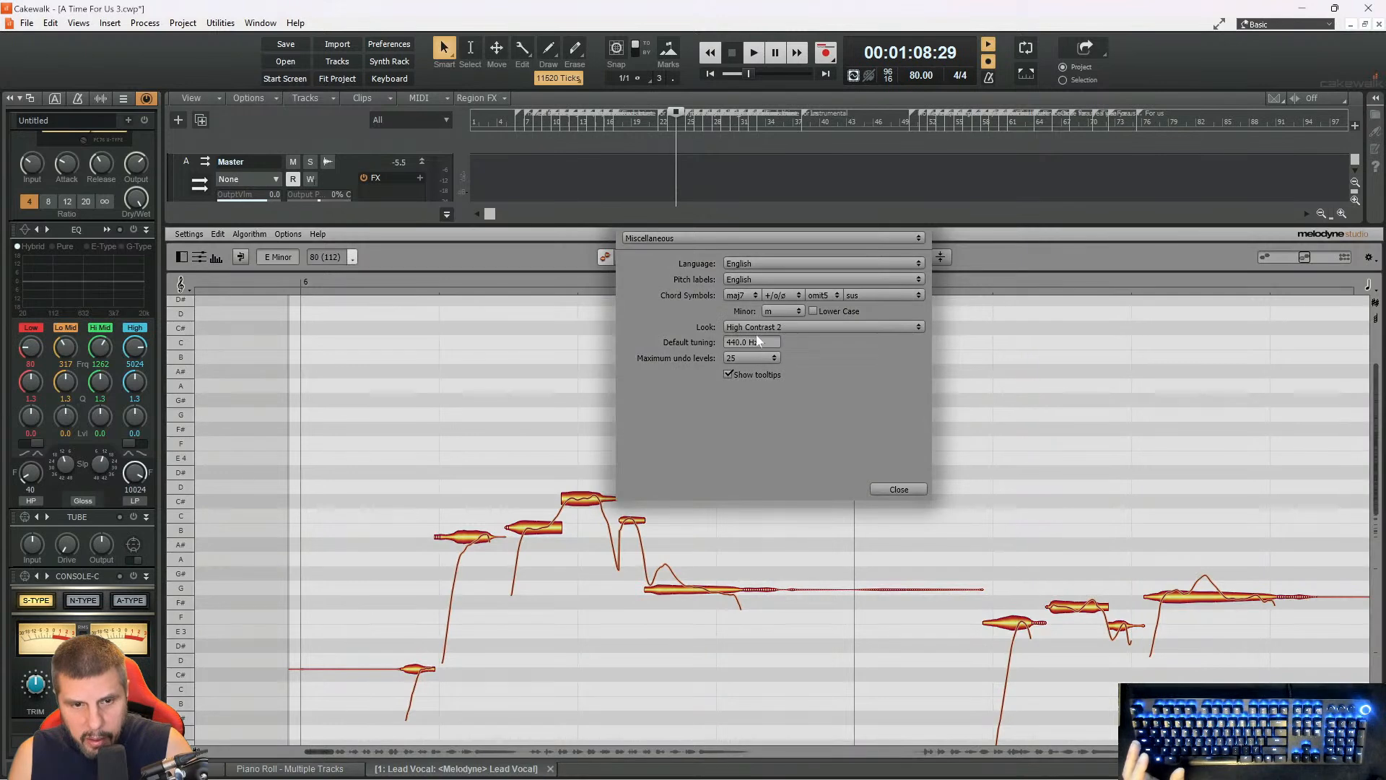
pyautogui.click(899, 489)
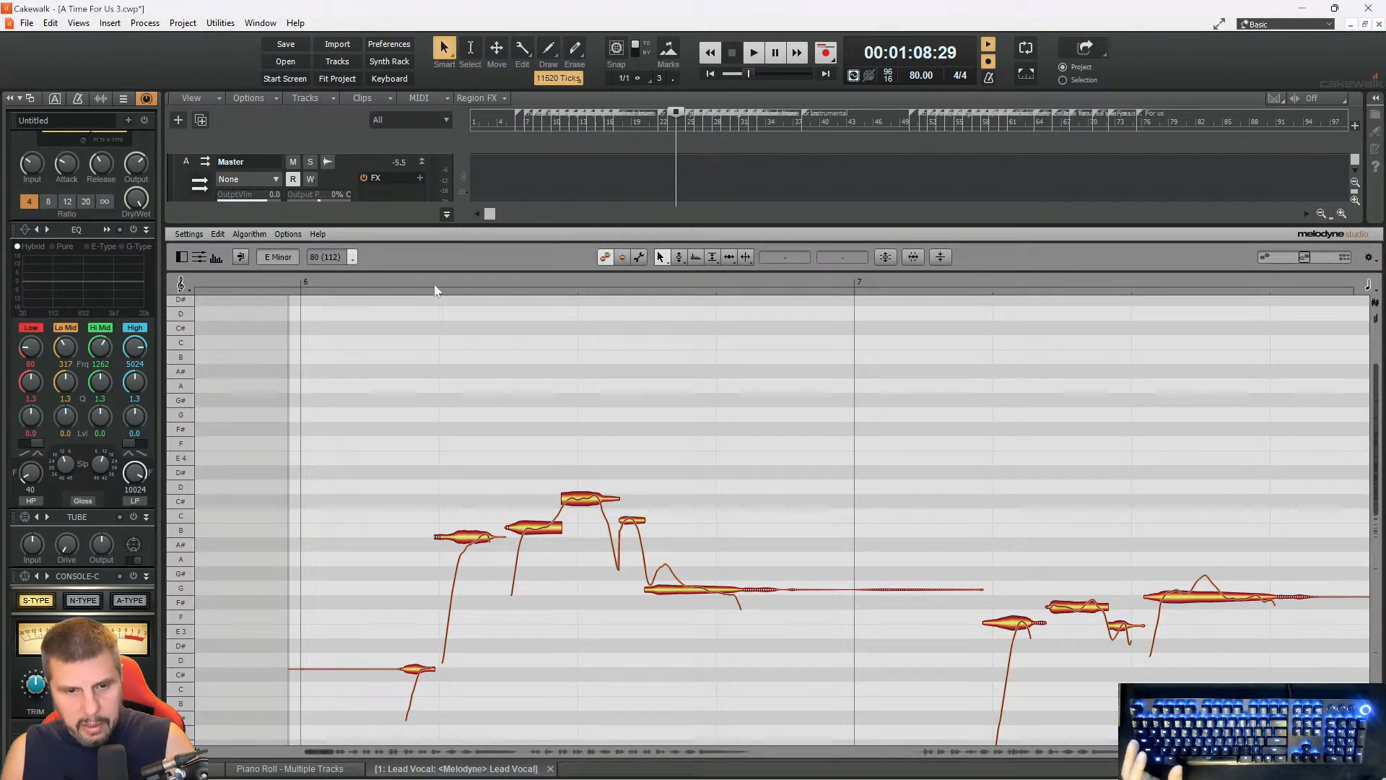
# - Select all vocal notes and snap their pitch centres to the nearest semitones with the Pitch tool
pyautogui.click(381, 282)
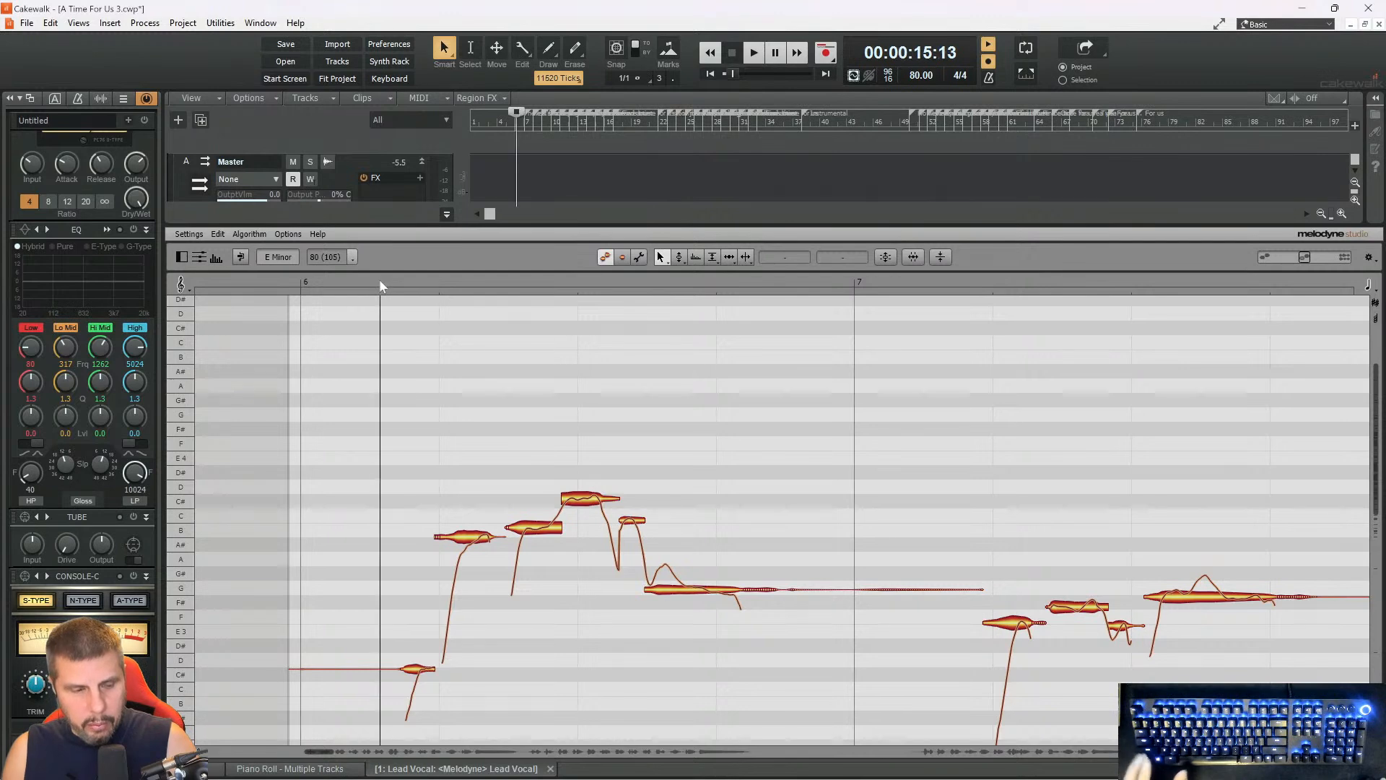
pyautogui.hotkey('ctrl', 'a')
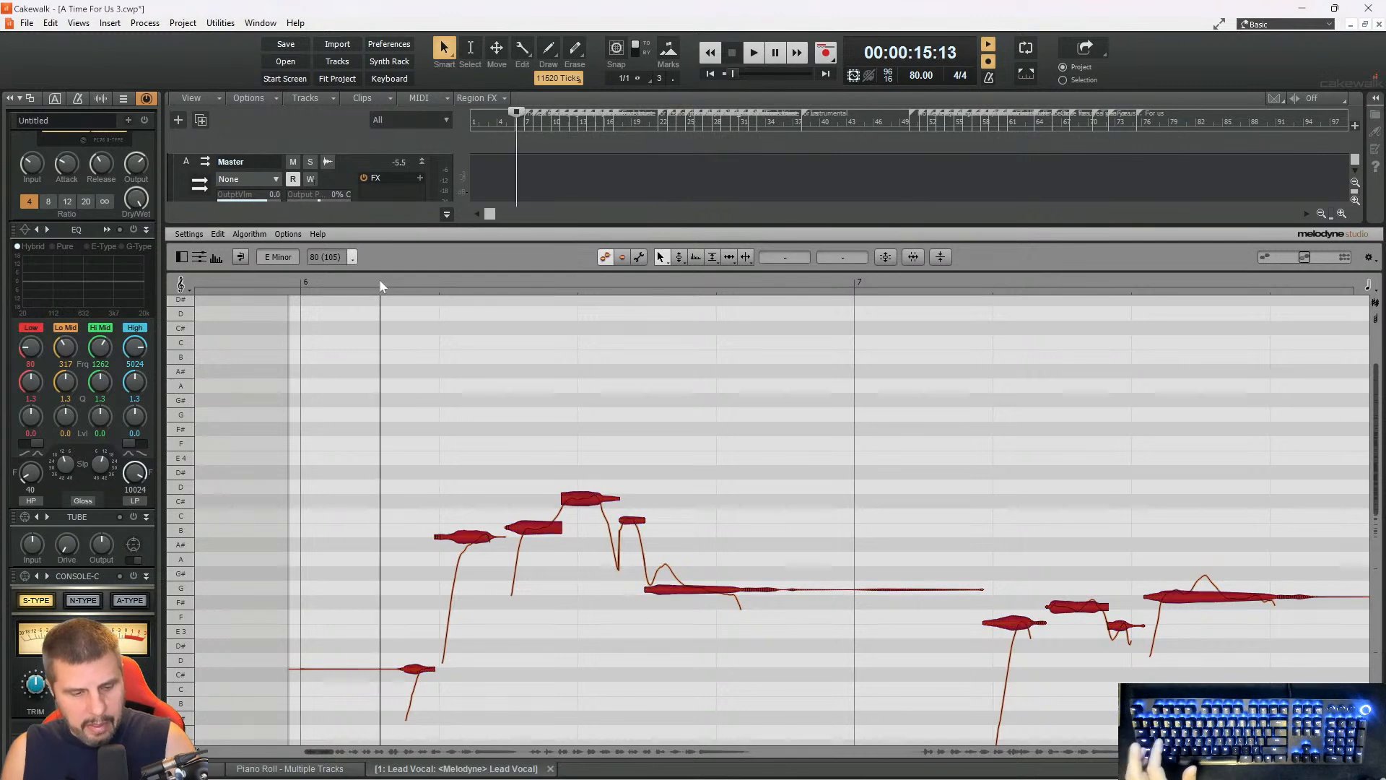
pyautogui.rightClick(495, 387)
pyautogui.click(514, 384)
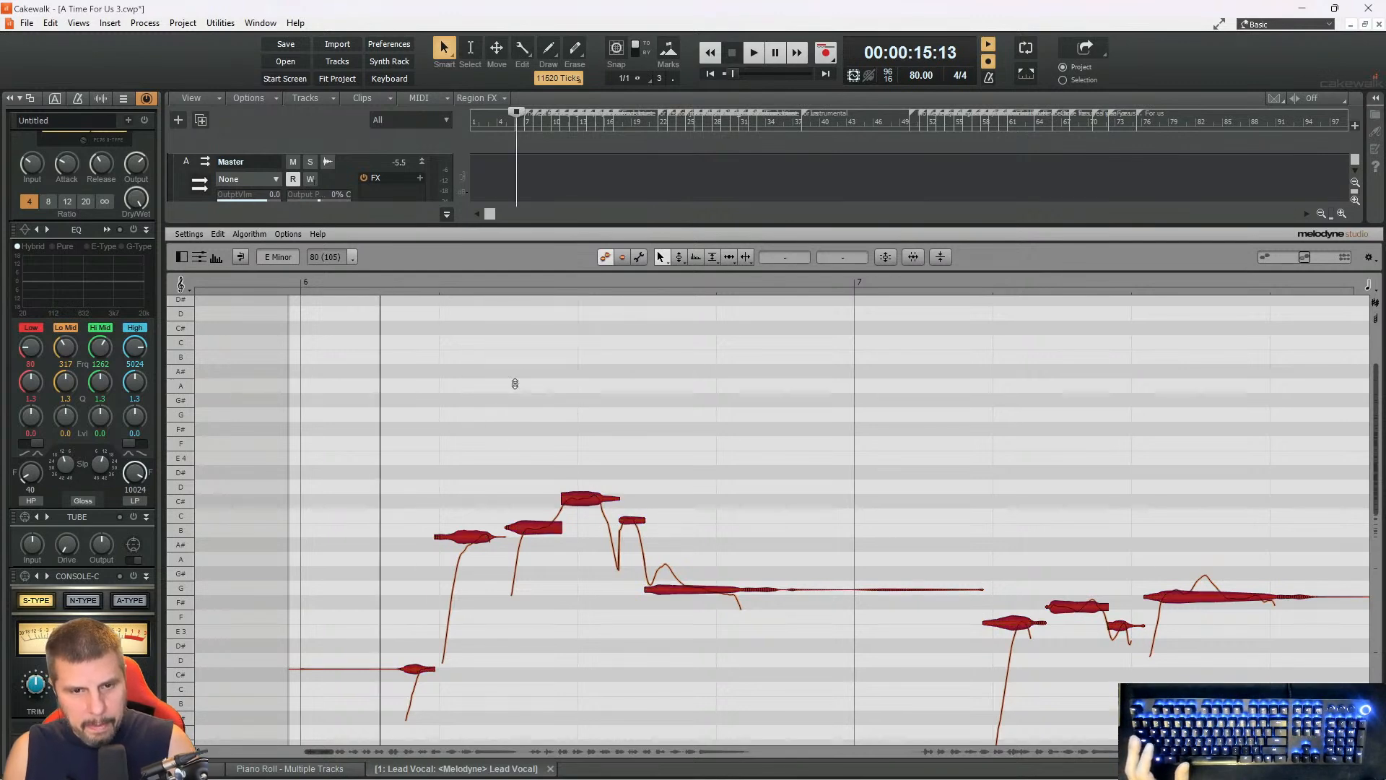
pyautogui.doubleClick(459, 535)
pyautogui.press('space')
pyautogui.press('space')
pyautogui.click(451, 498)
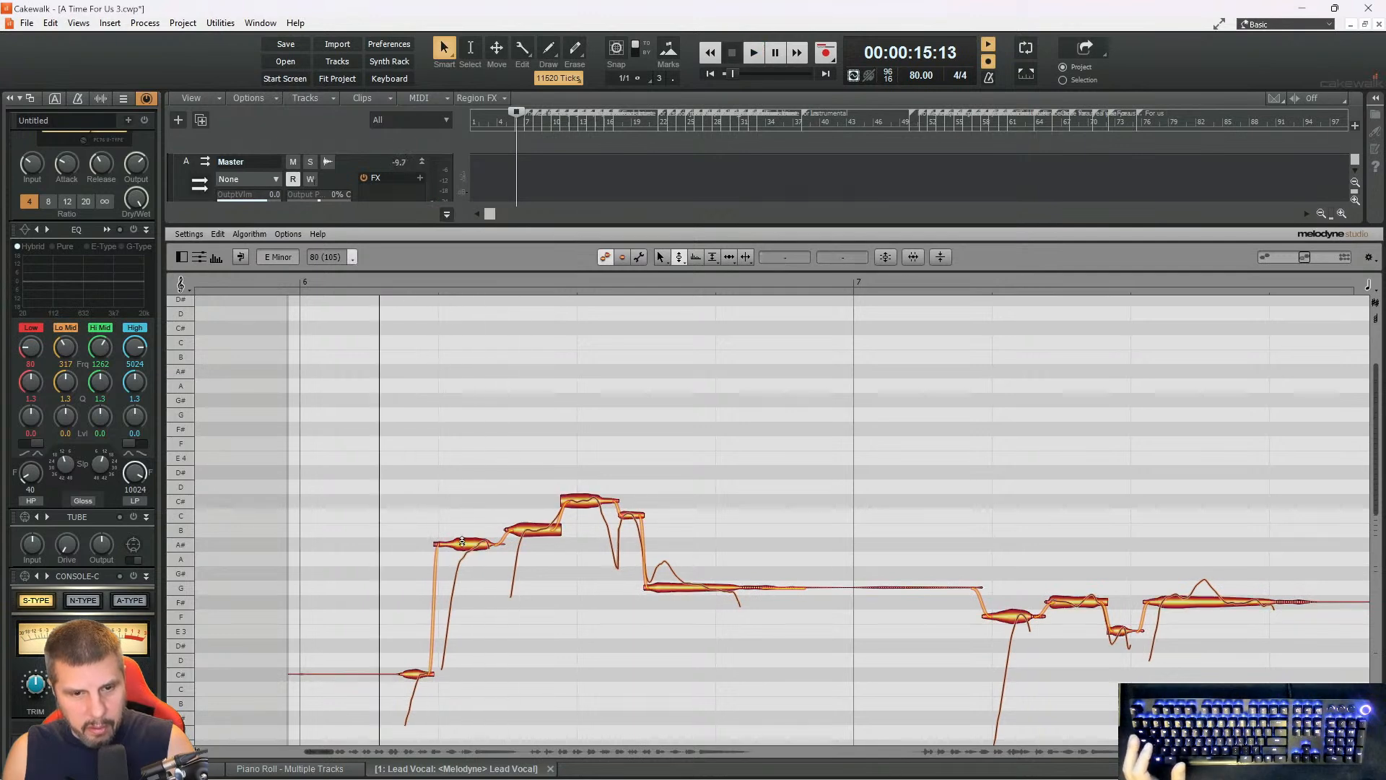
# - Raise the second note of the measure 6 phrase to B3 and play the phrase back
pyautogui.moveTo(462, 542); pyautogui.dragTo(462, 532)
pyautogui.press('space')
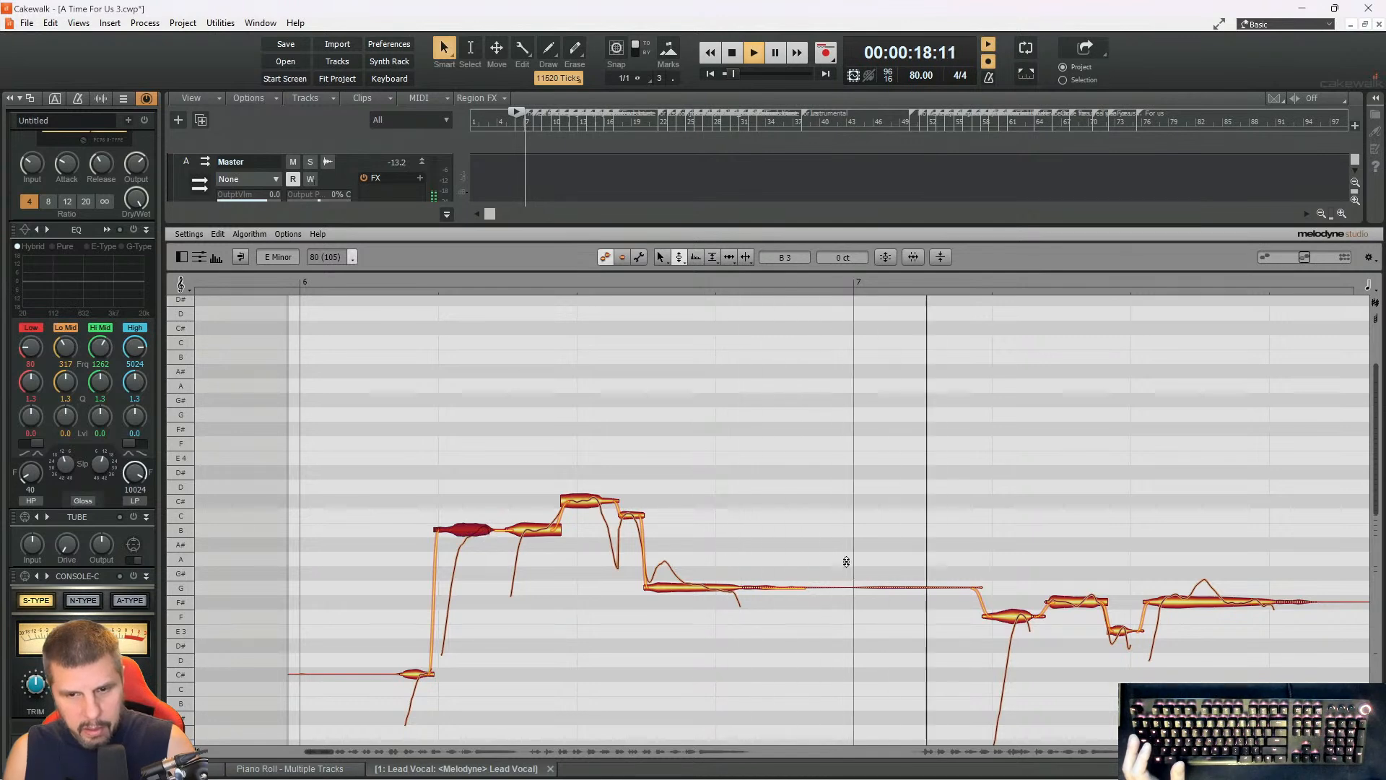
pyautogui.press('space')
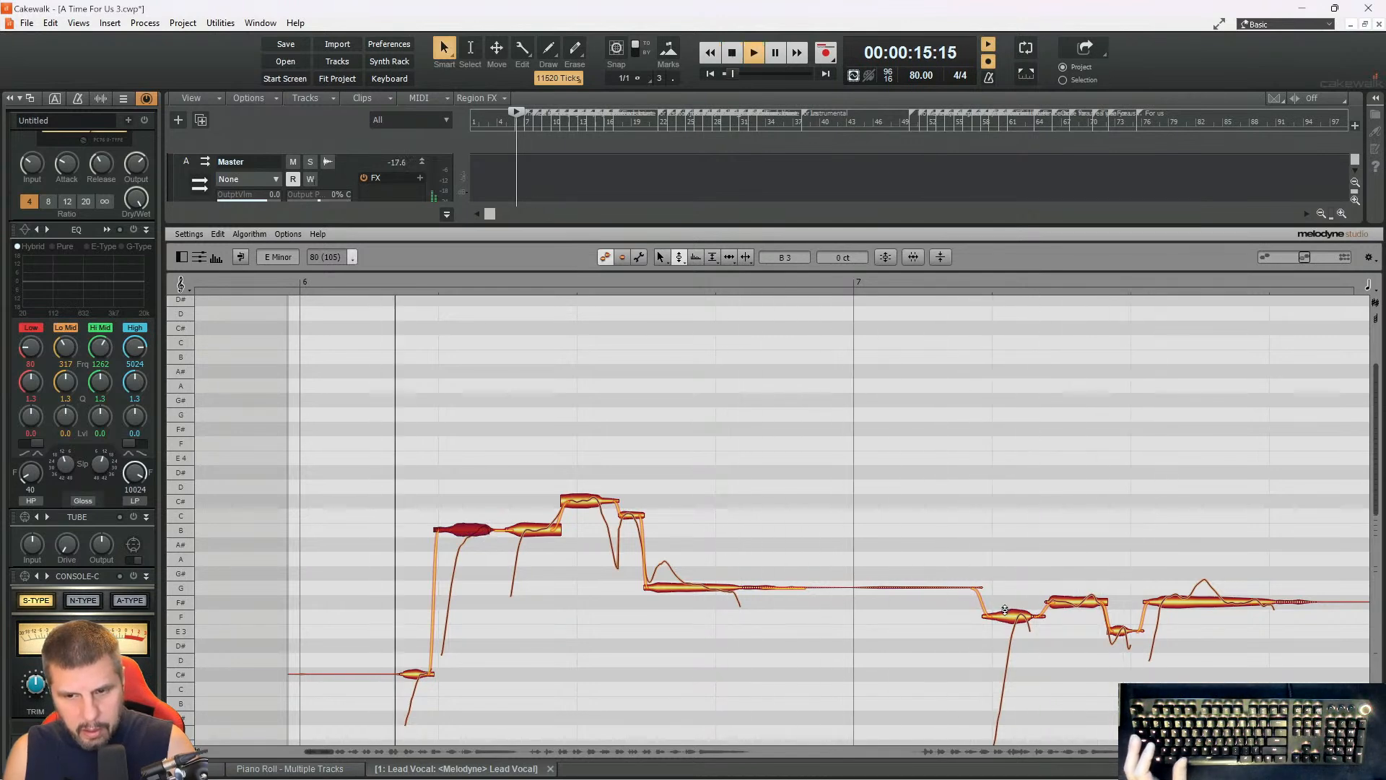
# - Raise the first note of the measure 7 phrase to F#3 and audition it from just before the note
pyautogui.moveTo(1003, 608); pyautogui.dragTo(1008, 604)
pyautogui.click(927, 282)
pyautogui.press('space')
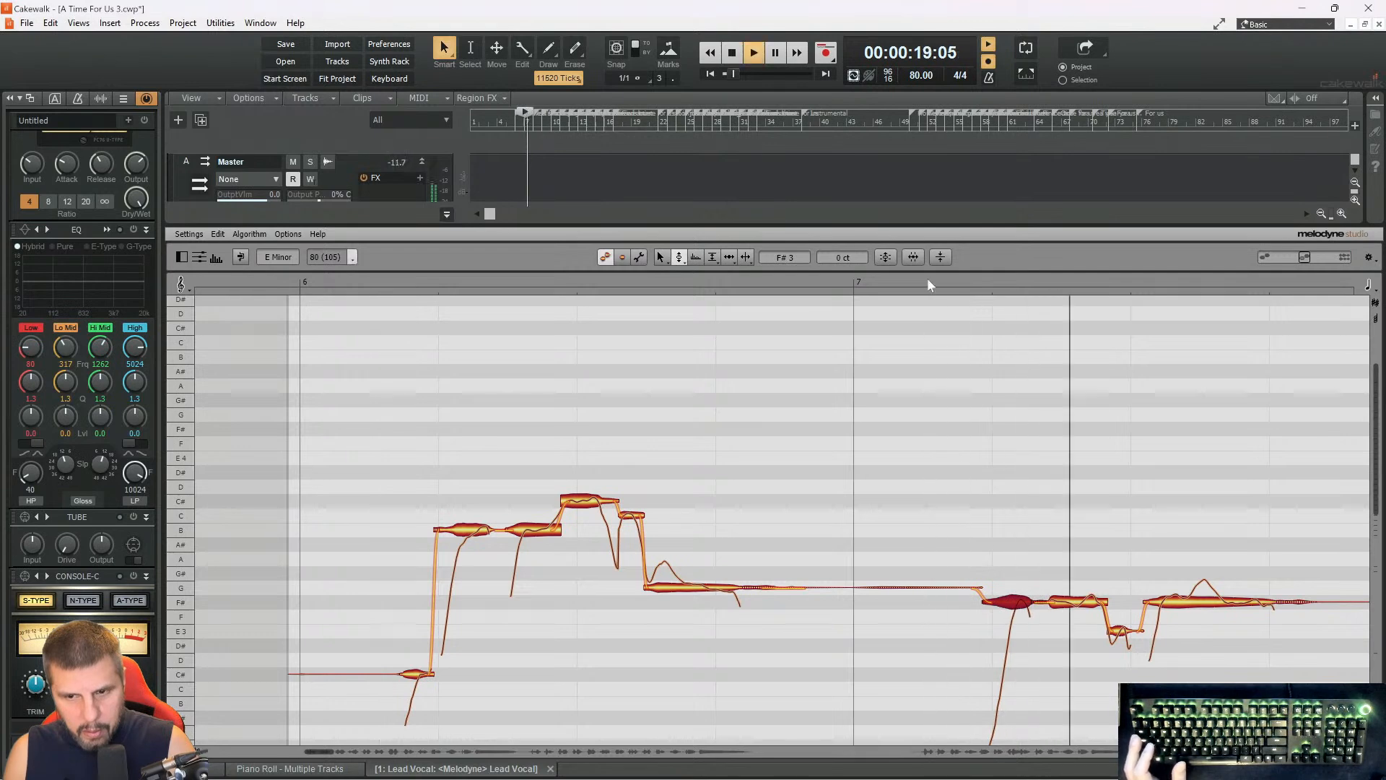
pyautogui.press('space')
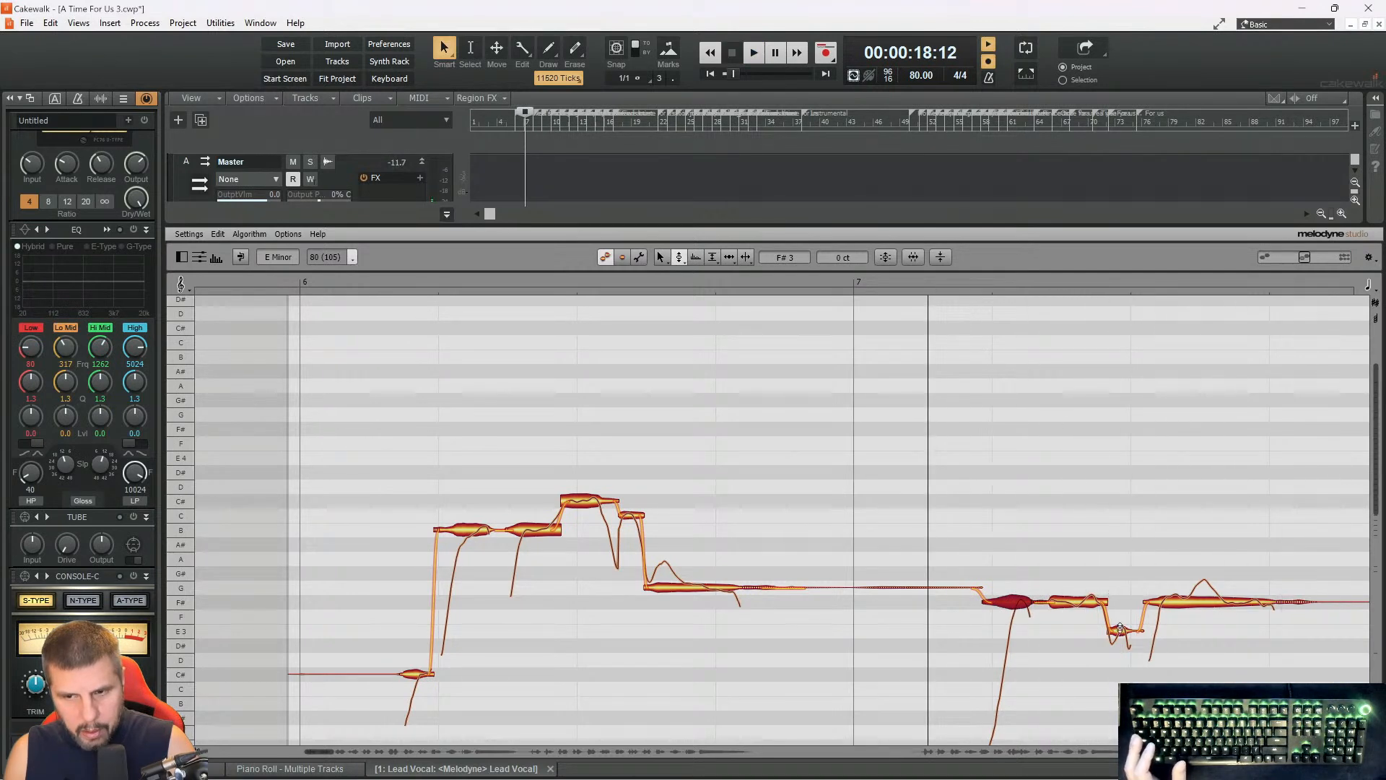
# - Audition the measure 6 and 7 phrases and lower the first note of the measure 7 phrase to F3
pyautogui.press('space')
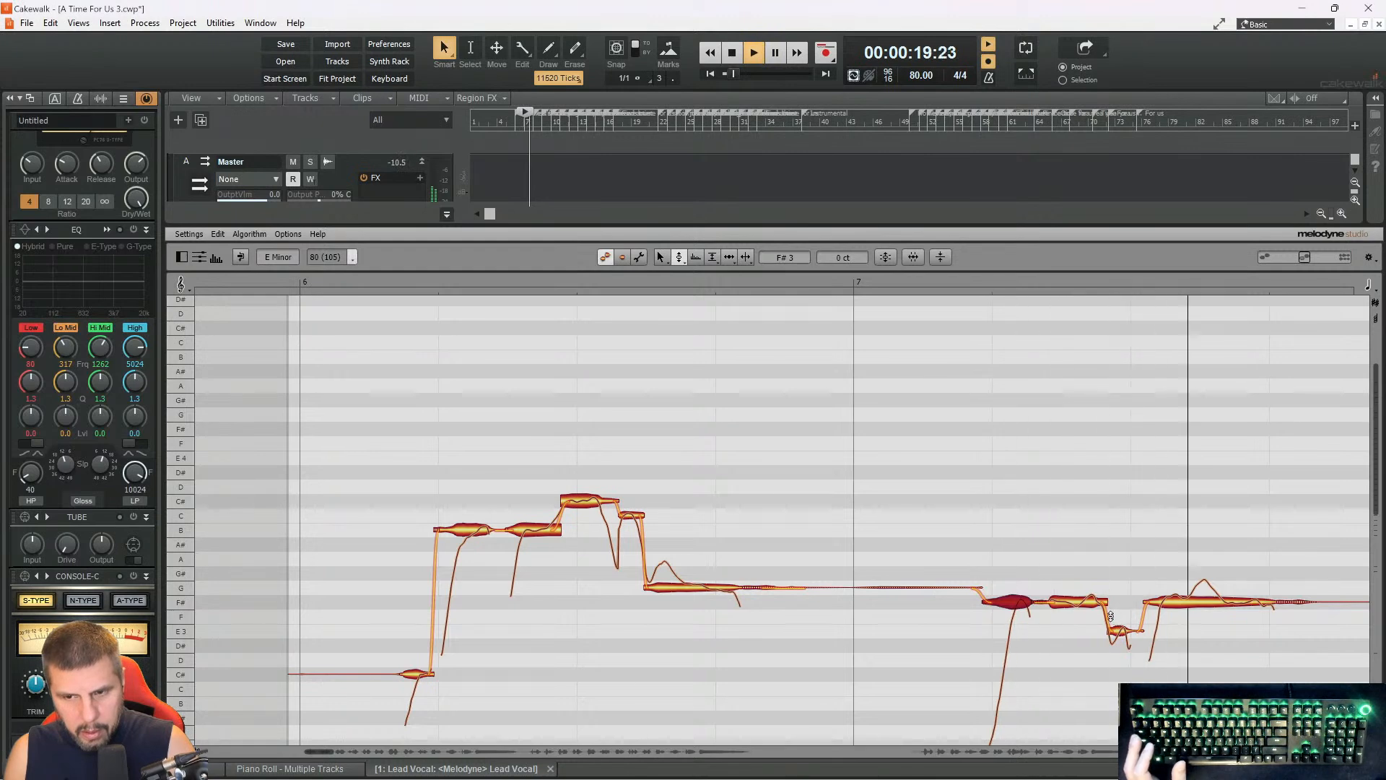
pyautogui.press('space')
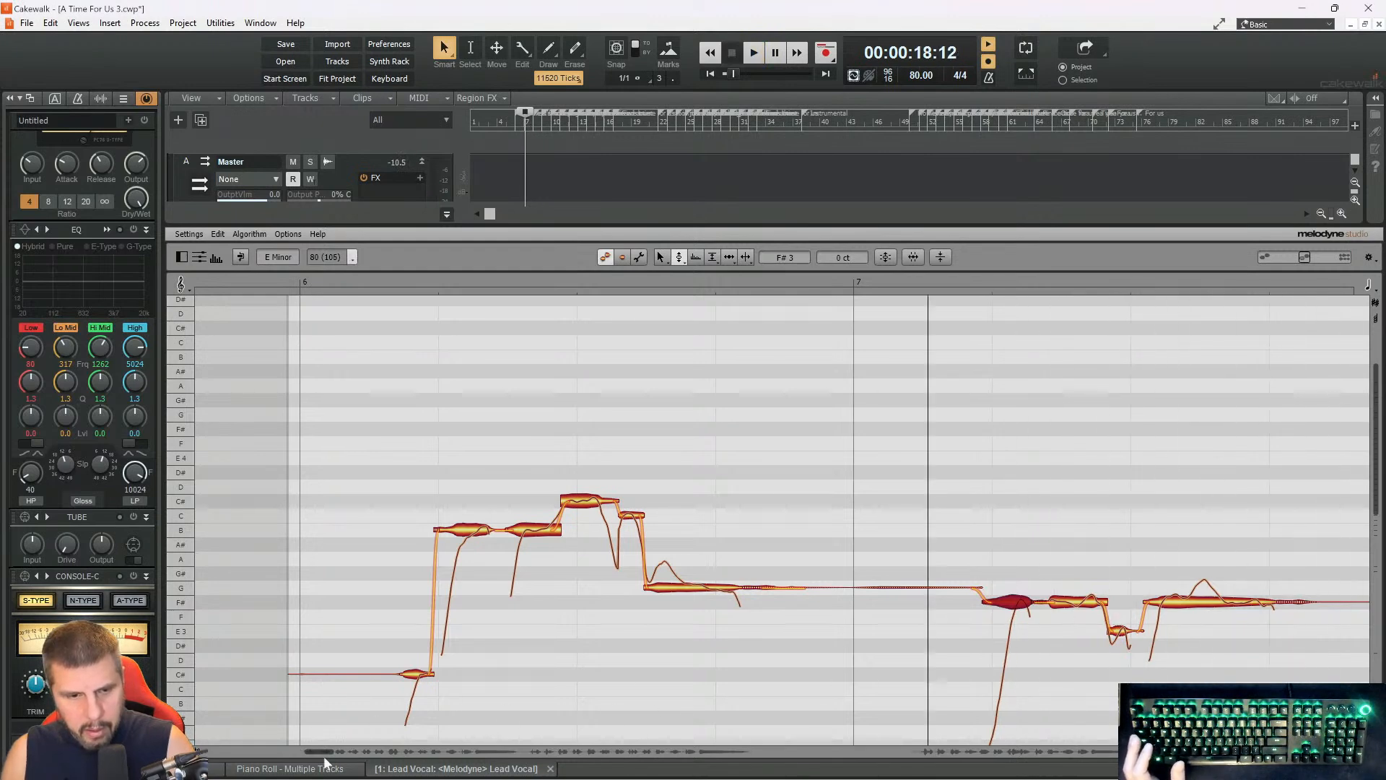
pyautogui.moveTo(322, 753); pyautogui.dragTo(324, 753)
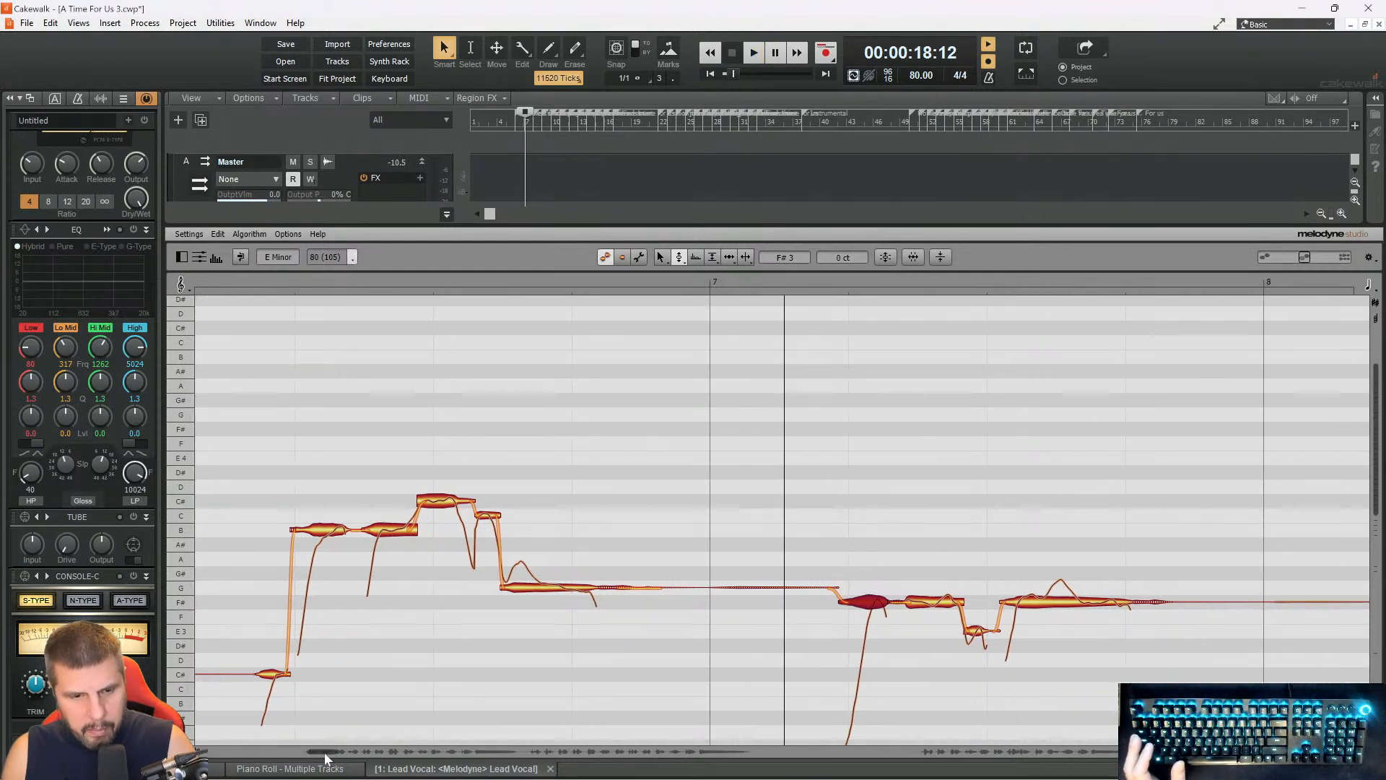
pyautogui.click(224, 287)
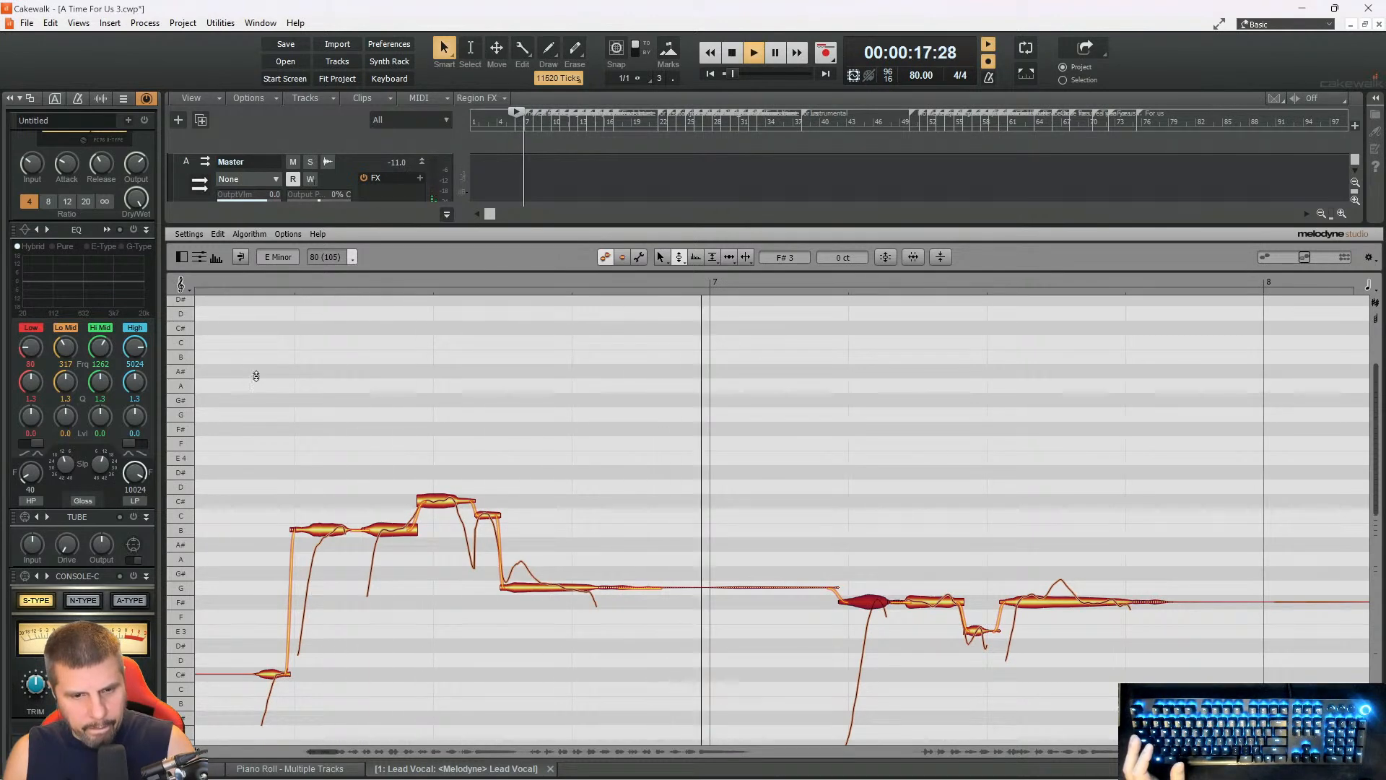
pyautogui.press('space')
pyautogui.moveTo(868, 606); pyautogui.dragTo(864, 616)
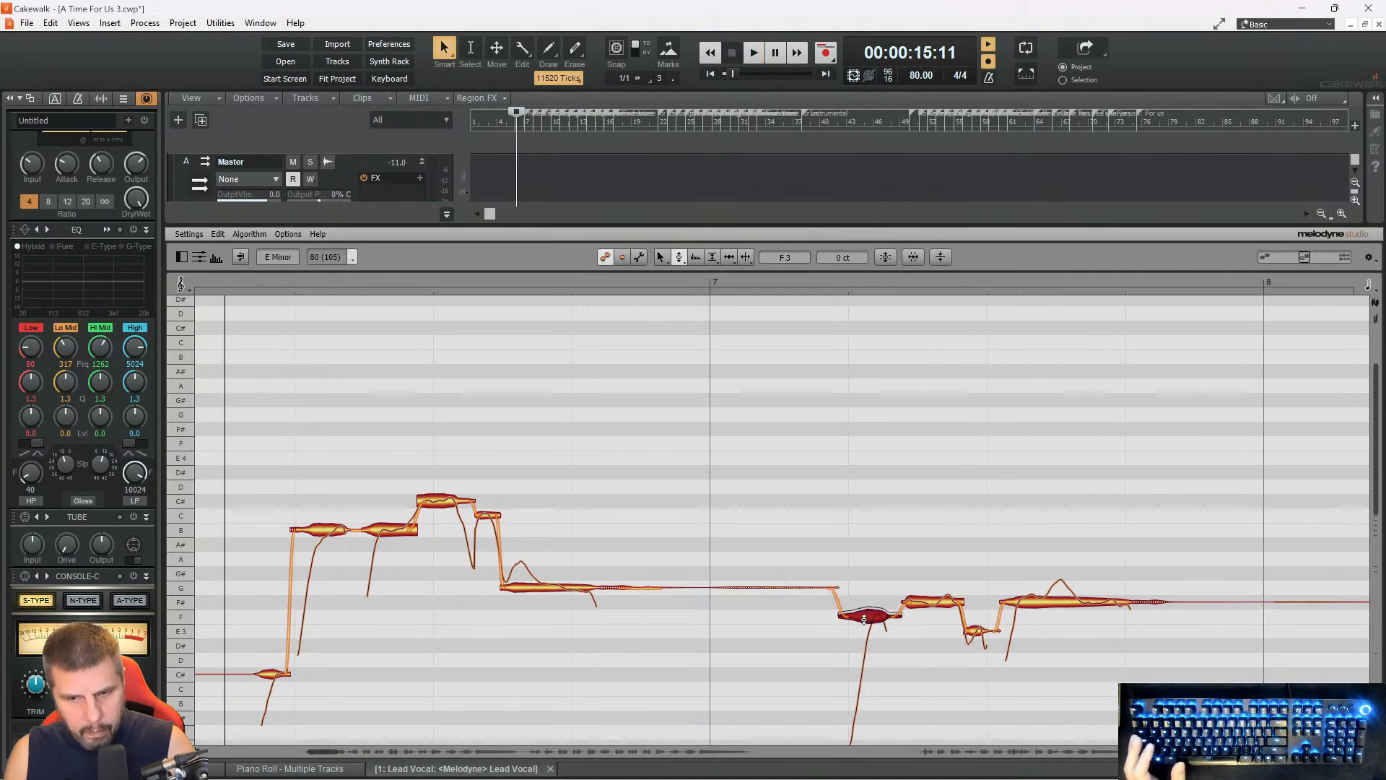
# - Turn loop playback off and audition the measure 7 phrase from just before the measure line
pyautogui.press('space')
pyautogui.doubleClick(791, 286)
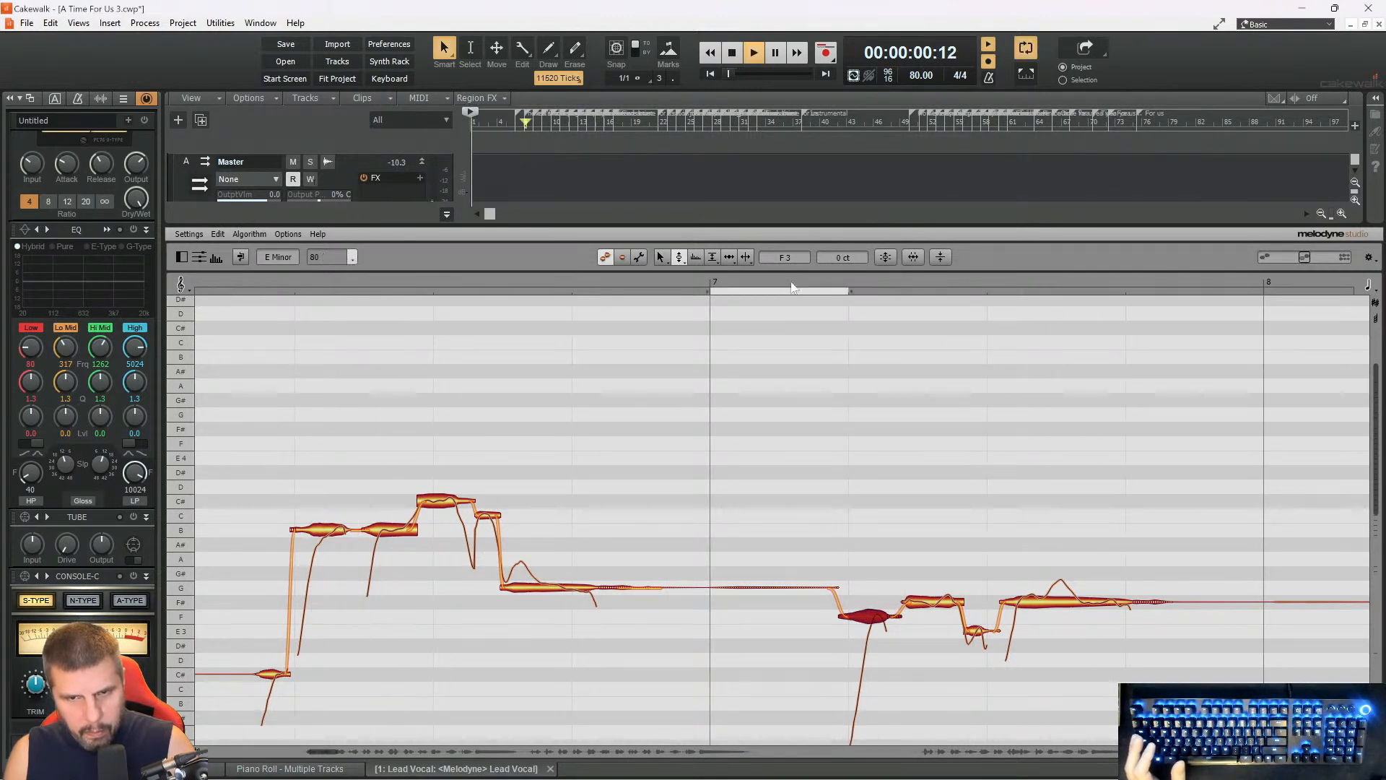
pyautogui.click(1023, 52)
pyautogui.press('space')
pyautogui.press('space')
pyautogui.click(695, 279)
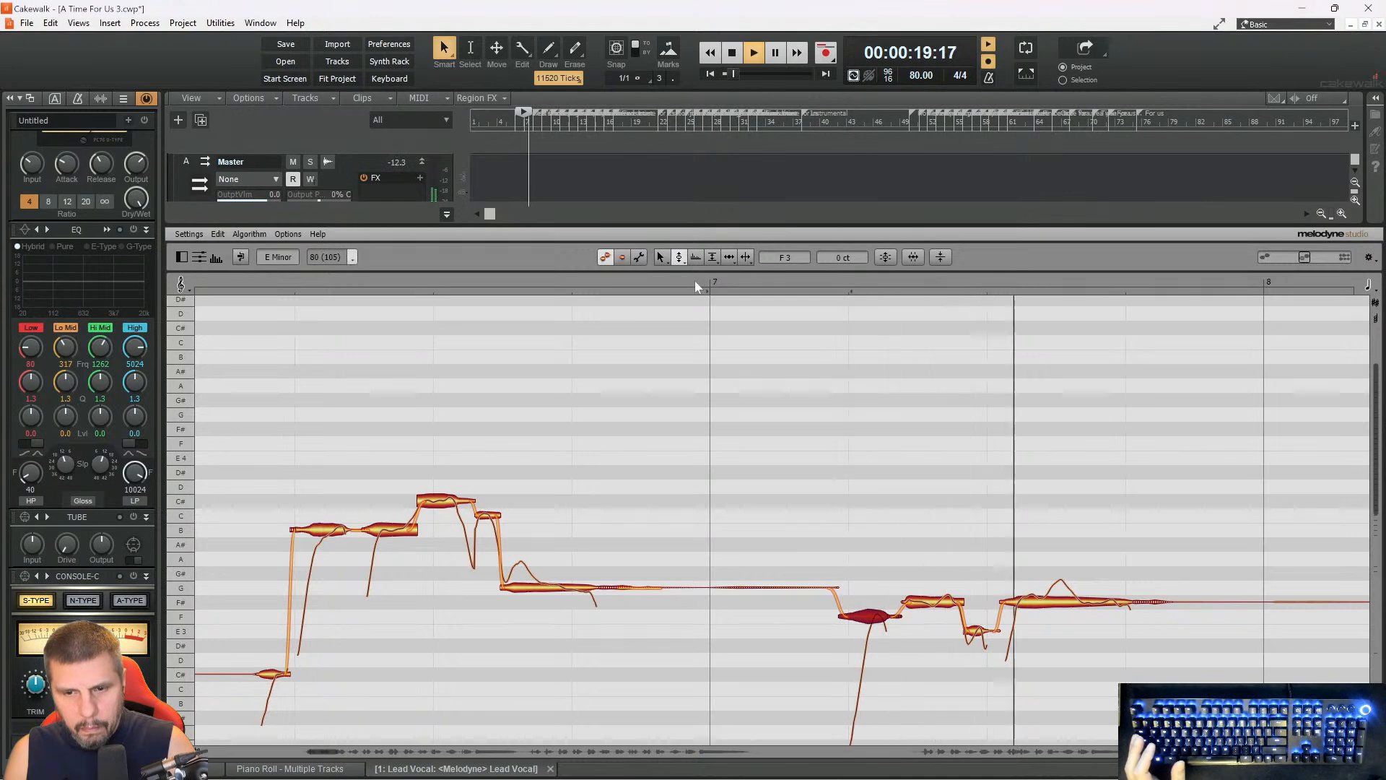
pyautogui.press('space')
# - Separate the last held note of the measure 7 phrase where its upward pitch bump begins, and undo the second cut
pyautogui.rightClick(999, 393)
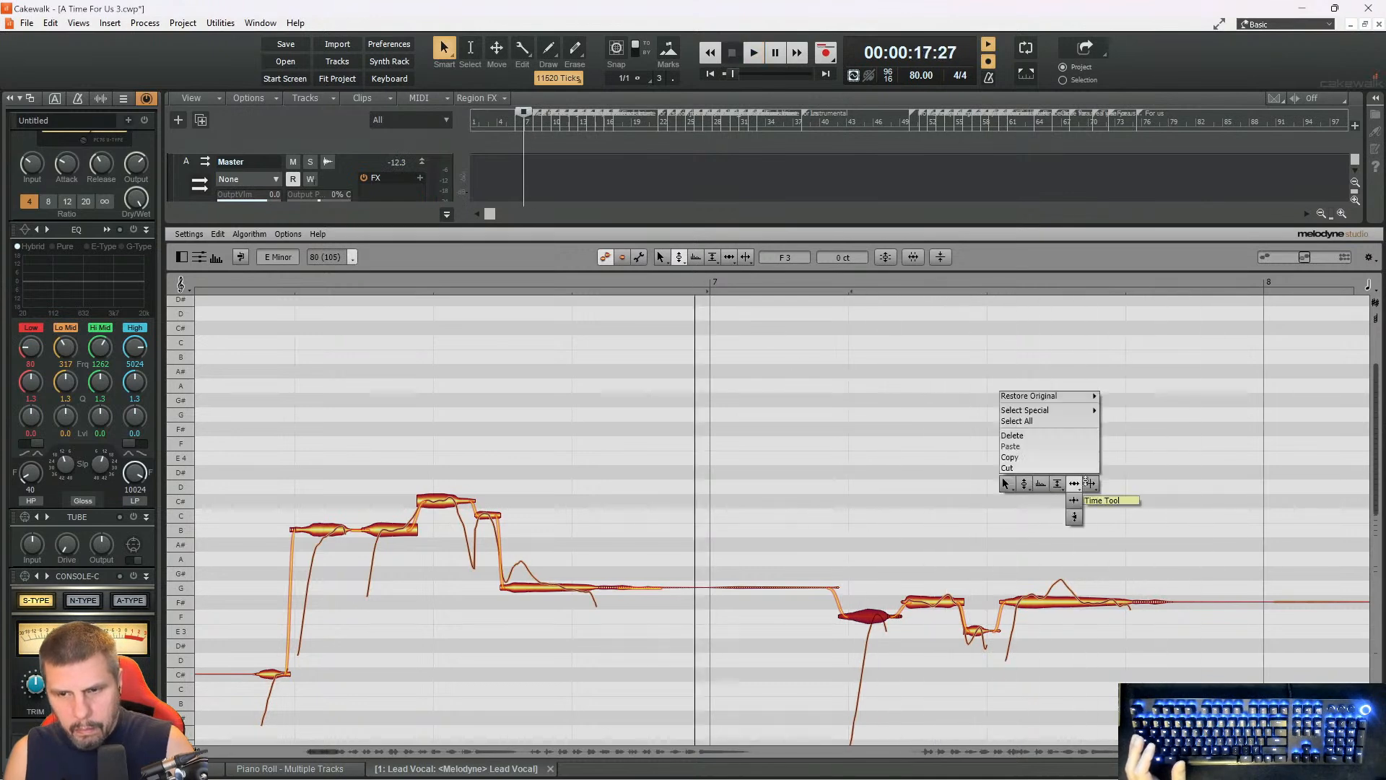
pyautogui.click(1082, 483)
pyautogui.click(1051, 602)
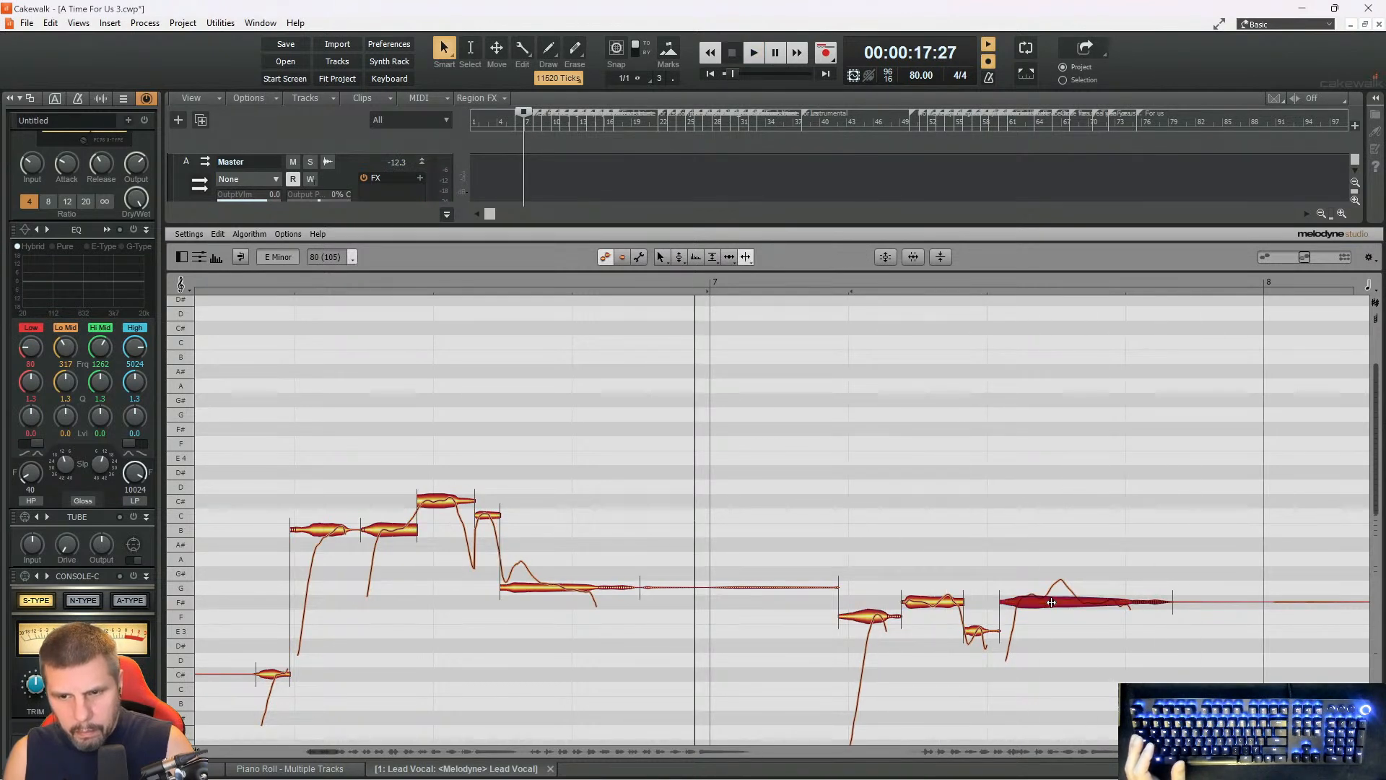
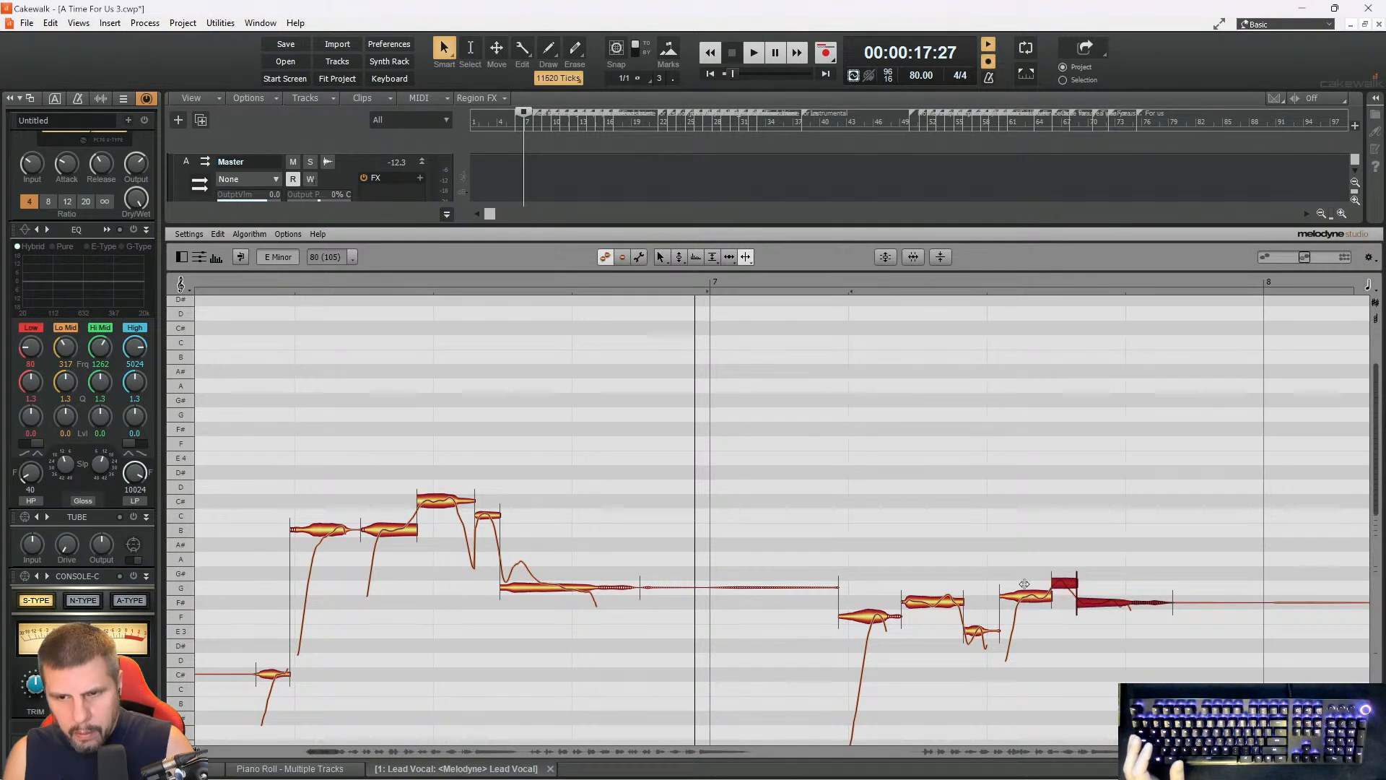
pyautogui.hotkey('ctrl', 'z')
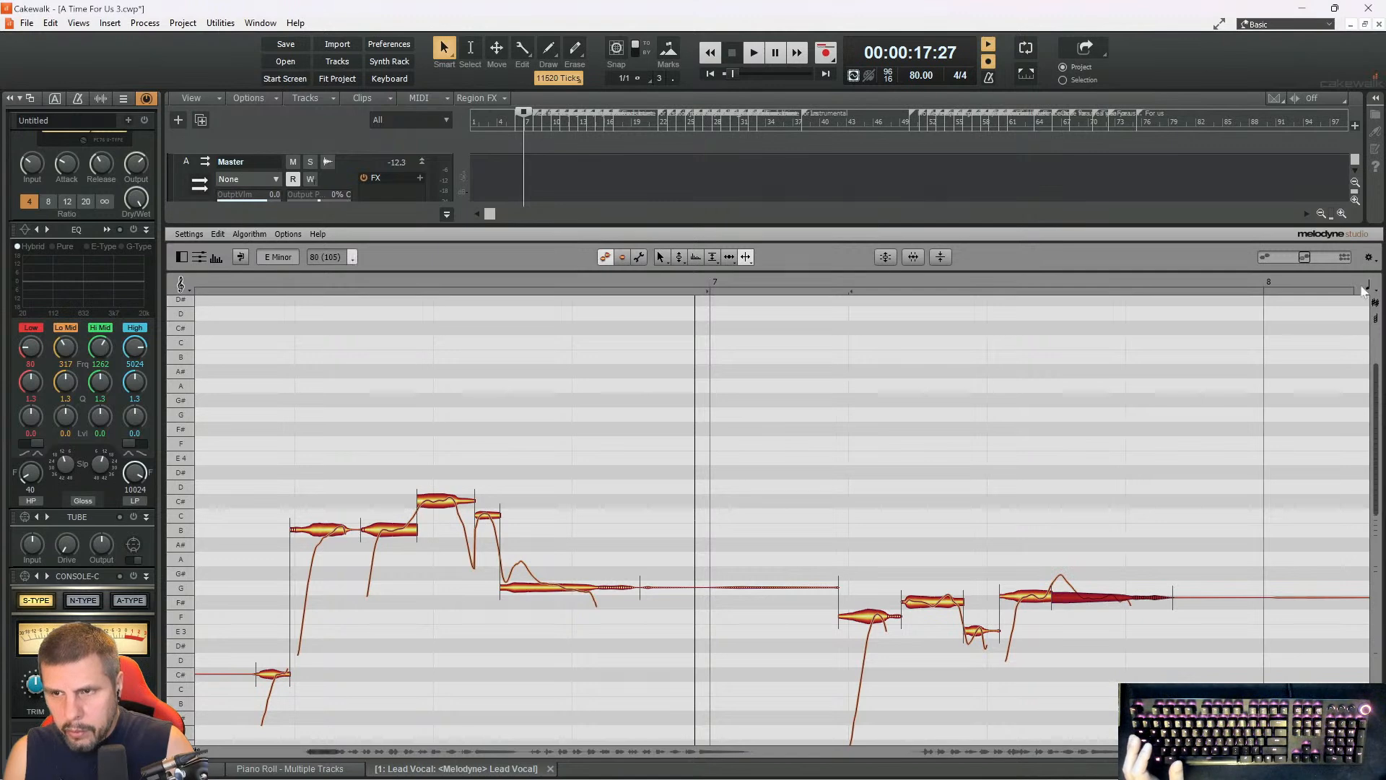
# - Set the time grid to eighth notes and snap the first part of the separated measure 7 note to F#3
pyautogui.click(1370, 287)
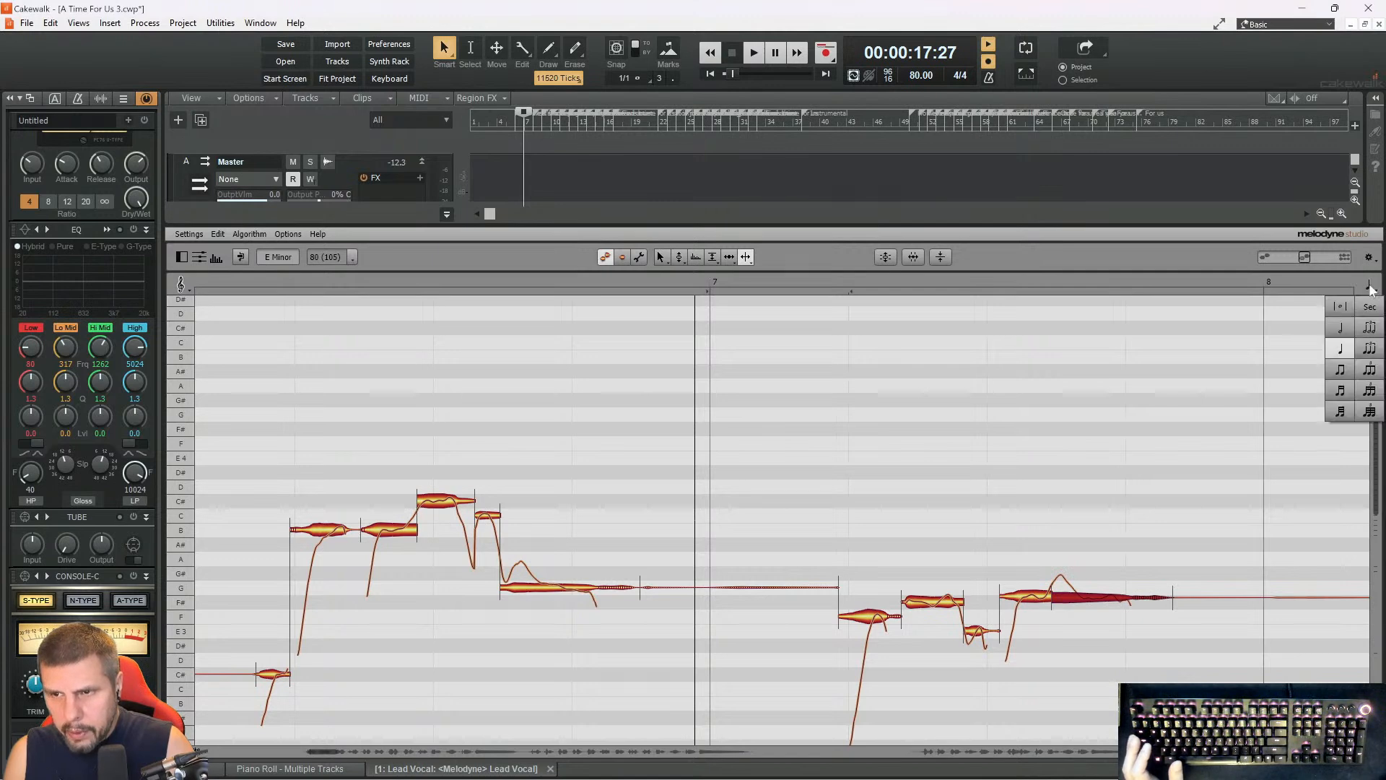
pyautogui.click(1339, 369)
pyautogui.rightClick(1030, 501)
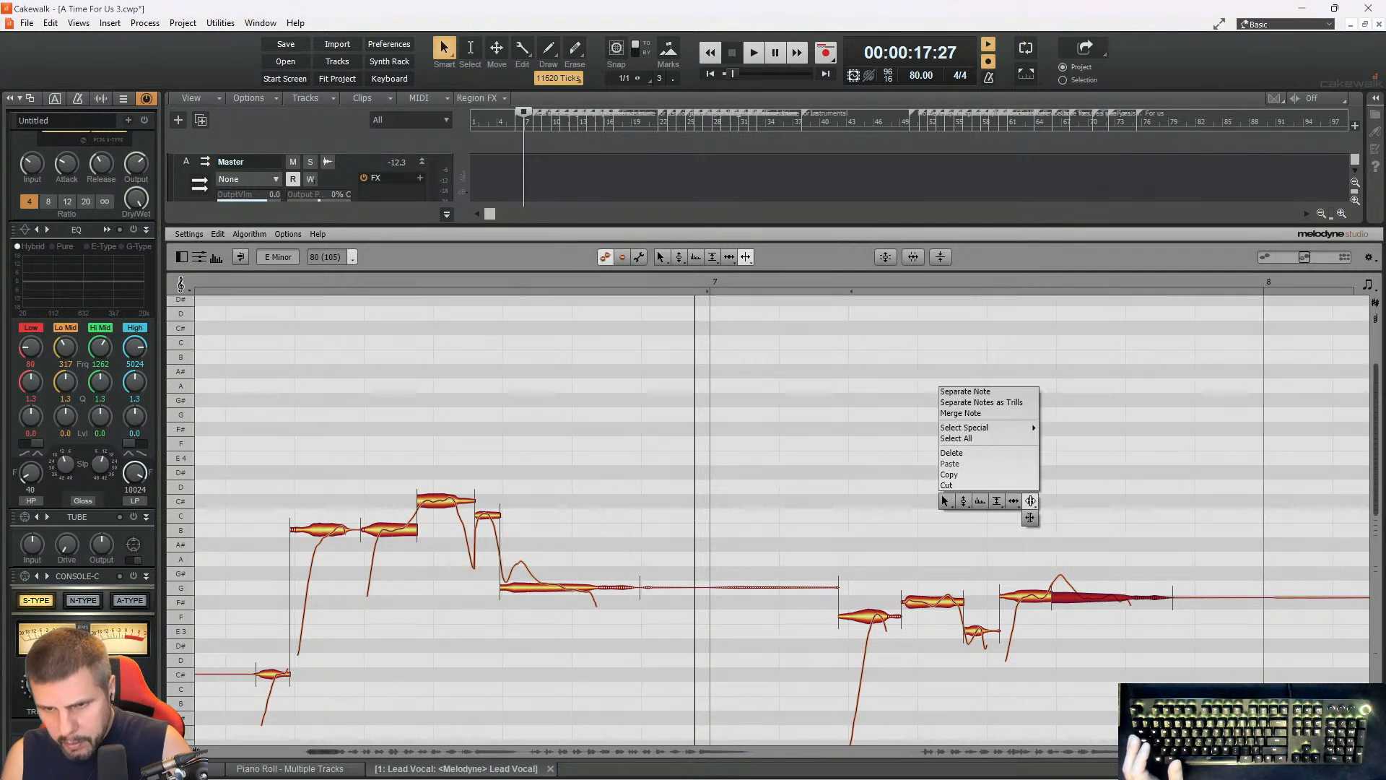
pyautogui.click(996, 501)
pyautogui.press('space')
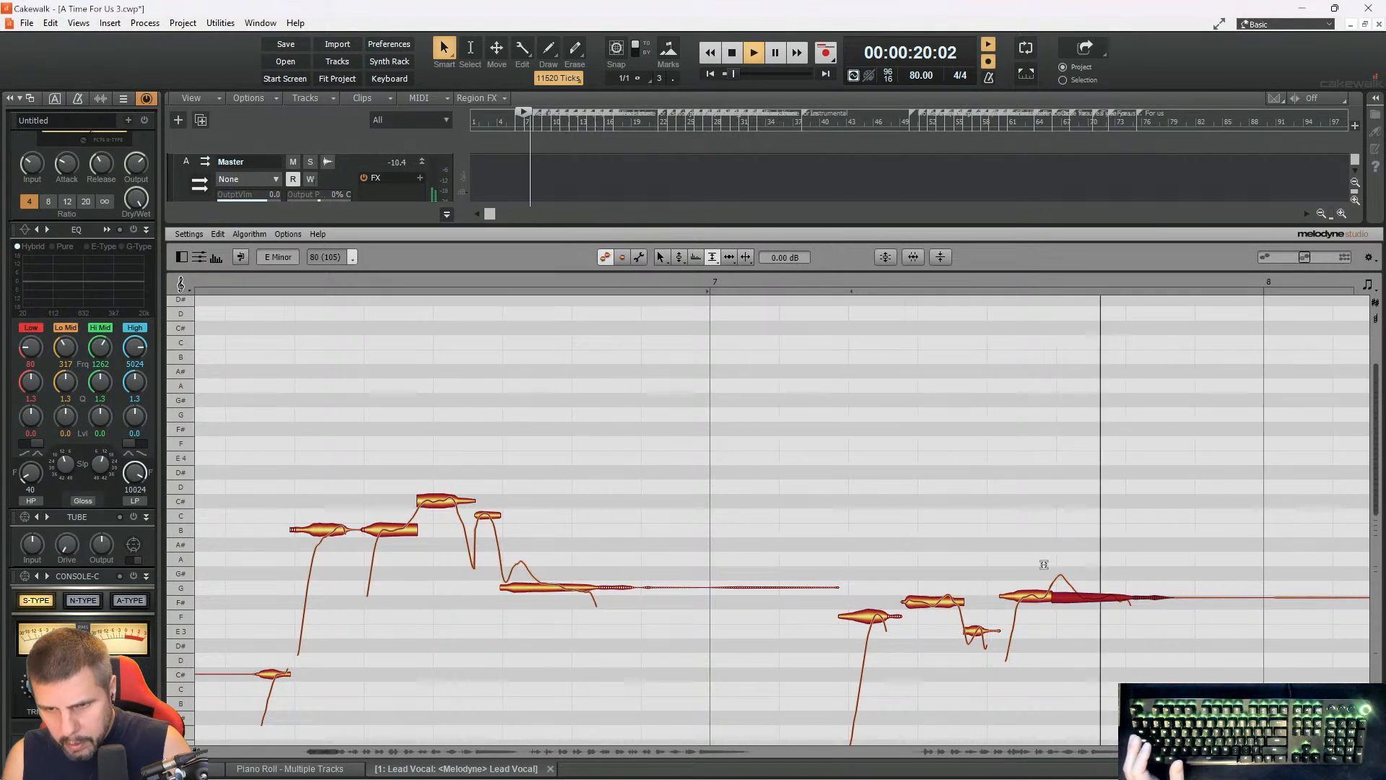
pyautogui.press('space')
pyautogui.rightClick(1046, 568)
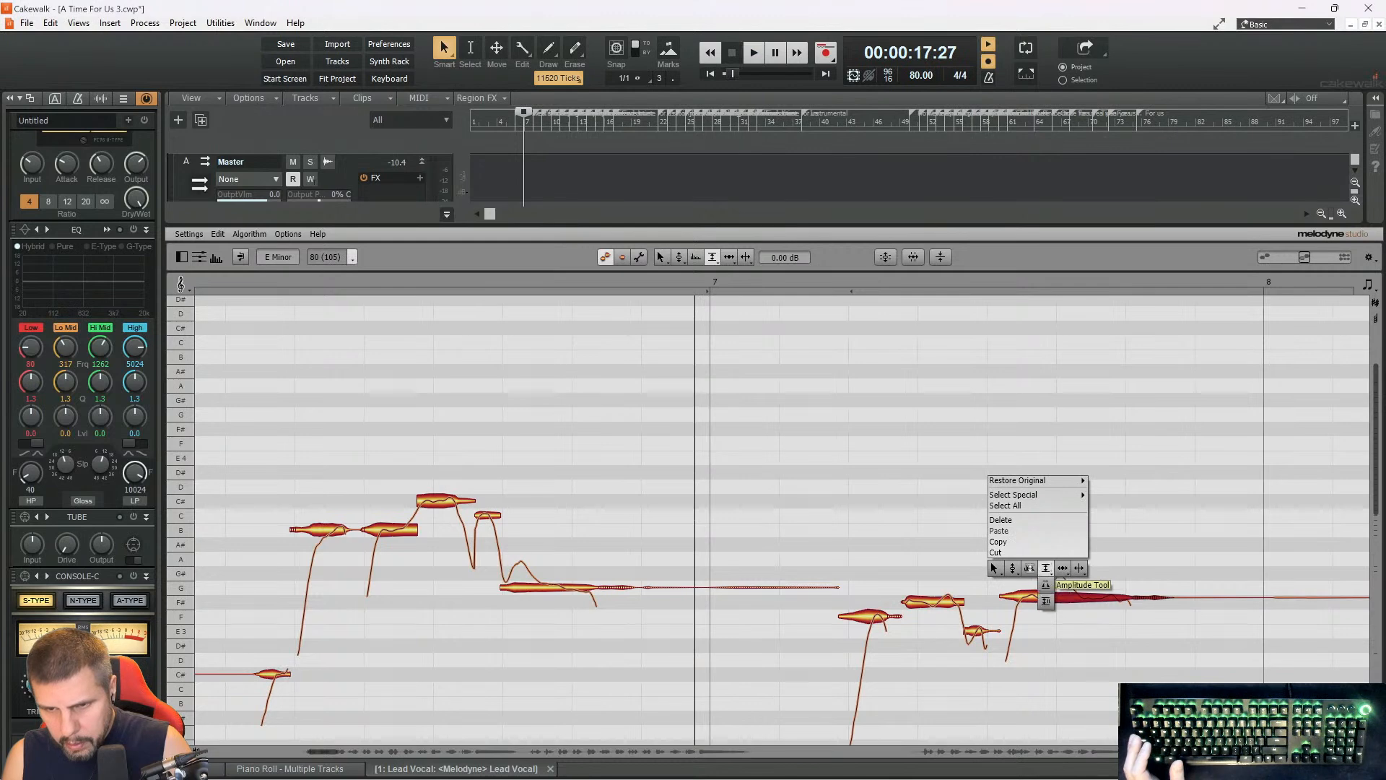
pyautogui.click(1009, 568)
pyautogui.press('space')
# - Separate the rest of the held measure 7 note just after its pitch bump and play it back
pyautogui.rightClick(1051, 596)
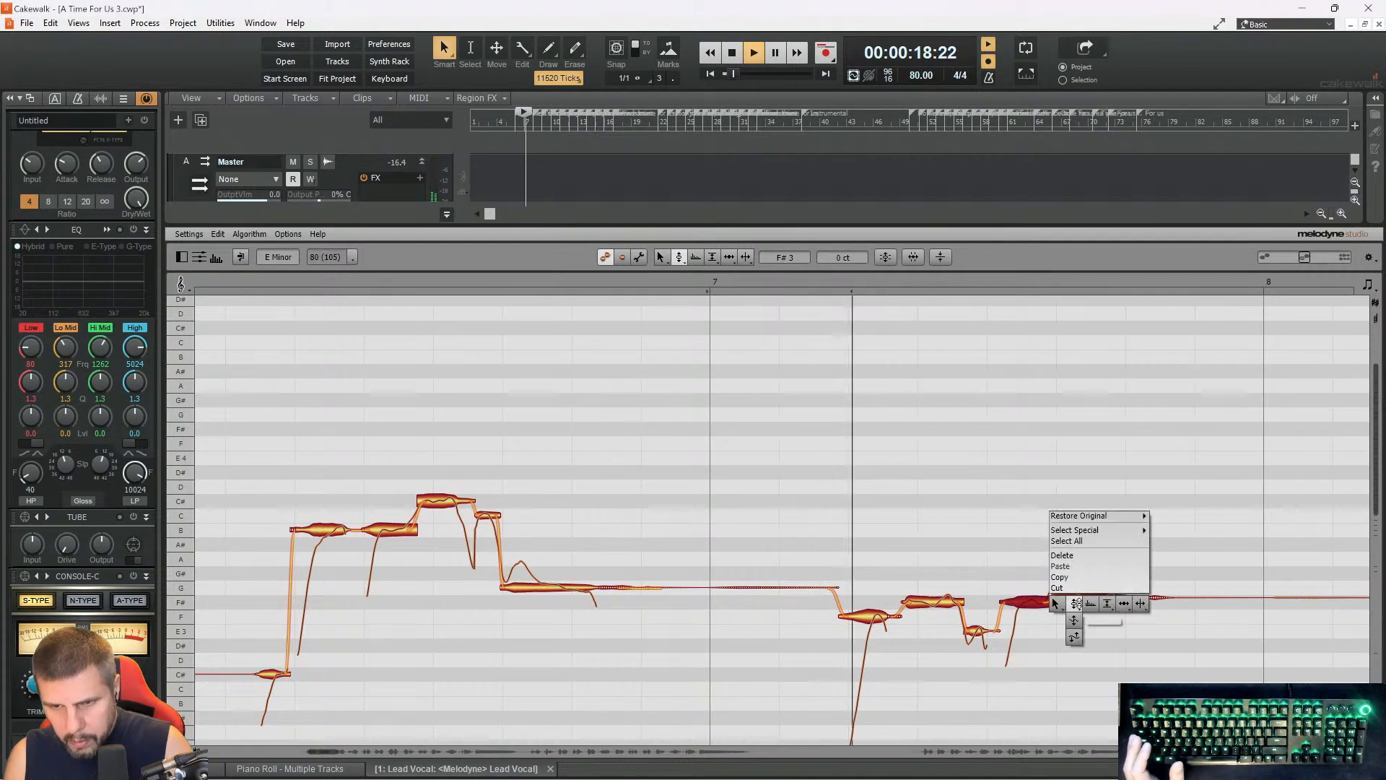
pyautogui.click(1136, 601)
pyautogui.press('space')
pyautogui.rightClick(1004, 592)
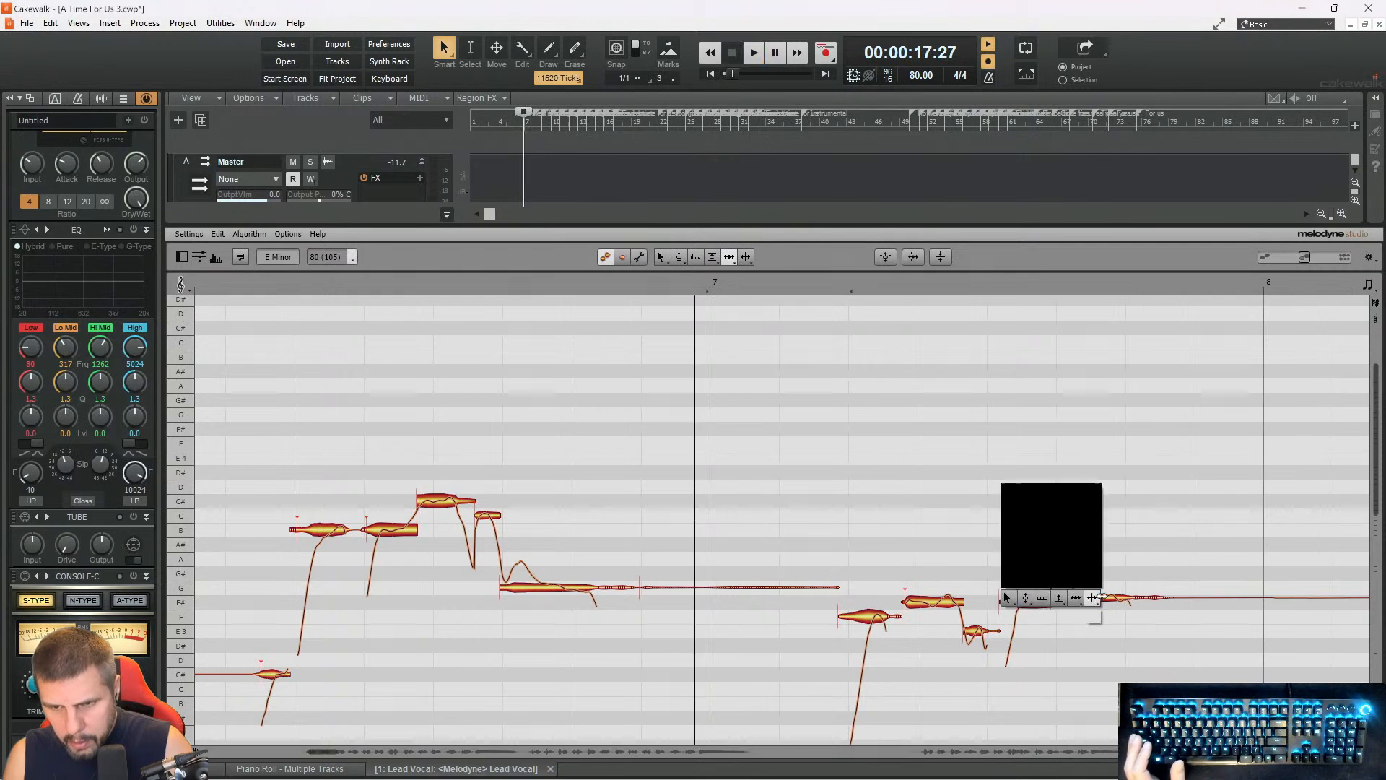
pyautogui.click(1075, 614)
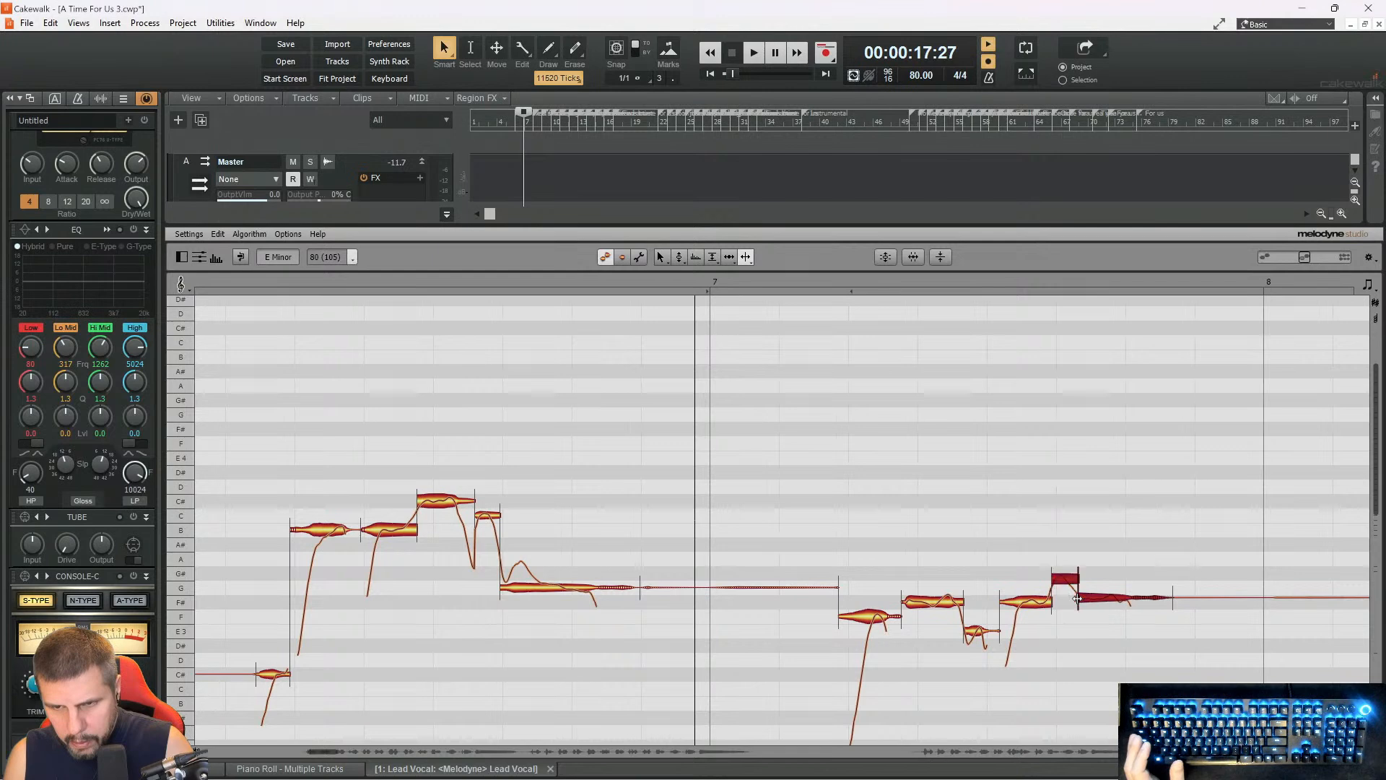
pyautogui.press('space')
pyautogui.press('space')
# - Snap the short bump and the tail of the separated measure 7 note to semitones with the Pitch tool and audition them
pyautogui.rightClick(1029, 540)
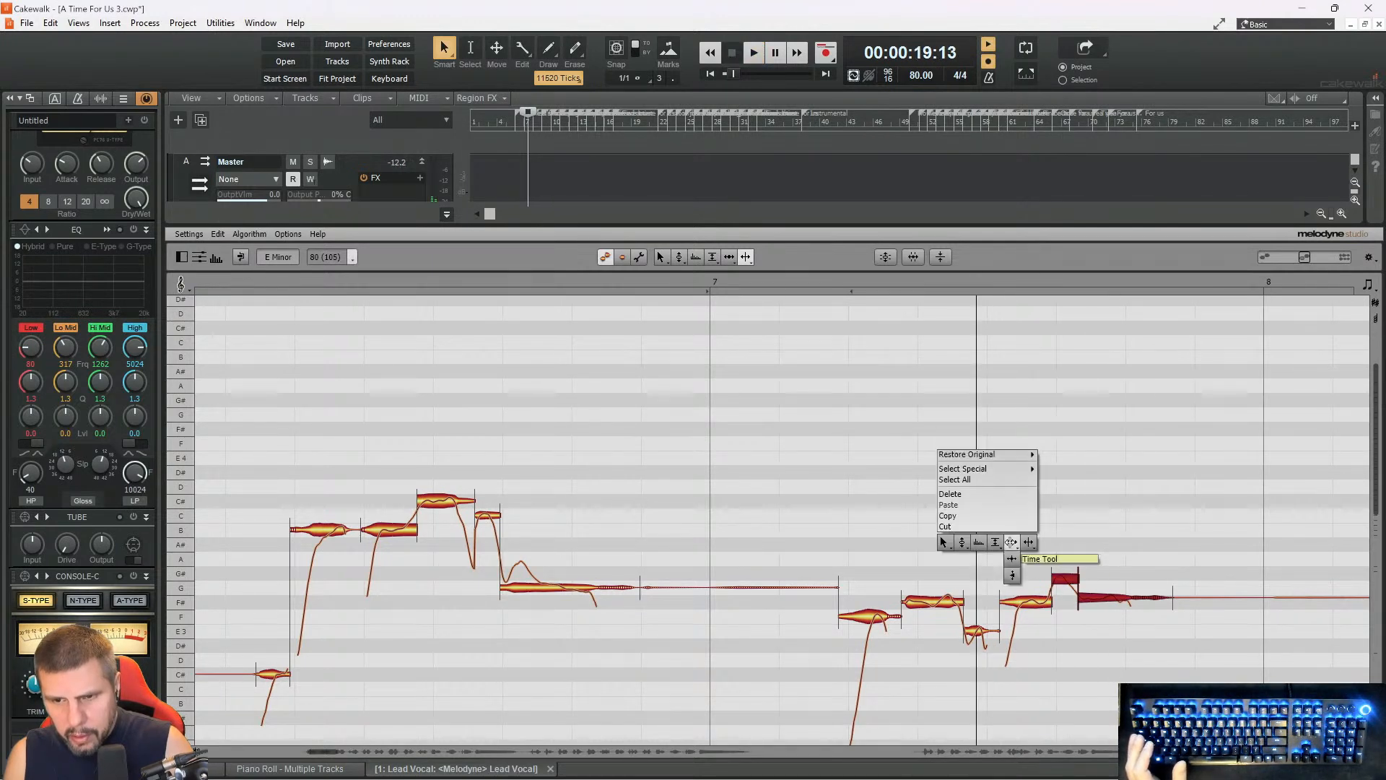
pyautogui.click(962, 542)
pyautogui.doubleClick(1087, 600)
pyautogui.press('space')
pyautogui.press('space')
pyautogui.press('space')
pyautogui.press('space')
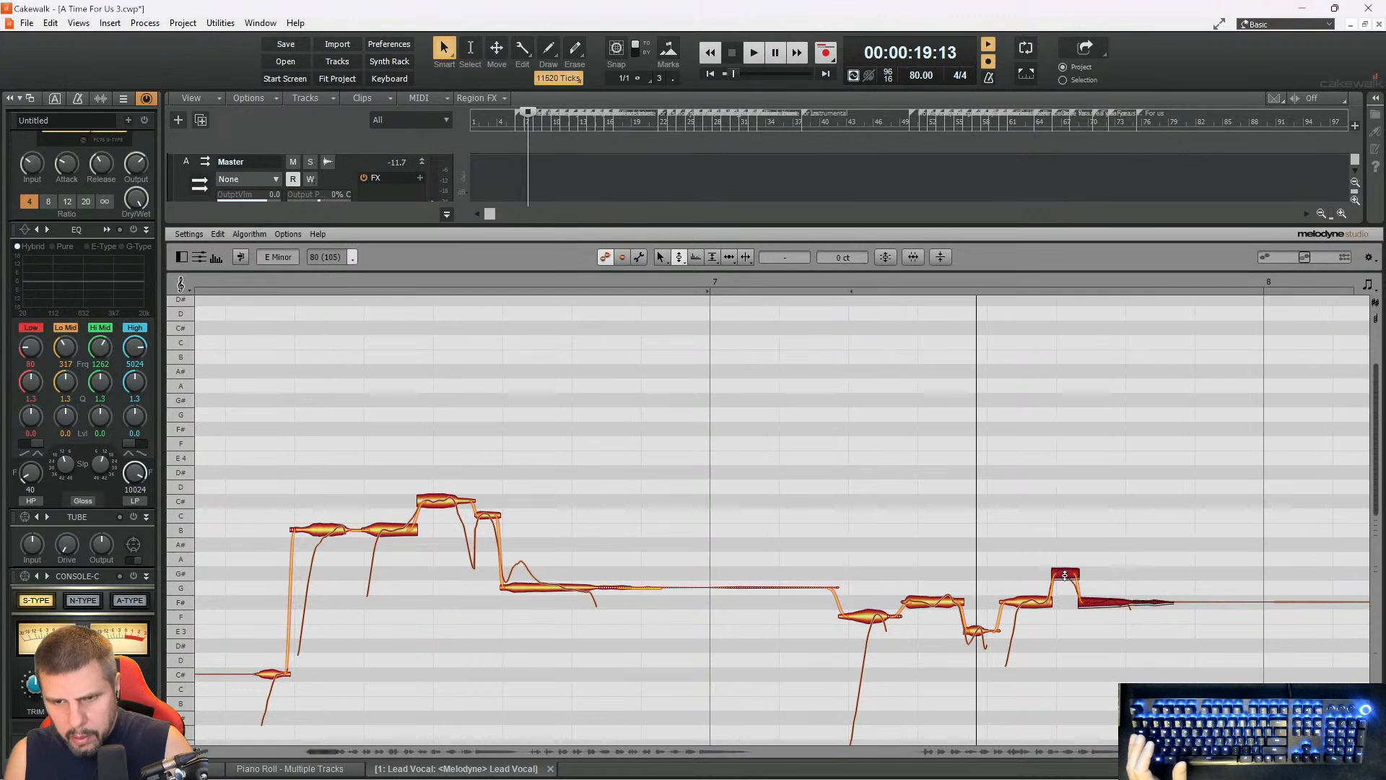
# - Lower the short bump note near the end of the measure 7 phrase to G3 and play it back
pyautogui.click(1102, 542)
pyautogui.click(1069, 571)
pyautogui.press('space')
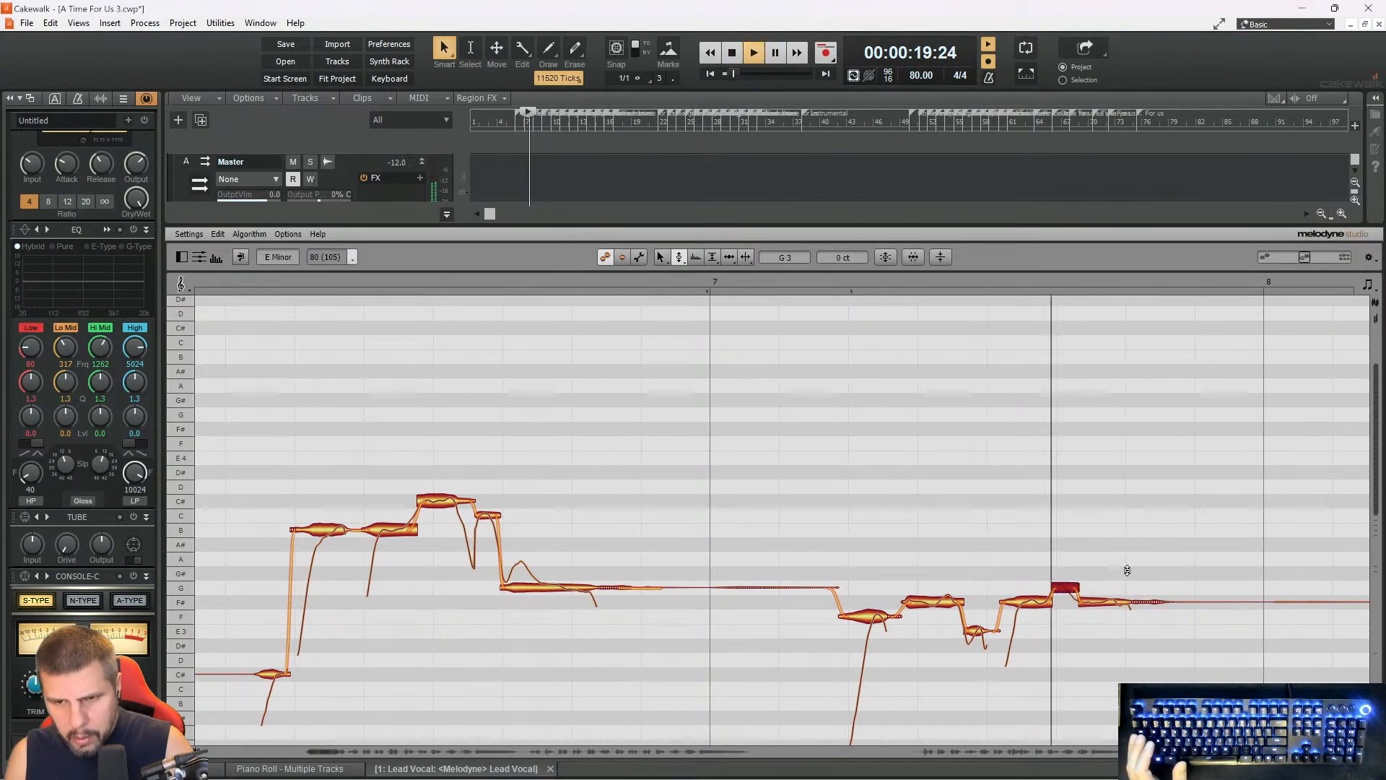
pyautogui.press('space')
# - Raise the amplitude of the first three notes of the measure 9 phrase to +3.96 dB and audition the phrase
pyautogui.press('space')
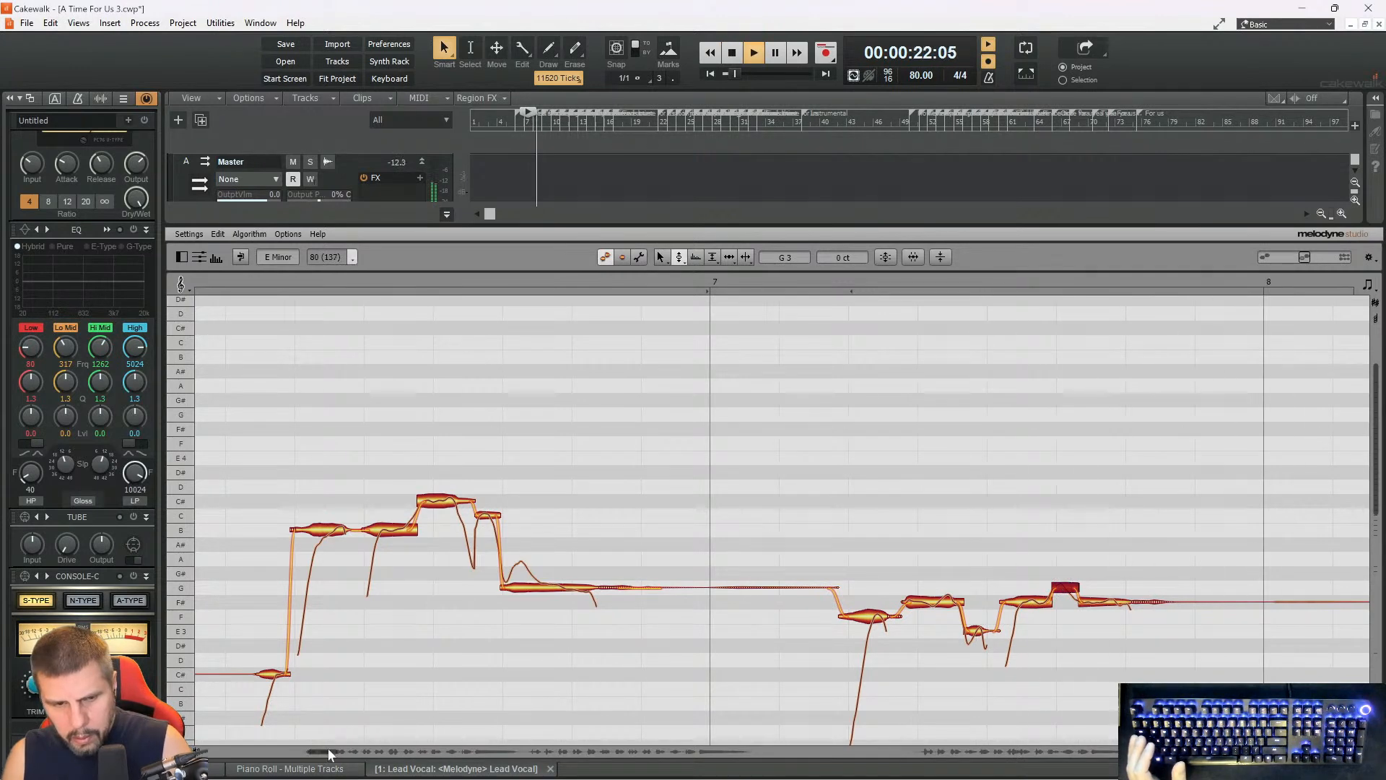
pyautogui.moveTo(328, 748); pyautogui.dragTo(353, 753)
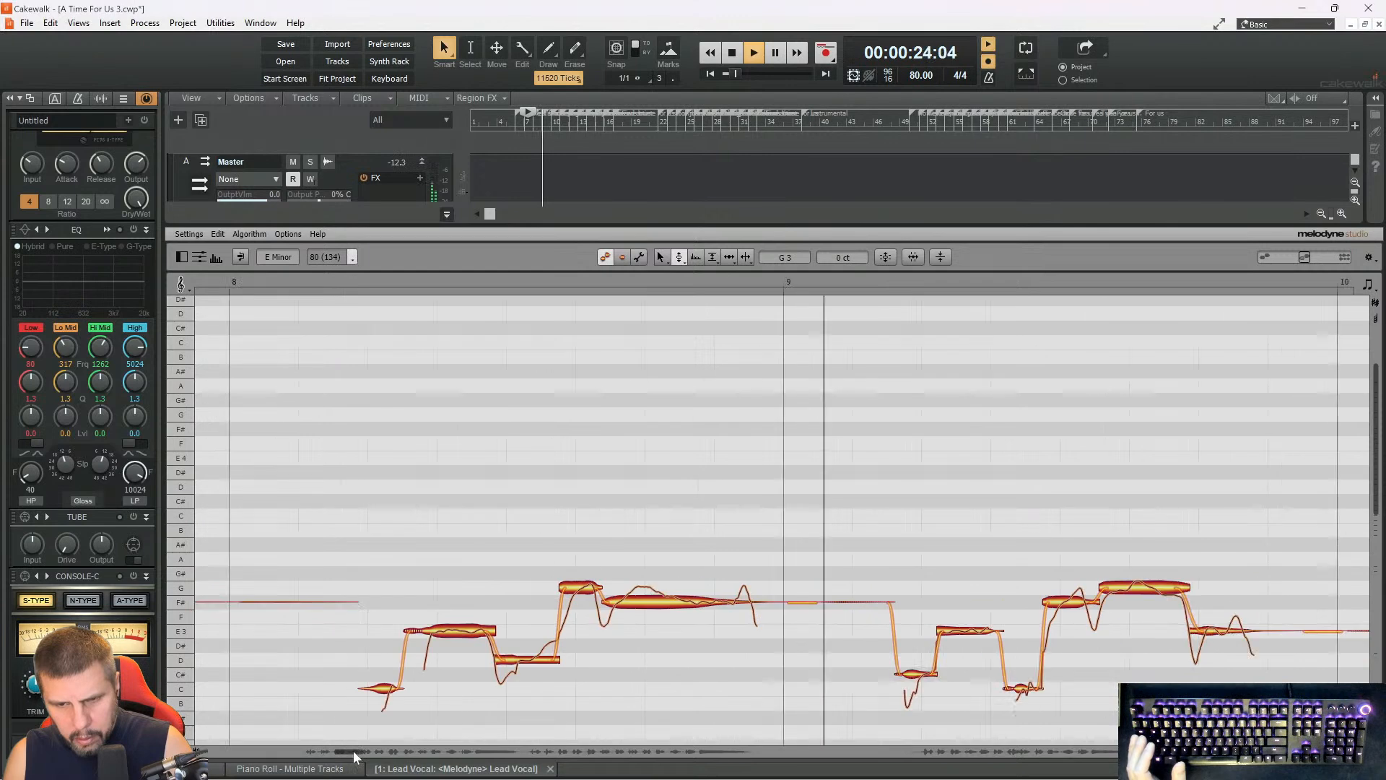
pyautogui.press('space')
pyautogui.moveTo(912, 591); pyautogui.dragTo(1033, 720)
pyautogui.rightClick(994, 696)
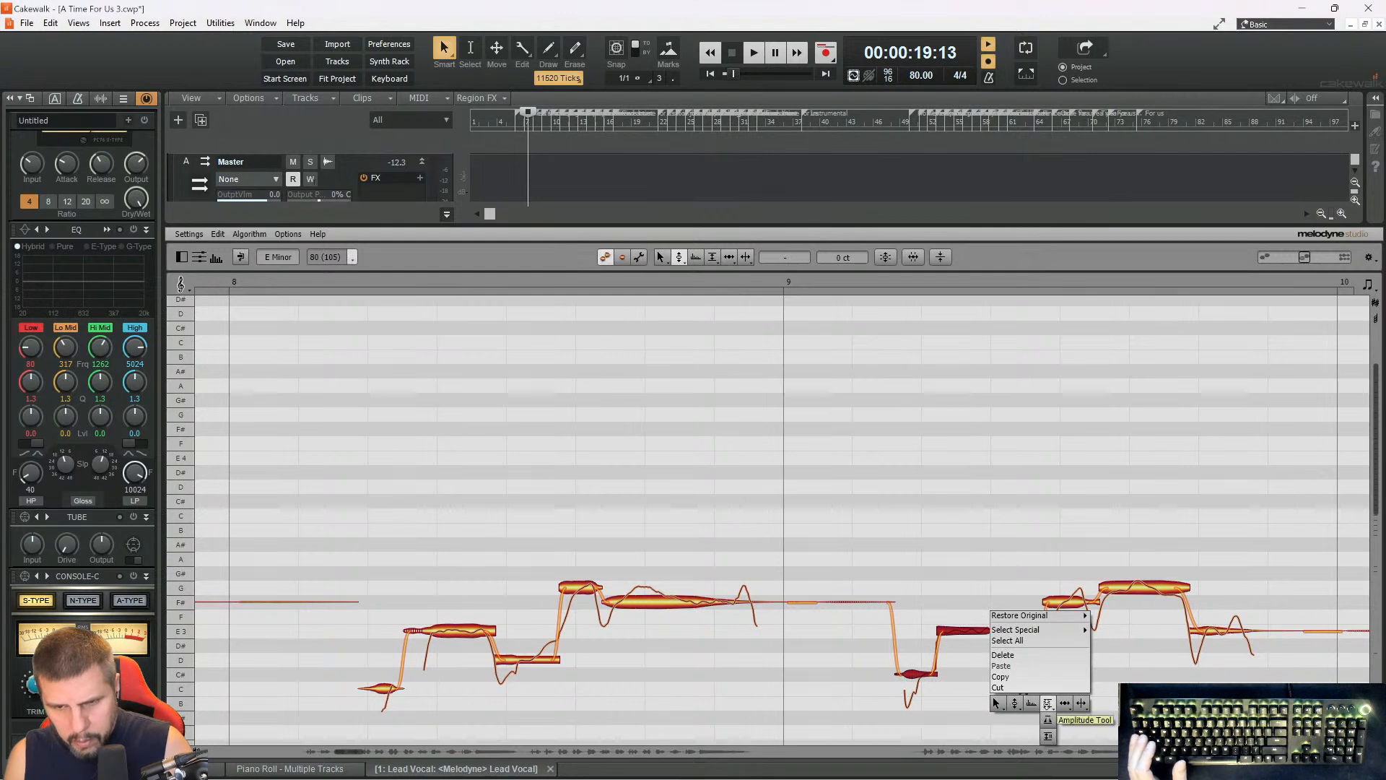
pyautogui.click(1048, 704)
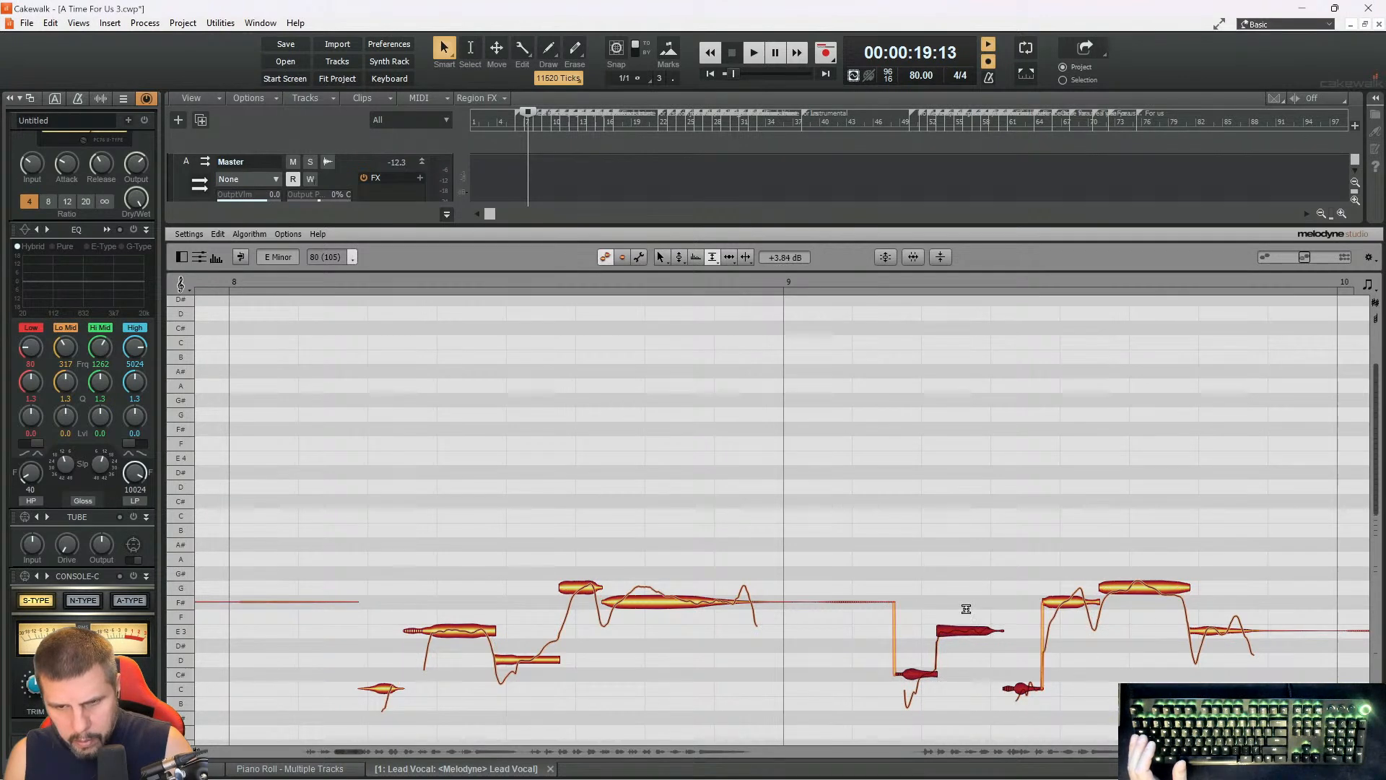
pyautogui.click(850, 280)
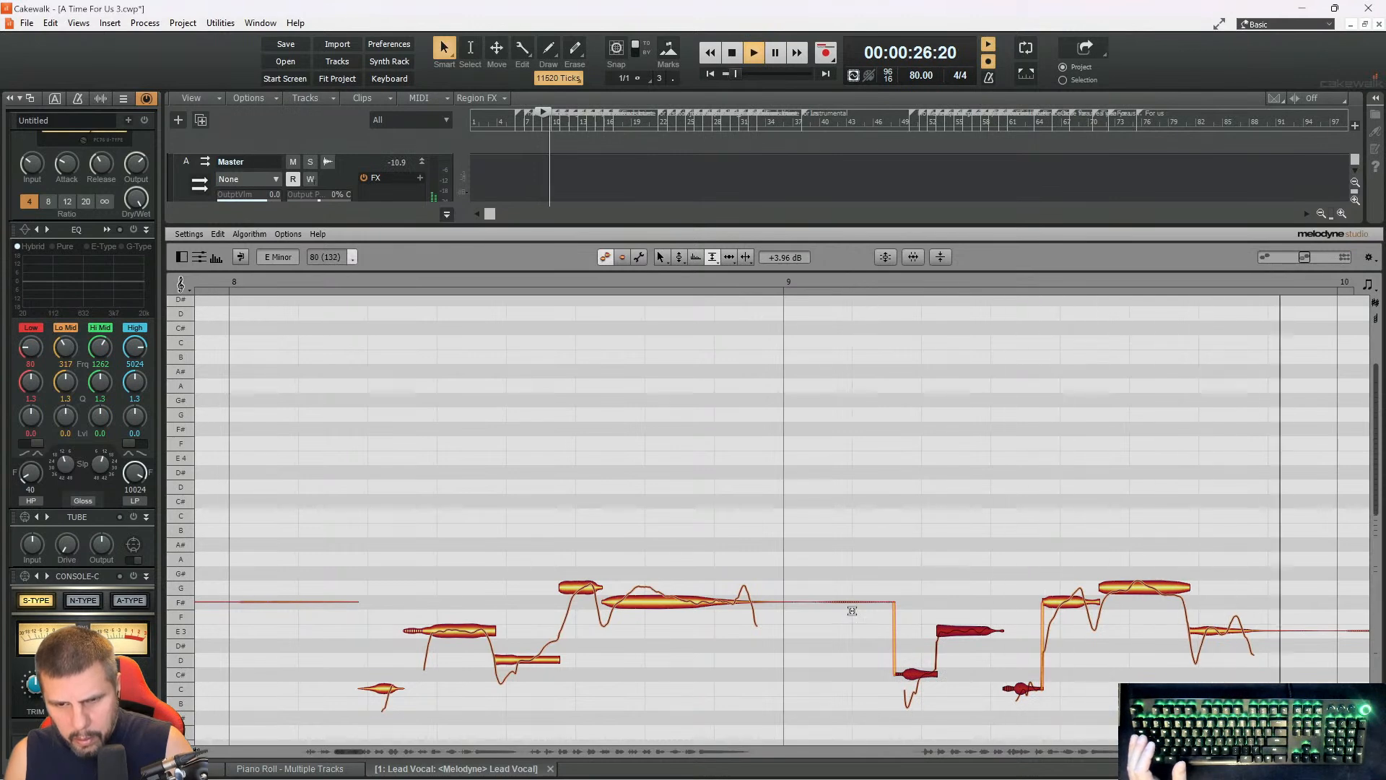
pyautogui.moveTo(345, 751); pyautogui.dragTo(367, 751)
pyautogui.press('space')
# - Audition the measure 10 phrase and separate its long C#4 note where the pitch curve reaches the note
pyautogui.click(617, 288)
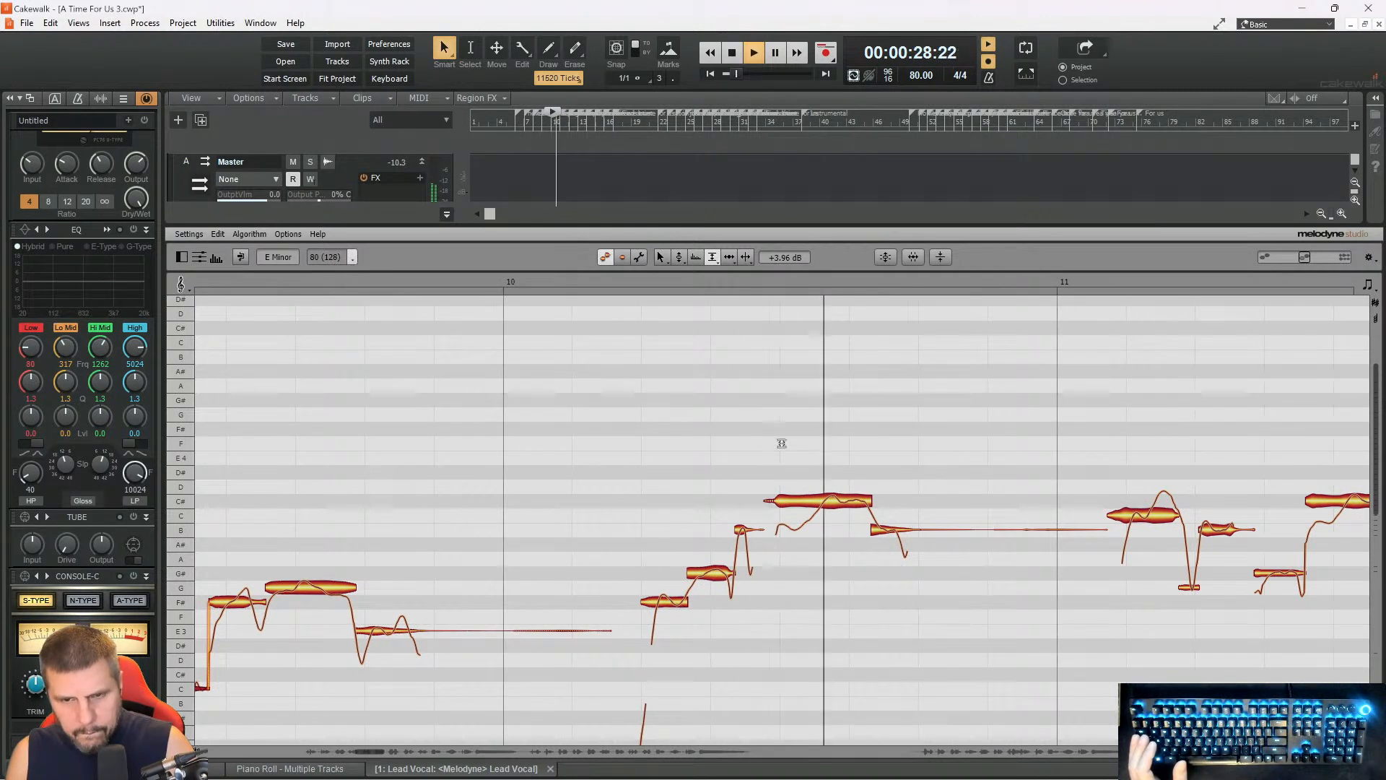
pyautogui.rightClick(749, 333)
pyautogui.click(841, 447)
pyautogui.press('space')
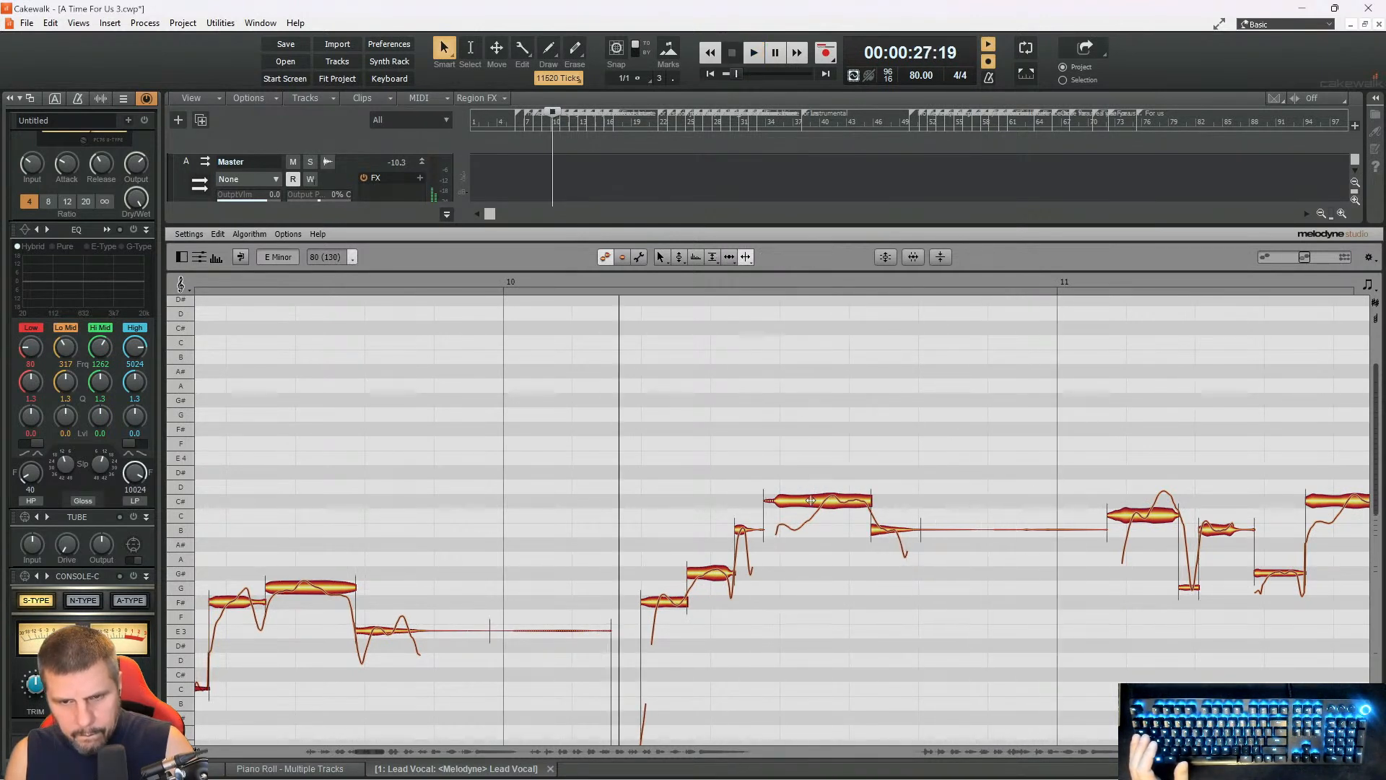
pyautogui.click(811, 500)
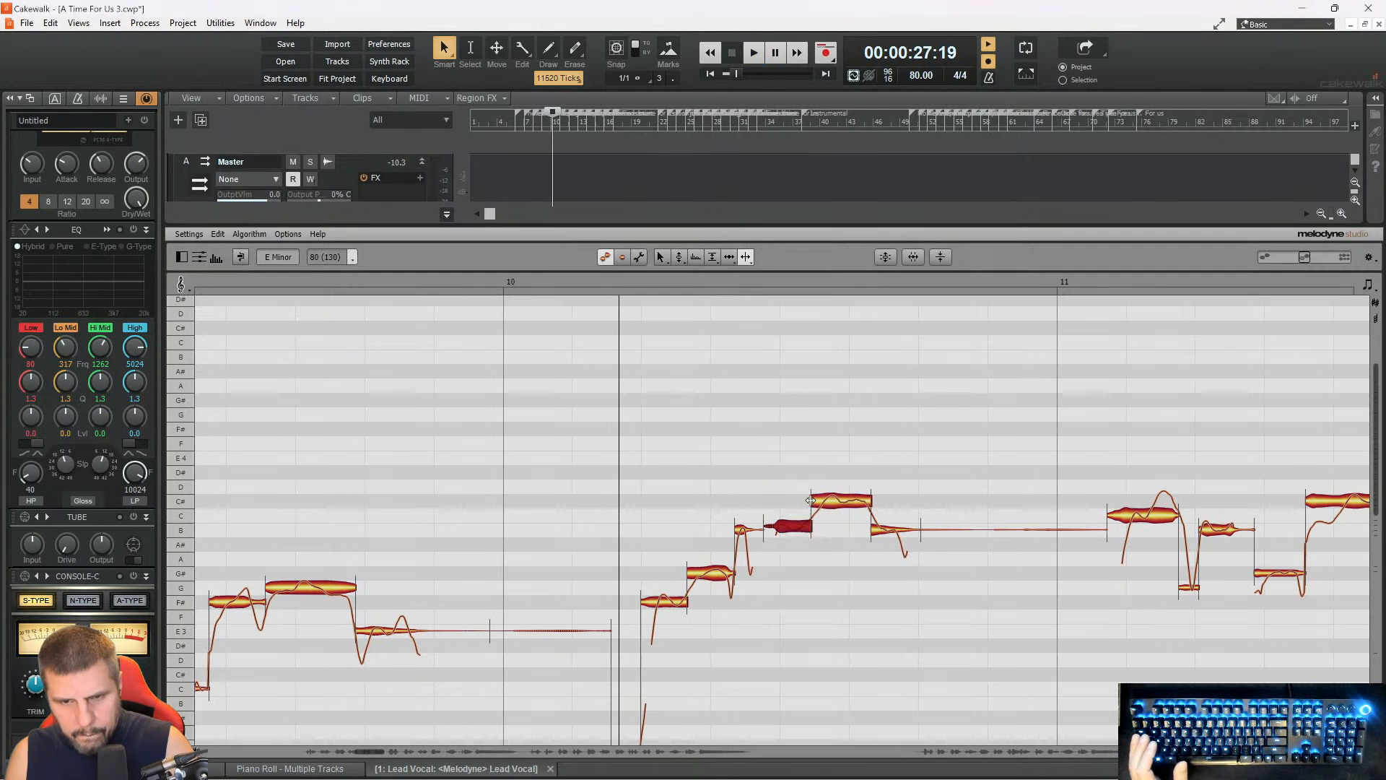
# - Snap the first part of the separated measure 10 note to B3 with the Pitch tool and play the phrase back
pyautogui.rightClick(790, 501)
pyautogui.click(725, 494)
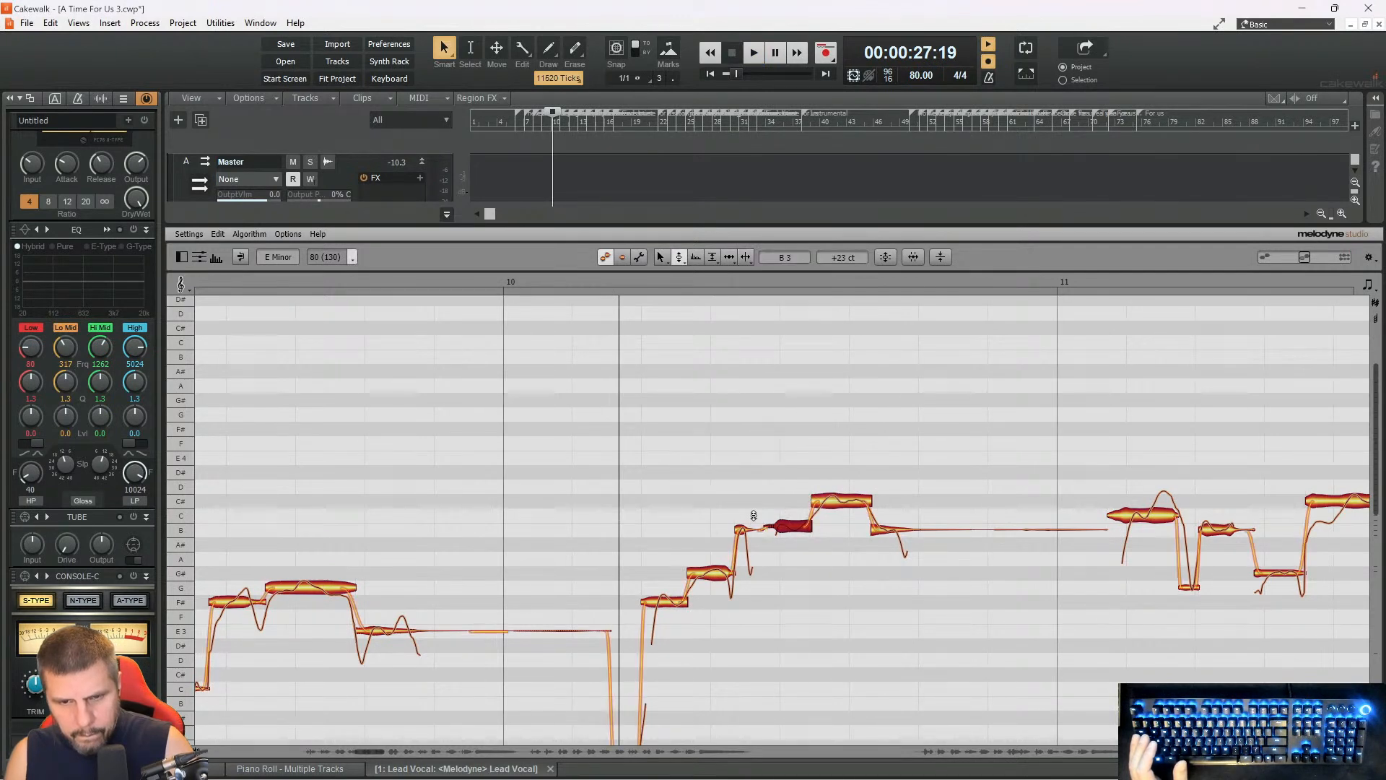
pyautogui.press('space')
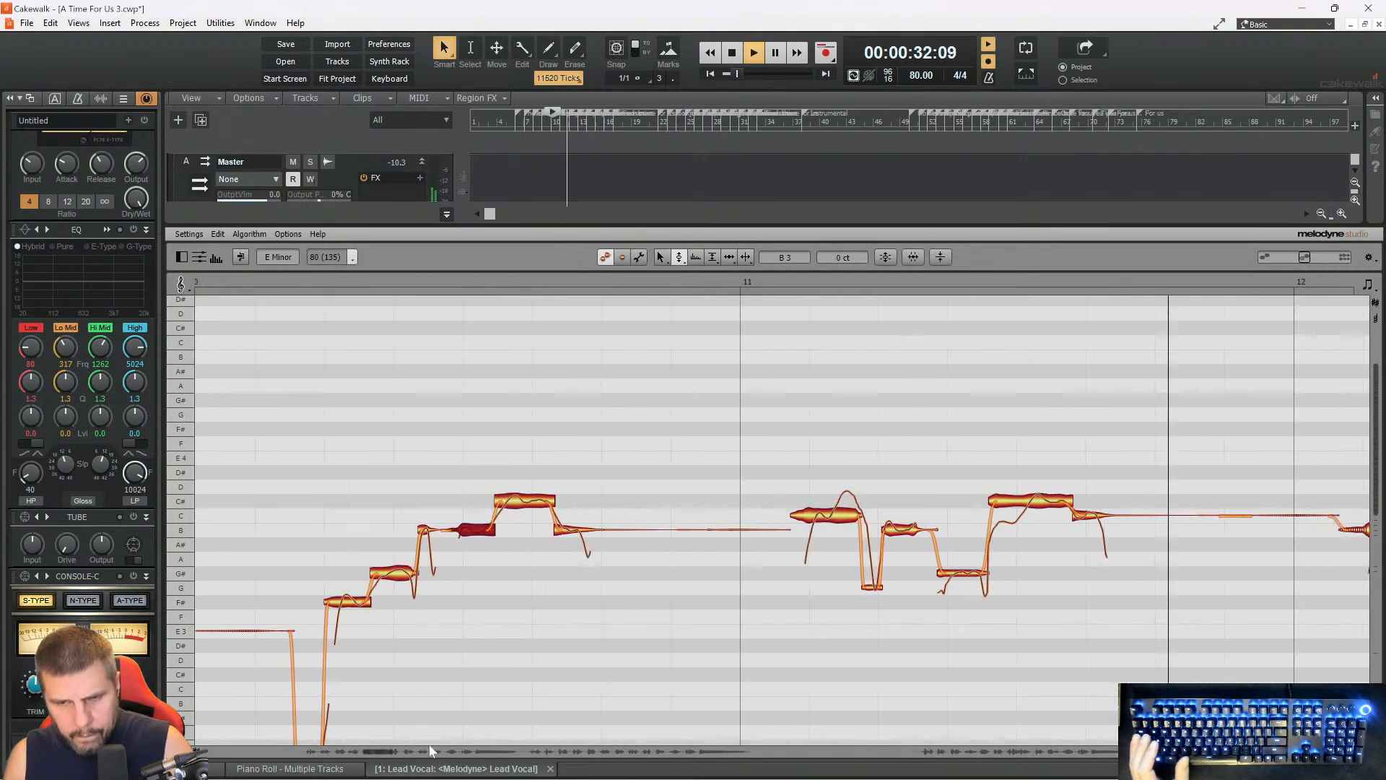
pyautogui.press('space')
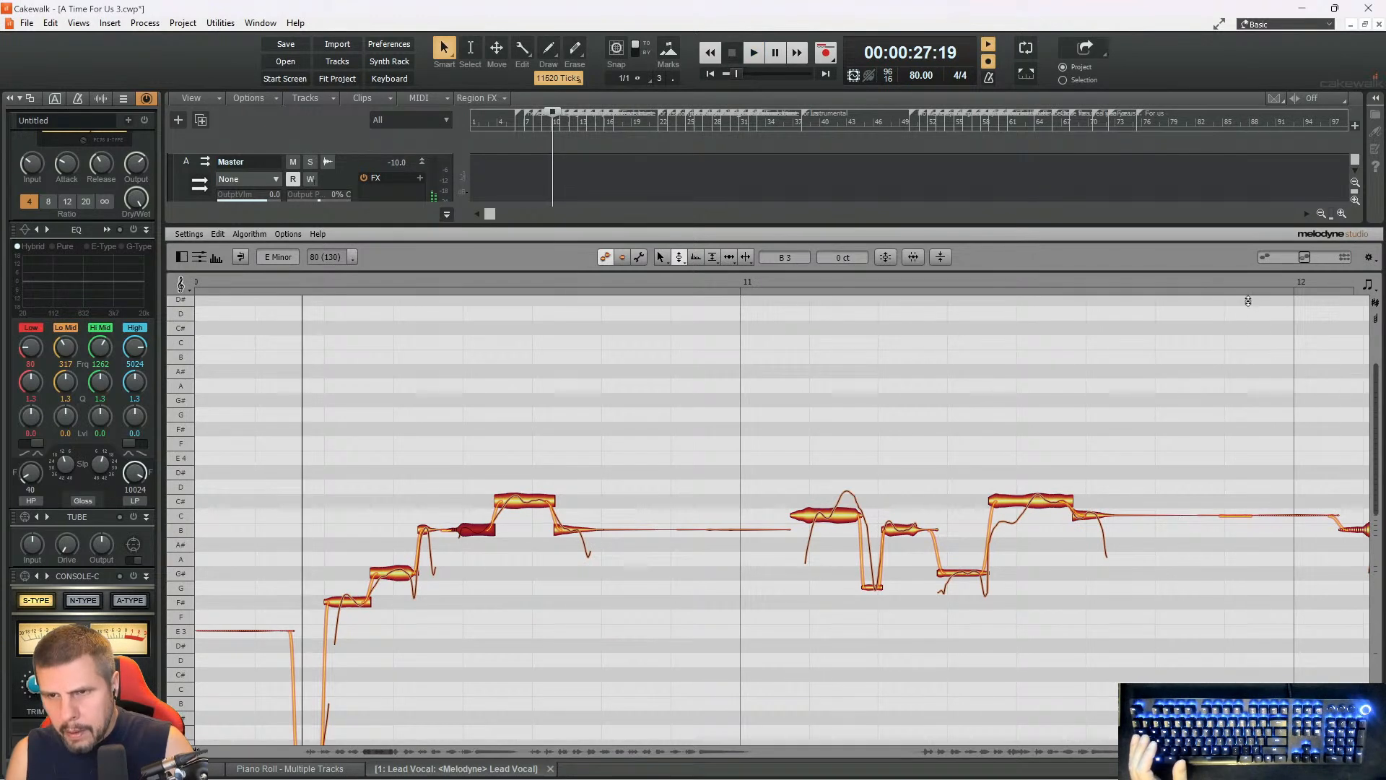
# - Audition the measure 12 phrase, set its third note to B3, and play it back from the start of measure 12
pyautogui.click(1227, 281)
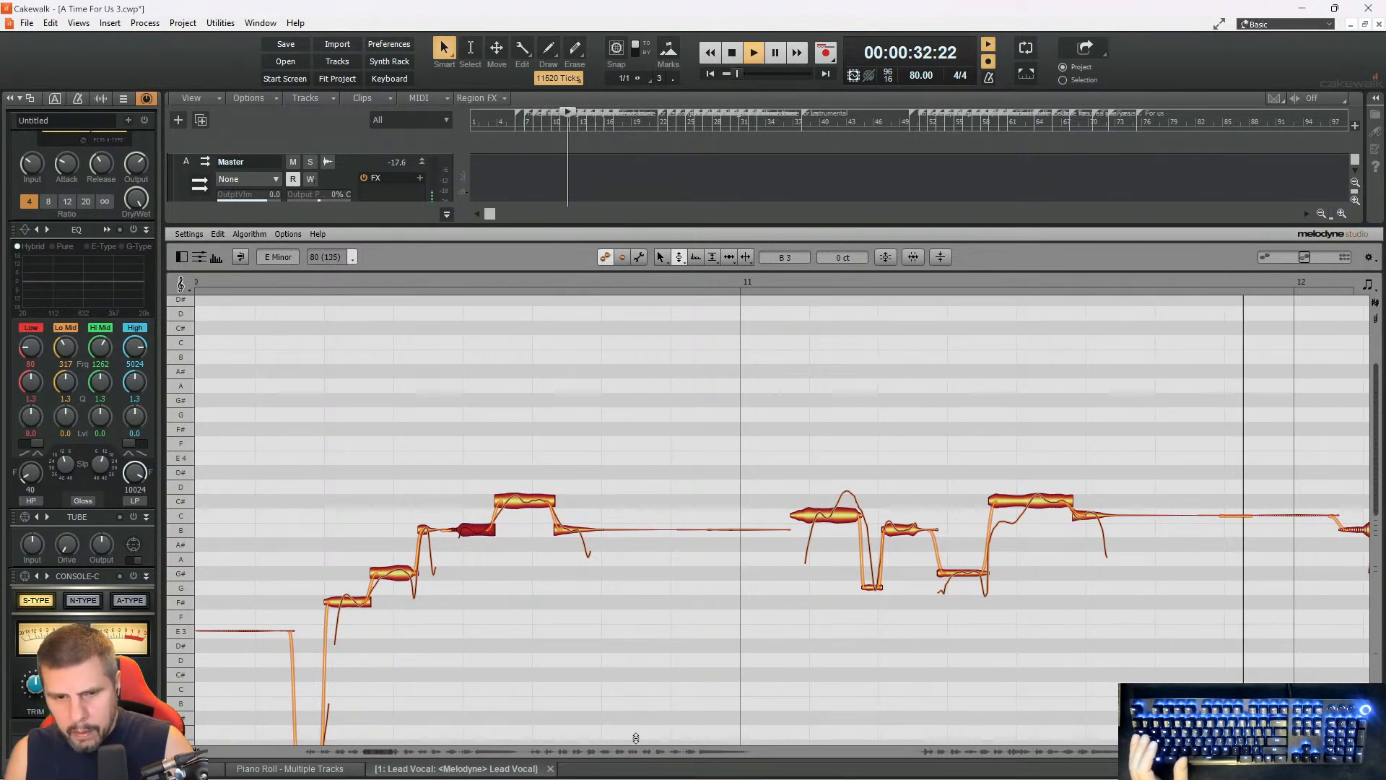
pyautogui.press('space')
pyautogui.rightClick(986, 497)
pyautogui.click(984, 498)
pyautogui.moveTo(984, 517); pyautogui.dragTo(984, 527)
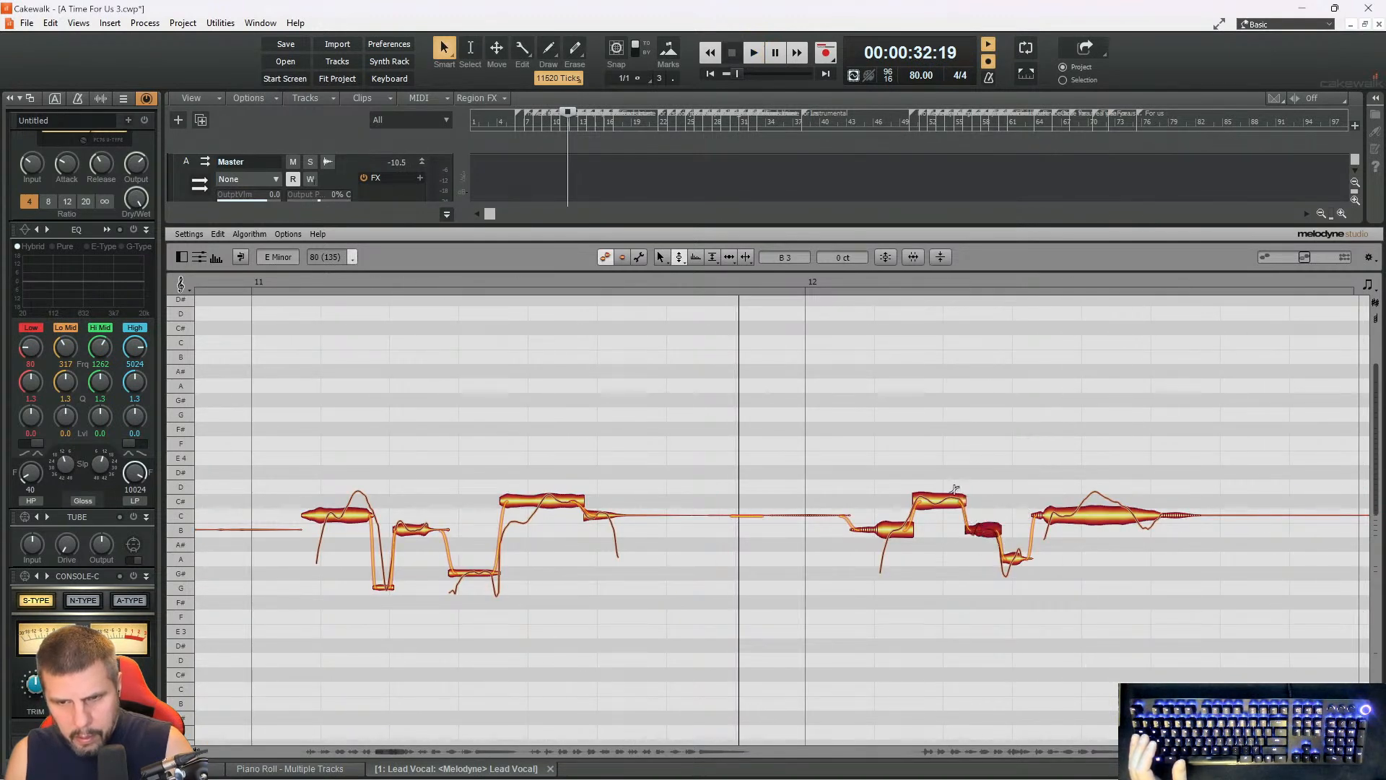
pyautogui.click(807, 289)
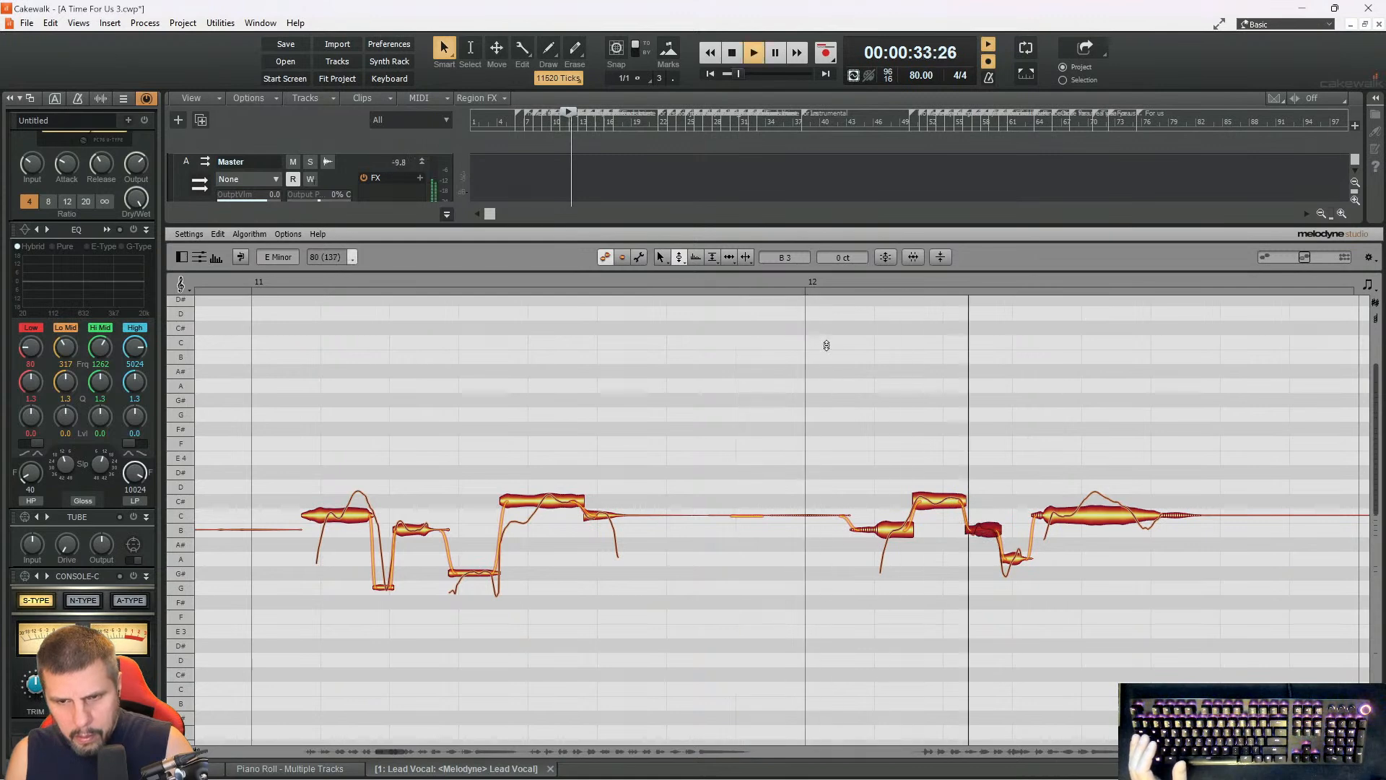
# - Separate the long C4 note that ends the measure 12 phrase partway along with the Note Separation tool
pyautogui.press('space')
pyautogui.rightClick(1076, 519)
pyautogui.click(1132, 510)
pyautogui.click(1078, 520)
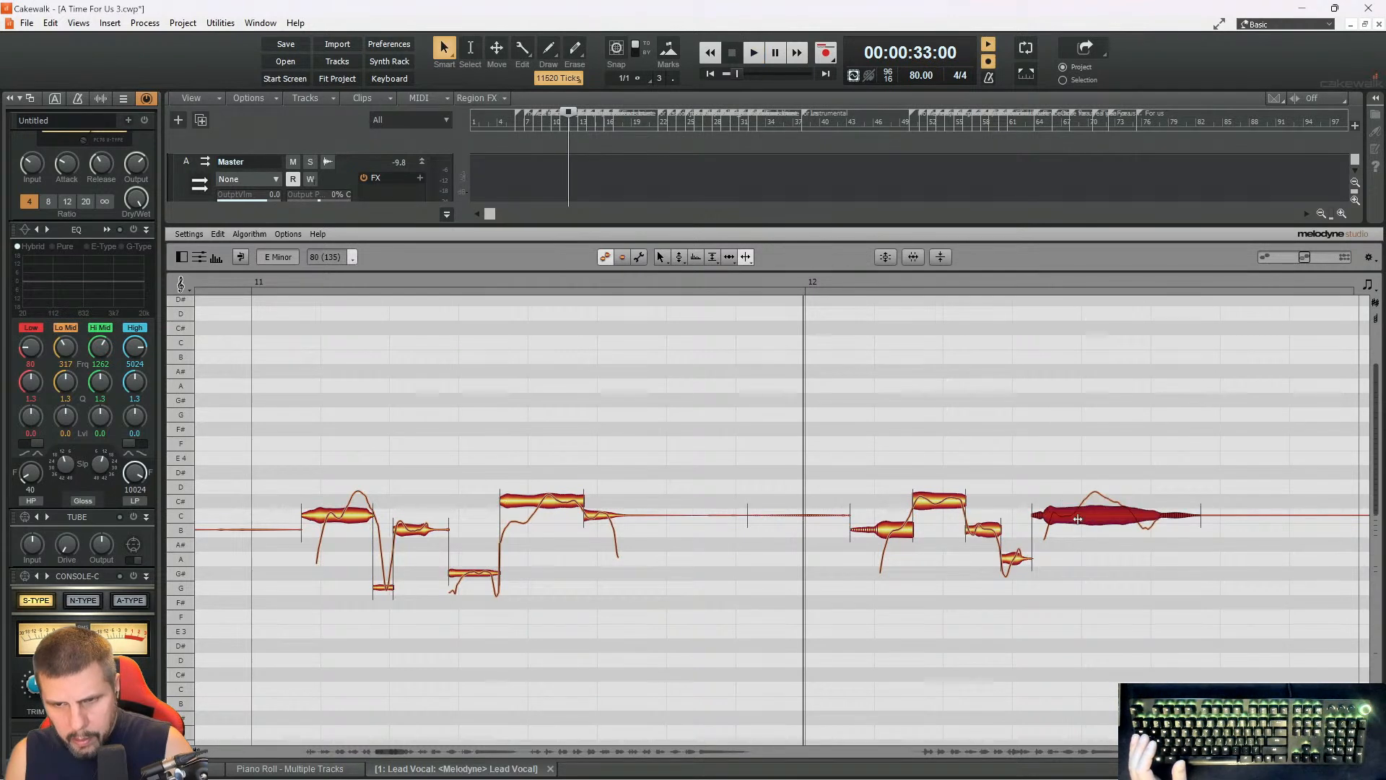
pyautogui.doubleClick(1078, 519)
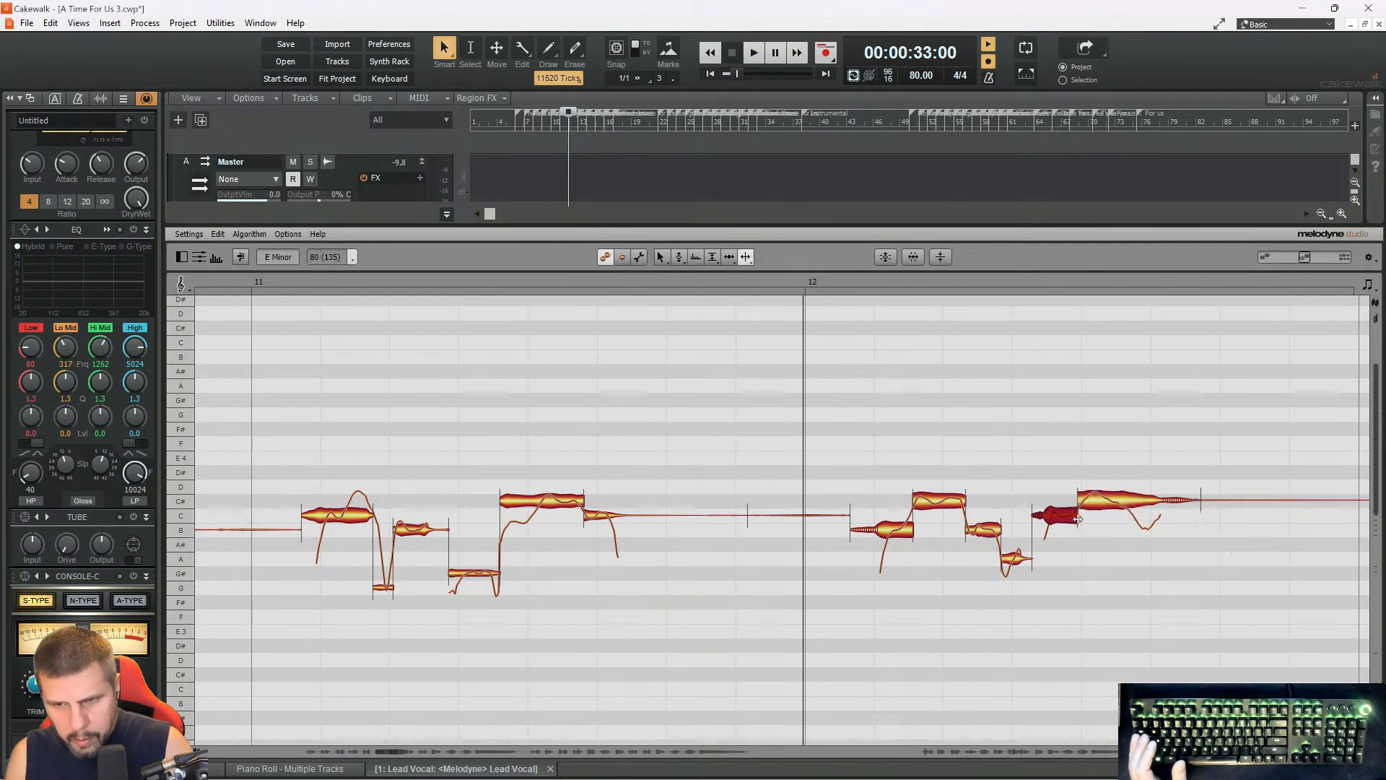
# - Snap the two separated parts ending the measure 12 phrase to C4 and C#4 with the Pitch tool and play them back
pyautogui.rightClick(1036, 491)
pyautogui.click(981, 489)
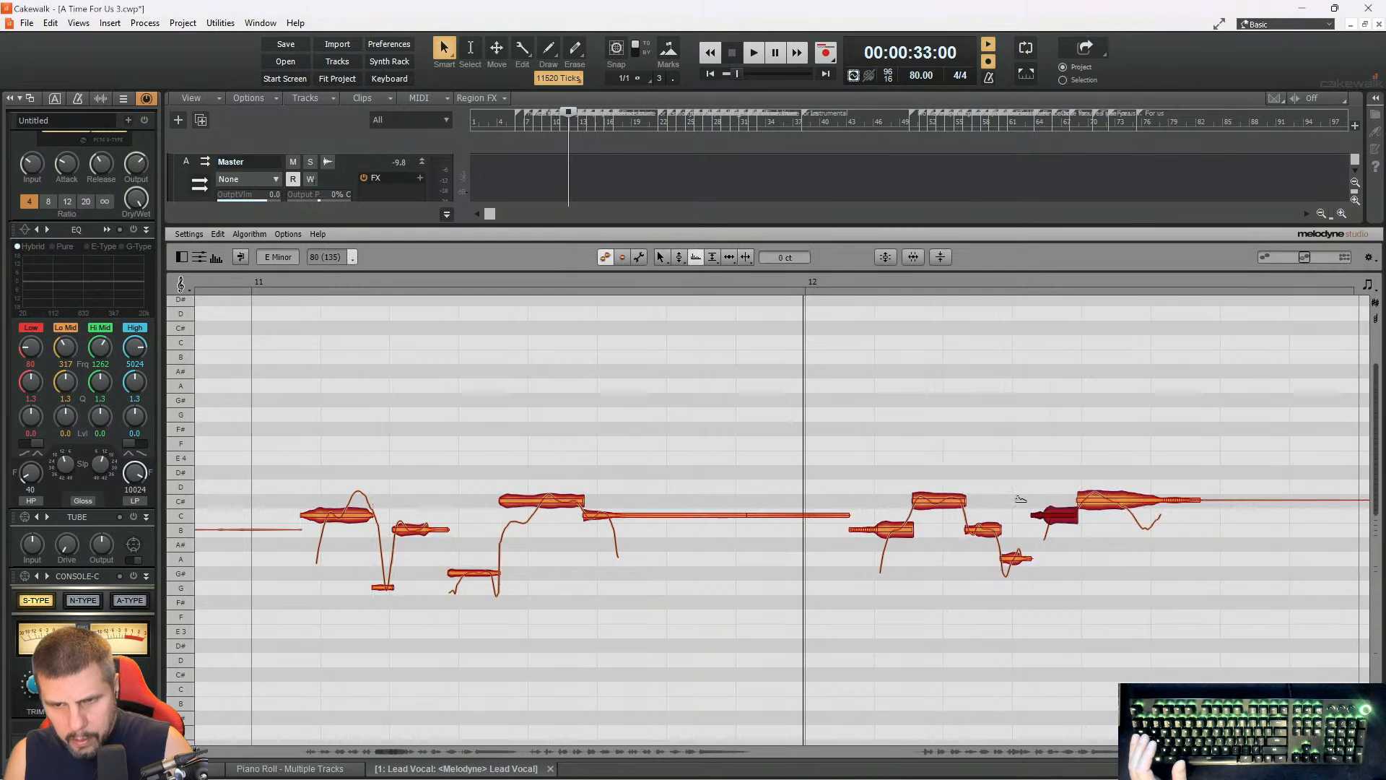
pyautogui.rightClick(1056, 514)
pyautogui.click(1040, 520)
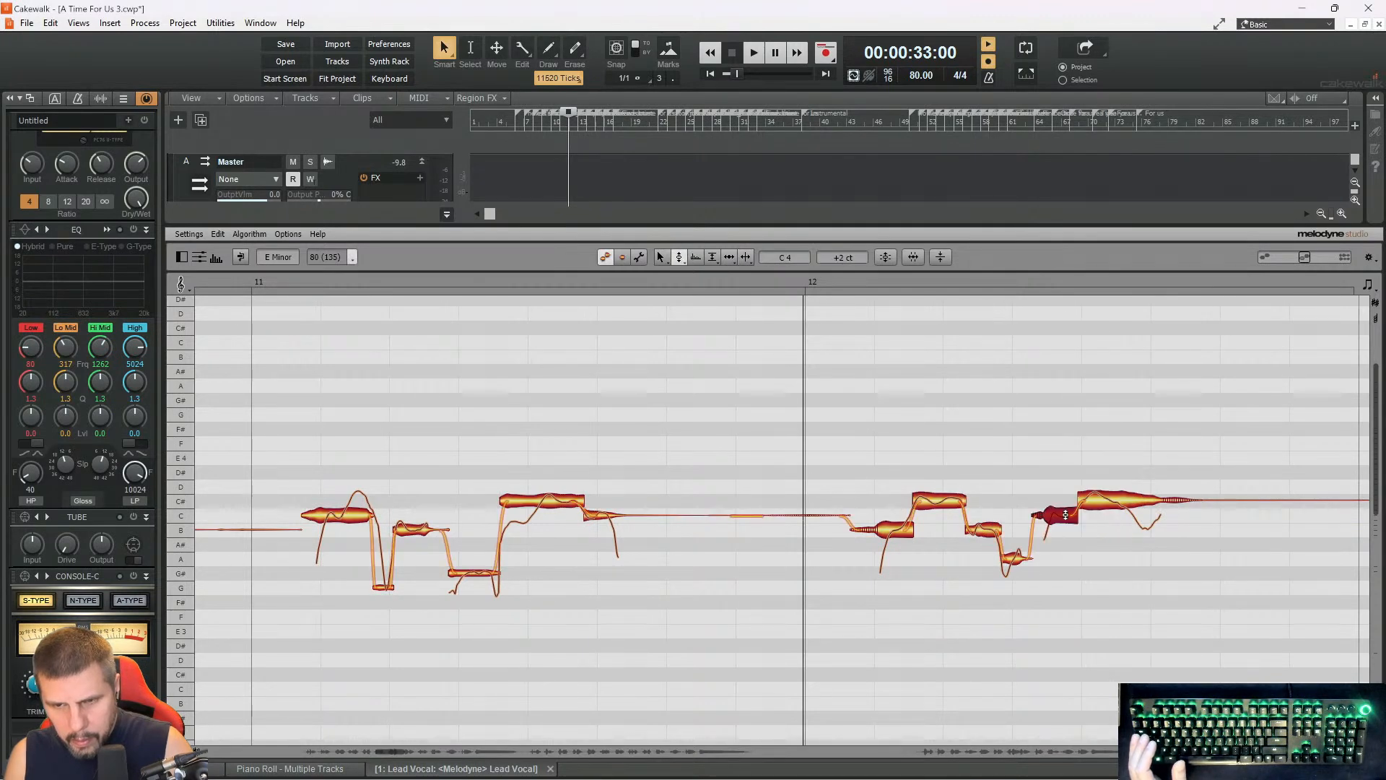
pyautogui.click(1093, 502)
pyautogui.press('space')
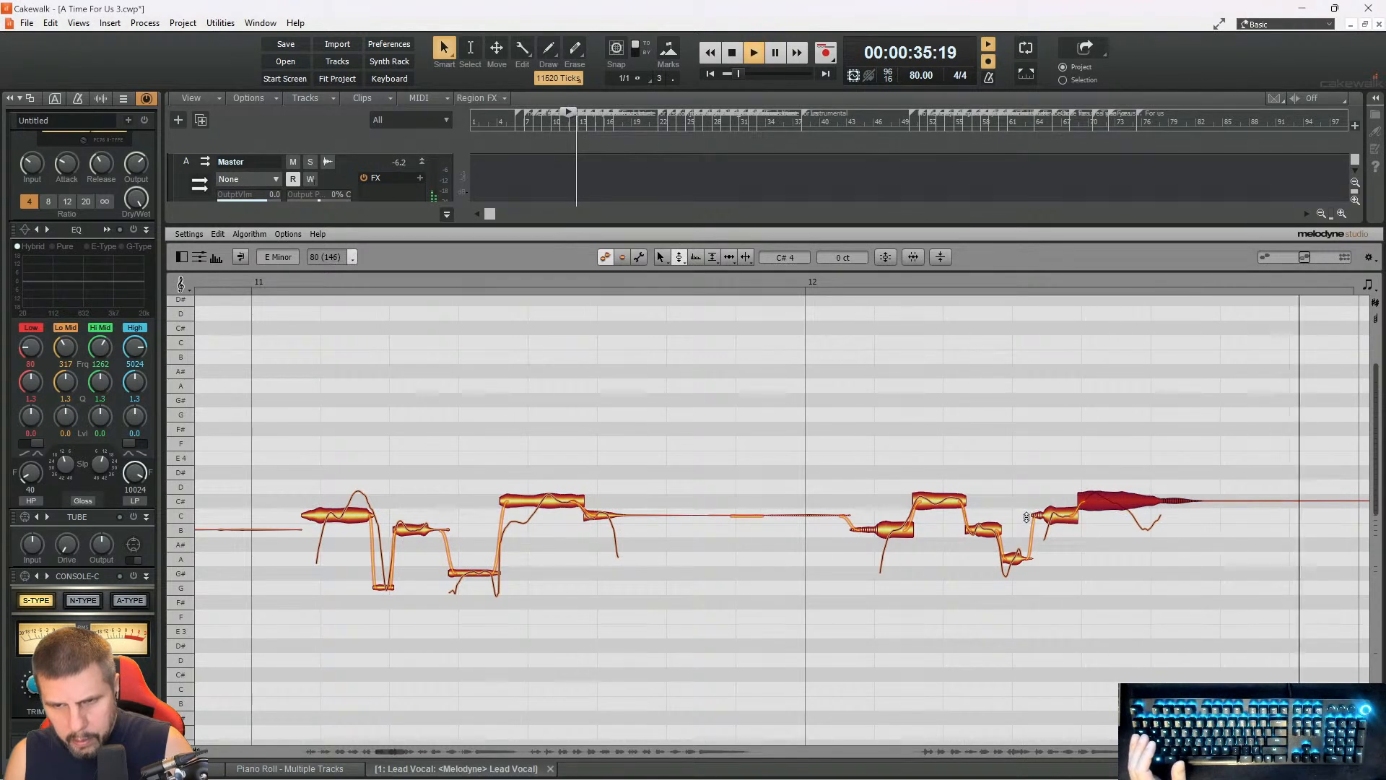
# - Raise the amplitude of all five notes of the measure 14 phrase to +4.56 dB and audition the phrase
pyautogui.moveTo(390, 750); pyautogui.dragTo(420, 751)
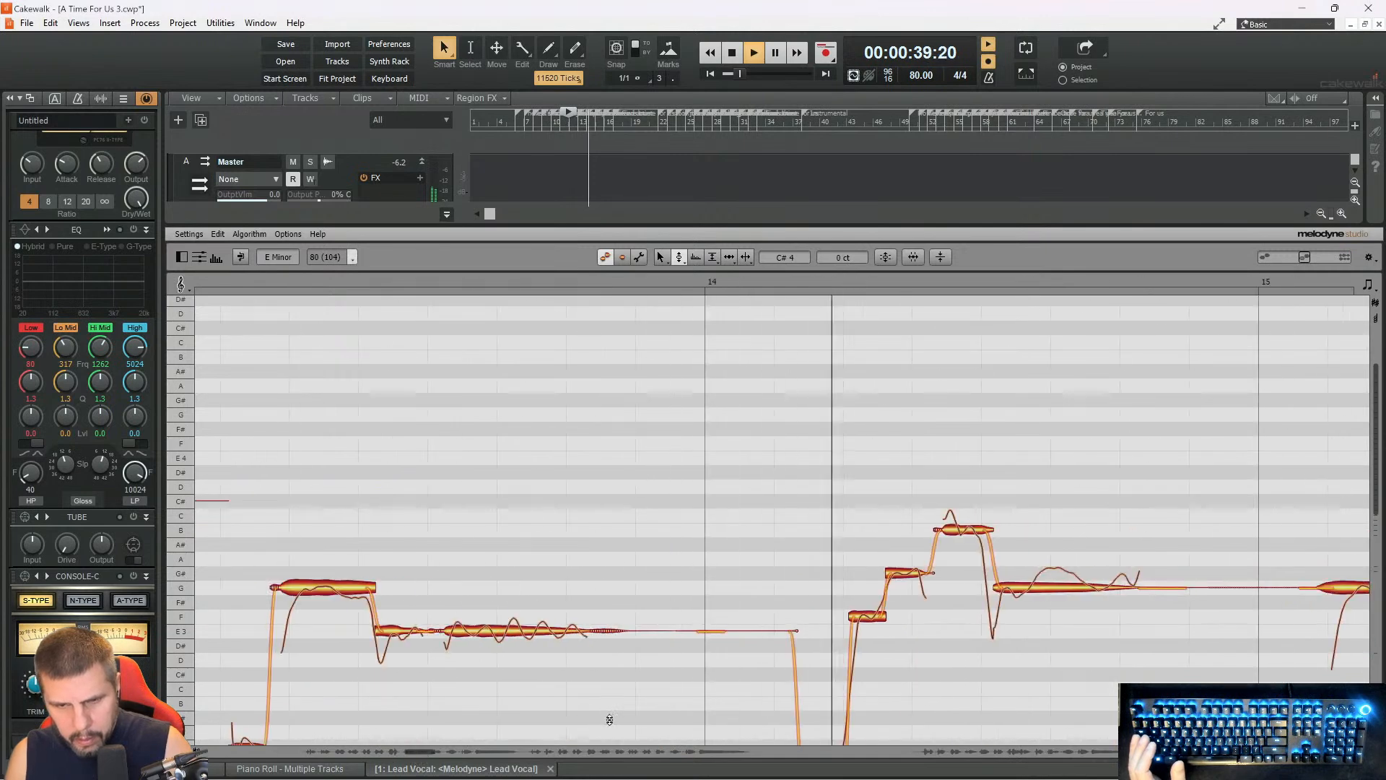
pyautogui.press('space')
pyautogui.click(864, 489)
pyautogui.moveTo(864, 489); pyautogui.dragTo(896, 612)
pyautogui.scroll(-5, 831, 566)
pyautogui.moveTo(821, 369); pyautogui.dragTo(1044, 733)
pyautogui.rightClick(990, 655)
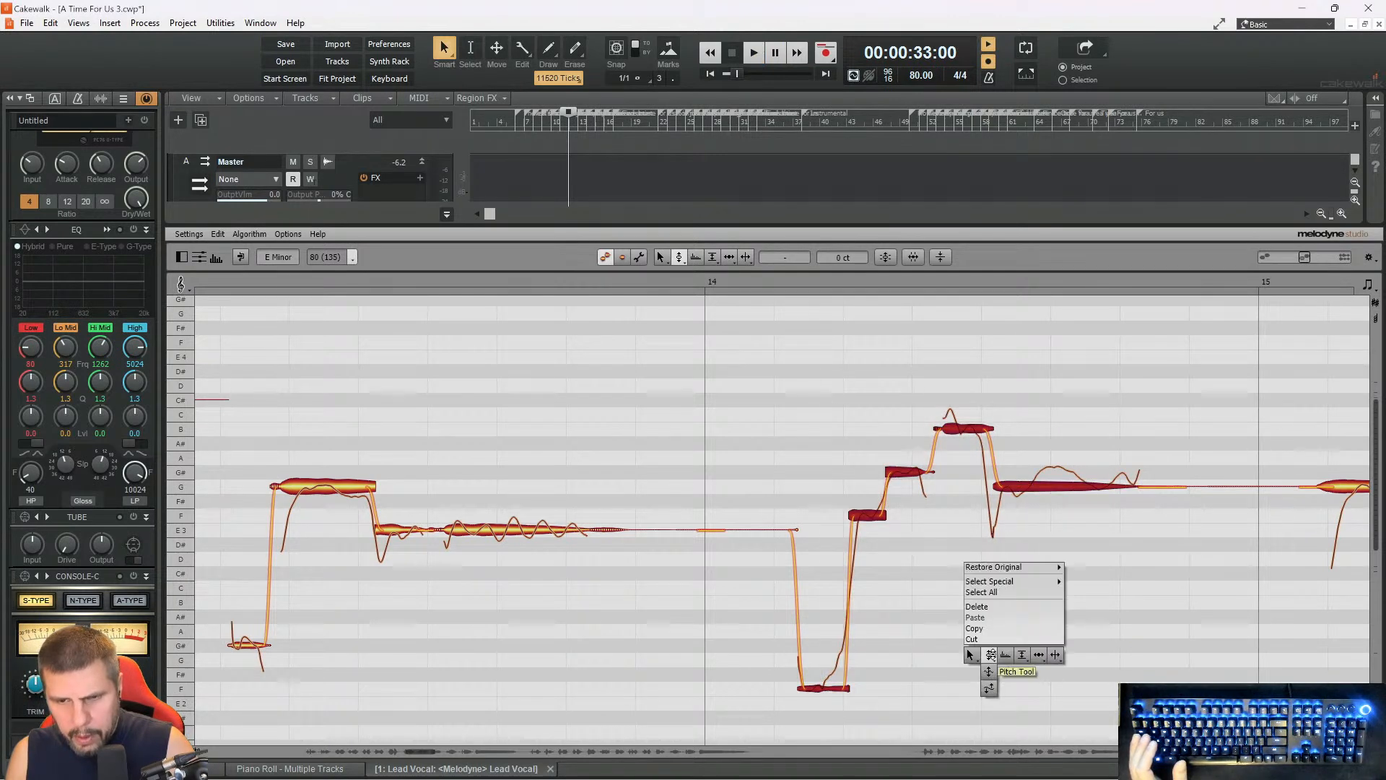
pyautogui.click(1022, 655)
pyautogui.moveTo(1020, 484); pyautogui.dragTo(1028, 457)
pyautogui.doubleClick(748, 282)
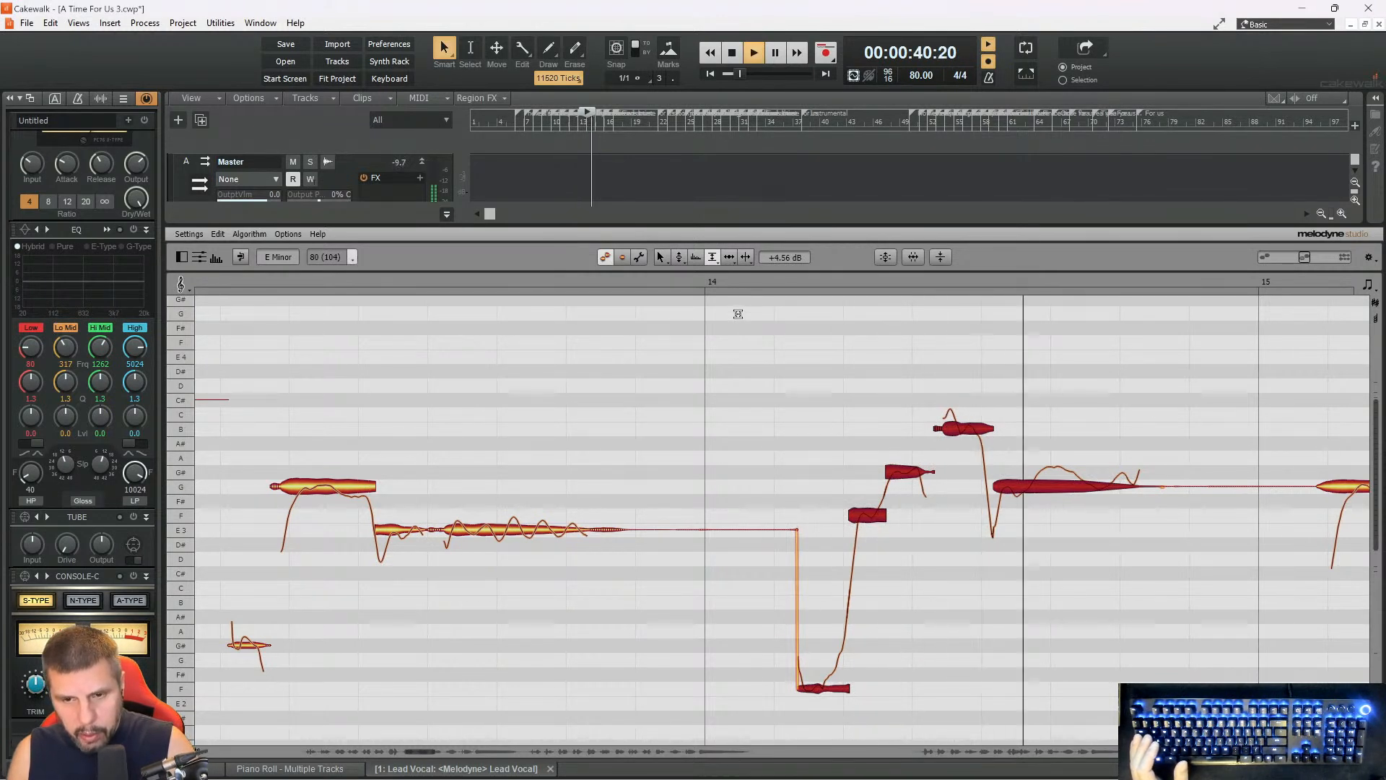
# - Shift the starts of the F3 note and the final long G3 note in measure 14 slightly earlier, auditioning the phrase
pyautogui.rightClick(738, 314)
pyautogui.click(755, 337)
pyautogui.press('space')
pyautogui.rightClick(810, 438)
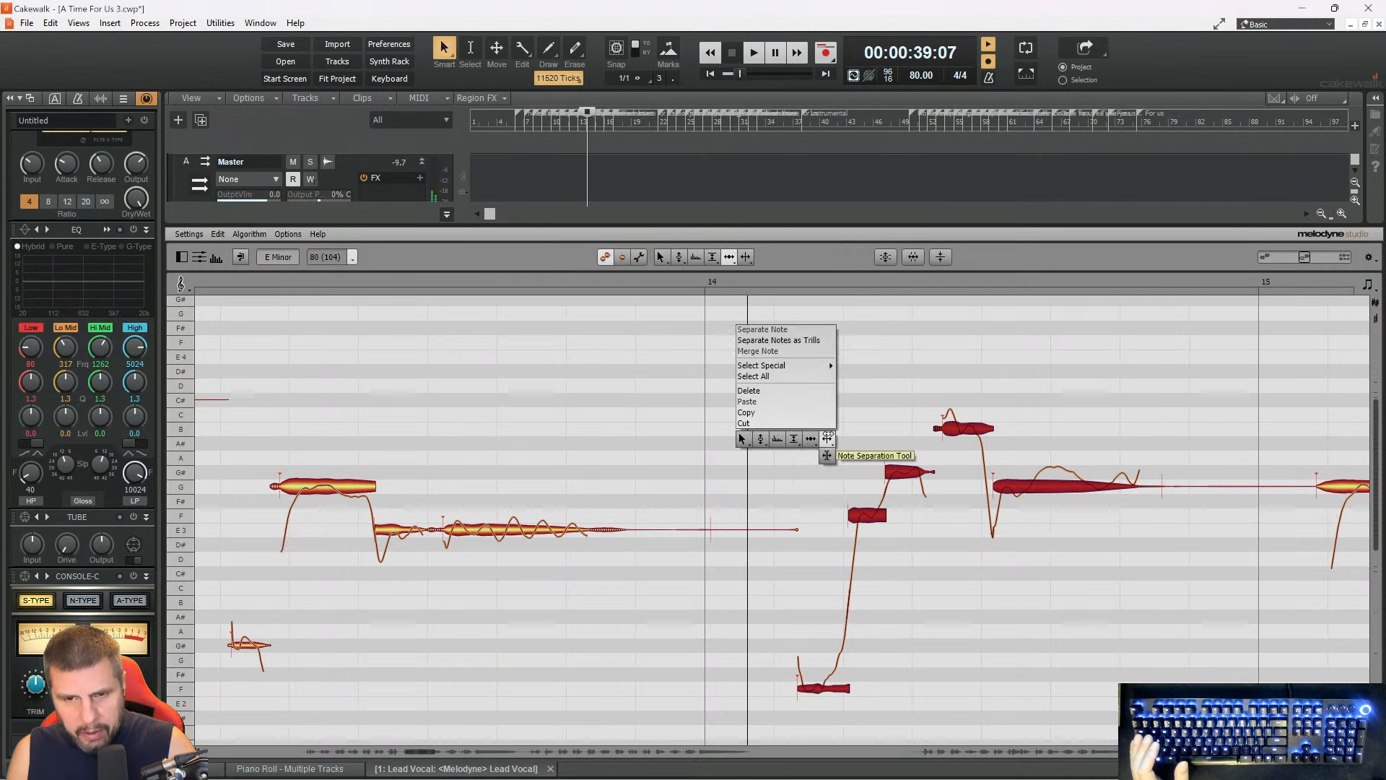
pyautogui.click(811, 439)
pyautogui.click(851, 487)
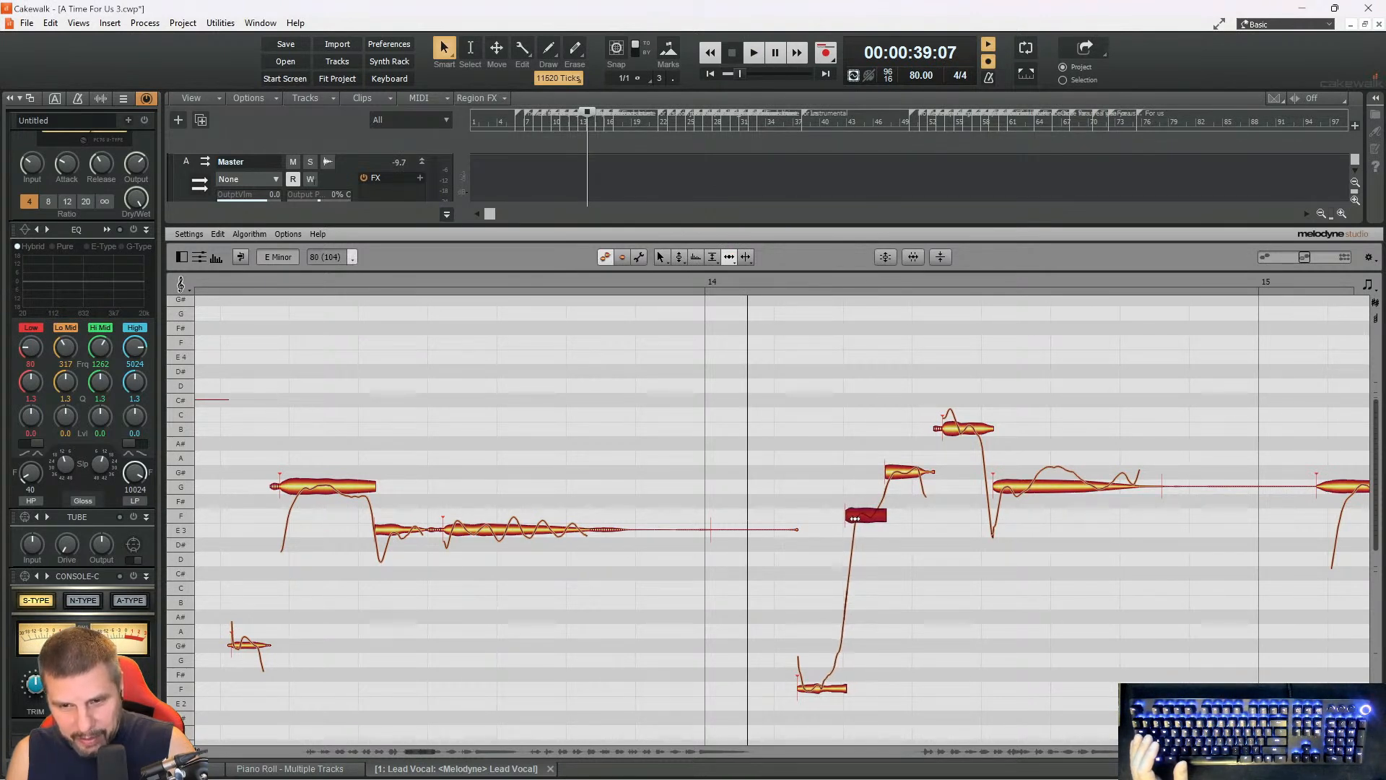
pyautogui.press('space')
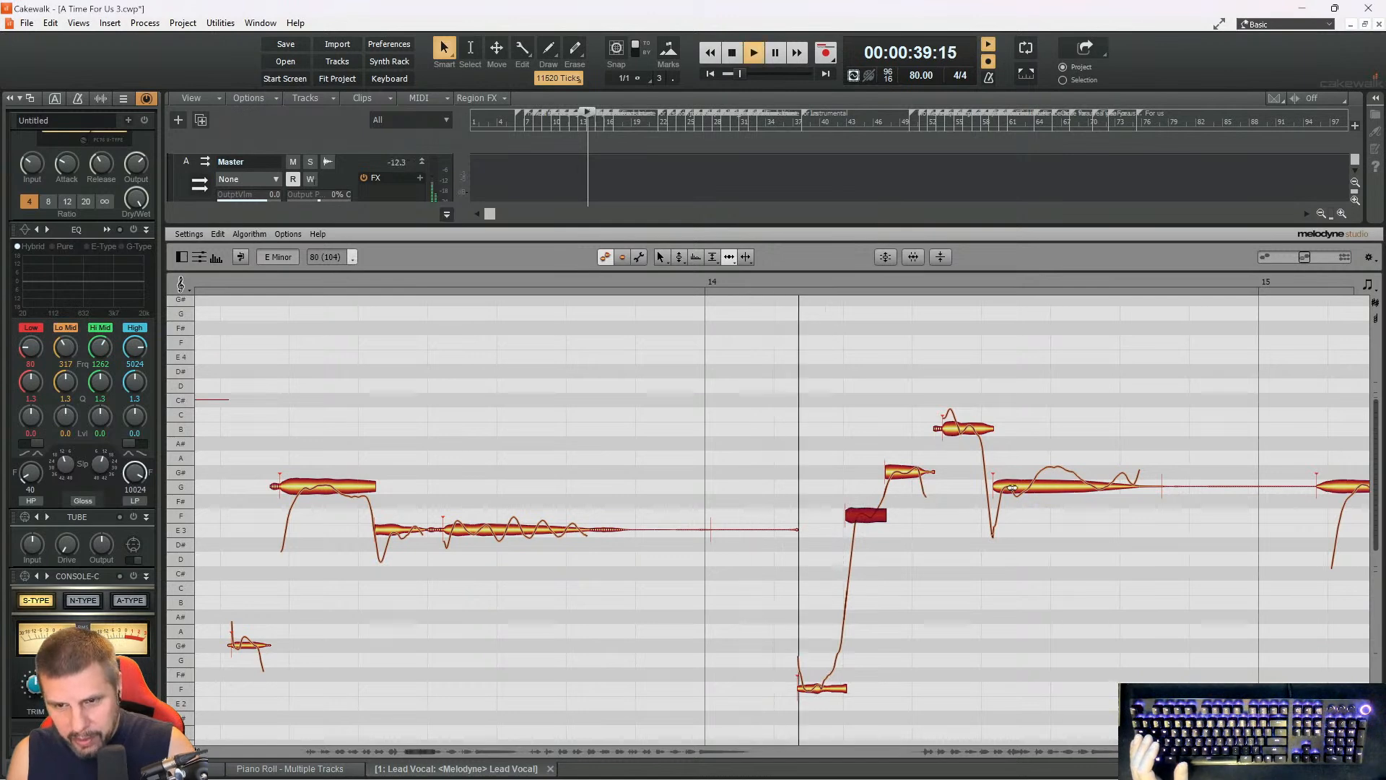
pyautogui.moveTo(997, 486); pyautogui.dragTo(992, 486)
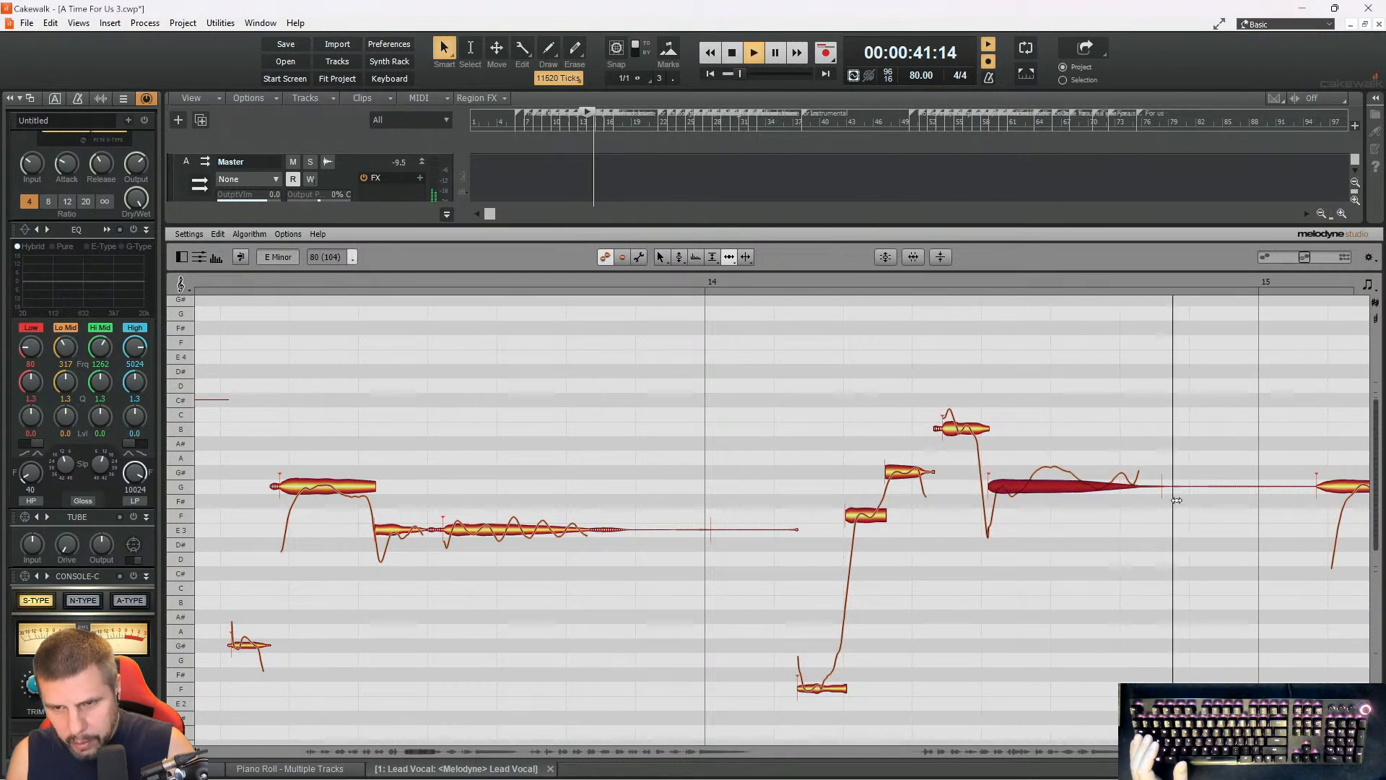
pyautogui.press('space')
# - Separate the long G3 note ending the measure 14 phrase into three parts with the Note Separation tool
pyautogui.rightClick(1116, 521)
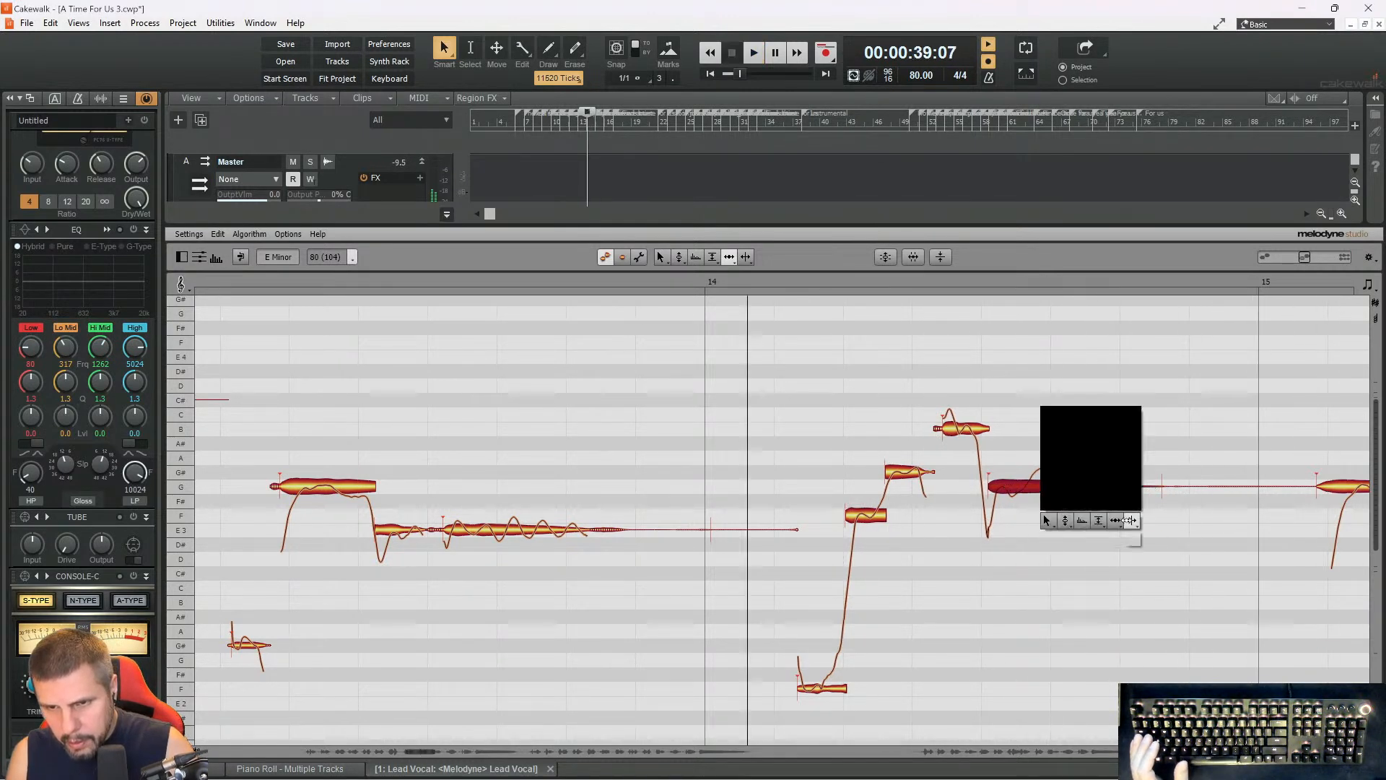
pyautogui.click(1047, 488)
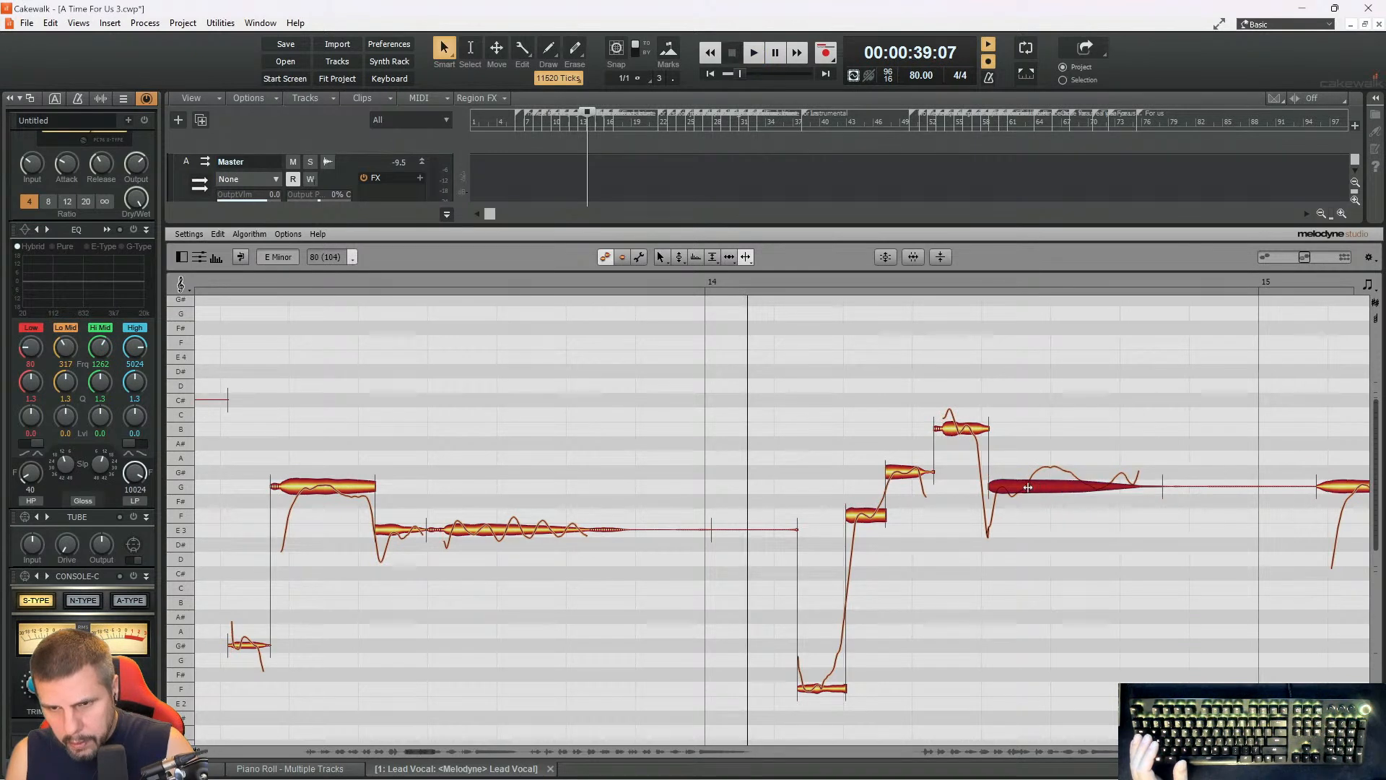
pyautogui.hotkey('ctrl', 'z')
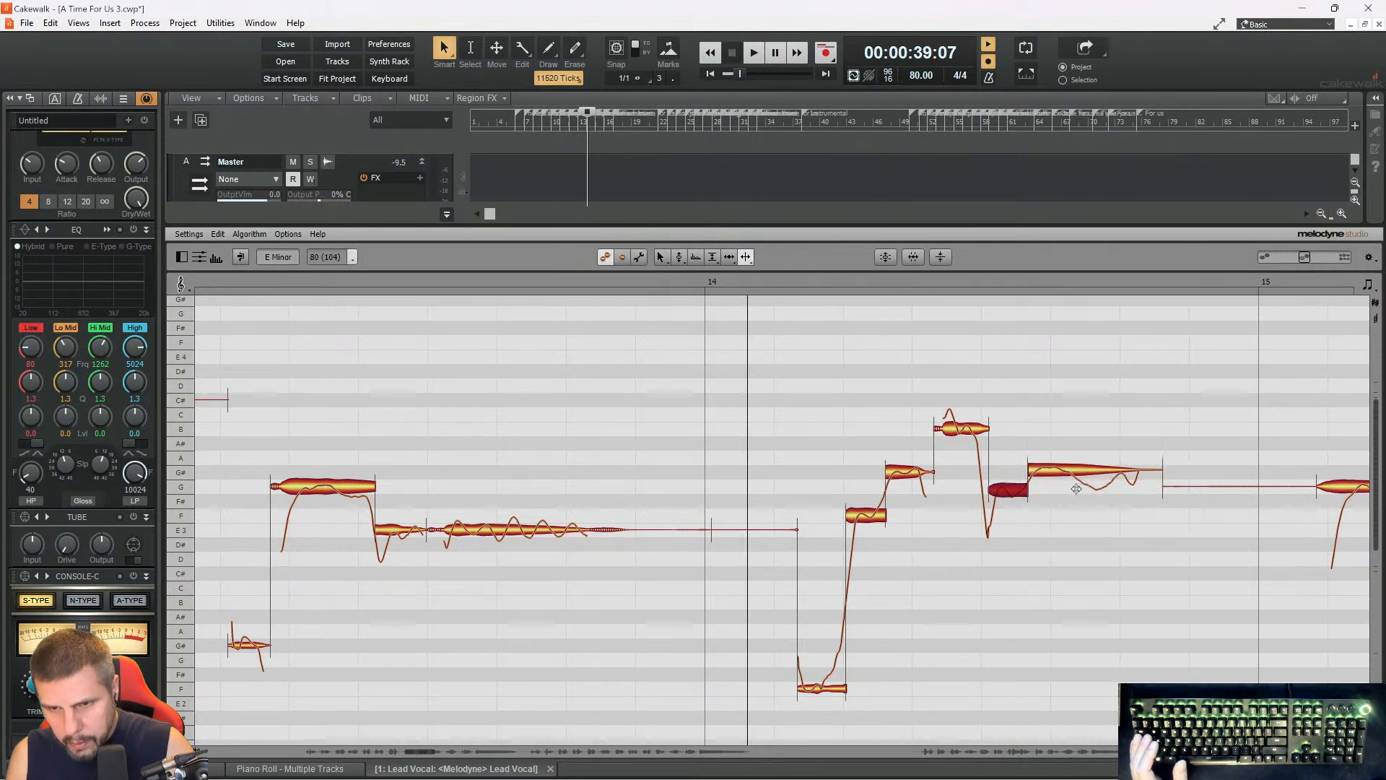
pyautogui.click(1076, 477)
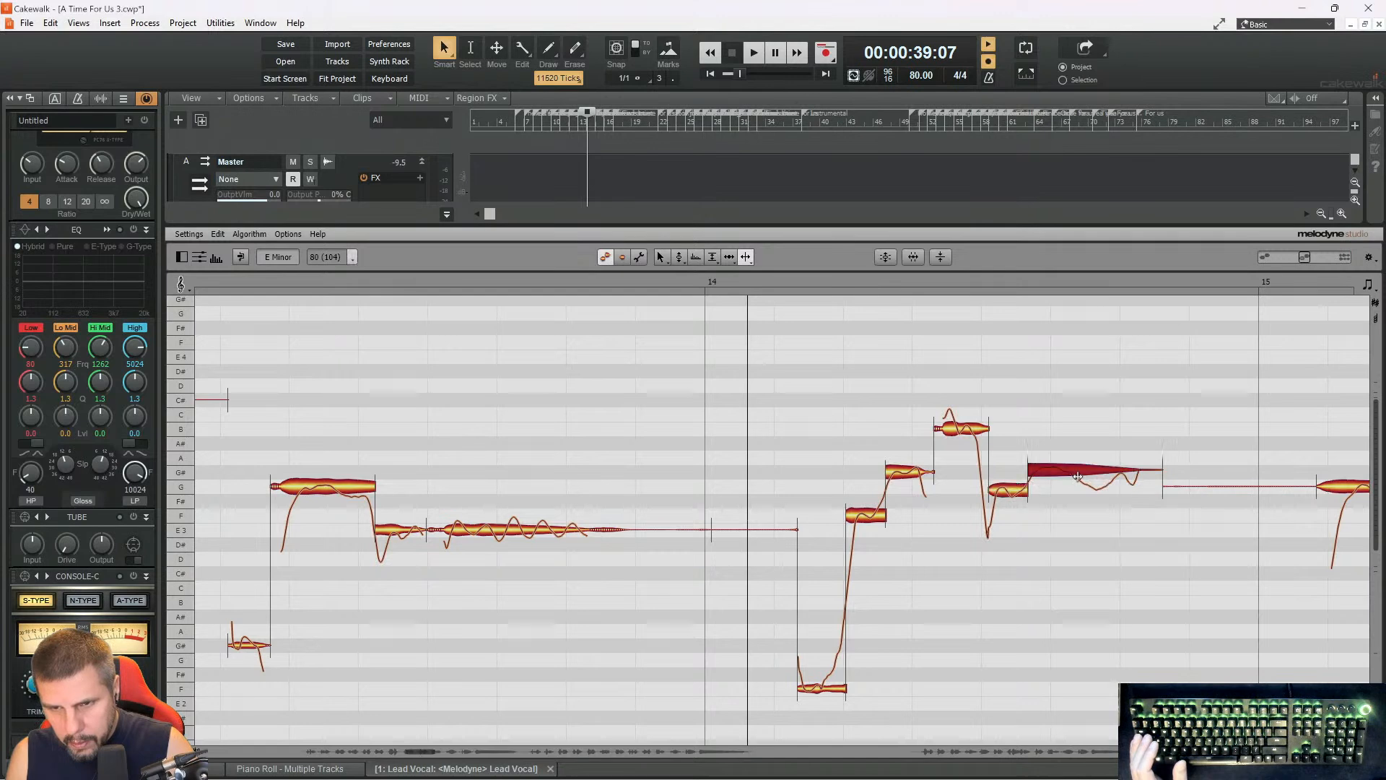
pyautogui.doubleClick(1078, 477)
# - Snap the middle part of the separated note to G#3 and the last part to G3, and play the phrase
pyautogui.rightClick(1068, 486)
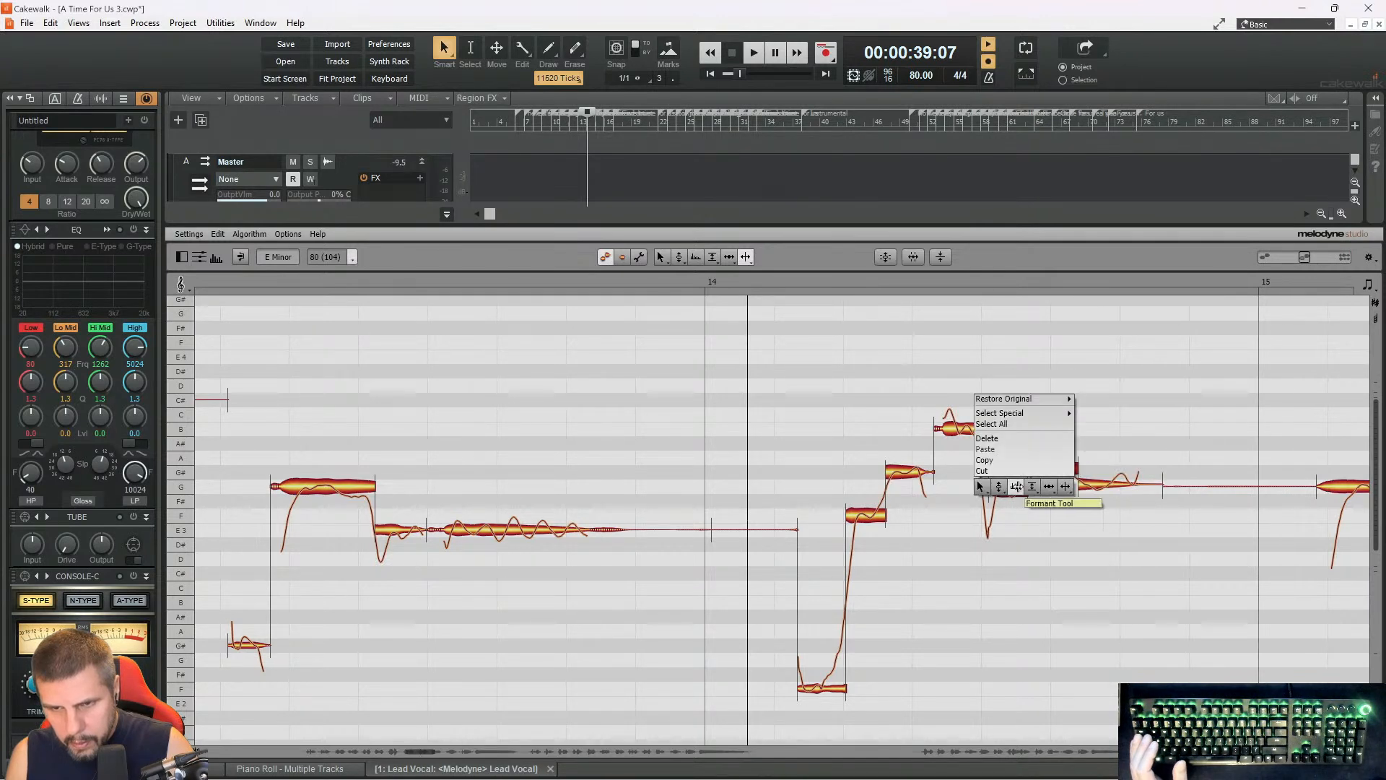
pyautogui.click(1047, 504)
pyautogui.click(1094, 486)
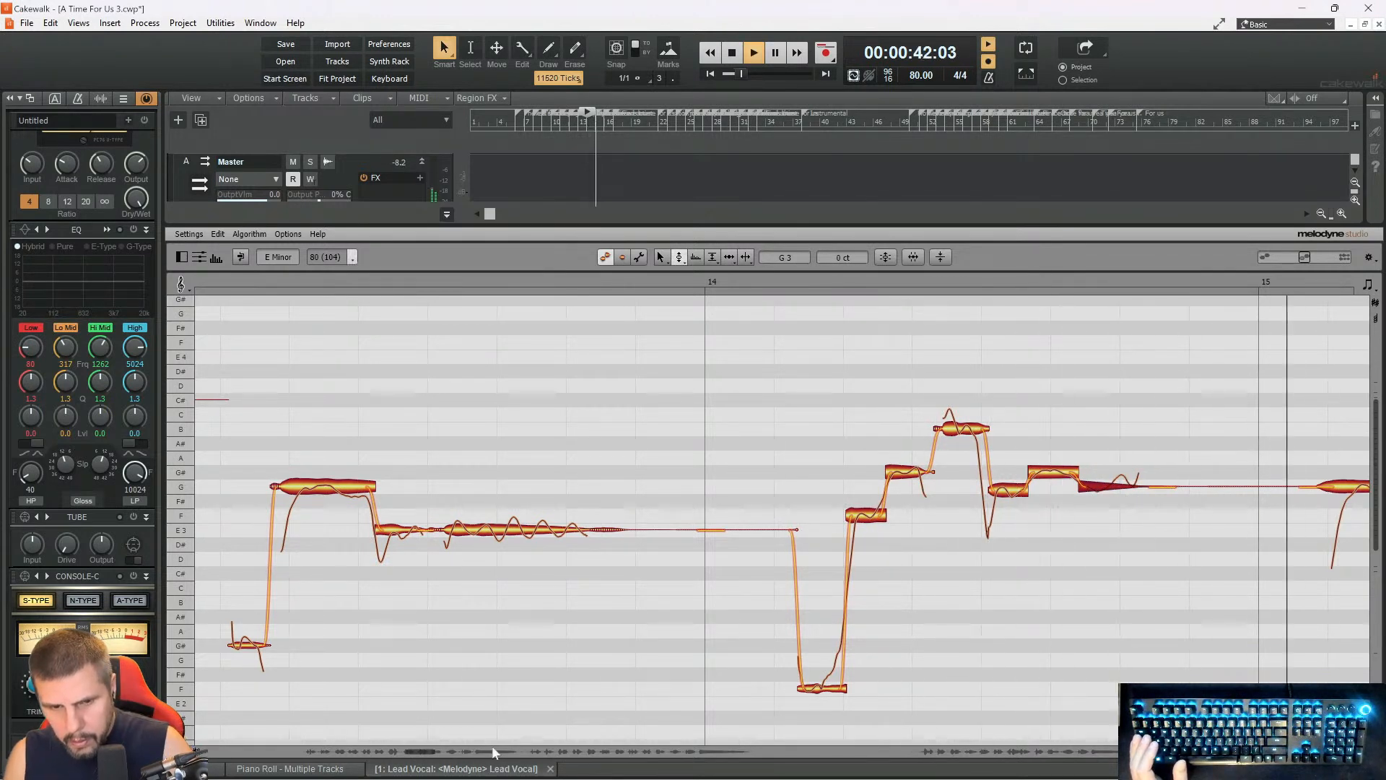
# - Raise the amplitude of the last three notes of the measure 15 phrase to +4.08 dB and play back from measure 15
pyautogui.moveTo(418, 751); pyautogui.dragTo(435, 753)
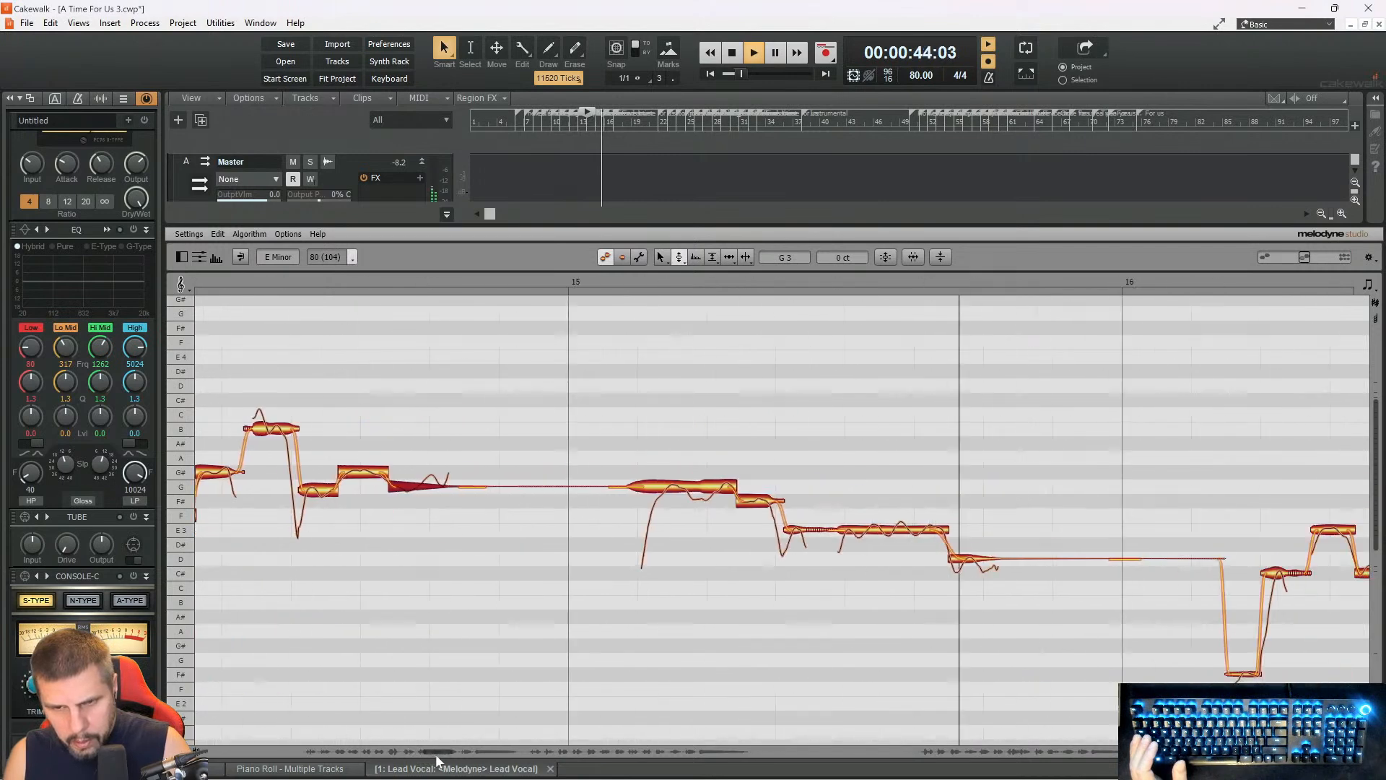
pyautogui.press('space')
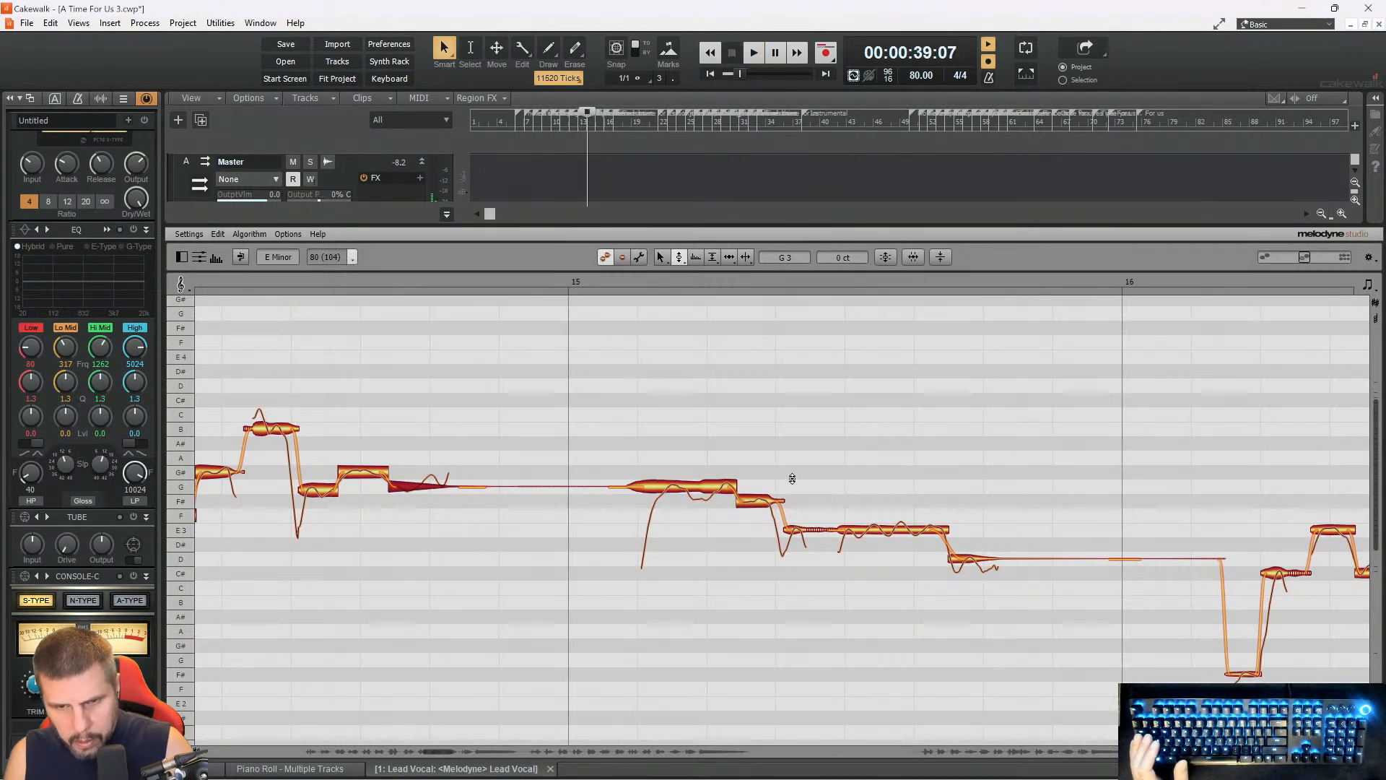
pyautogui.moveTo(792, 478); pyautogui.dragTo(967, 611)
pyautogui.rightClick(876, 503)
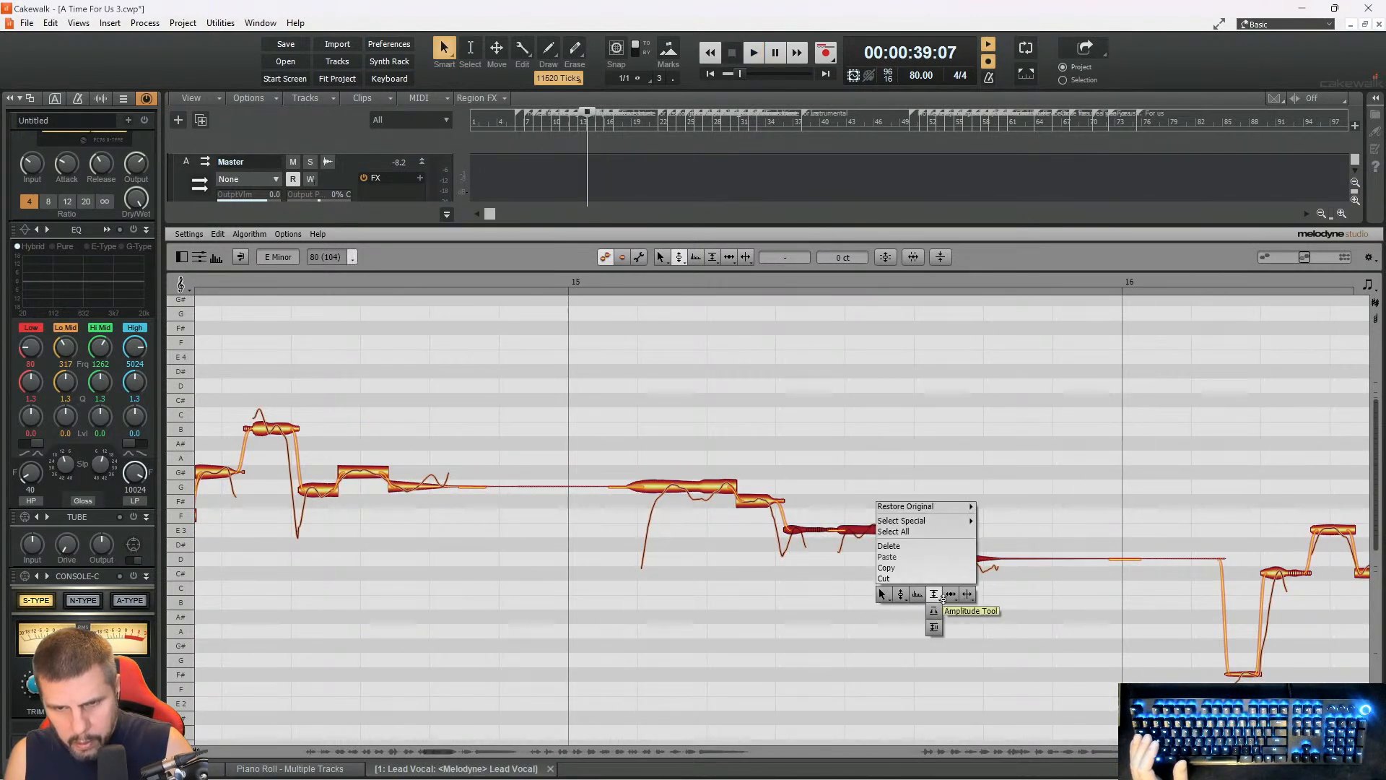
pyautogui.click(934, 610)
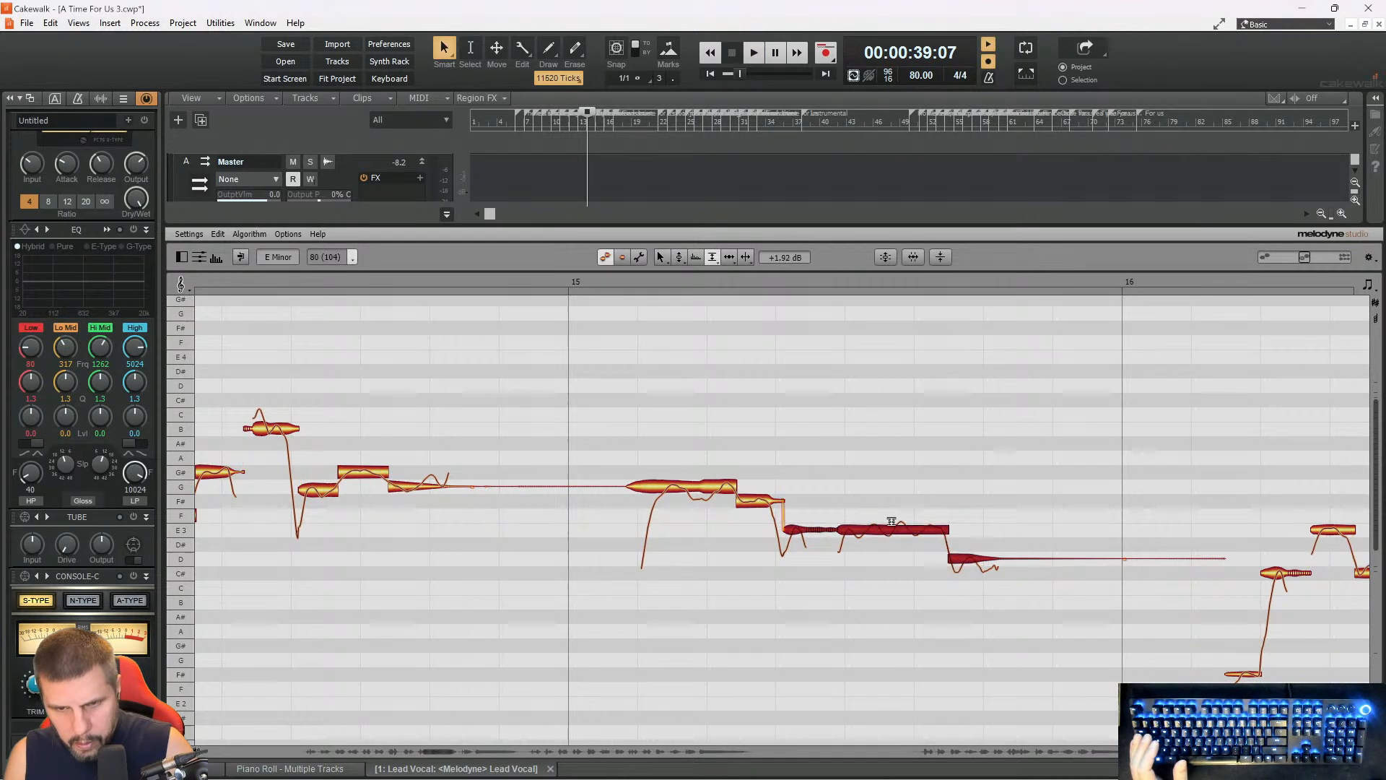
pyautogui.click(576, 284)
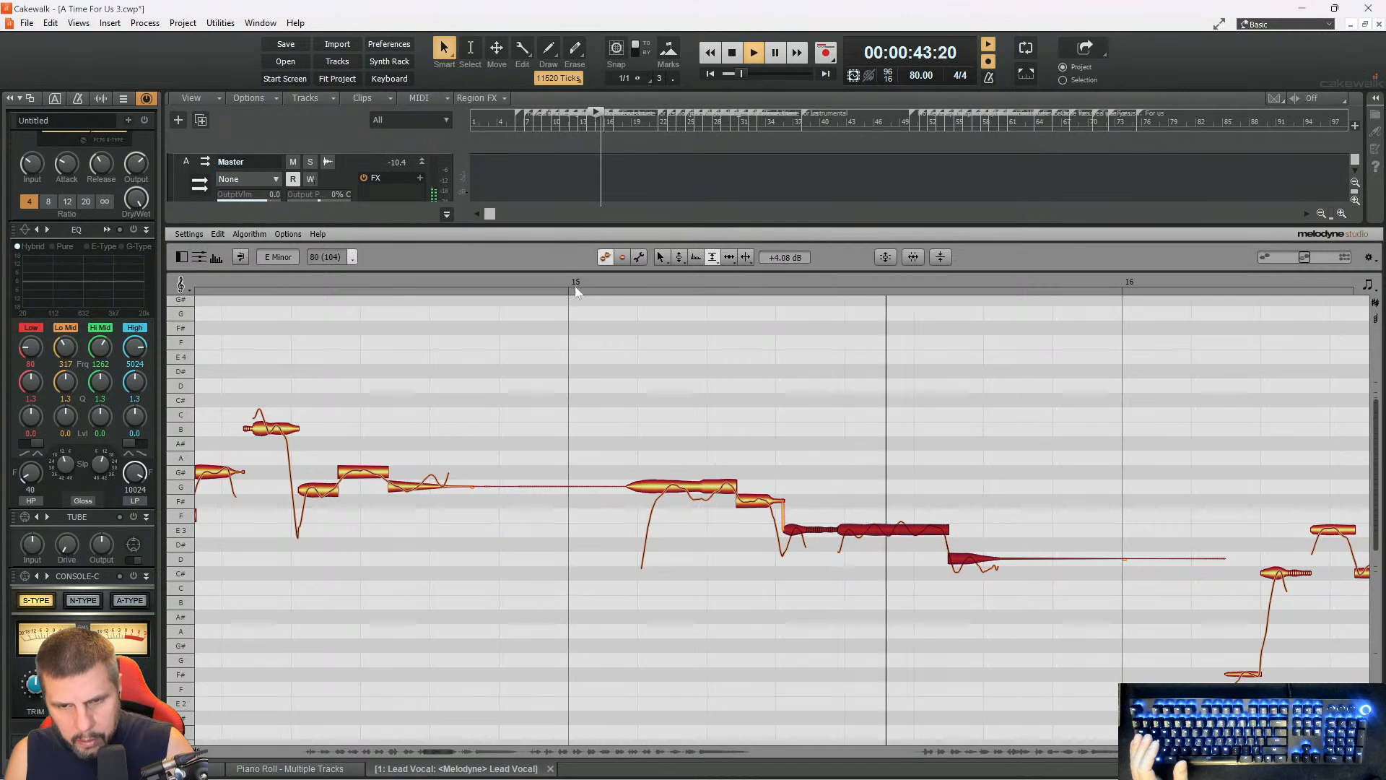
pyautogui.moveTo(438, 748); pyautogui.dragTo(449, 752)
pyautogui.press('space')
pyautogui.moveTo(752, 474); pyautogui.dragTo(860, 727)
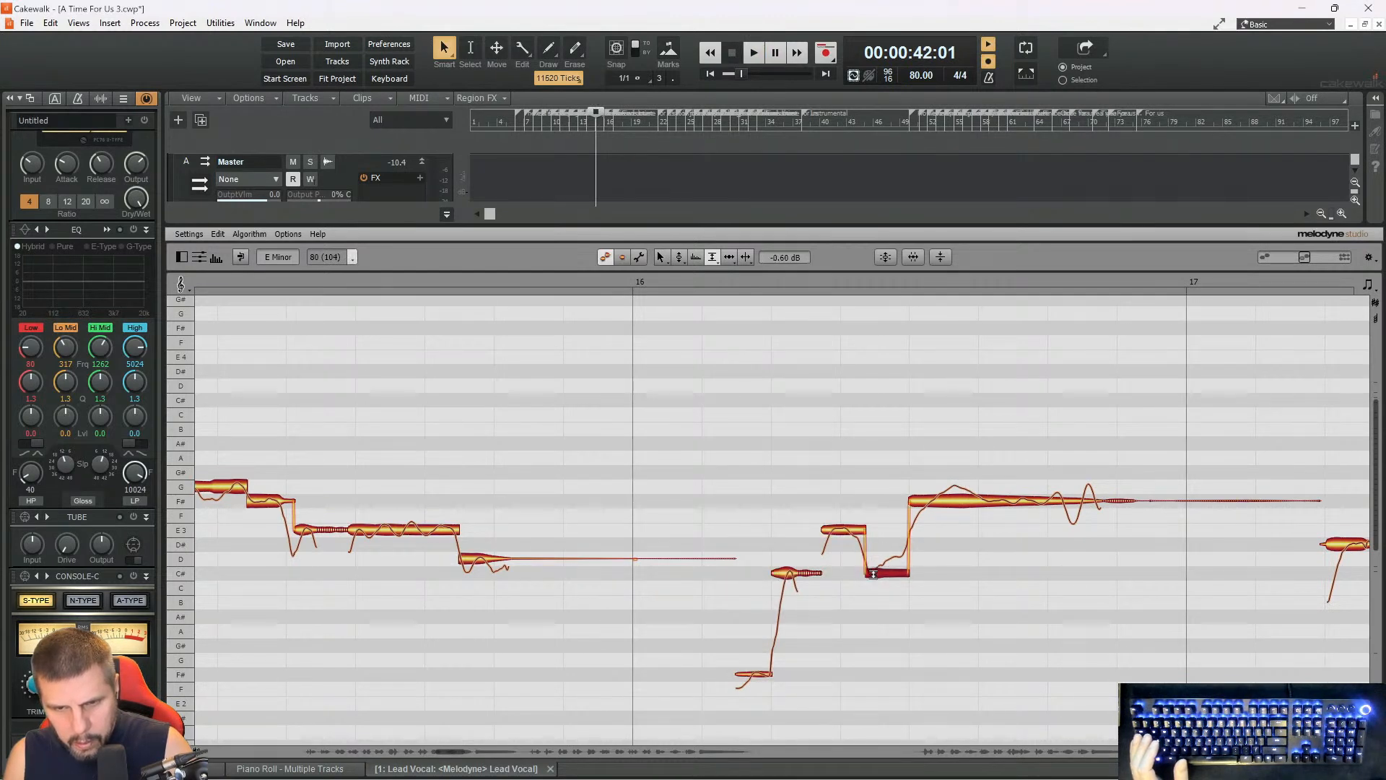
pyautogui.click(215, 234)
pyautogui.click(236, 282)
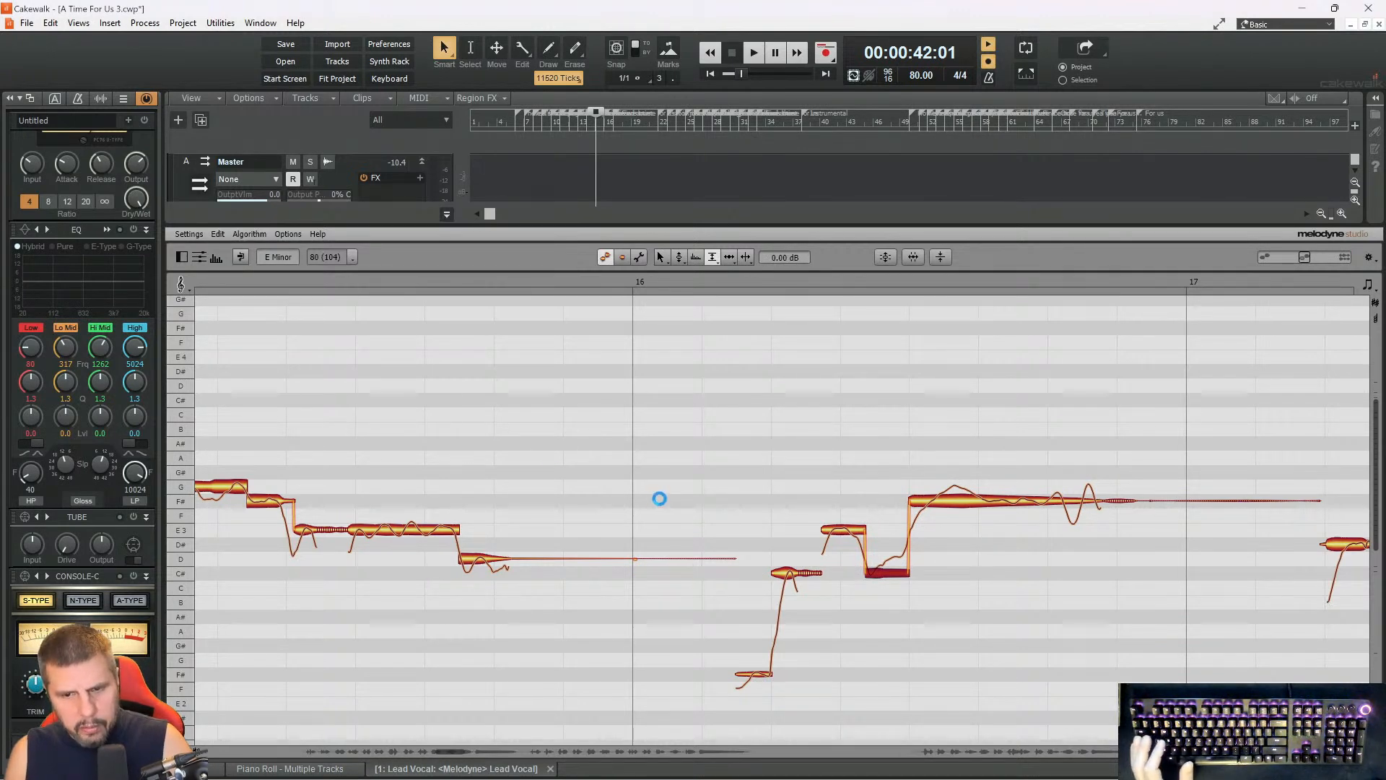
# - Raise the amplitude of the first four notes of the measure 16 phrase to +3.00 dB and audition the phrase
pyautogui.moveTo(734, 449); pyautogui.dragTo(868, 690)
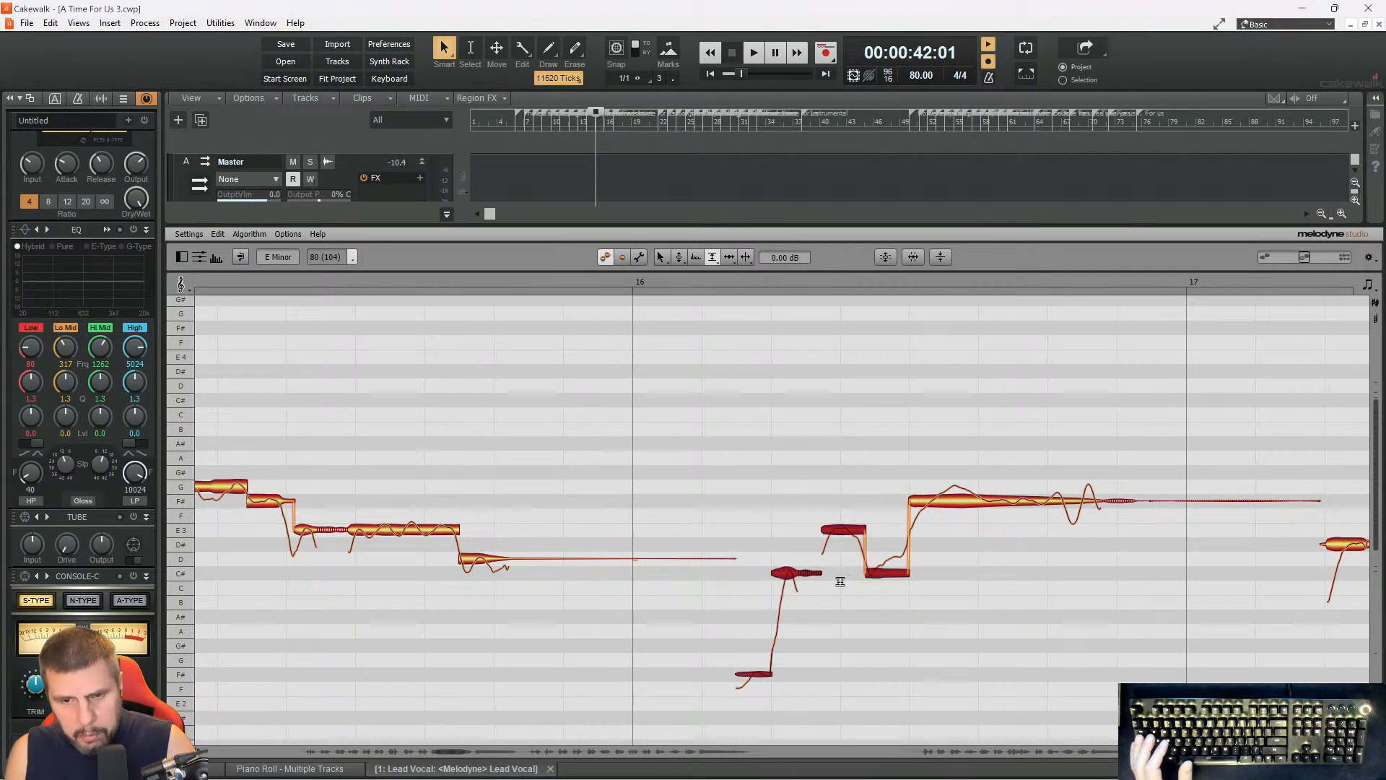
pyautogui.moveTo(835, 528); pyautogui.dragTo(837, 517)
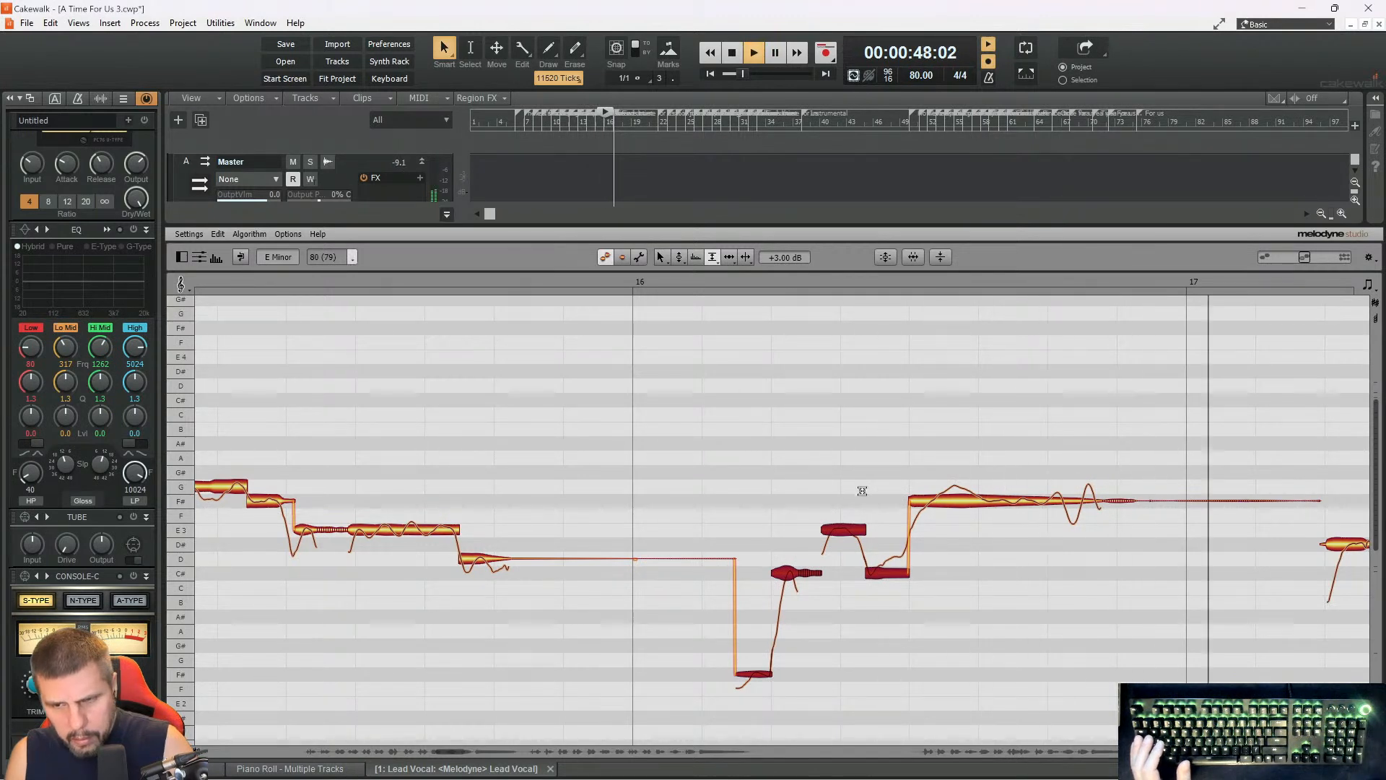
pyautogui.press('space')
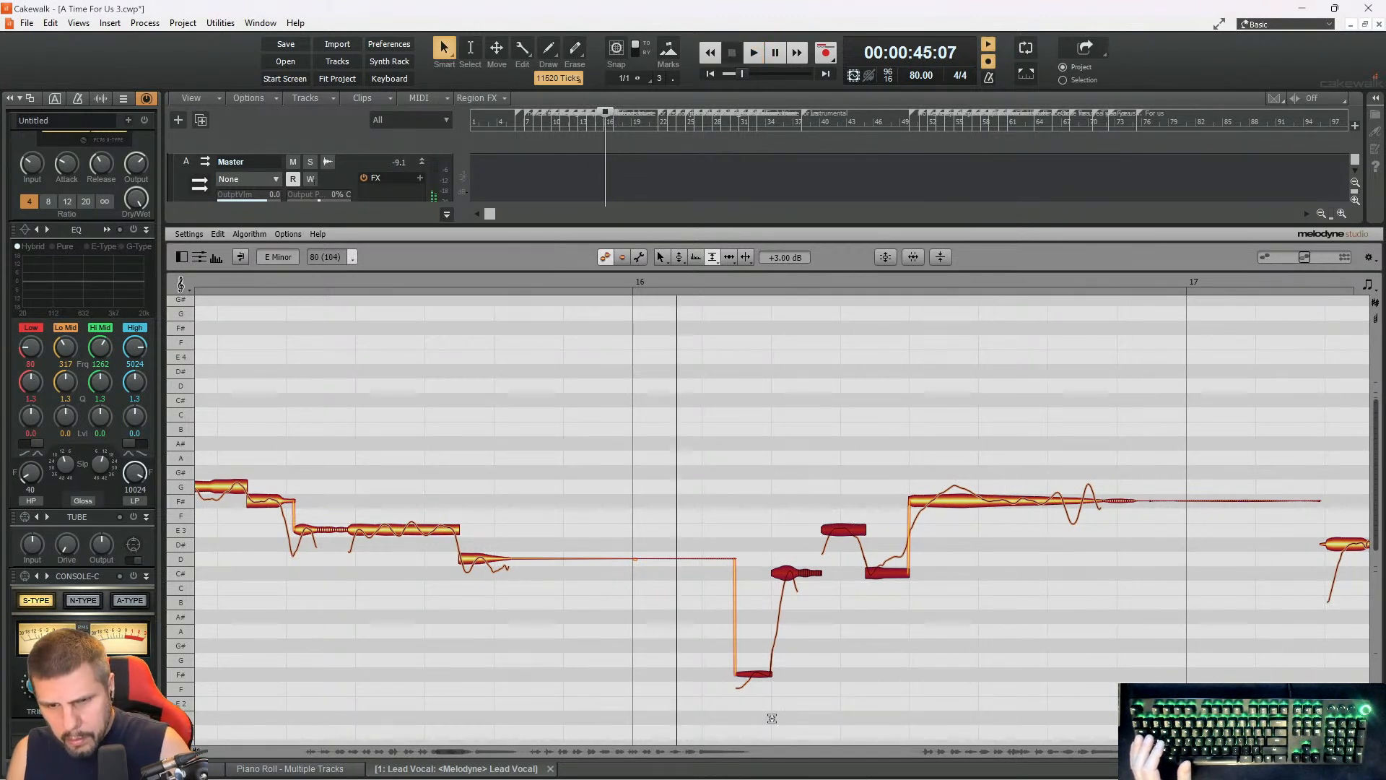
# - Set the first note of the measure 17 phrase to E3 with the Pitch tool and play it back
pyautogui.moveTo(449, 752); pyautogui.dragTo(458, 752)
pyautogui.rightClick(1023, 566)
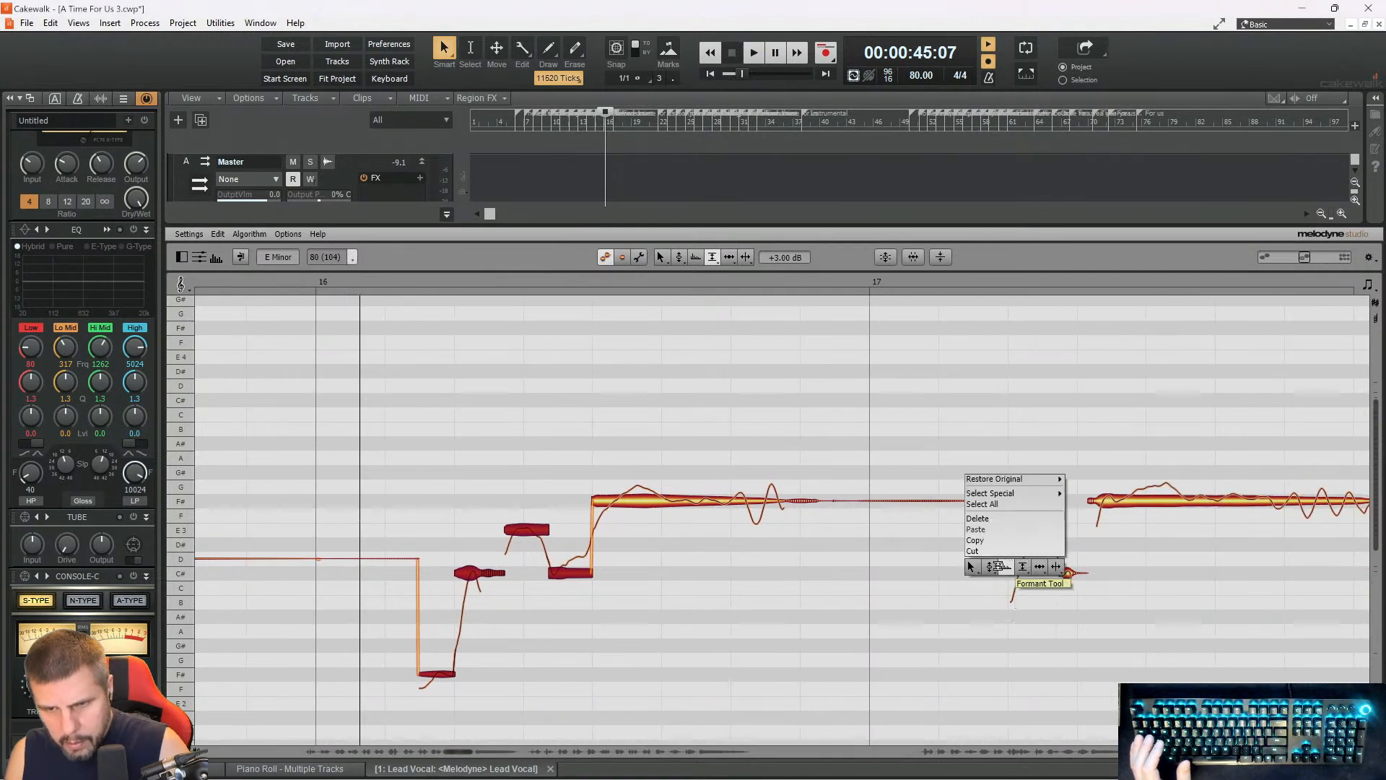
pyautogui.click(1004, 566)
pyautogui.moveTo(1034, 547); pyautogui.dragTo(1037, 535)
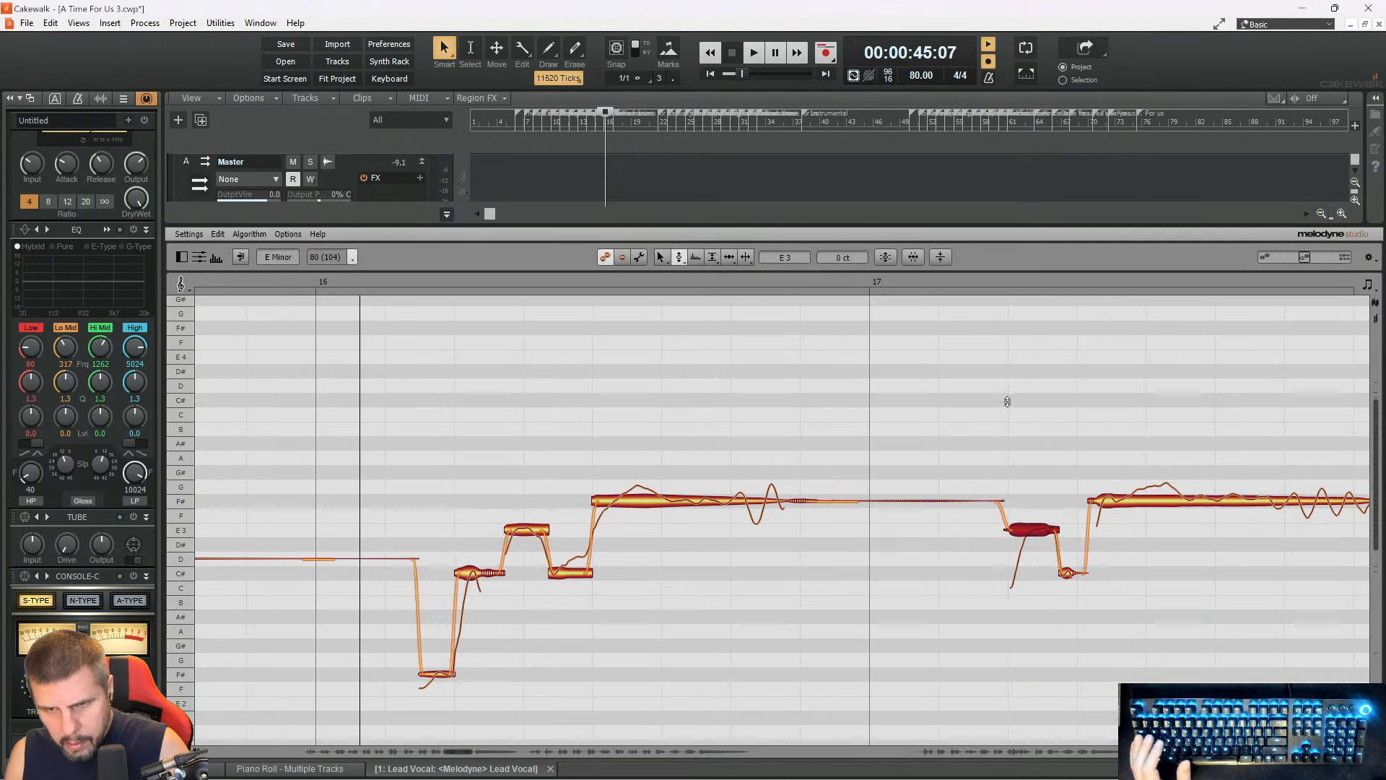
pyautogui.click(952, 288)
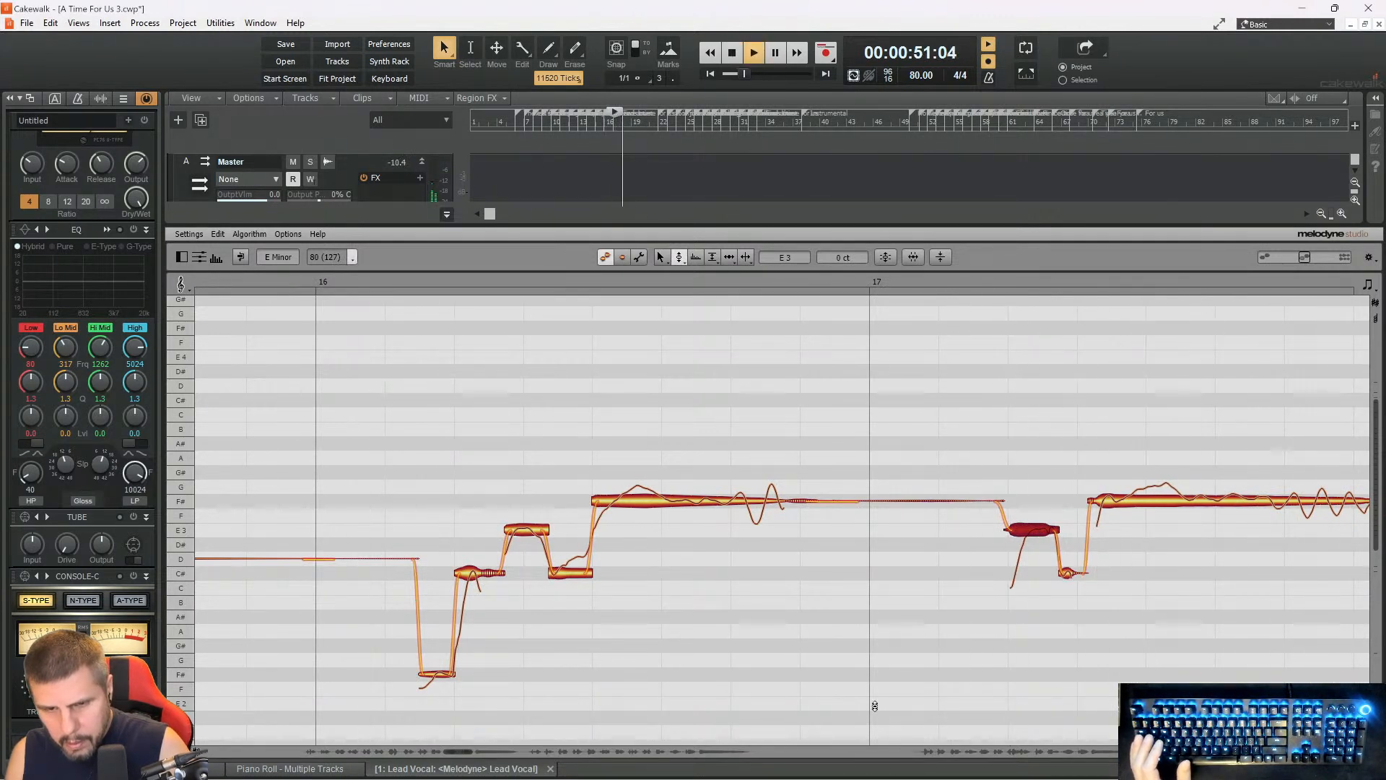
# - Separate the long E3 note in measure 18 into three parts around the pitch dip near its start with the Note Separation tool
pyautogui.moveTo(457, 753); pyautogui.dragTo(481, 755)
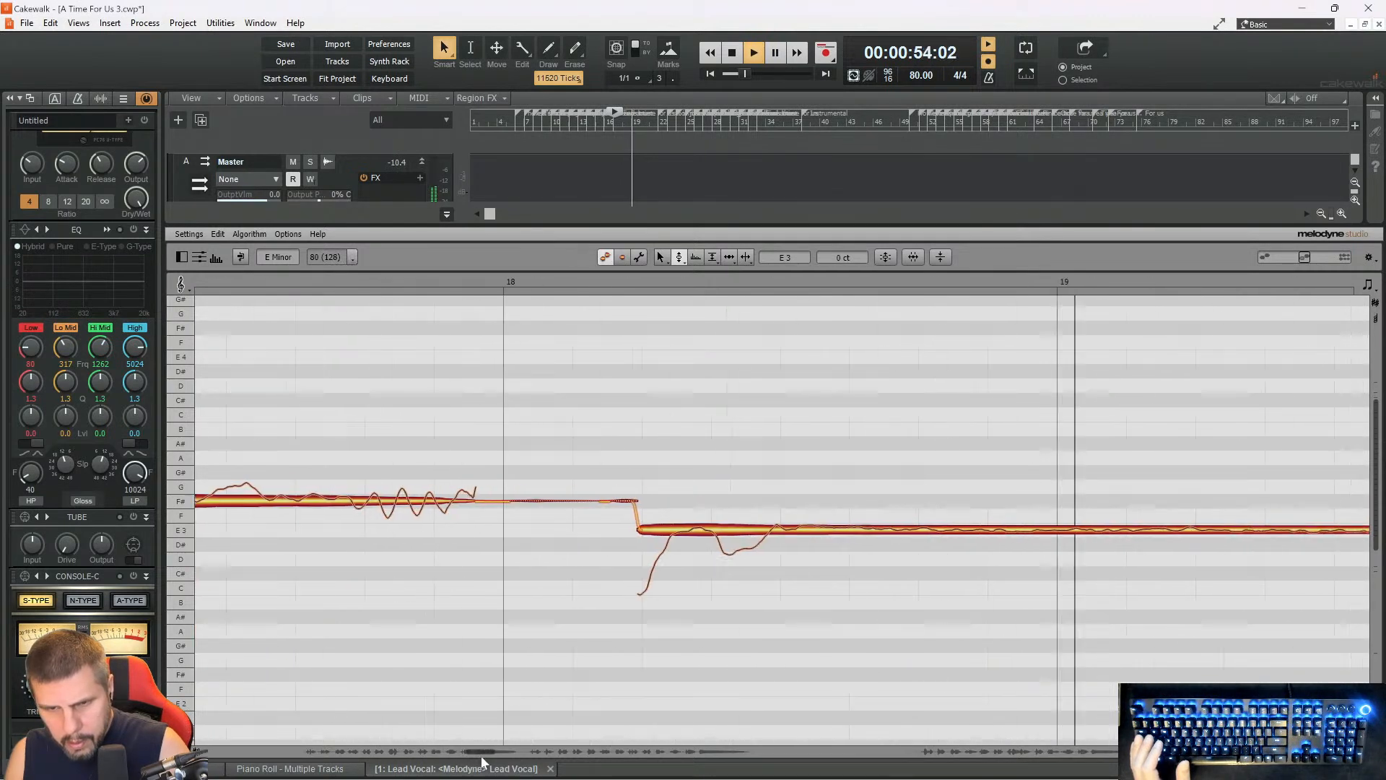
pyautogui.rightClick(778, 561)
pyautogui.click(828, 576)
pyautogui.press('space')
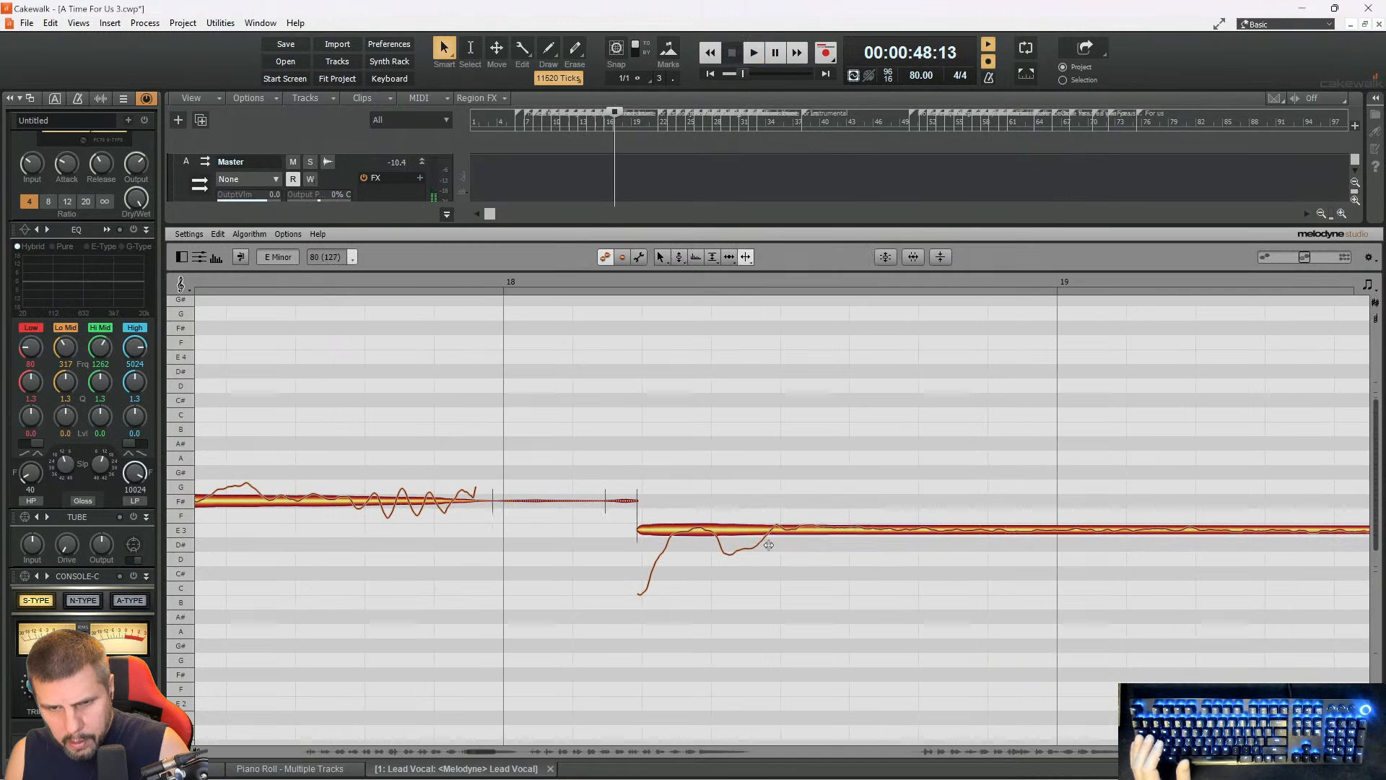
pyautogui.click(768, 535)
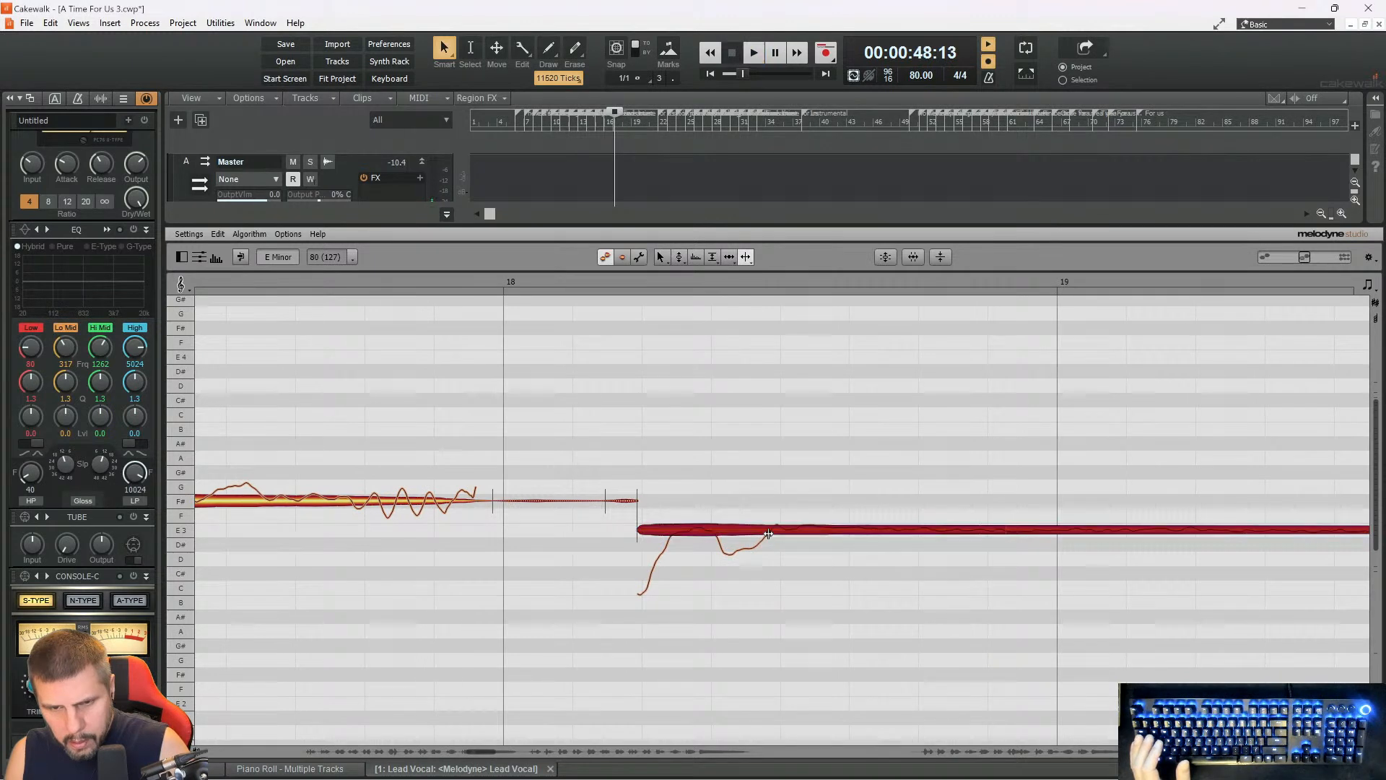
pyautogui.click(718, 535)
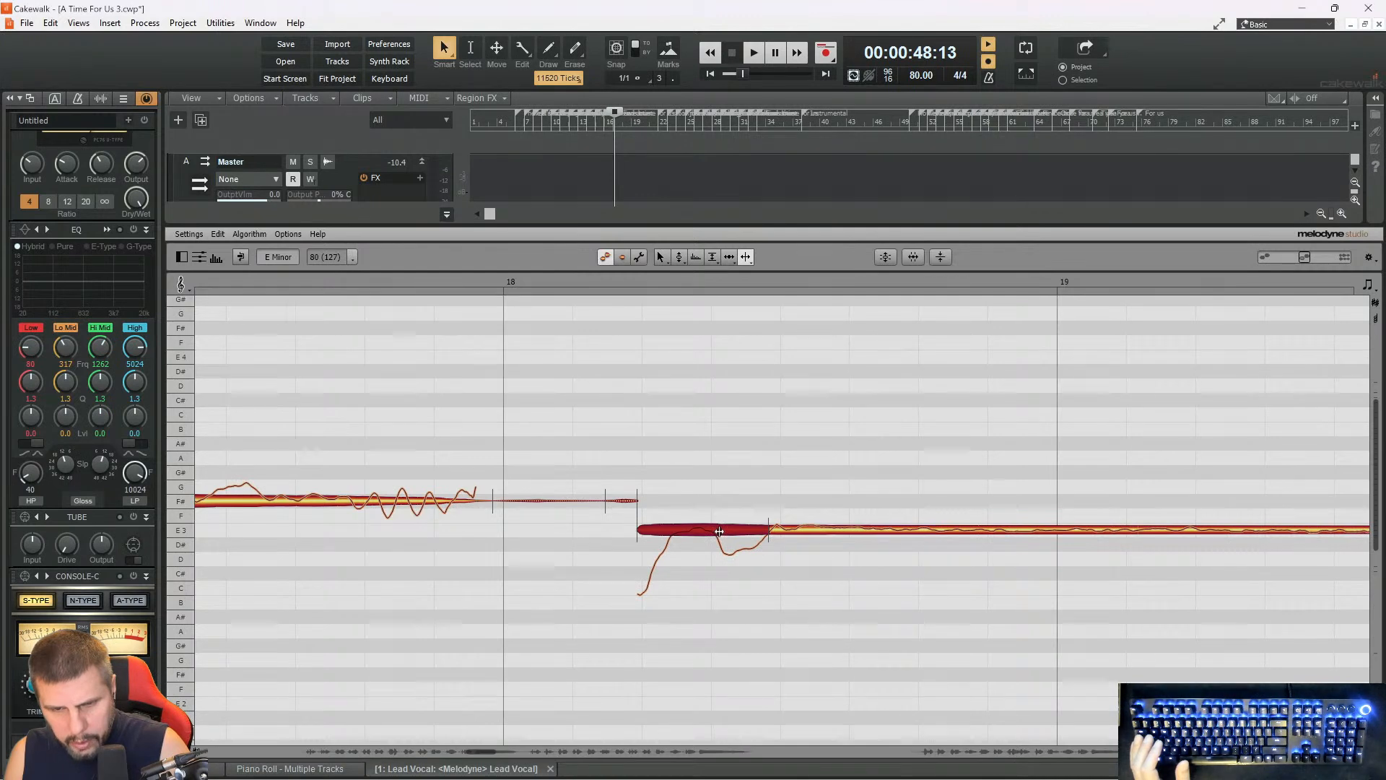
pyautogui.click(719, 531)
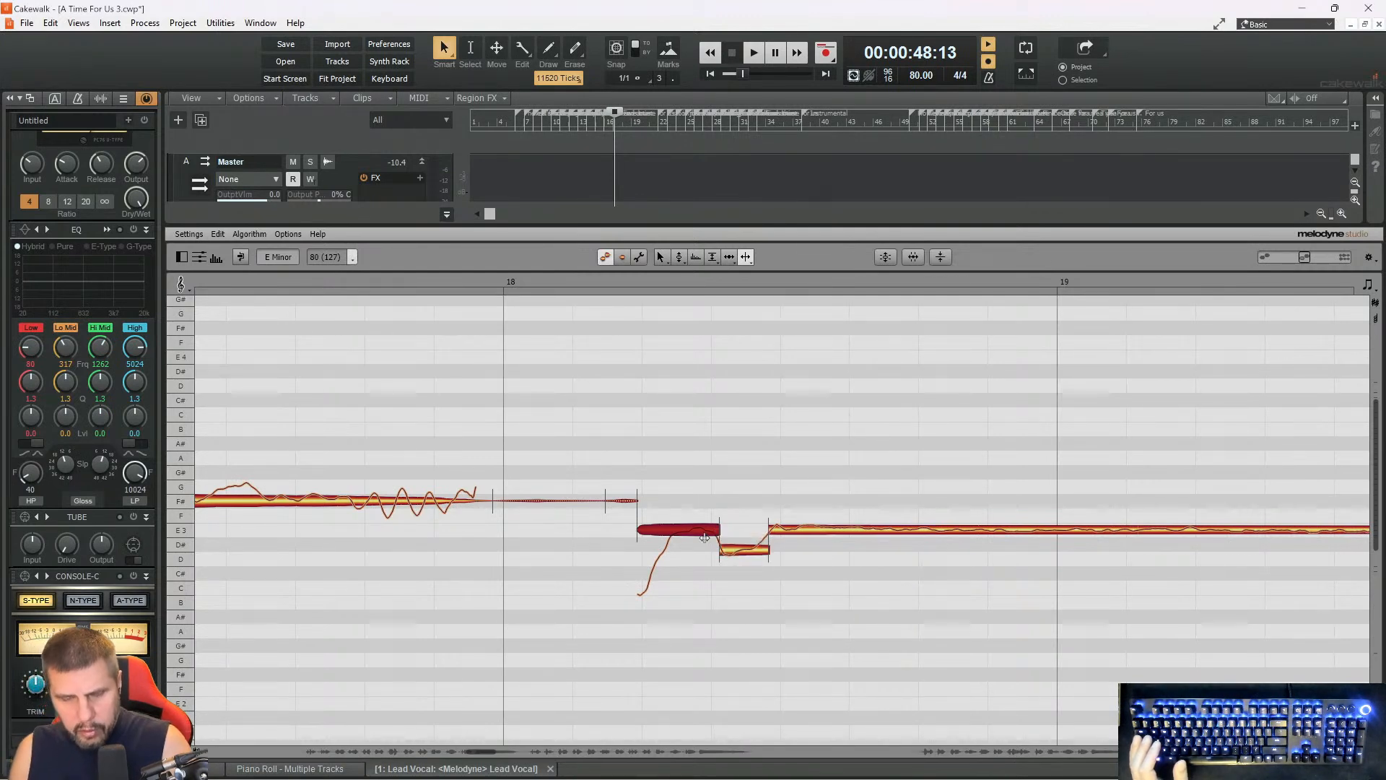
# - Snap the first part of the separated measure 18 note to E3 and the middle part to D#3, and play it back
pyautogui.doubleClick(587, 280)
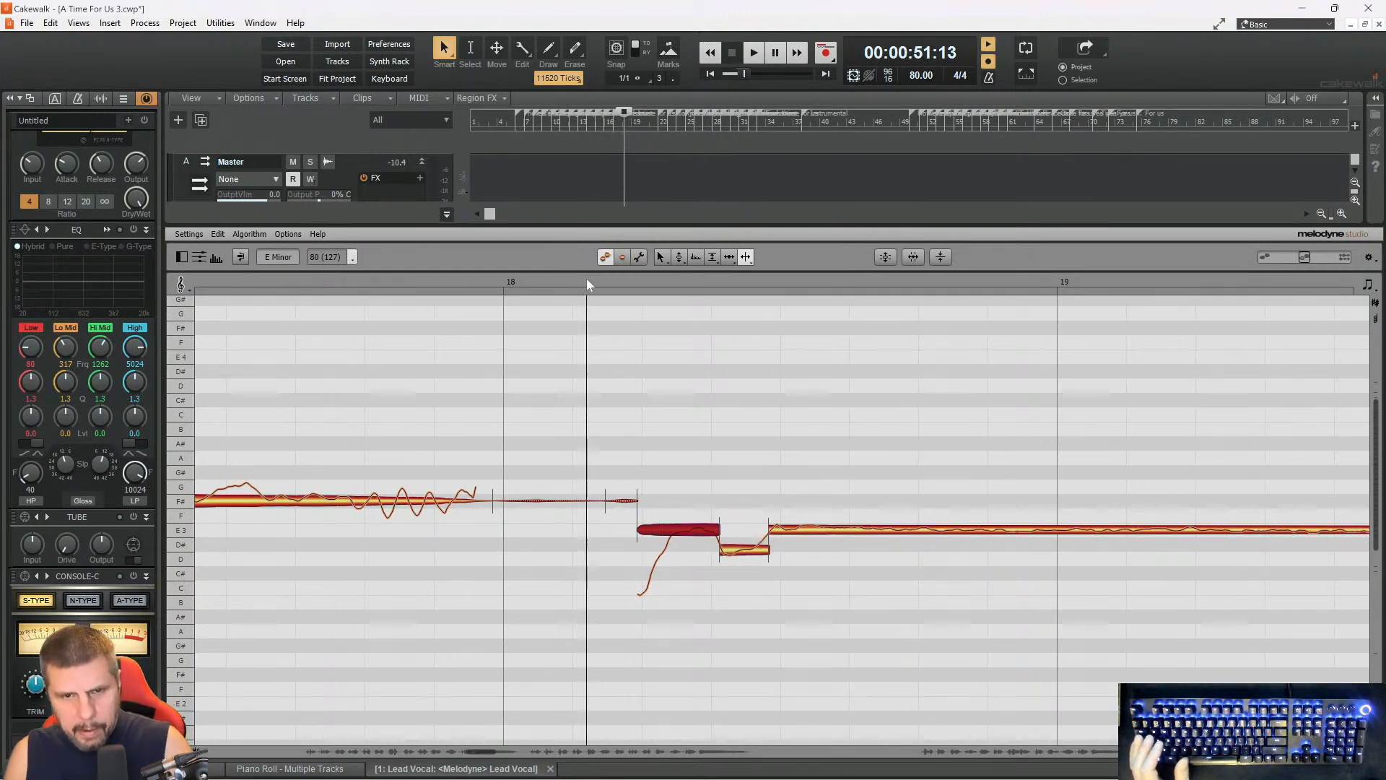
pyautogui.press('space')
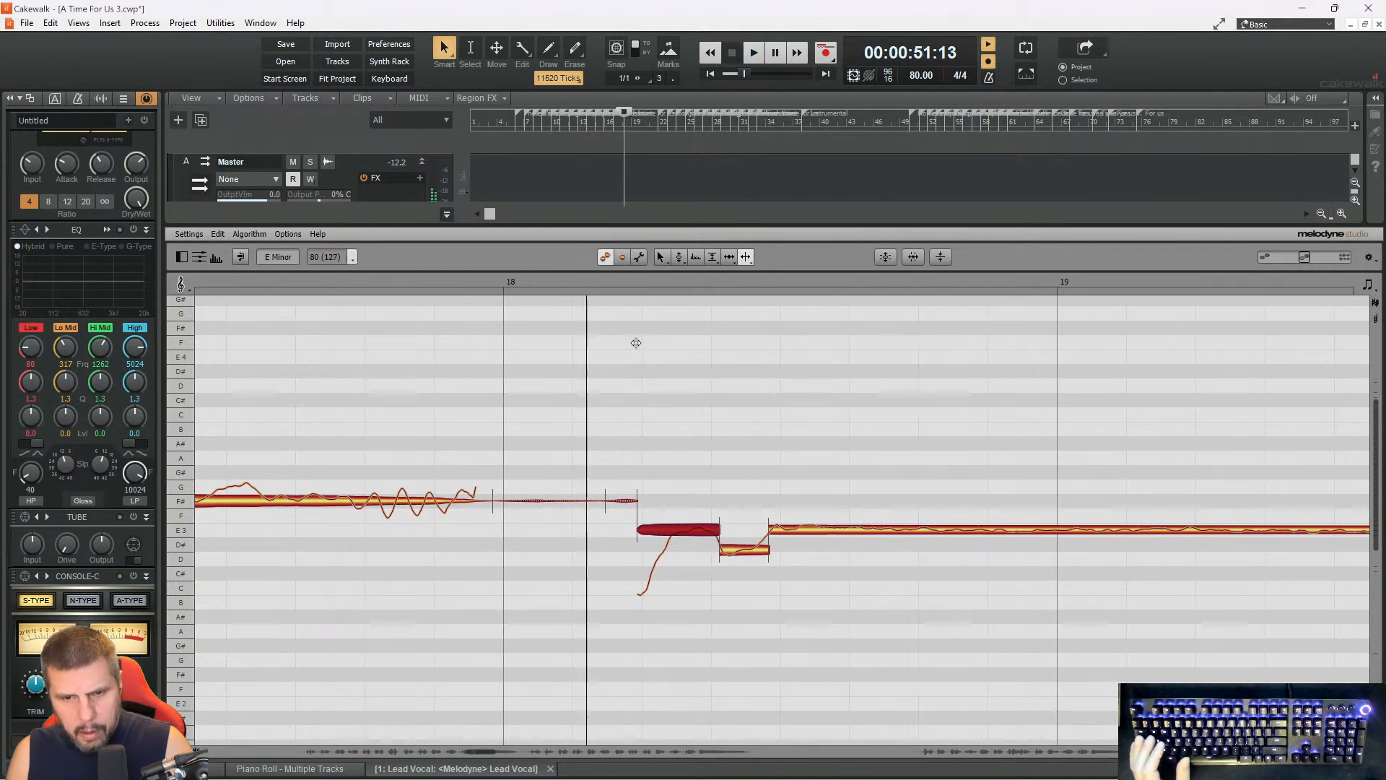
pyautogui.rightClick(635, 340)
pyautogui.click(565, 344)
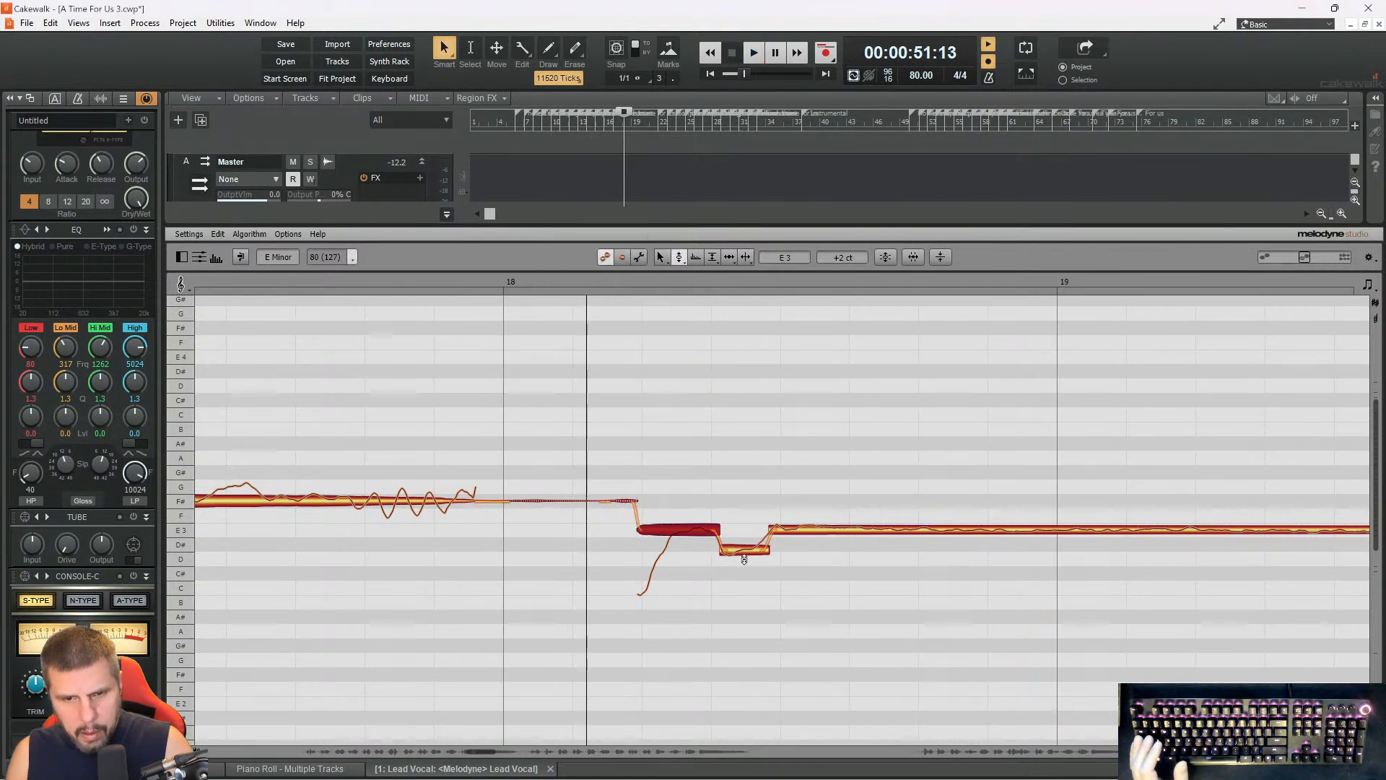
pyautogui.click(693, 533)
pyautogui.press('space')
pyautogui.press('space')
# - Reduce the pitch modulation of the long last part of the measure 18 note to 25% and play it through
pyautogui.rightClick(806, 532)
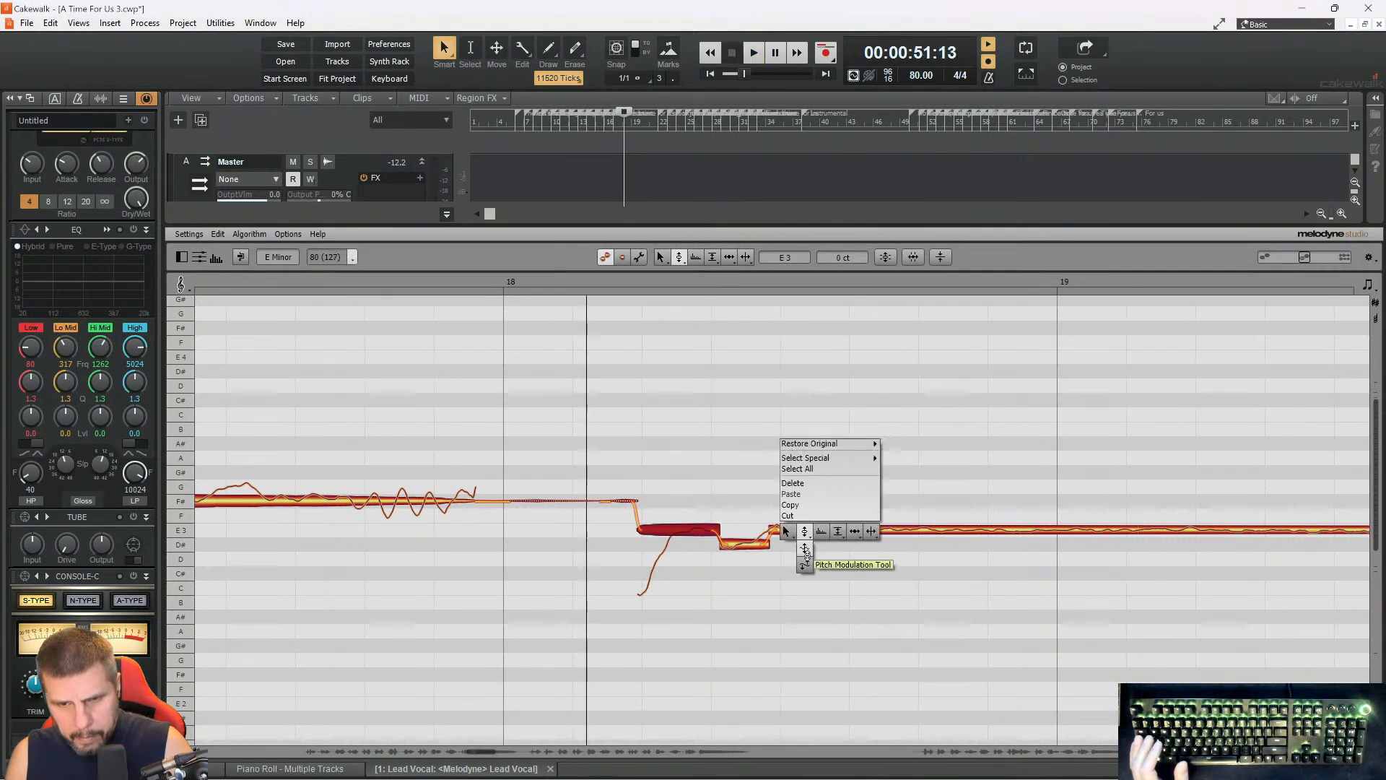
pyautogui.click(805, 552)
pyautogui.moveTo(806, 530); pyautogui.dragTo(803, 549)
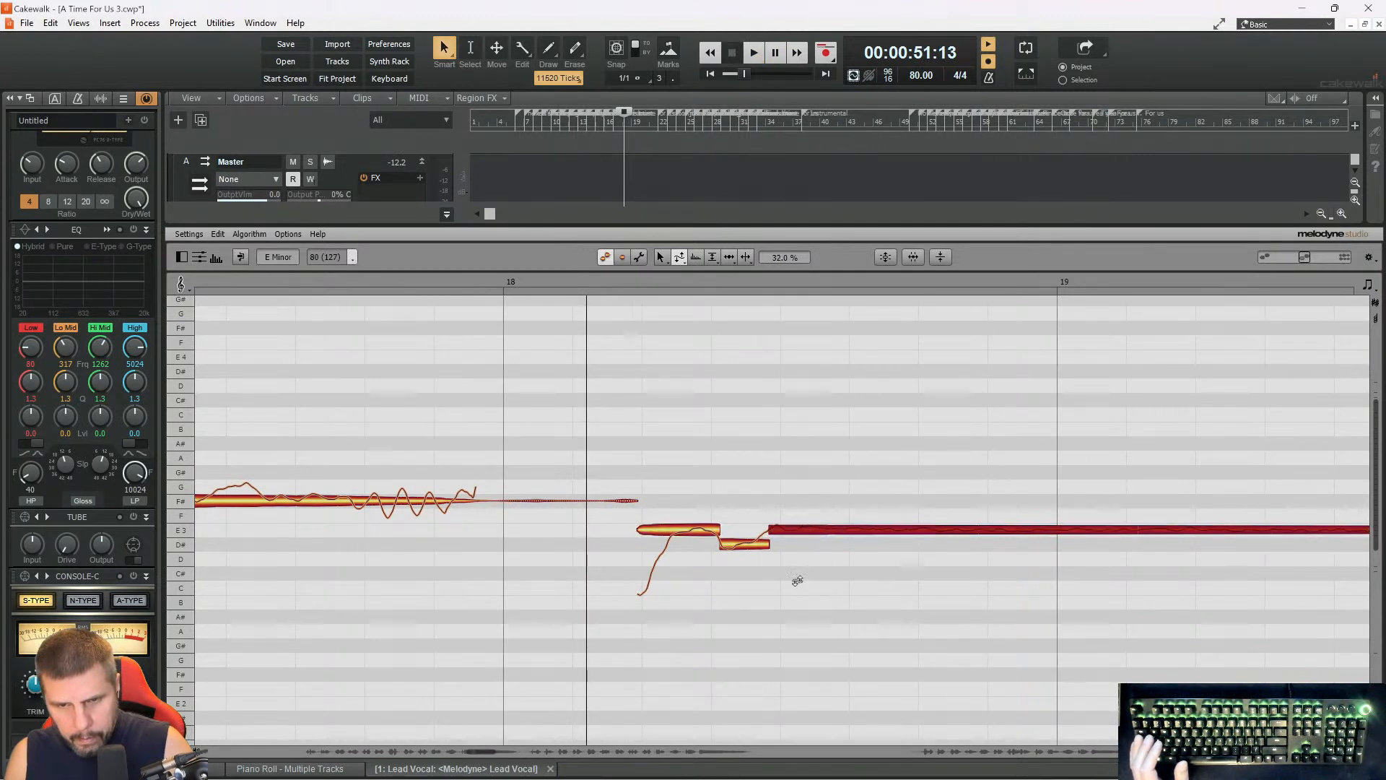
pyautogui.press('space')
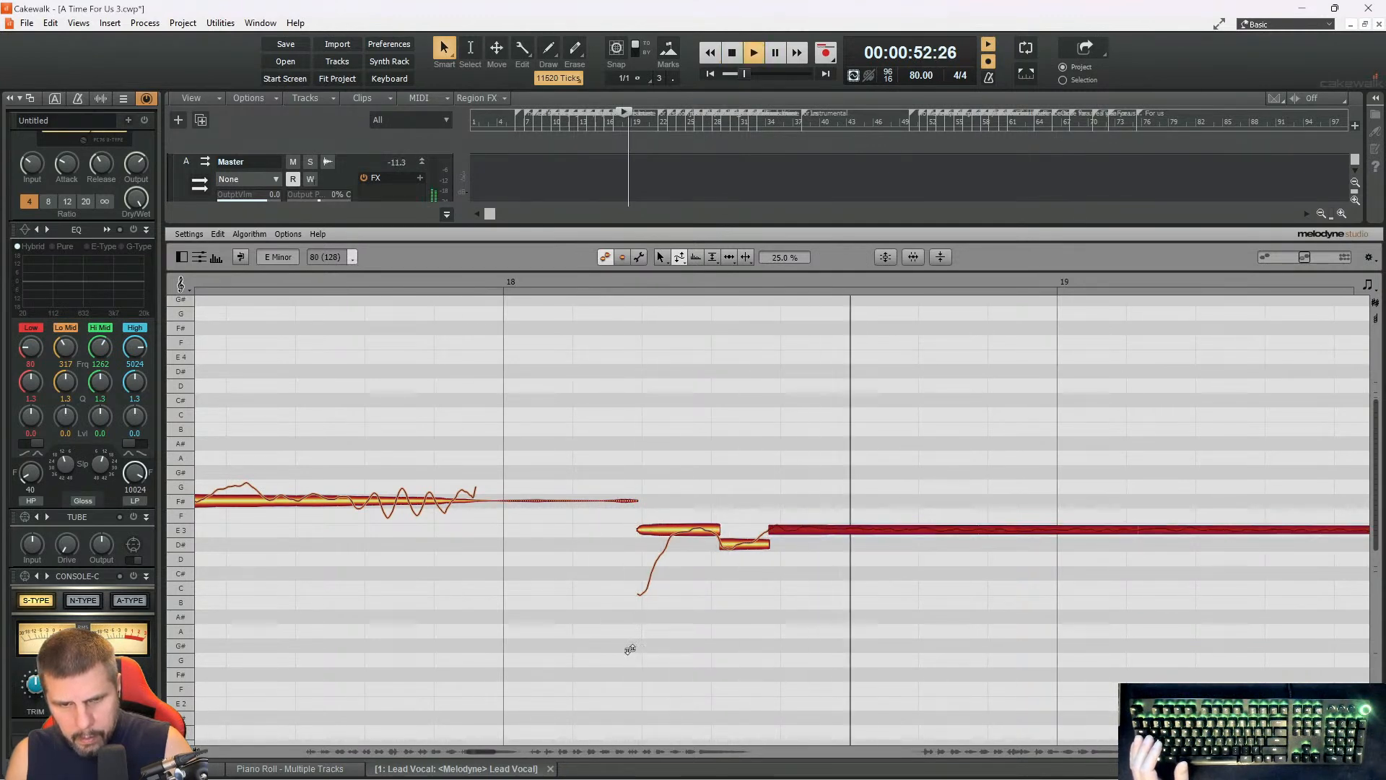
pyautogui.moveTo(482, 747); pyautogui.dragTo(523, 747)
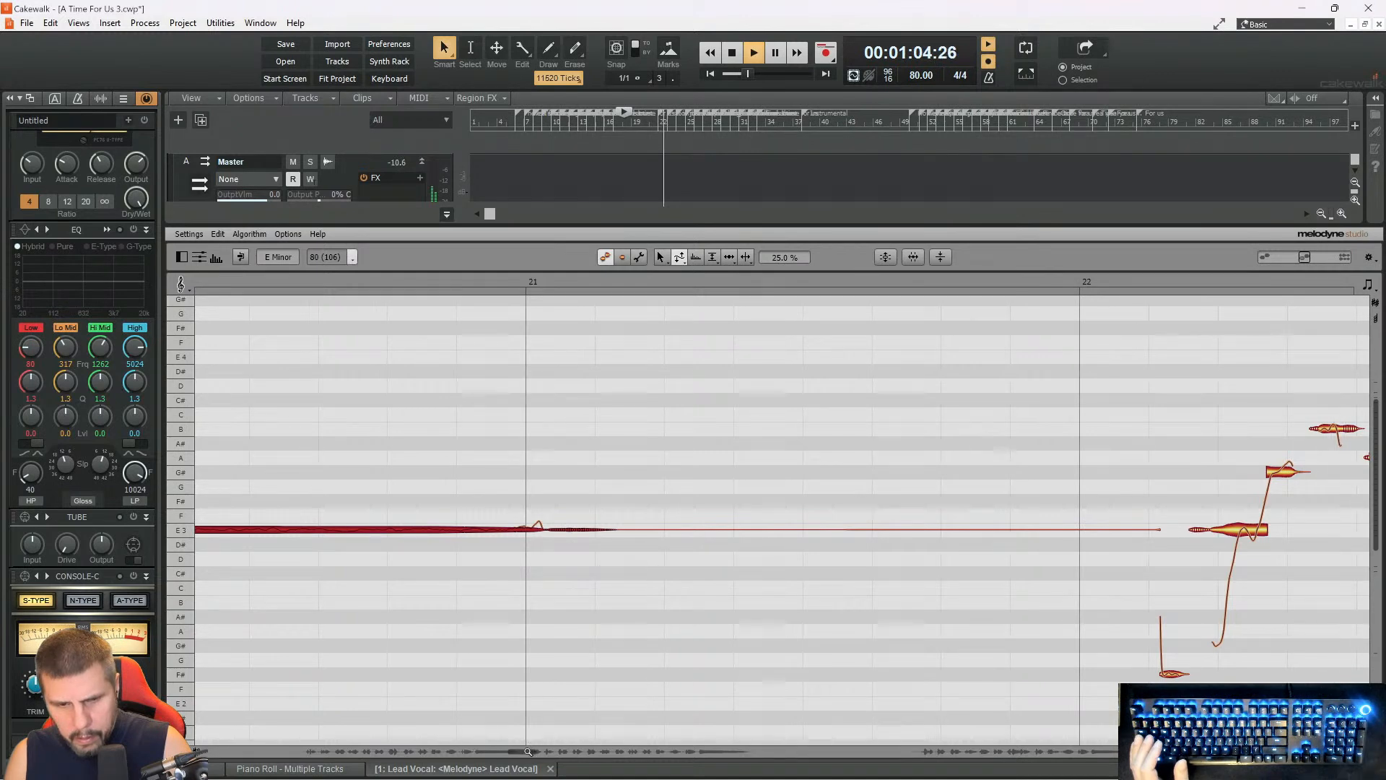
pyautogui.press('space')
# - Separate the long C4 note in measure 22 into three parts and move the middle part to C#4
pyautogui.moveTo(521, 749); pyautogui.dragTo(536, 745)
pyautogui.rightClick(1020, 390)
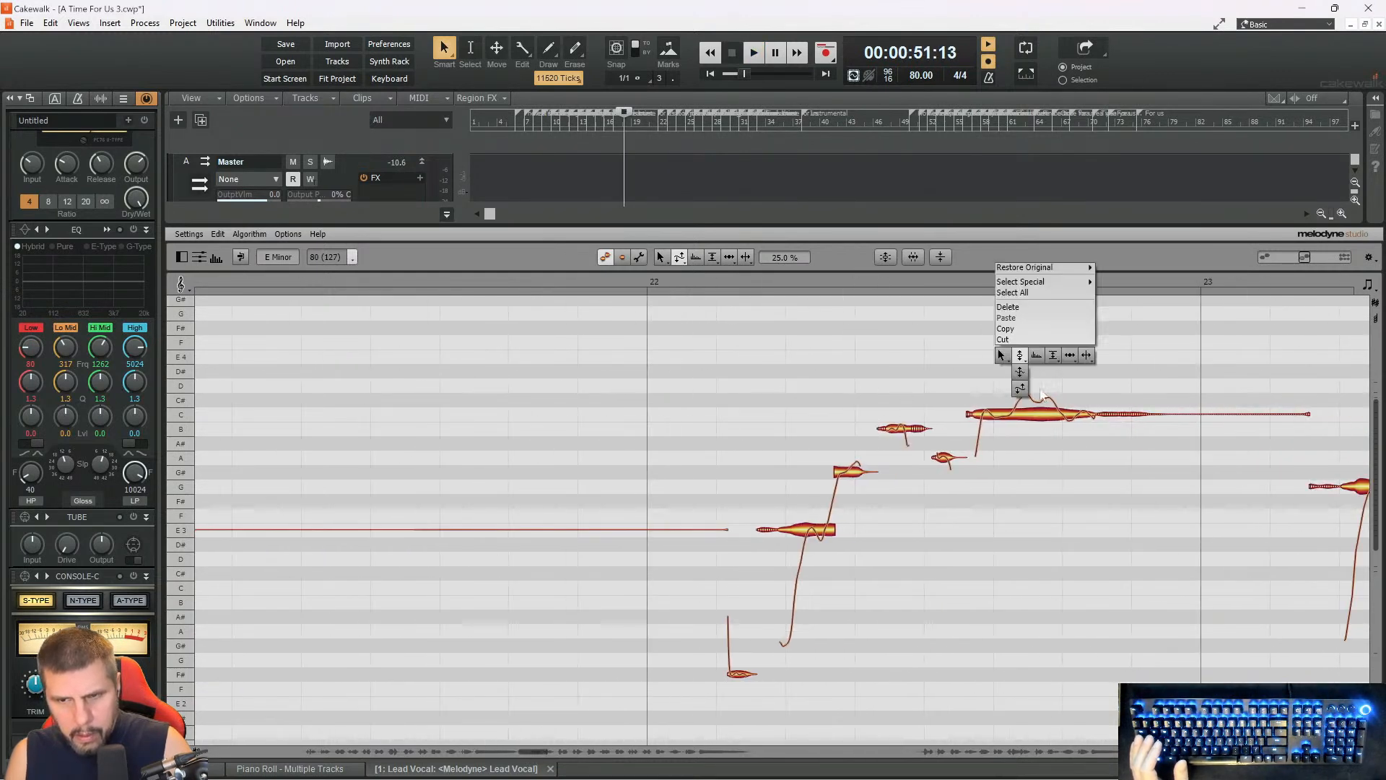
pyautogui.click(1075, 358)
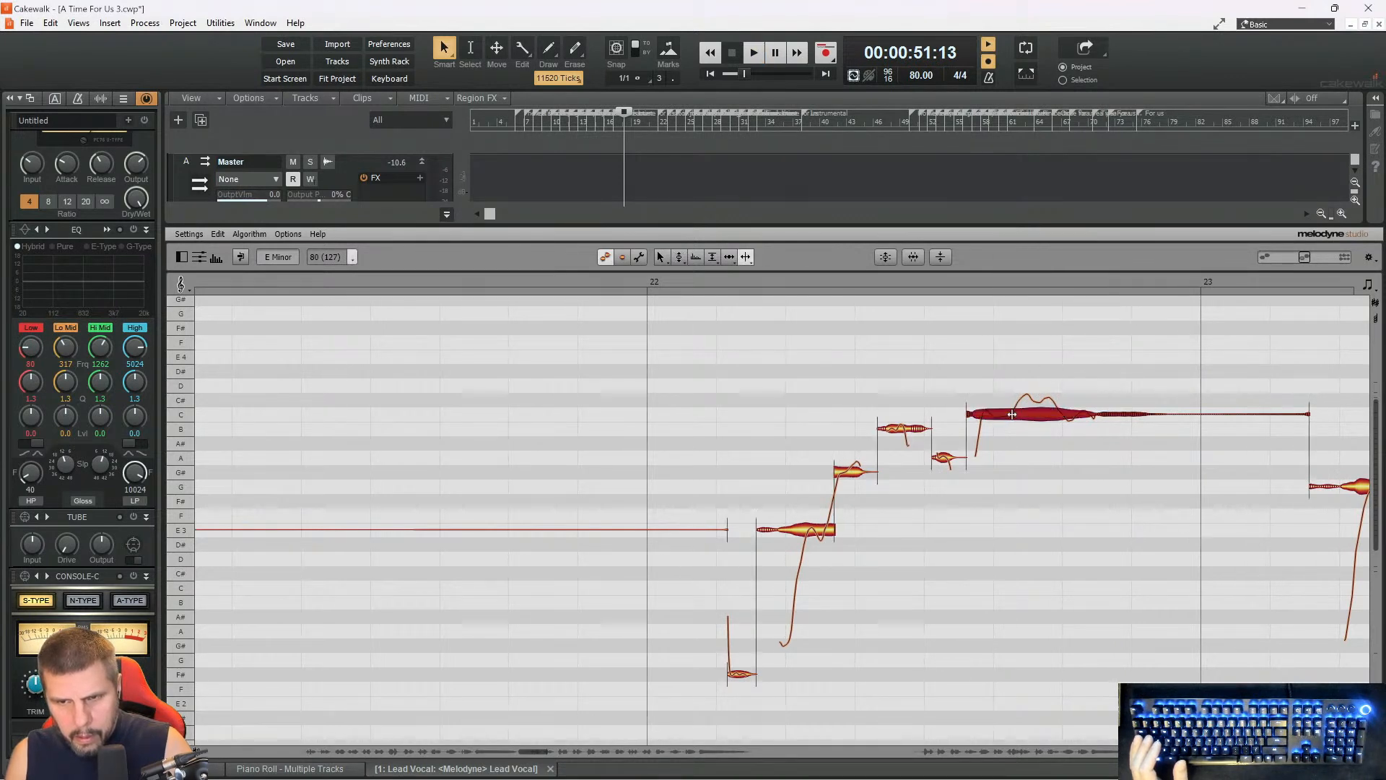
pyautogui.click(1059, 414)
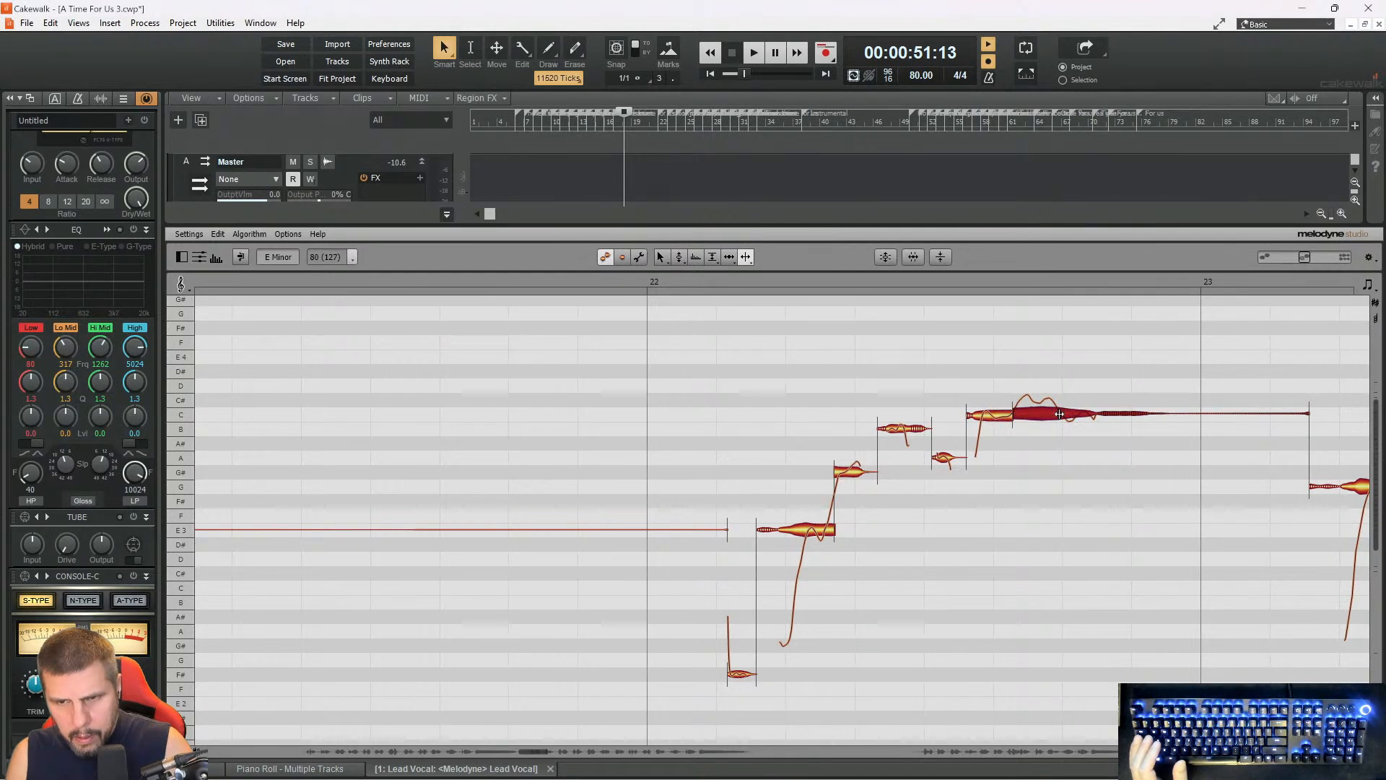
pyautogui.doubleClick(1060, 414)
pyautogui.press('Up')
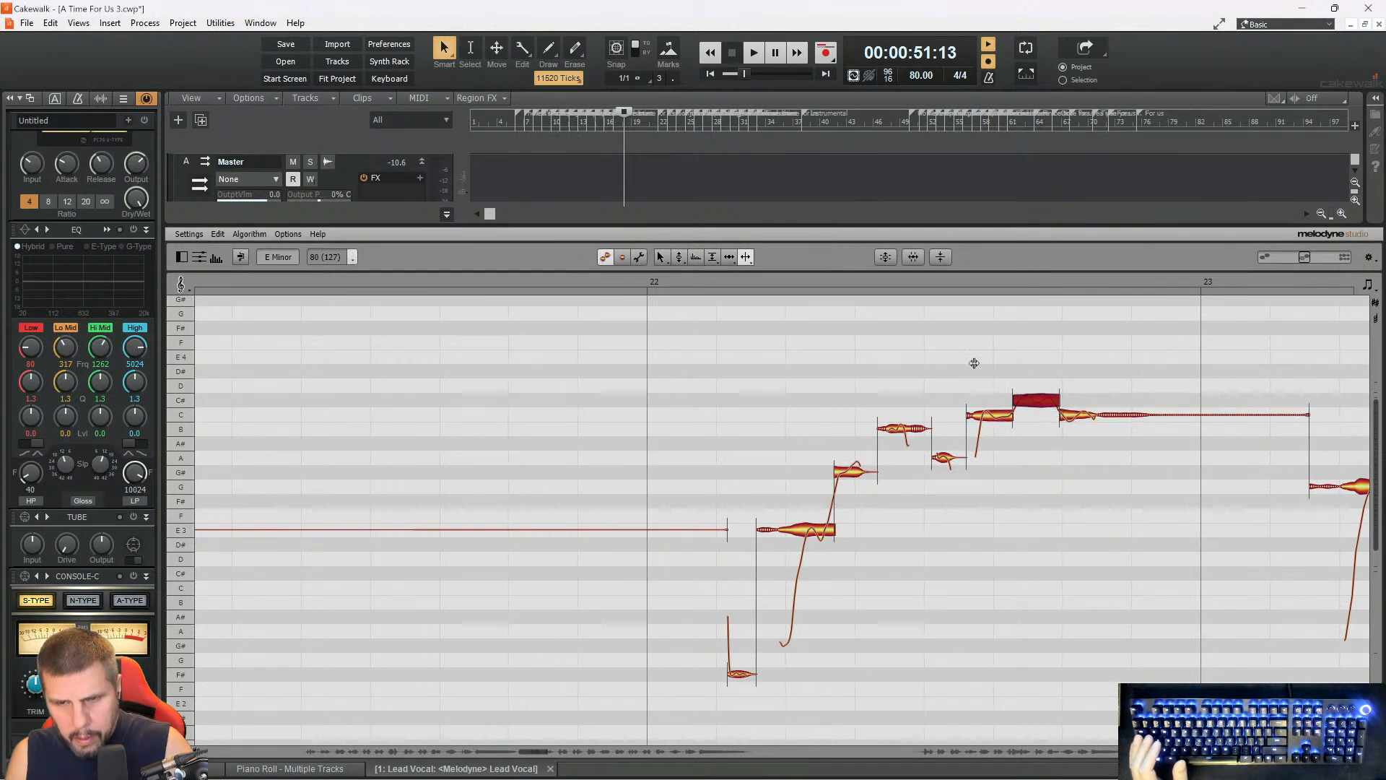
# - Centre the pitch of the three separated parts in measure 22 with the Pitch tool and play the phrase
pyautogui.rightClick(968, 368)
pyautogui.click(879, 362)
pyautogui.moveTo(948, 356); pyautogui.dragTo(1075, 428)
pyautogui.click(997, 414)
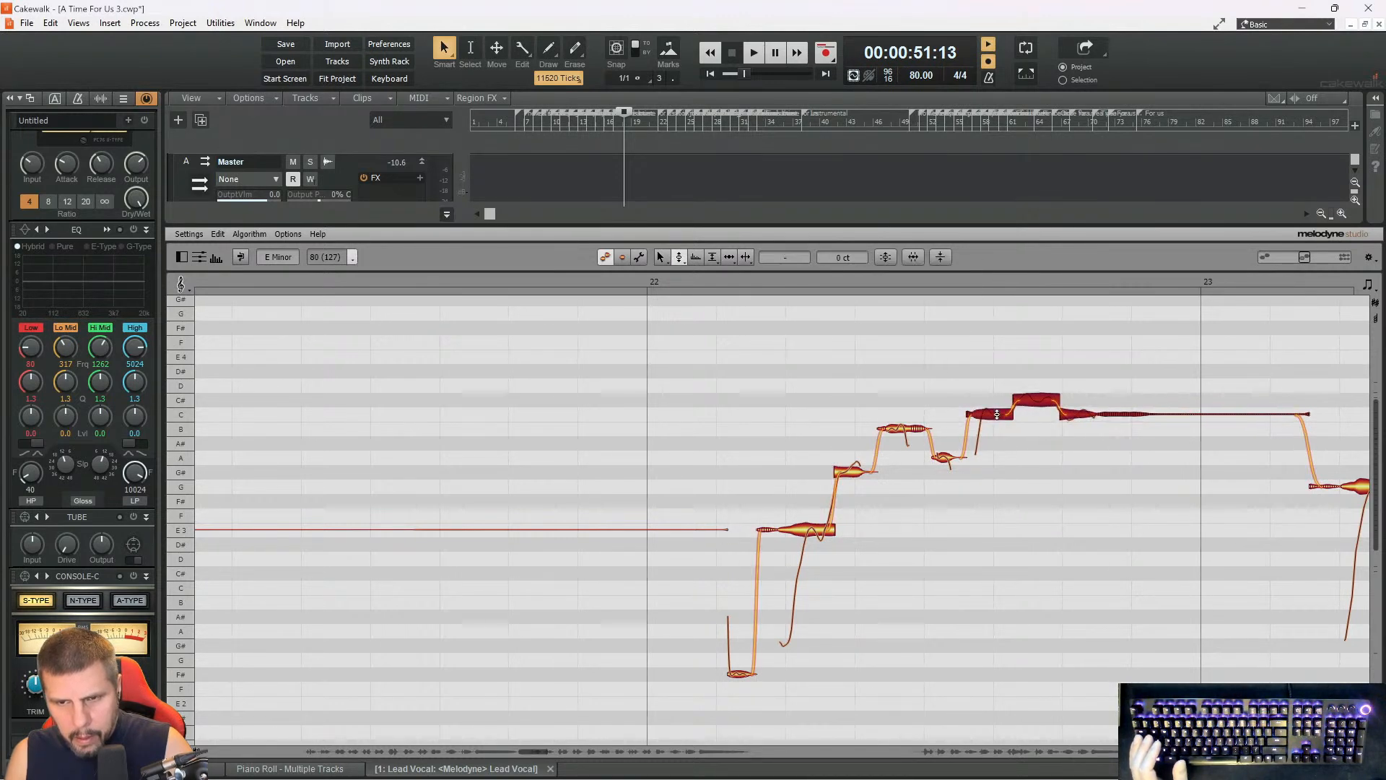
pyautogui.click(719, 280)
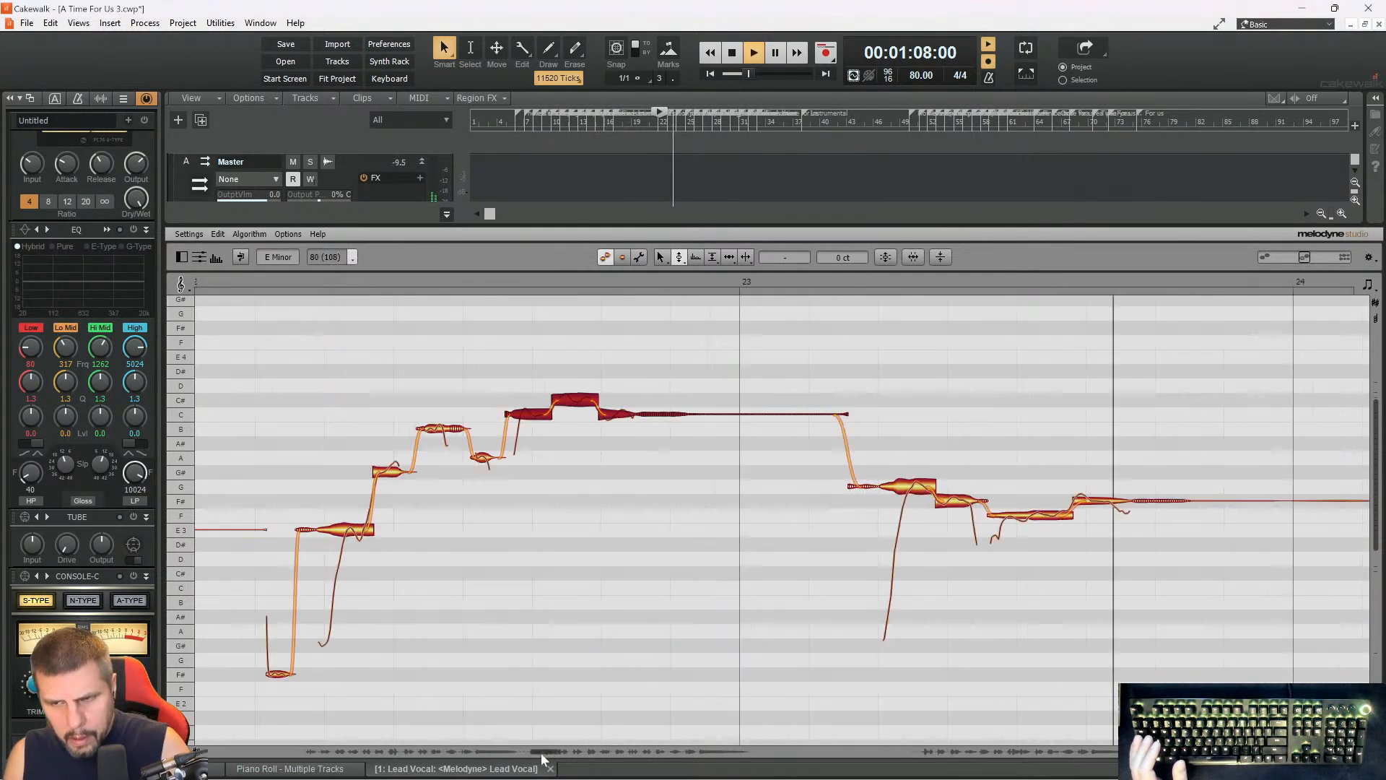
pyautogui.press('space')
# - Raise the amplitude of the last two notes of the measure 23 phrase to +3.72 dB and play it back
pyautogui.moveTo(841, 437); pyautogui.dragTo(921, 557)
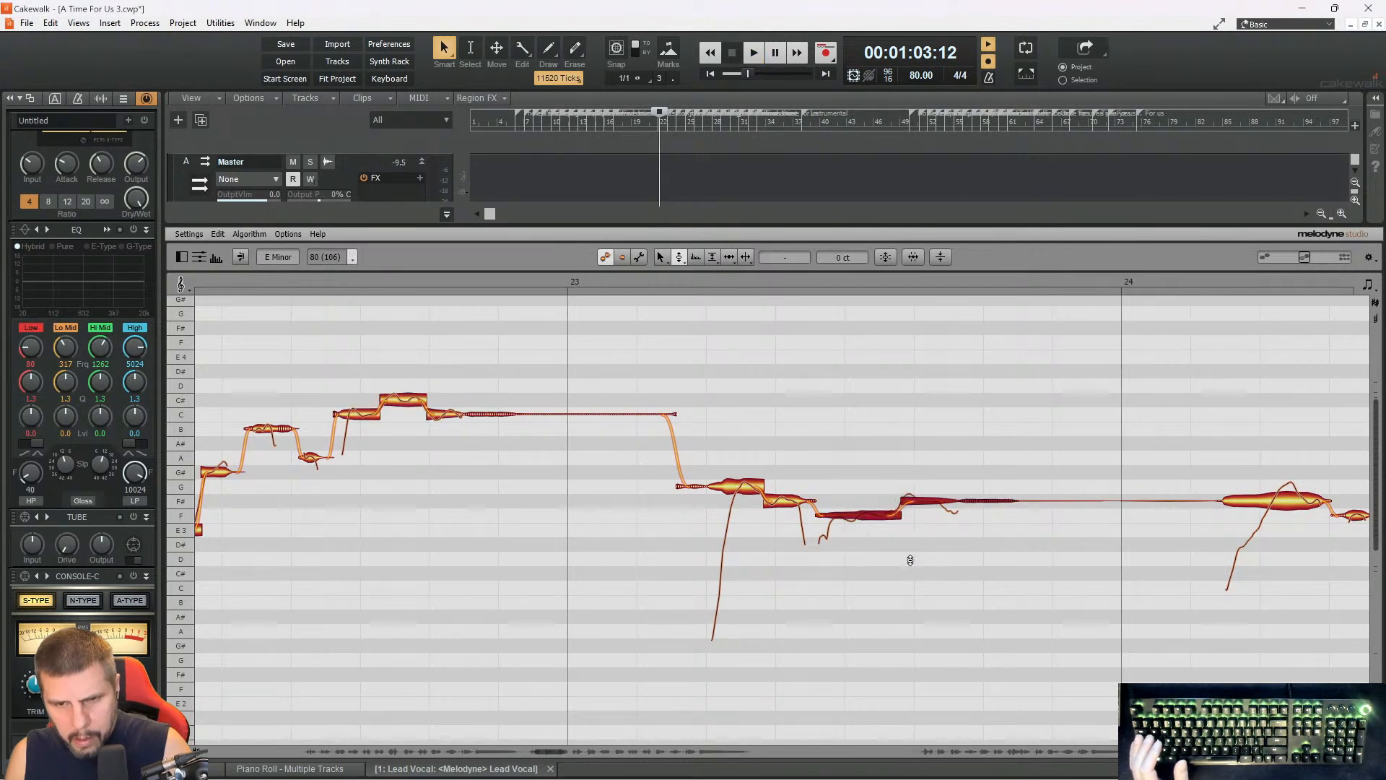
pyautogui.rightClick(920, 557)
pyautogui.click(936, 577)
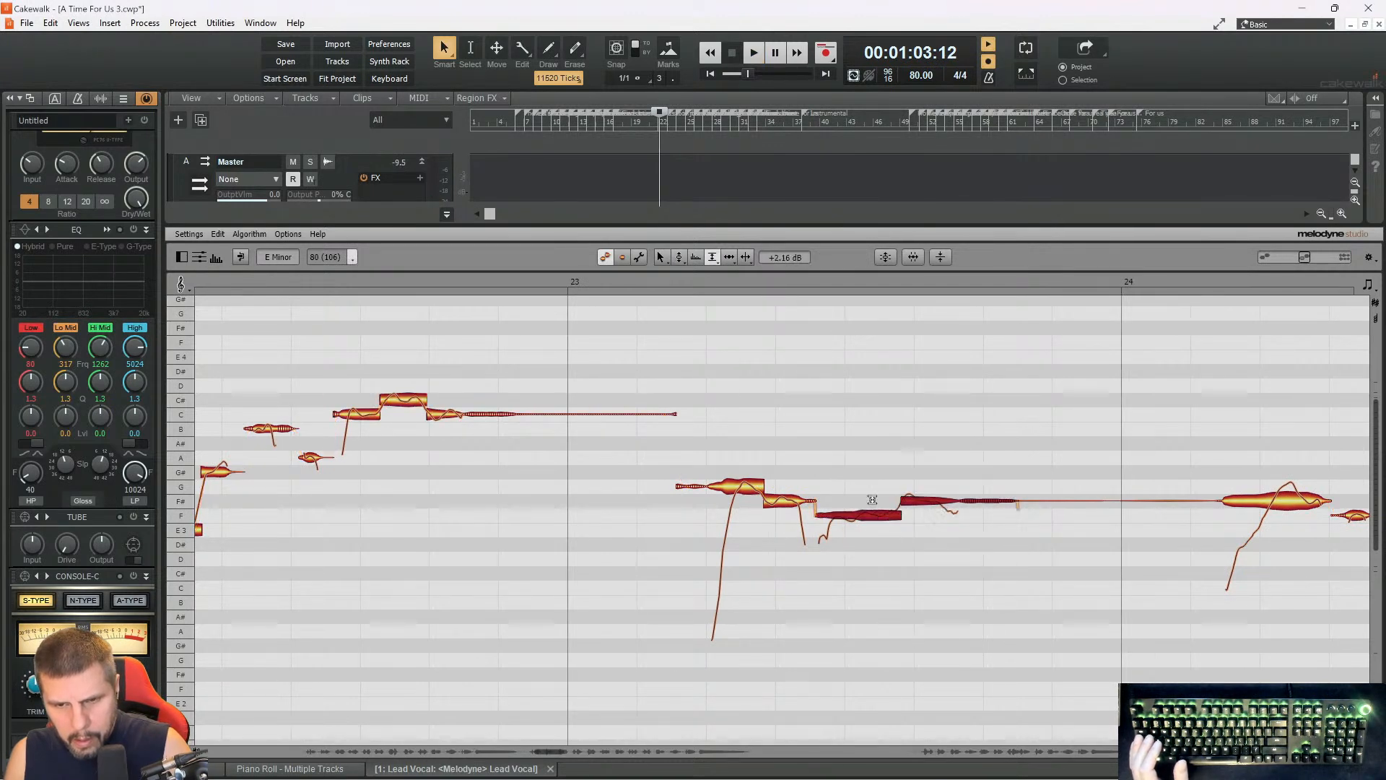
pyautogui.click(627, 280)
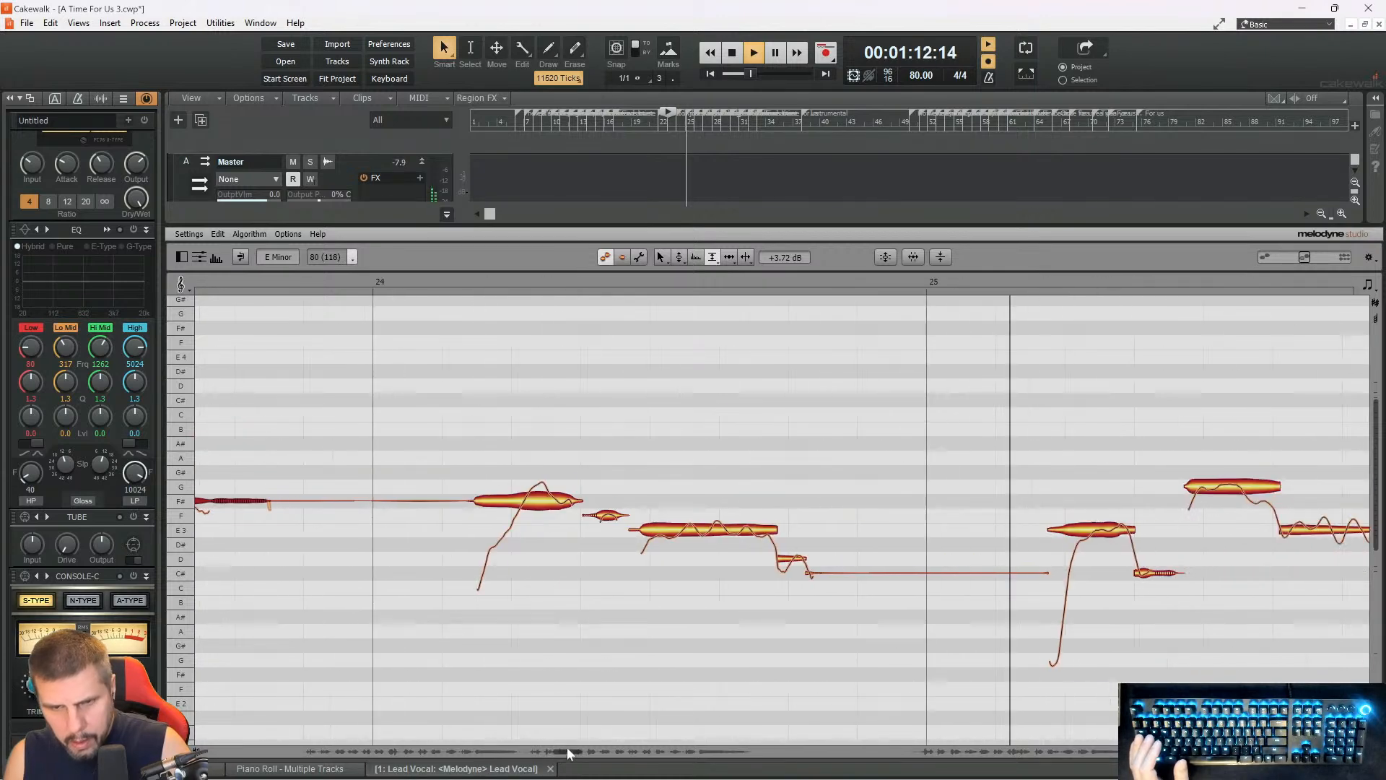
pyautogui.press('space')
# - Lower the amplitude of the first note of the measure 24 phrase to -1.92 dB and play from there
pyautogui.click(536, 506)
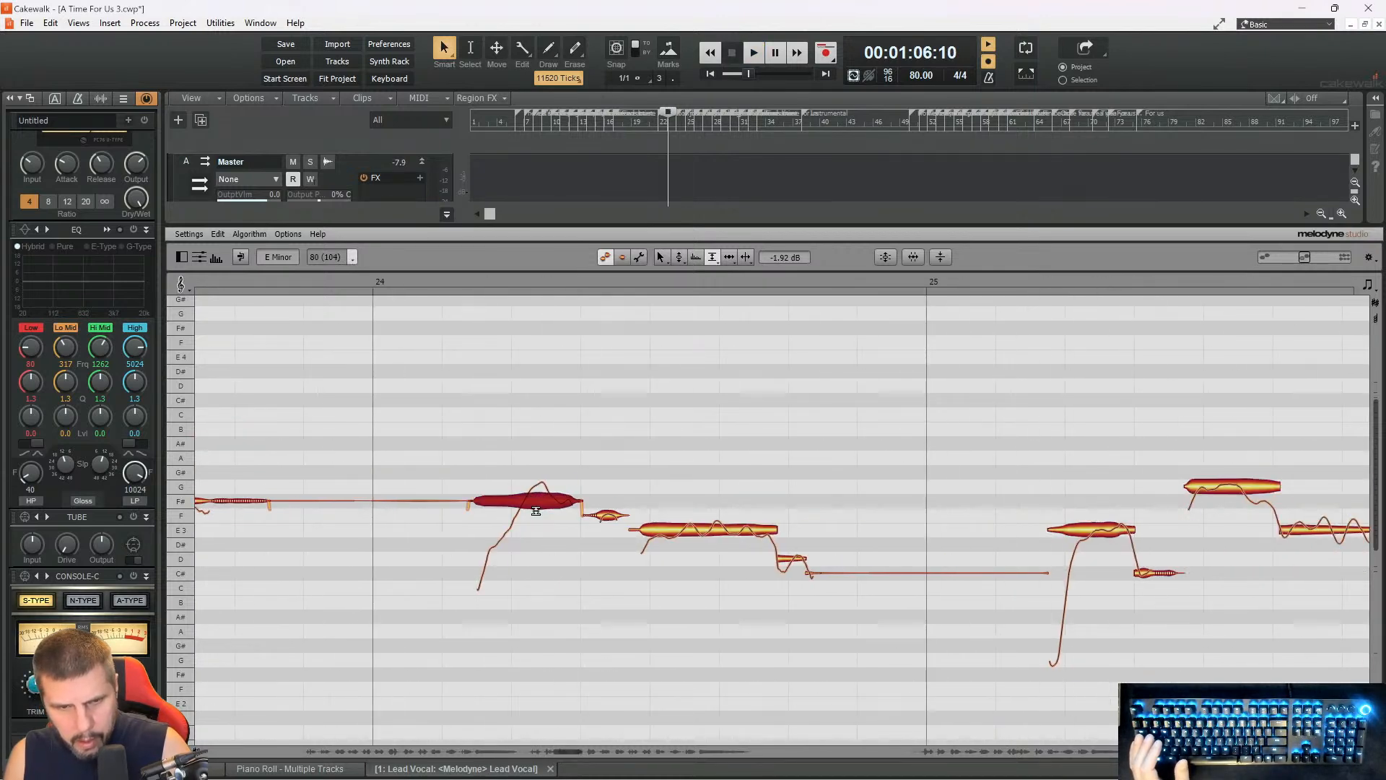
pyautogui.press('space')
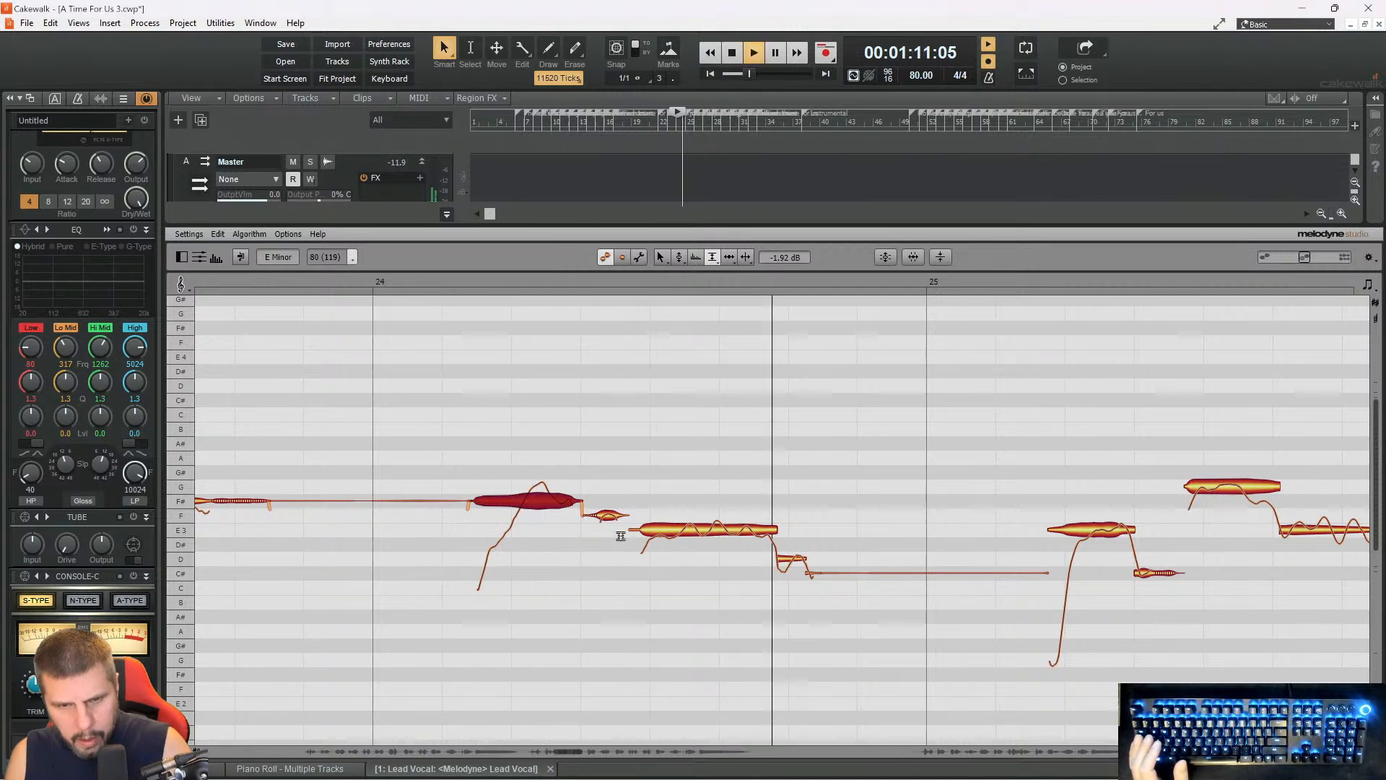
pyautogui.moveTo(566, 749); pyautogui.dragTo(570, 749)
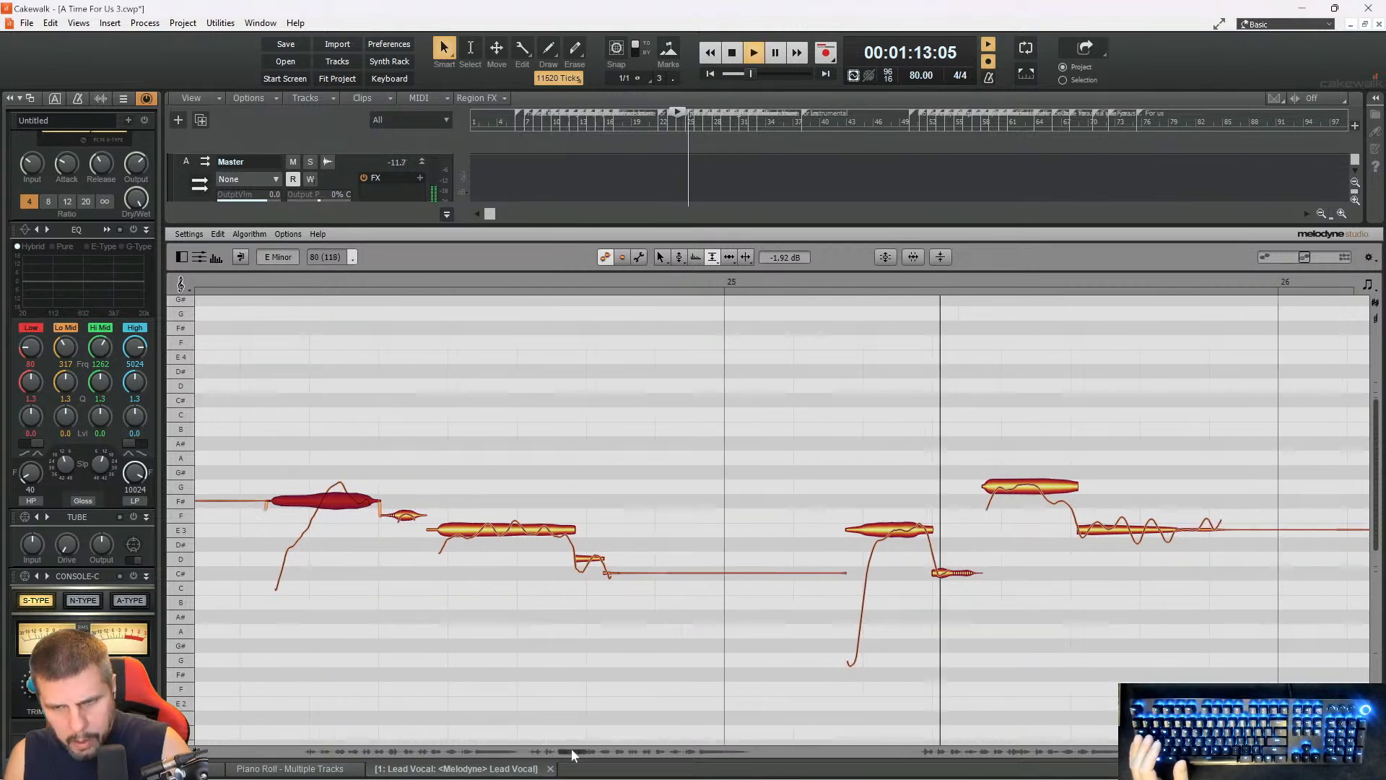
pyautogui.press('space')
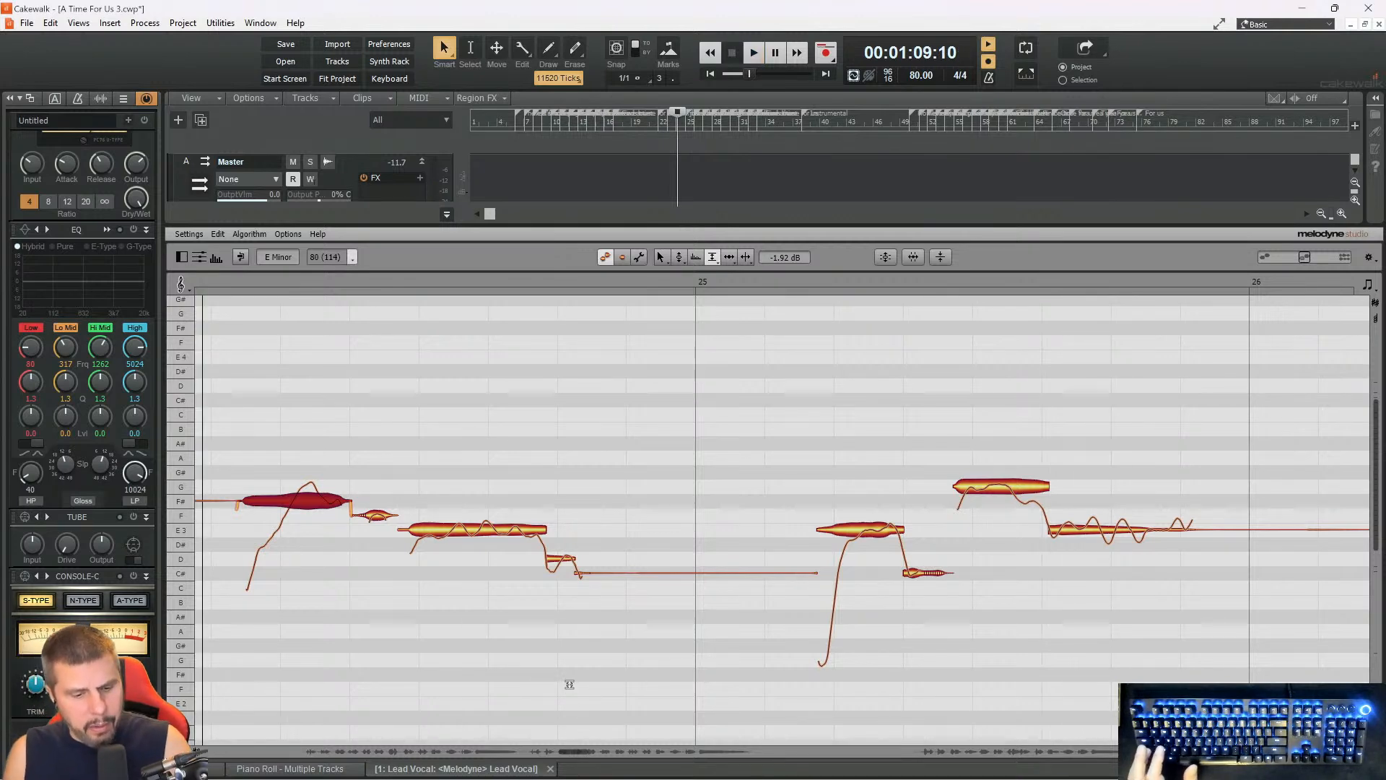
# - Audition the vocal from measure 25 and raise the amplitude of the last five notes of the measure 27 phrase to +2.40 dB
pyautogui.click(759, 283)
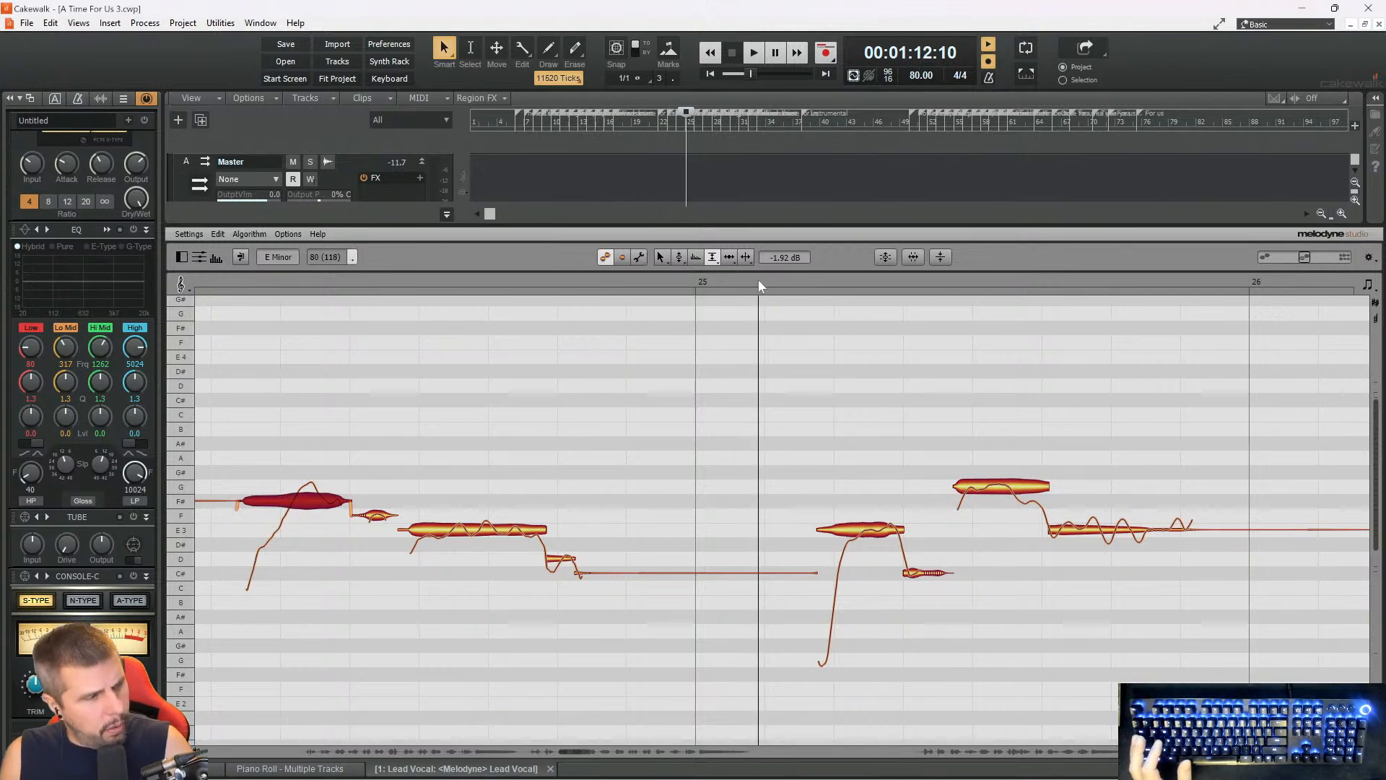
pyautogui.press('space')
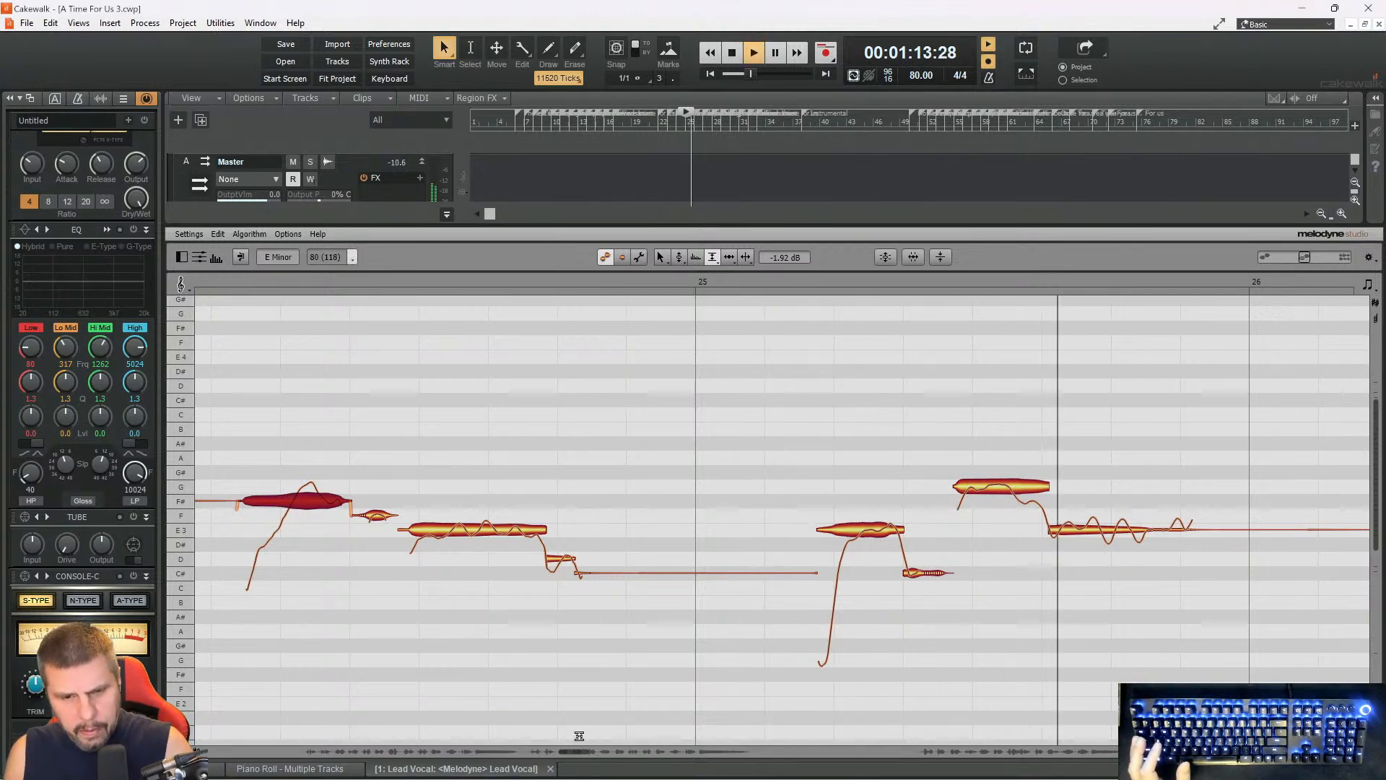
pyautogui.moveTo(569, 752); pyautogui.dragTo(586, 753)
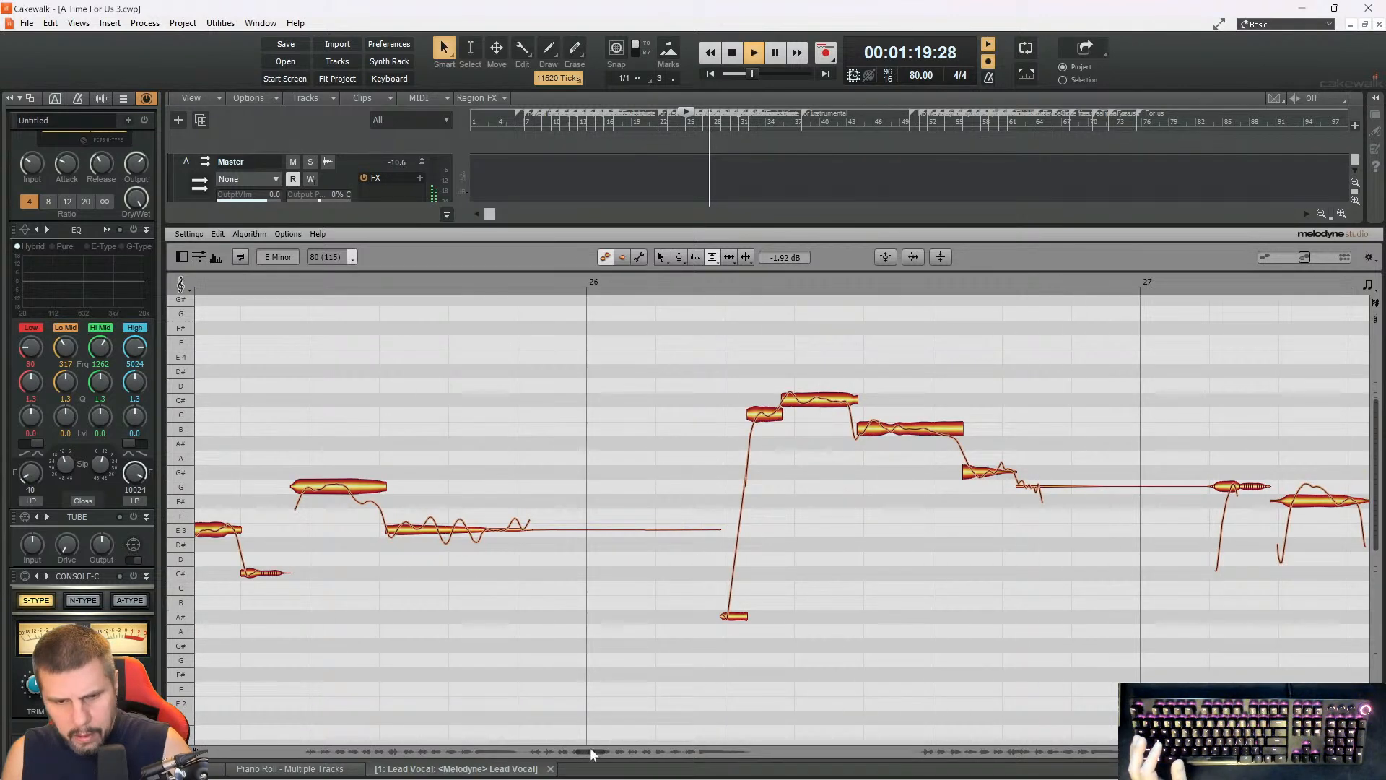
pyautogui.press('space')
pyautogui.moveTo(641, 420); pyautogui.dragTo(826, 647)
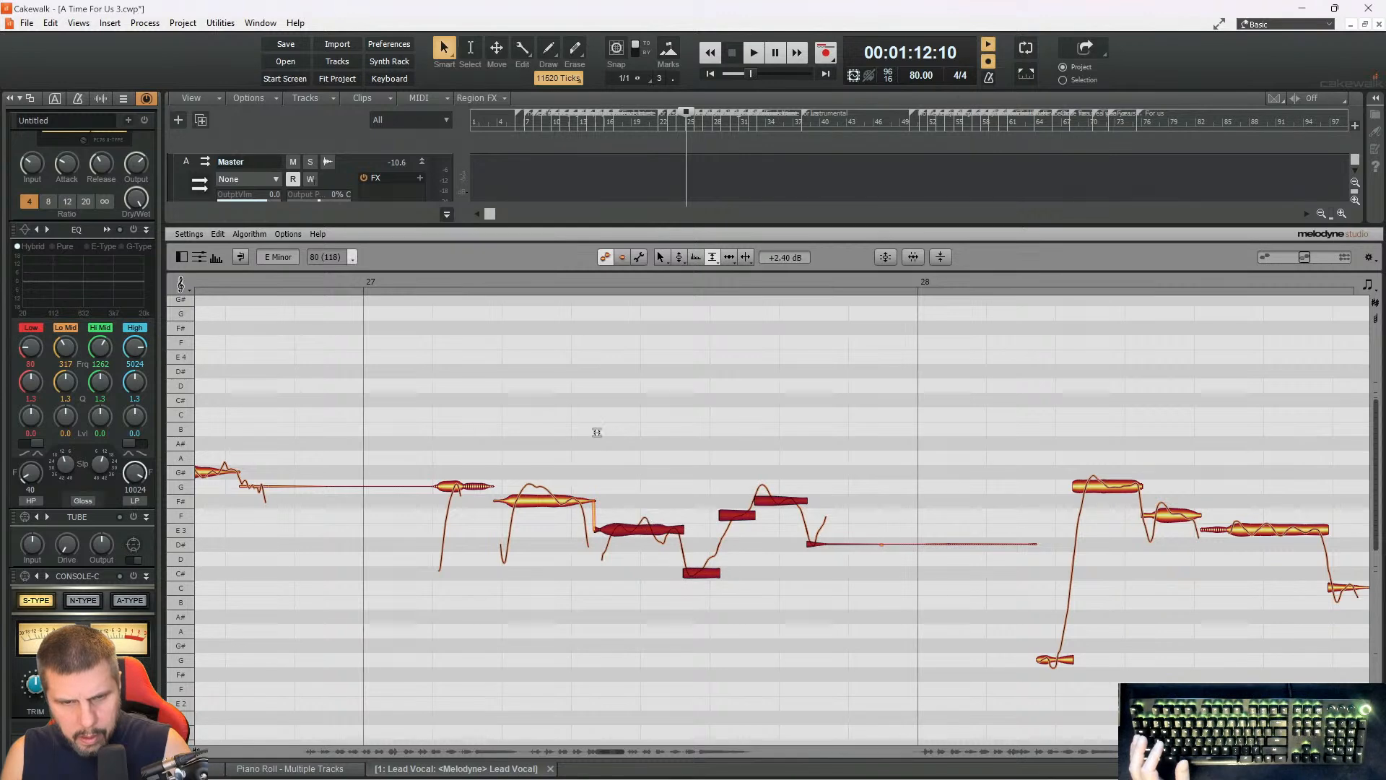
pyautogui.click(410, 274)
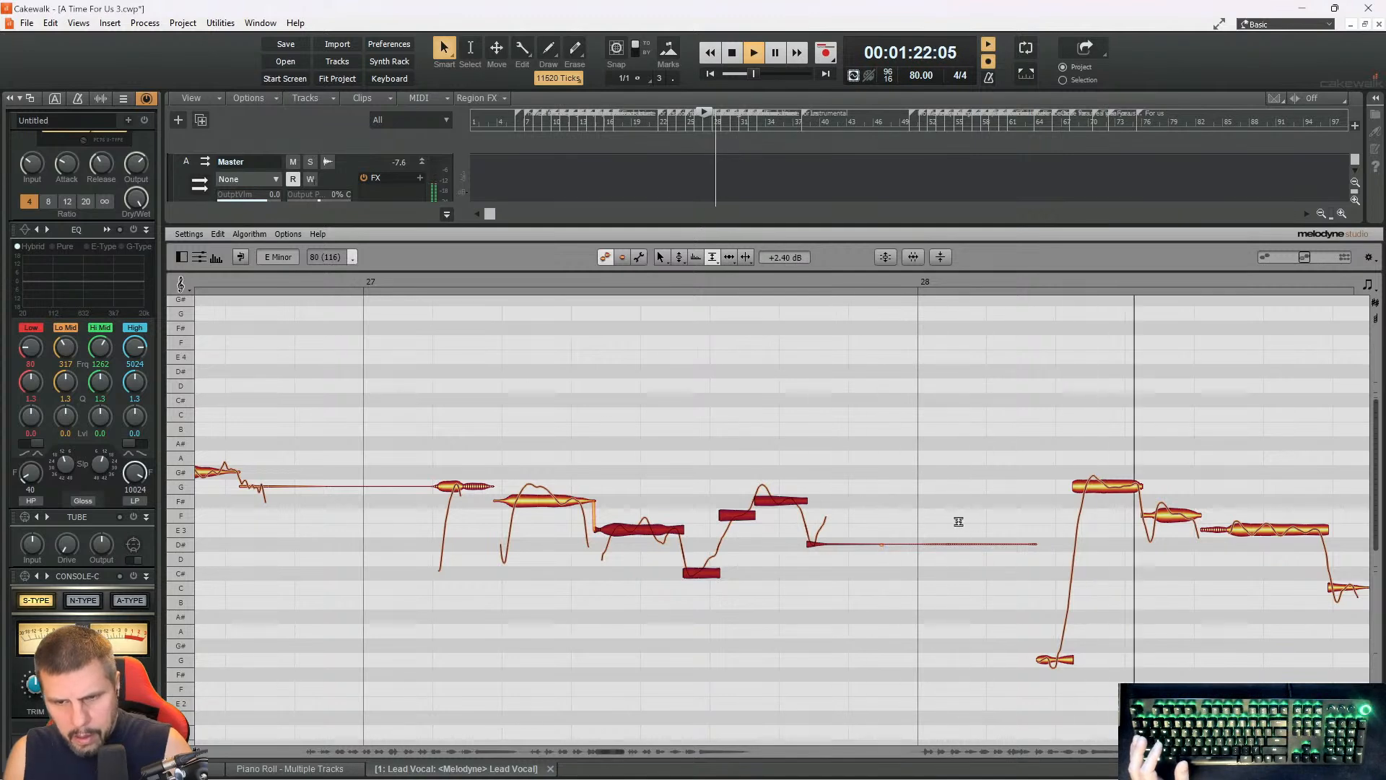
pyautogui.press('space')
# - Move the short F3 note in measure 28 to E3 with the Pitch tool and play on through measure 33
pyautogui.rightClick(1163, 471)
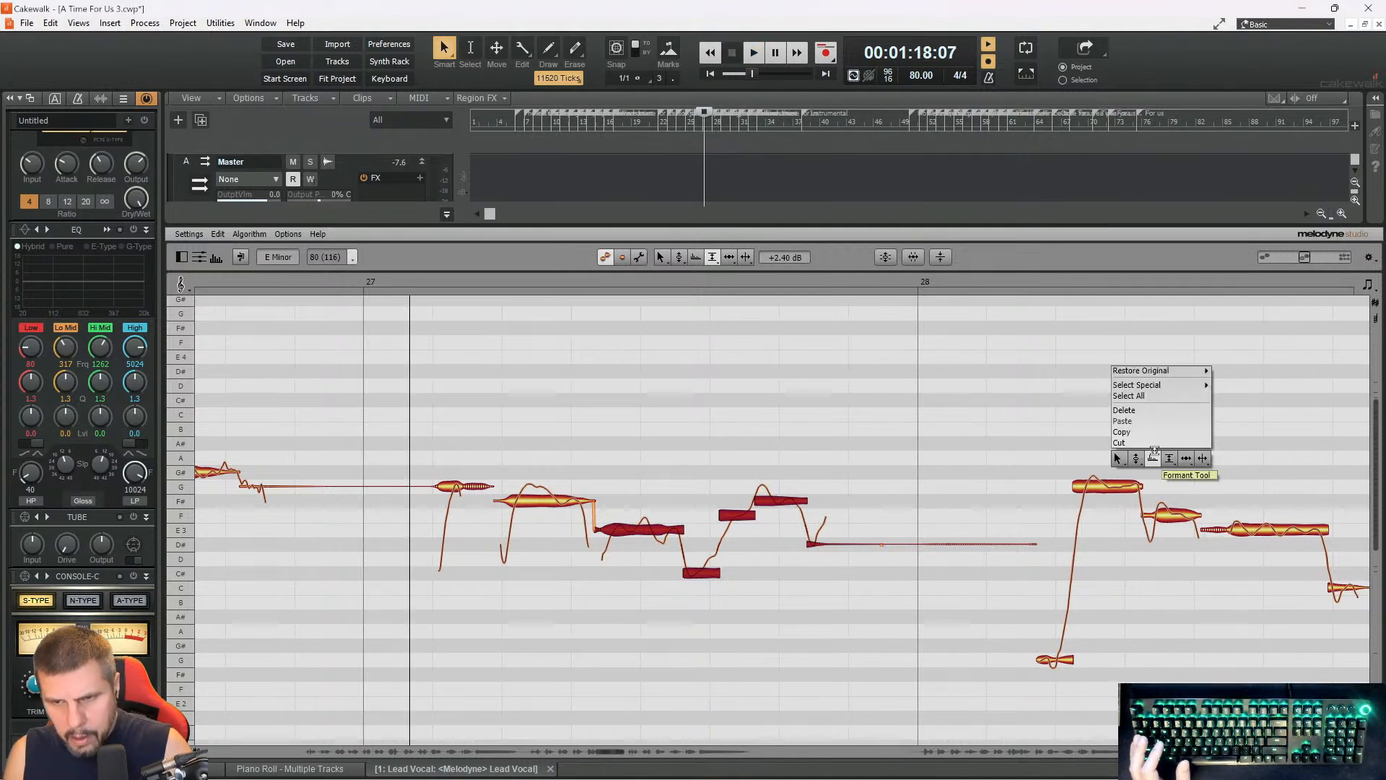
pyautogui.click(1138, 460)
pyautogui.moveTo(1163, 511); pyautogui.dragTo(1161, 519)
pyautogui.click(1003, 279)
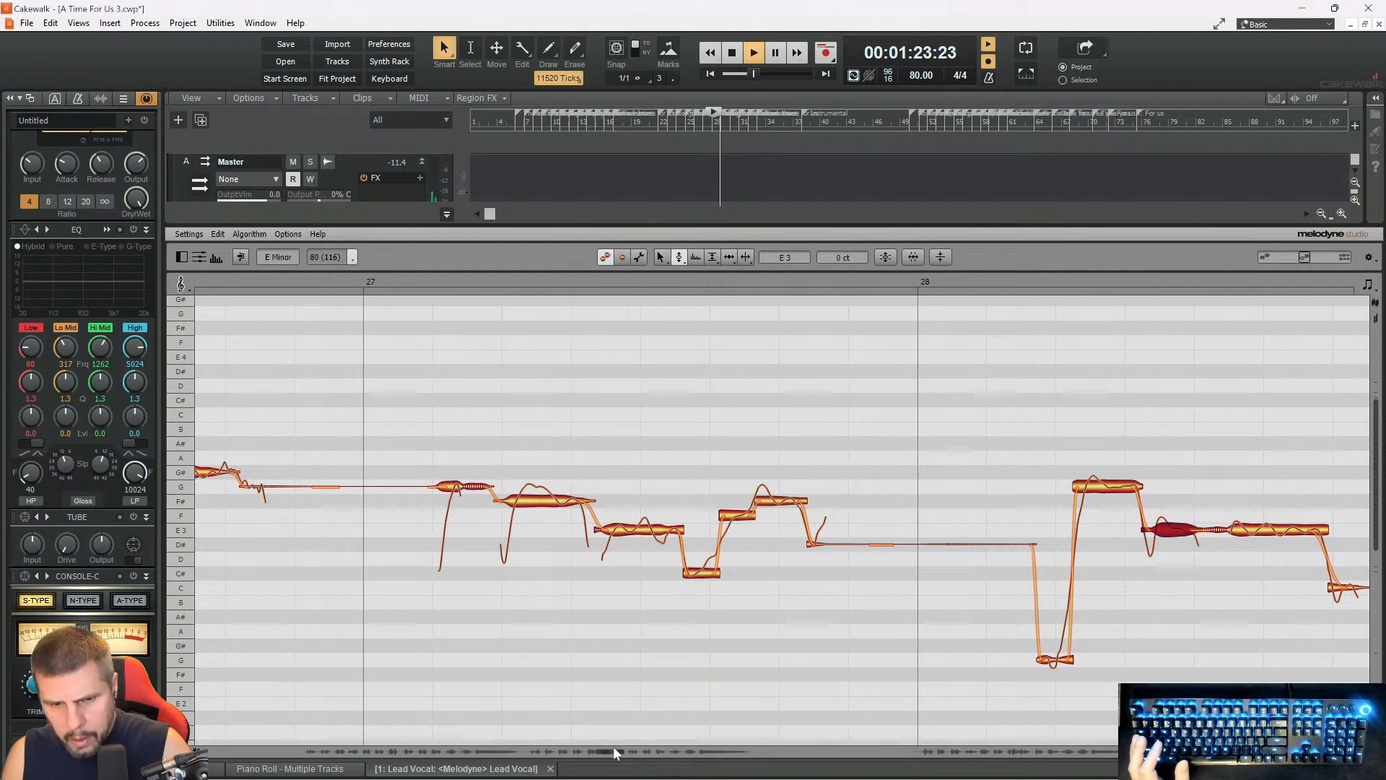
pyautogui.moveTo(616, 746); pyautogui.dragTo(630, 749)
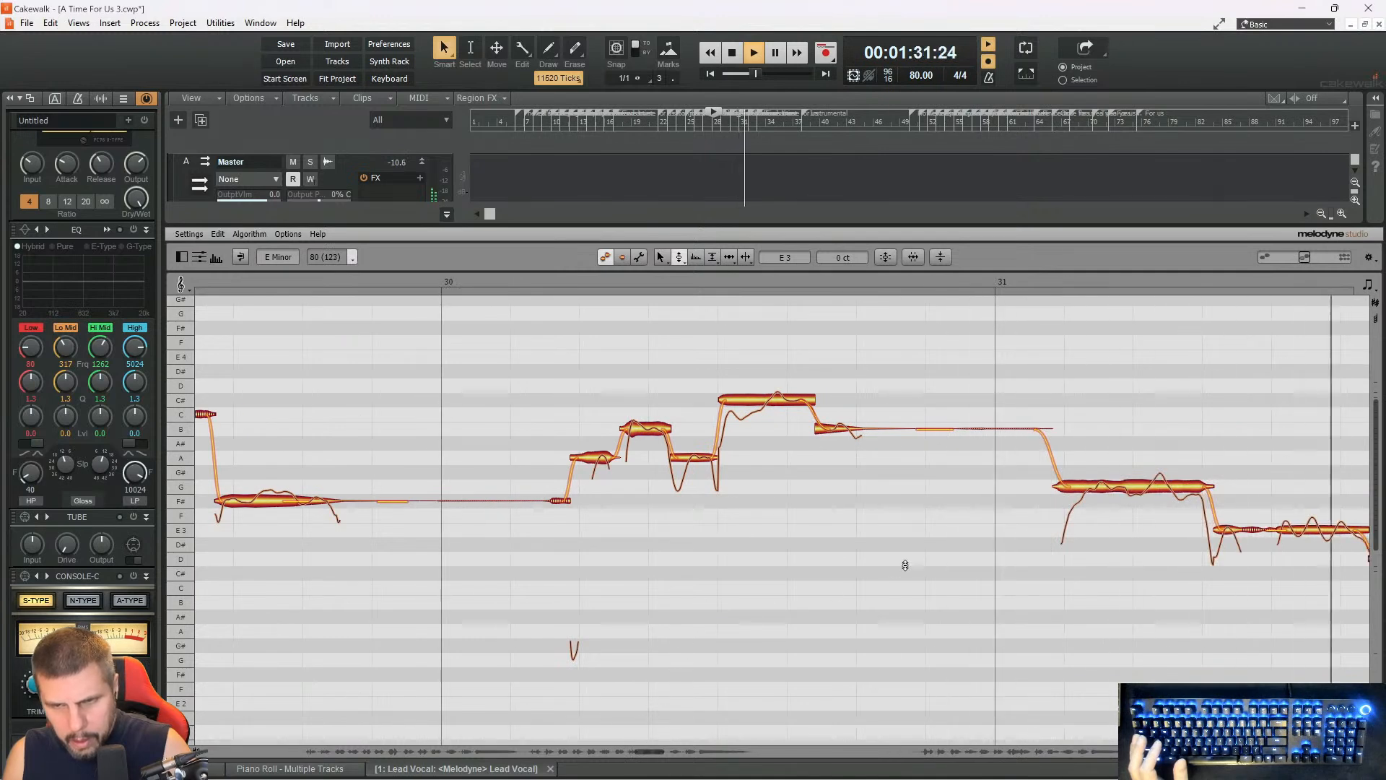
pyautogui.moveTo(648, 749); pyautogui.dragTo(681, 752)
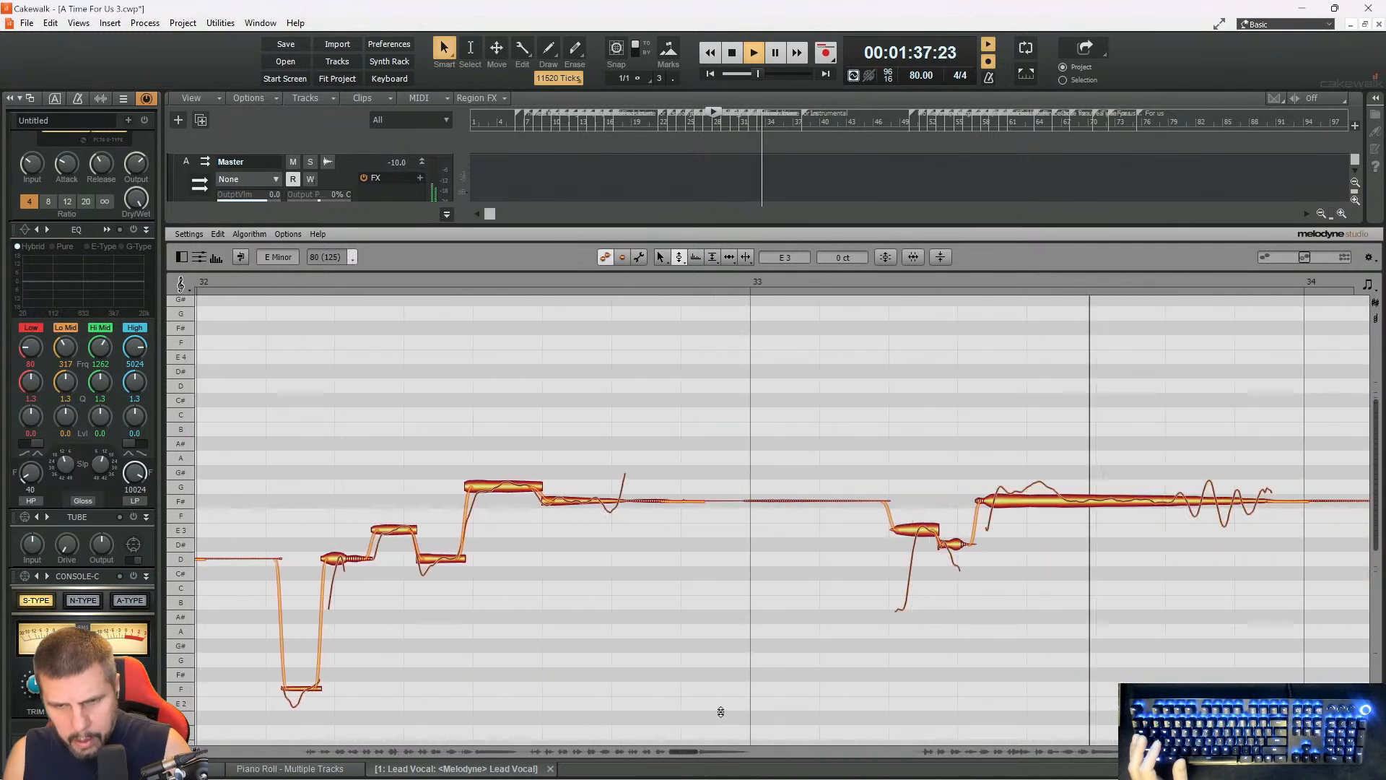
pyautogui.press('space')
# - Split the long F#3 note in measure 33 after its opening pitch curve with the Note Separation tool
pyautogui.rightClick(1047, 488)
pyautogui.click(1121, 487)
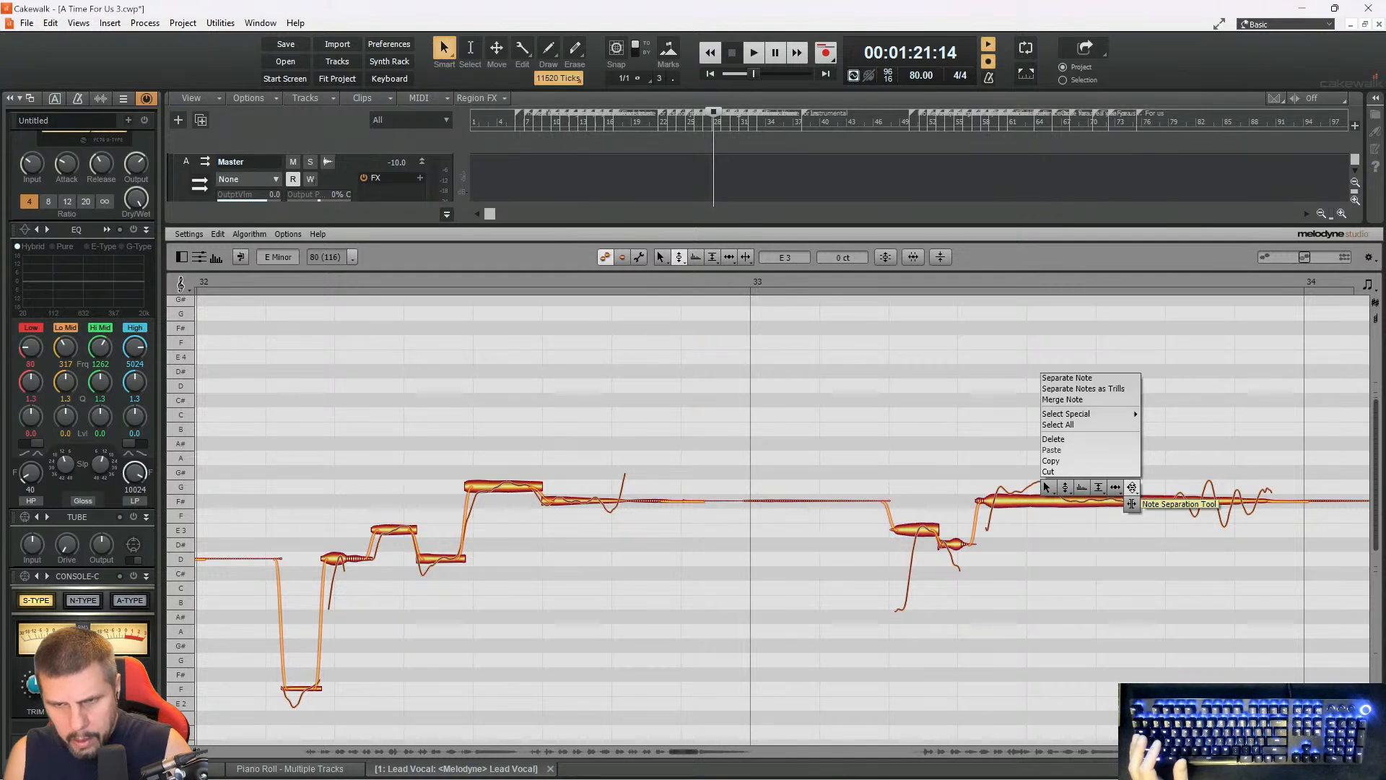
pyautogui.click(1058, 500)
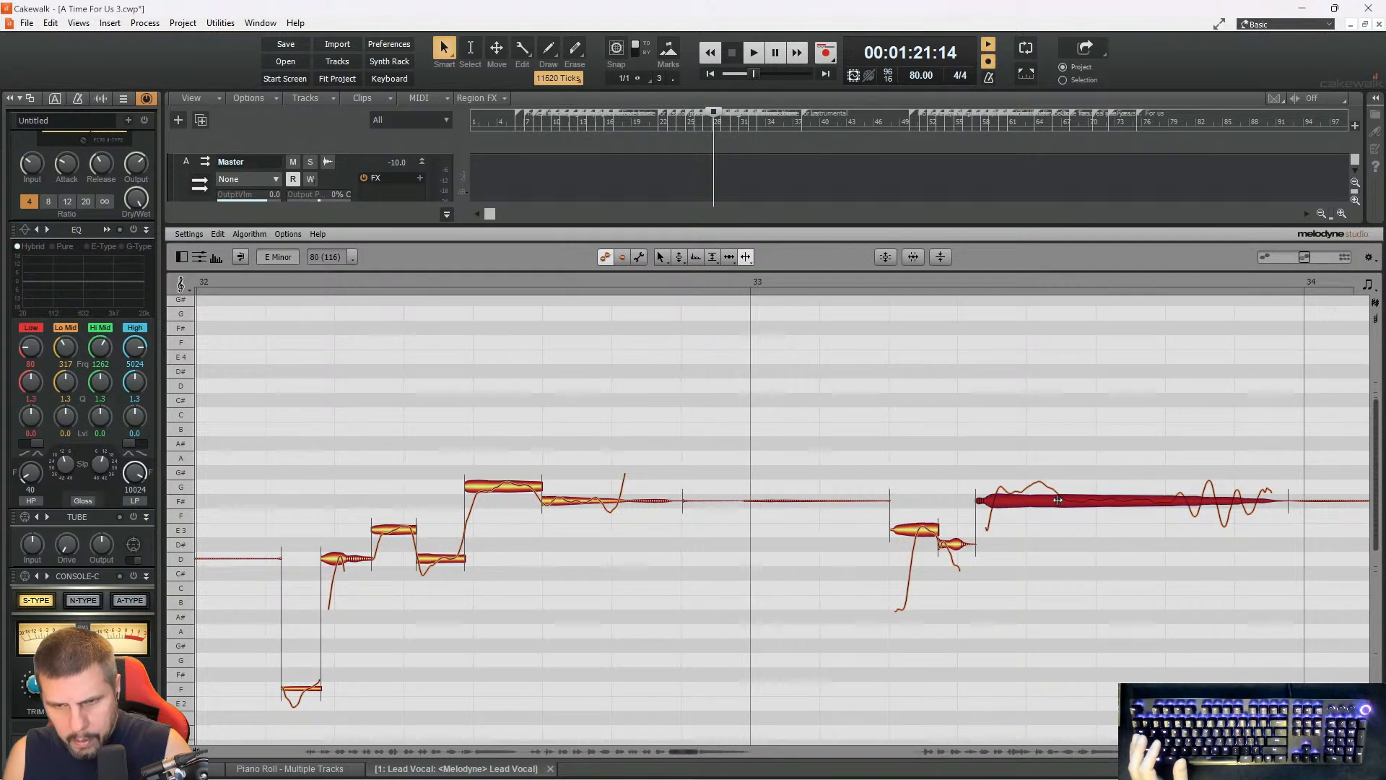
pyautogui.click(1058, 500)
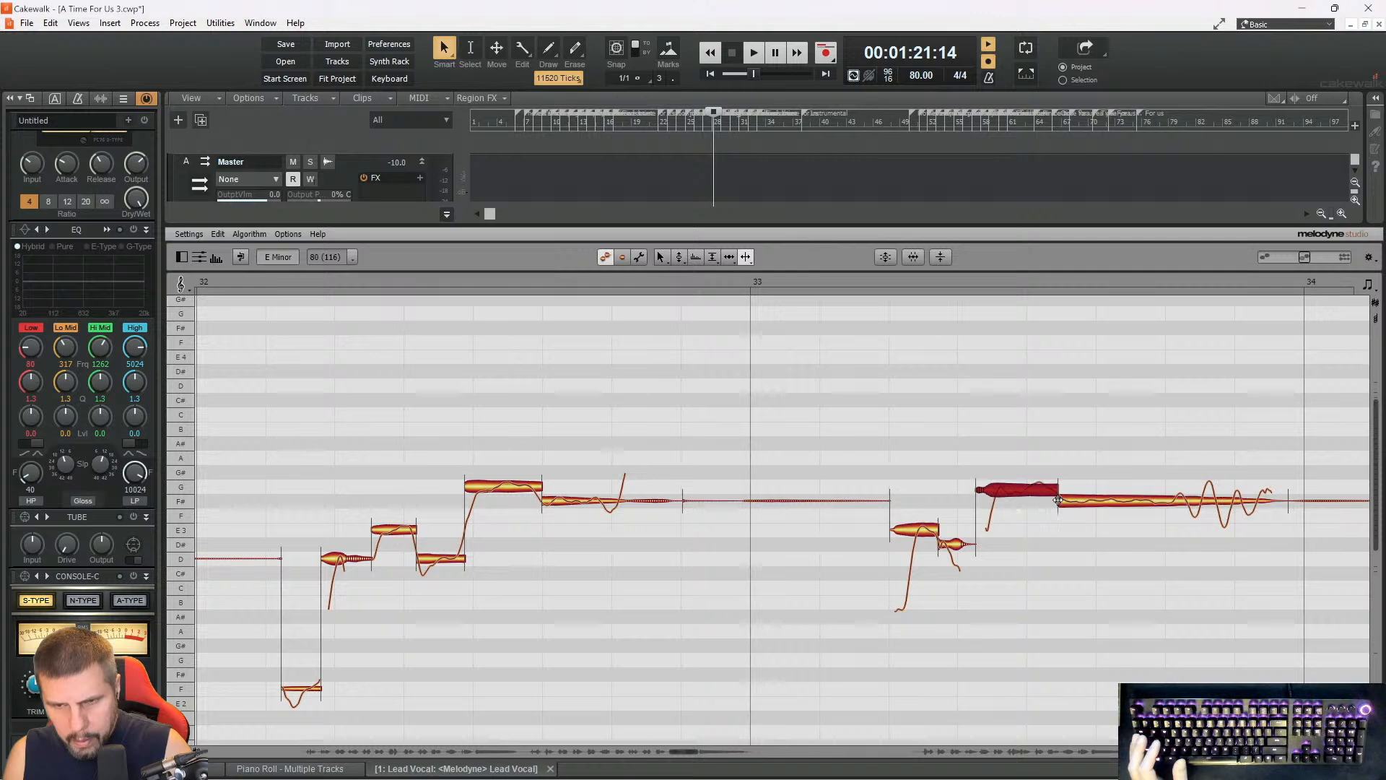
# - Center the new first part of the split measure 33 note on G3 at 0 ct and play on into measure 34
pyautogui.click(901, 277)
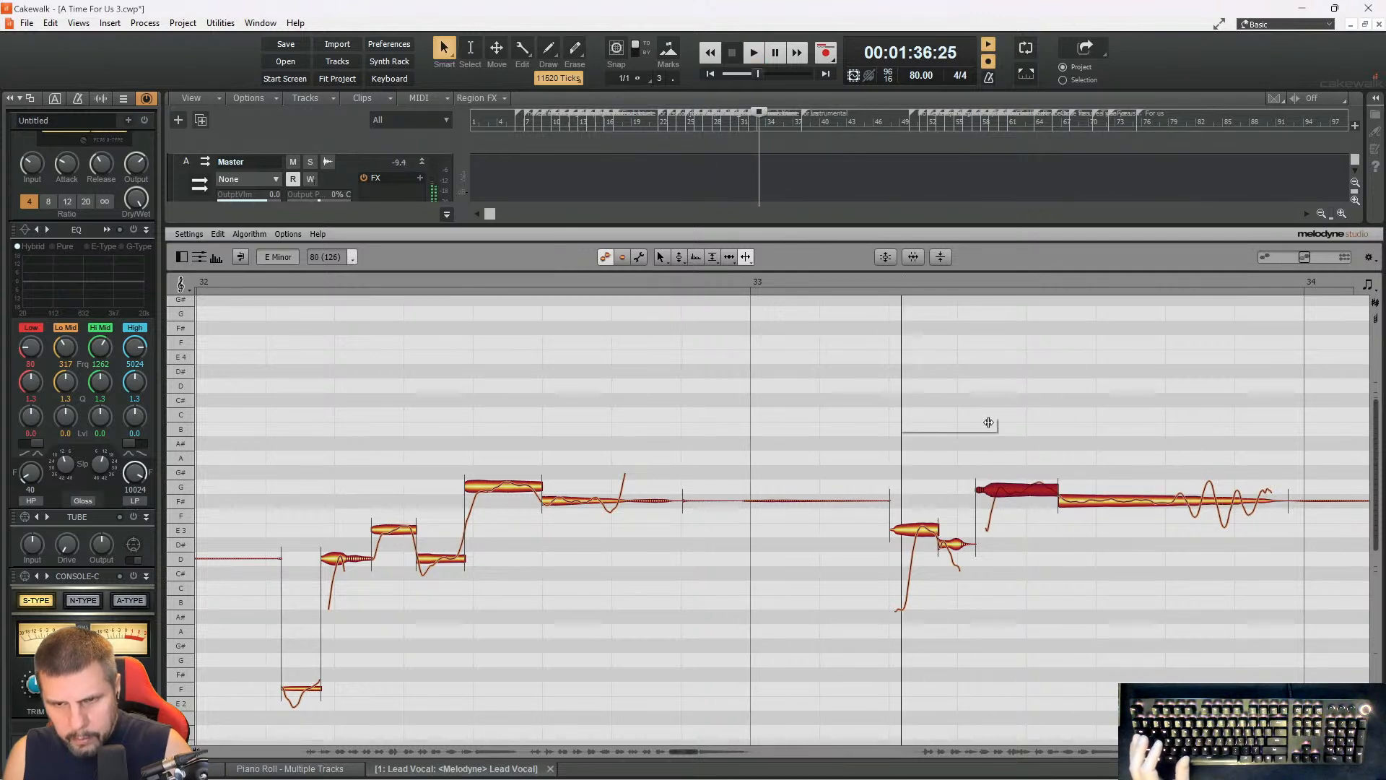
pyautogui.rightClick(989, 422)
pyautogui.click(922, 422)
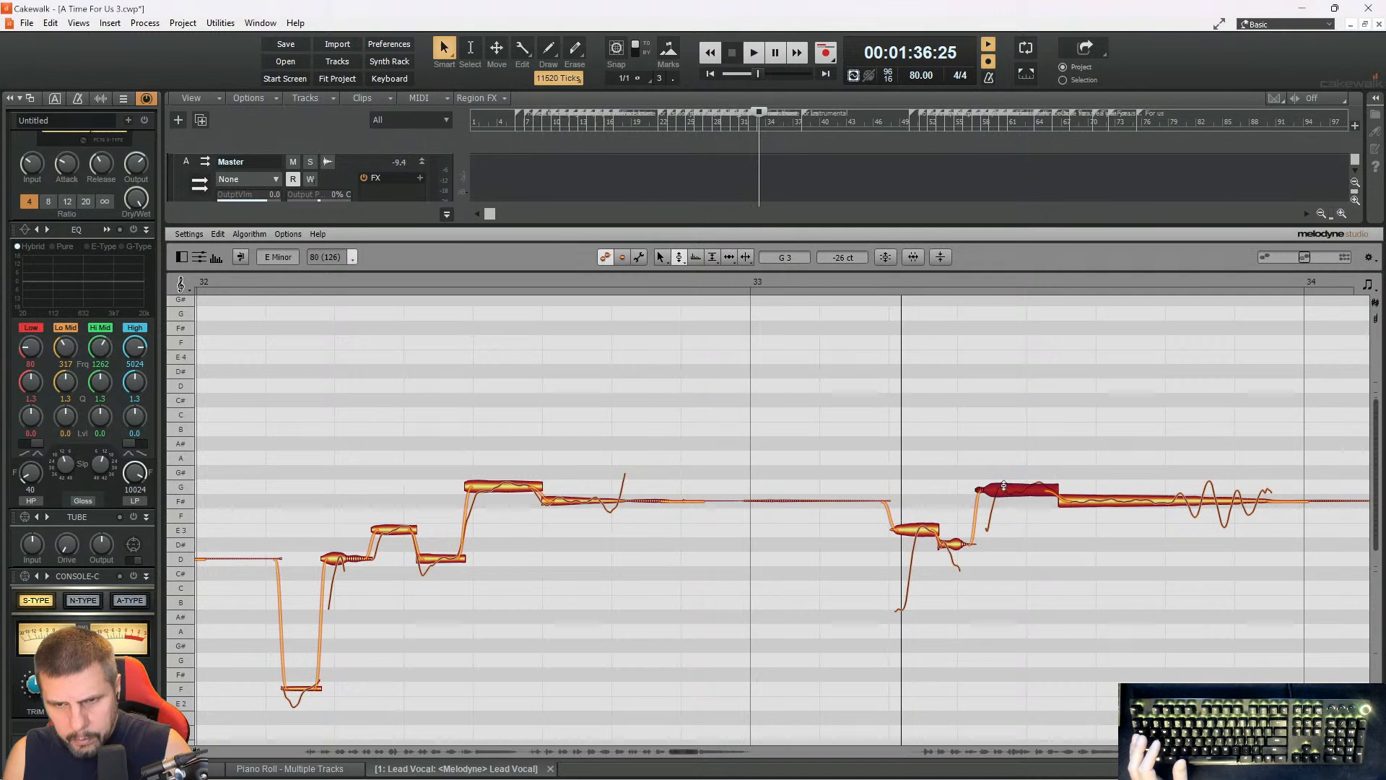
pyautogui.press('space')
pyautogui.press('space')
pyautogui.press('space')
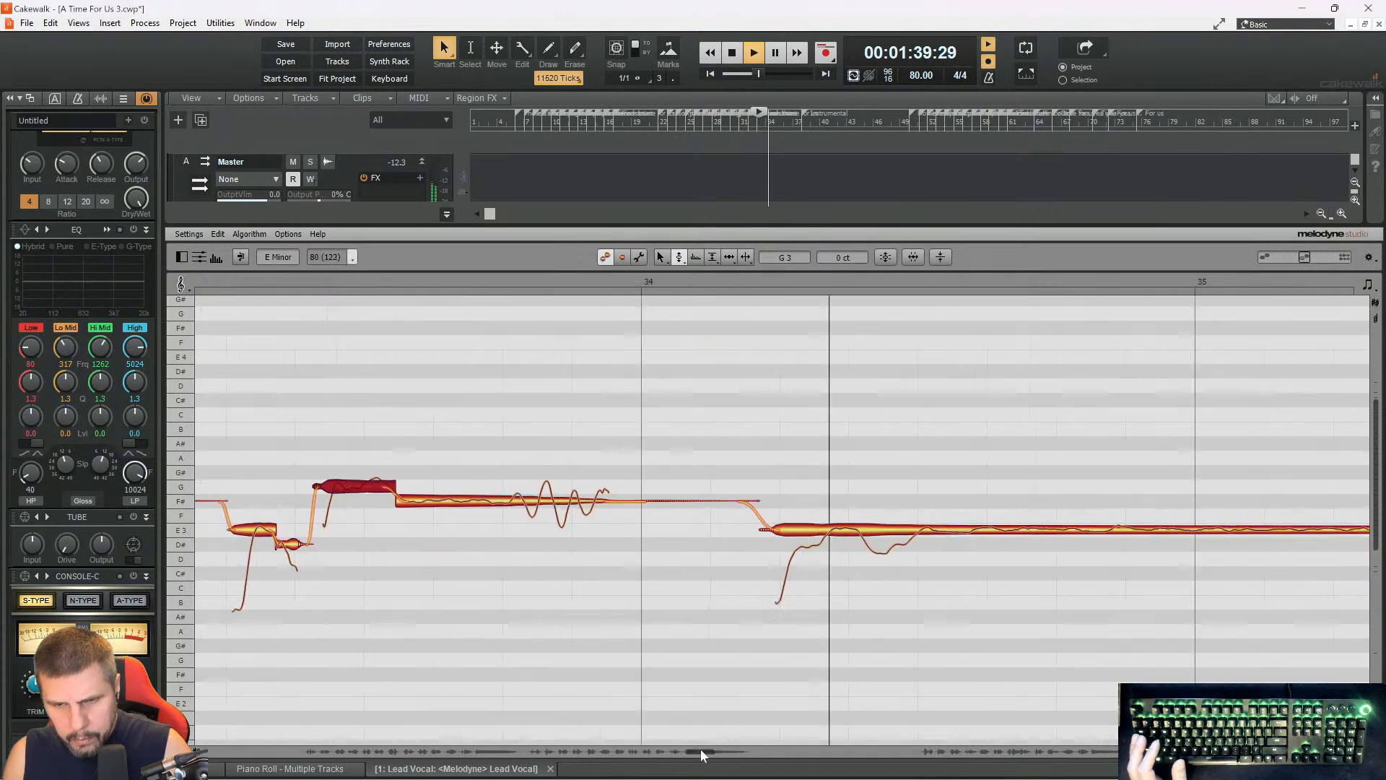
pyautogui.press('space')
# - Split the start of the long E3 note in measure 34 into three short notes ahead of the sustained part
pyautogui.rightClick(839, 526)
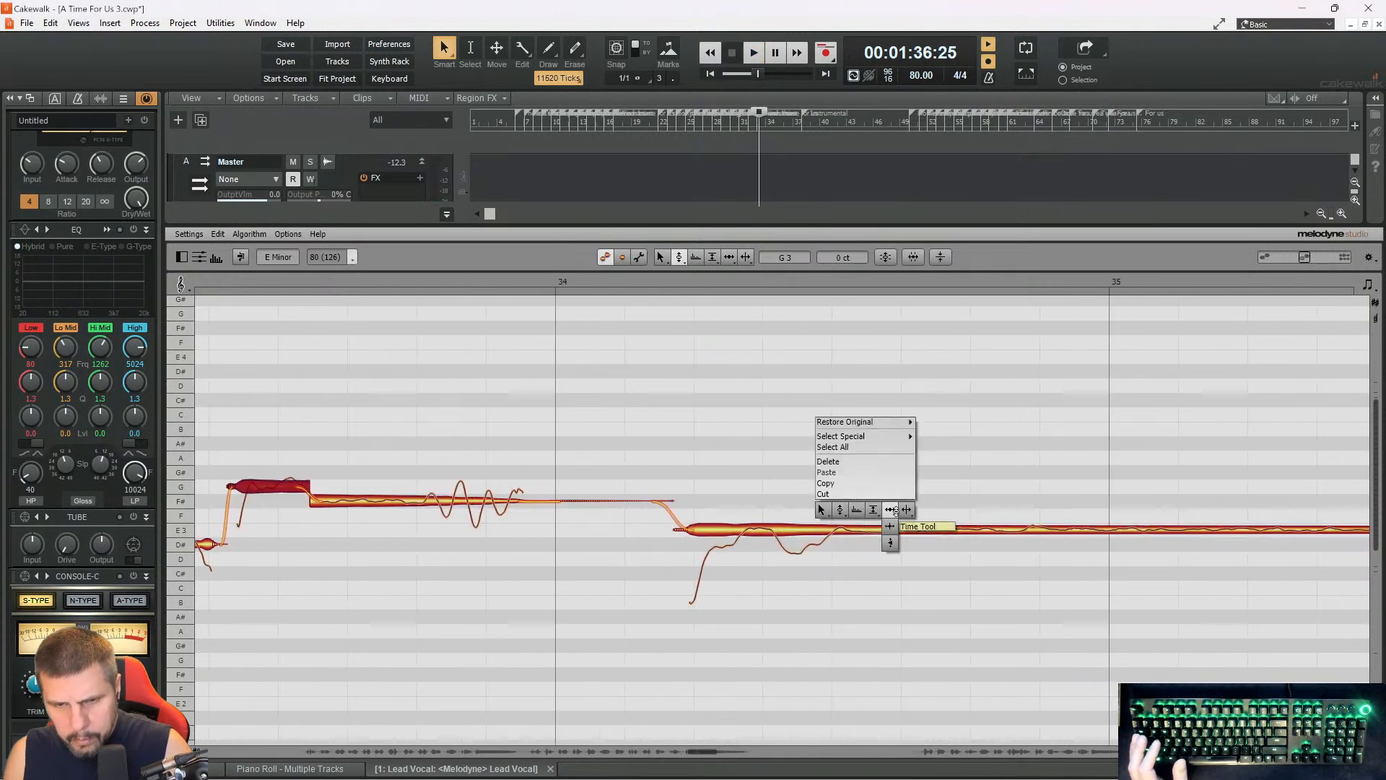
pyautogui.click(906, 509)
pyautogui.click(829, 533)
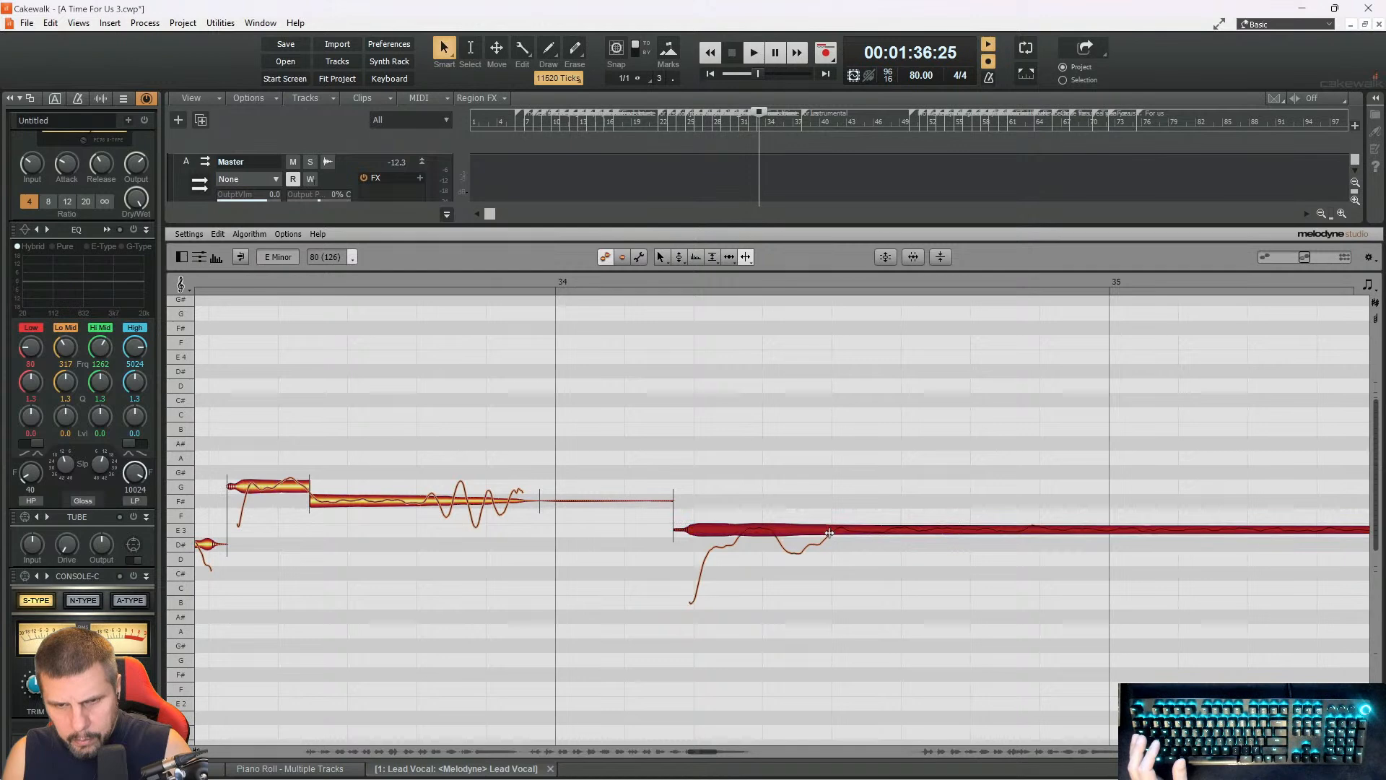
pyautogui.doubleClick(829, 532)
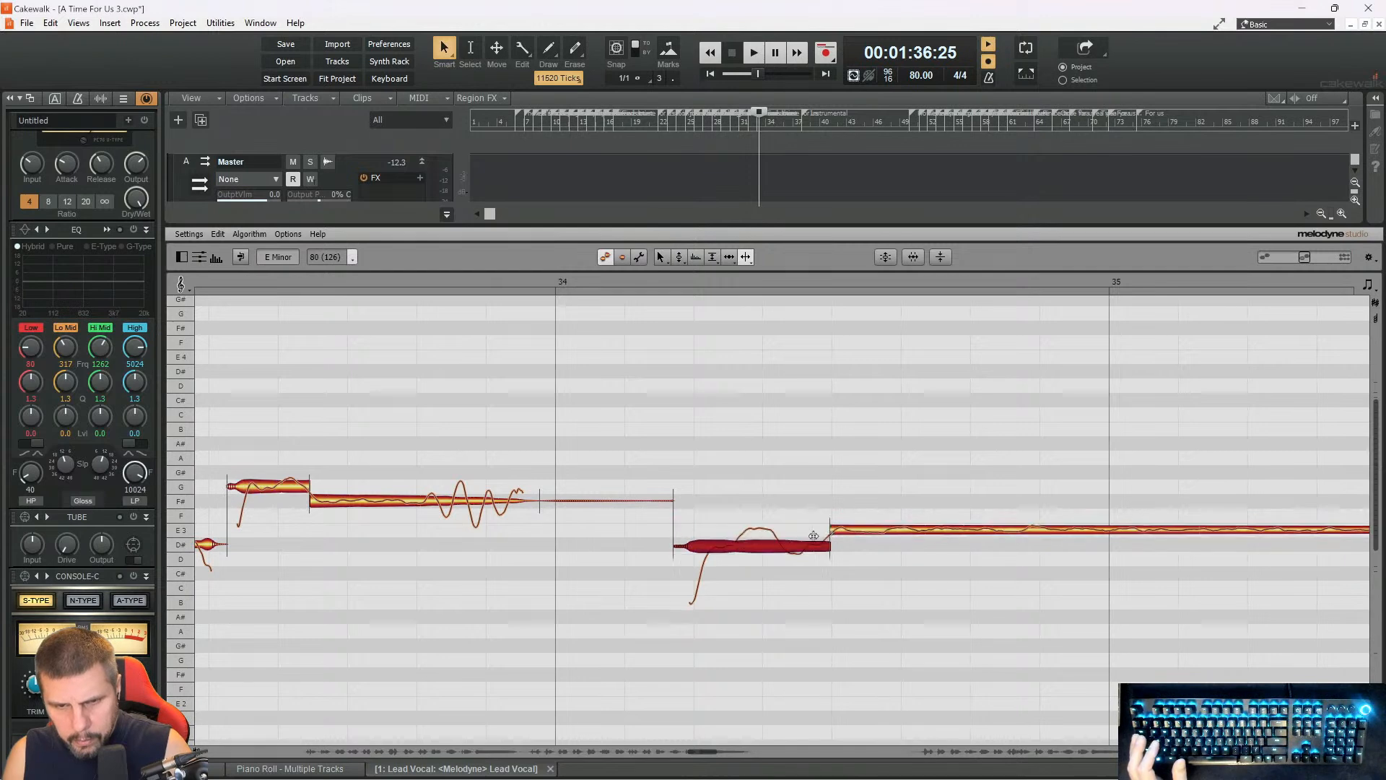
pyautogui.doubleClick(739, 546)
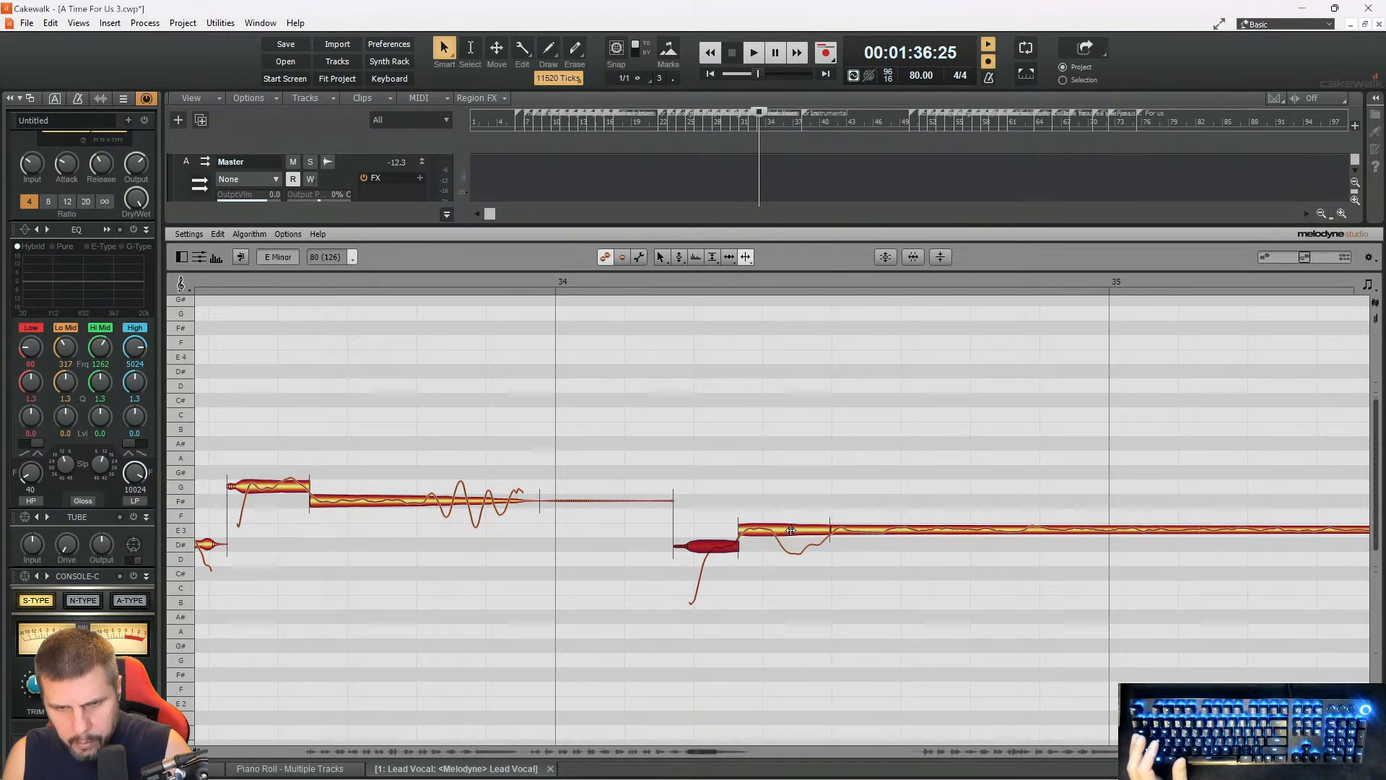
pyautogui.click(793, 531)
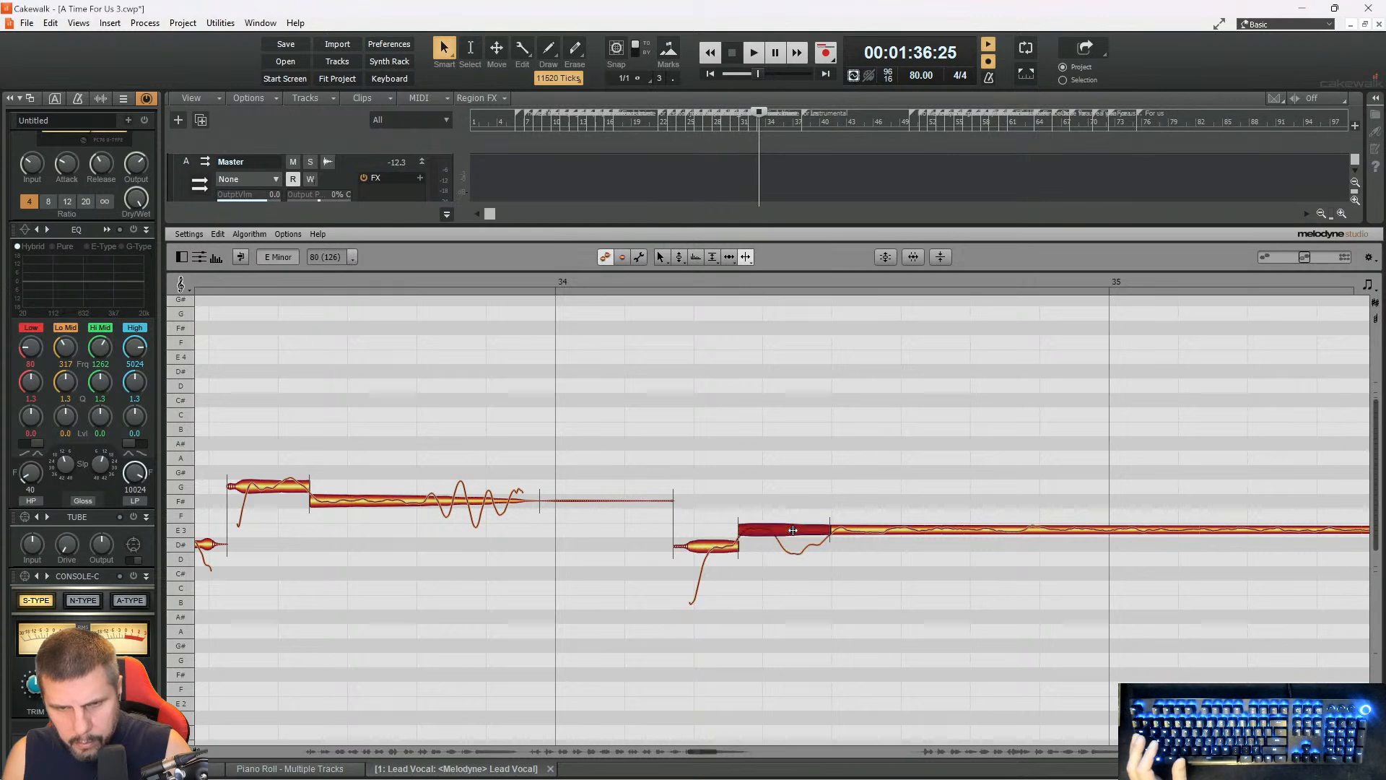
# - Select the separated measure 34 notes and center their pitches at 0 ct with the Pitch tool
pyautogui.moveTo(701, 446); pyautogui.dragTo(849, 620)
pyautogui.rightClick(752, 613)
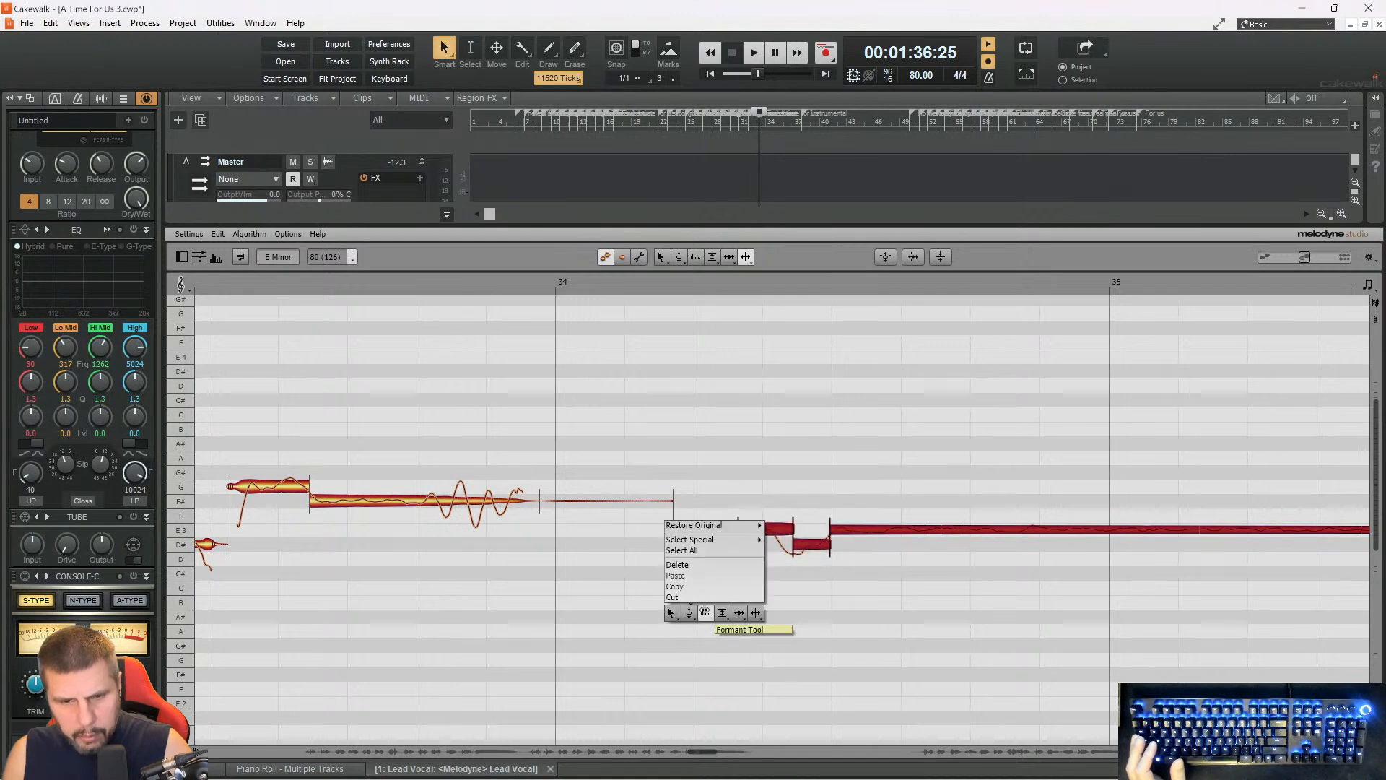
pyautogui.click(708, 615)
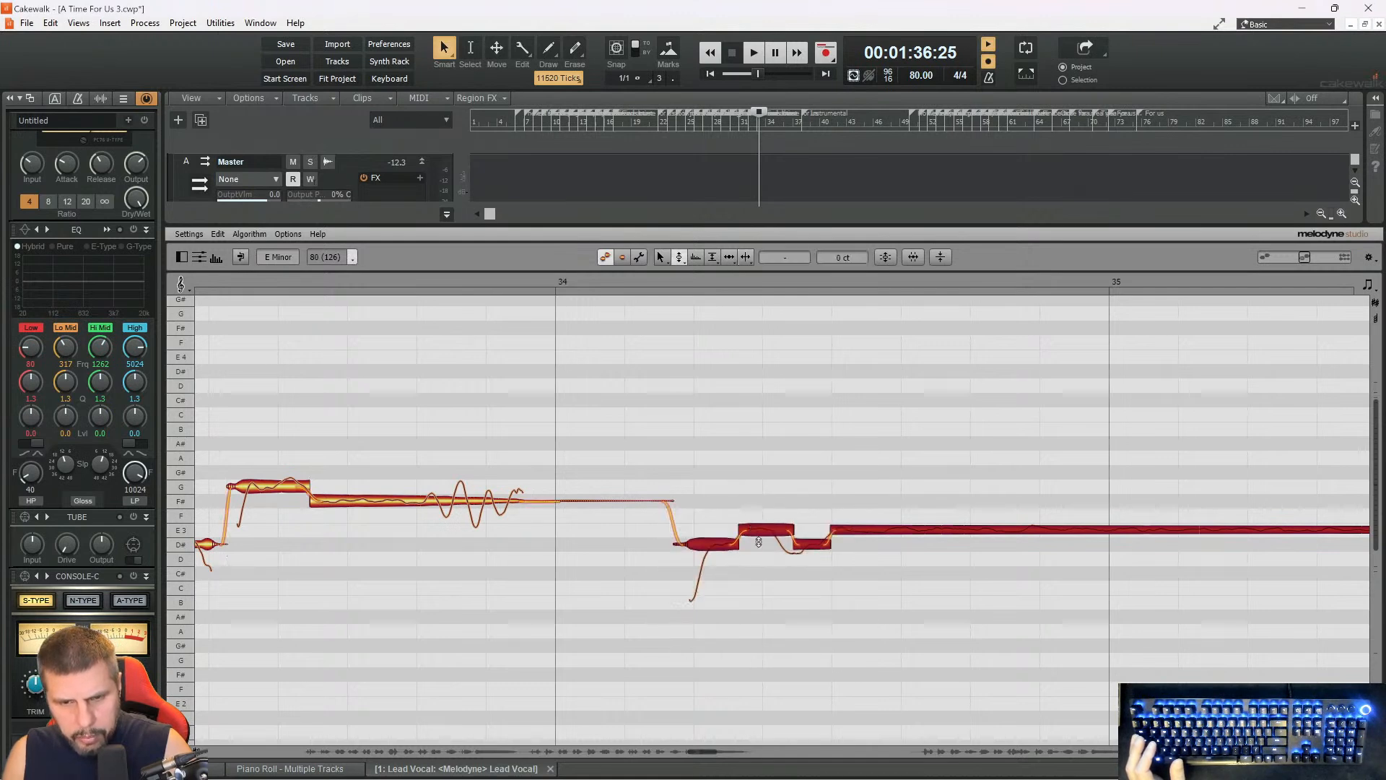
pyautogui.click(754, 532)
# - Move the separation between the short E3 and second D#3 notes in measure 34 earlier, center the D#3 at 0 ct and play from there
pyautogui.rightClick(773, 565)
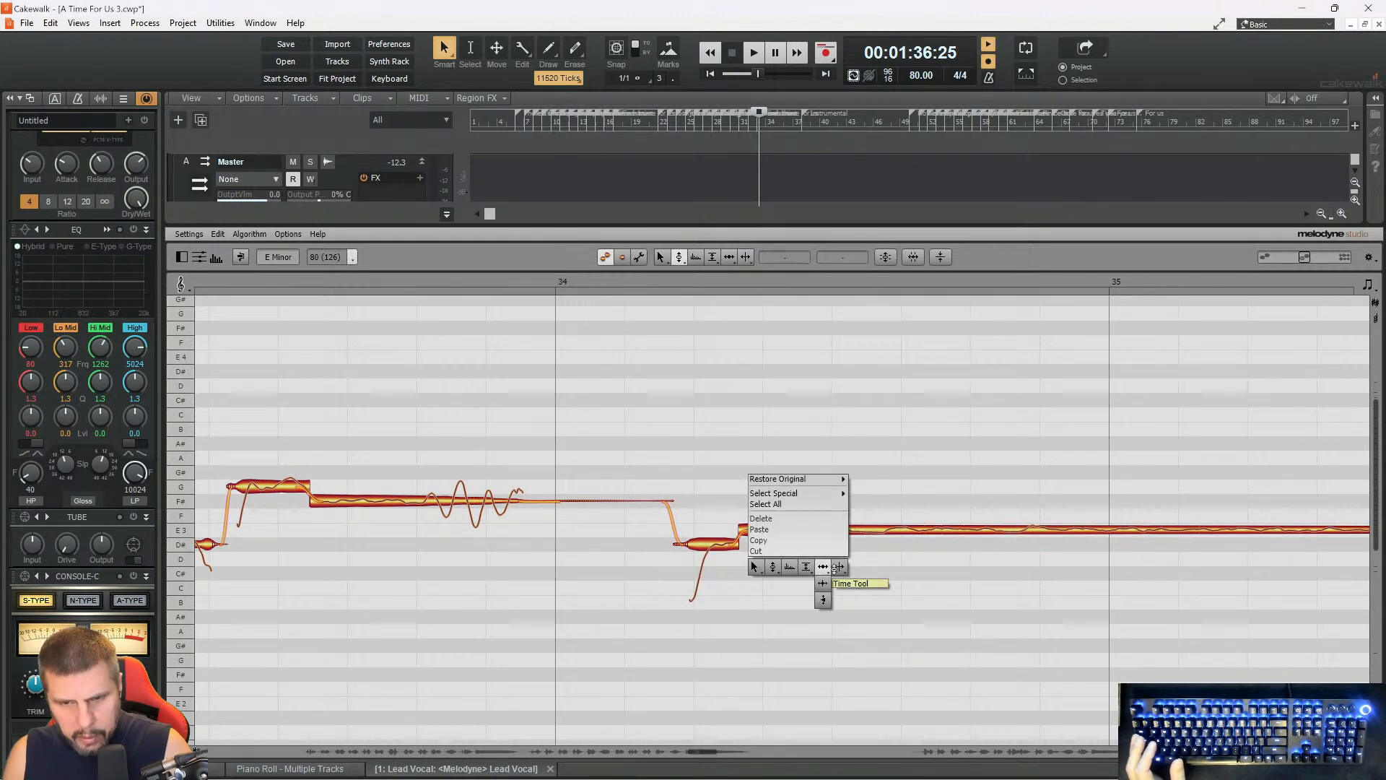
pyautogui.click(834, 567)
pyautogui.rightClick(793, 541)
pyautogui.click(805, 544)
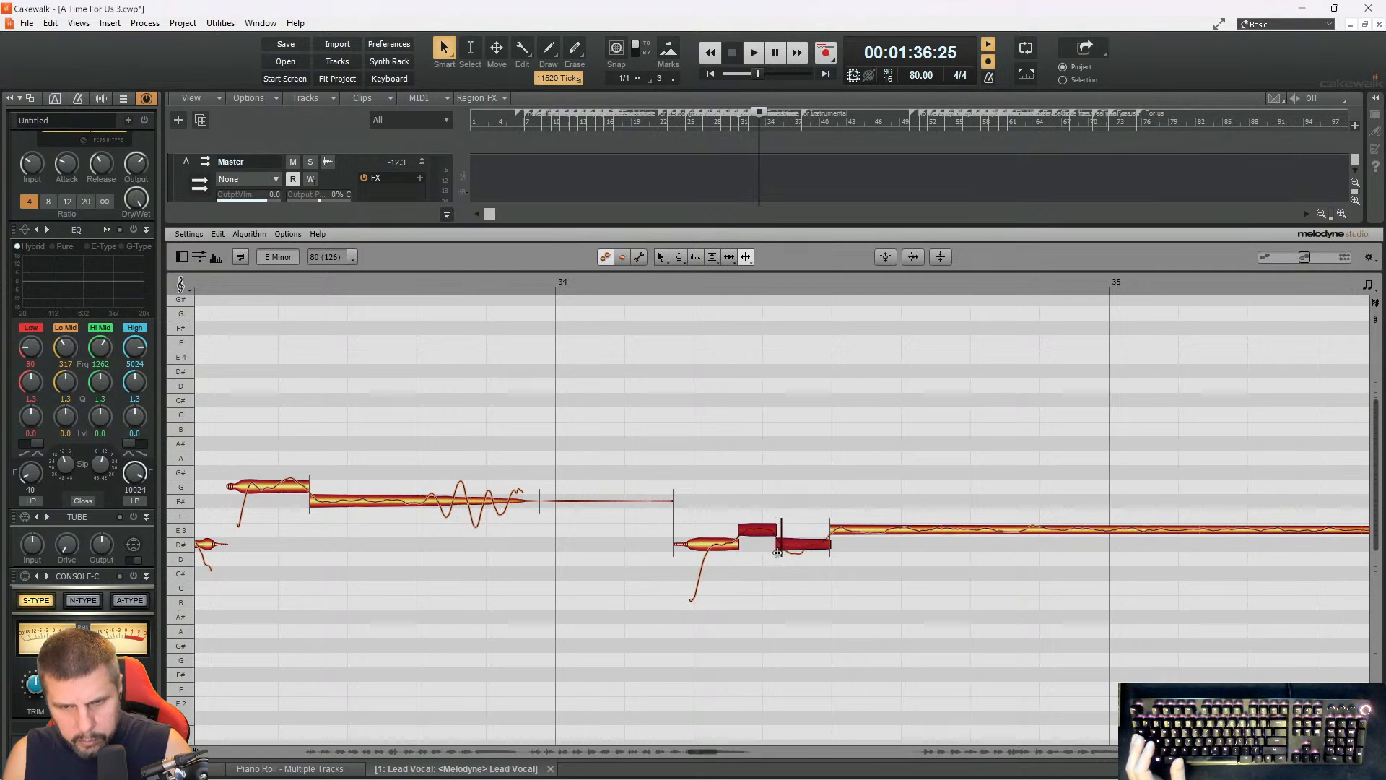
pyautogui.rightClick(762, 543)
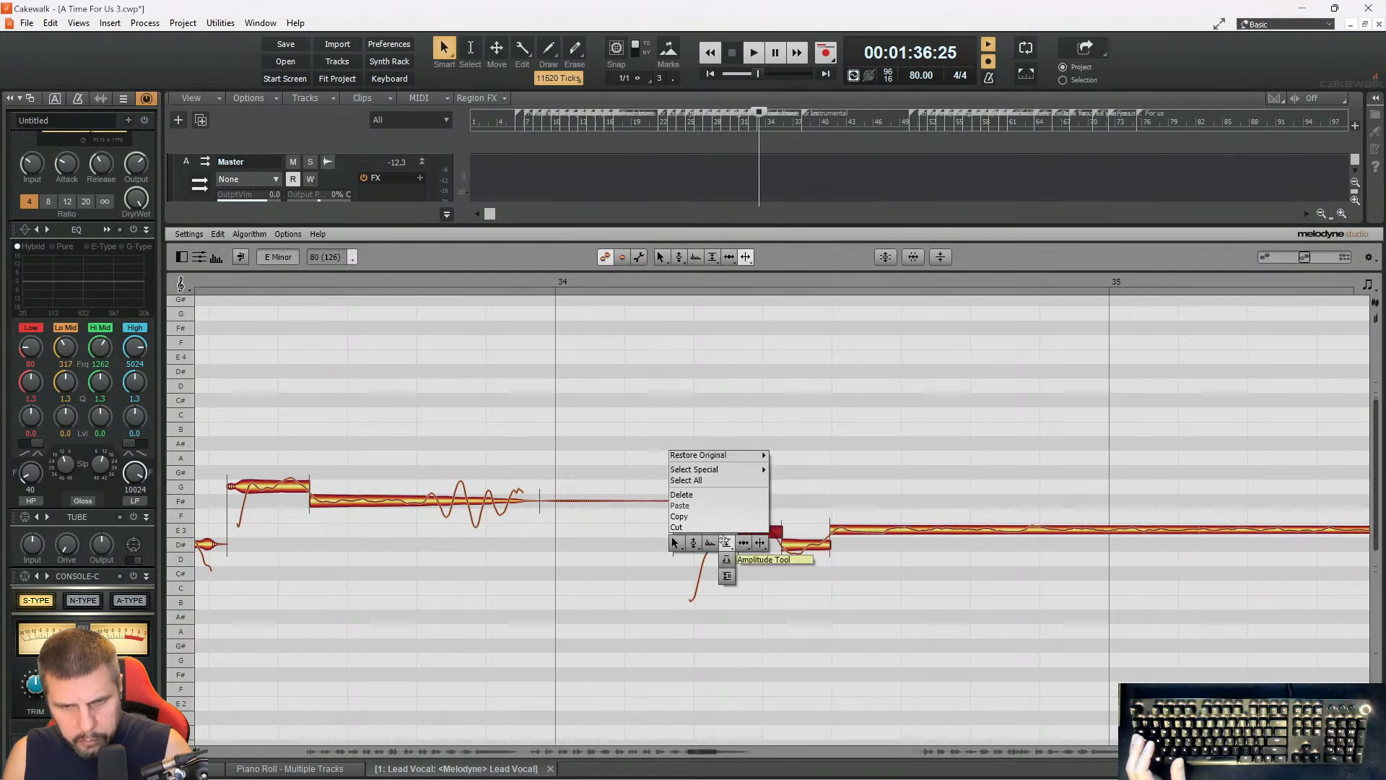
pyautogui.click(726, 539)
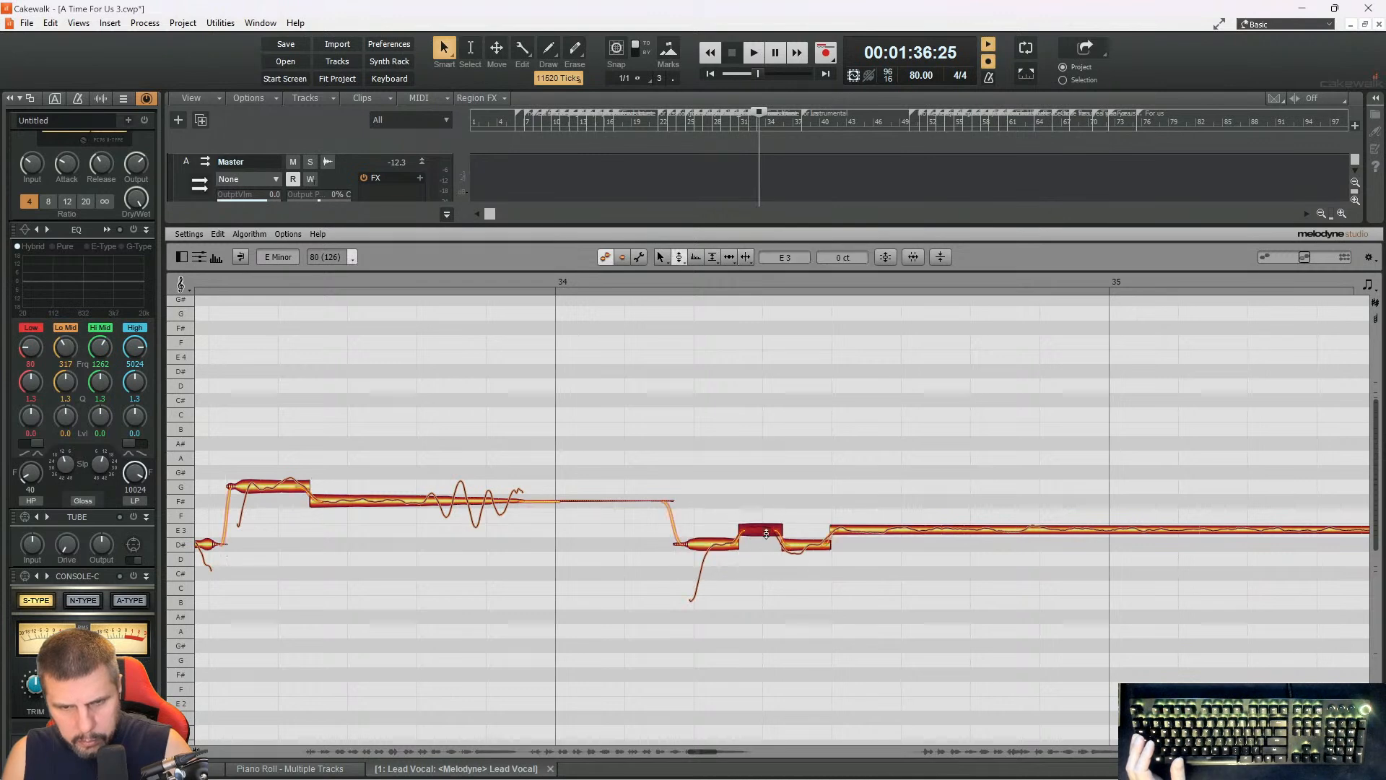
pyautogui.click(604, 279)
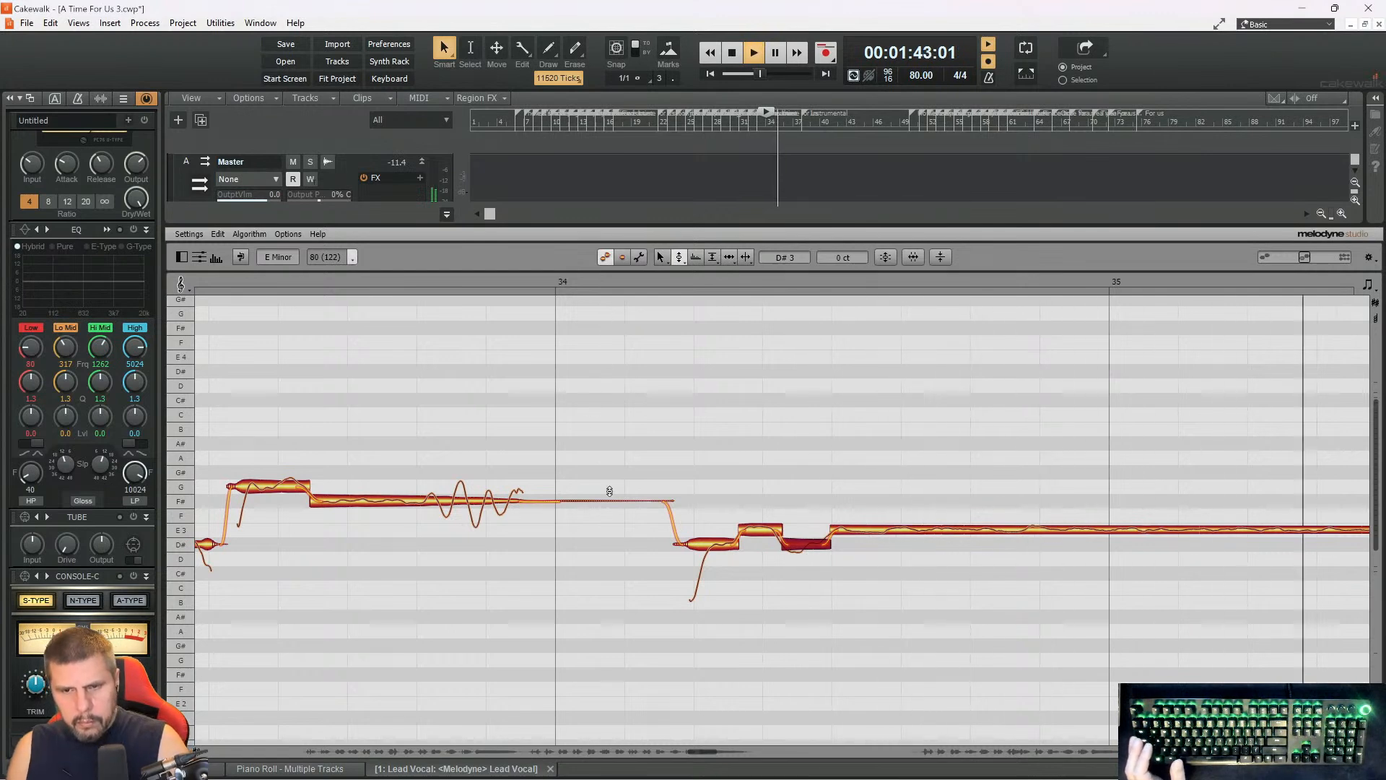
pyautogui.press('space')
# - Reduce the pitch fluctuation of the sustained E3 note starting in measure 34 to 6.0 % and play on through measure 37
pyautogui.rightClick(831, 521)
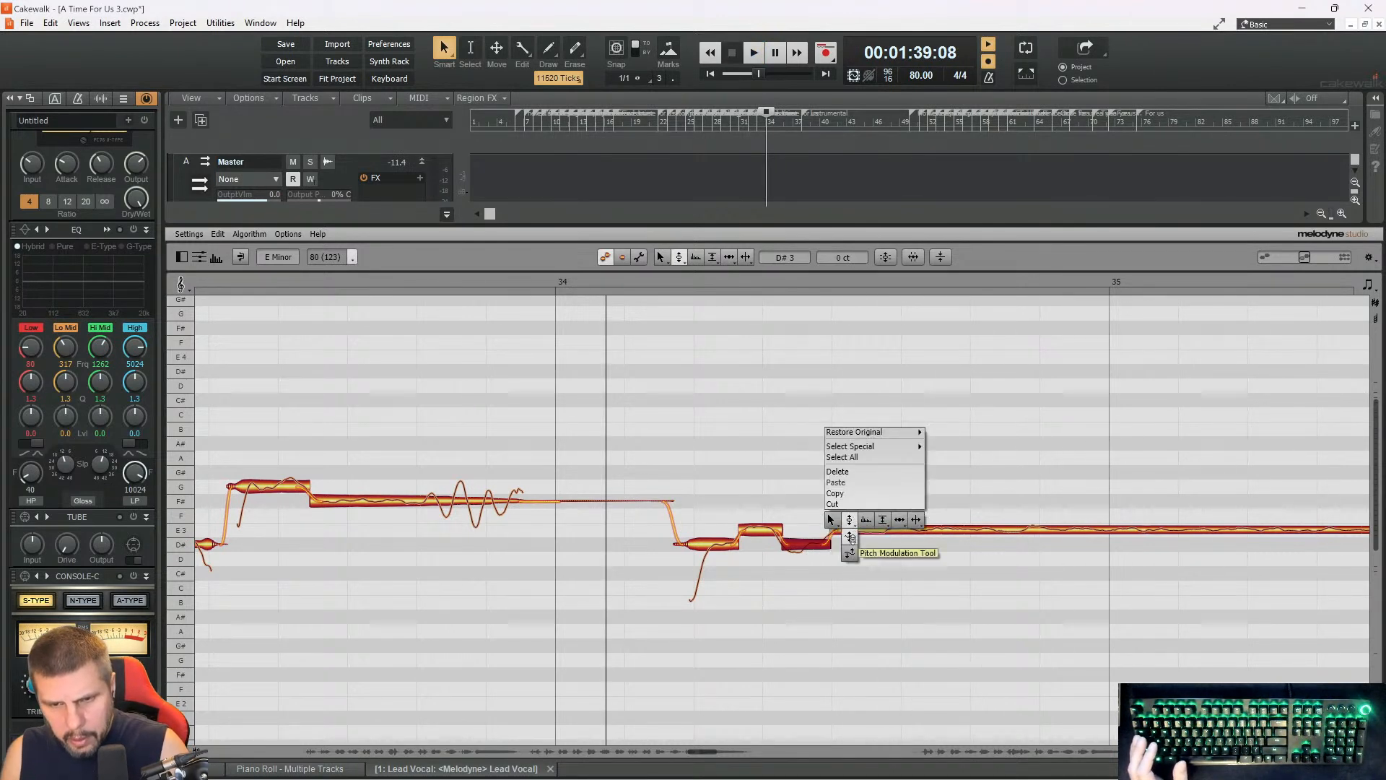
pyautogui.click(849, 537)
pyautogui.click(859, 530)
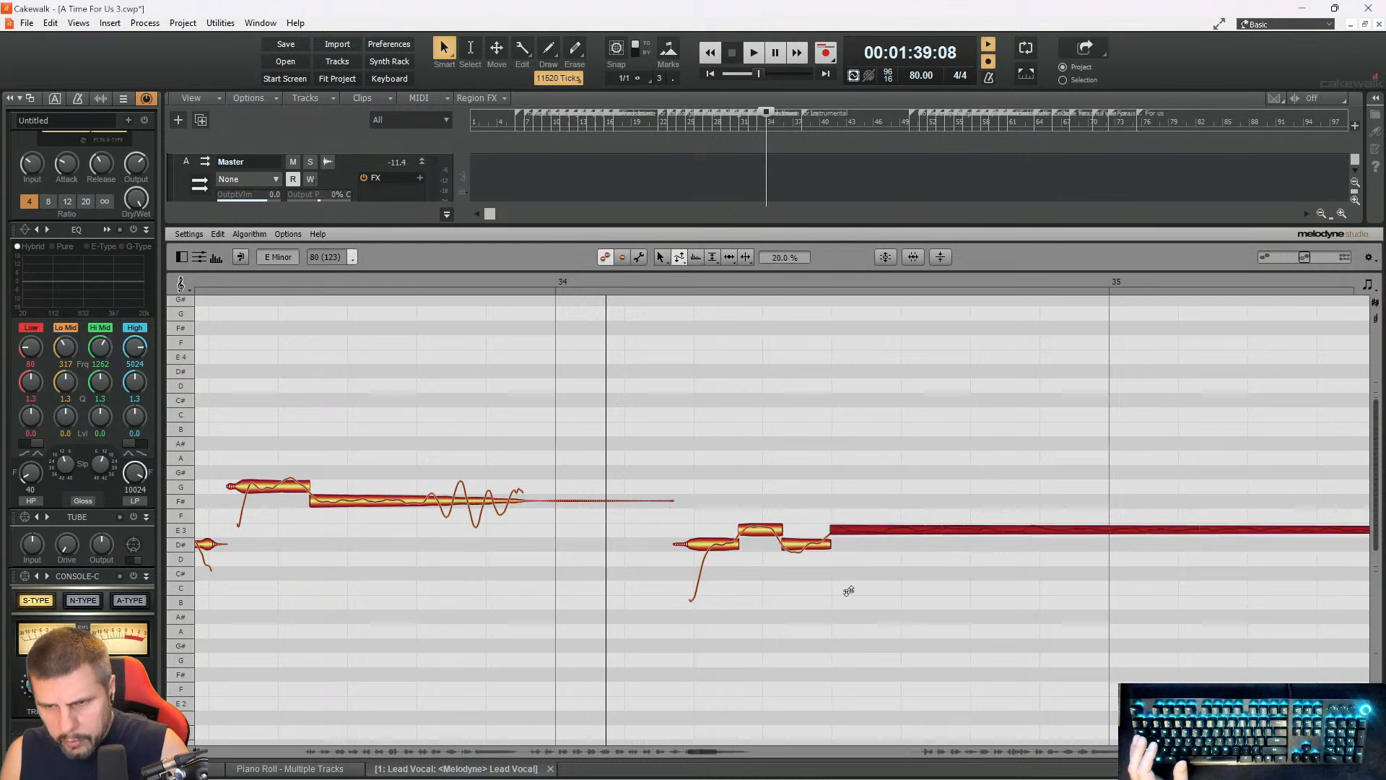
pyautogui.press('space')
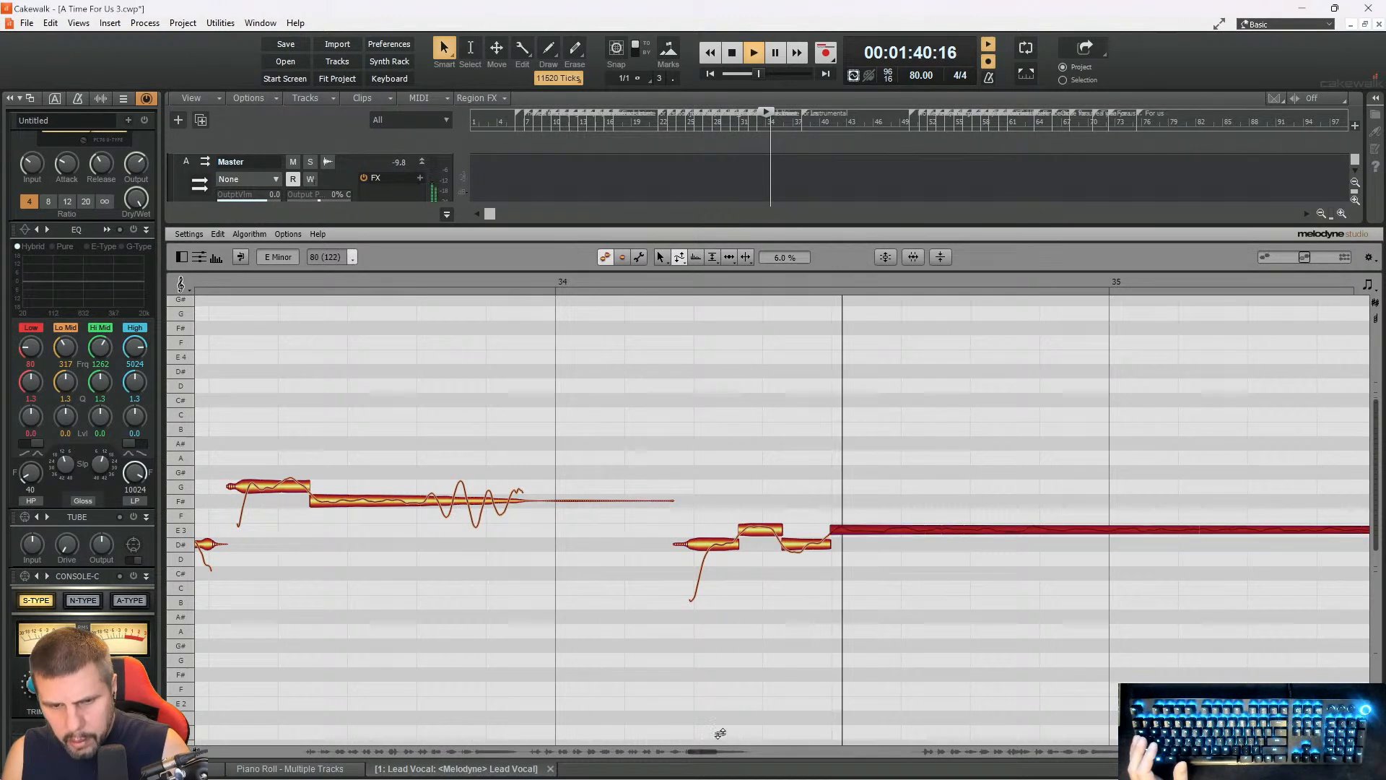
pyautogui.moveTo(700, 750); pyautogui.dragTo(735, 750)
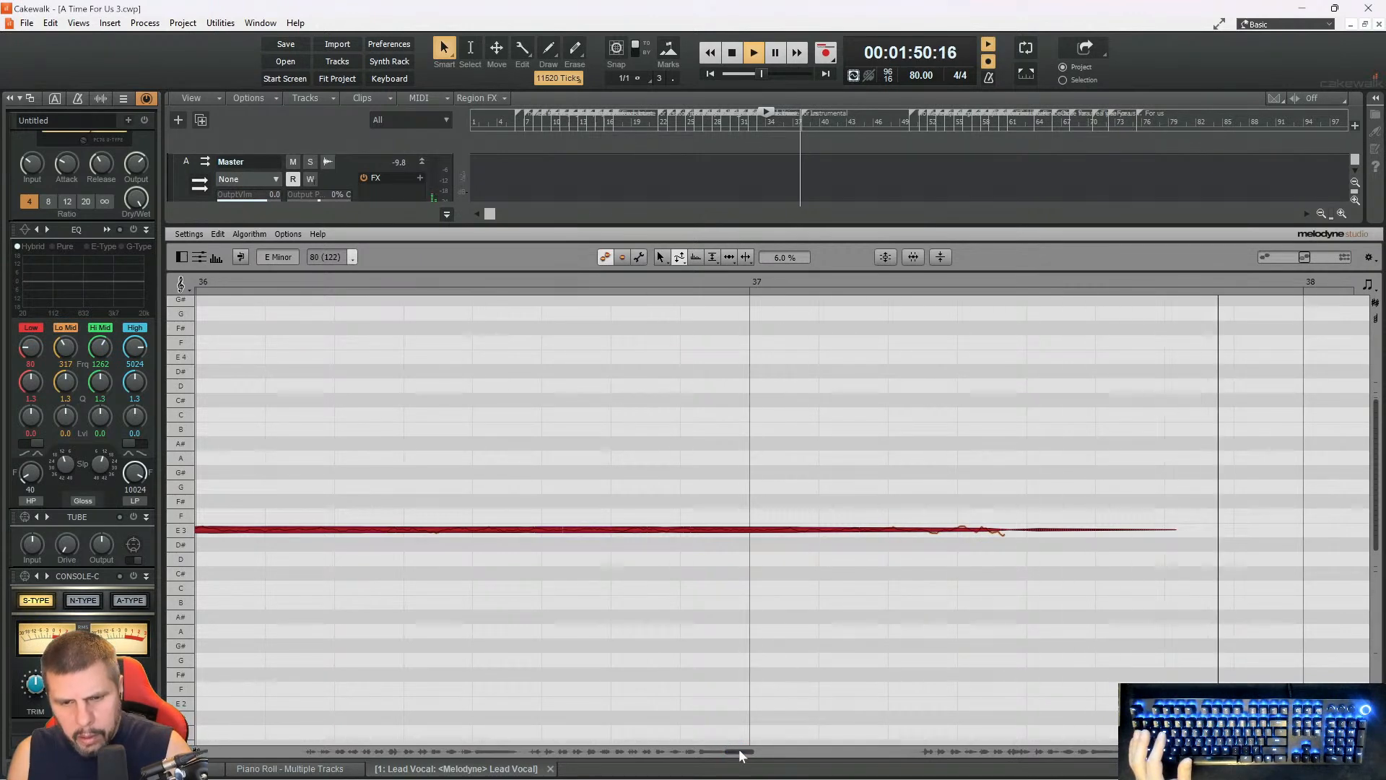
# - Audition the phrase in measure 50, move its F4 notes down to E4 with the Pitch tool and play it back
pyautogui.moveTo(740, 755); pyautogui.dragTo(913, 752)
pyautogui.press('space')
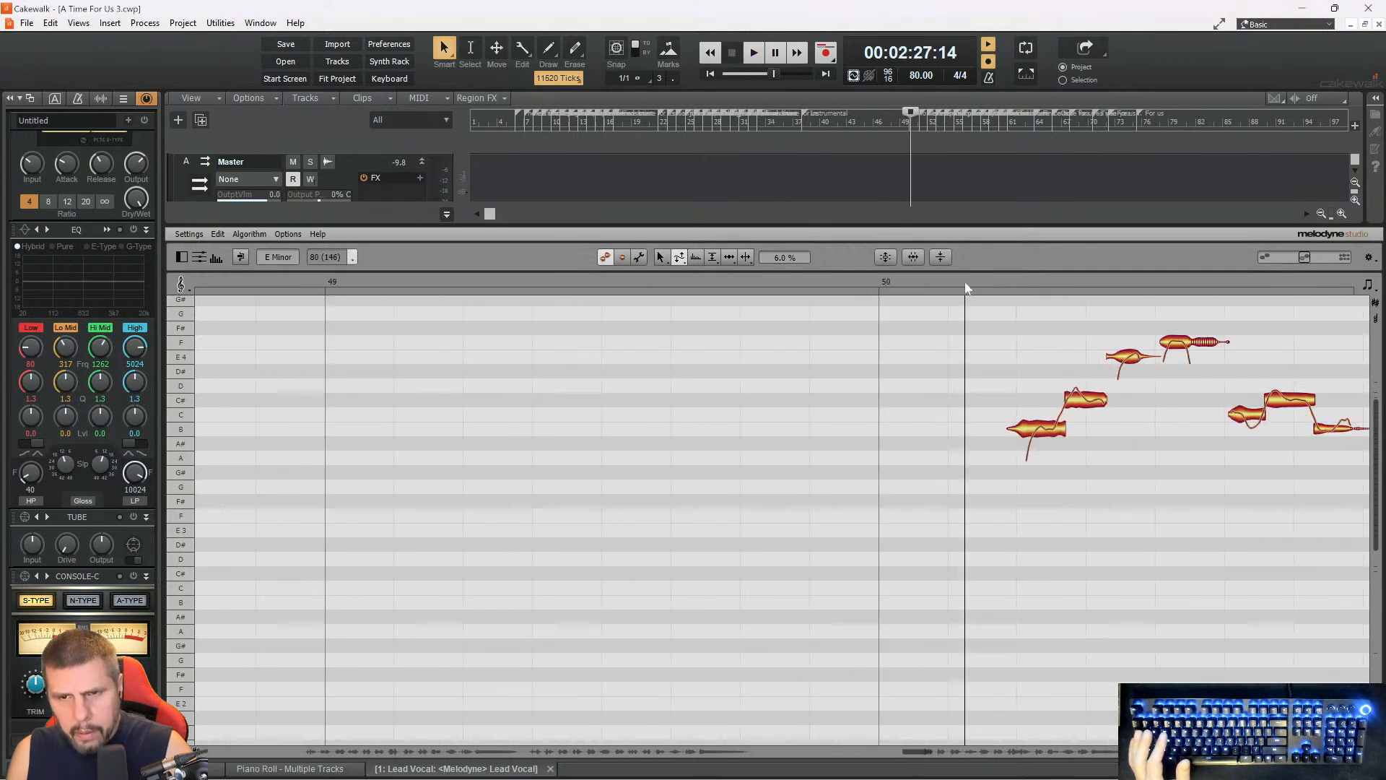
pyautogui.press('space')
pyautogui.press('space')
pyautogui.rightClick(1120, 350)
pyautogui.click(1163, 354)
pyautogui.click(1166, 341)
pyautogui.moveTo(1171, 350); pyautogui.dragTo(1148, 358)
pyautogui.press('space')
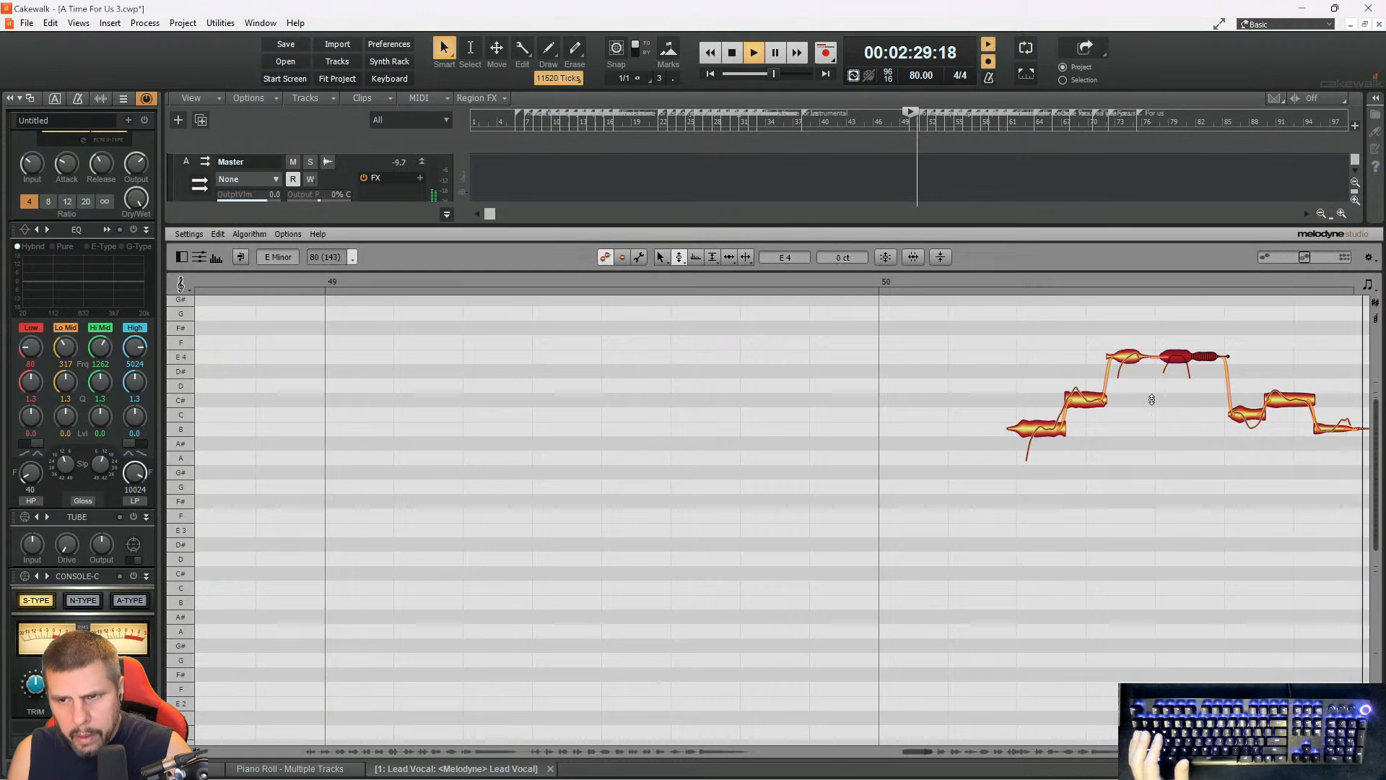
pyautogui.press('space')
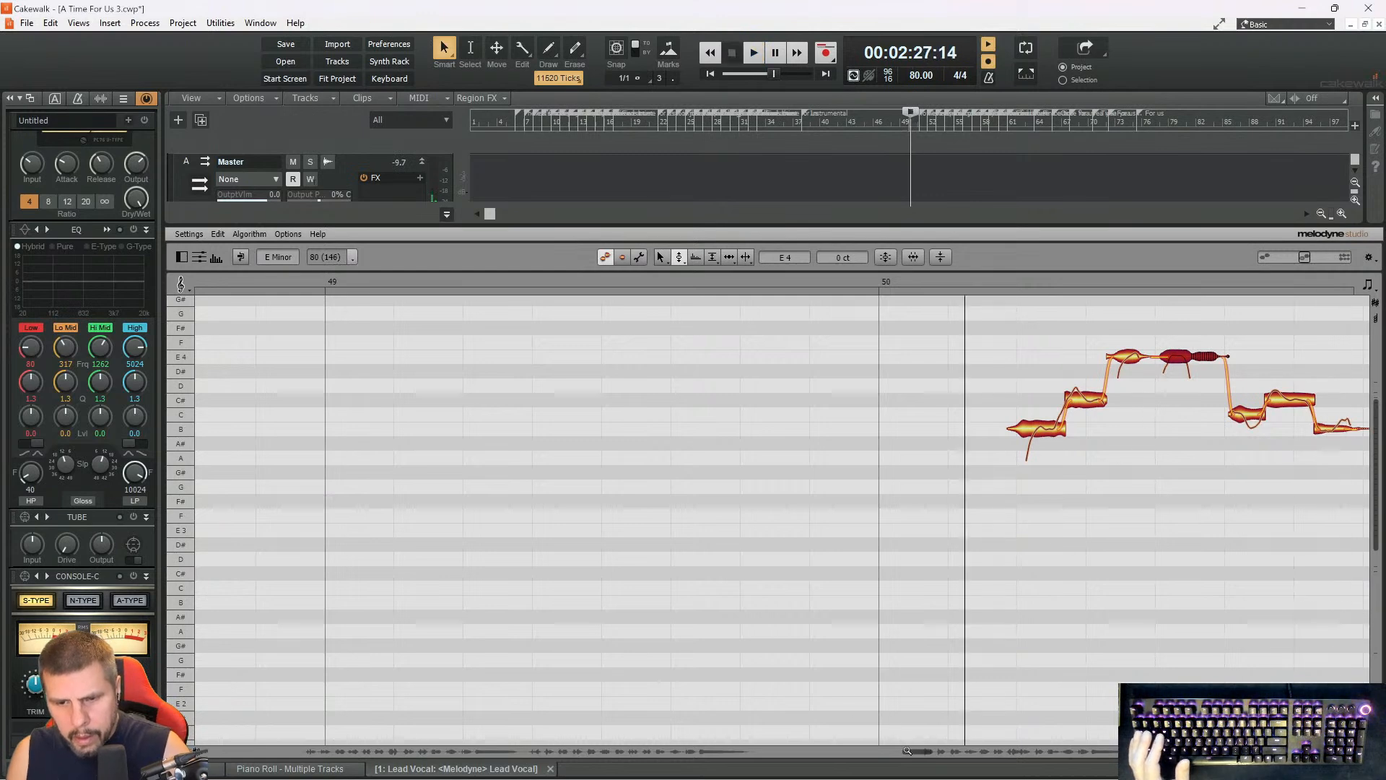
# - Lower the amplitude of all notes in the measure 50 phrase to -1.80 dB and play it back
pyautogui.moveTo(911, 751); pyautogui.dragTo(939, 749)
pyautogui.moveTo(402, 325); pyautogui.dragTo(684, 517)
pyautogui.rightClick(616, 517)
pyautogui.click(650, 520)
pyautogui.moveTo(401, 438); pyautogui.dragTo(399, 444)
pyautogui.press('space')
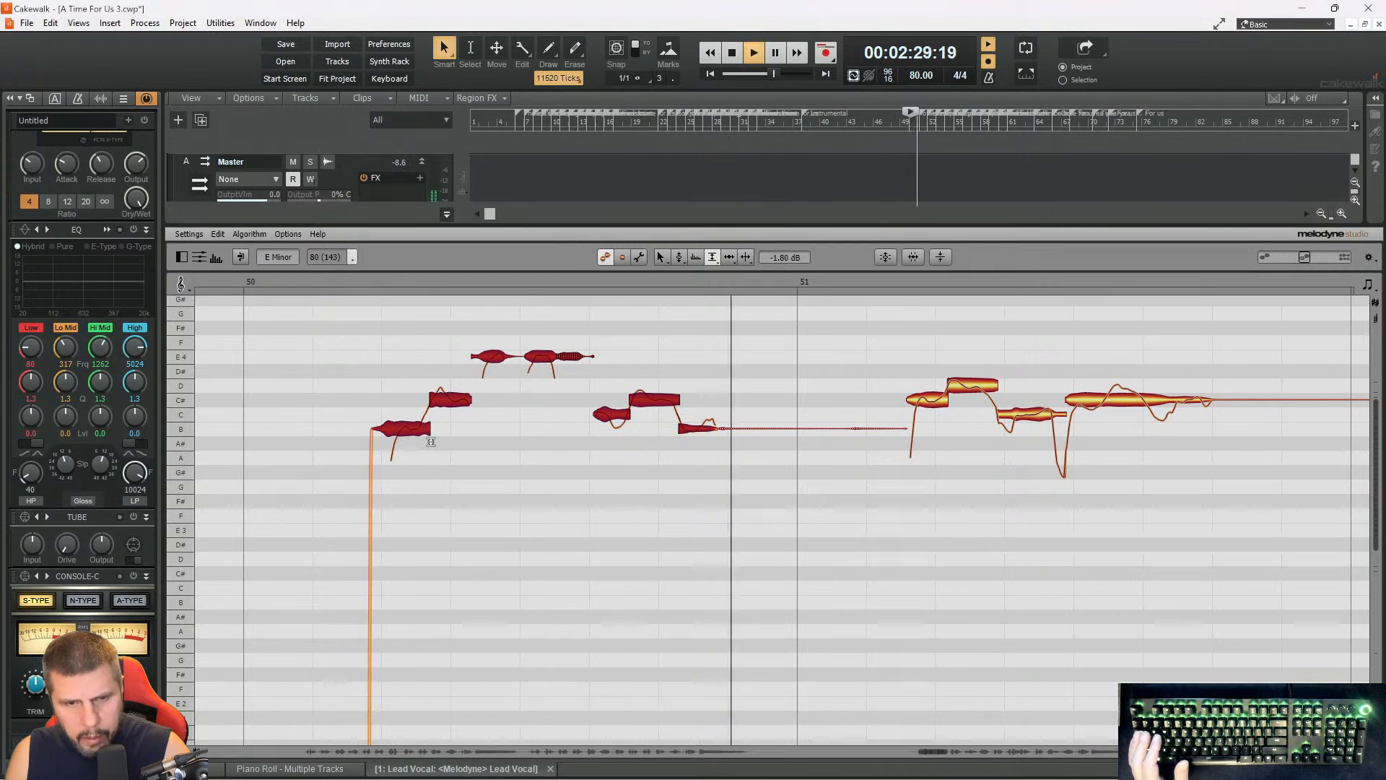
# - Lower the amplitude of the notes in the measure 51 phrase to -1.08 dB
pyautogui.moveTo(938, 350); pyautogui.dragTo(1090, 444)
pyautogui.press('space')
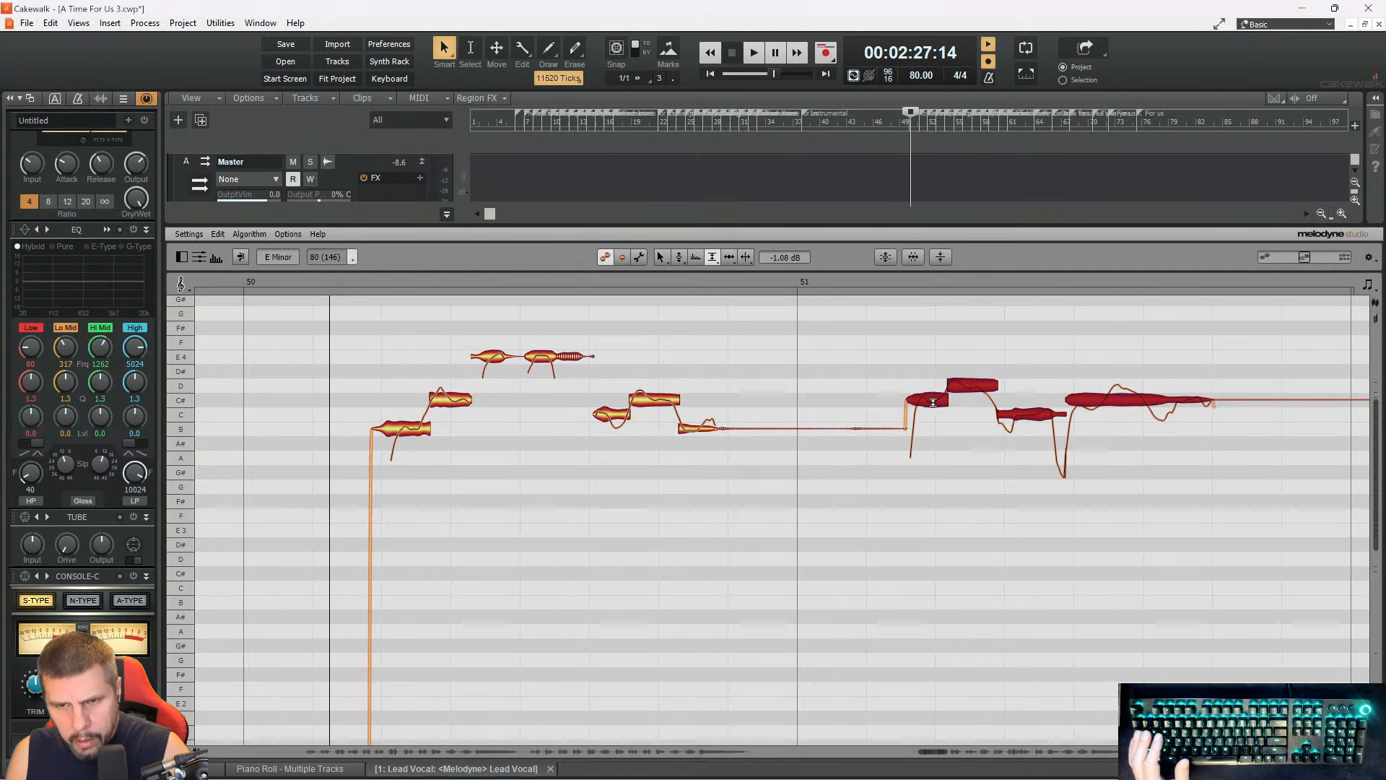
# - Move the first two notes of the measure 51 phrase down a semitone to C4 and C#4 with the Pitch tool and play them
pyautogui.rightClick(932, 408)
pyautogui.click(932, 430)
pyautogui.rightClick(932, 428)
pyautogui.click(932, 429)
pyautogui.rightClick(944, 406)
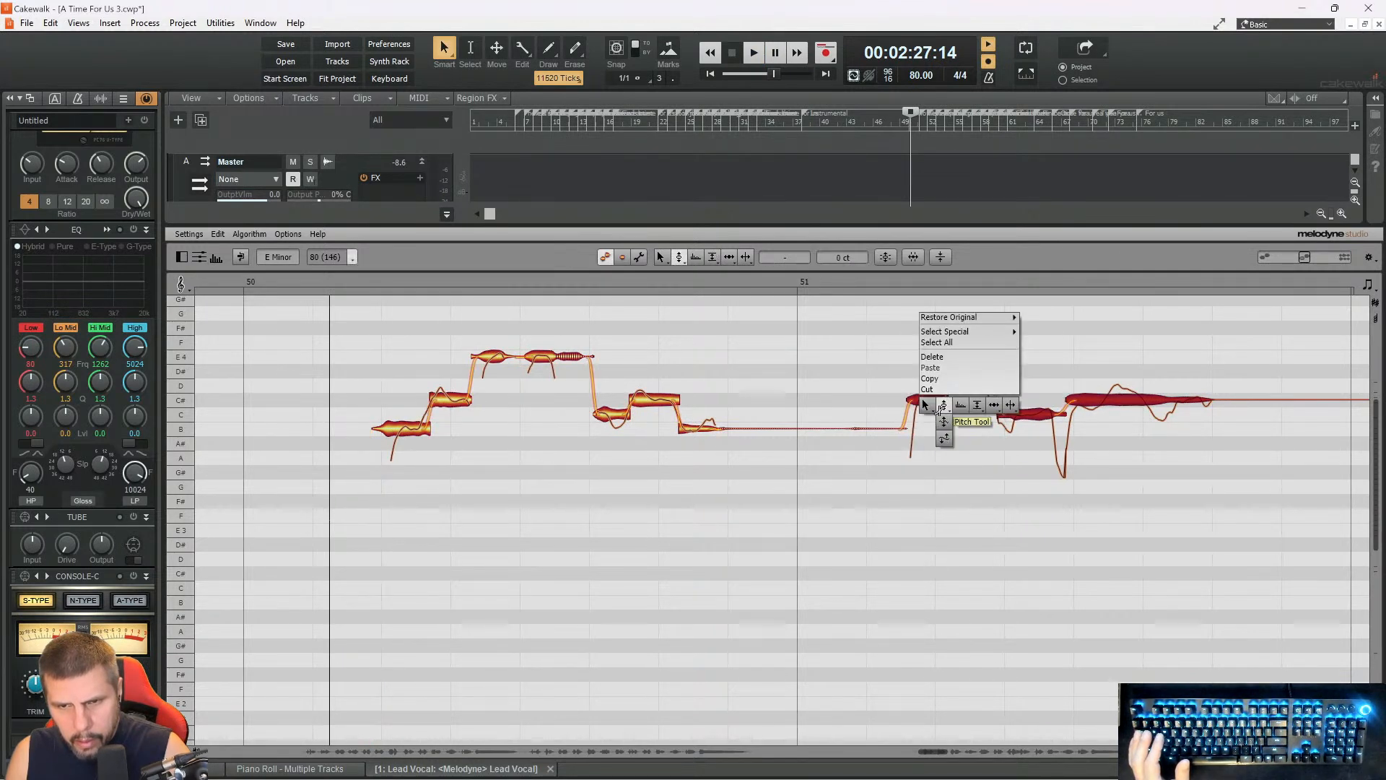
pyautogui.click(946, 415)
pyautogui.moveTo(917, 361); pyautogui.dragTo(967, 399)
pyautogui.press('space')
pyautogui.press('space')
# - Play from the start of measure 51 and move the third note of the phrase down to B3
pyautogui.click(859, 280)
pyautogui.press('space')
pyautogui.press('space')
pyautogui.moveTo(1036, 413); pyautogui.dragTo(1036, 427)
pyautogui.press('space')
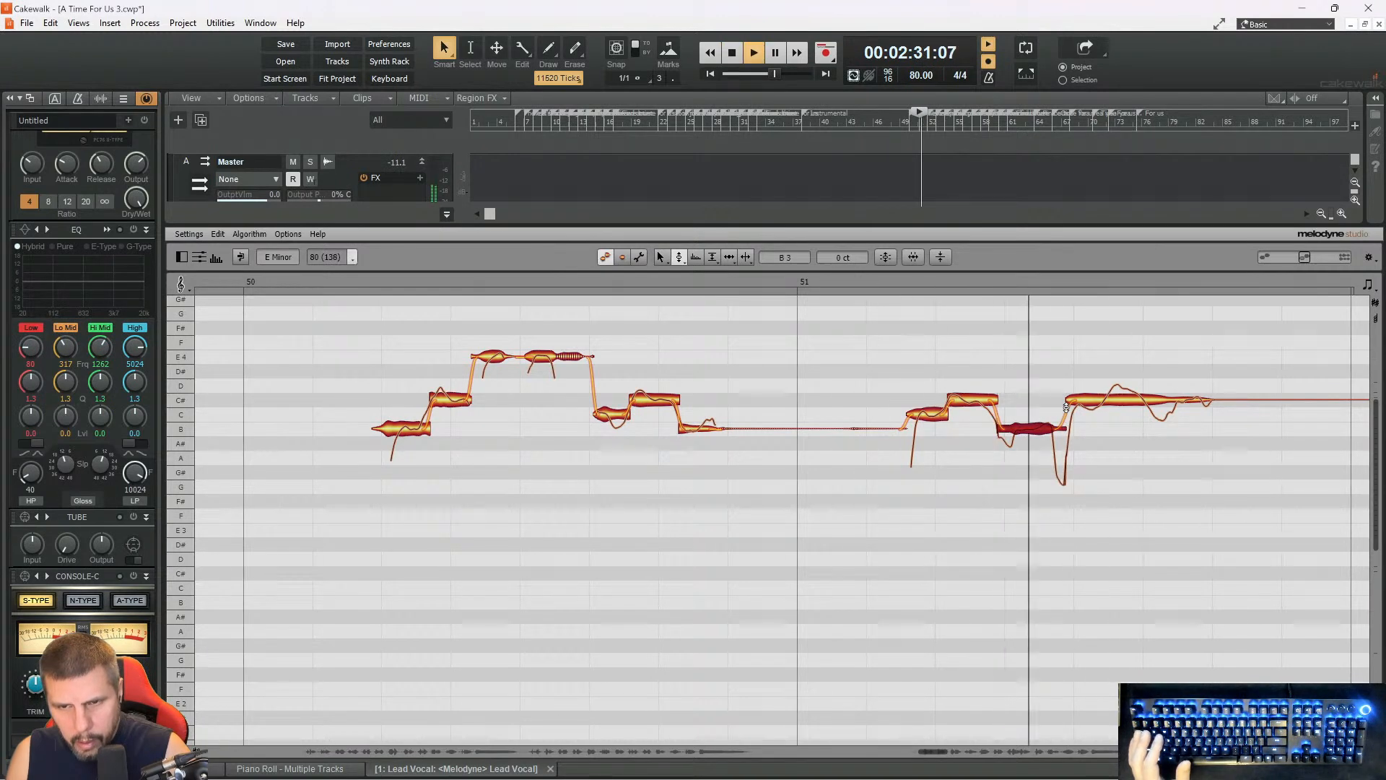
pyautogui.press('space')
# - Split the last C#4 note of the measure 51 phrase into three notes and play the phrase back
pyautogui.rightClick(1067, 406)
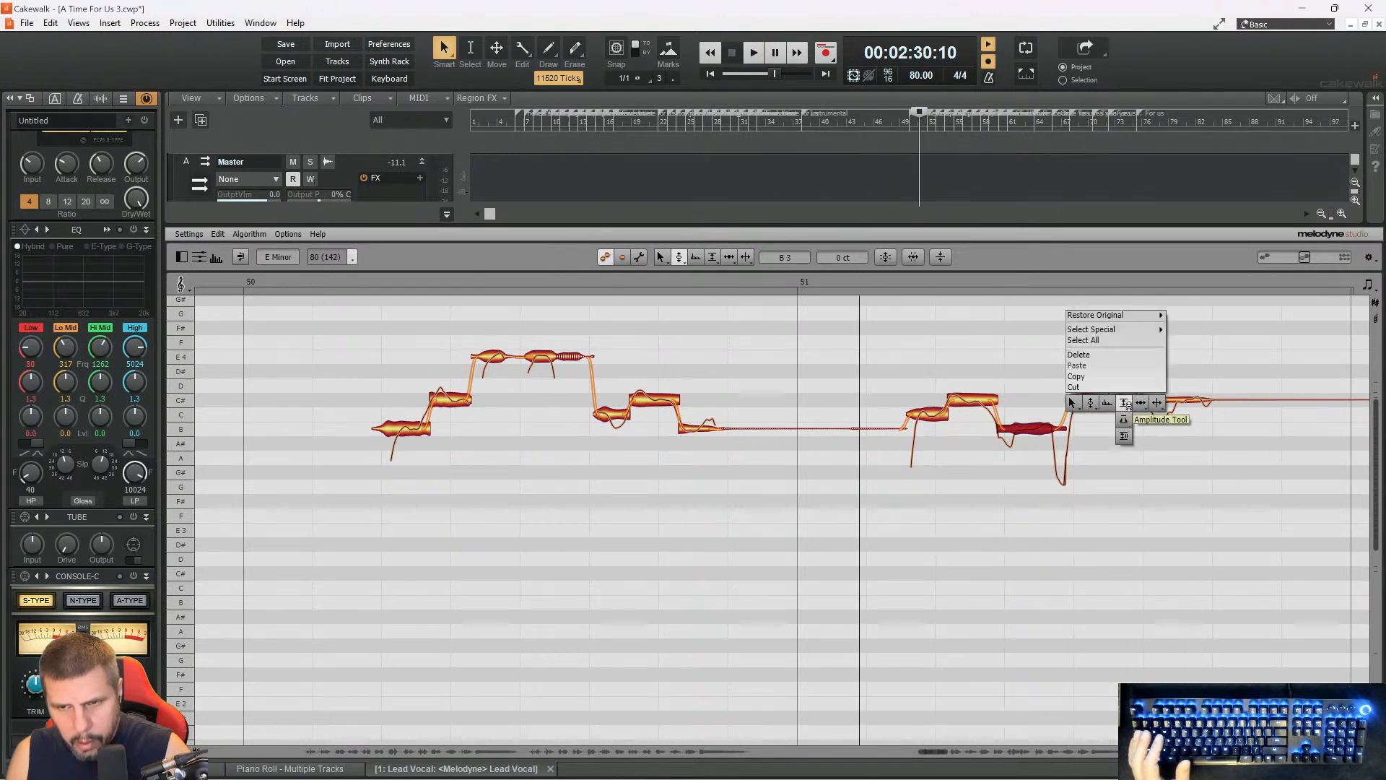
pyautogui.click(1157, 402)
pyautogui.click(1098, 403)
pyautogui.doubleClick(1141, 403)
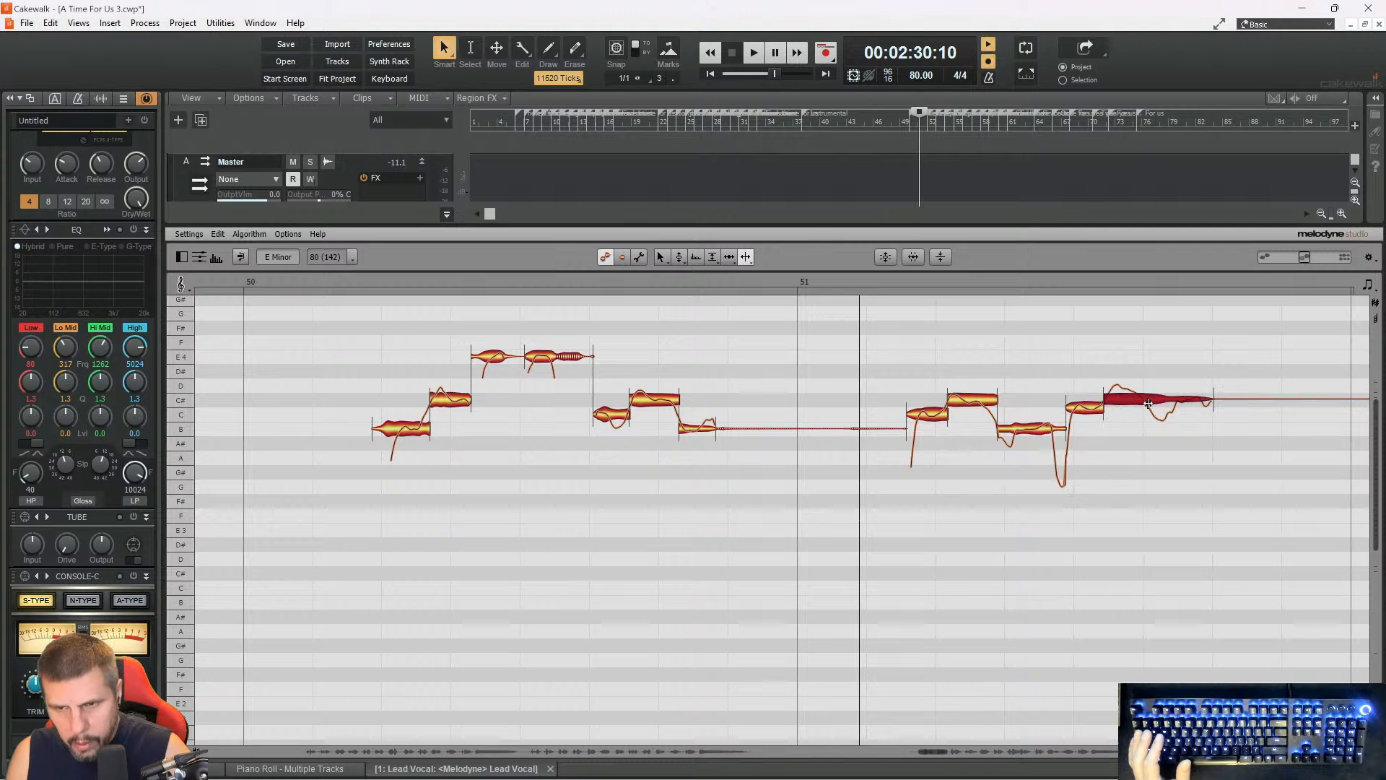
pyautogui.doubleClick(1148, 403)
pyautogui.rightClick(1138, 410)
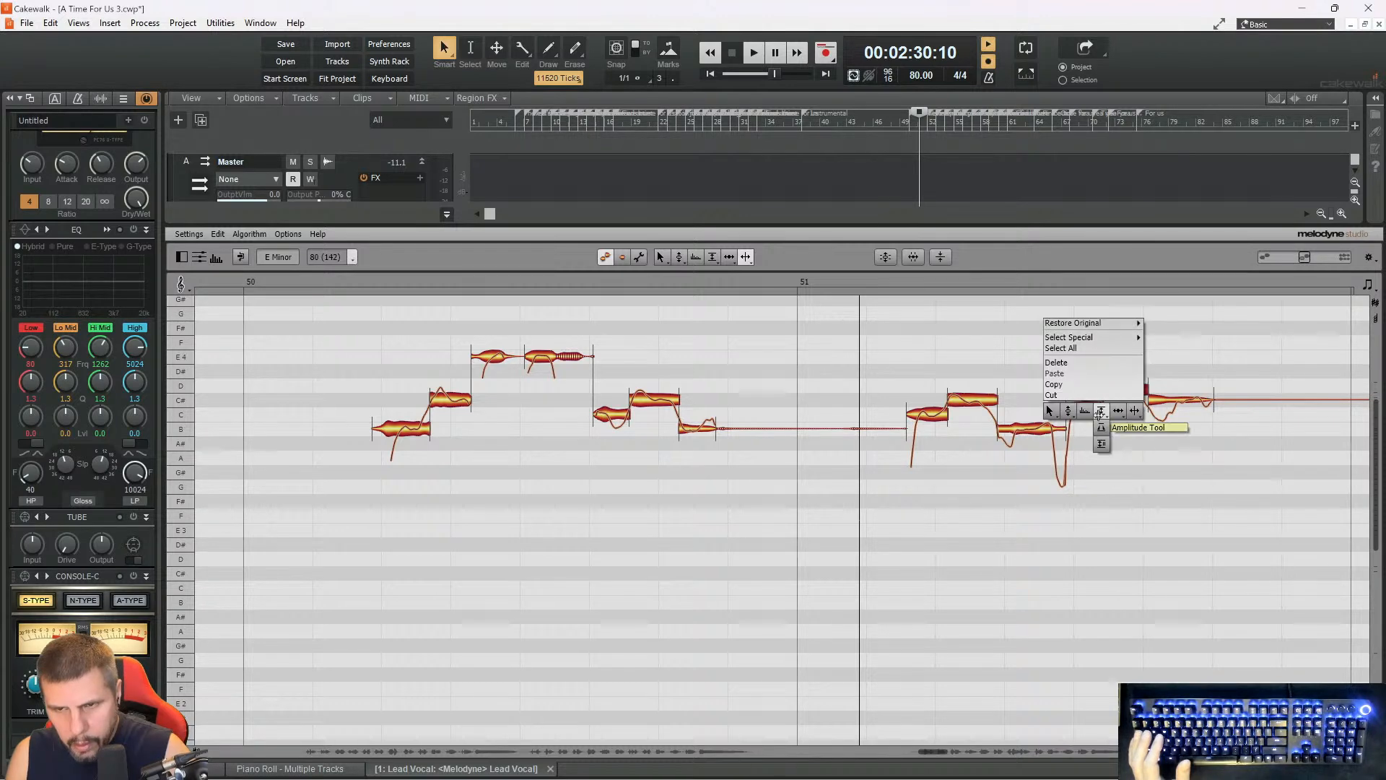
pyautogui.click(1118, 410)
pyautogui.press('space')
pyautogui.press('space')
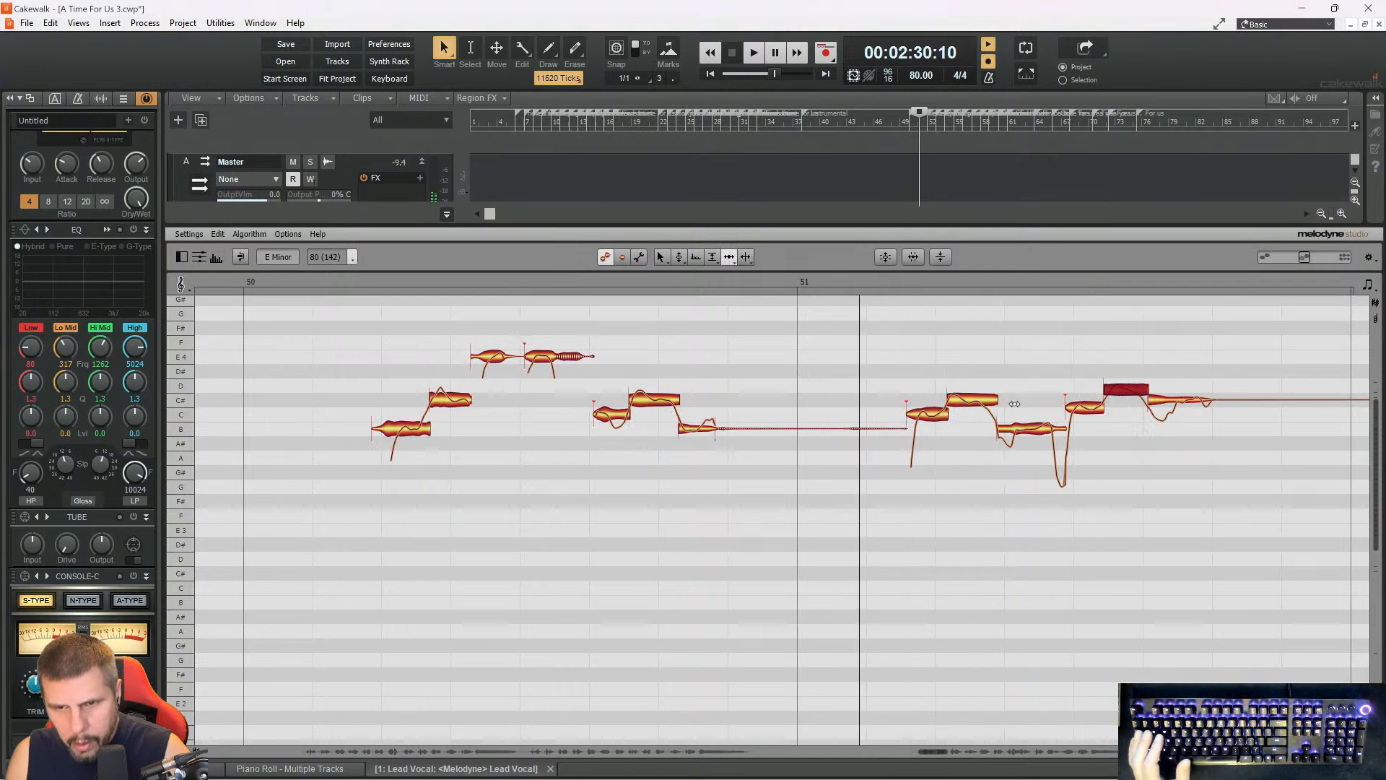
# - Select the B3 note in measure 51 with the Pitch tool and play the phrase back repeatedly to check it
pyautogui.rightClick(1009, 400)
pyautogui.click(963, 399)
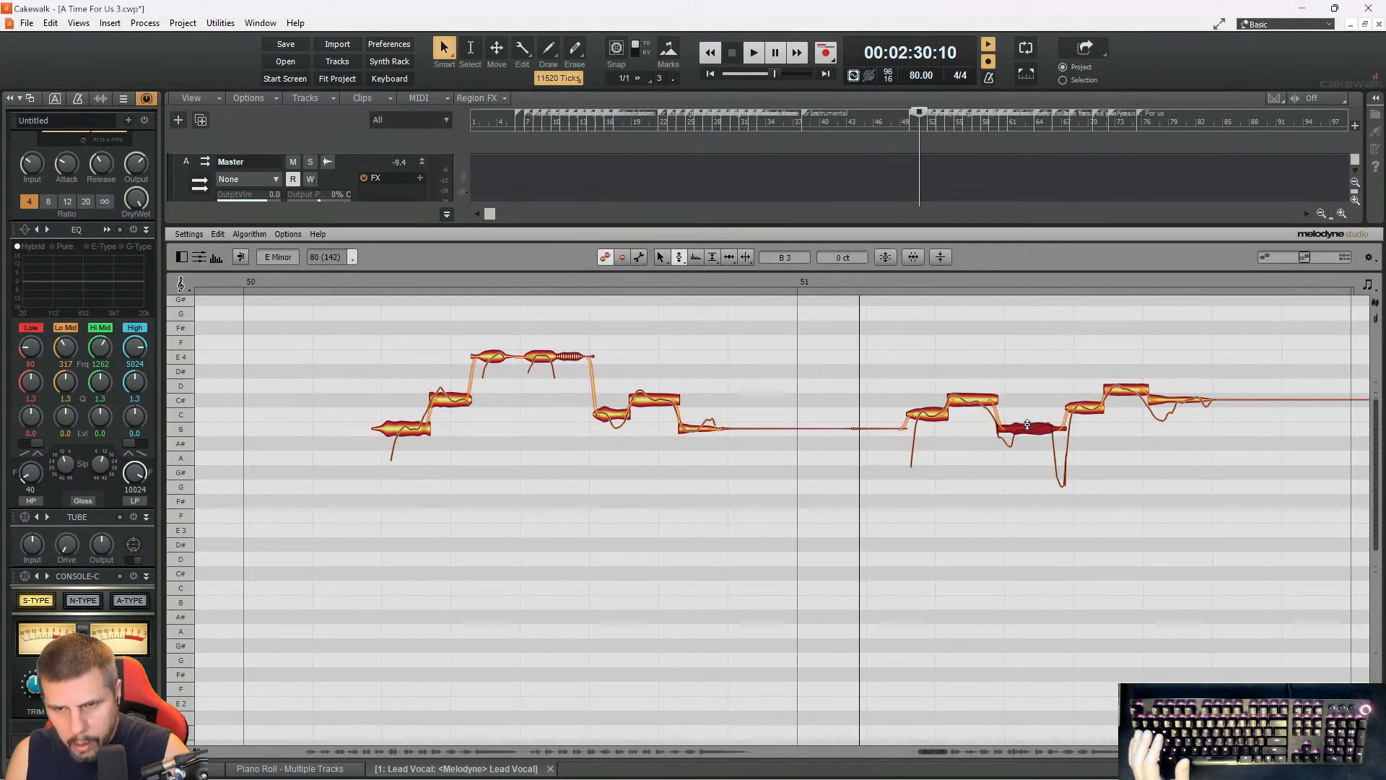
pyautogui.moveTo(1026, 429)
pyautogui.mouseDown()
pyautogui.moveTo(1029, 417)
pyautogui.moveTo(1027, 444)
pyautogui.moveTo(1029, 428)
pyautogui.mouseUp()
pyautogui.press('space')
pyautogui.press('space')
pyautogui.press('space')
pyautogui.press('space')
pyautogui.press('space')
pyautogui.press('space')
# - Select the C#4 note before the B3 note in measure 51 for pitch editing
pyautogui.click(965, 403)
pyautogui.click(953, 369)
pyautogui.click(963, 406)
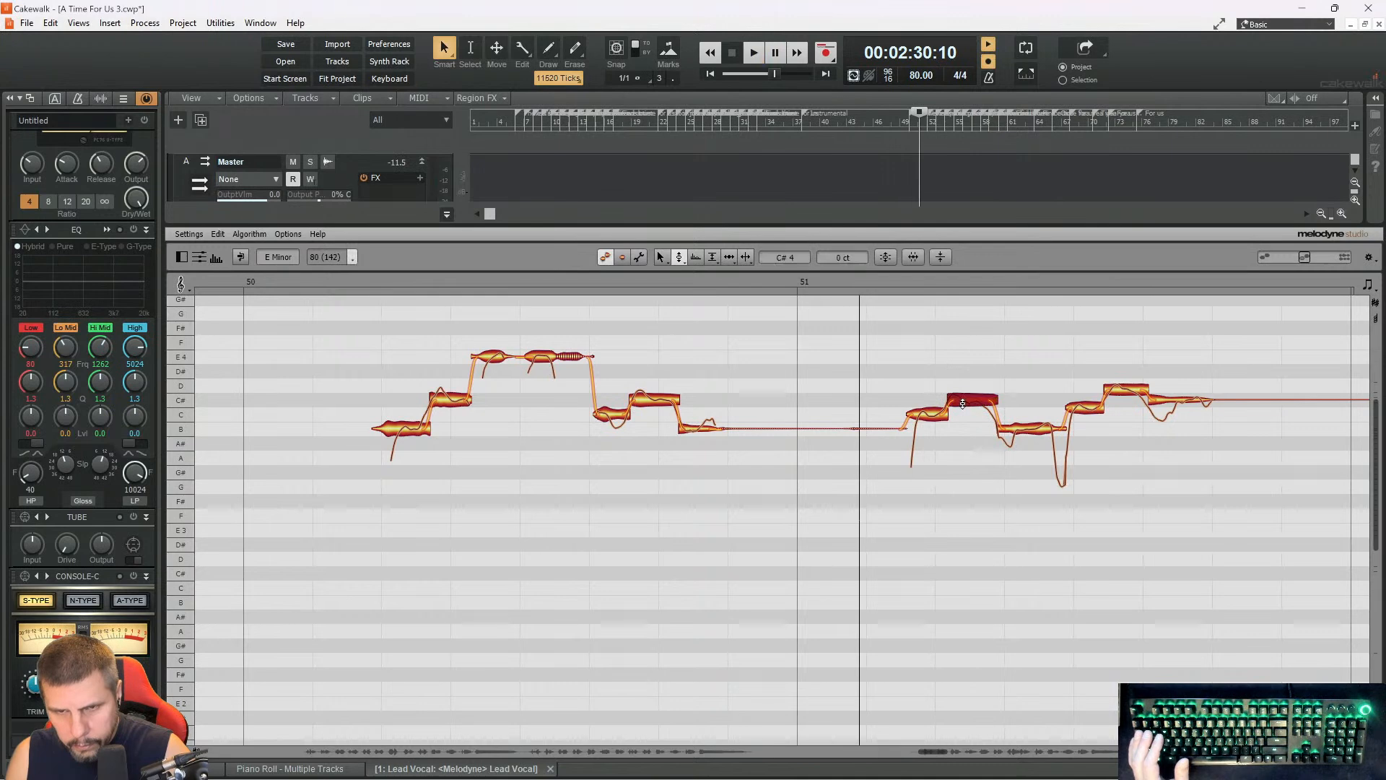
# - Try the second note after the gap in bar 51 at D4, audition it, and return it to C#4
pyautogui.moveTo(962, 398); pyautogui.dragTo(965, 397)
pyautogui.press('space')
pyautogui.press('space')
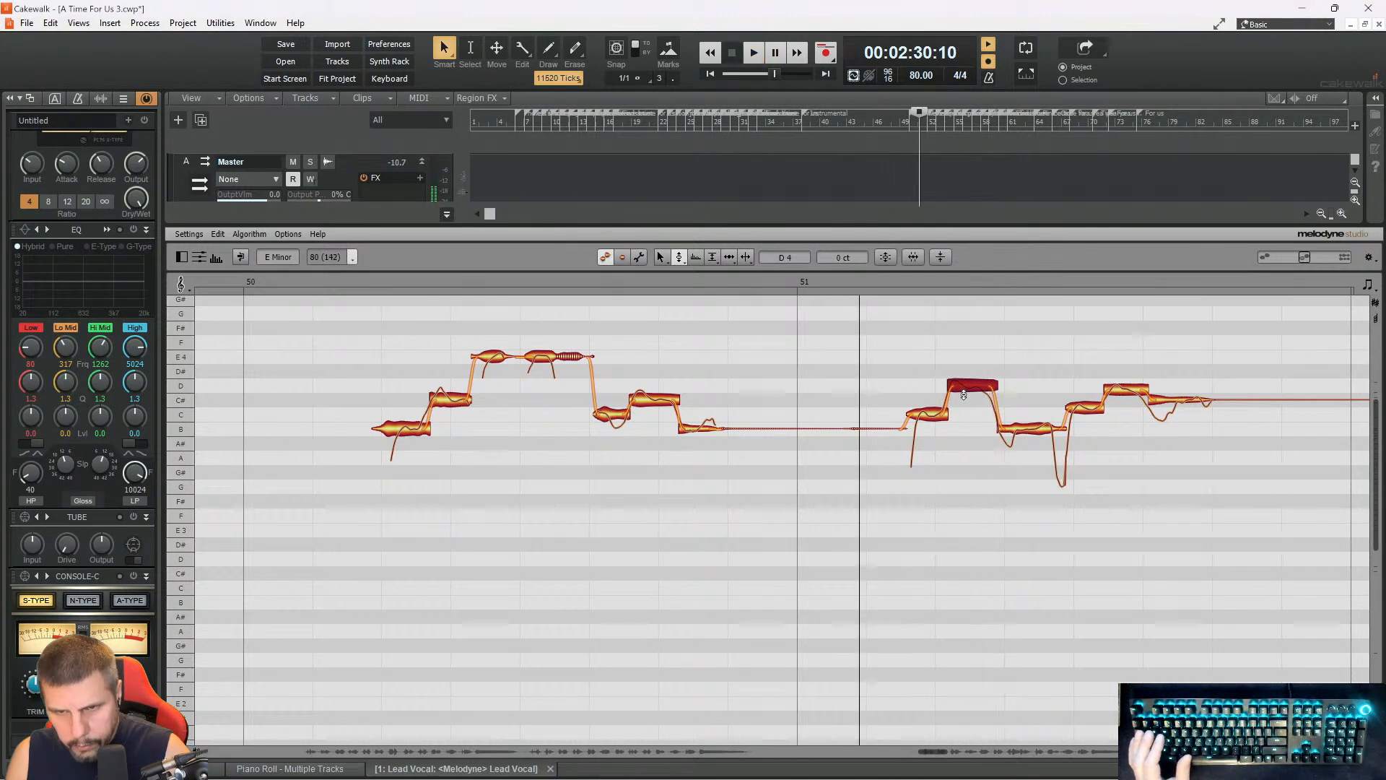
pyautogui.click(964, 398)
pyautogui.moveTo(966, 386); pyautogui.dragTo(966, 398)
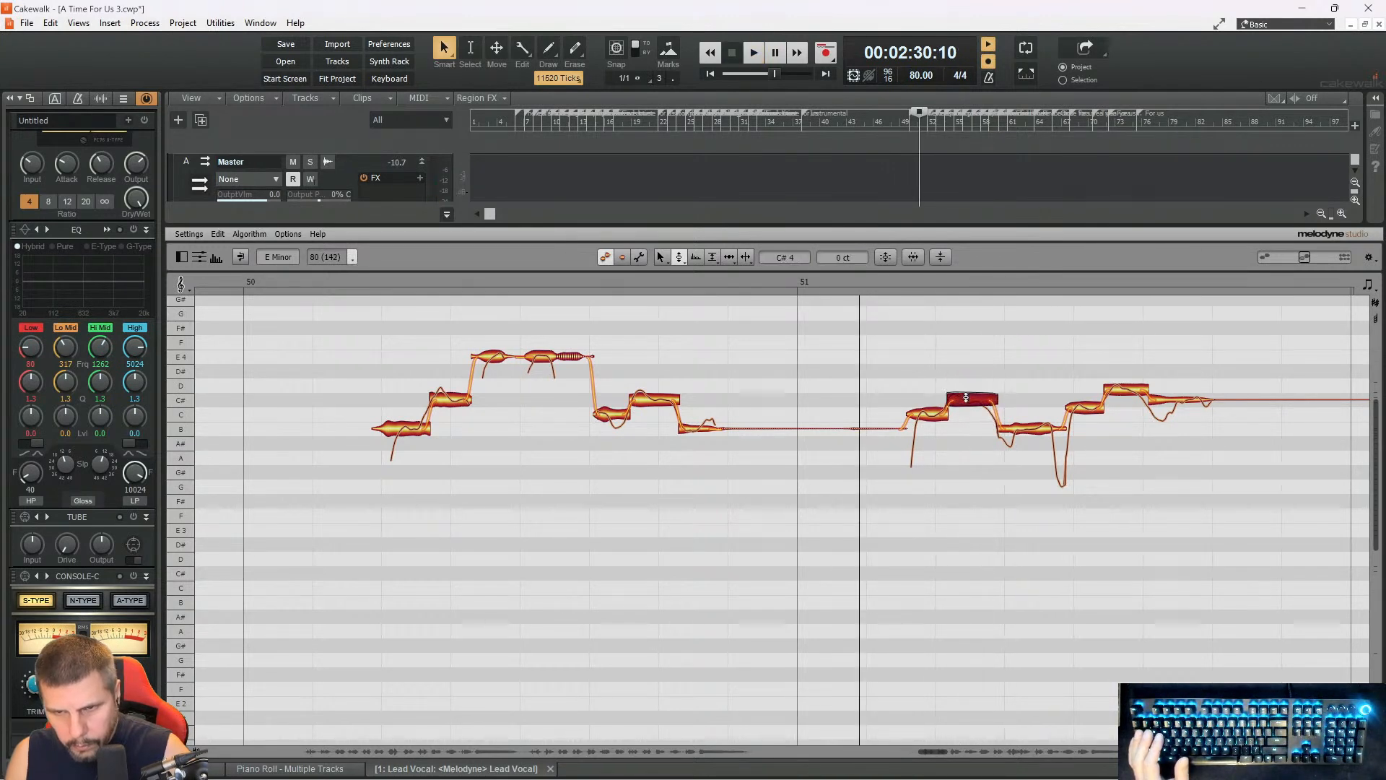
# - Raise the formants of the first two notes of the bar 51 phrase to +70 ct and audition them
pyautogui.moveTo(911, 358); pyautogui.dragTo(939, 433)
pyautogui.rightClick(928, 431)
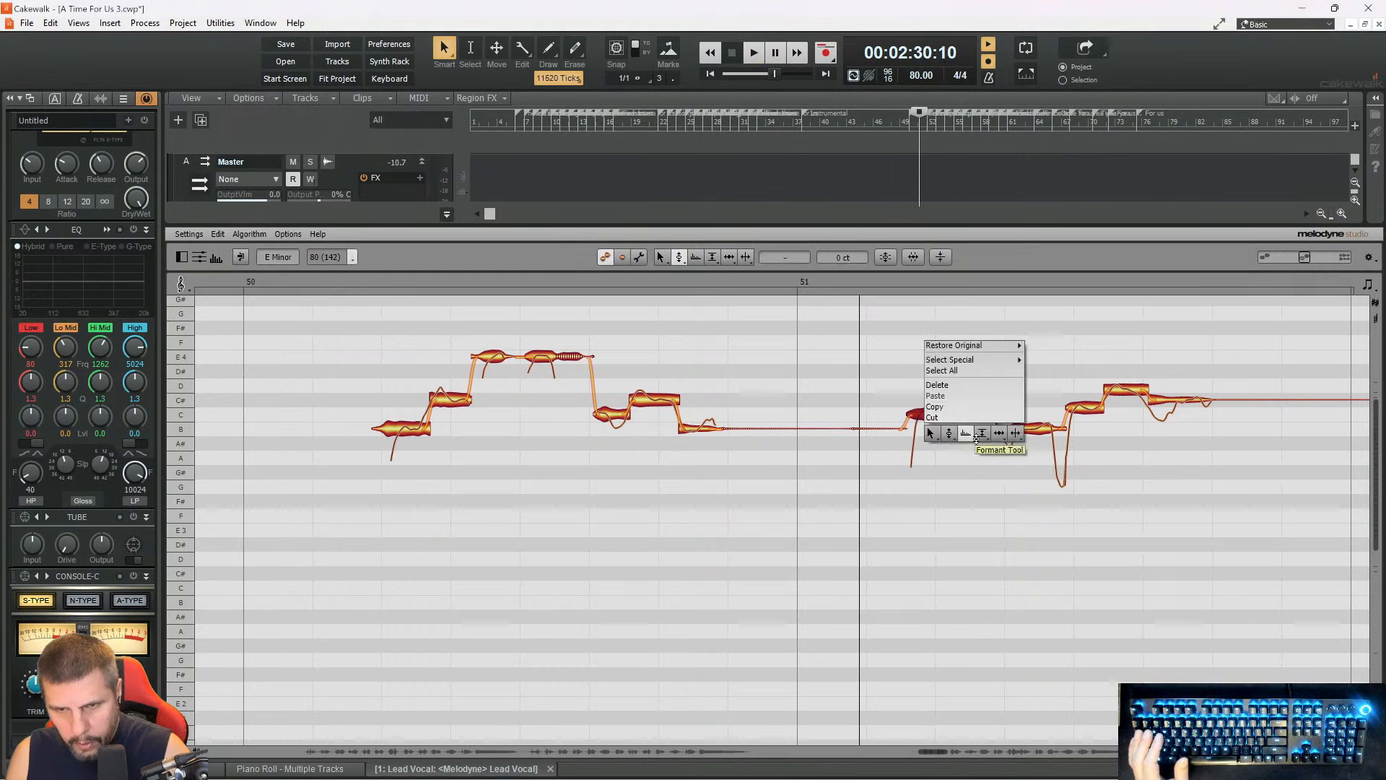
pyautogui.click(966, 433)
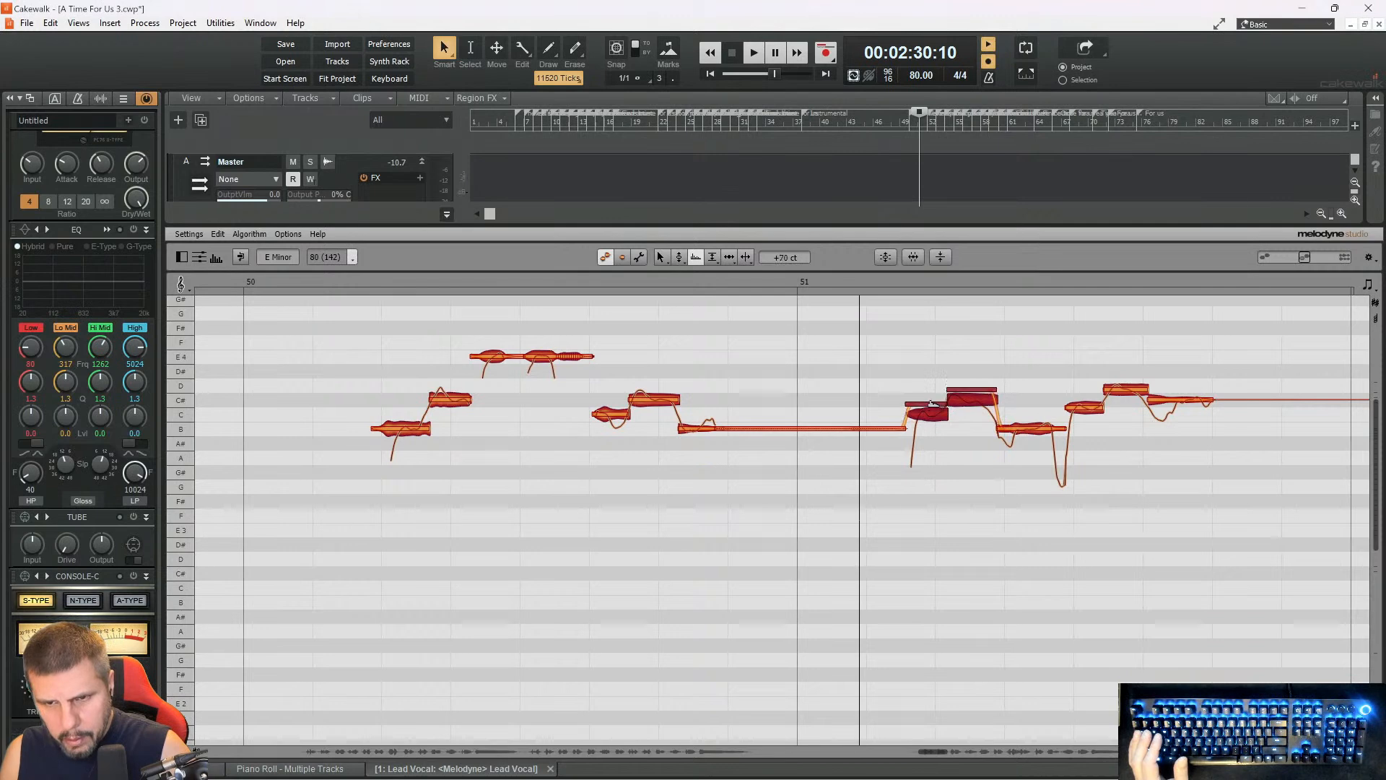
pyautogui.press('space')
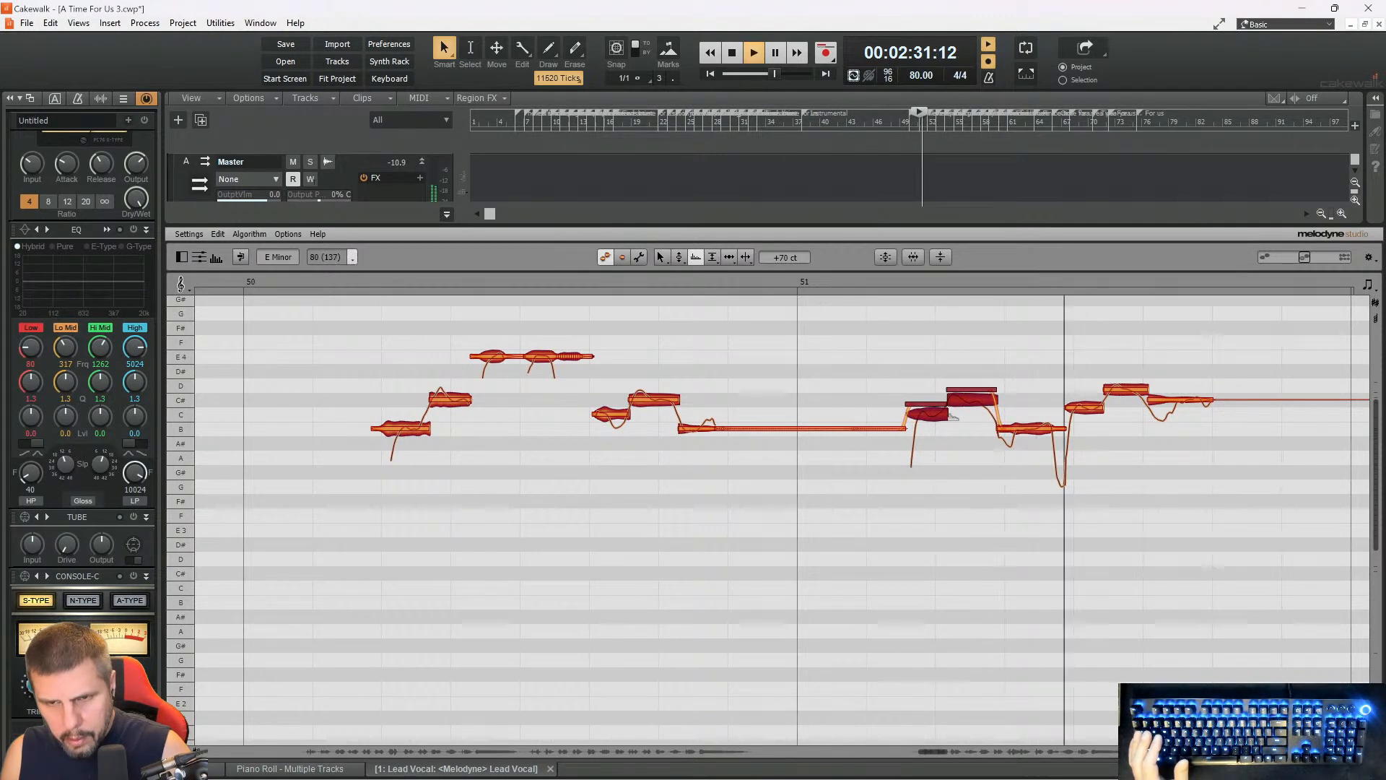
pyautogui.press('space')
# - Lower the last three notes of the bar 51 phrase to C4, C#4 and C4, auditioning the result
pyautogui.click(1026, 428)
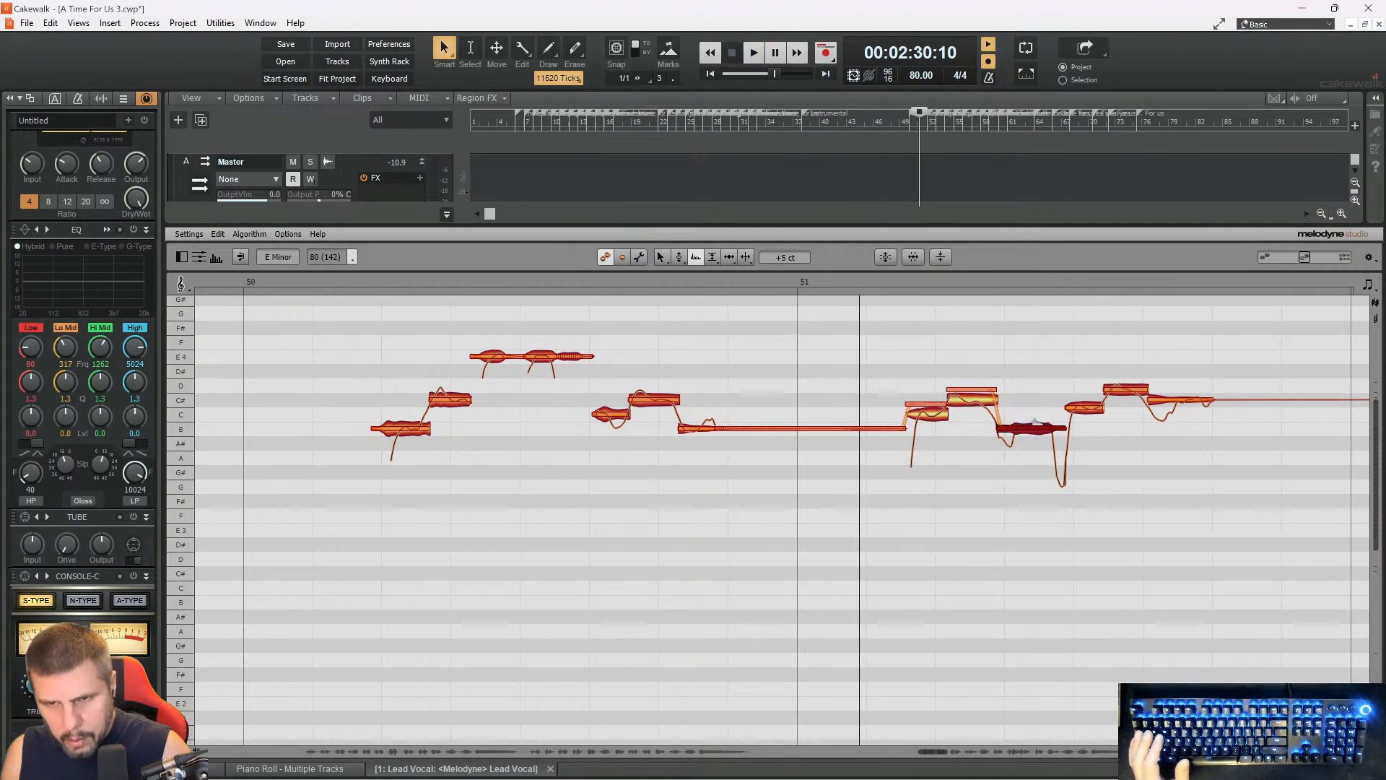
pyautogui.rightClick(1062, 397)
pyautogui.click(1046, 396)
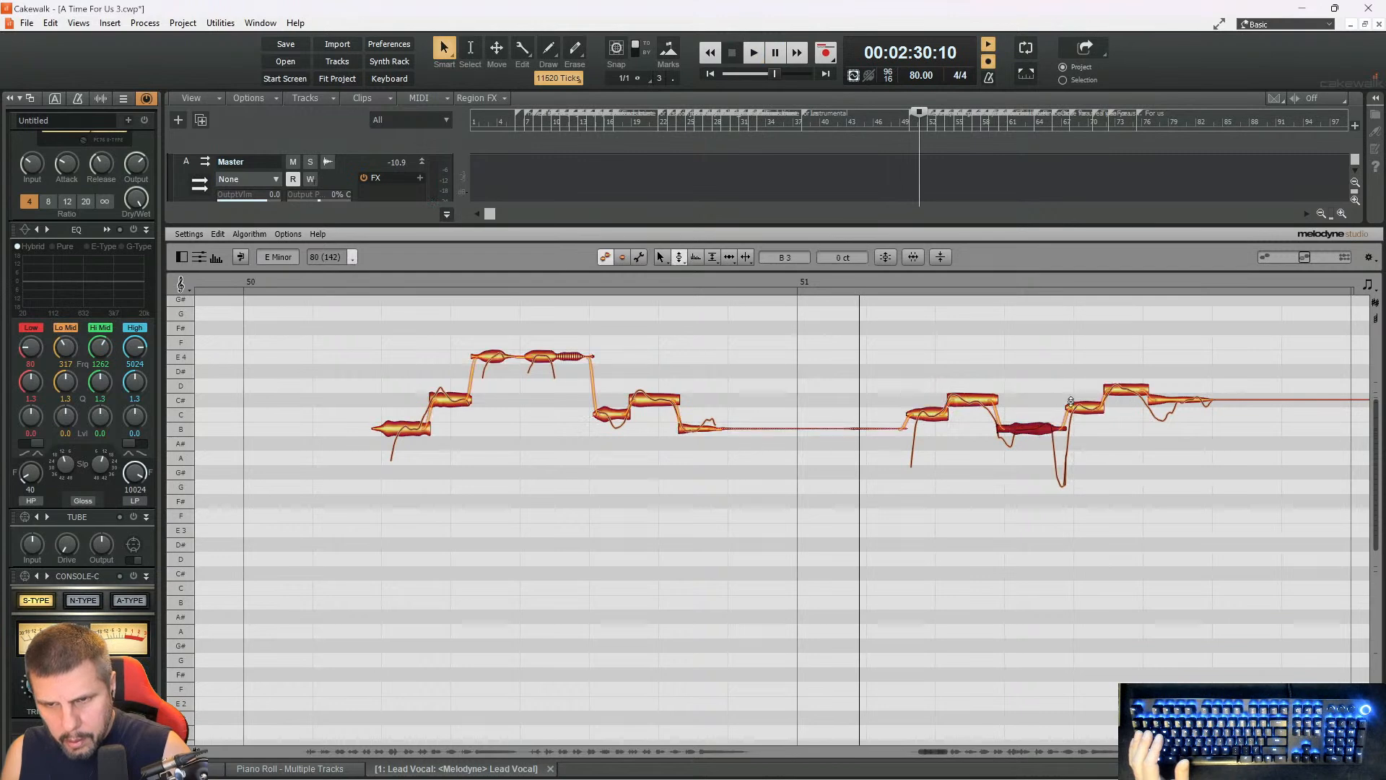
pyautogui.moveTo(1076, 370); pyautogui.dragTo(1085, 426)
pyautogui.press('space')
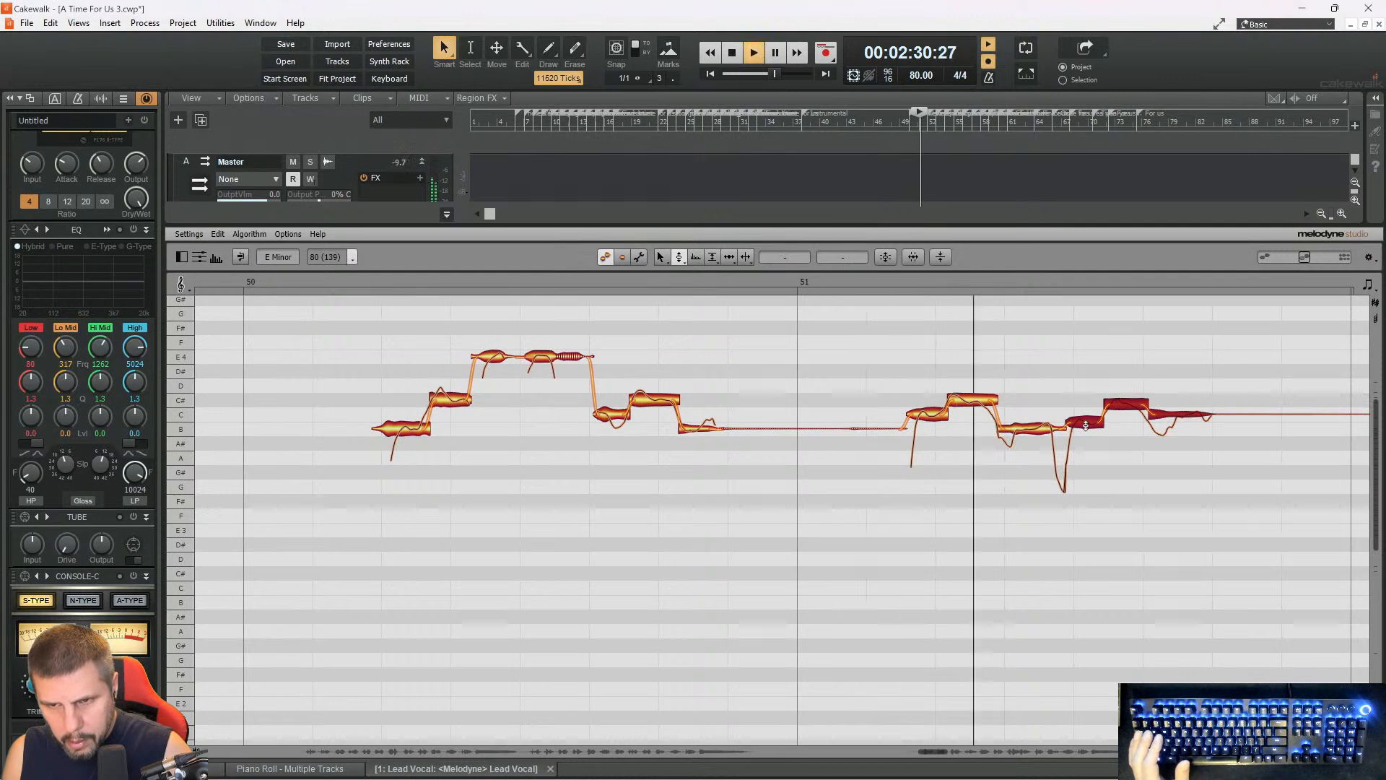
pyautogui.press('space')
pyautogui.moveTo(1086, 428); pyautogui.dragTo(1087, 414)
pyautogui.press('space')
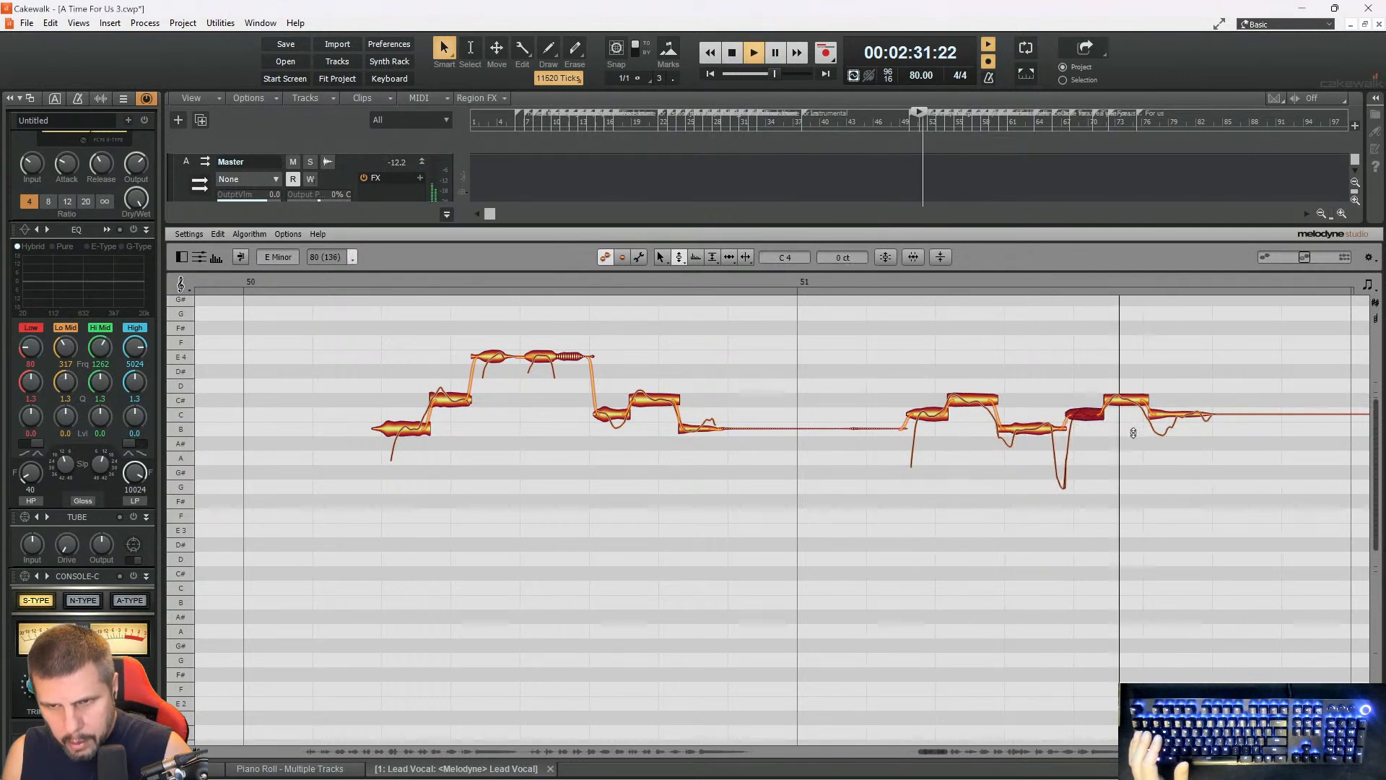
pyautogui.press('space')
# - Raise the formants of the last three notes of the bar 51 phrase to +20 ct and audition them
pyautogui.moveTo(1082, 372); pyautogui.dragTo(1171, 460)
pyautogui.rightClick(1140, 461)
pyautogui.click(1154, 462)
pyautogui.press('space')
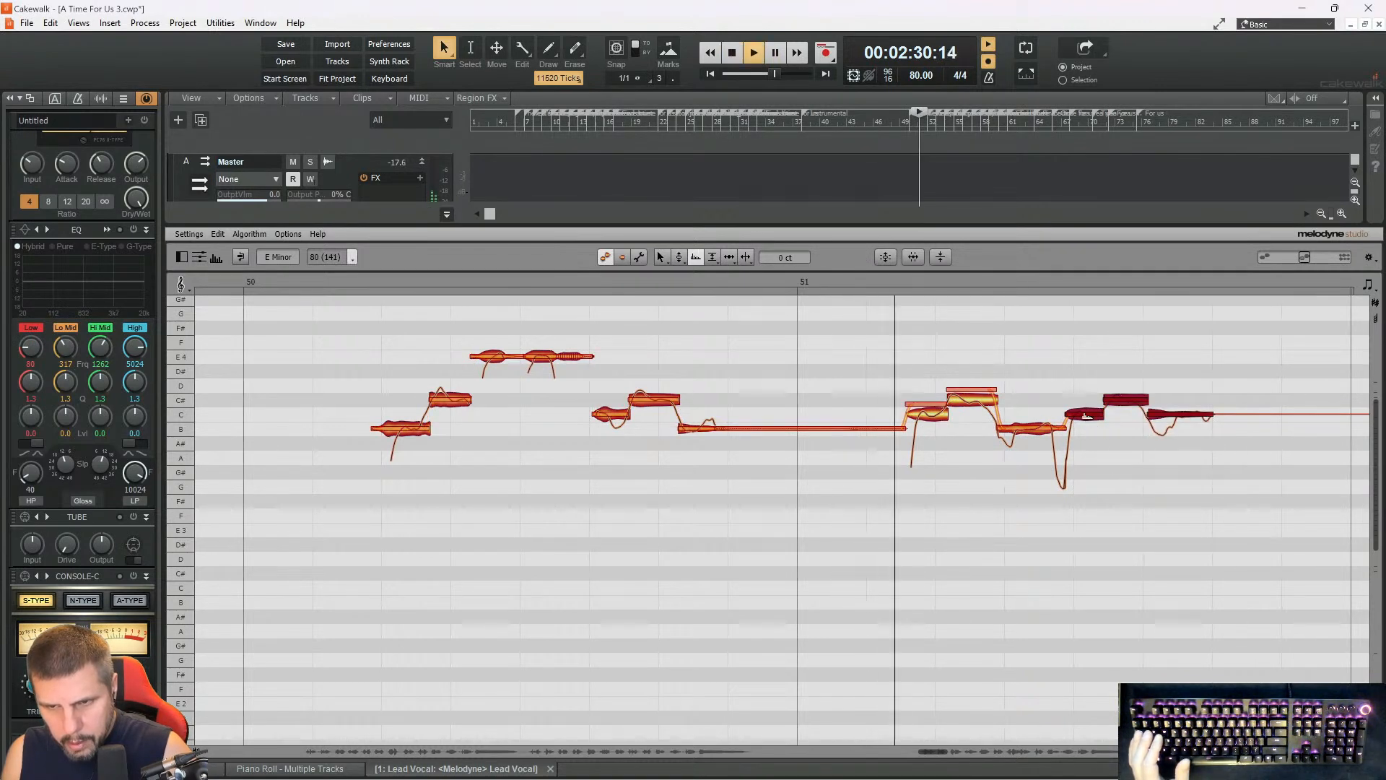
pyautogui.press('space')
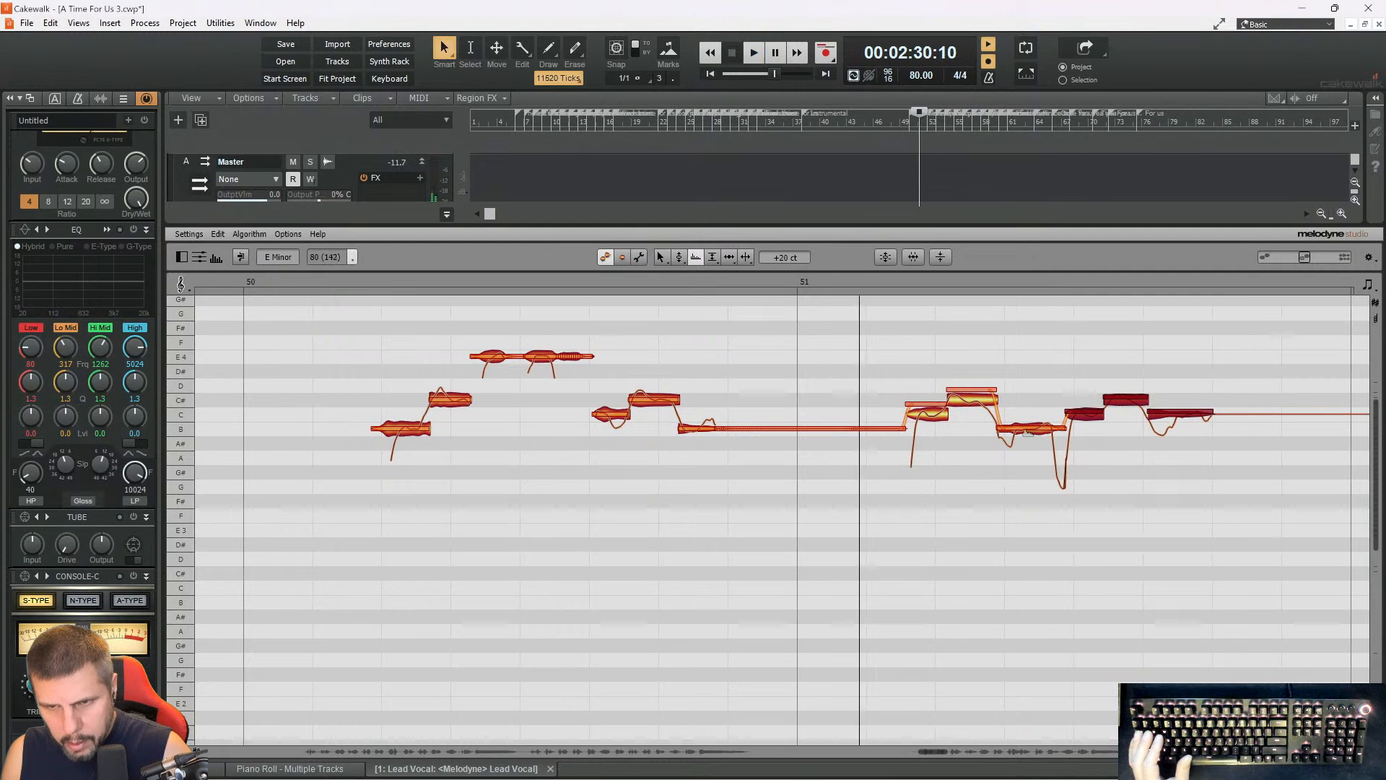
# - Raise the formant of the B3 note in the bar 51 phrase to +40 ct and audition through the following bars
pyautogui.click(1028, 429)
pyautogui.press('space')
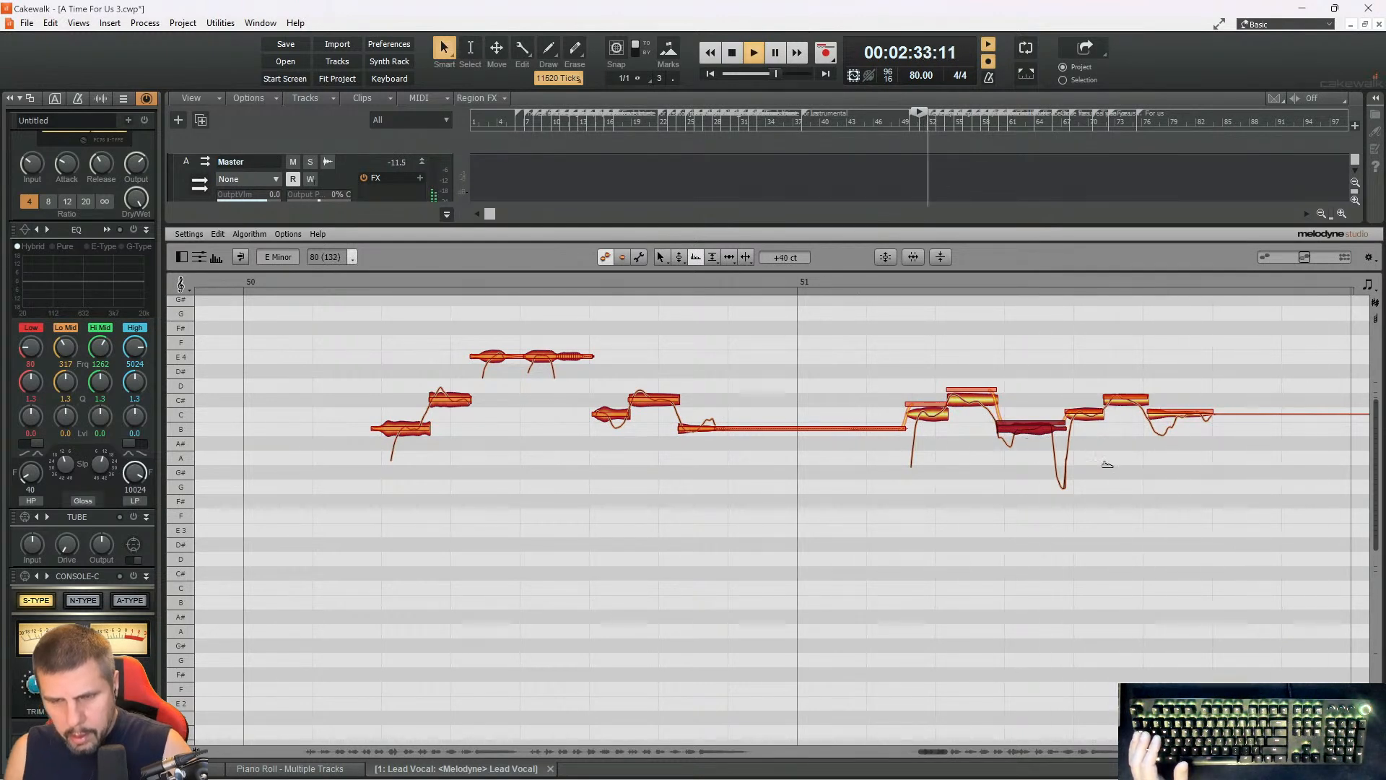
pyautogui.moveTo(932, 753); pyautogui.dragTo(947, 751)
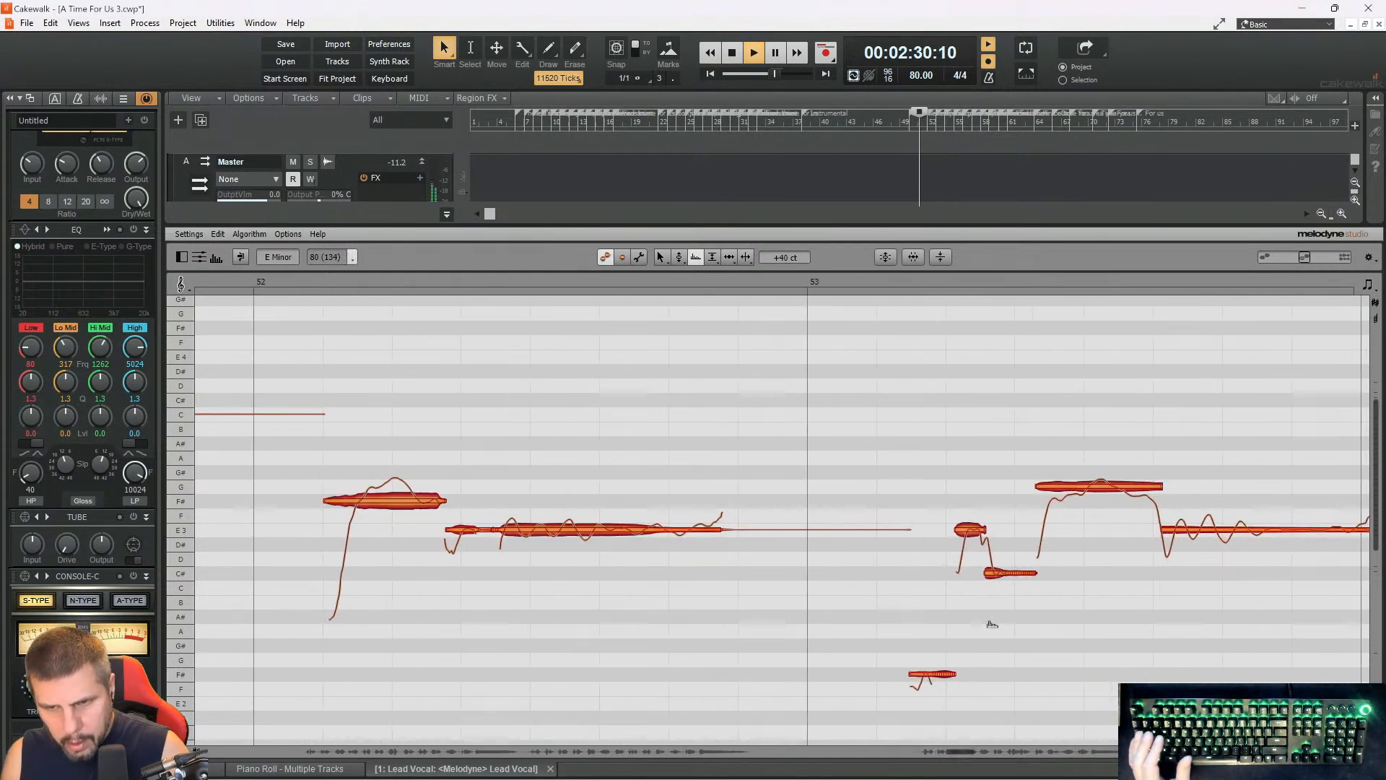
pyautogui.press('space')
# - Split the sustained G3 note in bar 53 into three pieces with the Note Separation tool
pyautogui.rightClick(1000, 362)
pyautogui.click(1089, 453)
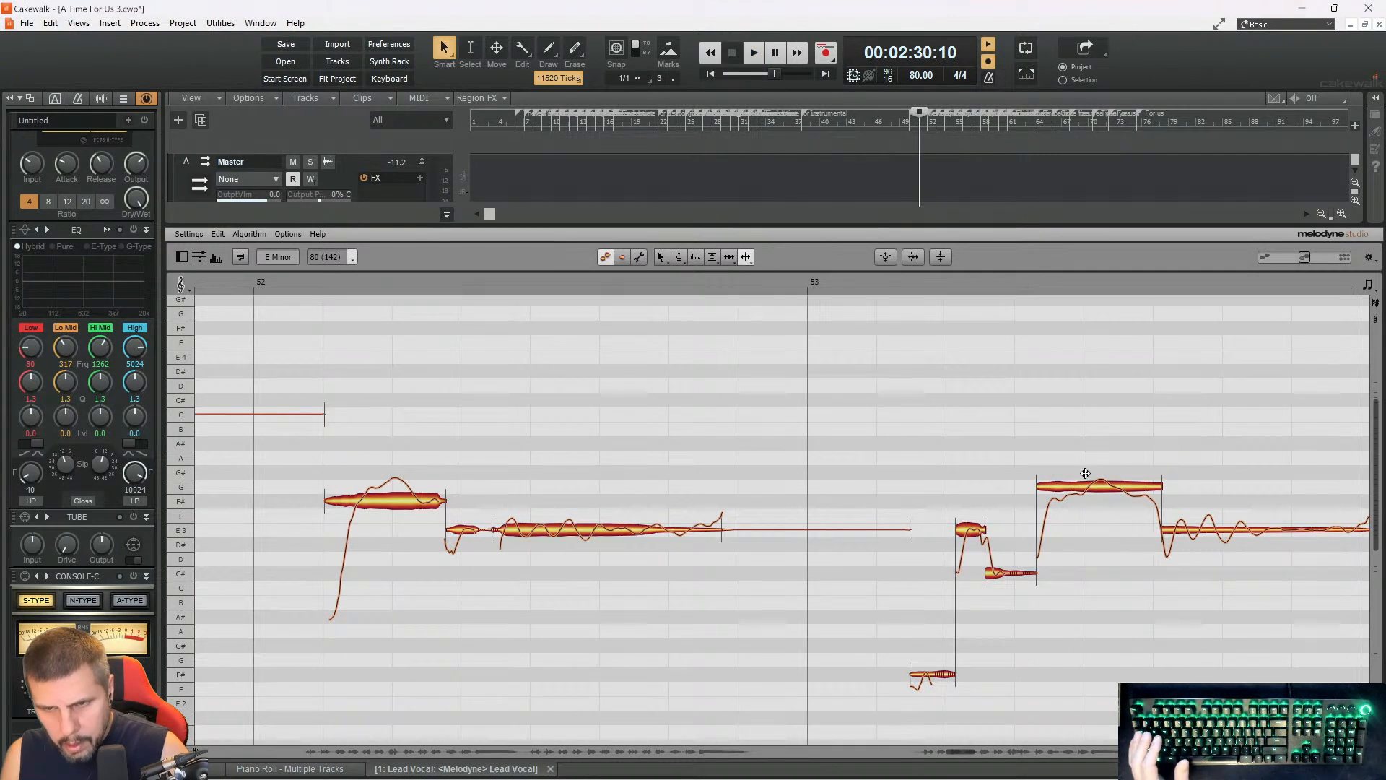
pyautogui.click(1125, 486)
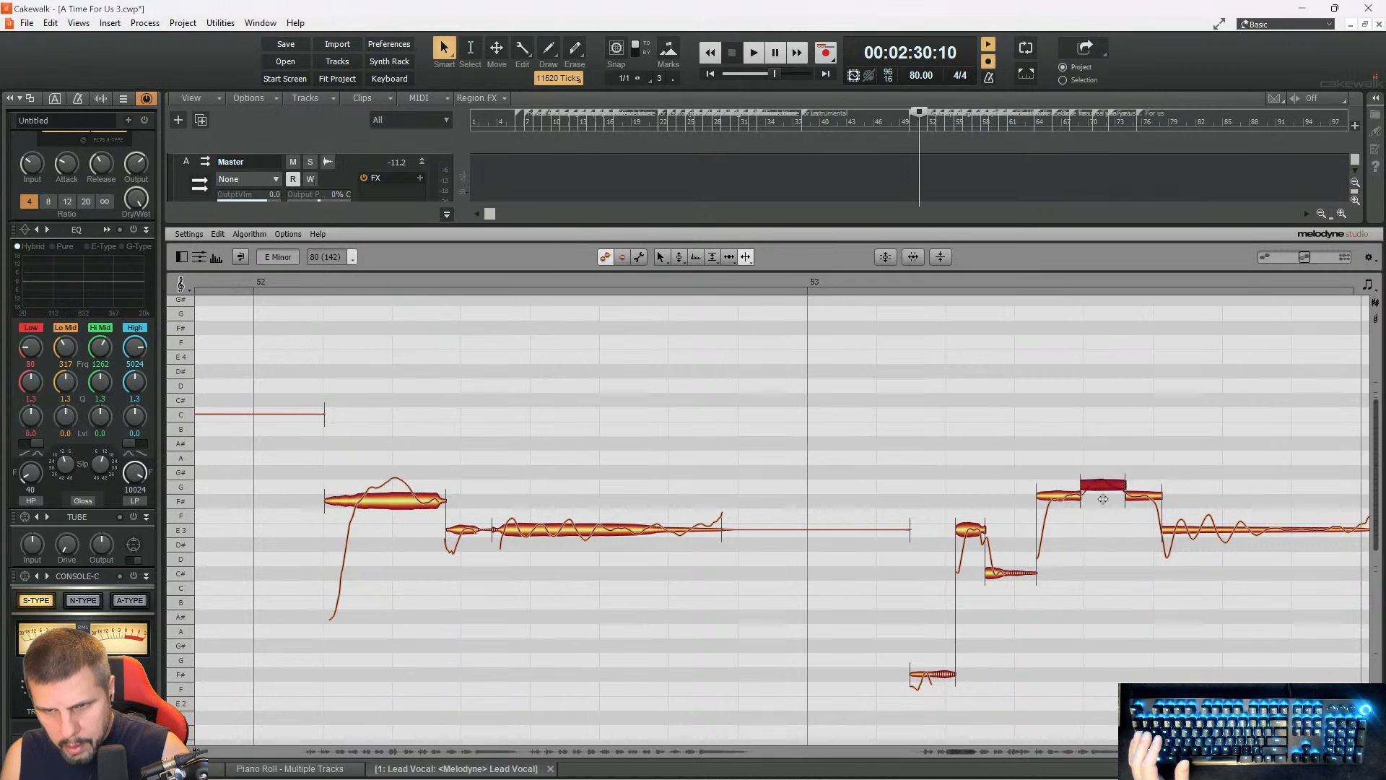
# - Snap the three split pieces in bar 53 to F#3, G3 and F#3 and audition the phrase
pyautogui.moveTo(1030, 440); pyautogui.dragTo(1144, 532)
pyautogui.rightClick(1094, 534)
pyautogui.click(1028, 535)
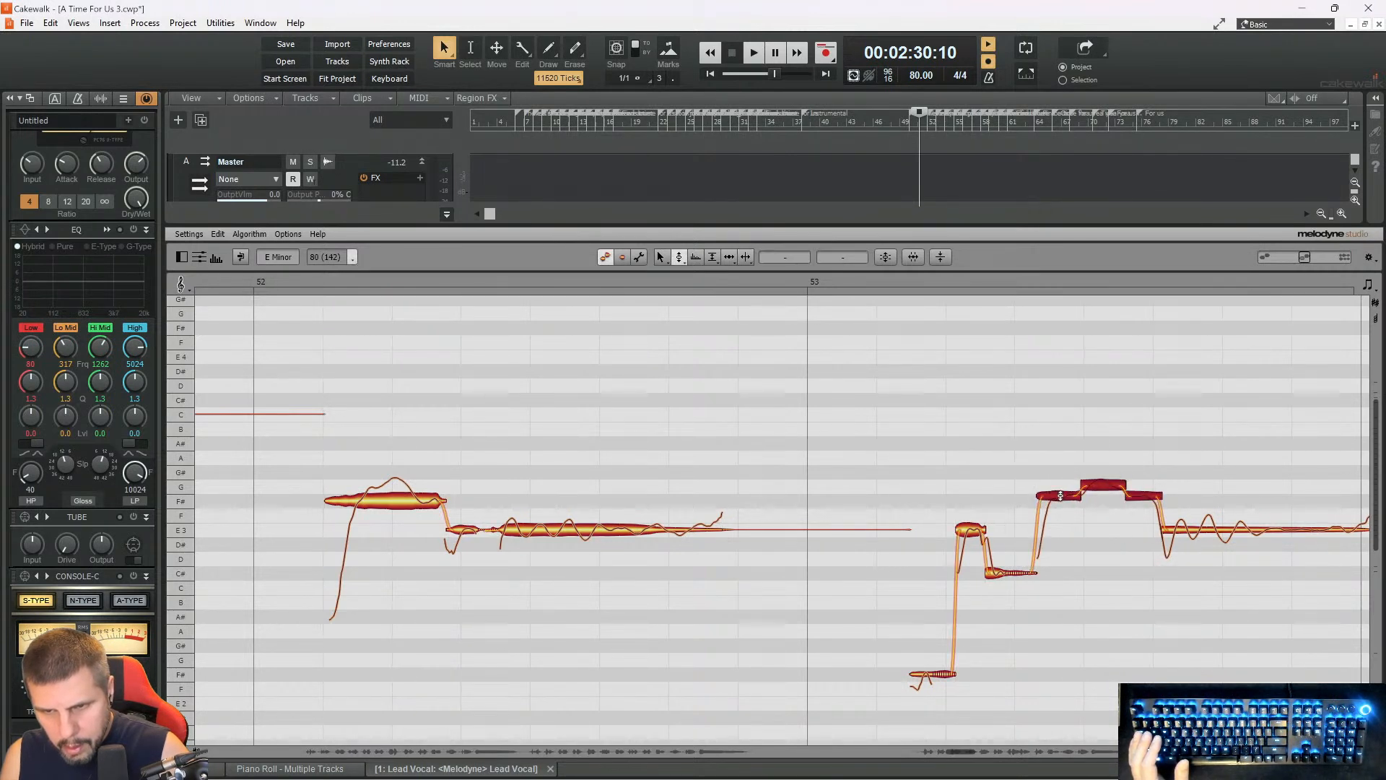
pyautogui.doubleClick(1060, 496)
pyautogui.click(898, 291)
pyautogui.press('space')
# - Shift the starts of the long E3 note and the third split piece in bar 53 slightly earlier, auditioning the timing
pyautogui.rightClick(1176, 529)
pyautogui.click(1242, 523)
pyautogui.click(1268, 528)
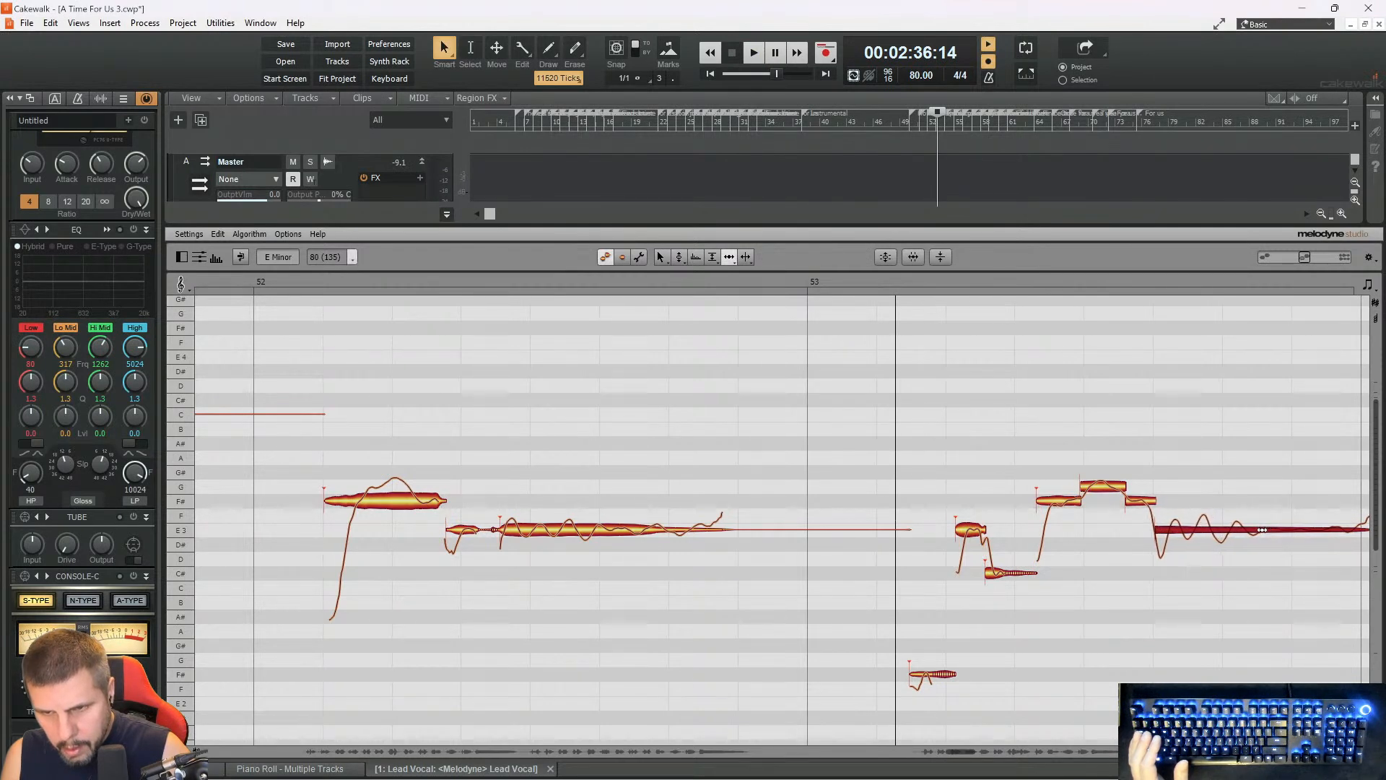
pyautogui.press('space')
pyautogui.click(1137, 502)
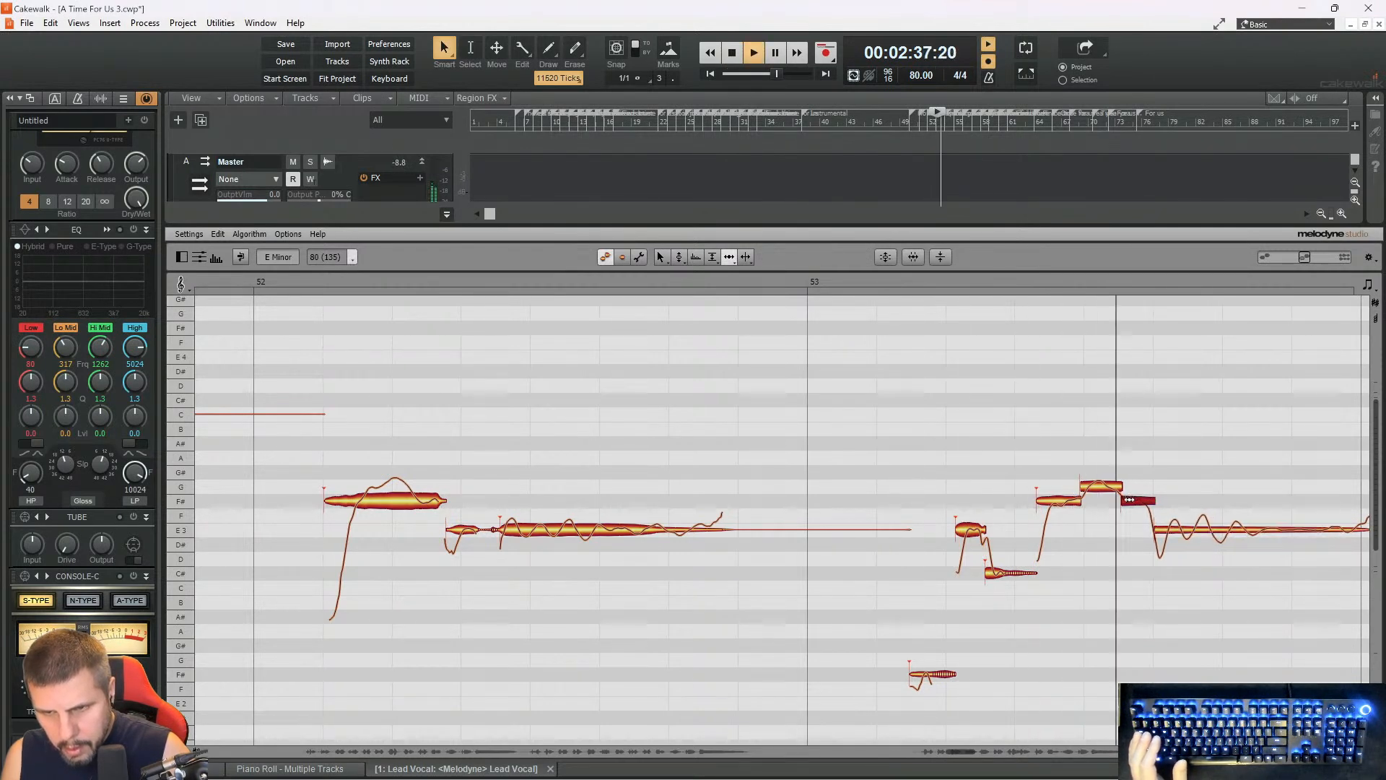
pyautogui.press('space')
pyautogui.press('space')
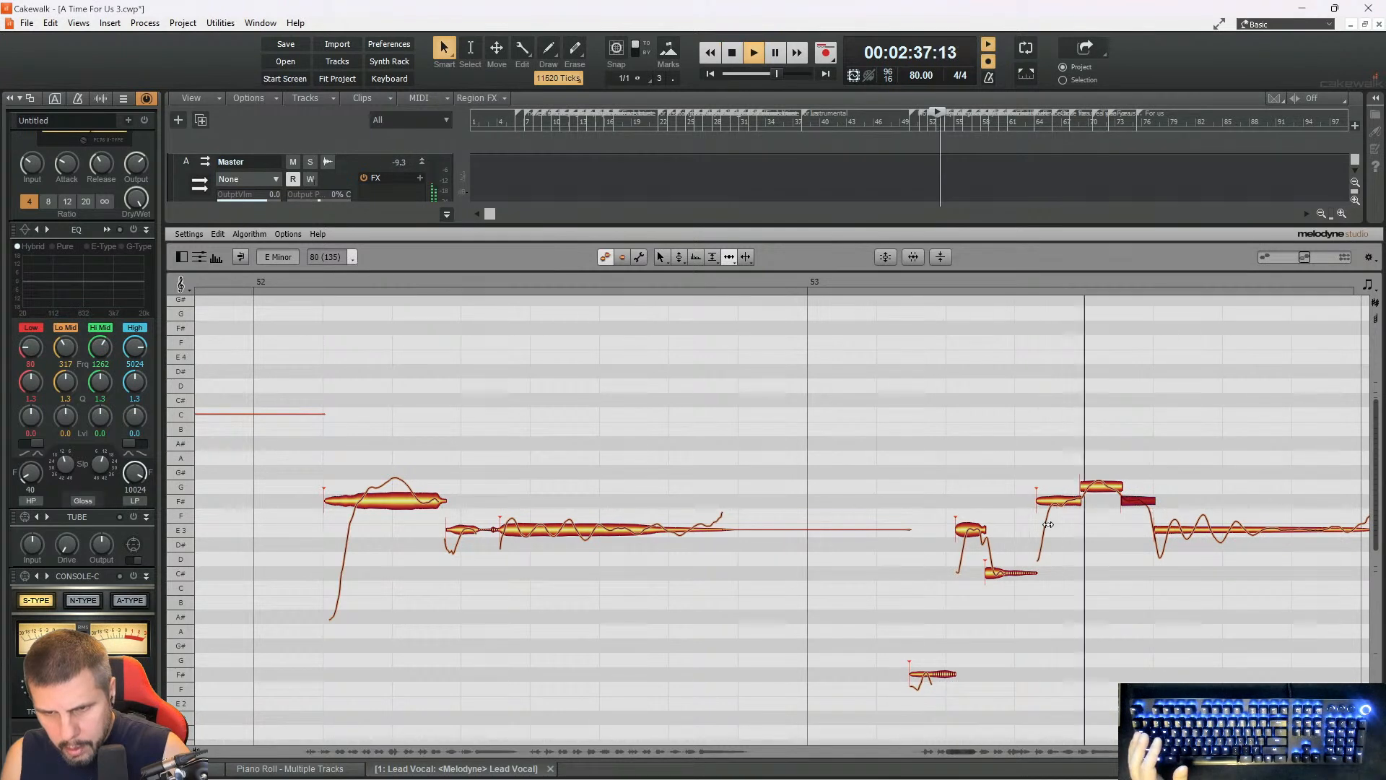
pyautogui.press('space')
# - Raise the formants of the three split pieces in bar 53 to +50 ct, auditioning between adjustments
pyautogui.moveTo(1049, 526); pyautogui.dragTo(1155, 442)
pyautogui.rightClick(1102, 528)
pyautogui.click(1063, 526)
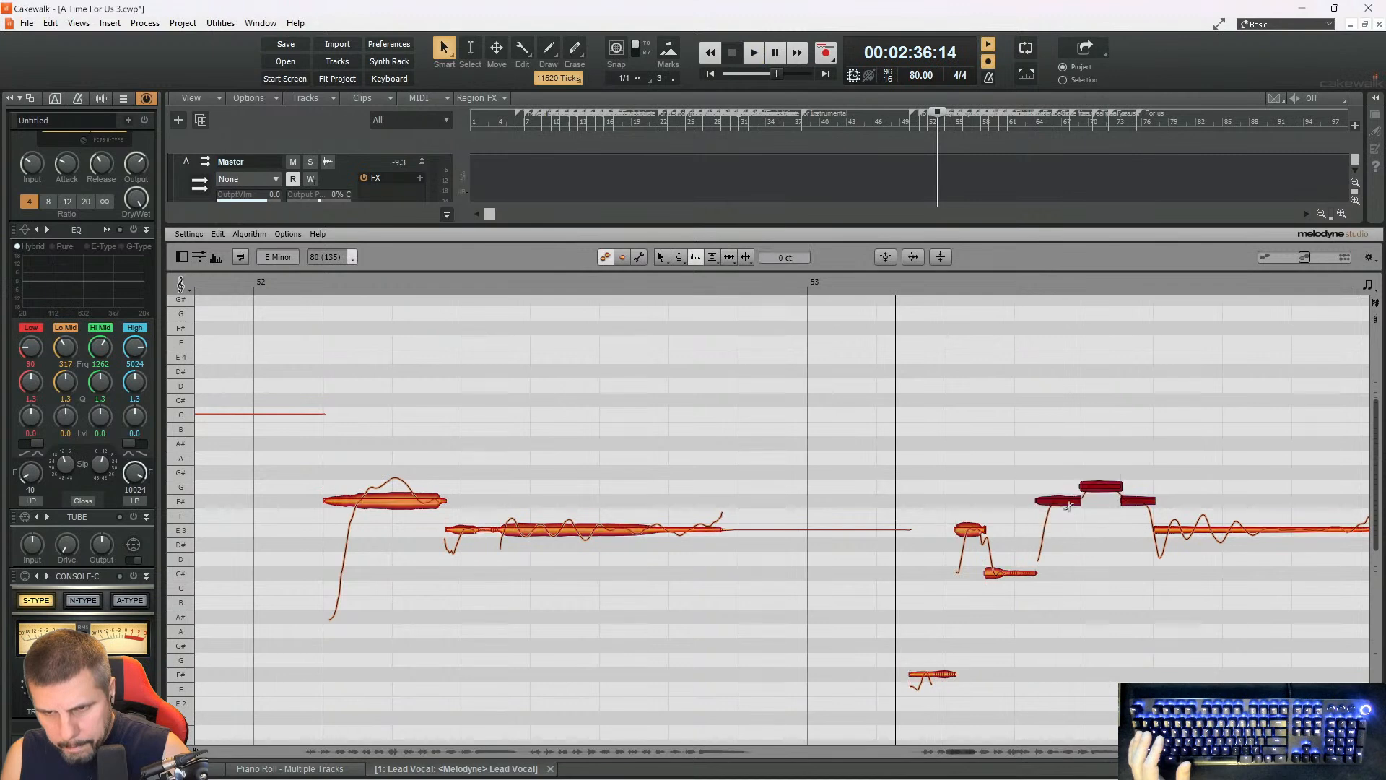
pyautogui.moveTo(1066, 501); pyautogui.dragTo(1066, 497)
pyautogui.press('space')
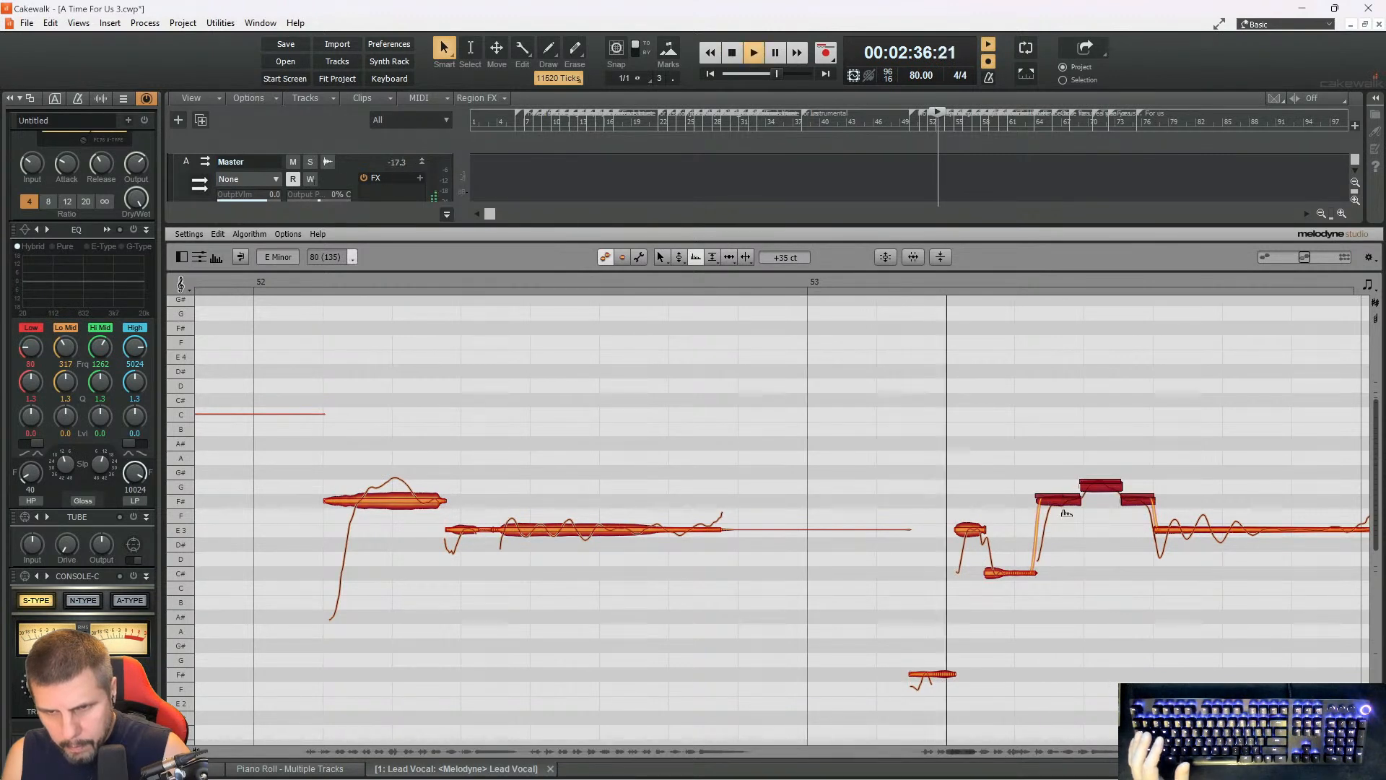
pyautogui.press('space')
pyautogui.press('space')
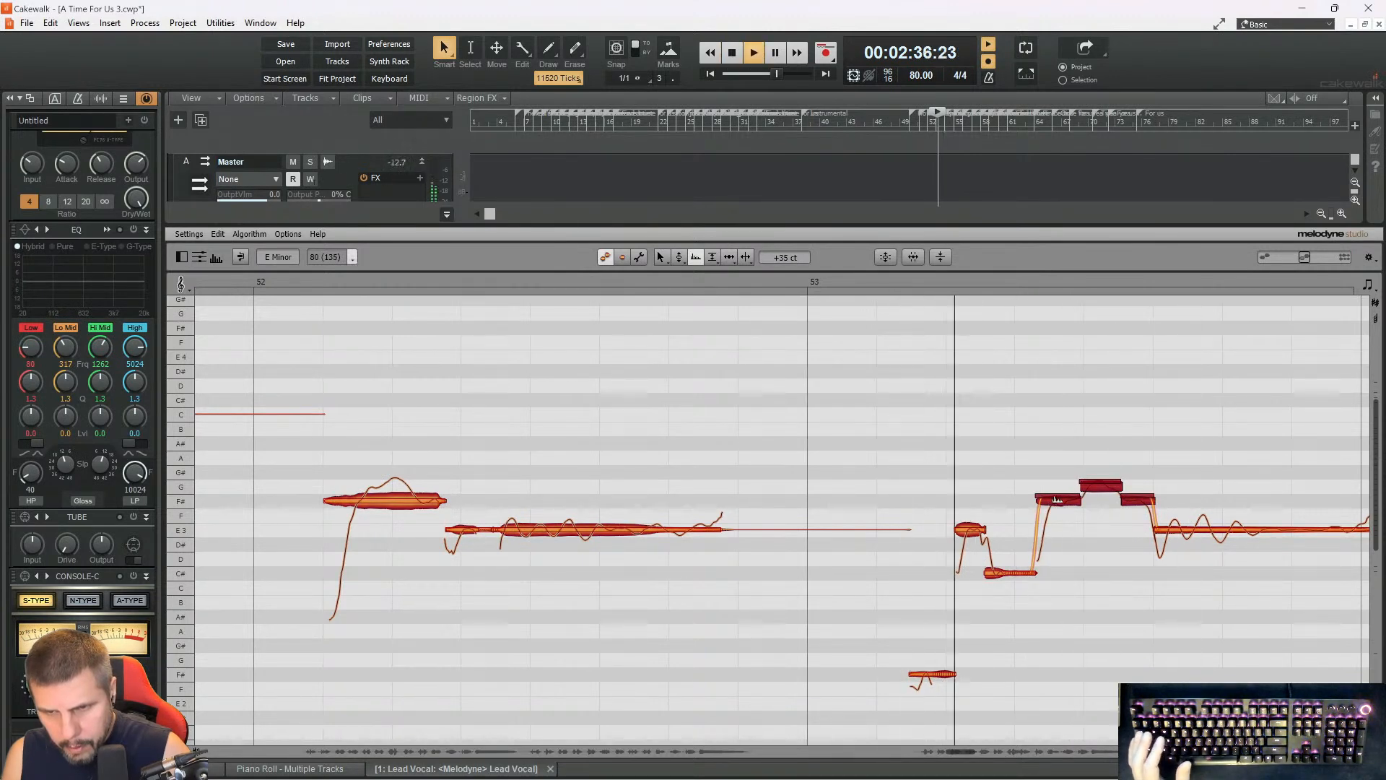
pyautogui.moveTo(1056, 499); pyautogui.dragTo(1057, 497)
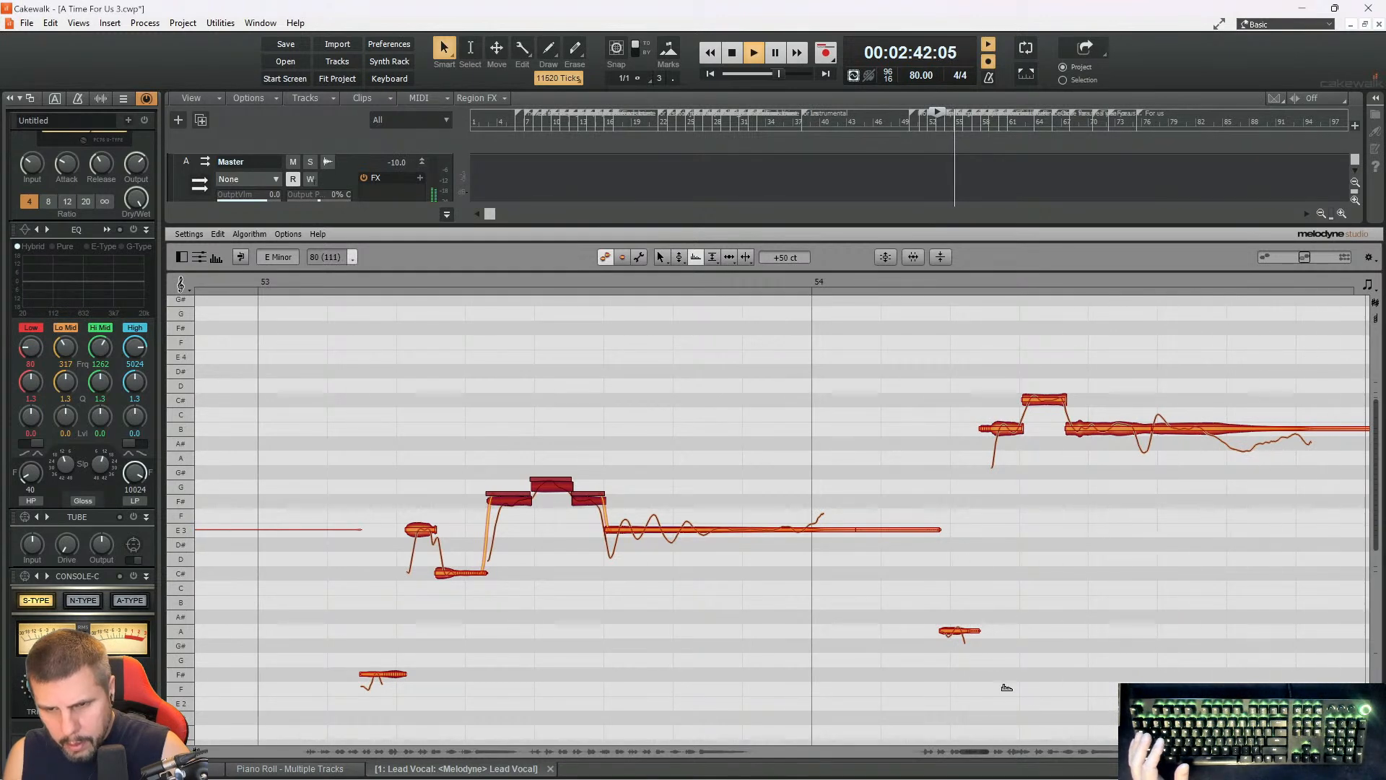
# - Lower the amplitude of the five notes from G#2 to F#3 in bar 56 to -3.60 dB and audition the passage
pyautogui.moveTo(969, 747); pyautogui.dragTo(999, 748)
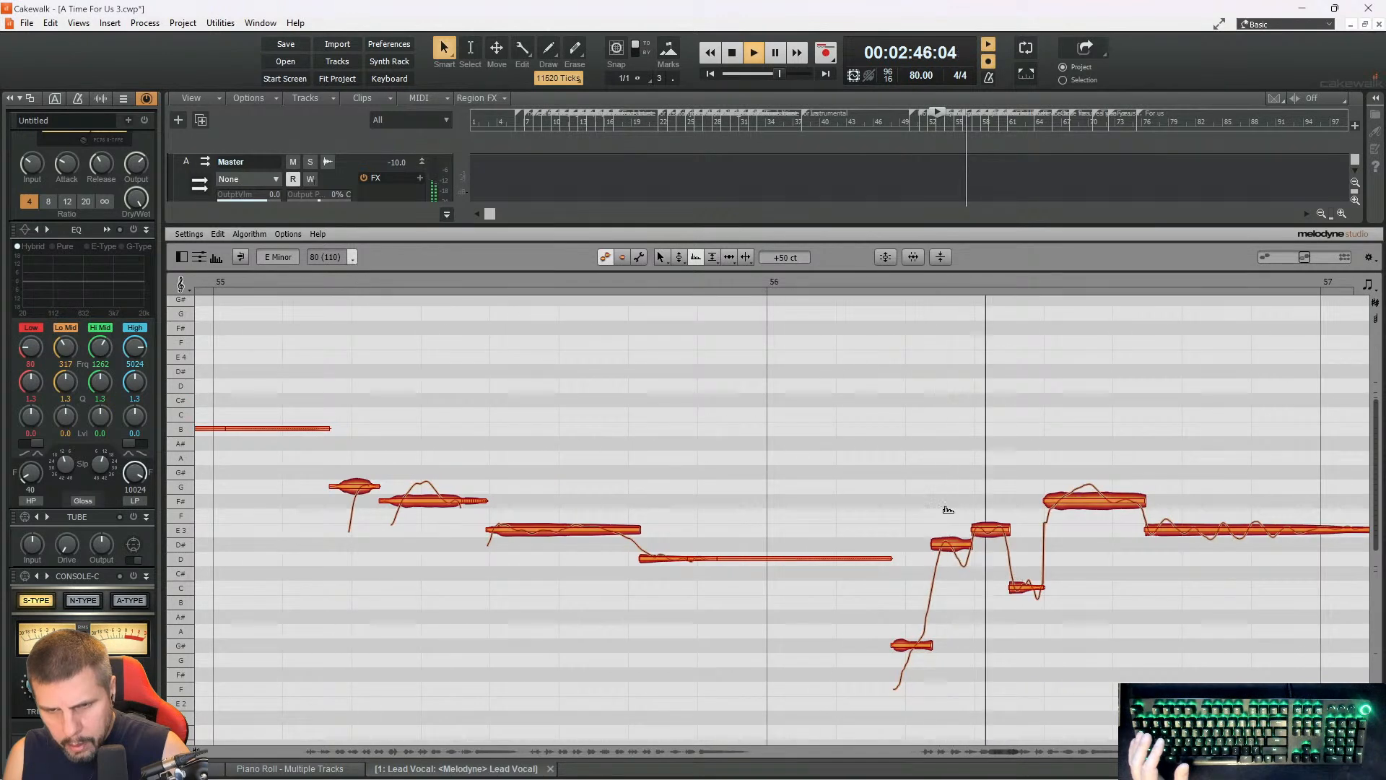
pyautogui.moveTo(912, 431); pyautogui.dragTo(1109, 699)
pyautogui.click(1076, 591)
pyautogui.moveTo(1066, 503); pyautogui.dragTo(1065, 512)
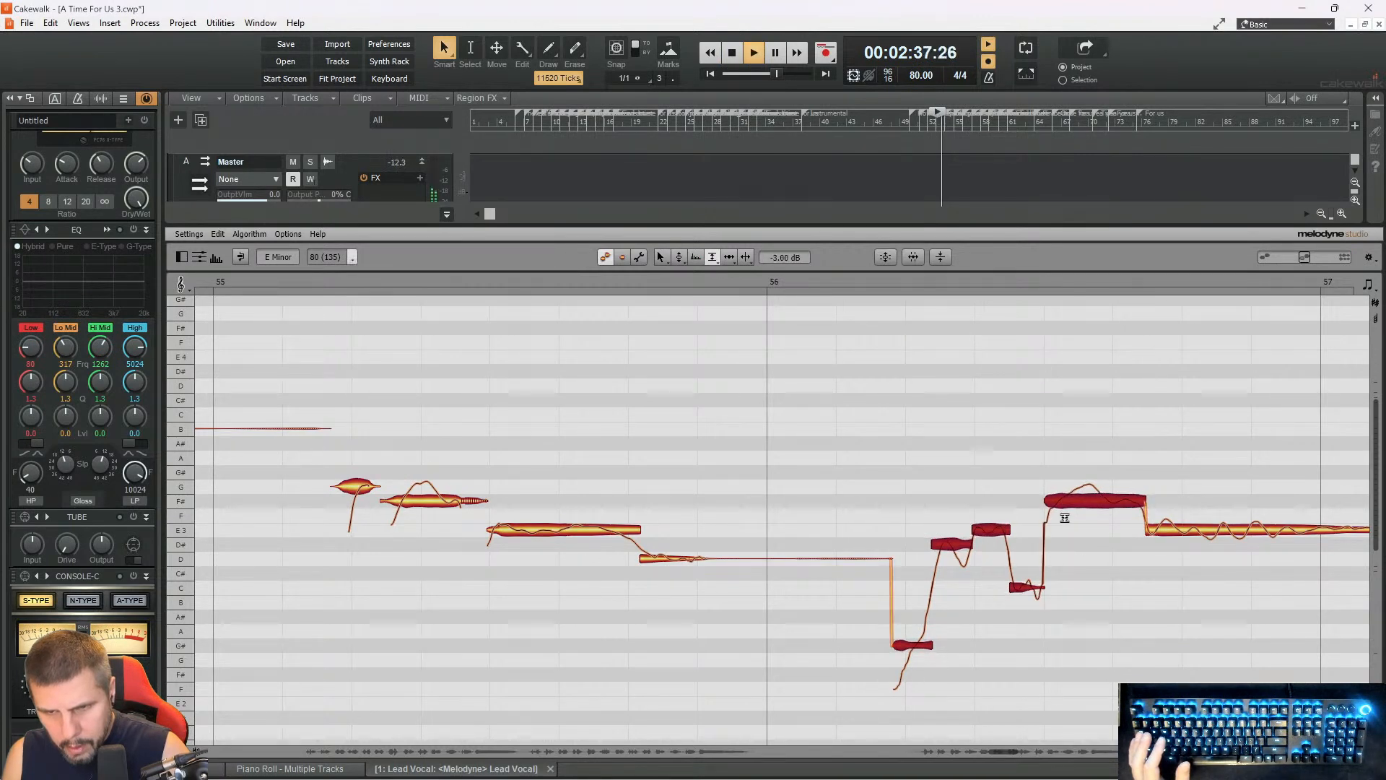
pyautogui.press('space')
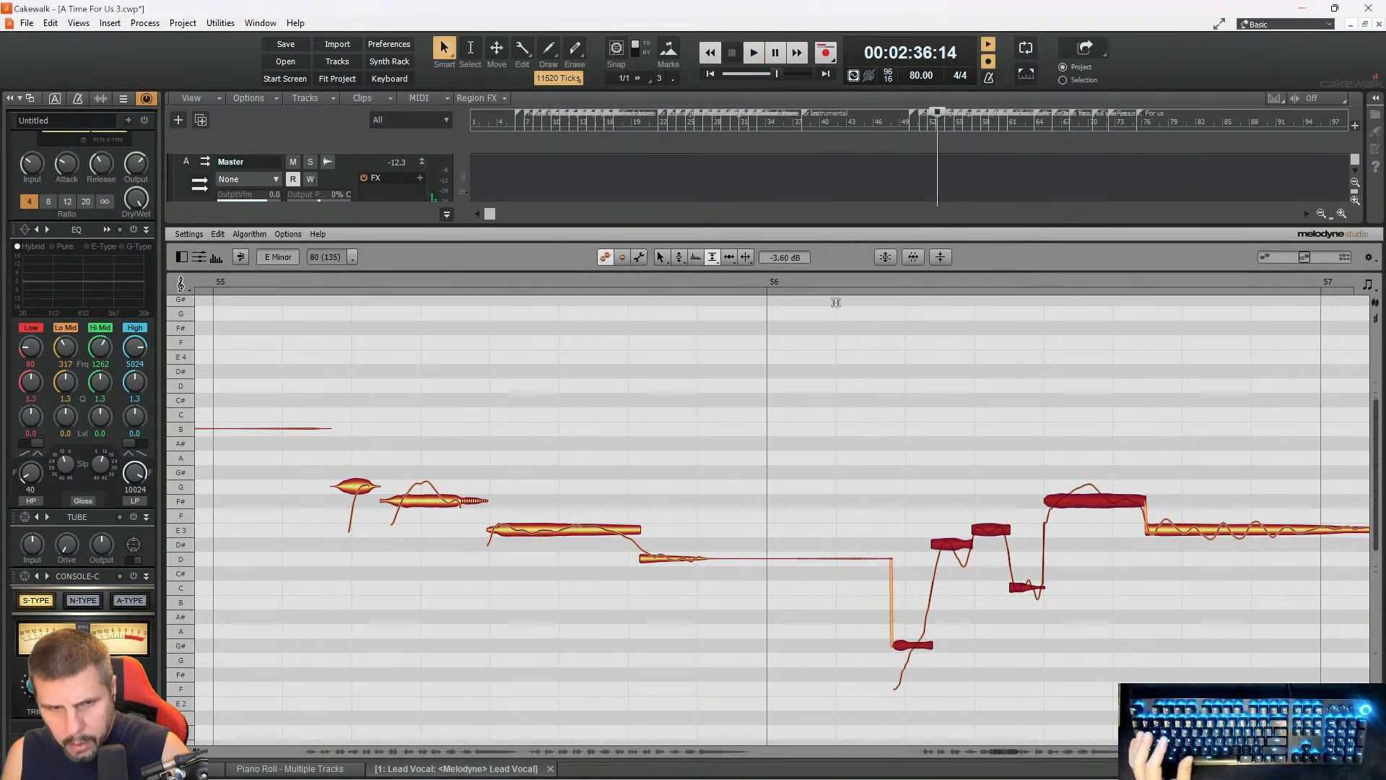
pyautogui.click(809, 278)
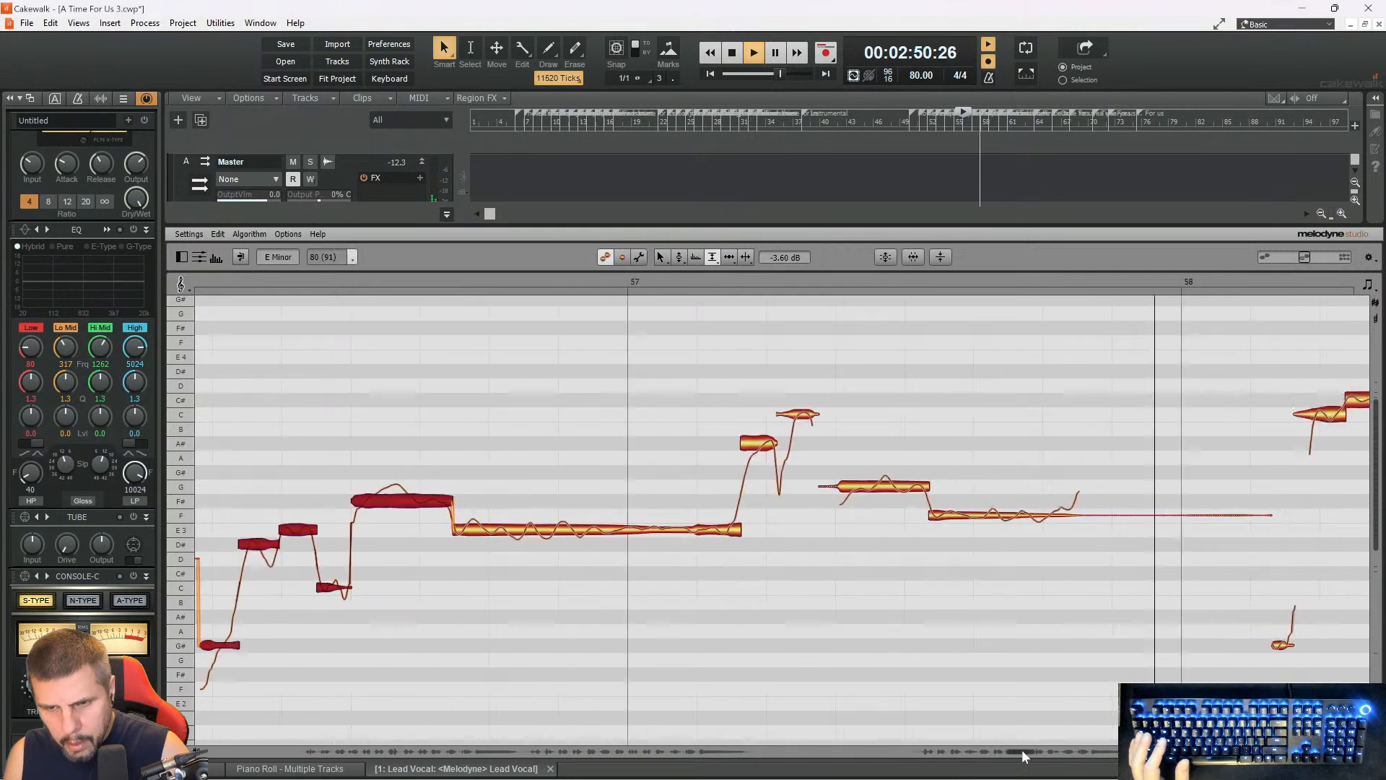
pyautogui.press('space')
# - Split the G3 note in bar 57 near its end with the Note Separation tool
pyautogui.click(683, 288)
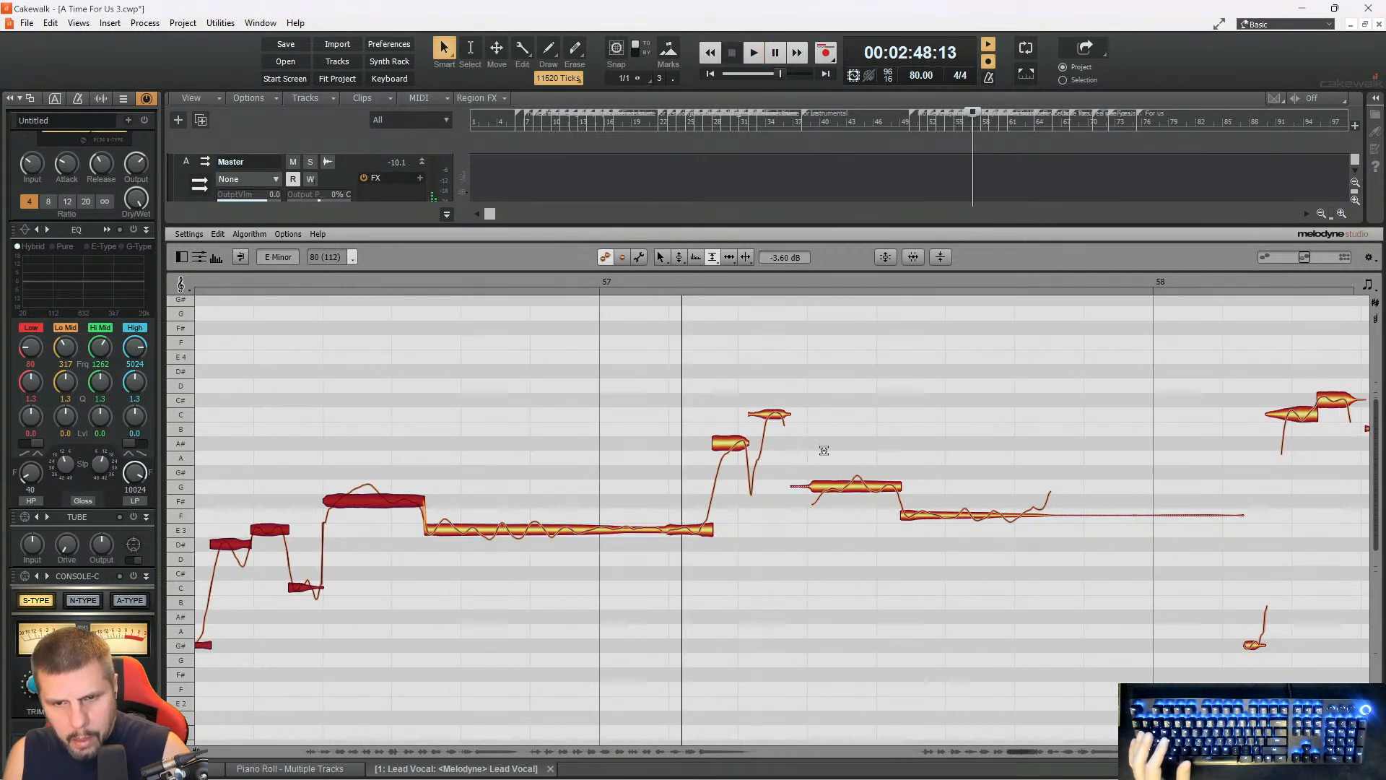
pyautogui.rightClick(836, 476)
pyautogui.click(872, 482)
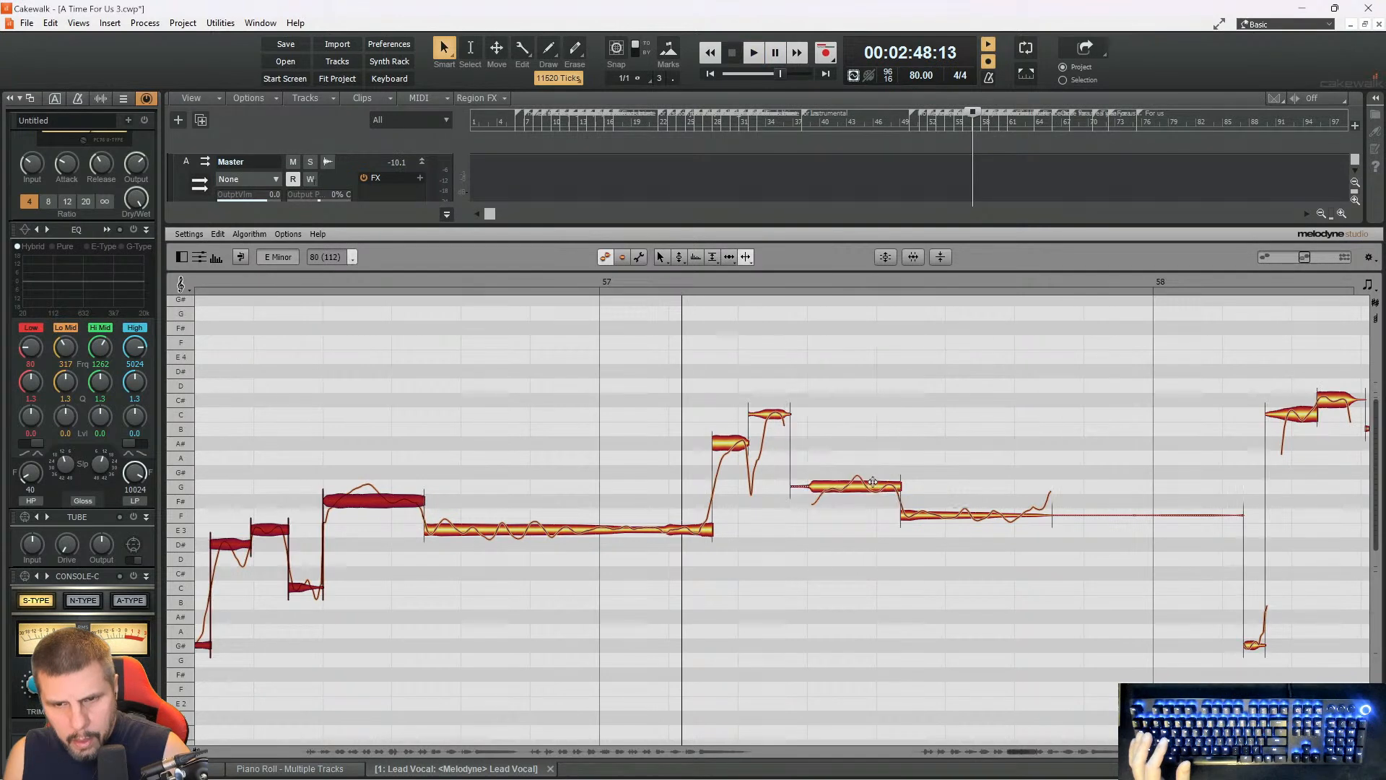
pyautogui.click(875, 489)
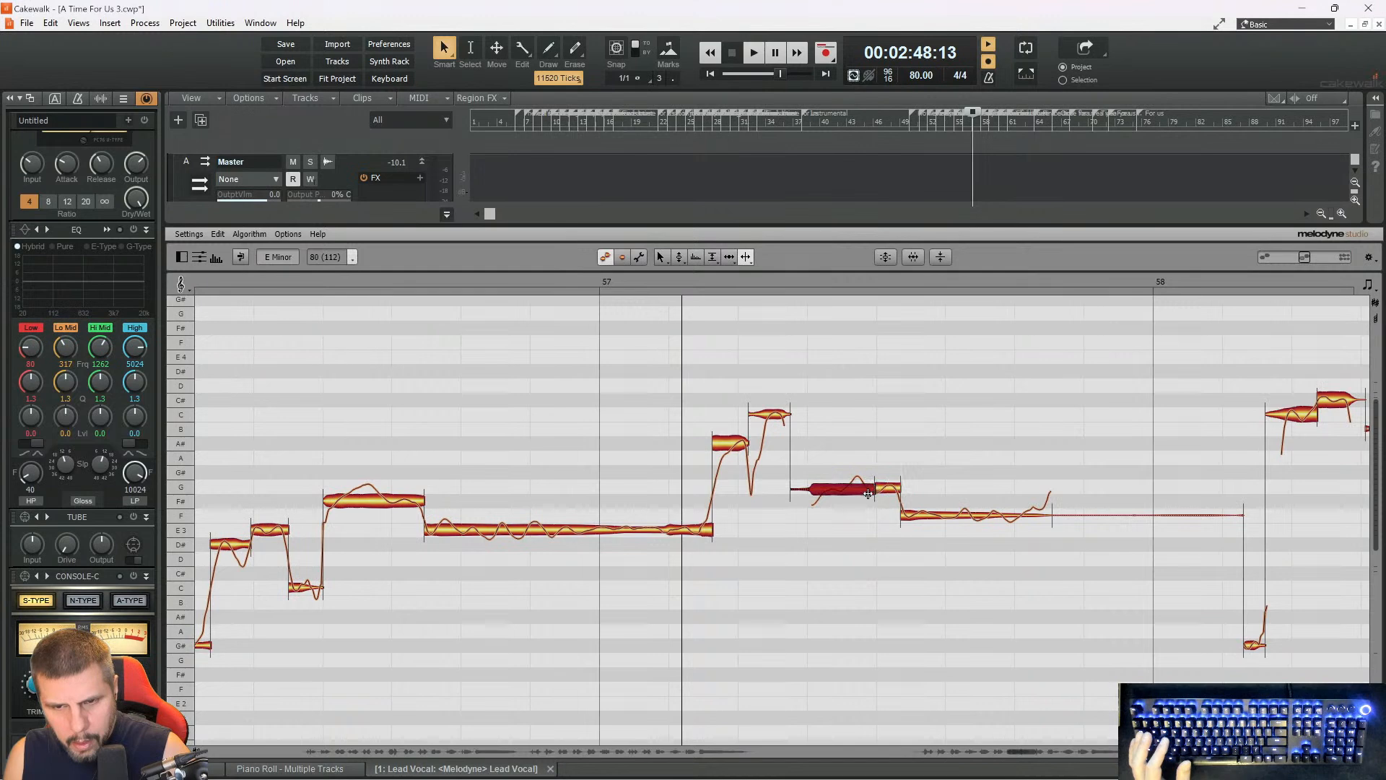
# - Lower the short split piece in bar 57 to F#3 and the following note to E3, auditioning the phrase
pyautogui.rightClick(836, 488)
pyautogui.click(846, 500)
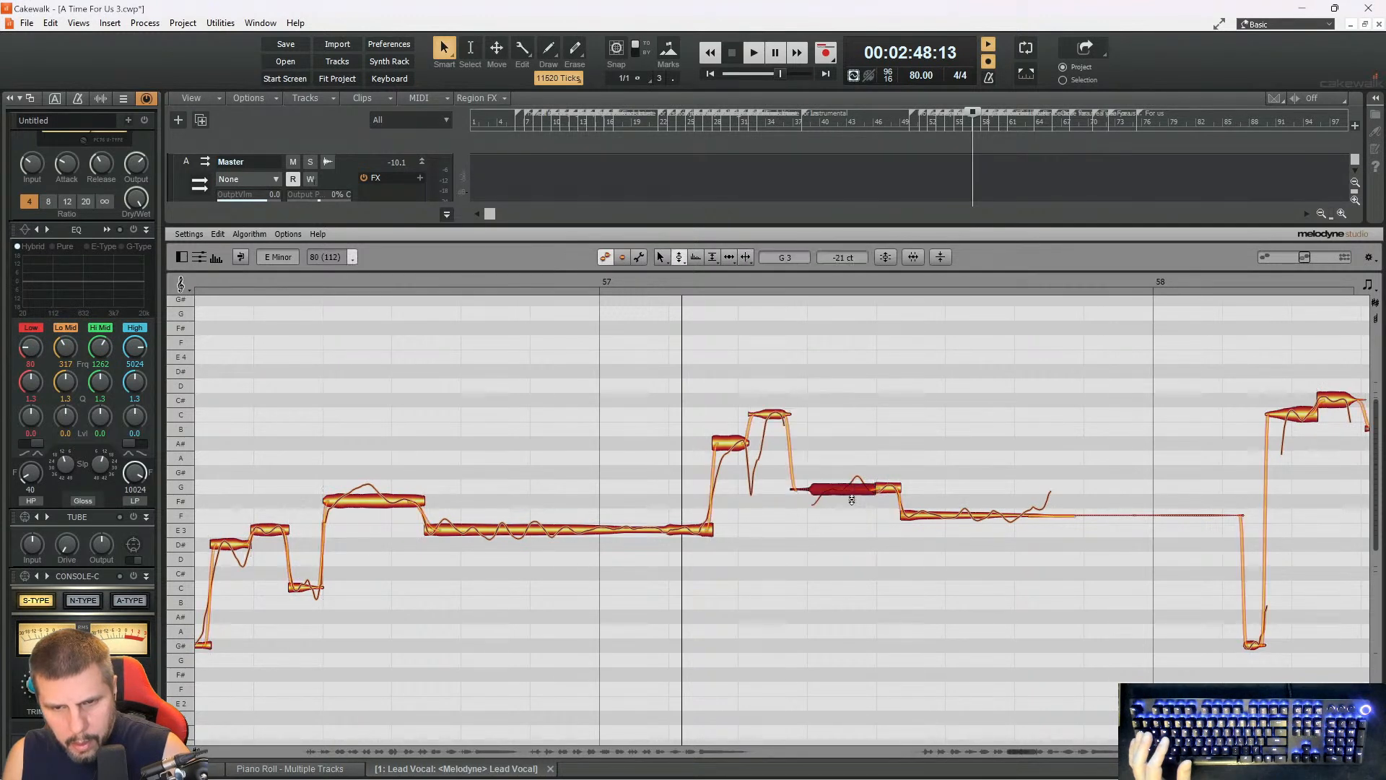
pyautogui.click(774, 283)
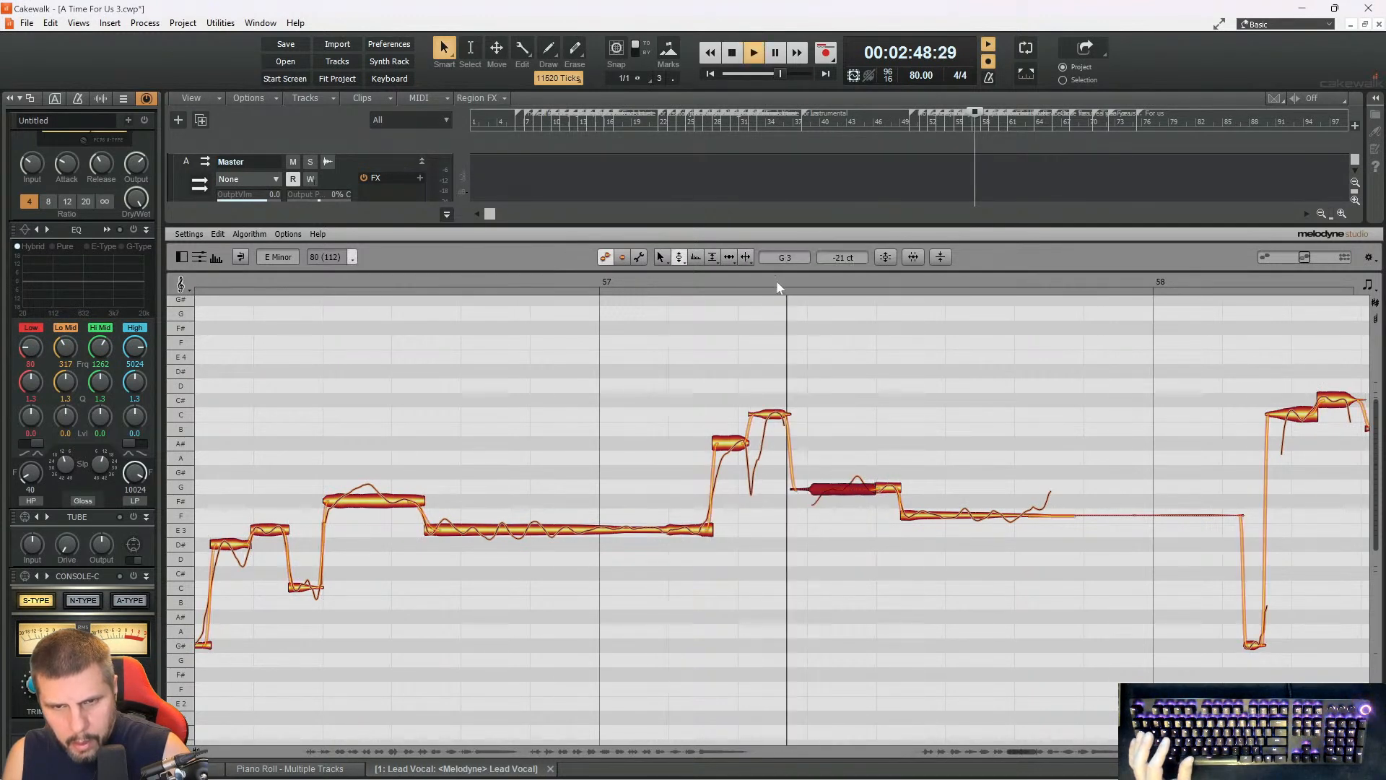
pyautogui.press('space')
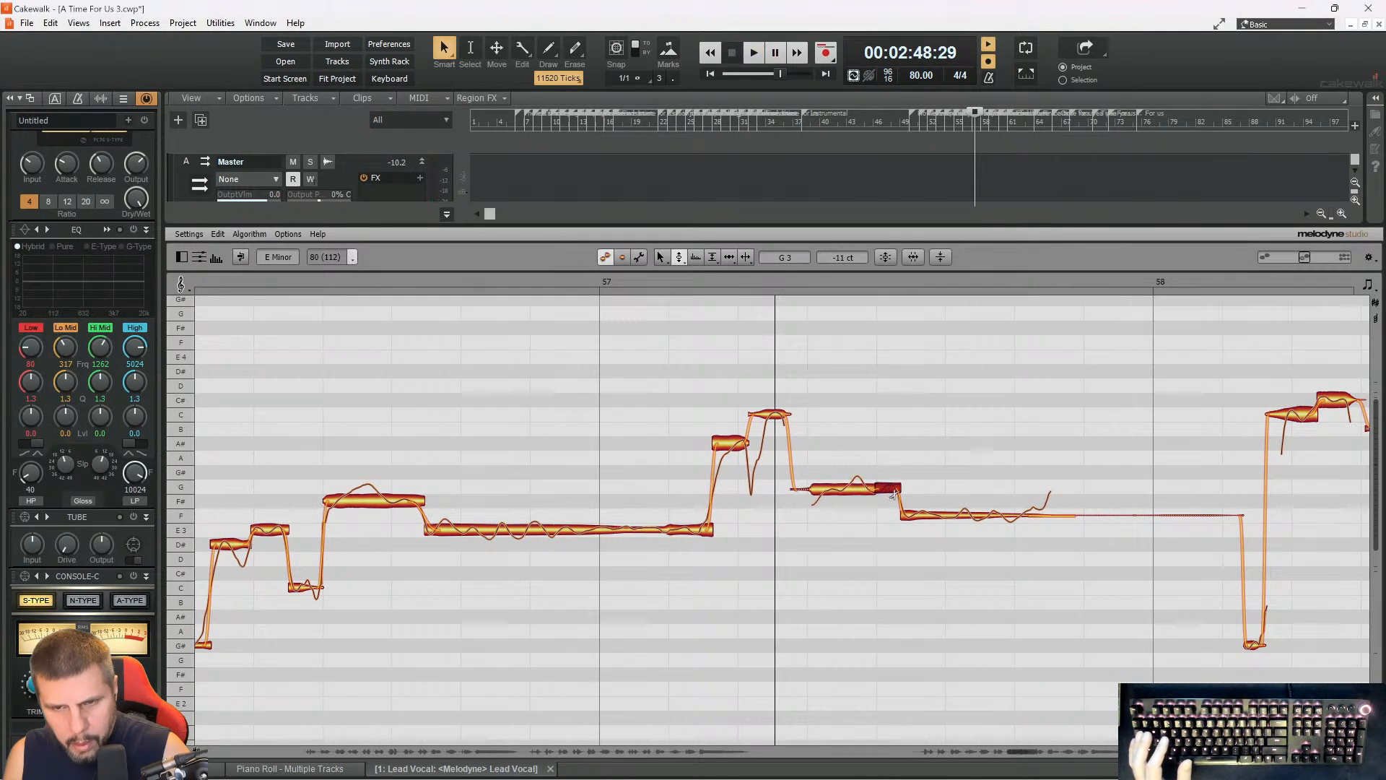
pyautogui.moveTo(920, 514); pyautogui.dragTo(920, 529)
pyautogui.press('space')
pyautogui.press('space')
pyautogui.press('space')
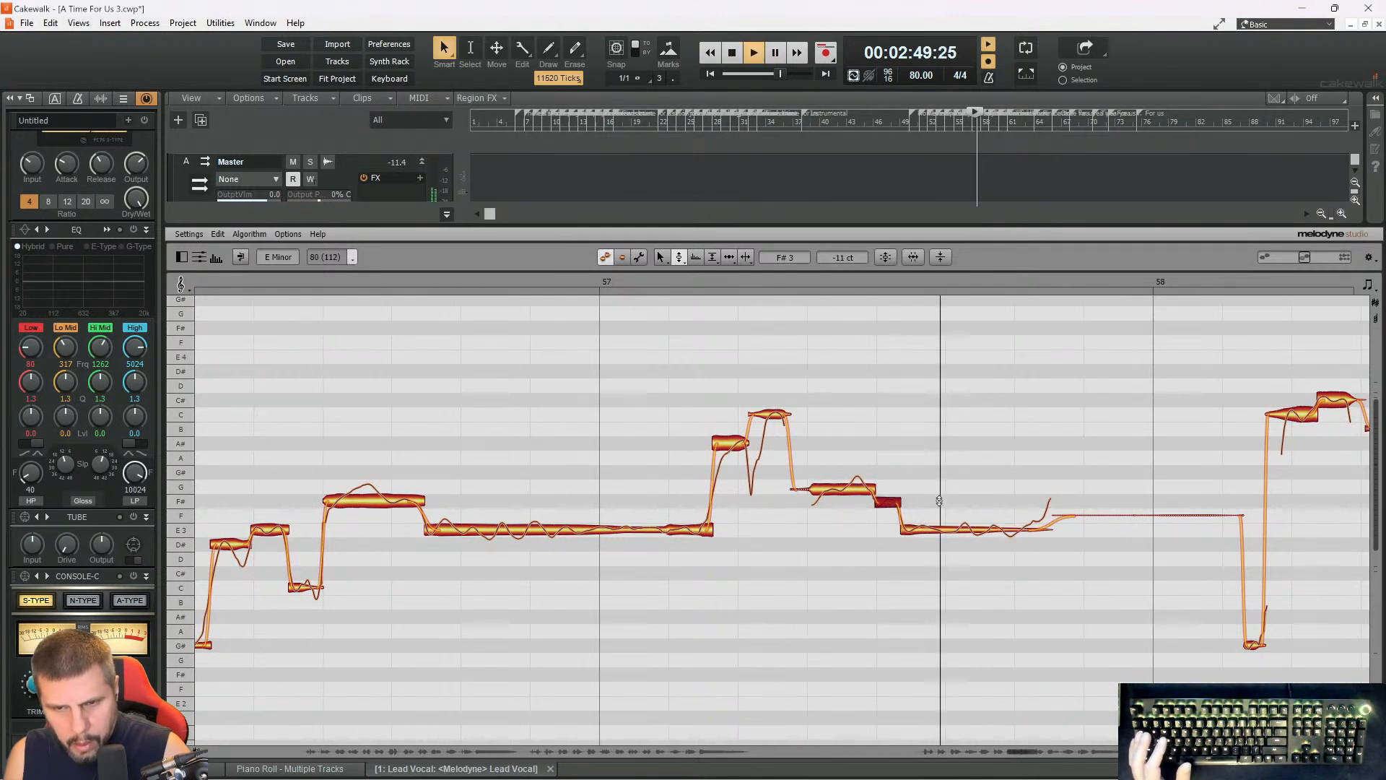
pyautogui.press('space')
pyautogui.press('space')
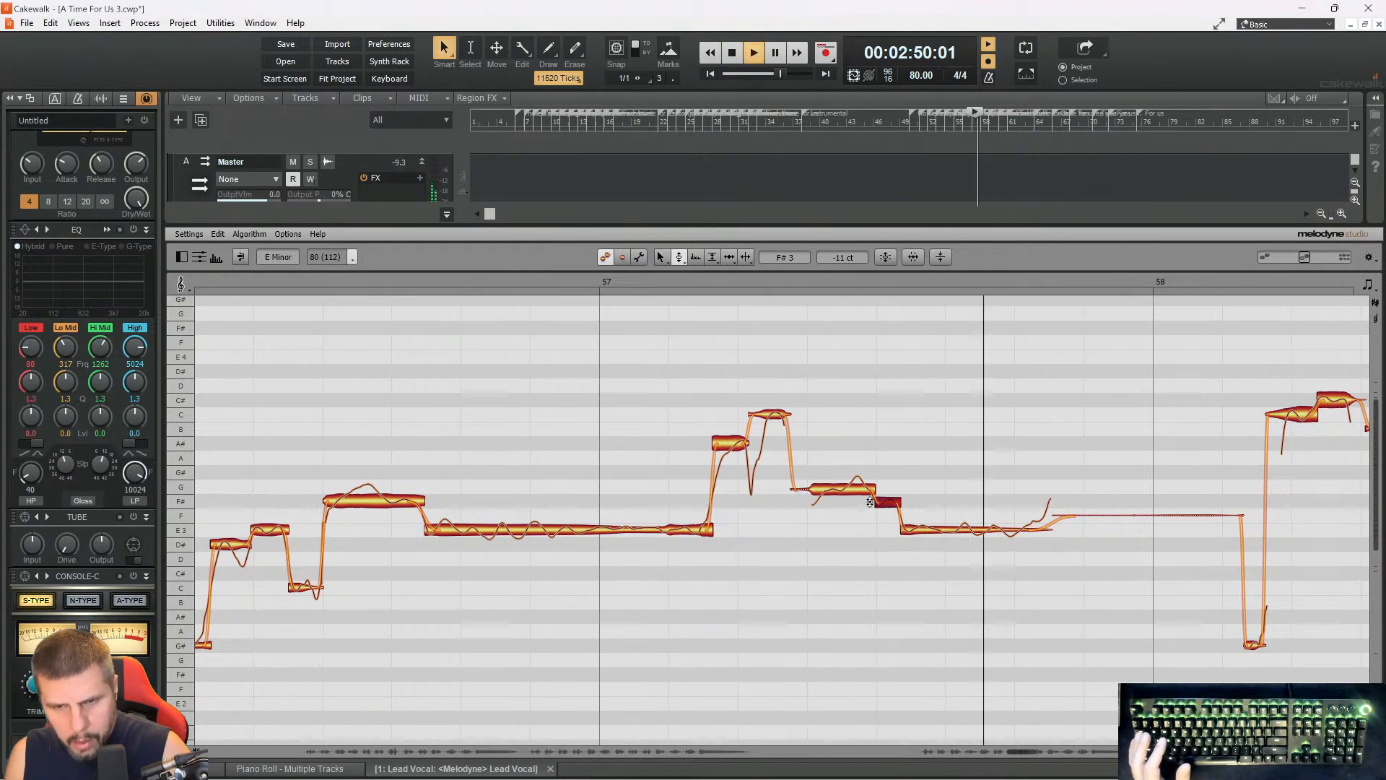
# - Split the G3 note in bar 57 near its middle and set the second piece to G3, auditioning the phrase
pyautogui.press('space')
pyautogui.rightClick(864, 500)
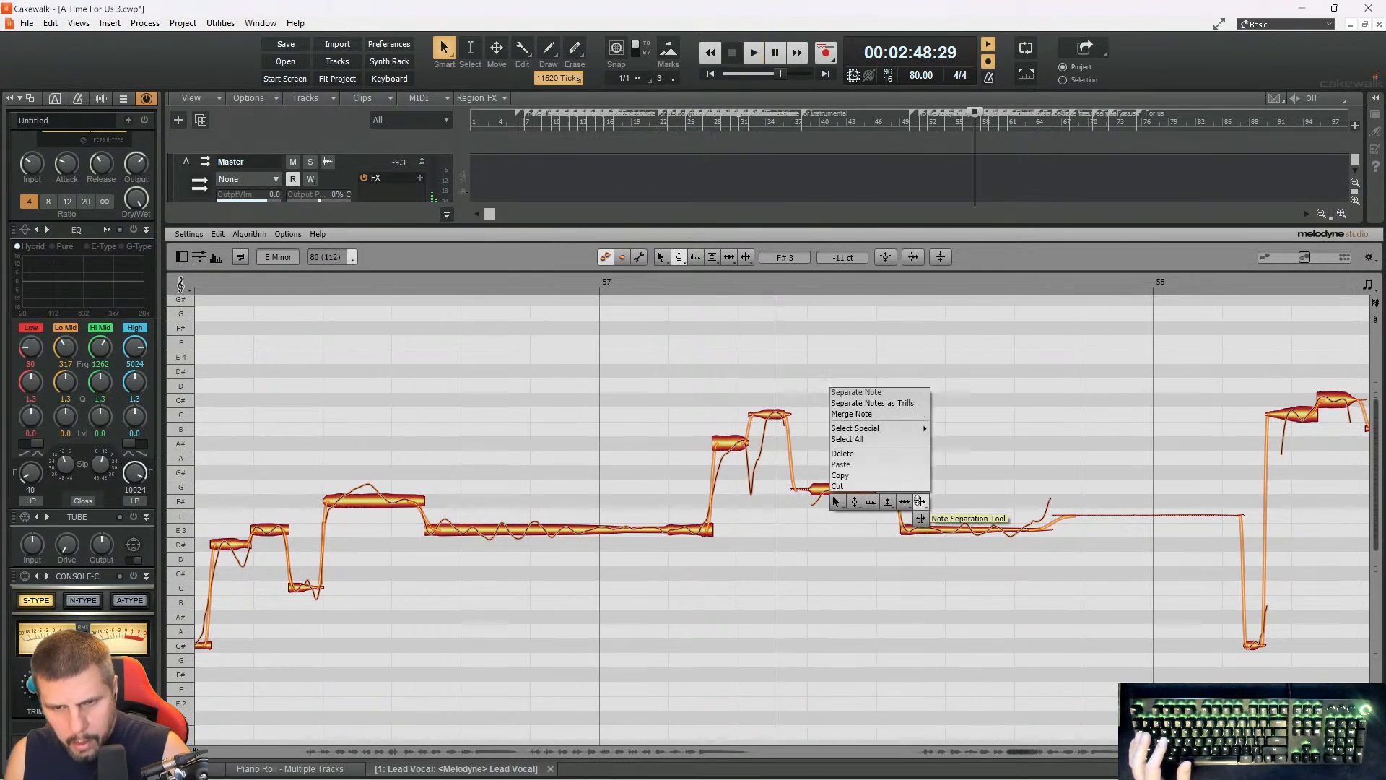
pyautogui.click(920, 501)
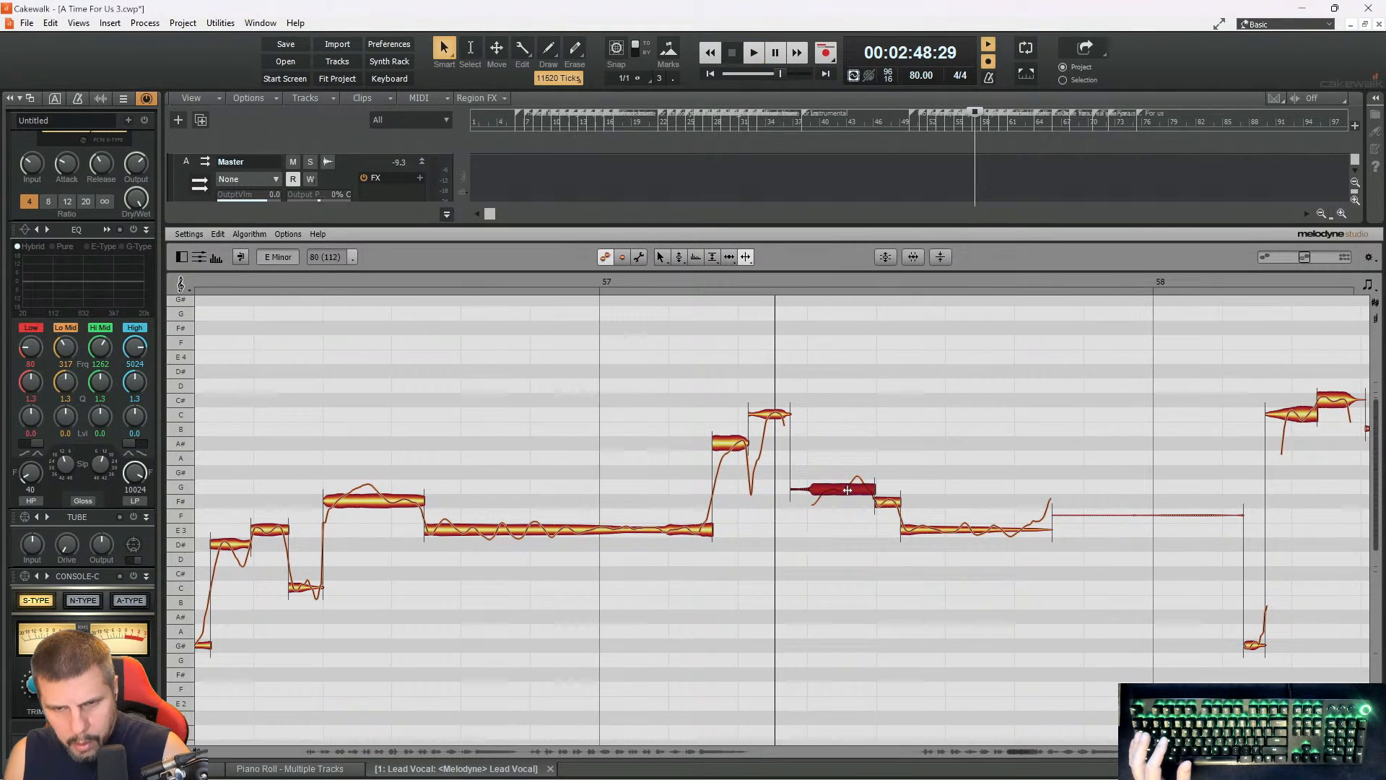
pyautogui.rightClick(844, 501)
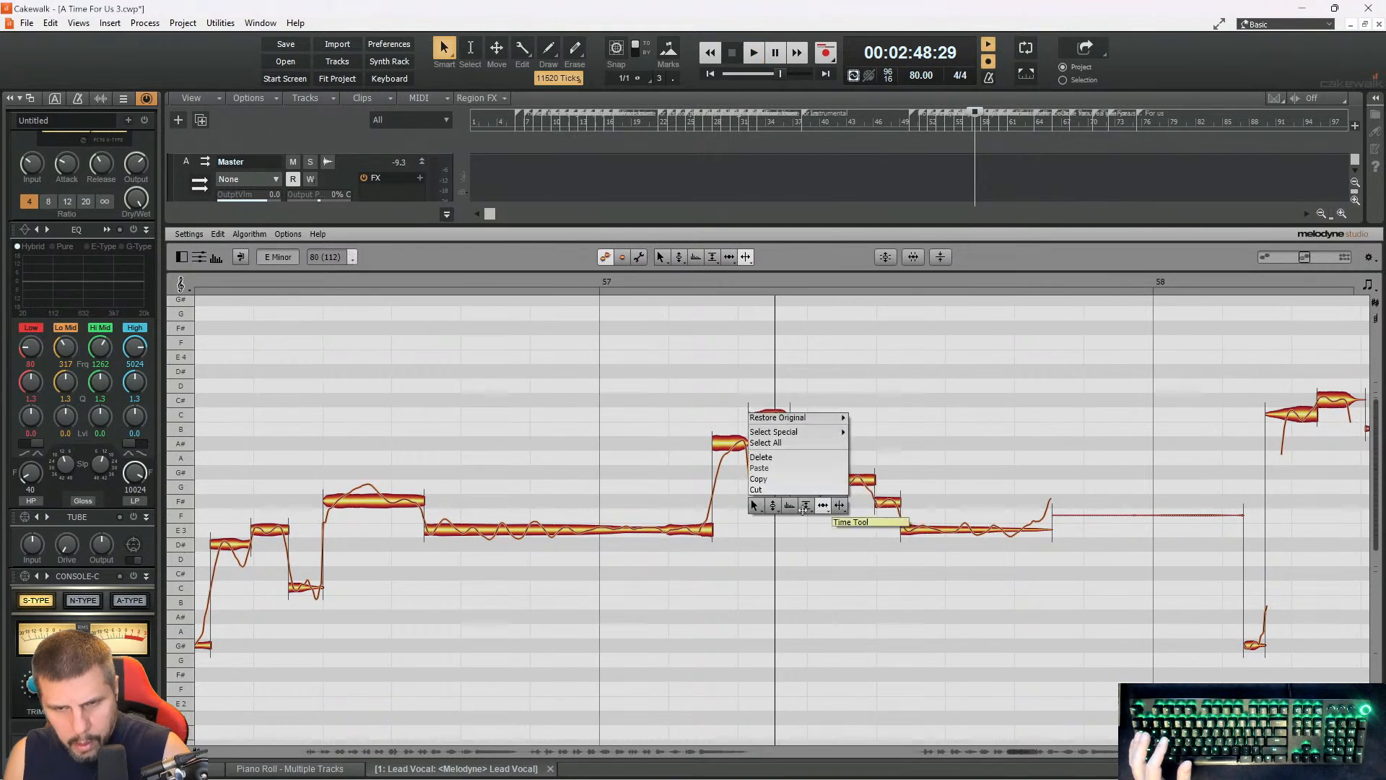
pyautogui.click(773, 504)
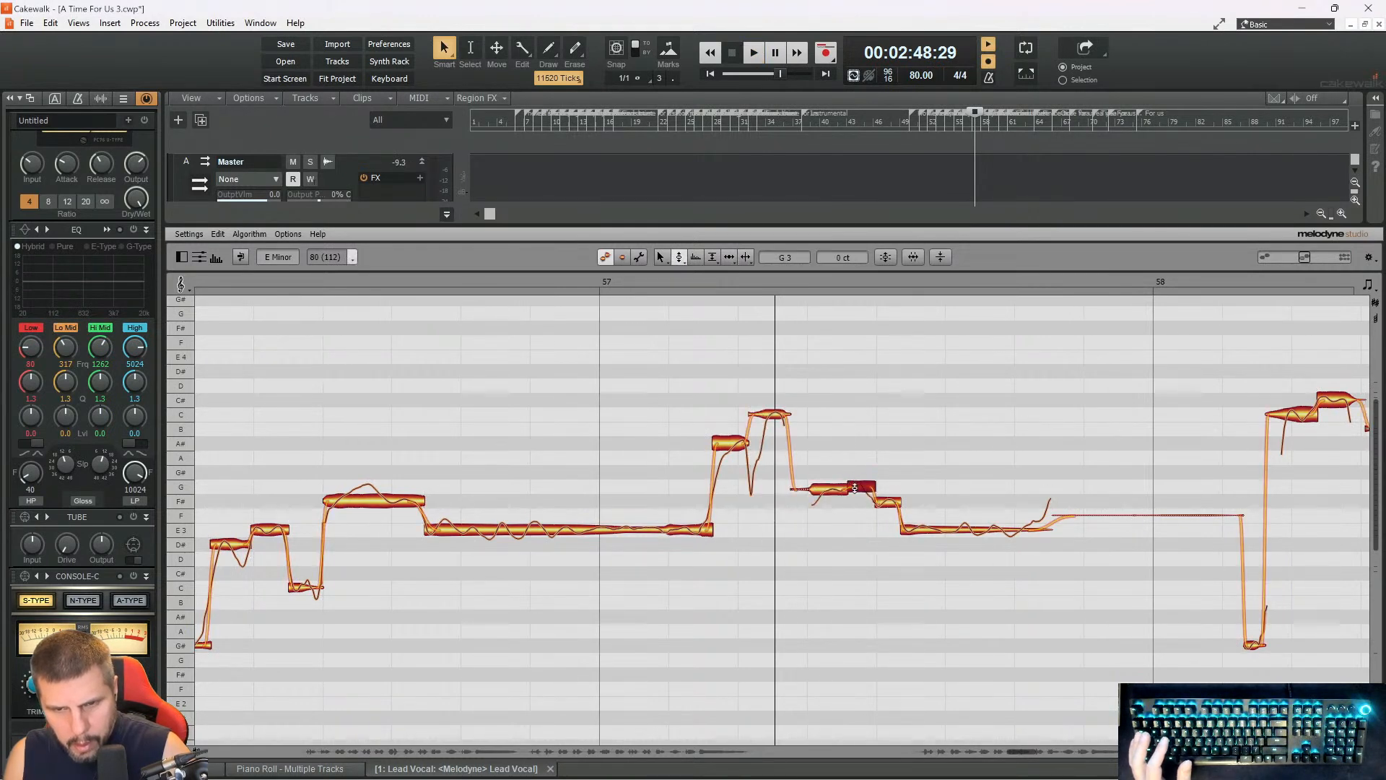
pyautogui.press('space')
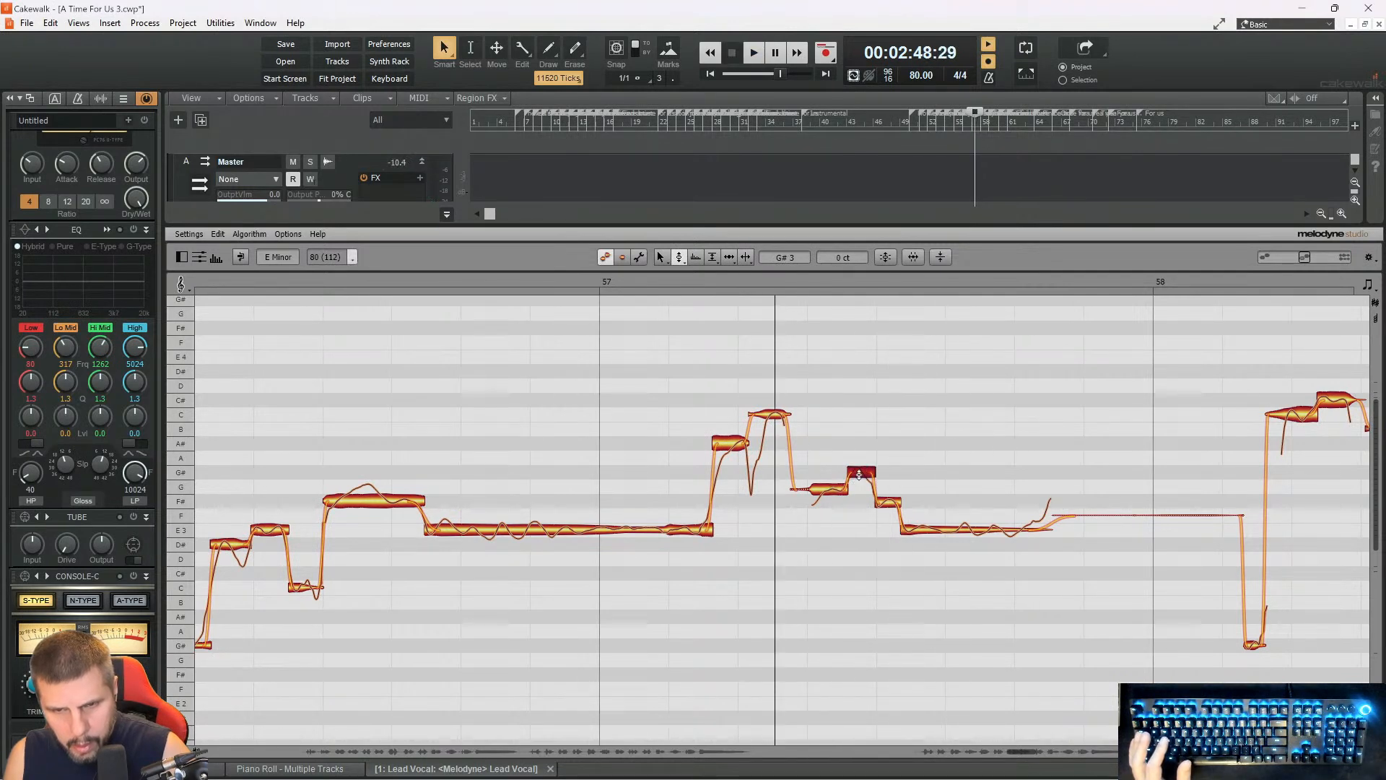
pyautogui.click(833, 491)
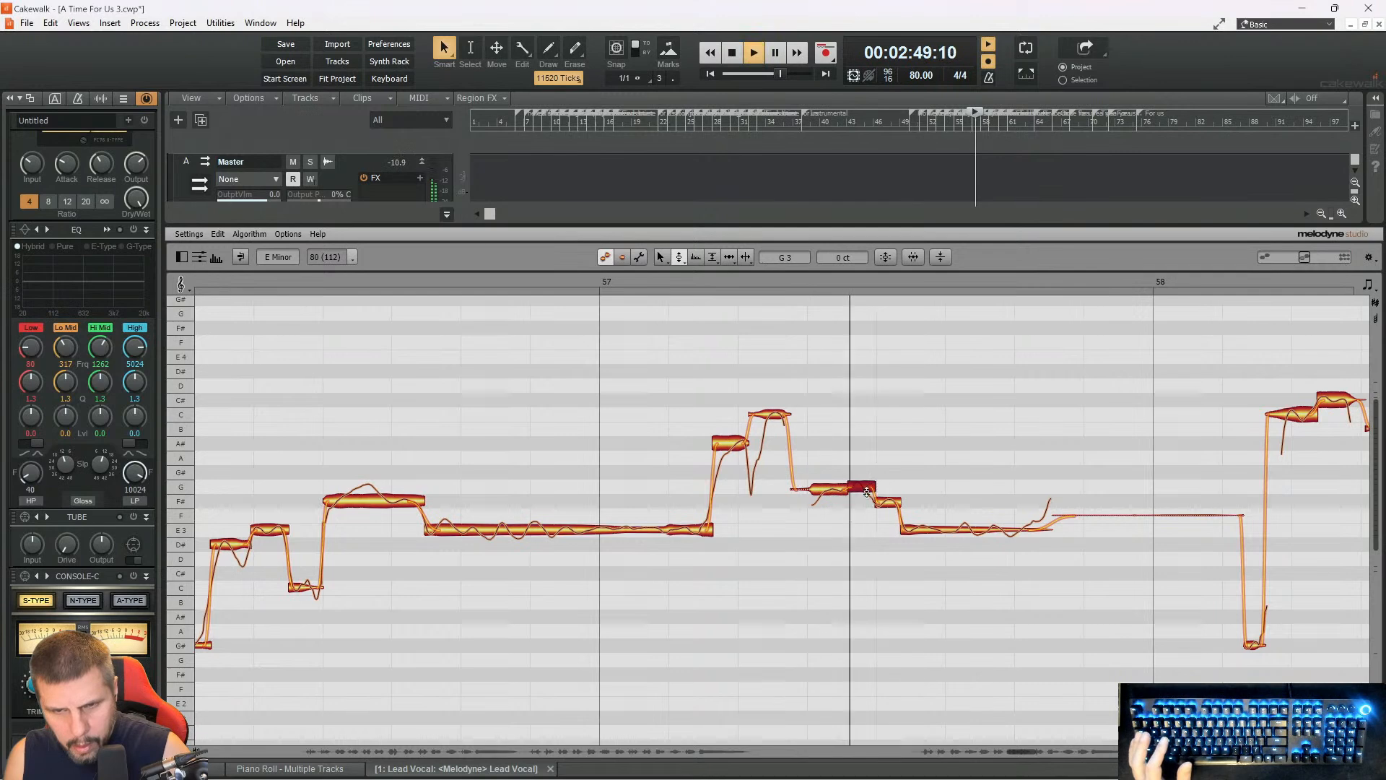
# - Lower the first piece of the split G3 note in bar 57 to F#3 and audition the phrase
pyautogui.doubleClick(829, 499)
pyautogui.press('space')
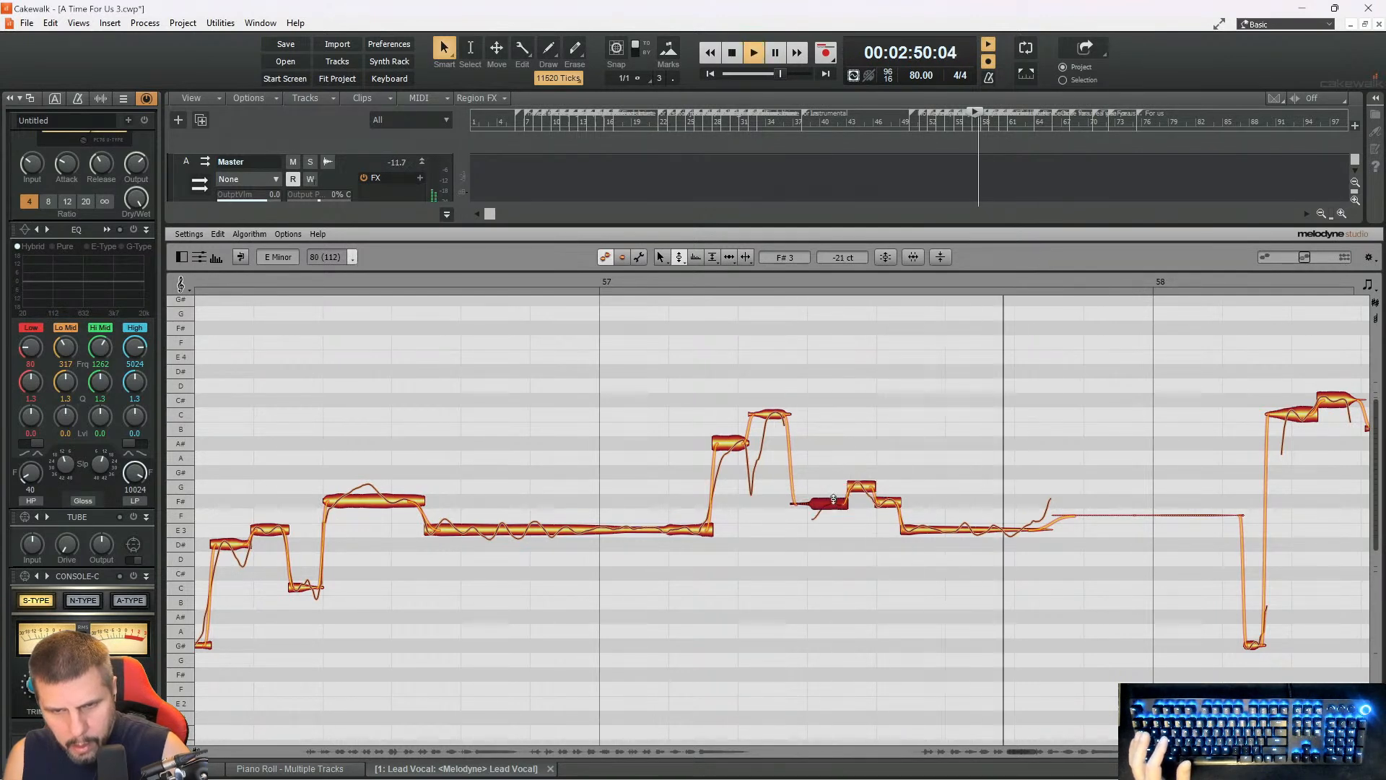
pyautogui.press('space')
pyautogui.press('space')
# - Raise the formants of the three short pieces before the long E3 note ending bar 57 to +50 ct and audition them
pyautogui.moveTo(818, 452); pyautogui.dragTo(878, 524)
pyautogui.rightClick(878, 525)
pyautogui.click(888, 523)
pyautogui.press('space')
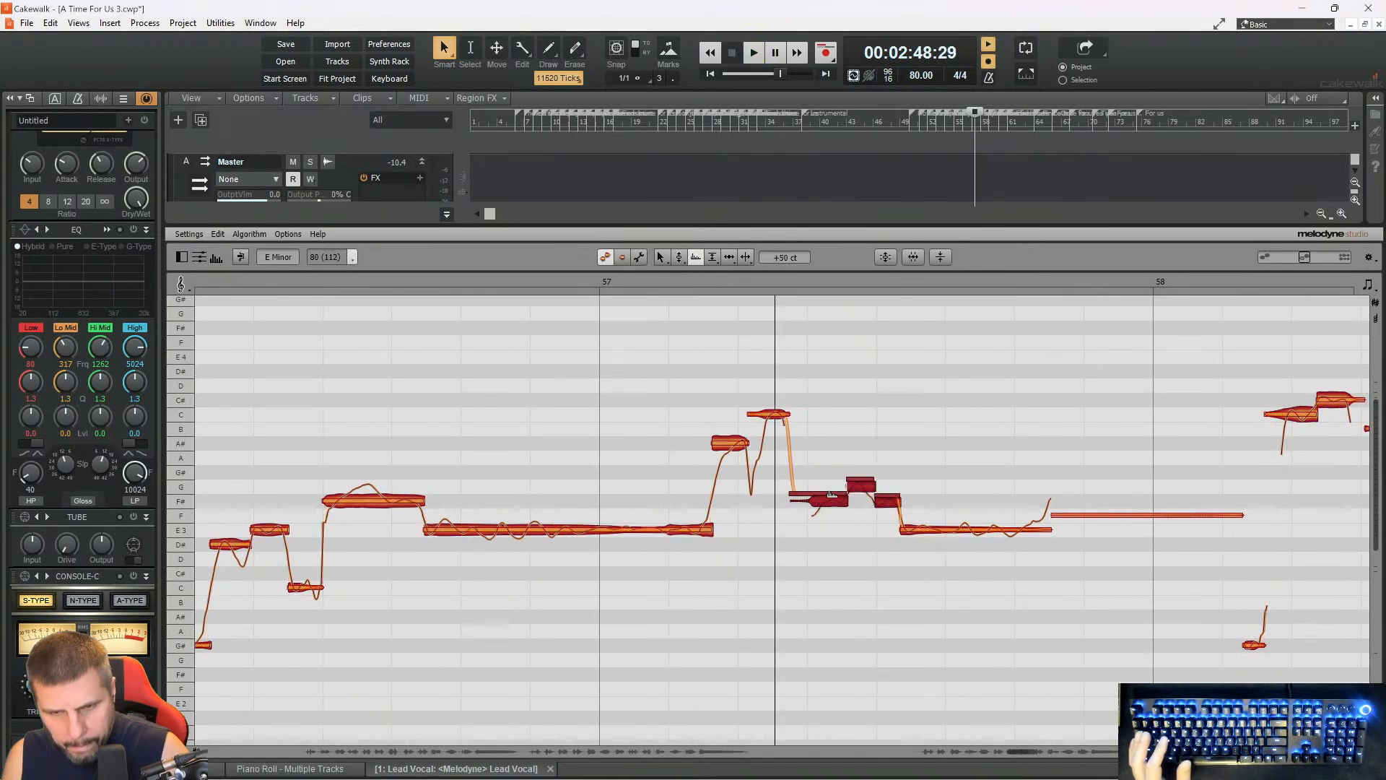
pyautogui.press('space')
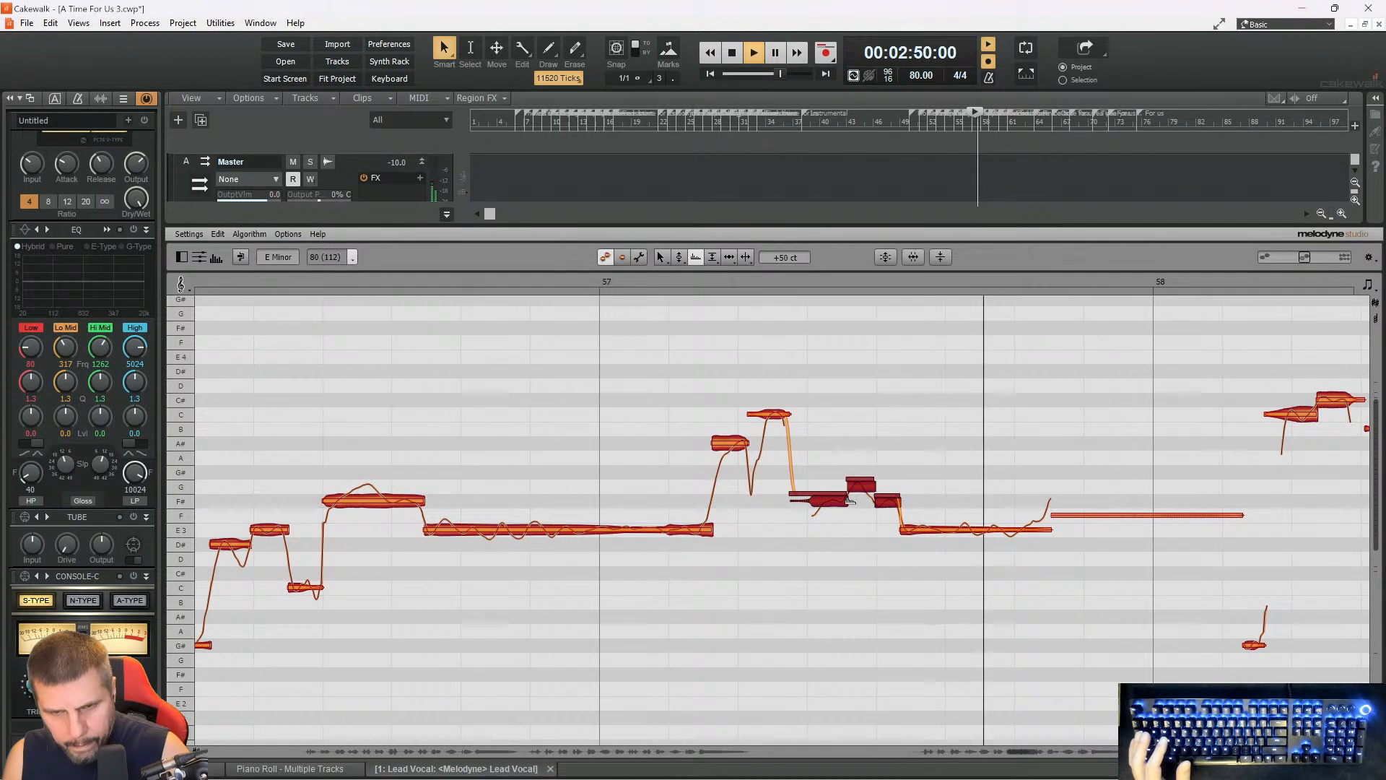
pyautogui.press('space')
# - Raise the formants of the E3 note near the end of bar 57 to +20 ct and audition it
pyautogui.click(924, 527)
pyautogui.press('space')
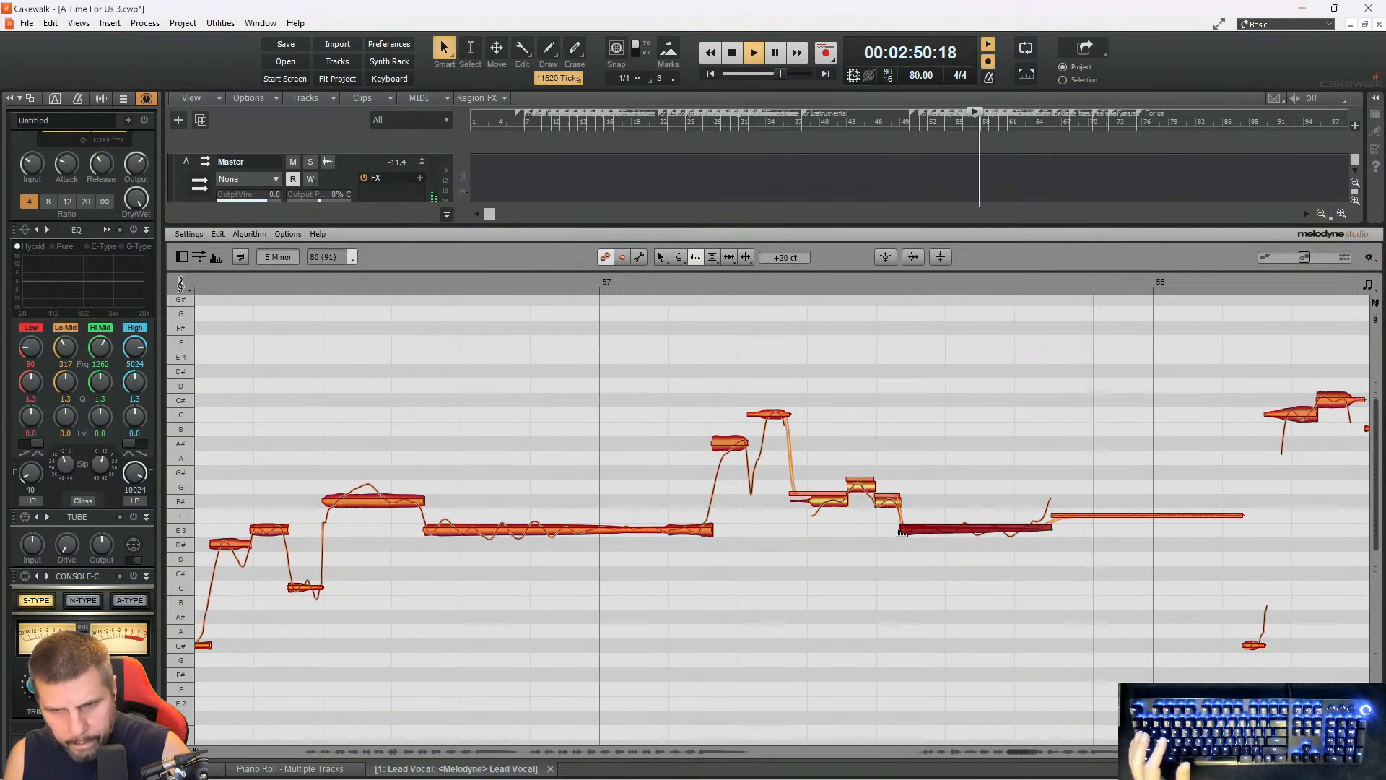
pyautogui.press('space')
# - Raise the amplitude of the E3 note near the end of bar 57 to +1.44 dB and audition the passage
pyautogui.moveTo(918, 462); pyautogui.dragTo(951, 544)
pyautogui.rightClick(951, 543)
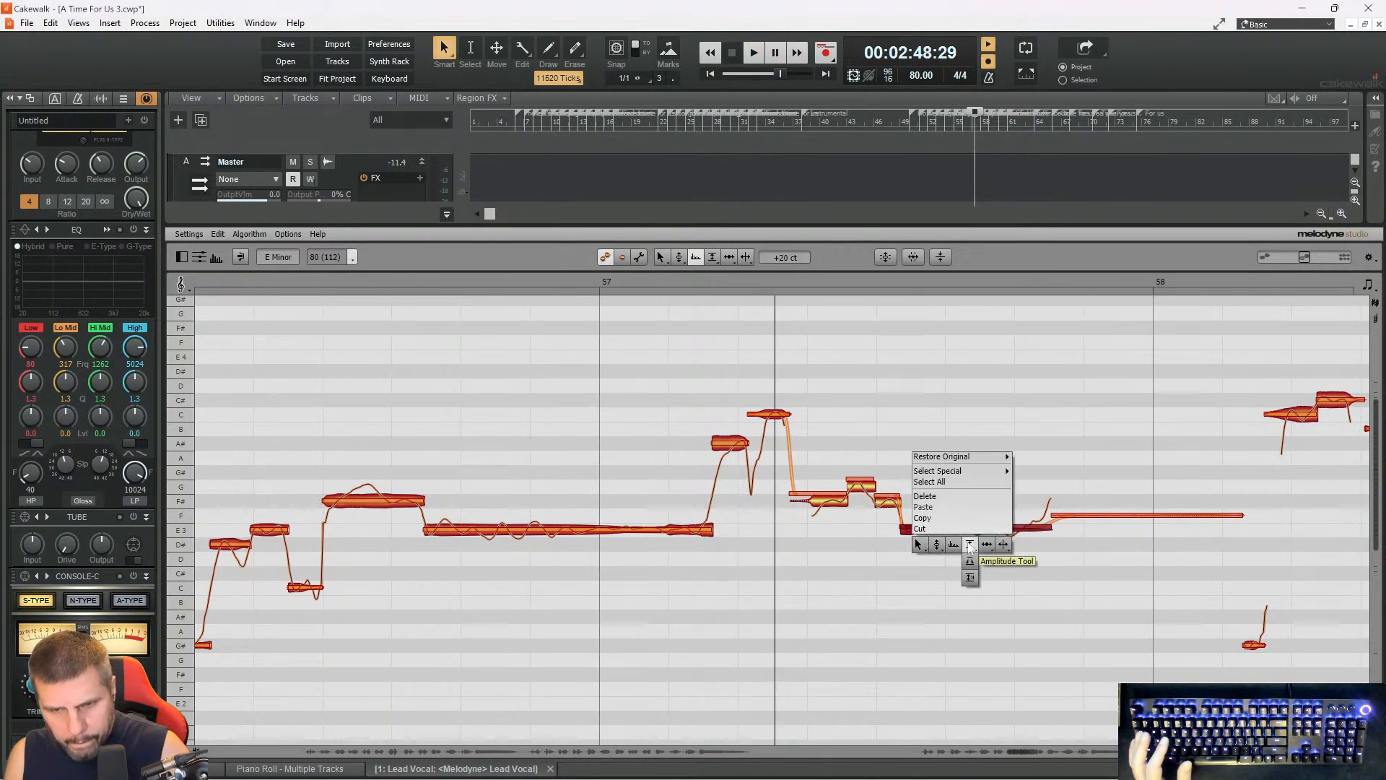
pyautogui.click(969, 547)
pyautogui.press('space')
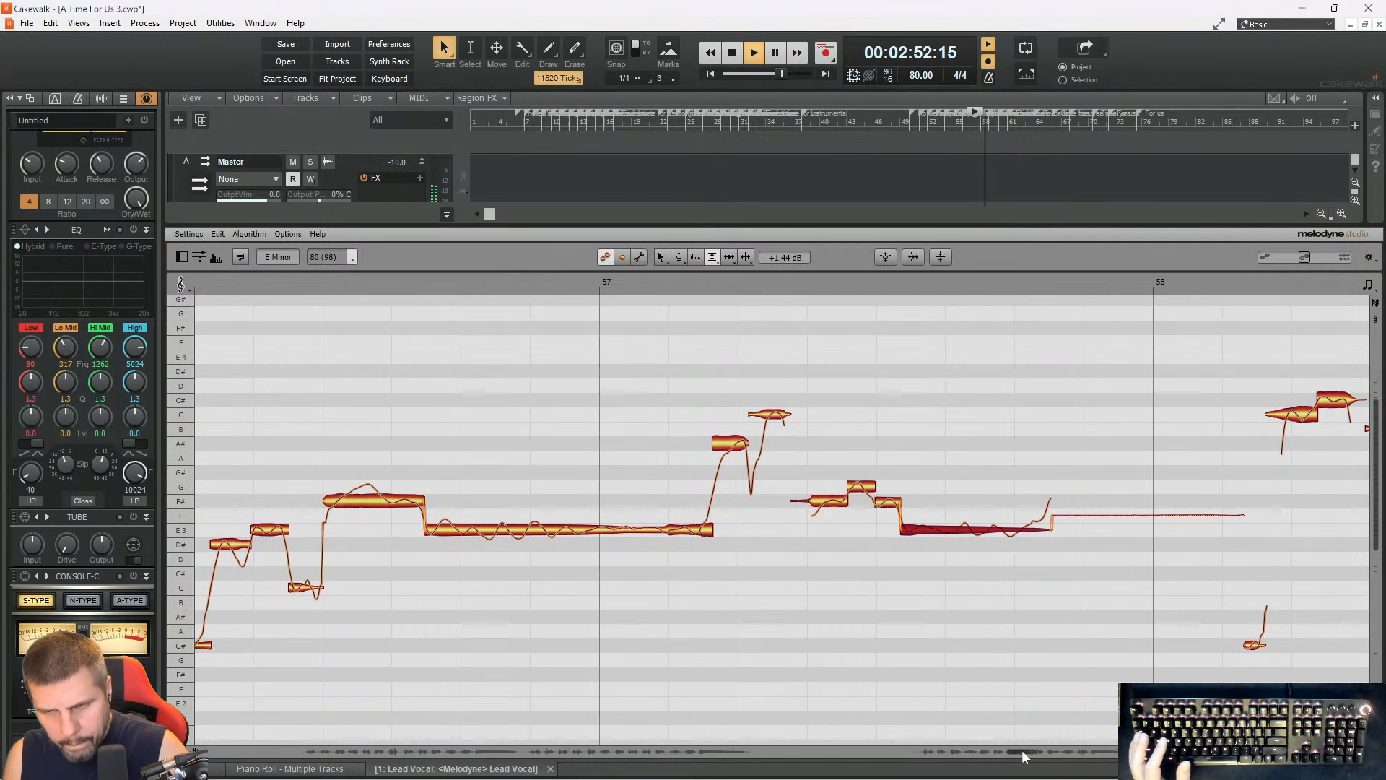
pyautogui.press('space')
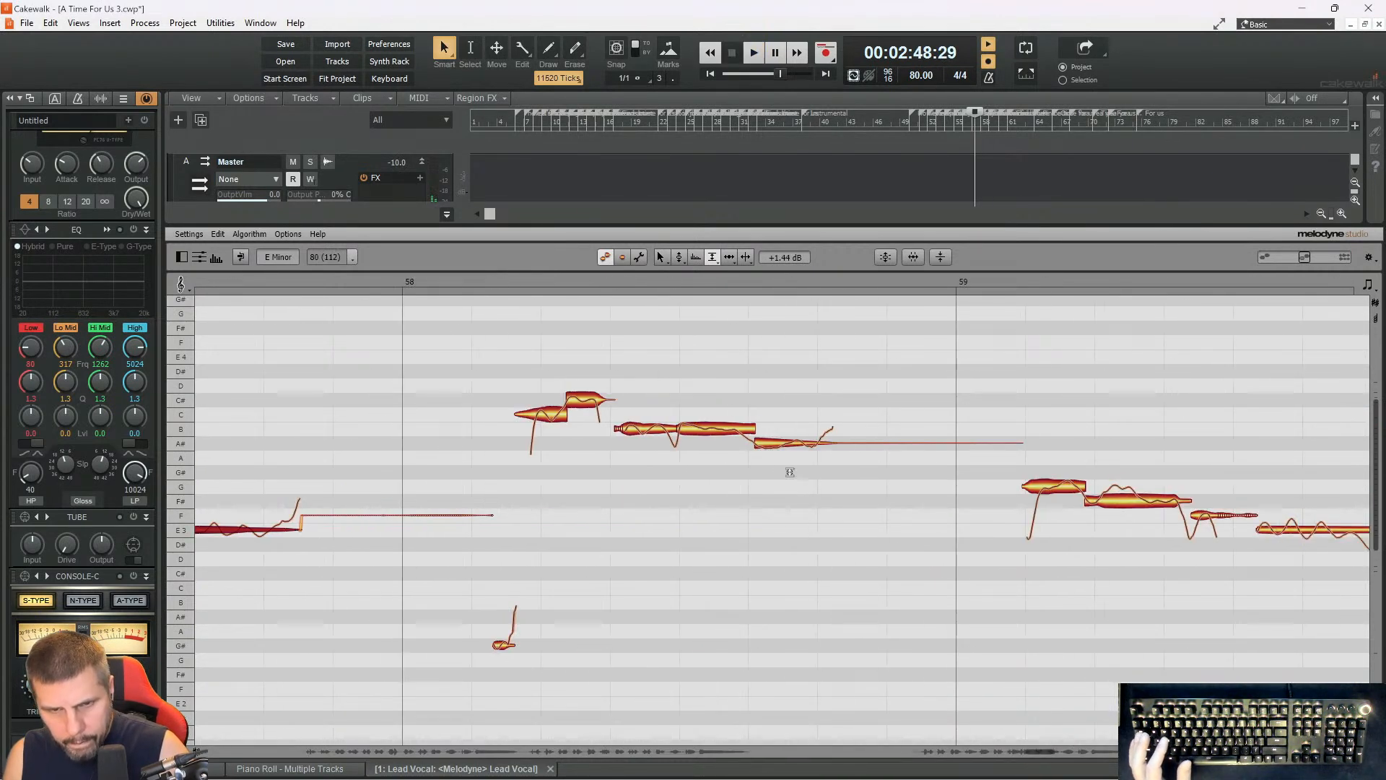
# - Raise the formants of the second B3 note in bar 58 to +35 ct and audition from the start of the bar
pyautogui.rightClick(733, 425)
pyautogui.click(700, 426)
pyautogui.moveTo(700, 426); pyautogui.dragTo(704, 420)
pyautogui.click(483, 280)
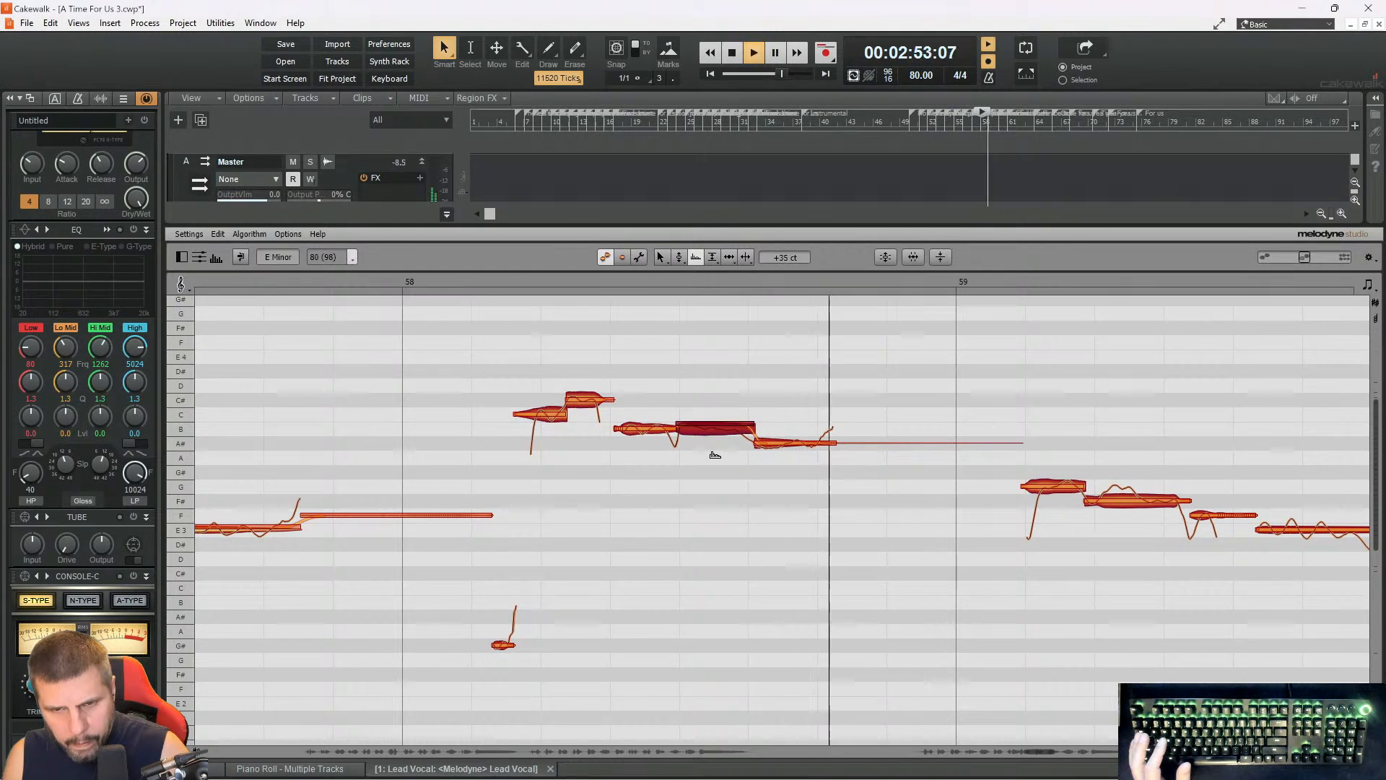
pyautogui.moveTo(1038, 748); pyautogui.dragTo(1051, 749)
pyautogui.press('space')
# - Split the long E3 note in bar 59 and set its tail piece to D3, auditioning from bar 59
pyautogui.rightClick(801, 355)
pyautogui.click(894, 466)
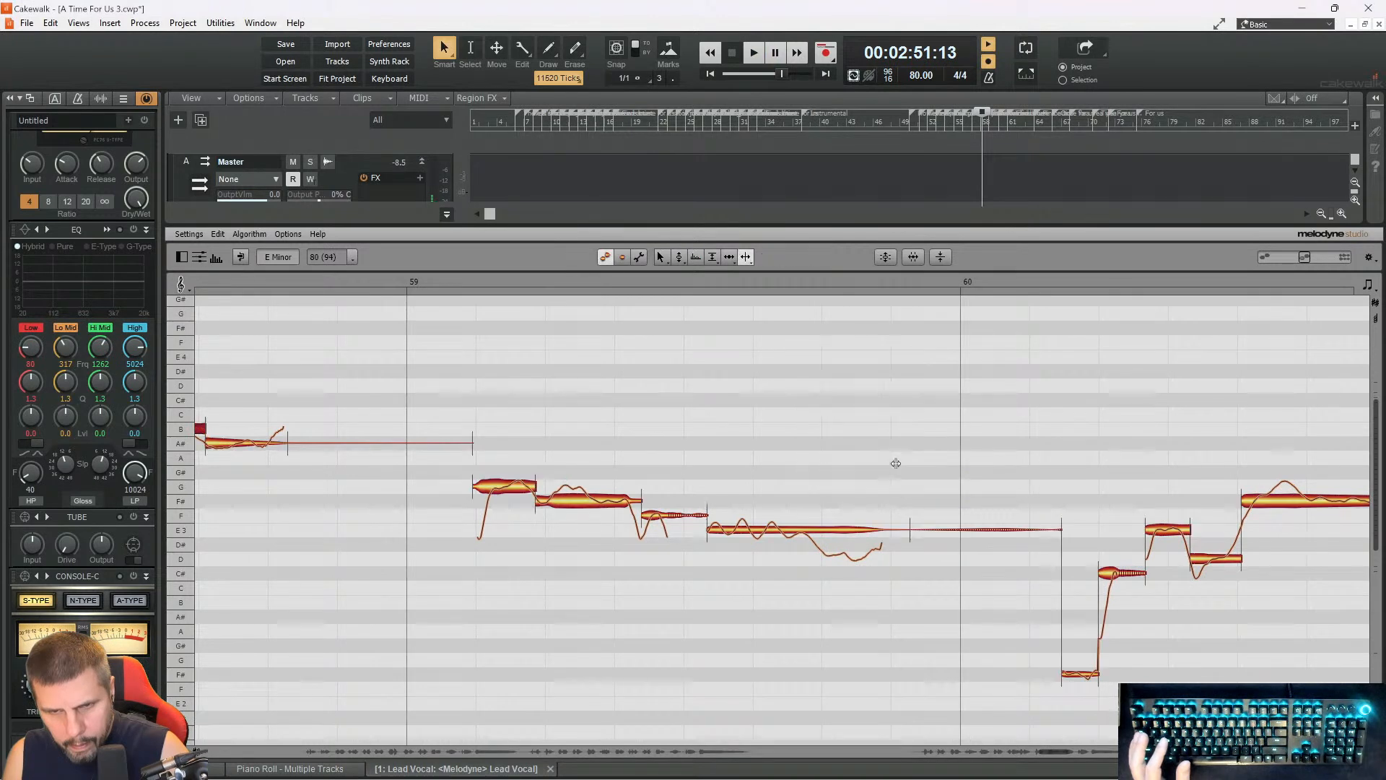
pyautogui.click(818, 530)
pyautogui.rightClick(800, 570)
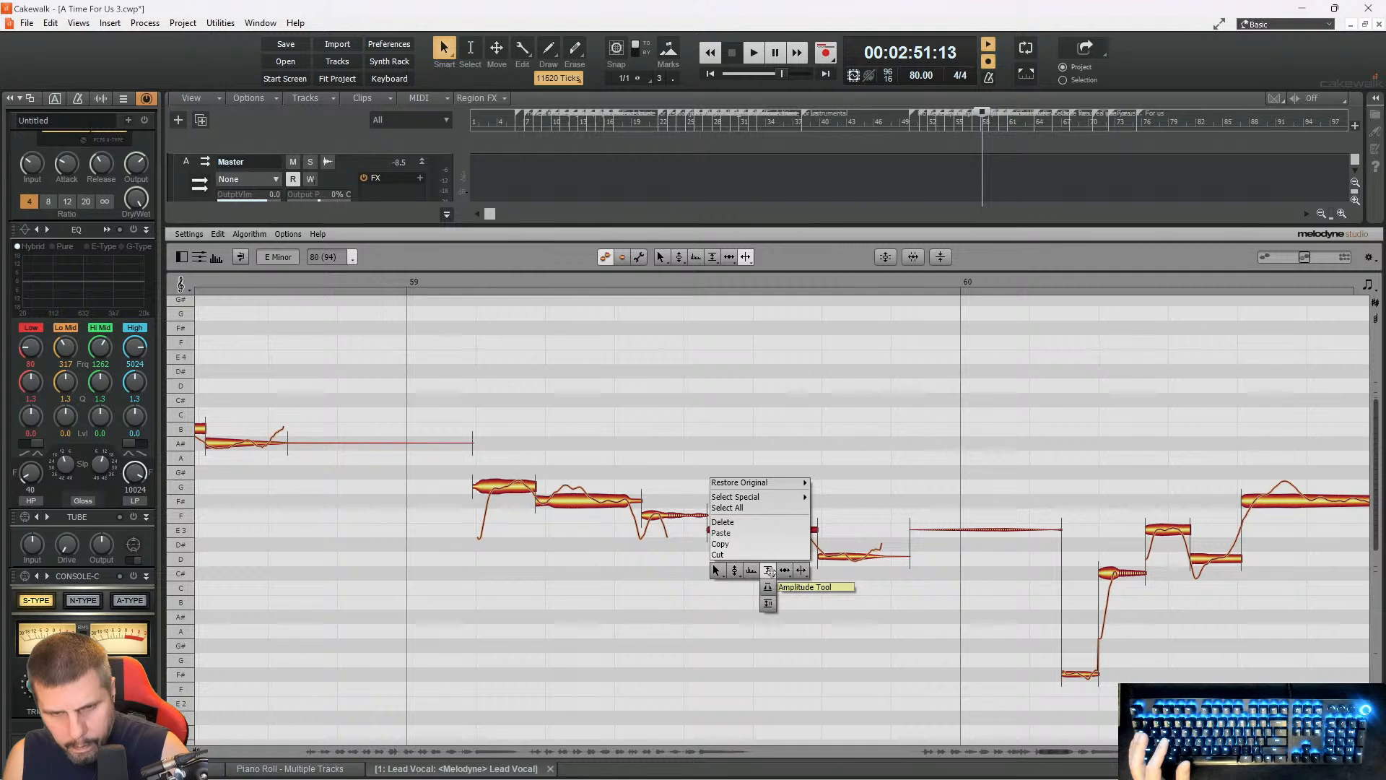
pyautogui.click(735, 570)
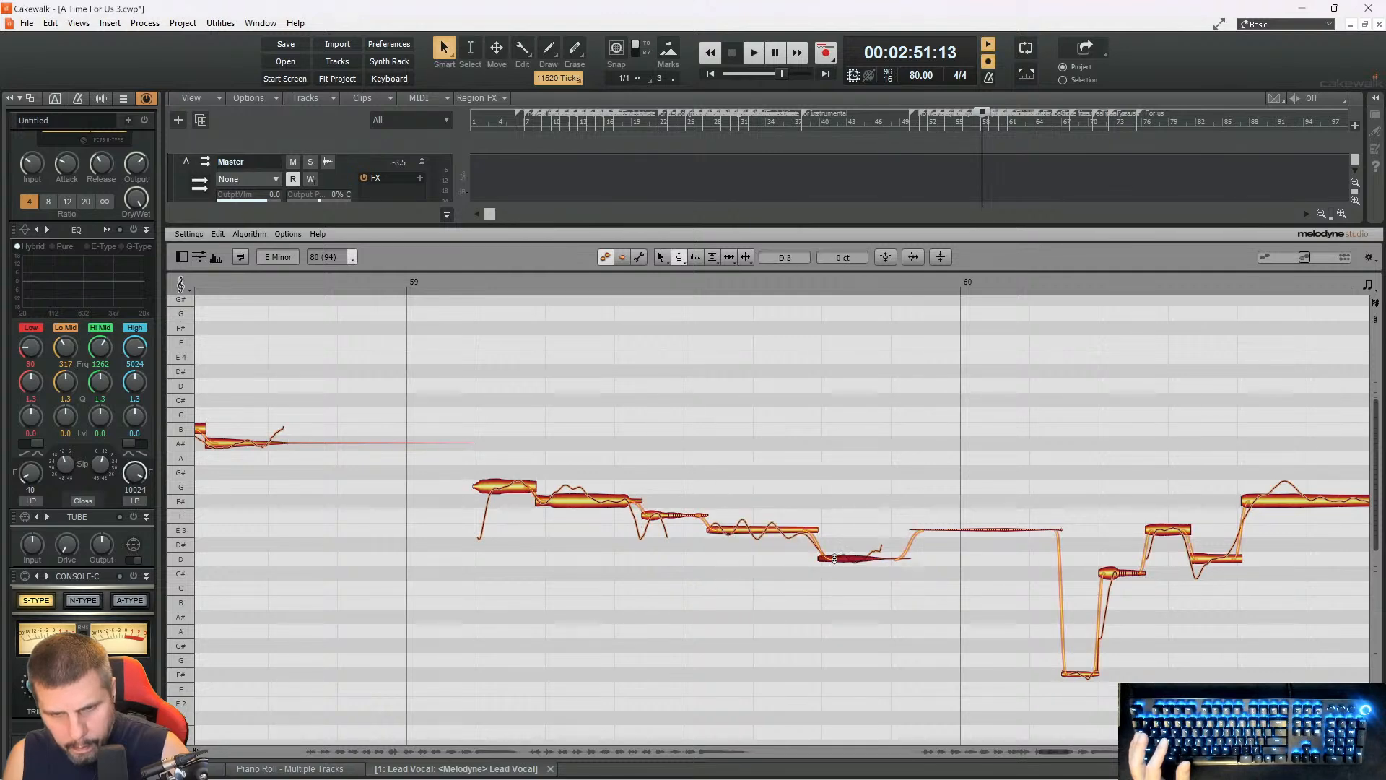
pyautogui.press('space')
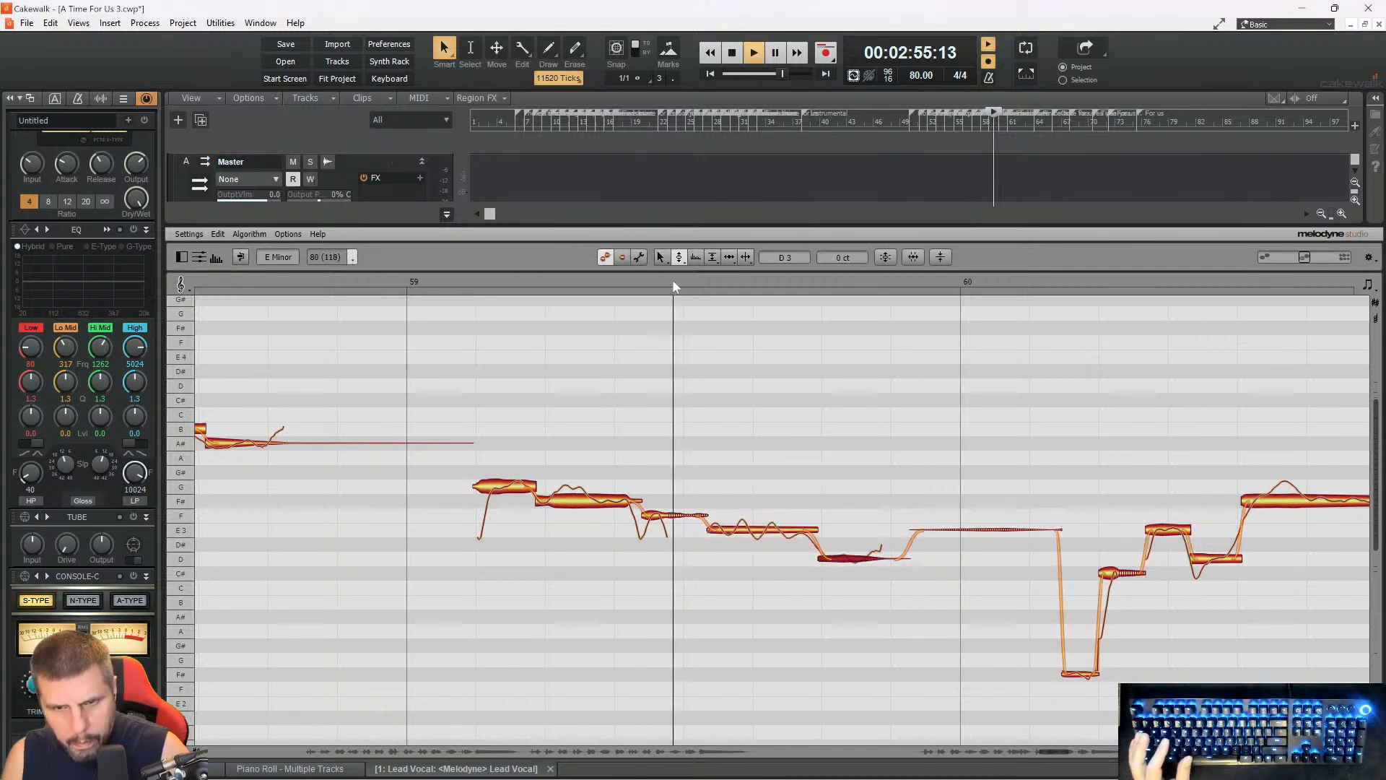
pyautogui.press('space')
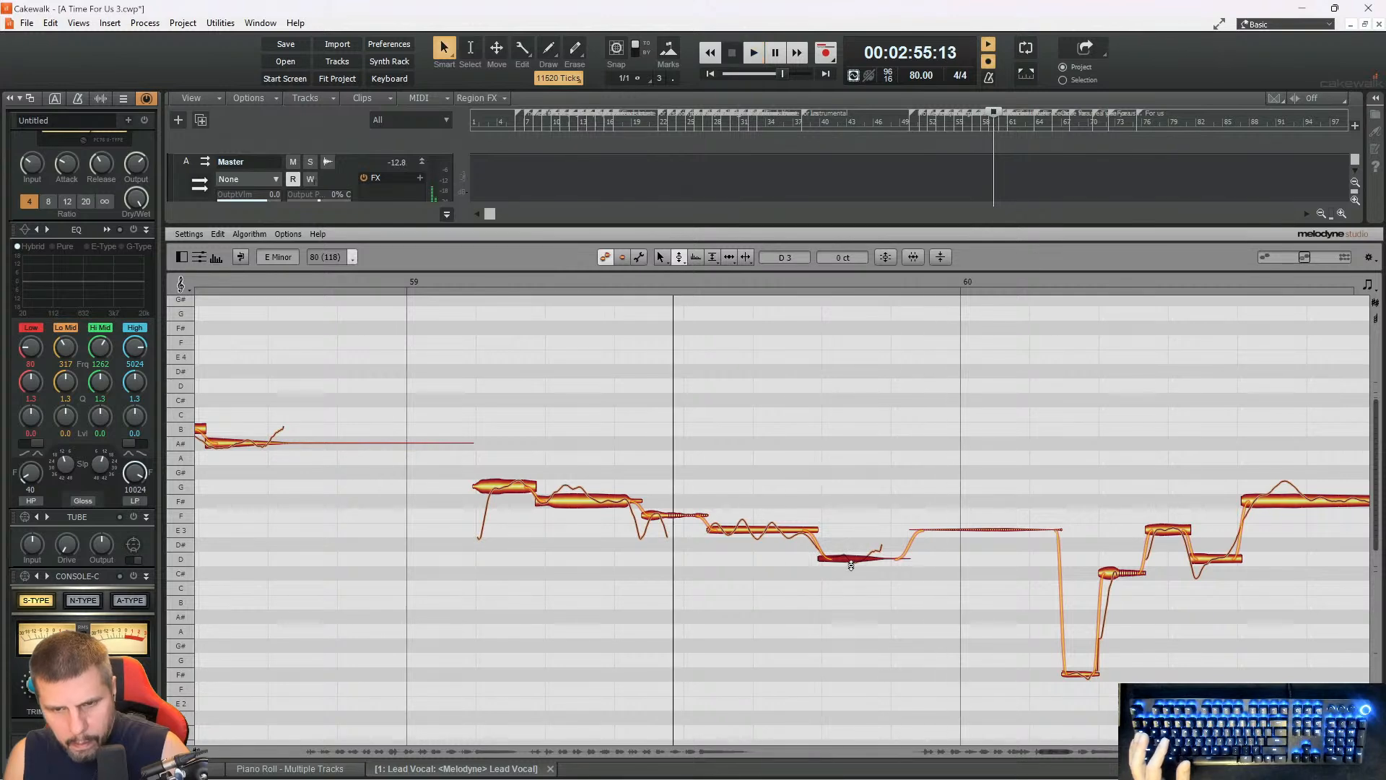
# - Lower the tail piece of the split note in bar 59 to C#3 and audition the phrase repeatedly
pyautogui.moveTo(846, 567)
pyautogui.mouseDown()
pyautogui.moveTo(866, 559)
pyautogui.moveTo(846, 568)
pyautogui.mouseUp()
pyautogui.press('space')
pyautogui.press('space')
pyautogui.press('space')
pyautogui.press('space')
pyautogui.press('space')
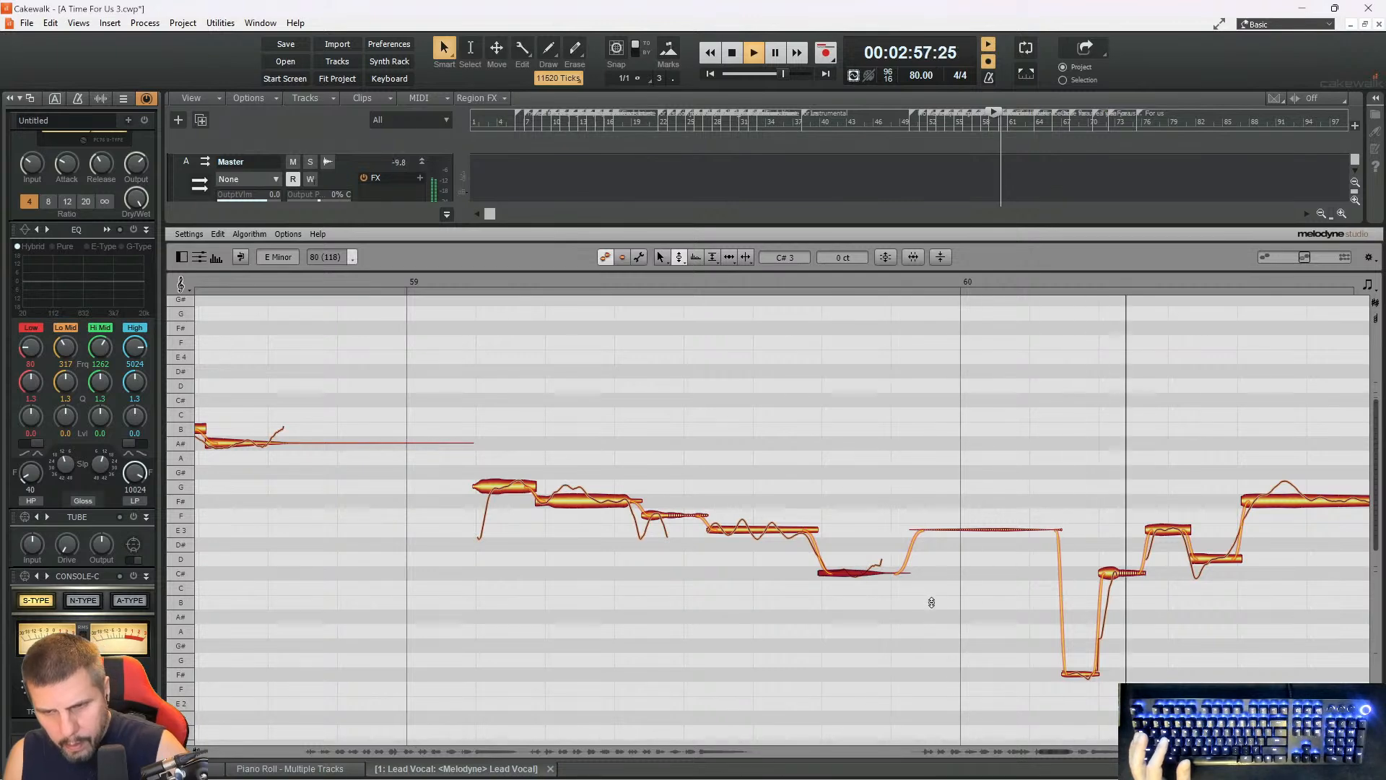
pyautogui.press('space')
# - Lower the amplitude of the C#3 note in bar 60 to -3.60 dB and audition from the start of the bar
pyautogui.rightClick(1108, 556)
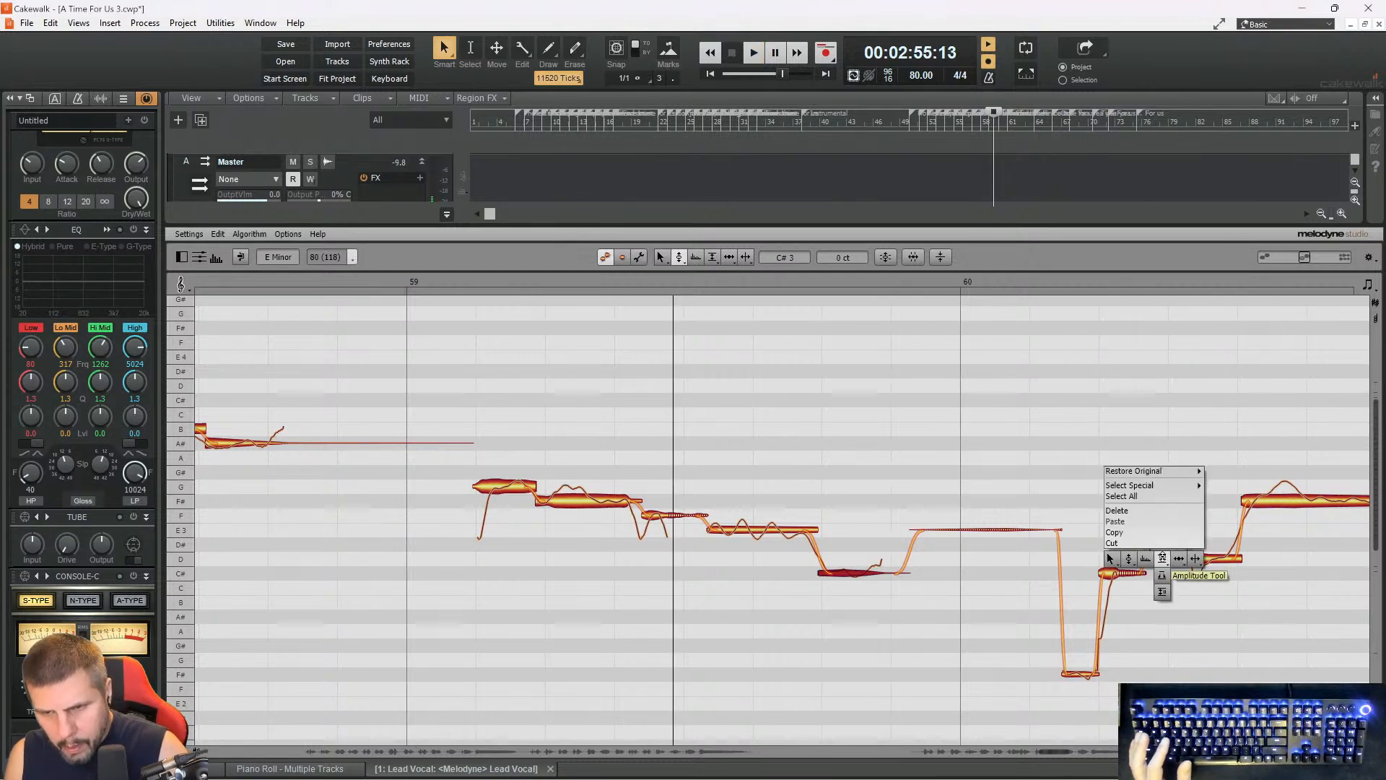
pyautogui.click(1162, 558)
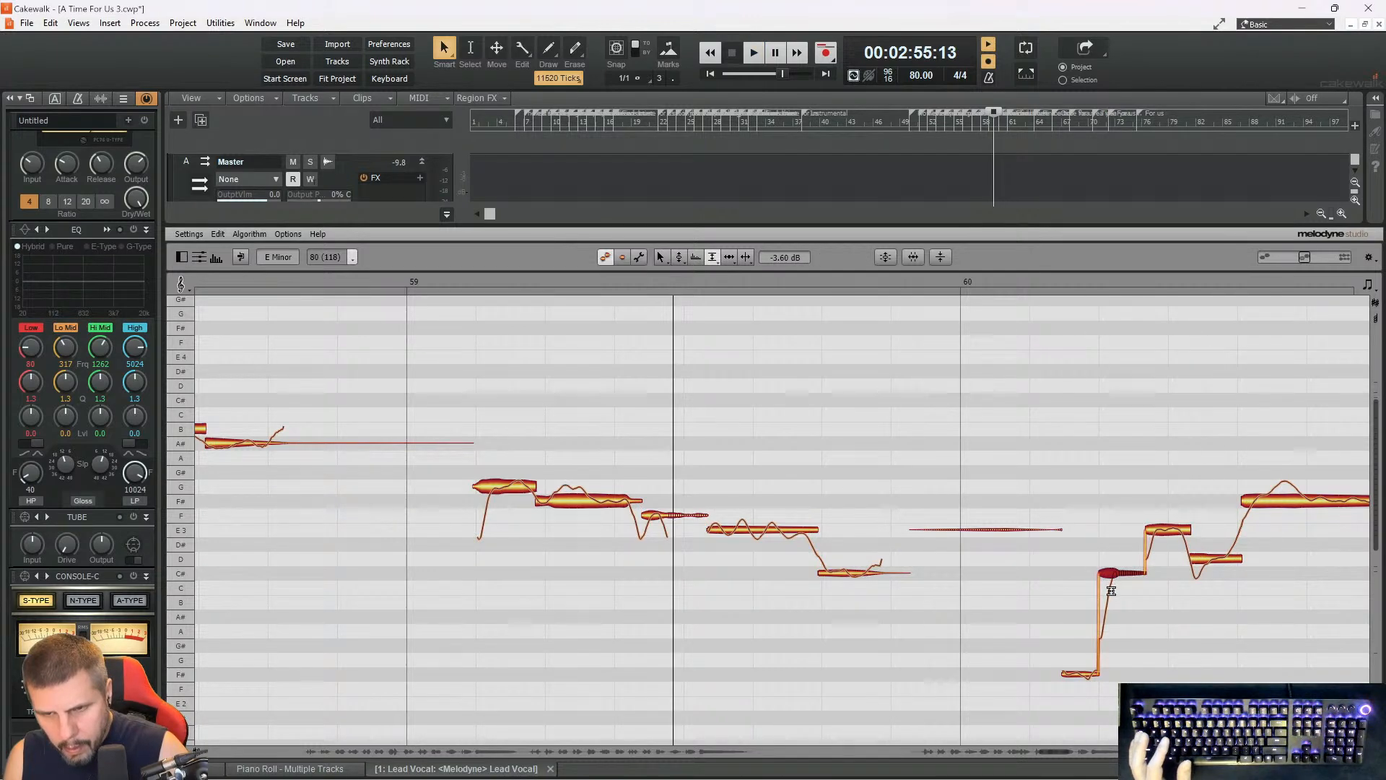
pyautogui.click(985, 280)
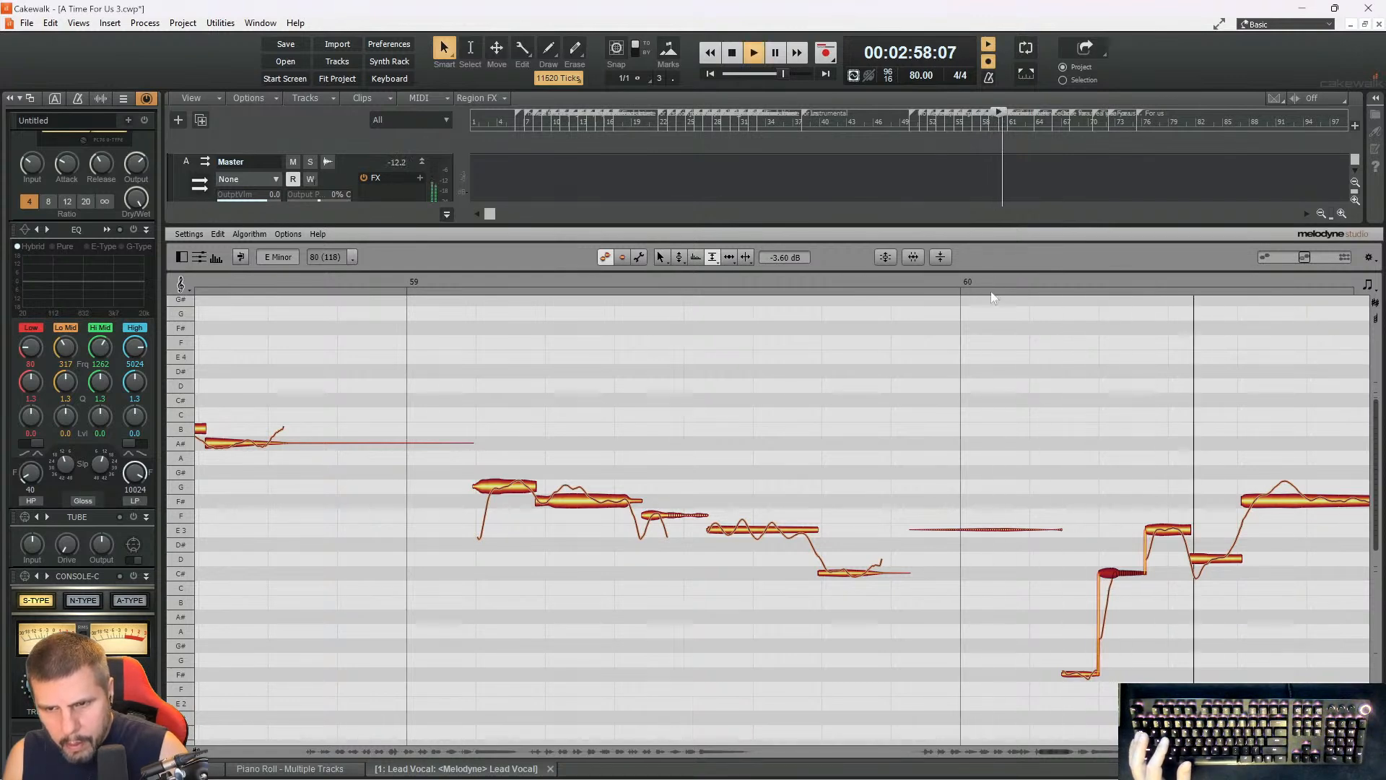
pyautogui.press('space')
# - Split the long F#3 note in bar 60 with the Note Separation tool, isolating the pitch rise near its start
pyautogui.rightClick(1259, 521)
pyautogui.click(1291, 525)
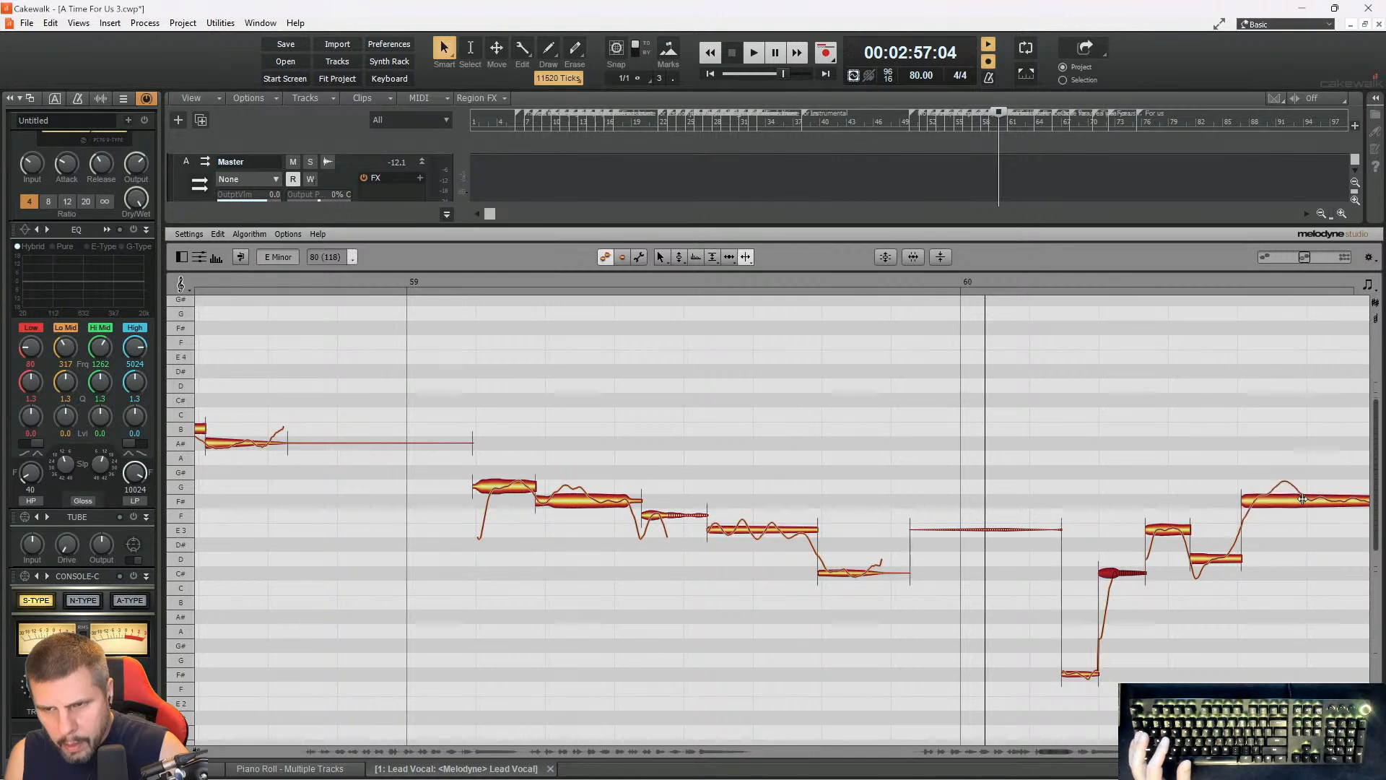
pyautogui.click(1301, 499)
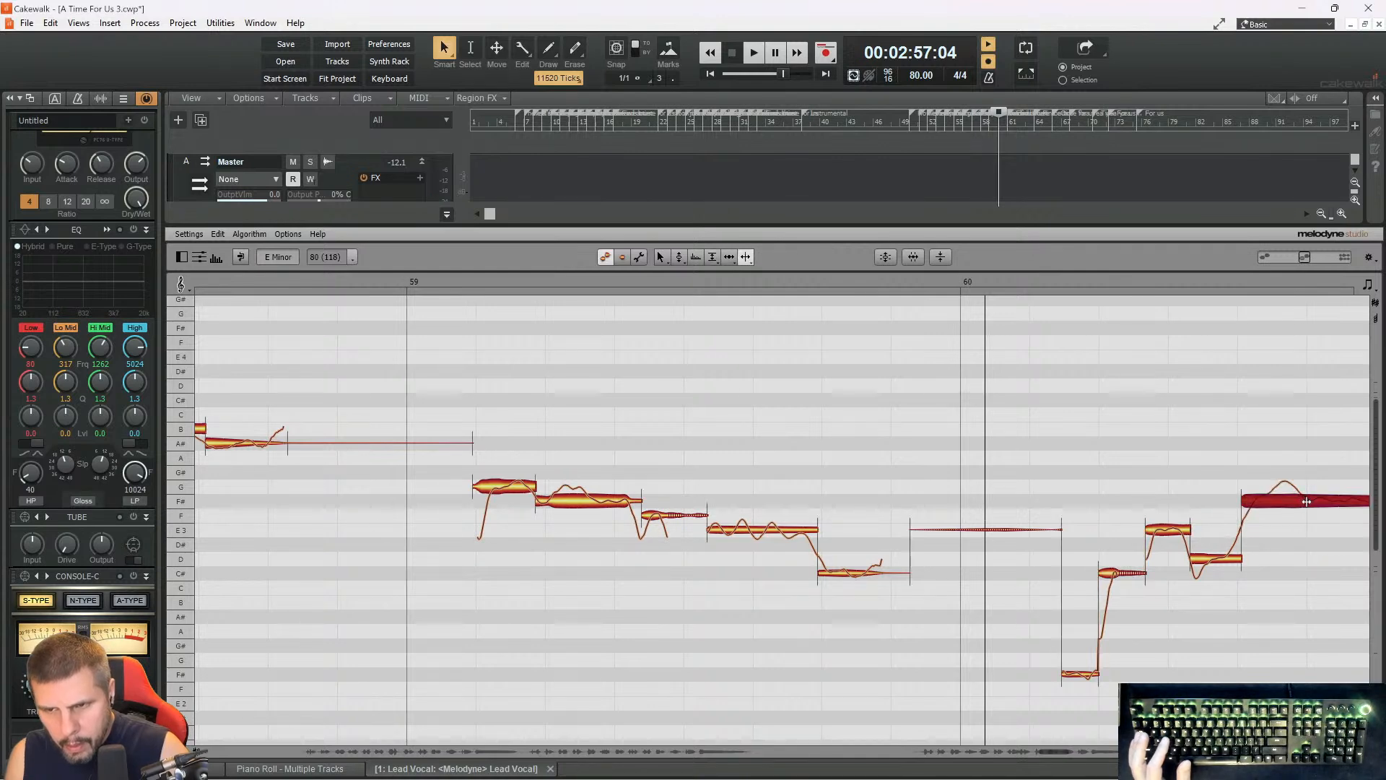
pyautogui.doubleClick(1306, 501)
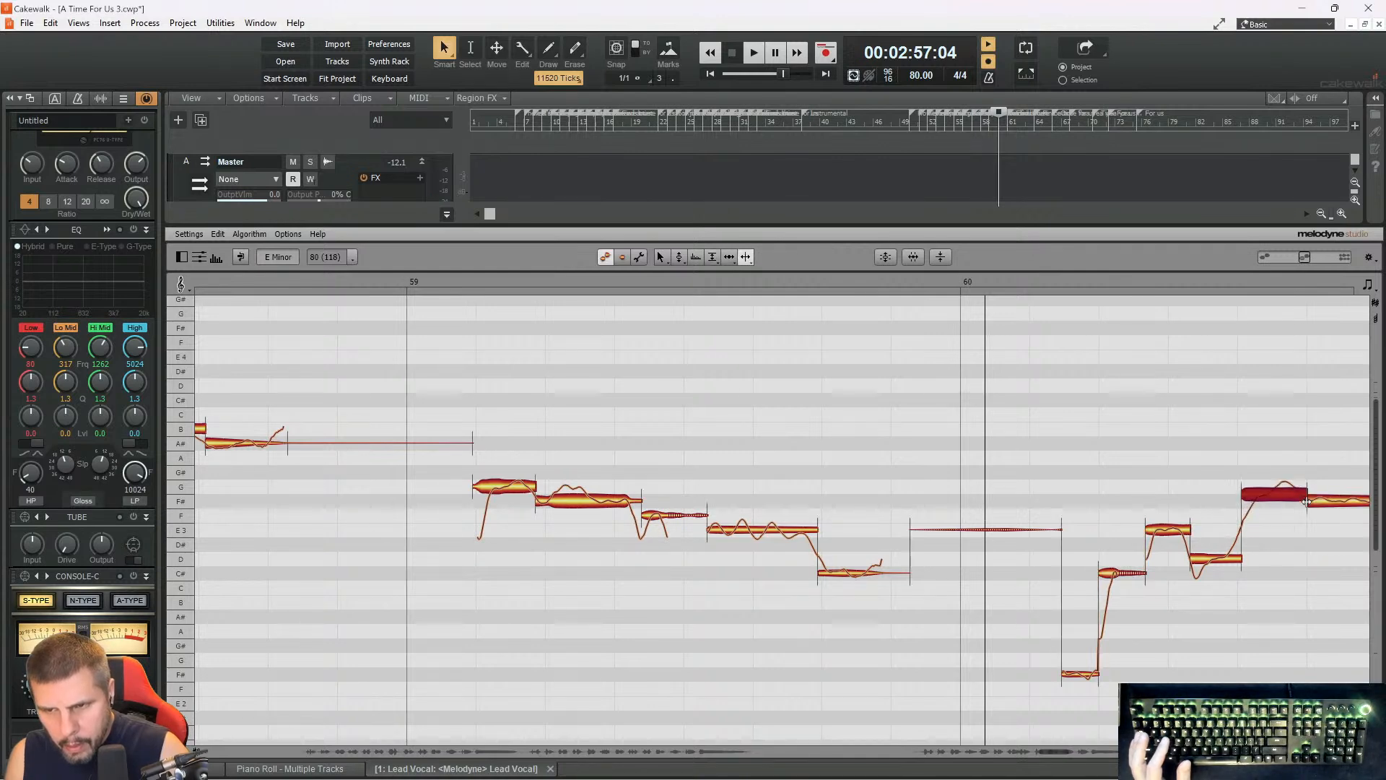
# - Set the short middle piece of the split F#3 note in bar 60 to G3 and audition the phrase
pyautogui.rightClick(1257, 491)
pyautogui.click(1189, 480)
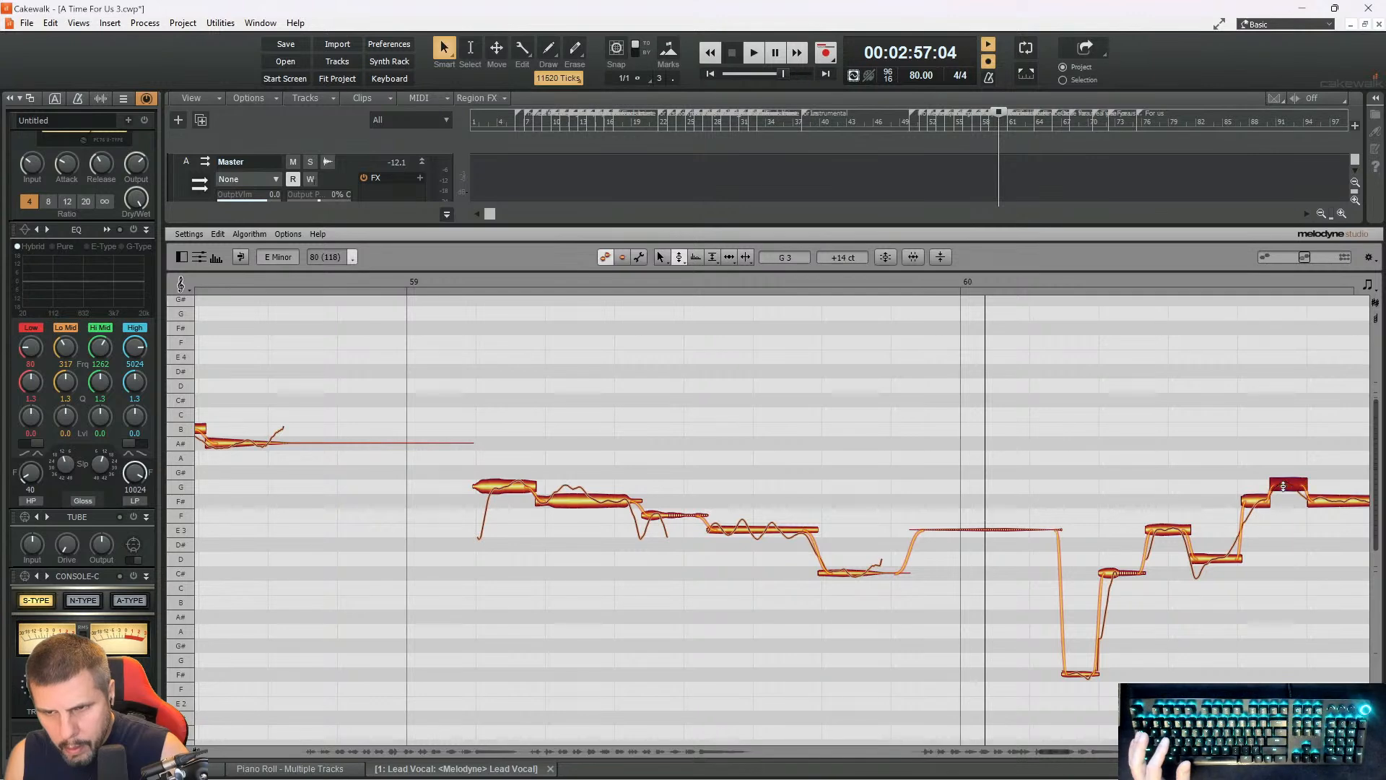
pyautogui.press('space')
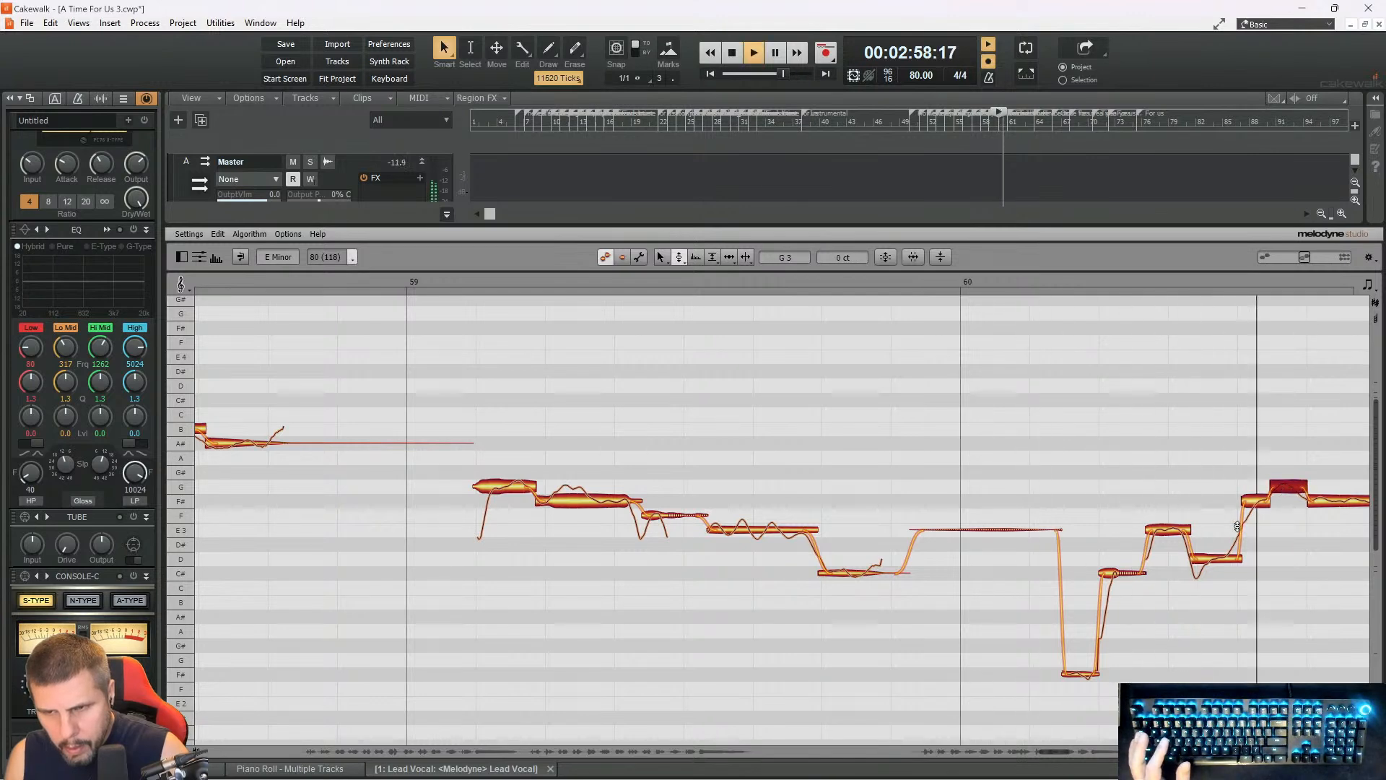
pyautogui.press('space')
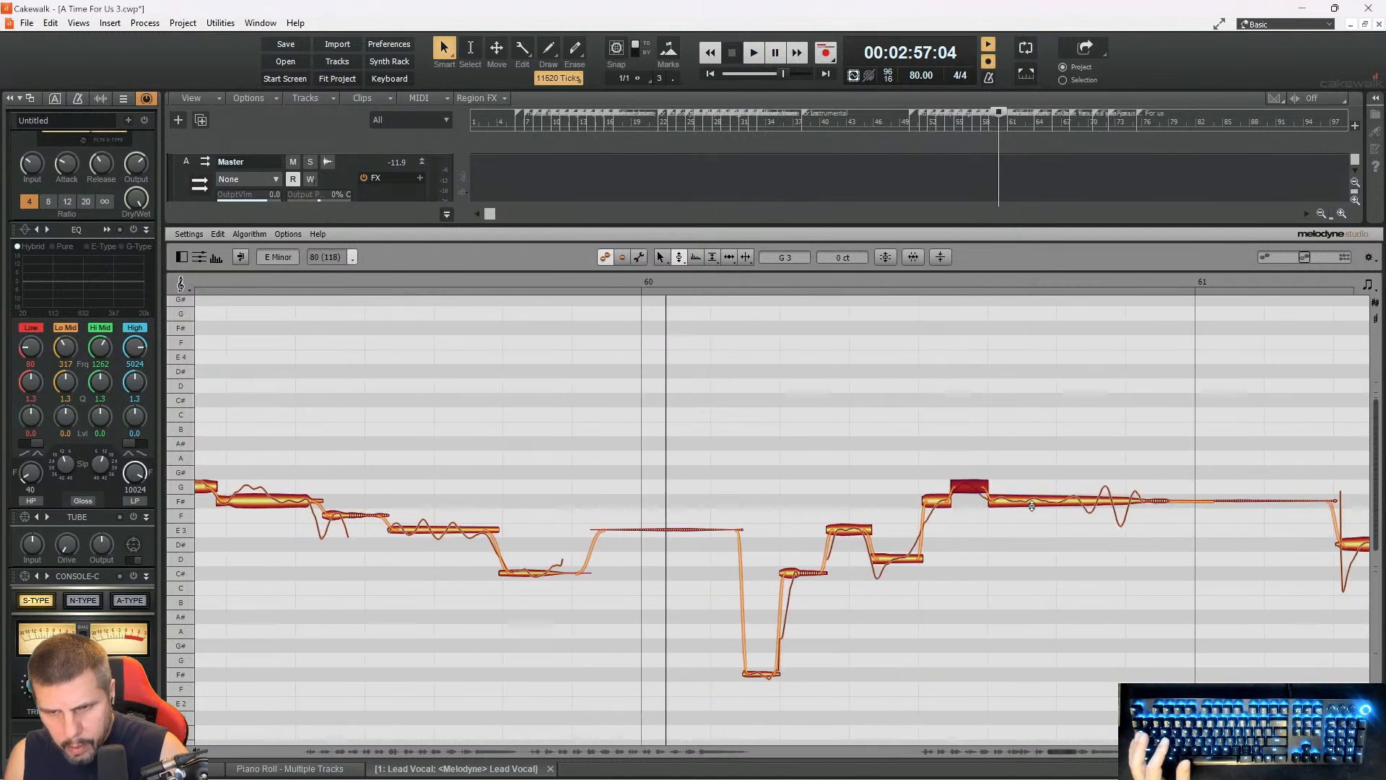
# - Reduce the pitch modulation of the long F#3 note at the end of bar 60 to 47% and audition it
pyautogui.rightClick(1035, 508)
pyautogui.click(1025, 523)
pyautogui.moveTo(1013, 501); pyautogui.dragTo(1003, 539)
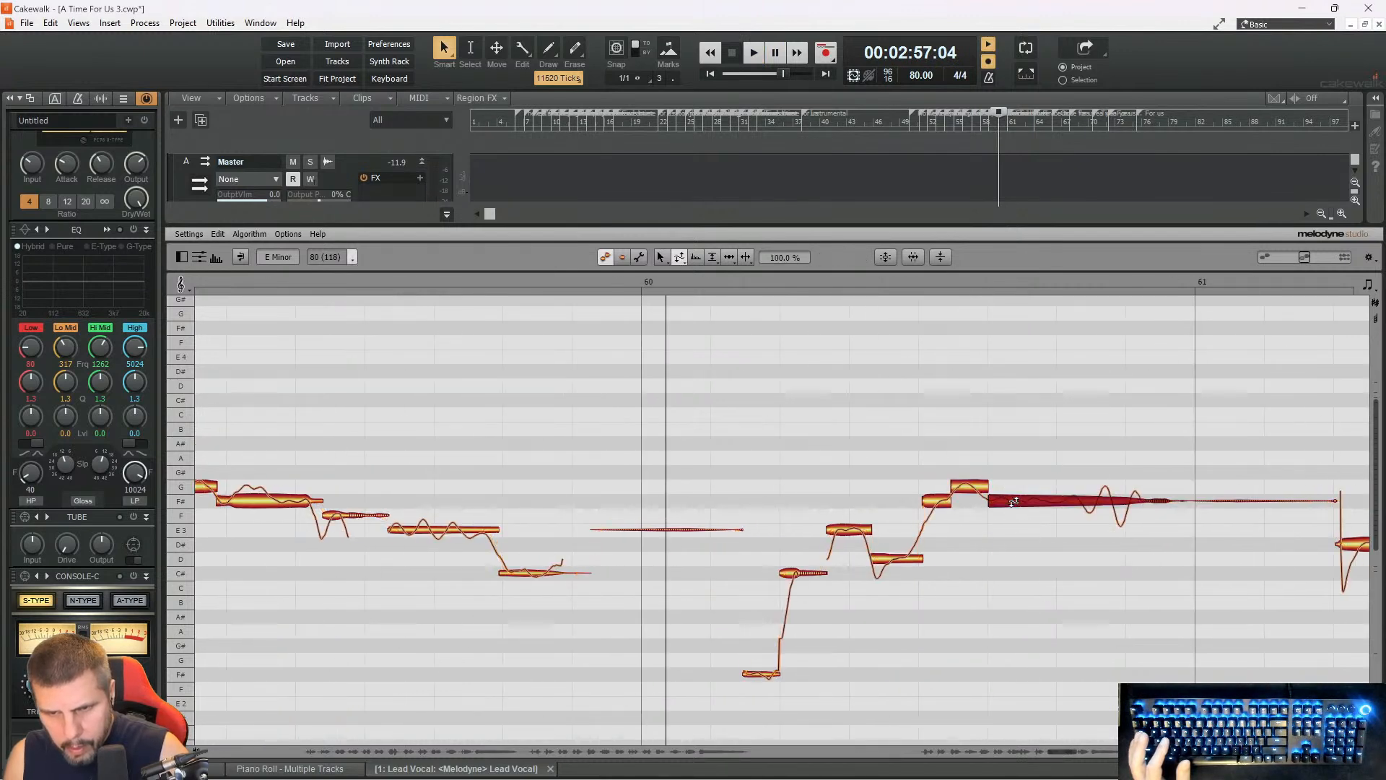
pyautogui.press('space')
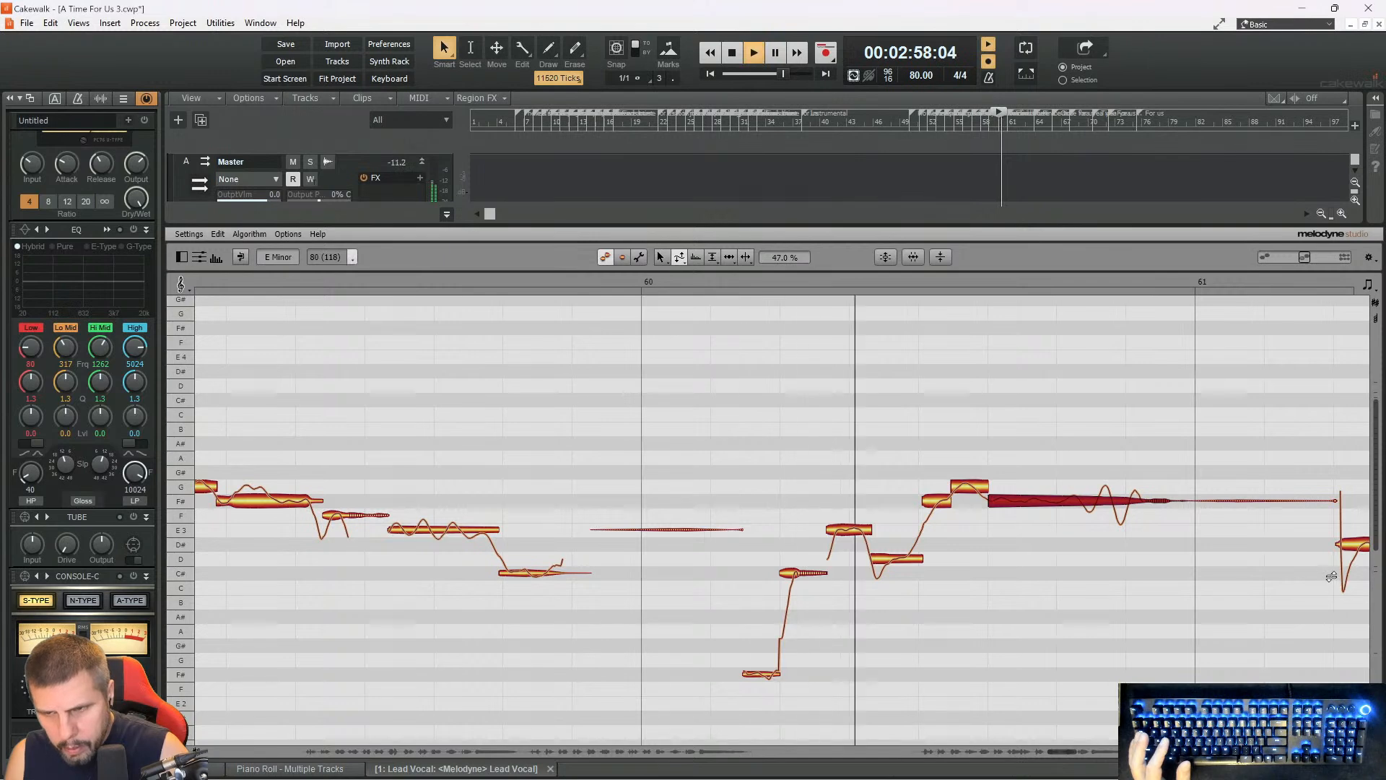
# - Adjust the timing of the D#3 note in bar 61 with the Time tool during playback
pyautogui.rightClick(1330, 577)
pyautogui.click(1355, 542)
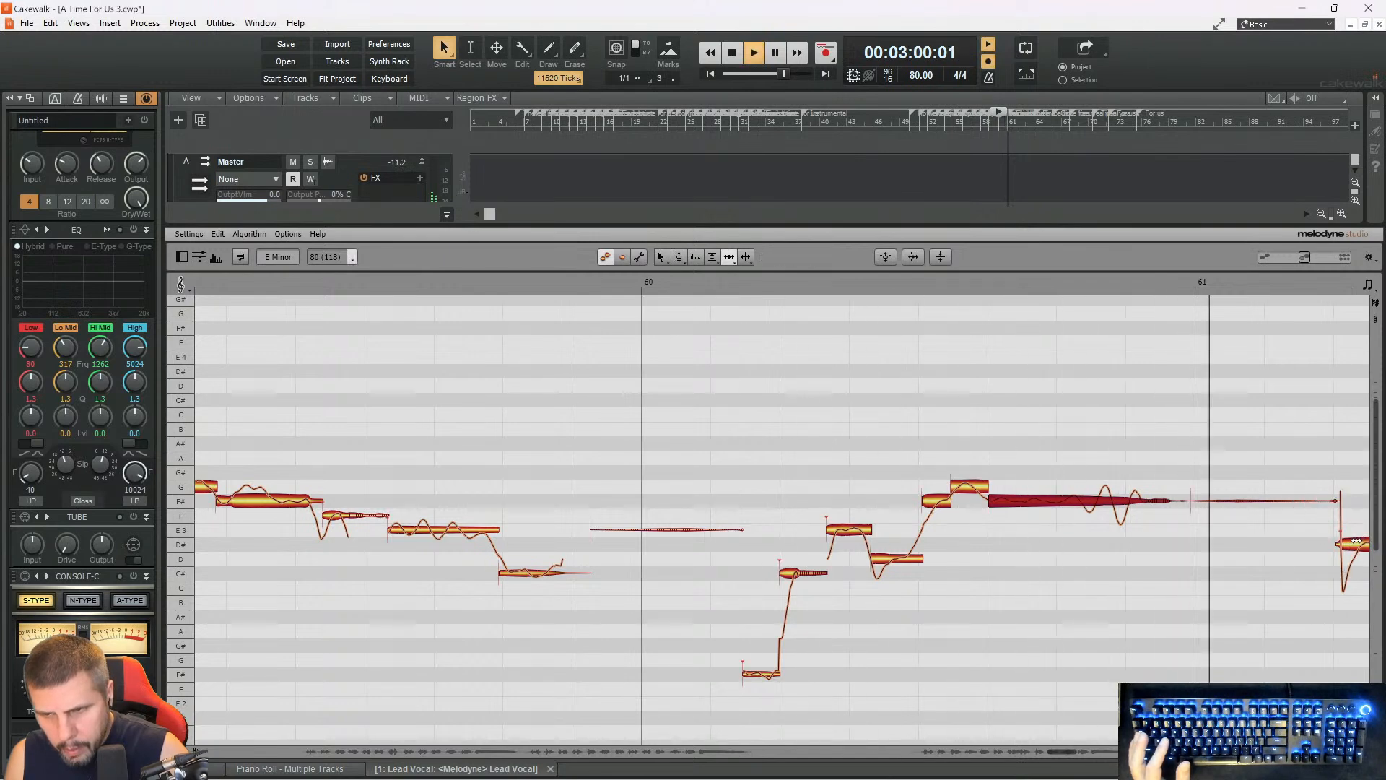
pyautogui.click(1355, 542)
pyautogui.press('space')
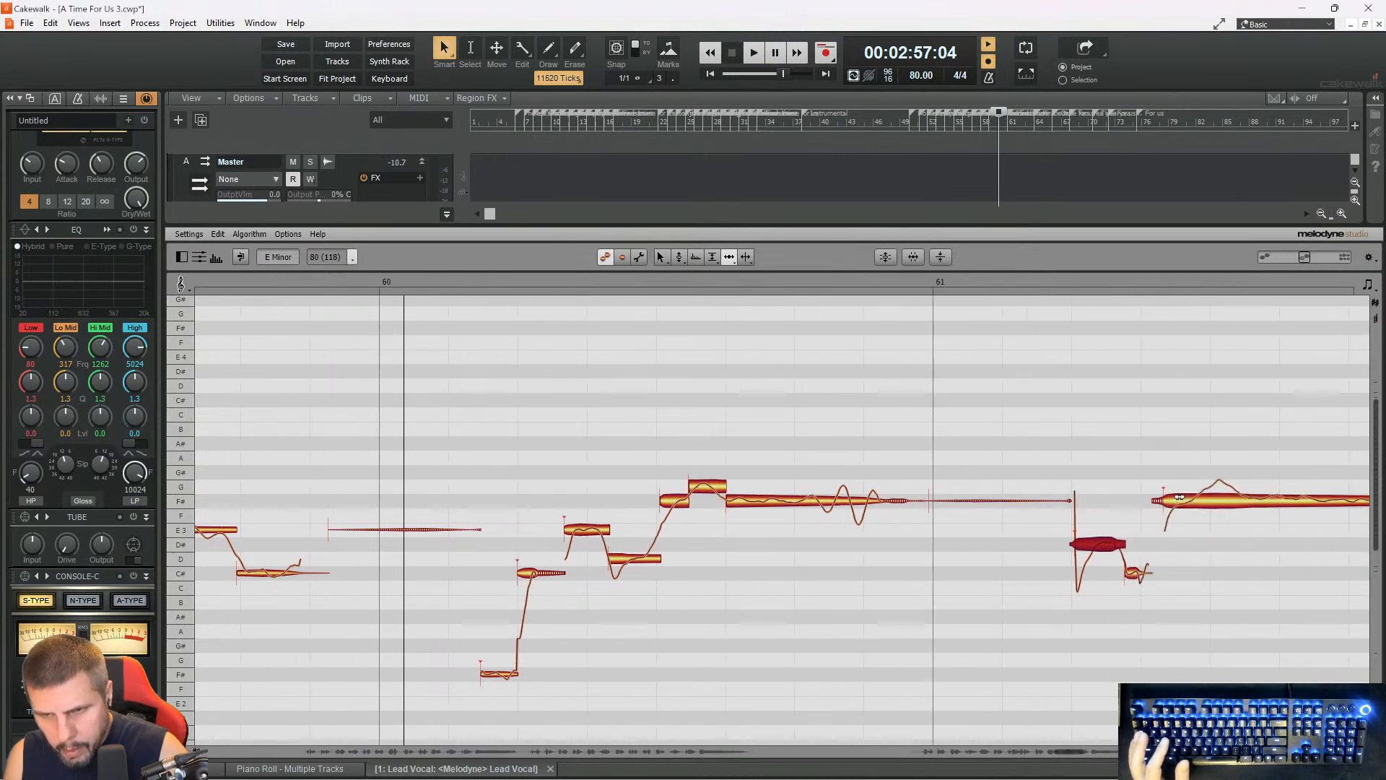
# - Split the long F#3 note in bar 61 with the Note Separation tool, isolating the pitch rise near its start
pyautogui.rightClick(1240, 507)
pyautogui.click(1251, 522)
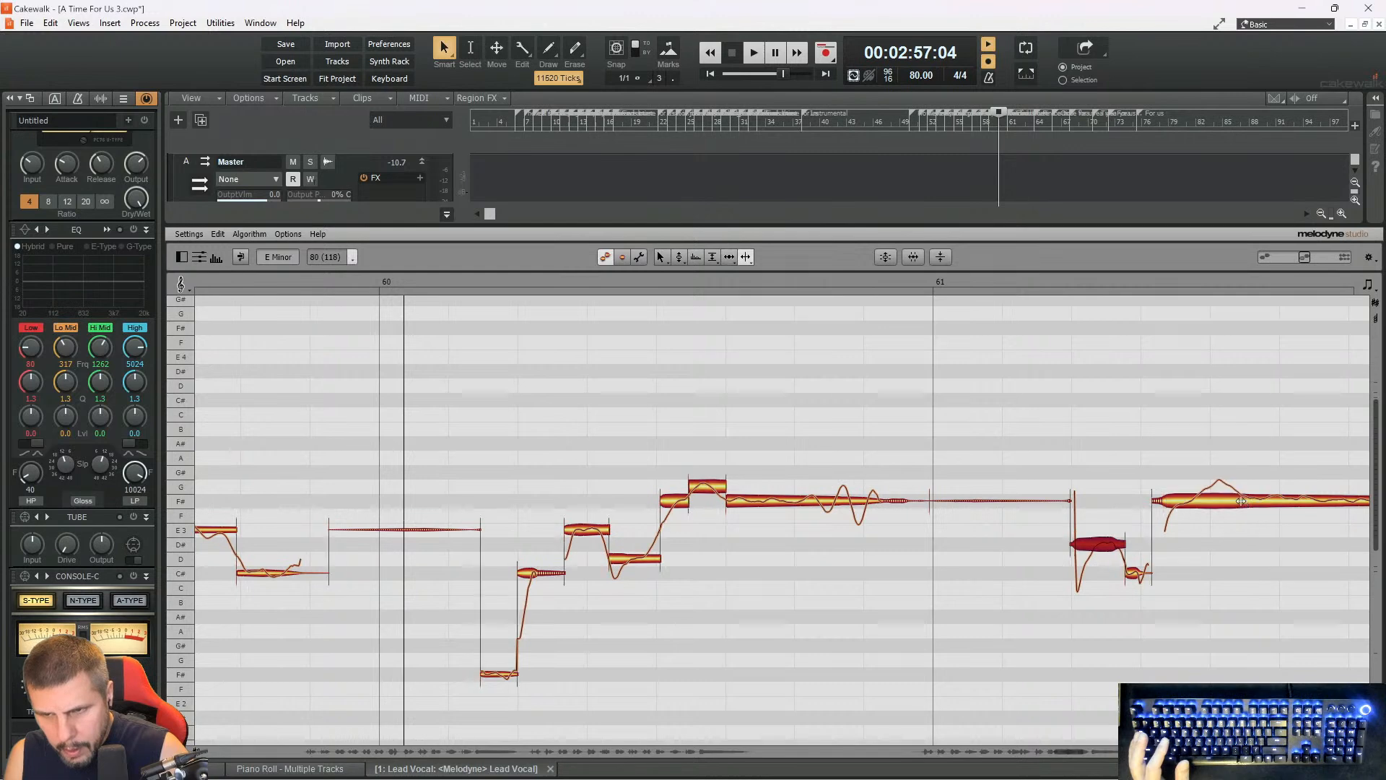
pyautogui.click(1239, 499)
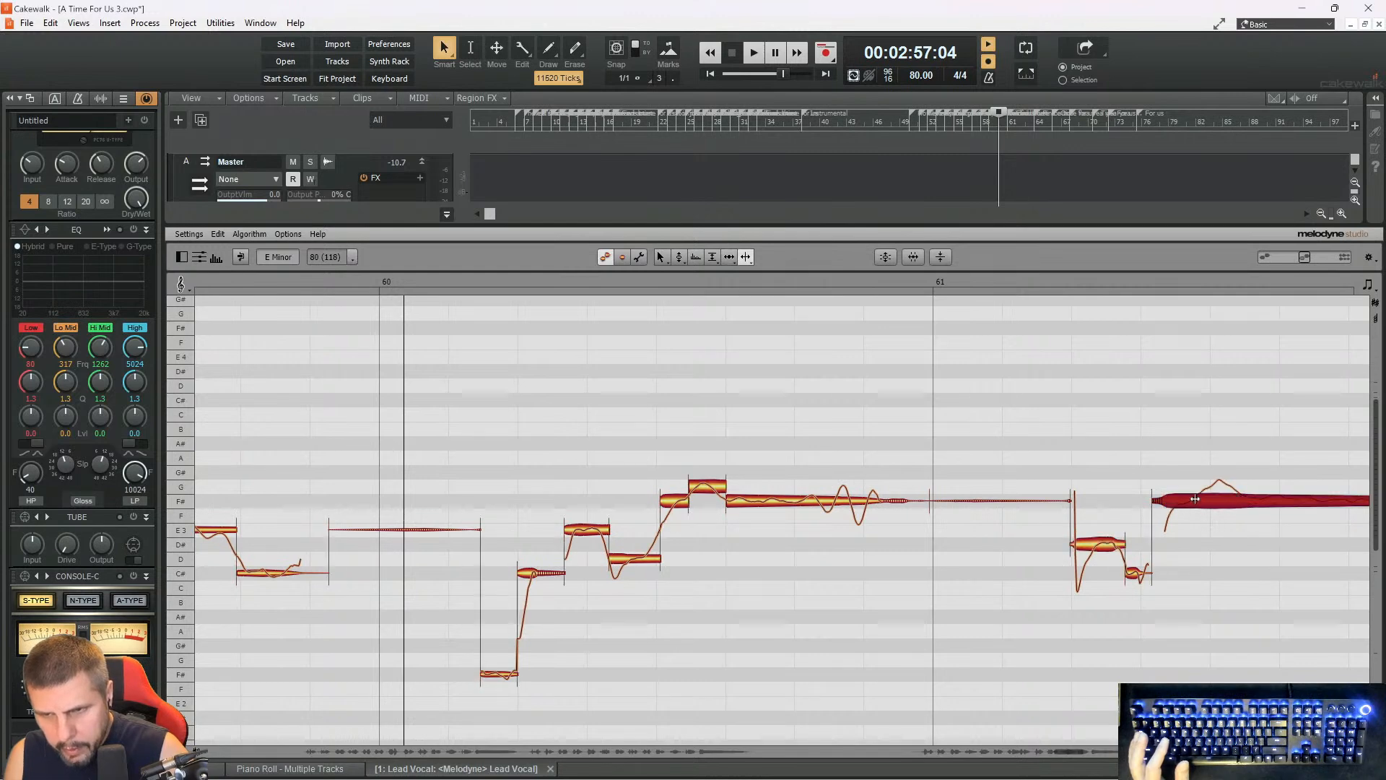
pyautogui.moveTo(1195, 498); pyautogui.dragTo(1199, 495)
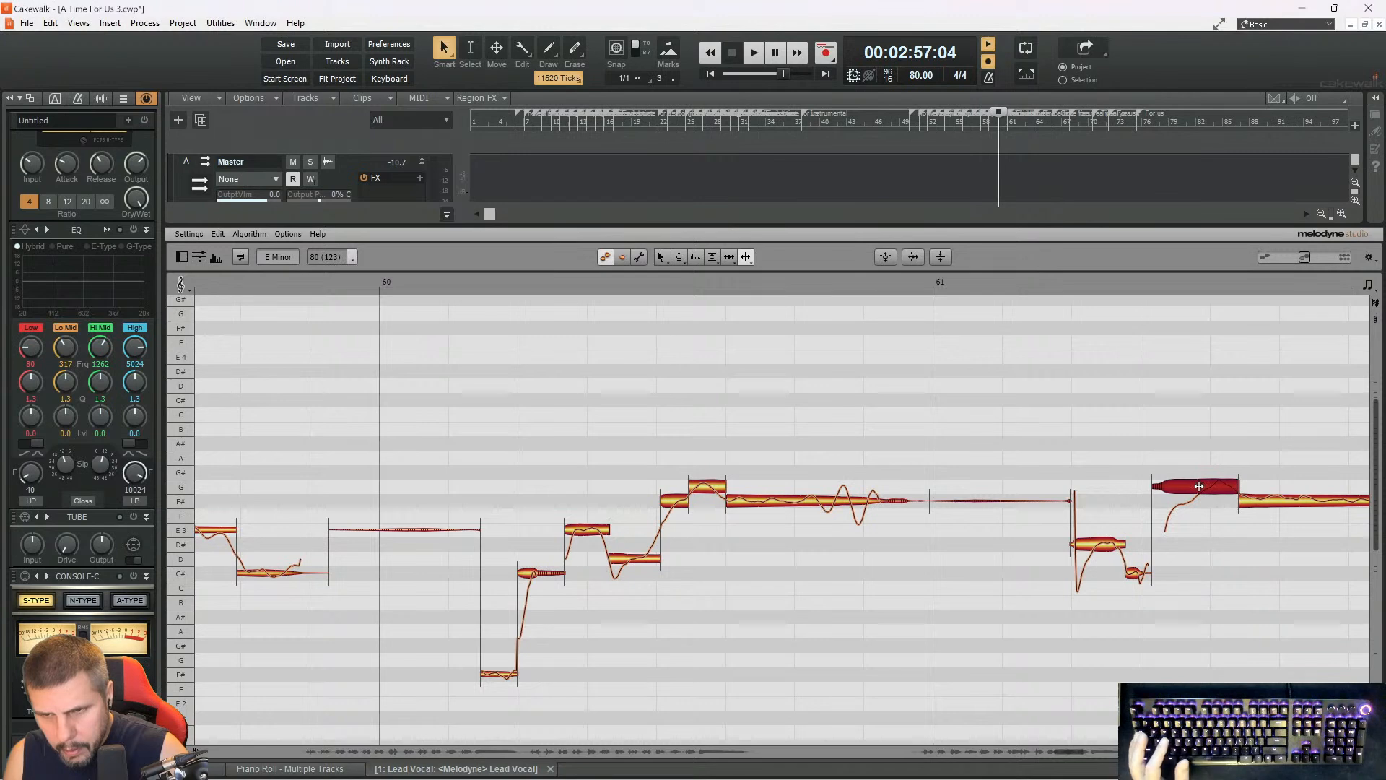
pyautogui.doubleClick(1199, 487)
# - Set the three pieces of the split note in bar 61 to F#3, G3 and F#3 with the Pitch tool, auditioning the phrase
pyautogui.press('space')
pyautogui.moveTo(1164, 450); pyautogui.dragTo(1269, 558)
pyautogui.rightClick(1141, 460)
pyautogui.click(1143, 548)
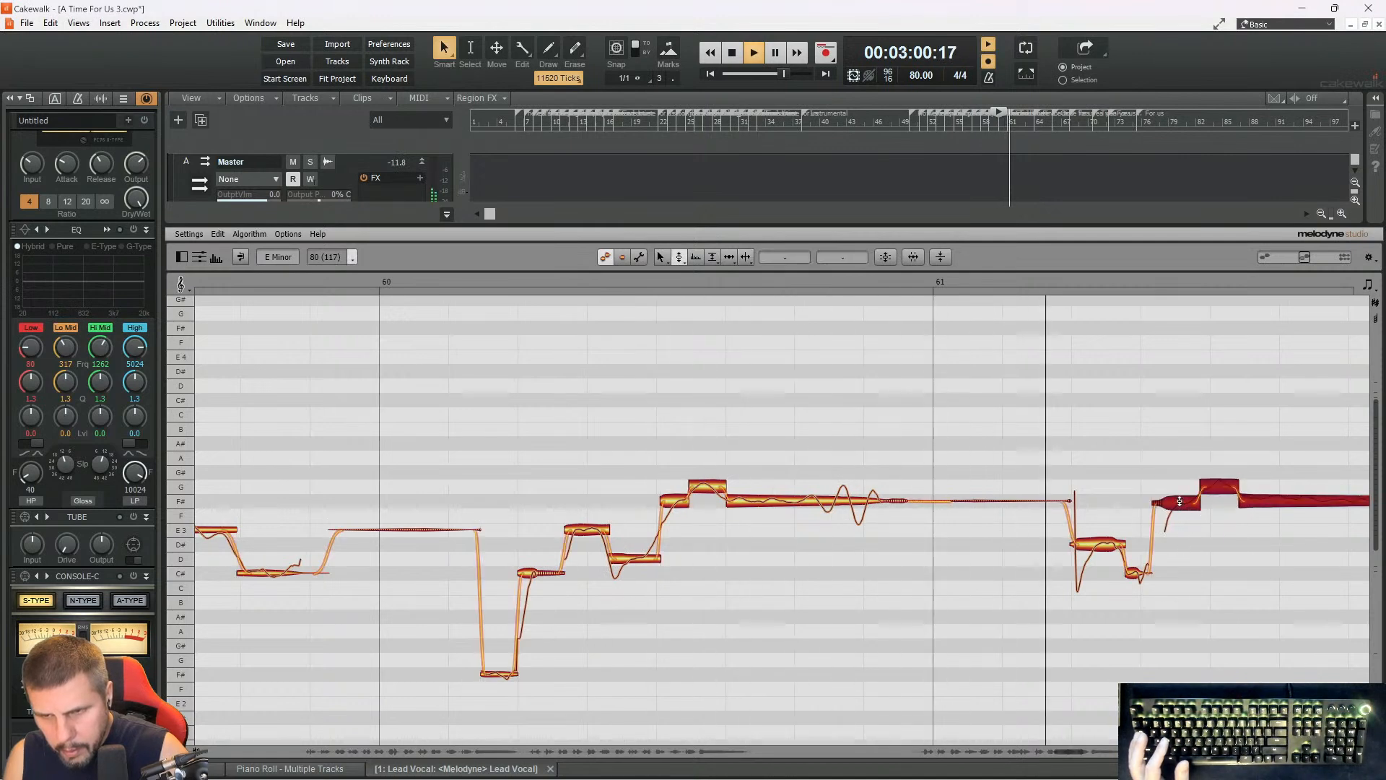
pyautogui.press('space')
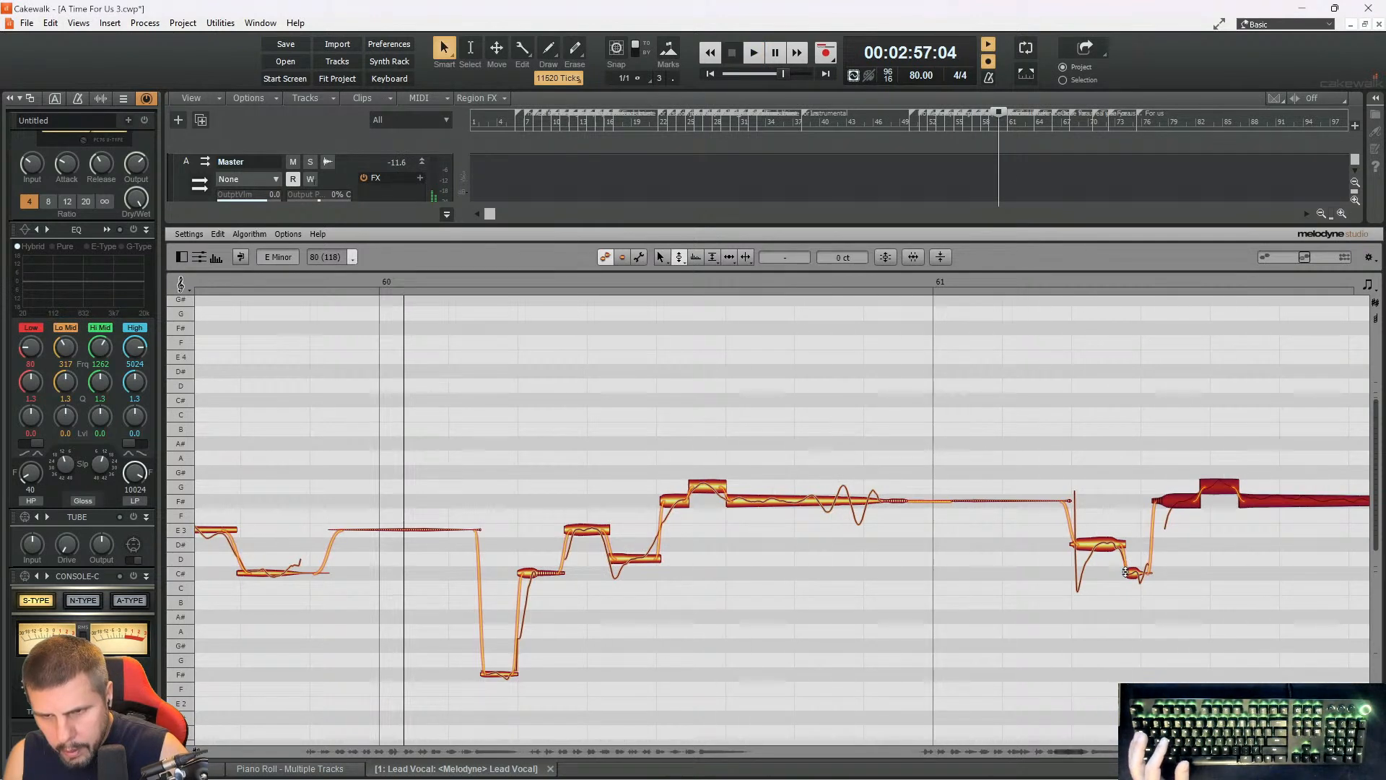
# - Raise the D#3 note in bar 61 to E3 and audition it from just before the note
pyautogui.moveTo(1097, 545); pyautogui.dragTo(1099, 538)
pyautogui.click(1024, 280)
pyautogui.press('space')
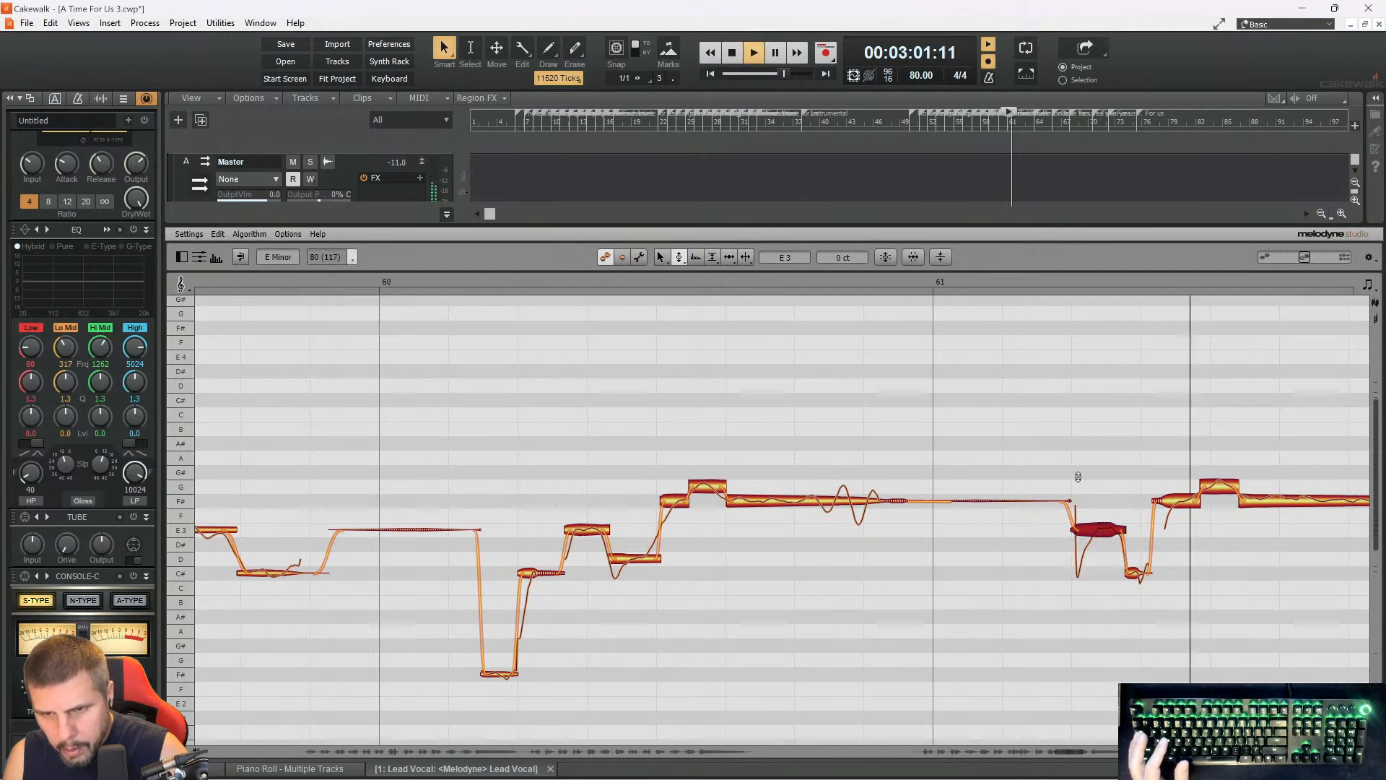
pyautogui.press('space')
# - Shift the formants of the E3 note in bar 61 to -35 ct and audition the change
pyautogui.rightClick(1095, 530)
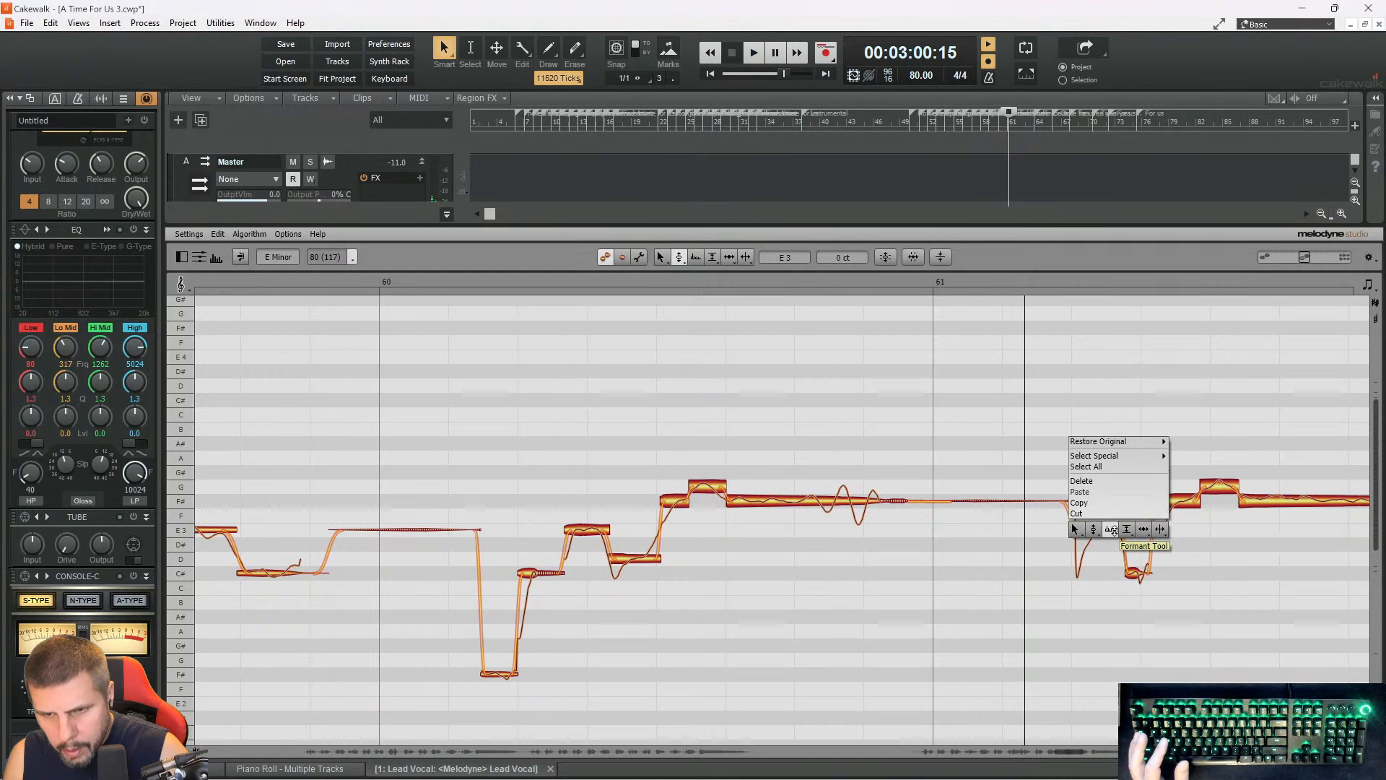
pyautogui.click(1110, 529)
pyautogui.press('space')
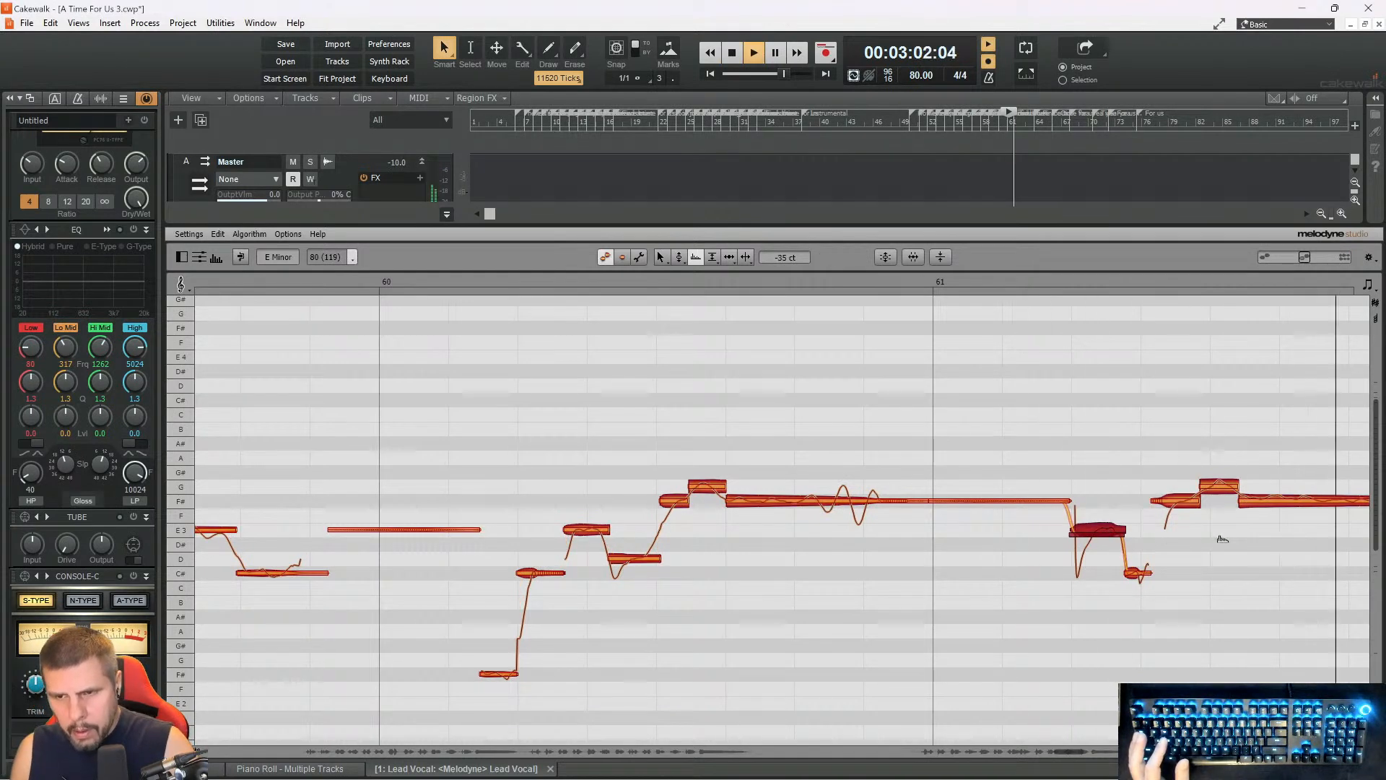
pyautogui.press('space')
# - Set the pitch drift of the long F#3 piece at the end of bar 61 to -49% while auditioning it
pyautogui.rightClick(1276, 483)
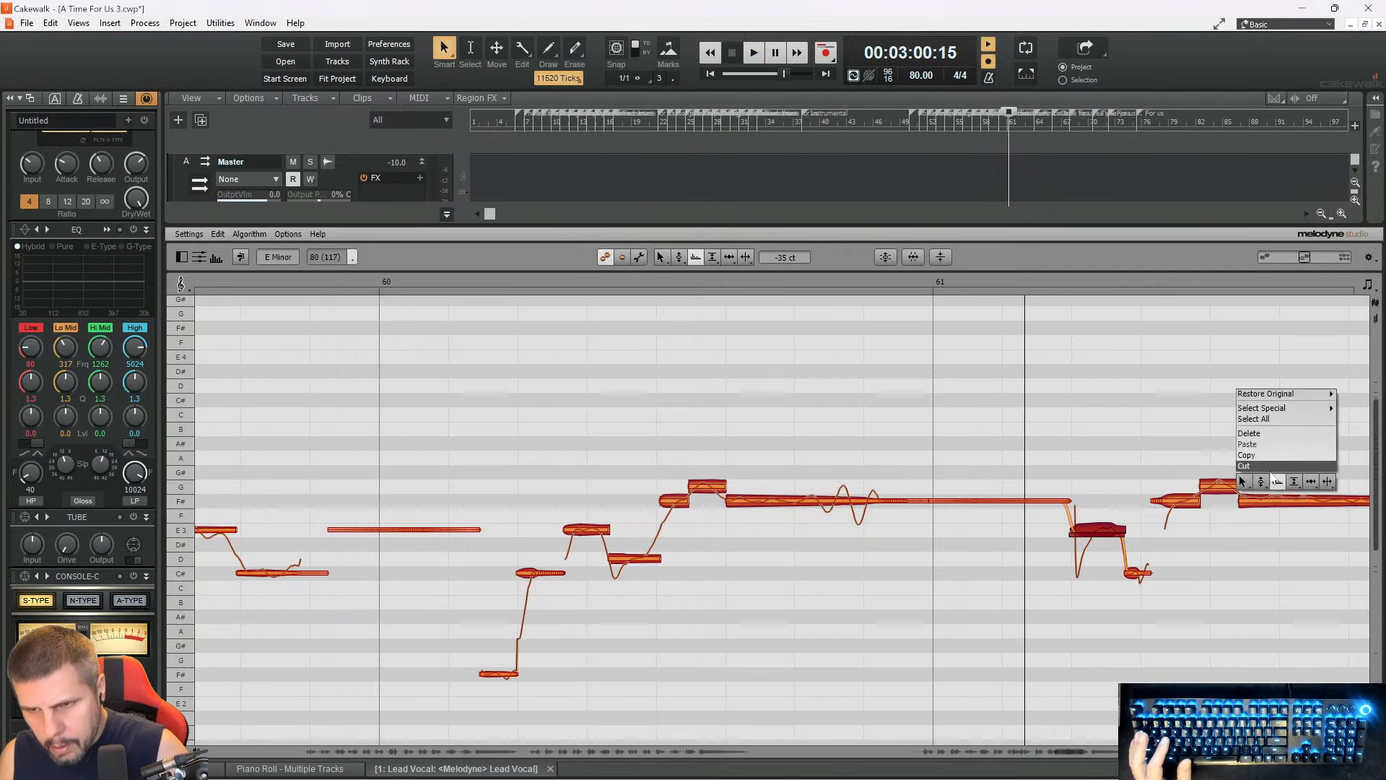
pyautogui.click(1267, 482)
pyautogui.rightClick(1269, 497)
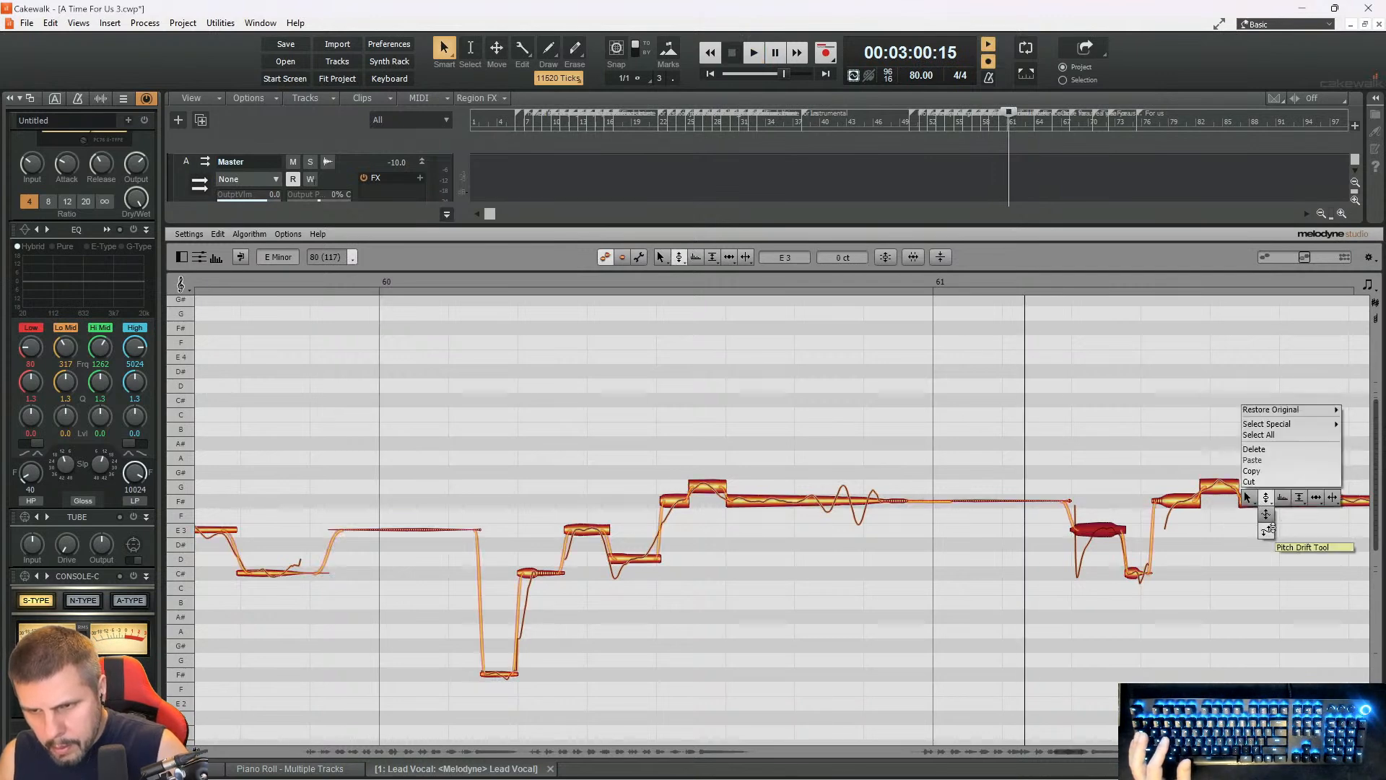
pyautogui.click(1270, 529)
pyautogui.click(1267, 496)
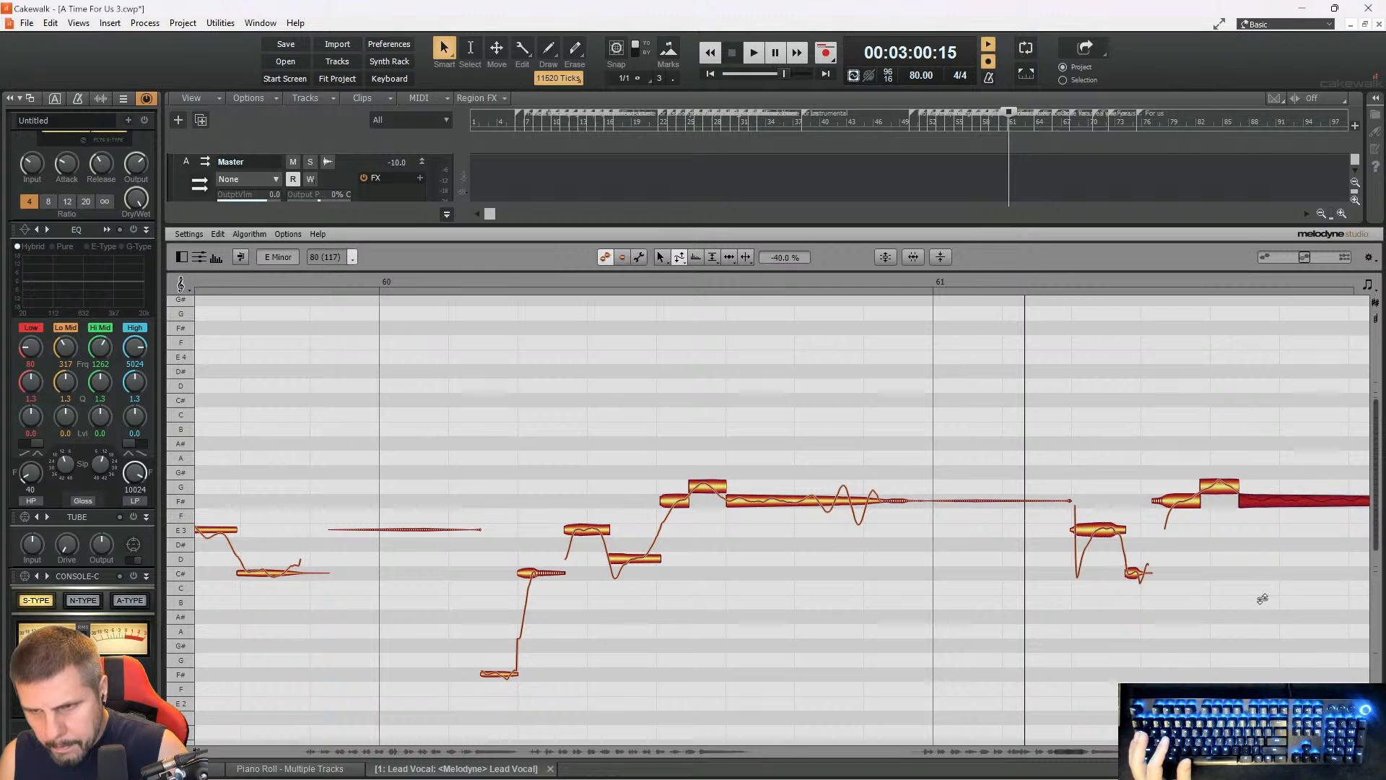
pyautogui.press('space')
pyautogui.moveTo(1068, 751); pyautogui.dragTo(1089, 753)
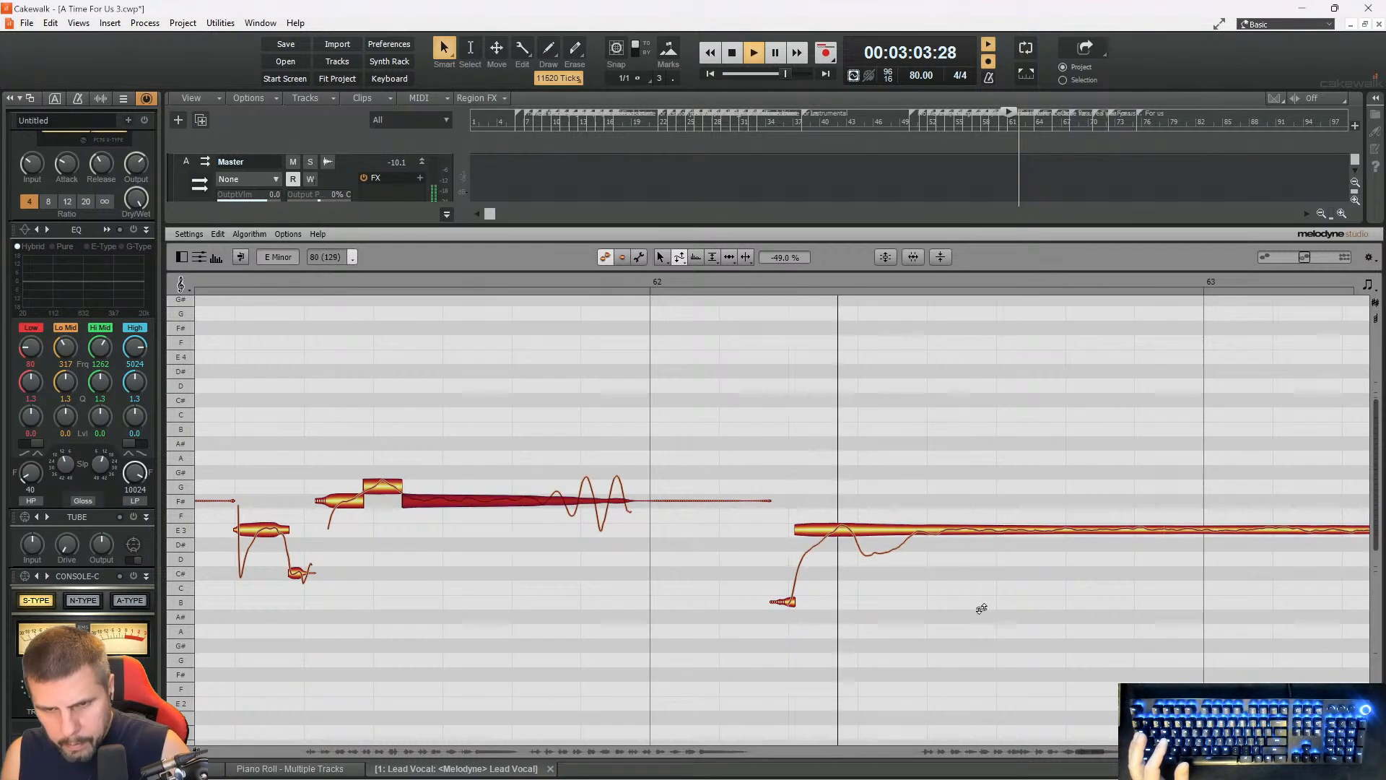
pyautogui.press('space')
# - Split the long E3 note in bar 62 into three pieces with the Note Separation tool, isolating the pitch dip near its start
pyautogui.rightClick(902, 503)
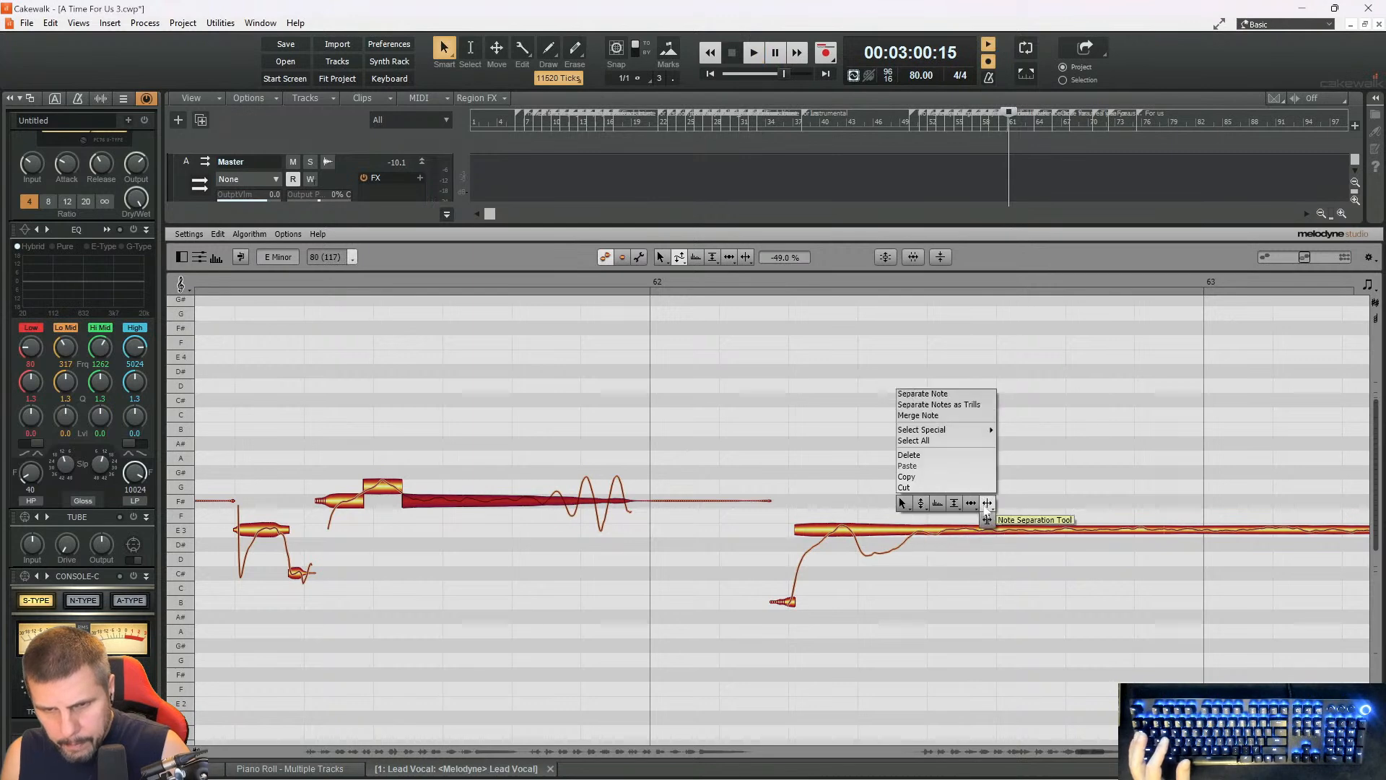
pyautogui.click(986, 504)
pyautogui.click(909, 532)
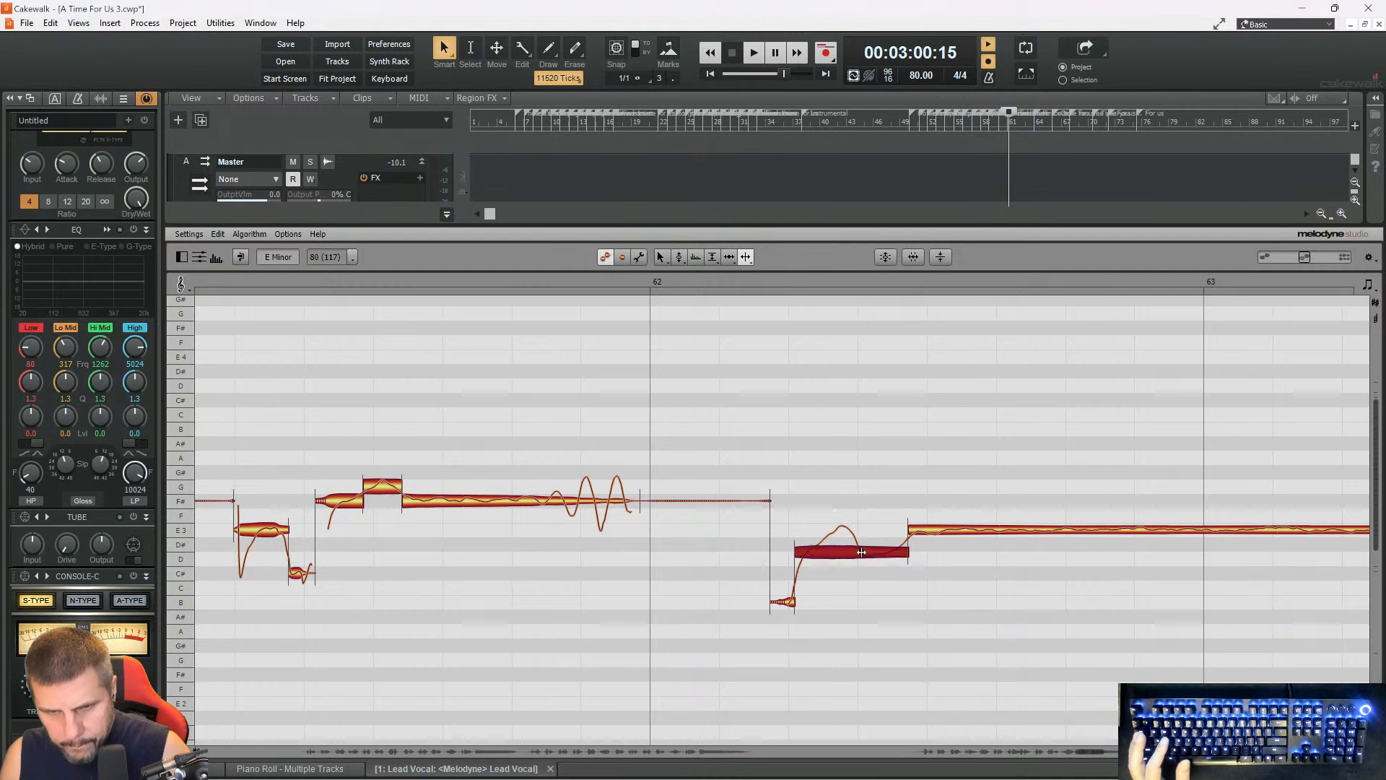
pyautogui.doubleClick(861, 552)
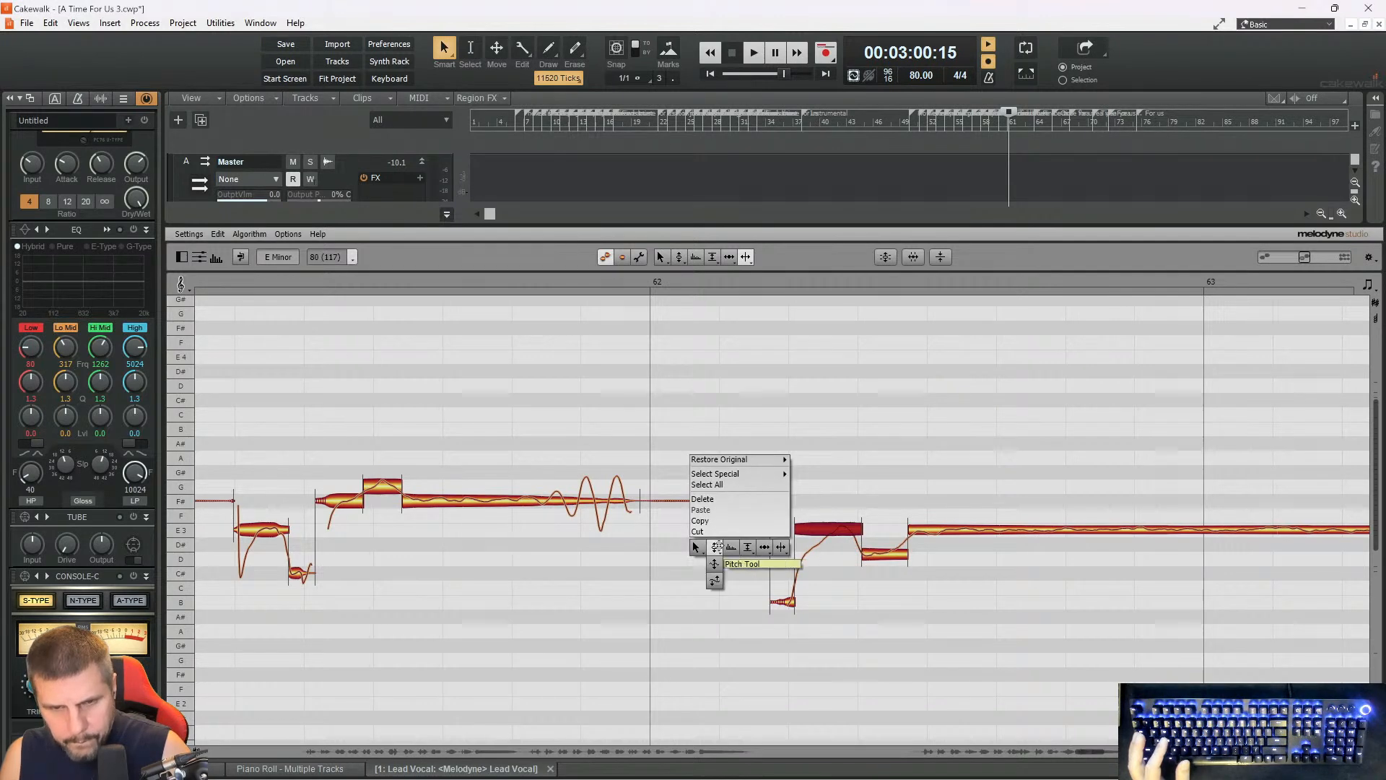
# - Set the first piece of the split note in bar 62 to E3 and the short middle piece to D3, auditioning the phrase
pyautogui.click(714, 546)
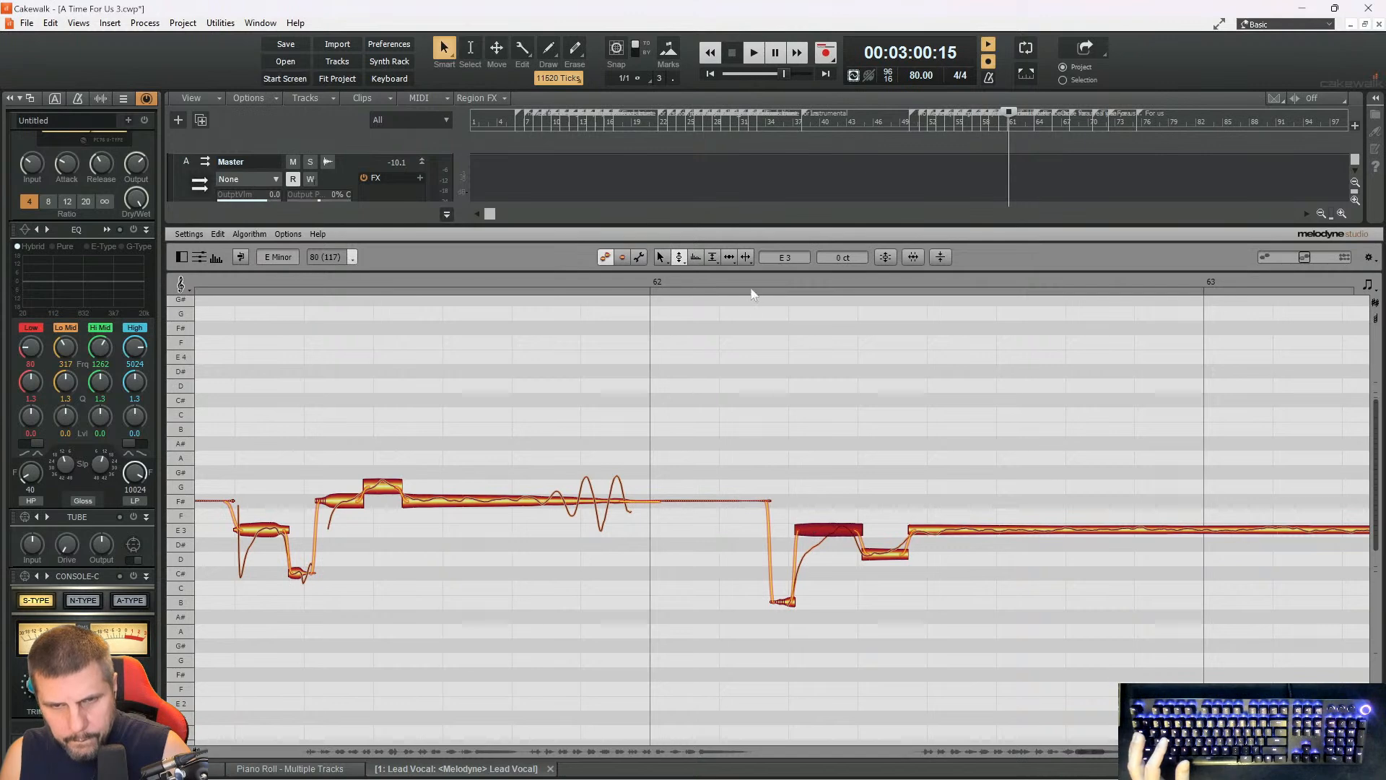
pyautogui.press('space')
pyautogui.press('space')
pyautogui.press('space')
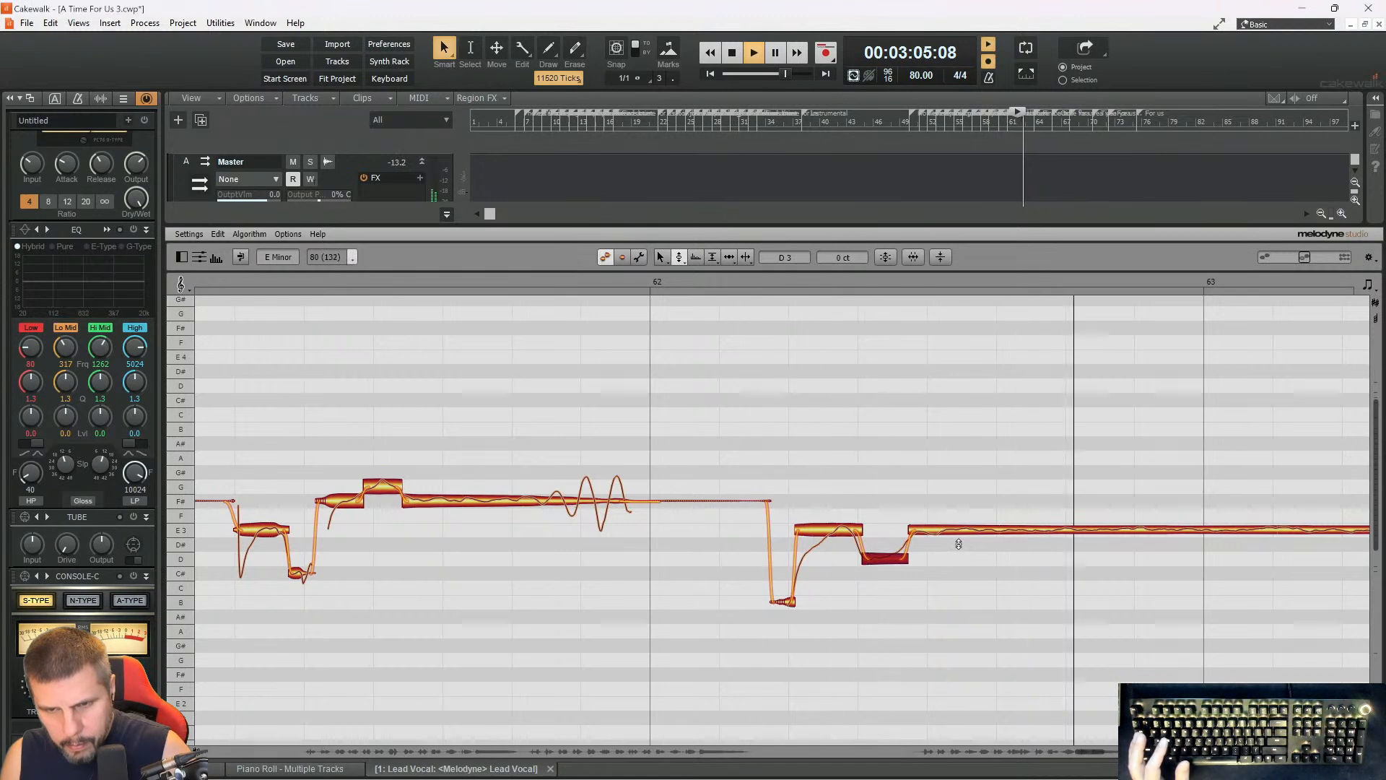
pyautogui.press('space')
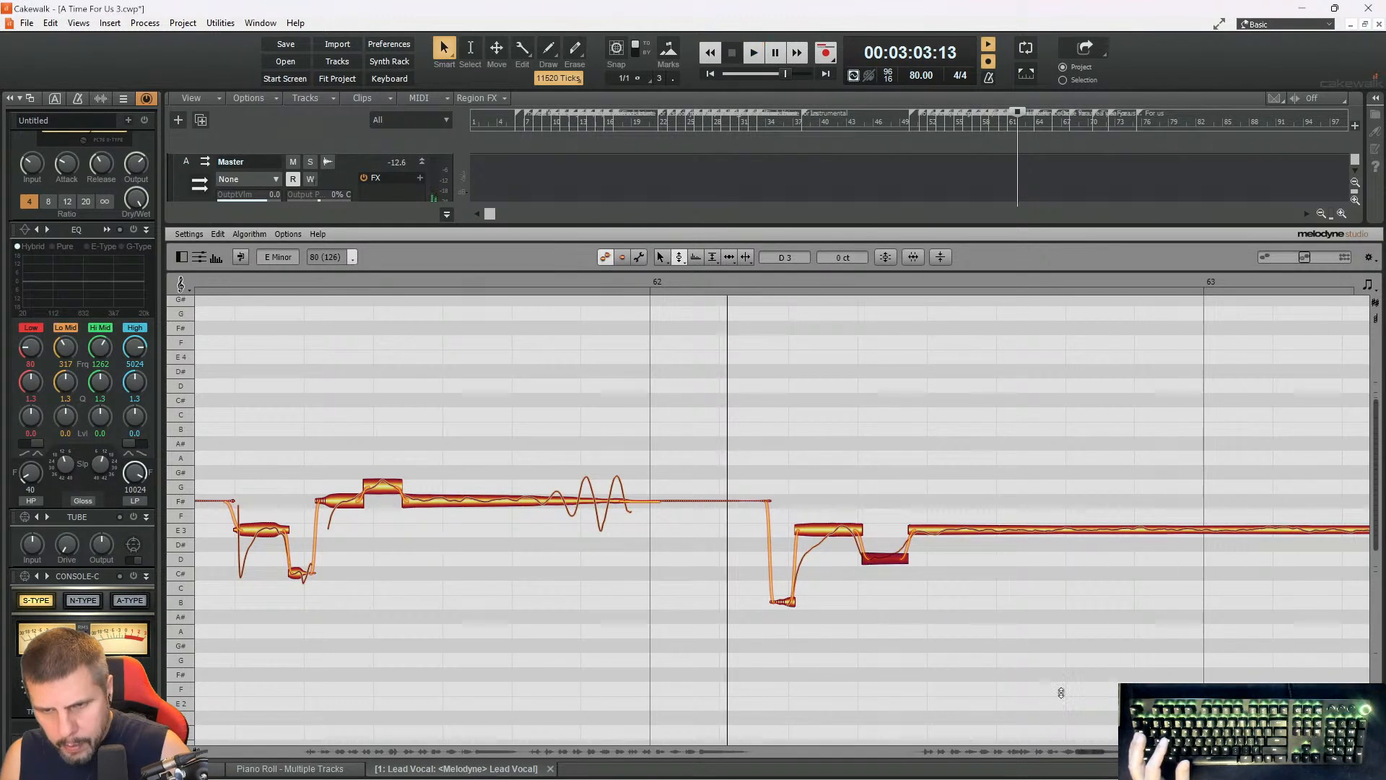
# - Set the pitch drift of the long sustained E3 piece across bars 62 and 63 to 15% and audition it
pyautogui.moveTo(1087, 751); pyautogui.dragTo(1097, 752)
pyautogui.rightClick(785, 557)
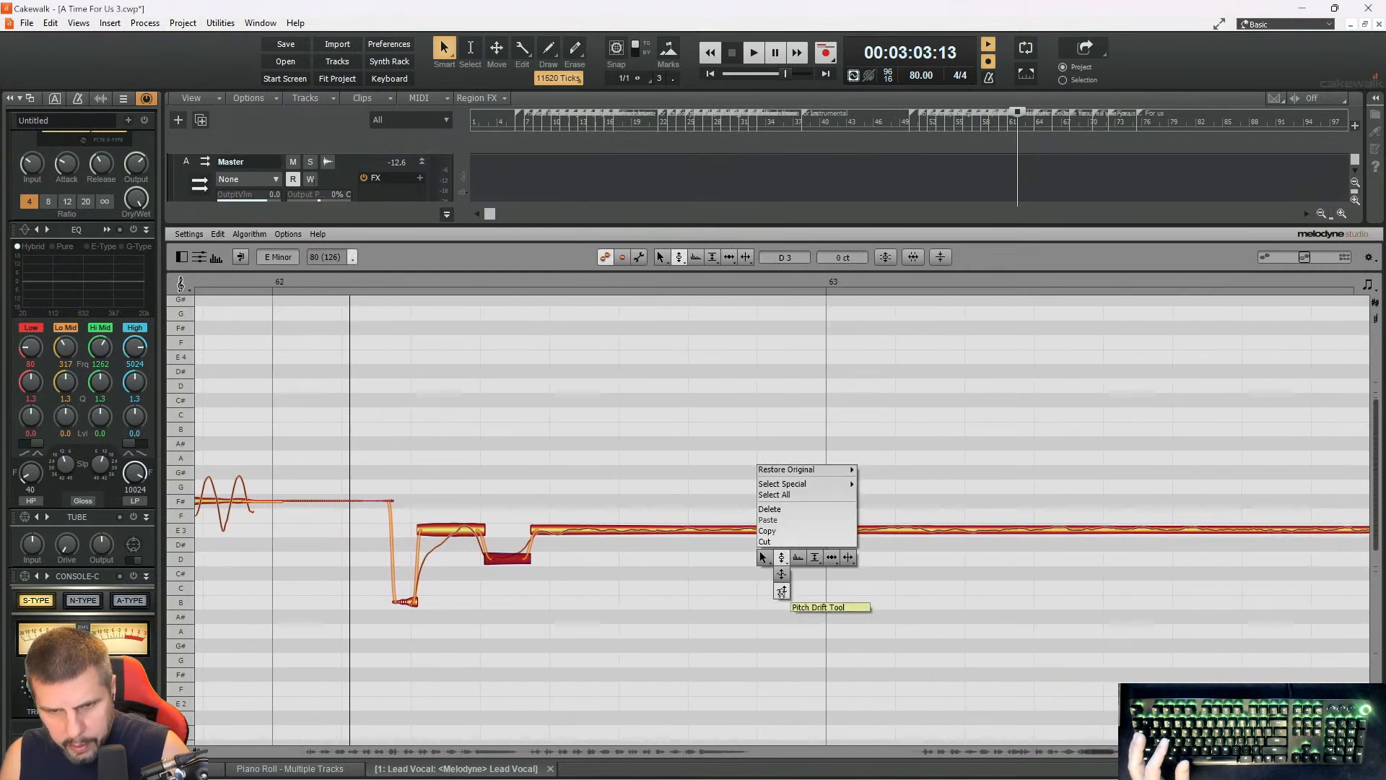
pyautogui.click(819, 609)
pyautogui.click(803, 528)
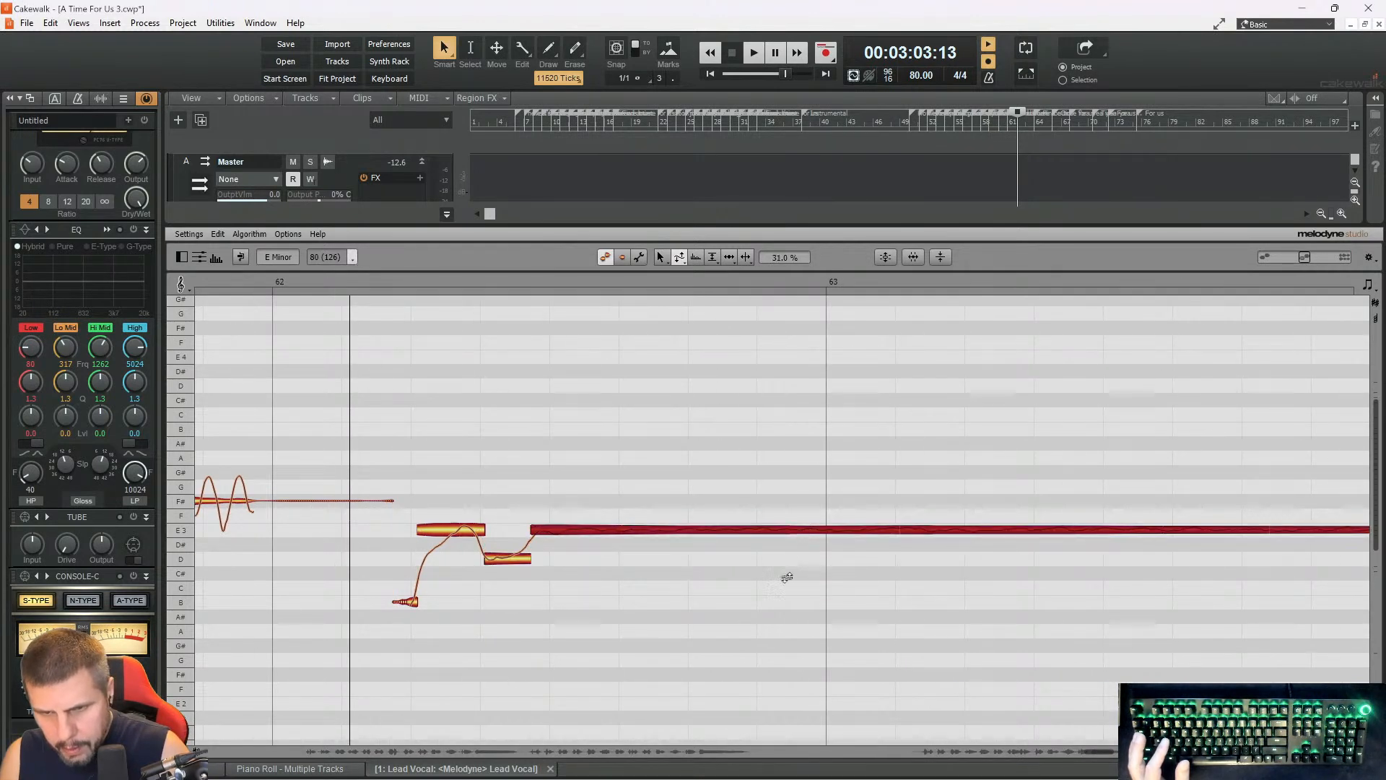
pyautogui.press('space')
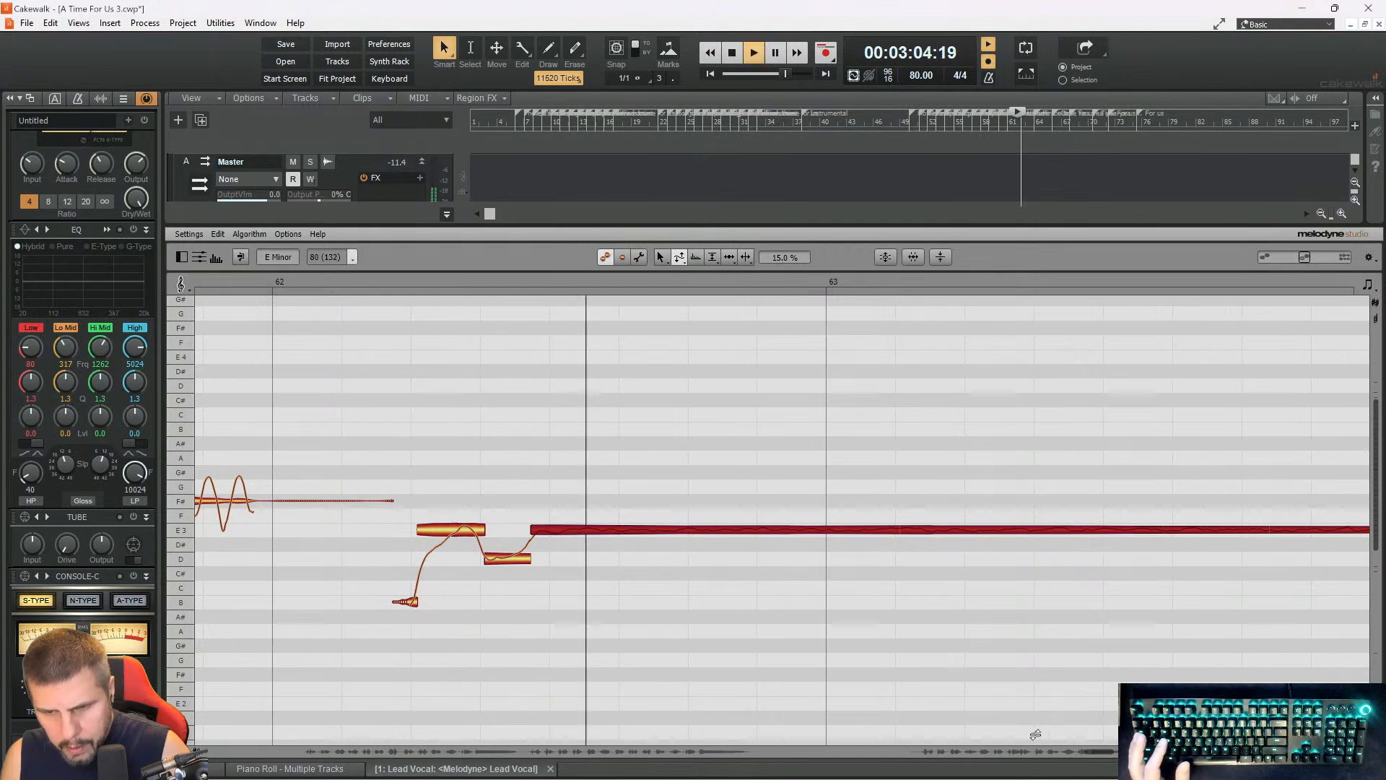
pyautogui.press('space')
pyautogui.press('space')
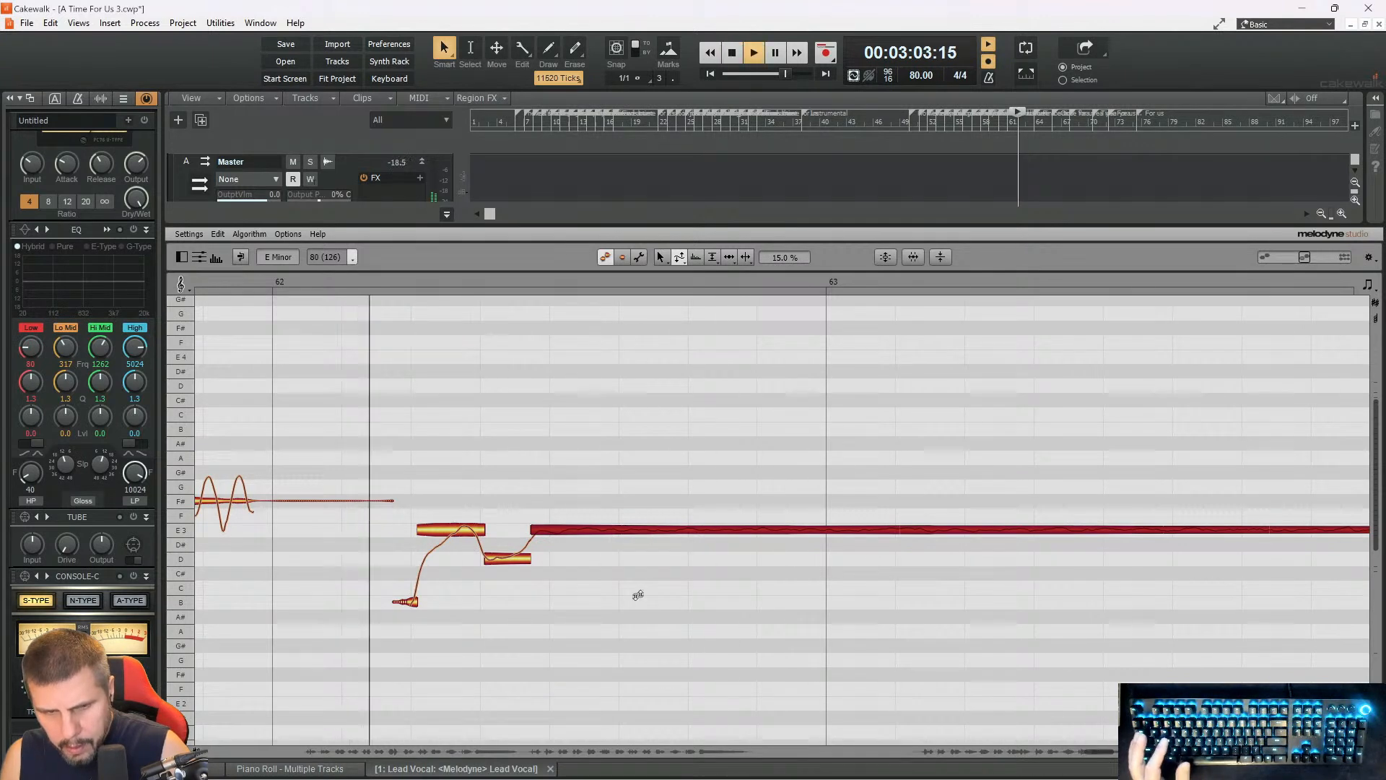
pyautogui.press('space')
# - Set the short middle piece in bar 62 to D#3 with the Pitch tool and audition the phrase
pyautogui.rightClick(496, 492)
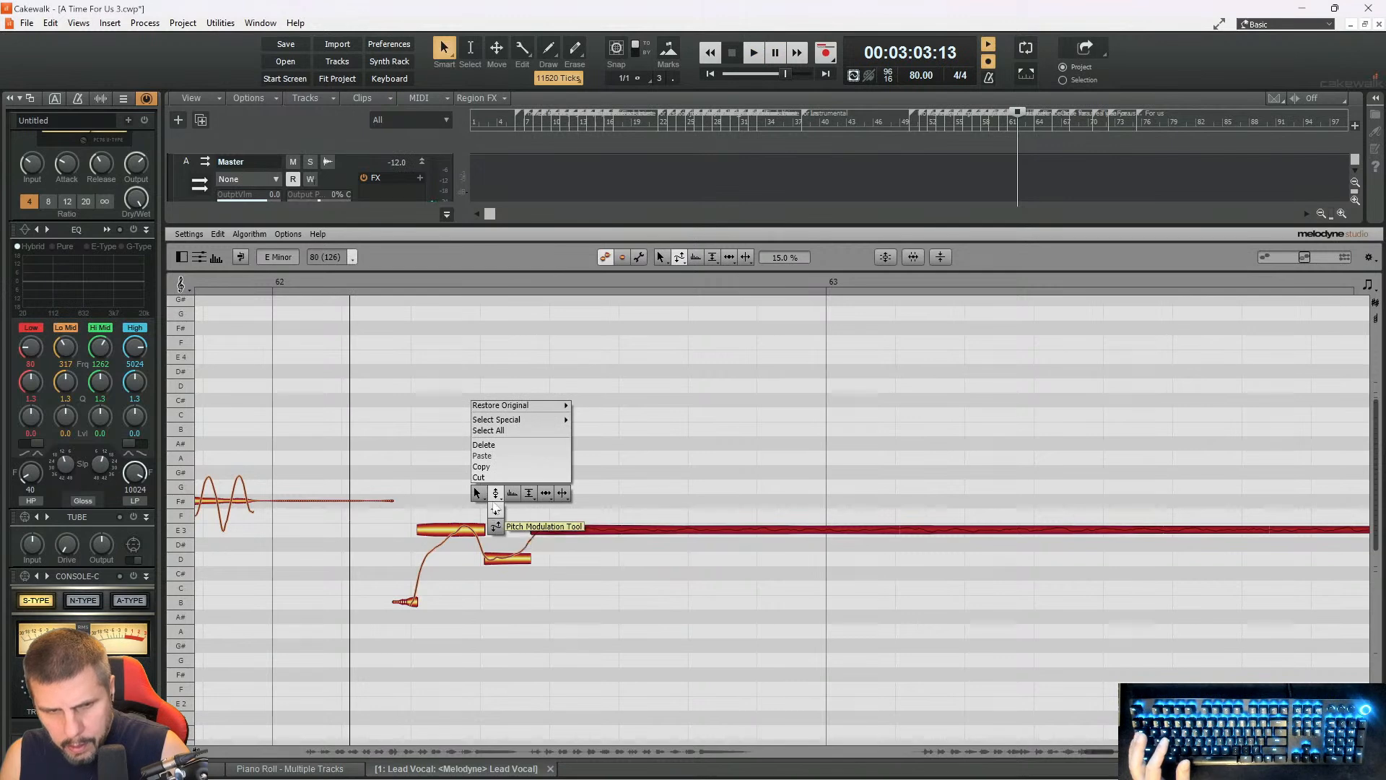
pyautogui.click(495, 492)
pyautogui.moveTo(507, 556); pyautogui.dragTo(507, 541)
pyautogui.press('space')
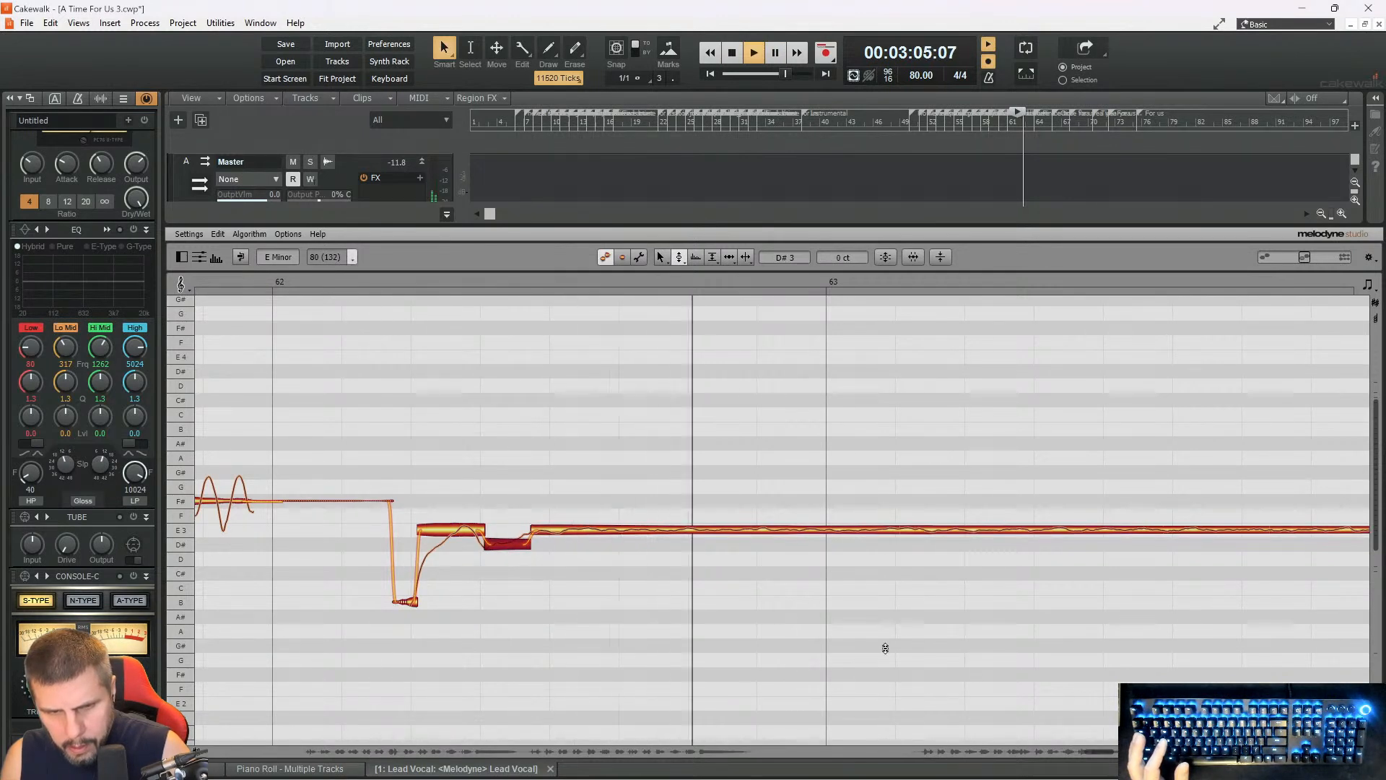
pyautogui.press('space')
# - Play the vocal on to the next phrase and place the playback position at the start of bar 66
pyautogui.press('space')
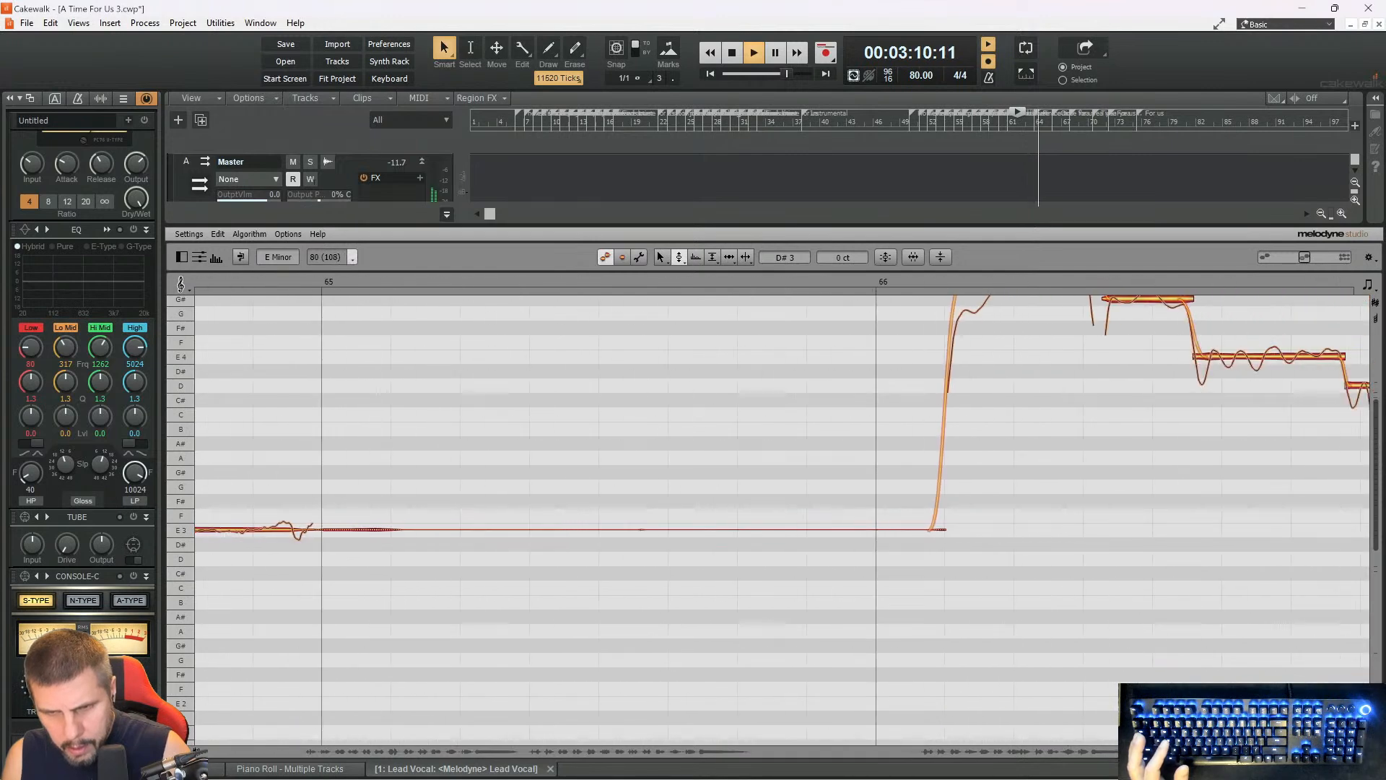
pyautogui.scroll(3, 1115, 624)
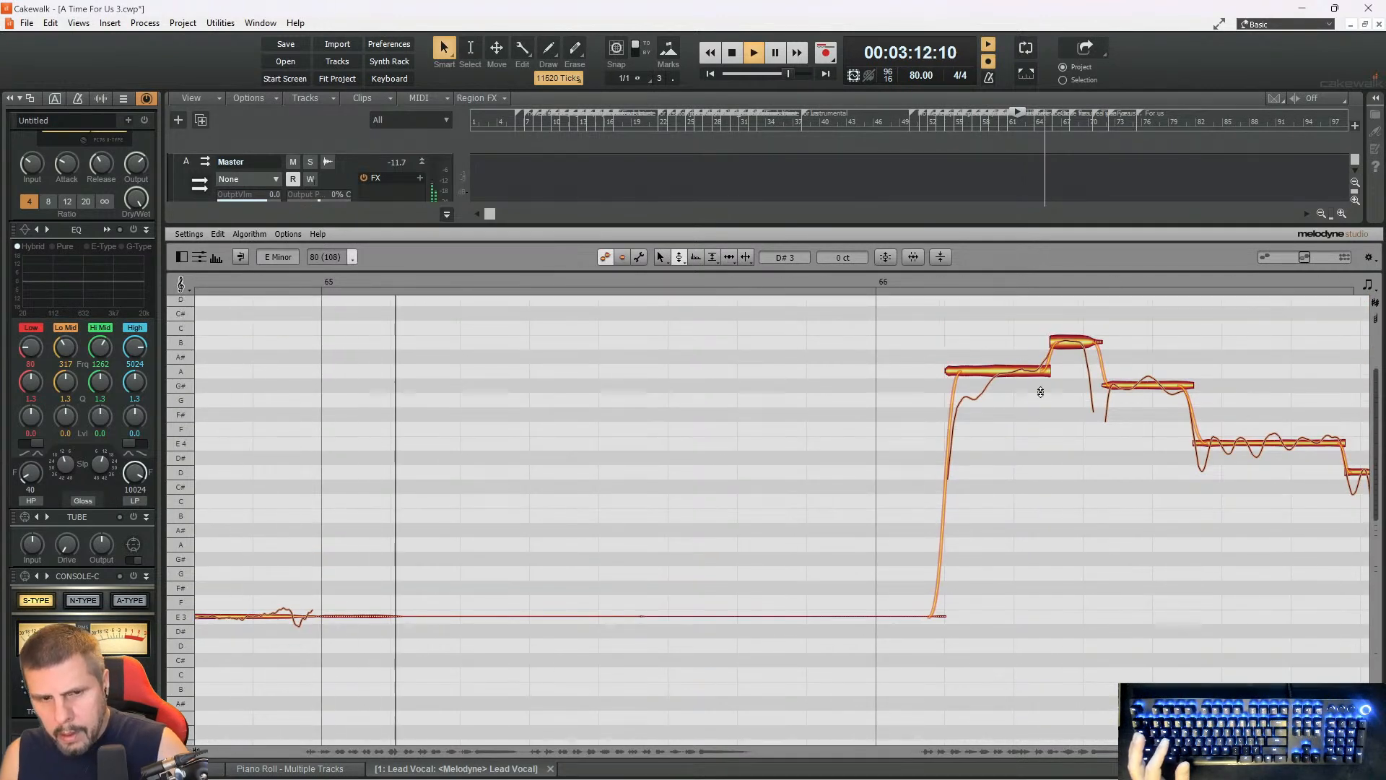
pyautogui.click(879, 289)
pyautogui.press('space')
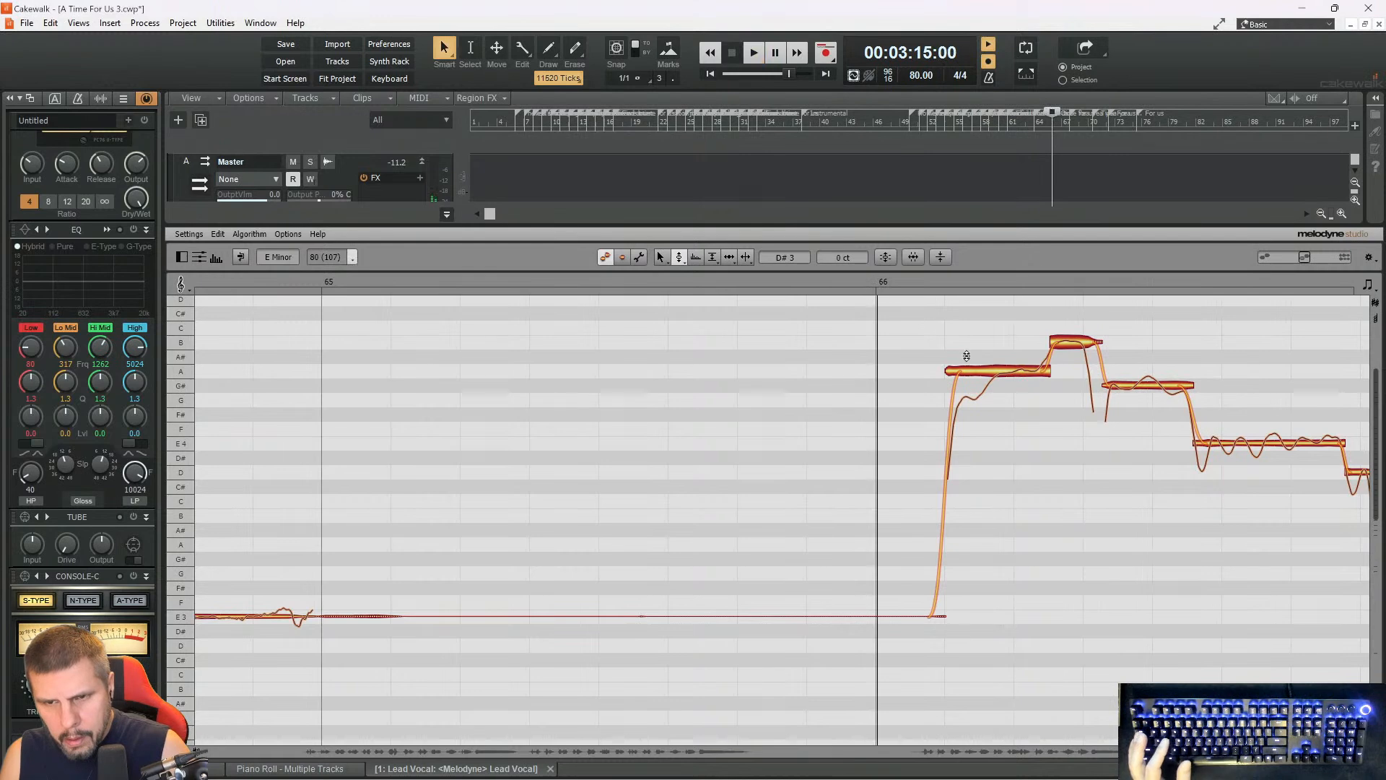
# - Split the A4 note that opens the phrase in bar 66 into two pieces with the Note Separation tool
pyautogui.rightClick(951, 346)
pyautogui.click(1015, 356)
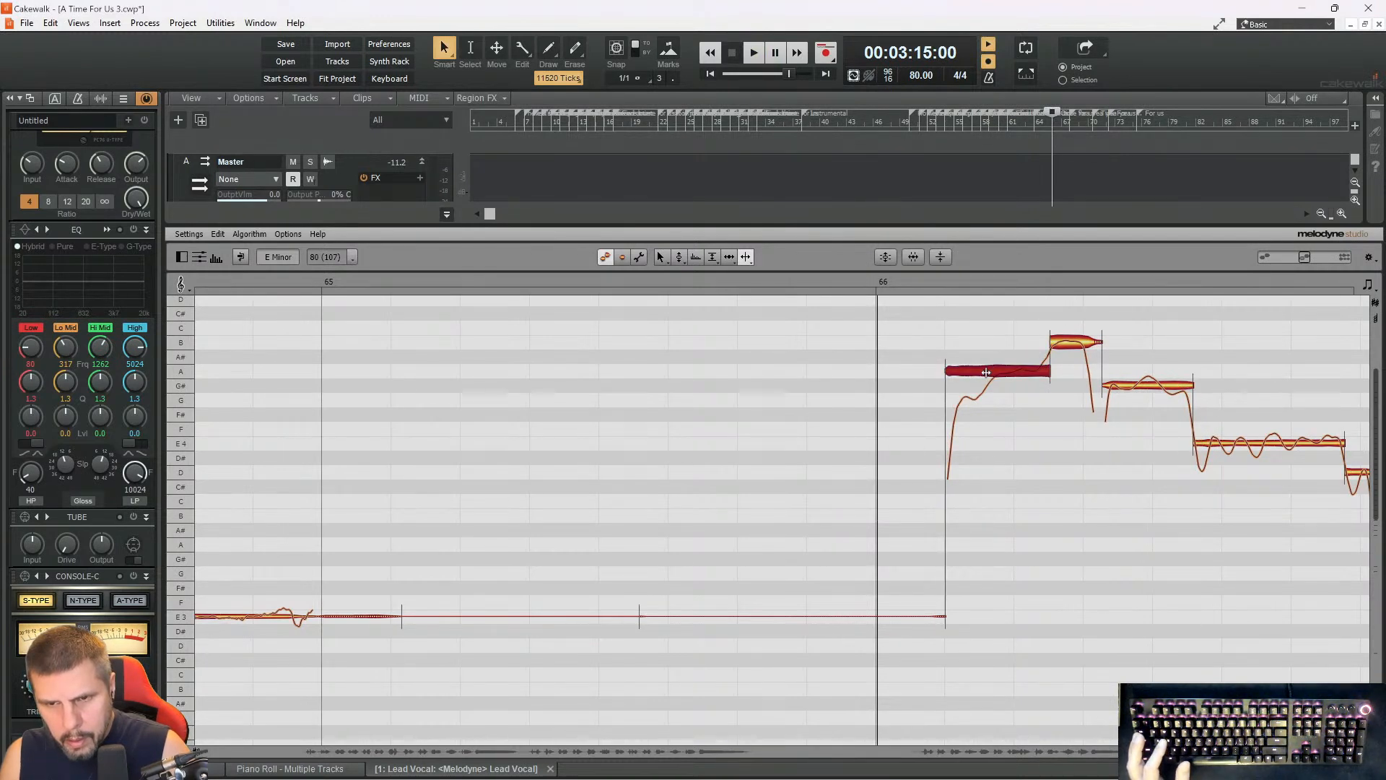
pyautogui.rightClick(985, 371)
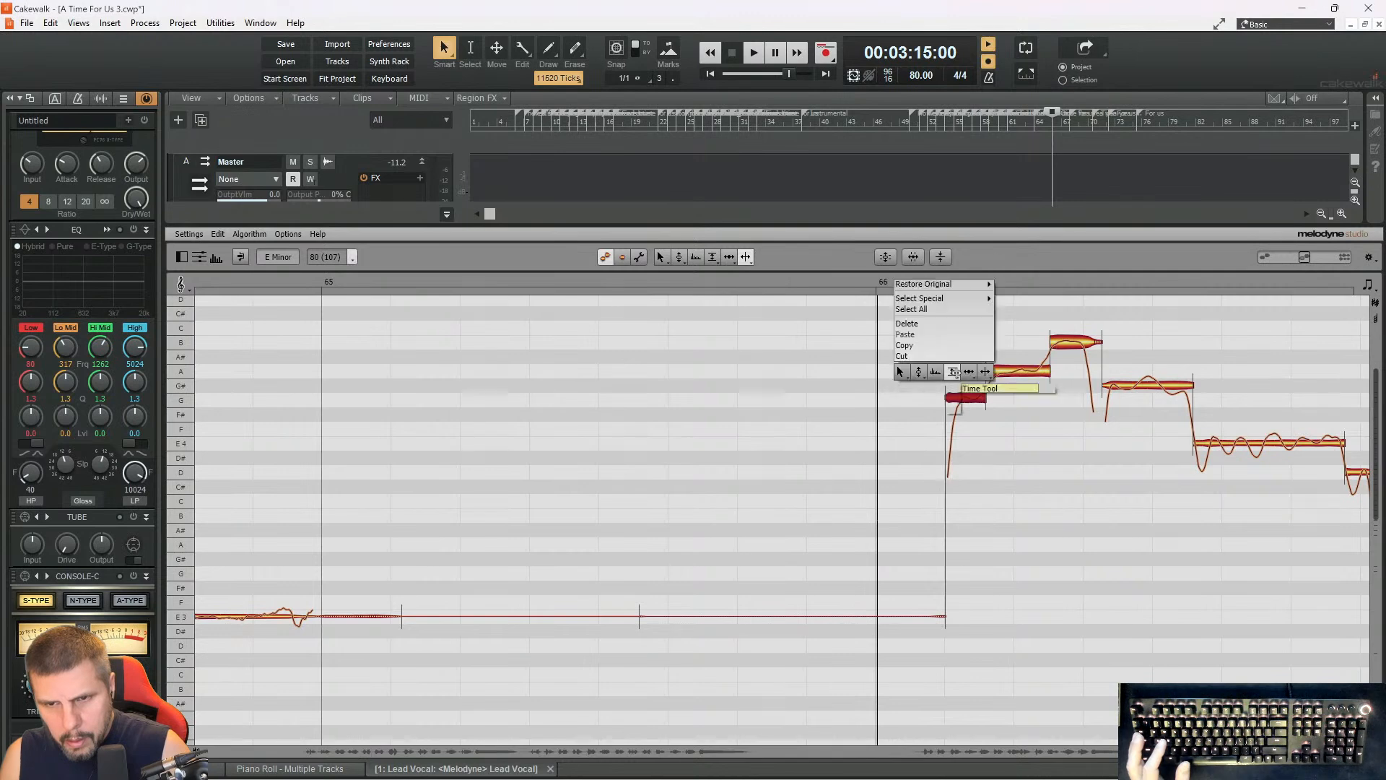
# - Set the split pieces in bar 66 to G4 and G#4 and the note after the B4 peak to G4, auditioning them
pyautogui.click(931, 370)
pyautogui.moveTo(1018, 372); pyautogui.dragTo(1016, 384)
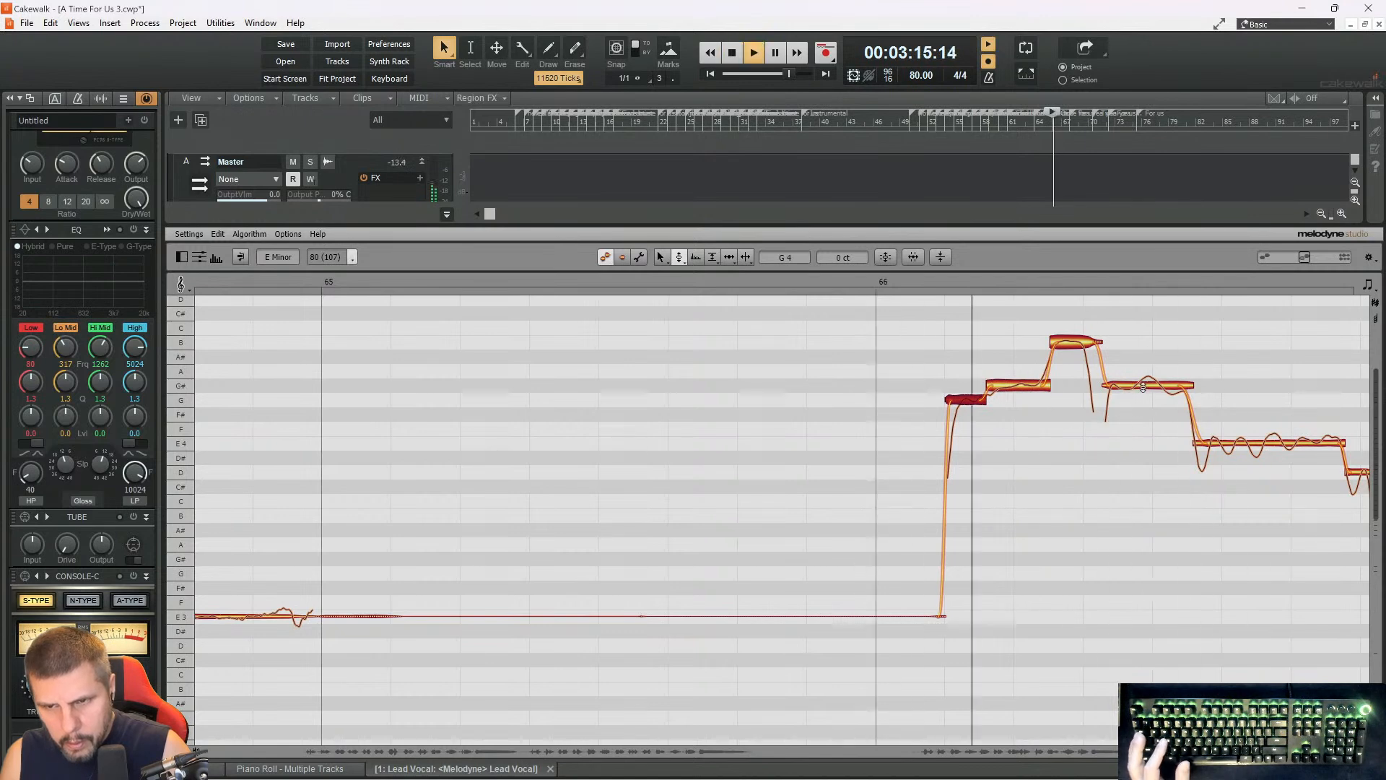
pyautogui.moveTo(1146, 388); pyautogui.dragTo(1165, 396)
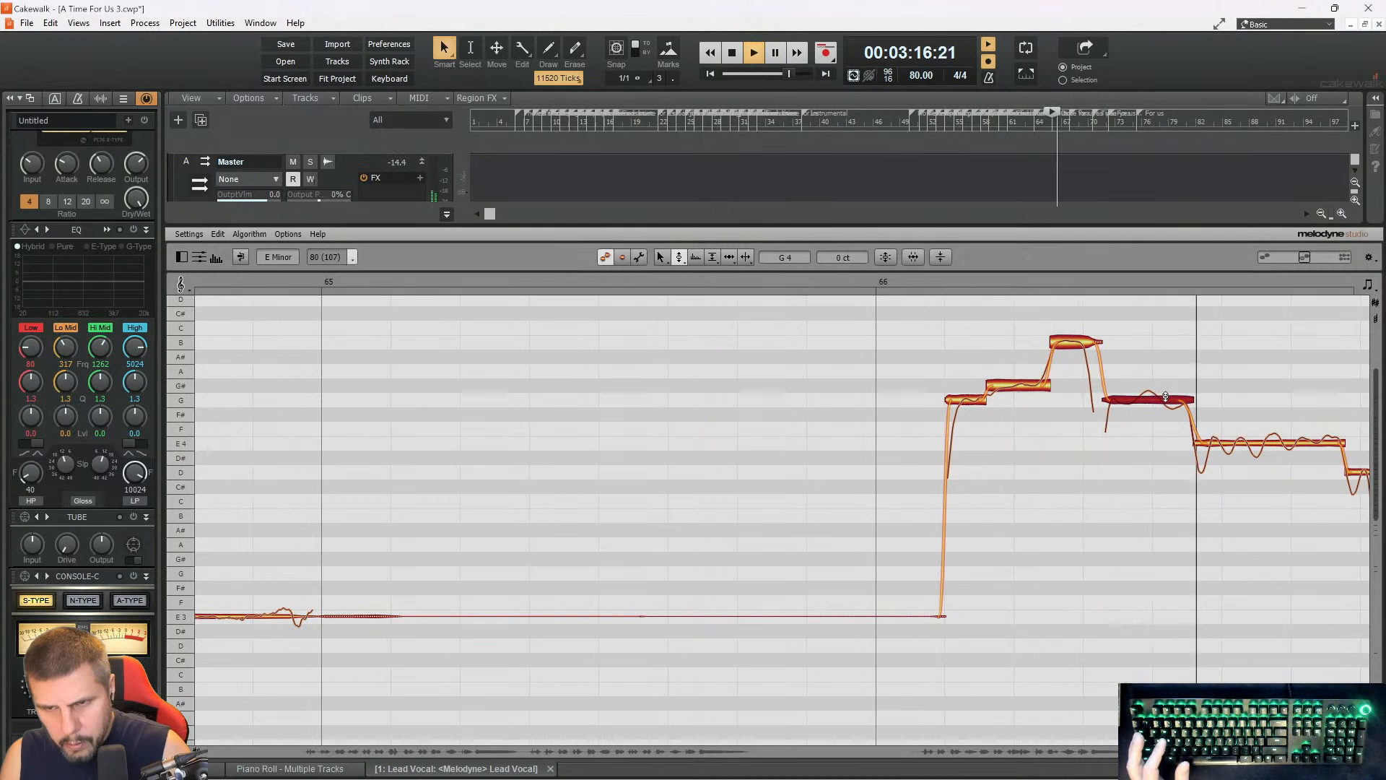
pyautogui.press('space')
# - Raise the level of the E4 and D4 notes ending bar 66 and the G4 note before them by 3.00 dB, auditioning the phrase
pyautogui.moveTo(1218, 379); pyautogui.dragTo(1191, 551)
pyautogui.rightClick(1101, 533)
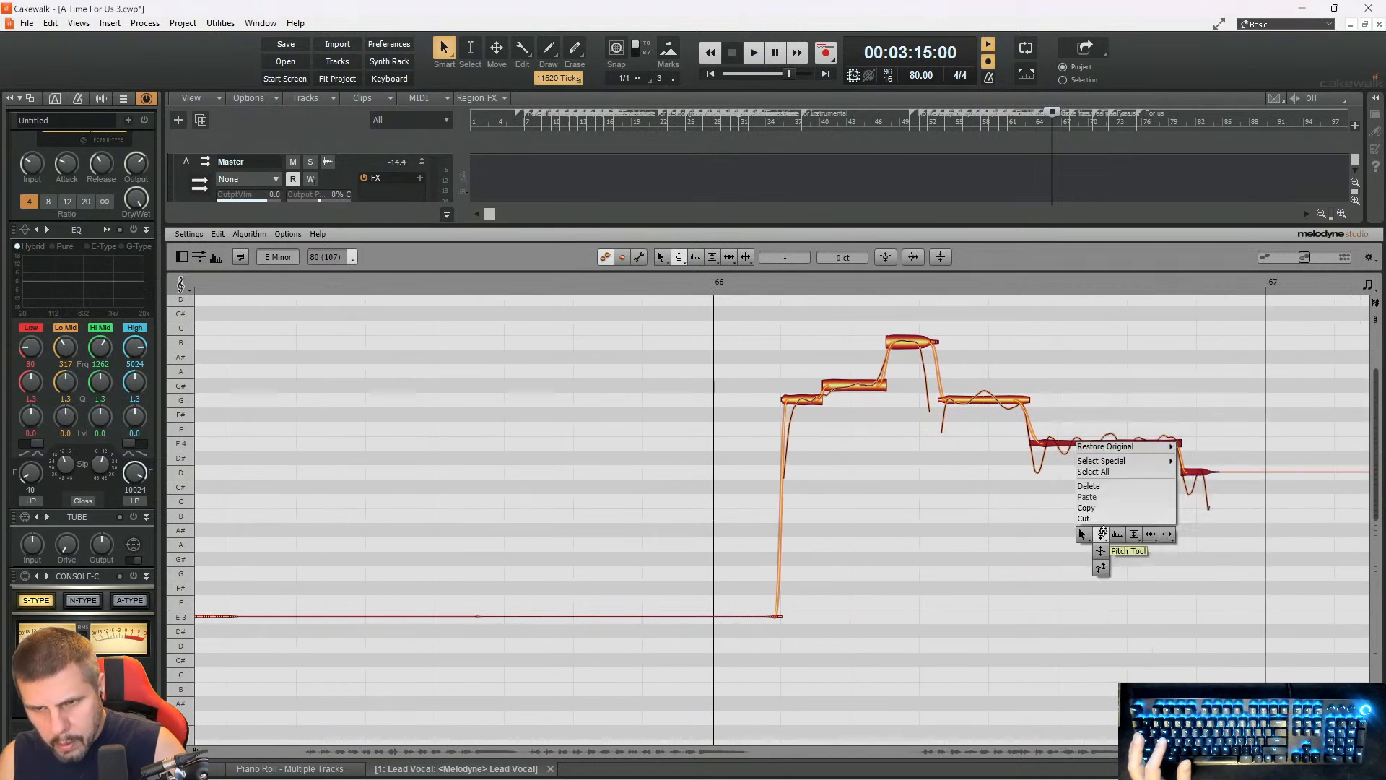
pyautogui.click(1134, 551)
pyautogui.press('space')
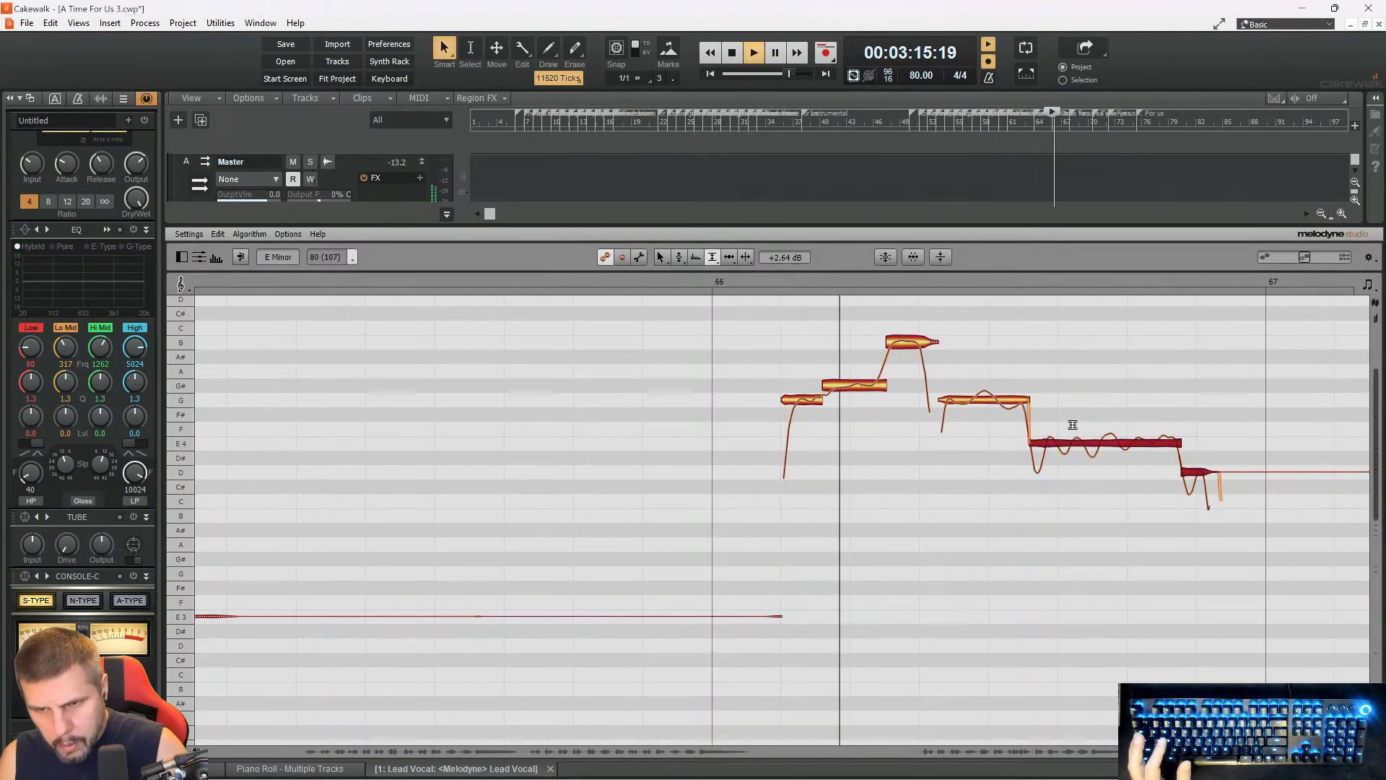
pyautogui.press('space')
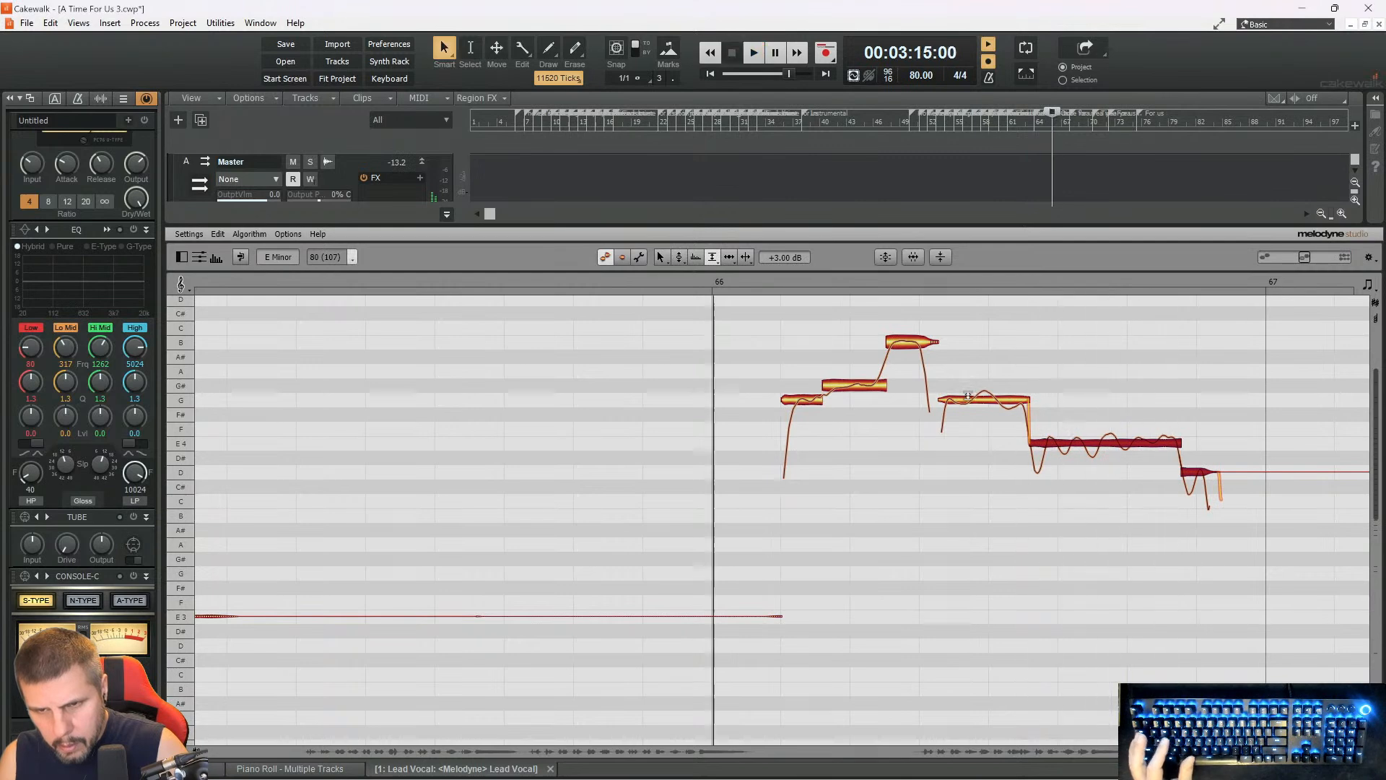
pyautogui.click(971, 398)
pyautogui.press('space')
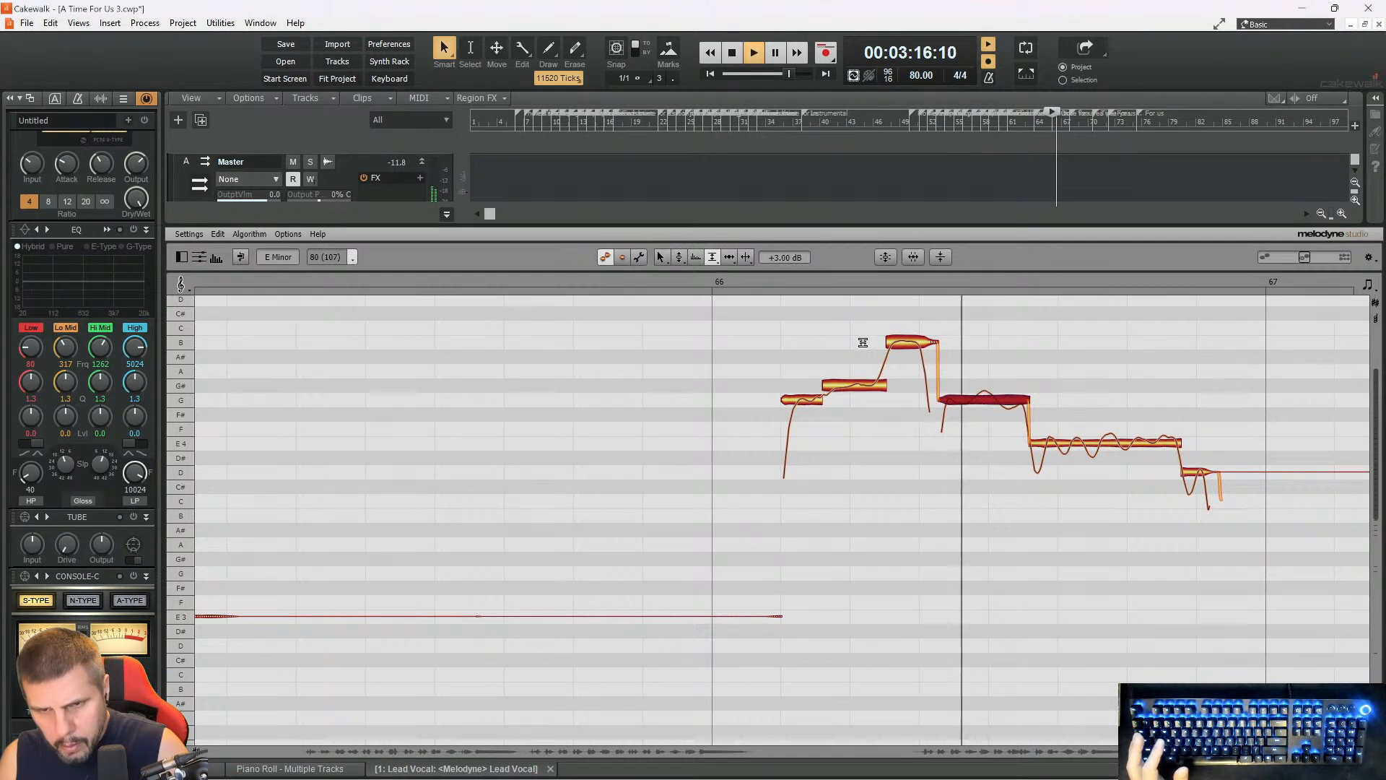
# - Lower the G#4 and B4 notes in bar 66 to -2.88 dB and set the ending D4 note's level to -0.12 dB, auditioning the phrase
pyautogui.moveTo(852, 325); pyautogui.dragTo(898, 411)
pyautogui.press('space')
pyautogui.press('space')
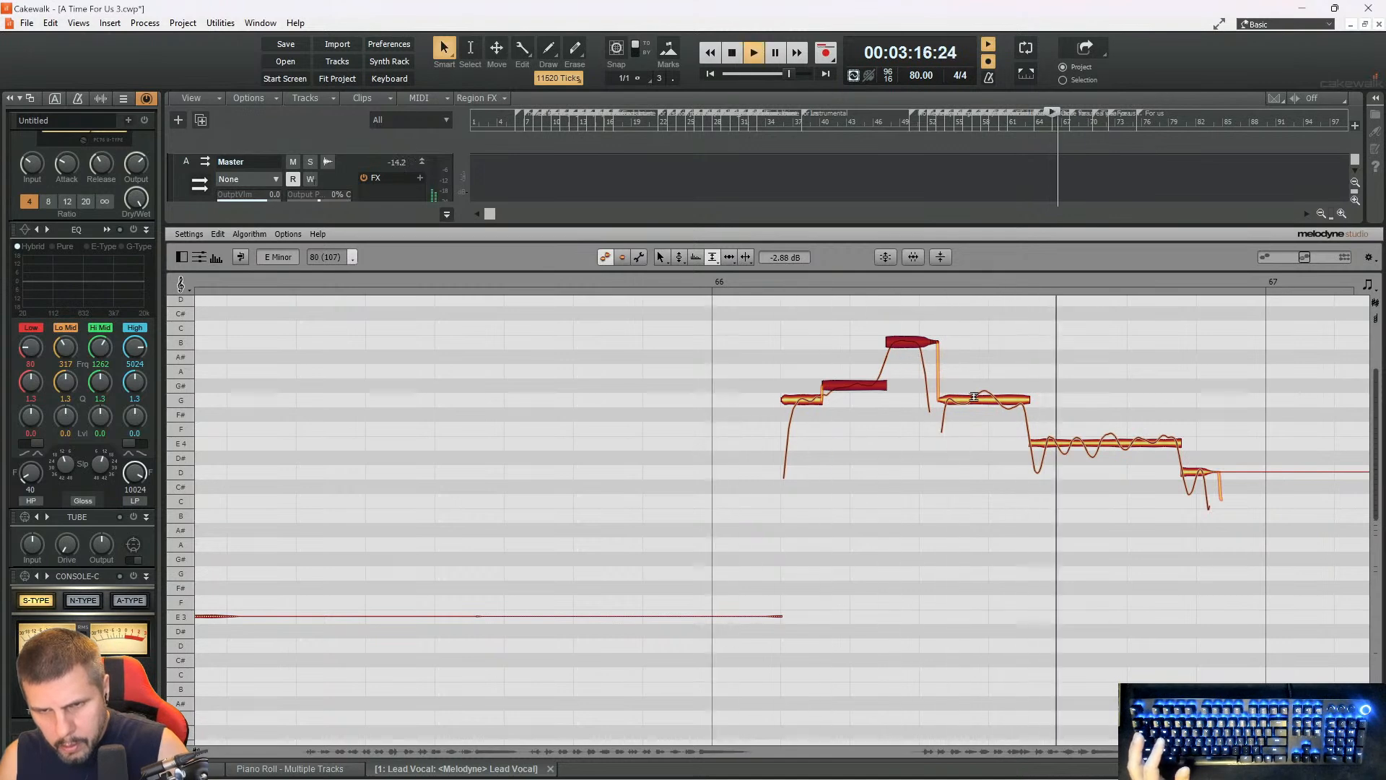
pyautogui.press('space')
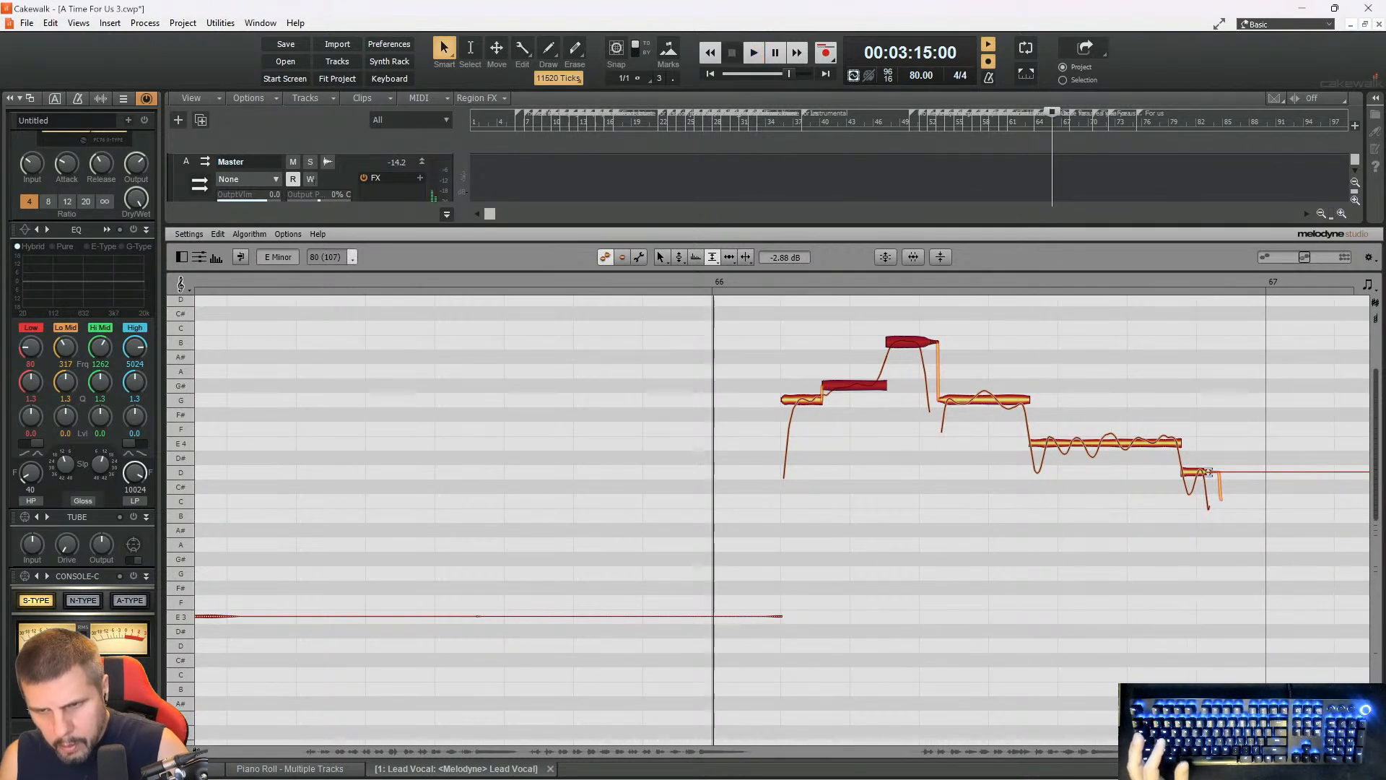
pyautogui.press('space')
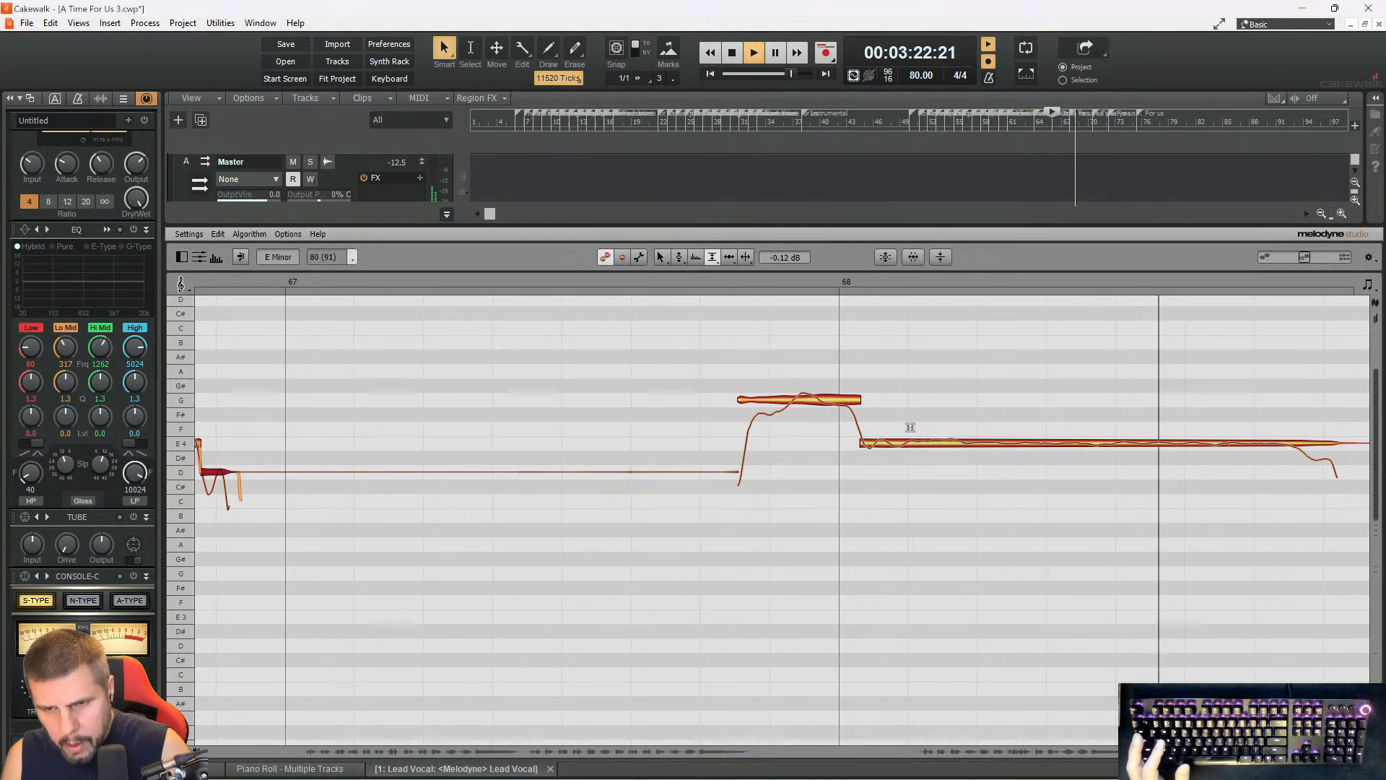
pyautogui.press('space')
# - Split the falling tail off the long E4 note in bar 68 and set the remaining note's pitch drift to -13 %
pyautogui.rightClick(1188, 402)
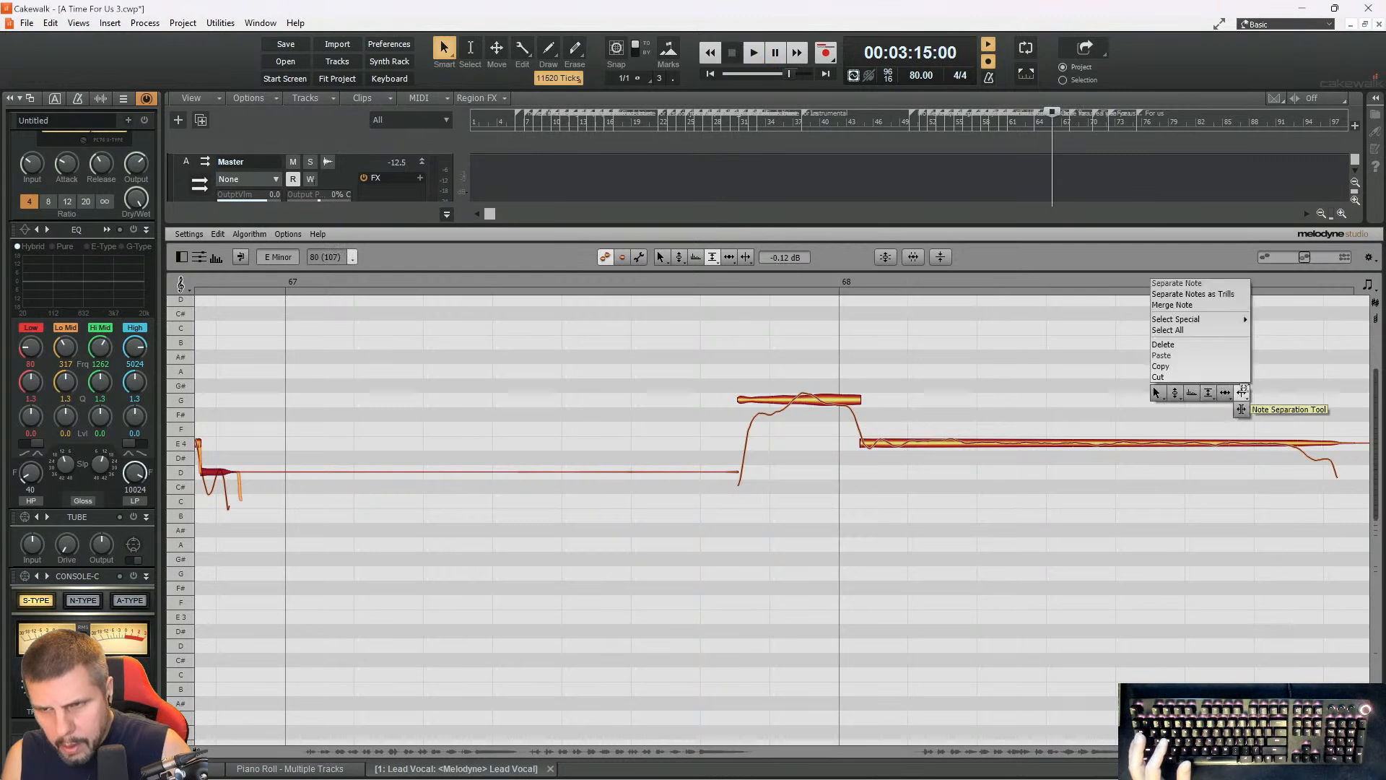
pyautogui.click(1241, 392)
pyautogui.click(1296, 445)
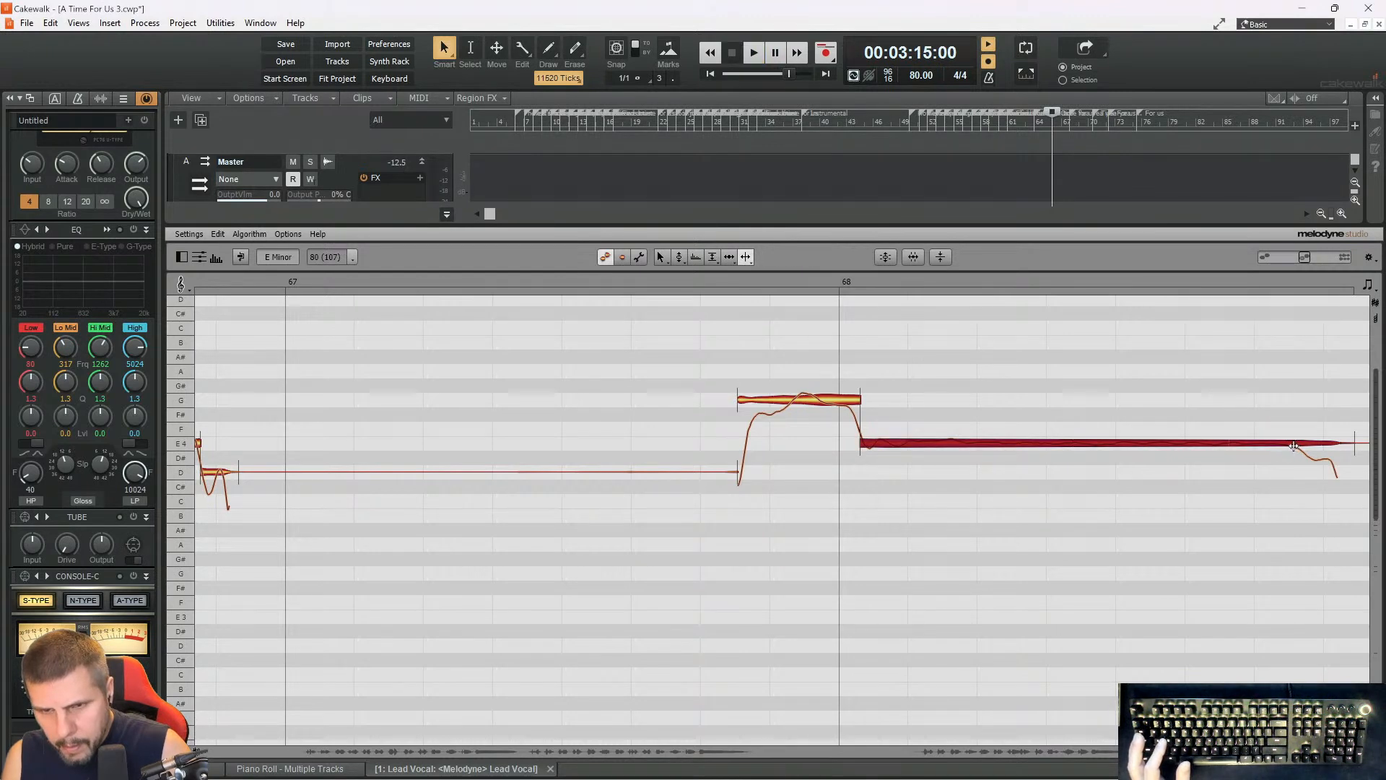
pyautogui.rightClick(970, 440)
pyautogui.click(909, 441)
pyautogui.moveTo(914, 446); pyautogui.dragTo(911, 468)
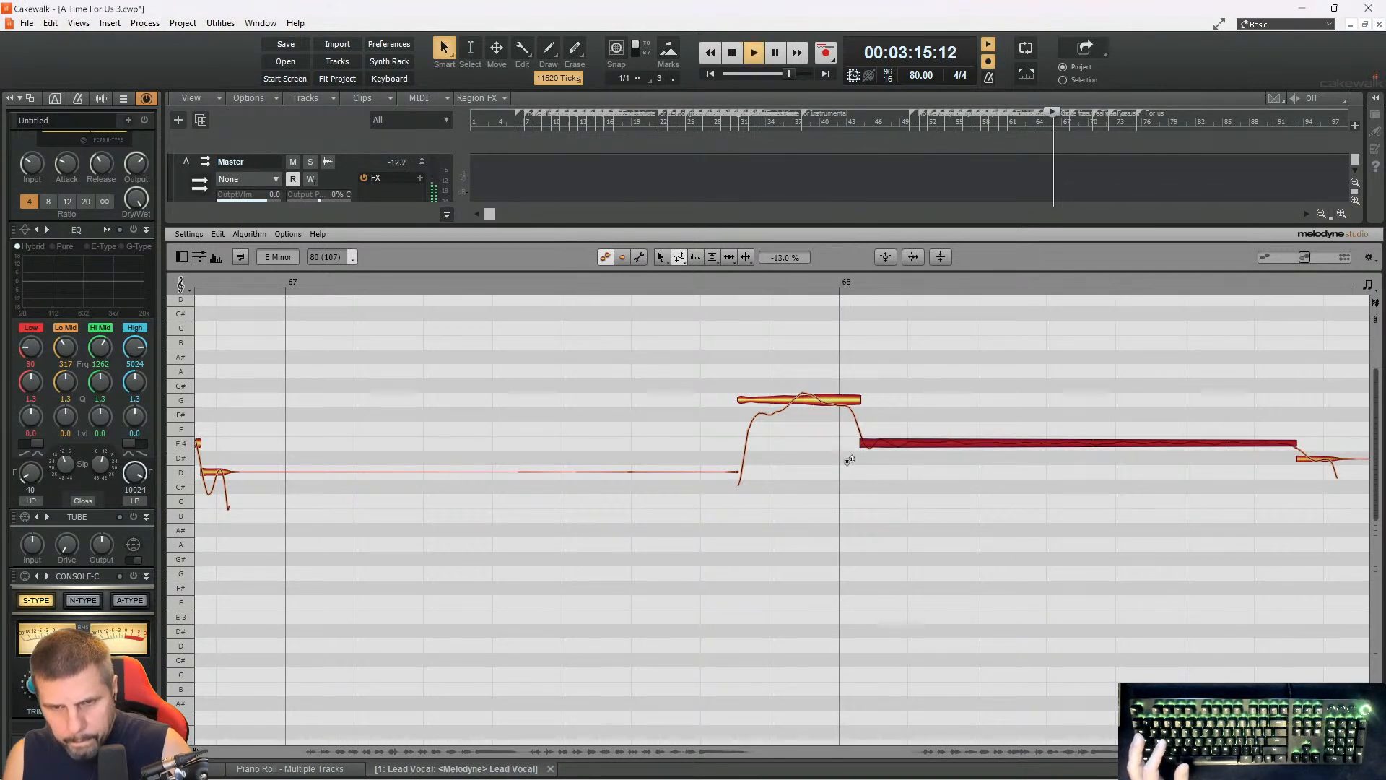
# - Place the playback position just before the G4 note leading into bar 68 and split that note into three pieces
pyautogui.click(699, 279)
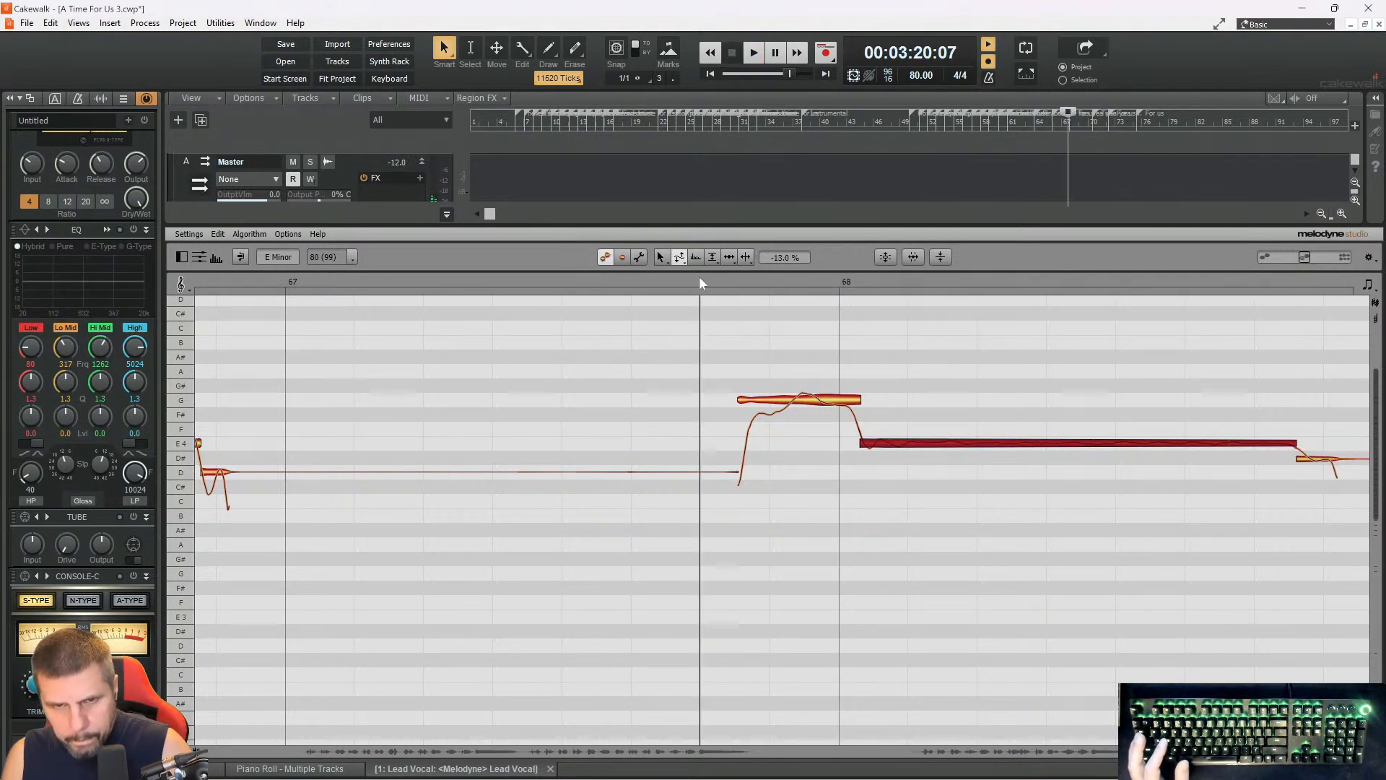
pyautogui.rightClick(722, 317)
pyautogui.click(792, 290)
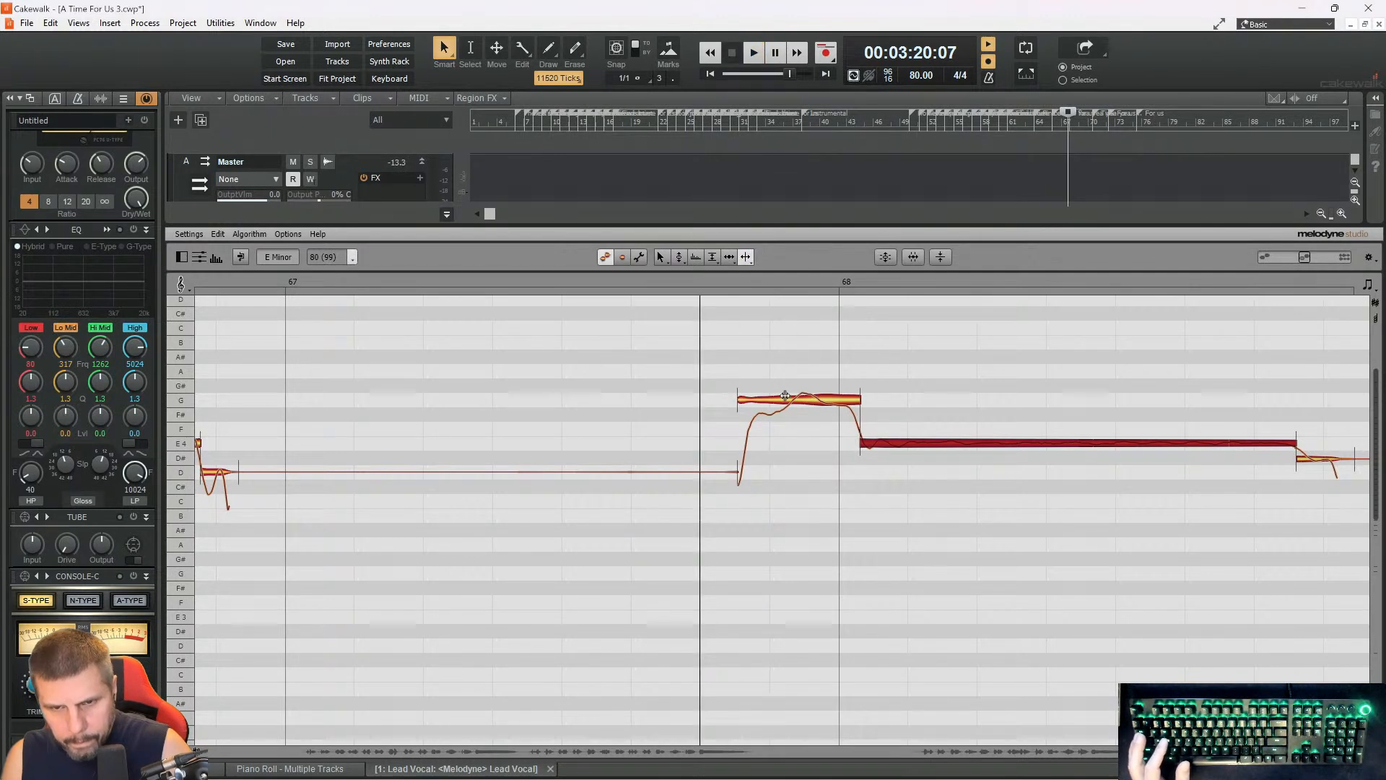
pyautogui.hotkey('alt', 'Right')
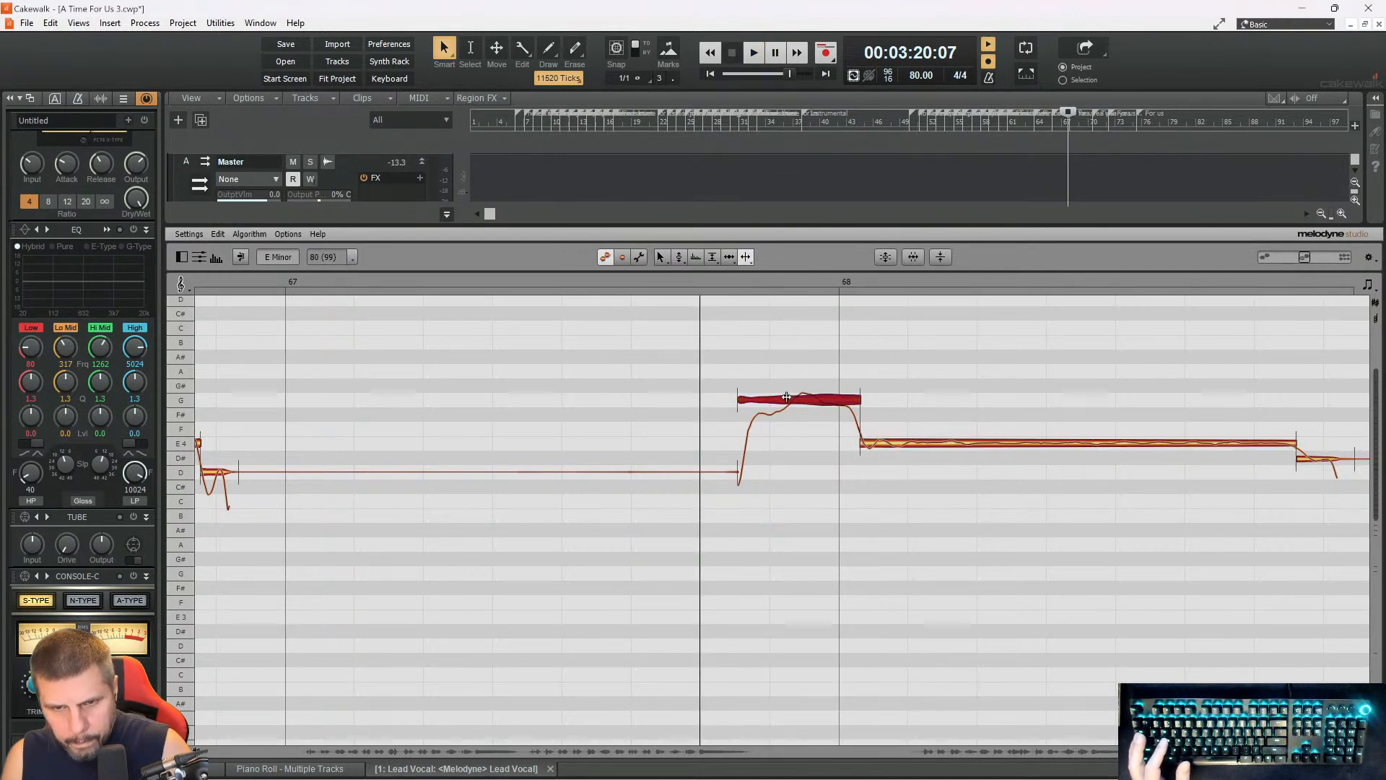
pyautogui.doubleClick(827, 405)
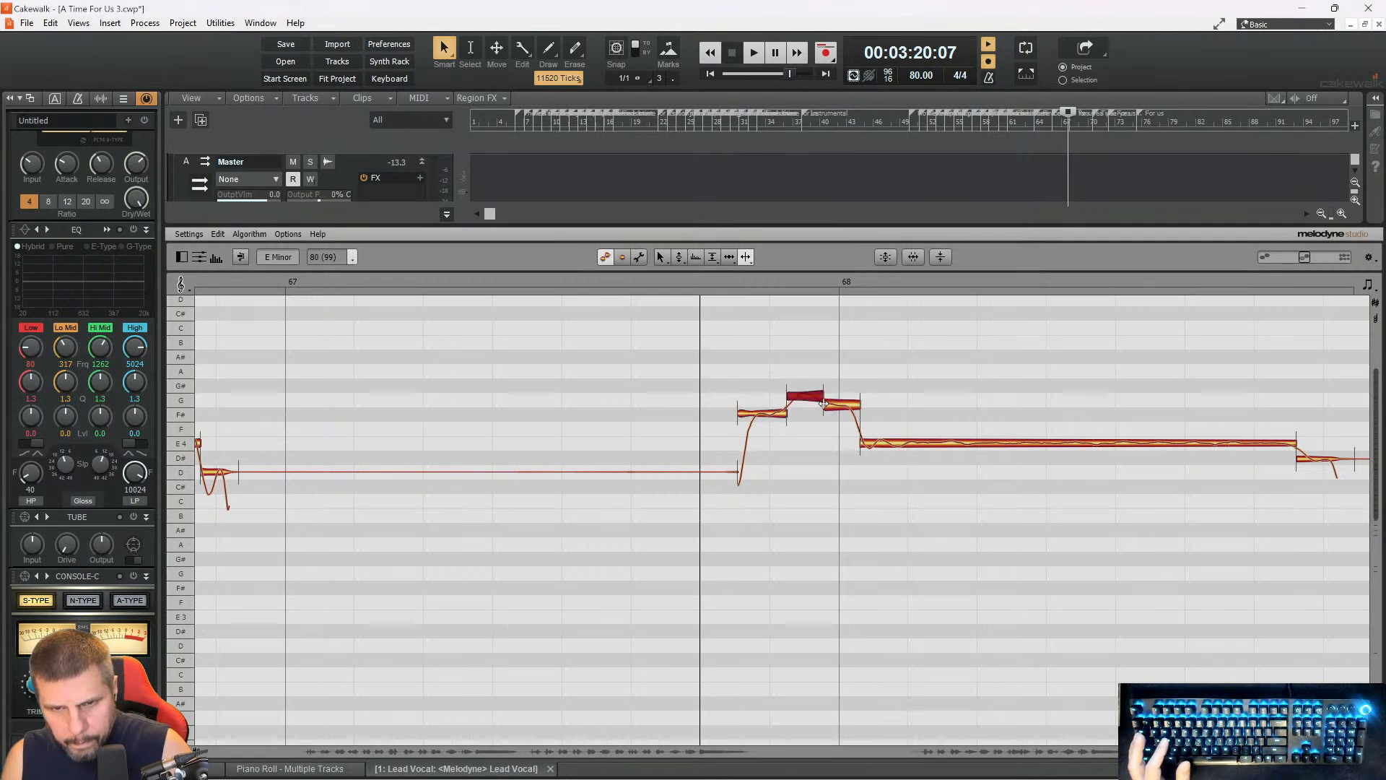
# - With the Pitch tool, set the first split piece before bar 68 to F#4 and the middle piece to G4, auditioning them
pyautogui.rightClick(780, 424)
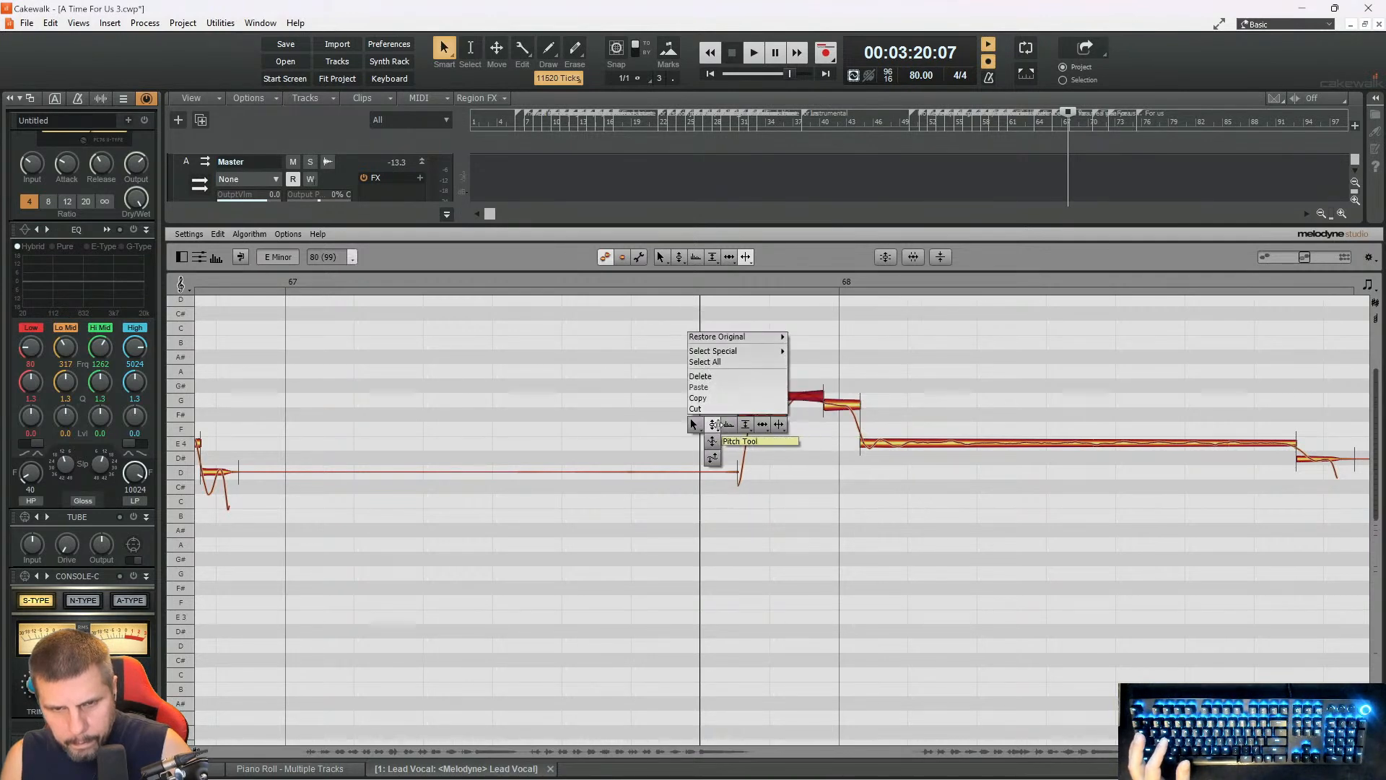
pyautogui.click(716, 424)
pyautogui.press('space')
pyautogui.press('space')
pyautogui.press('space')
pyautogui.press('space')
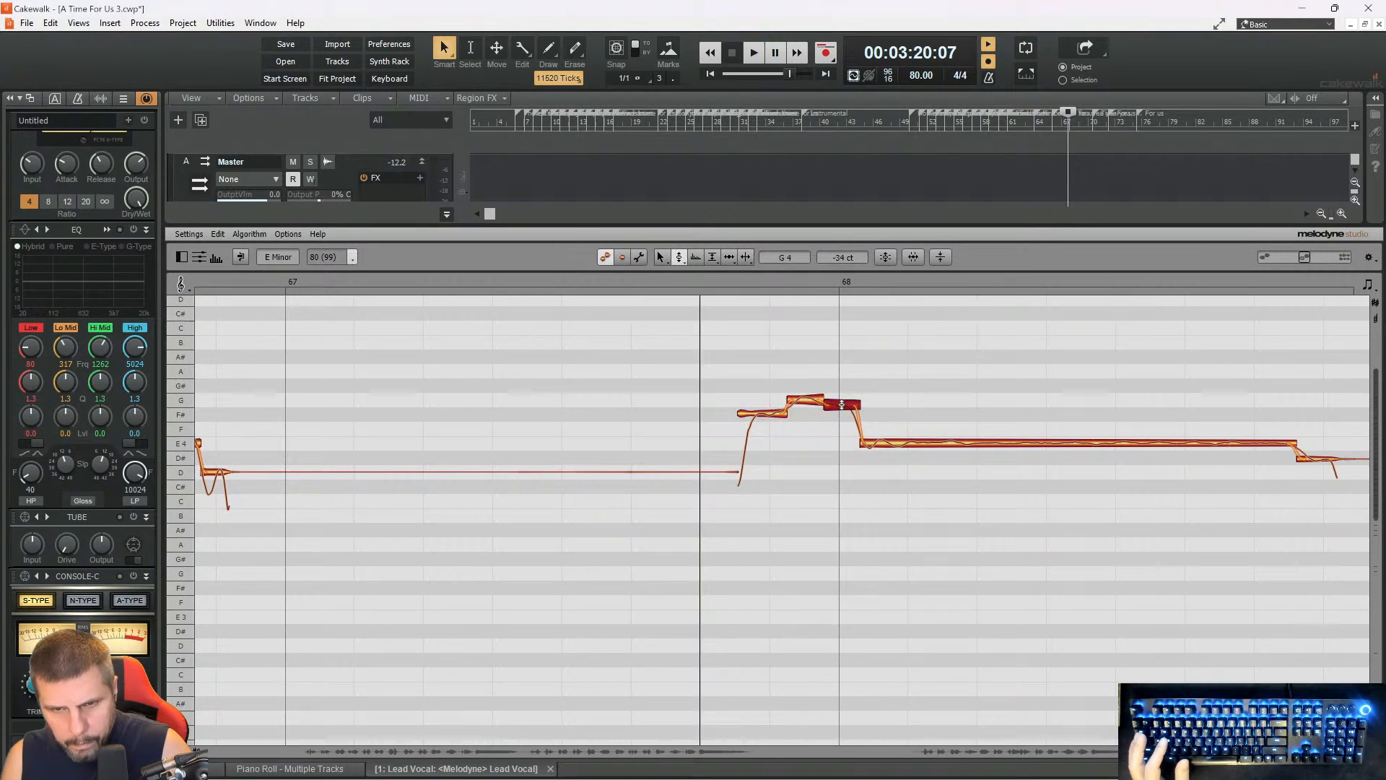
pyautogui.press('space')
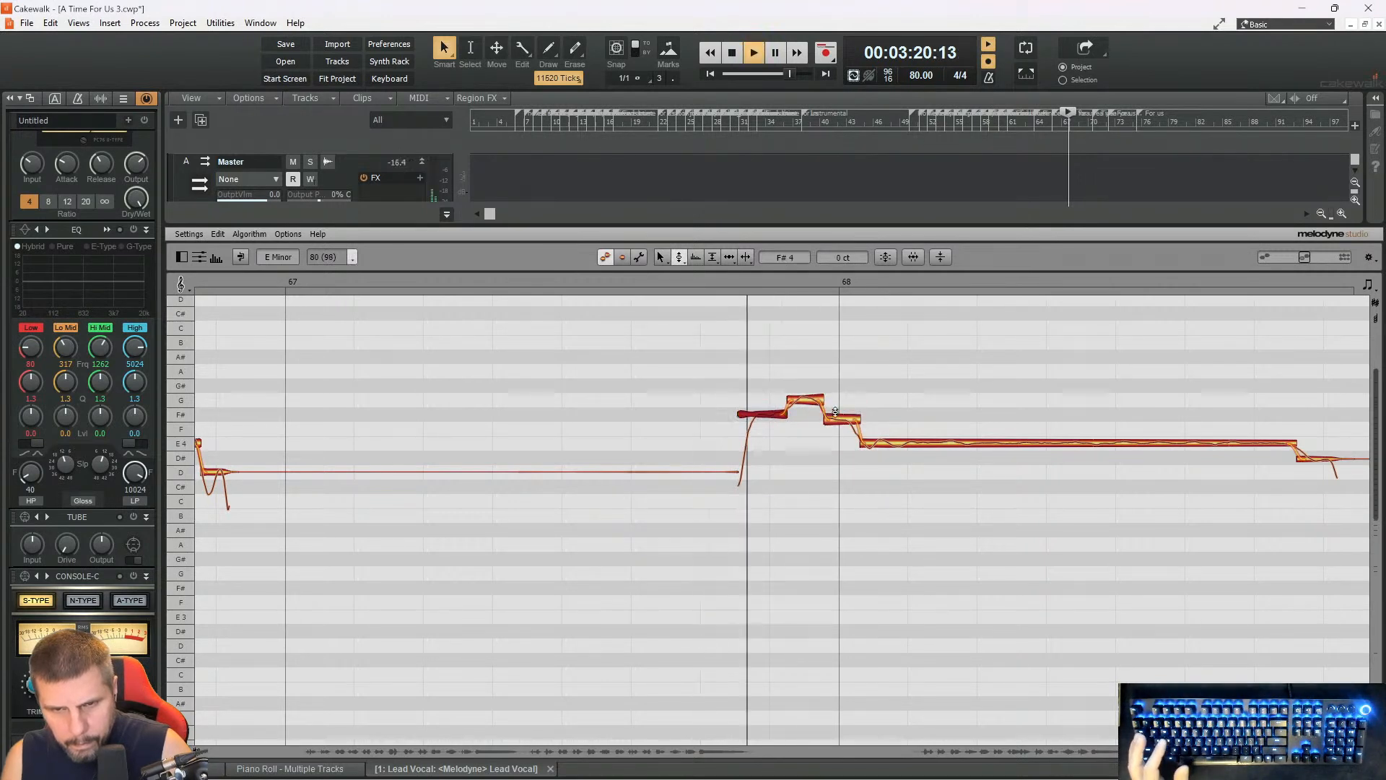
# - Try the middle split piece before bar 68 at G#4, auditioning the change
pyautogui.press('space')
pyautogui.press('space')
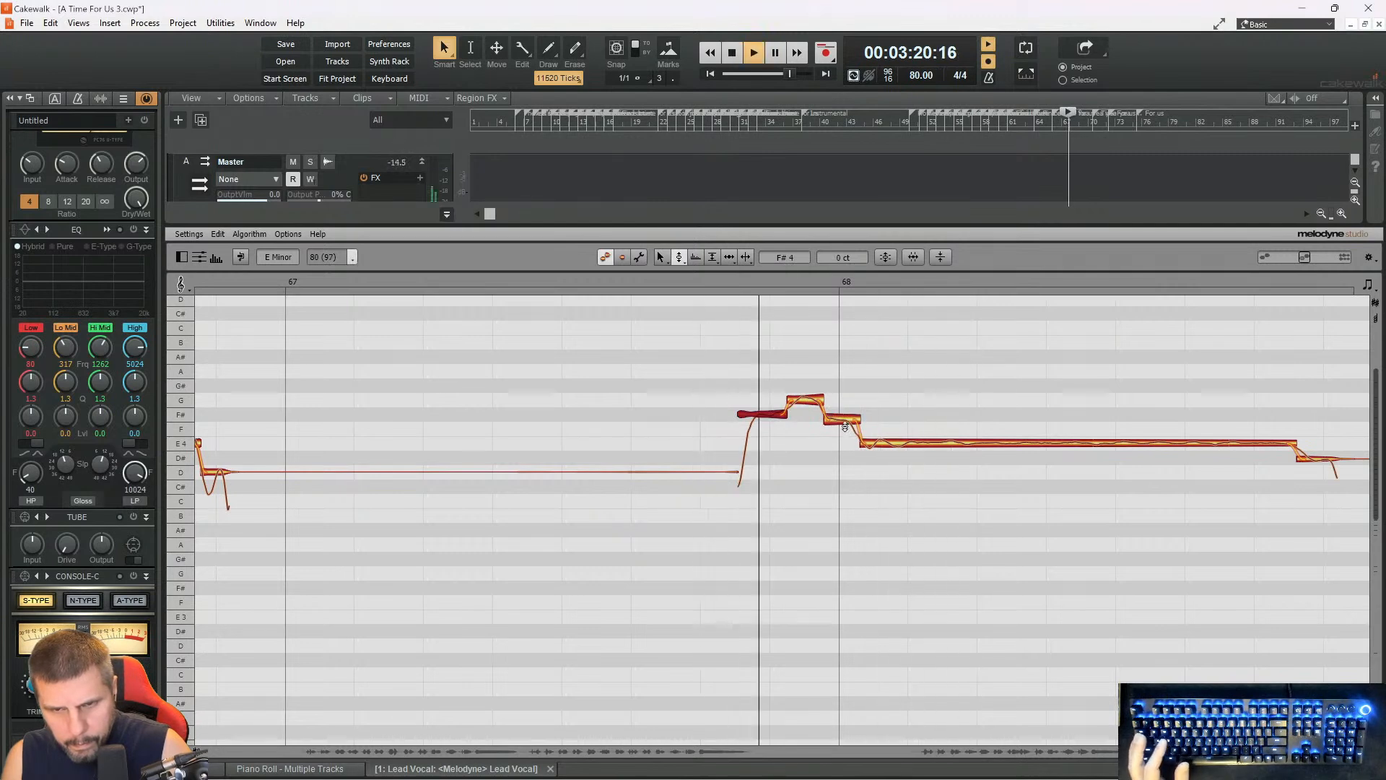
pyautogui.press('space')
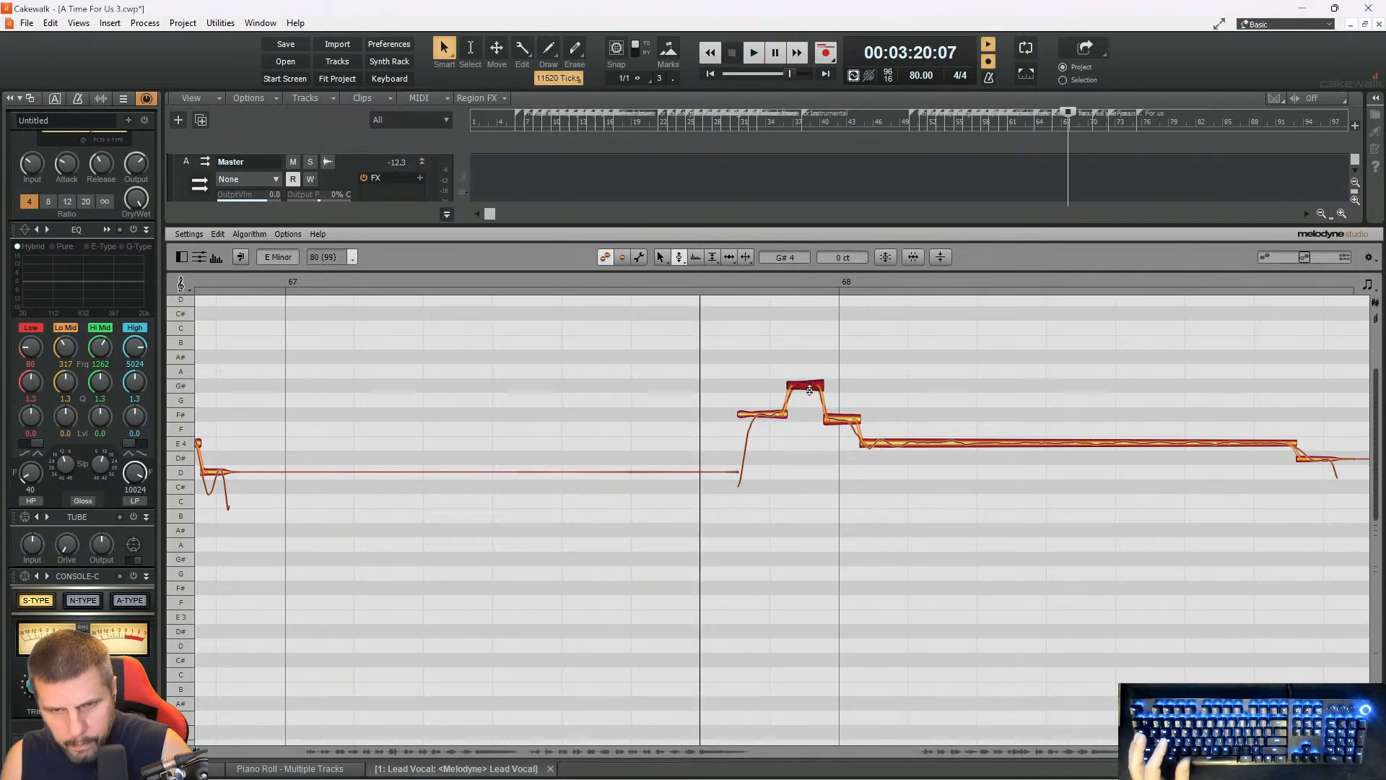
pyautogui.press('space')
pyautogui.press('space')
pyautogui.press('space')
# - Set the last split piece at bar 68 to G4 with 0 ct offset and play the vocal on to bar 70
pyautogui.moveTo(804, 398); pyautogui.dragTo(841, 409)
pyautogui.press('space')
pyautogui.press('space')
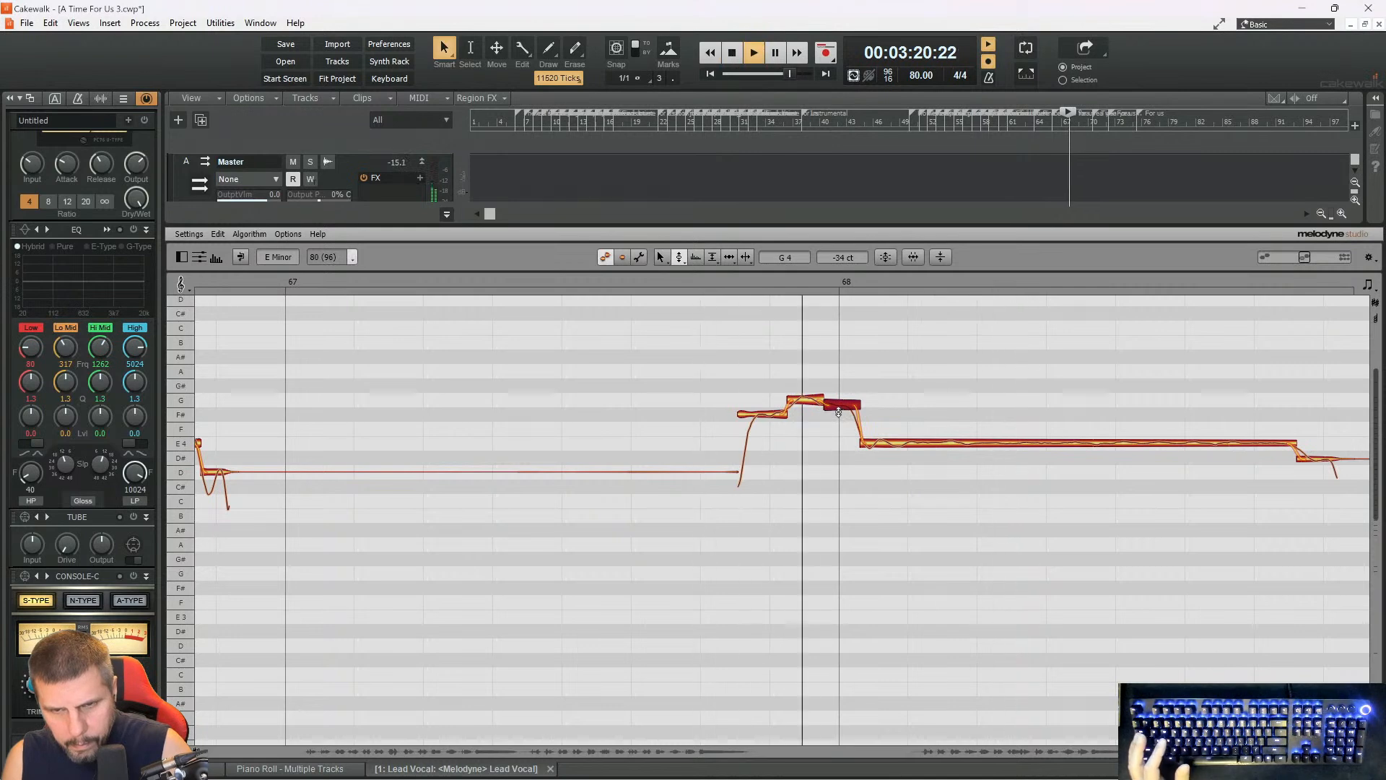
pyautogui.doubleClick(839, 412)
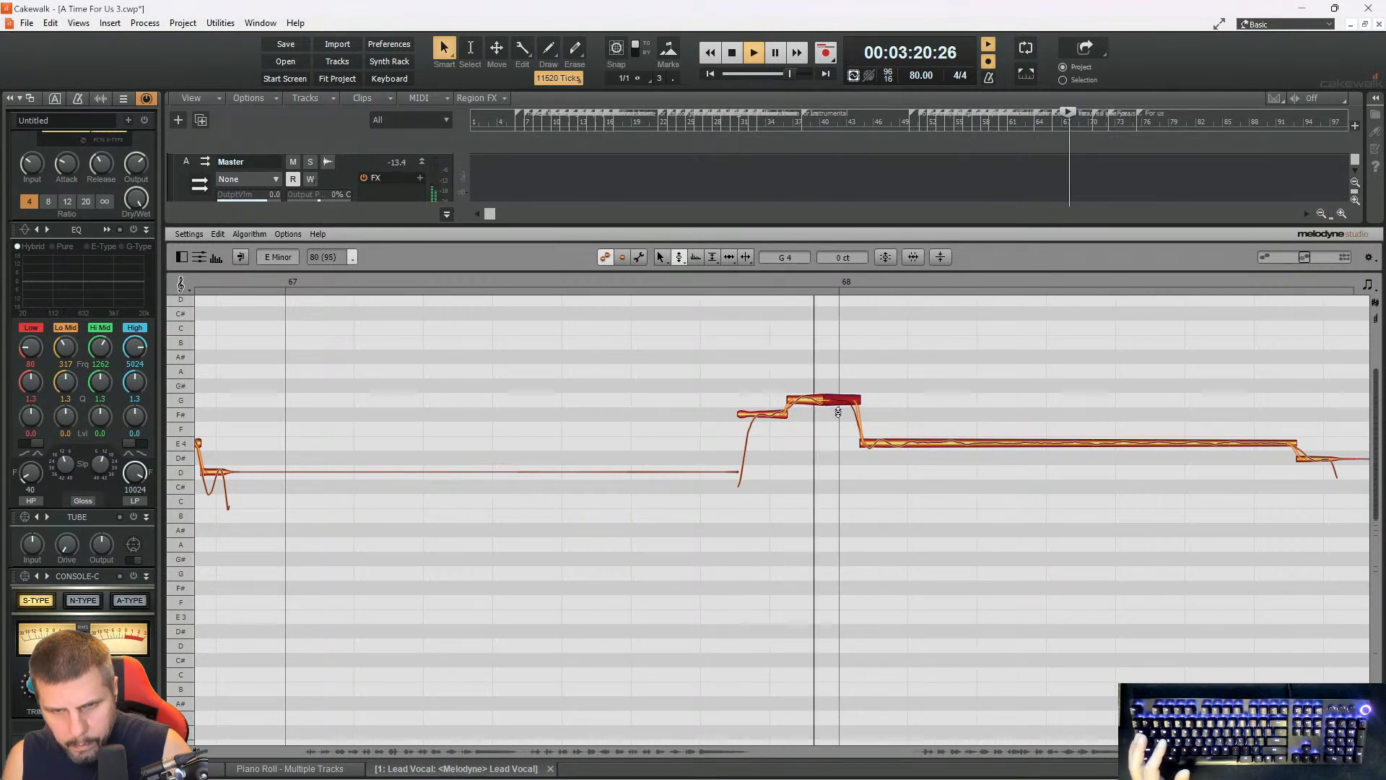
pyautogui.press('space')
pyautogui.press('space')
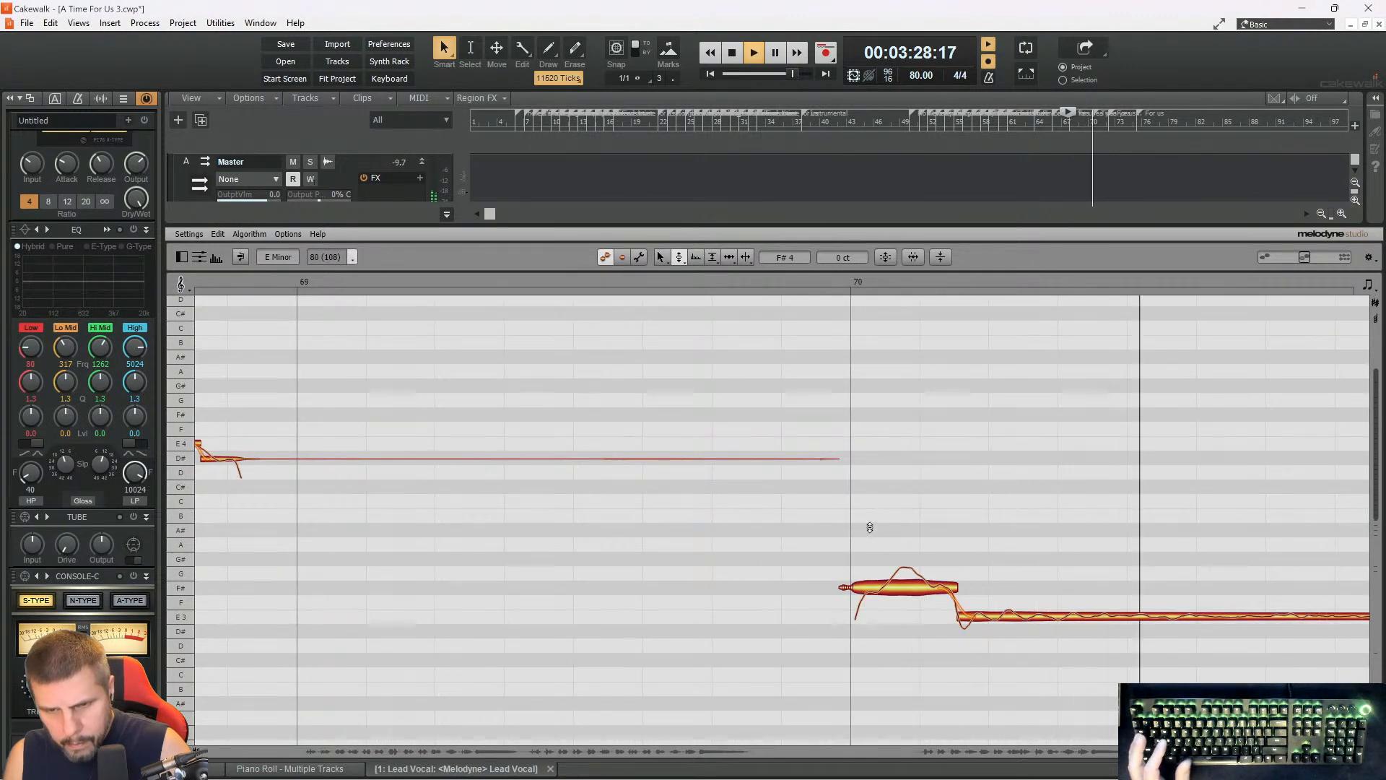
pyautogui.press('space')
# - Lower the F#3 note at bar 70 to -3.36 dB and lengthen its level transition into the E3 note, auditioning the phrase
pyautogui.moveTo(870, 528); pyautogui.dragTo(924, 647)
pyautogui.rightClick(919, 643)
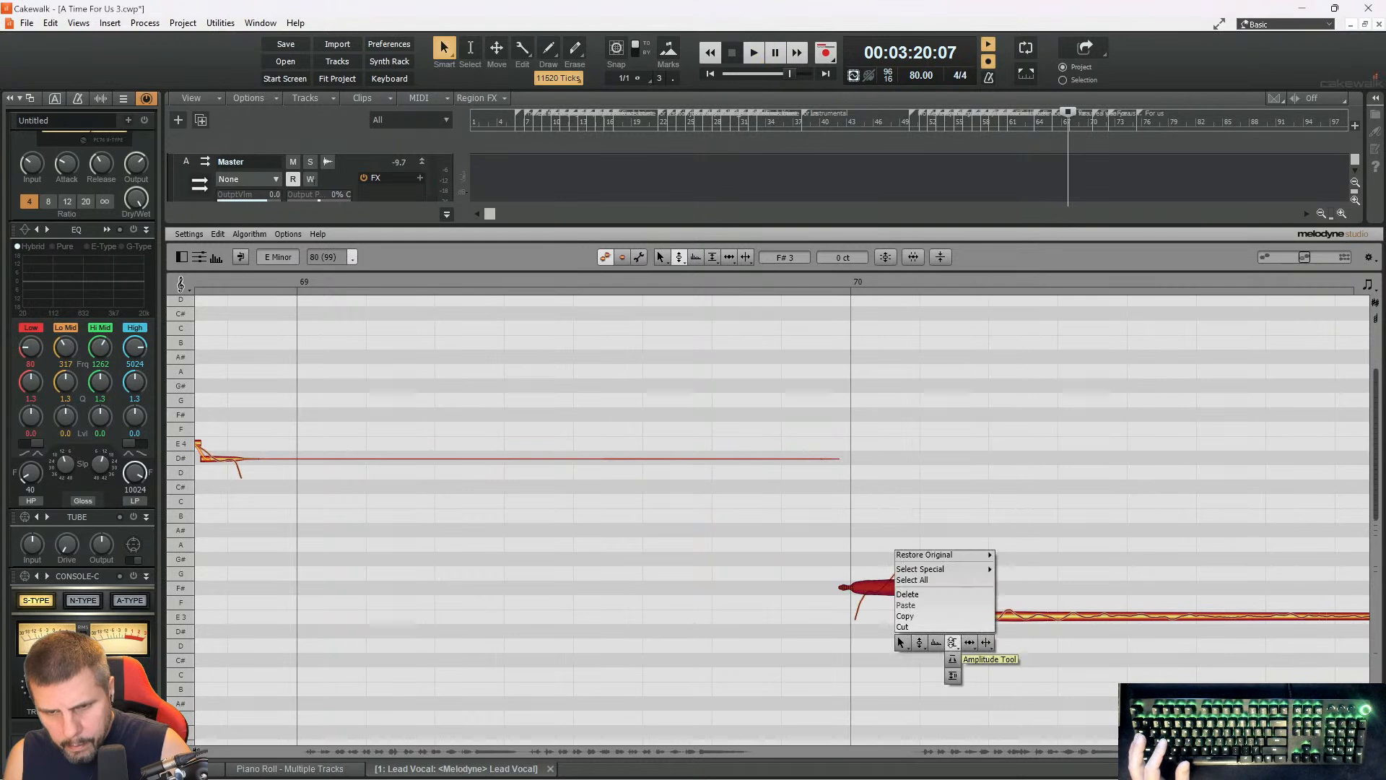
pyautogui.click(953, 658)
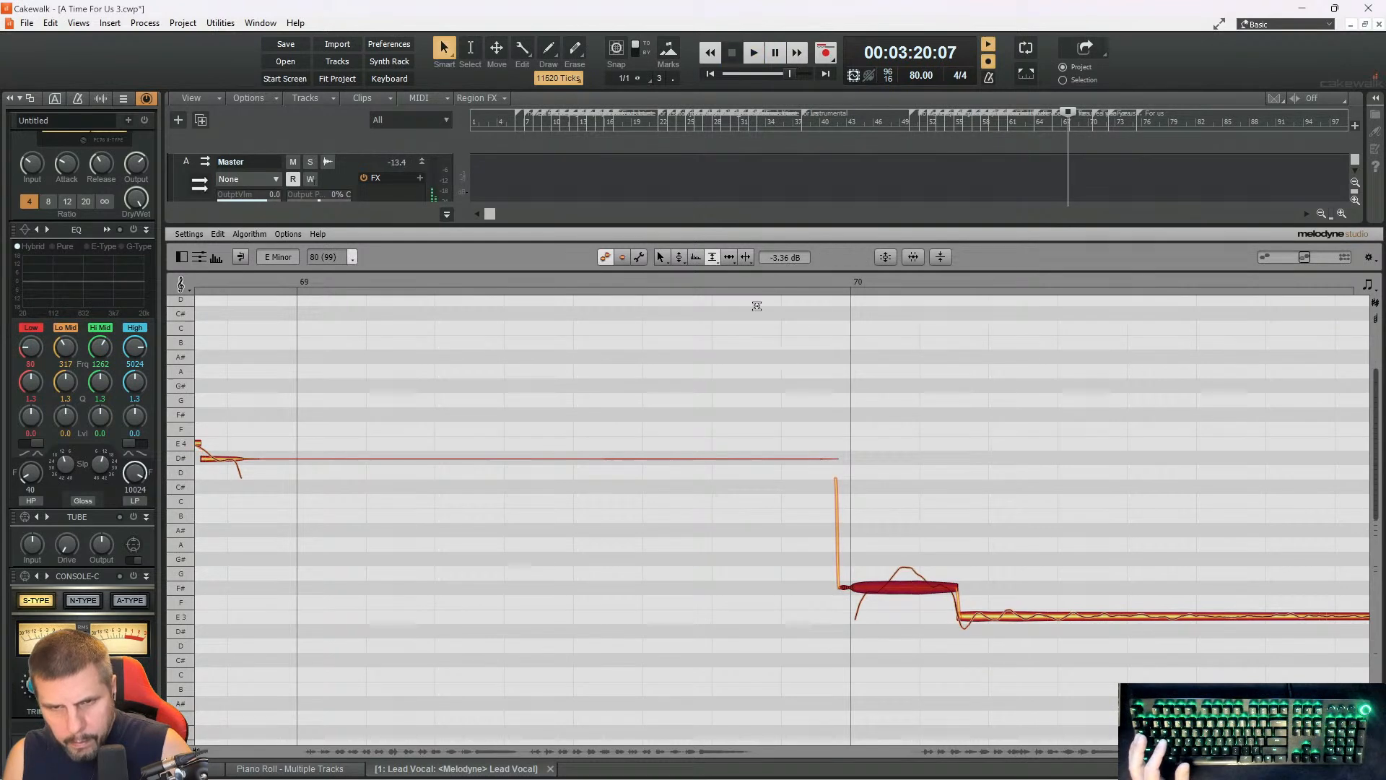
pyautogui.click(772, 282)
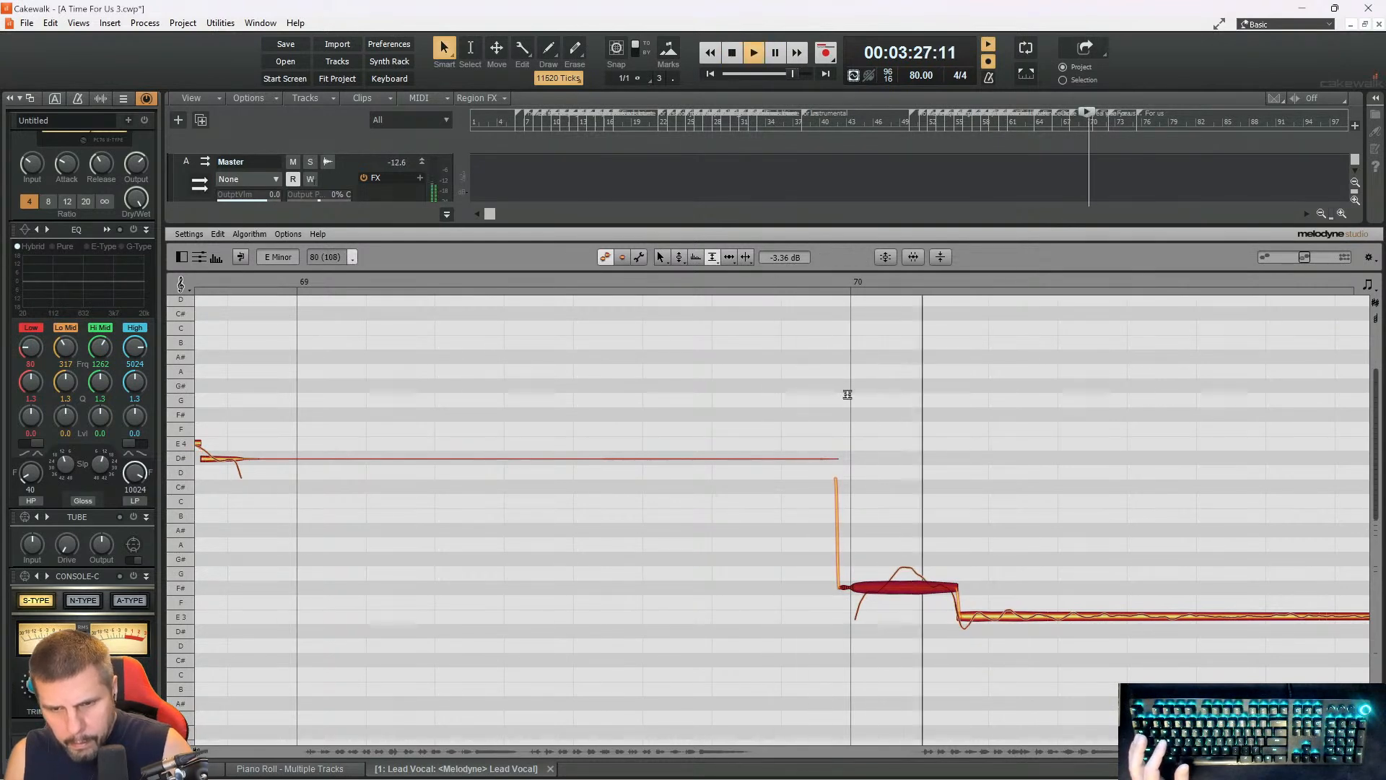
pyautogui.press('space')
pyautogui.press('space')
pyautogui.press('space')
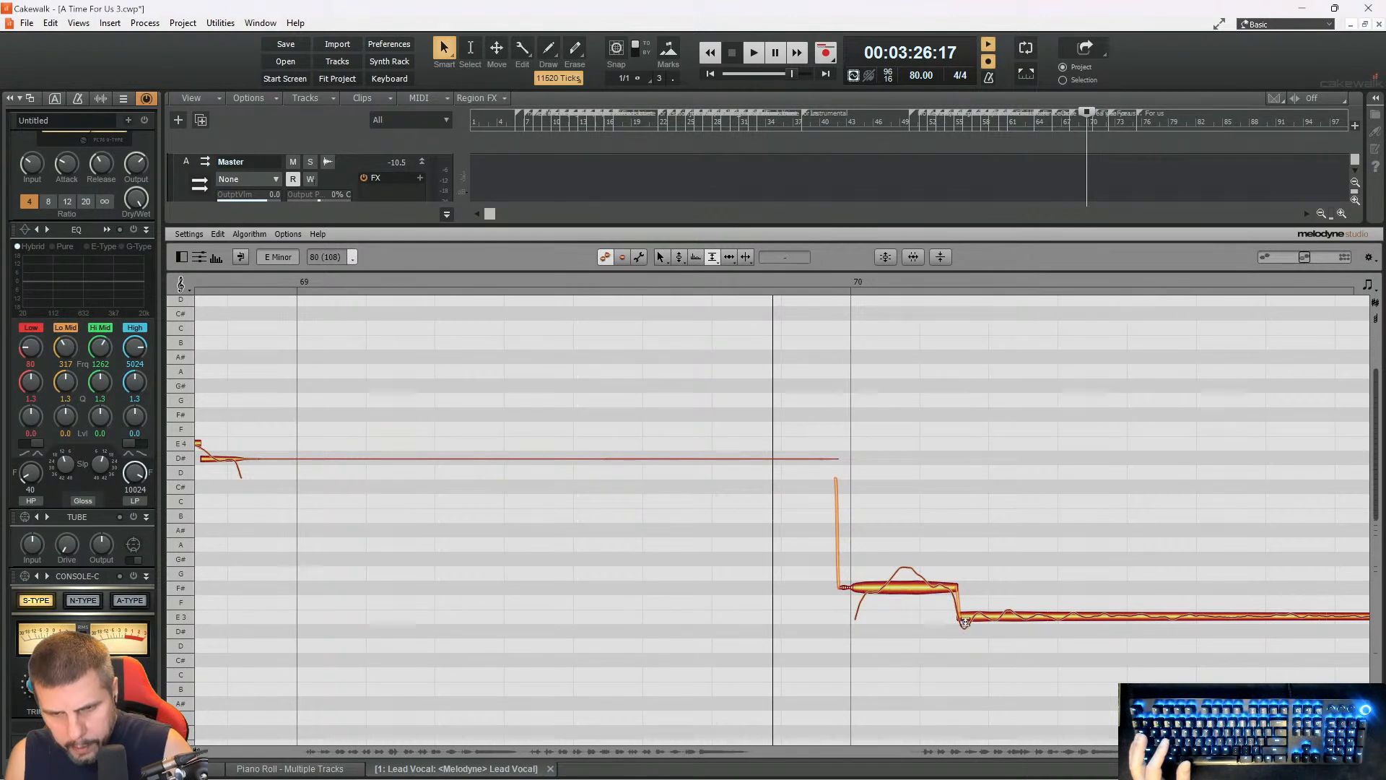
pyautogui.moveTo(944, 563)
pyautogui.mouseDown()
pyautogui.moveTo(959, 560)
pyautogui.moveTo(957, 579)
pyautogui.mouseUp()
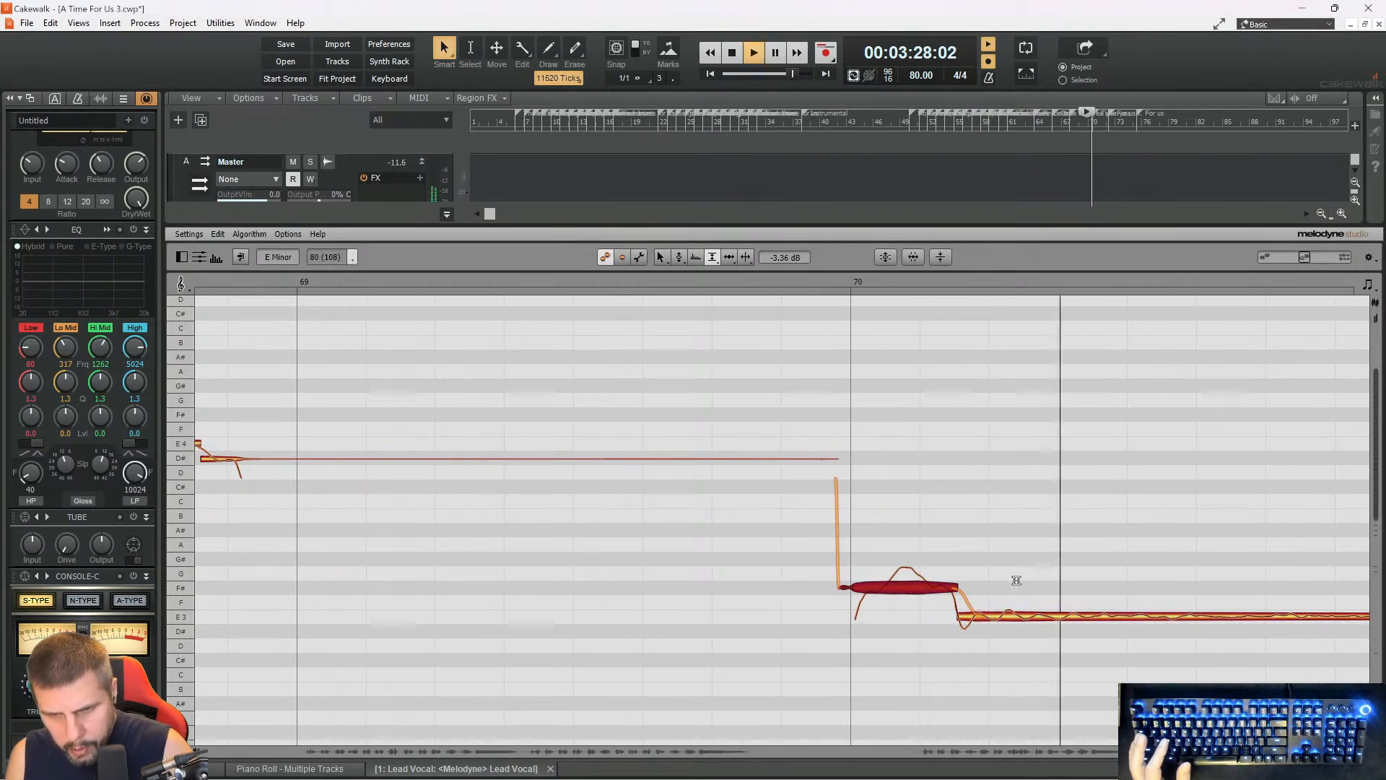
pyautogui.press('space')
# - Set the pitch drift of the long E3 note in bars 70 and 71 to -44 % and play on into bar 72
pyautogui.rightClick(1074, 610)
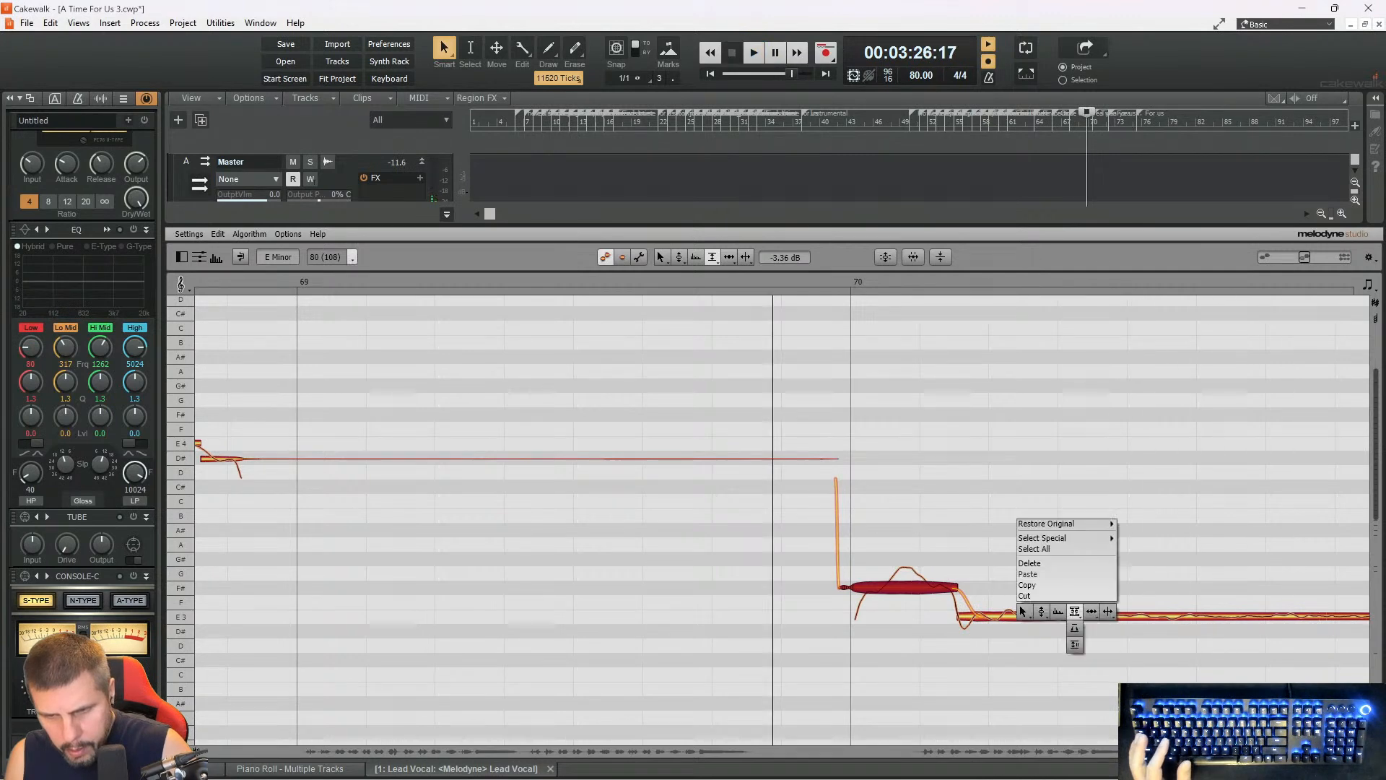
pyautogui.click(1042, 639)
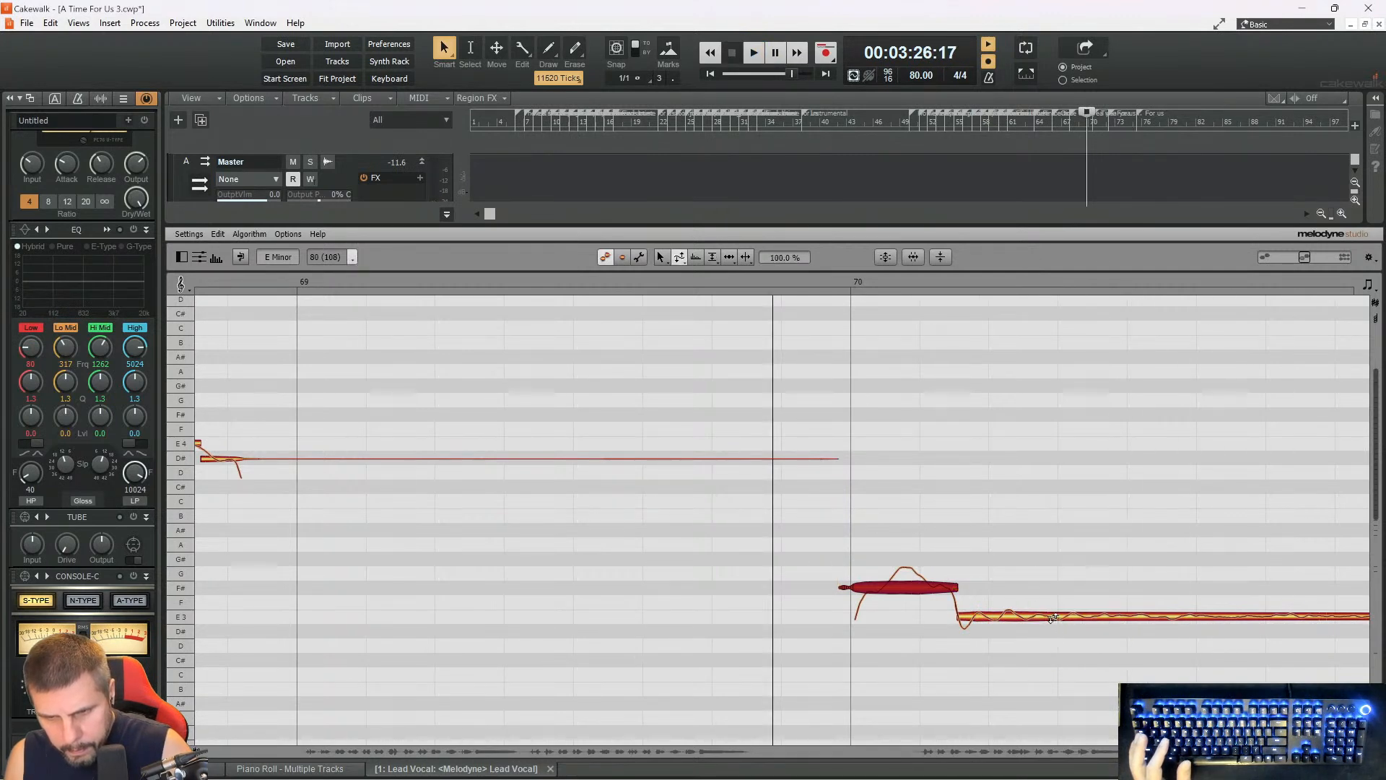
pyautogui.hscroll(5, 803, 649)
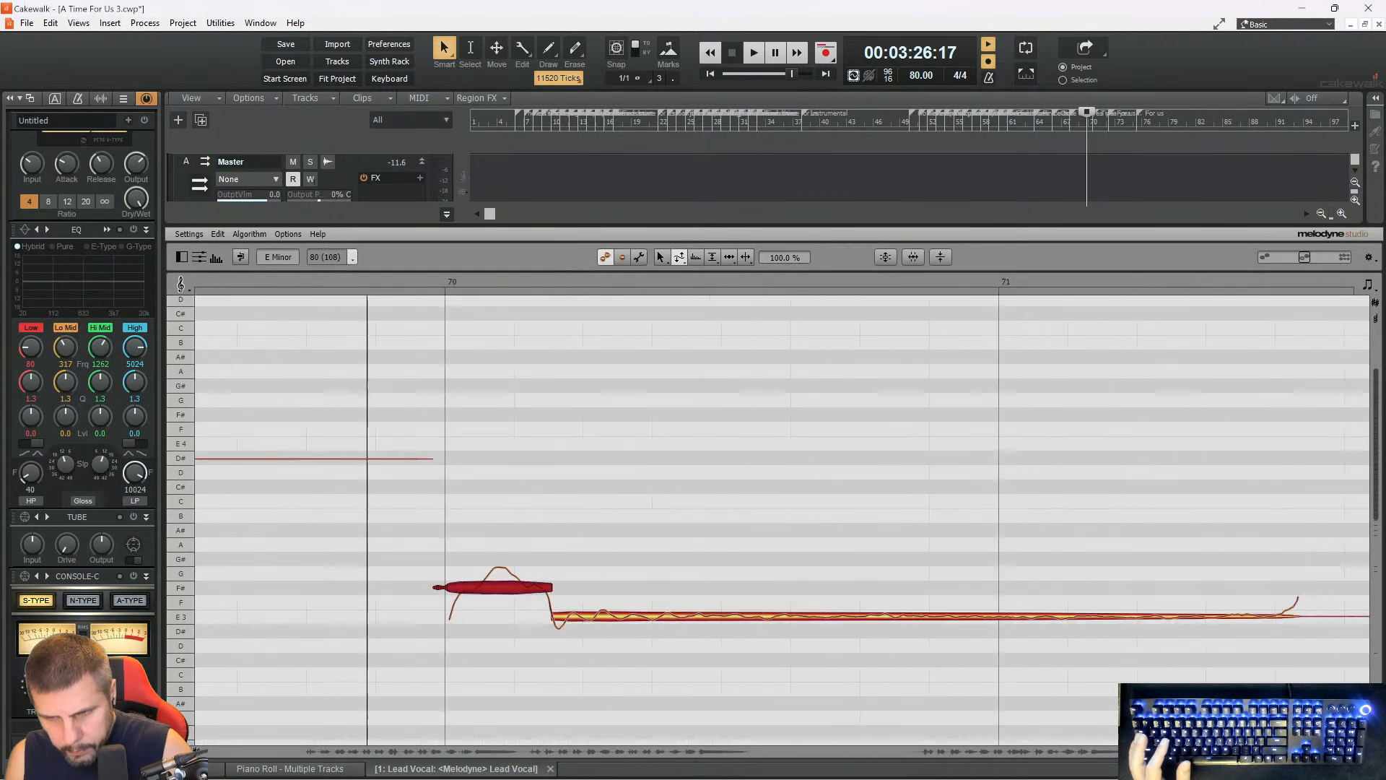
pyautogui.moveTo(738, 610); pyautogui.dragTo(731, 642)
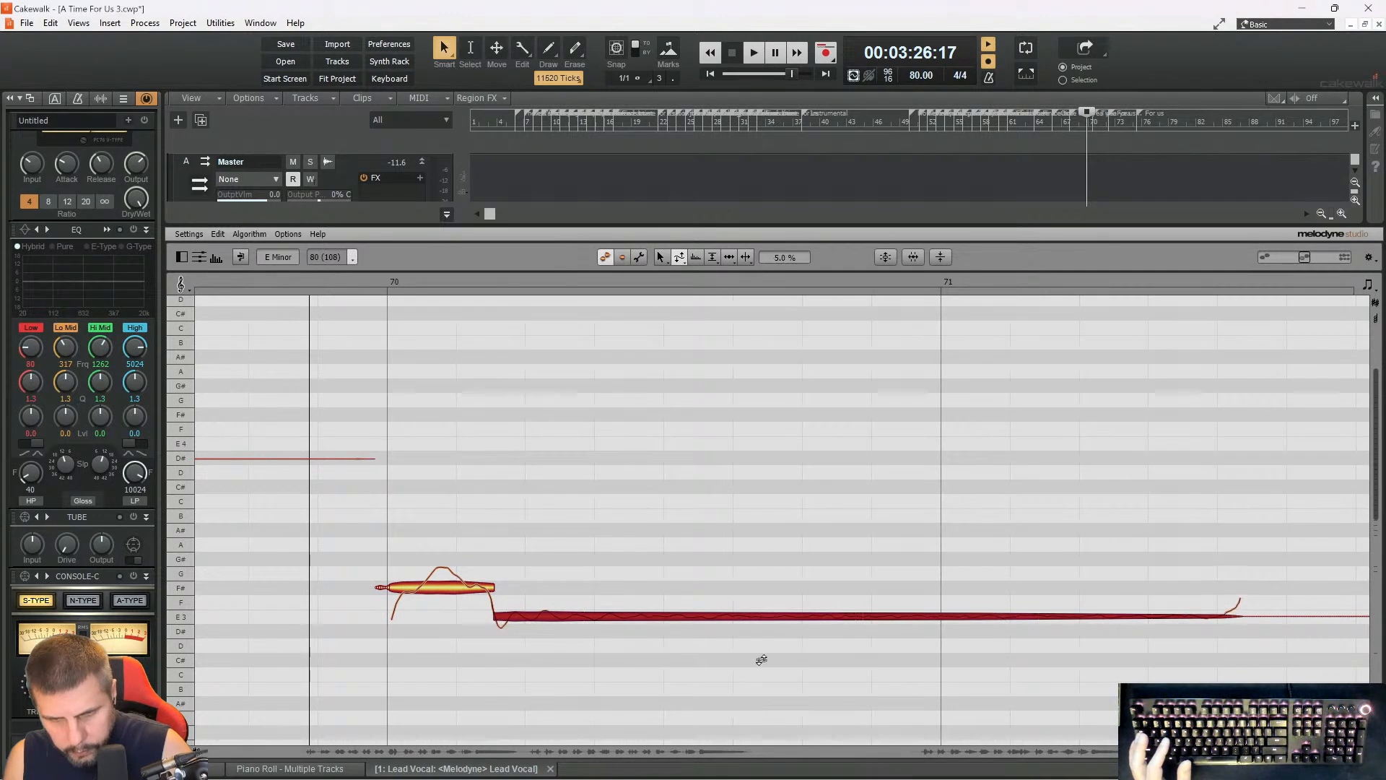
pyautogui.press('space')
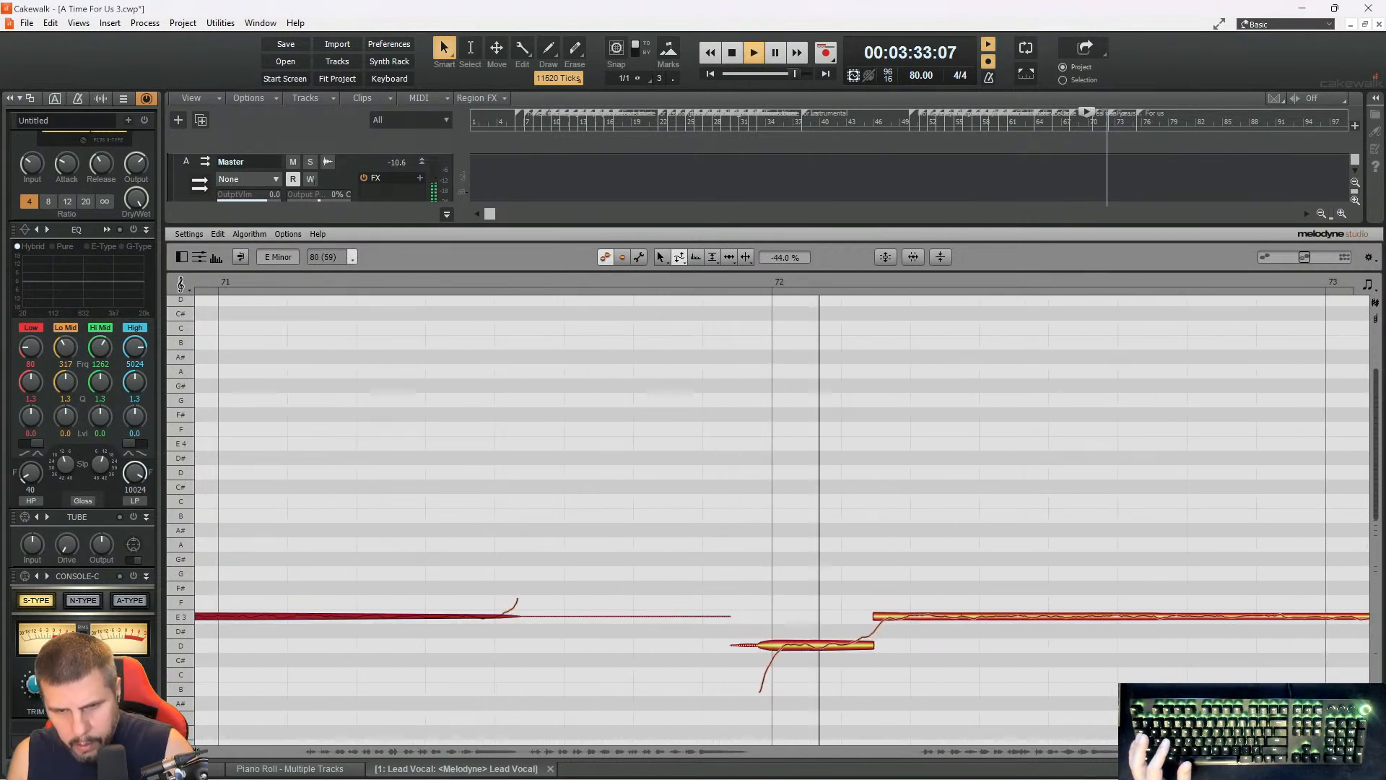
pyautogui.press('space')
# - Shift the onset of the D3 note onto the start of bar 72 with the Time tool, auditioning from midway through bar 71
pyautogui.rightClick(750, 522)
pyautogui.click(813, 535)
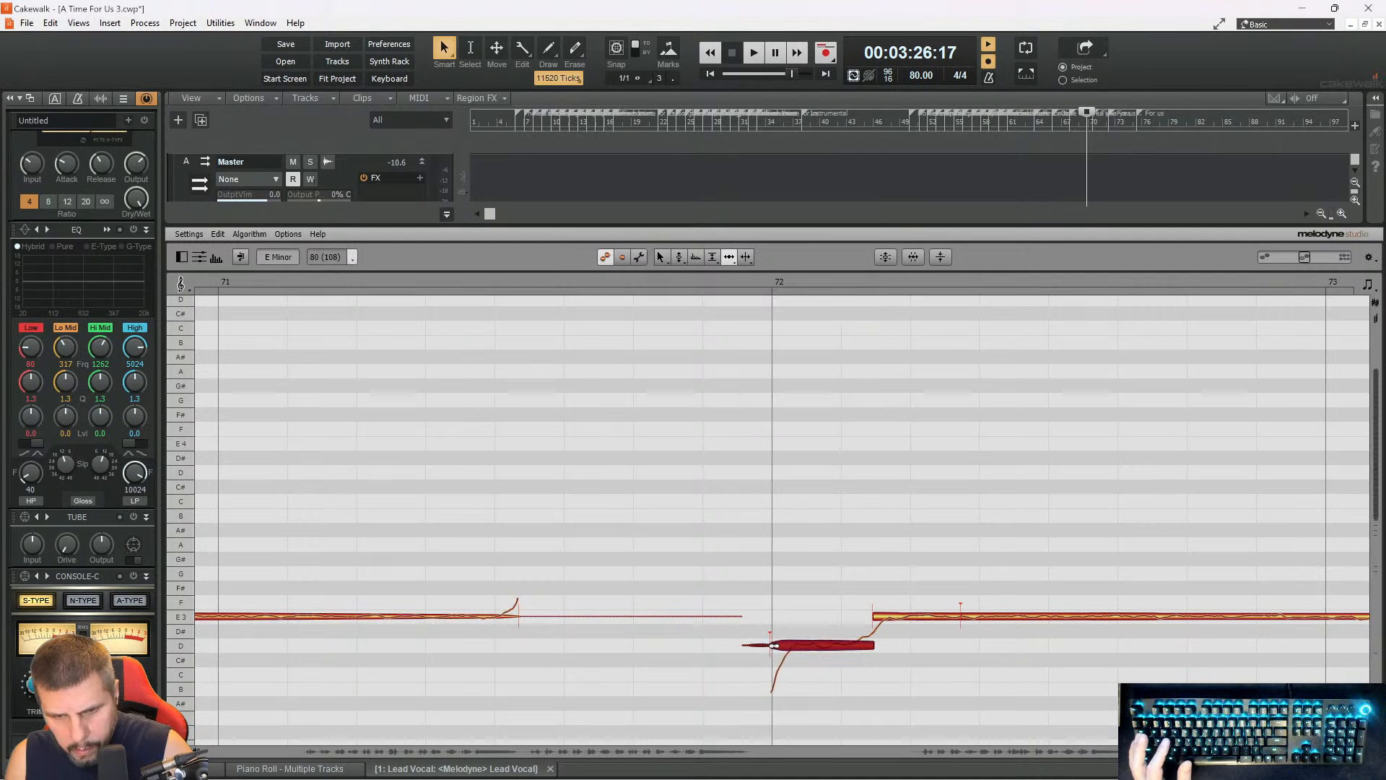
pyautogui.doubleClick(615, 280)
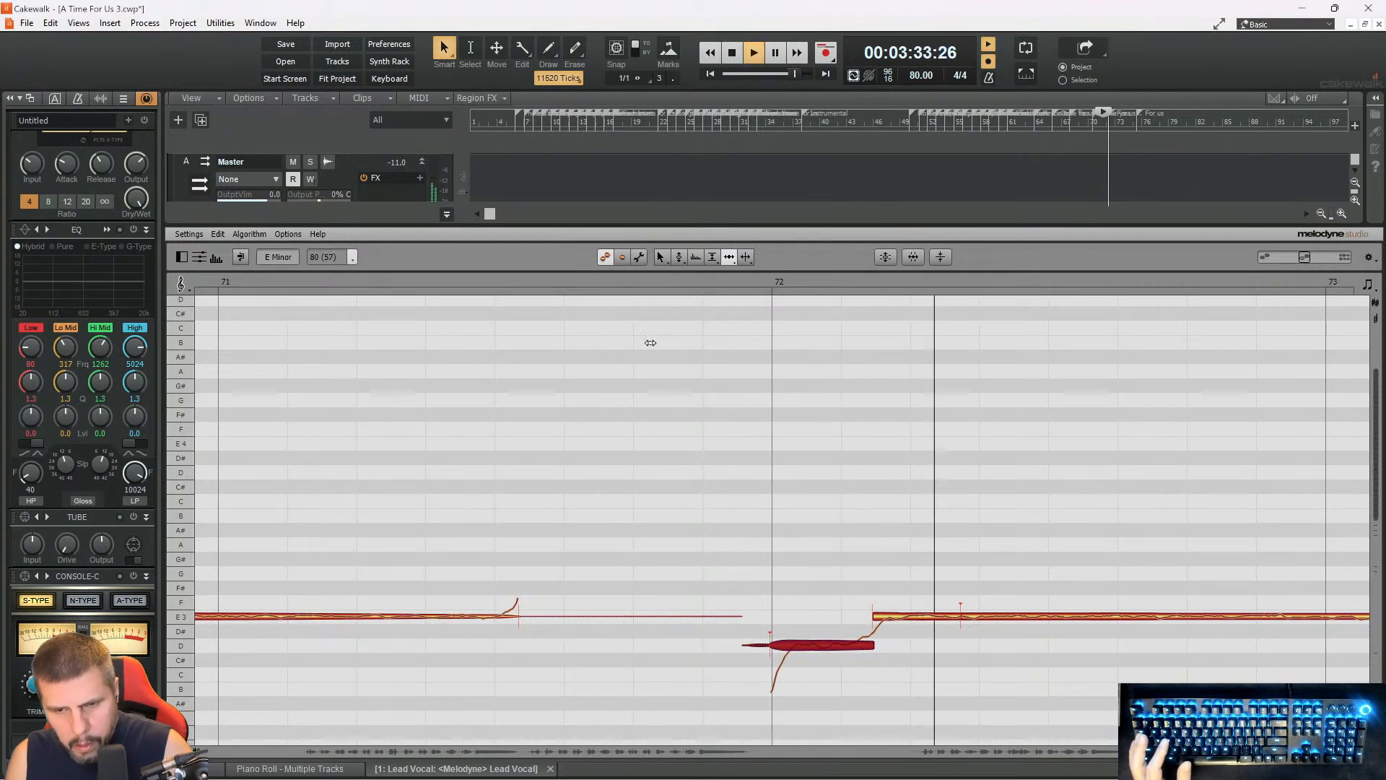
pyautogui.press('space')
pyautogui.press('space')
# - Move the boundary between the D3 and E3 notes in bar 72 slightly earlier and audition the timing
pyautogui.moveTo(874, 615); pyautogui.dragTo(887, 621)
pyautogui.press('space')
pyautogui.press('space')
pyautogui.press('space')
pyautogui.press('space')
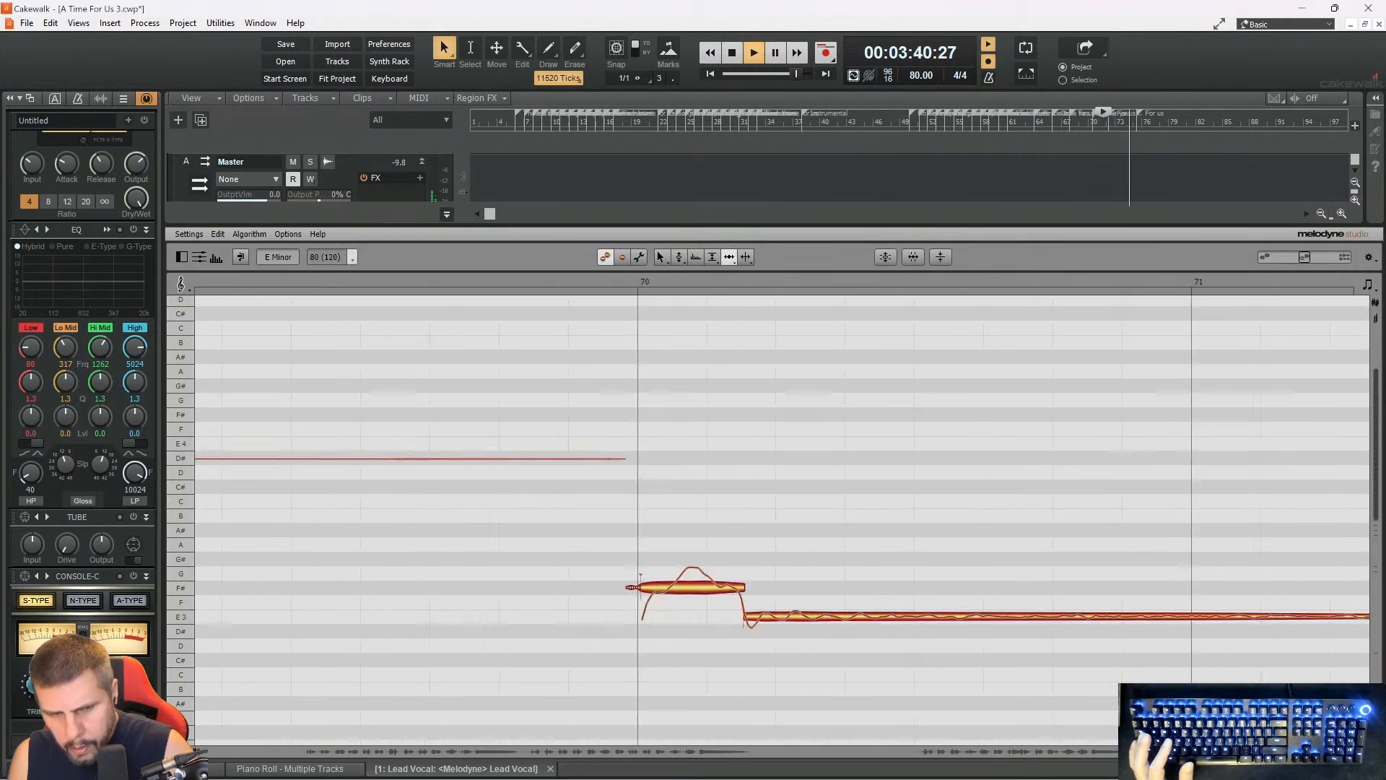
pyautogui.press('space')
# - Split the rising tail off the long E3 note in bar 73 and set the tail to E3 with 0 ct offset
pyautogui.rightClick(1263, 666)
pyautogui.click(1328, 626)
pyautogui.click(1305, 615)
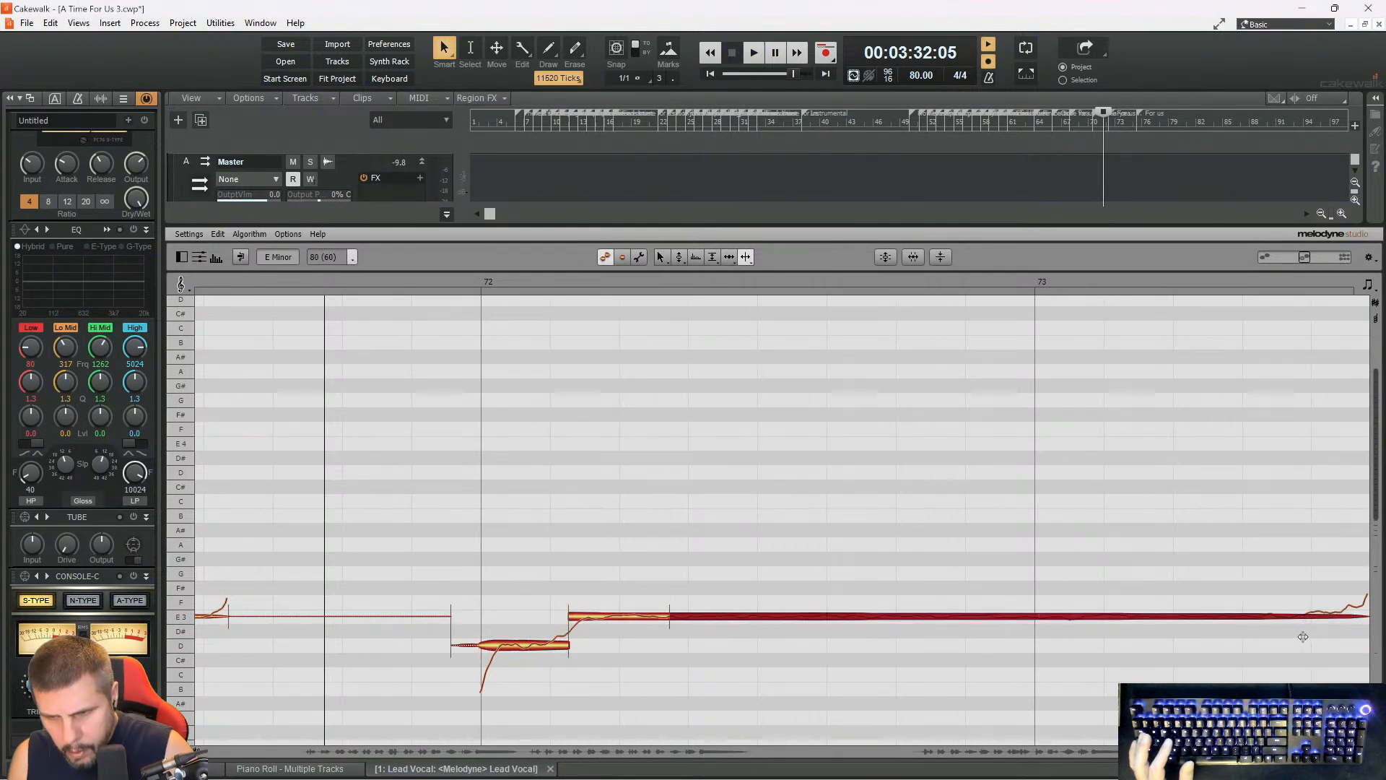
pyautogui.rightClick(1302, 640)
pyautogui.click(1269, 638)
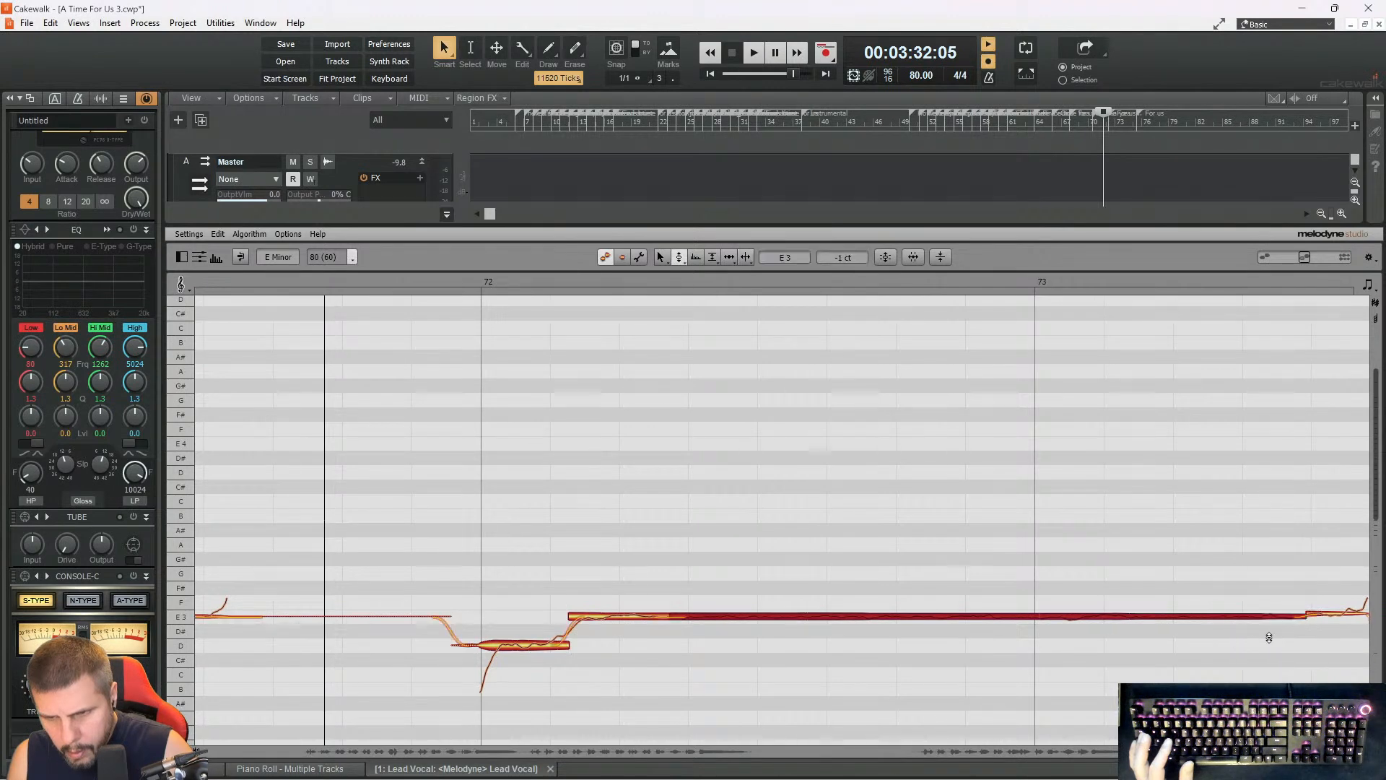
pyautogui.click(1323, 615)
pyautogui.press('space')
# - Set the pitch drift of the long E3 note spanning bars 72 and 73 to 48 %
pyautogui.rightClick(704, 619)
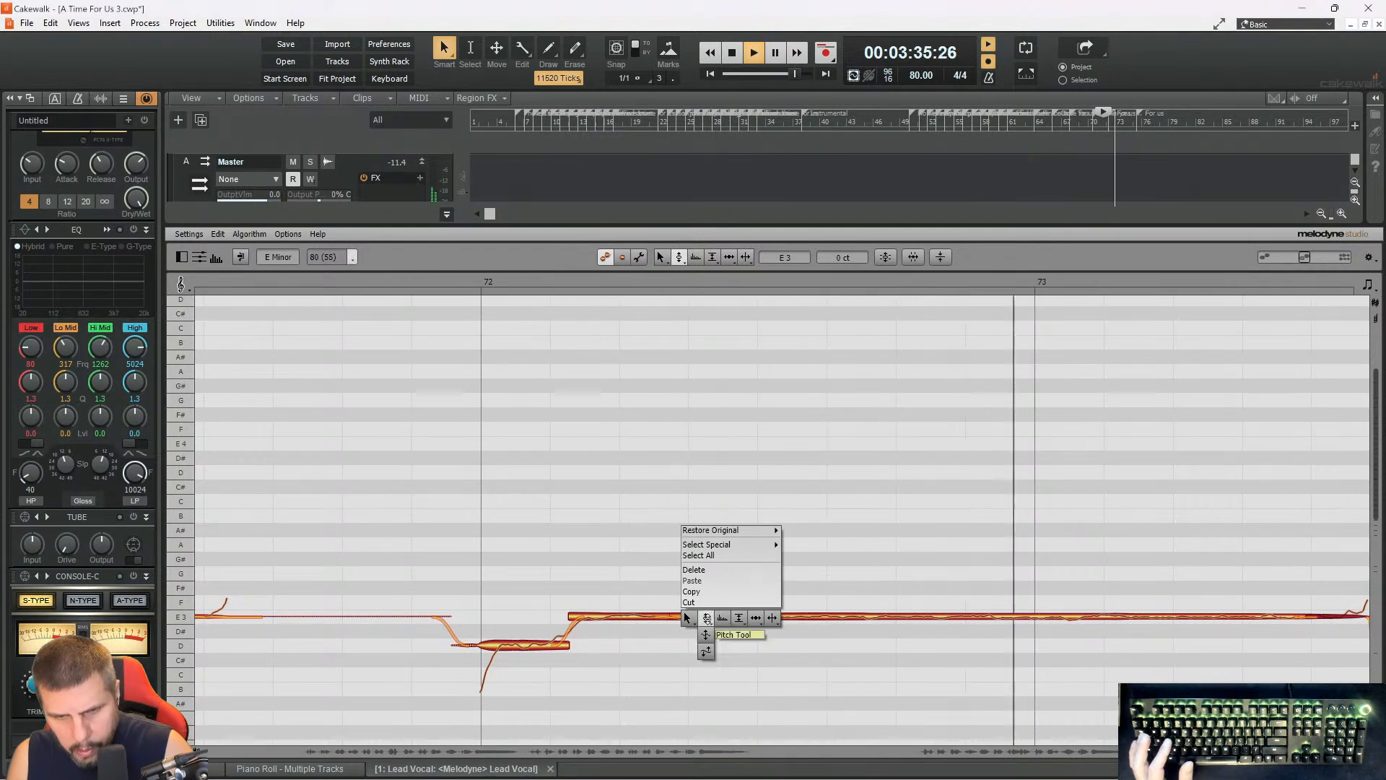
pyautogui.click(705, 635)
pyautogui.press('space')
pyautogui.moveTo(713, 622); pyautogui.dragTo(717, 623)
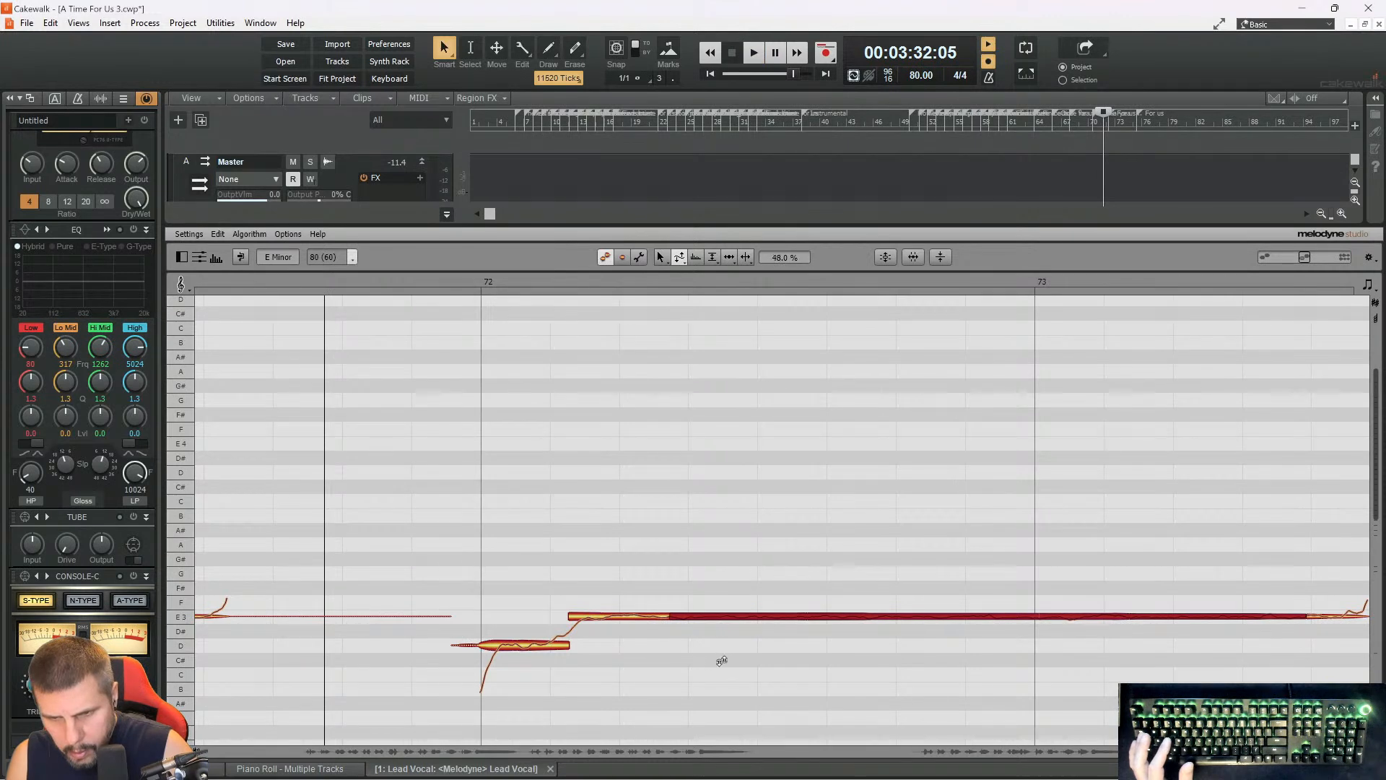
# - Undo the last pitch drift change on the long E3 note in bar 72 and audition the vocal through bar 76
pyautogui.press('space')
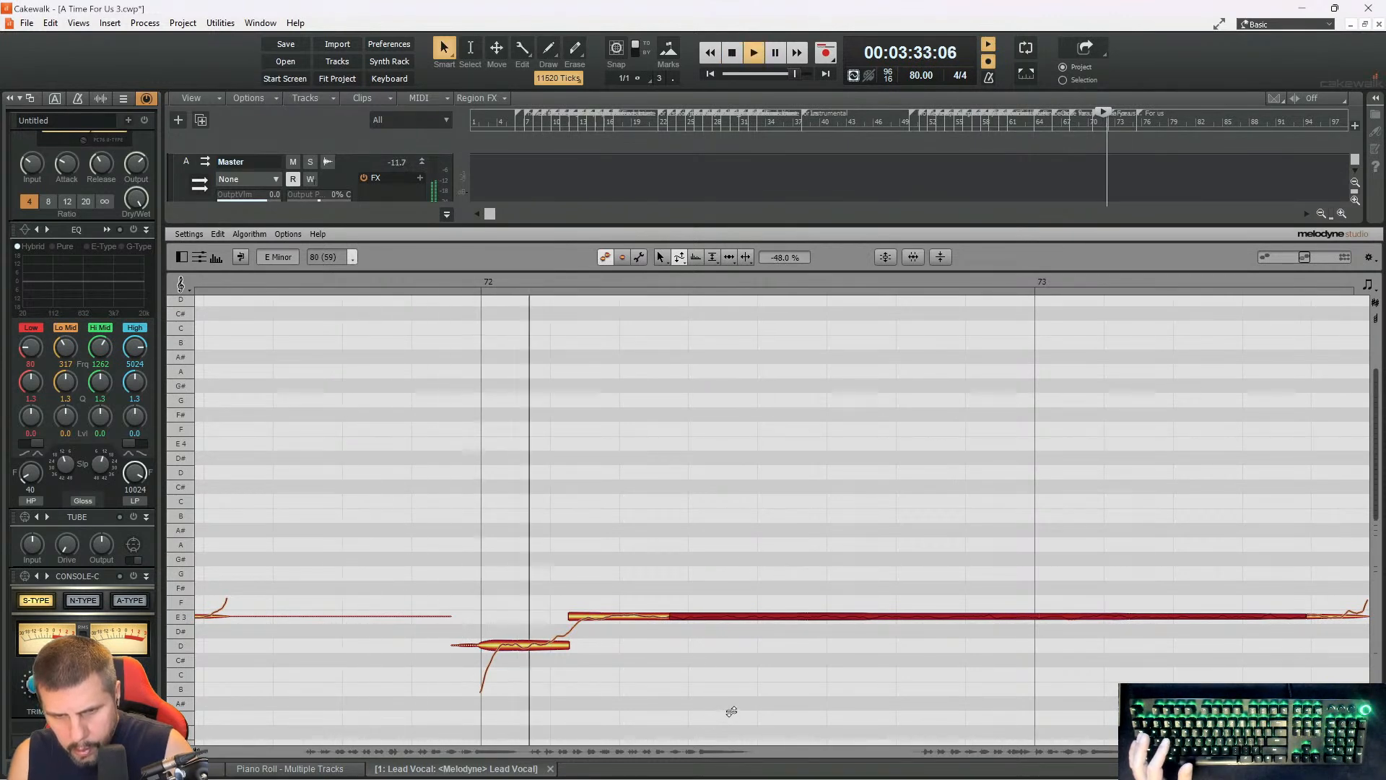
pyautogui.press('space')
pyautogui.hotkey('ctrl', 'z')
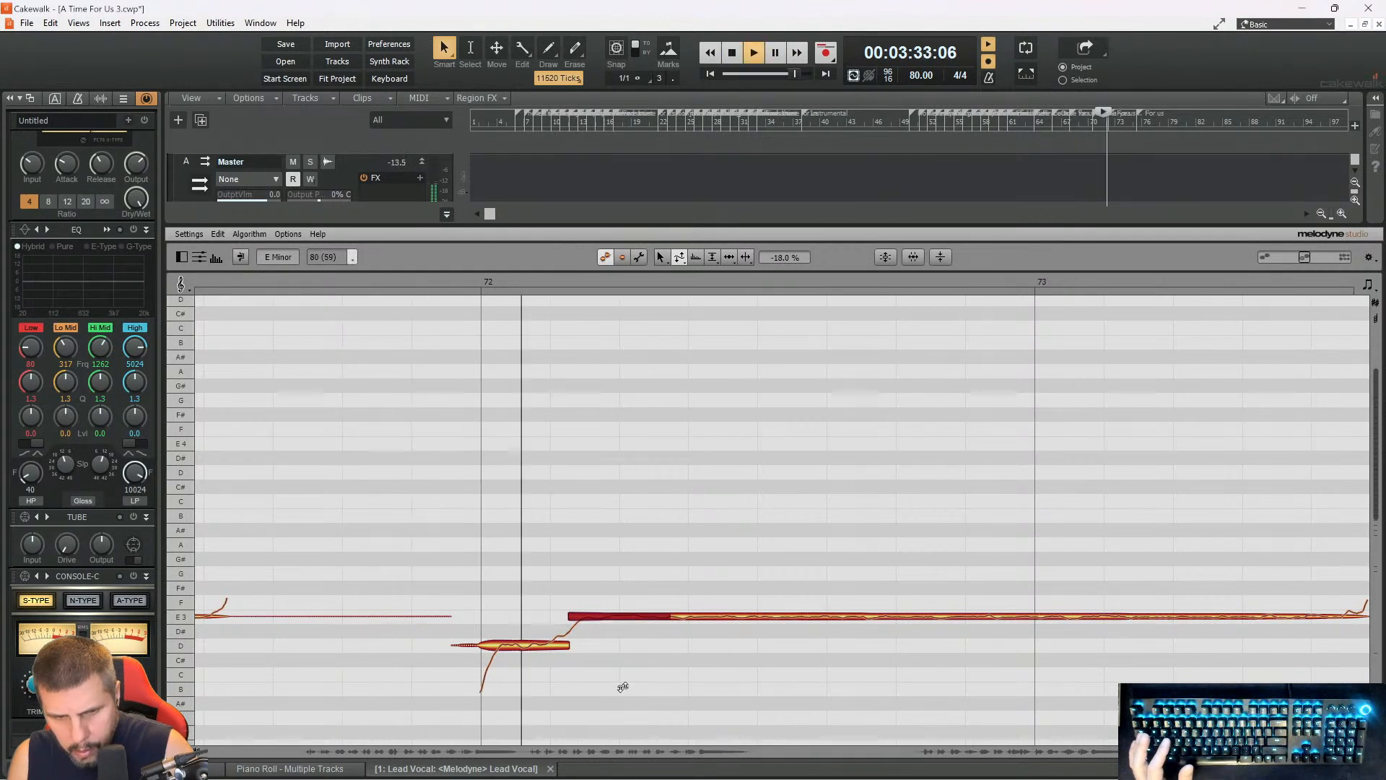
pyautogui.press('space')
pyautogui.press('space')
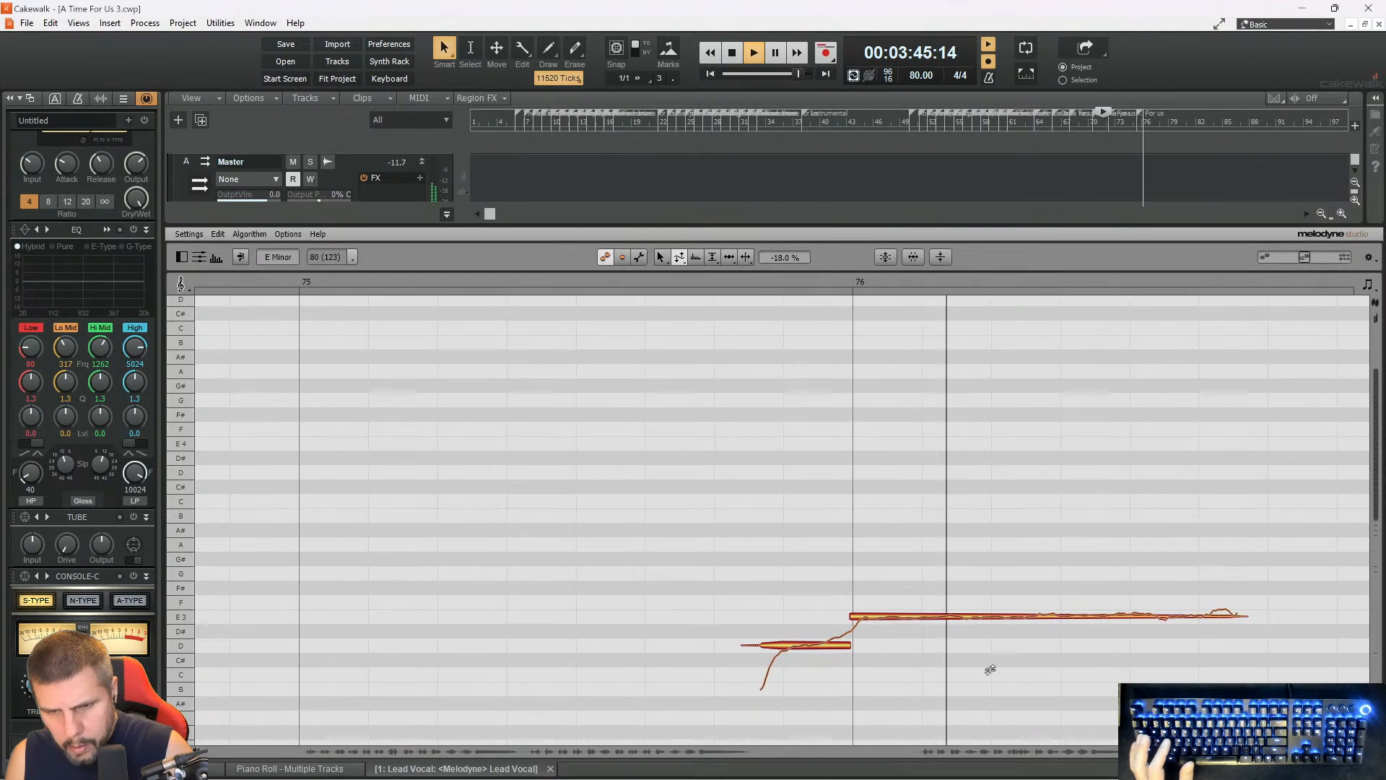
pyautogui.press('space')
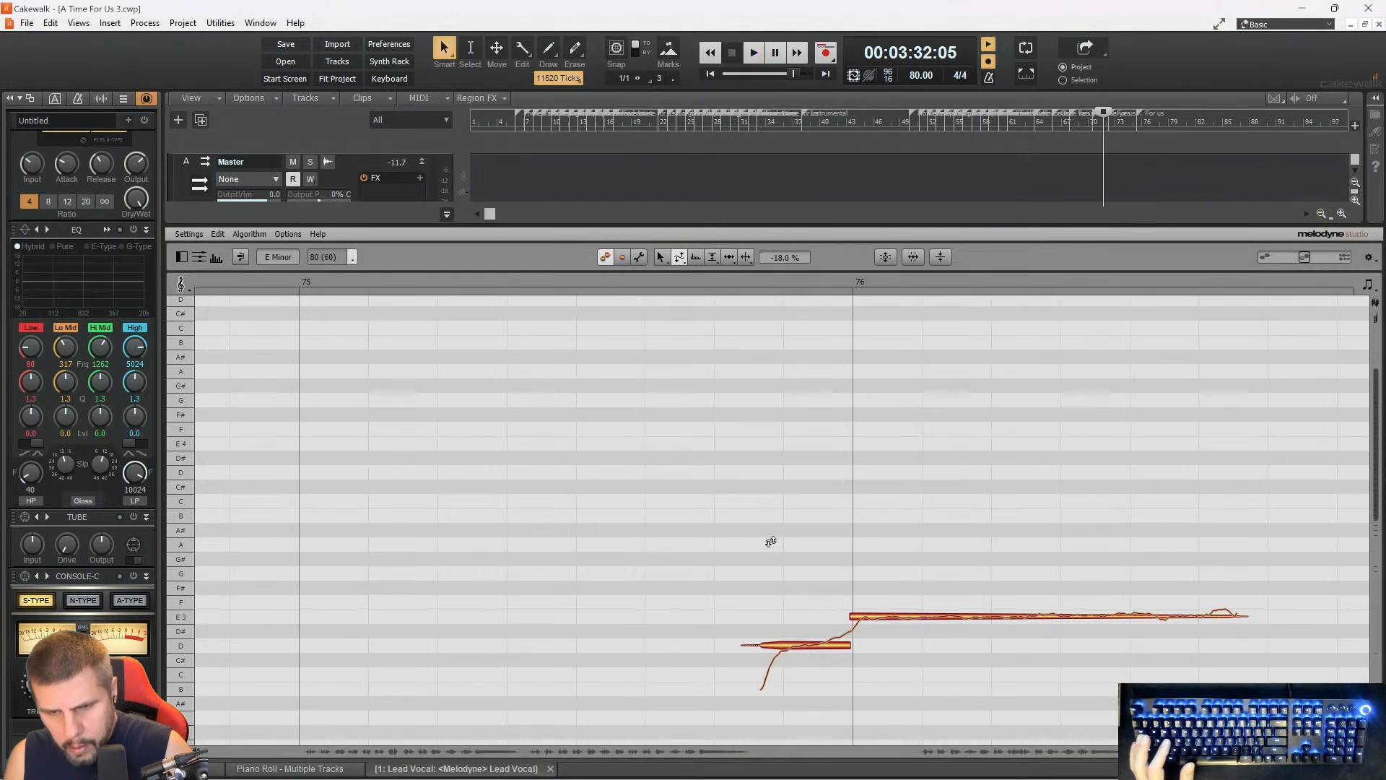
# - Shift the start of the D3 note before bar 76 slightly later with the Time tool, auditioning from bar 75
pyautogui.rightClick(771, 550)
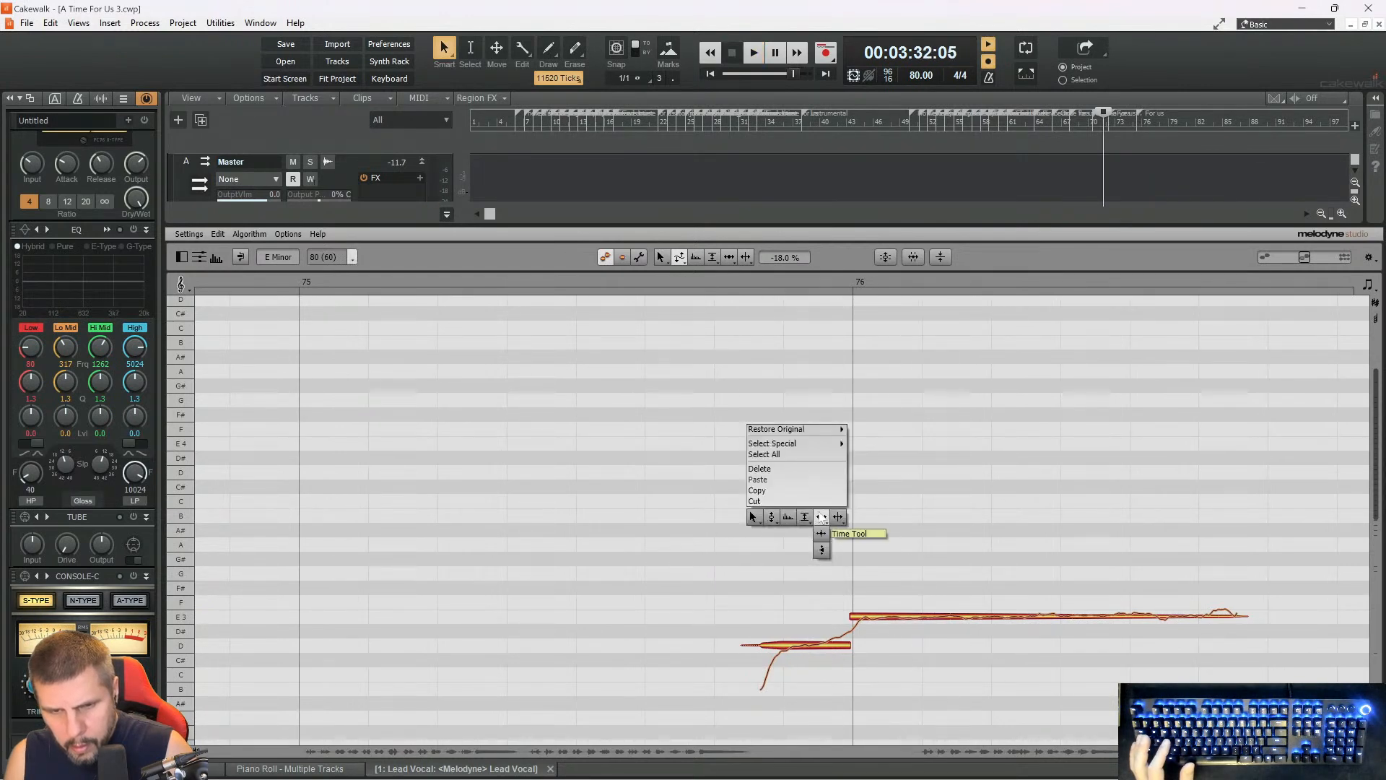
pyautogui.click(821, 520)
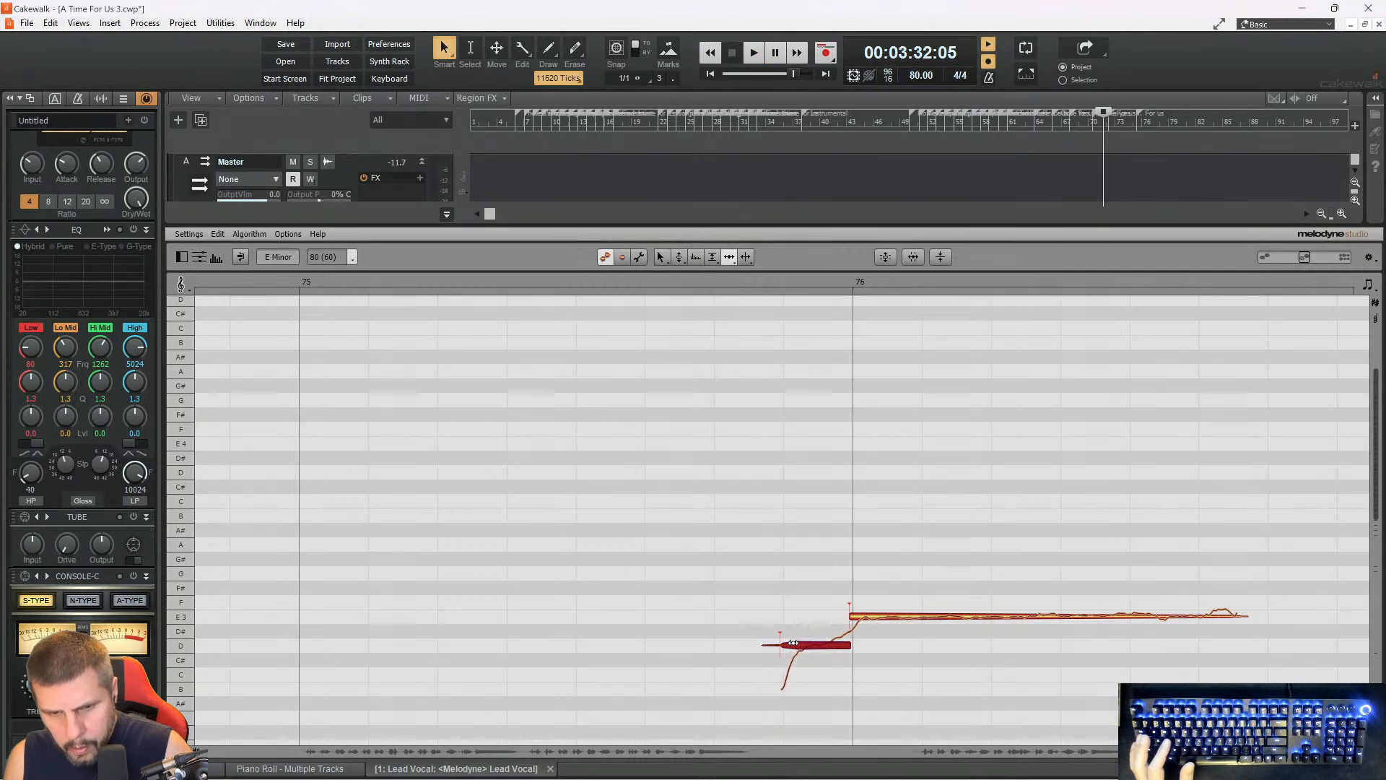
pyautogui.click(696, 287)
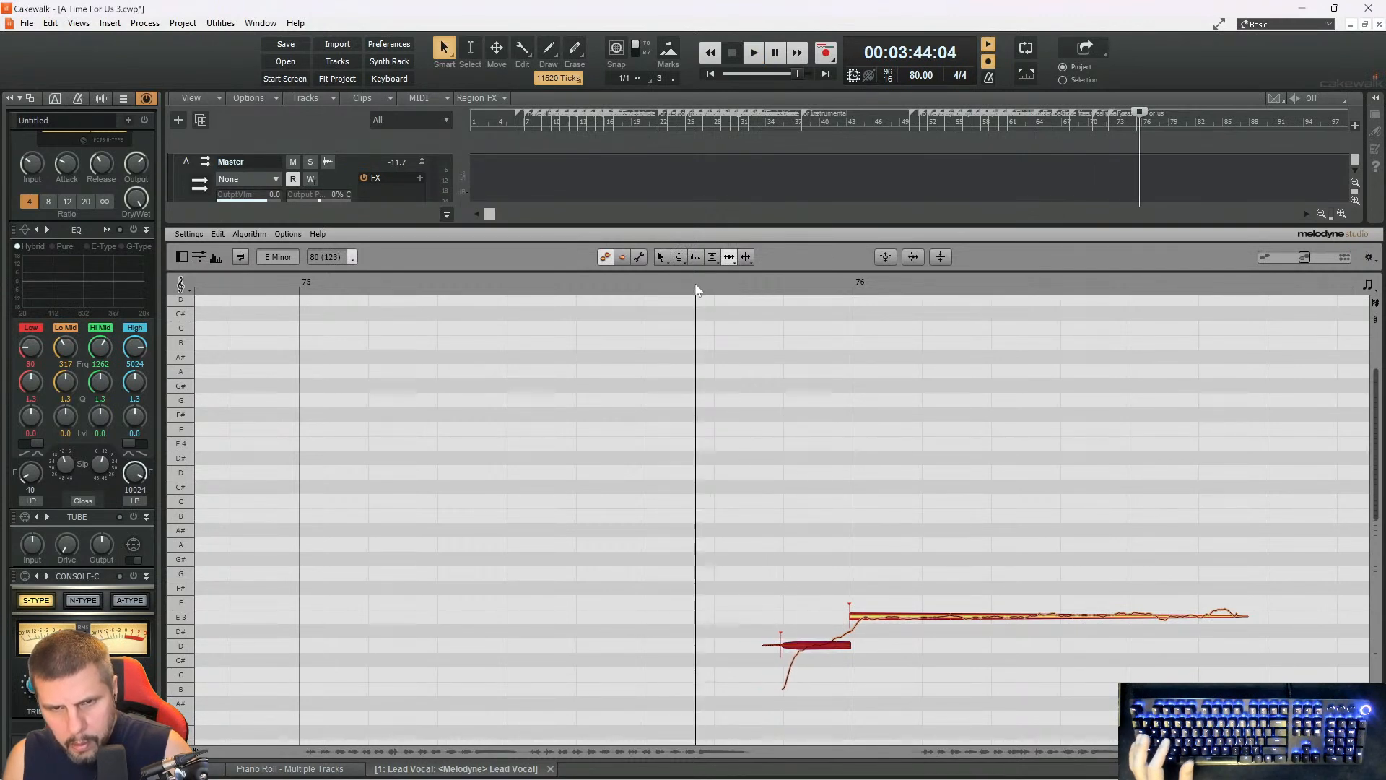
pyautogui.press('space')
# - Move the D3 and E3 pair so the D3 starts on bar 76, and lengthen the E3 to about bar 77, auditioning the timing
pyautogui.moveTo(799, 533); pyautogui.dragTo(892, 711)
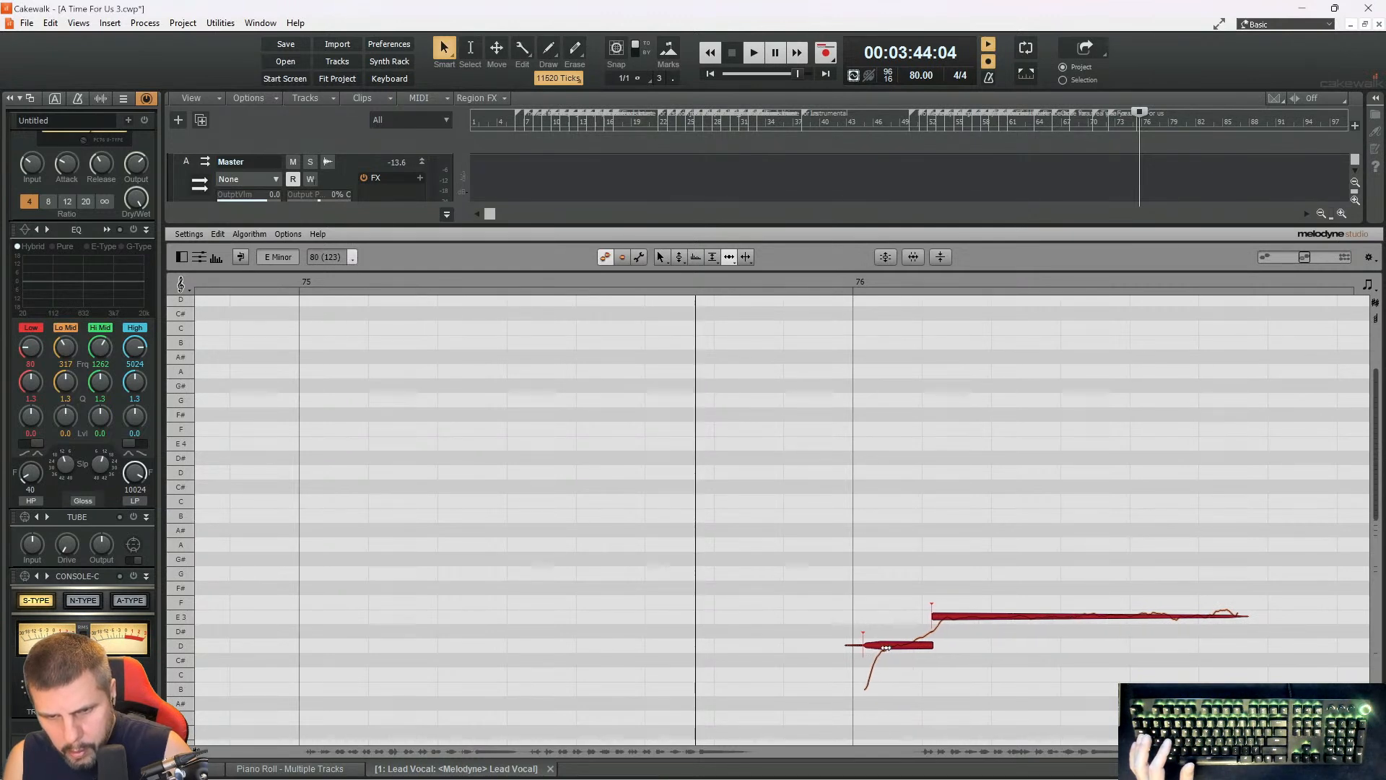
pyautogui.click(893, 557)
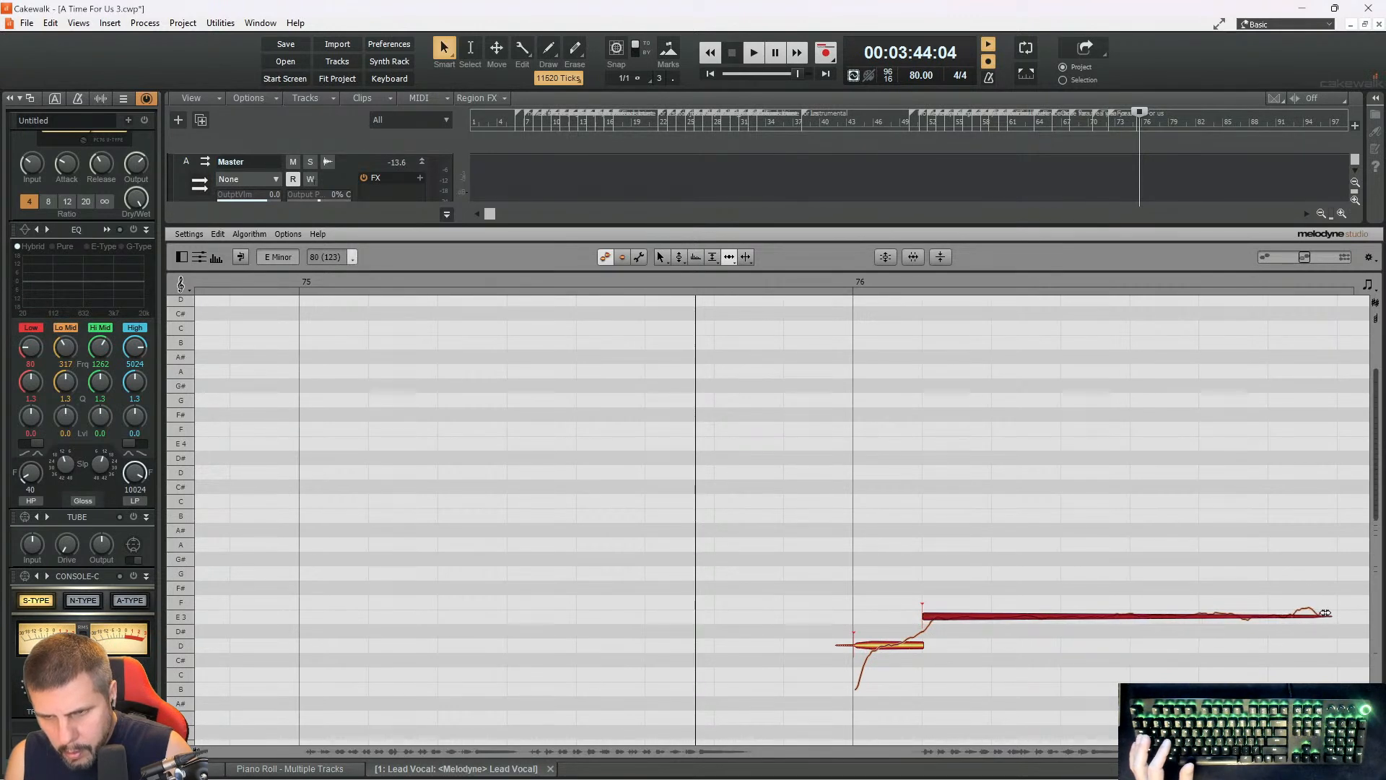
pyautogui.press('space')
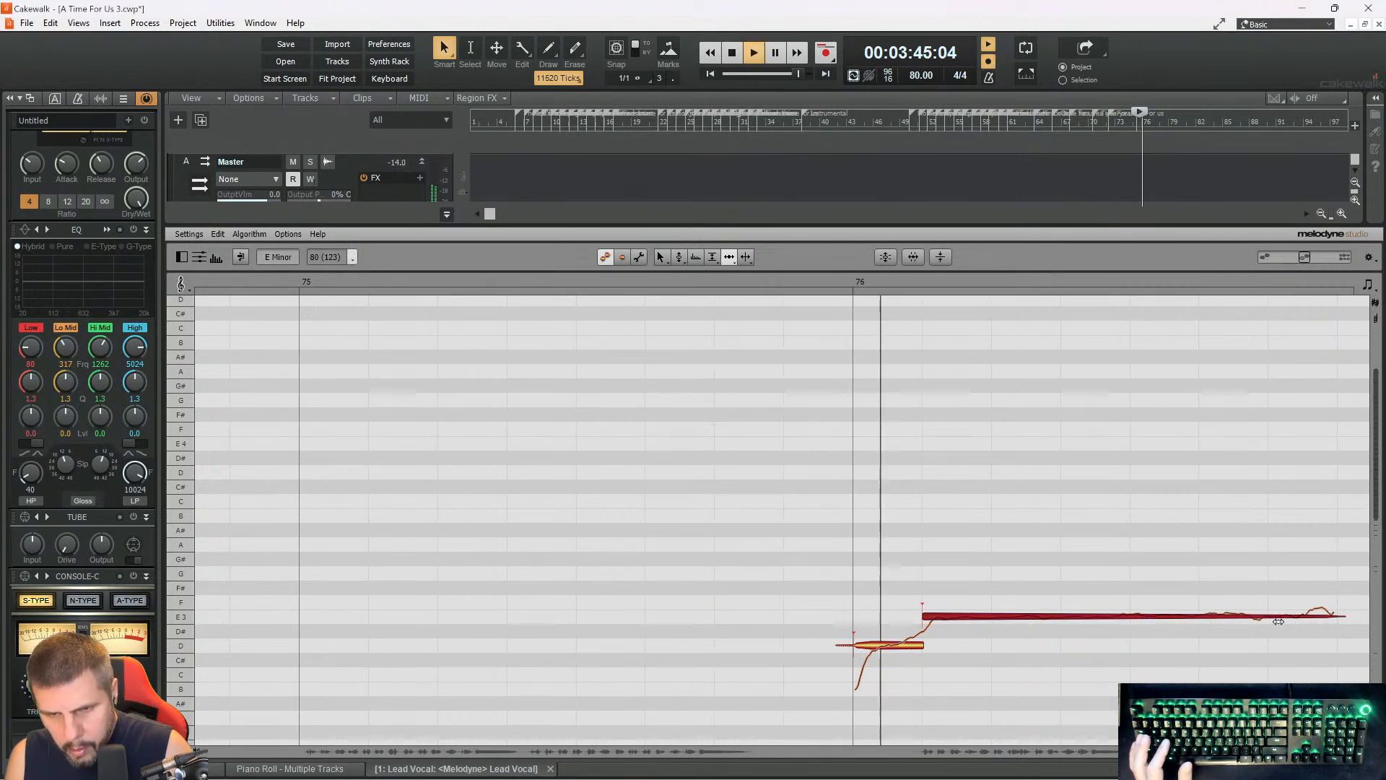
pyautogui.press('space')
pyautogui.press('space')
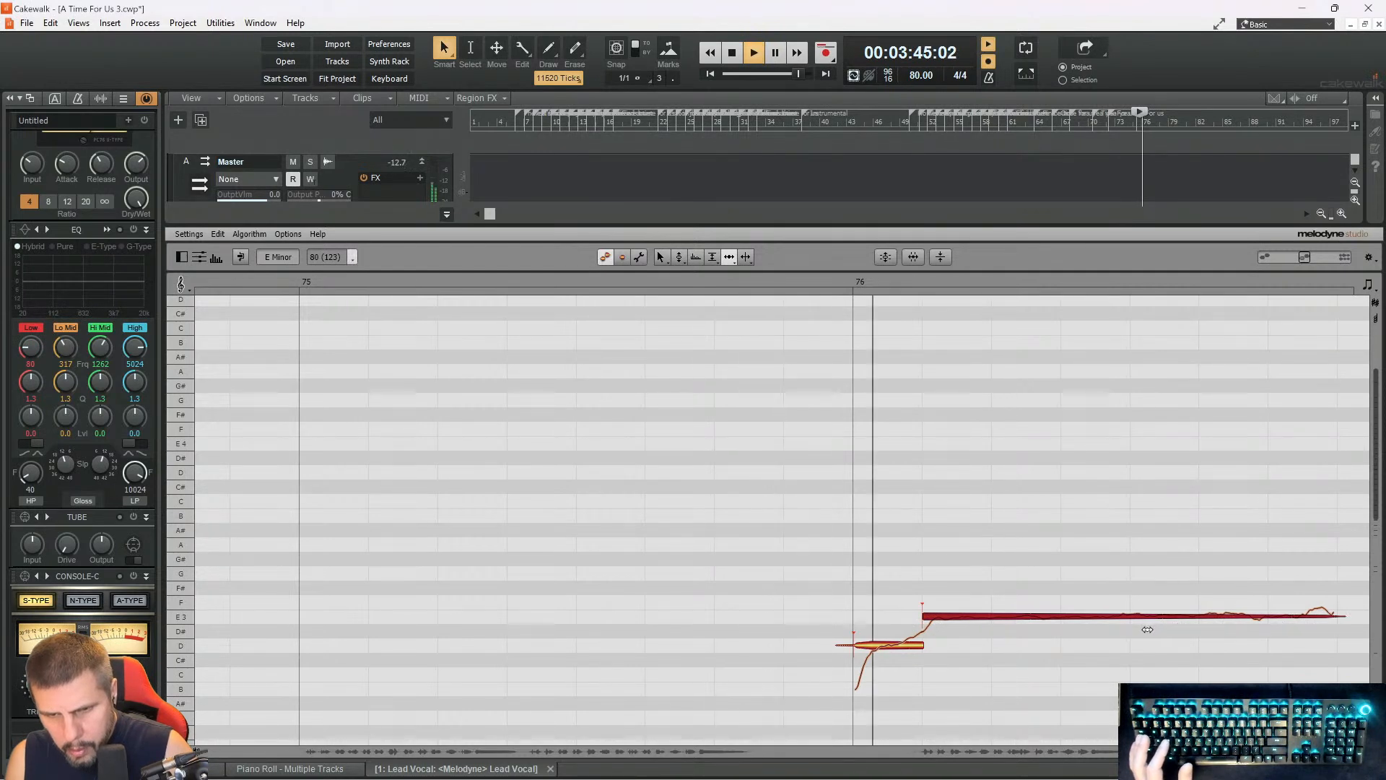
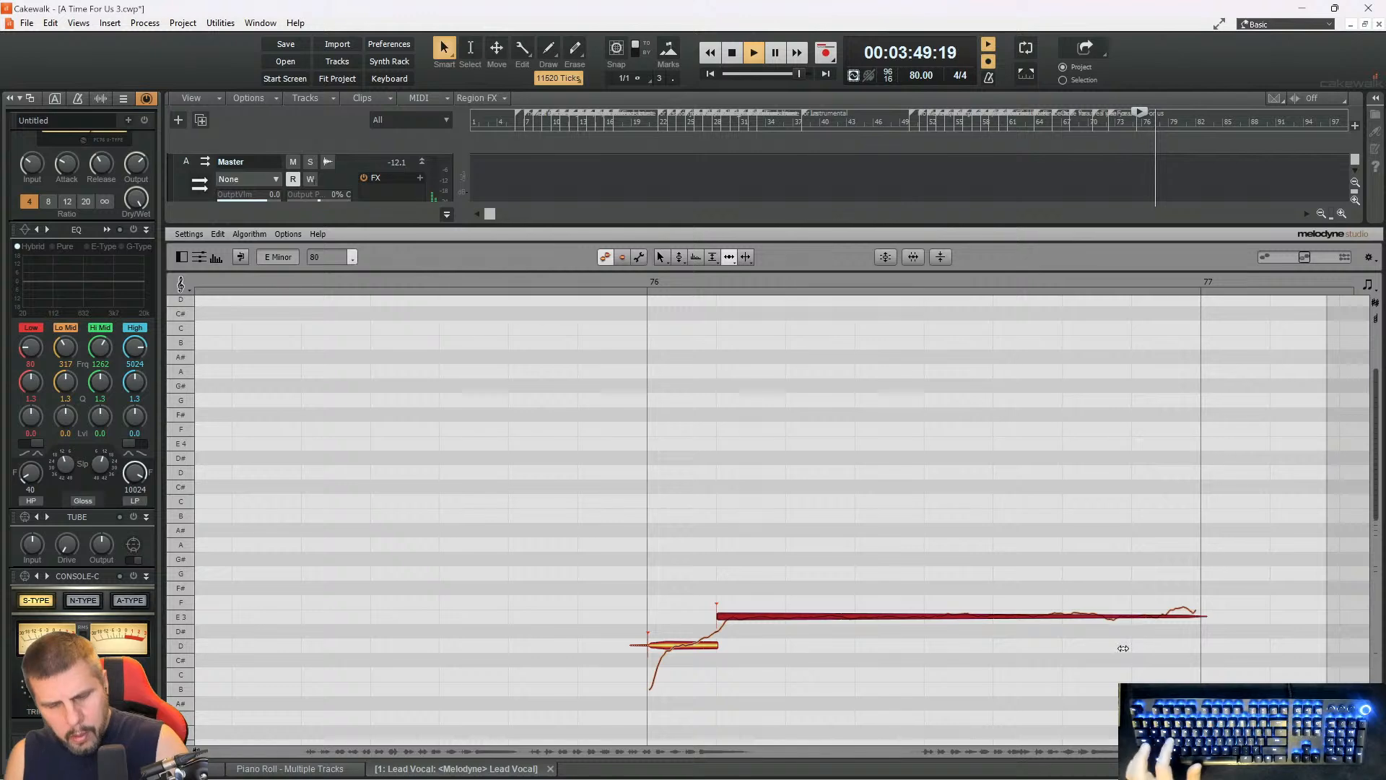
# - Save the project, bring the tracks back into view in place of the pitch editor, and move the playhead near the song's start
pyautogui.hotkey('ctrl', 's')
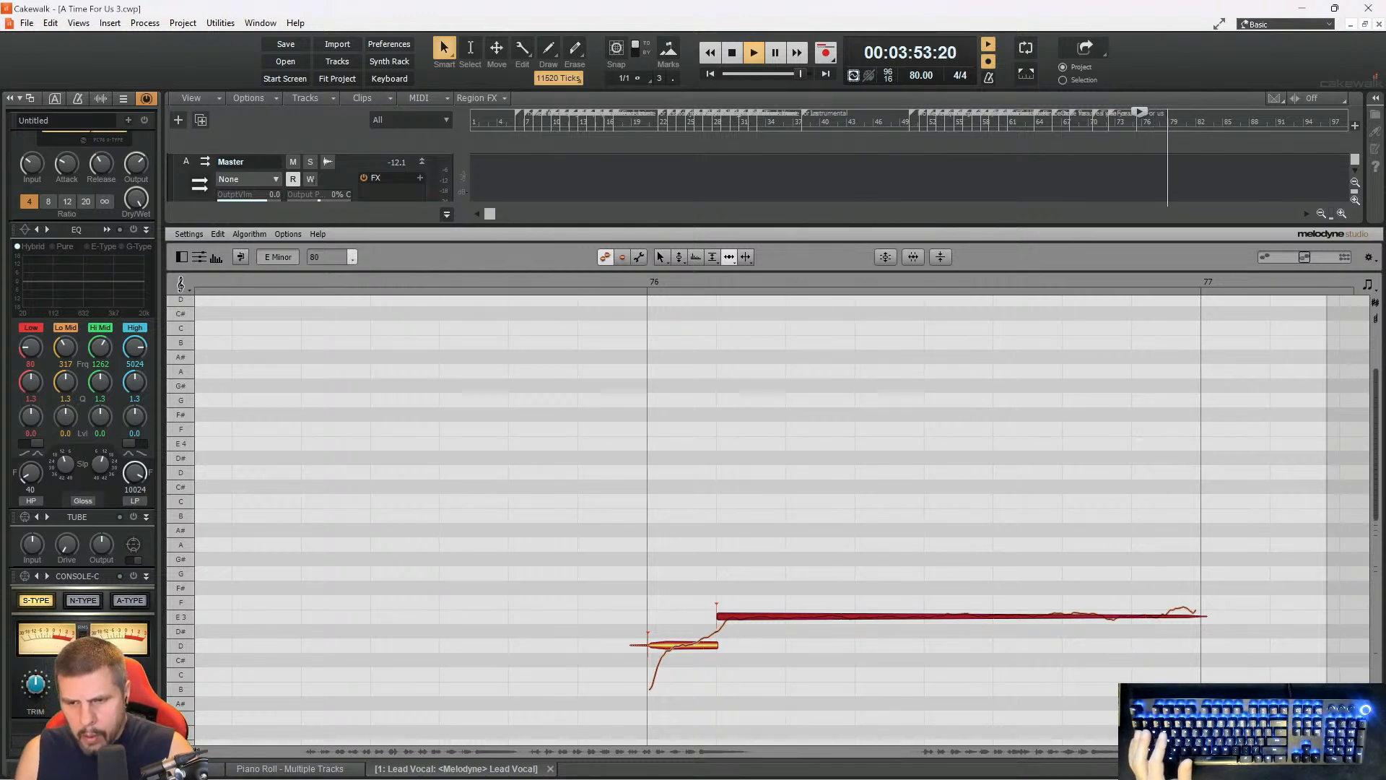
pyautogui.press('space')
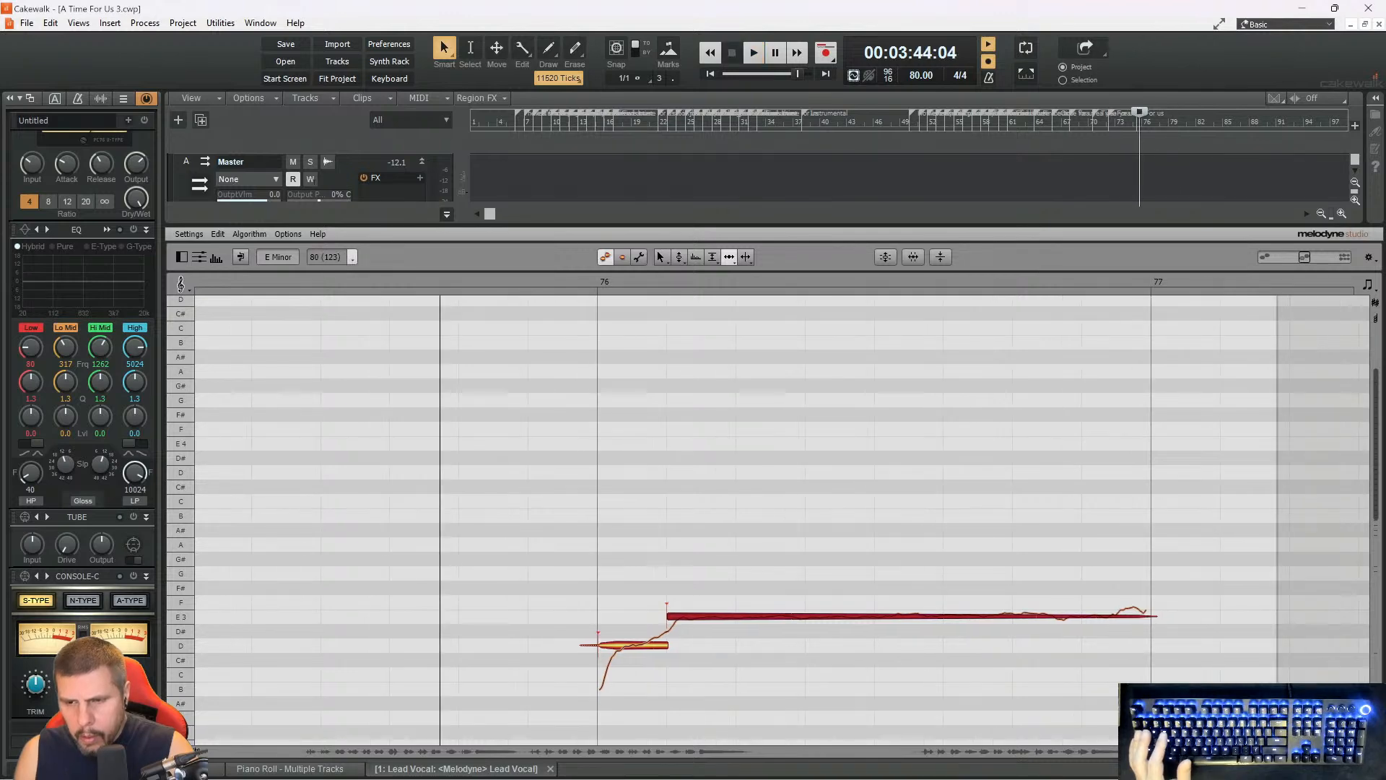
pyautogui.press('d')
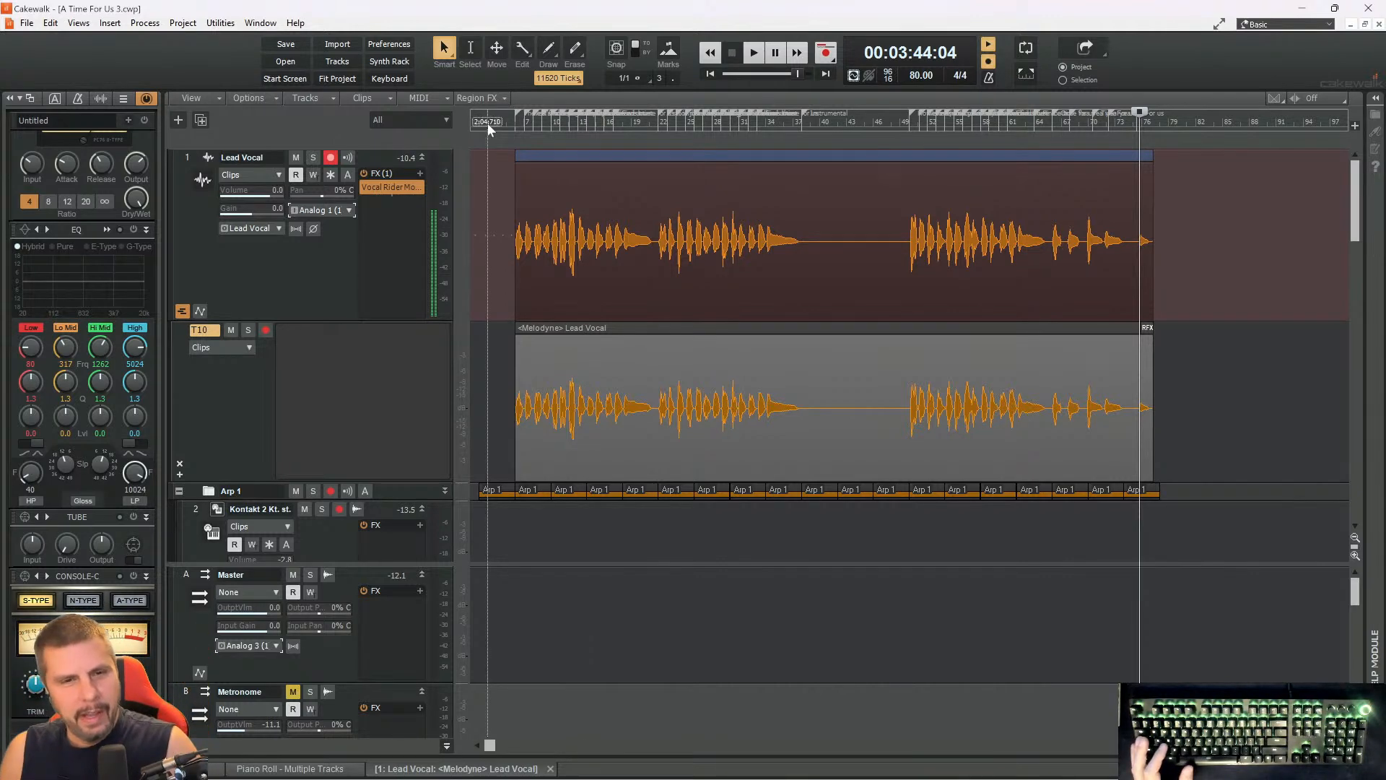
pyautogui.click(488, 122)
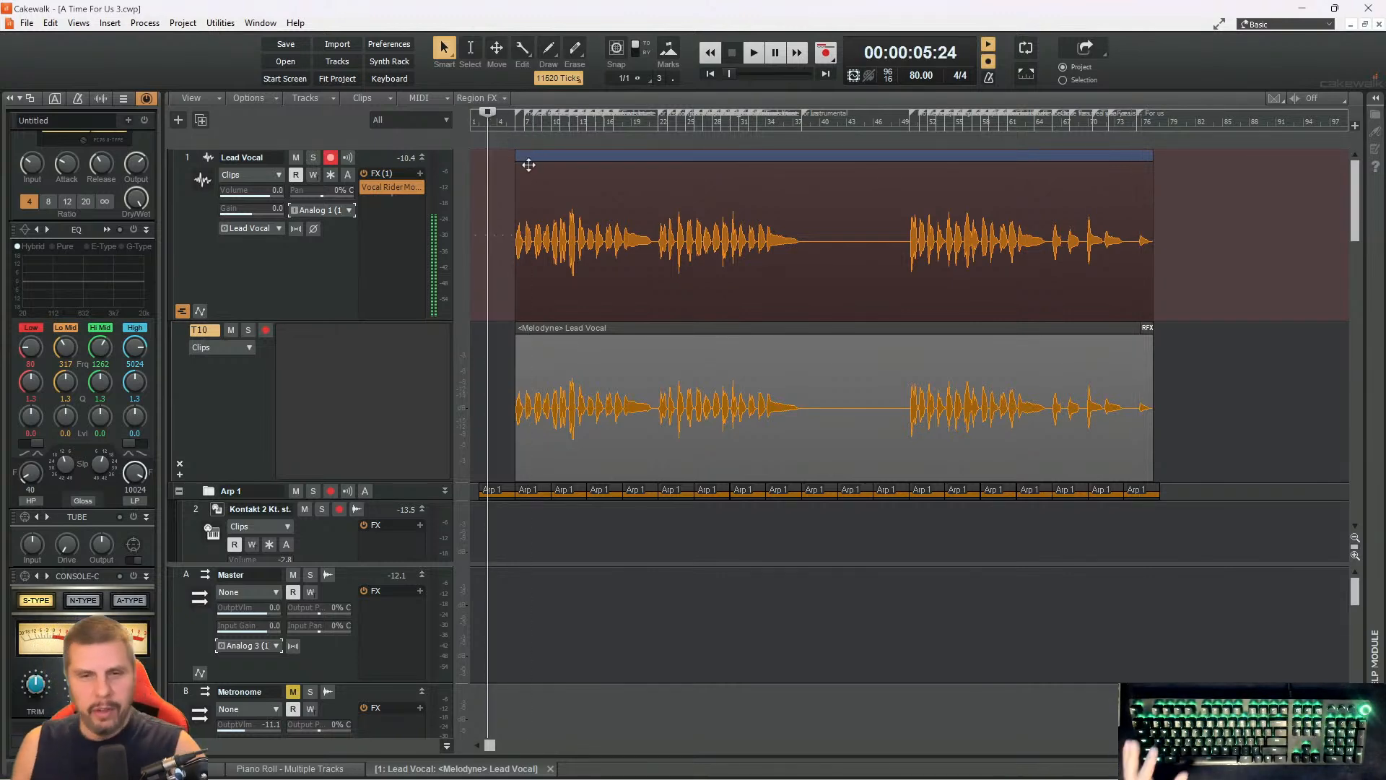
pyautogui.click(478, 122)
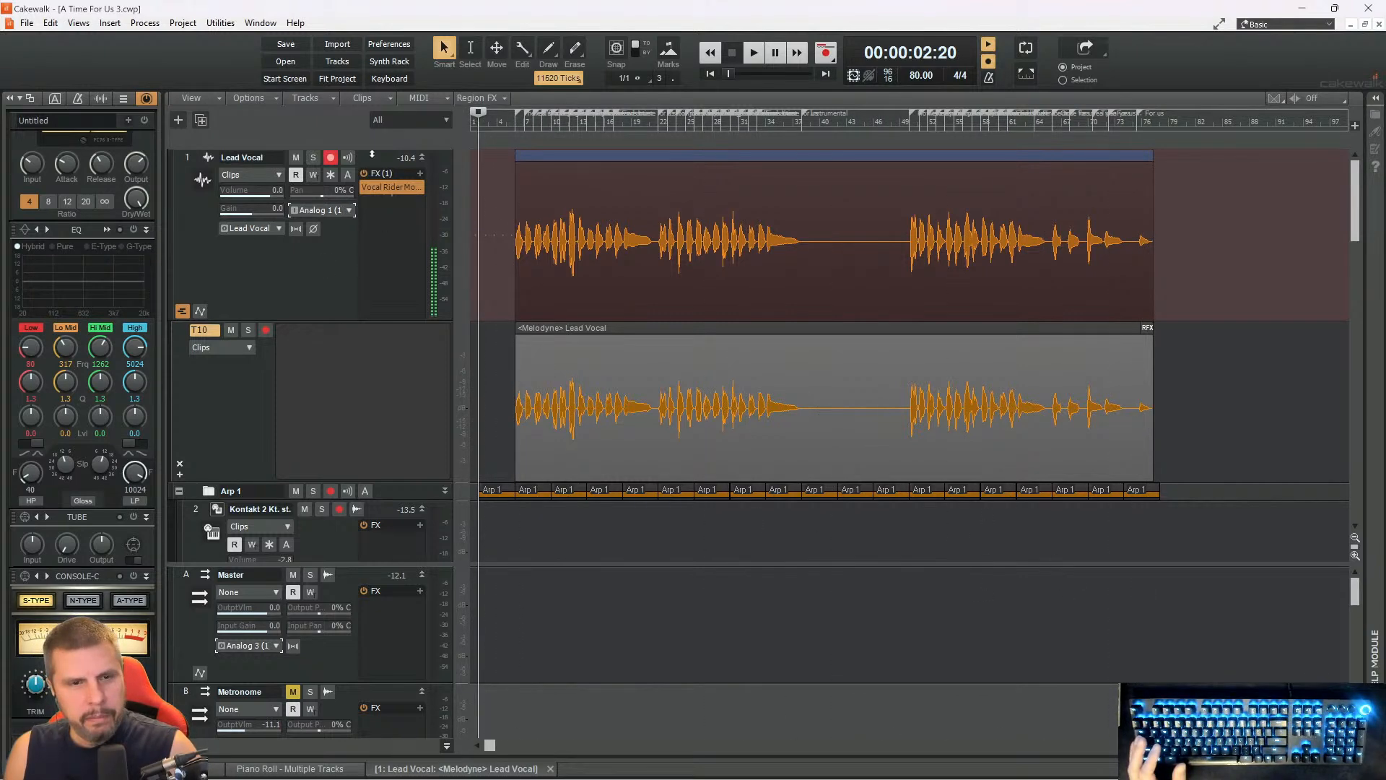
# - Insert a new audio track above Lead Vocal and enlarge its height
pyautogui.rightClick(374, 155)
pyautogui.click(396, 159)
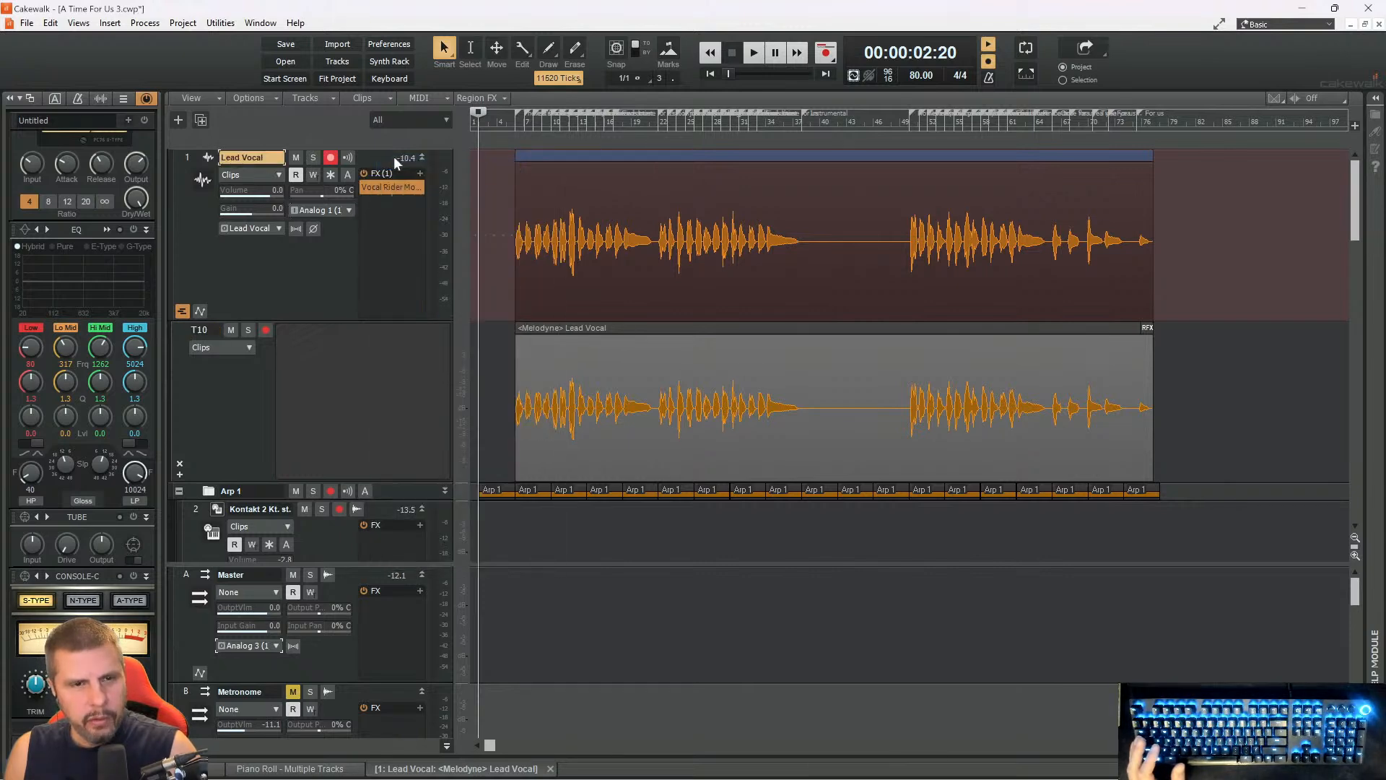
pyautogui.moveTo(381, 166); pyautogui.dragTo(381, 260)
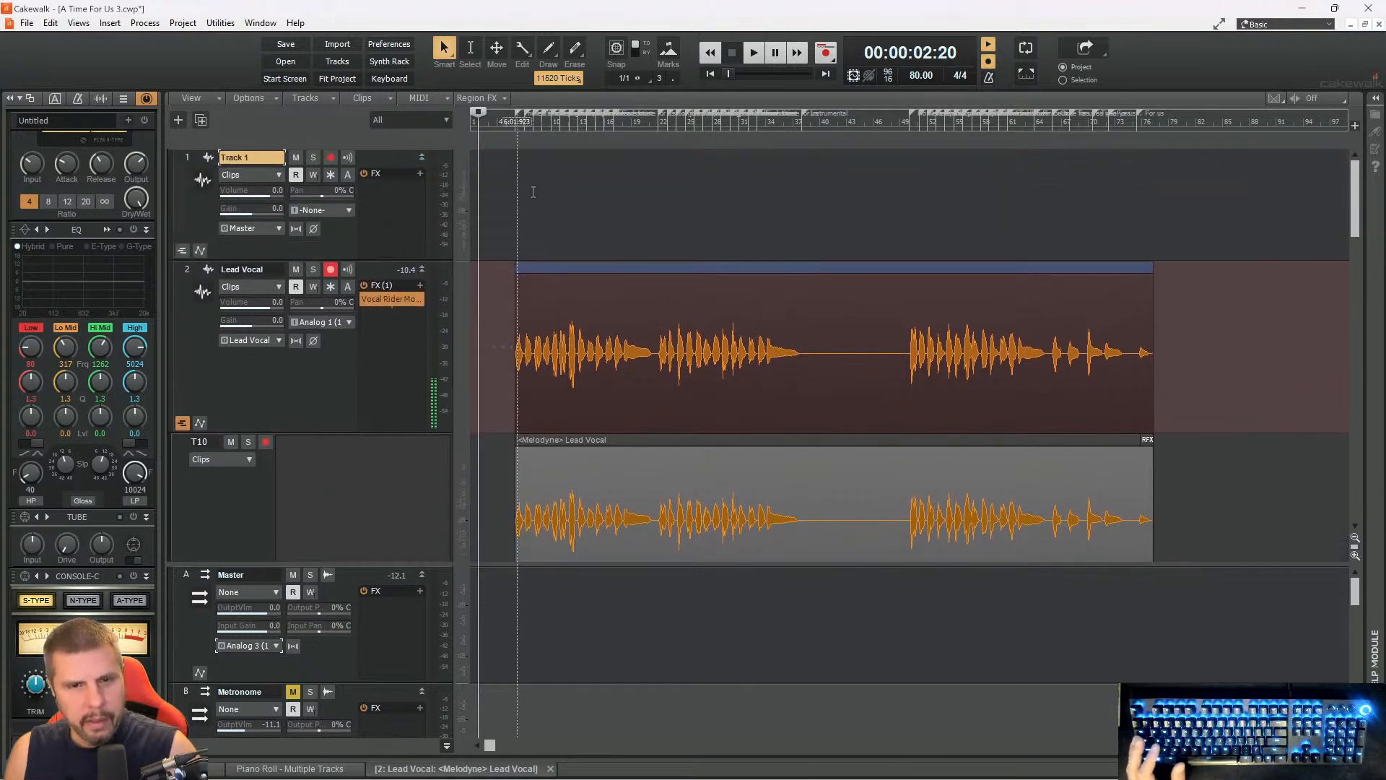
# - Audition the lead vocal's first verse from bar 13 and again from midway through bar 12
pyautogui.click(583, 124)
pyautogui.press('space')
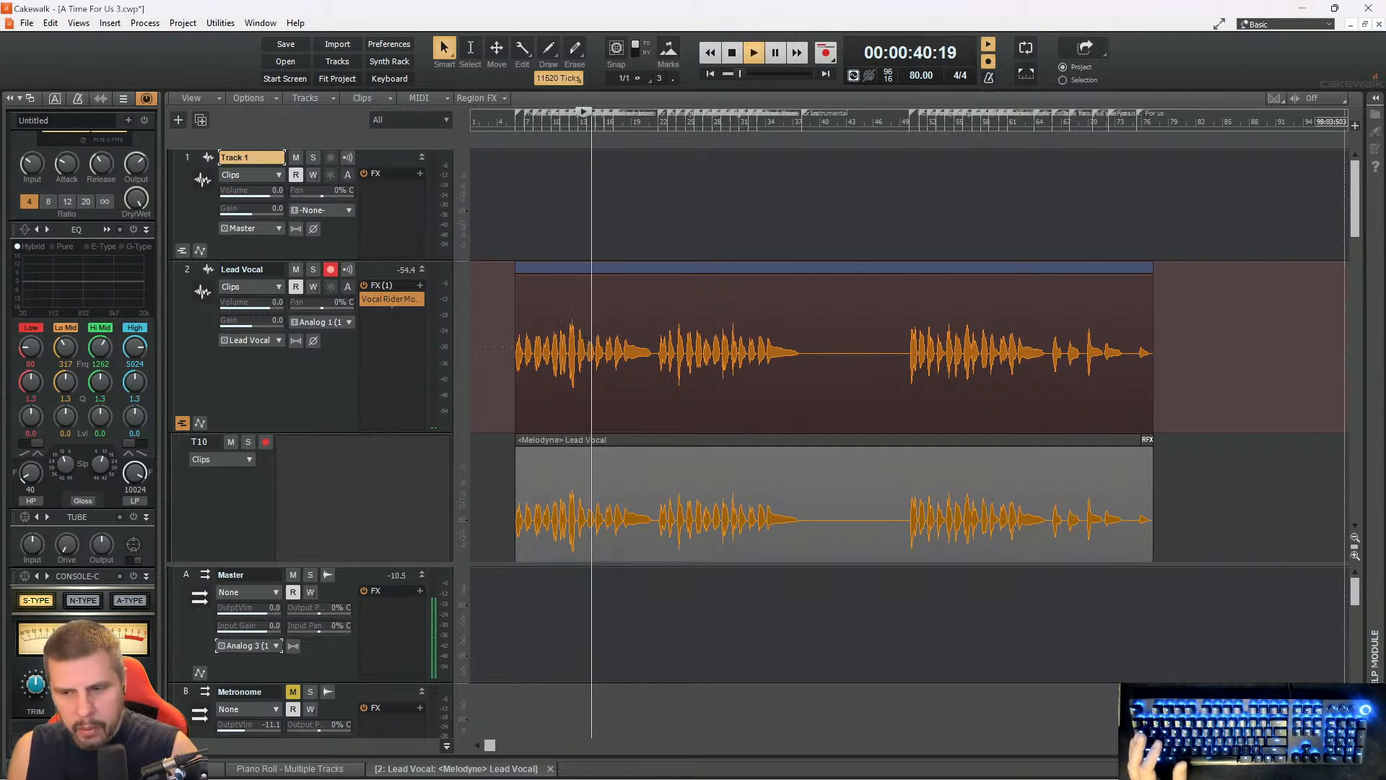
pyautogui.hotkey('ctrl', 'Right')
pyautogui.hotkey('ctrl', 'Right')
pyautogui.hotkey('ctrl', 'Right')
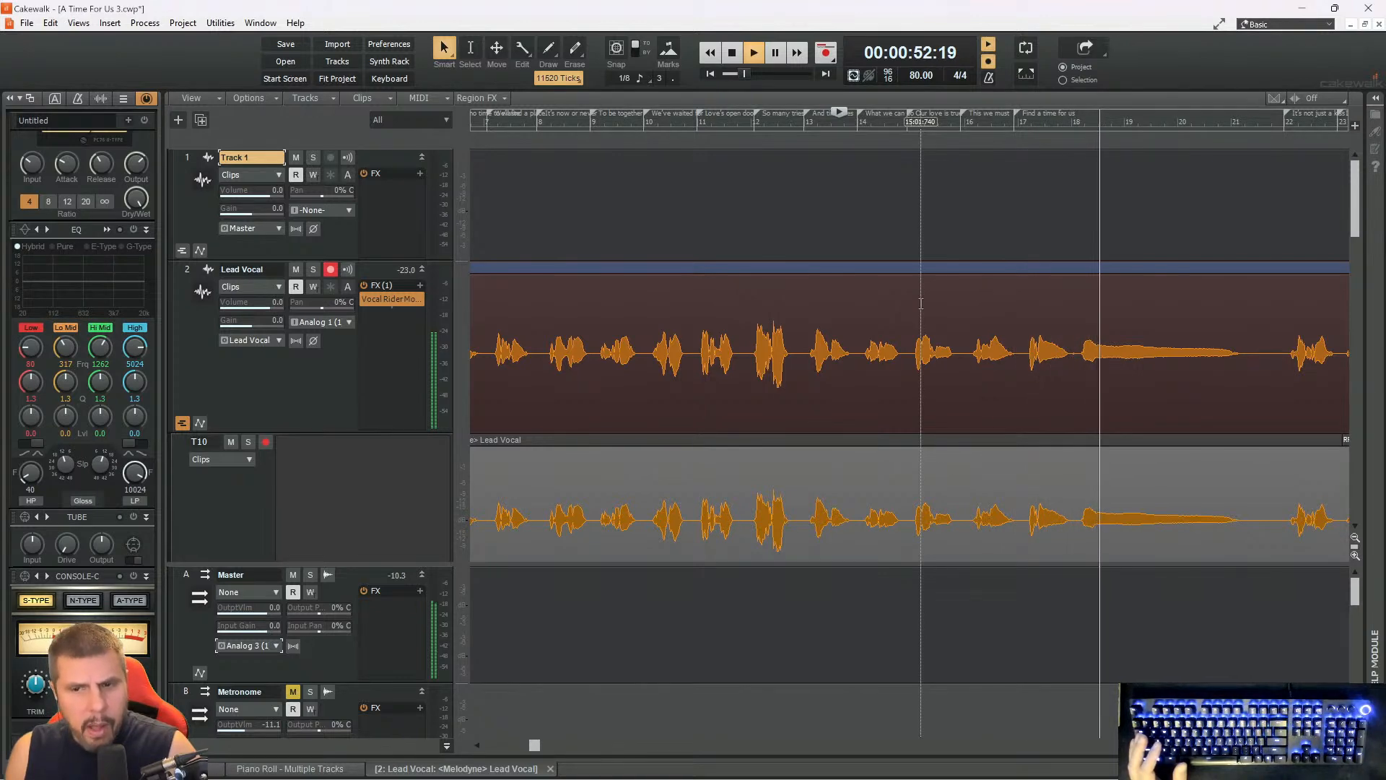
pyautogui.press('space')
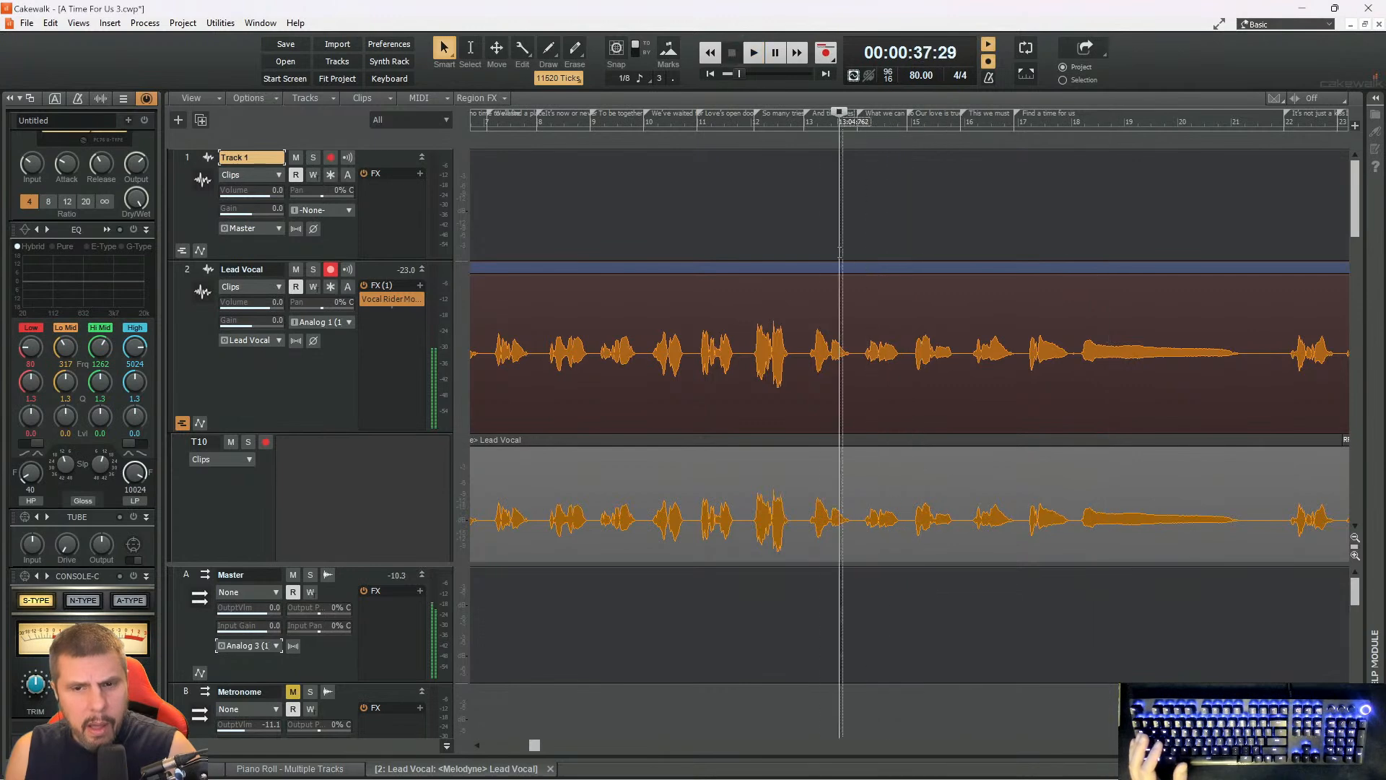
pyautogui.doubleClick(791, 121)
pyautogui.press('space')
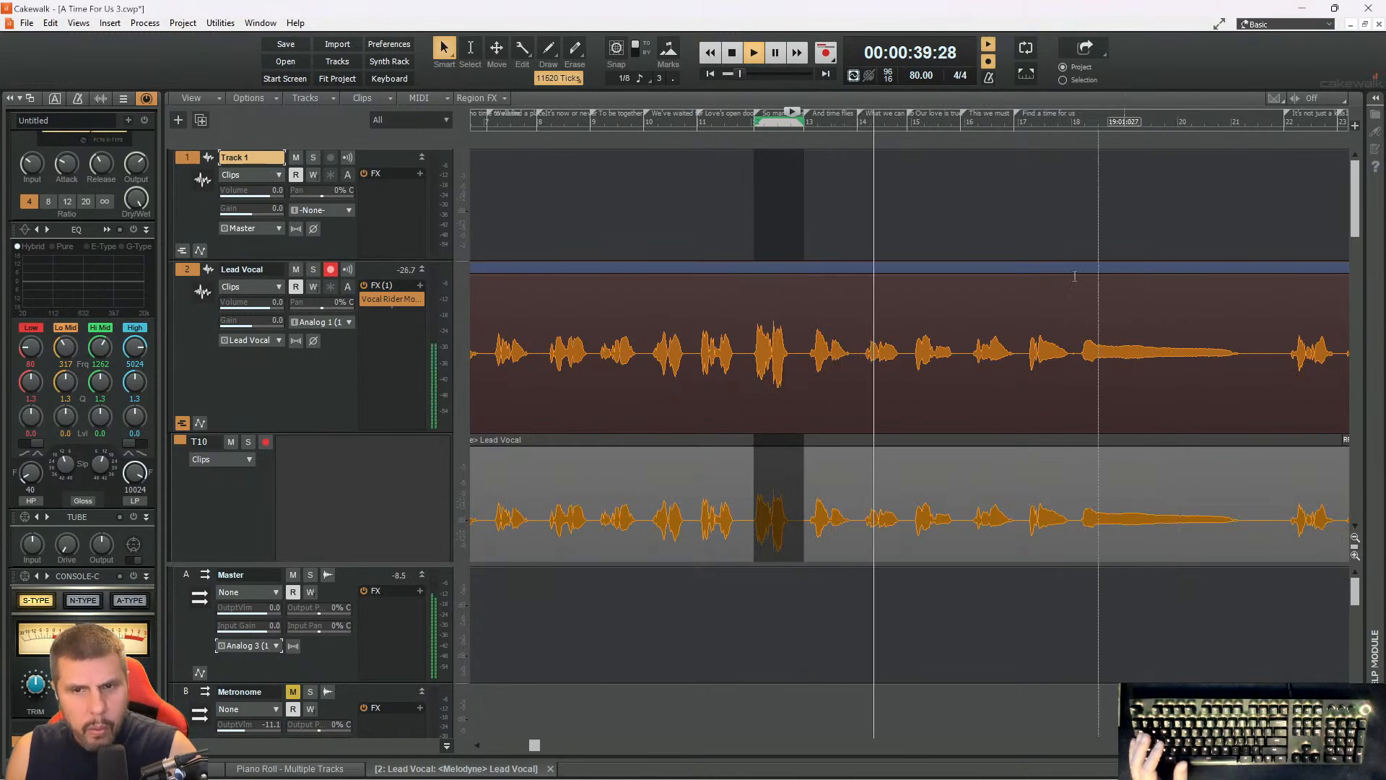
pyautogui.press('space')
# - Place the playhead early in bar 13, disarm Lead Vocal, and arm Track 1 with Analog 1 (1) as its input
pyautogui.click(817, 126)
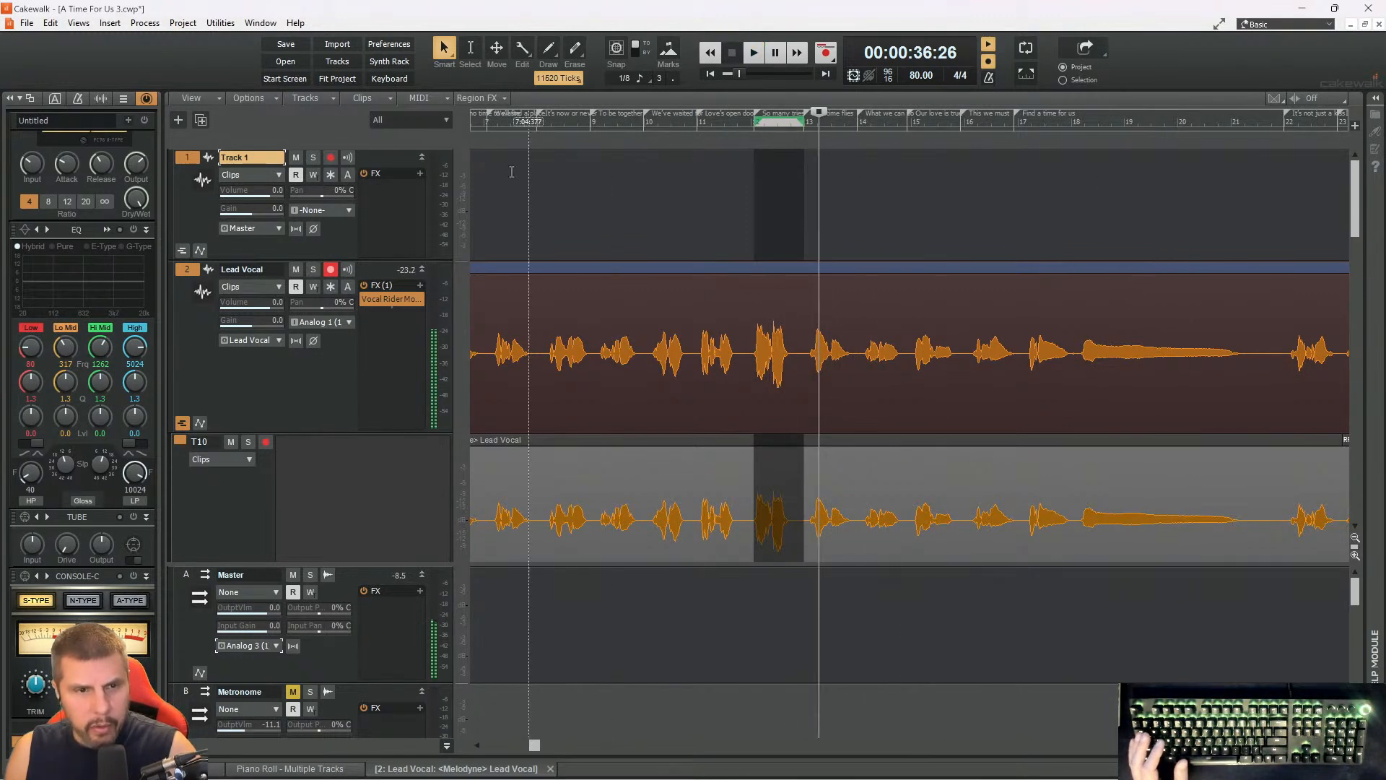
pyautogui.click(330, 269)
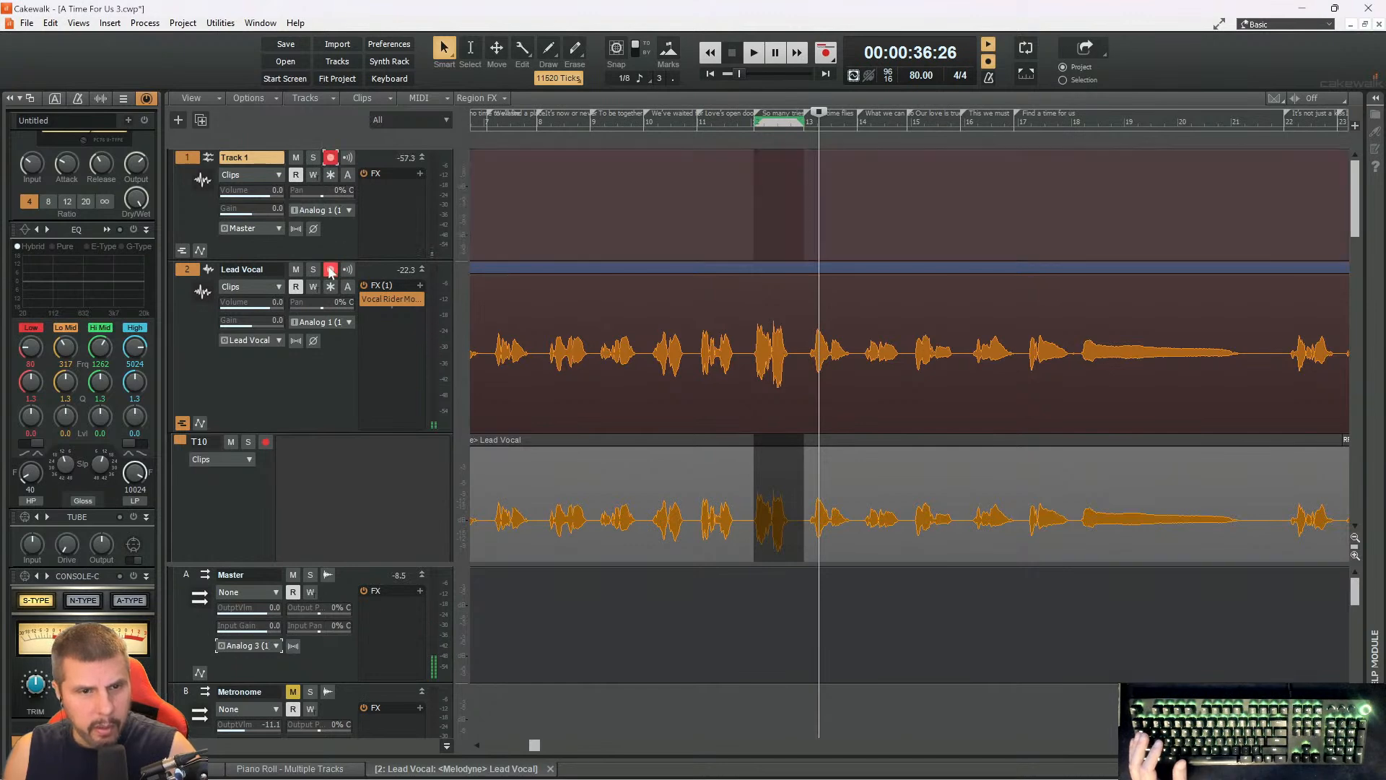
pyautogui.click(348, 207)
pyautogui.moveTo(390, 244)
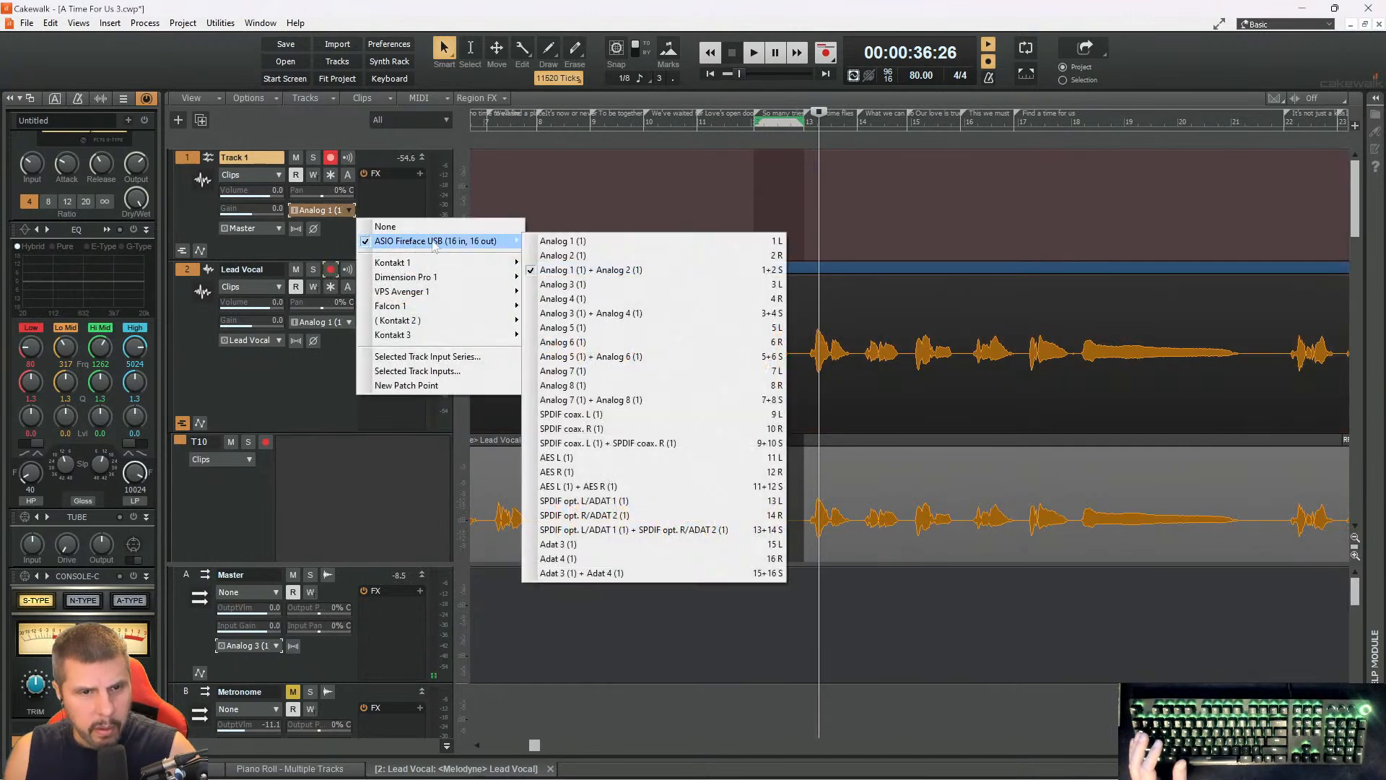
pyautogui.click(565, 241)
pyautogui.press('space')
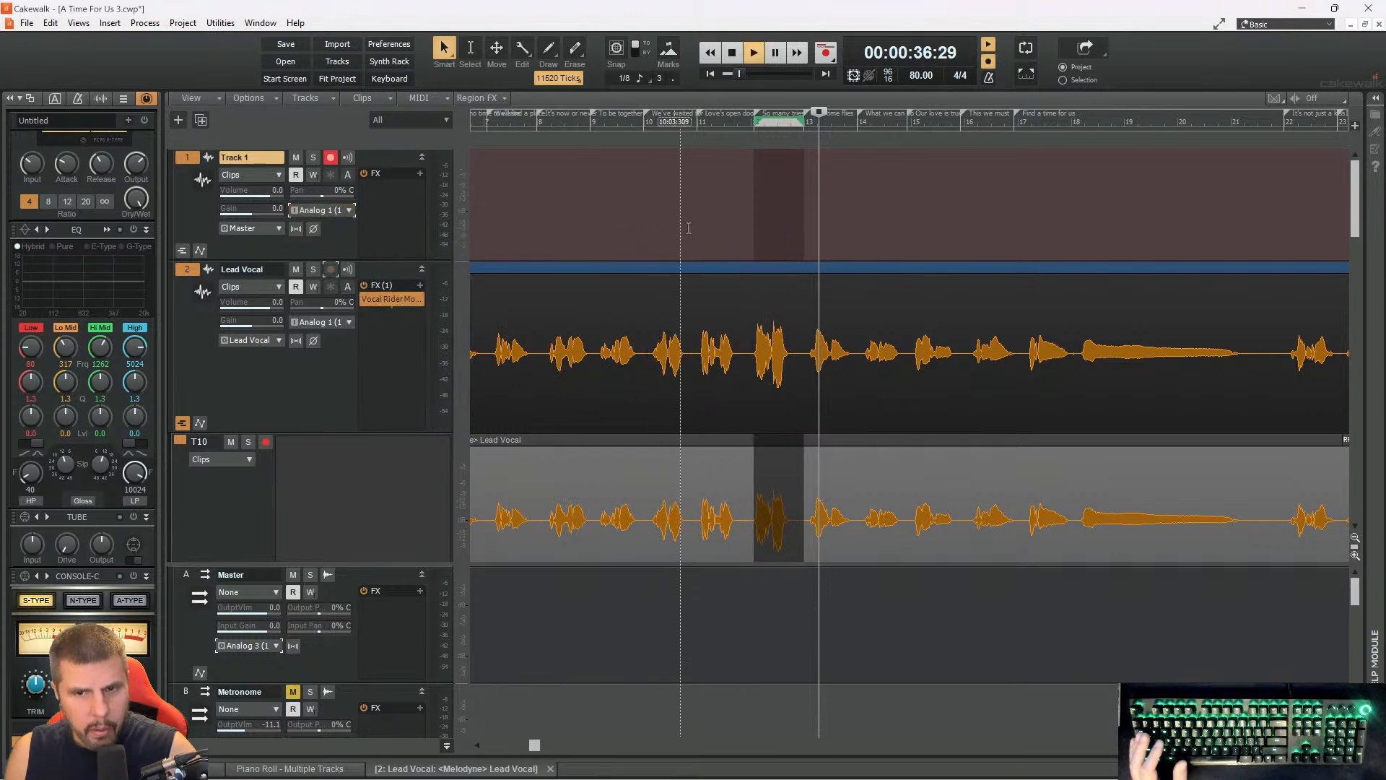
pyautogui.press('r')
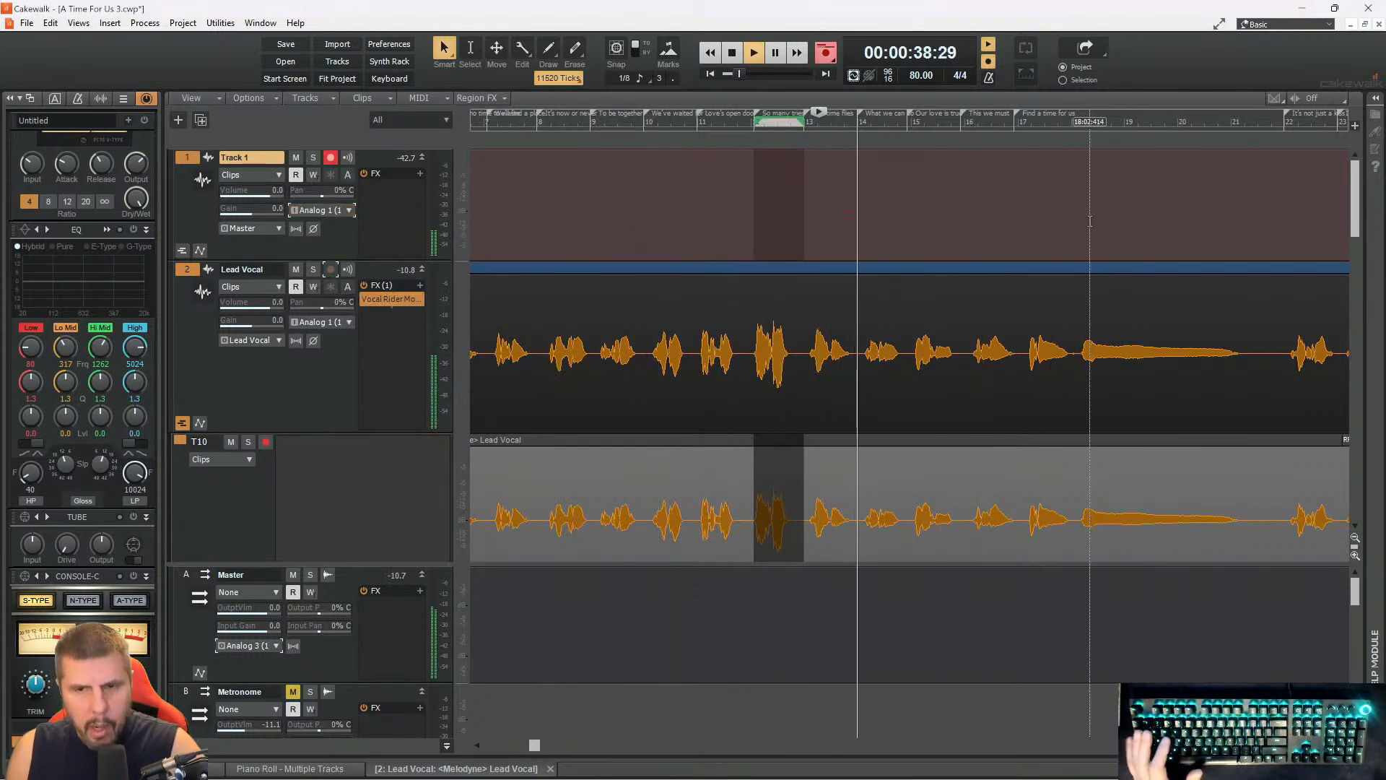
pyautogui.press('space')
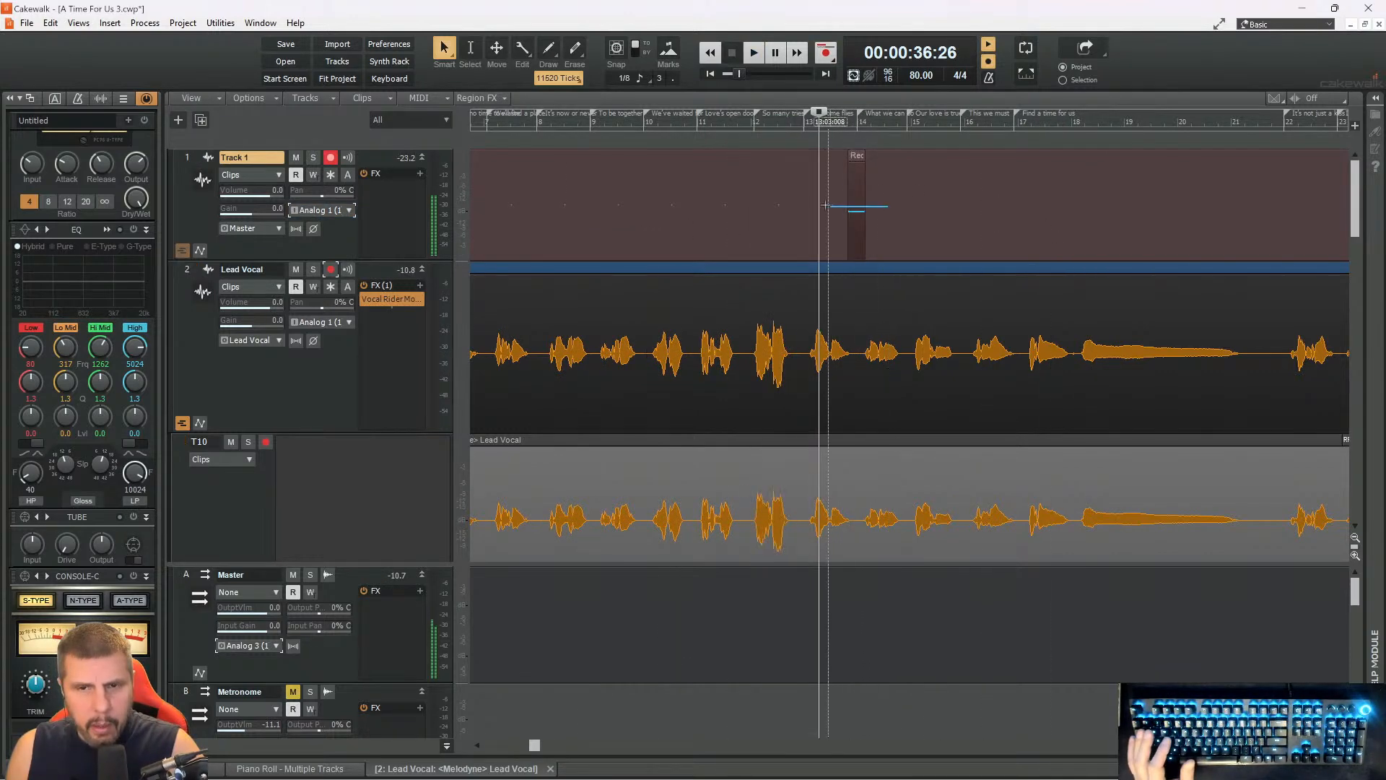
pyautogui.hotkey('ctrl', 'z')
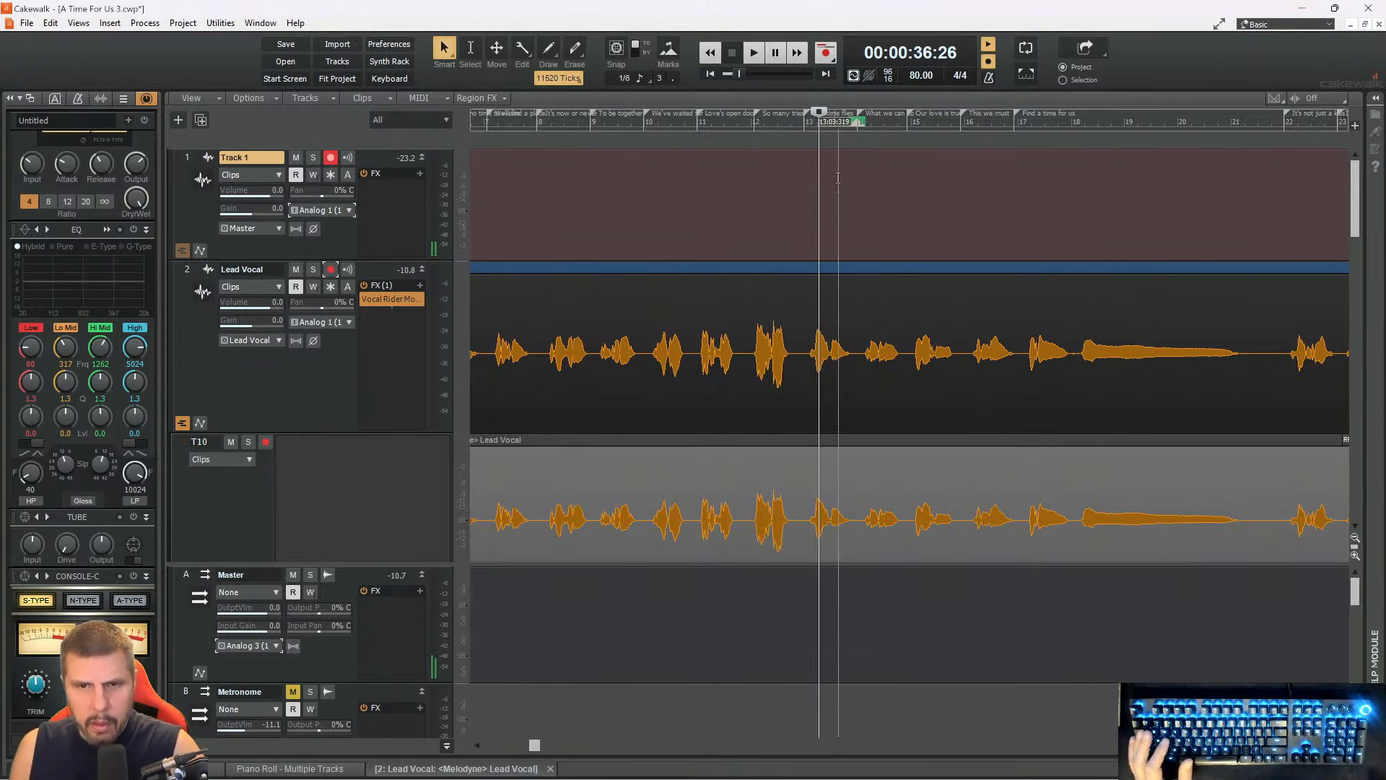
# - Record a take on Track 1 from early in bar 13 to near the end of bar 17, starting playback midway through bar 12
pyautogui.click(782, 128)
pyautogui.press('space')
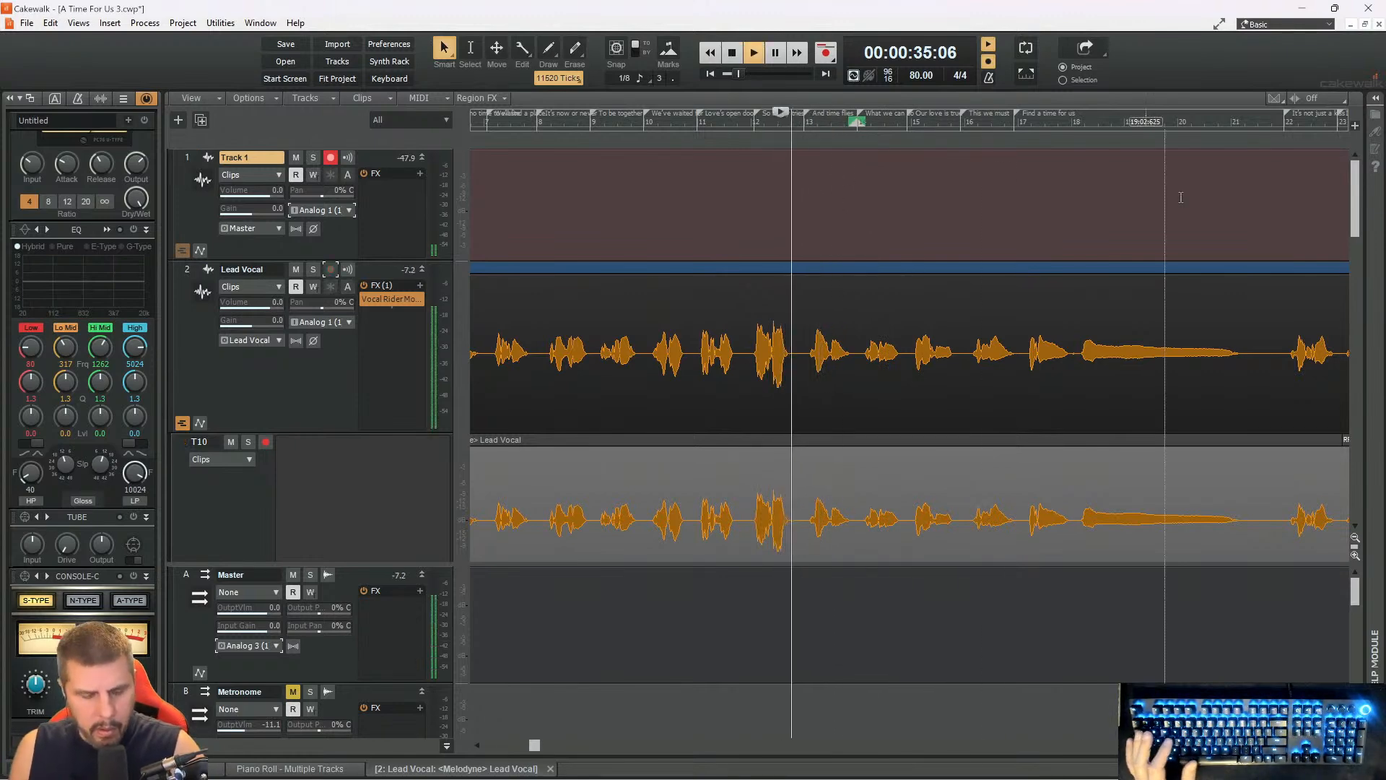
pyautogui.press('r')
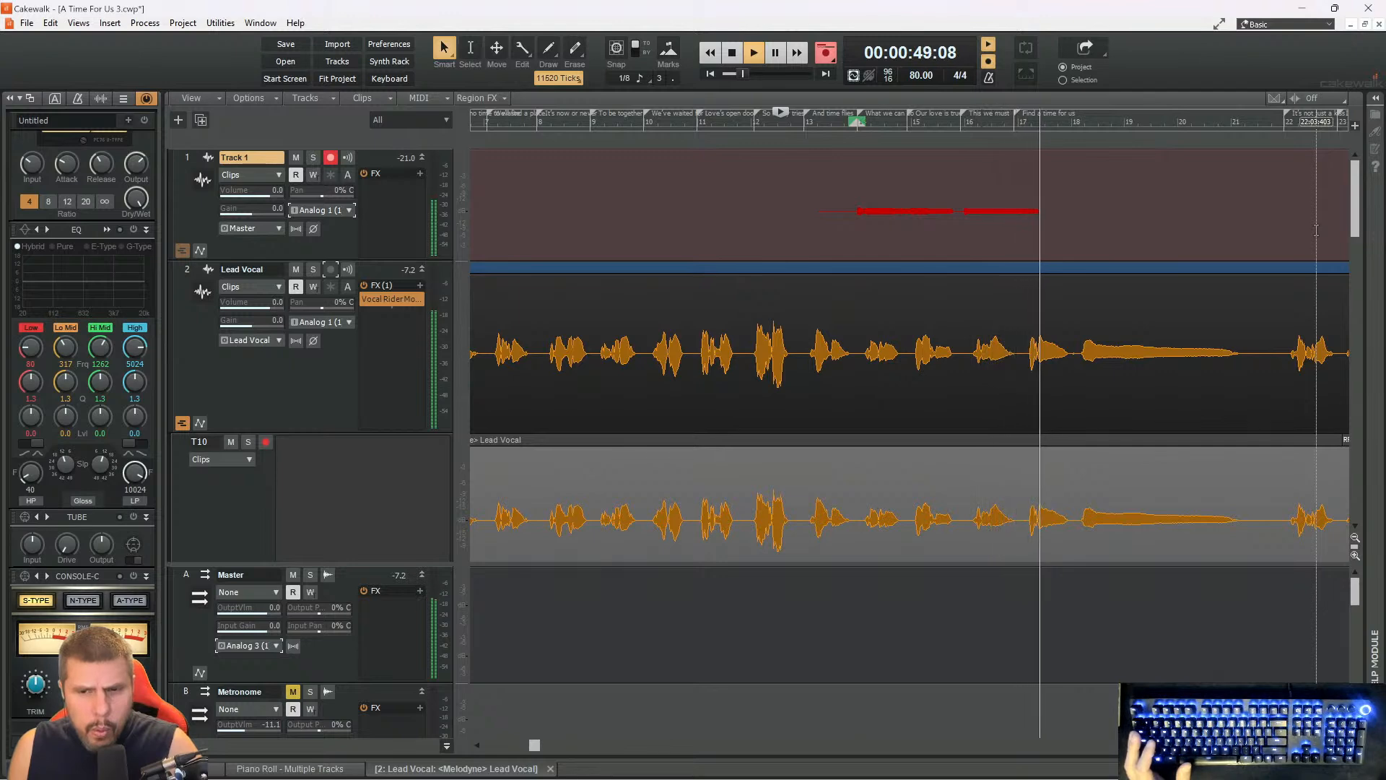
pyautogui.press('space')
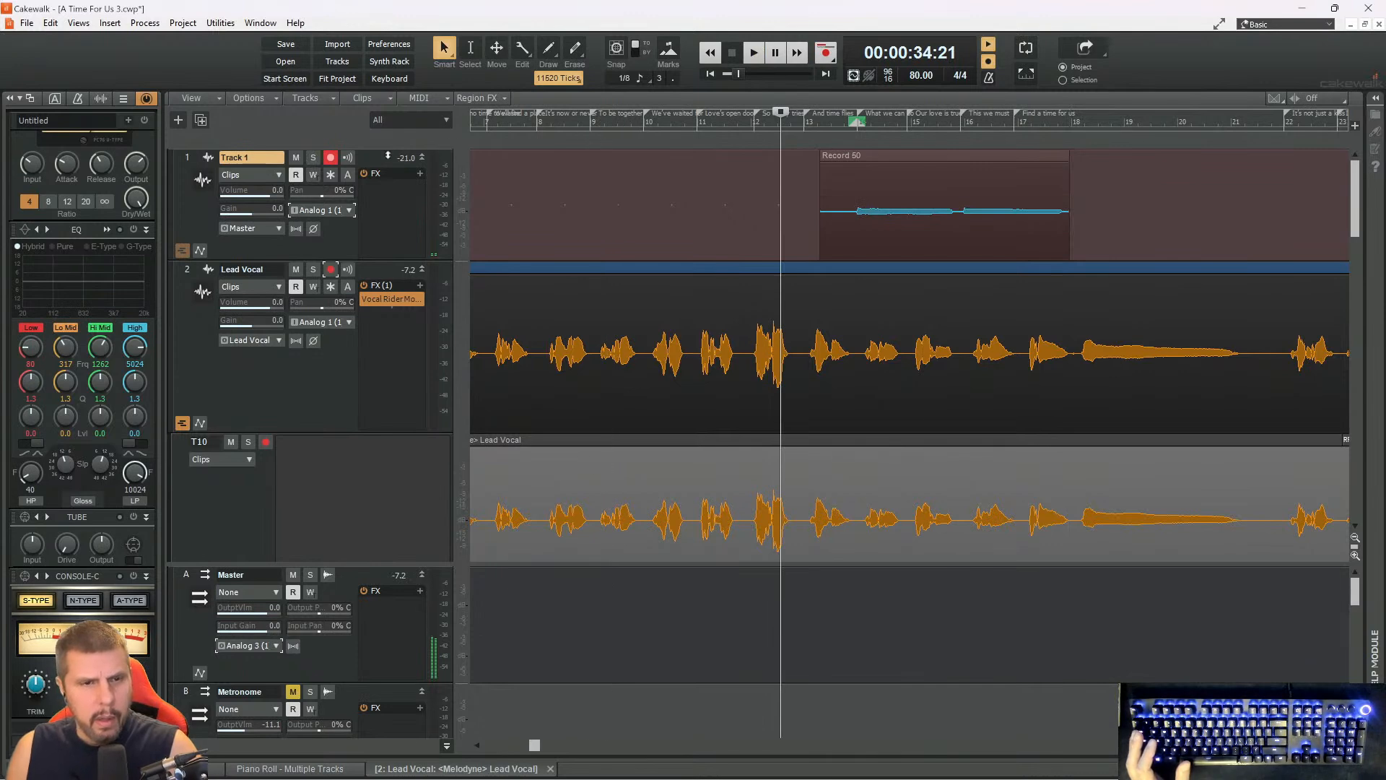
# - Disarm the recorded track, insert a second audio track above it, and pan the new track 100% R and the recorded one 100% L
pyautogui.rightClick(389, 155)
pyautogui.click(415, 163)
pyautogui.click(334, 178)
pyautogui.click(331, 229)
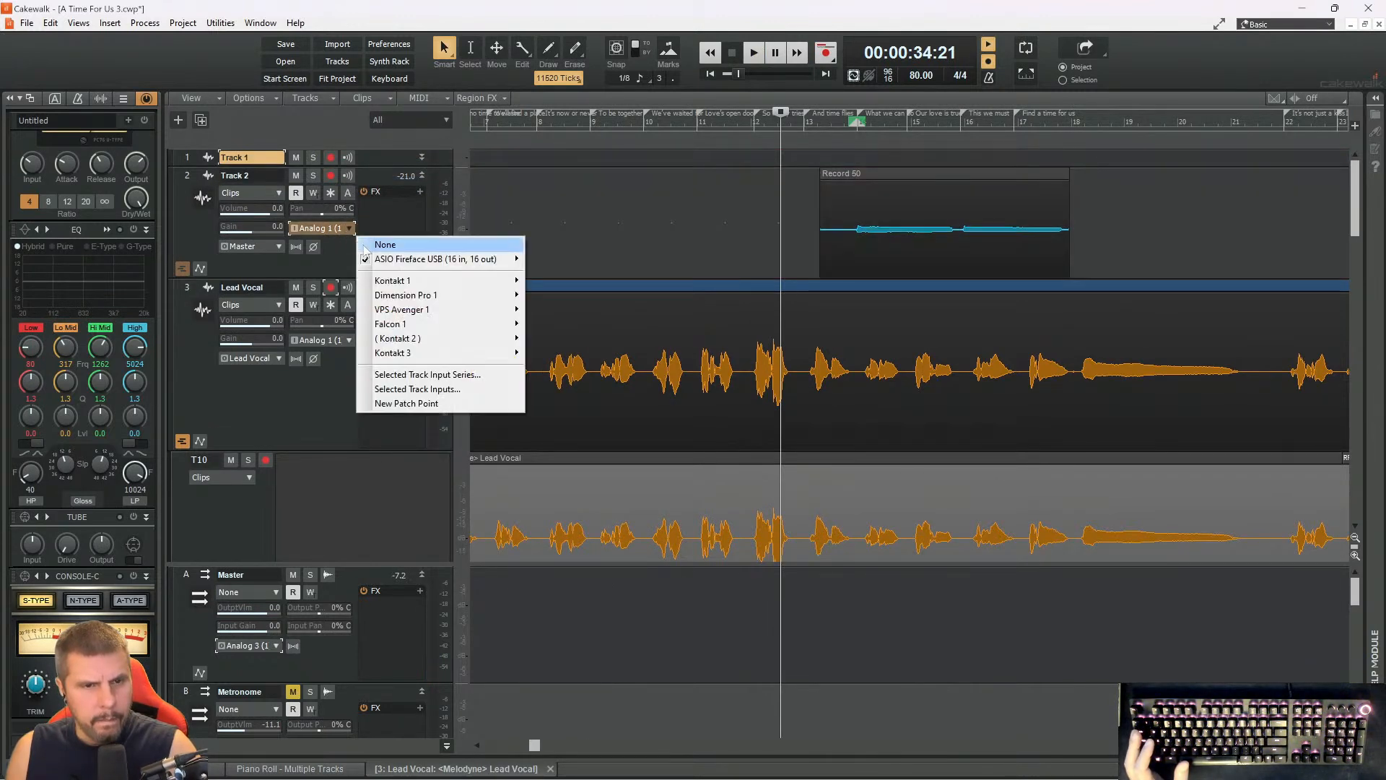
pyautogui.click(374, 173)
pyautogui.moveTo(374, 167); pyautogui.dragTo(381, 263)
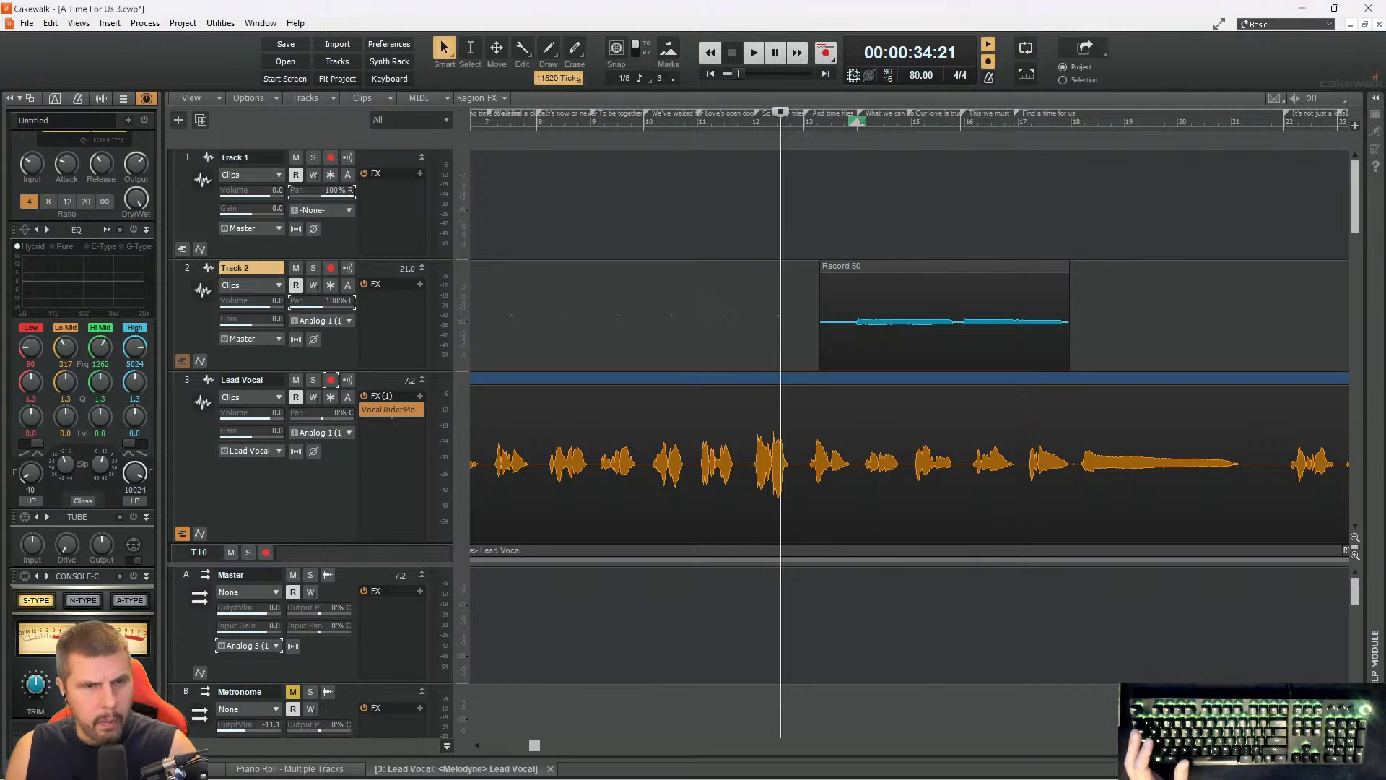
# - Arm Track 1 with Analog 1 (1) as its input, record a take from bar 13 to near the end of bar 17, and play it back
pyautogui.click(332, 157)
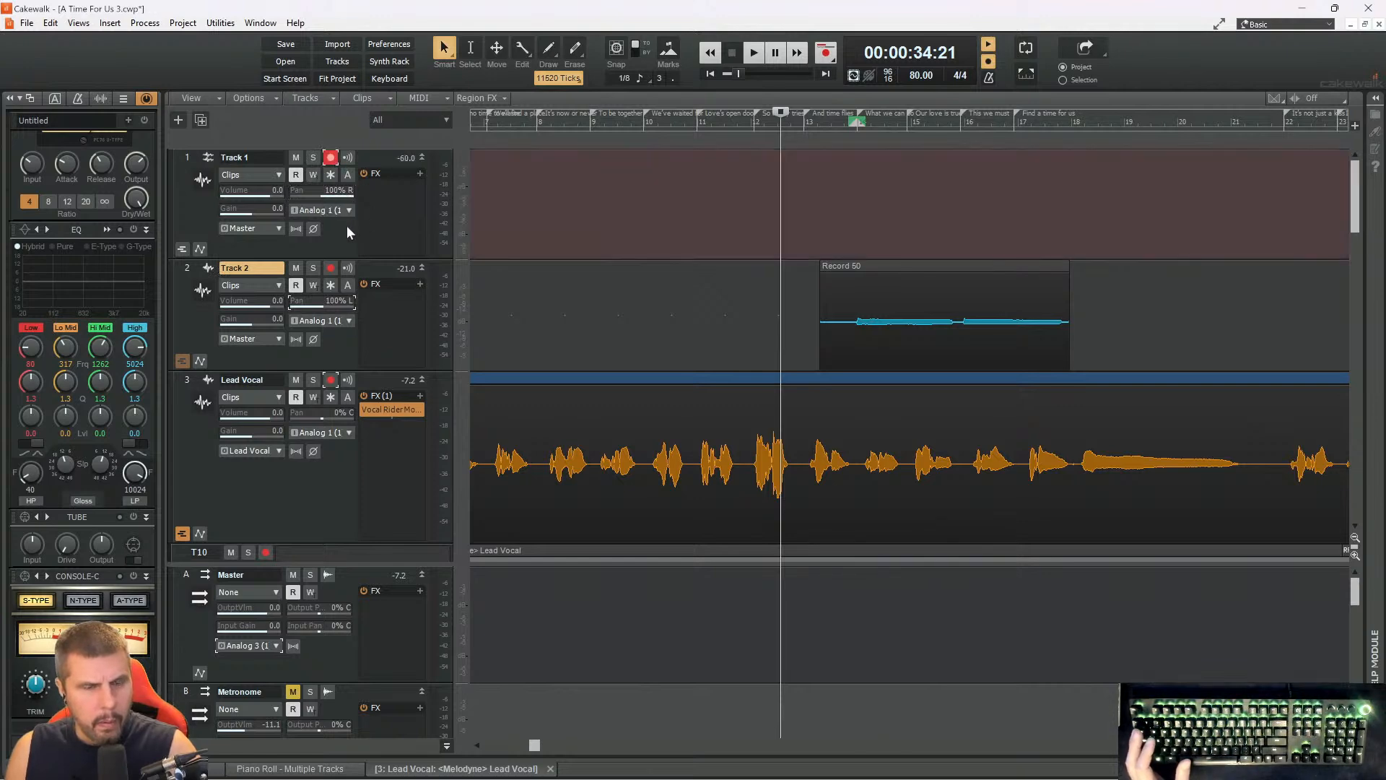
pyautogui.click(349, 210)
pyautogui.moveTo(448, 236)
pyautogui.click(560, 241)
pyautogui.press('space')
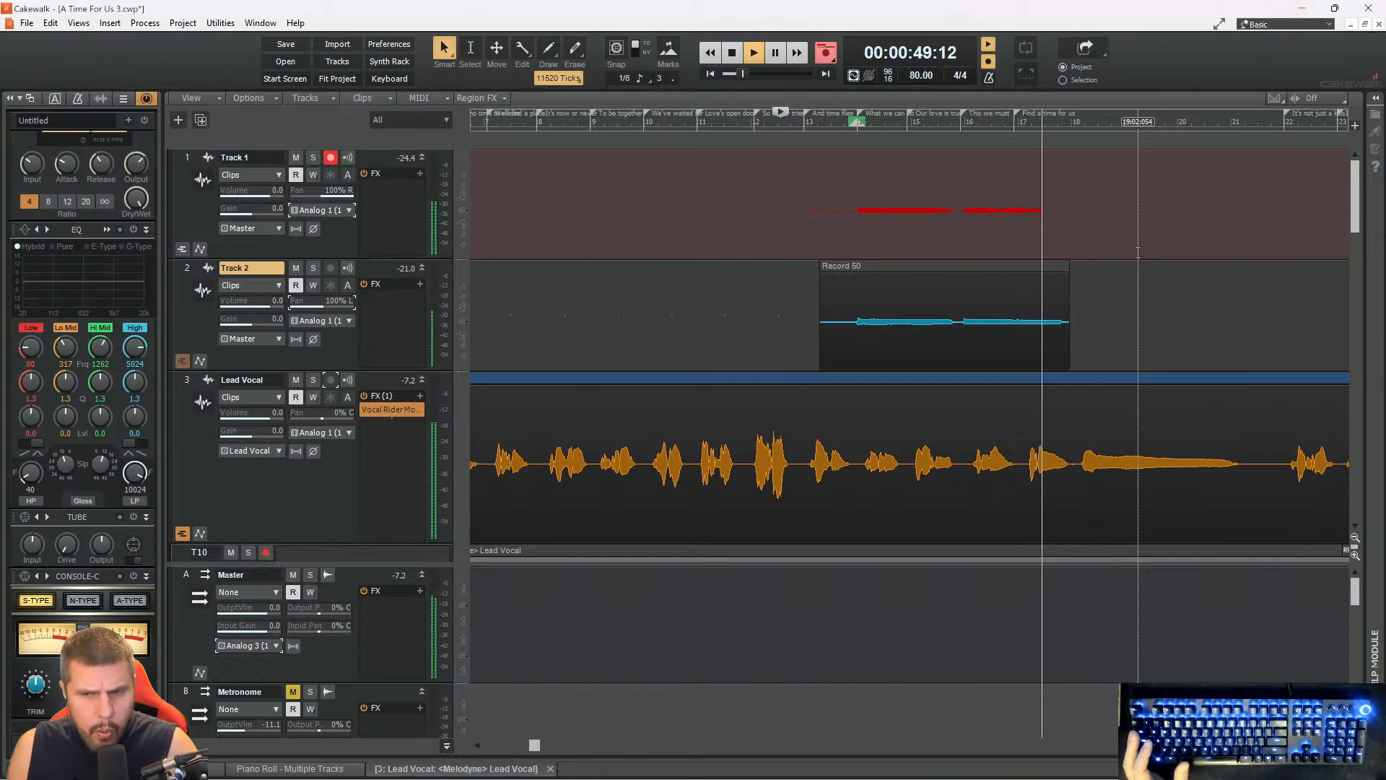
pyautogui.press('space')
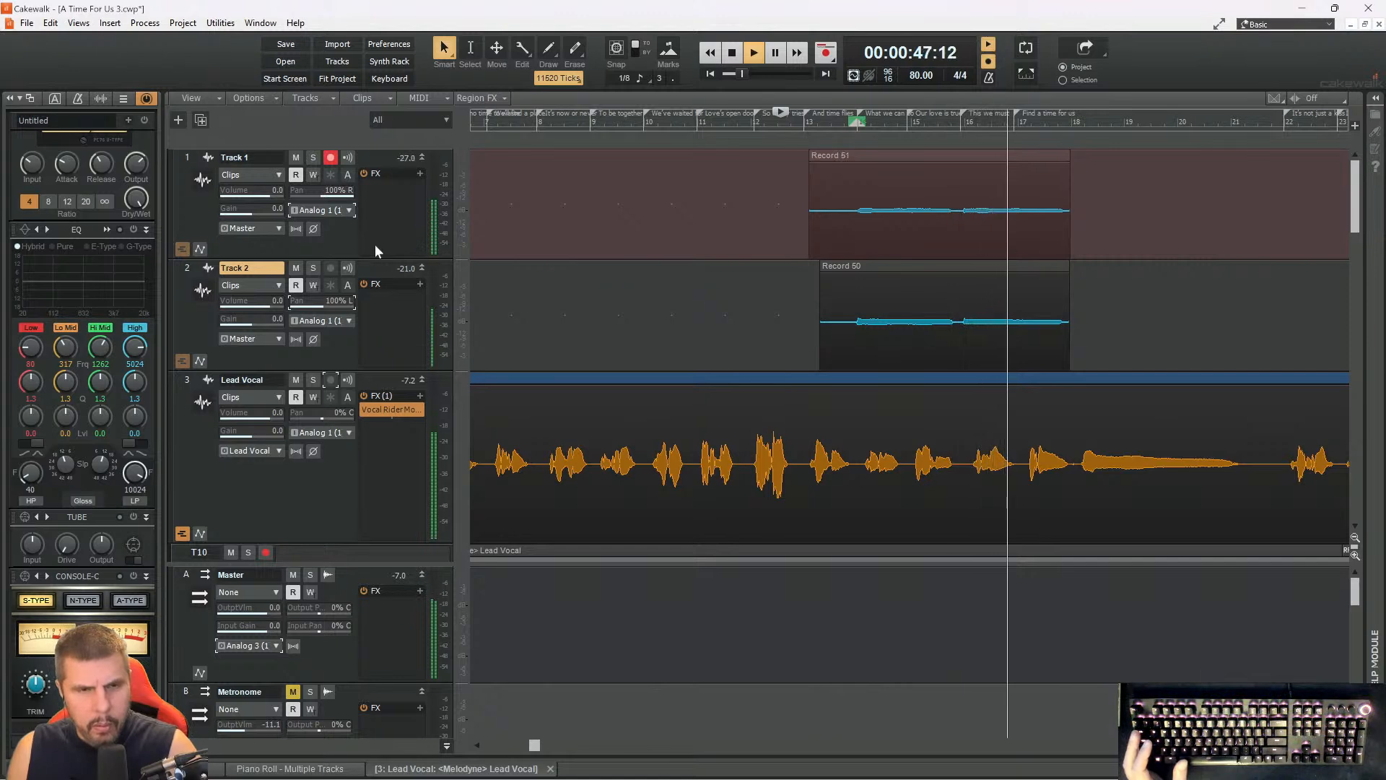
pyautogui.press('space')
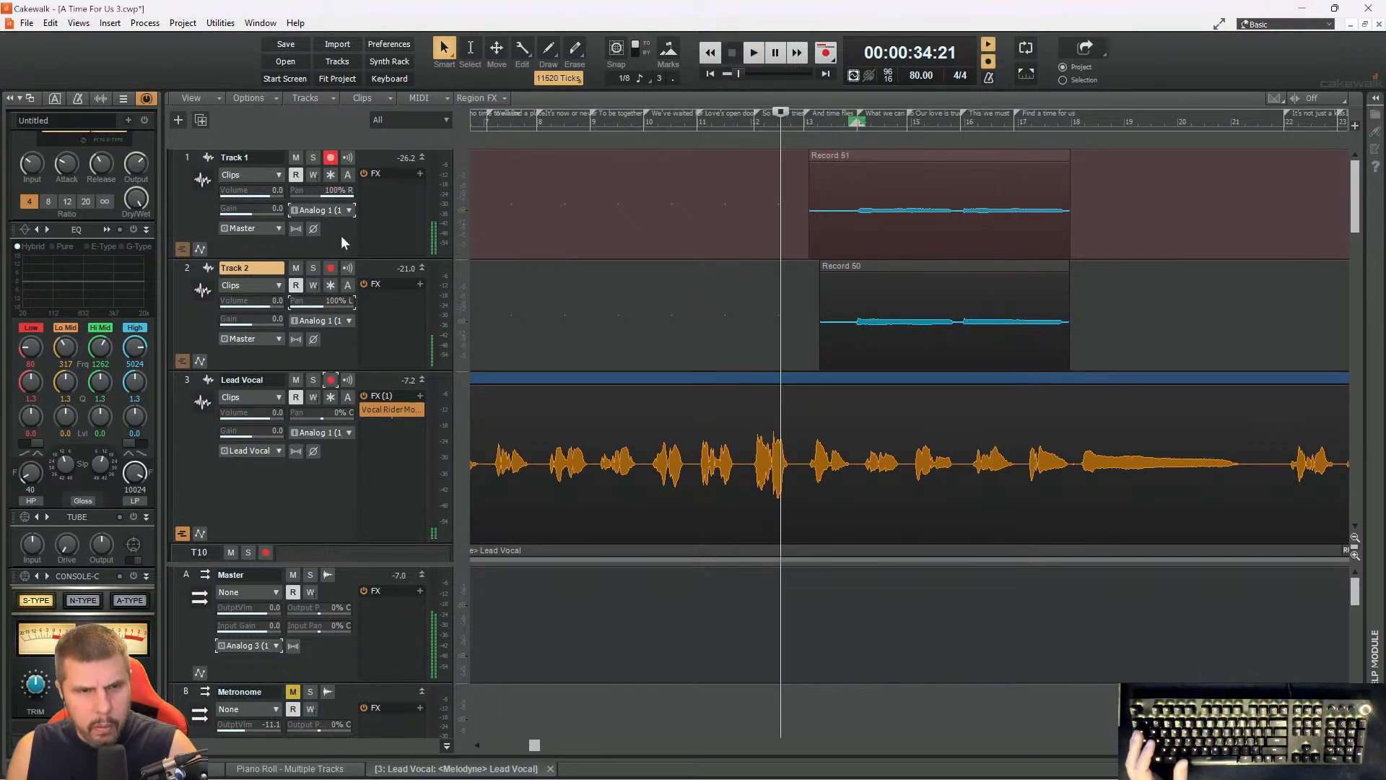
# - Insert an audio track above the two recorded ones, arm it with Analog 1 (1) as its input, and pan it 100% R
pyautogui.rightClick(343, 237)
pyautogui.click(366, 179)
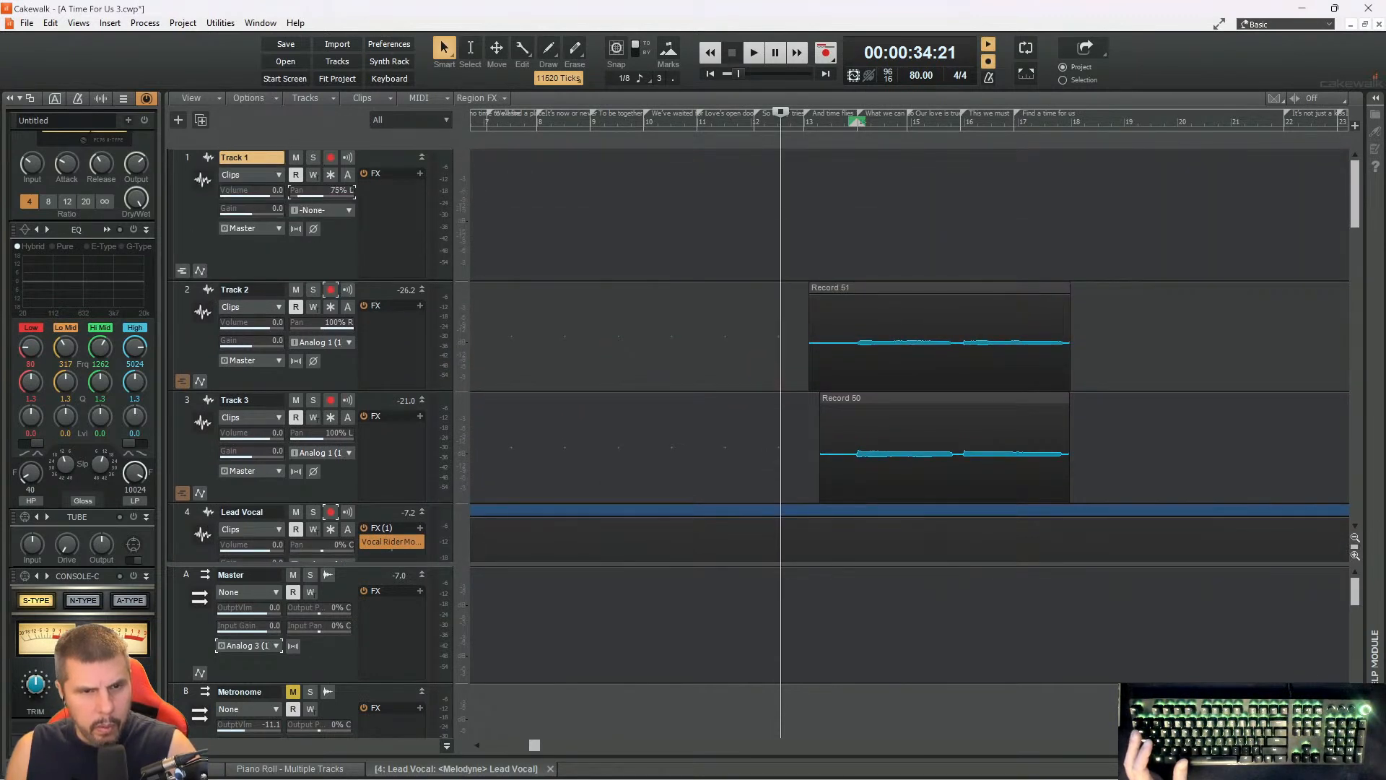
pyautogui.click(331, 158)
pyautogui.click(340, 212)
pyautogui.moveTo(377, 239)
pyautogui.click(550, 241)
# - Record a take on the new Track 1 from bar 13 to the end of bar 17 and play it back
pyautogui.press('space')
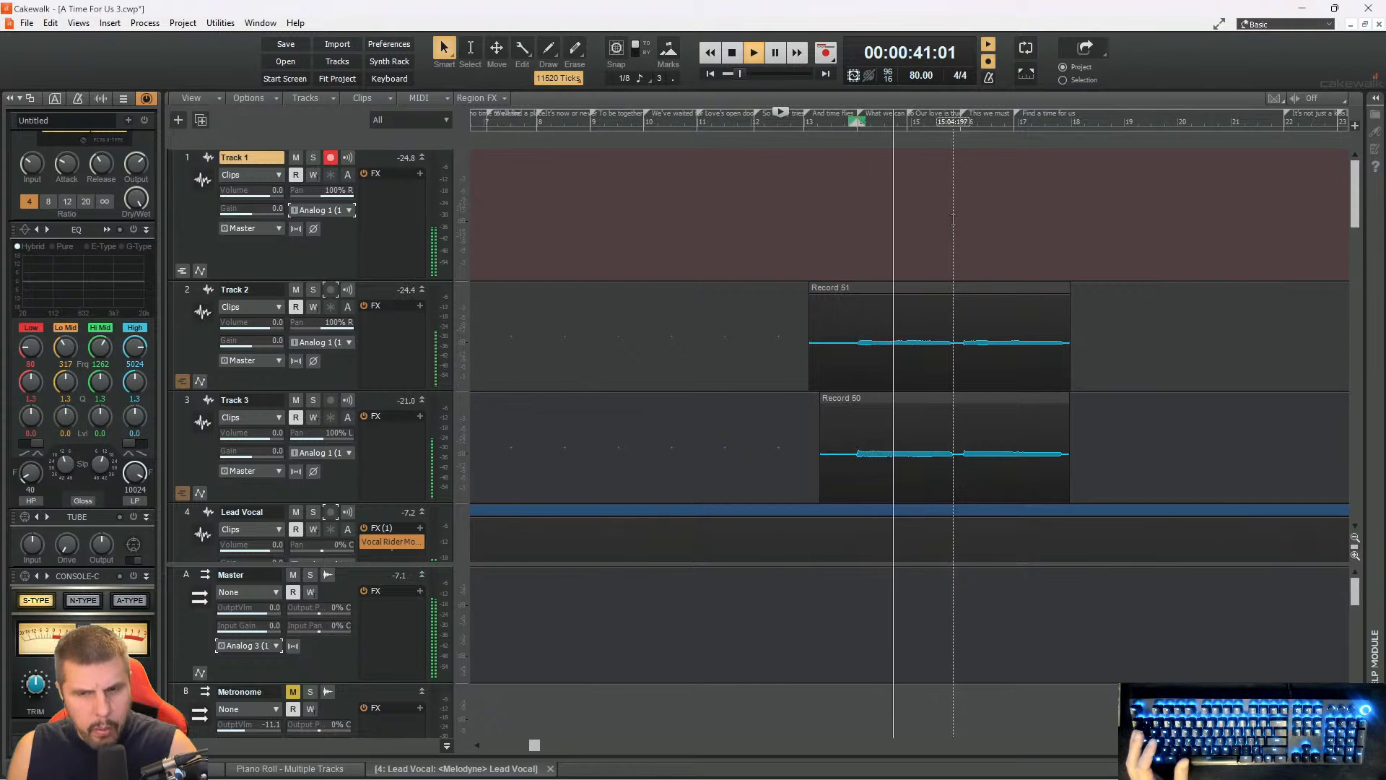
pyautogui.press('space')
pyautogui.press('space')
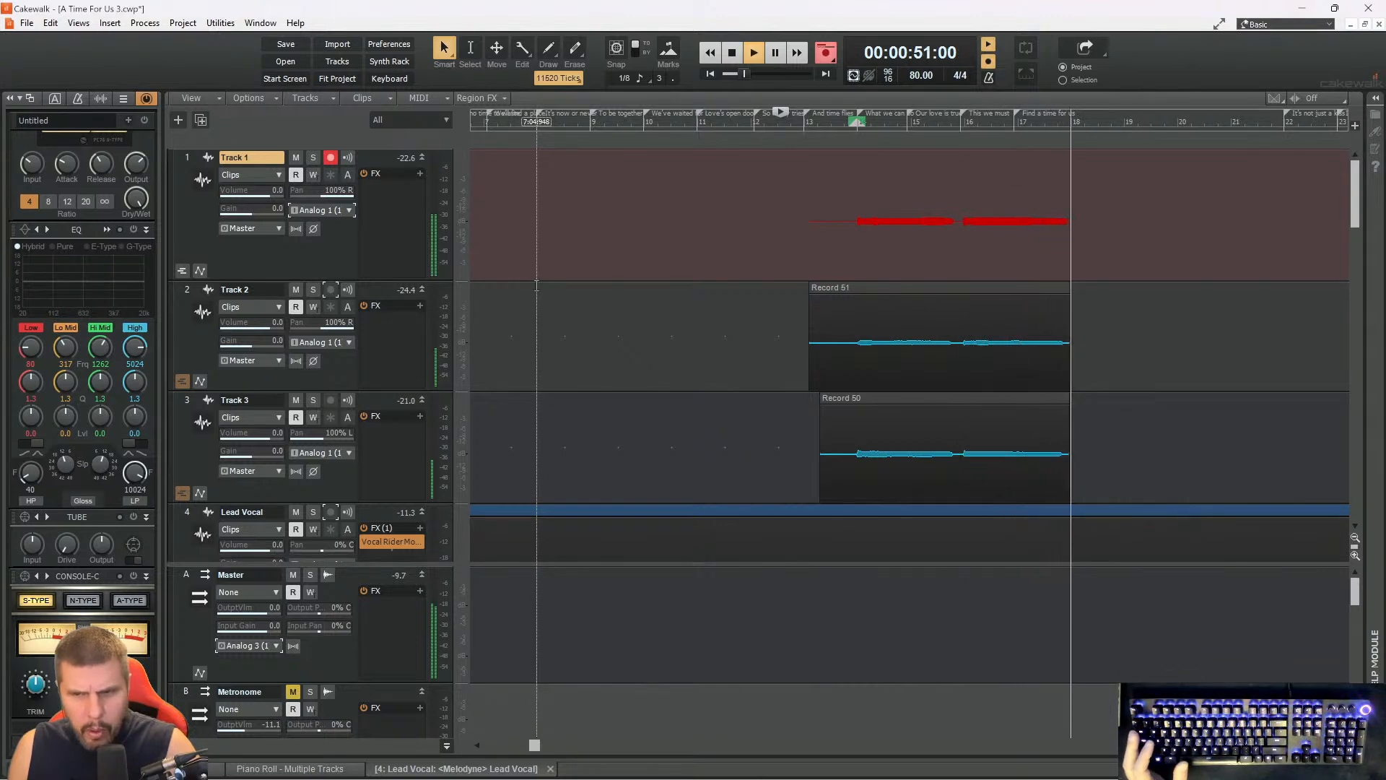
pyautogui.press('space')
pyautogui.press('space')
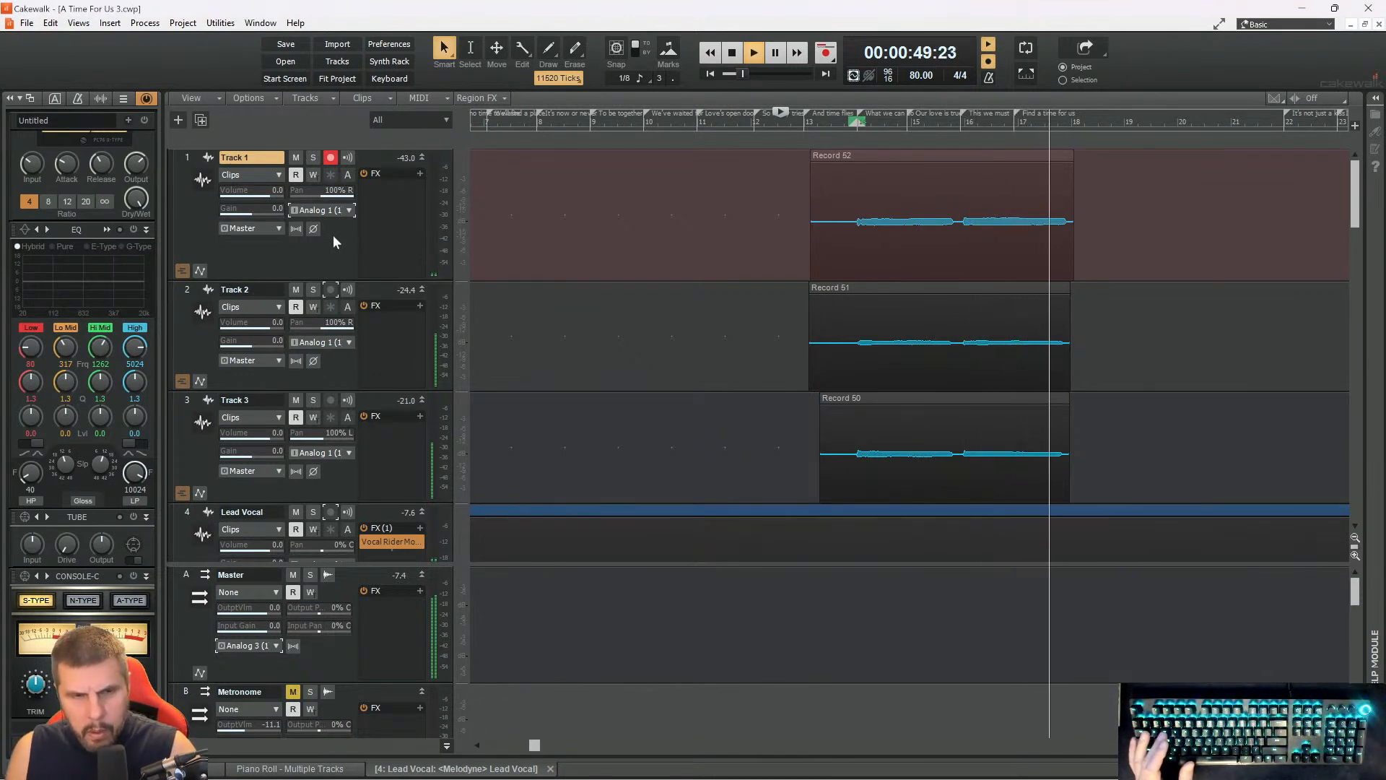
pyautogui.press('space')
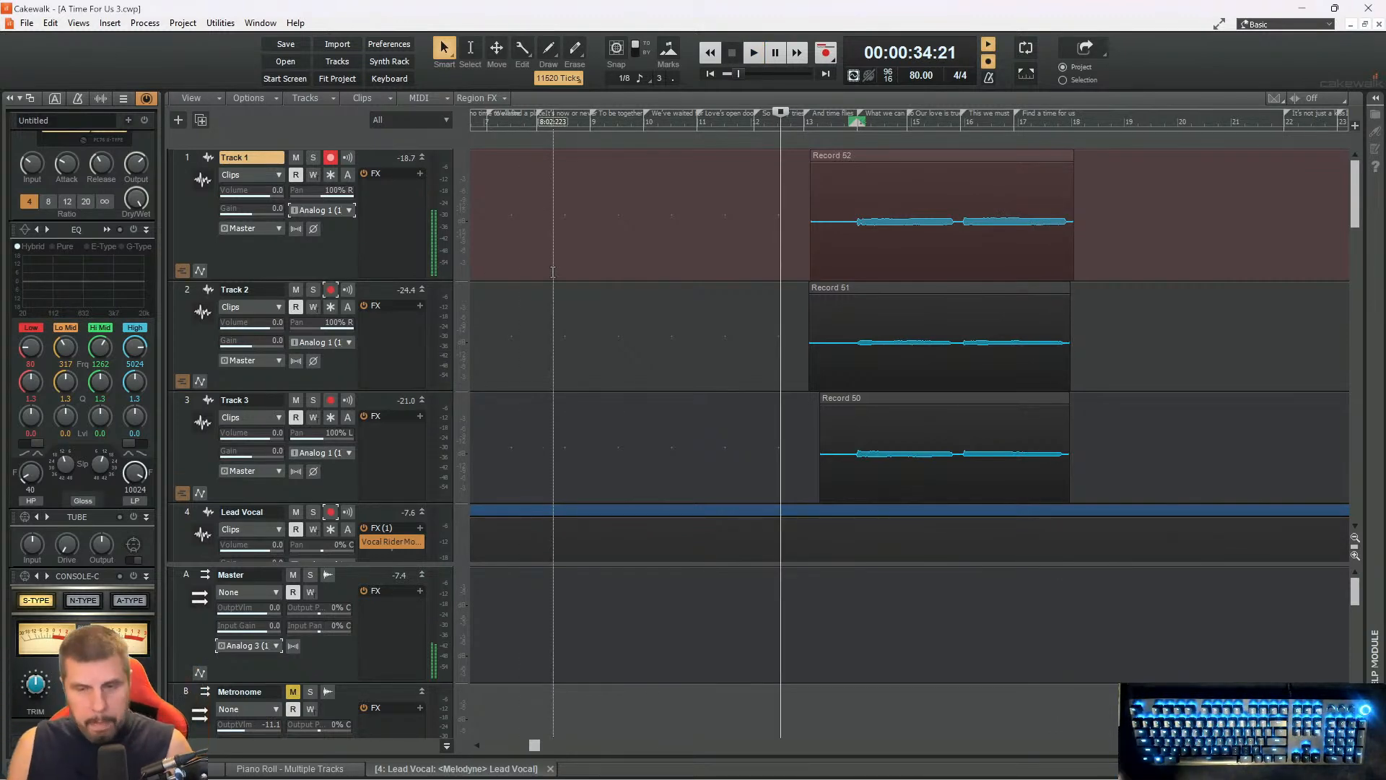
# - Audition the three backing takes with the lead vocal, starting midway through bar 12
pyautogui.click(764, 127)
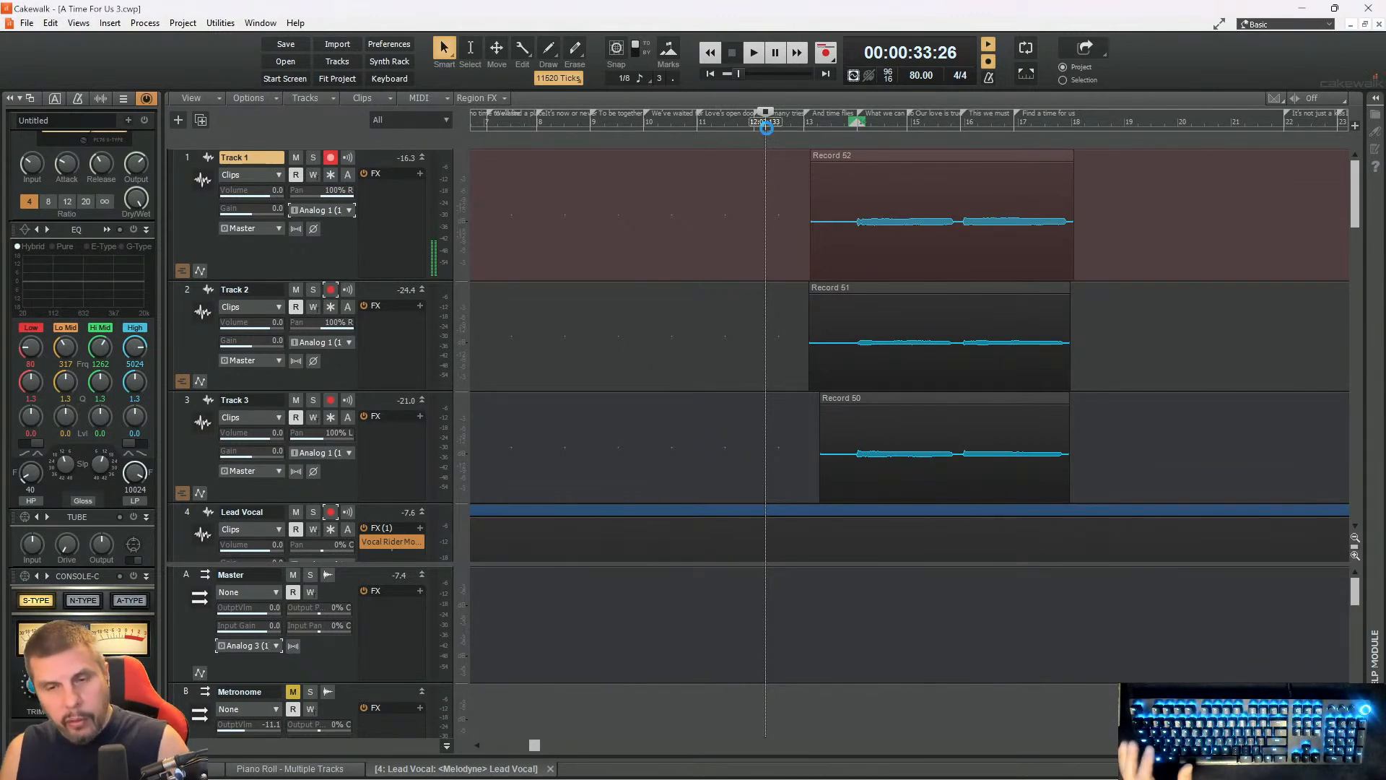
pyautogui.click(779, 124)
pyautogui.press('space')
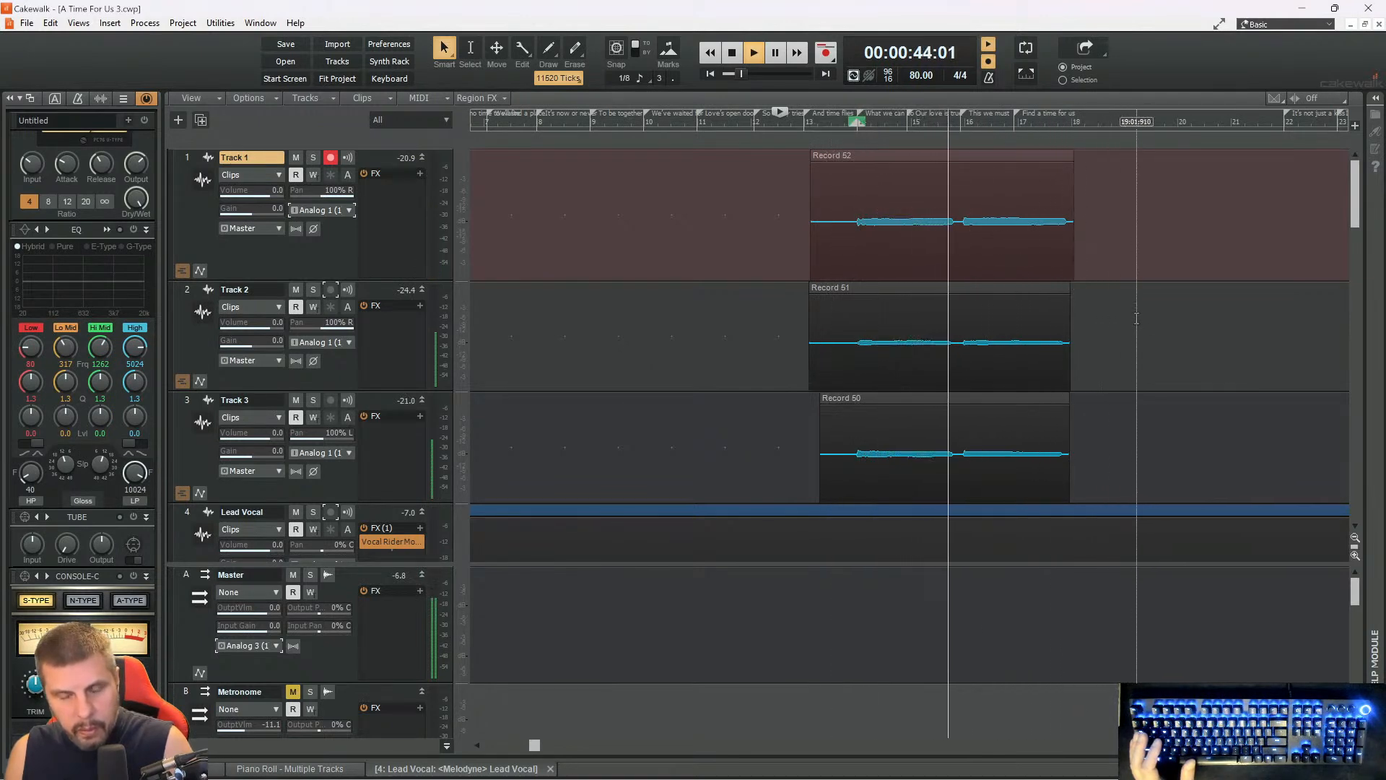
pyautogui.press('space')
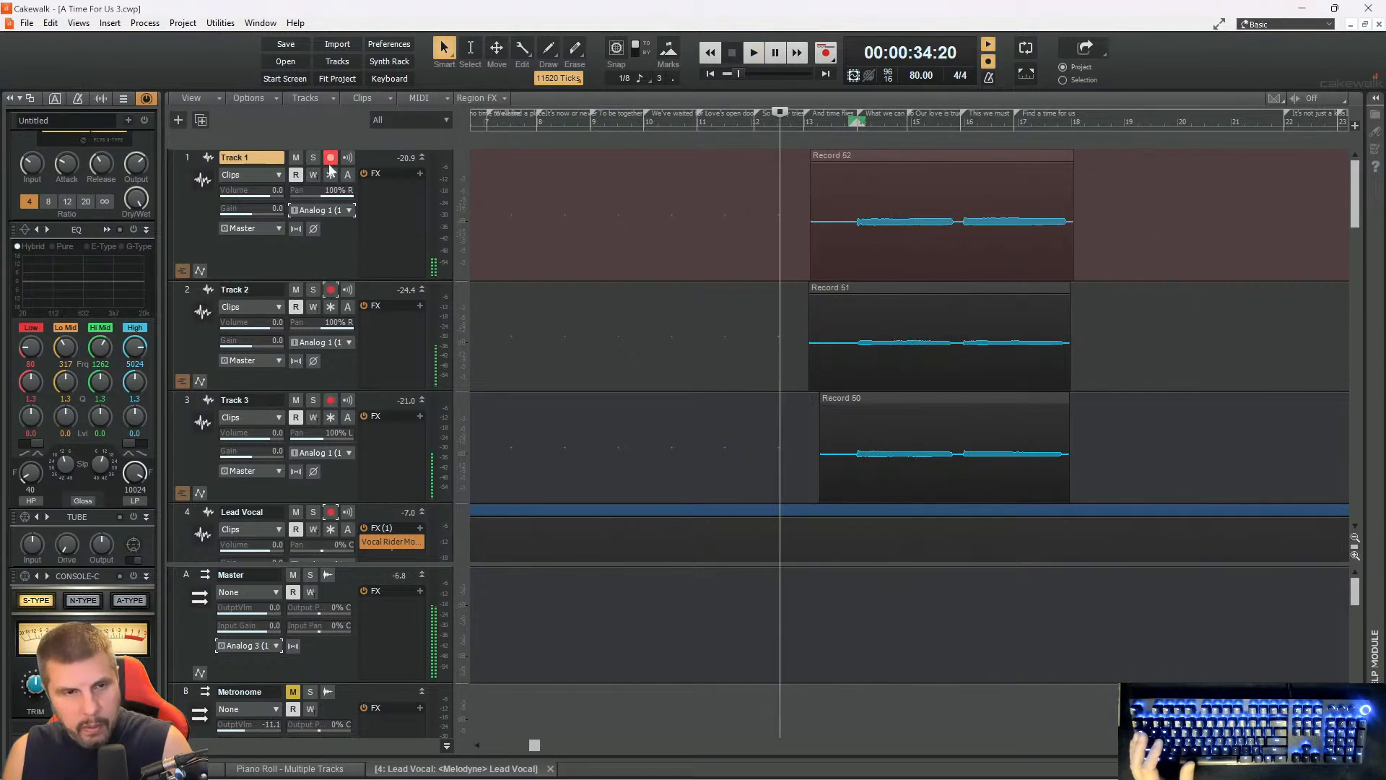
# - Disarm Track 1 and rename Track 3 as Ooo Mid
pyautogui.click(331, 159)
pyautogui.rightClick(374, 159)
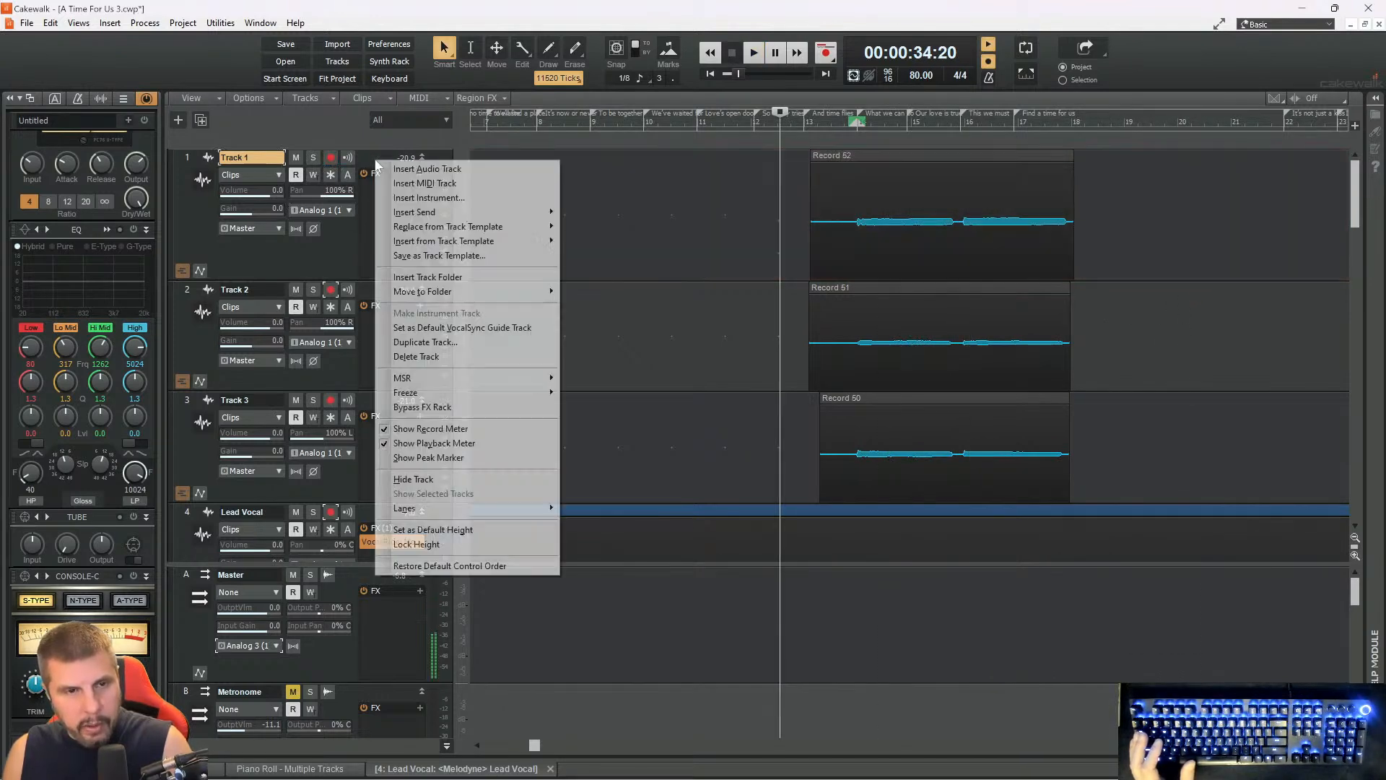
pyautogui.click(283, 244)
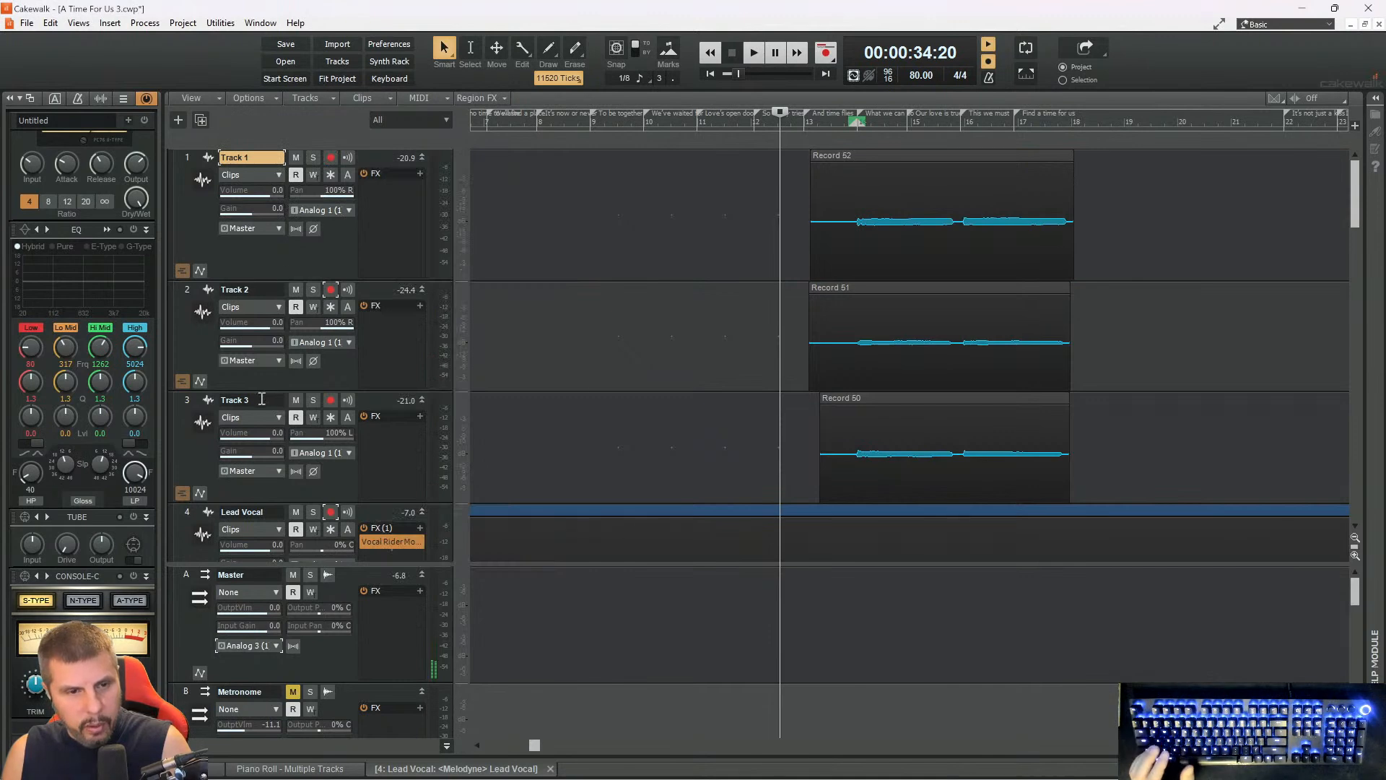
pyautogui.write('Ooo')
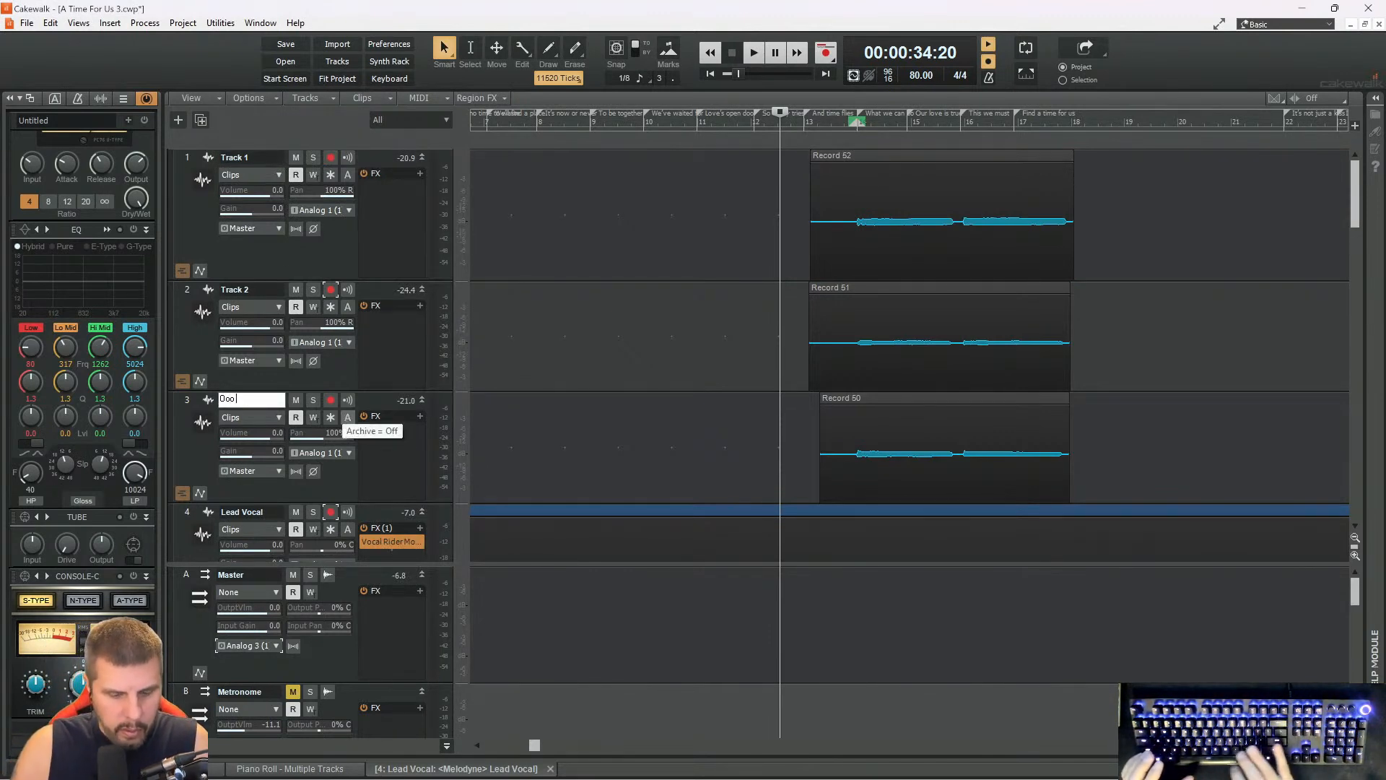
pyautogui.write(' Mid')
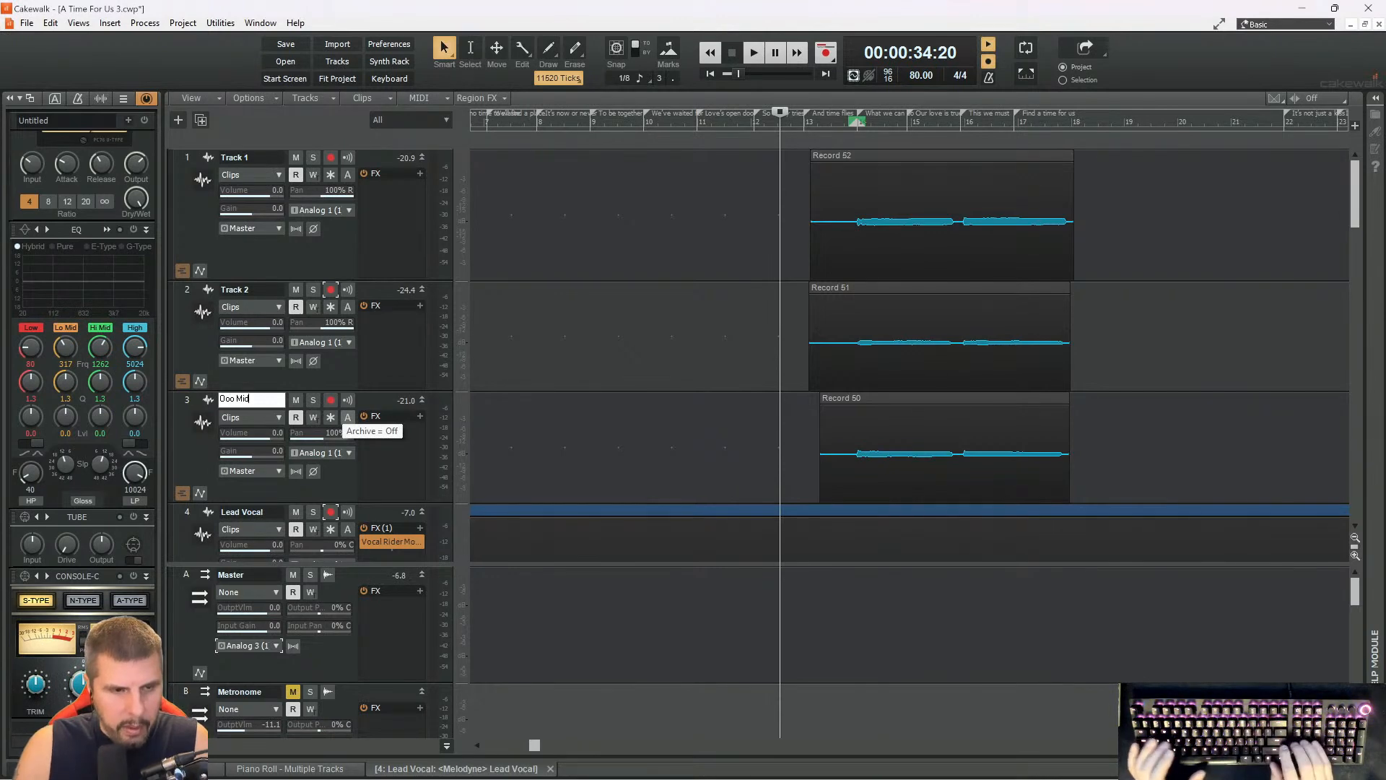
pyautogui.press('Return')
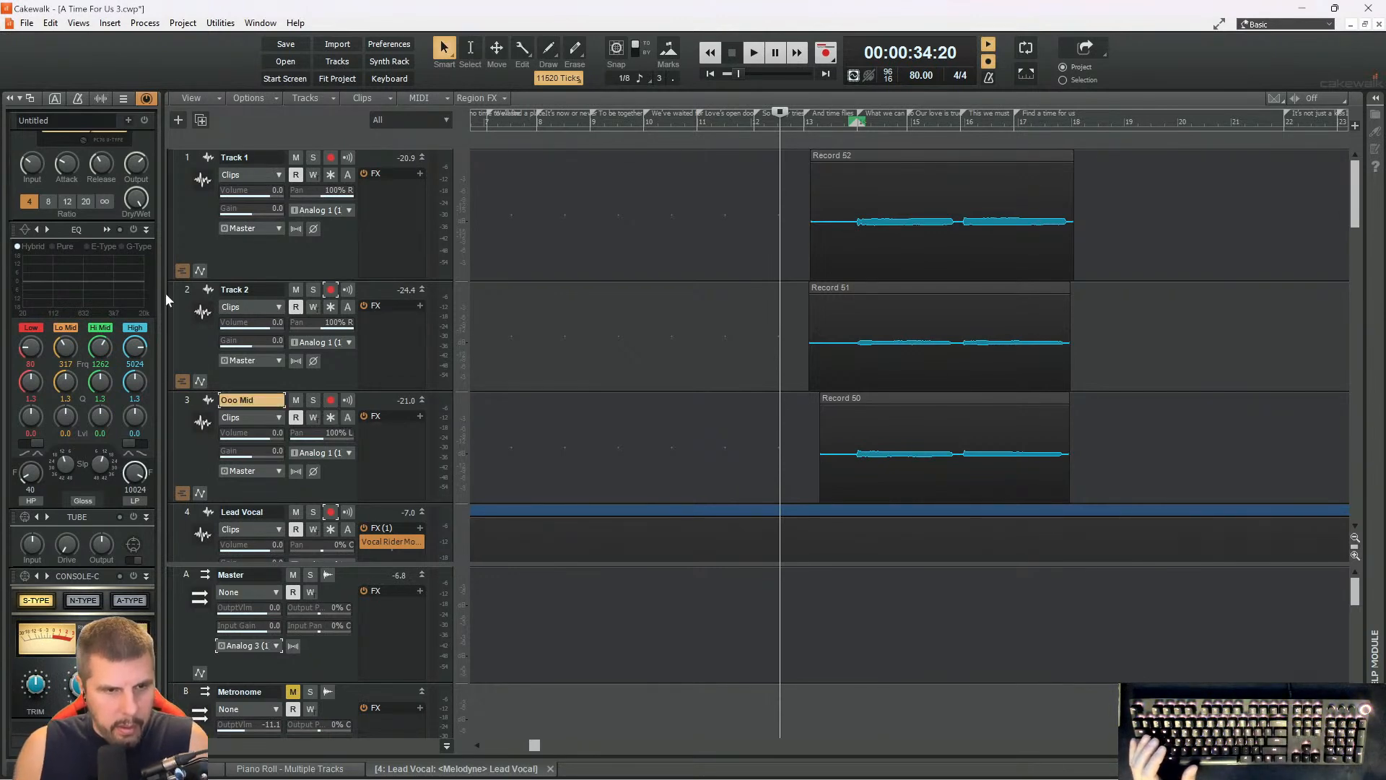
# - Rename Track 2 as Ooo Low and Track 1 as Ooo High, and save the project
pyautogui.doubleClick(258, 292)
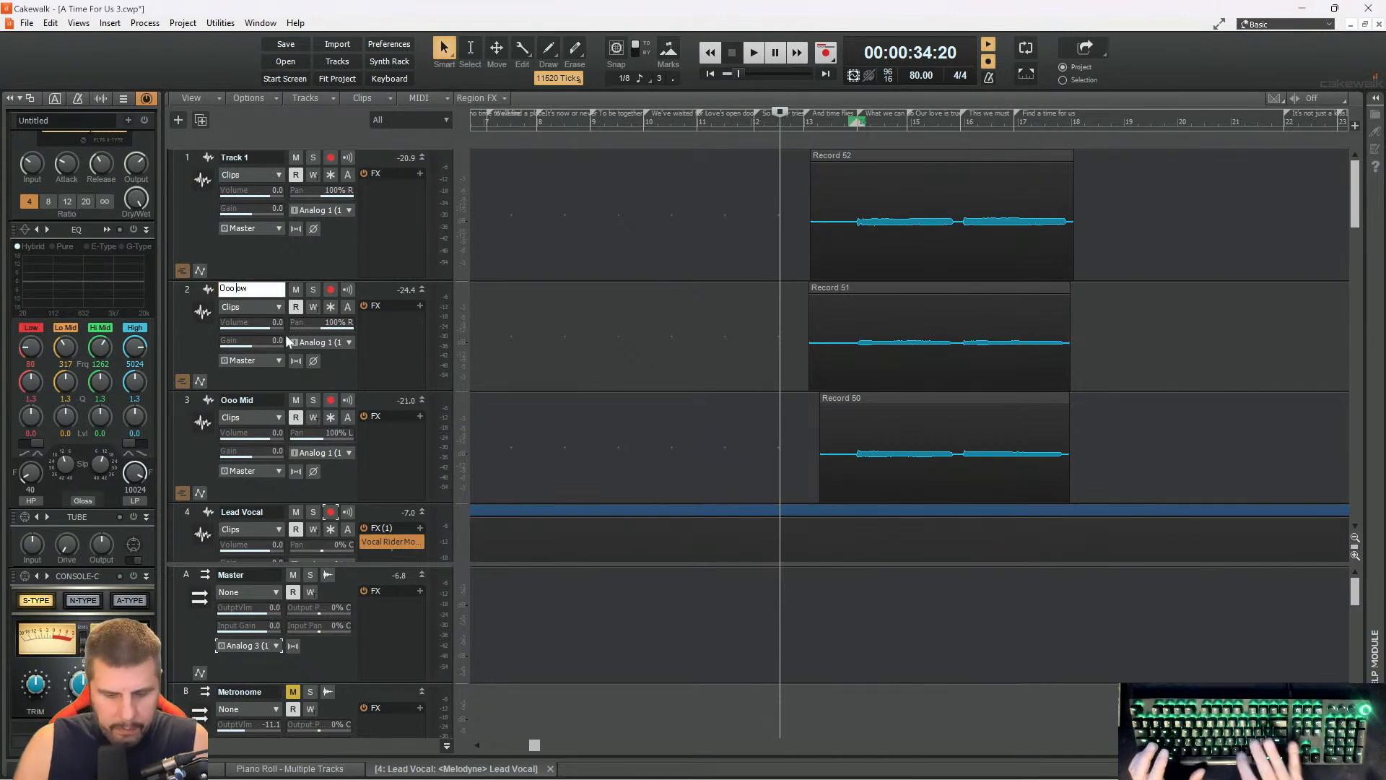
pyautogui.press('Return')
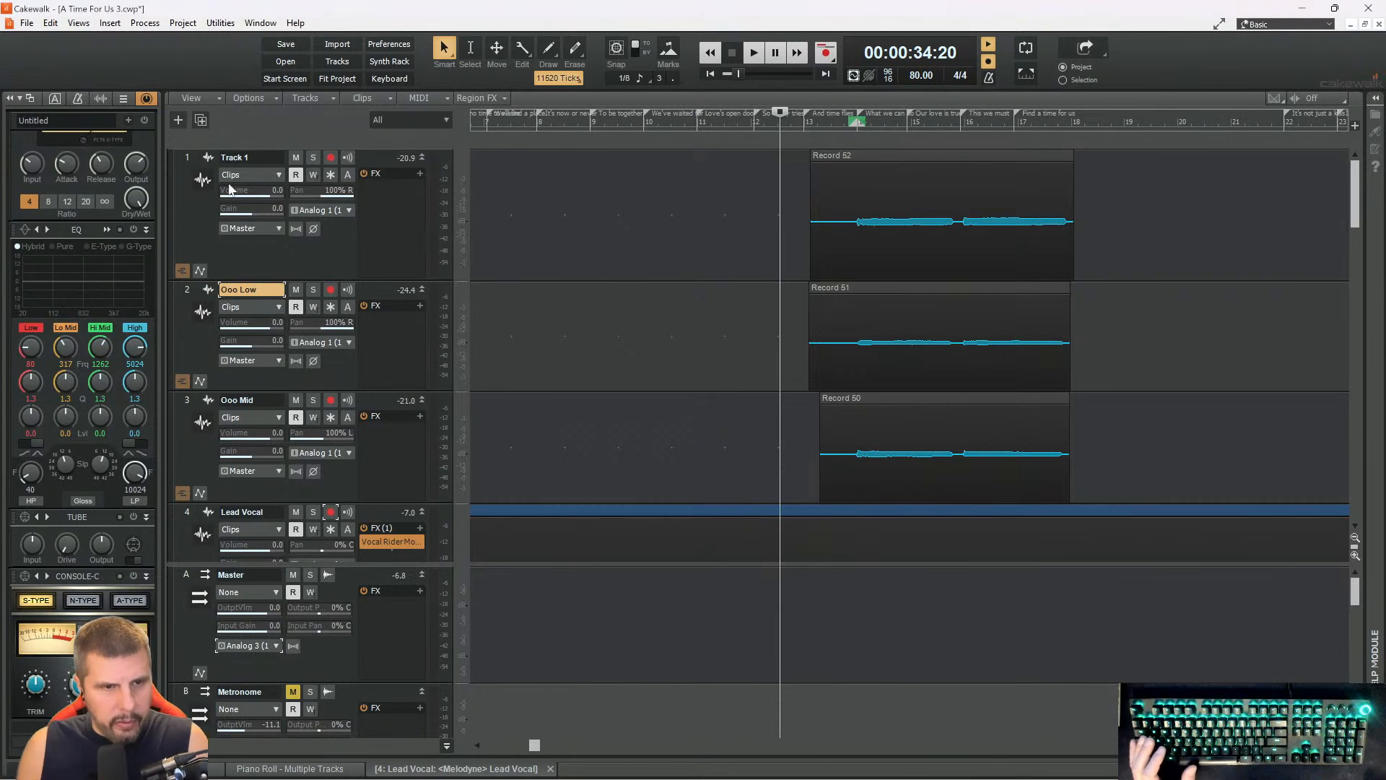
pyautogui.doubleClick(241, 159)
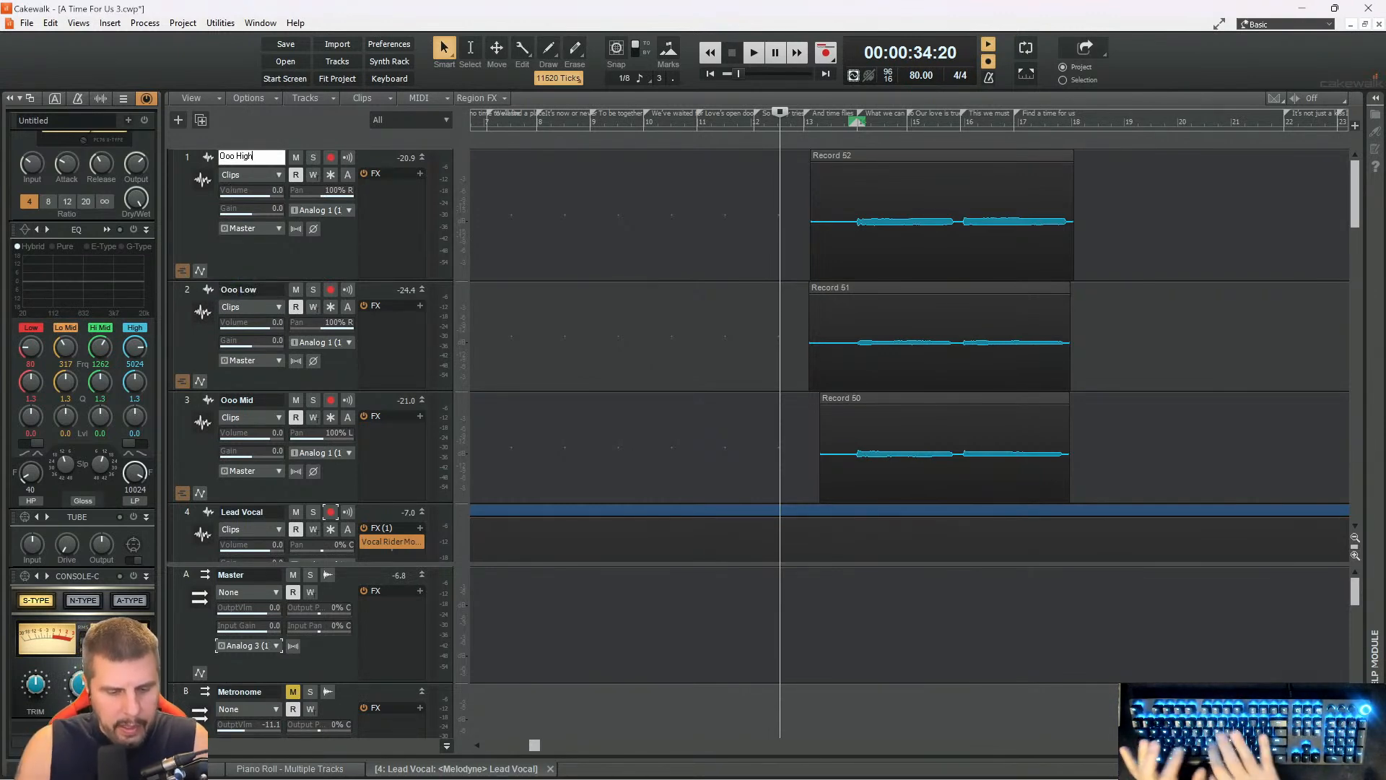
pyautogui.press('Return')
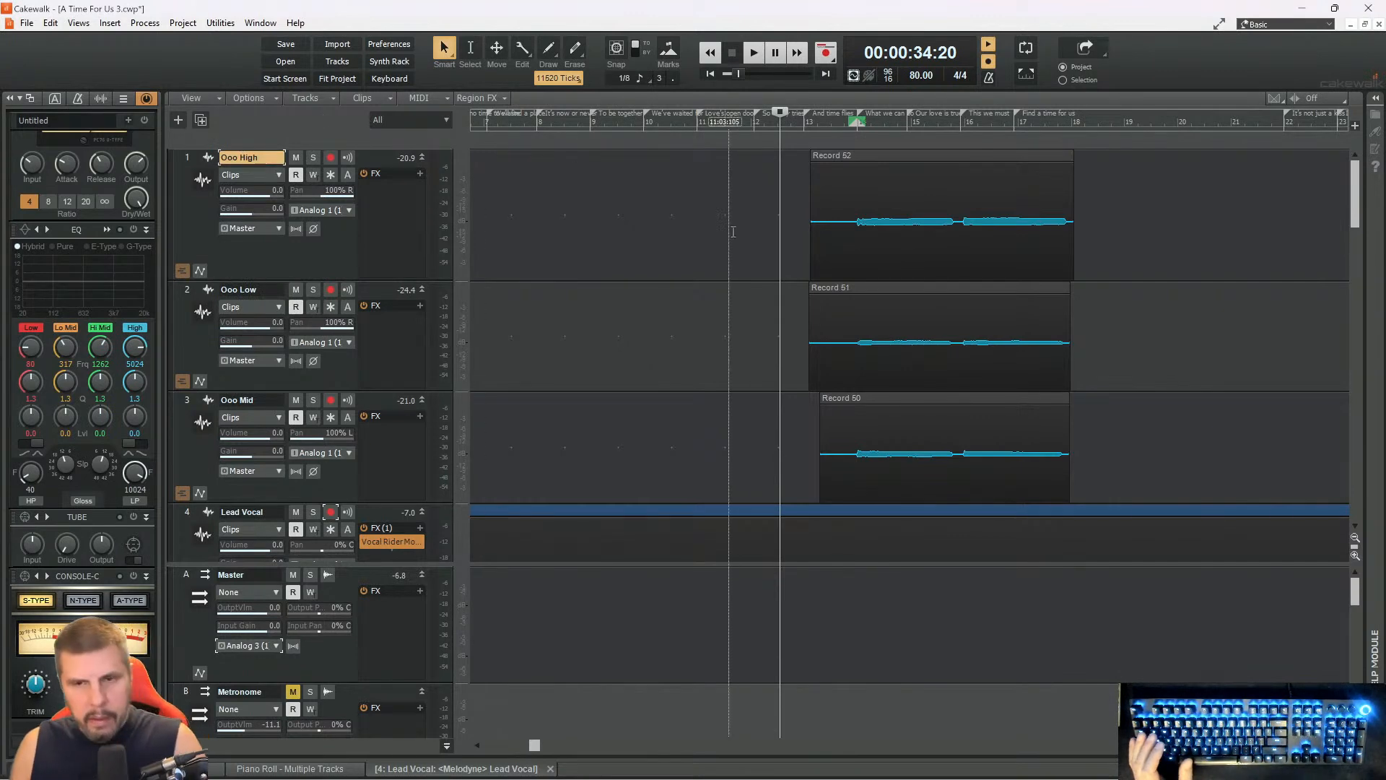
pyautogui.hotkey('ctrl', 's')
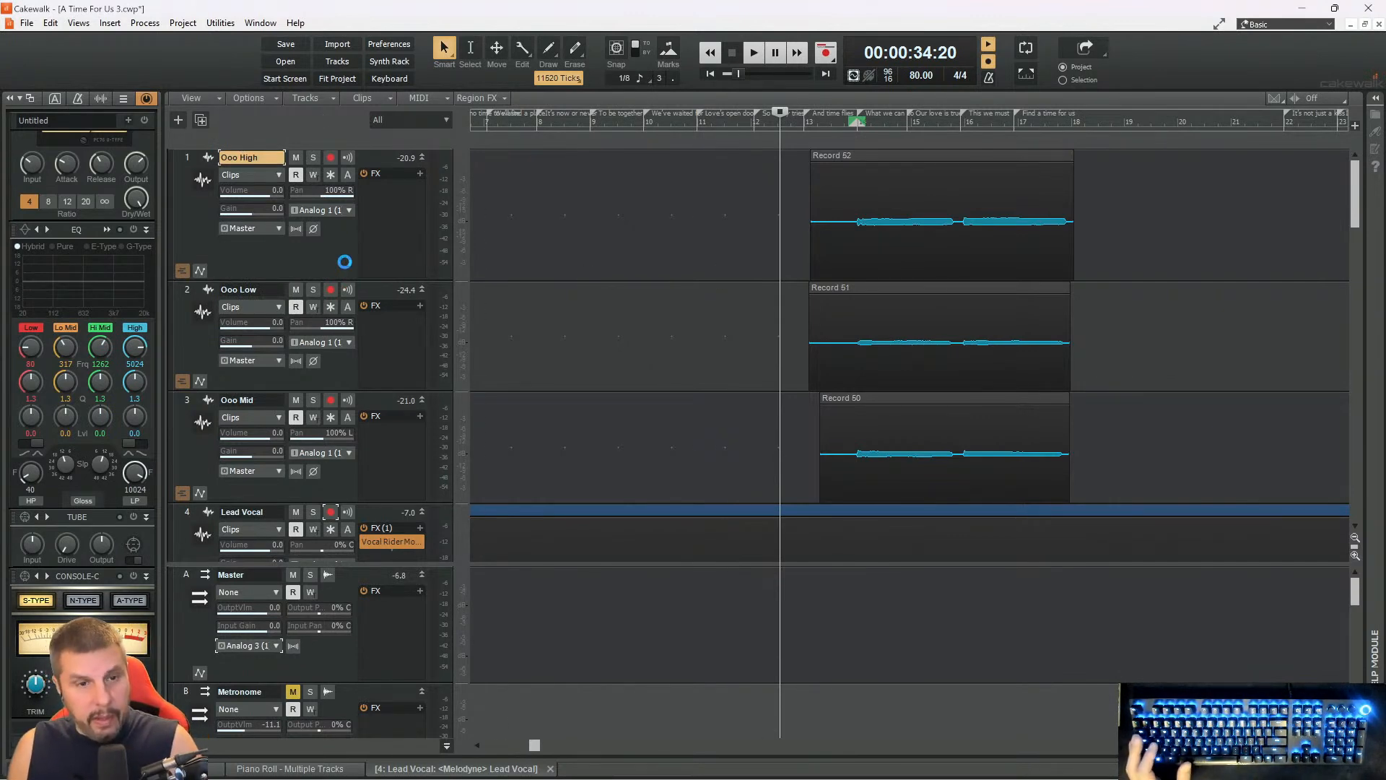
# - Insert a new audio track above Ooo High
pyautogui.rightClick(340, 246)
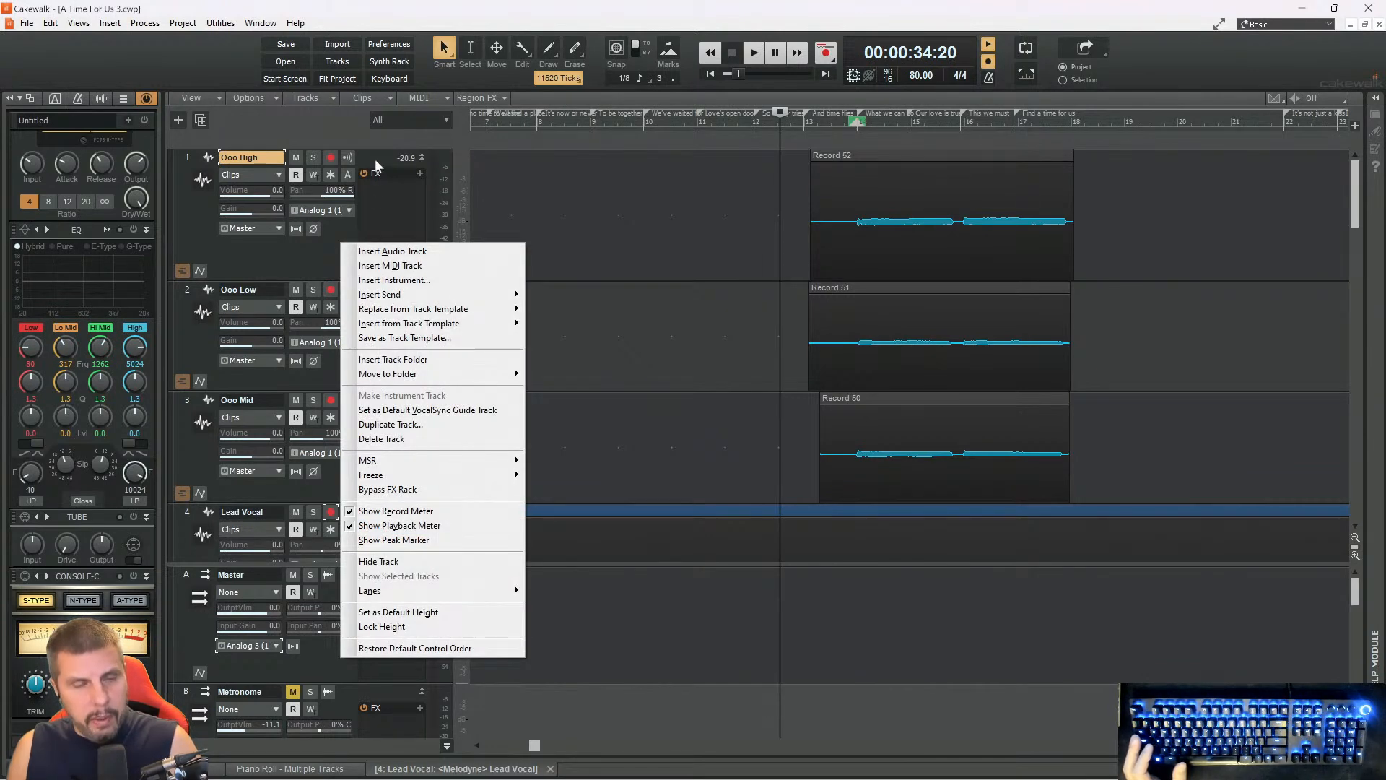
pyautogui.click(374, 159)
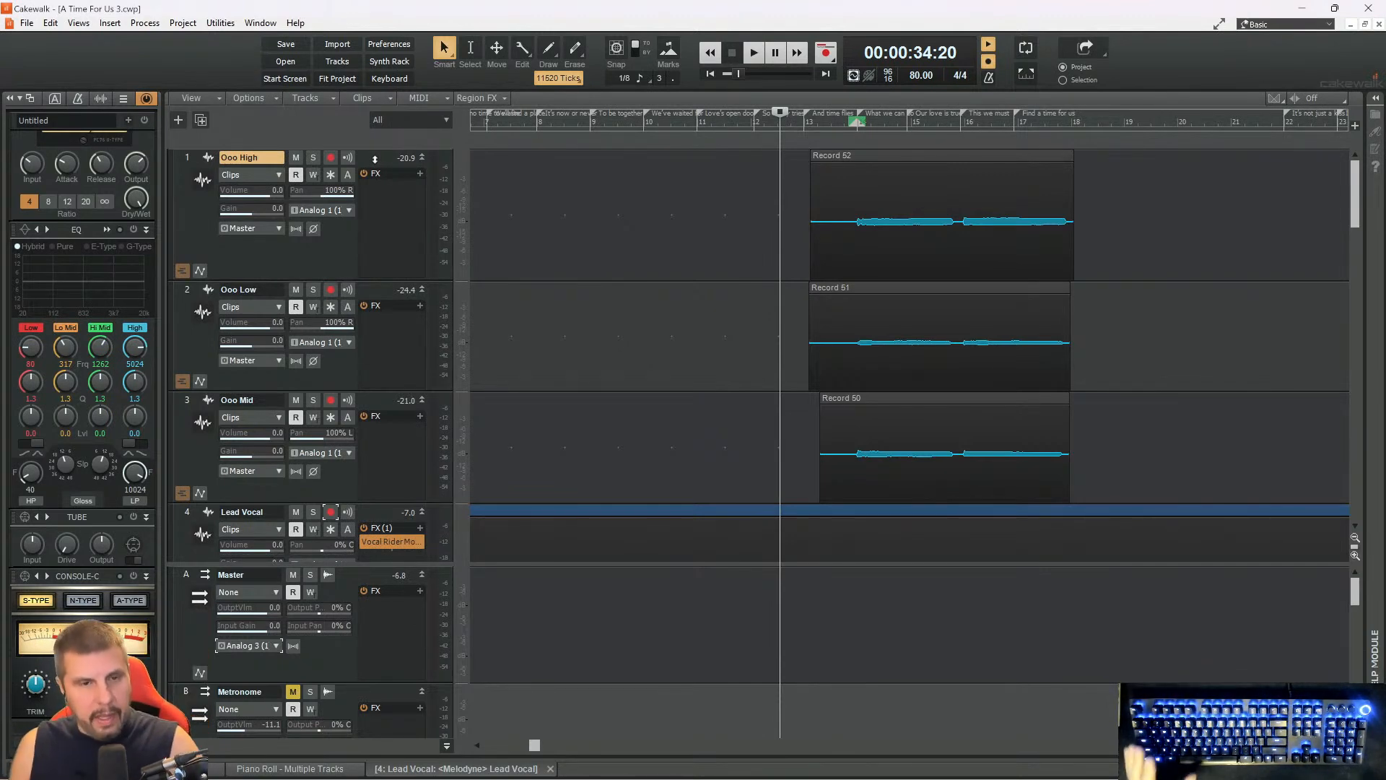
pyautogui.rightClick(376, 157)
pyautogui.click(405, 166)
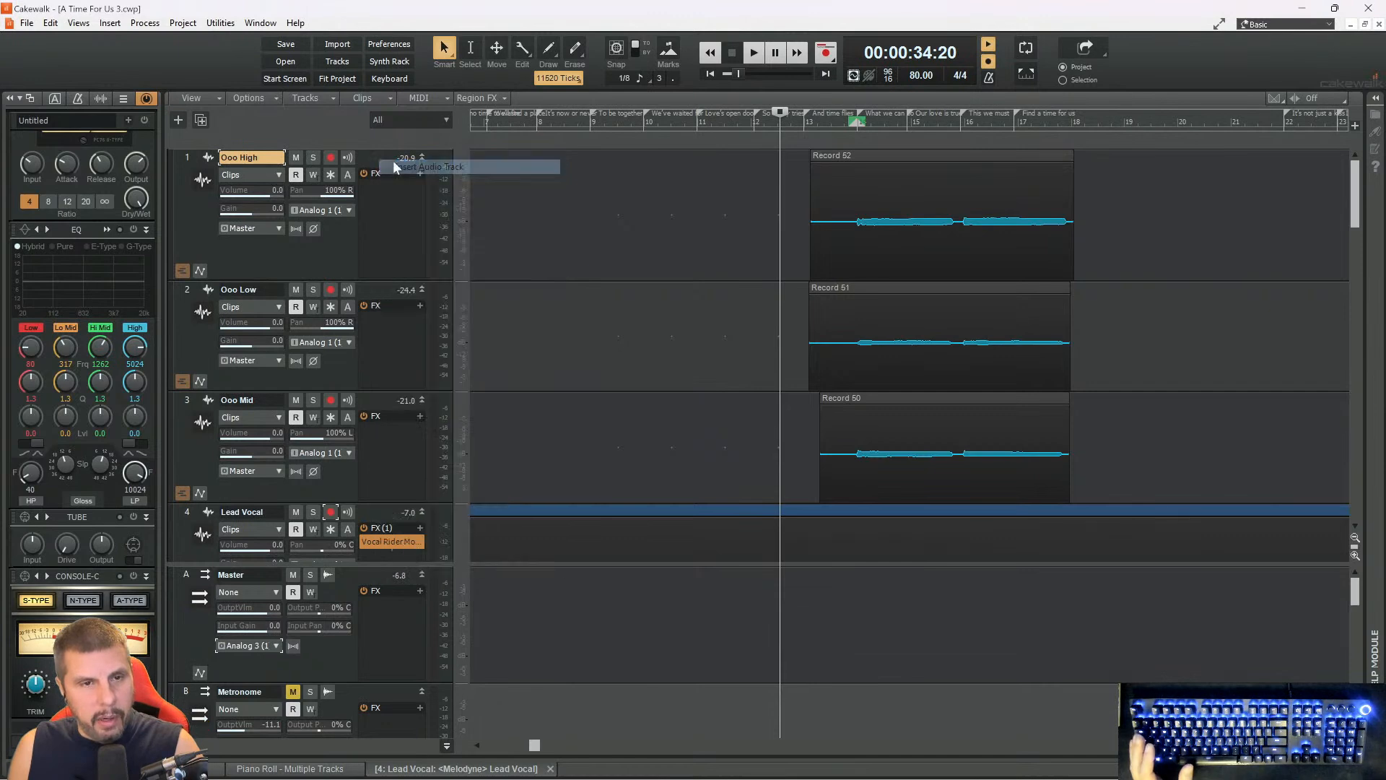
pyautogui.moveTo(367, 168); pyautogui.dragTo(360, 280)
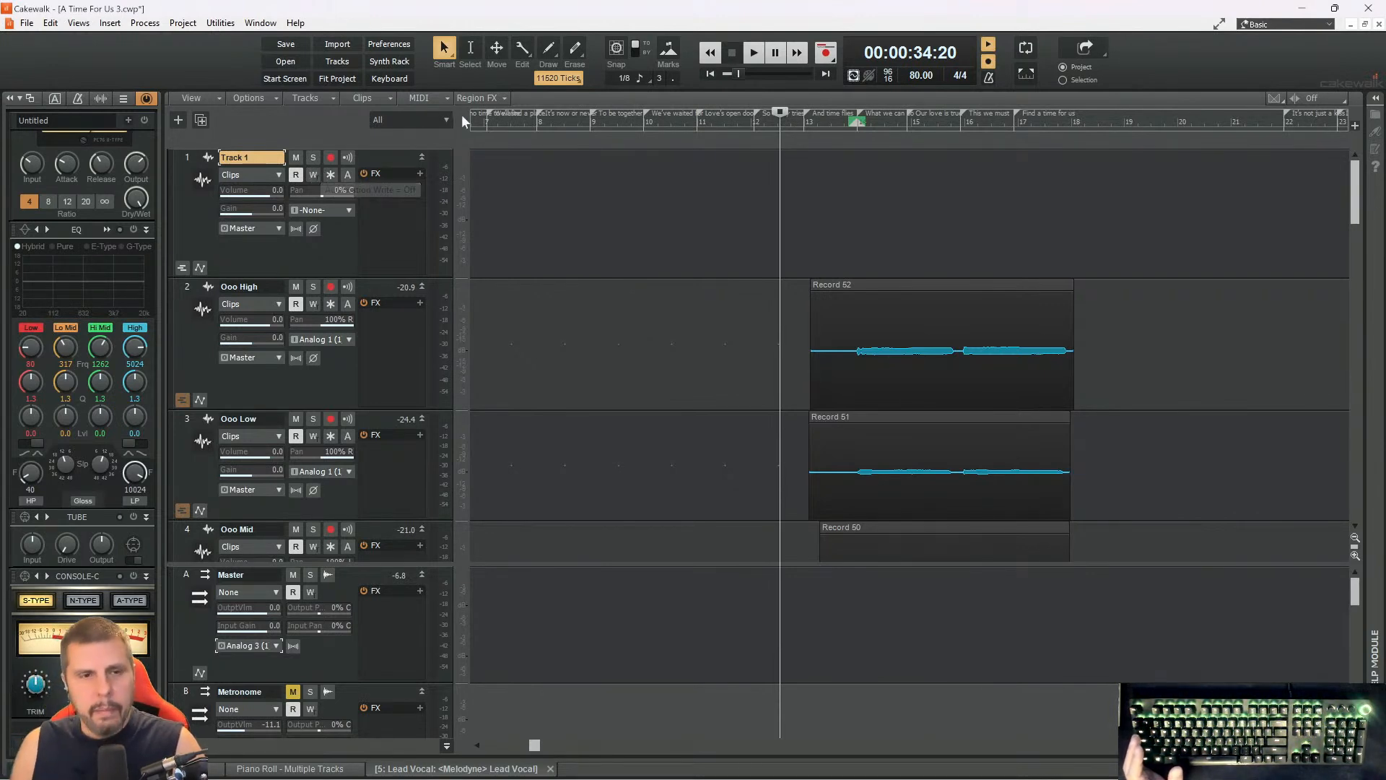
# - Audition the vocals briefly from early in bar 12 and again from early in bar 16
pyautogui.click(763, 123)
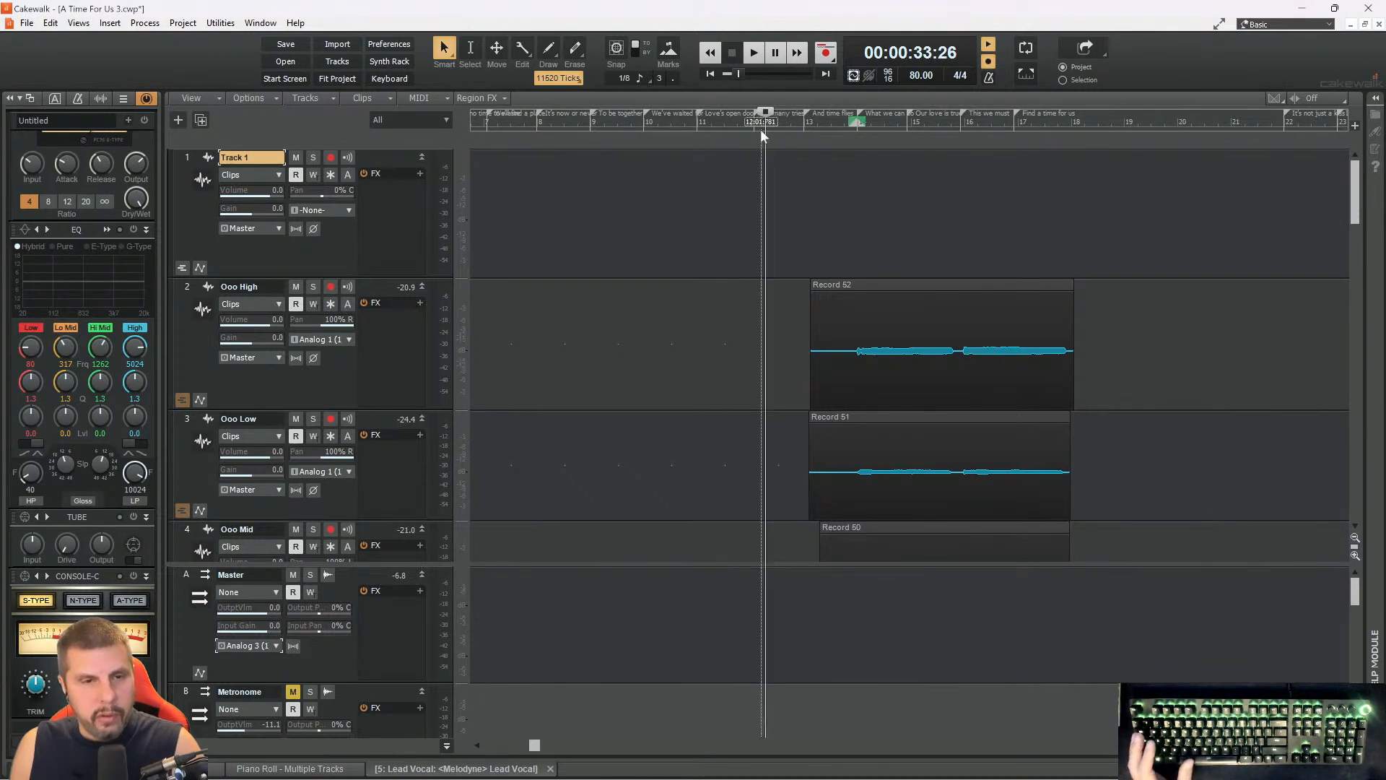
pyautogui.press('space')
pyautogui.press('space')
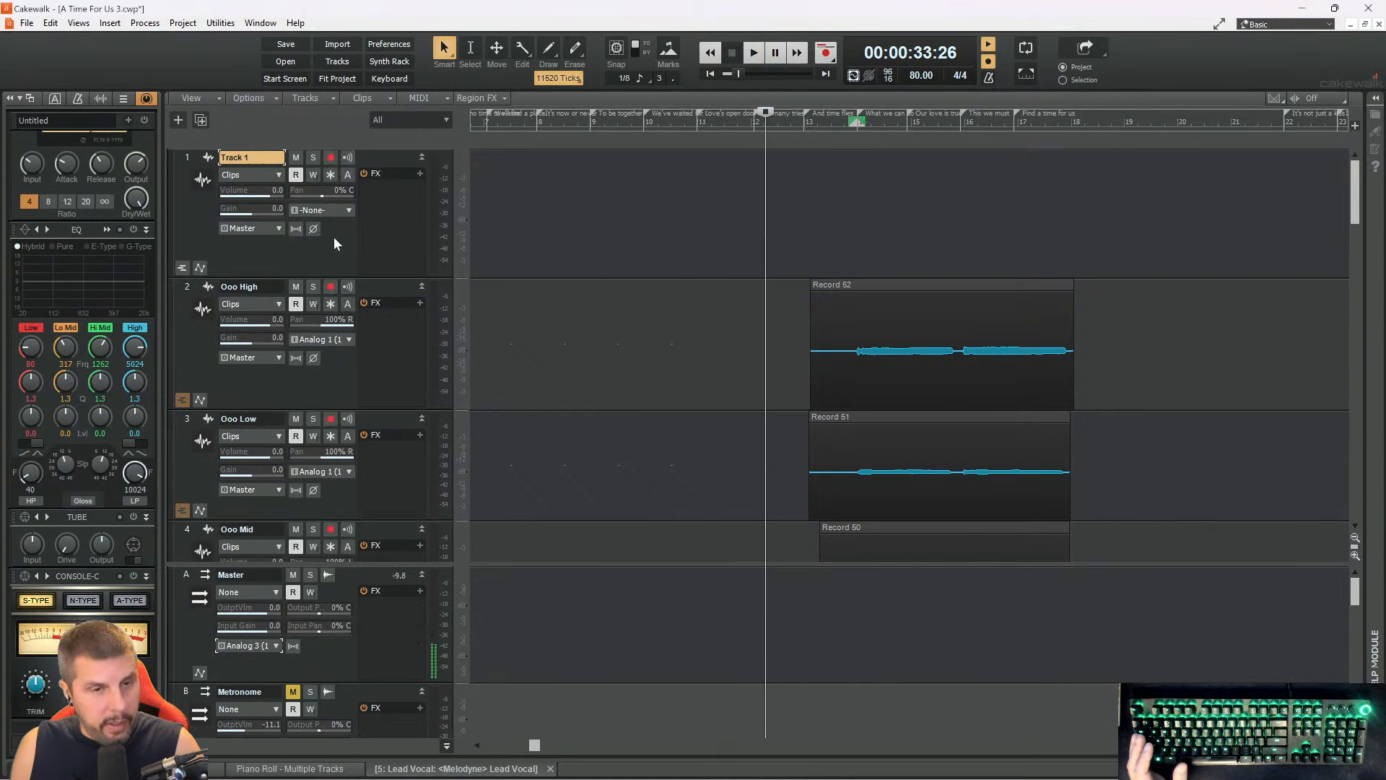
pyautogui.click(984, 126)
pyautogui.press('space')
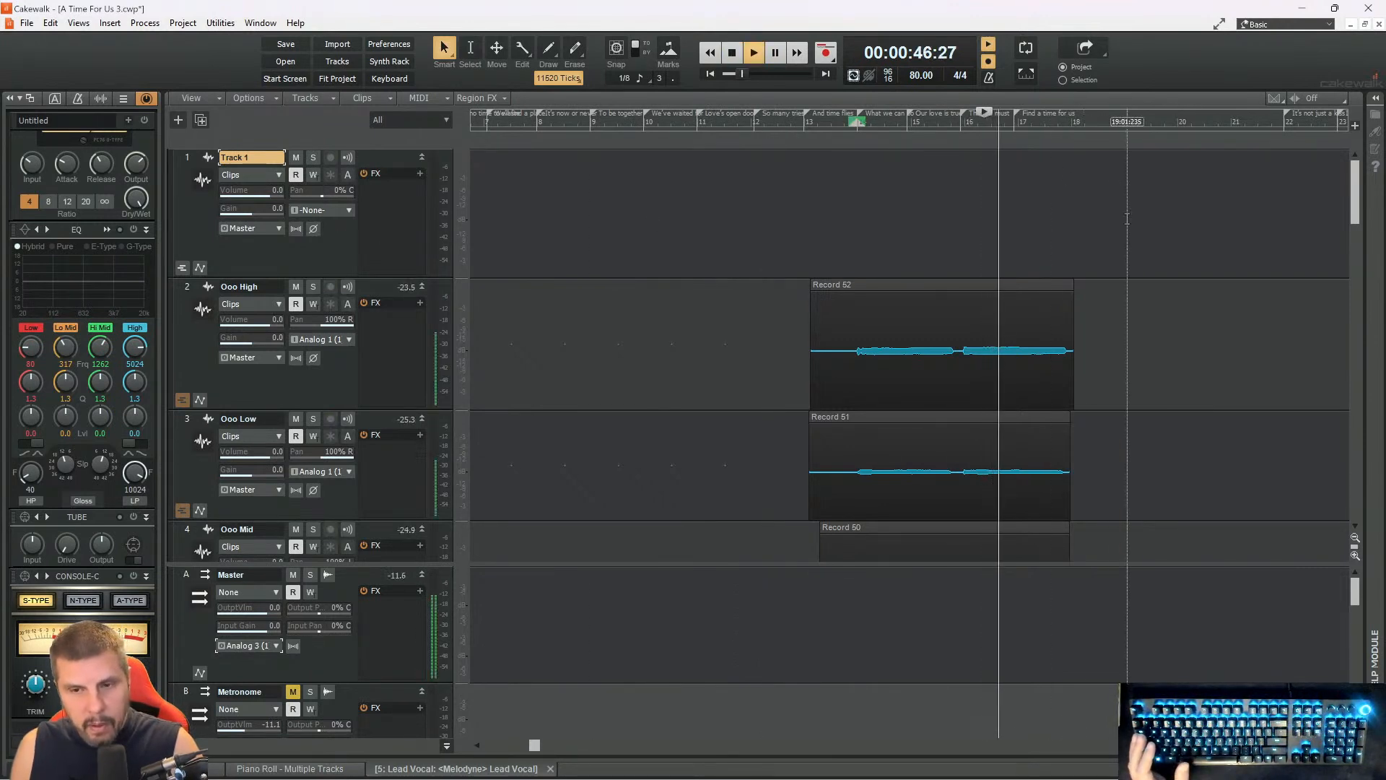
pyautogui.scroll(-1, 966, 167)
pyautogui.press('space')
# - Move the new empty track between Ooo Mid and Lead Vocal and rename it Harmony 1
pyautogui.scroll(1, 965, 166)
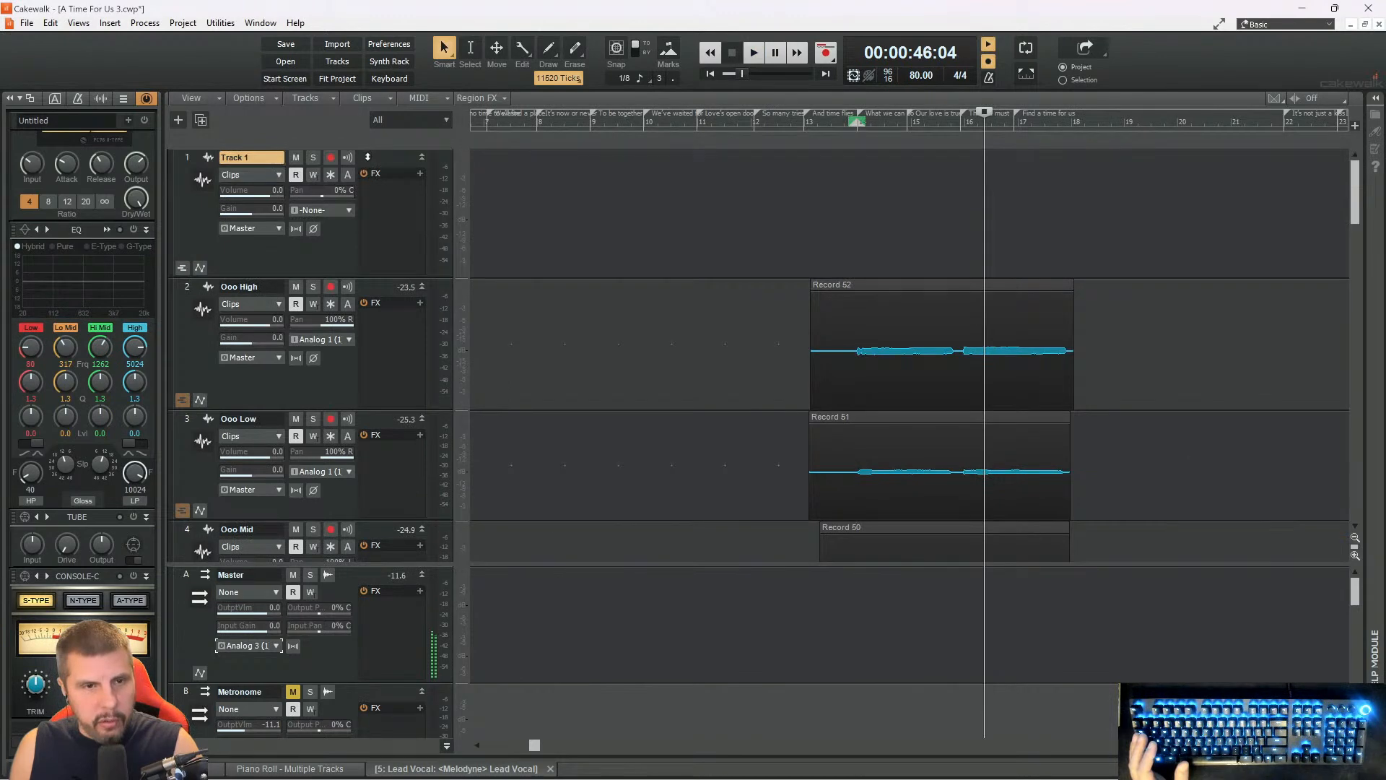
pyautogui.scroll(-4, 364, 559)
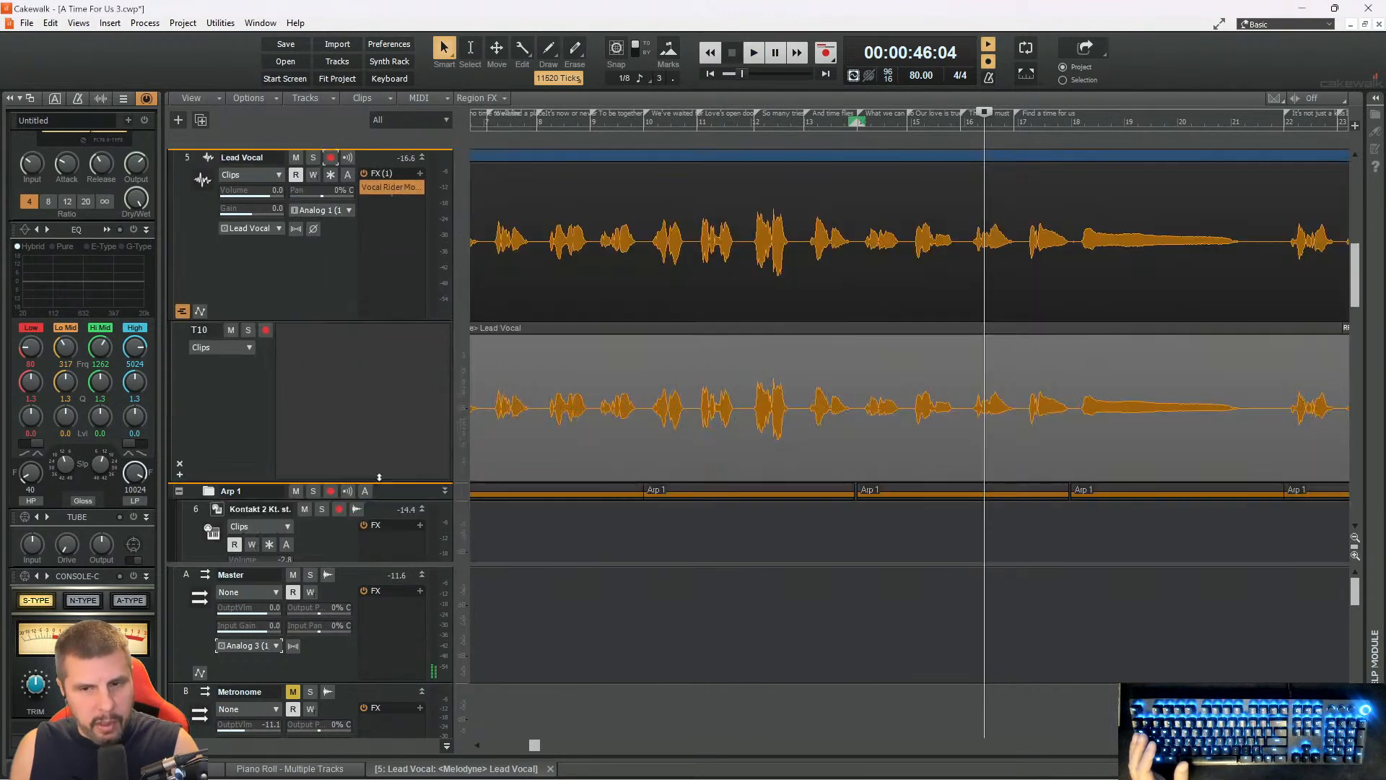
pyautogui.scroll(4, 410, 160)
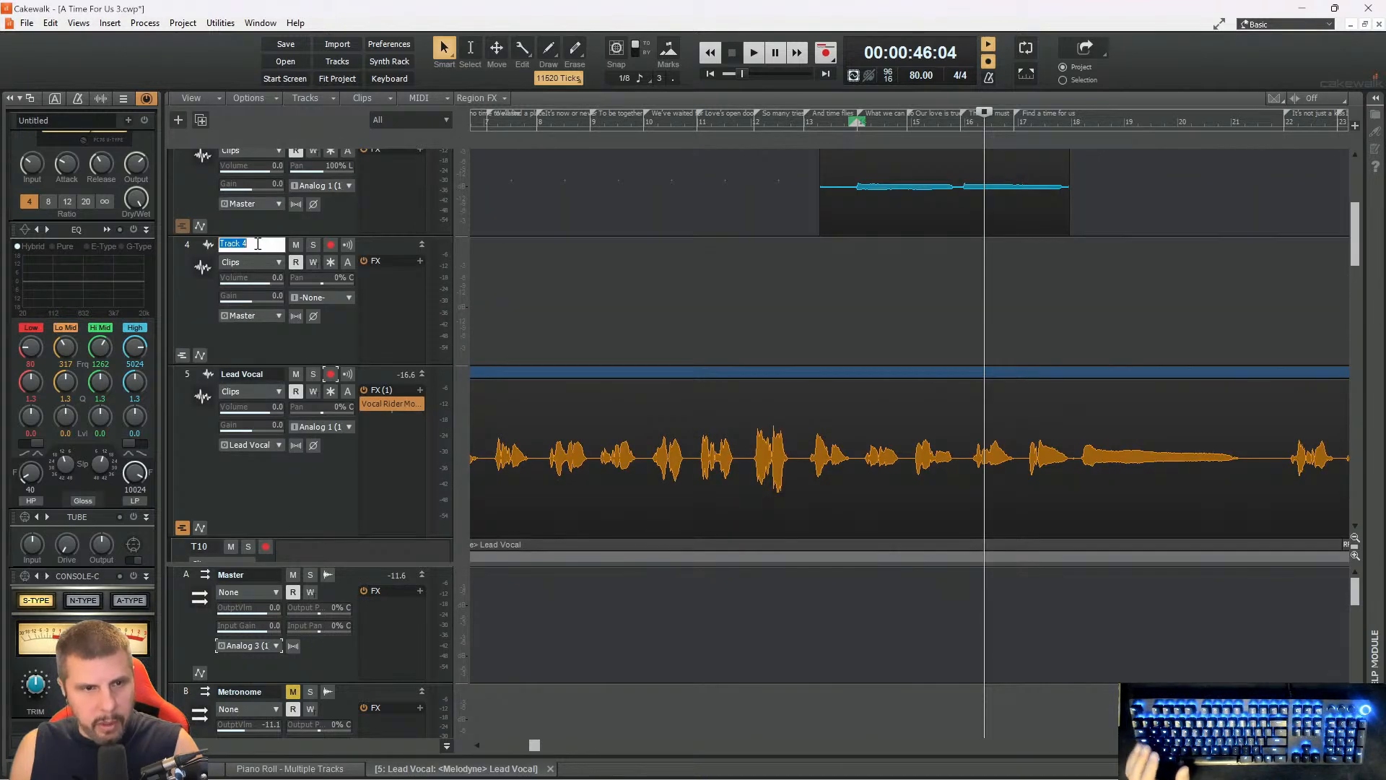
pyautogui.write('Harmony 1')
pyautogui.press('Return')
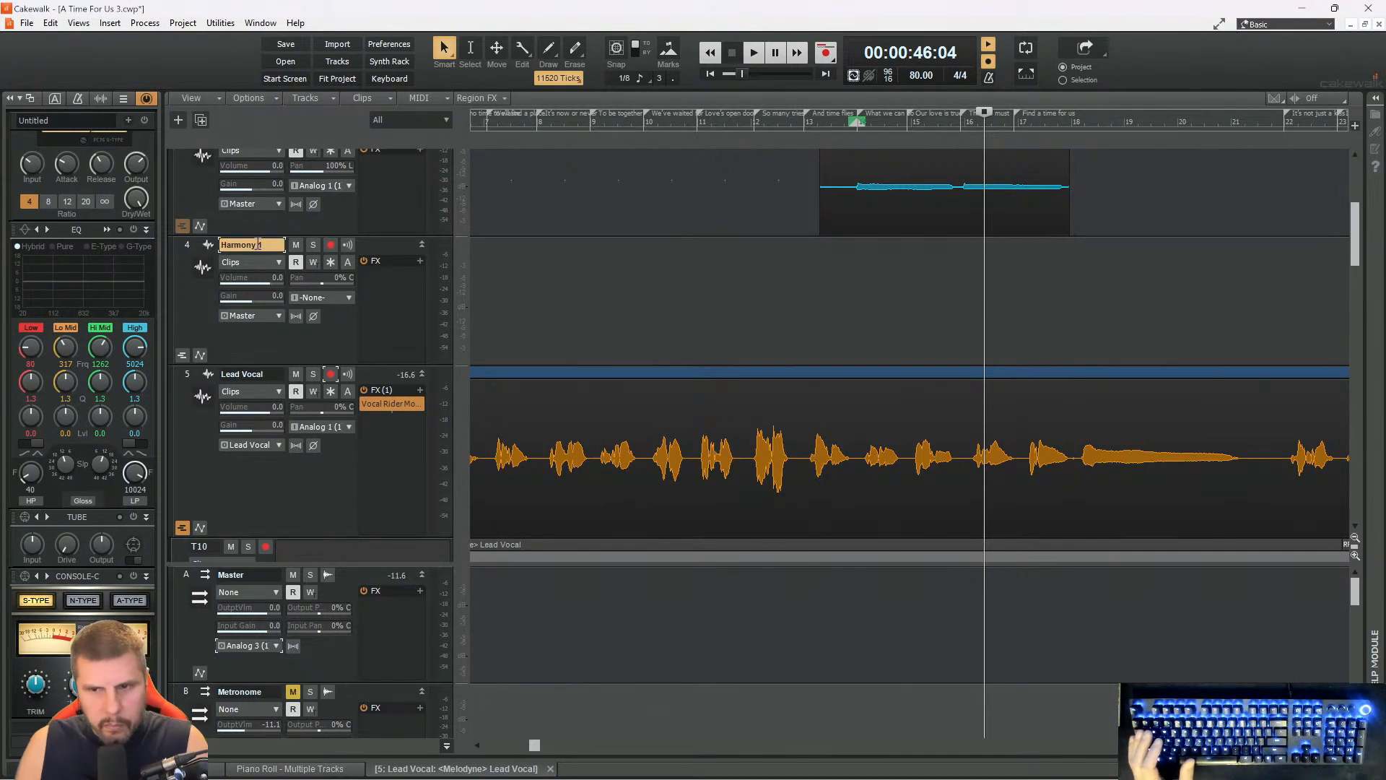
# - Audition the lead vocal from early in bar 16 and set Harmony 1's input to Analog 1 (1)
pyautogui.press('space')
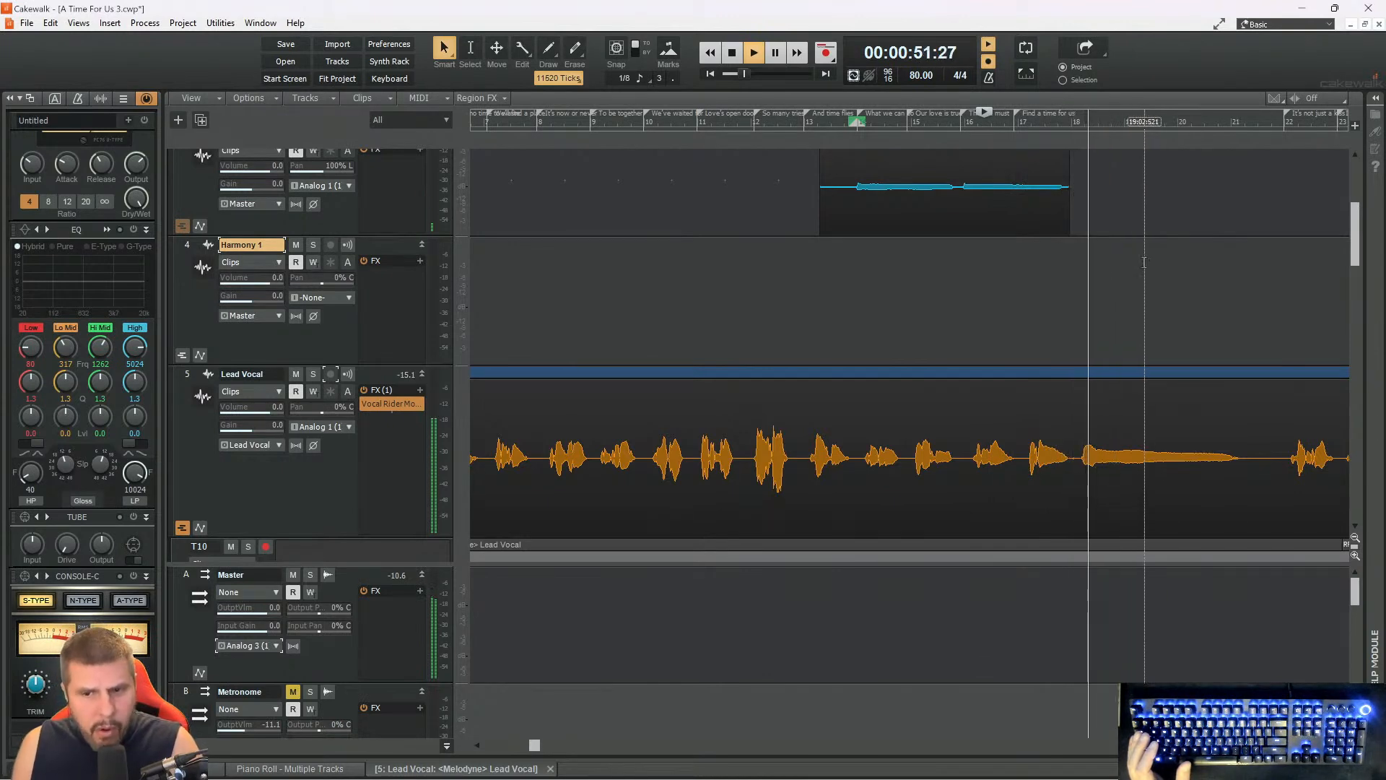
pyautogui.press('space')
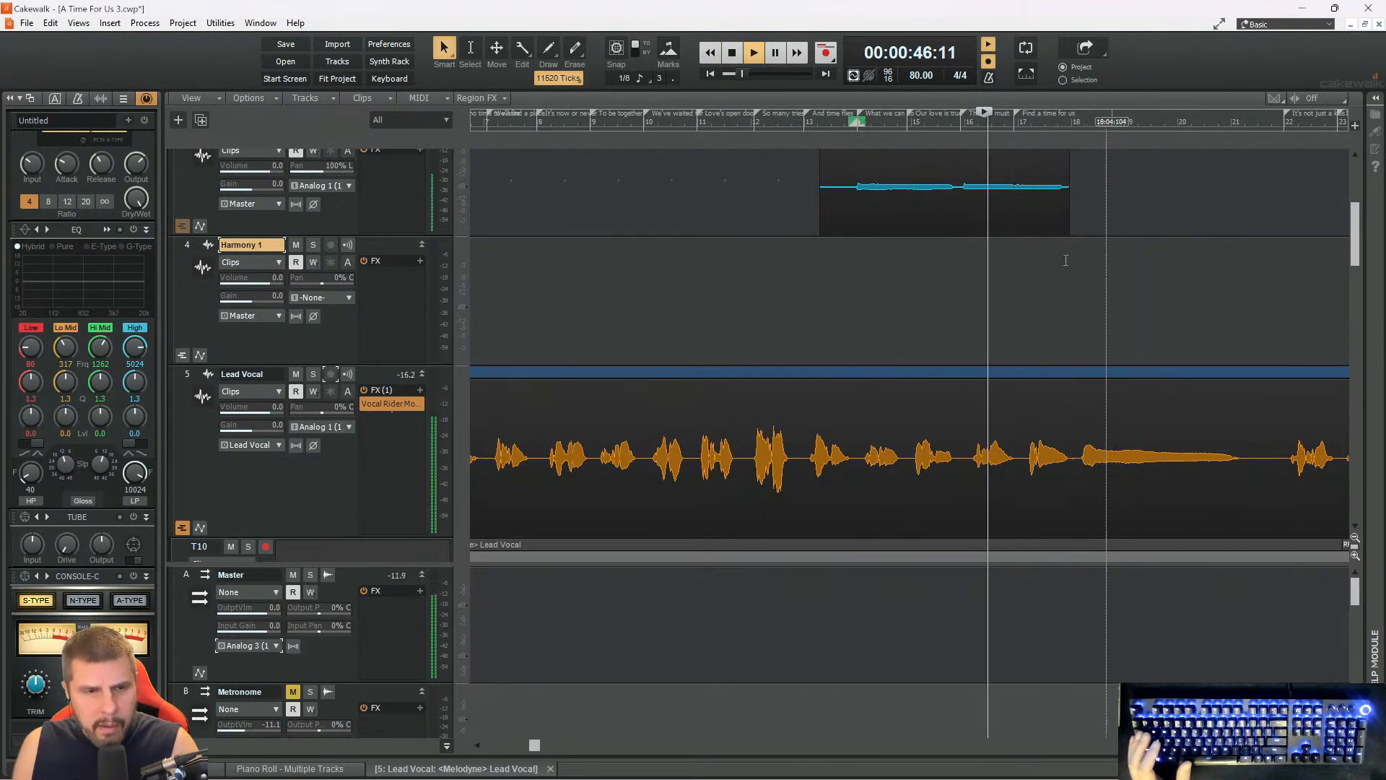
pyautogui.click(345, 294)
pyautogui.moveTo(433, 328)
pyautogui.click(556, 329)
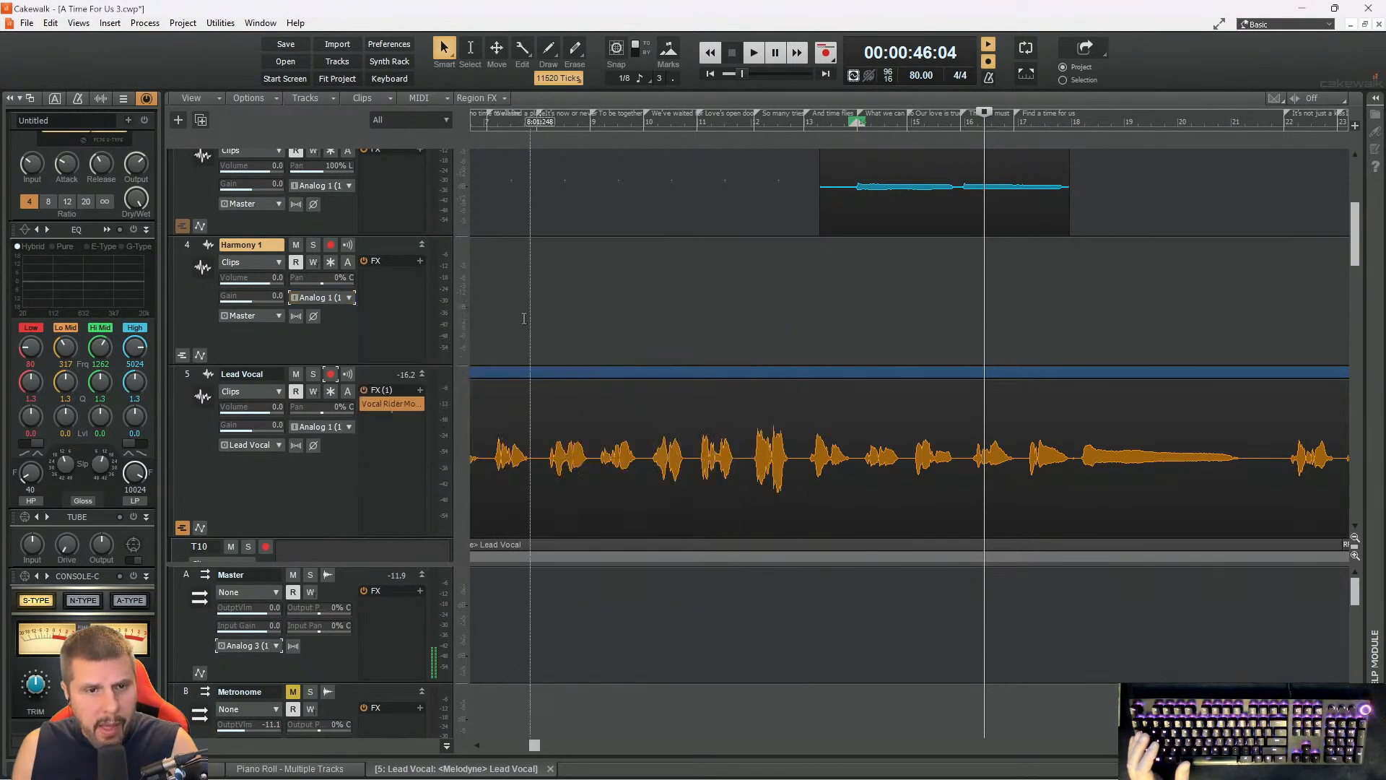
# - Arm Harmony 1, pan it 100% left and record a harmony take over the "Find a time for us" line from bar 16
pyautogui.click(330, 245)
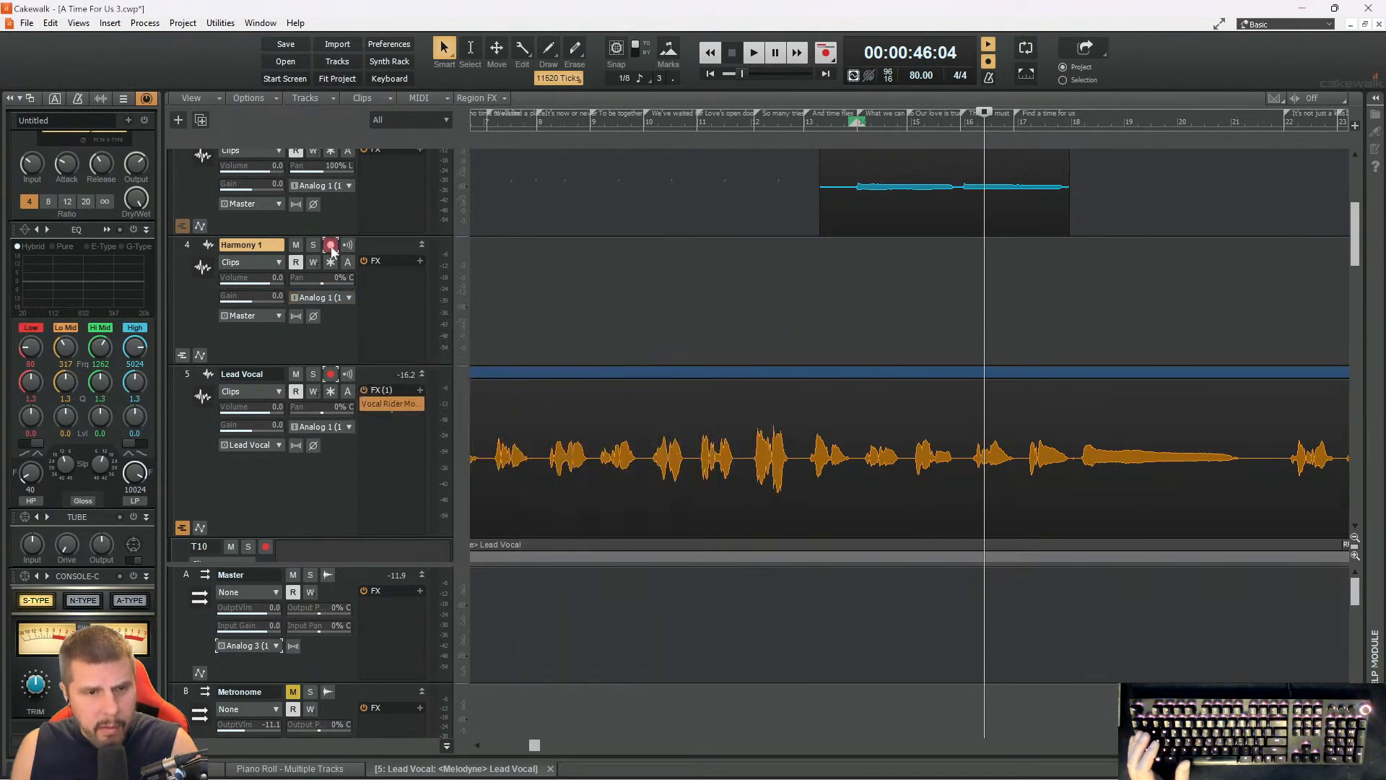
pyautogui.moveTo(318, 280); pyautogui.dragTo(289, 281)
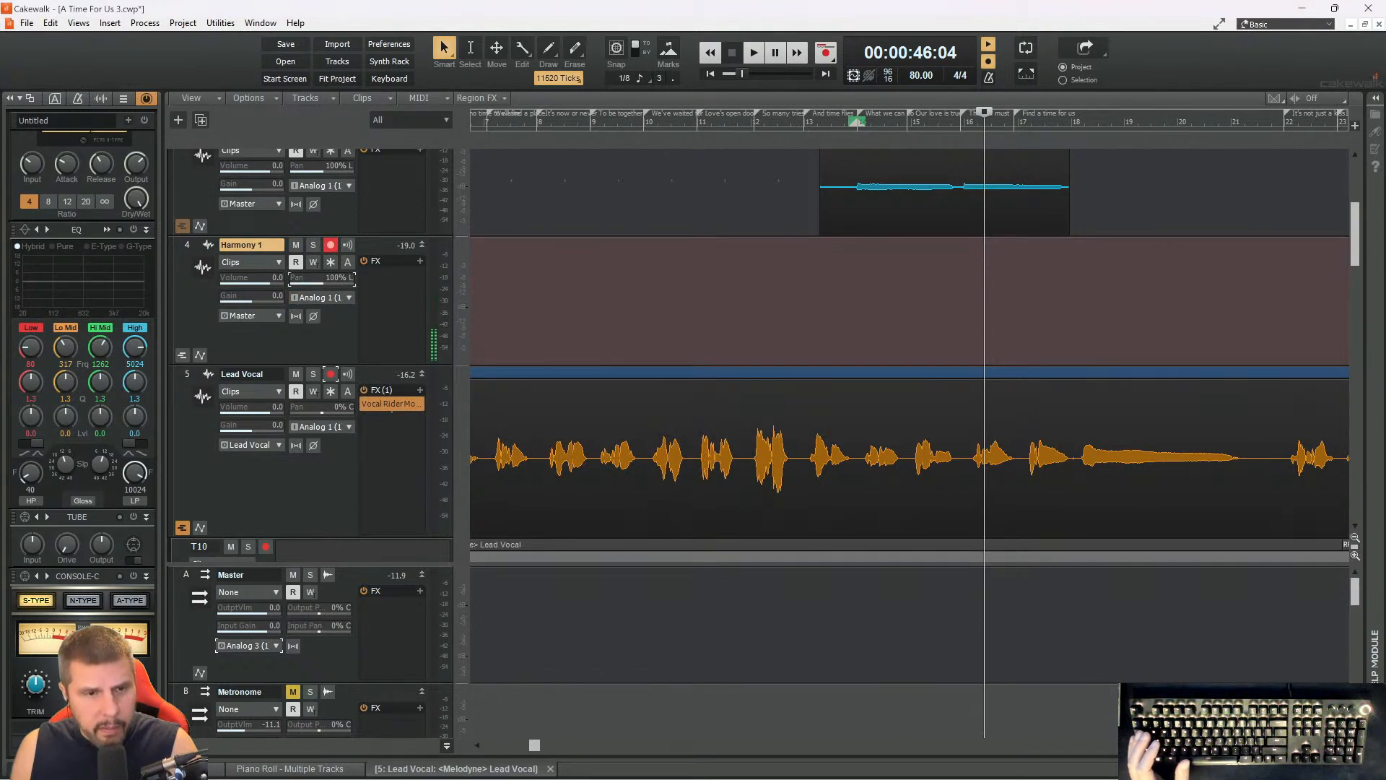
pyautogui.press('space')
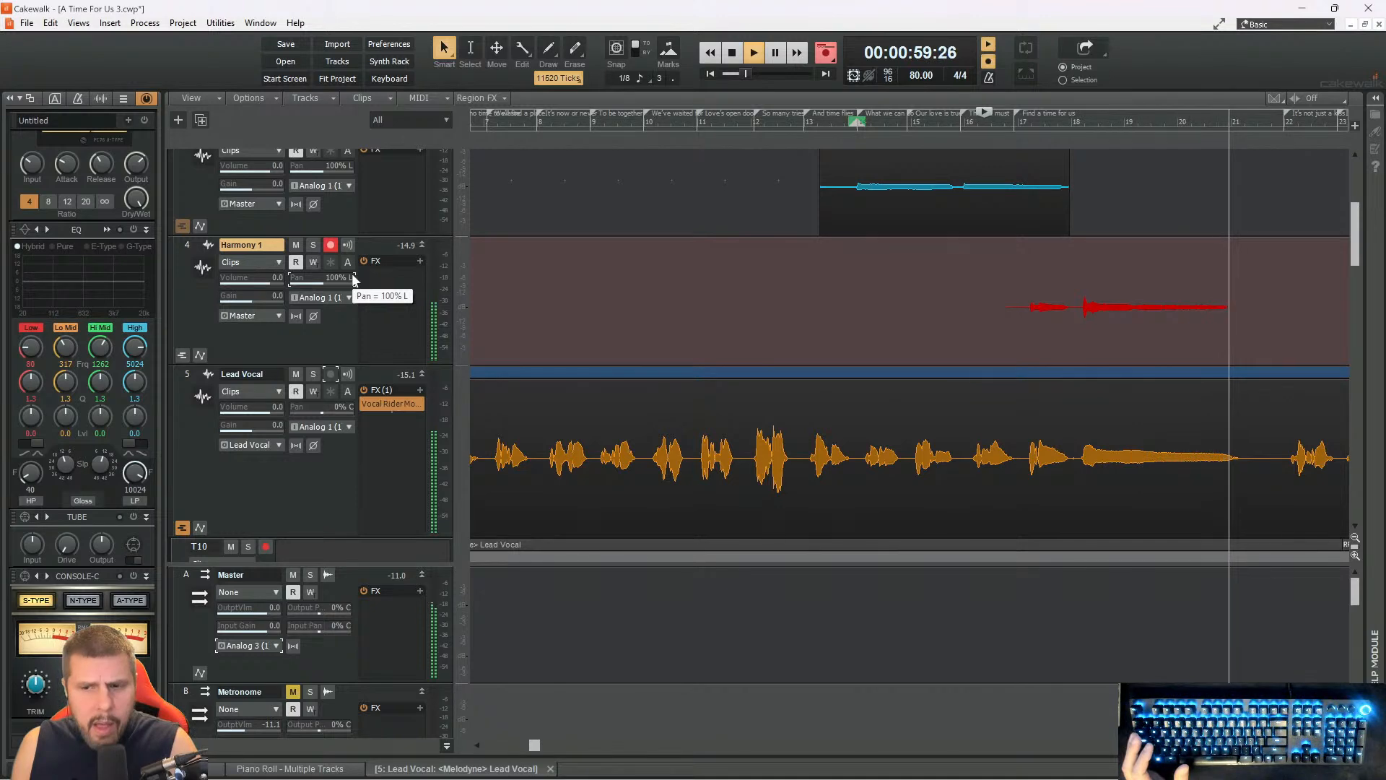
pyautogui.press('space')
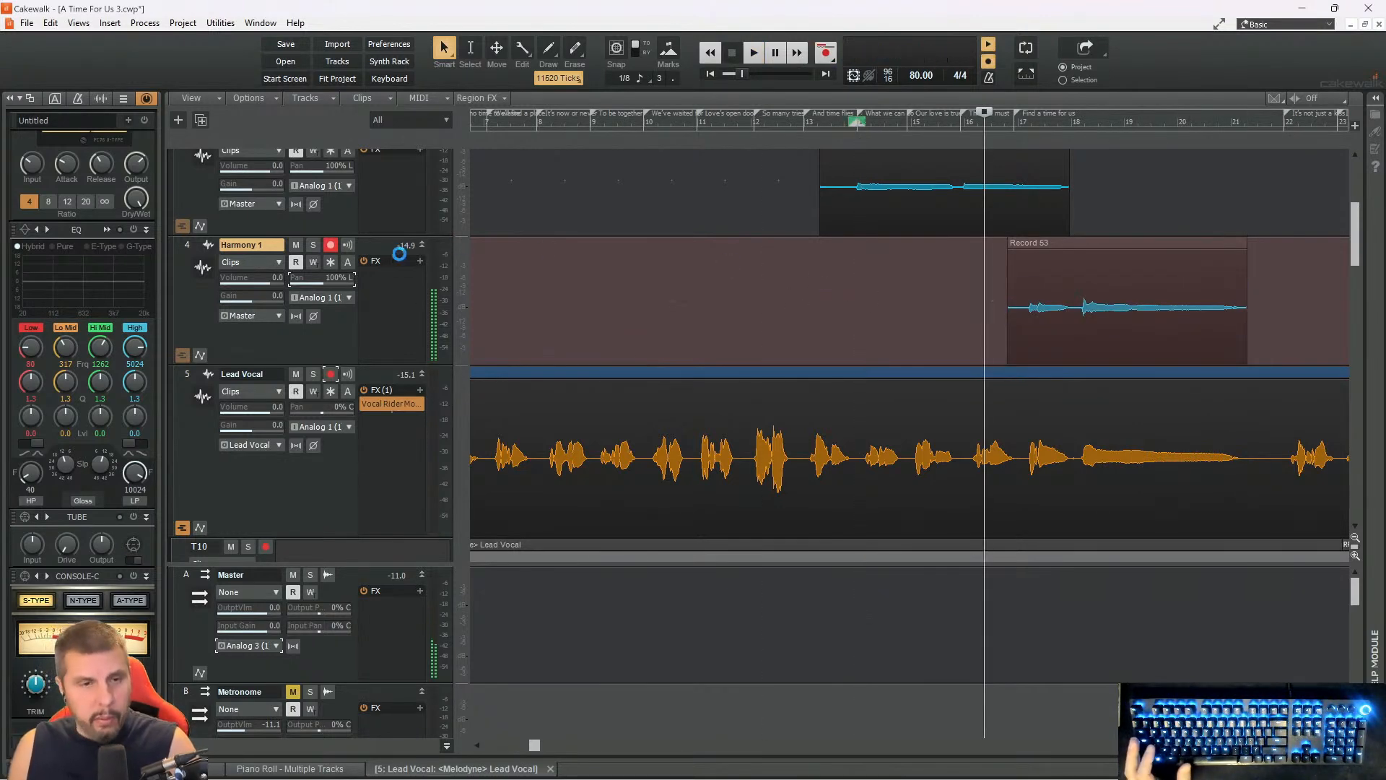
# - Insert an audio track above Harmony 1, arm it in place of Harmony 1 and set its input to Analog 1 (1)
pyautogui.rightClick(378, 243)
pyautogui.click(415, 250)
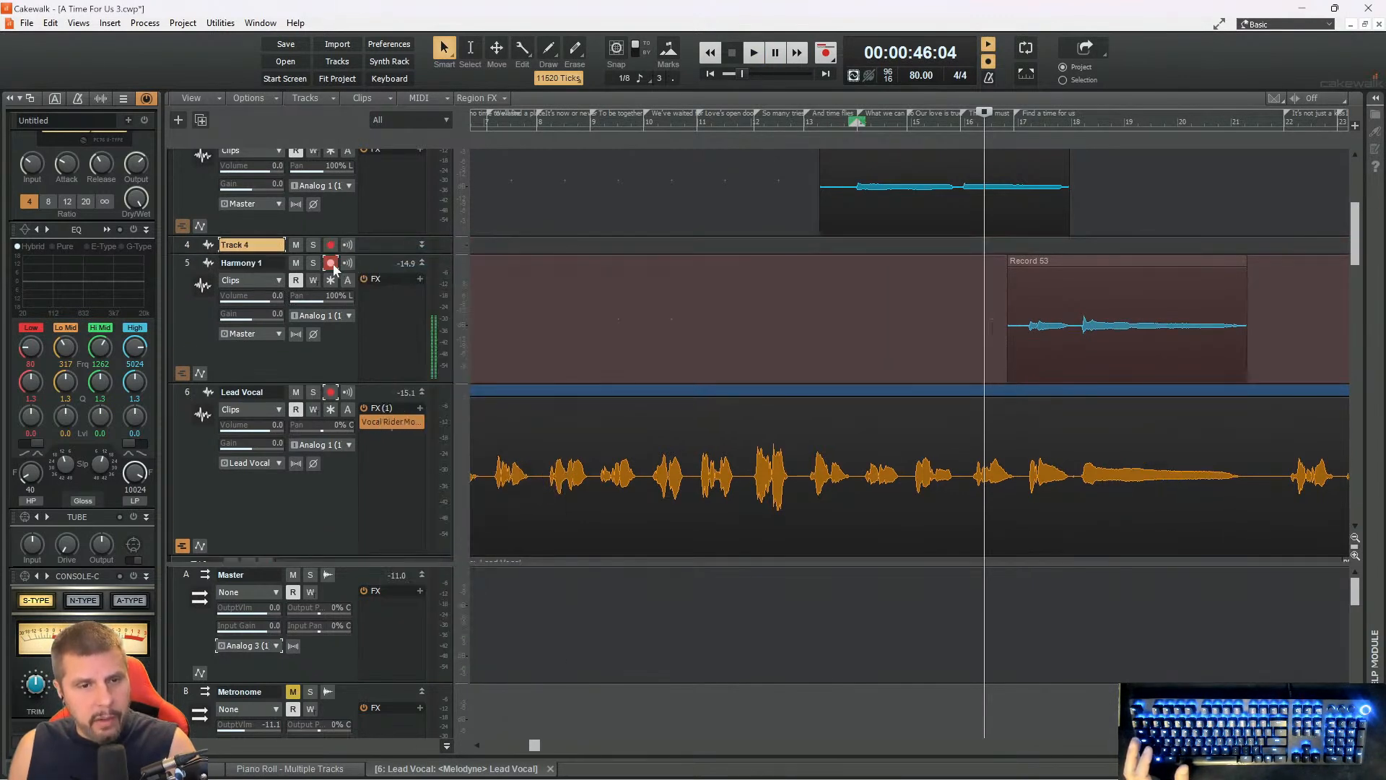
pyautogui.click(331, 263)
pyautogui.click(330, 246)
pyautogui.moveTo(369, 256); pyautogui.dragTo(359, 352)
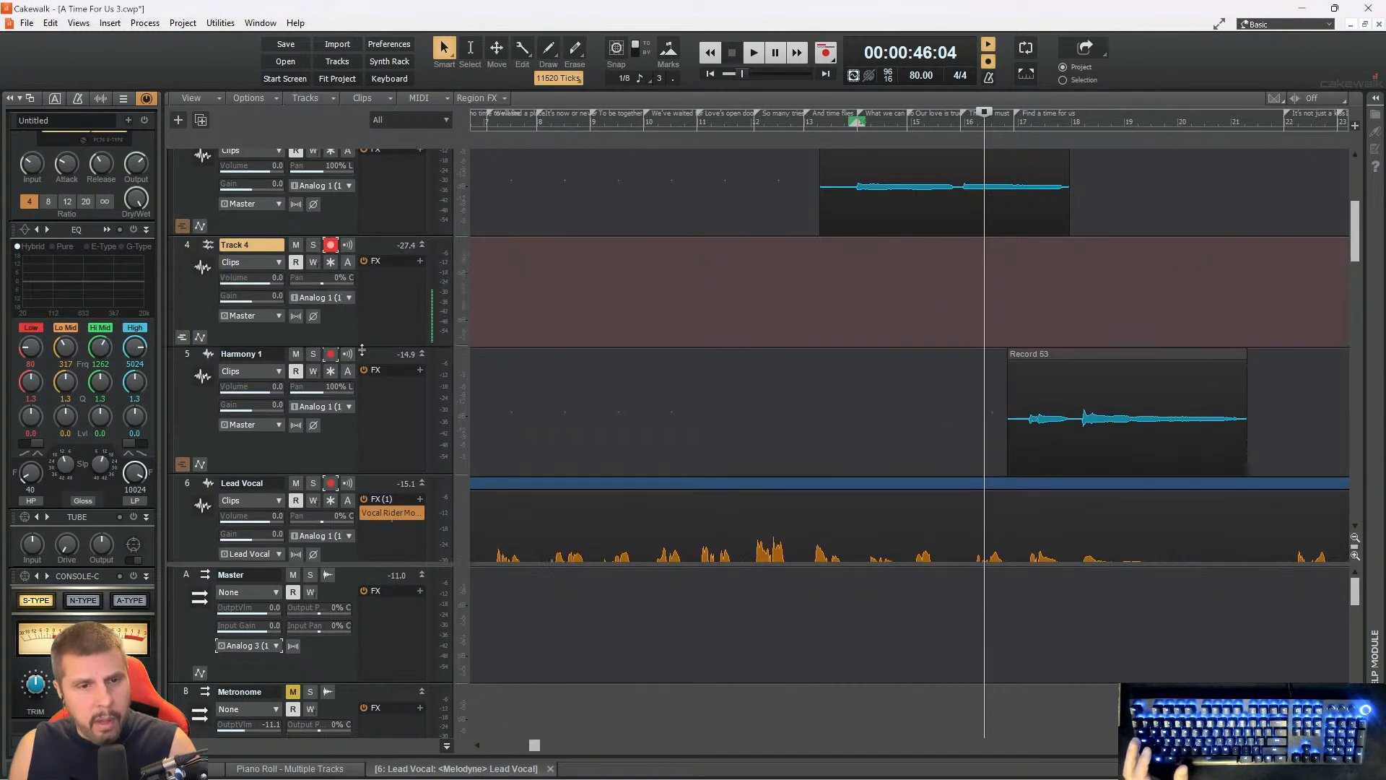
pyautogui.click(349, 298)
pyautogui.moveTo(408, 332)
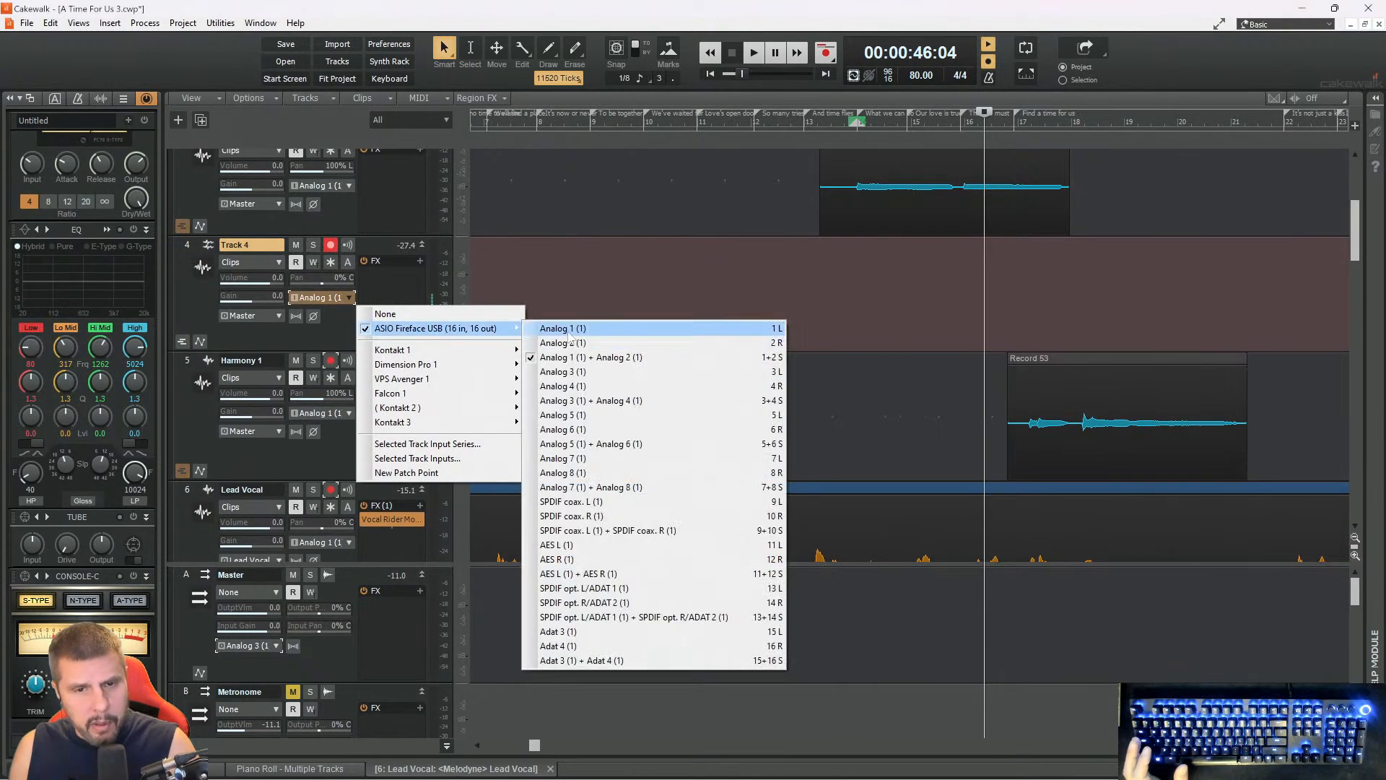
pyautogui.click(569, 331)
# - With Track 4 panned 100% right, record a doubling harmony over the bar 17 "Find a time for us" line and play it back
pyautogui.press('space')
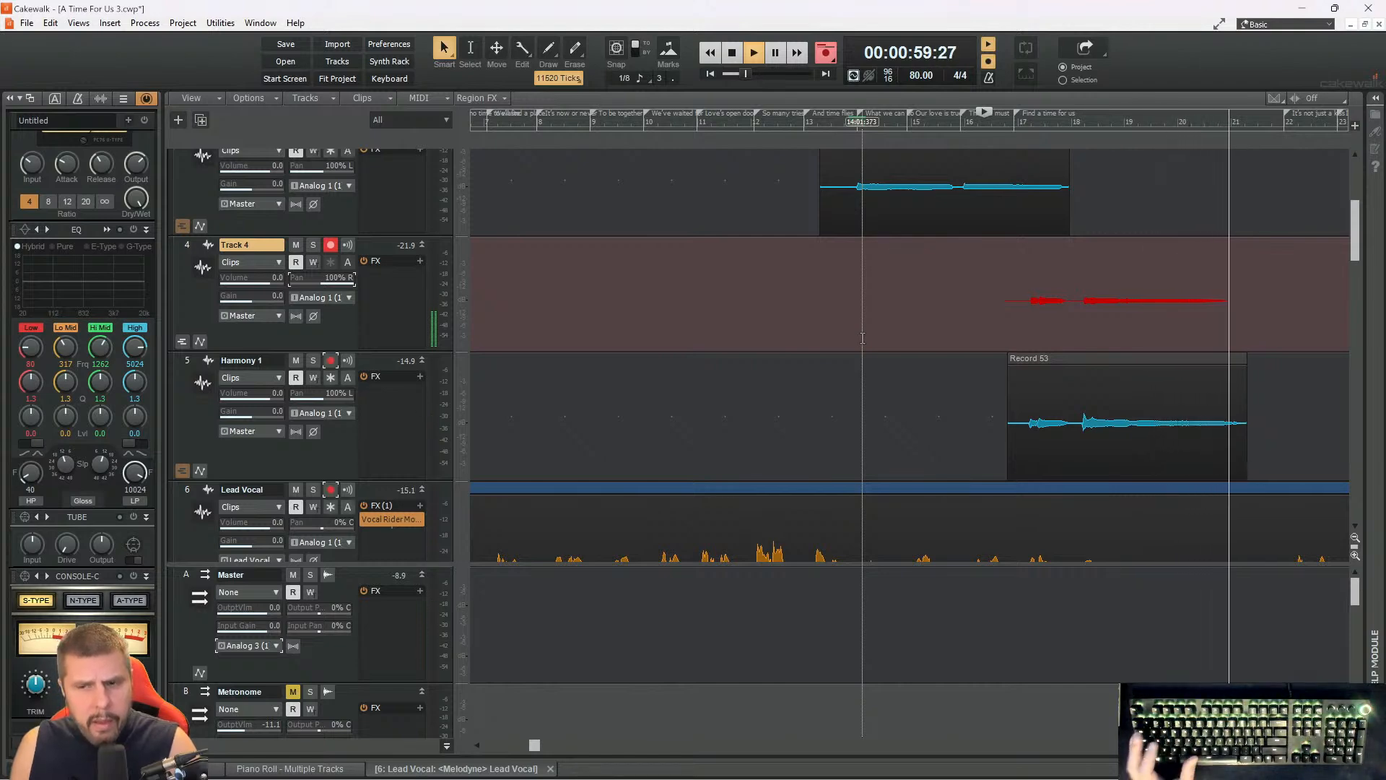
pyautogui.press('space')
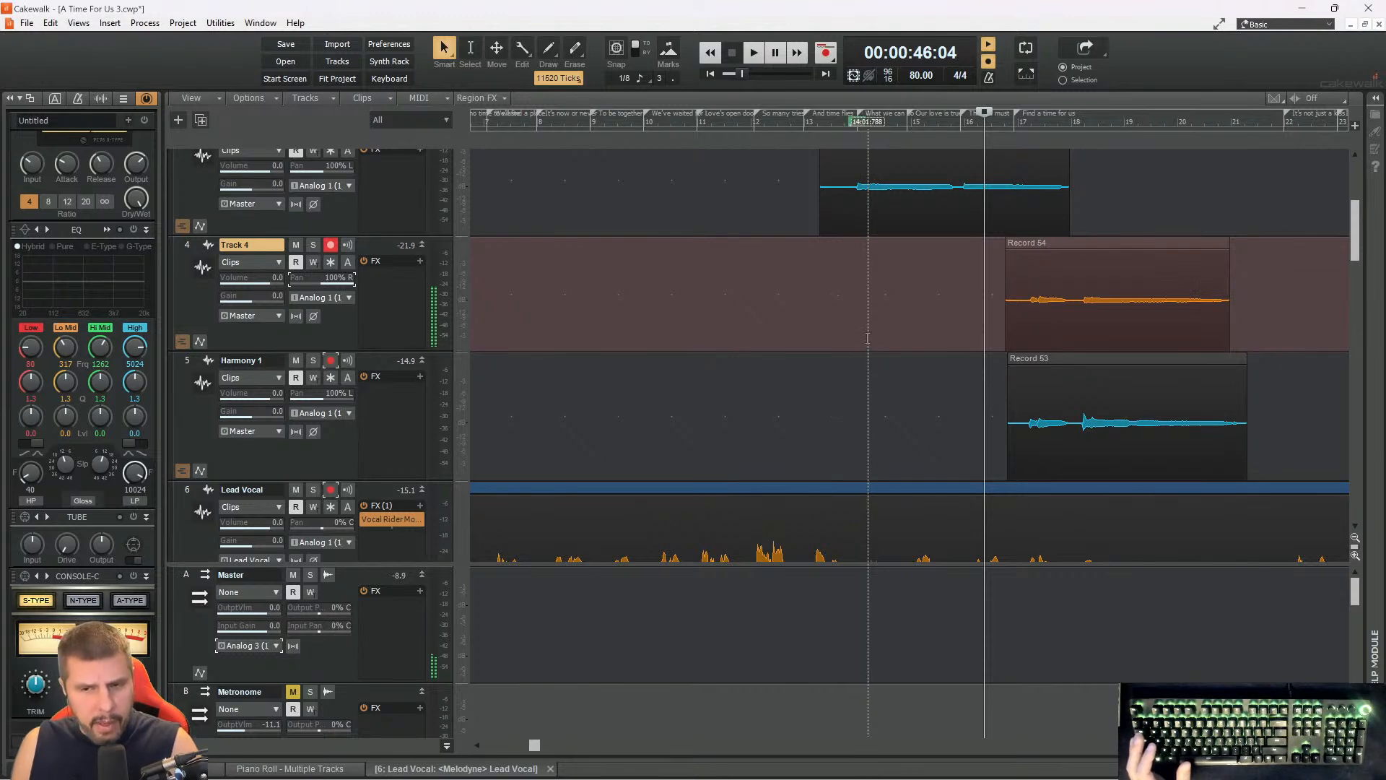
pyautogui.press('space')
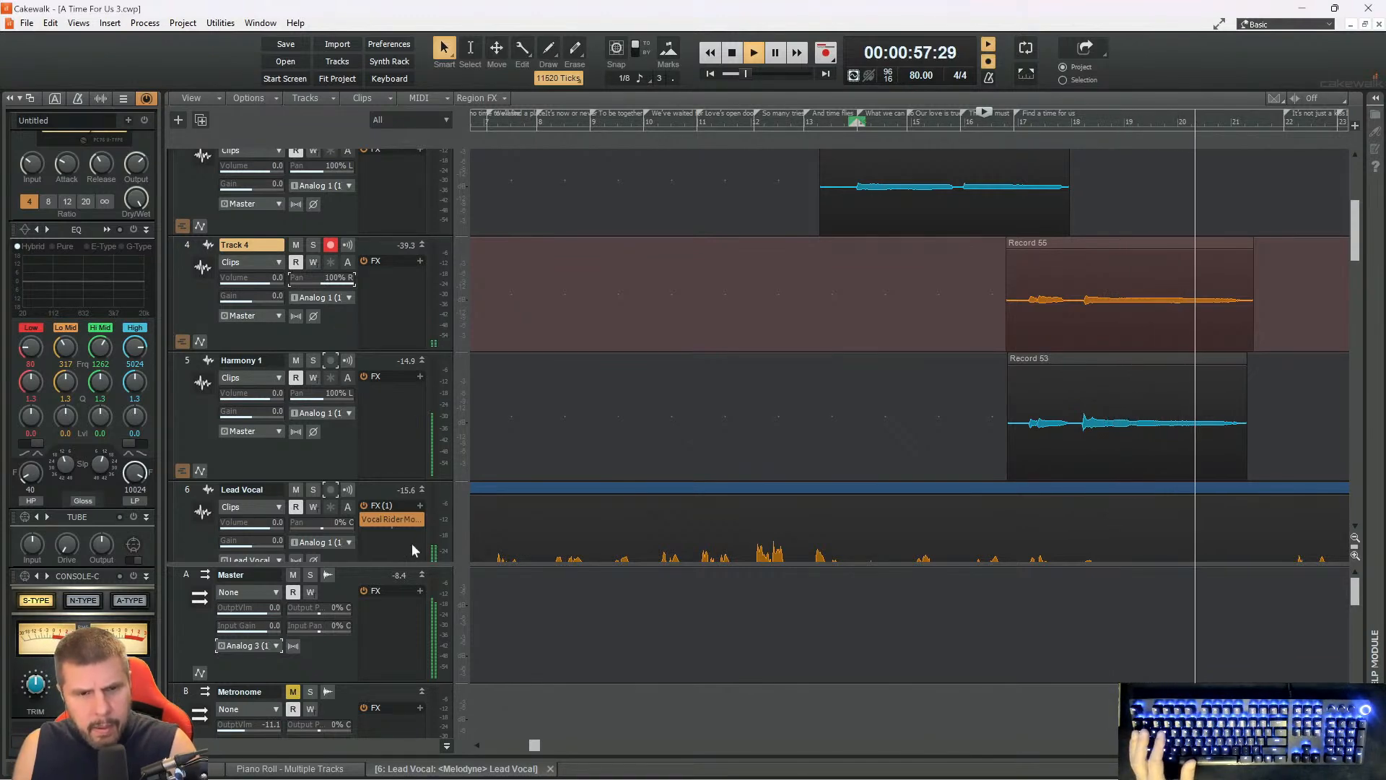
pyautogui.press('space')
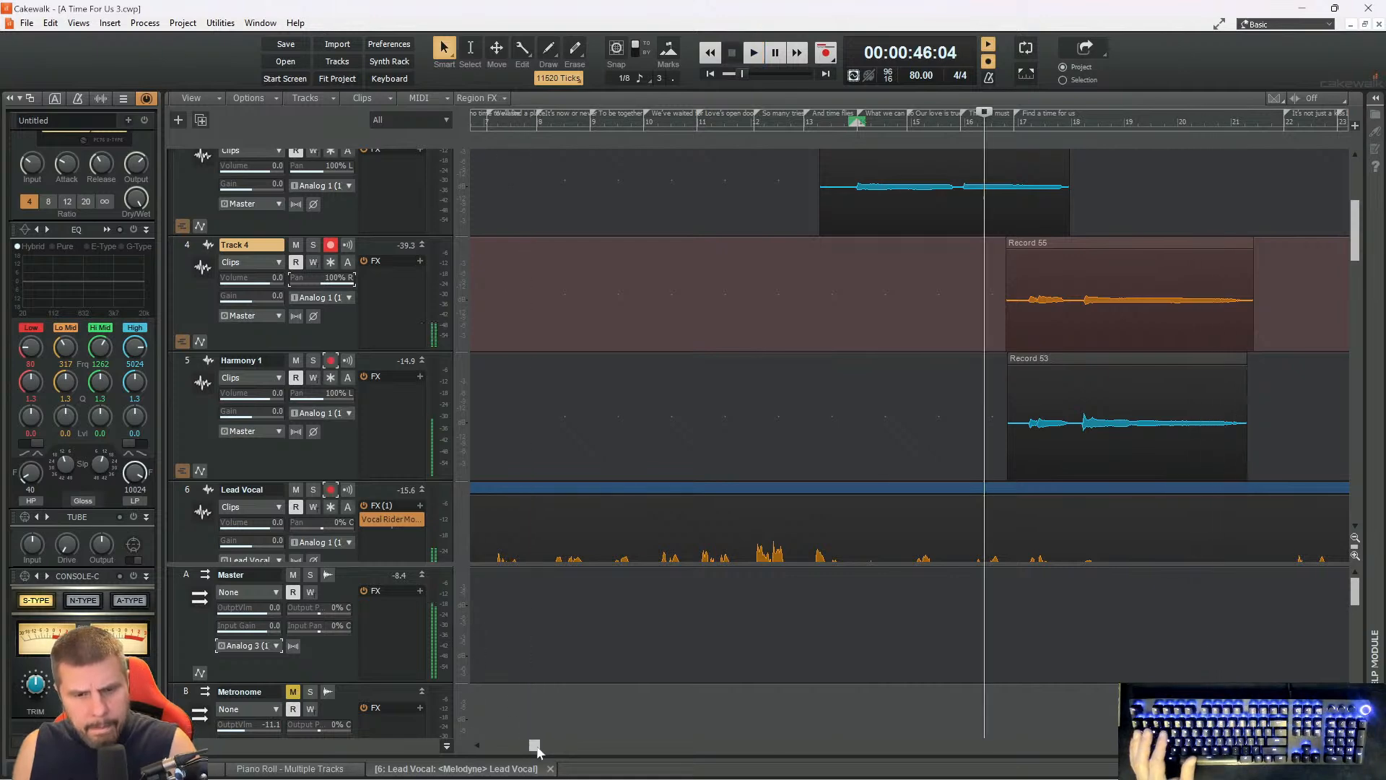
# - Record a Track 4 harmony take over the bar 33 "Find a time for us" line, starting playback late in bar 30
pyautogui.scroll(3, 768, 433)
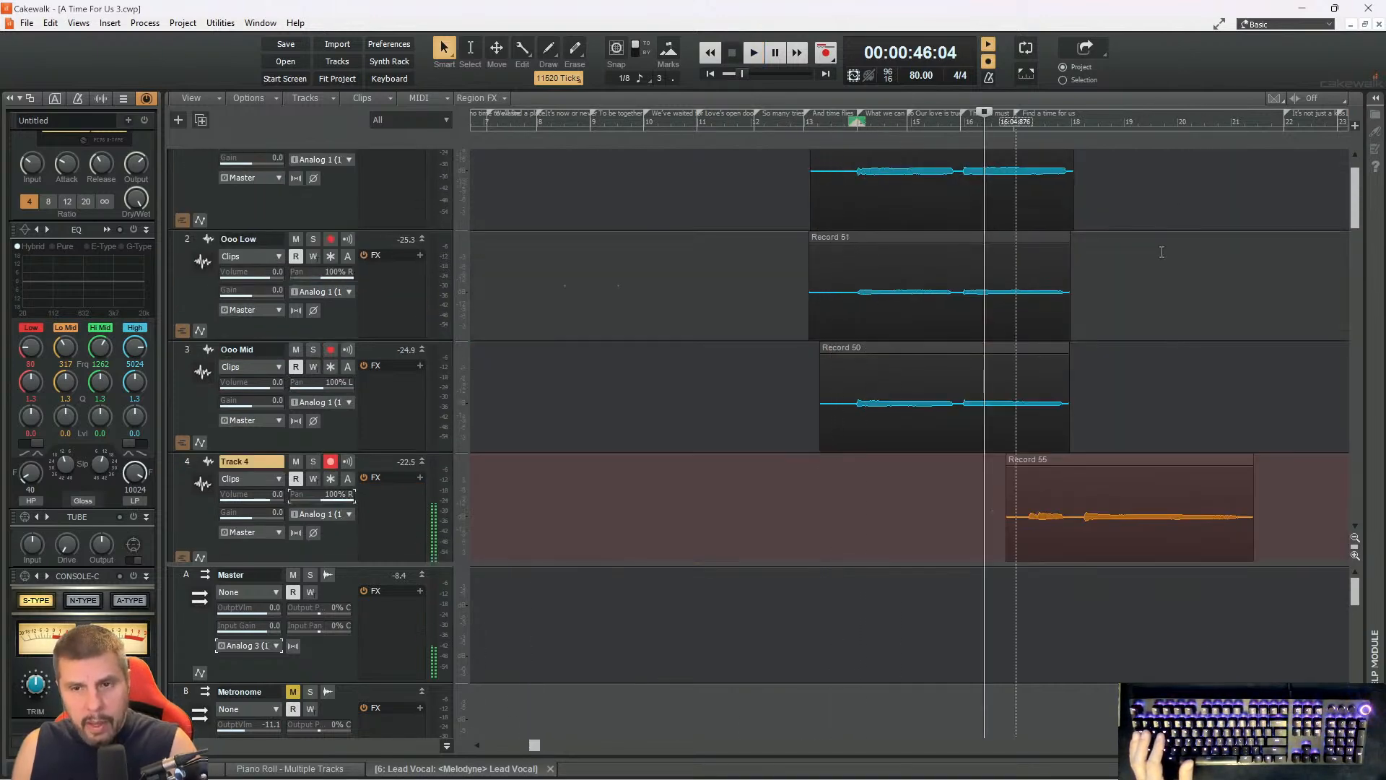
pyautogui.moveTo(534, 745); pyautogui.dragTo(693, 744)
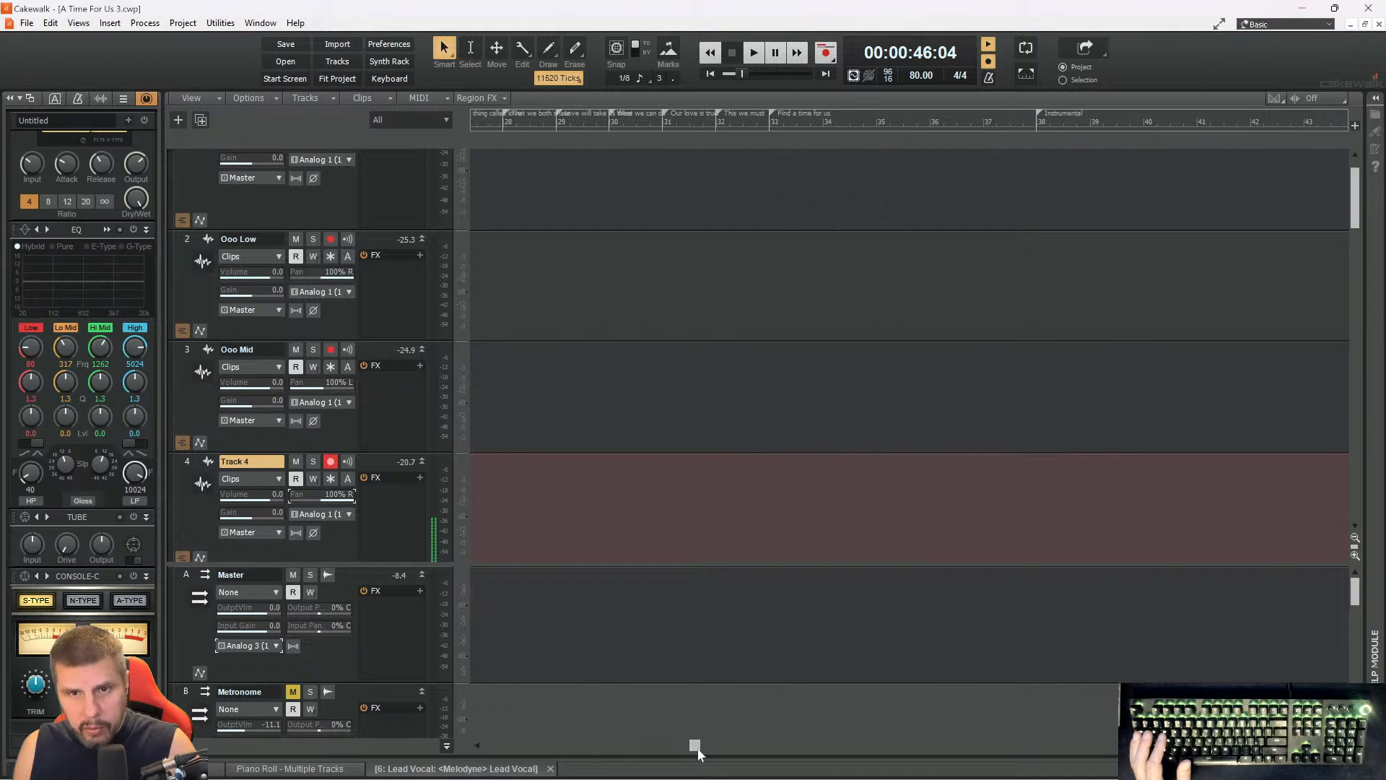
pyautogui.click(656, 119)
pyautogui.press('space')
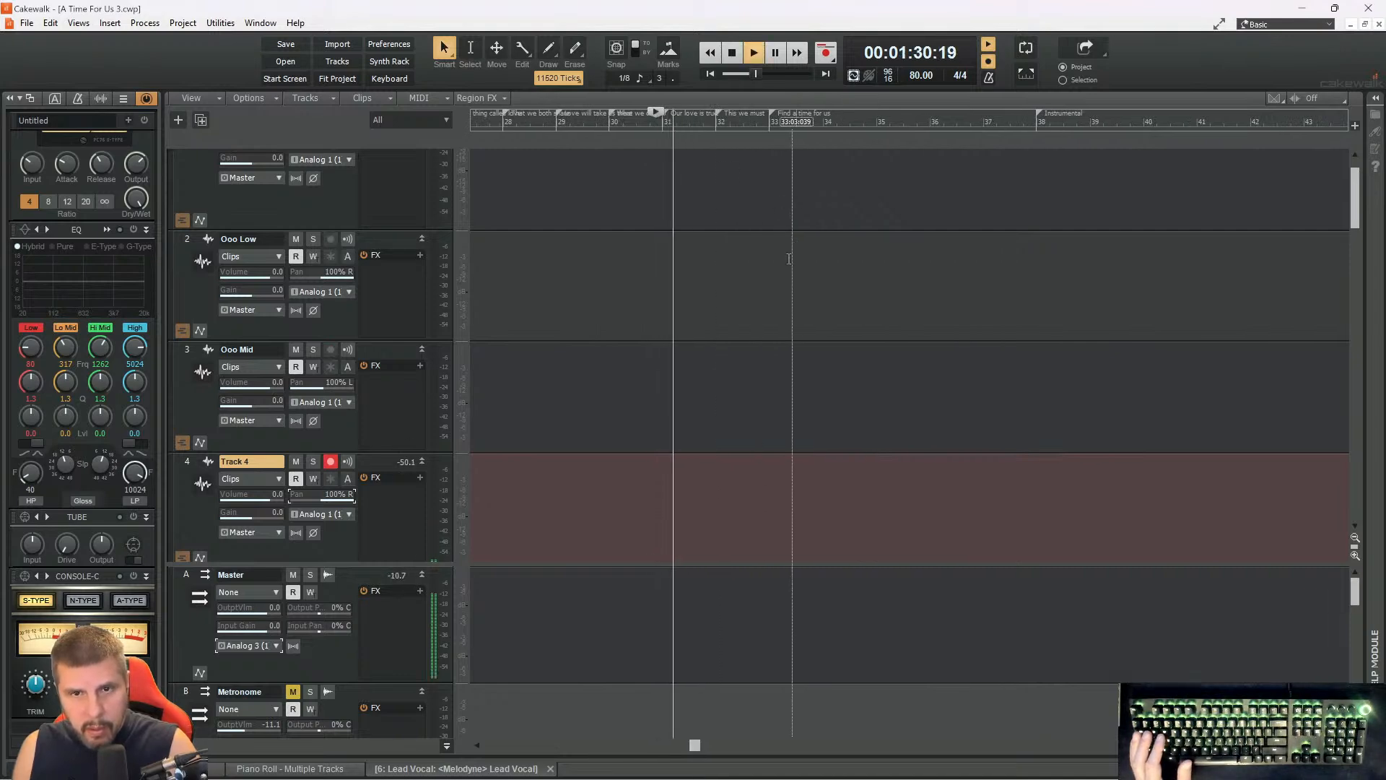
pyautogui.scroll(-3, 769, 298)
pyautogui.scroll(-1, 768, 310)
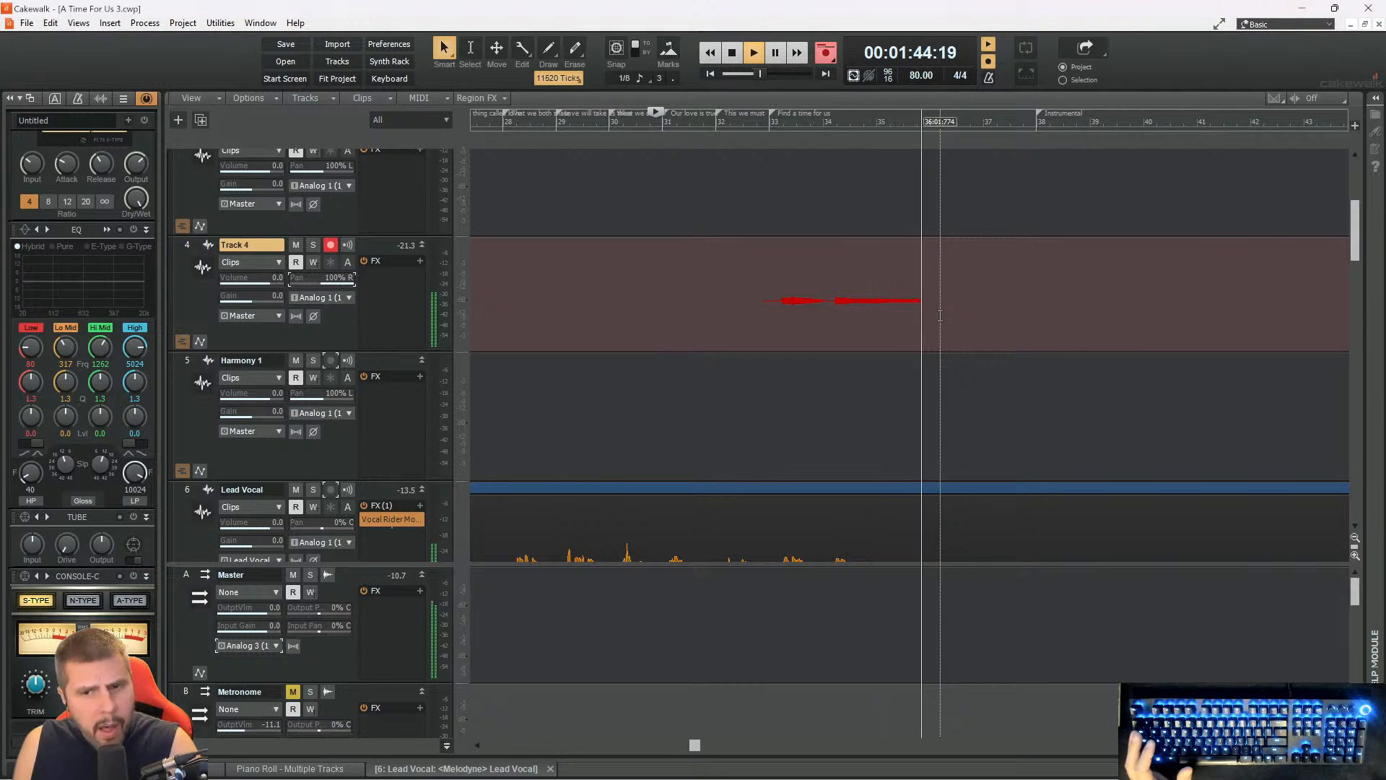
pyautogui.scroll(-3, 968, 325)
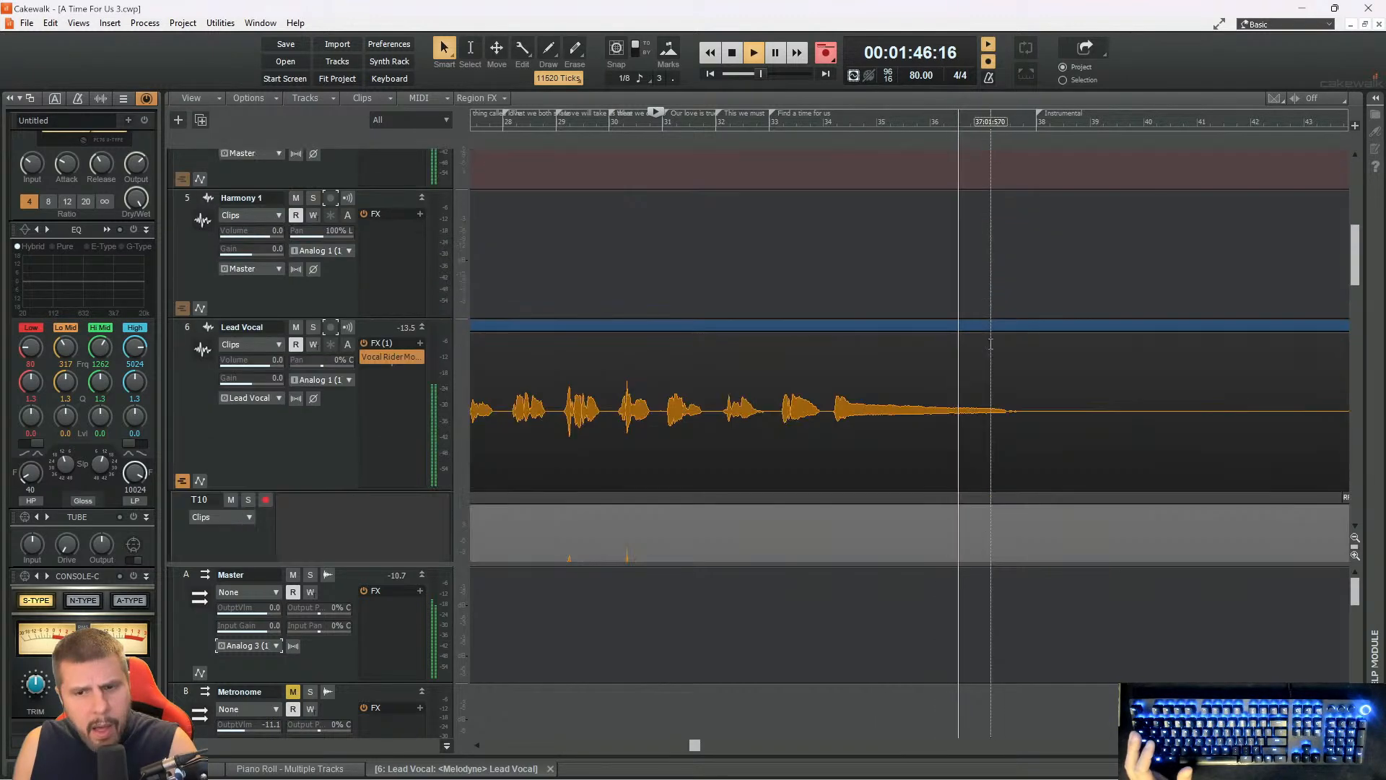
pyautogui.press('space')
# - Re-record the Track 4 harmony twice from late in bar 30, holding the final note to the end of the lead vocal's
pyautogui.scroll(5, 1043, 350)
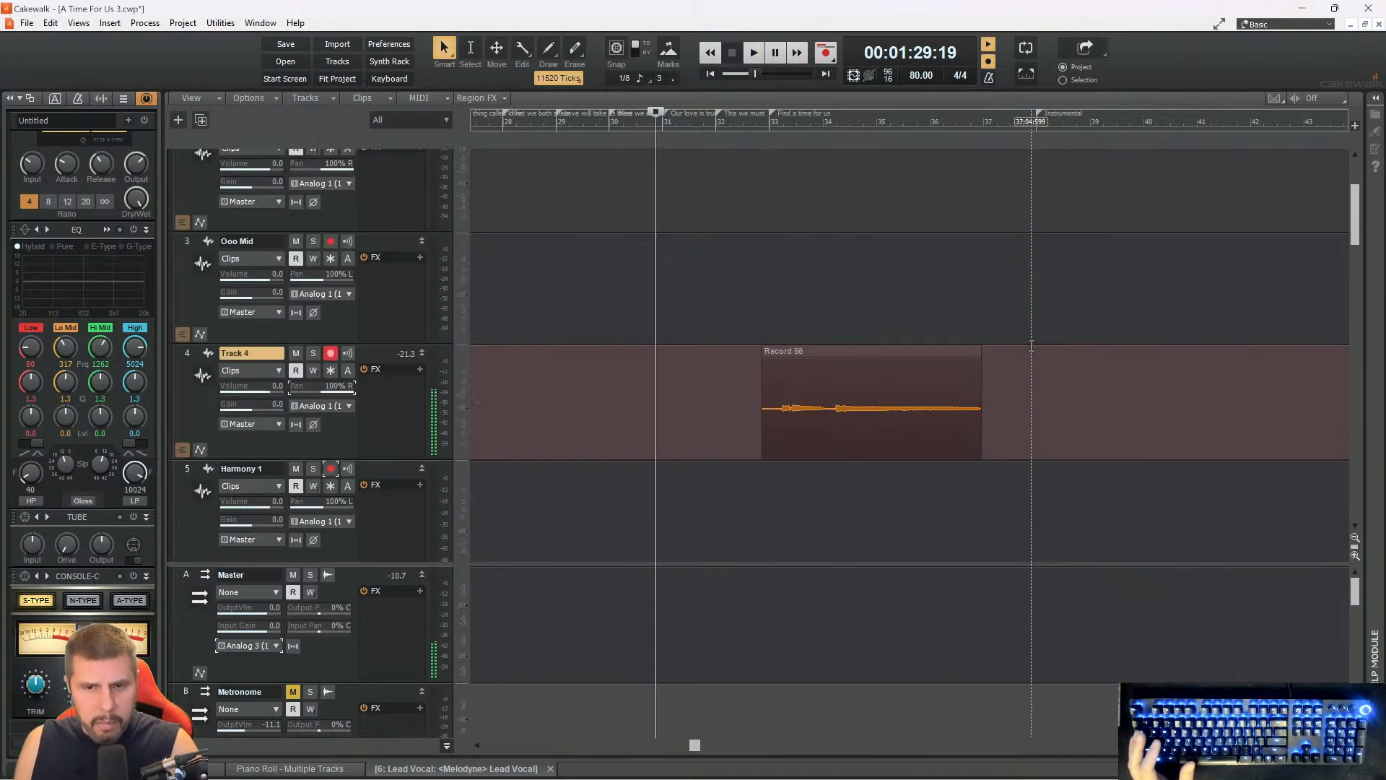
pyautogui.scroll(-2, 1031, 345)
pyautogui.press('space')
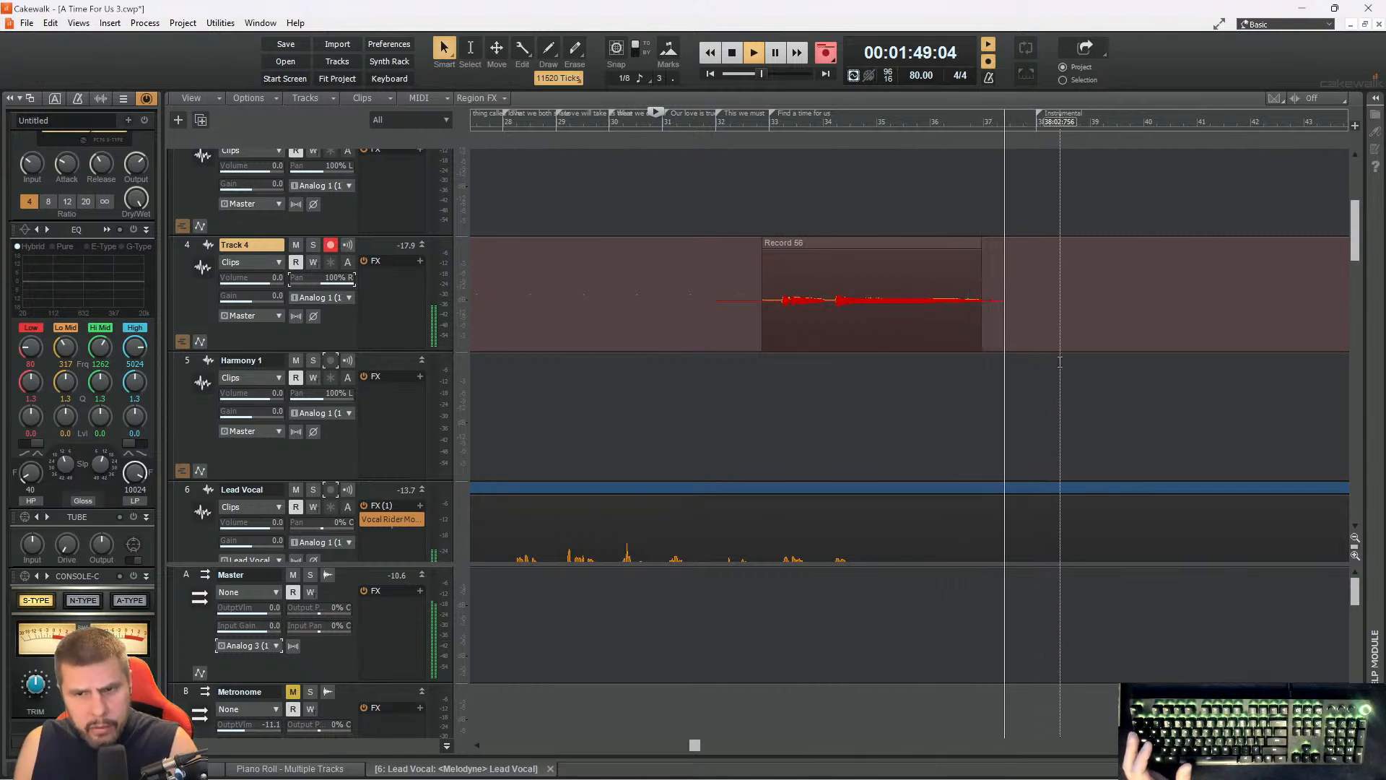
pyautogui.press('space')
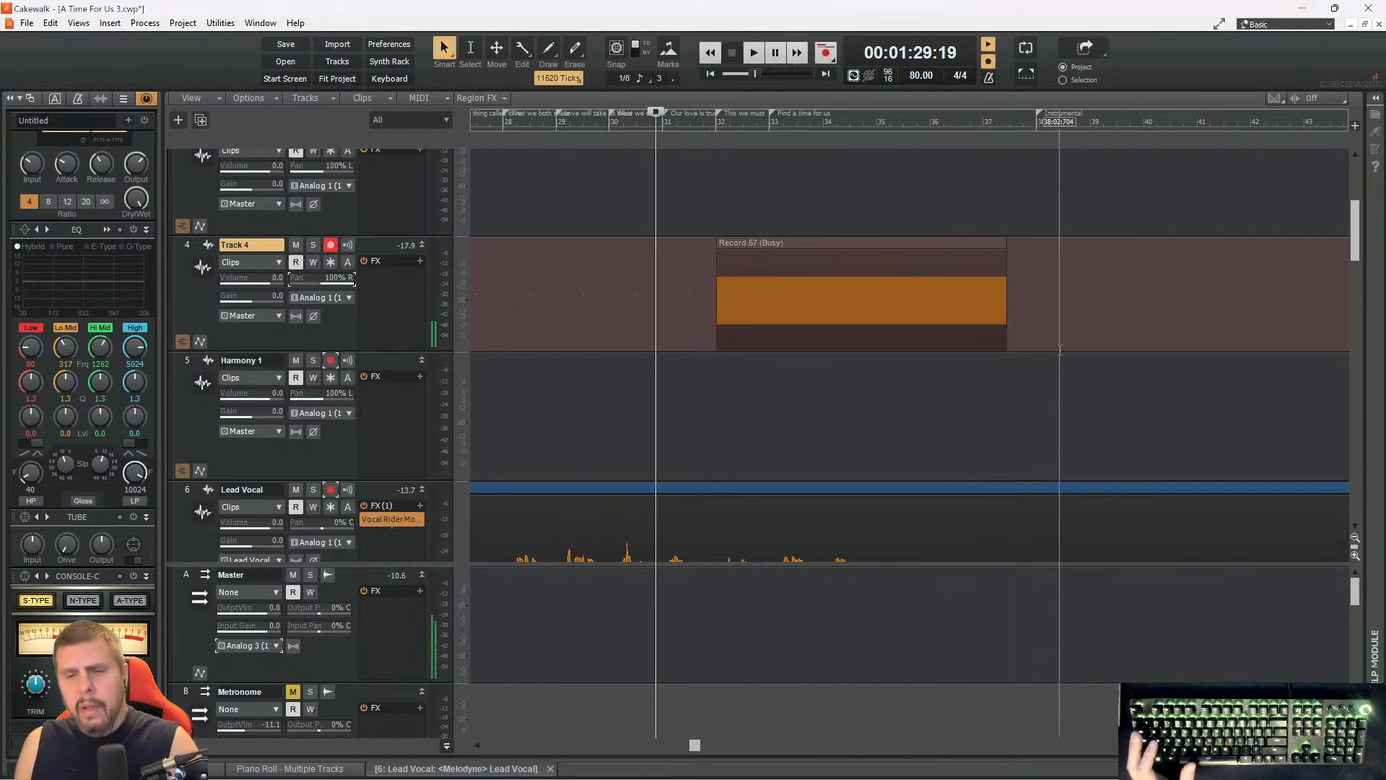
pyautogui.scroll(-3, 1060, 349)
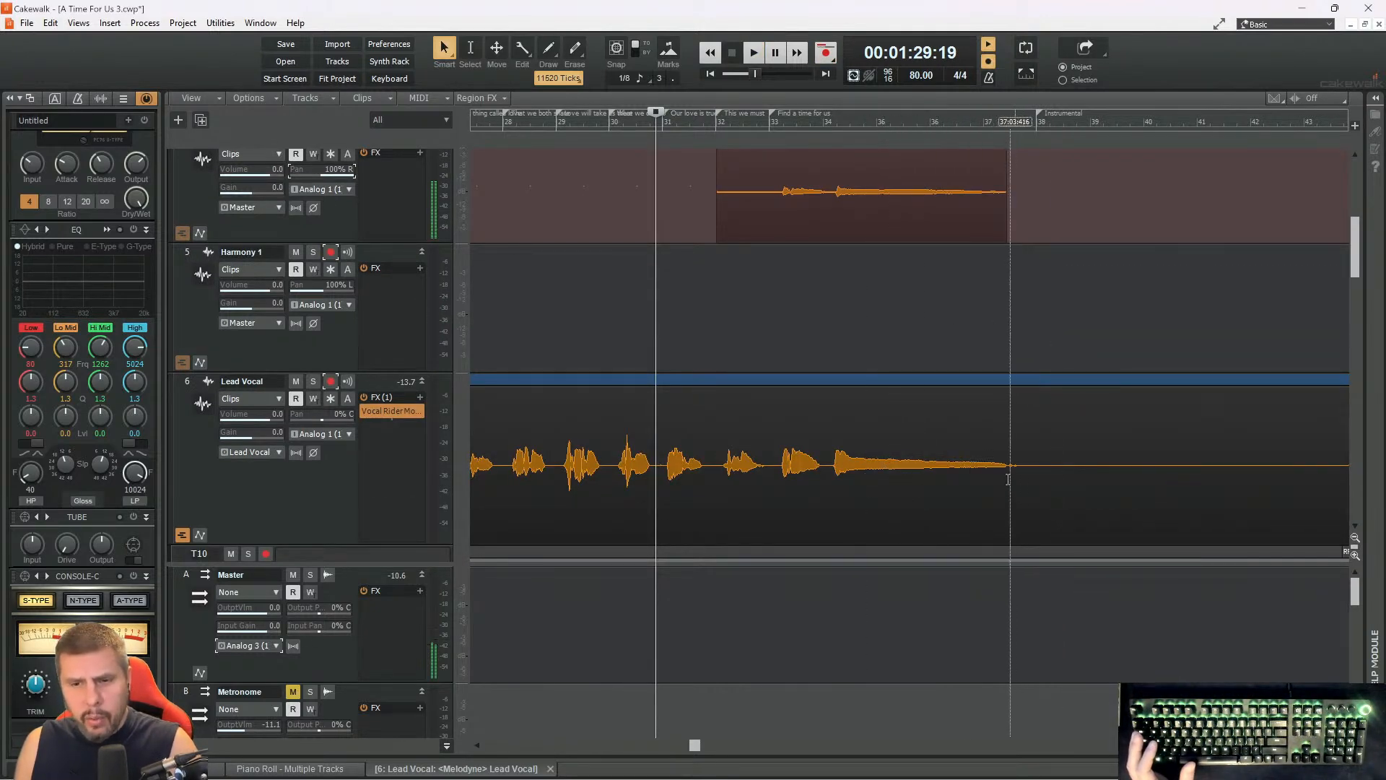
pyautogui.press('space')
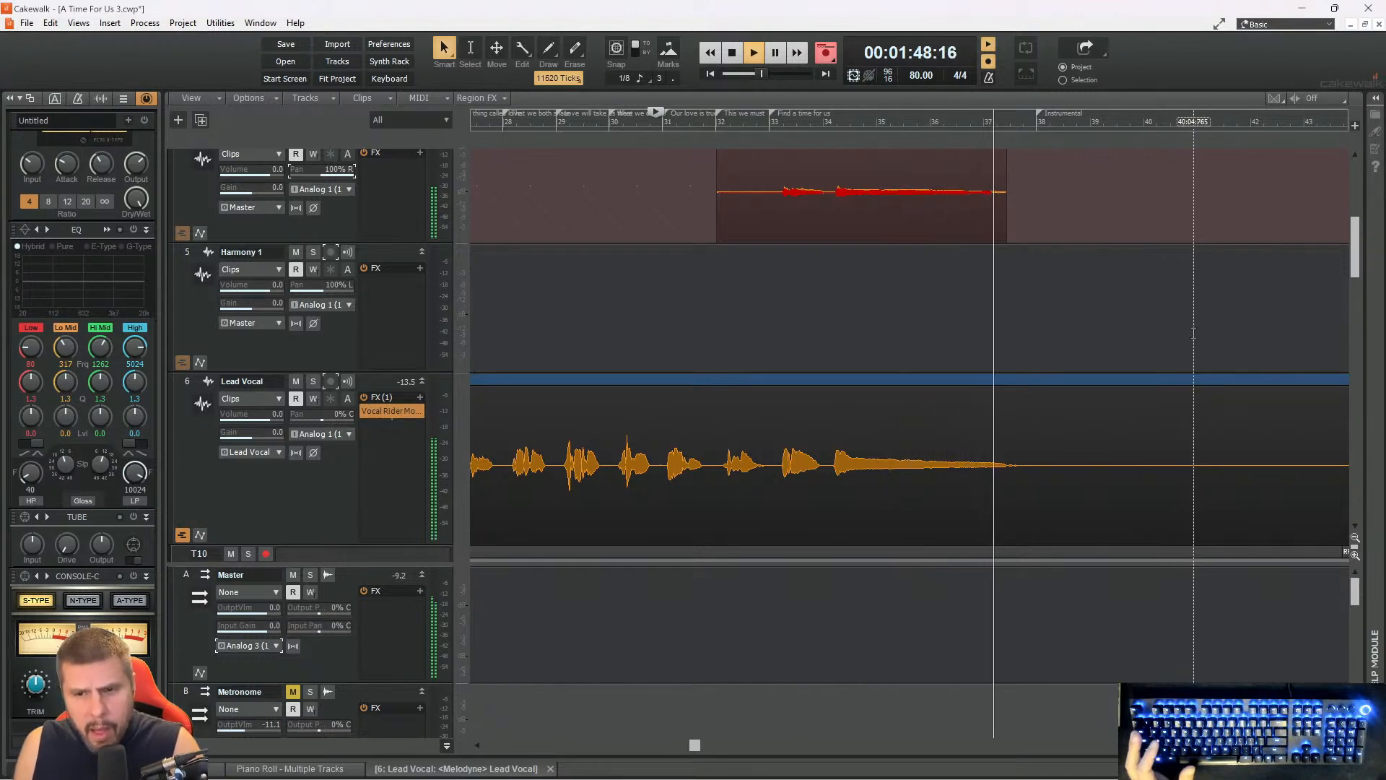
pyautogui.press('space')
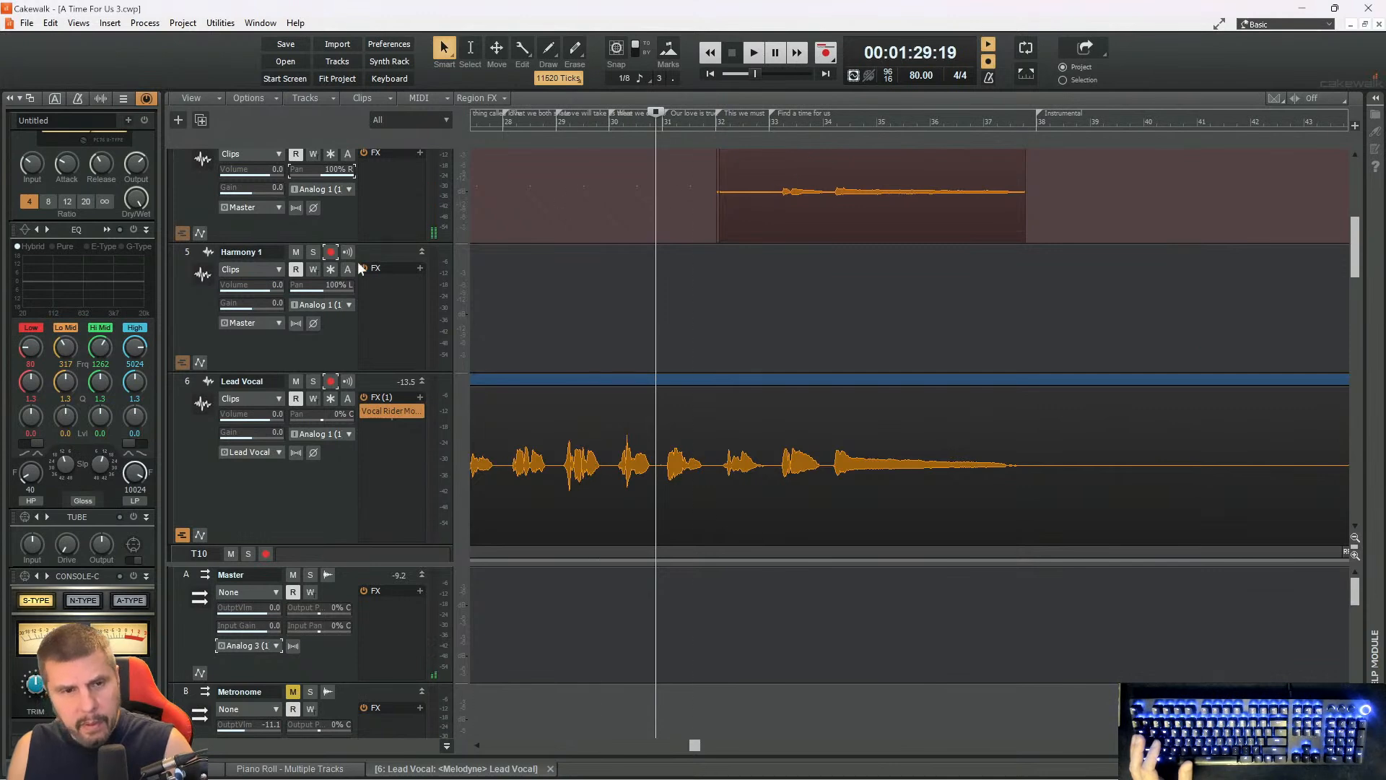
# - Arm Harmony 1 in place of Track 4, then record its take over the bar 33 line and play it back
pyautogui.click(331, 252)
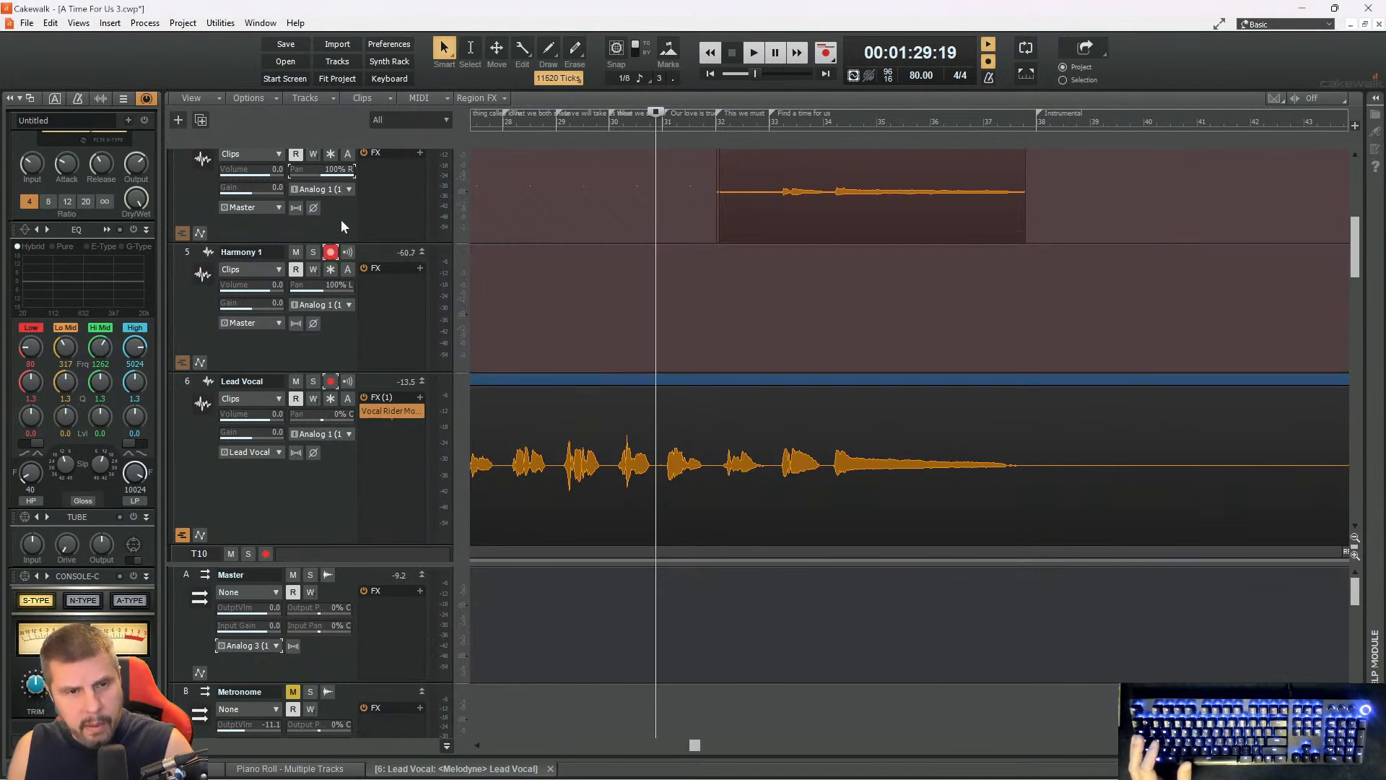
pyautogui.scroll(1, 341, 220)
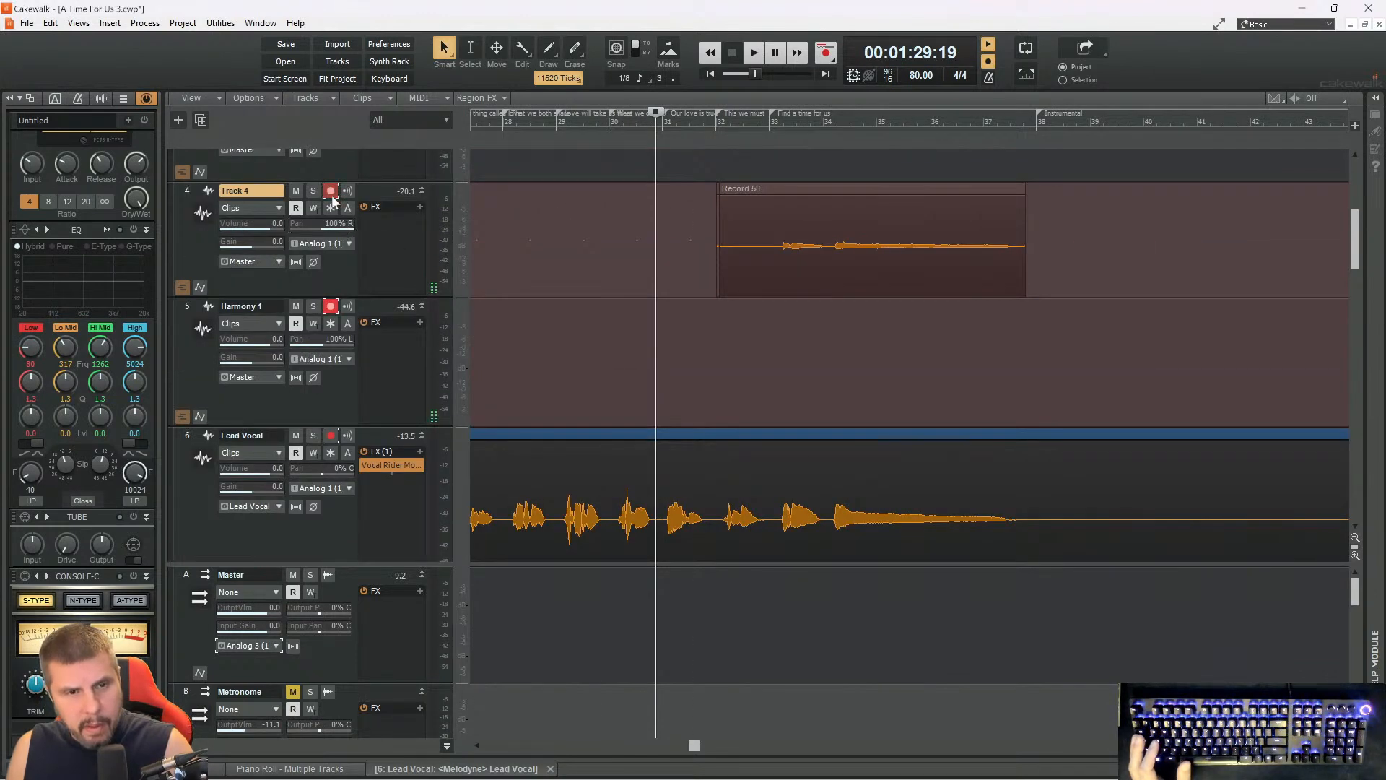
pyautogui.click(331, 190)
pyautogui.press('space')
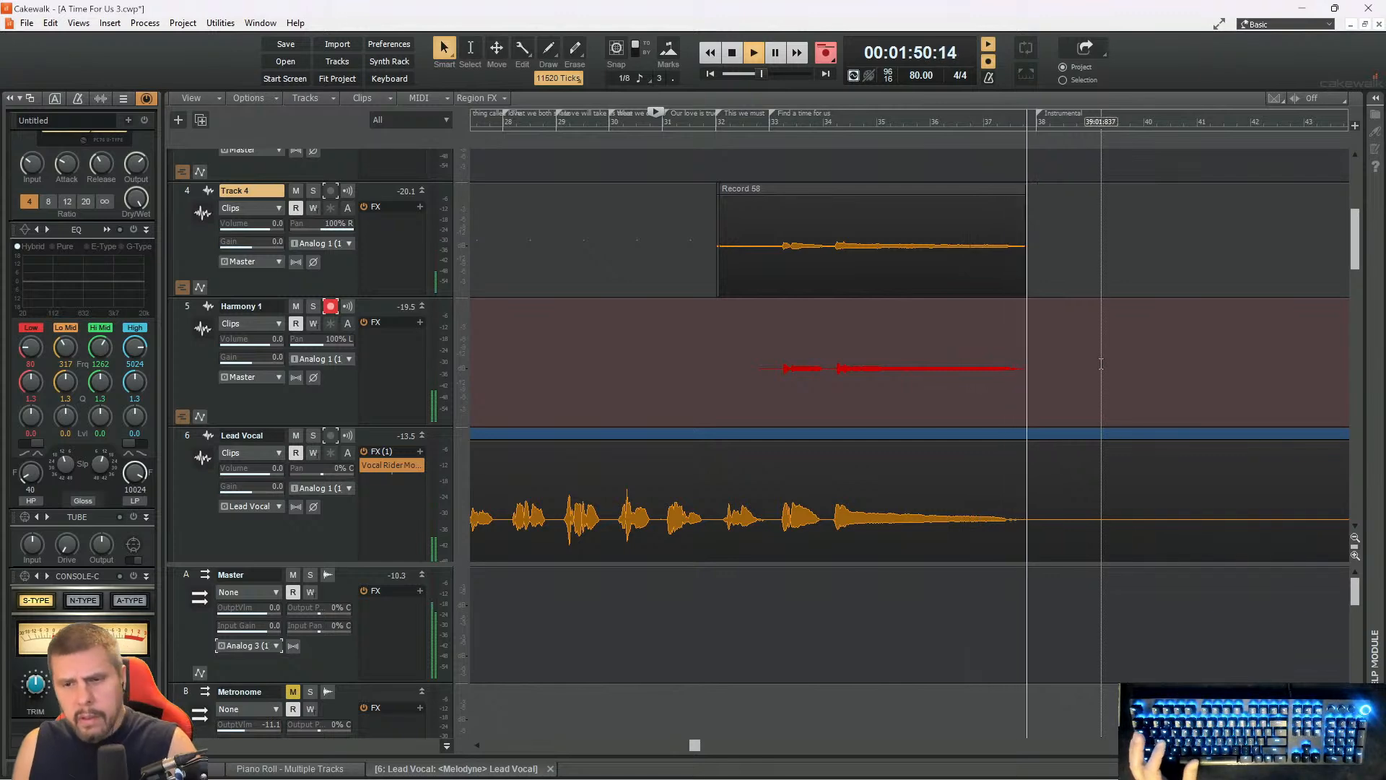
pyautogui.press('space')
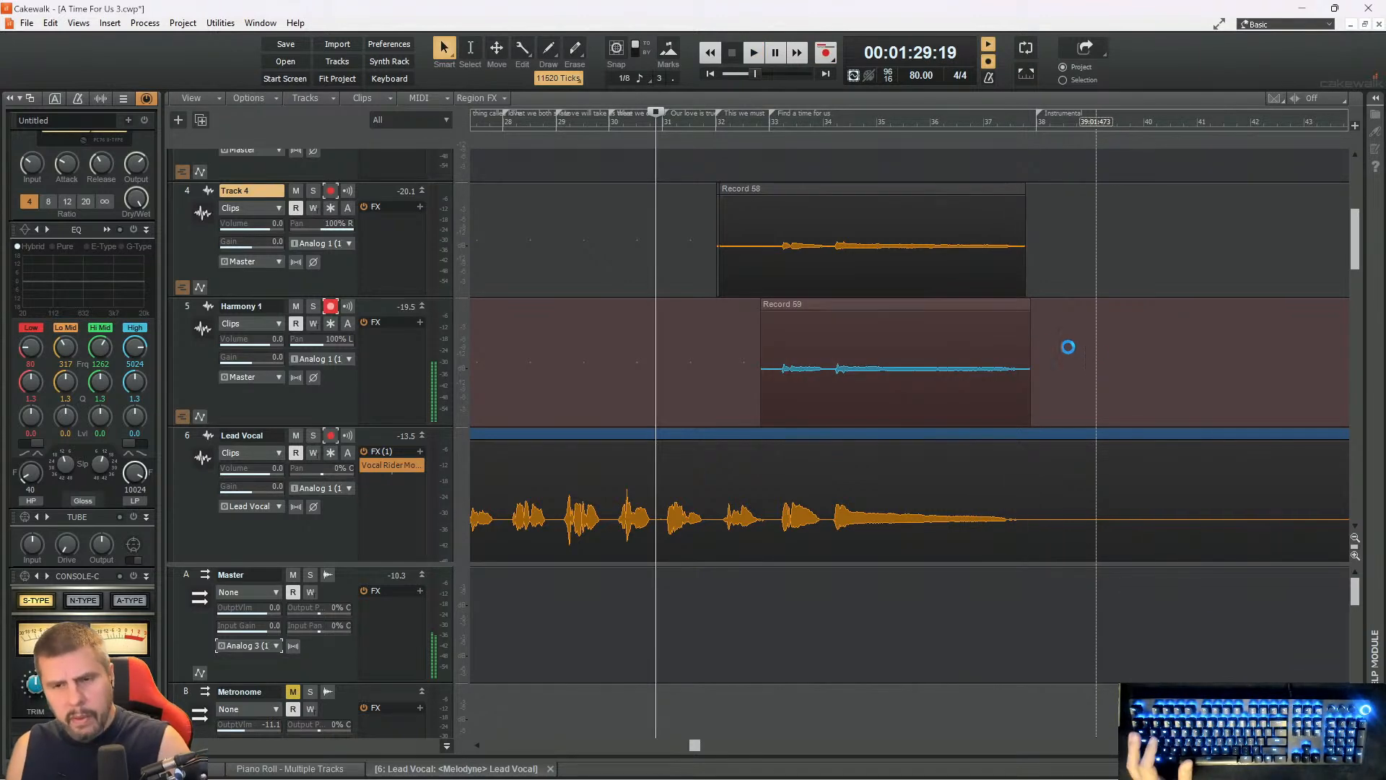
pyautogui.press('space')
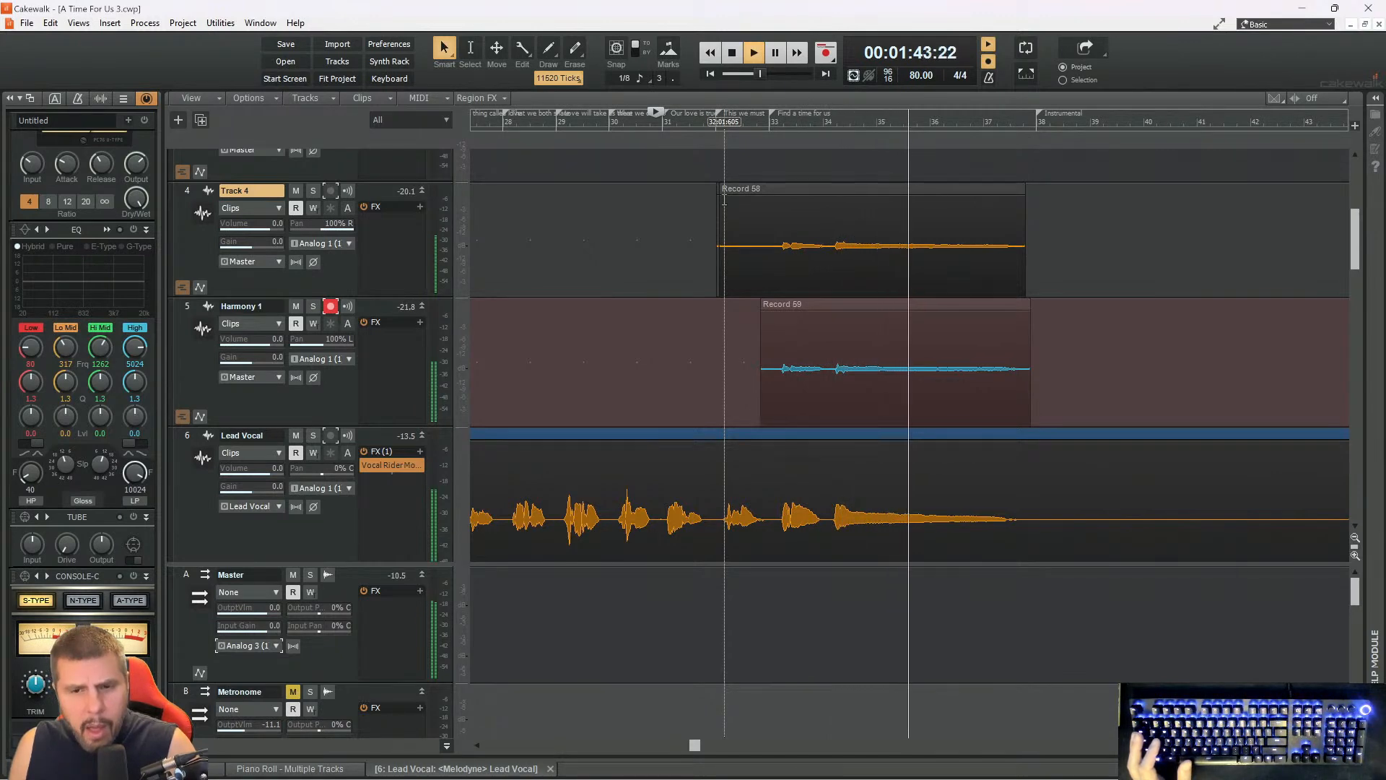
pyautogui.press('space')
# - Re-record the Harmony 1 take over the bar 33 "Find a time for us" line and save the project
pyautogui.press('space')
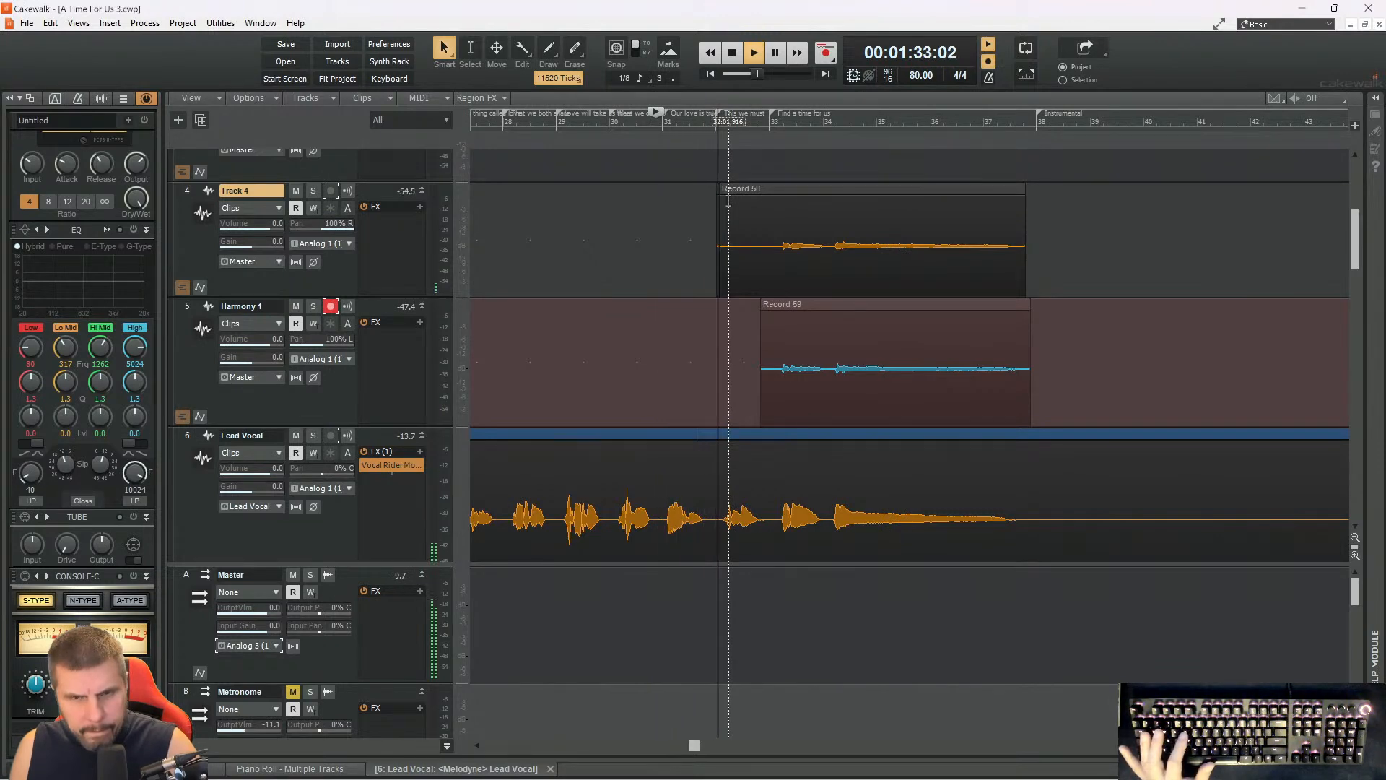
pyautogui.press('r')
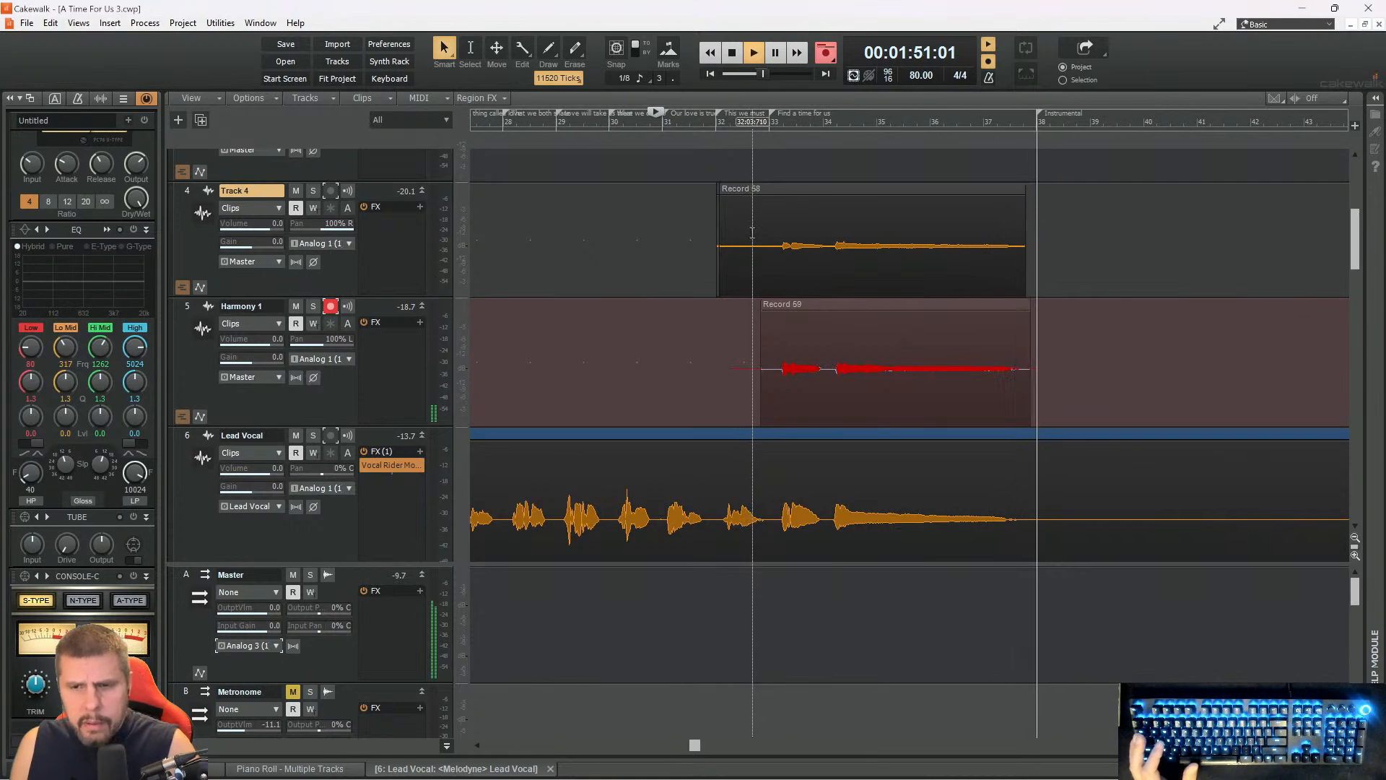
pyautogui.press('space')
pyautogui.hotkey('ctrl', 's')
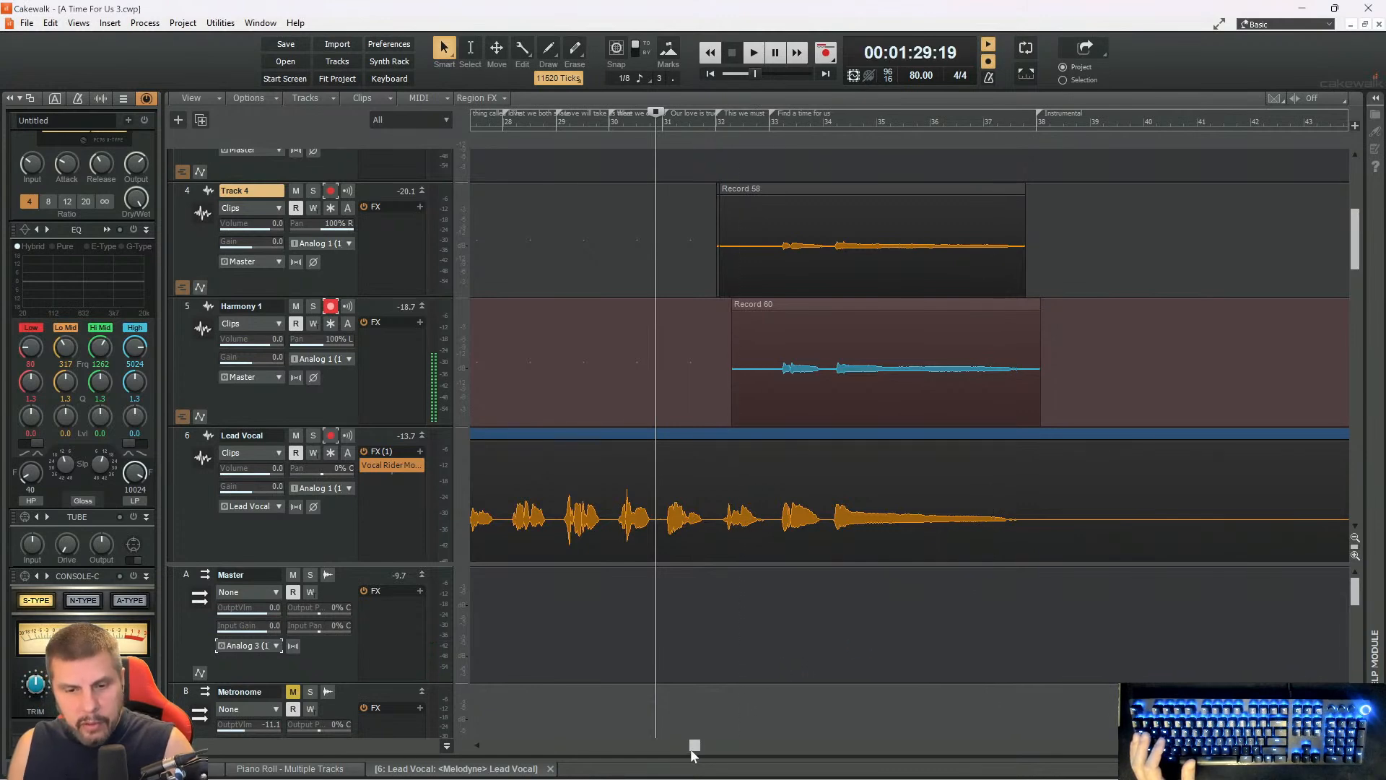
# - Record a Harmony 1 take over the bar 61 "Find a time for us" line, starting playback late in bar 59
pyautogui.moveTo(694, 745); pyautogui.dragTo(892, 745)
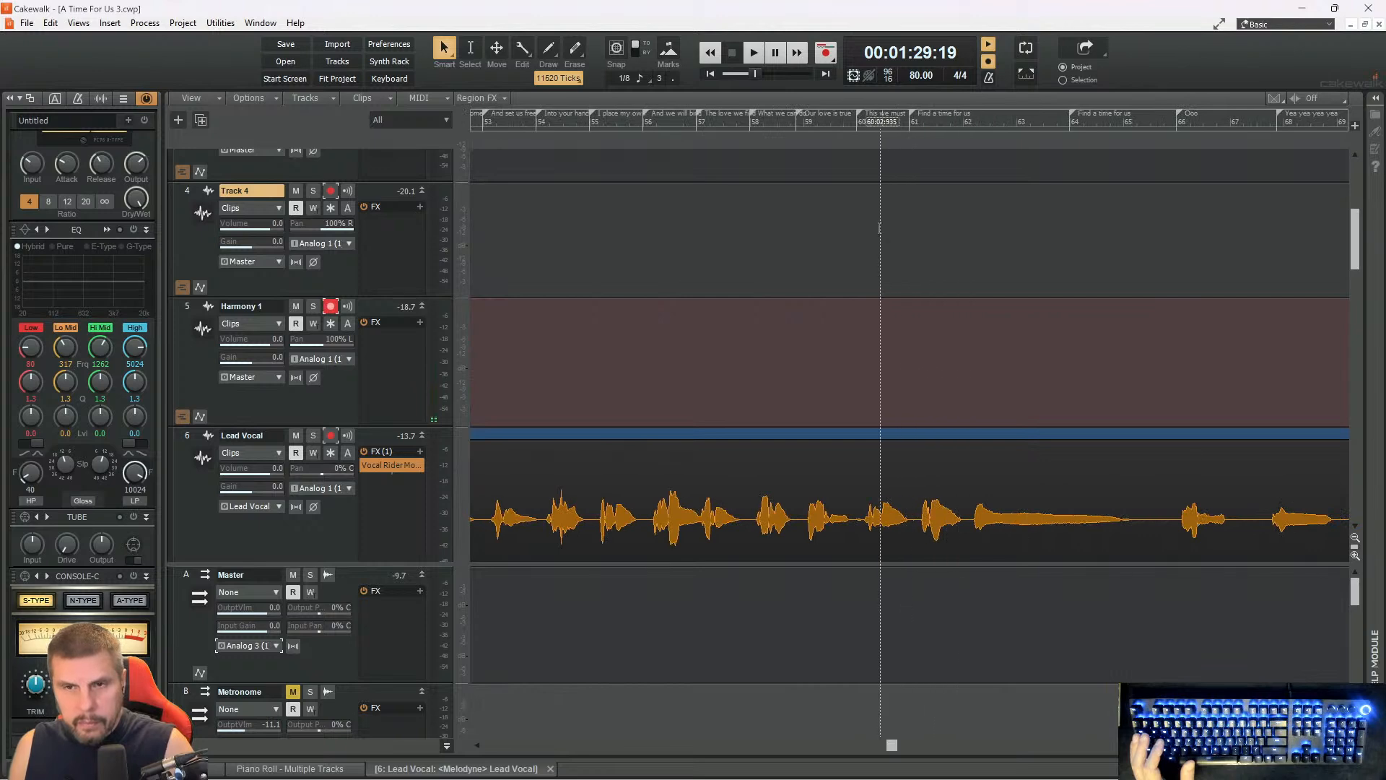
pyautogui.click(846, 129)
pyautogui.press('space')
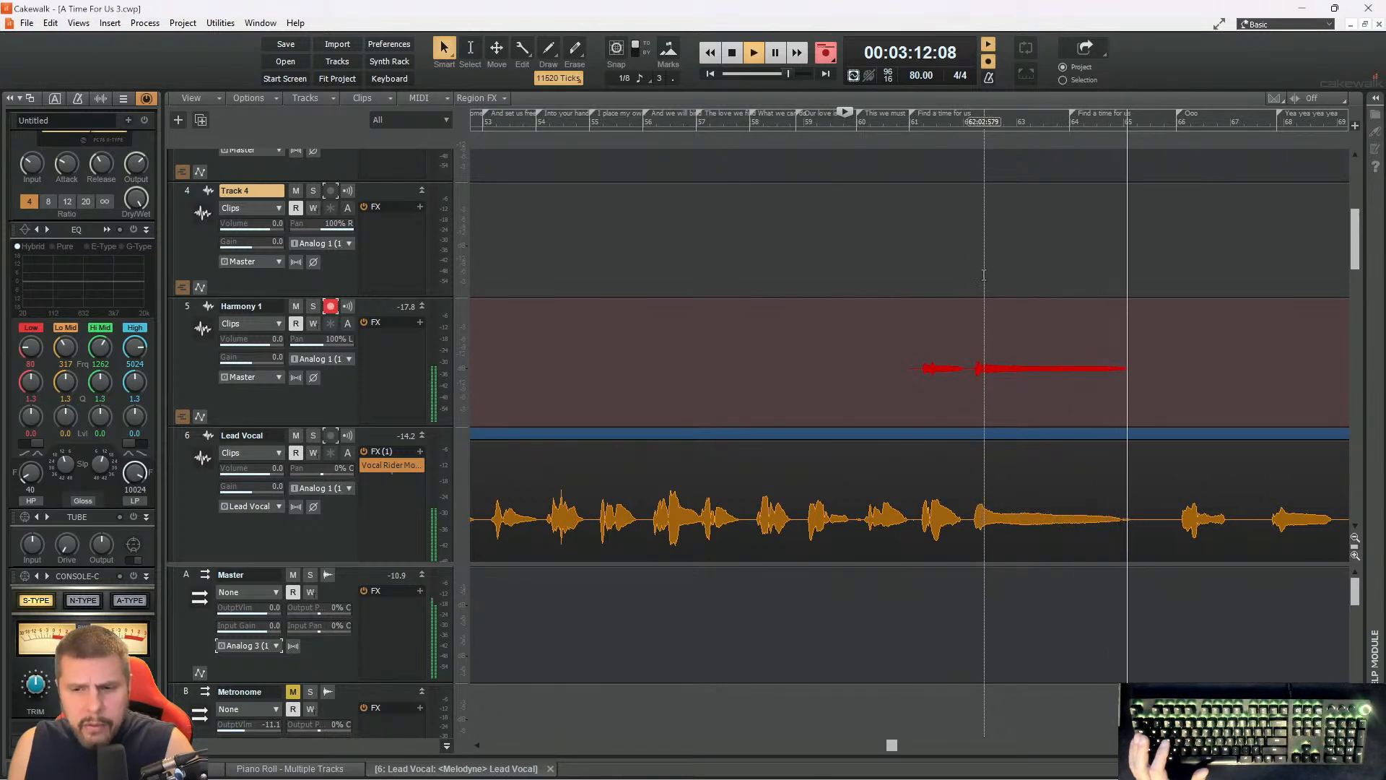
pyautogui.press('space')
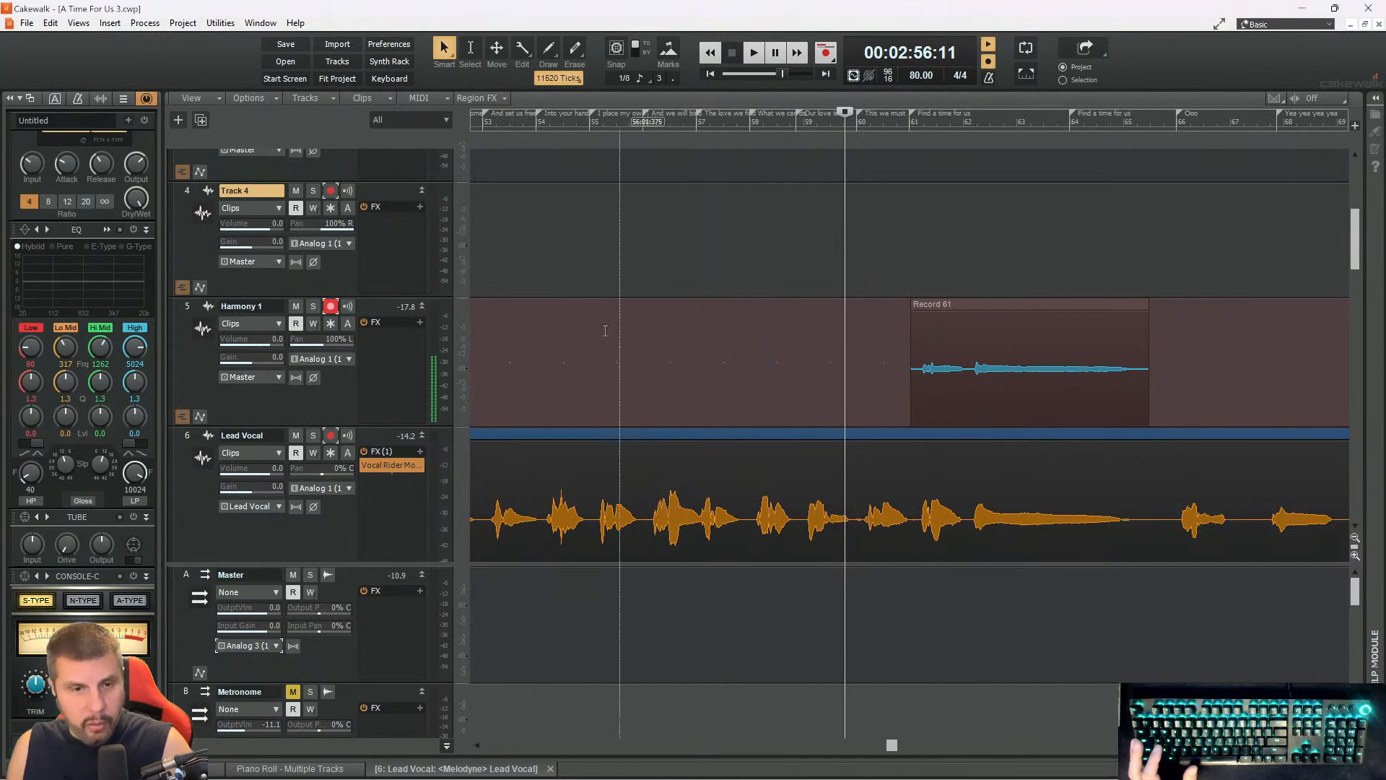
# - Arm Track 4 in place of Harmony 1, then record its take over the bar 61 line and play it back
pyautogui.click(331, 306)
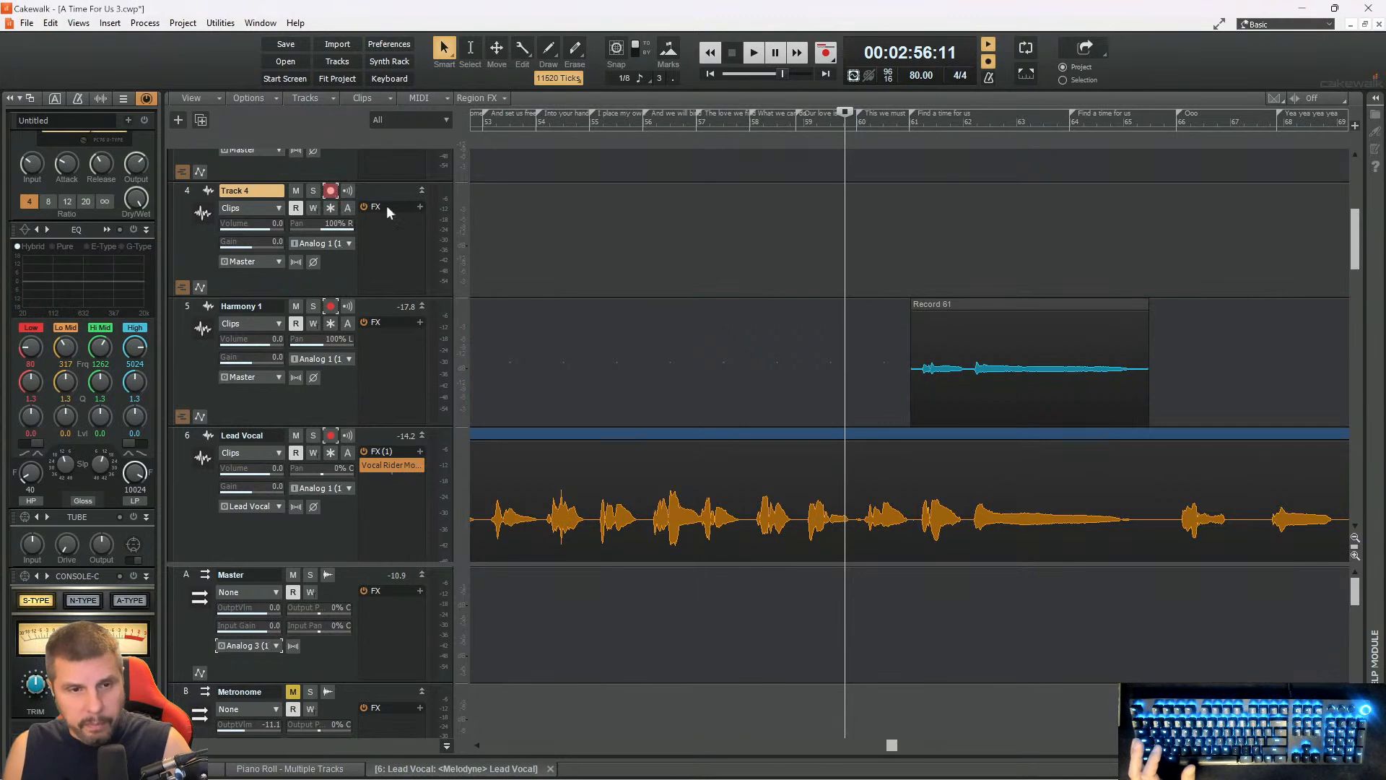
pyautogui.press('space')
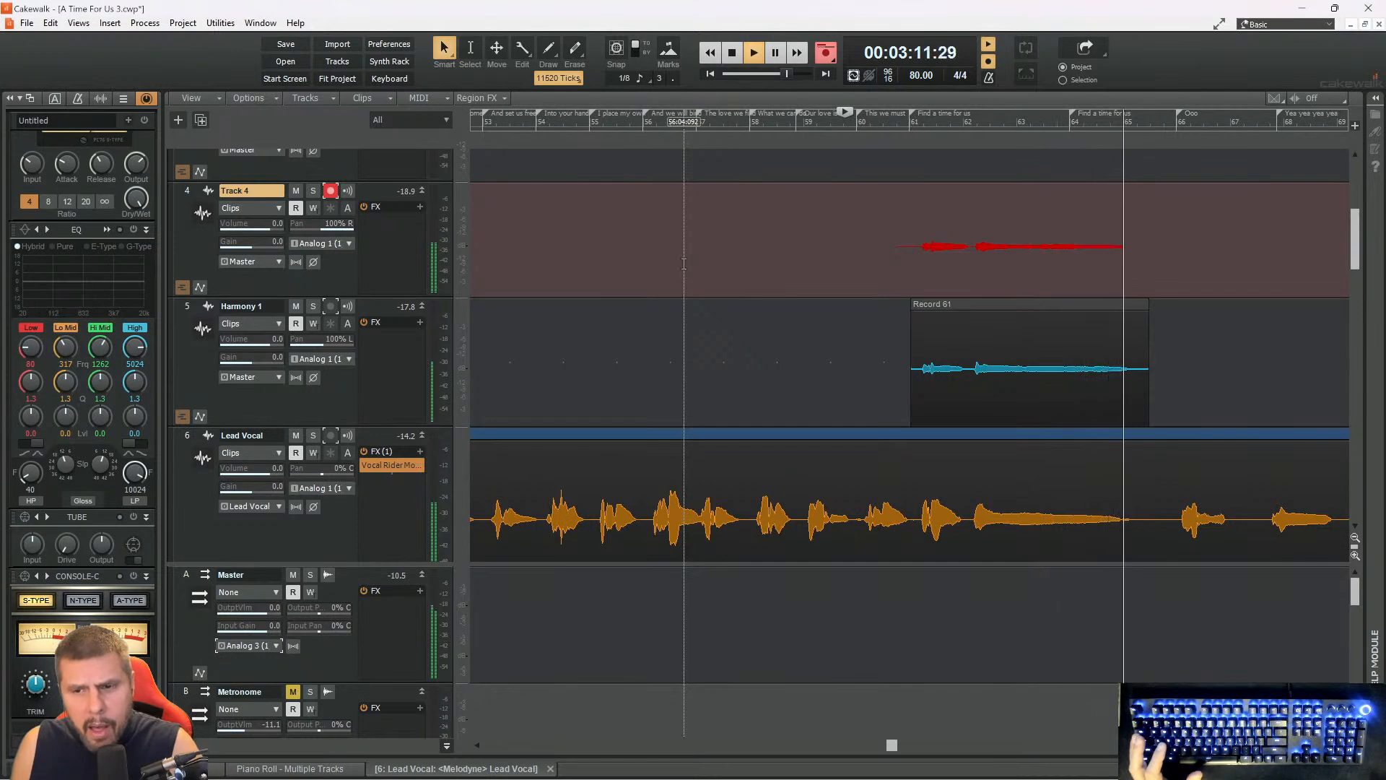
pyautogui.press('space')
pyautogui.press('space')
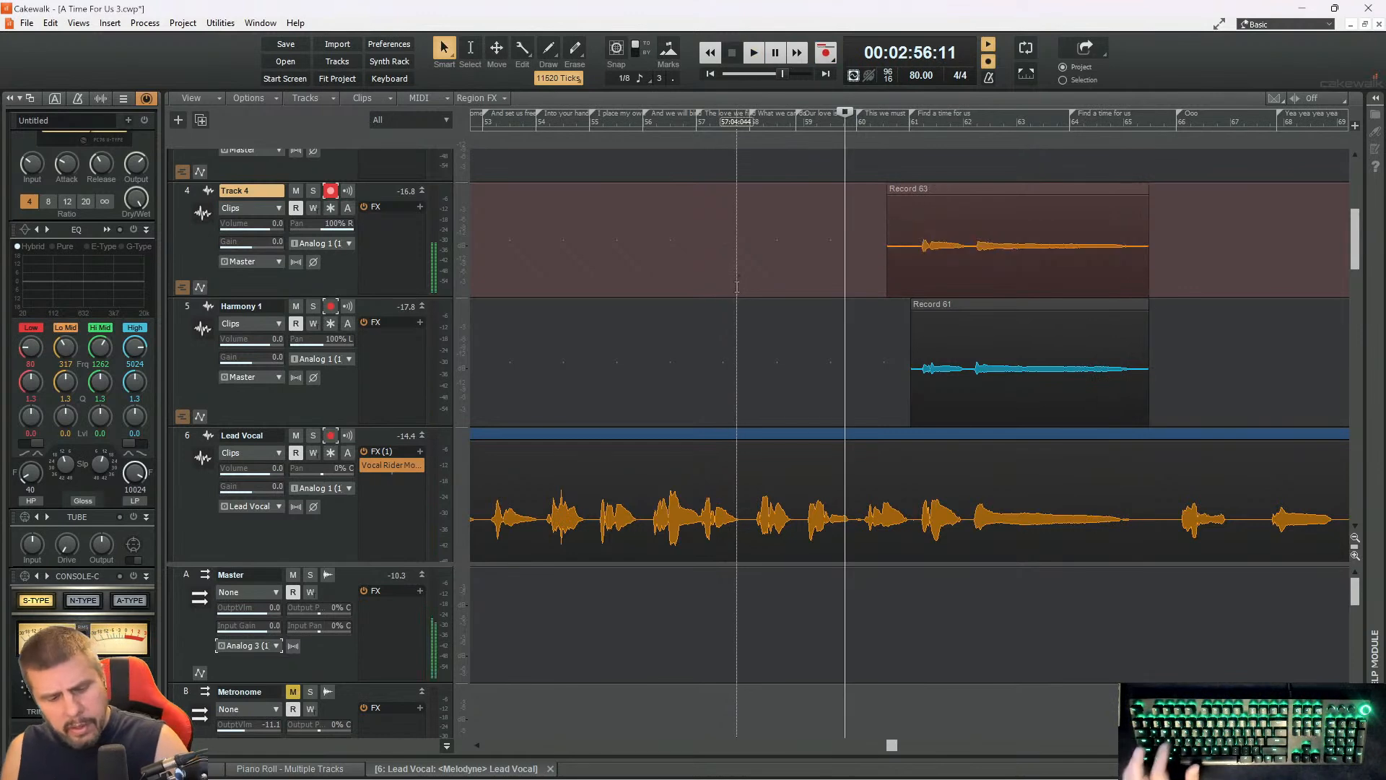
pyautogui.press('space')
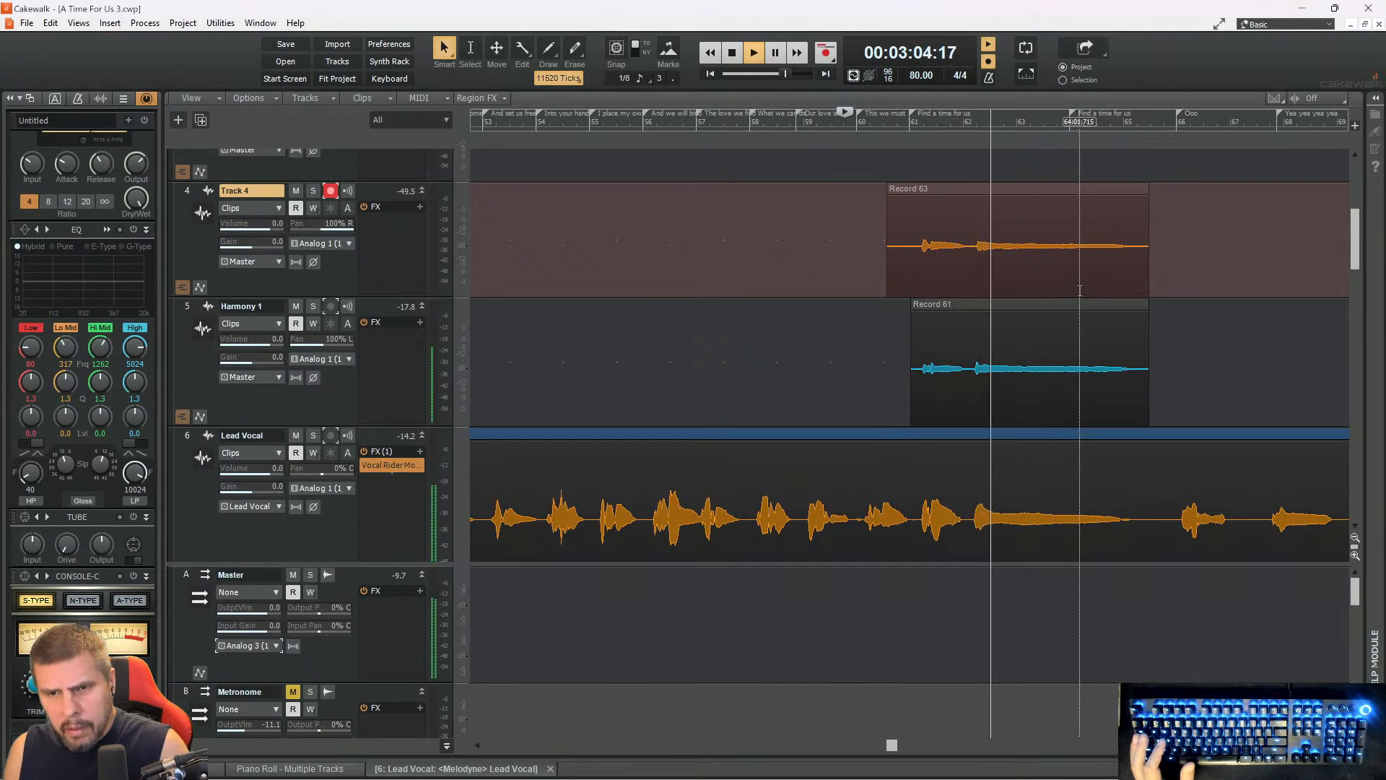
pyautogui.press('space')
# - Re-record the first phrase of Track 4's bar 61 take, stopping at the start of bar 62, and play back the result
pyautogui.press('space')
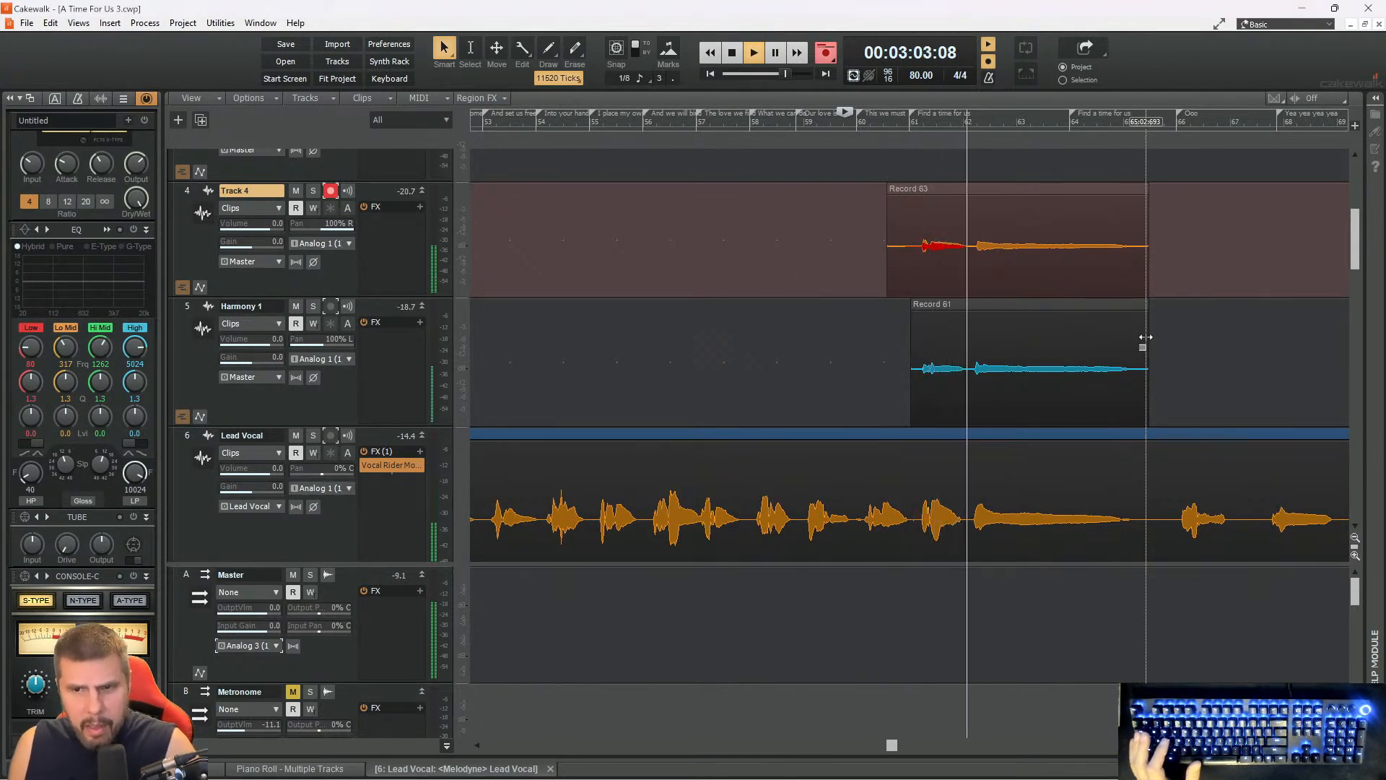
pyautogui.press('space')
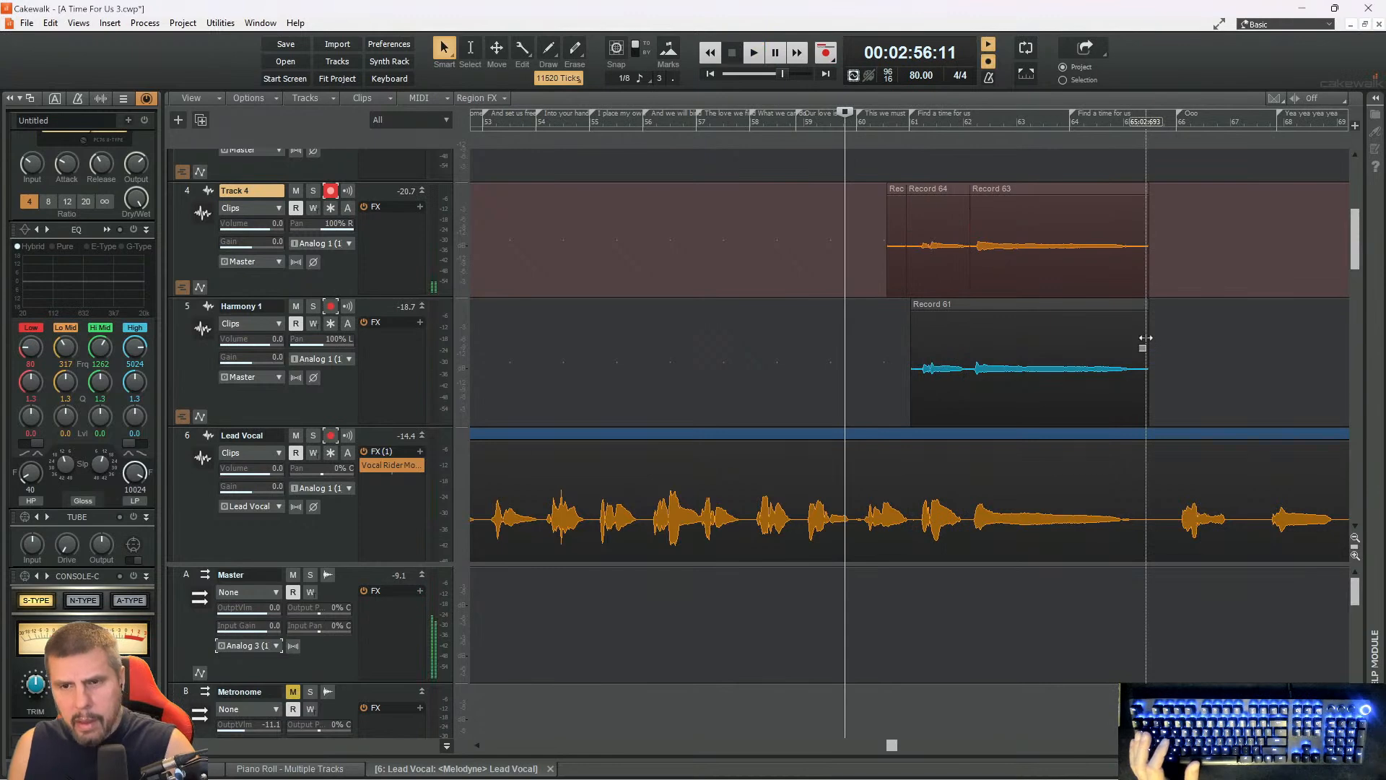
pyautogui.press('space')
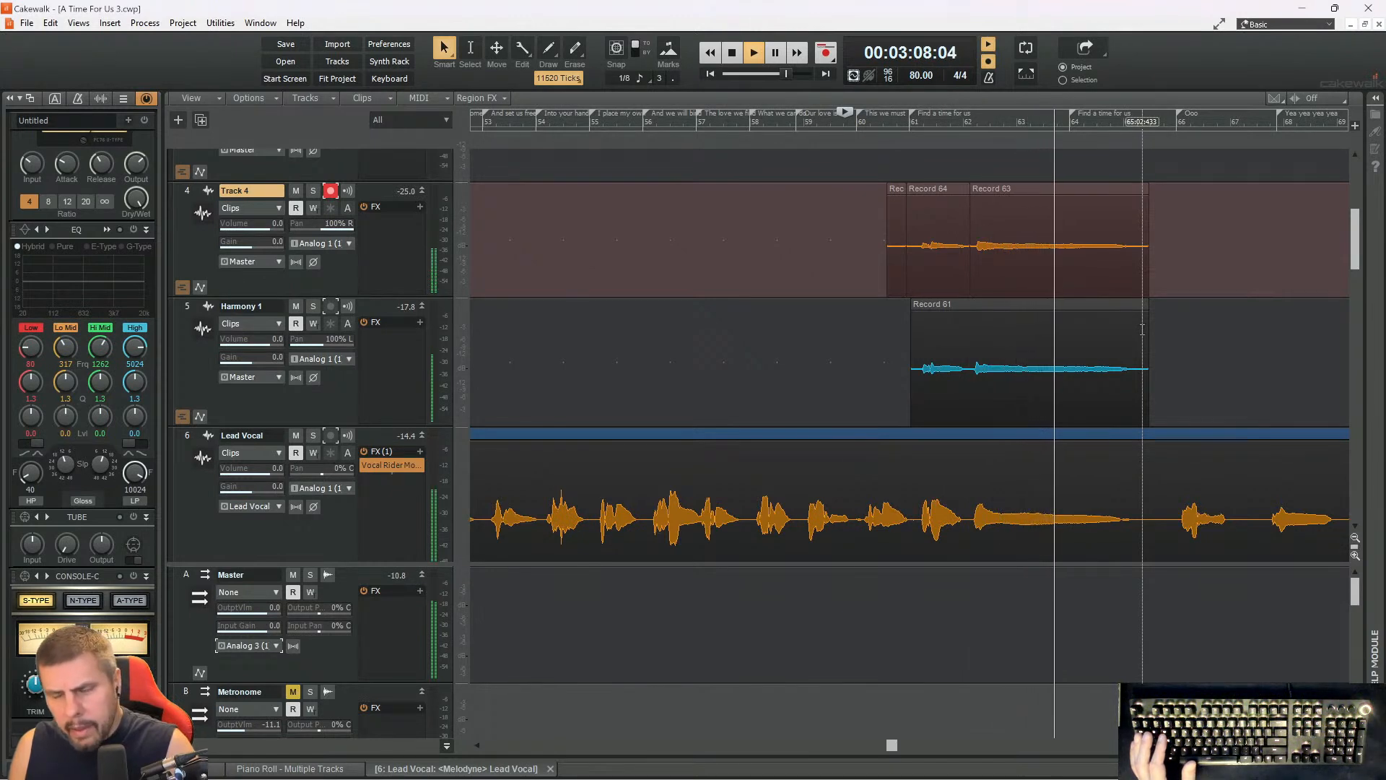
pyautogui.press('space')
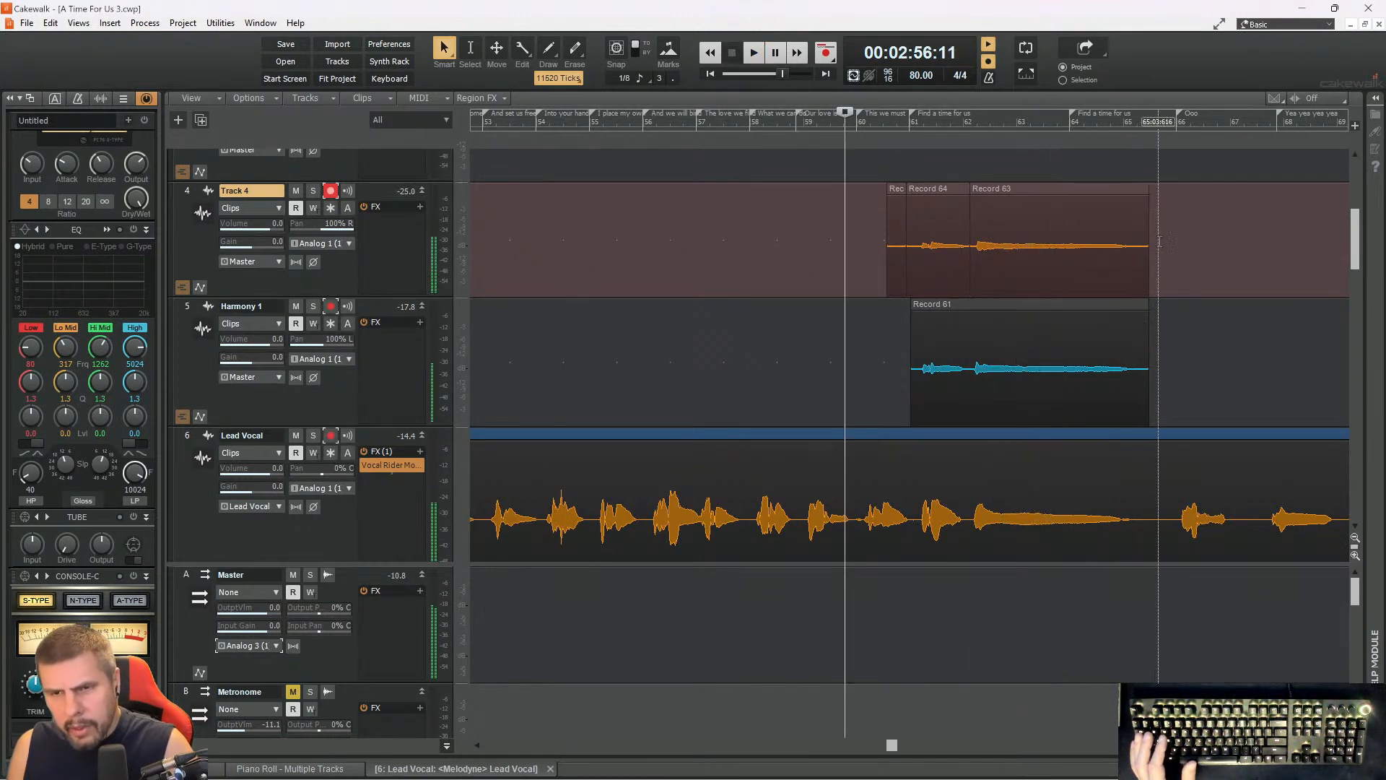
# - Audition the lead vocal from late in bar 65, then record a Track 4 harmony over bars 70 to 73, starting mid bar 69
pyautogui.click(1155, 120)
pyautogui.press('space')
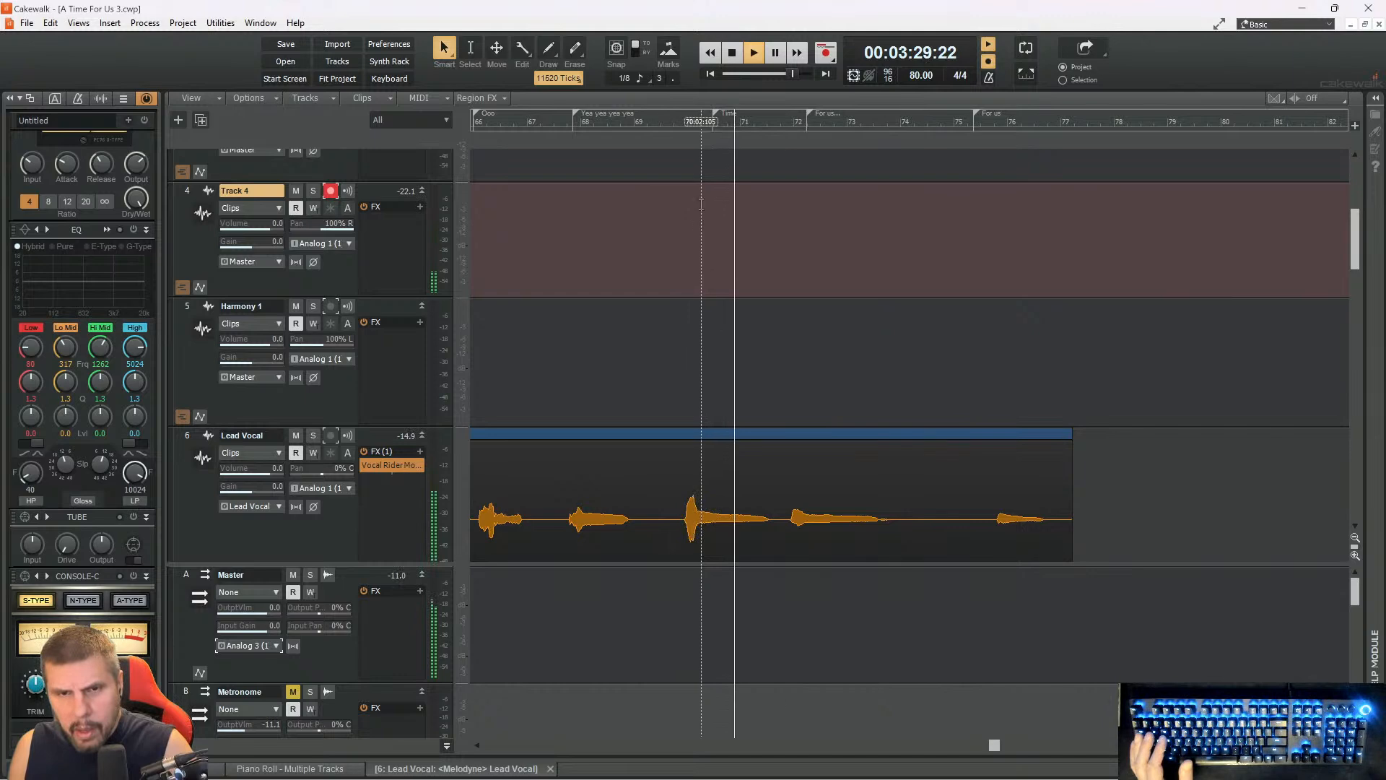
pyautogui.click(665, 121)
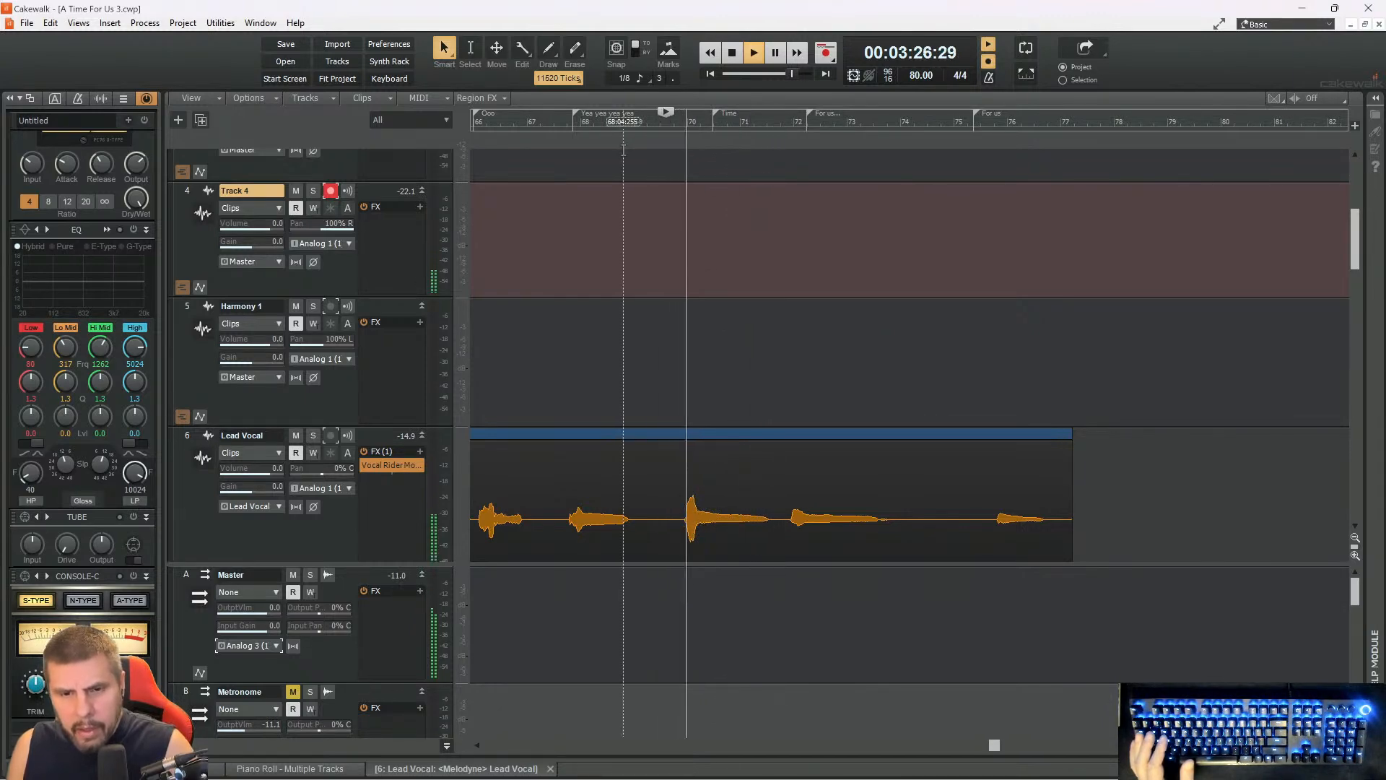
pyautogui.press('space')
pyautogui.press('r')
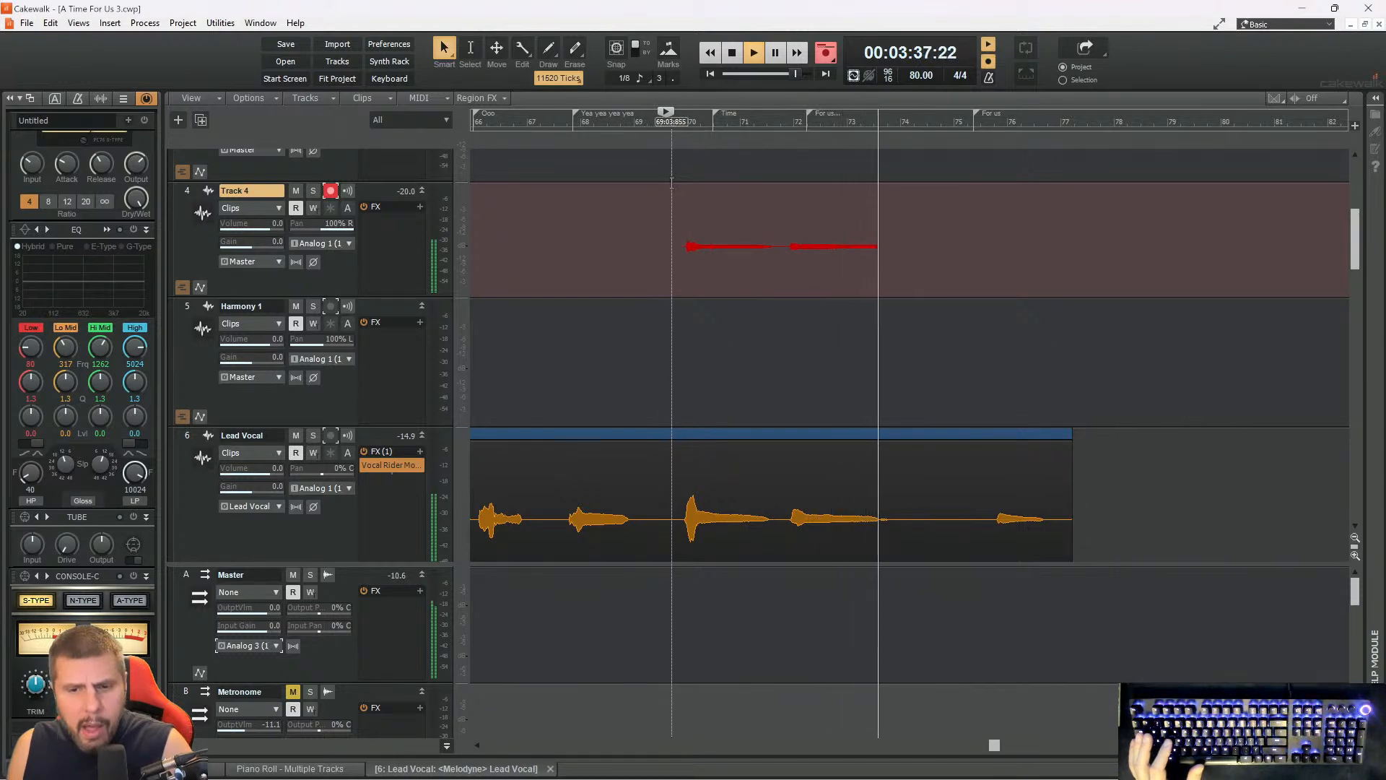
pyautogui.press('space')
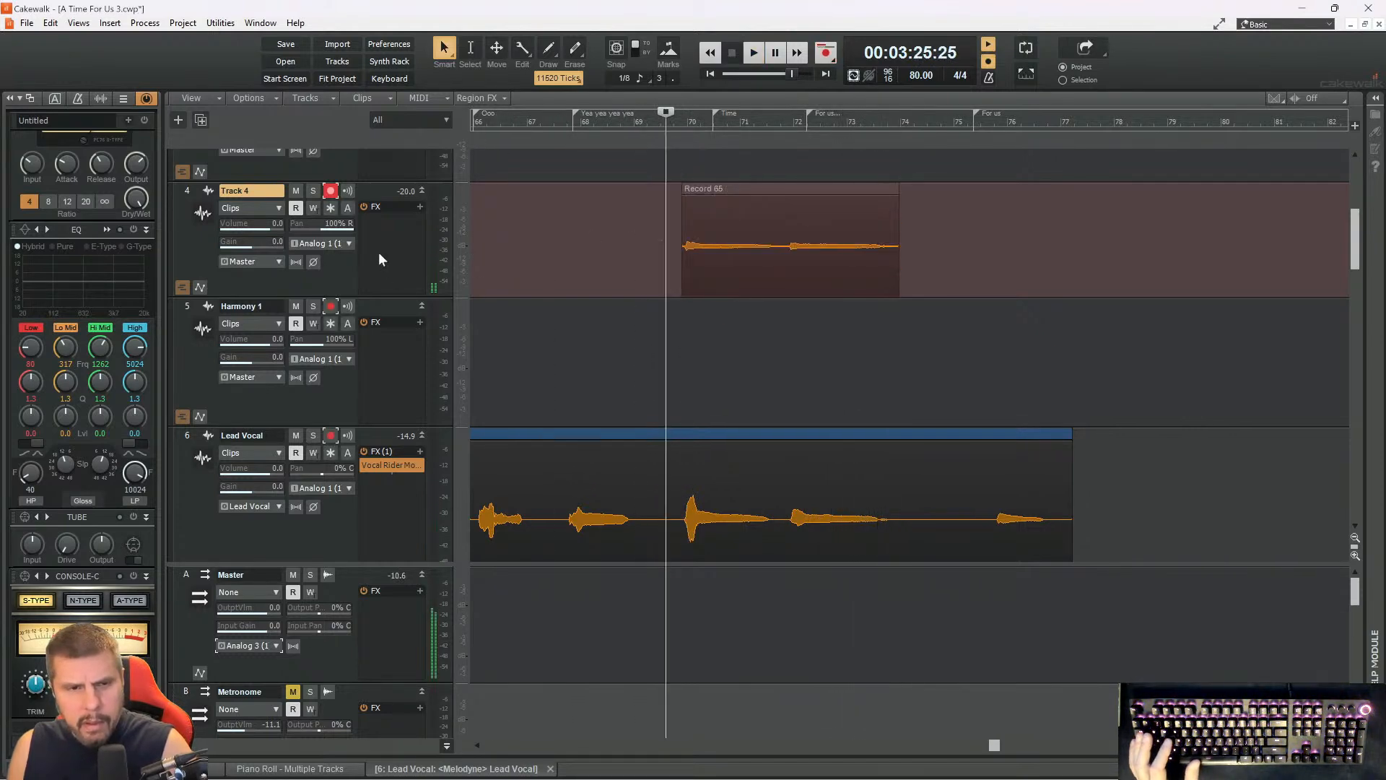
# - Arm Harmony 1 in place of Track 4, record its take over bars 70 to 73, and save the project
pyautogui.click(331, 191)
pyautogui.click(330, 307)
pyautogui.press('space')
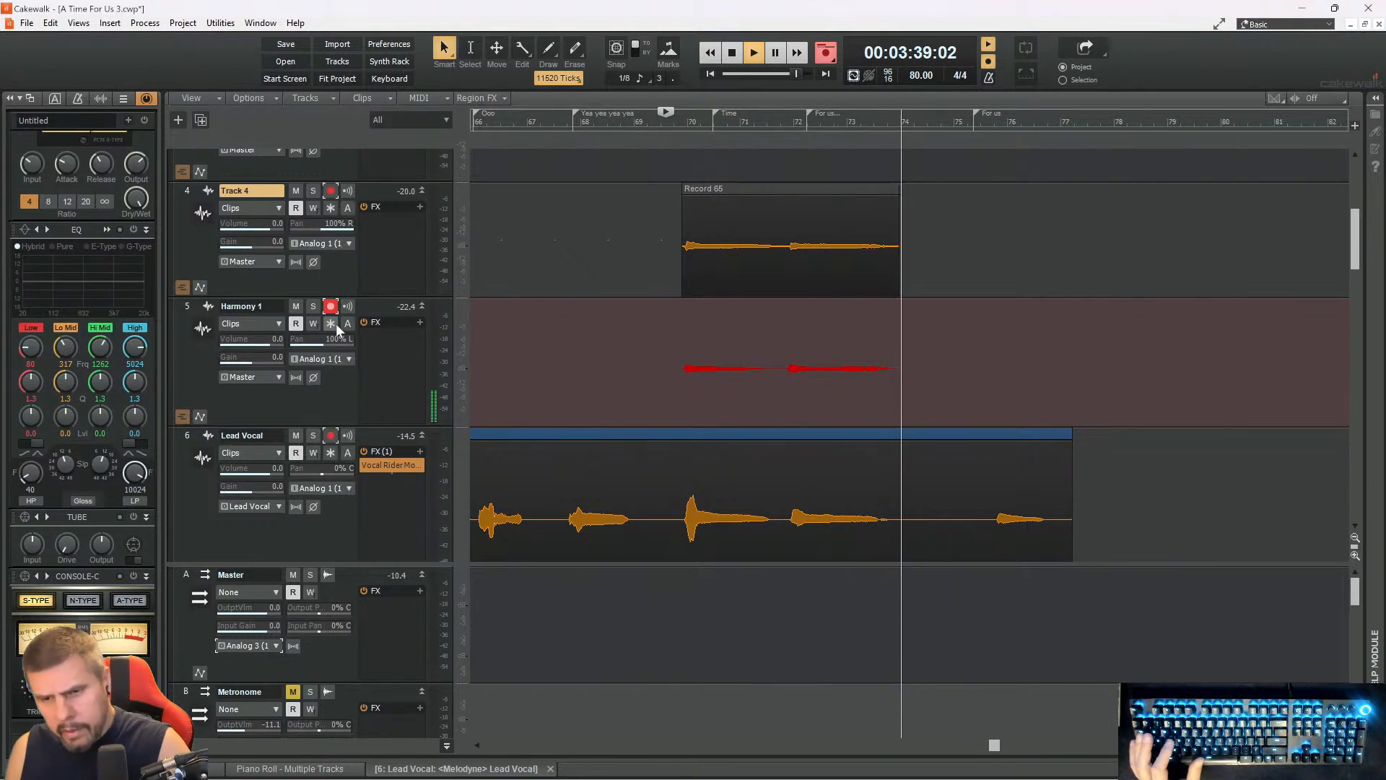
pyautogui.press('space')
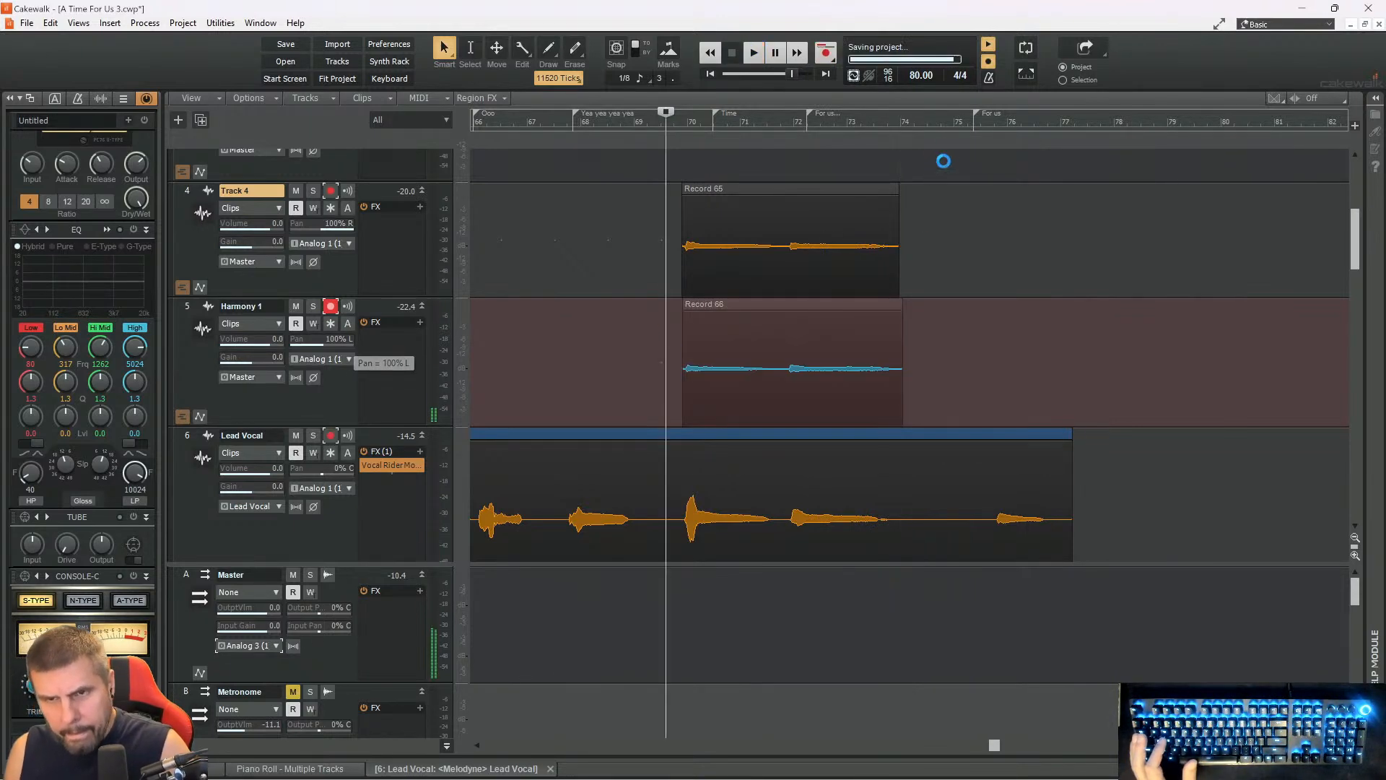
# - Play back the final "For us" line from bar 75, then review both harmony takes from mid bar 69
pyautogui.click(960, 125)
pyautogui.press('space')
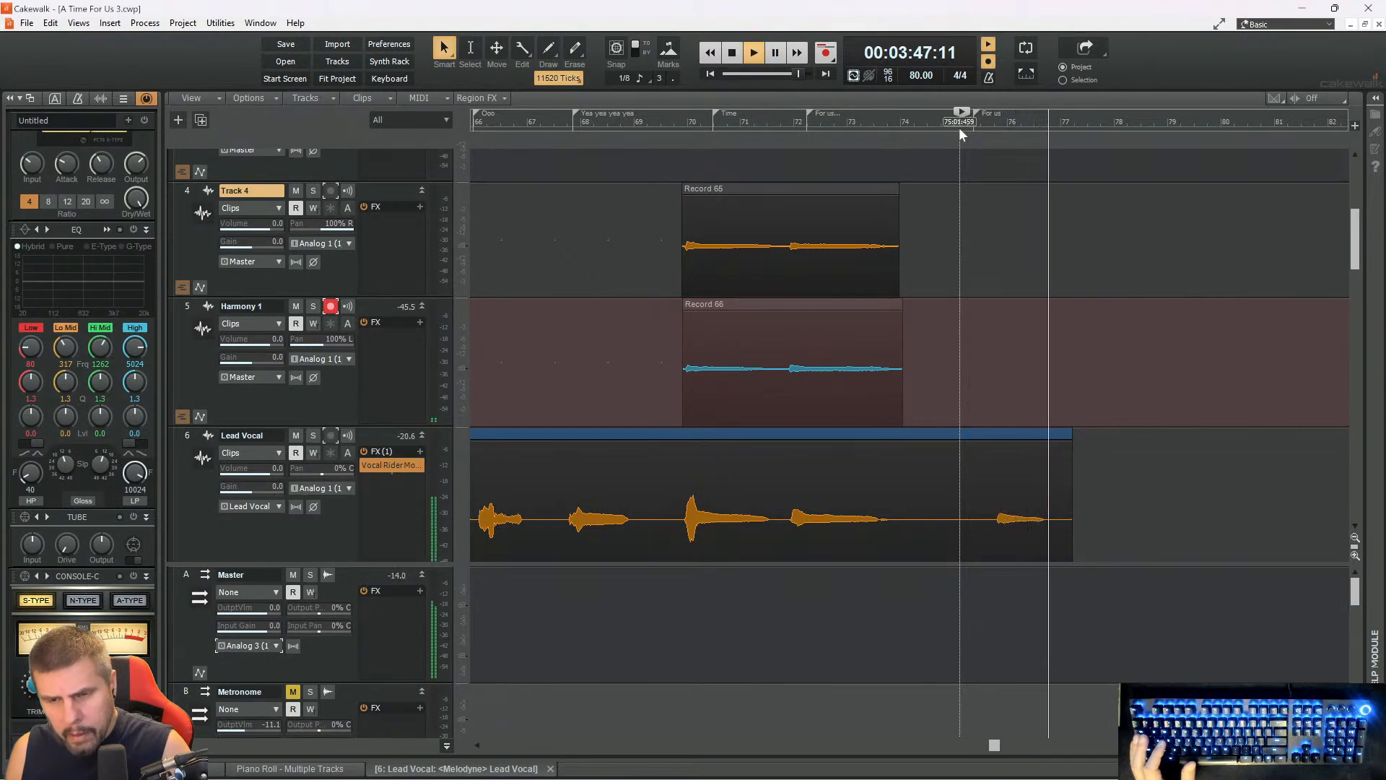
pyautogui.press('space')
pyautogui.click(955, 150)
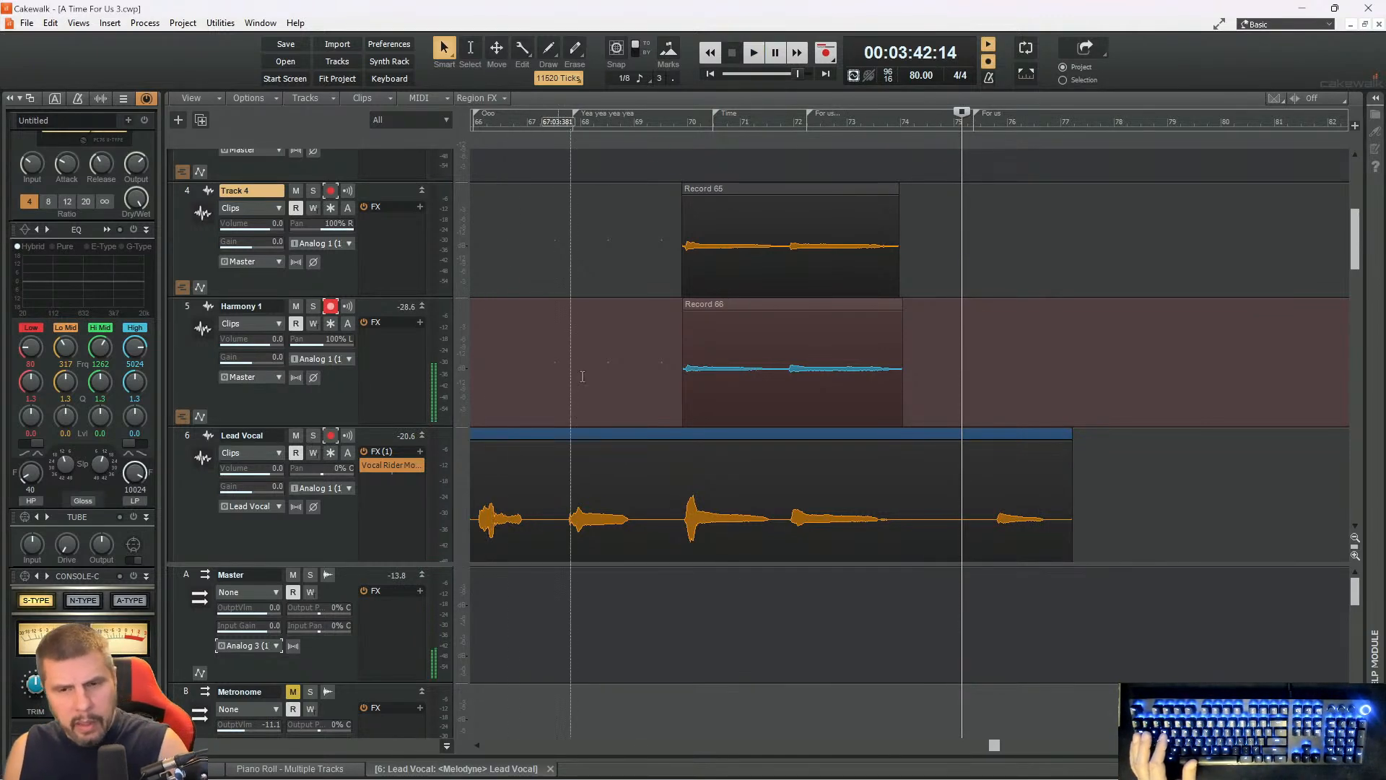
pyautogui.click(667, 123)
pyautogui.press('space')
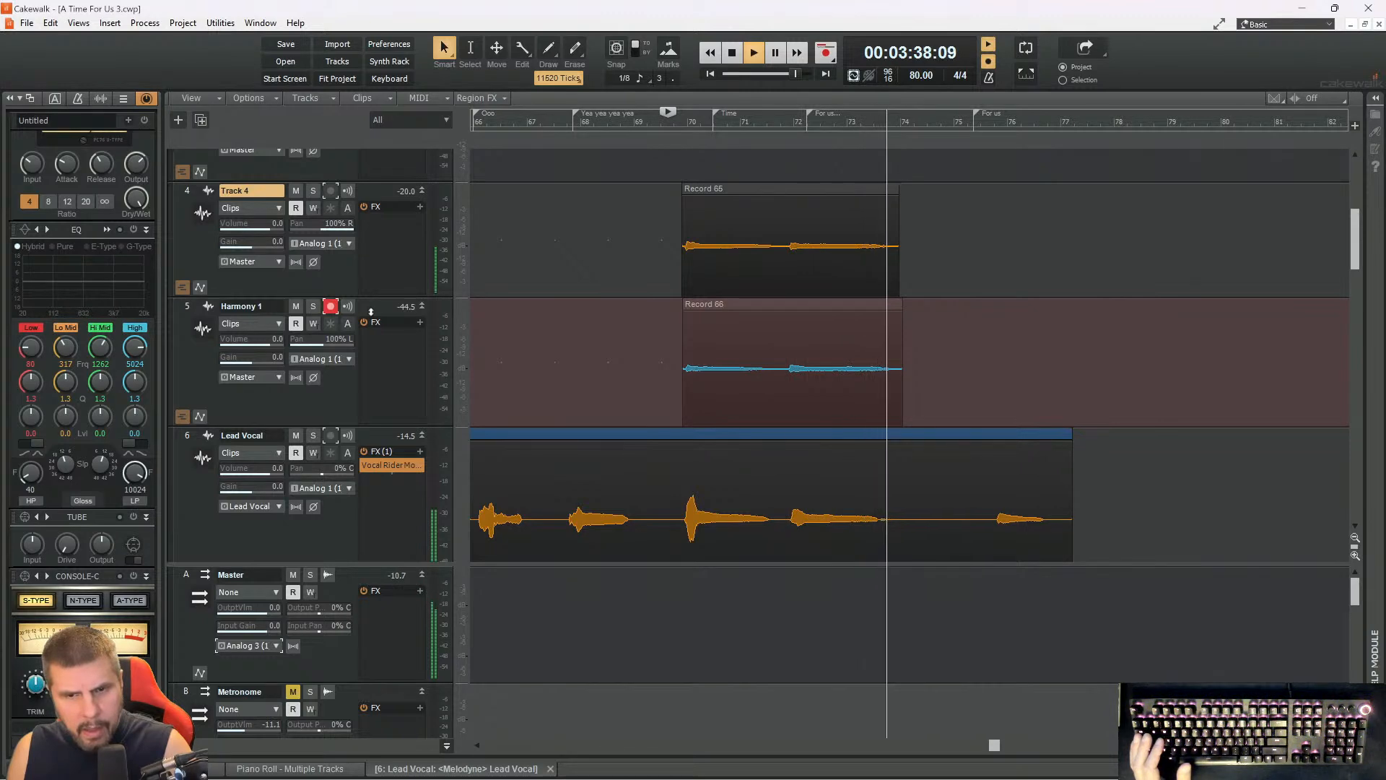
pyautogui.press('space')
# - Rehearse from bar 69, then re-record Harmony 1's first phrase over bars 70 and 71 and play it back
pyautogui.click(650, 128)
pyautogui.press('space')
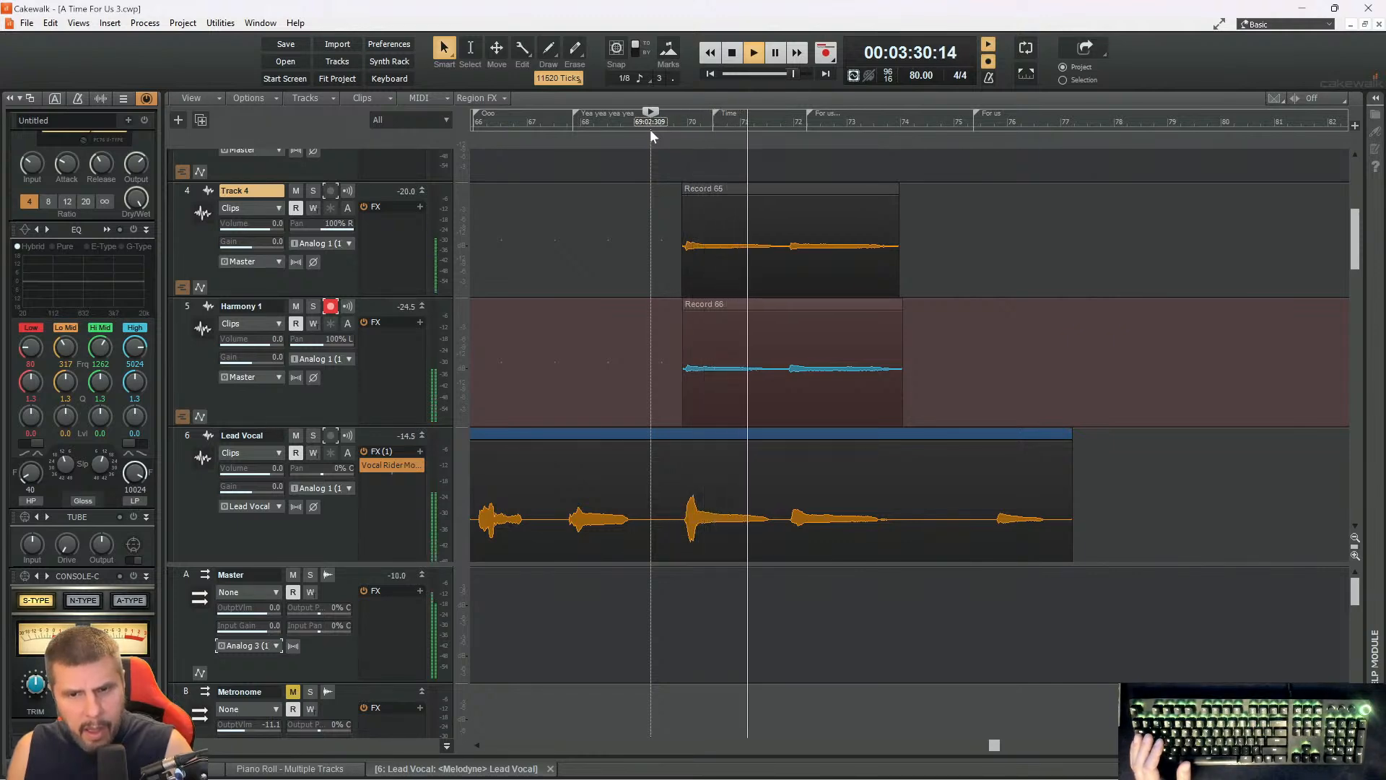
pyautogui.press('space')
pyautogui.press('space')
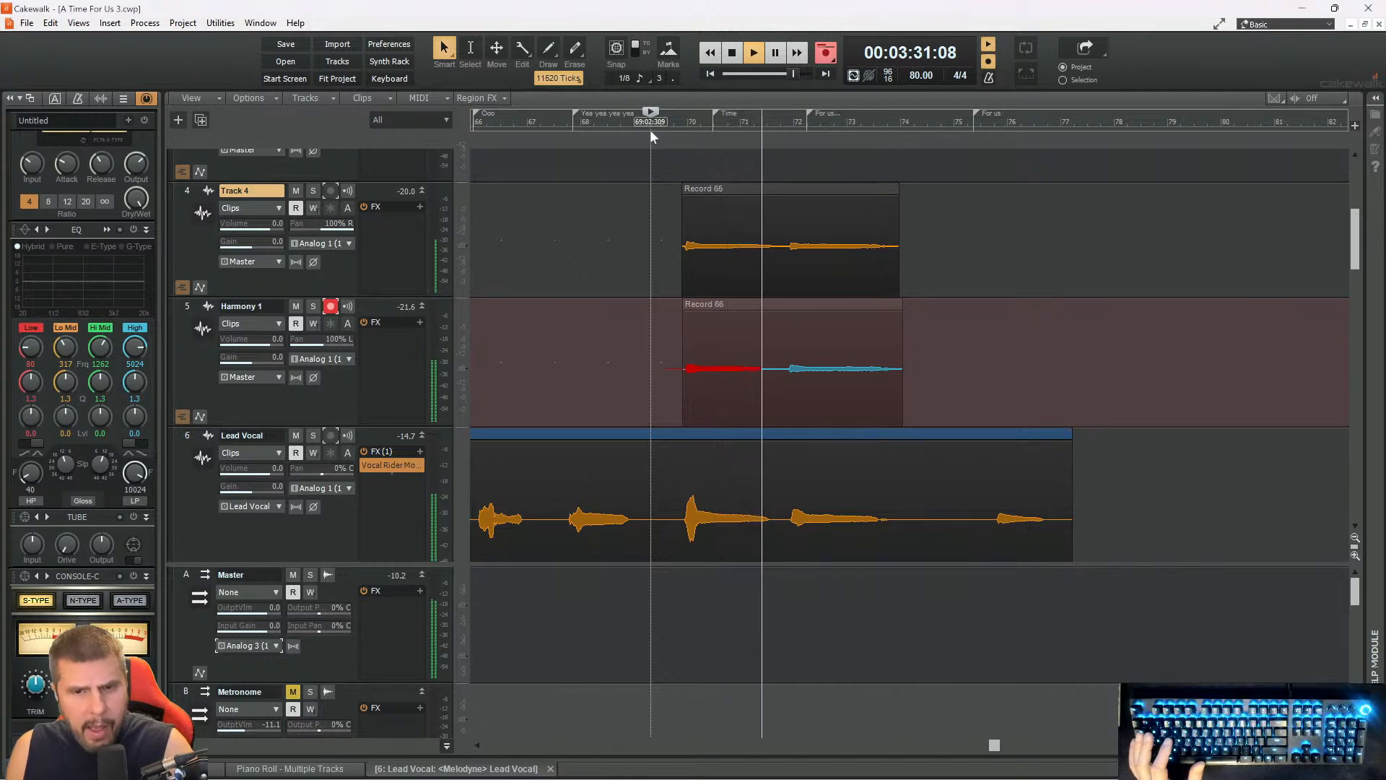
pyautogui.press('space')
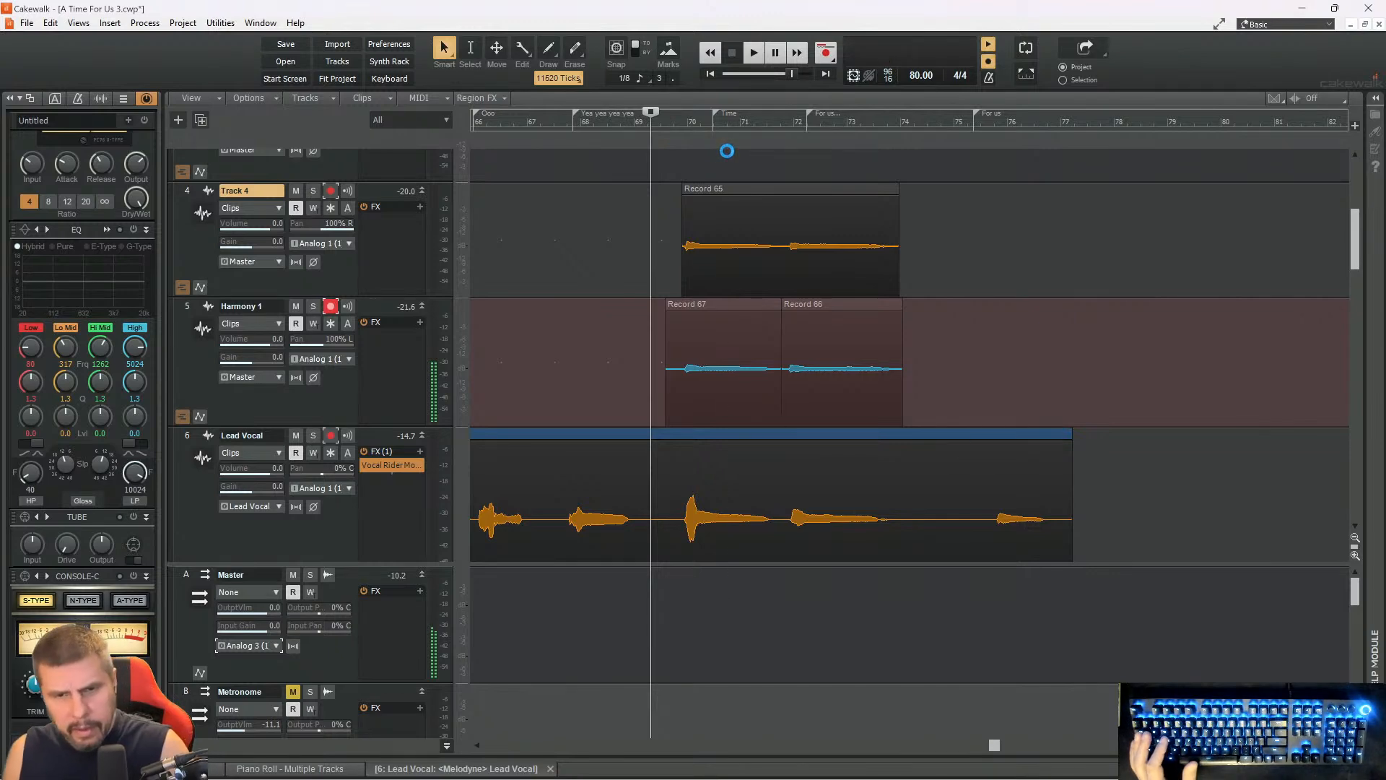
pyautogui.press('space')
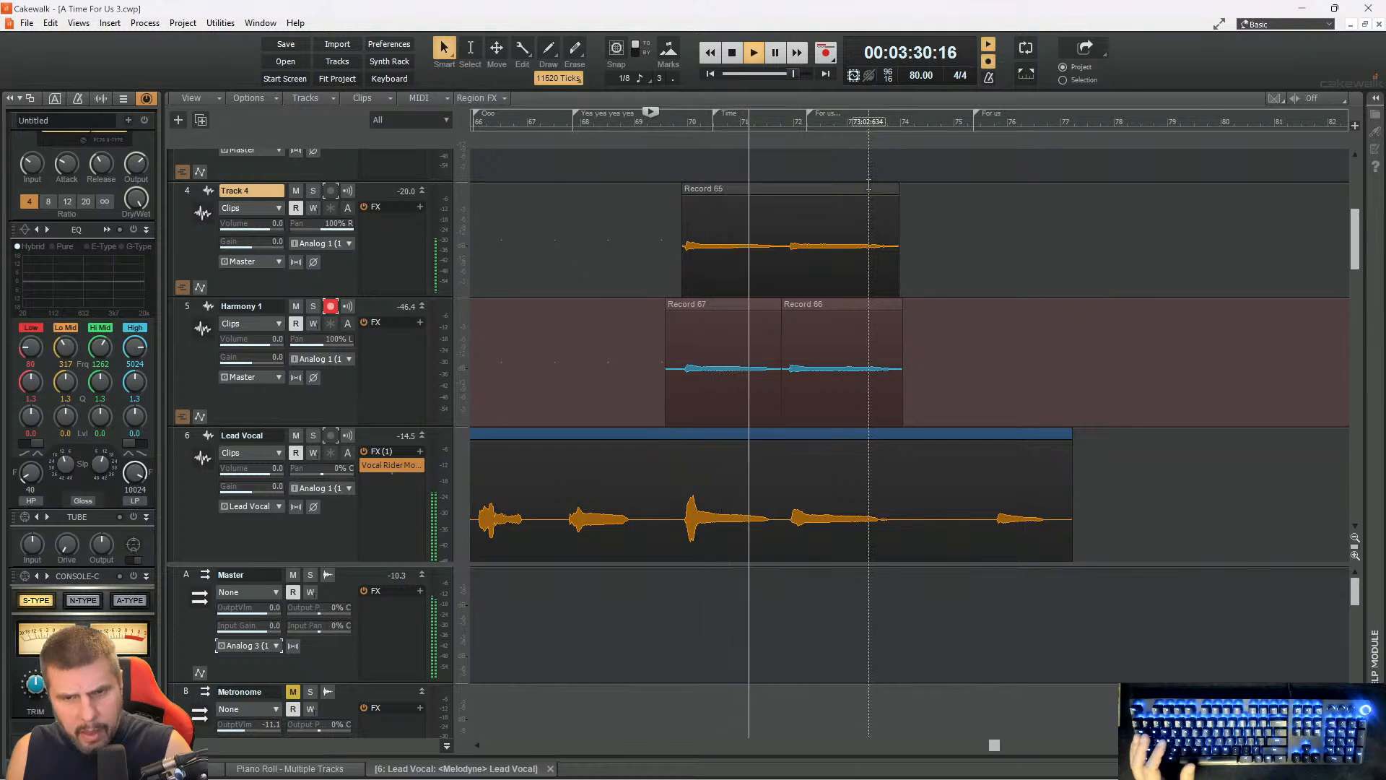
pyautogui.press('space')
pyautogui.press('space')
pyautogui.press('space')
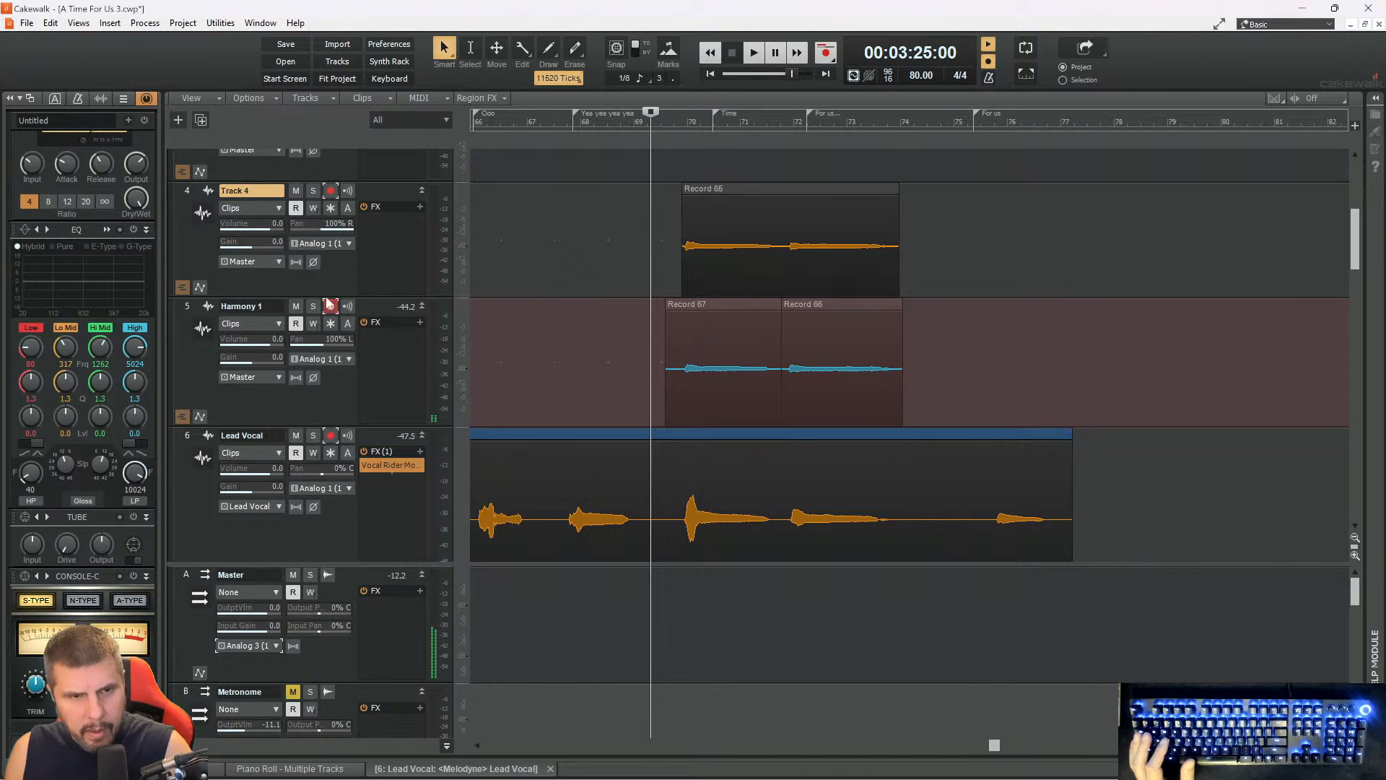
# - Arm Track 4 in place of Harmony 1, re-record its first phrase over bars 70 and 71, and play it back
pyautogui.click(329, 307)
pyautogui.click(329, 191)
pyautogui.press('space')
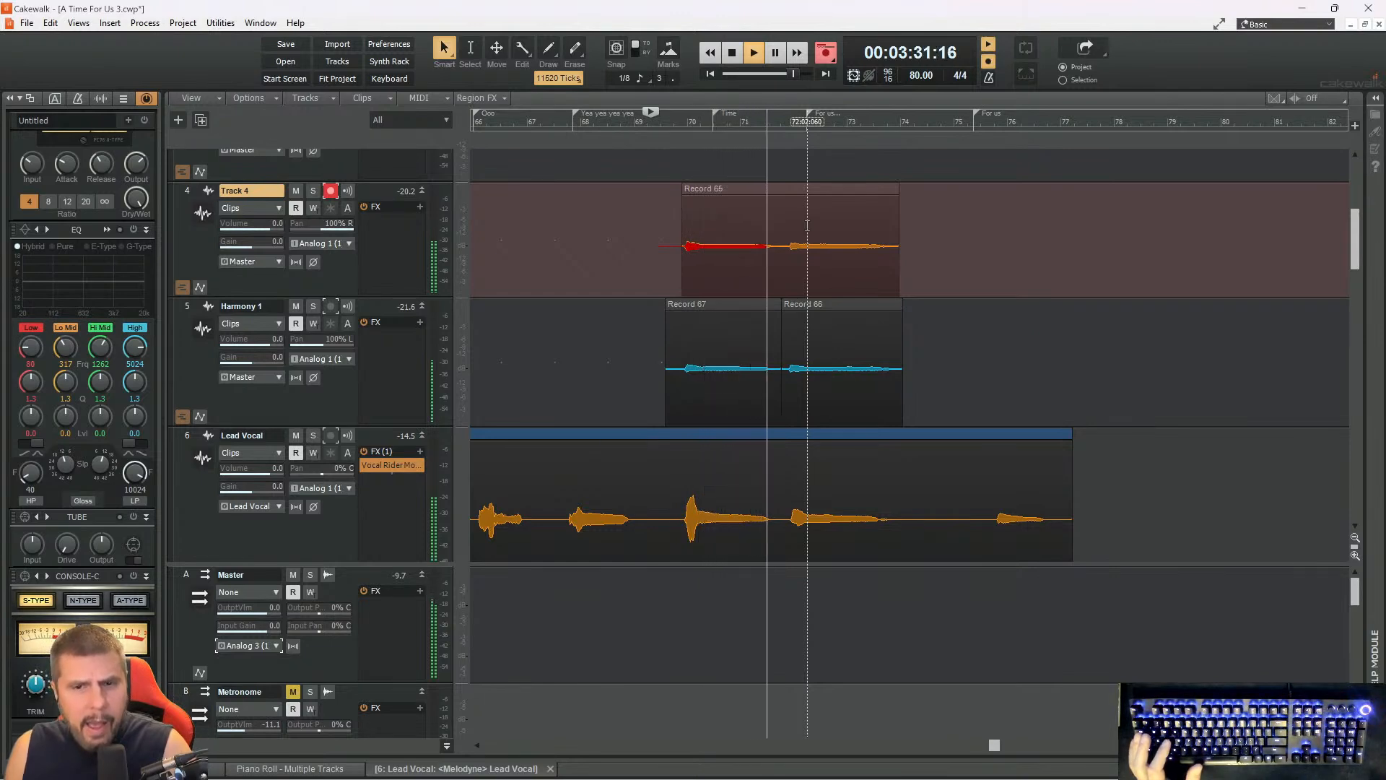
pyautogui.press('space')
pyautogui.press('space')
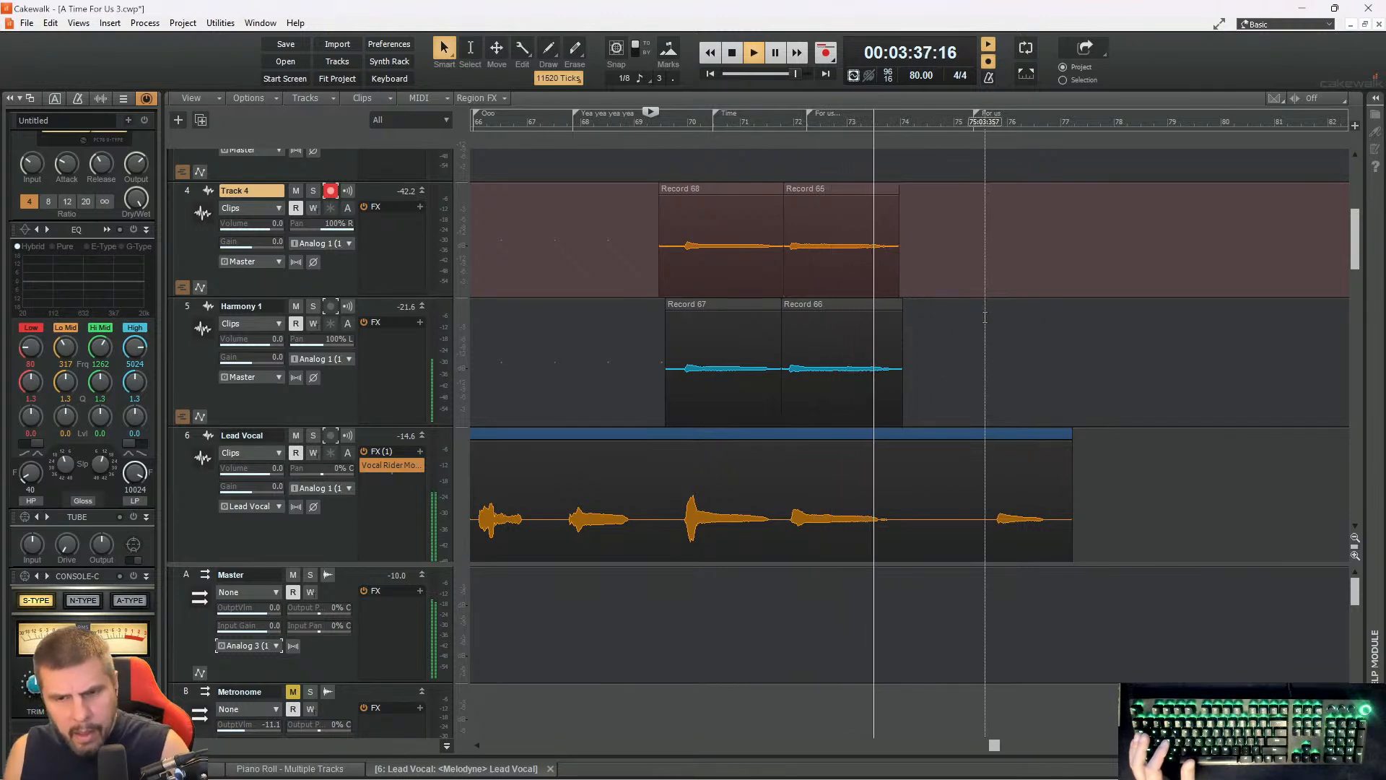
pyautogui.press('space')
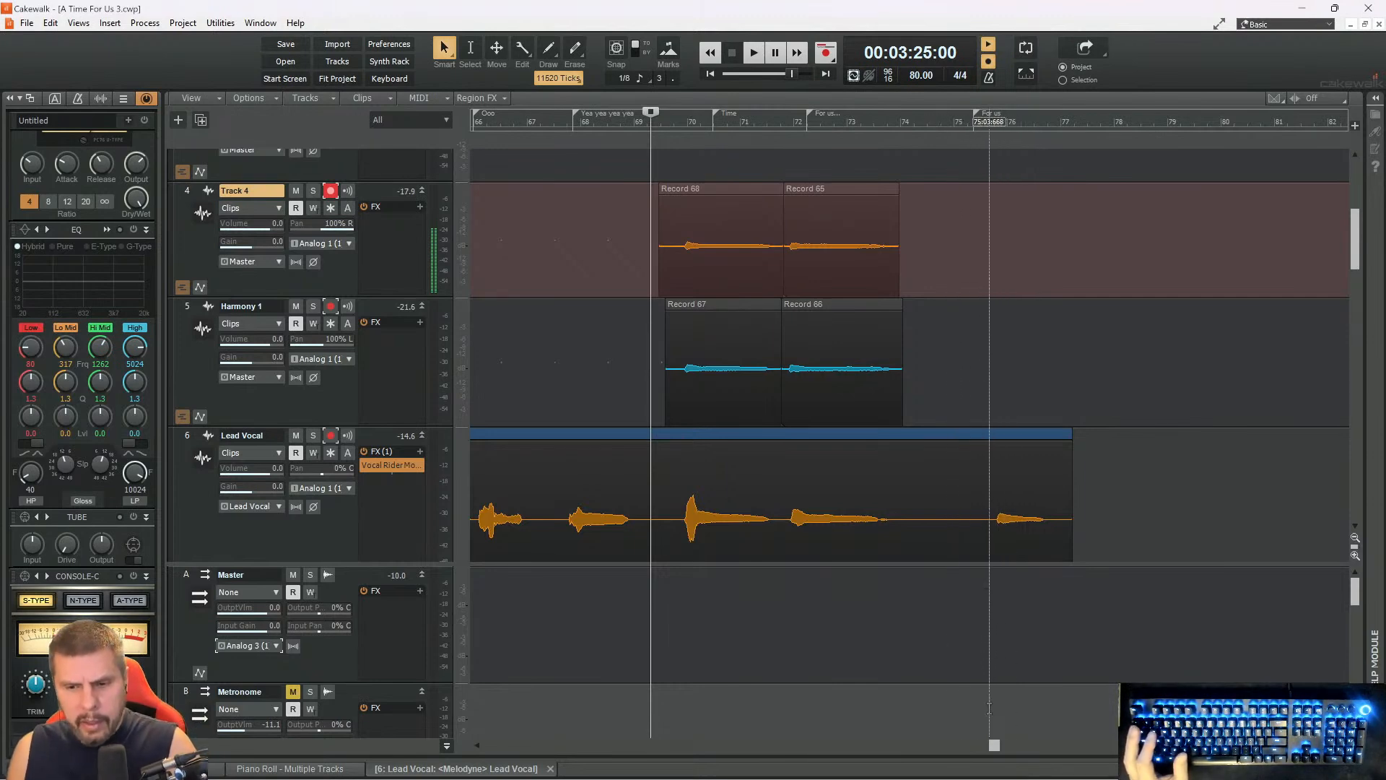
# - Play back the opening verse from bar 5 to listen to the lead vocal's first lines
pyautogui.moveTo(995, 746); pyautogui.dragTo(468, 719)
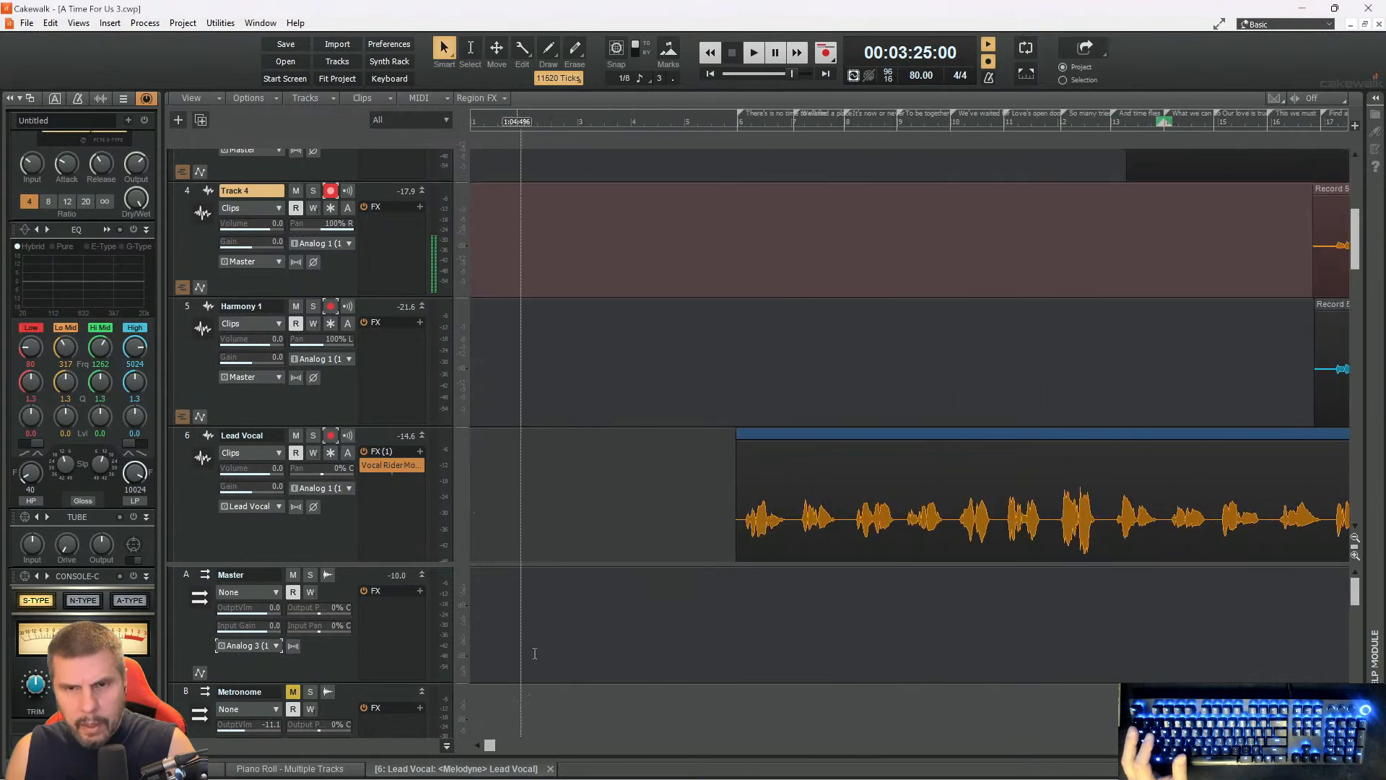
pyautogui.click(715, 135)
pyautogui.press('space')
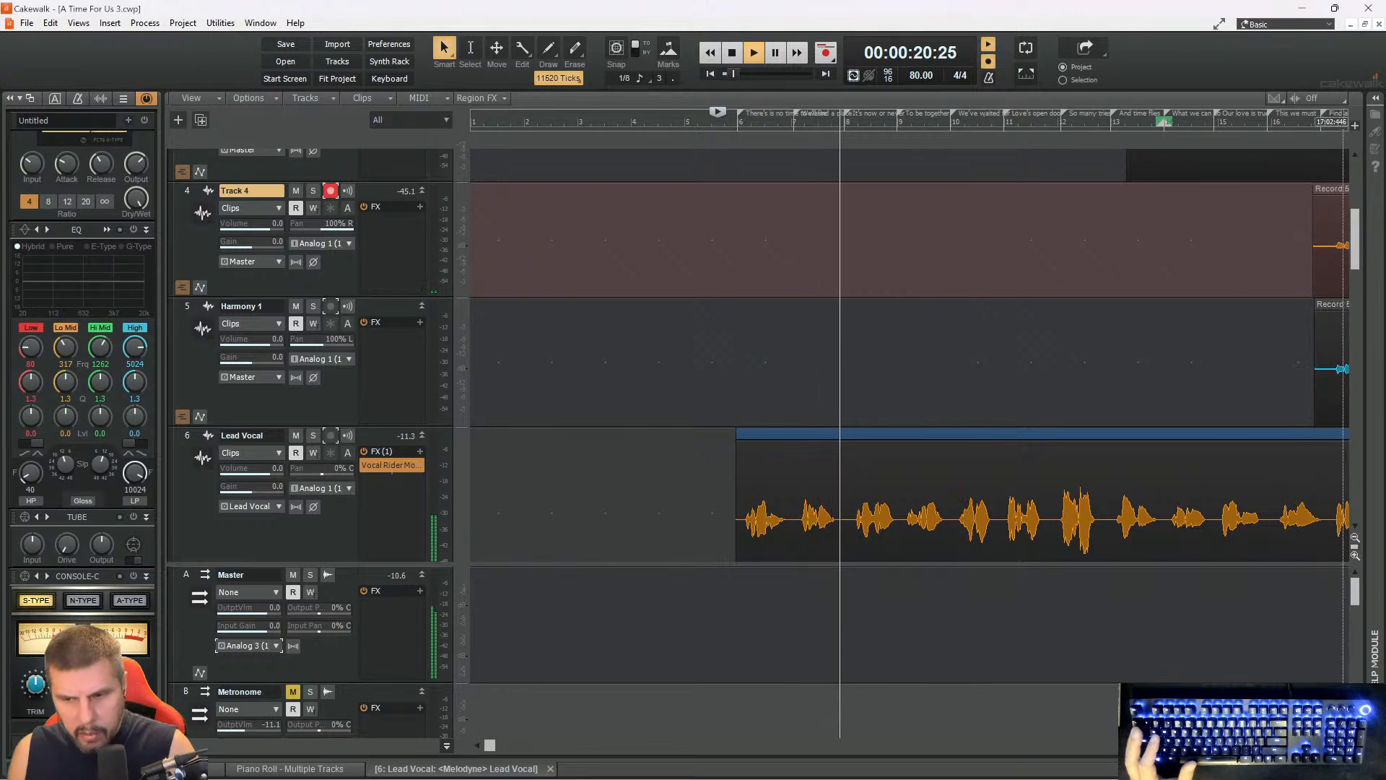
pyautogui.hotkey('ctrl', 'Right')
pyautogui.hotkey('ctrl', 'Right')
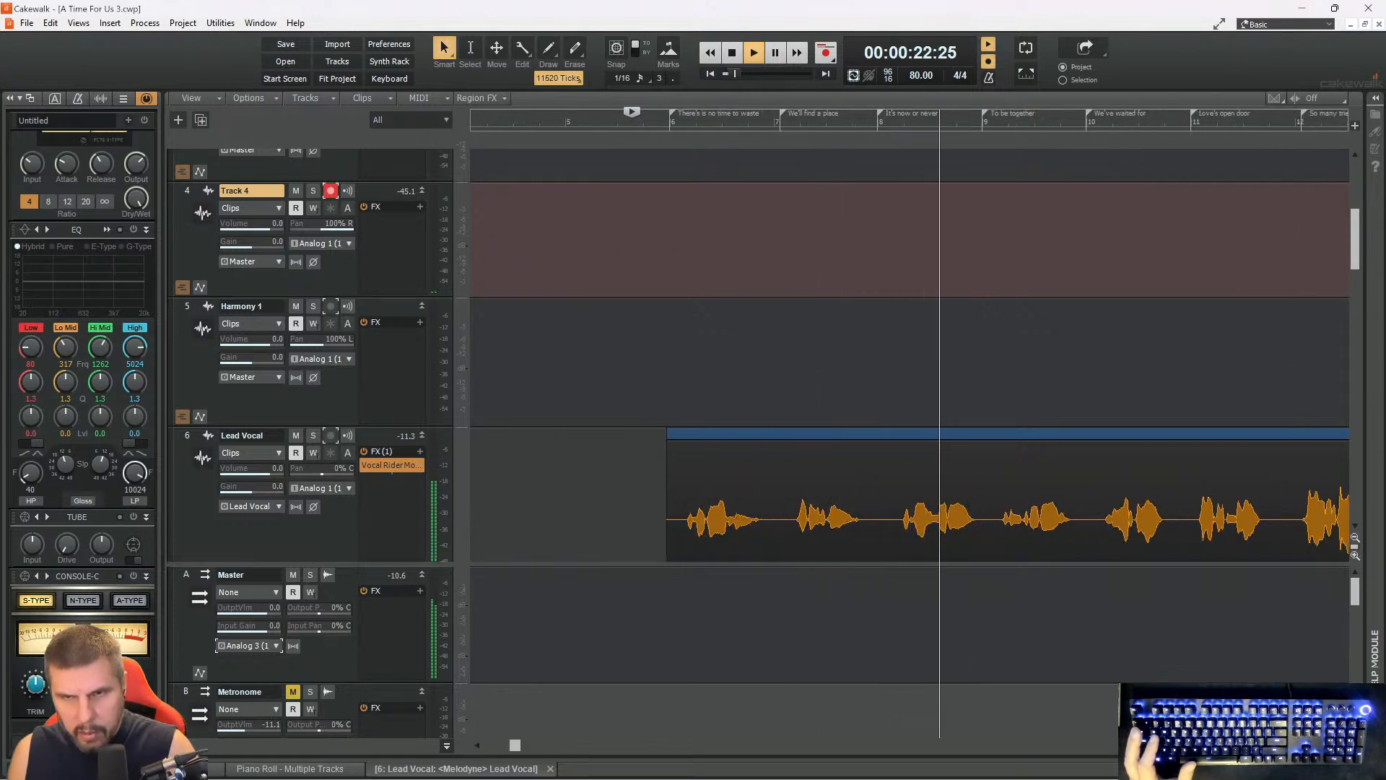
pyautogui.moveTo(512, 746); pyautogui.dragTo(545, 746)
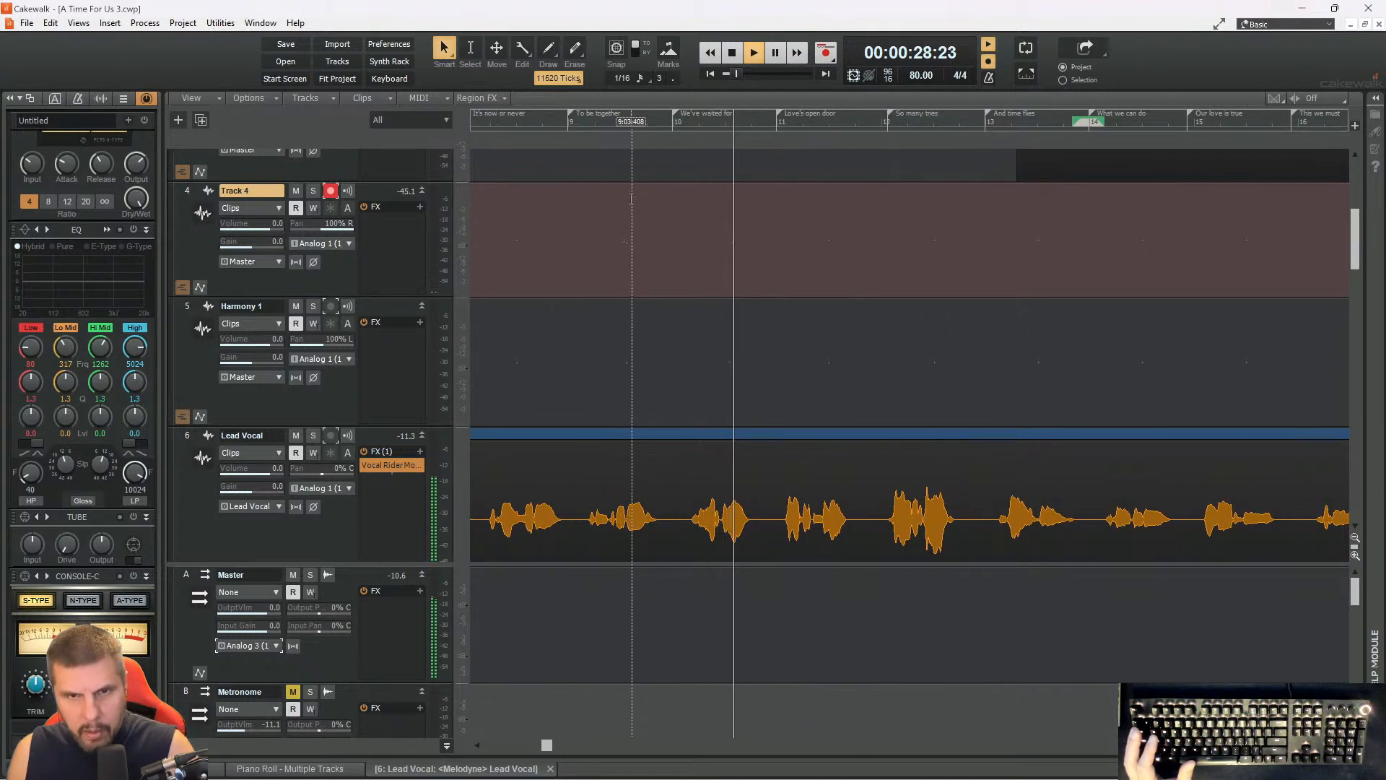
# - Rehearse the "To be together" and "We've waited for" lines from mid bar 9 and from just before bar 9
pyautogui.click(635, 123)
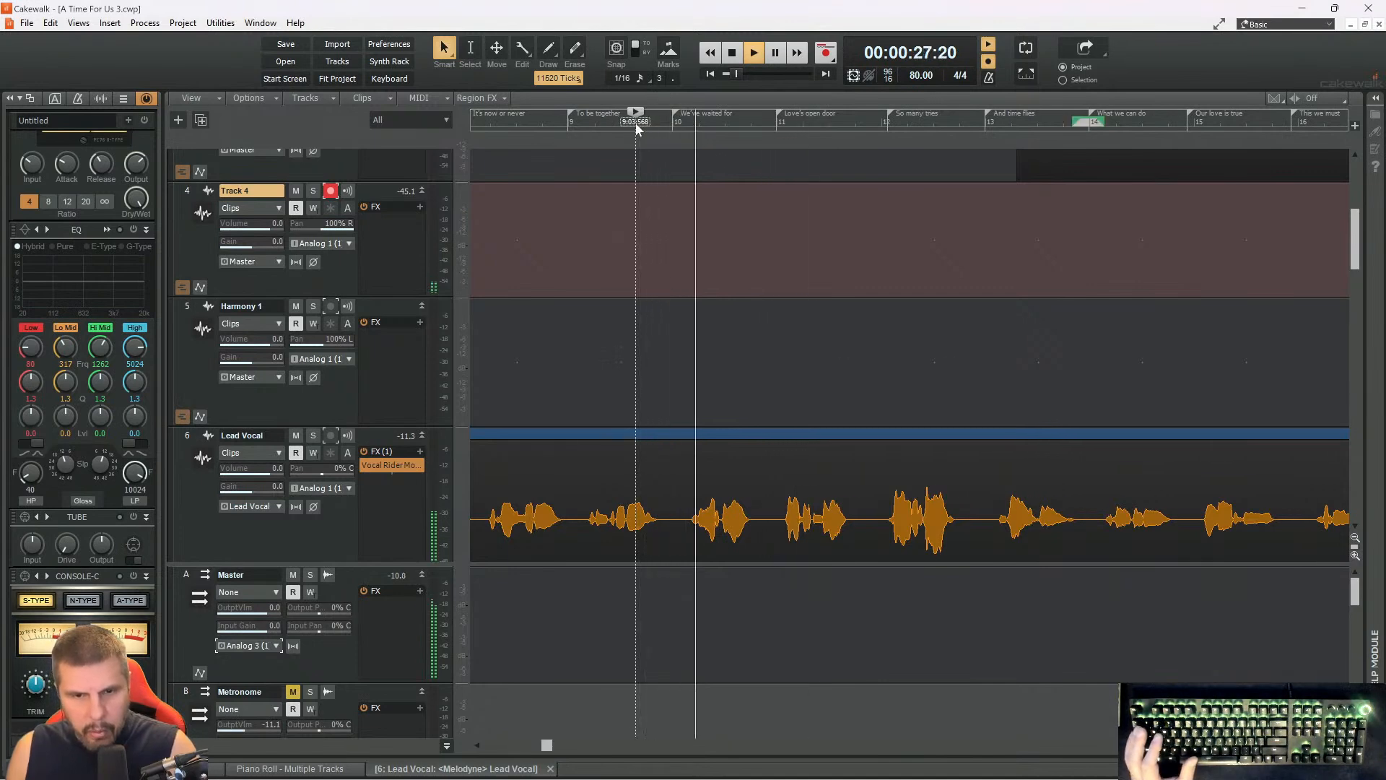
pyautogui.press('space')
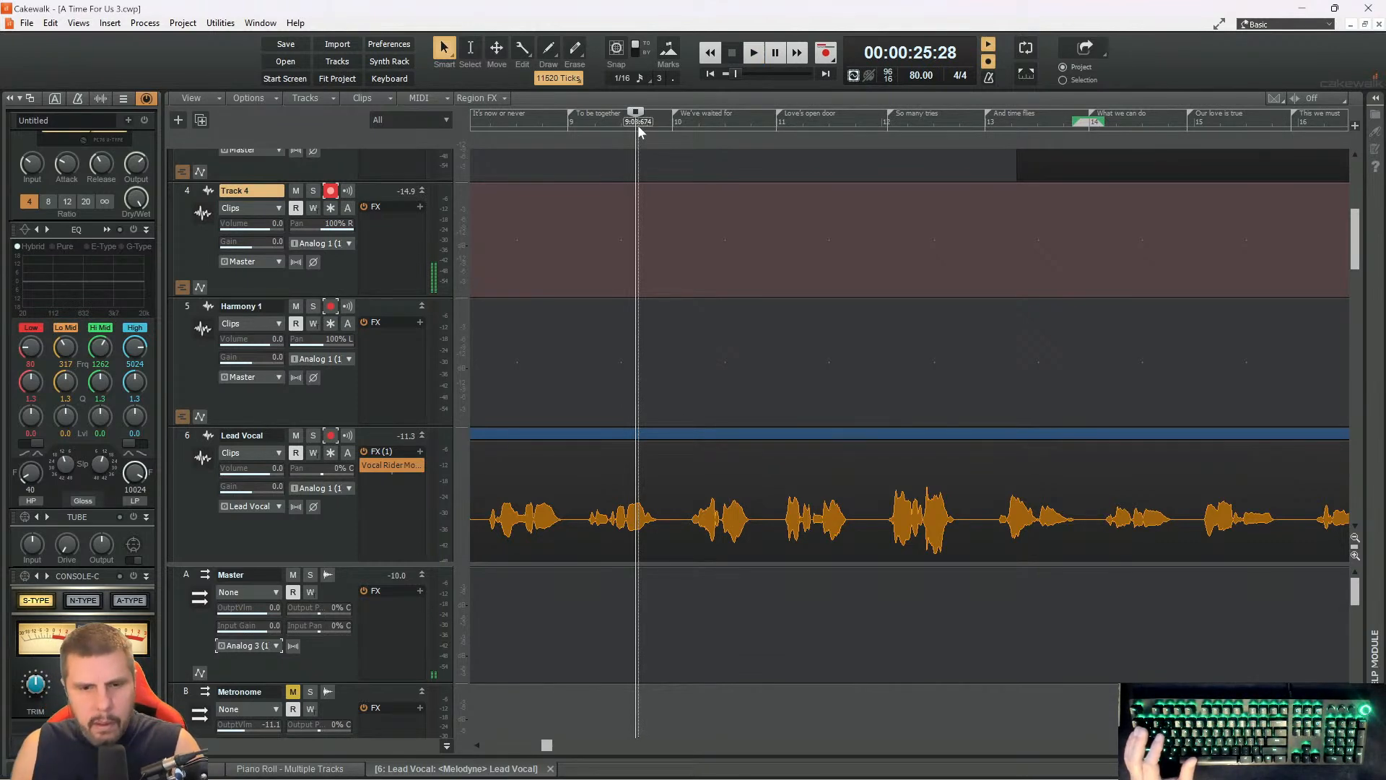
pyautogui.click(559, 120)
pyautogui.press('space')
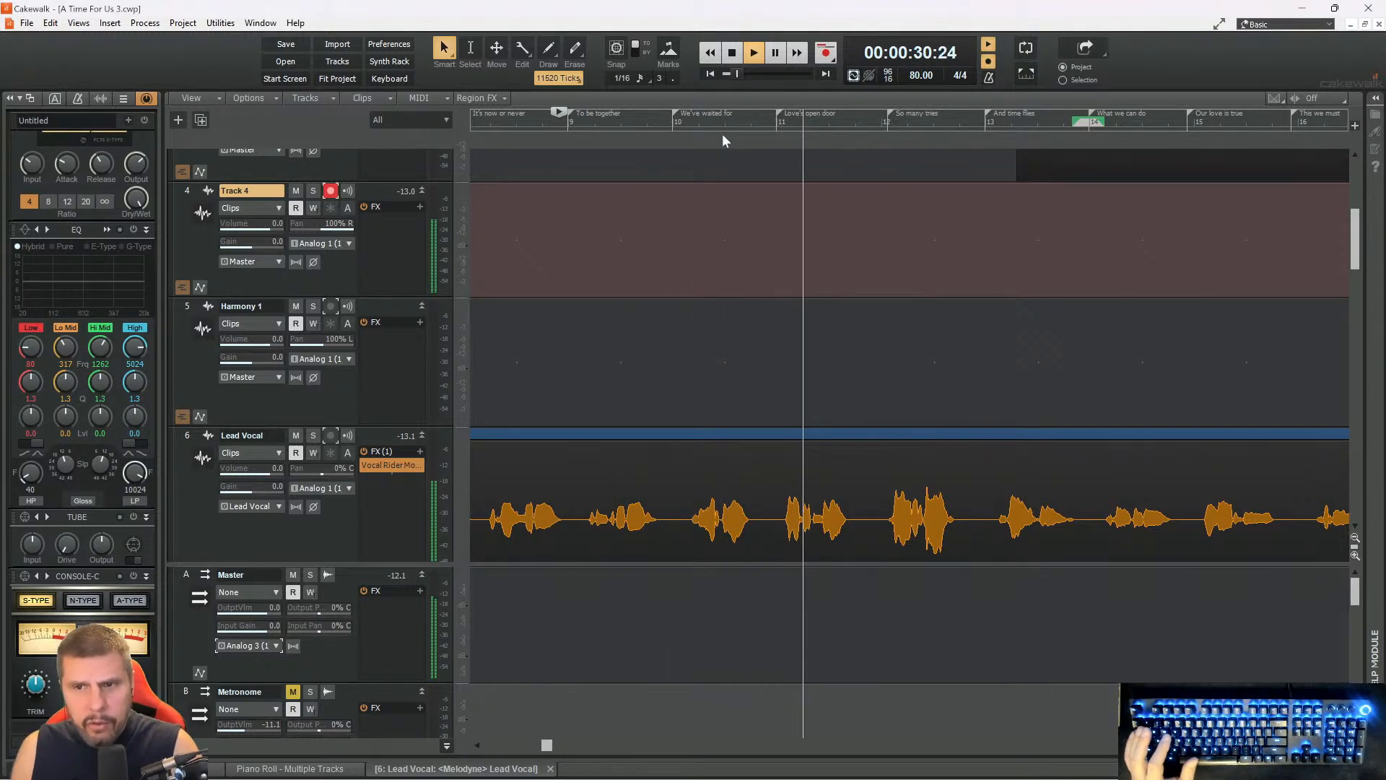
pyautogui.press('space')
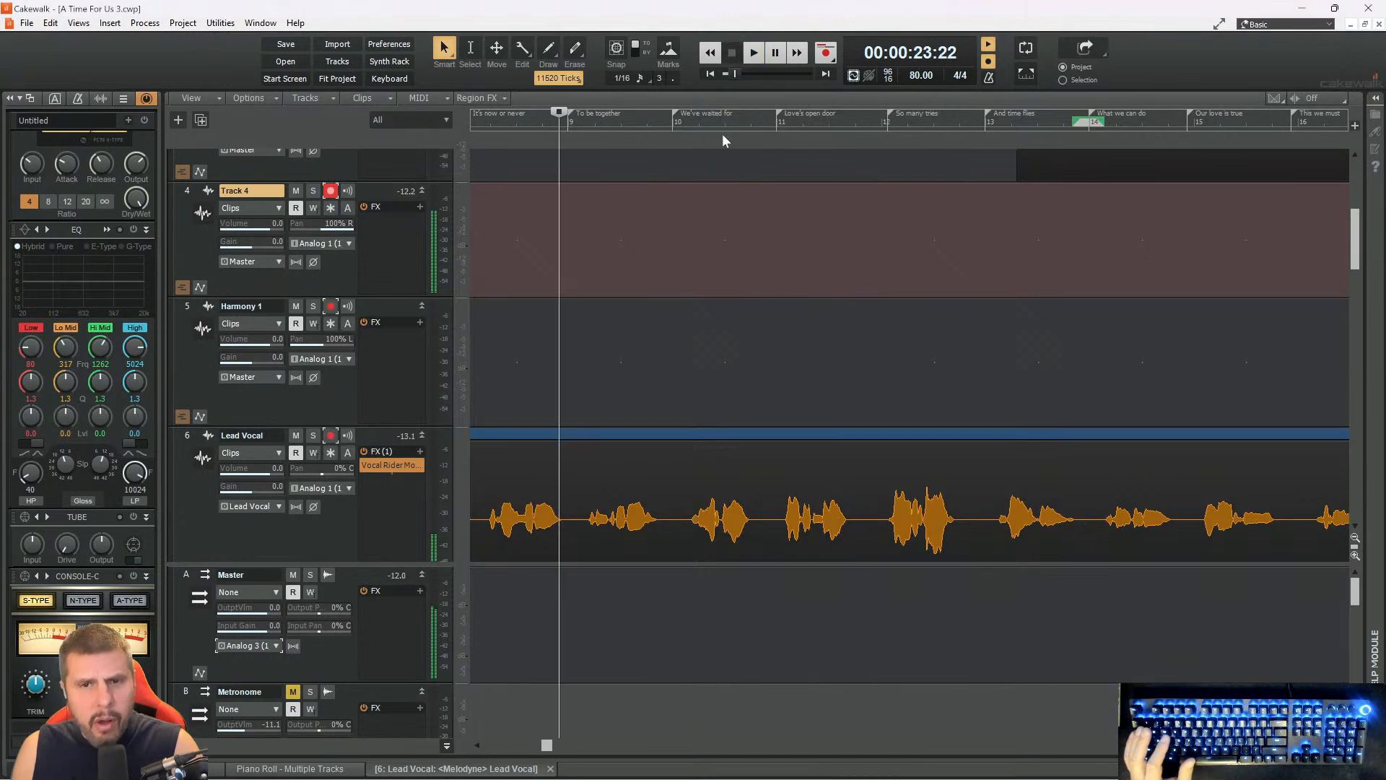
pyautogui.press('space')
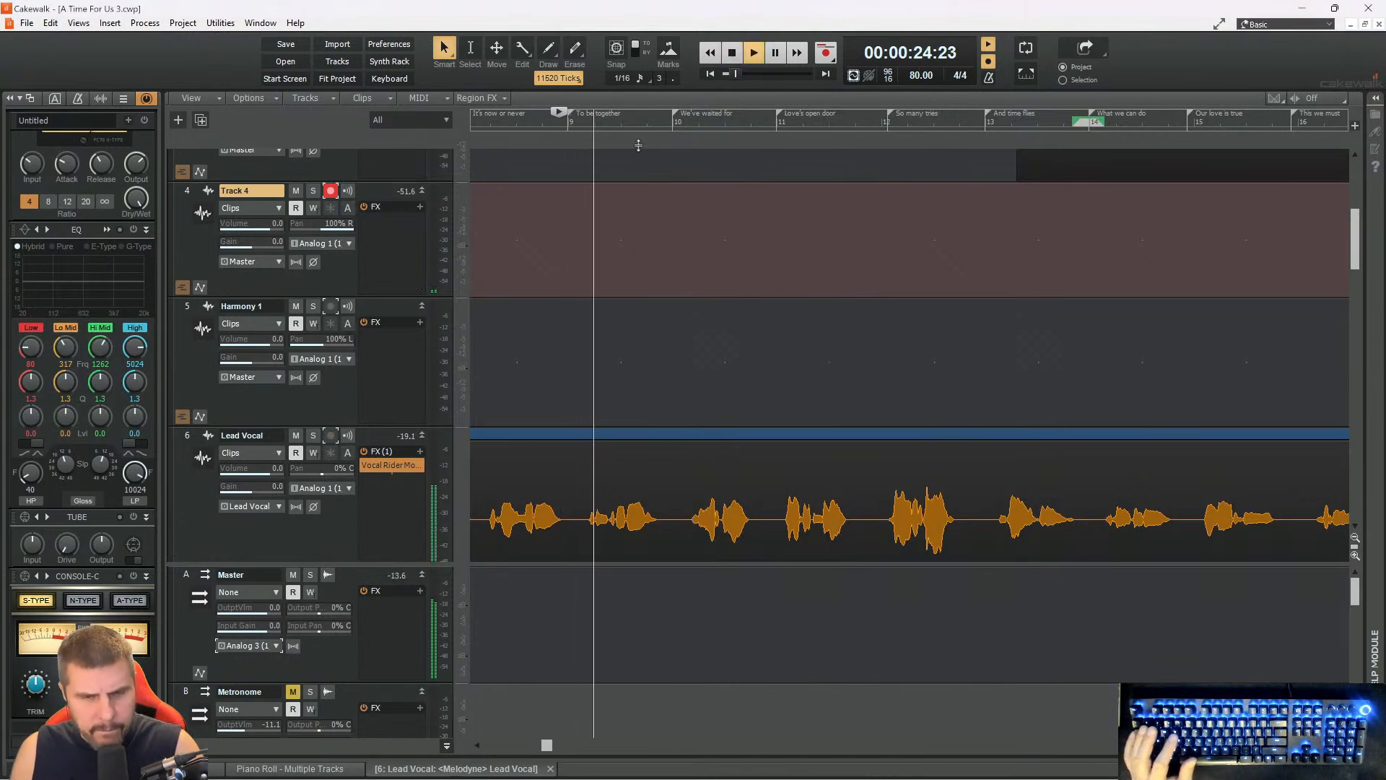
pyautogui.press('space')
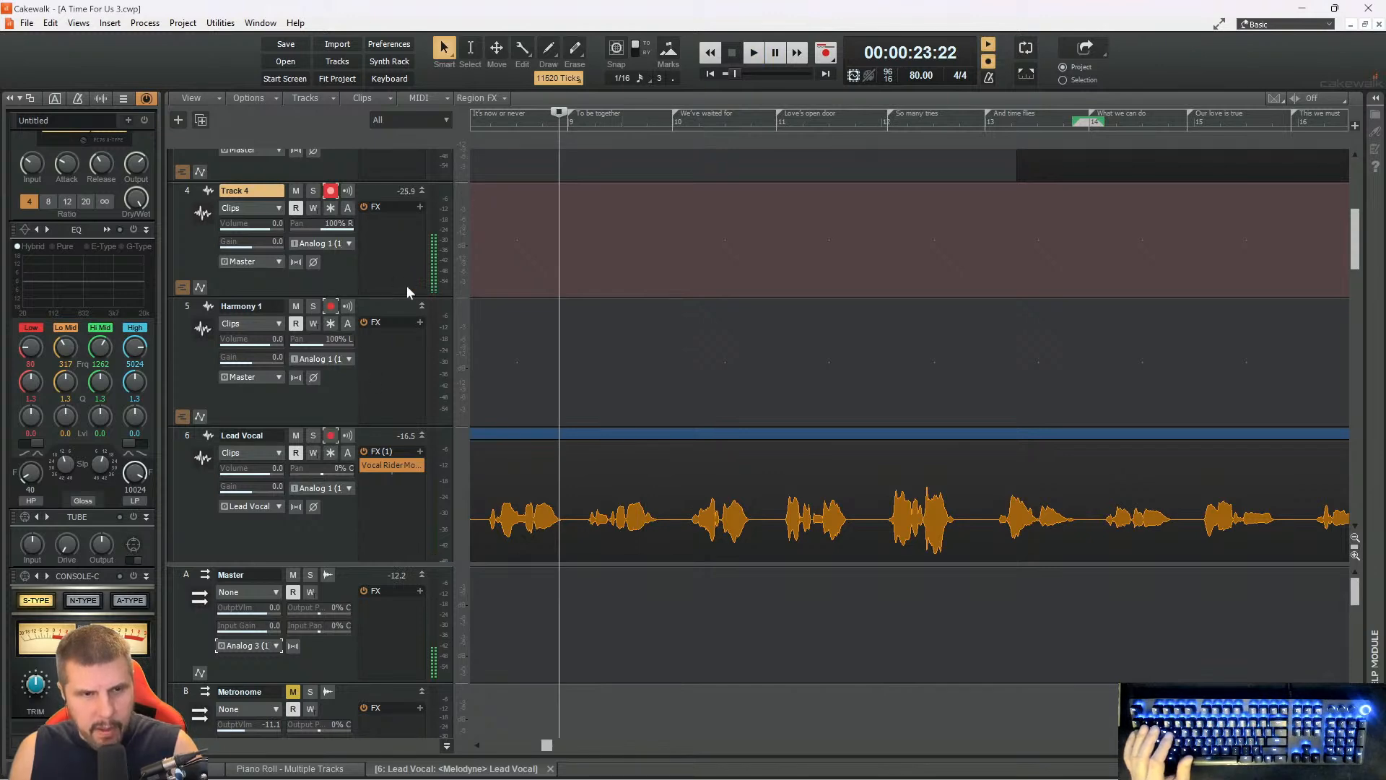
# - Insert a new audio track directly above Lead Vocal and disarm Track 4
pyautogui.rightClick(374, 438)
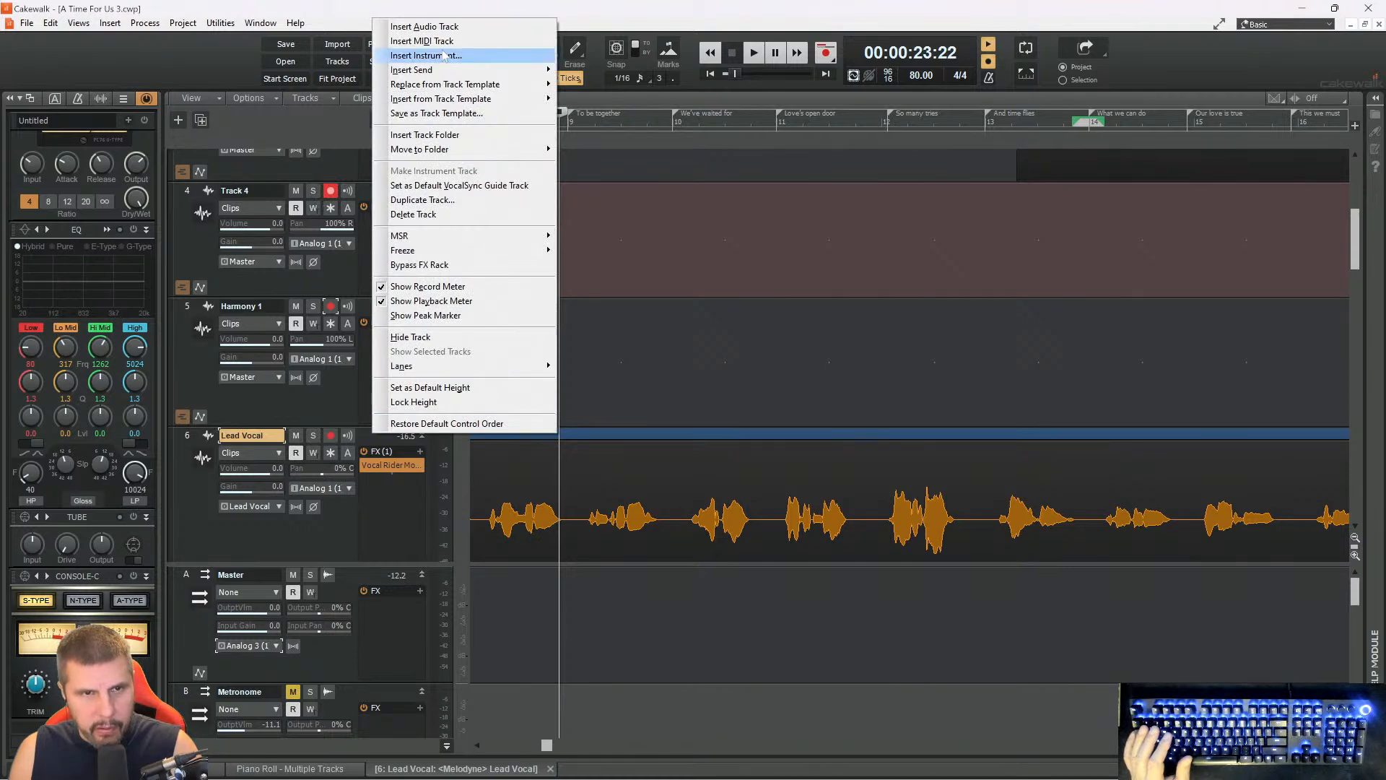
pyautogui.click(425, 26)
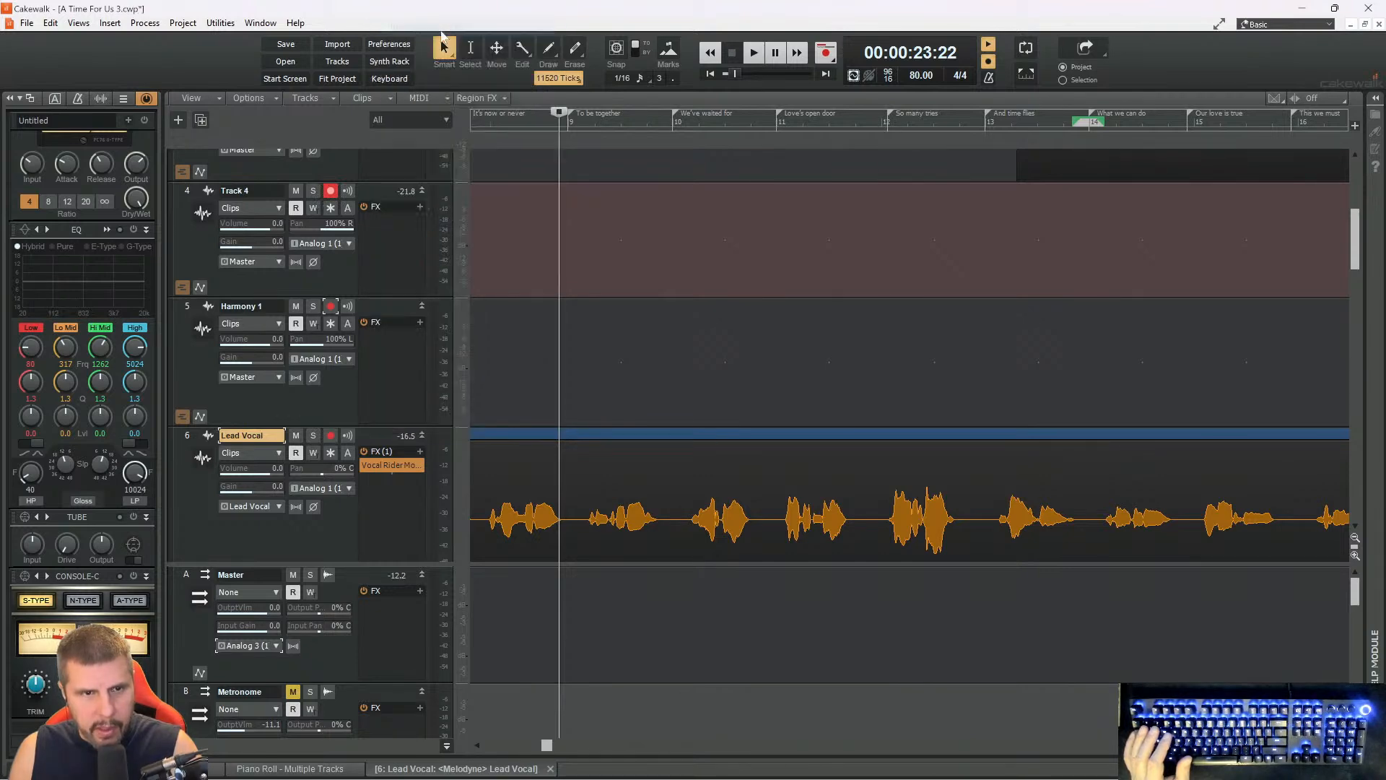
pyautogui.click(330, 190)
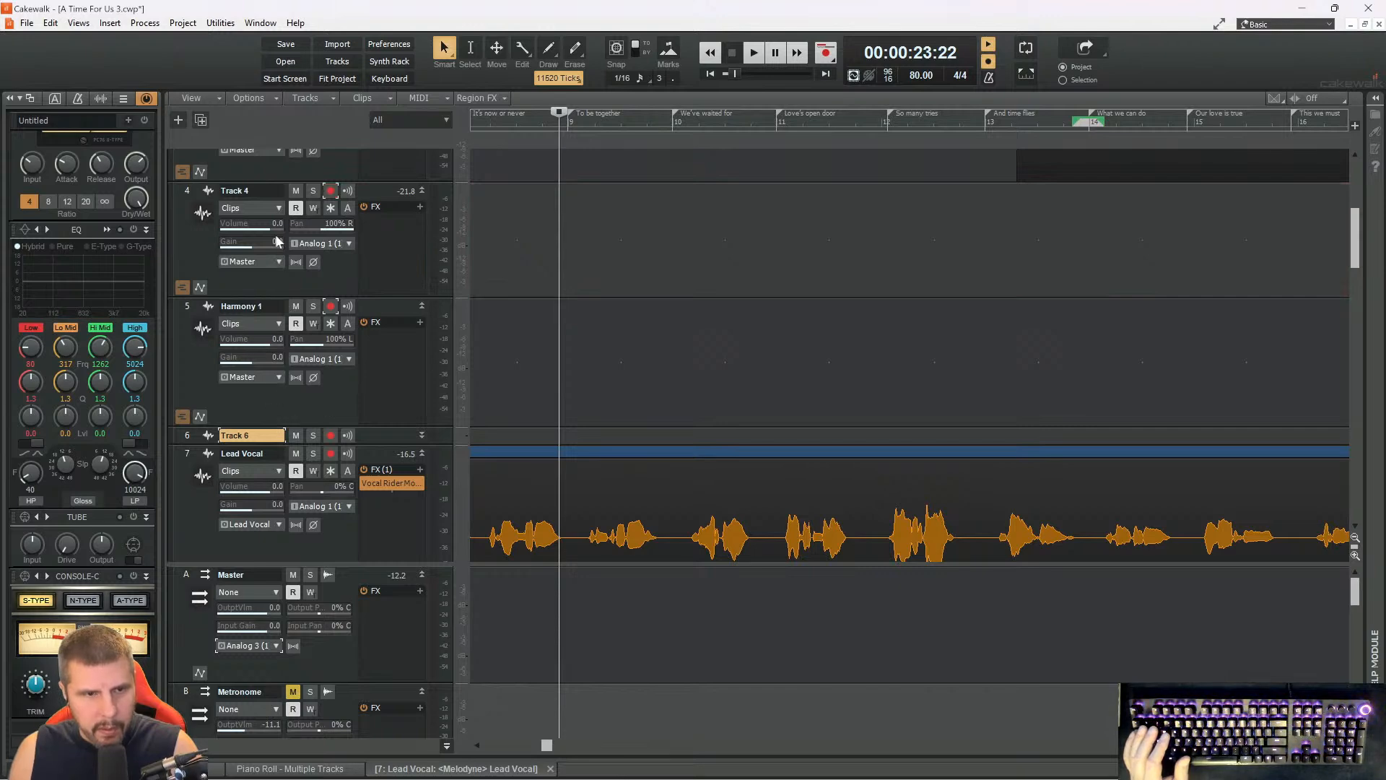
# - Rename Track 4 as "Harmony 2"
pyautogui.scroll(1, 280, 233)
pyautogui.scroll(1, 396, 272)
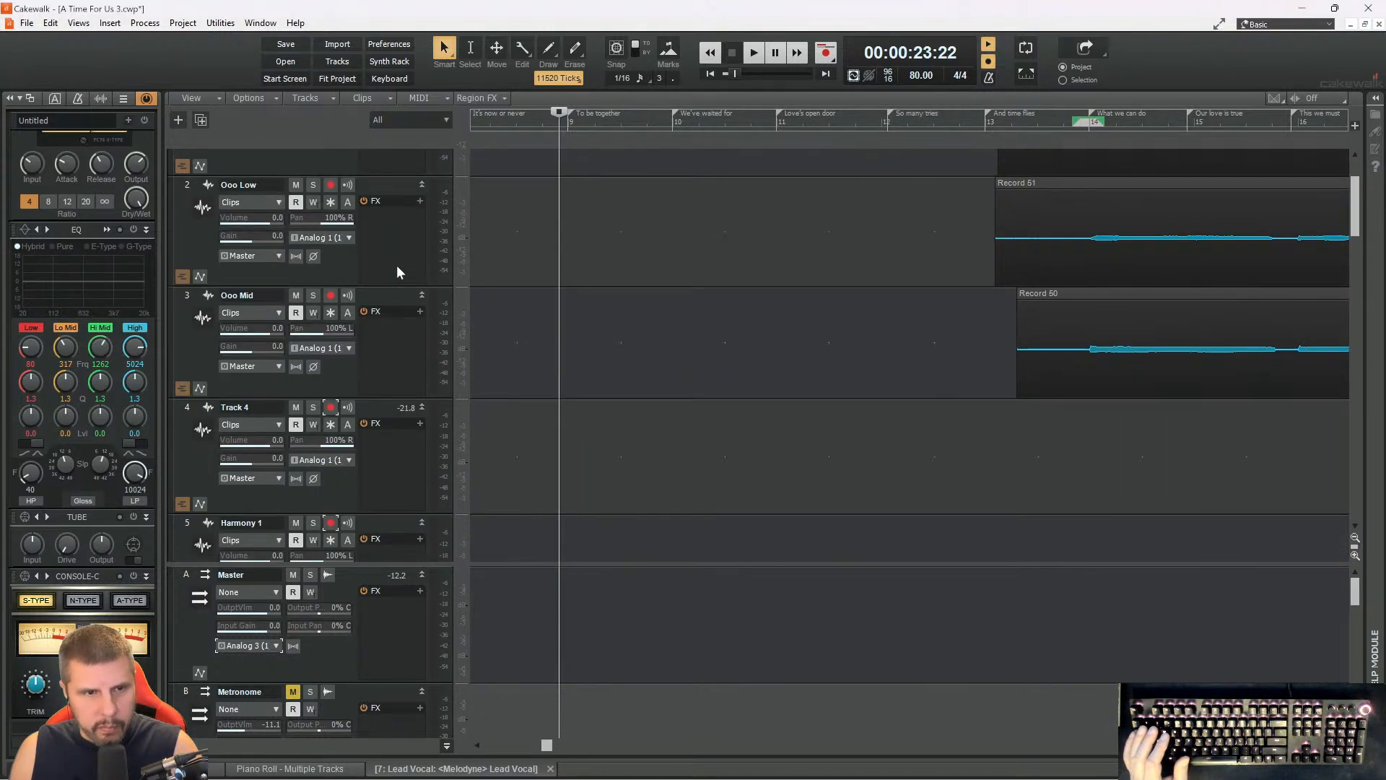
pyautogui.scroll(-2, 397, 268)
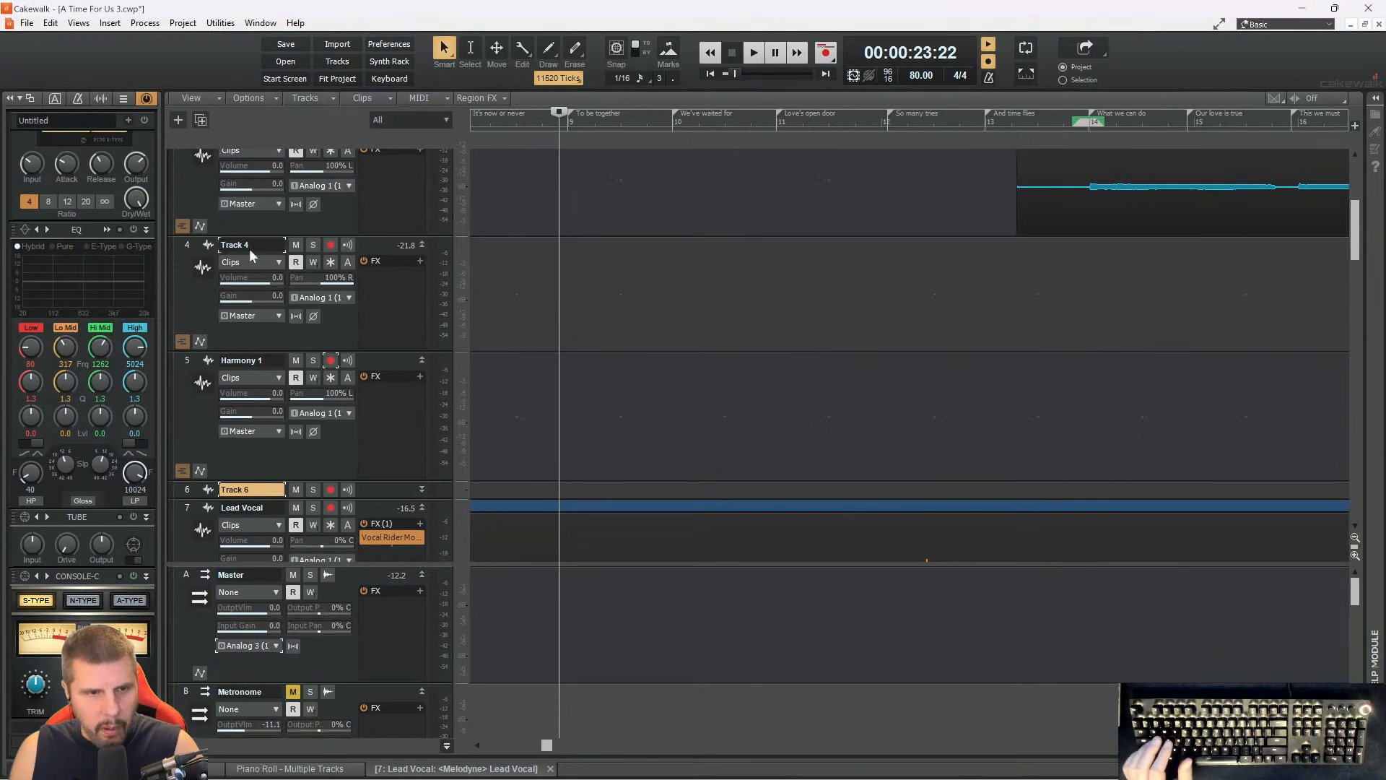
pyautogui.write('Harmony 2')
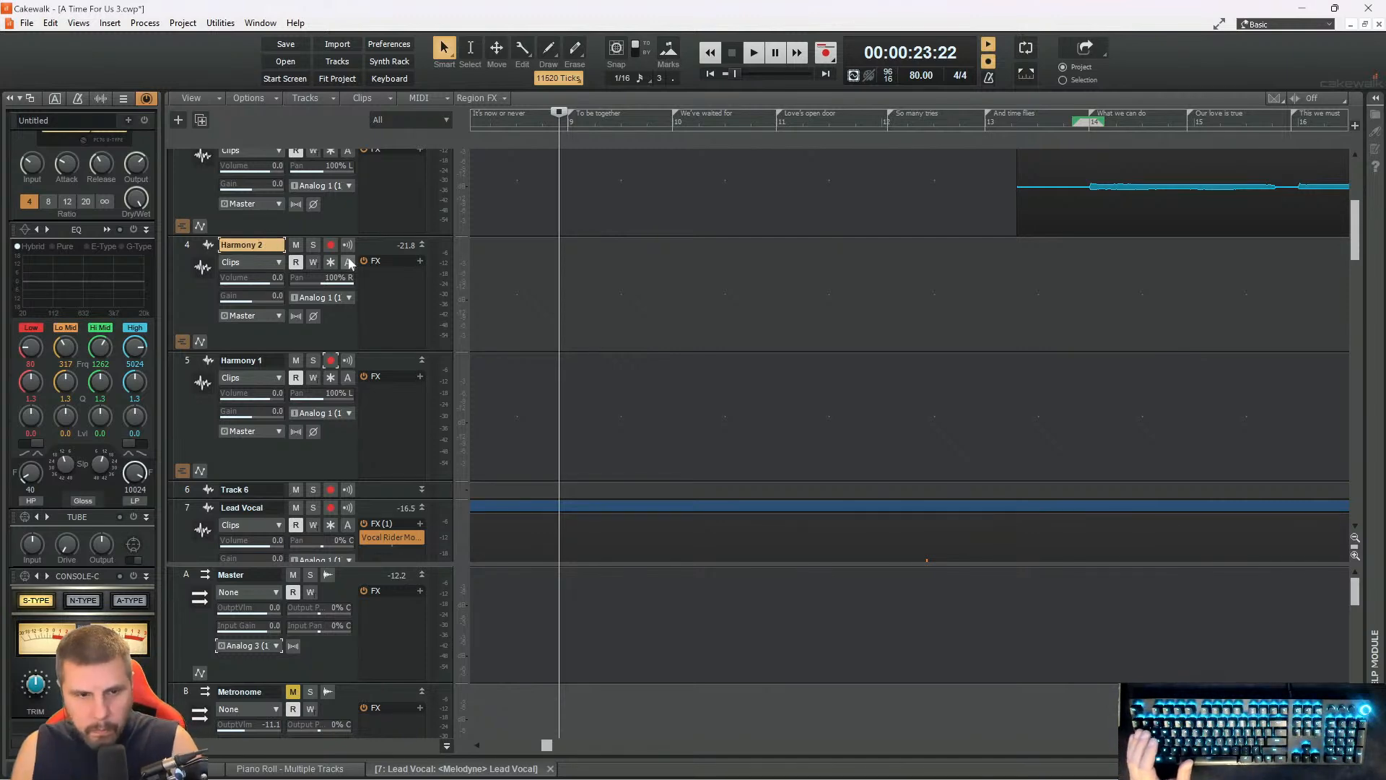
# - Rename the new track above Lead Vocal as "Dub L"
pyautogui.scroll(-3, 337, 465)
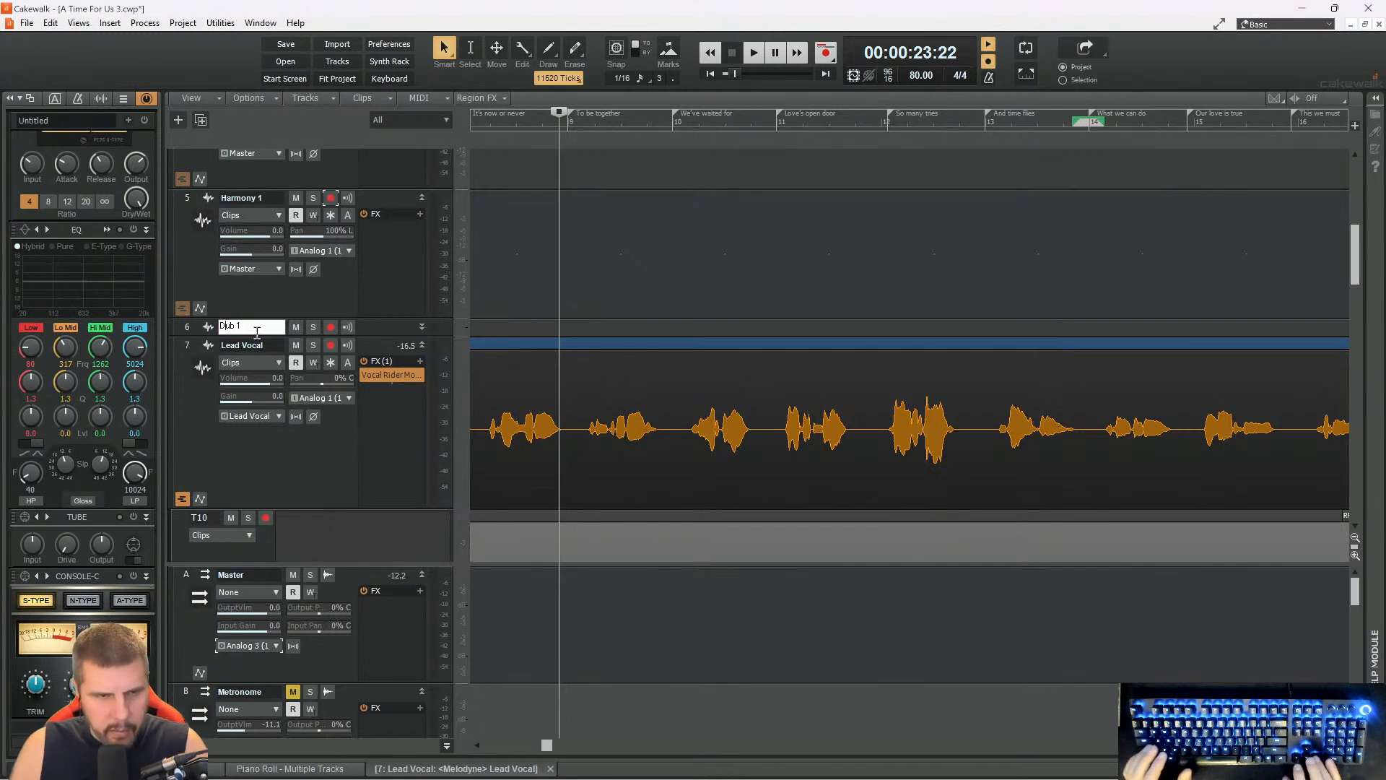
pyautogui.press('BackSpace')
pyautogui.write('L')
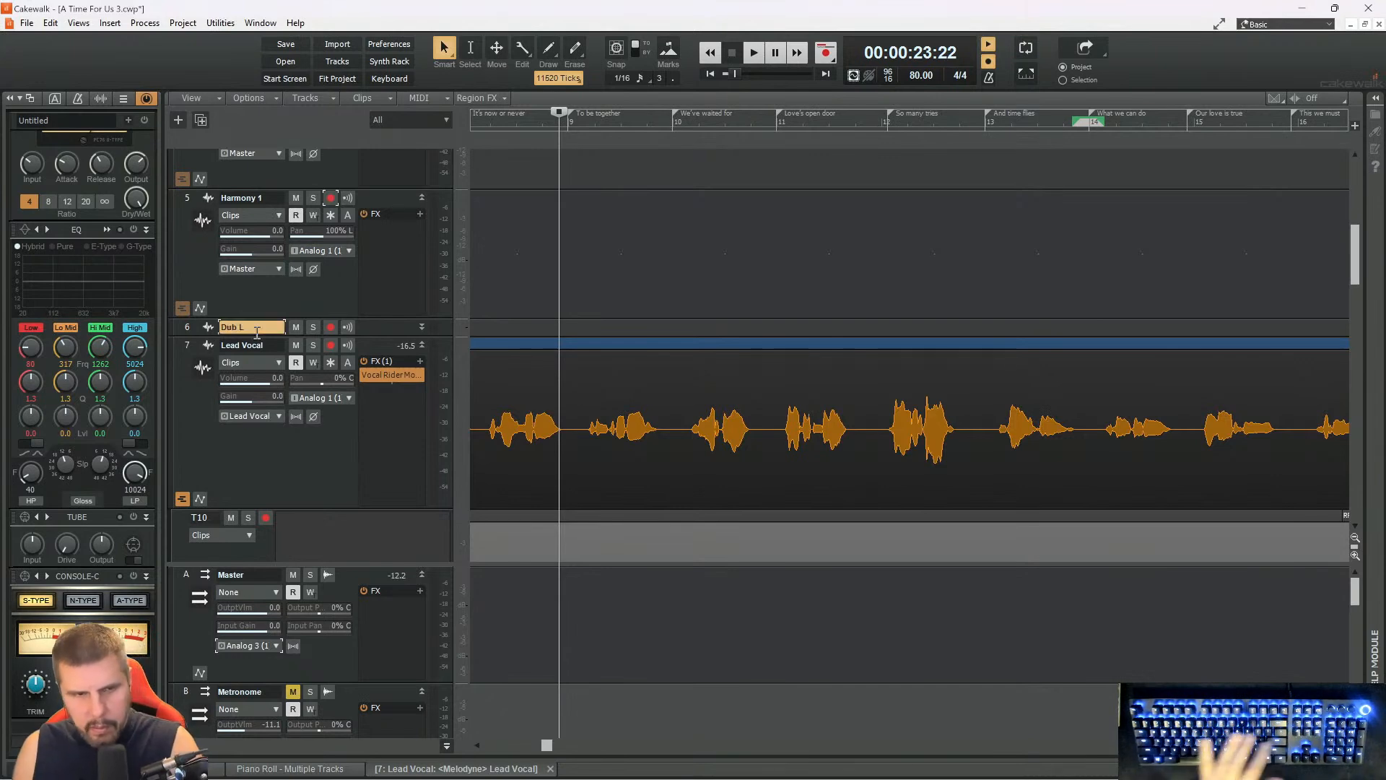
# - Play the lead vocal around bars 9 to 11 to find a run-in point for doubling "We've waited for"
pyautogui.press('space')
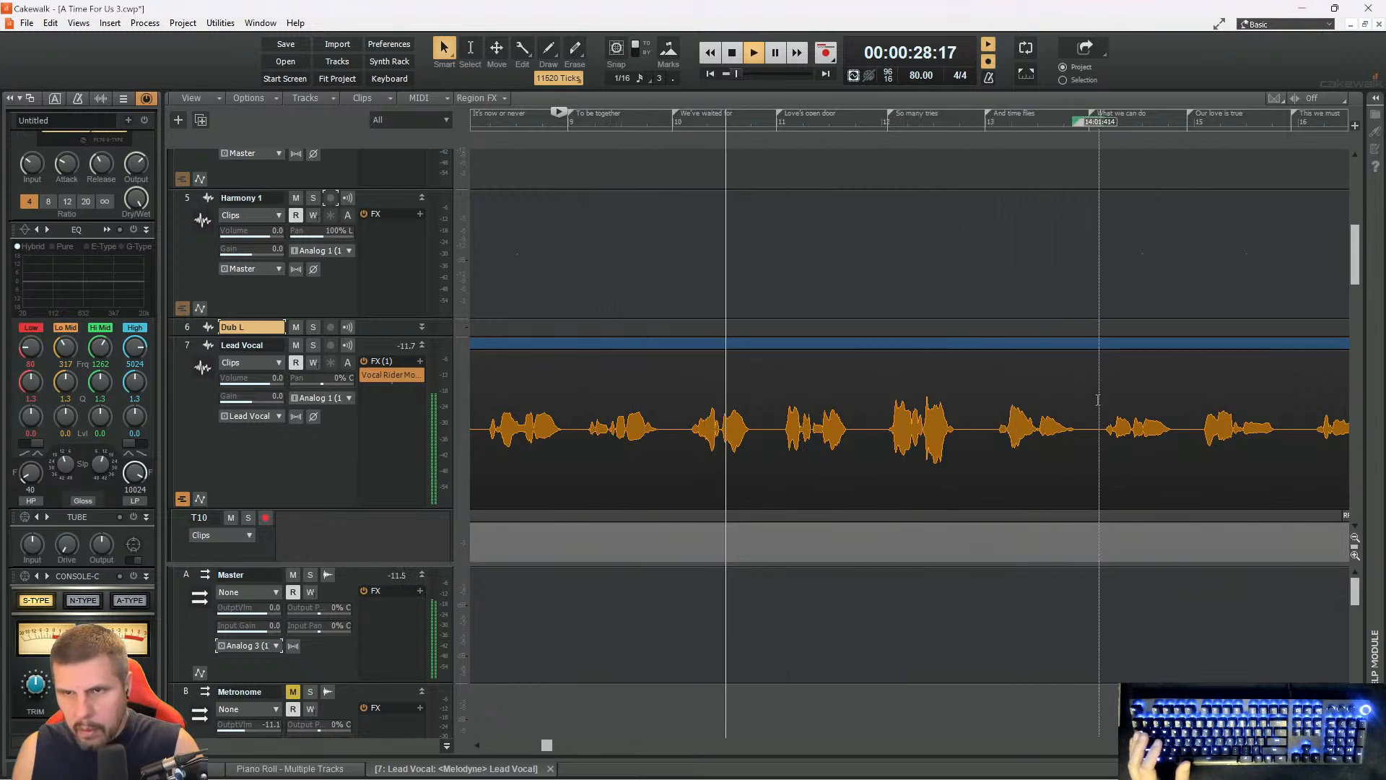
pyautogui.scroll(3, 1094, 394)
pyautogui.scroll(2, 1094, 393)
pyautogui.scroll(-7, 859, 382)
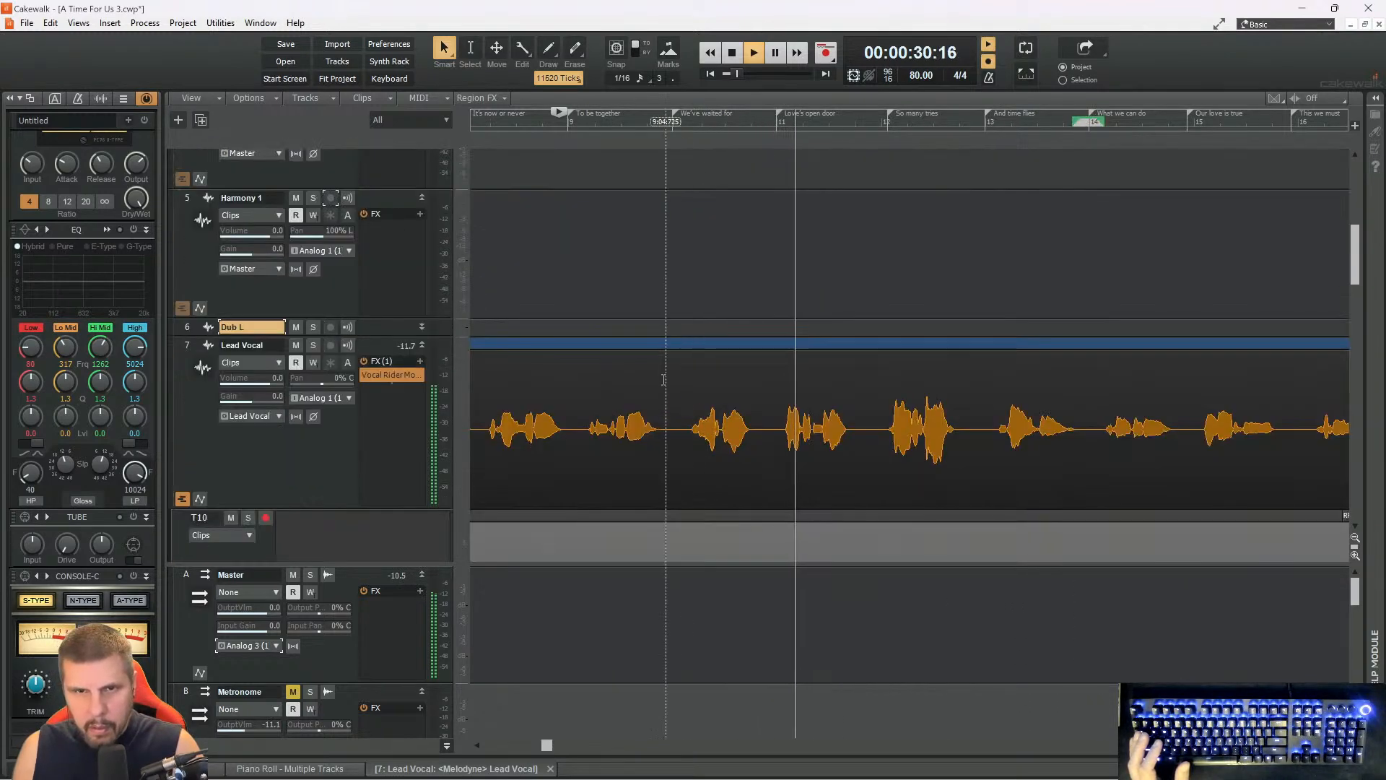
pyautogui.click(645, 124)
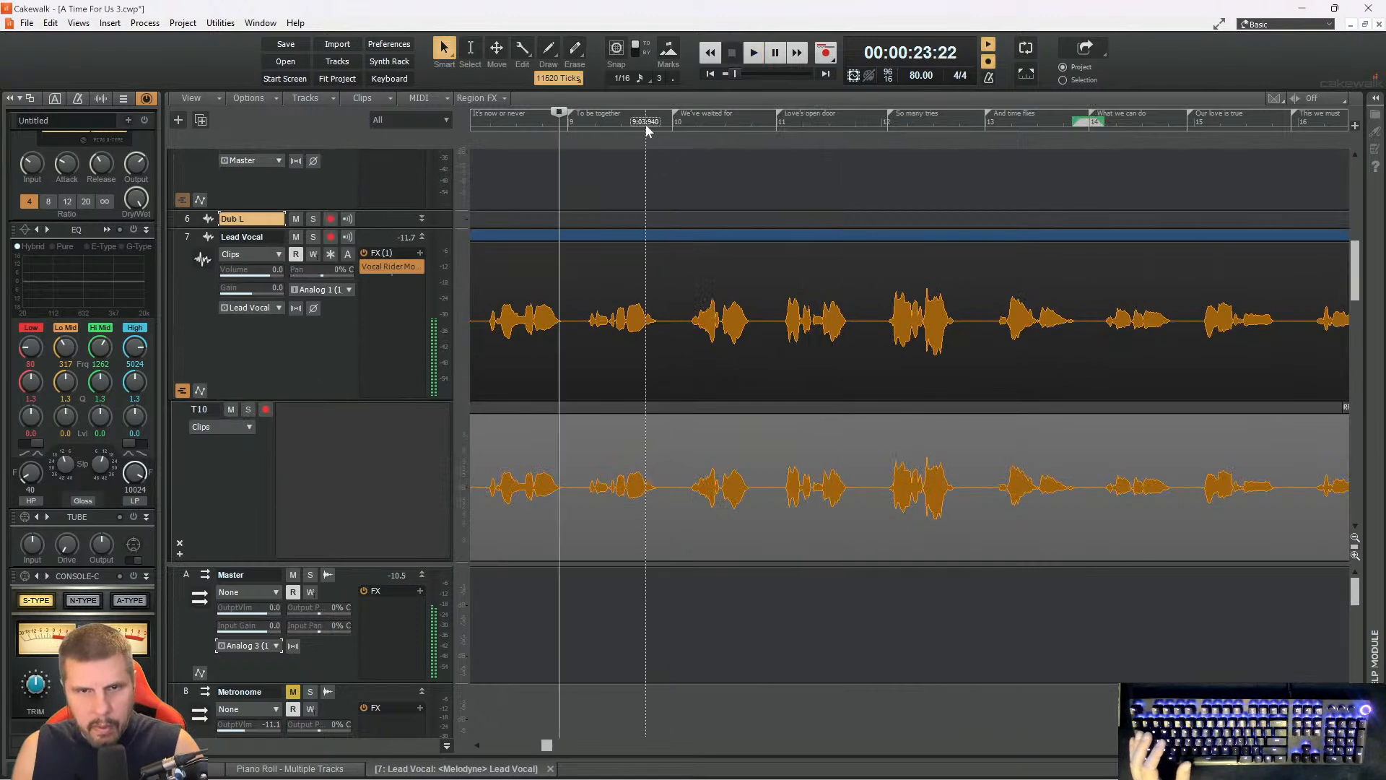
pyautogui.press('space')
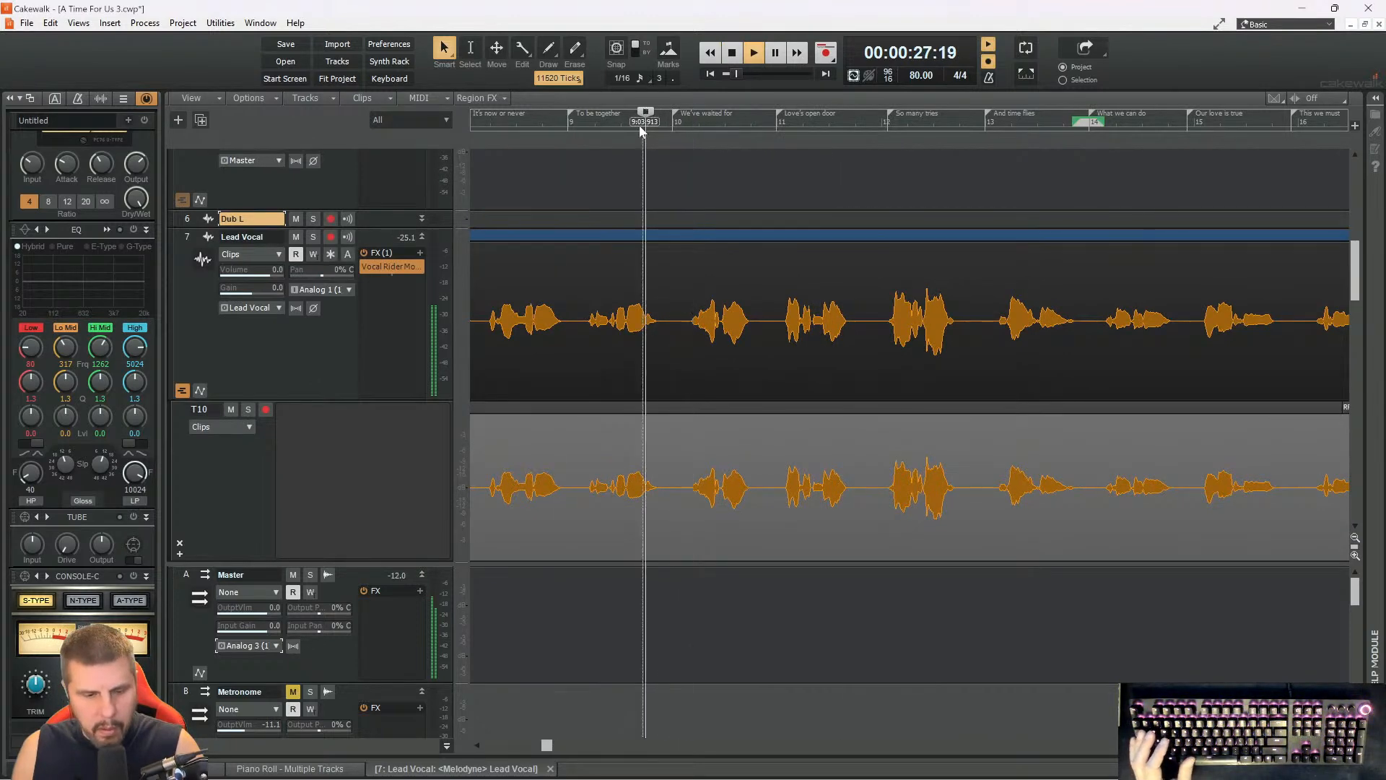
pyautogui.click(618, 125)
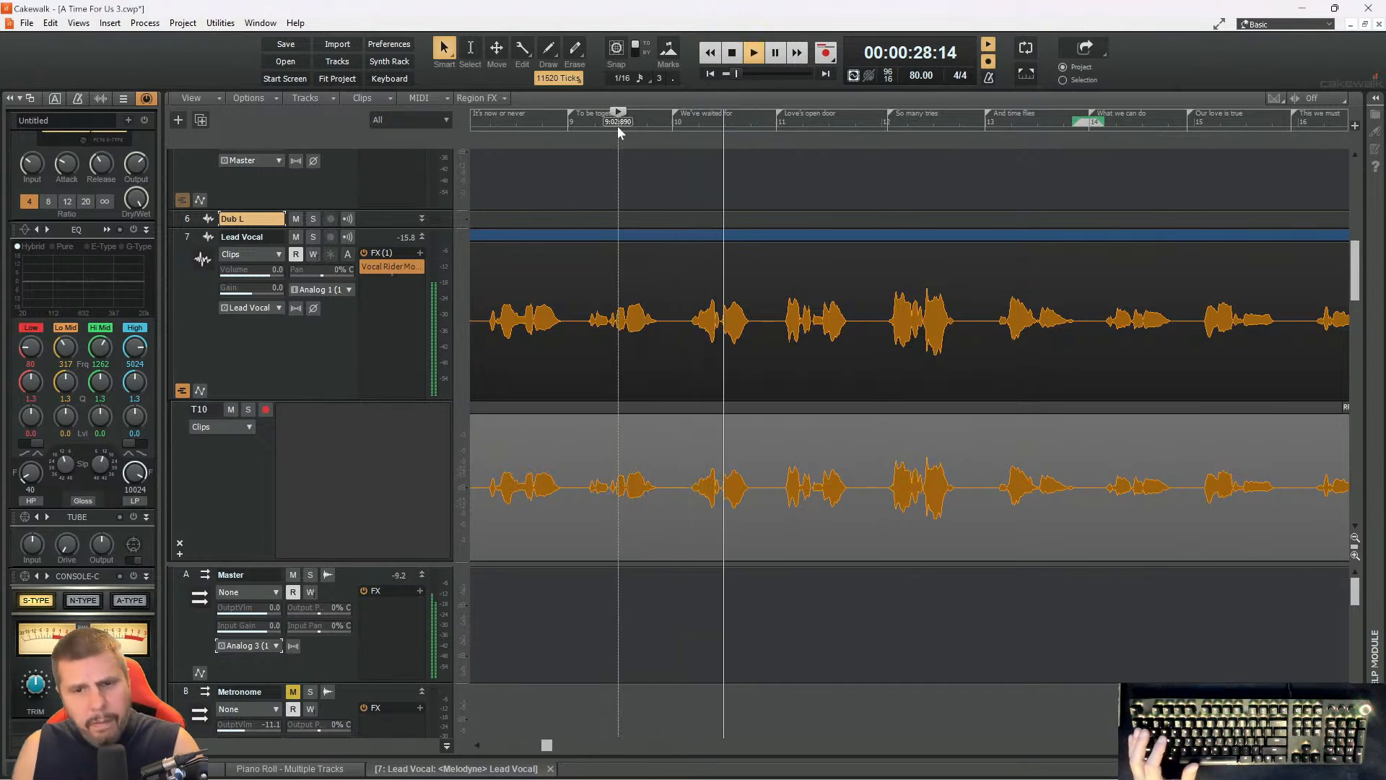
pyautogui.press('space')
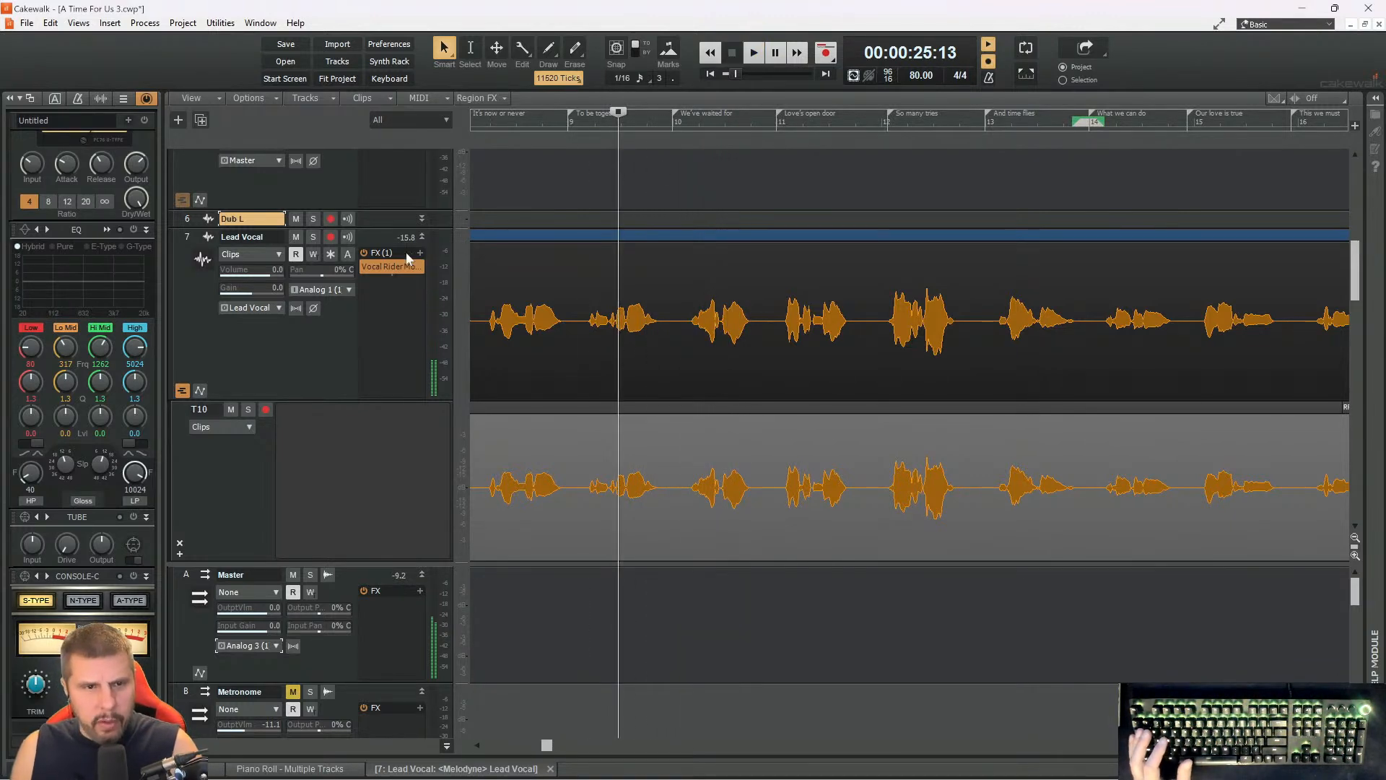
# - Expand the Dub L track, set its input to Analog 1 (1), and arm it for recording
pyautogui.moveTo(378, 231); pyautogui.dragTo(372, 352)
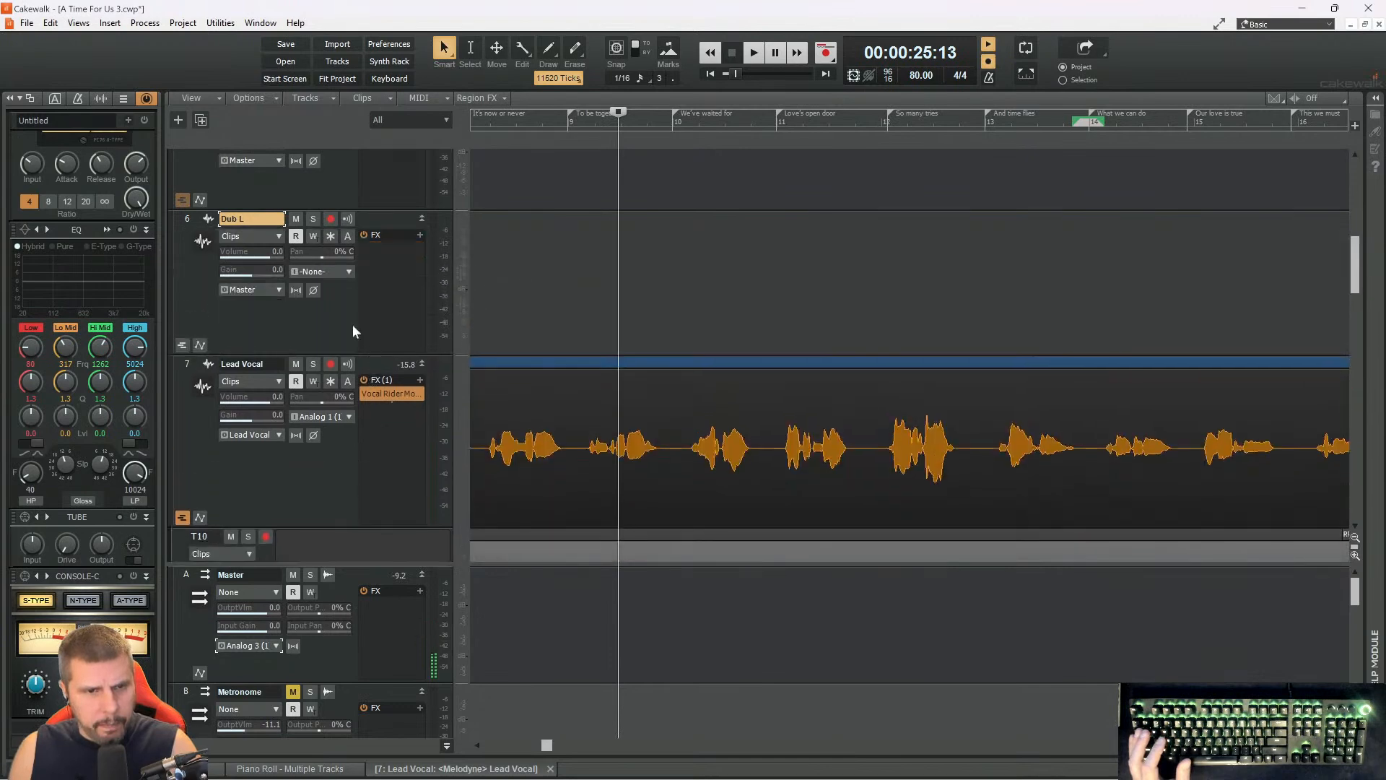
pyautogui.click(346, 272)
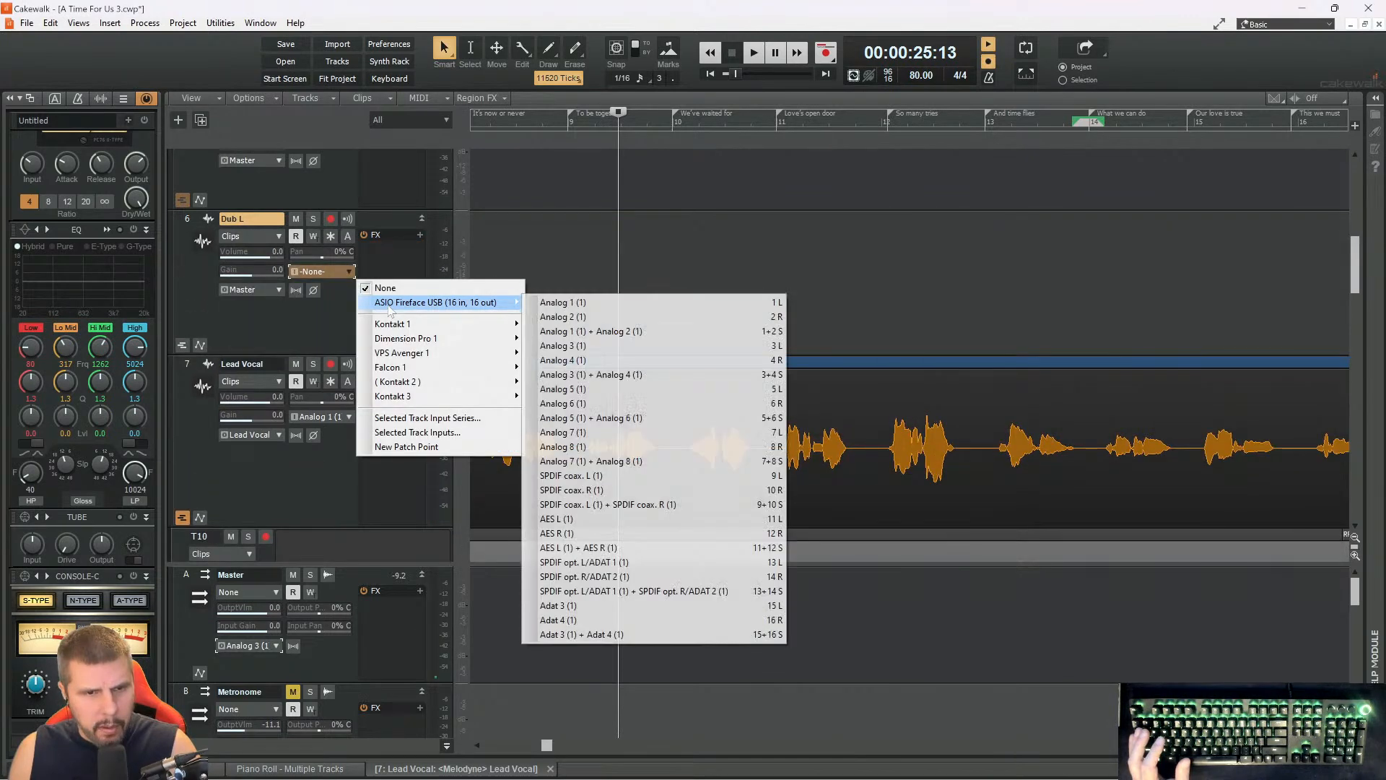
pyautogui.click(541, 308)
pyautogui.click(331, 220)
# - Record the "We've waited for" double on Dub L over bar 10, starting playback from mid bar 9
pyautogui.press('space')
pyautogui.press('r')
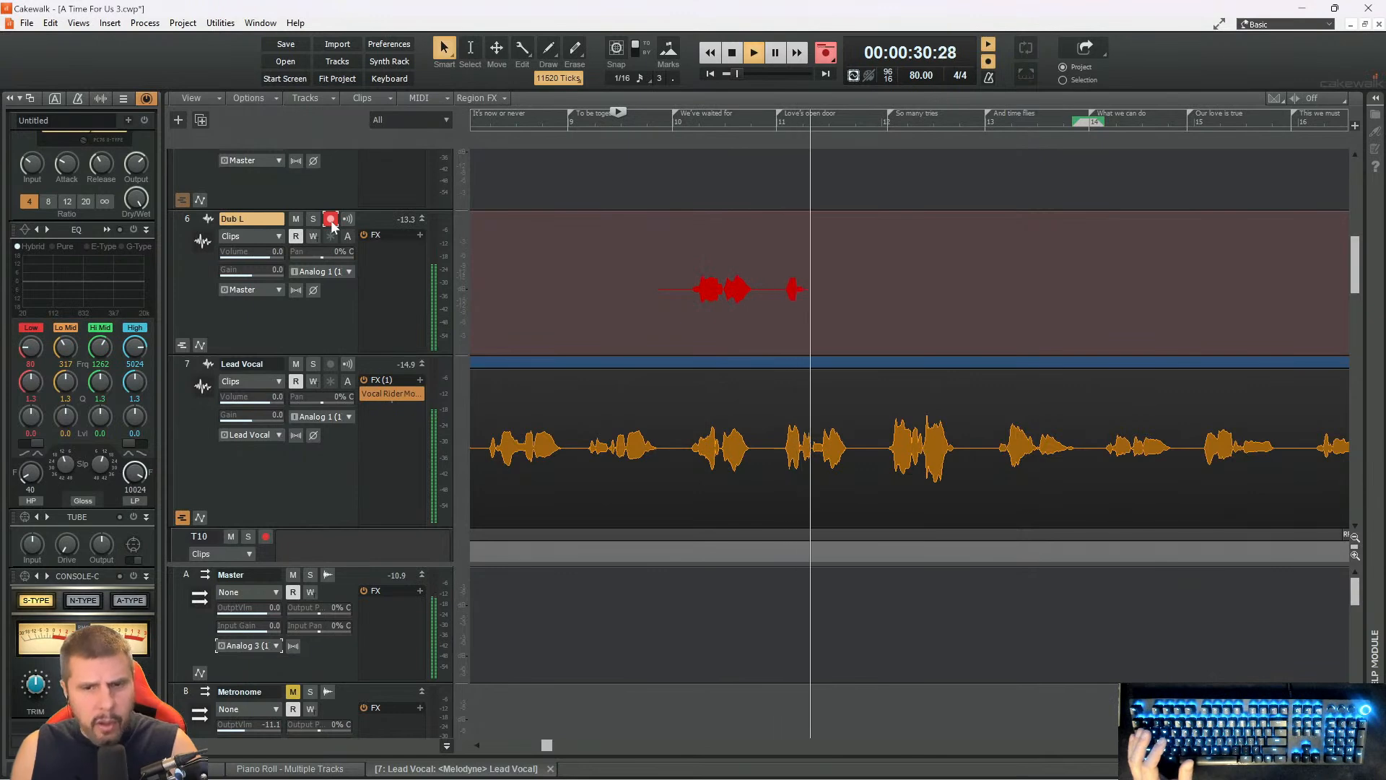
pyautogui.press('space')
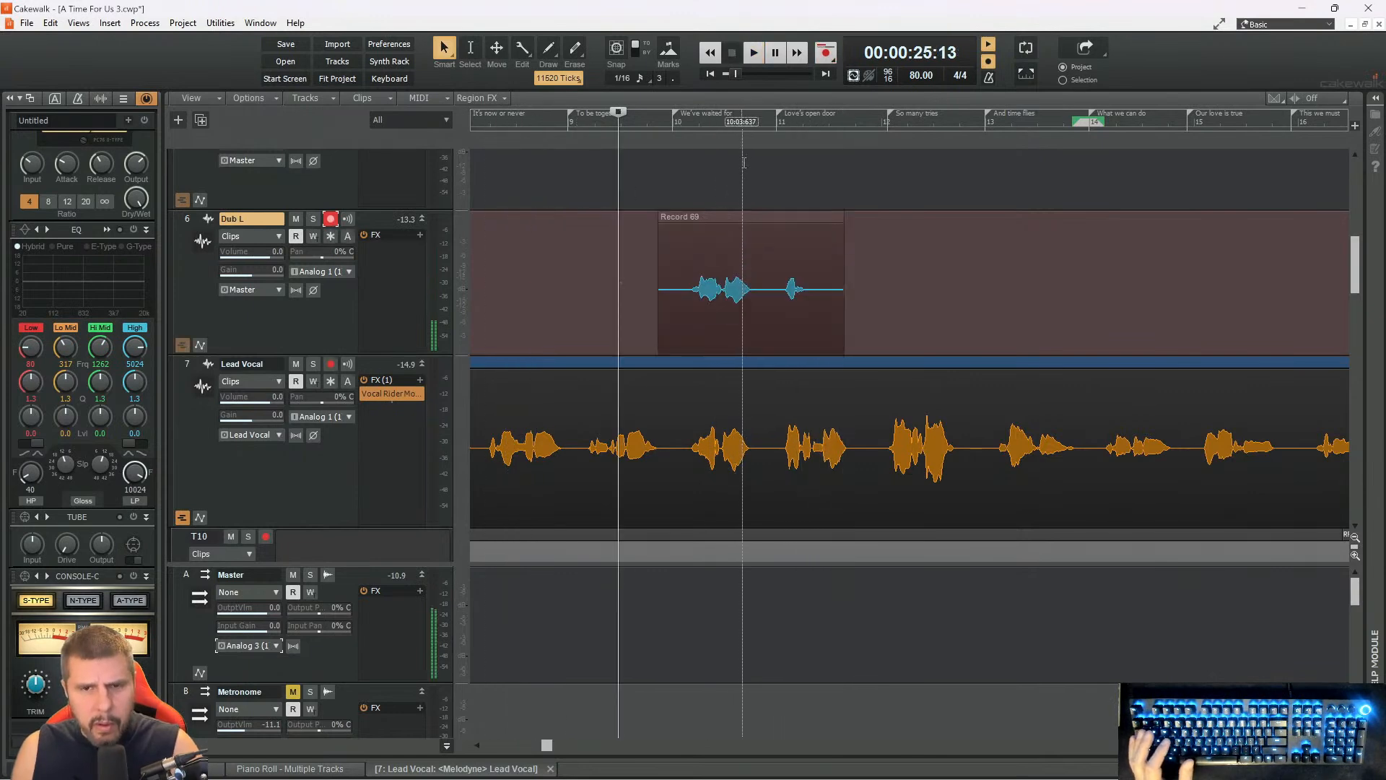
# - Re-record the "Love's open door" phrase on Dub L twice over bar 11, with a run-in from late bar 10
pyautogui.click(748, 123)
pyautogui.press('space')
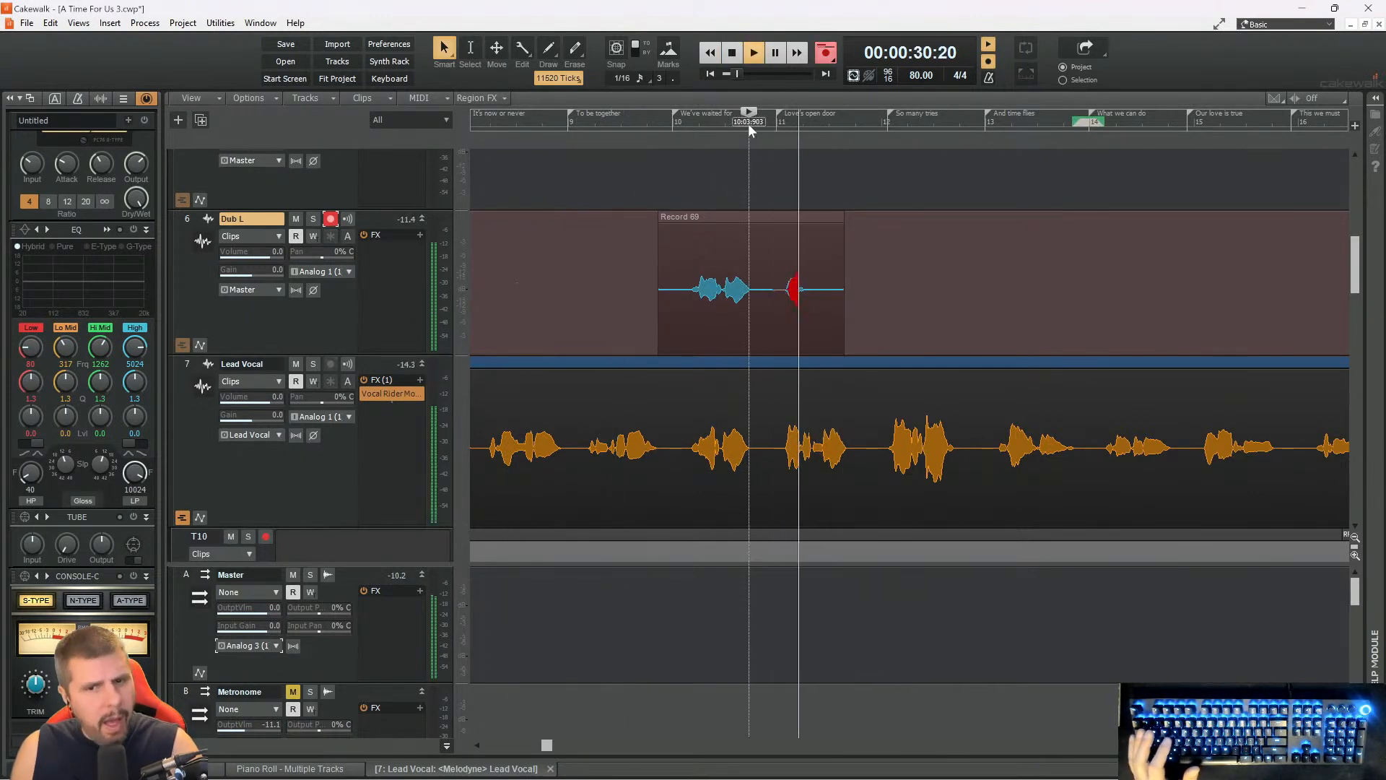
pyautogui.press('space')
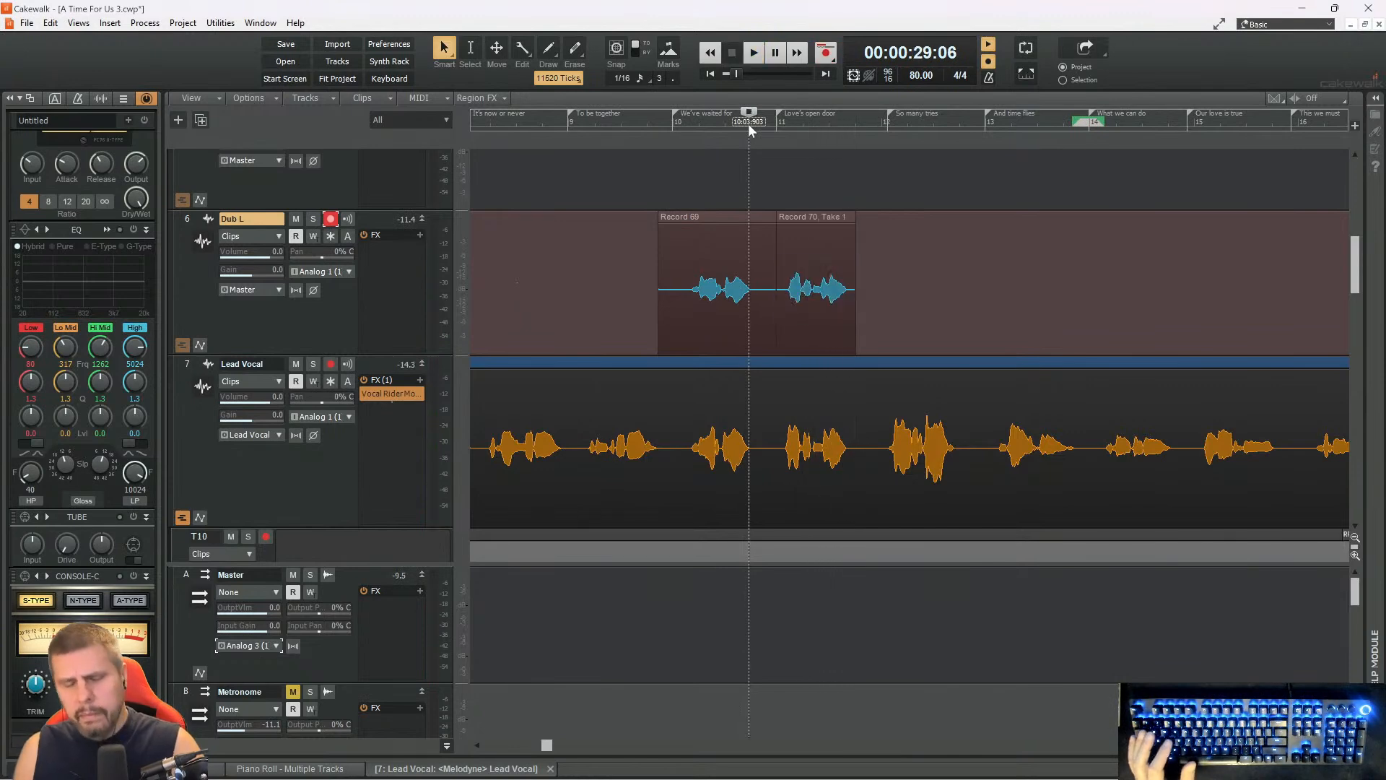
pyautogui.press('r')
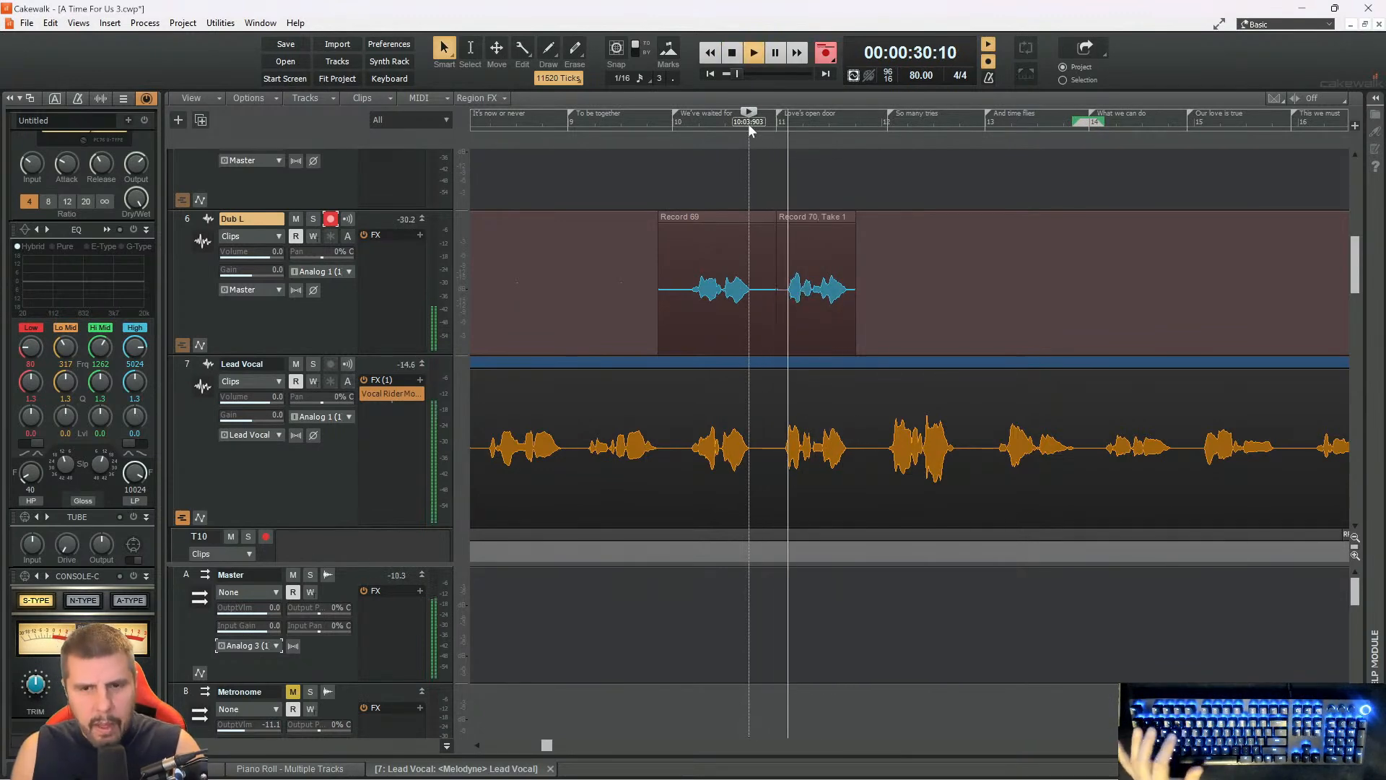
pyautogui.press('space')
# - Play from the start of bar 10 and punch in a new Dub L take of "Love's open door" from bar 11 into bar 12
pyautogui.moveTo(741, 124); pyautogui.dragTo(687, 115)
pyautogui.press('space')
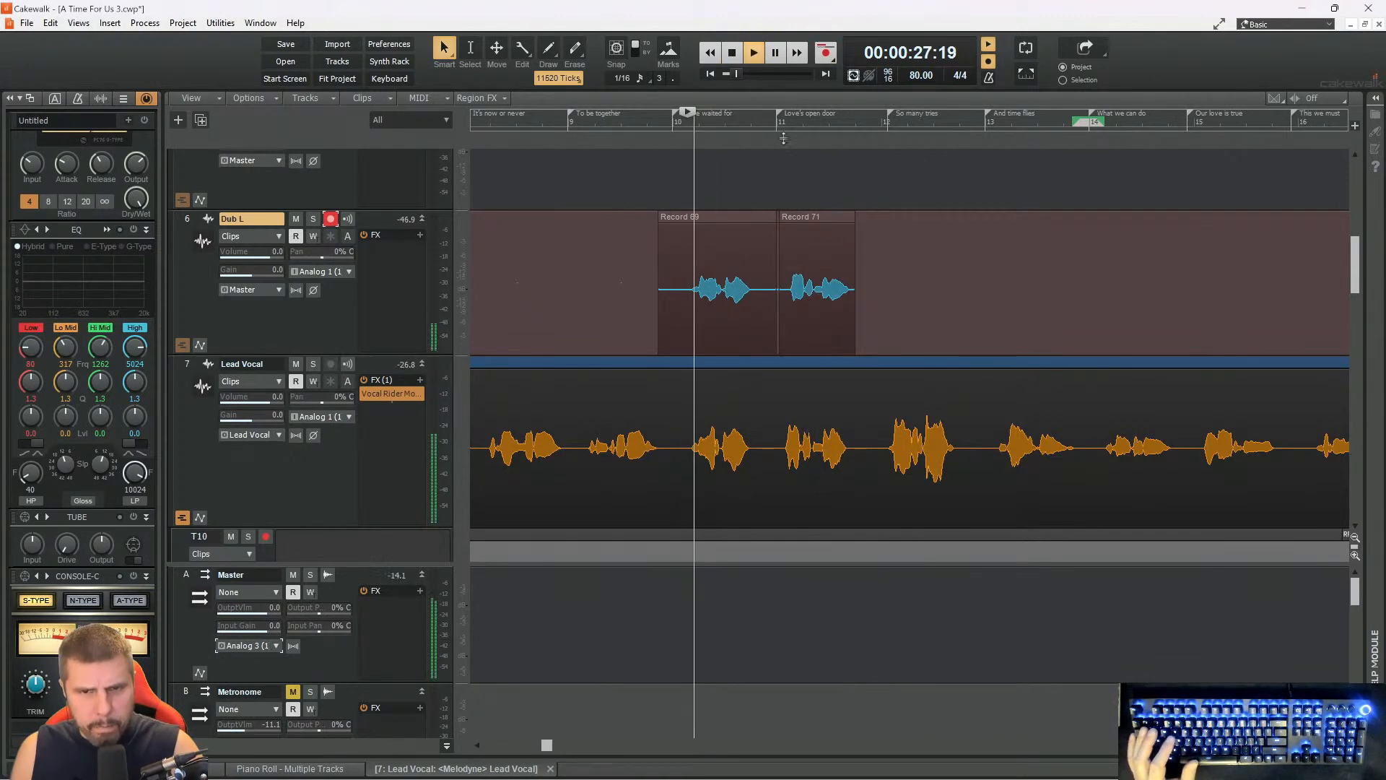
pyautogui.press('r')
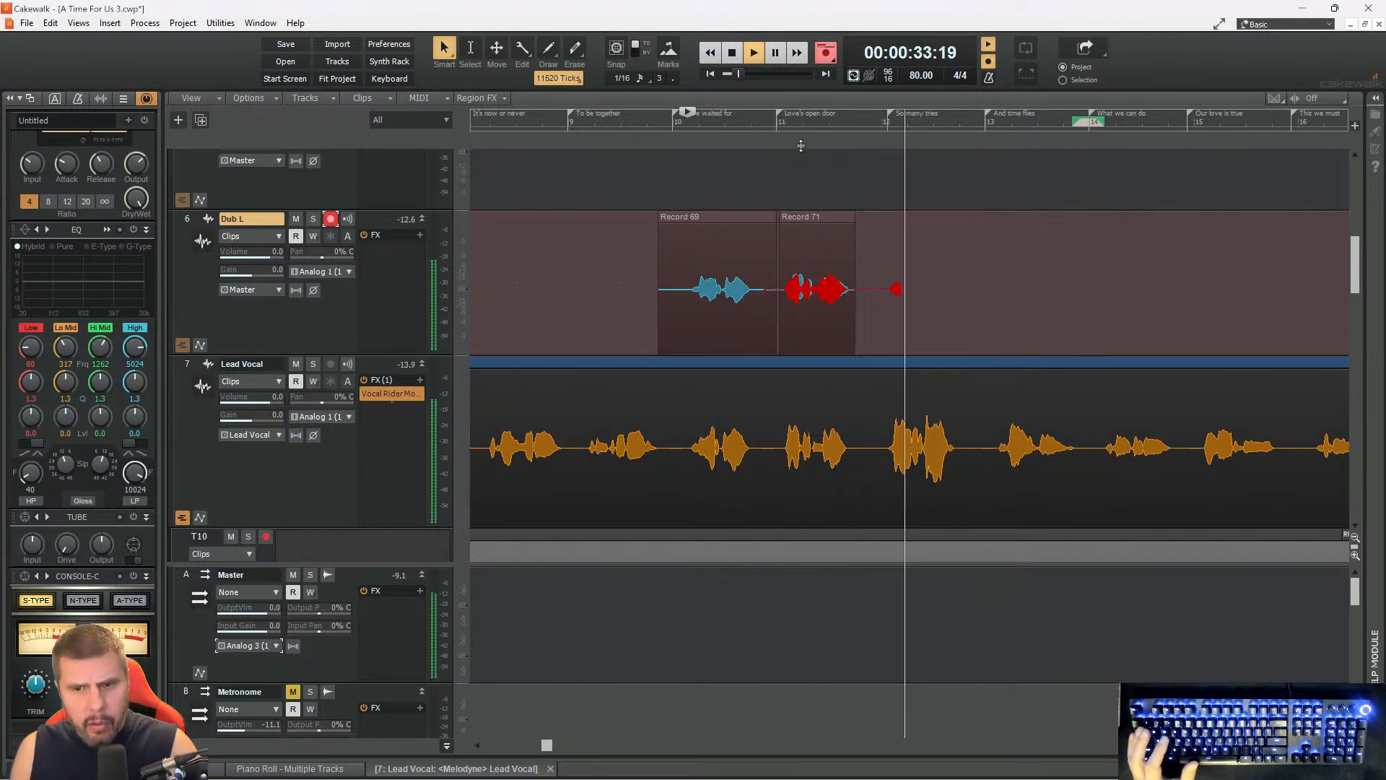
pyautogui.press('space')
# - Re-record the "So many tries" phrase on Dub L at bar 12, running in from late bar 11
pyautogui.click(868, 125)
pyautogui.press('r')
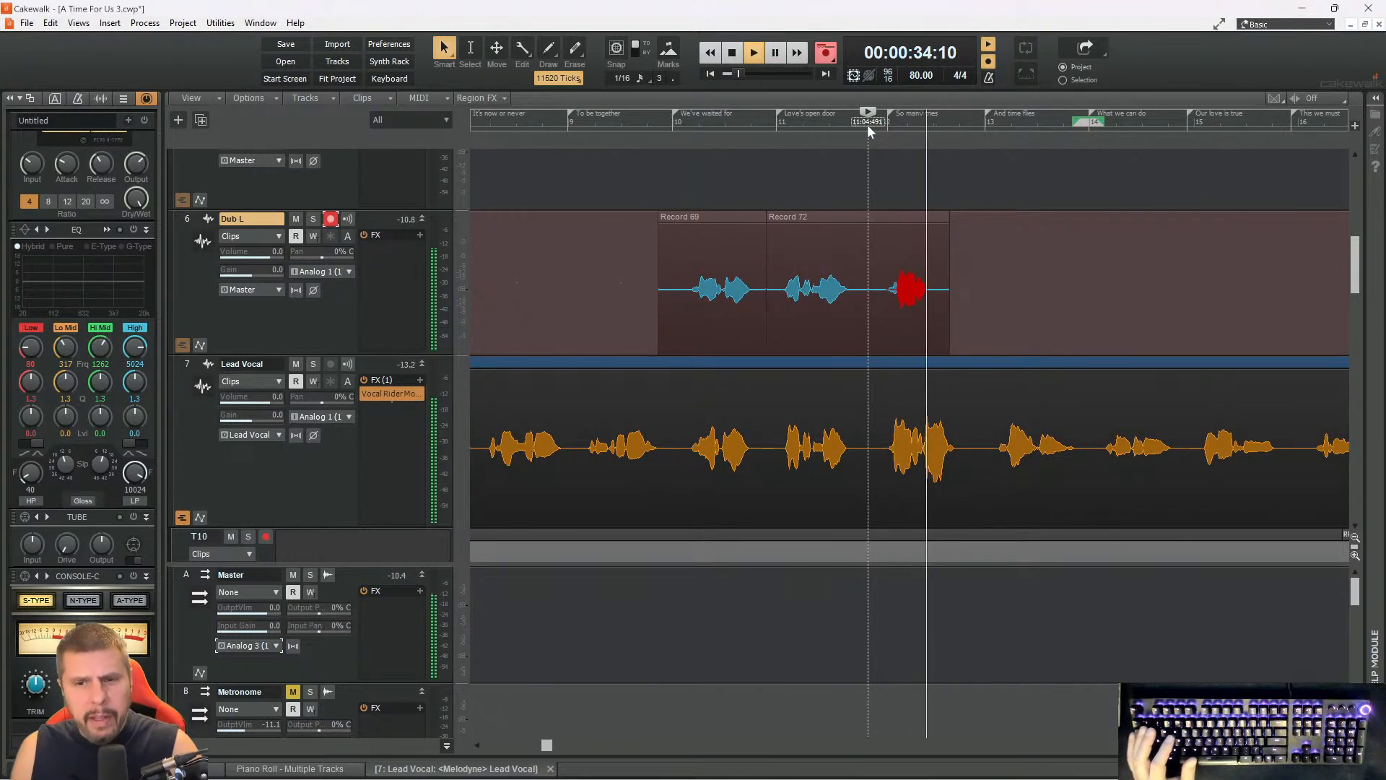
pyautogui.press('space')
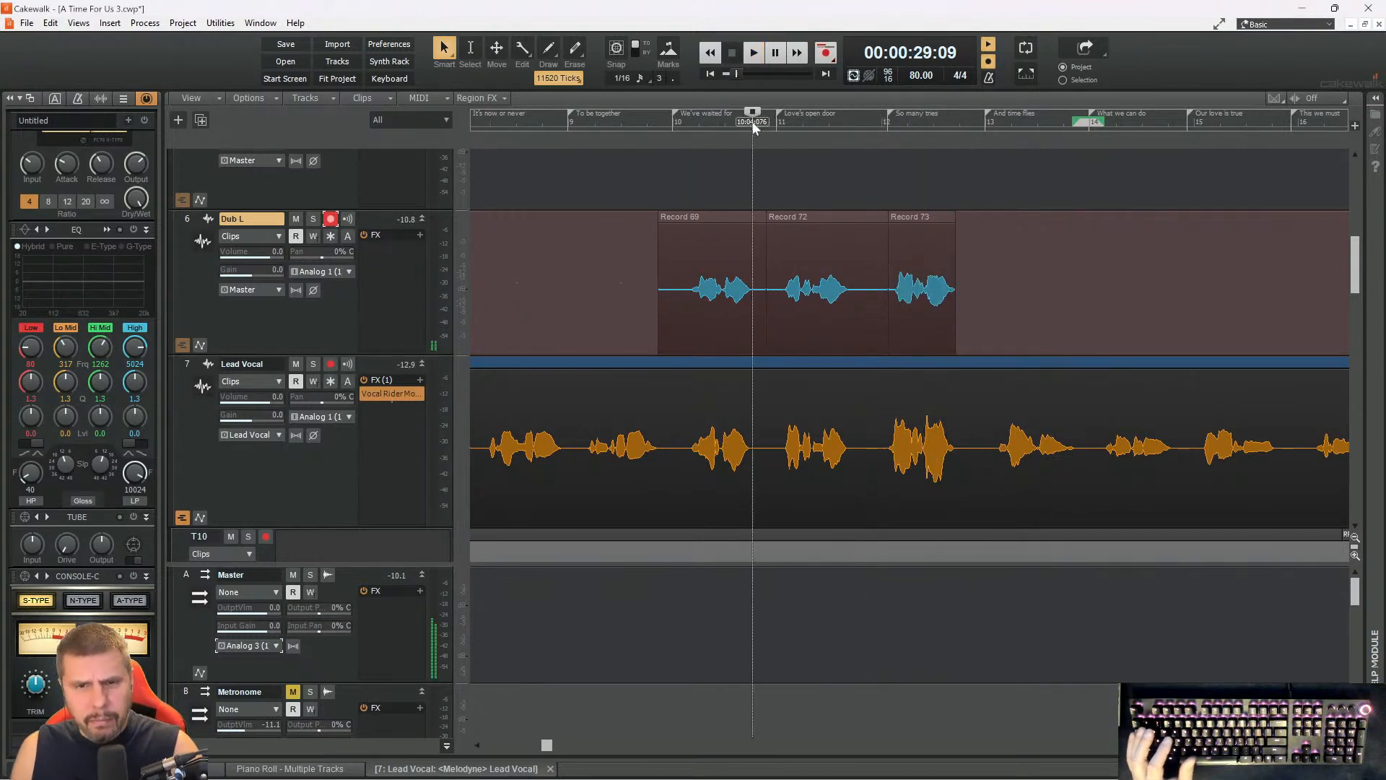
# - Record a new Dub L take from "Love's open door" at bar 11 through "And time flies", with a run-in from late bar 10
pyautogui.press('space')
pyautogui.press('r')
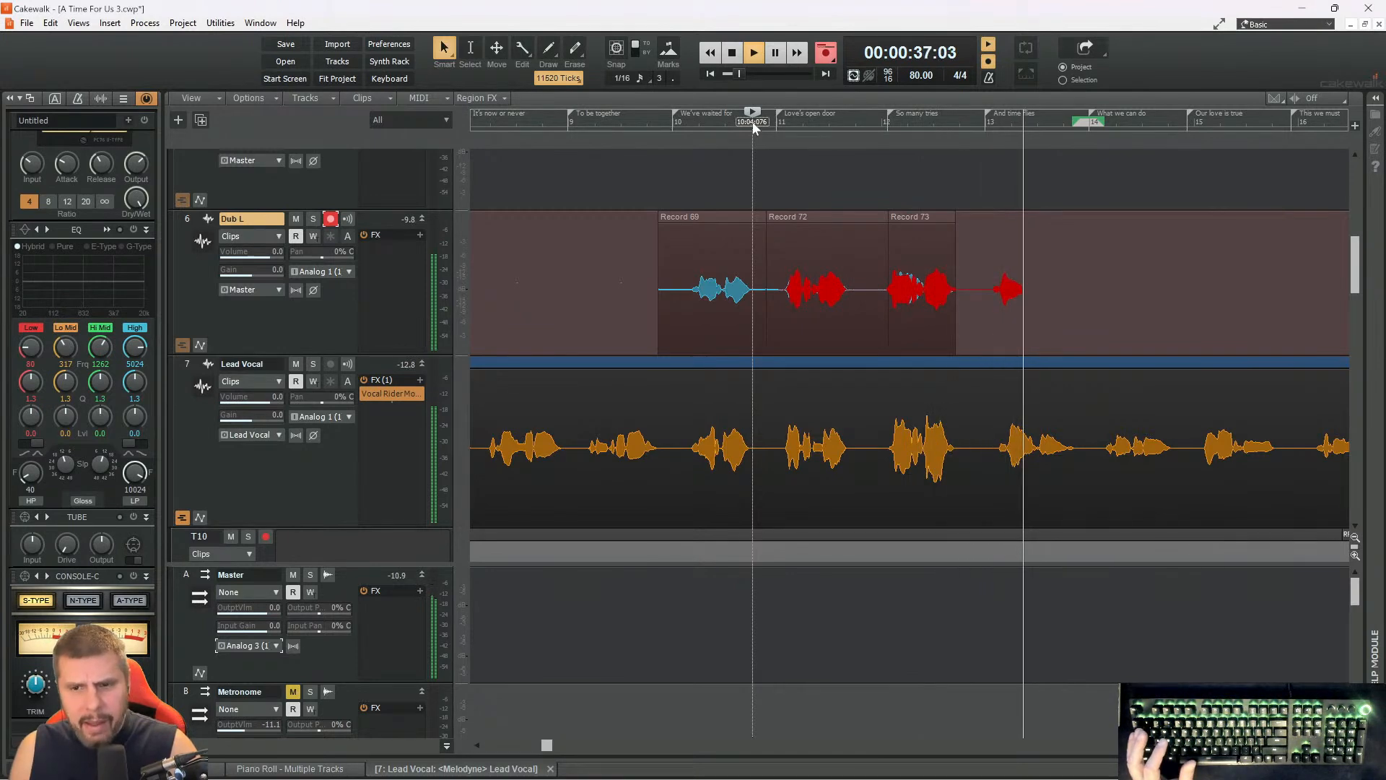
pyautogui.press('space')
# - Re-record the "And time flies" phrase on Dub L at bar 13, running in from late bar 12, and play it back
pyautogui.click(972, 125)
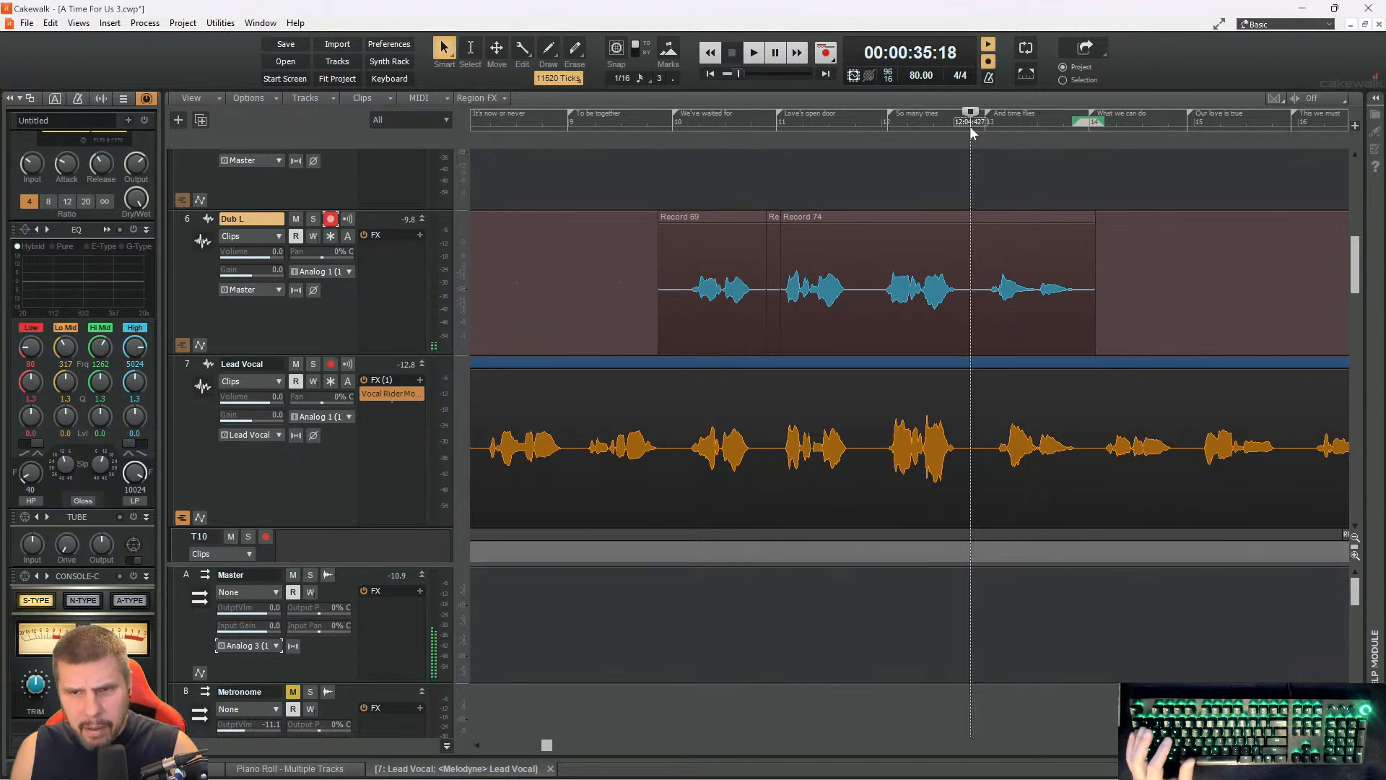
pyautogui.press('r')
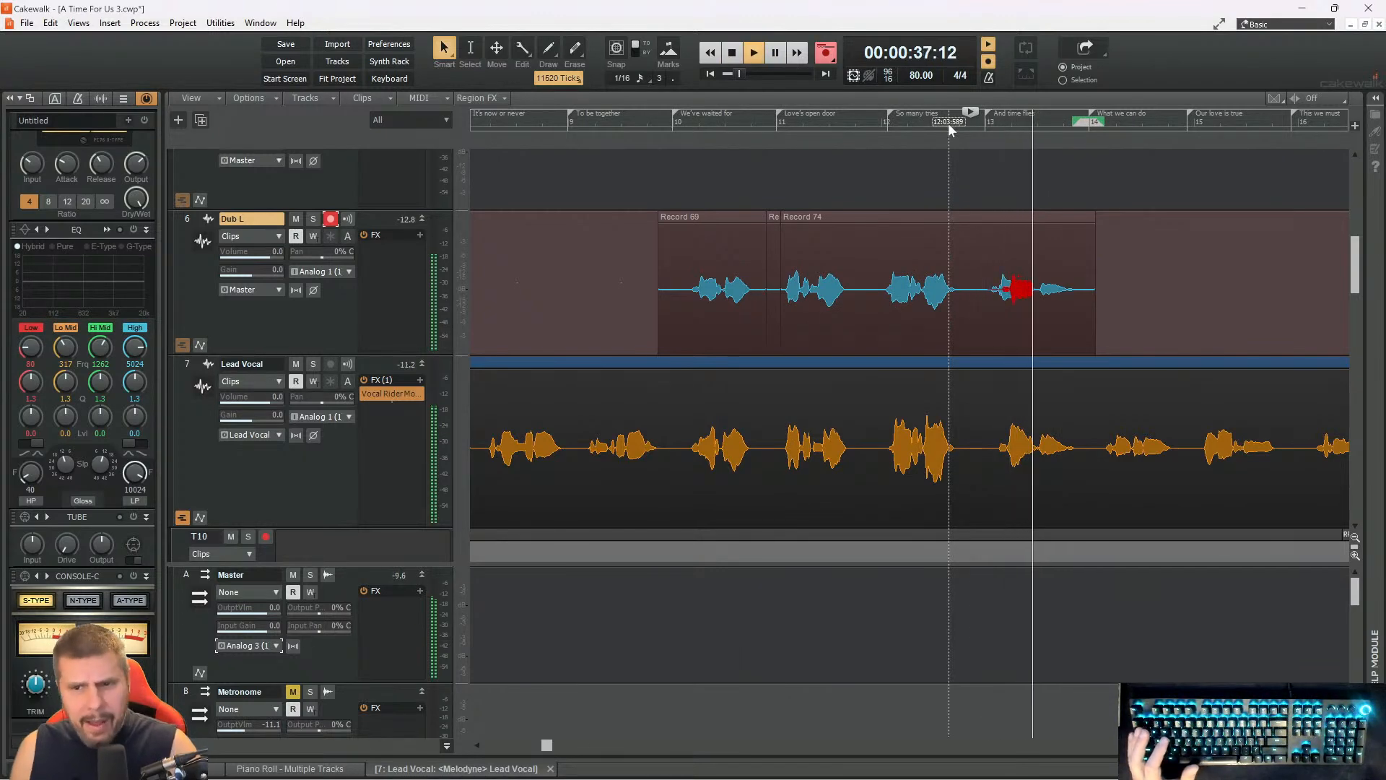
pyautogui.press('space')
pyautogui.press('space')
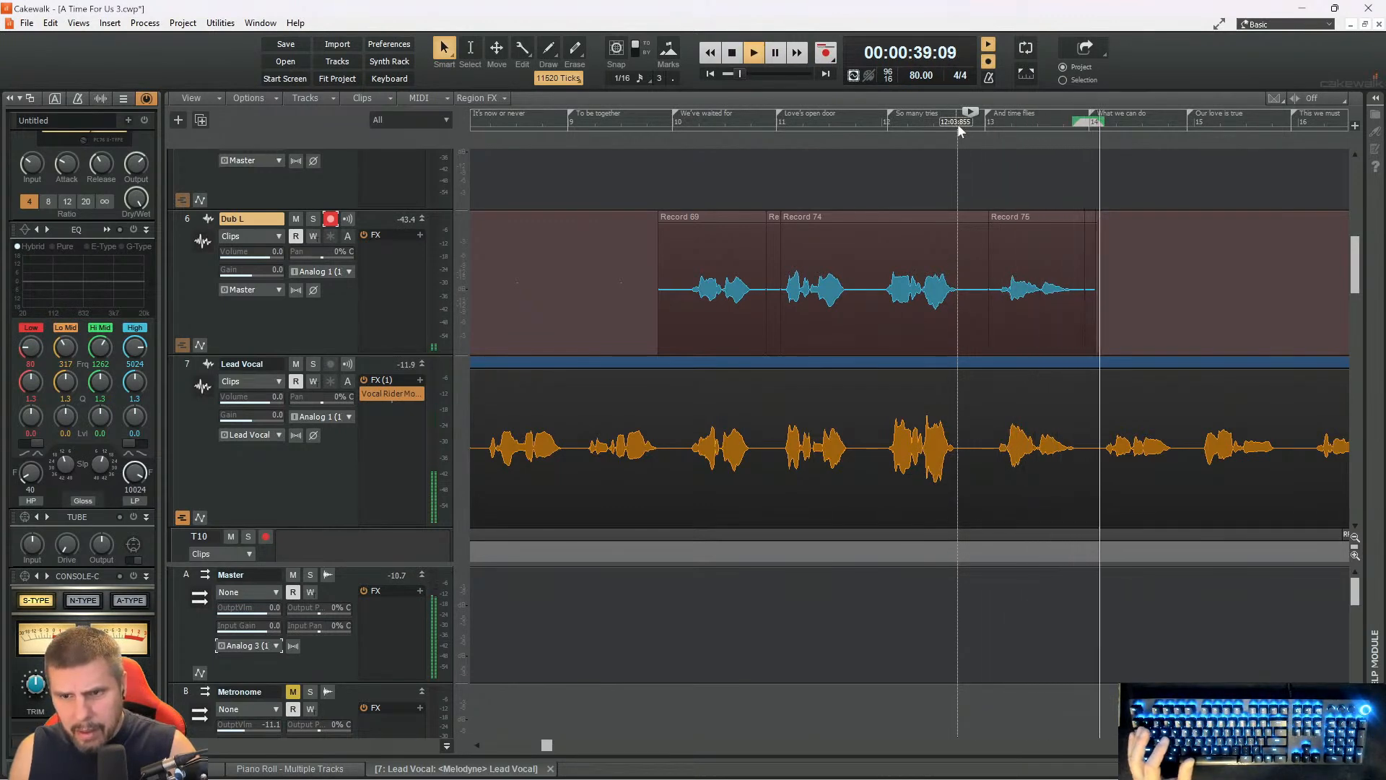
pyautogui.press('space')
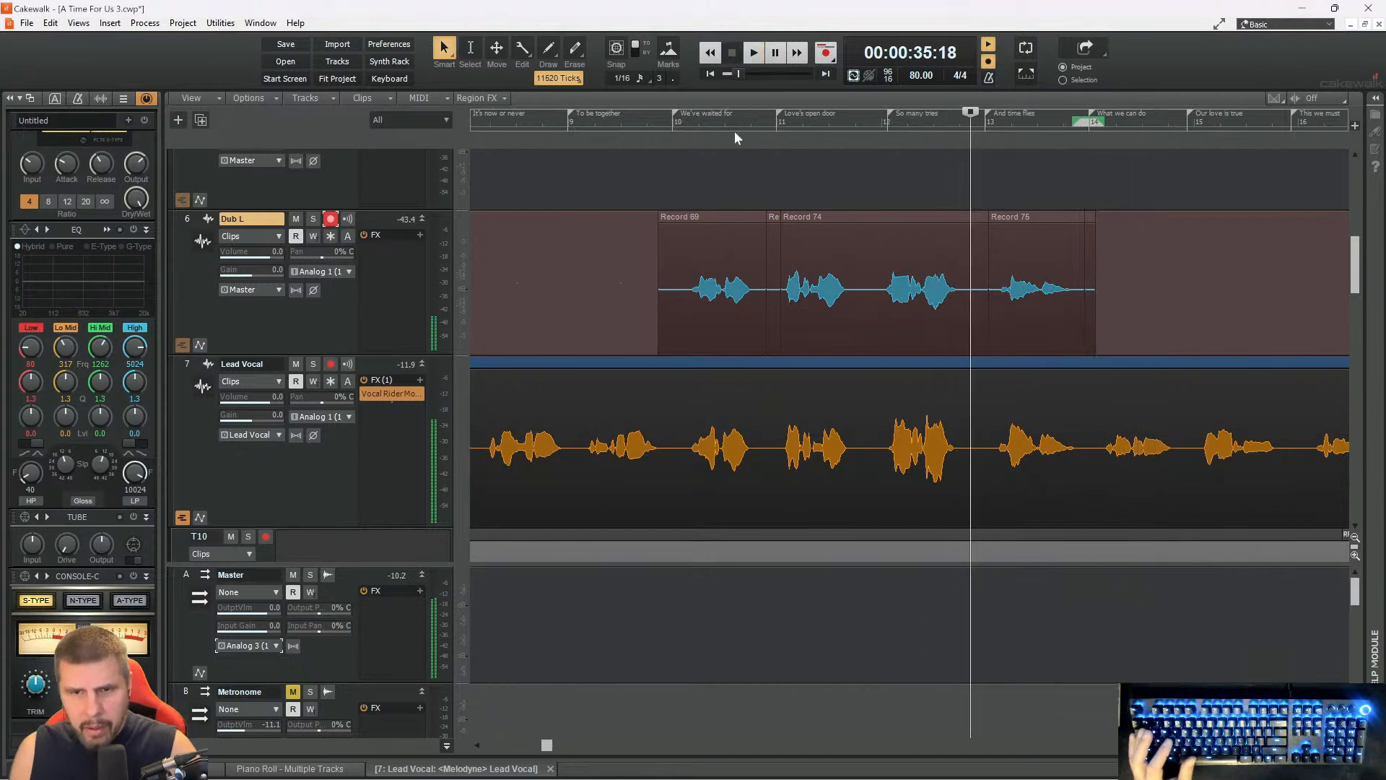
# - Pan Dub L to 100% L and disarm it, and choose Analog 1 (1) as the input for Harmony 1
pyautogui.scroll(3, 673, 258)
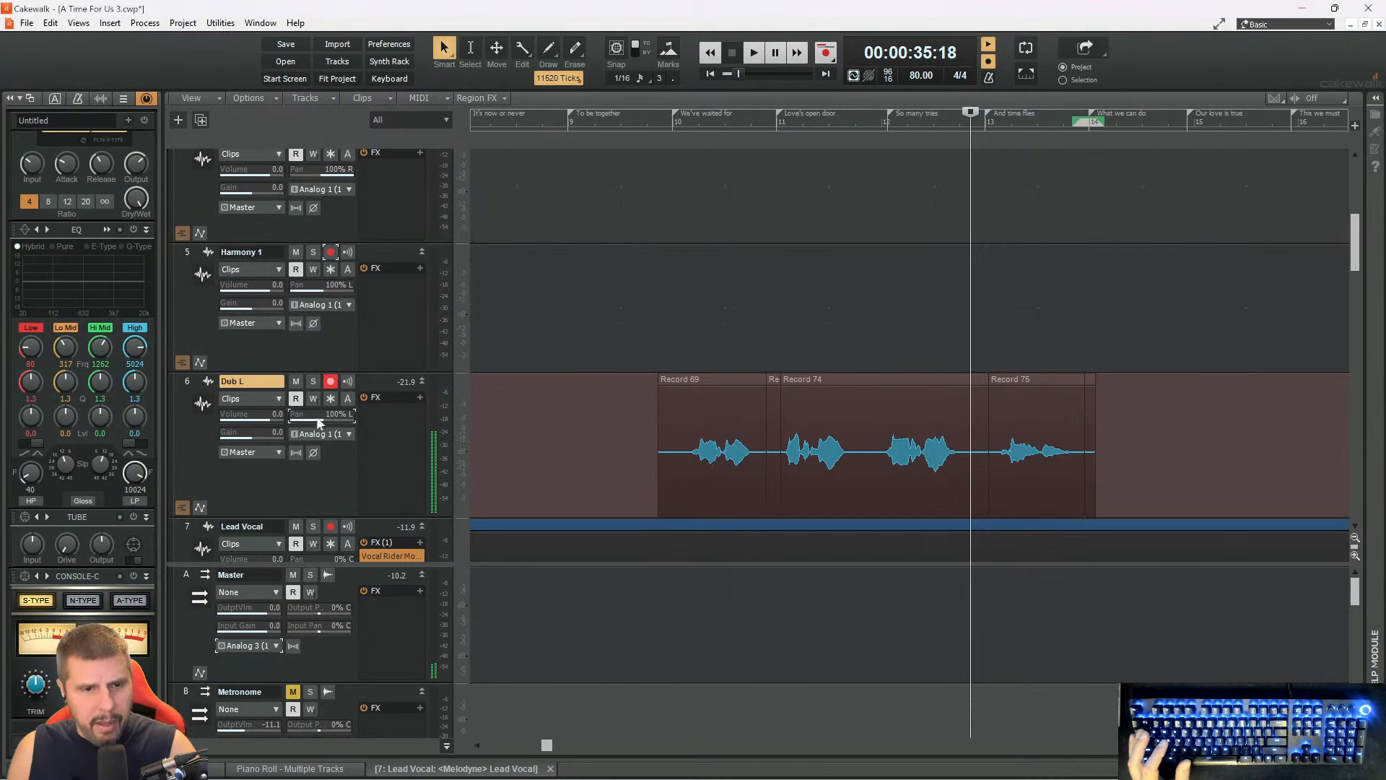
pyautogui.click(331, 382)
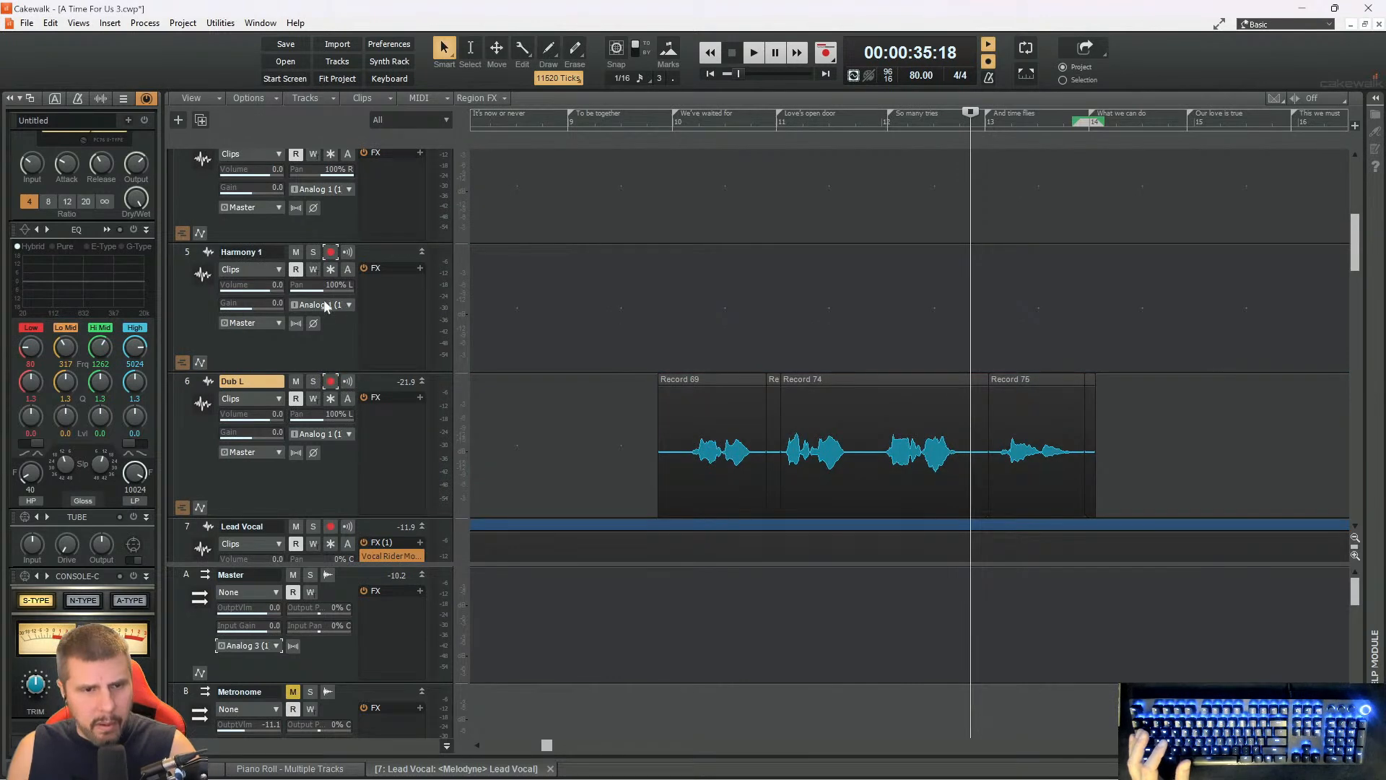
pyautogui.click(334, 306)
pyautogui.moveTo(386, 337)
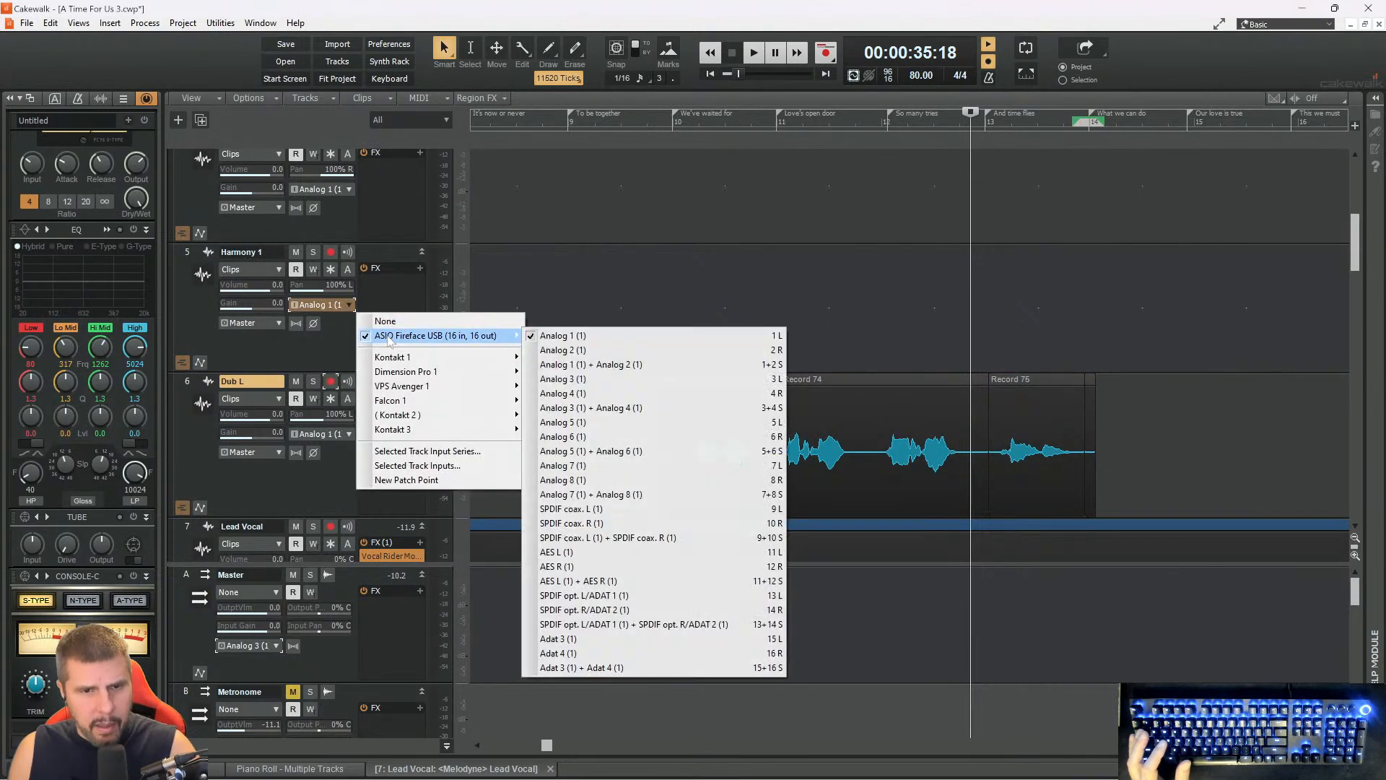
pyautogui.click(550, 336)
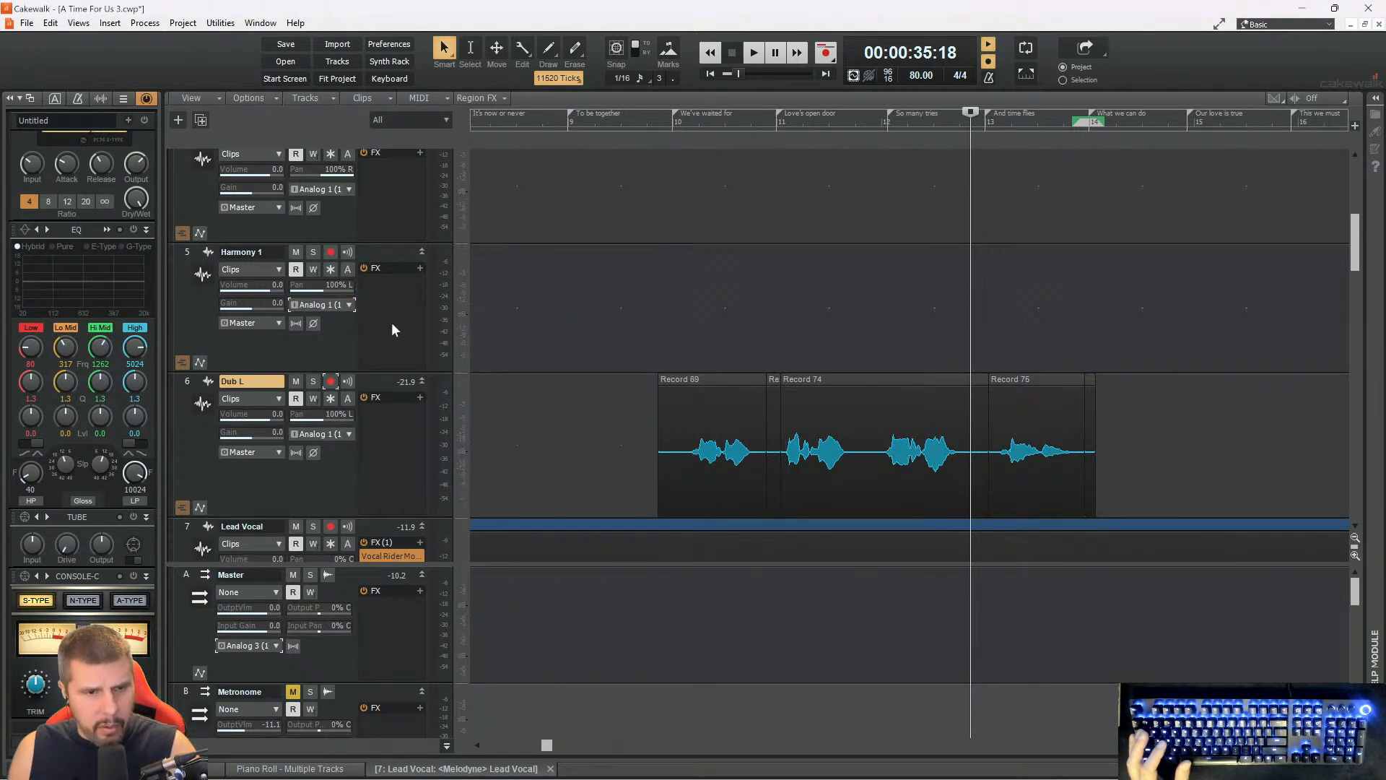
# - Insert a new audio track above Dub L and name it Dub R
pyautogui.scroll(-2, 475, 346)
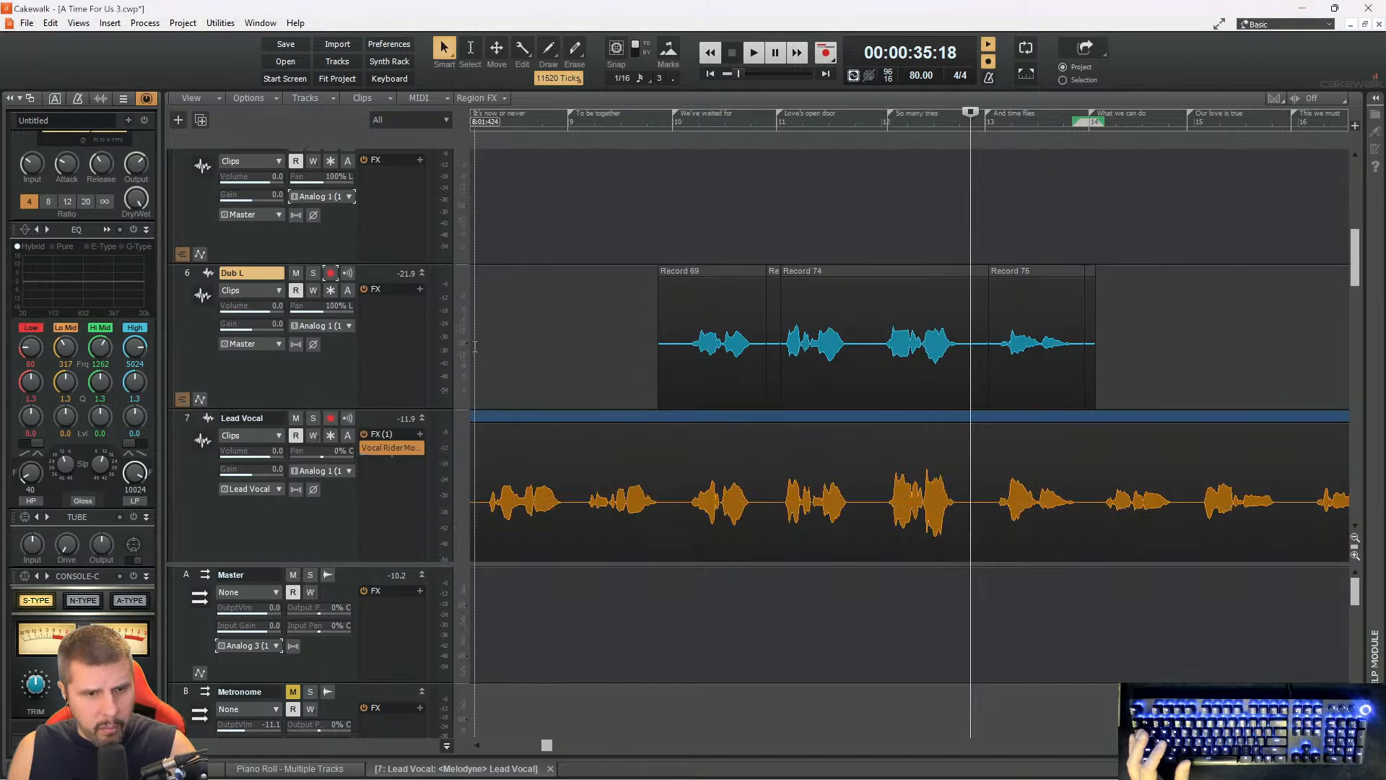
pyautogui.rightClick(371, 276)
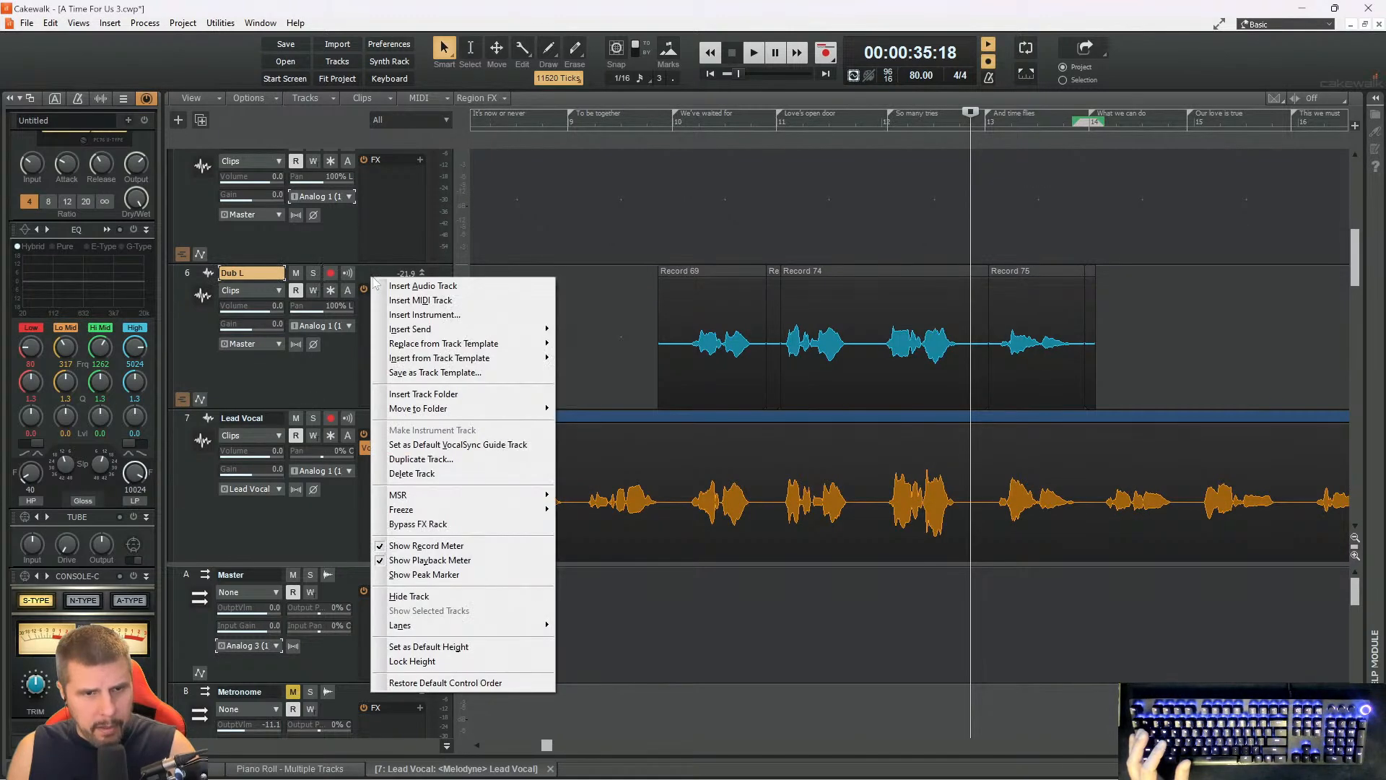
pyautogui.click(383, 286)
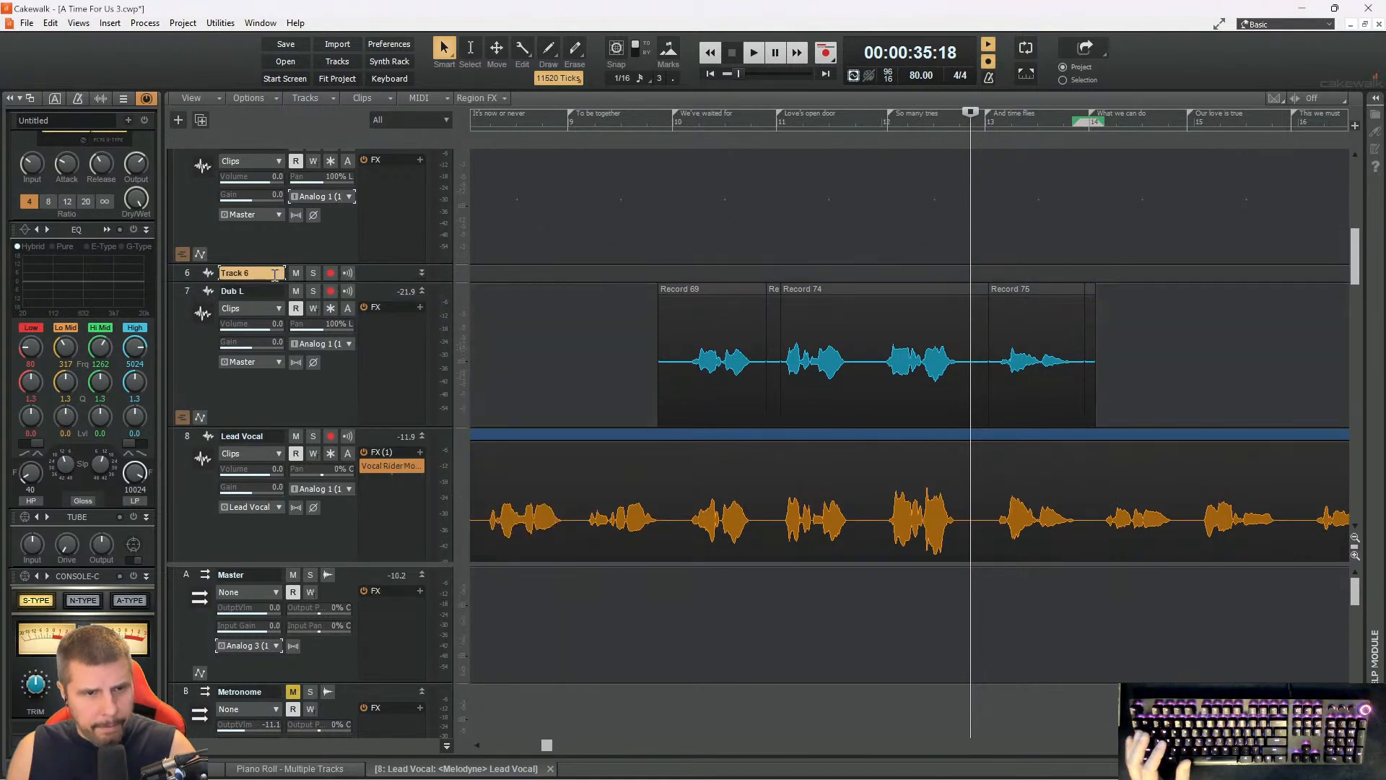
pyautogui.write('Dub R')
pyautogui.press('Return')
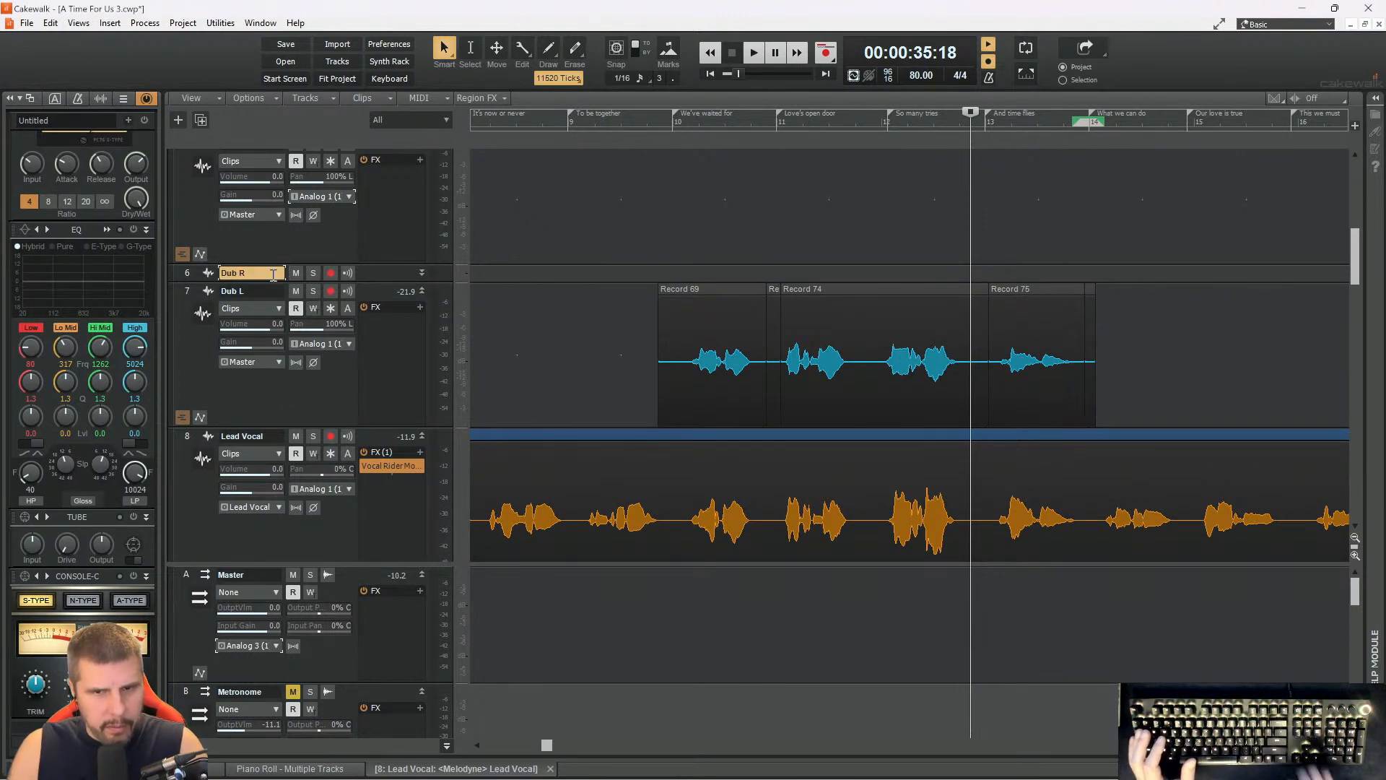
# - Enlarge the Dub R track, set its input to Analog 1 (1) and arm it for recording
pyautogui.moveTo(362, 277); pyautogui.dragTo(367, 365)
pyautogui.click(333, 327)
pyautogui.moveTo(433, 356)
pyautogui.click(556, 355)
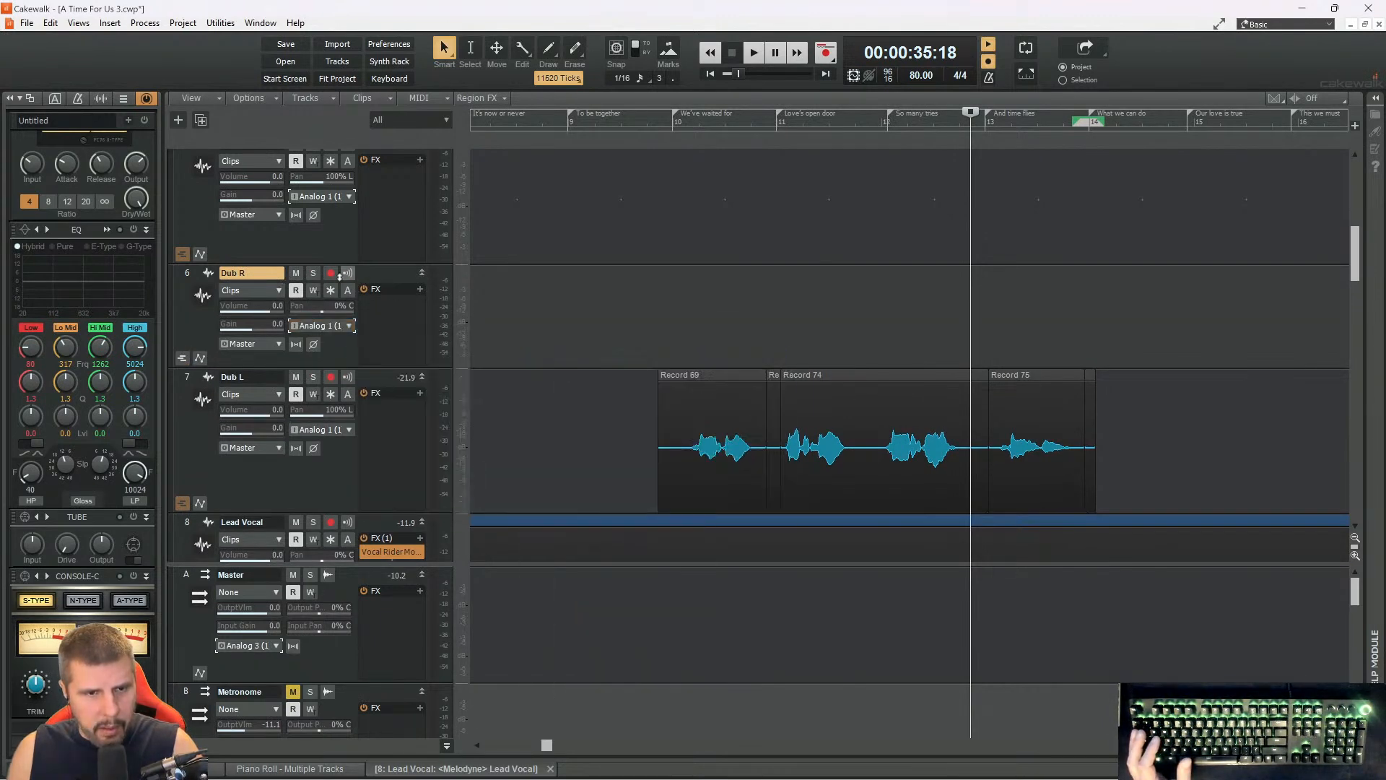
pyautogui.scroll(5, 630, 287)
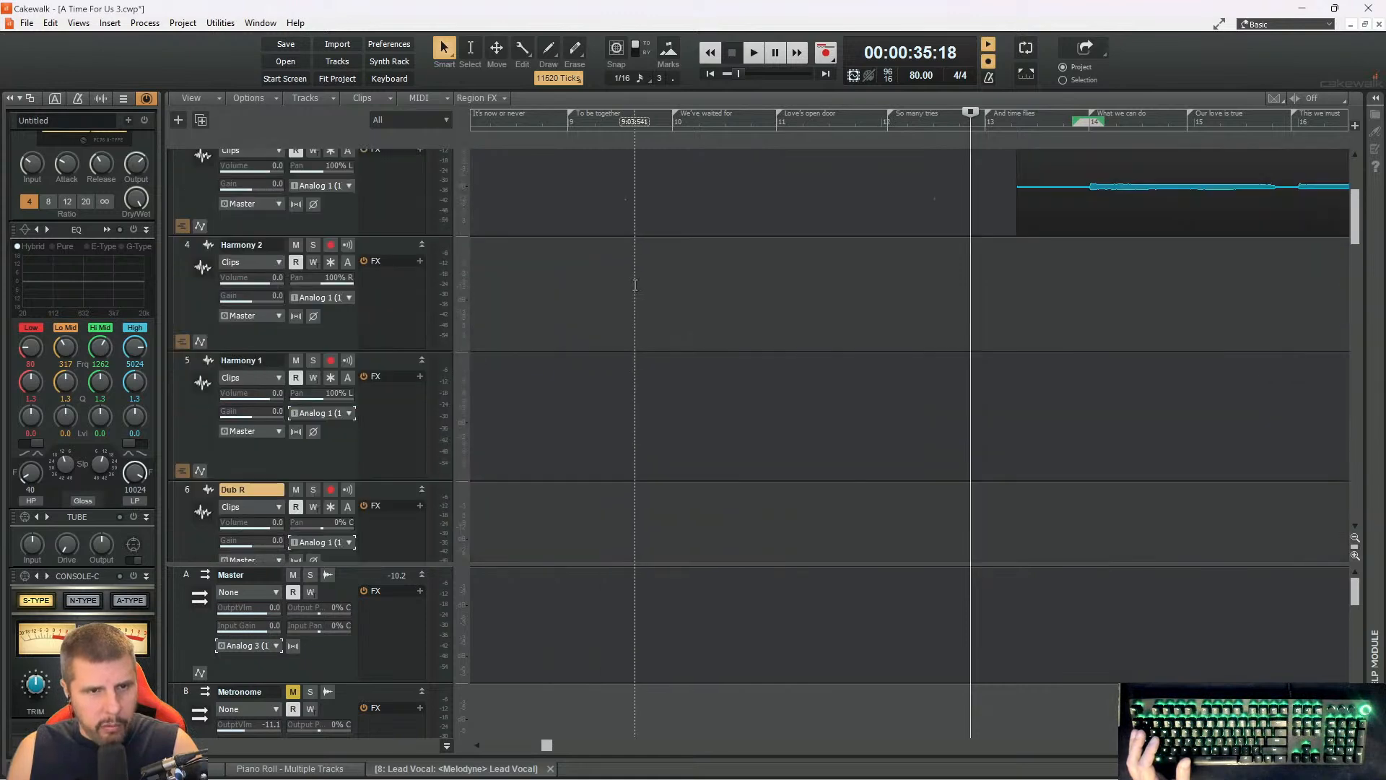
pyautogui.scroll(-6, 628, 288)
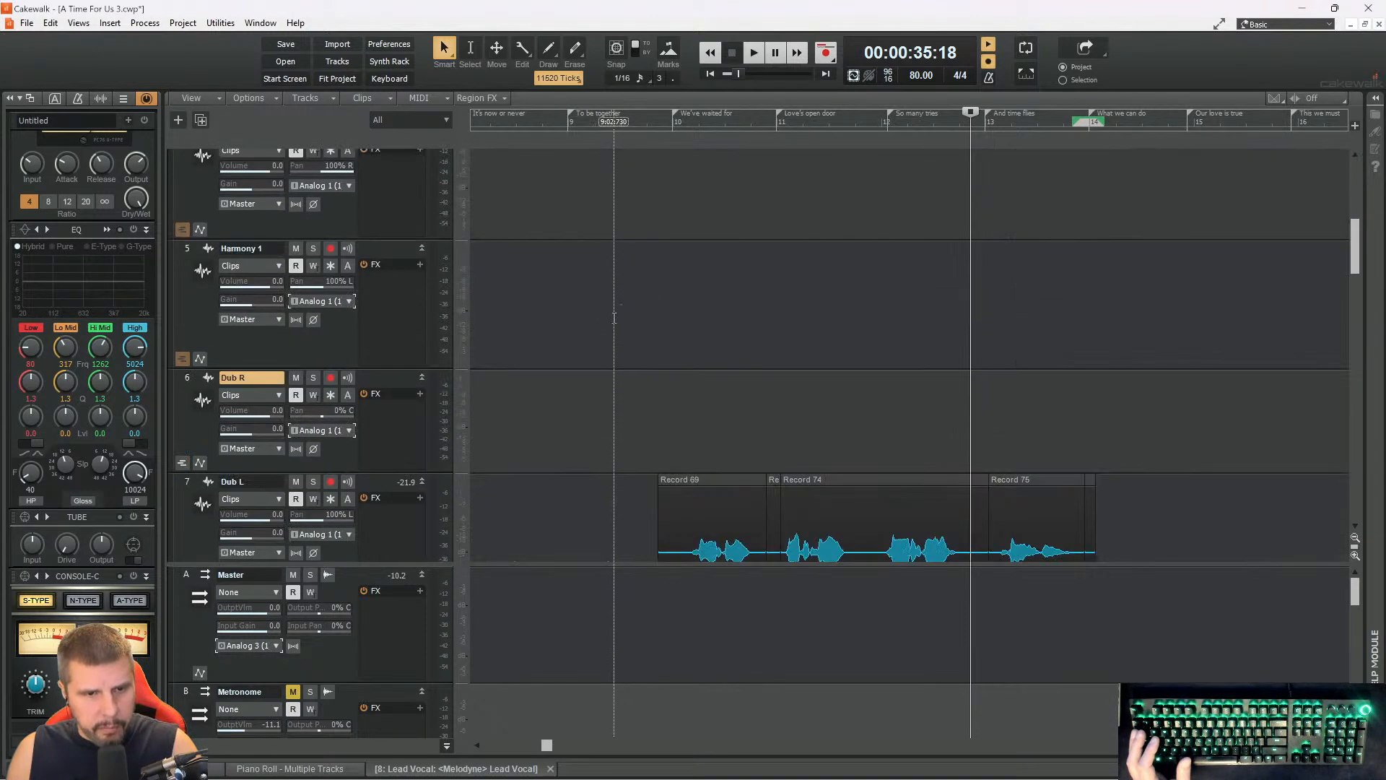
pyautogui.scroll(1, 613, 309)
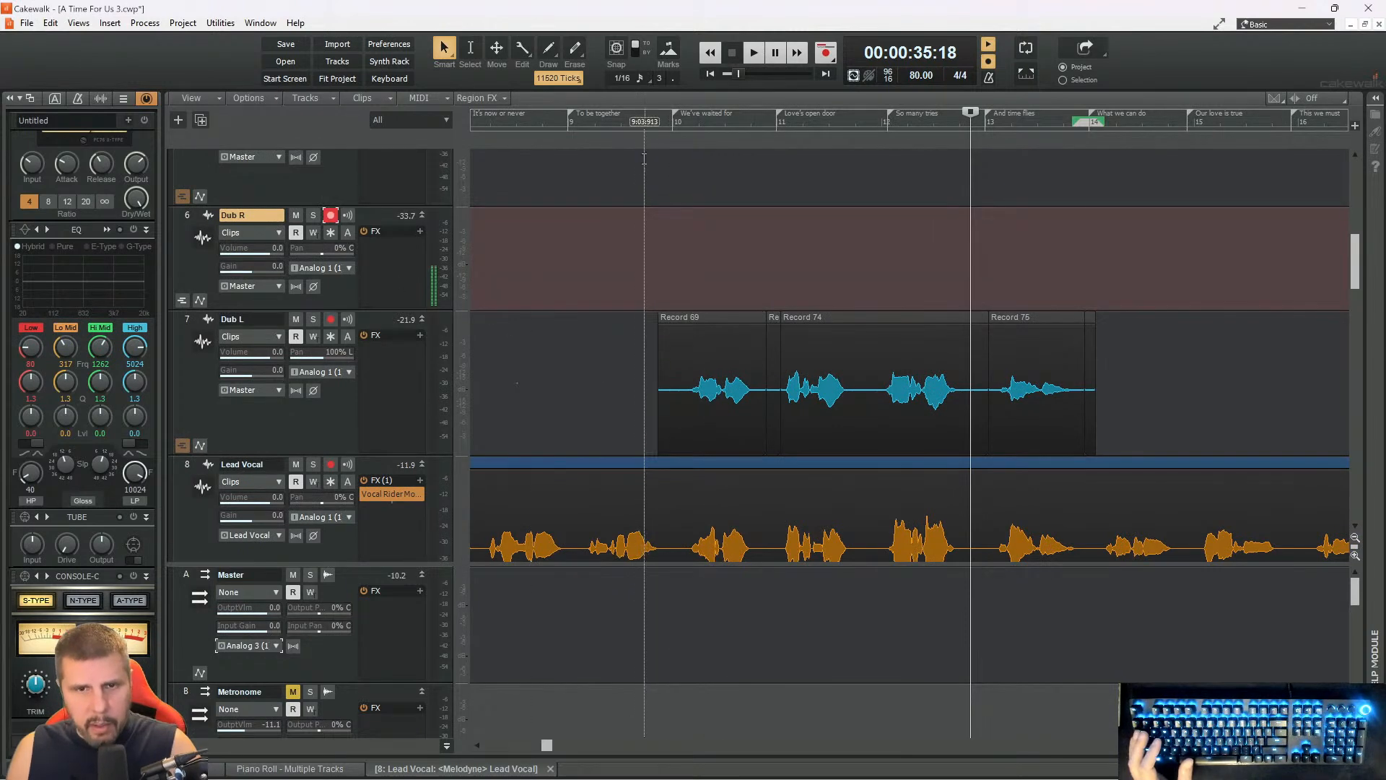
# - Record the Dub R double from "We've waited for" at bar 10 through "And time flies", starting from late bar 9
pyautogui.click(641, 127)
pyautogui.press('space')
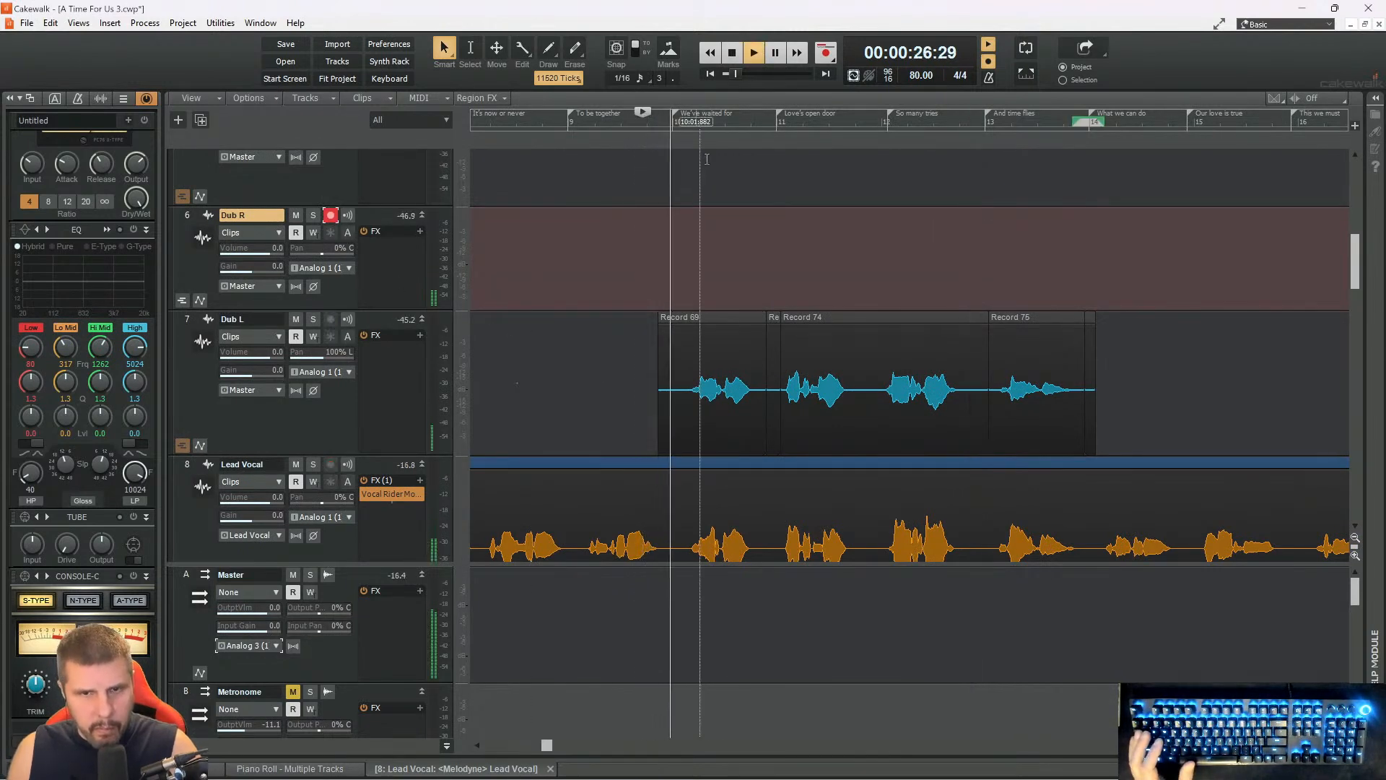
pyautogui.press('space')
pyautogui.press('r')
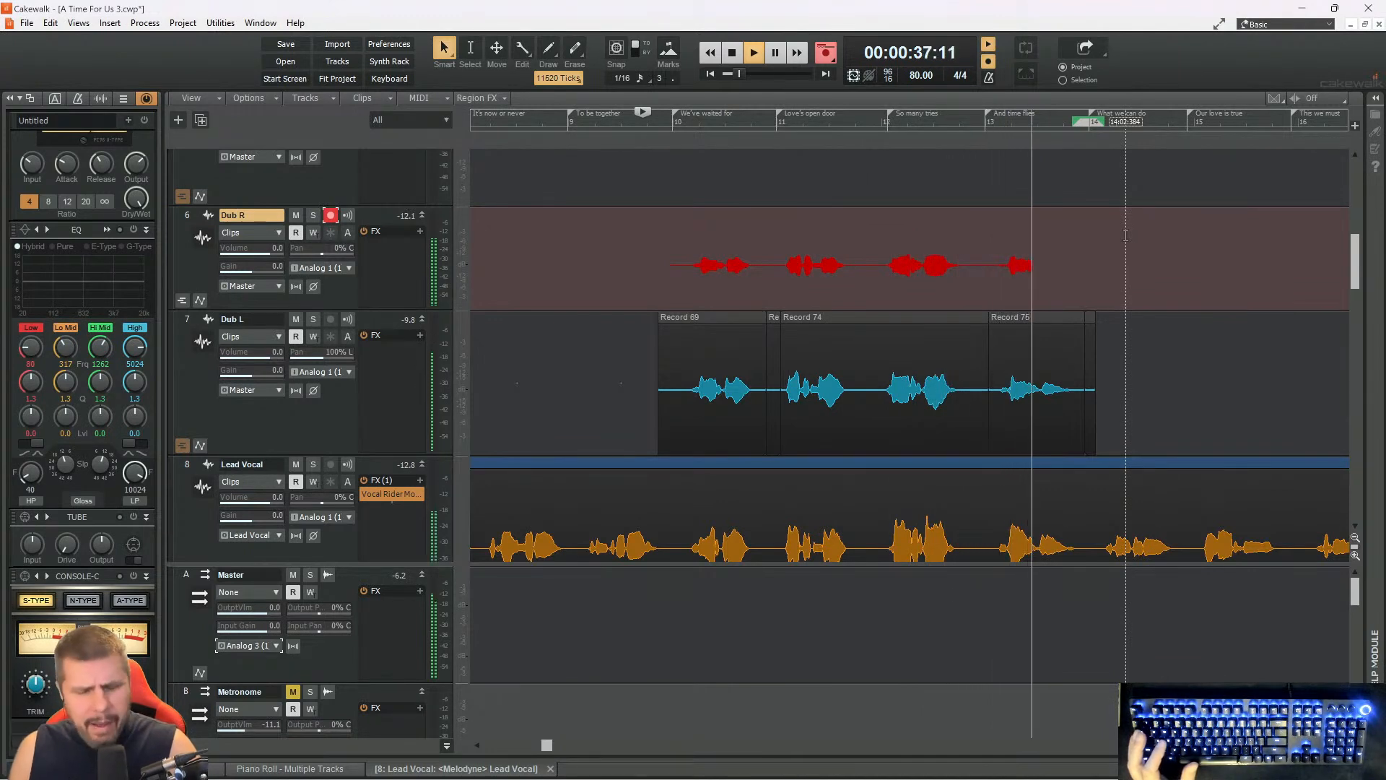
pyautogui.press('space')
# - Play back the new Dub R take and pan the track to 100% R
pyautogui.press('space')
pyautogui.moveTo(344, 245); pyautogui.dragTo(383, 245)
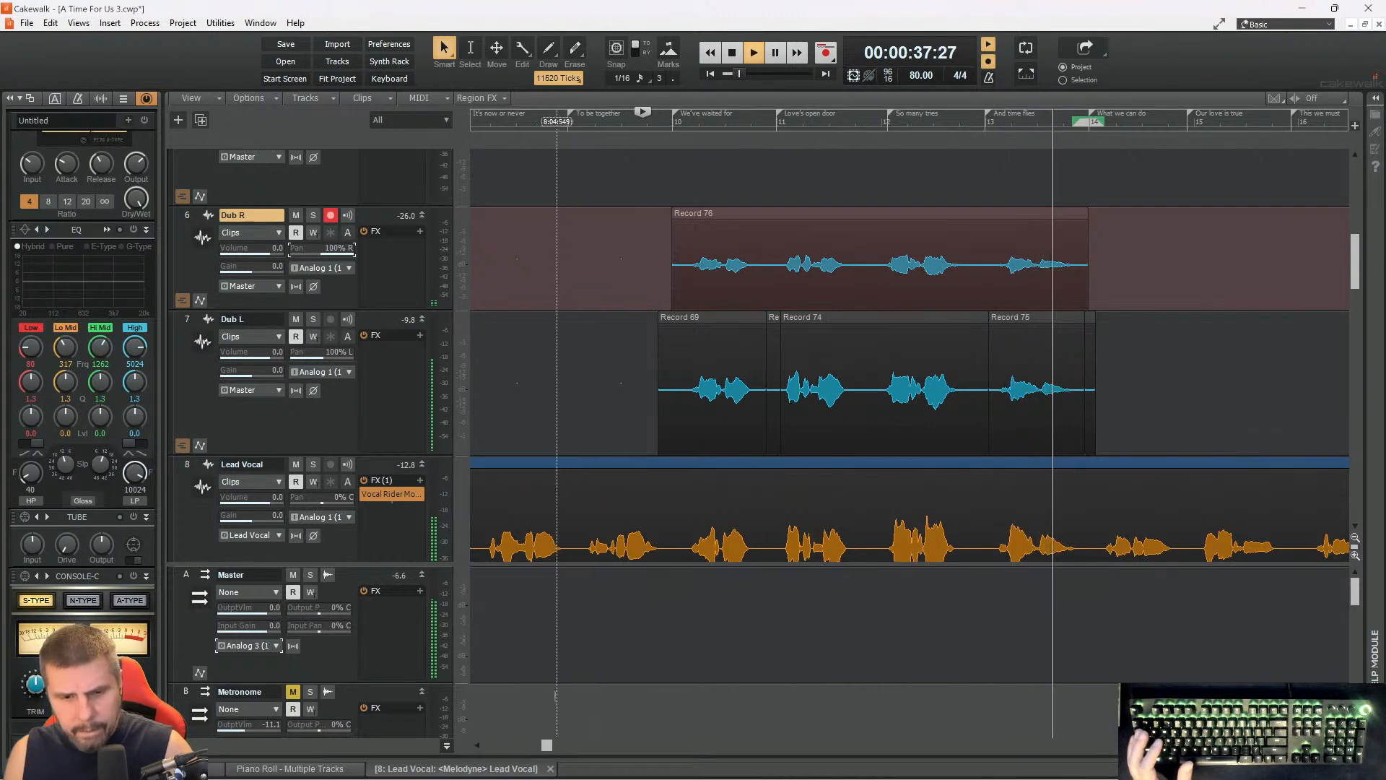
pyautogui.press('space')
# - Record the "The meaning of" double on Dub R over bar 26, with a run-in from late bar 25
pyautogui.moveTo(547, 745); pyautogui.dragTo(682, 745)
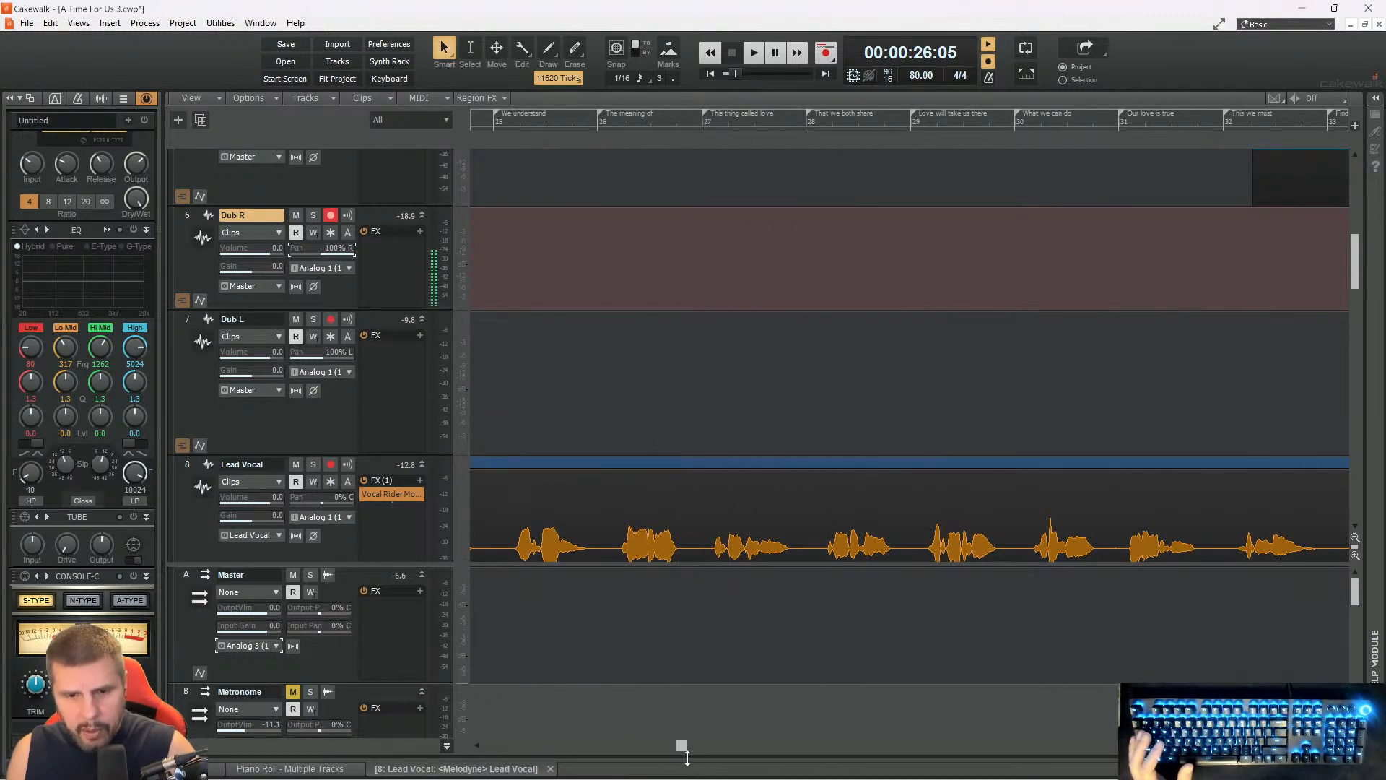
pyautogui.moveTo(685, 748); pyautogui.dragTo(652, 746)
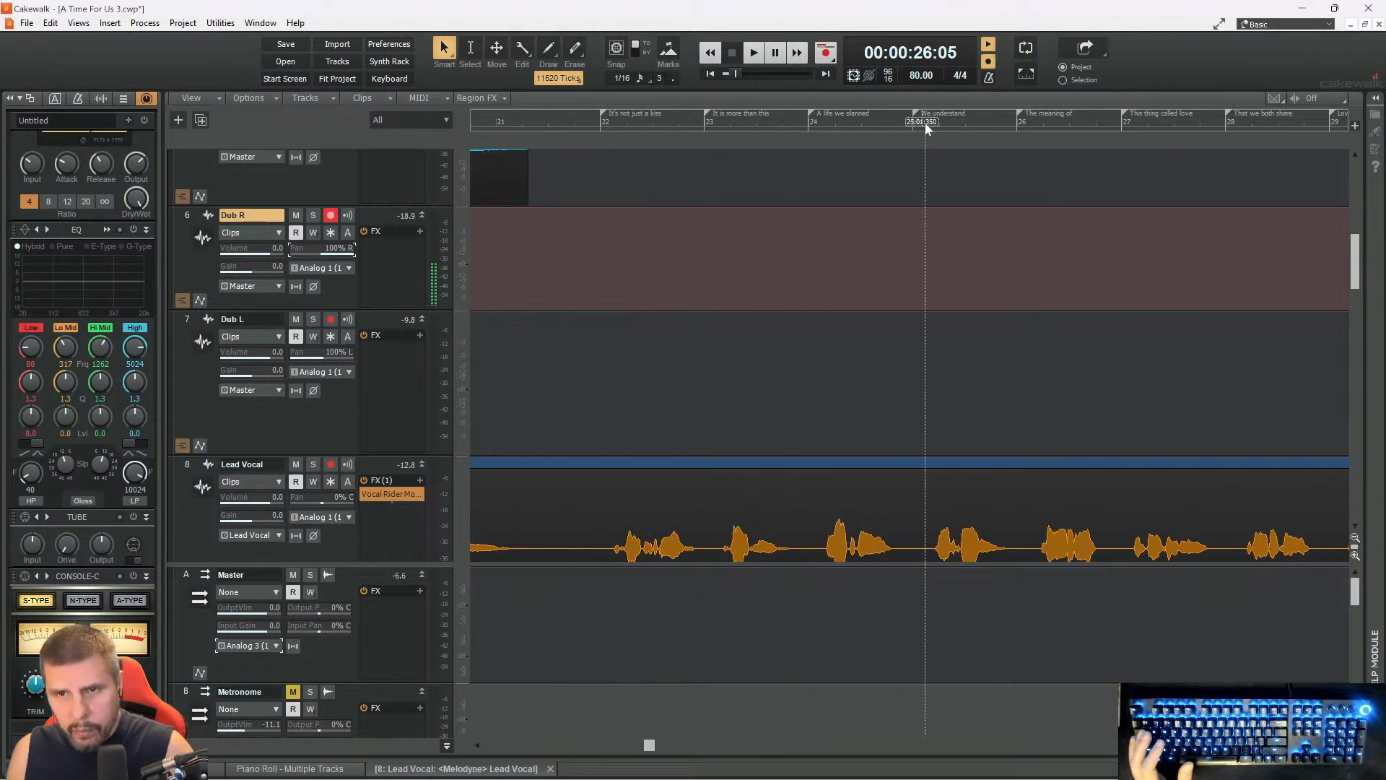
pyautogui.click(1003, 120)
pyautogui.press('space')
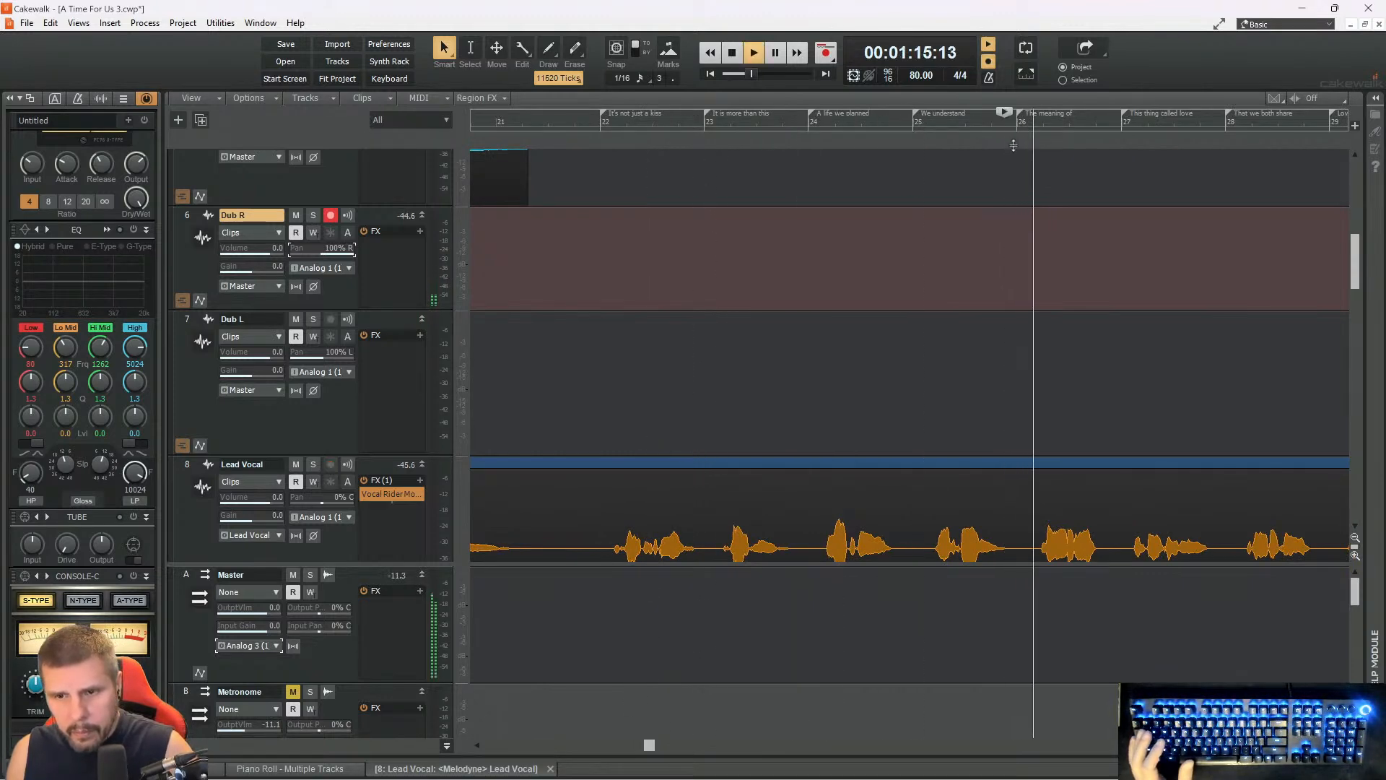
pyautogui.press('space')
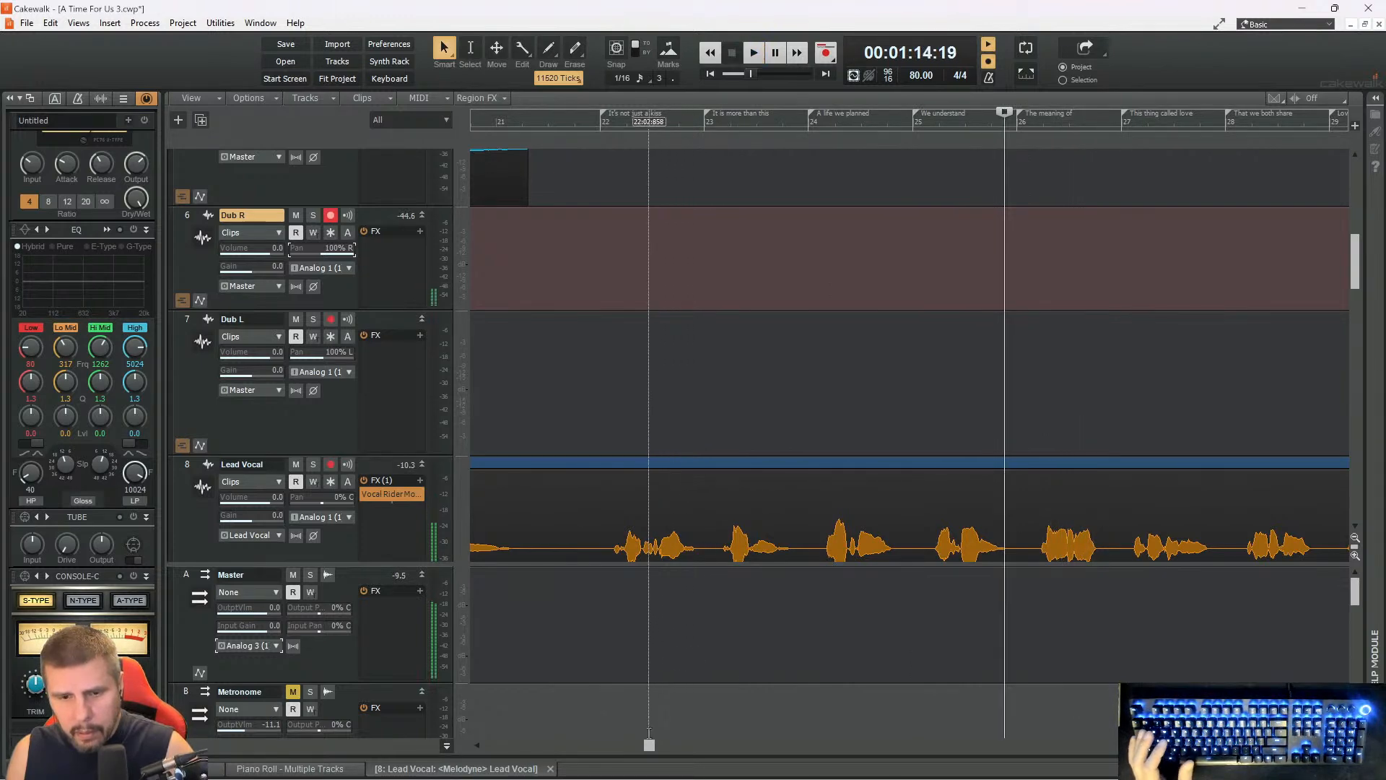
pyautogui.moveTo(649, 745)
pyautogui.mouseDown()
pyautogui.moveTo(622, 745)
pyautogui.moveTo(662, 747)
pyautogui.mouseUp()
pyautogui.press('space')
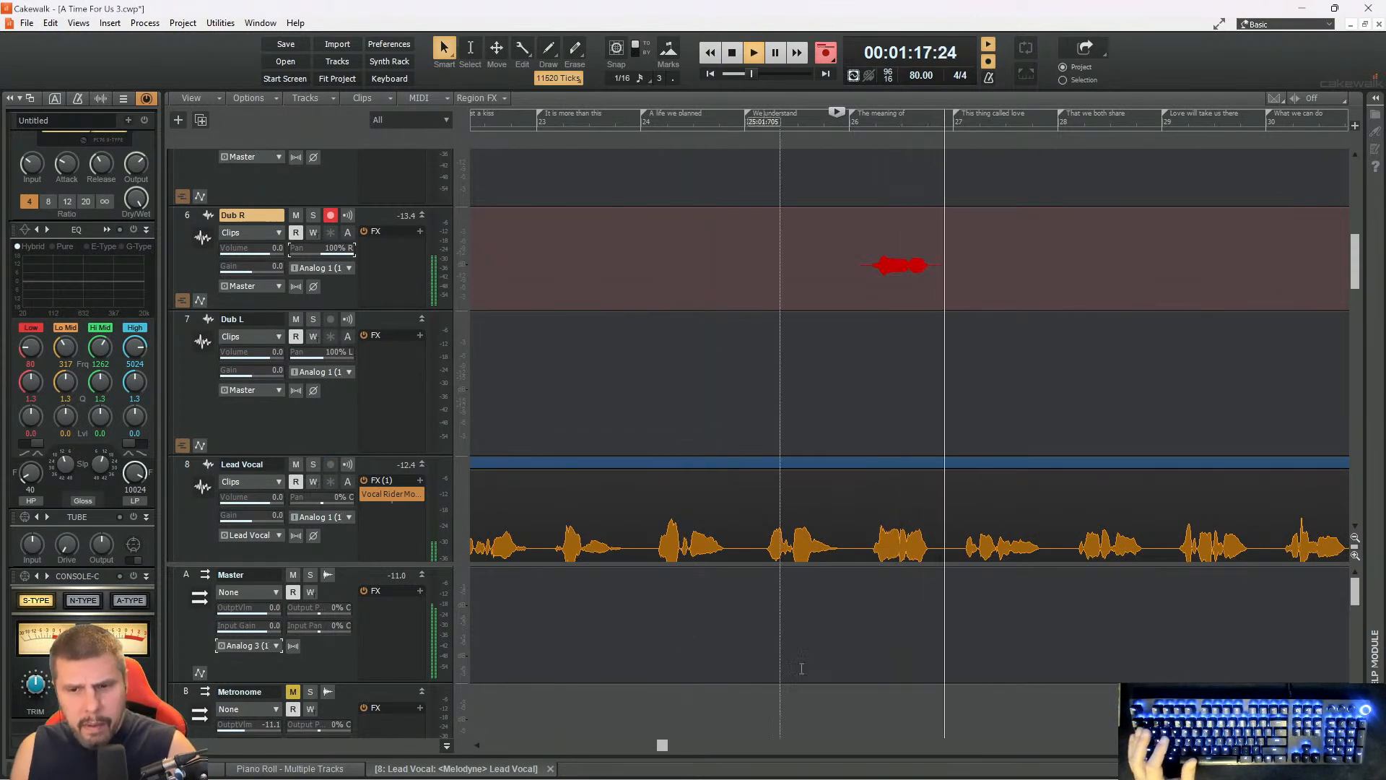
pyautogui.press('space')
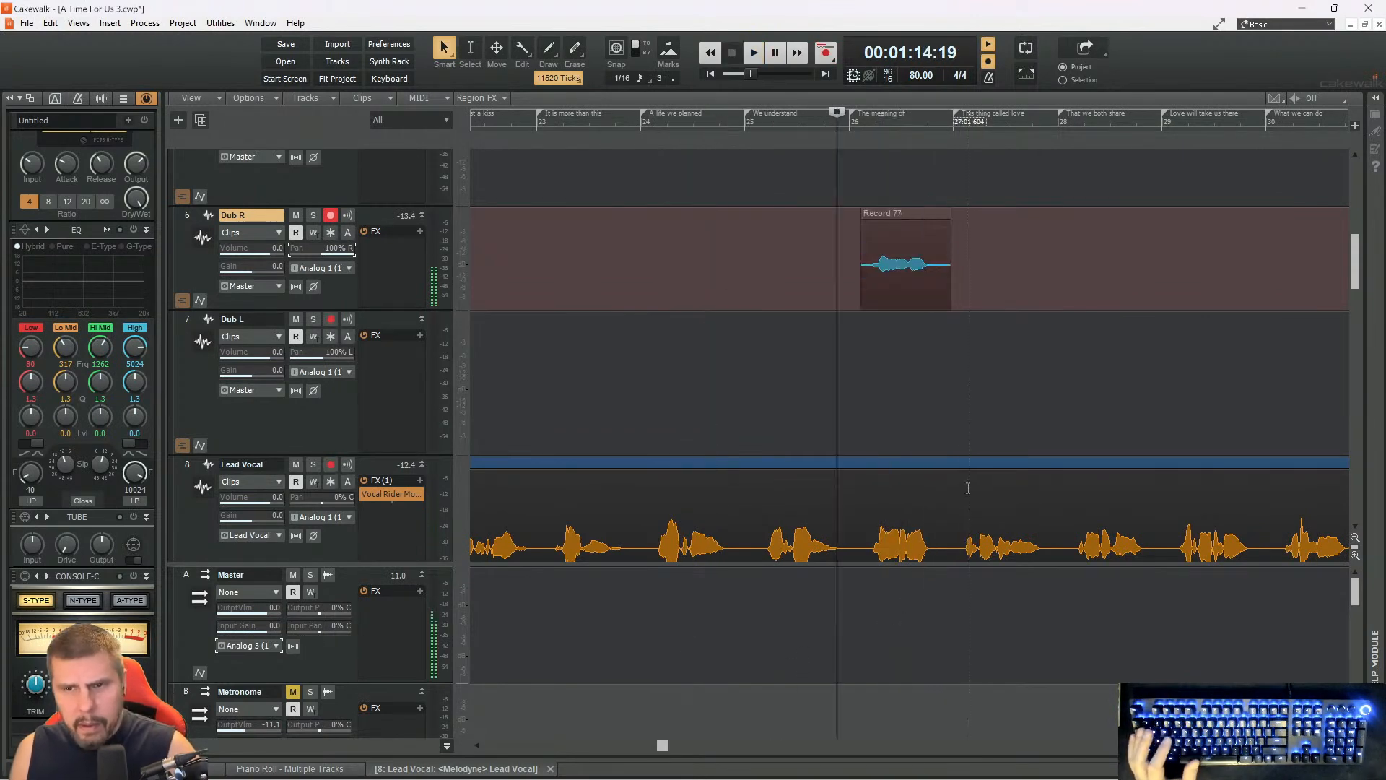
# - Record two Dub R takes from "This thing called love" at bar 27, continuing the second through "Love will take us there", with a run-in from late bar 26
pyautogui.click(941, 123)
pyautogui.press('space')
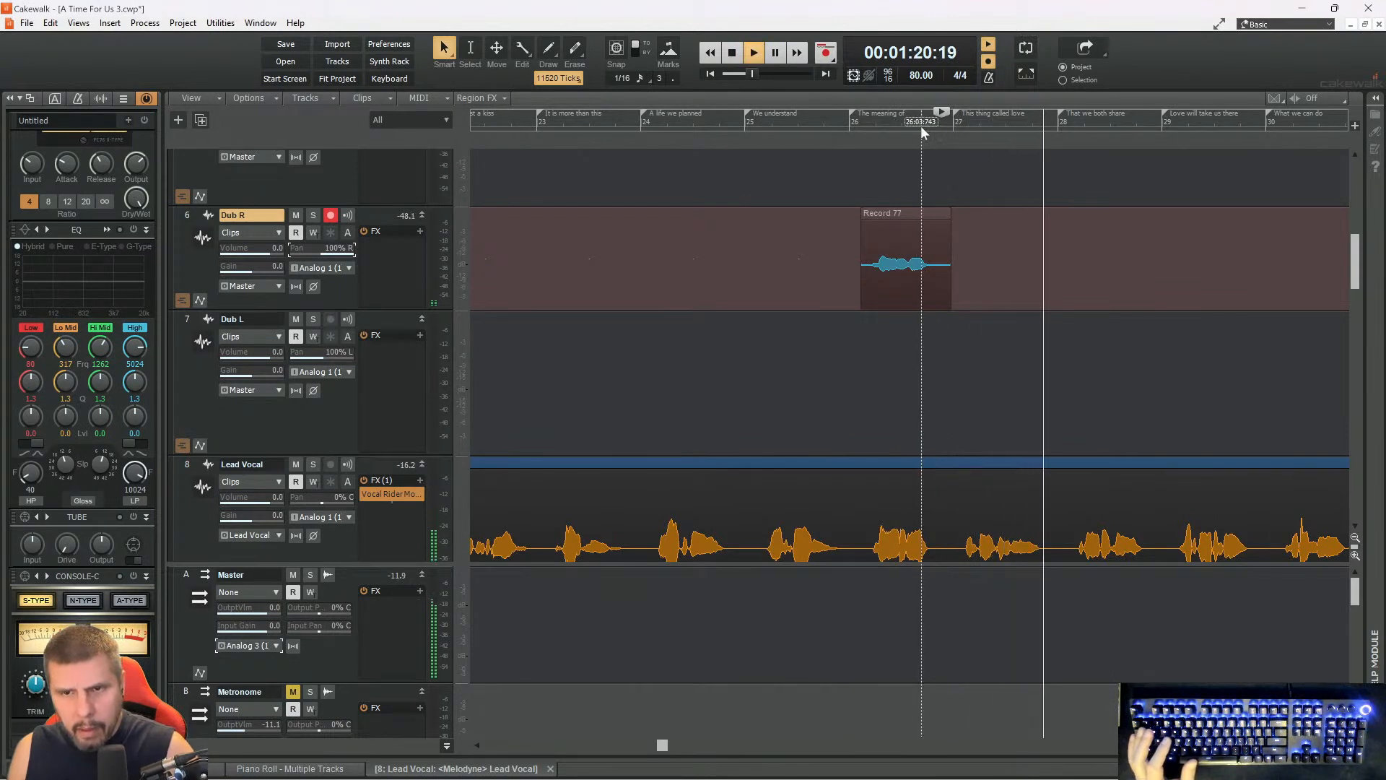
pyautogui.click(920, 125)
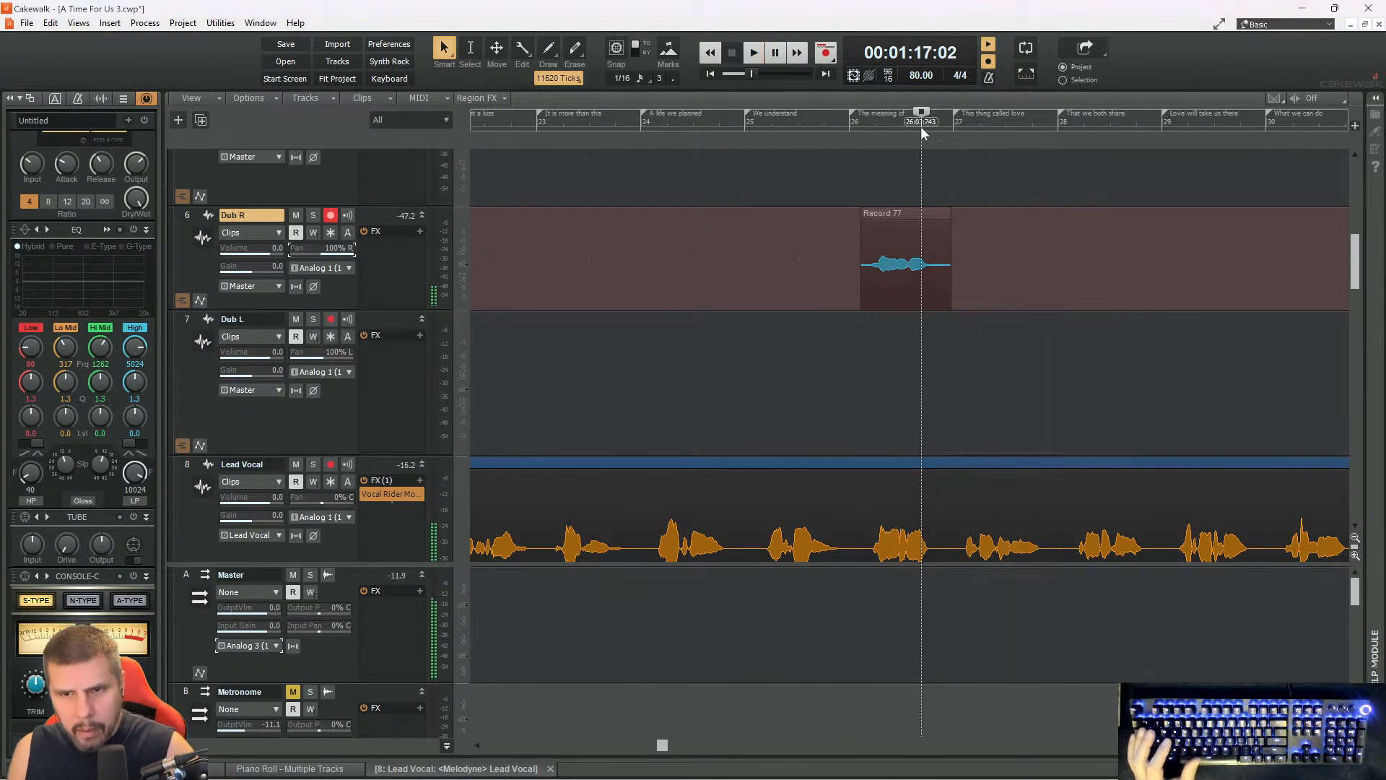
pyautogui.press('r')
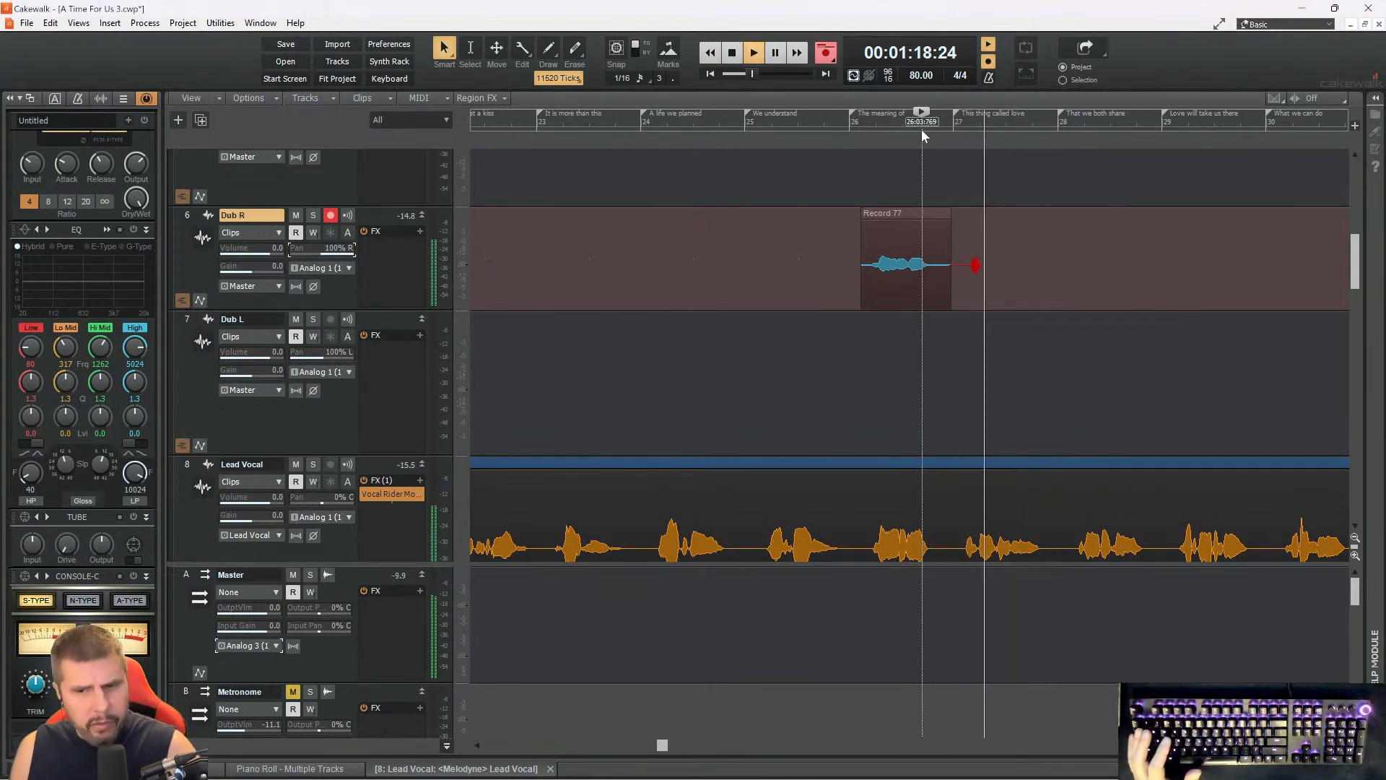
pyautogui.press('space')
pyautogui.press('r')
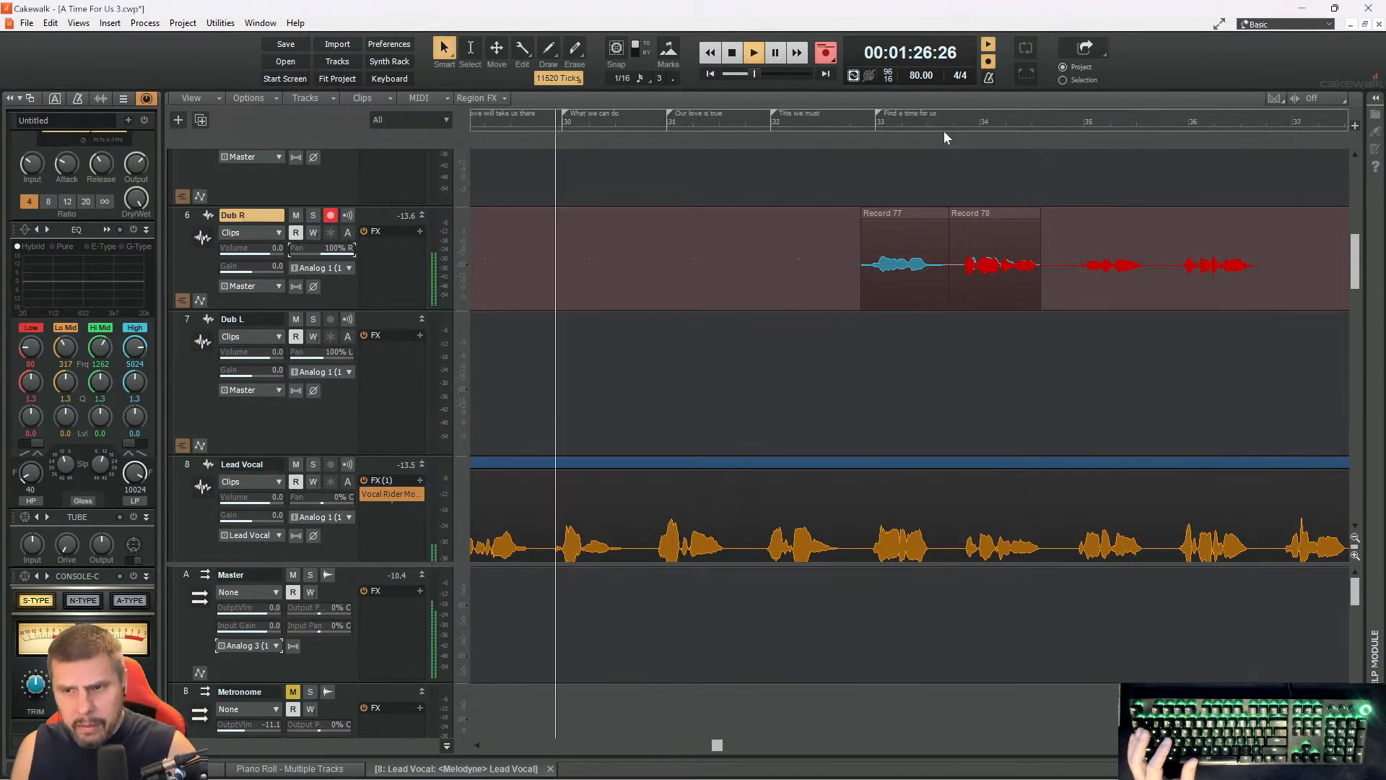
pyautogui.press('space')
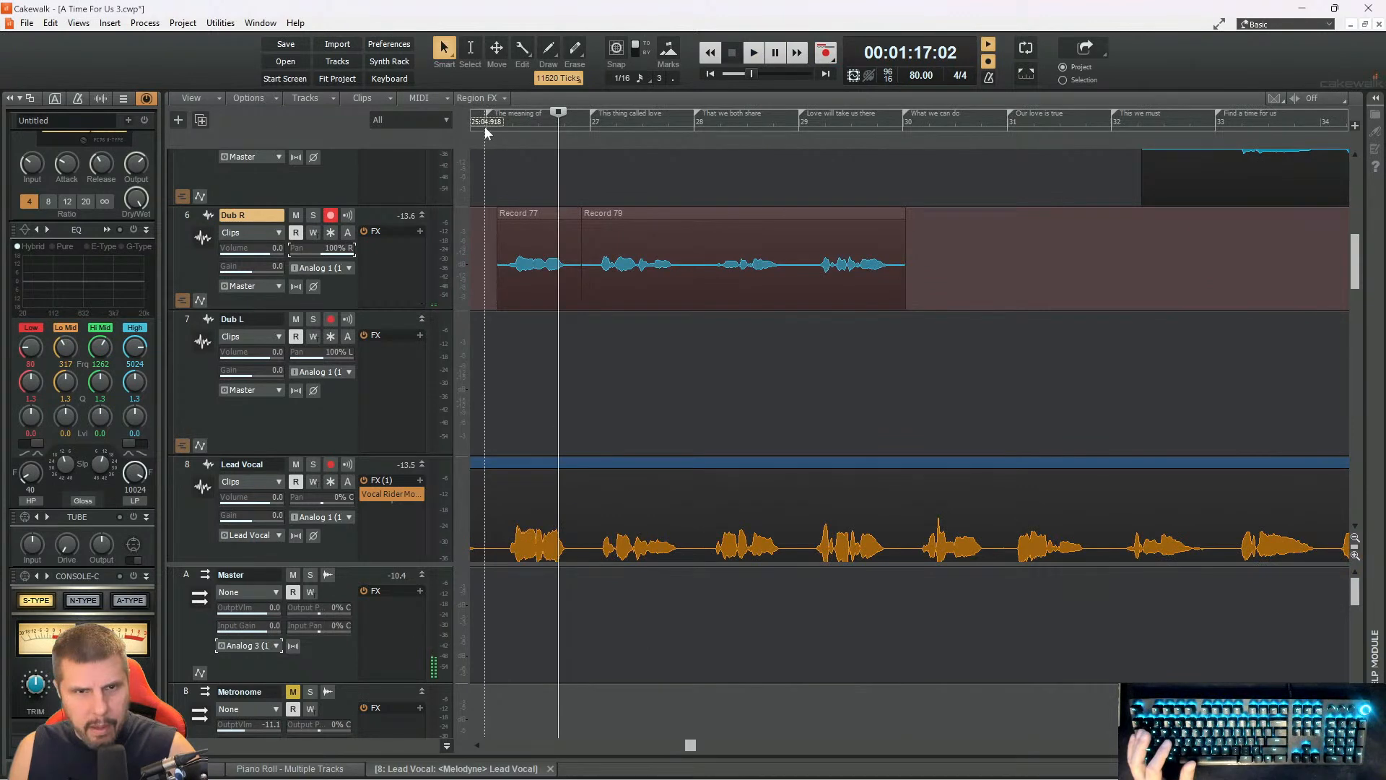
# - Play back the Dub R doubles from just before bar 26 through bar 29
pyautogui.click(483, 125)
pyautogui.press('space')
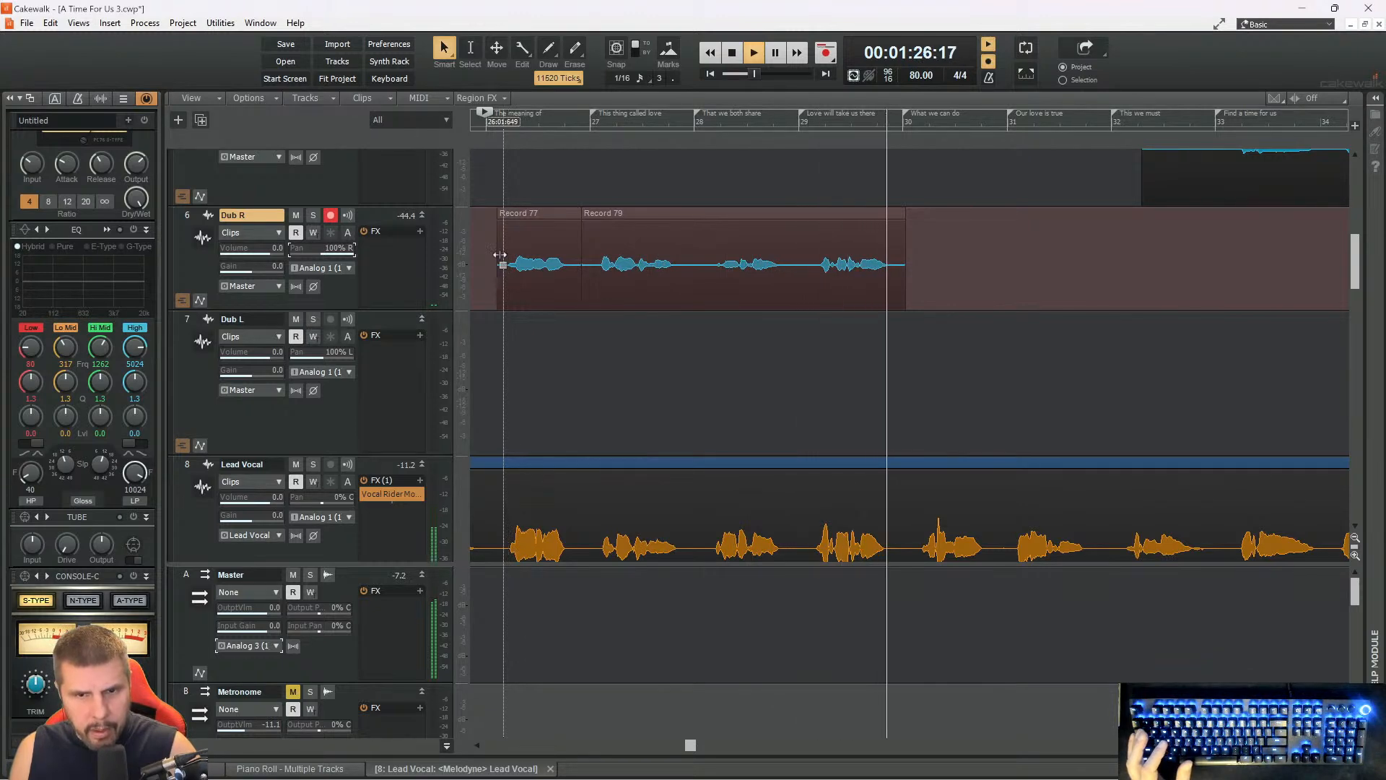
pyautogui.press('space')
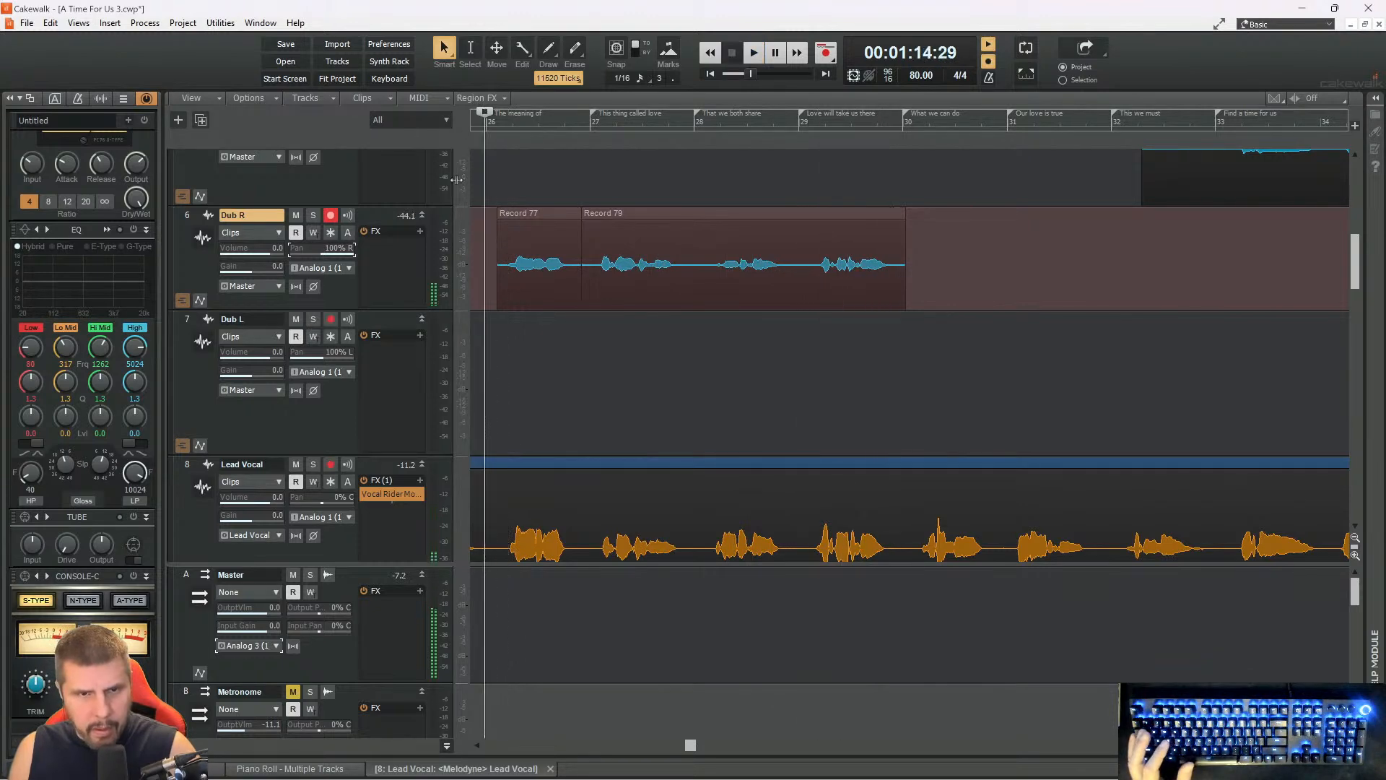
# - Arm Dub L instead of Dub R, record its double of bars 26 to 29, and play the take back
pyautogui.click(330, 216)
pyautogui.click(329, 319)
pyautogui.press('r')
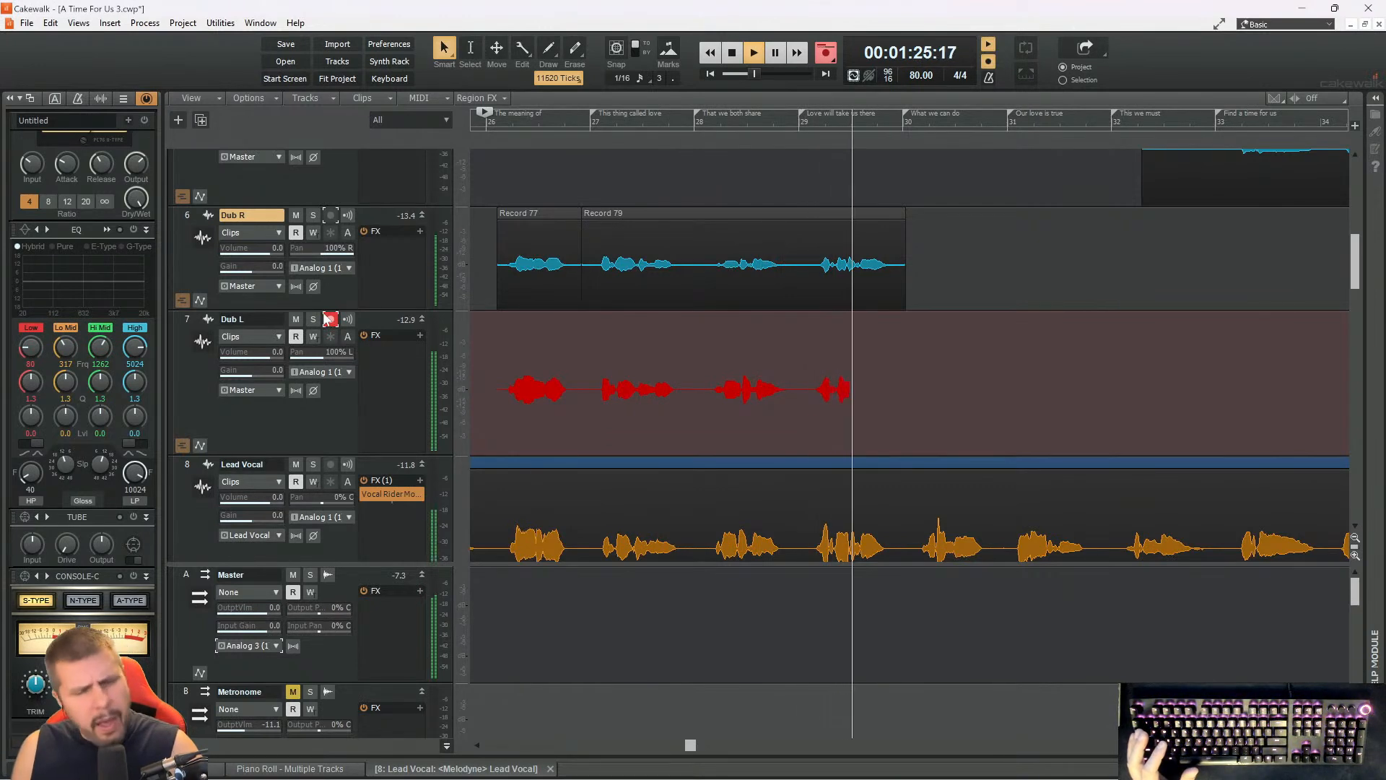
pyautogui.press('space')
pyautogui.press('space')
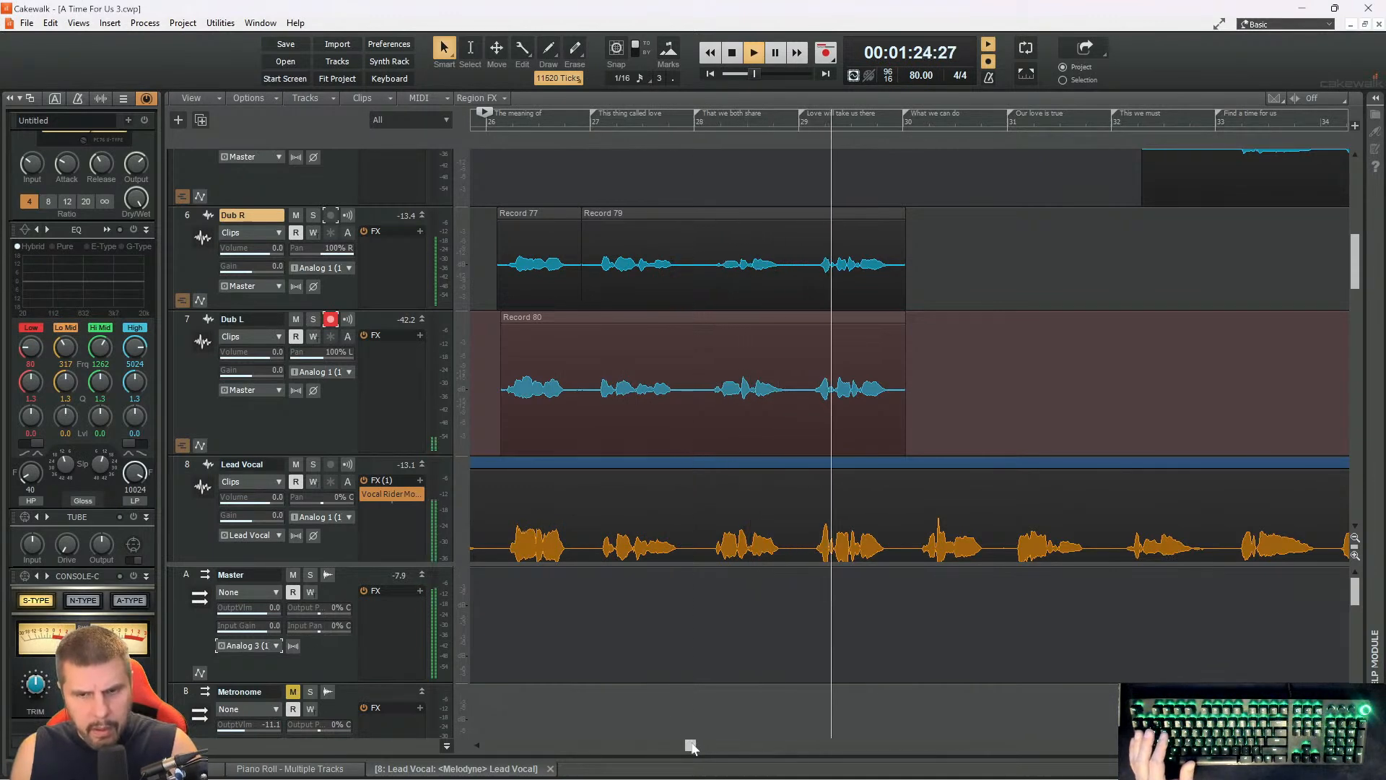
# - Record the "Into your hand" double on Dub L over bar 54, with a run-in from late bar 53
pyautogui.press('space')
pyautogui.moveTo(691, 747); pyautogui.dragTo(874, 748)
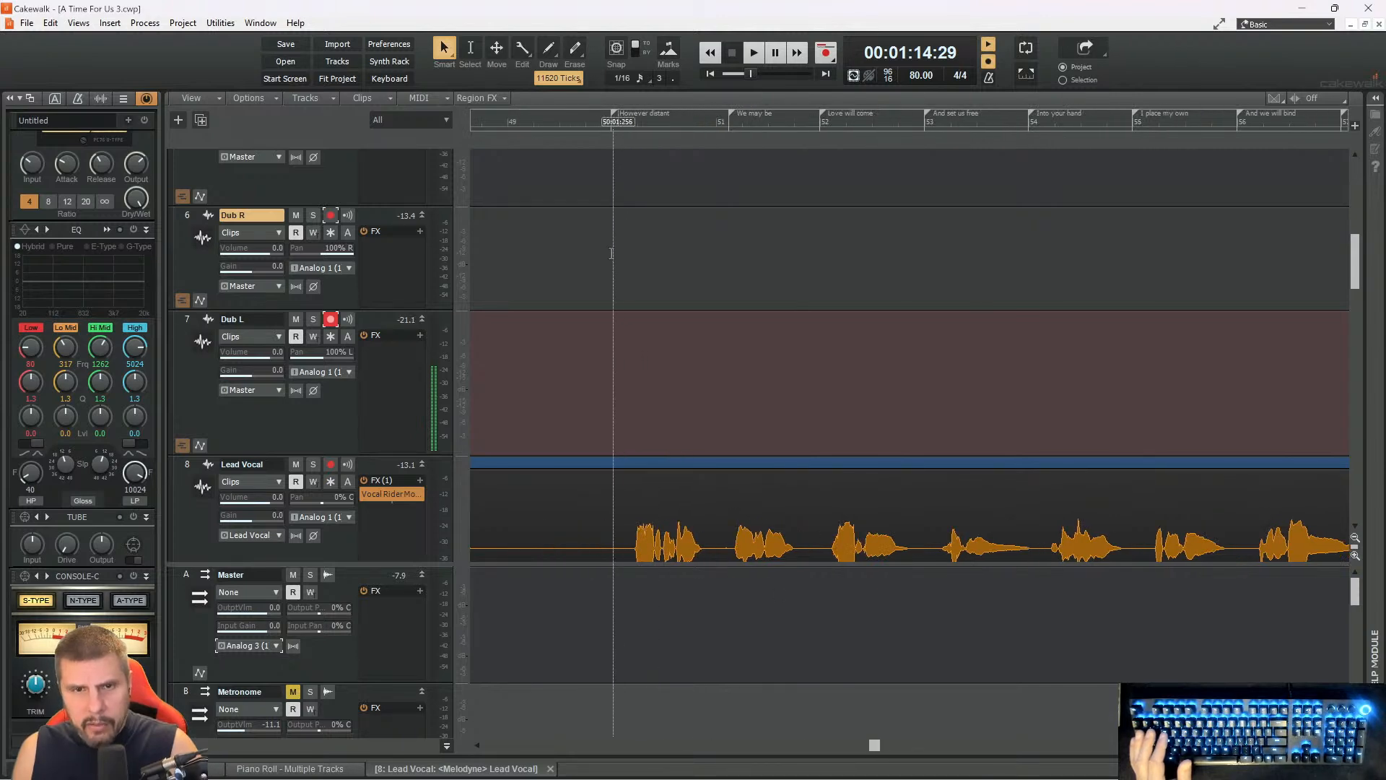
pyautogui.click(1004, 121)
pyautogui.press('space')
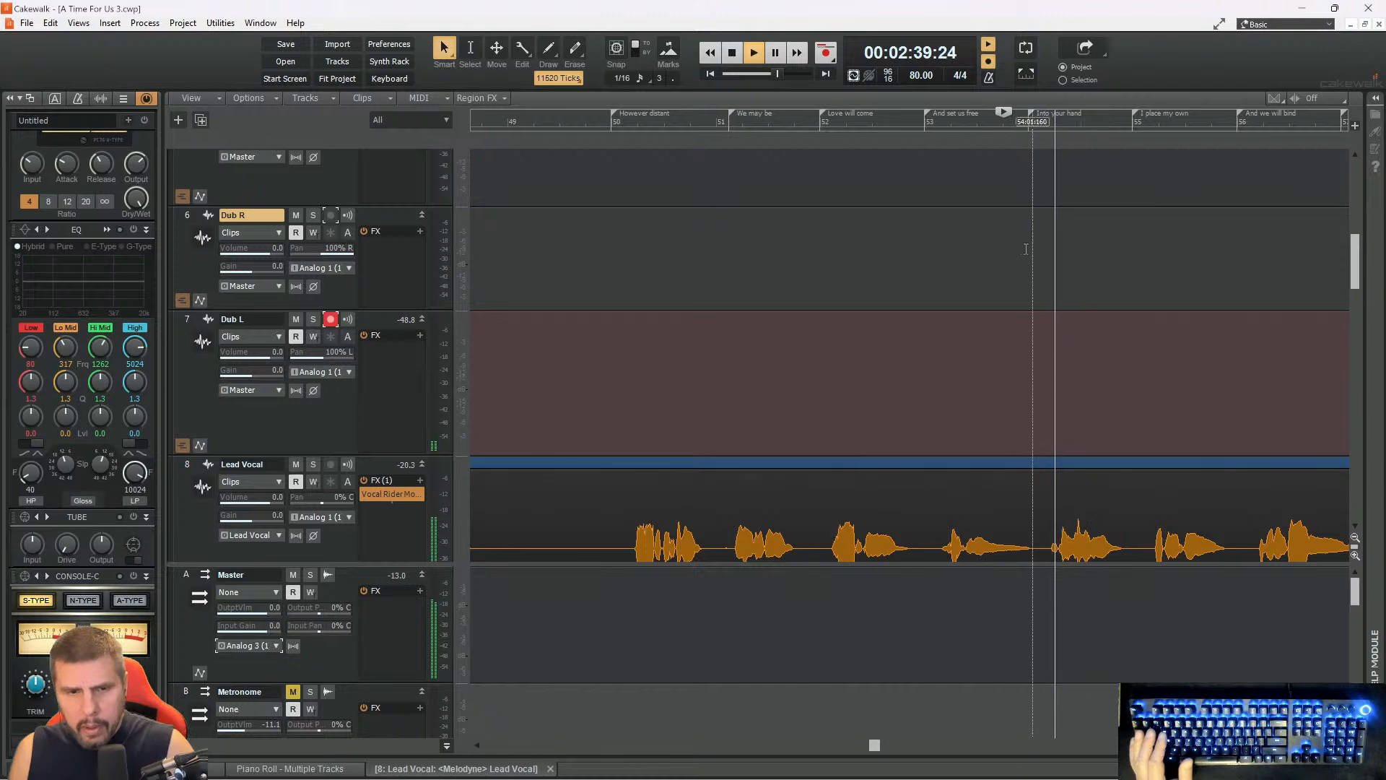
pyautogui.press('space')
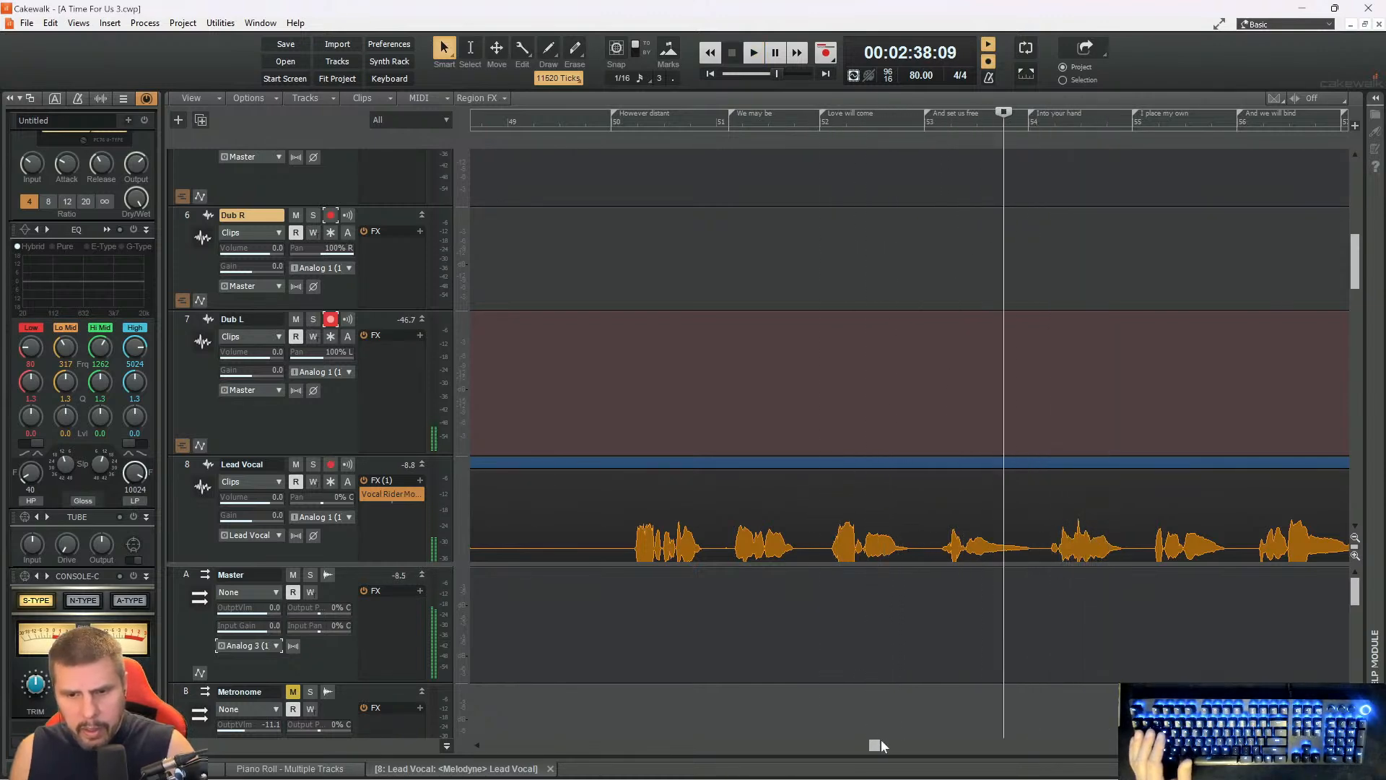
pyautogui.moveTo(876, 745); pyautogui.dragTo(889, 745)
pyautogui.press('space')
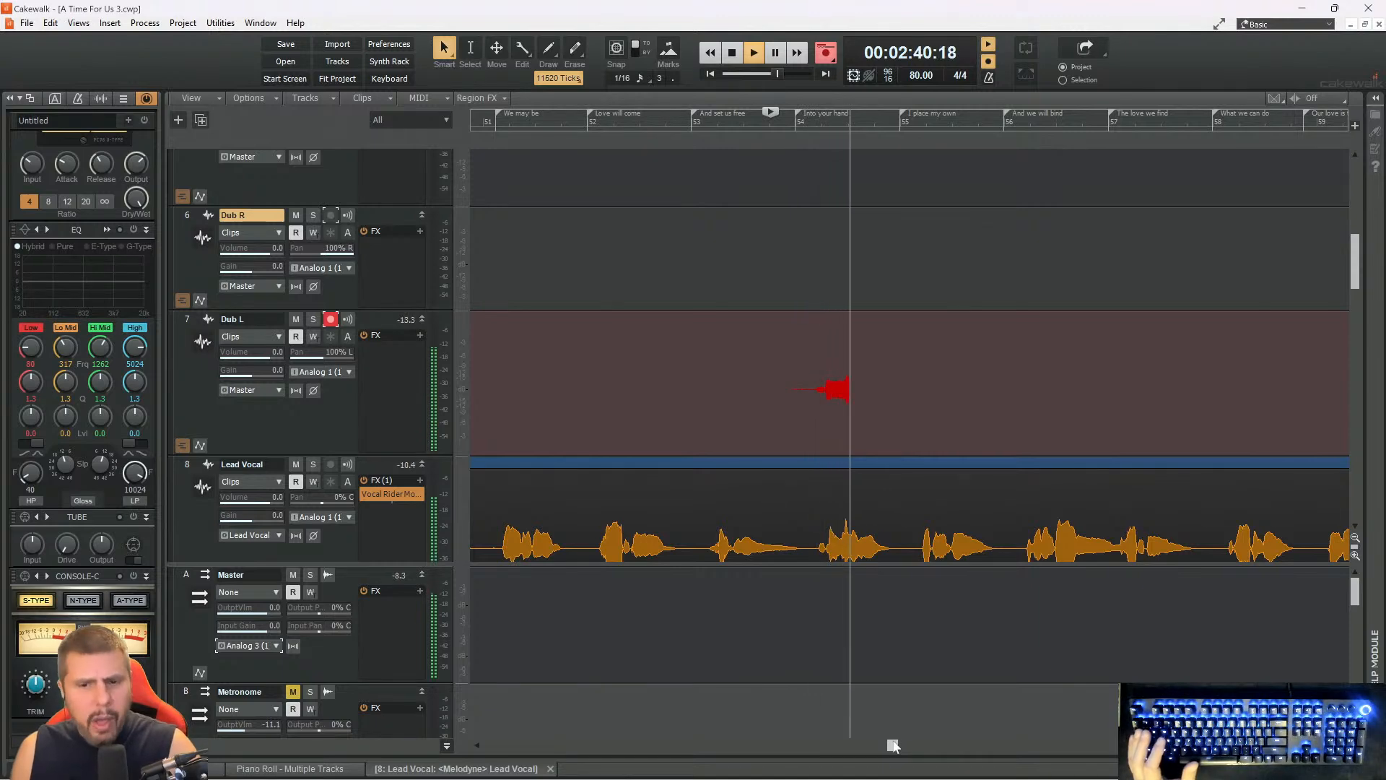
pyautogui.press('space')
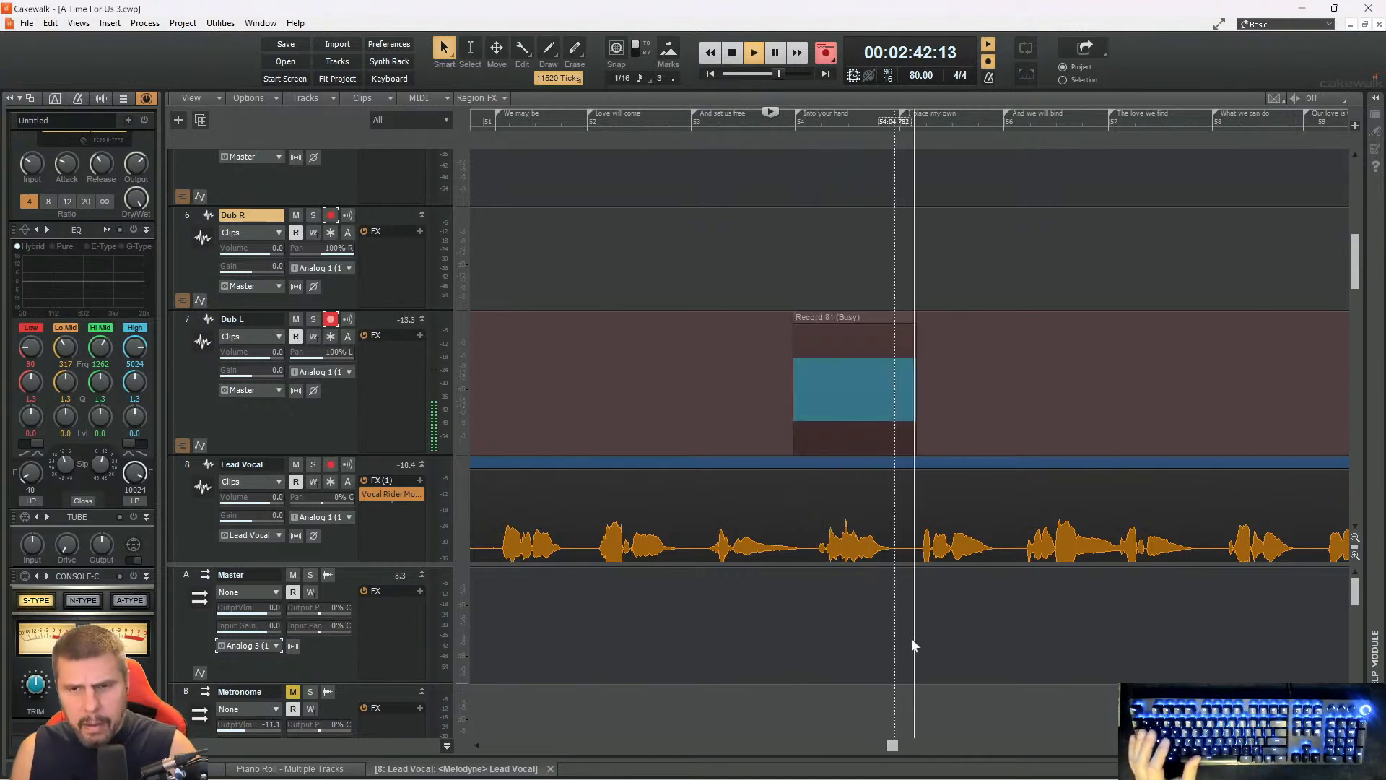
# - Record a Dub L take from "I place my own" at bar 55 through bar 57, and play it back from bar 56
pyautogui.click(893, 121)
pyautogui.press('space')
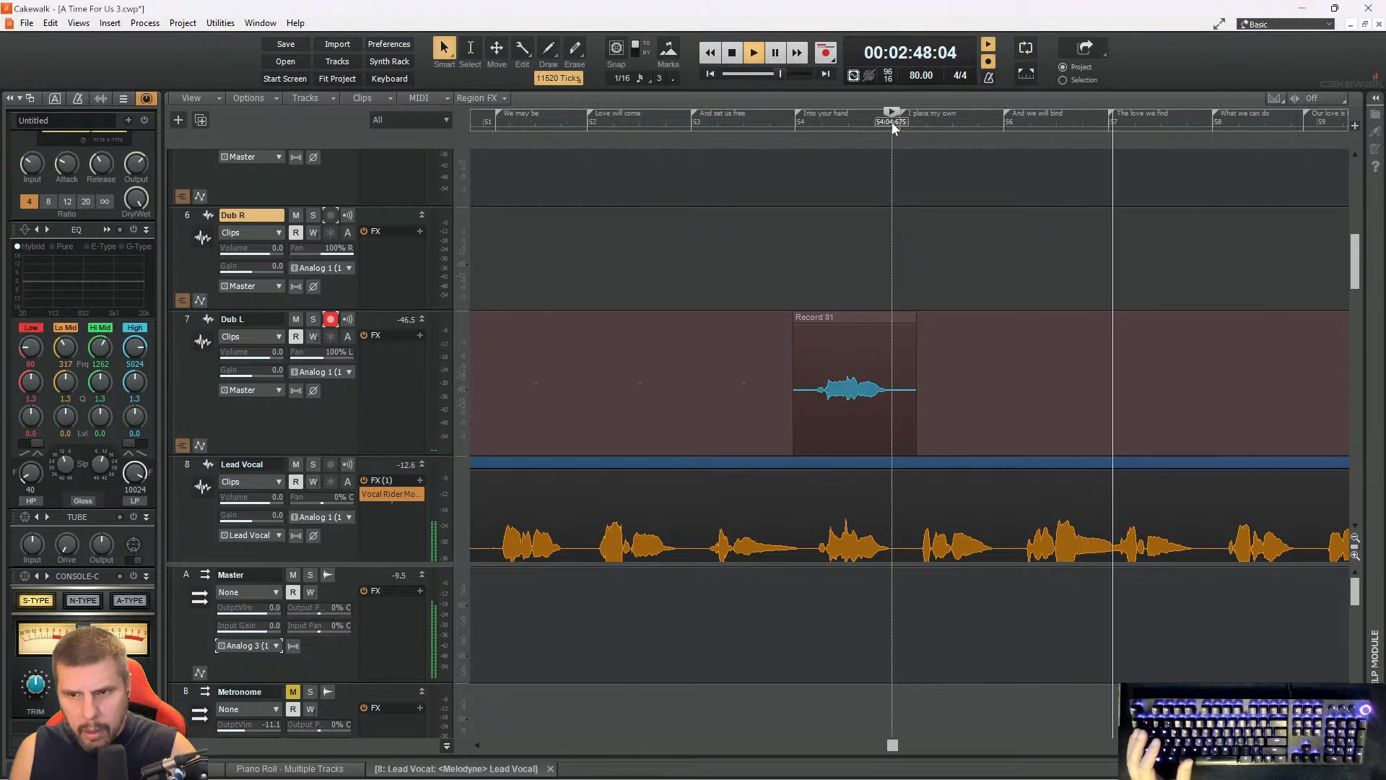
pyautogui.click(891, 121)
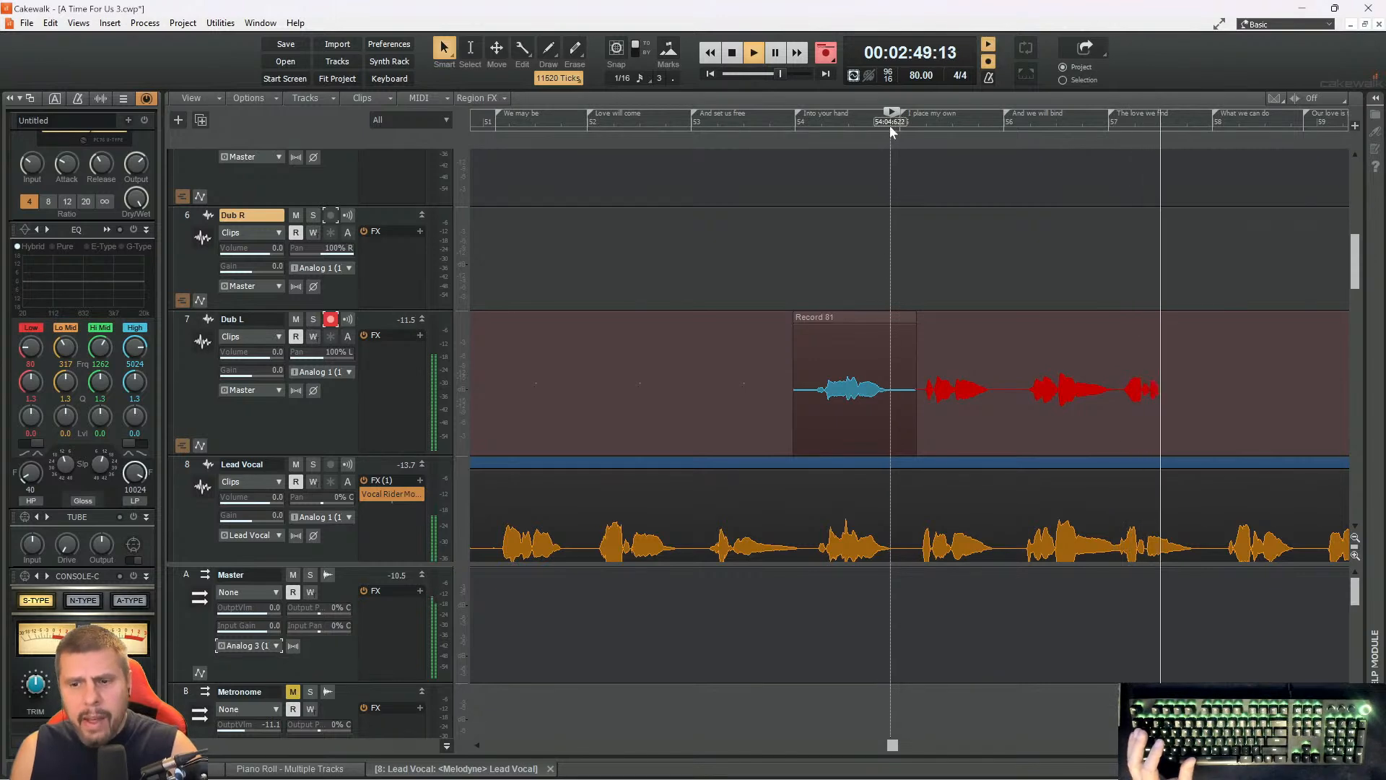
pyautogui.press('space')
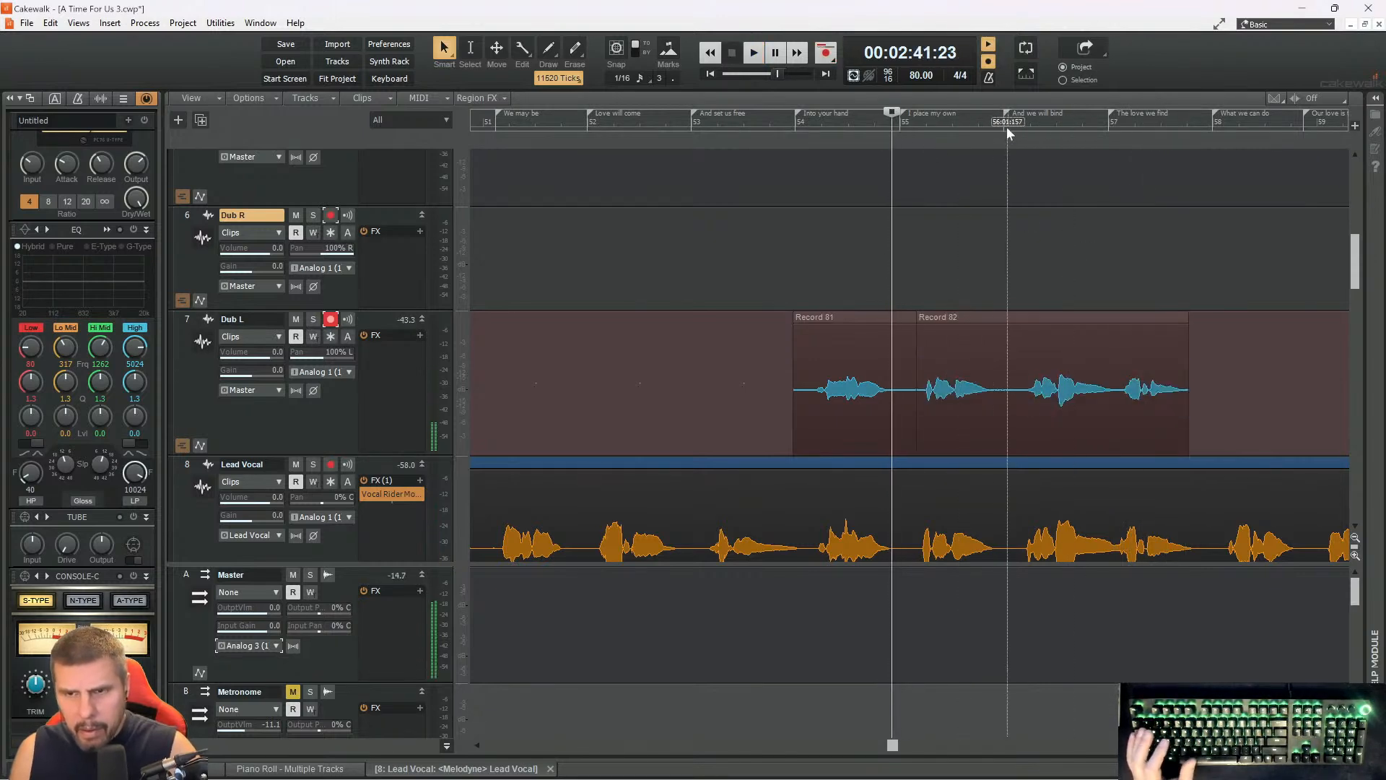
pyautogui.click(1006, 126)
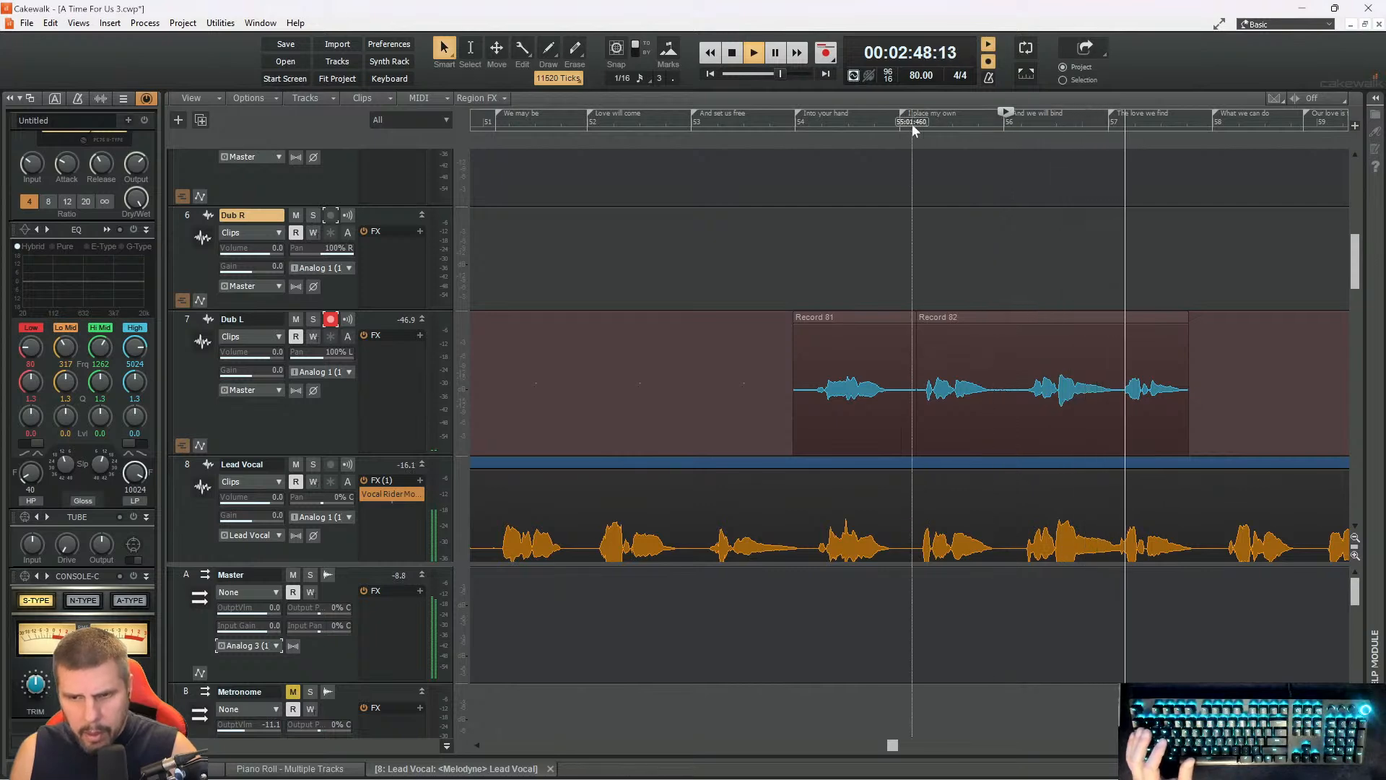
pyautogui.press('space')
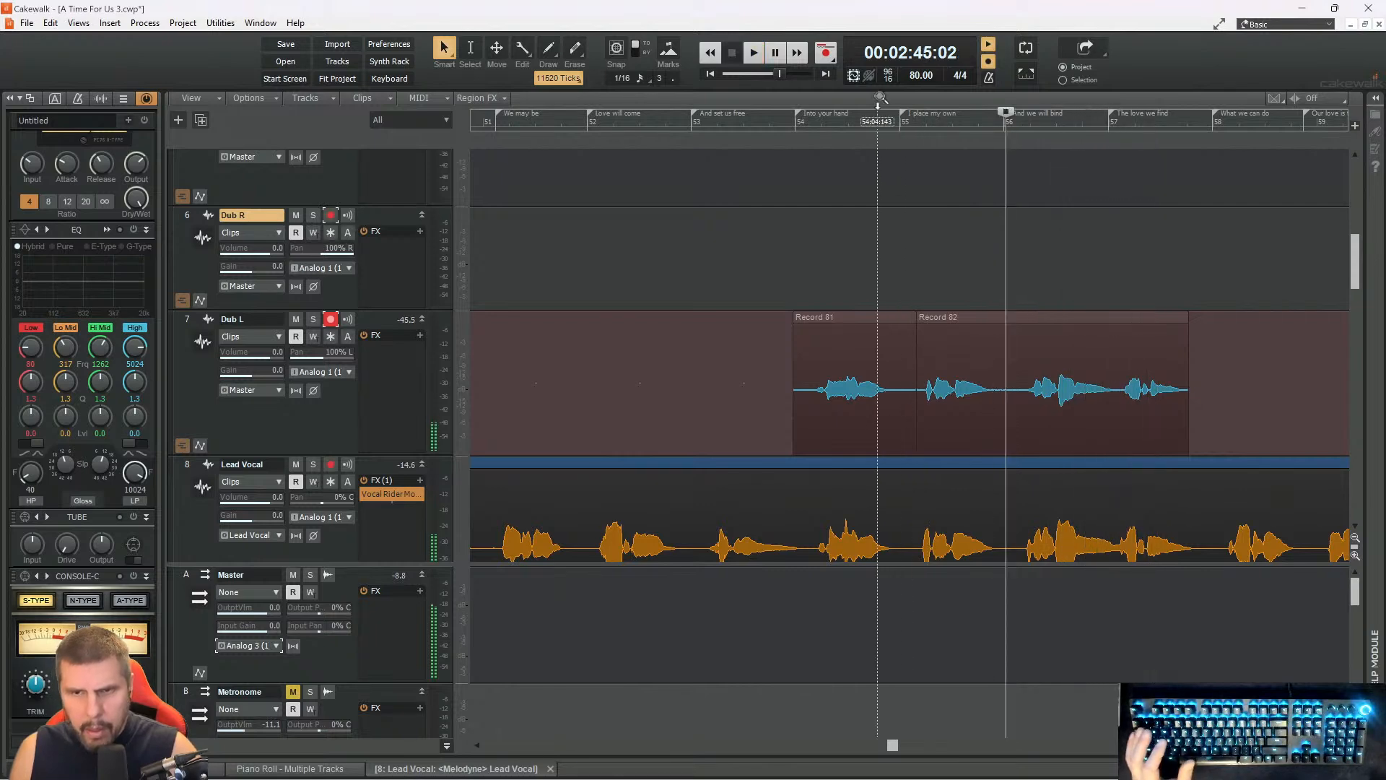
# - Re-record the Dub L double of bars 55 to 57 with a run-in from mid bar 54, and retake "I place my own" over bar 55
pyautogui.click(845, 124)
pyautogui.press('space')
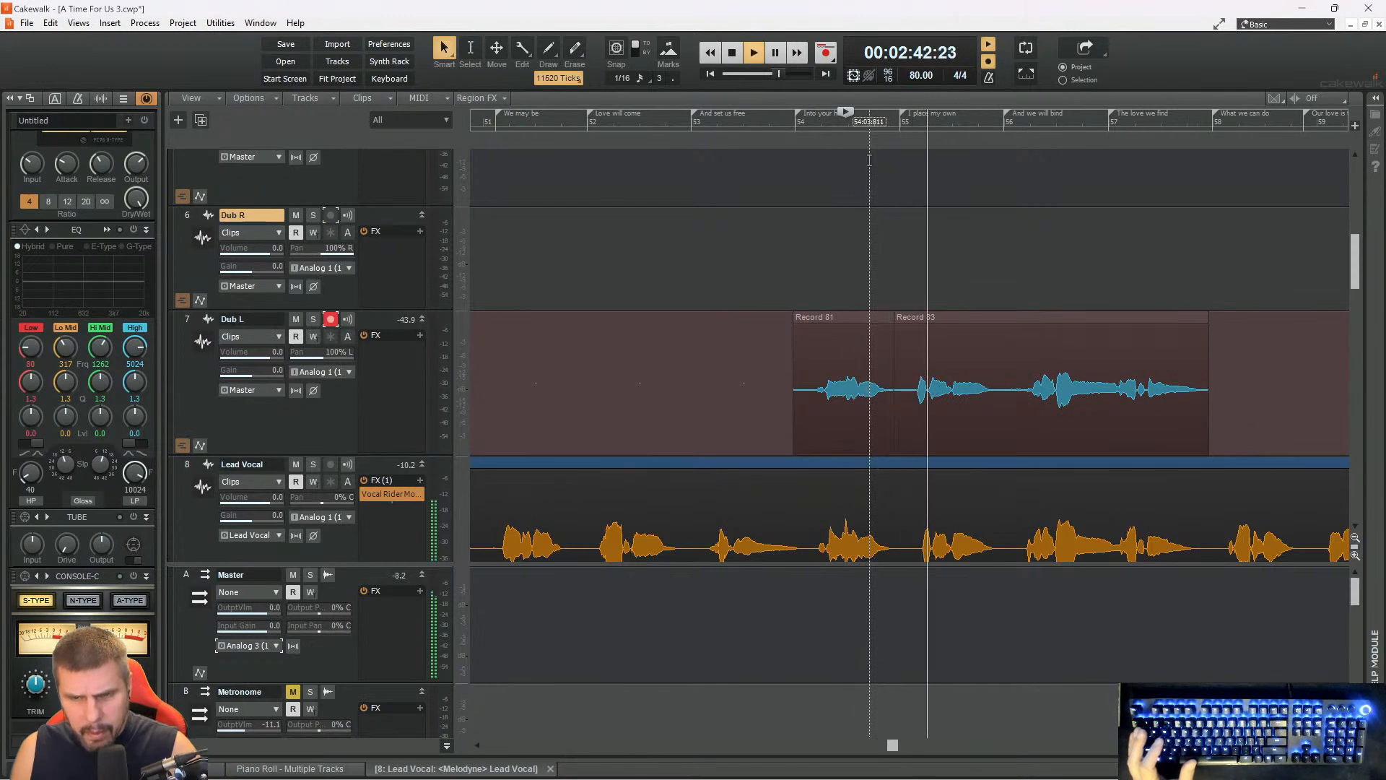
pyautogui.press('space')
pyautogui.press('space')
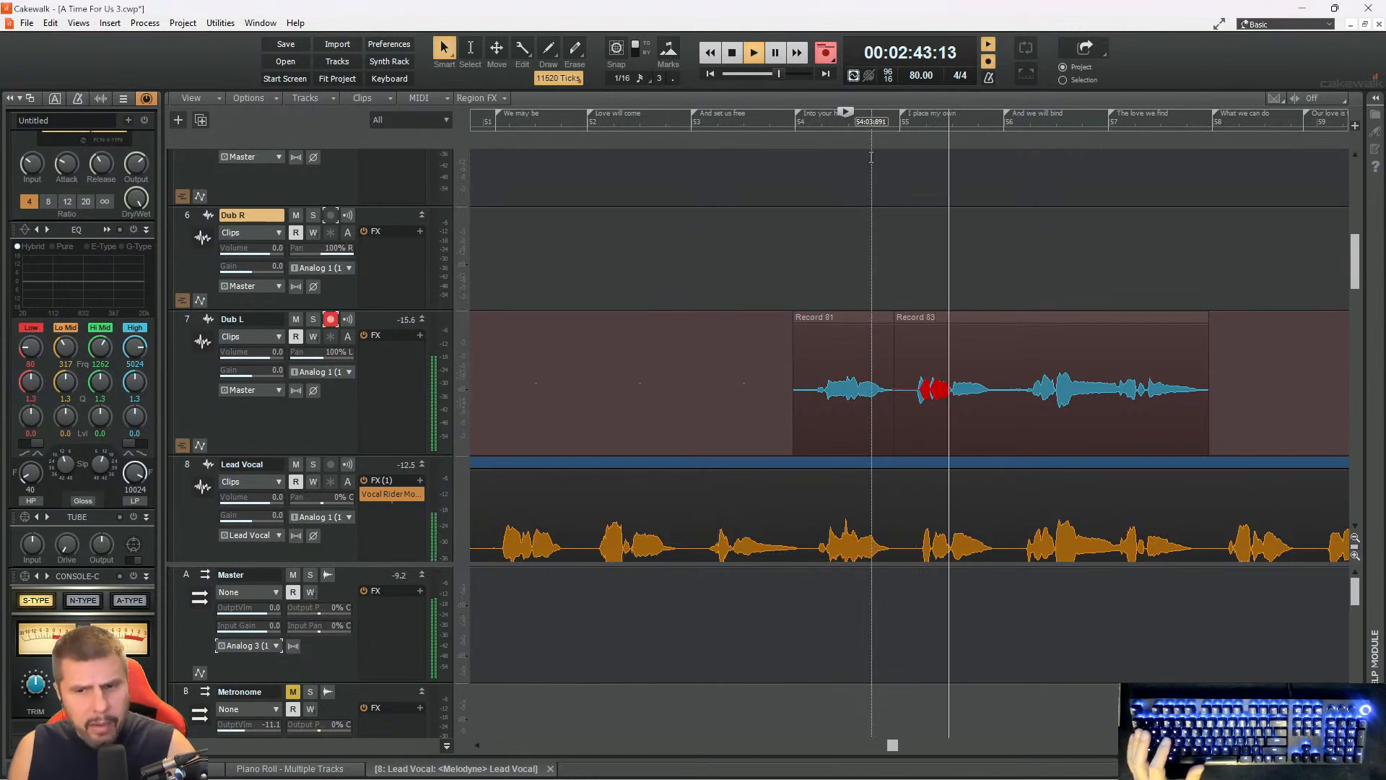
pyautogui.press('space')
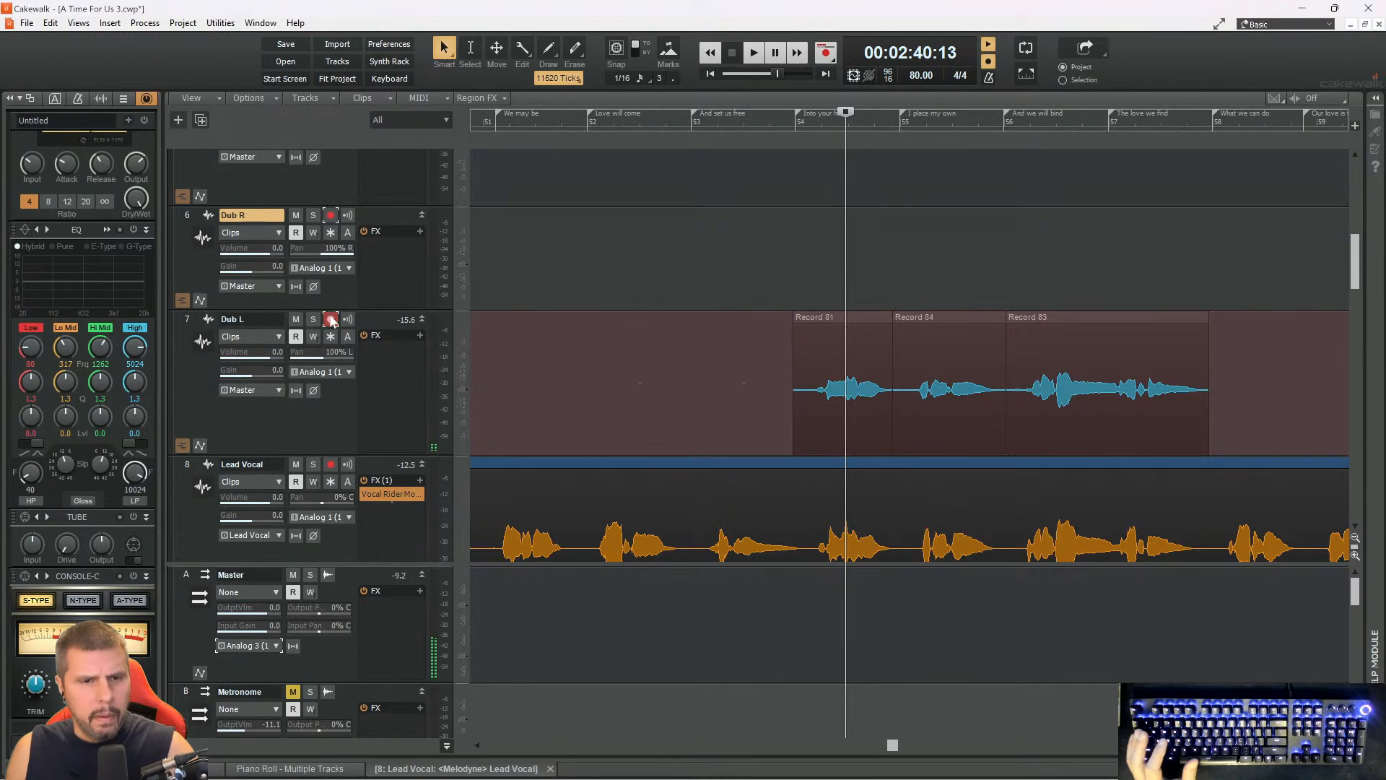
# - Arm Dub R instead of Dub L and record its double of bars 54 to 57, with a run-in from late bar 53
pyautogui.click(329, 215)
pyautogui.click(780, 129)
pyautogui.press('r')
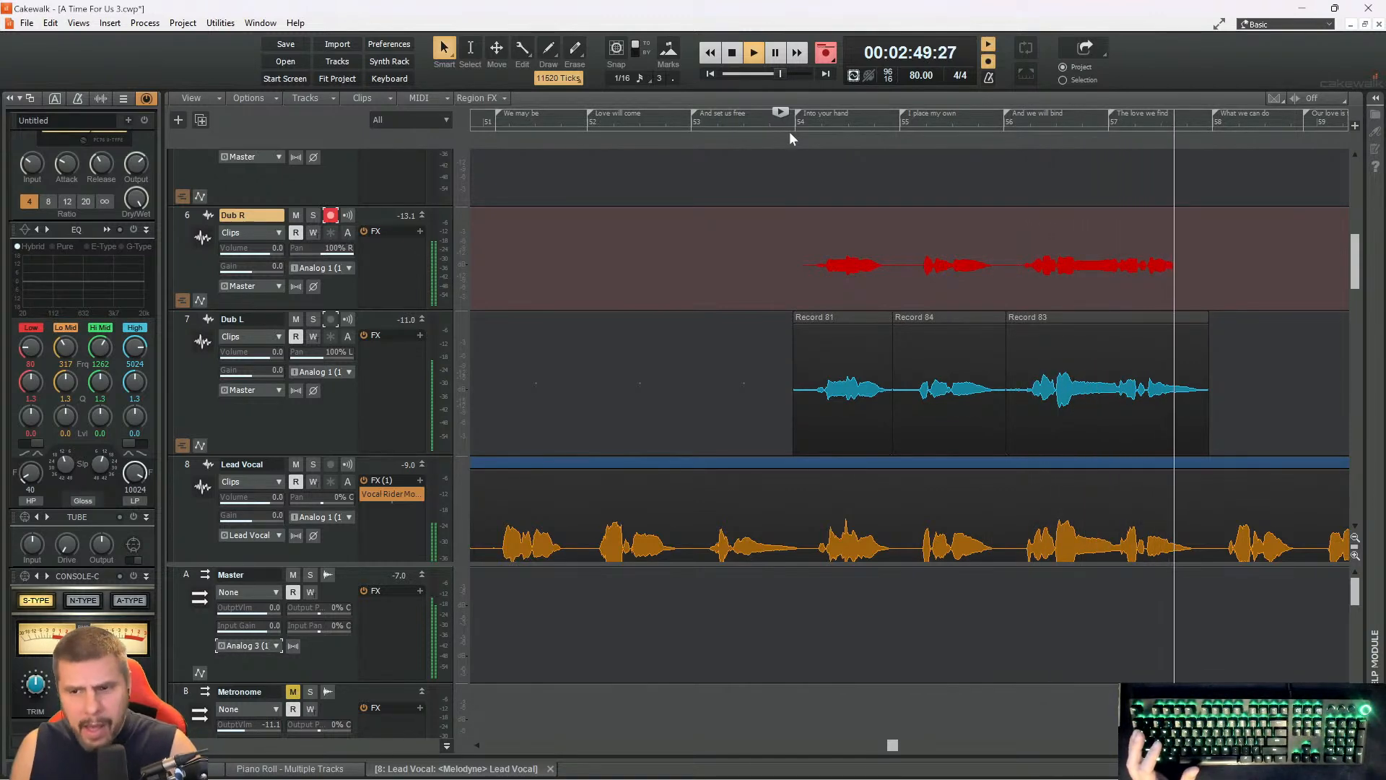
pyautogui.press('space')
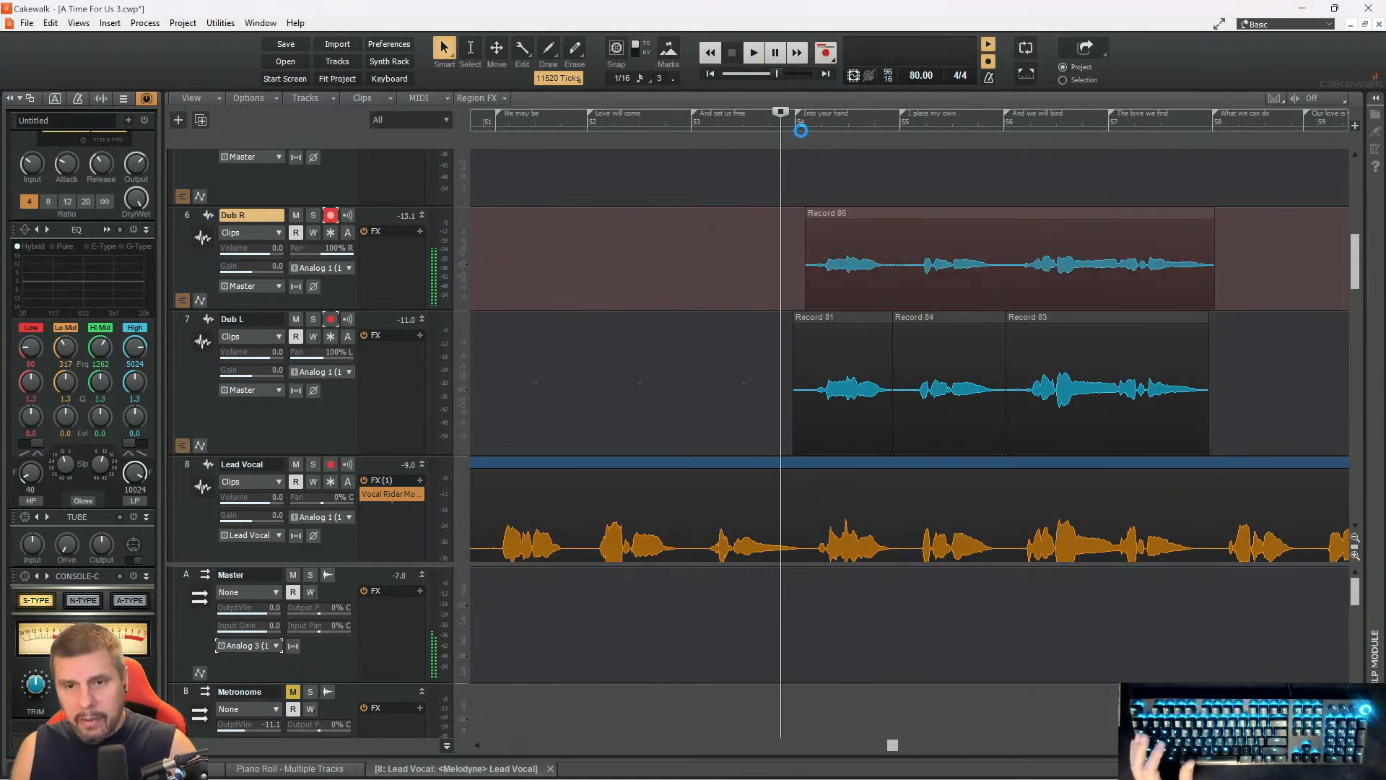
# - Disarm Dub R and play back both doubles from late bar 53, continuing through "Find a time for us" at bar 61
pyautogui.press('space')
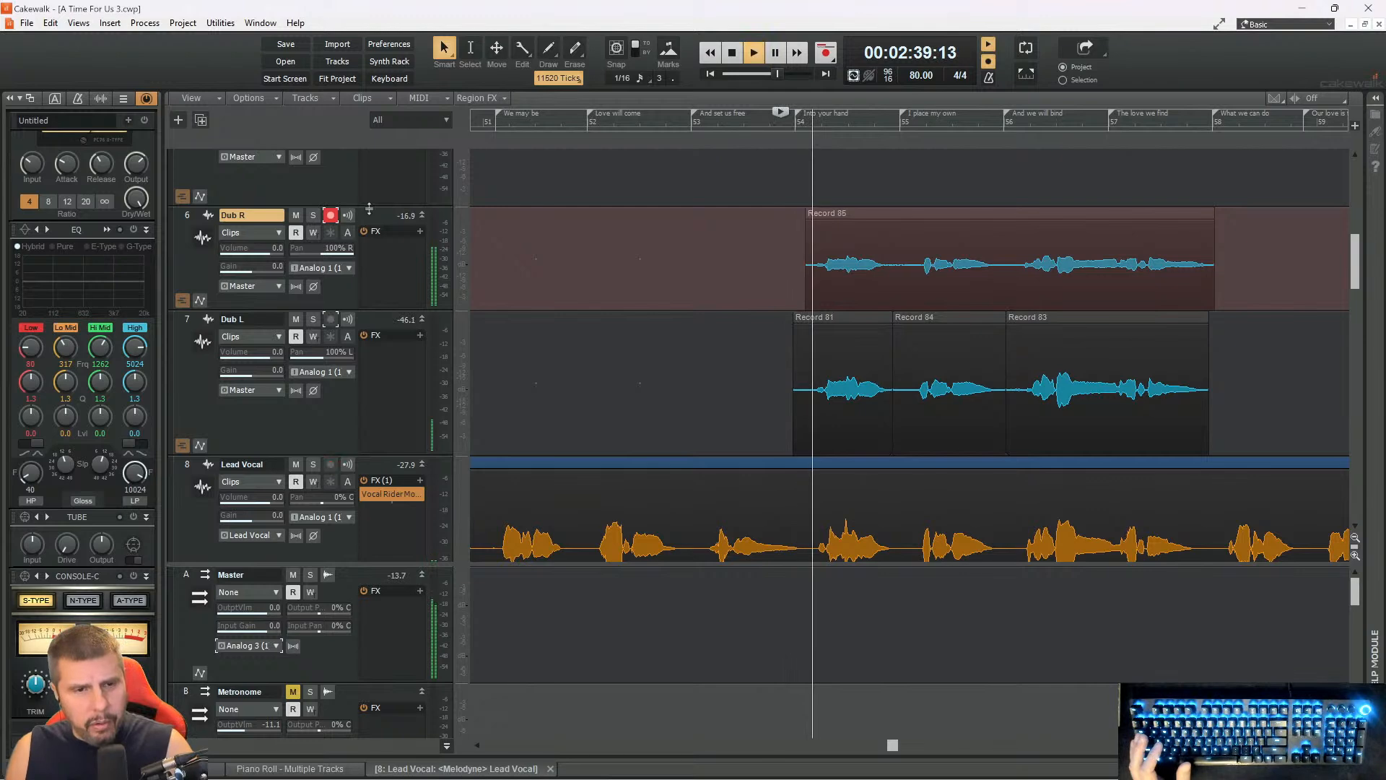
pyautogui.press('space')
pyautogui.click(331, 216)
pyautogui.press('space')
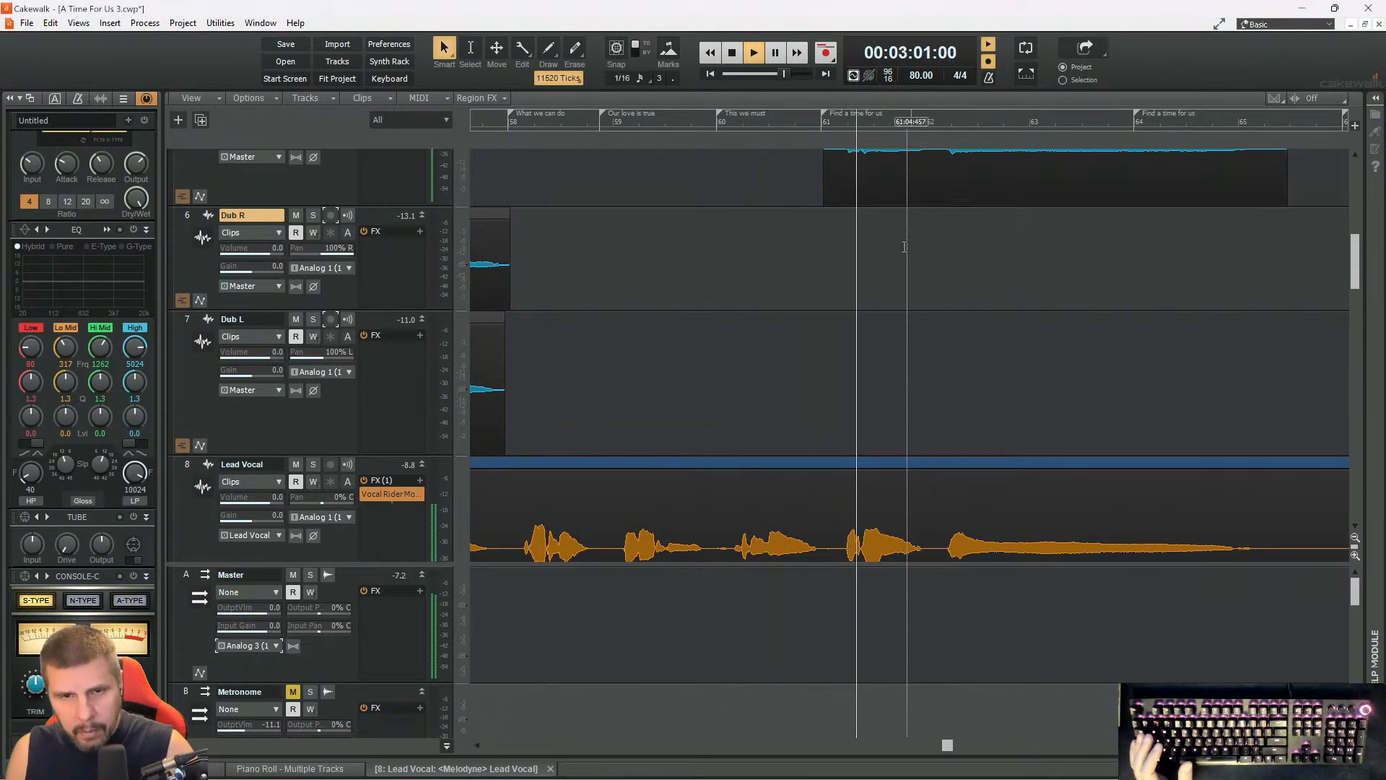
pyautogui.moveTo(947, 747); pyautogui.dragTo(903, 748)
pyautogui.press('space')
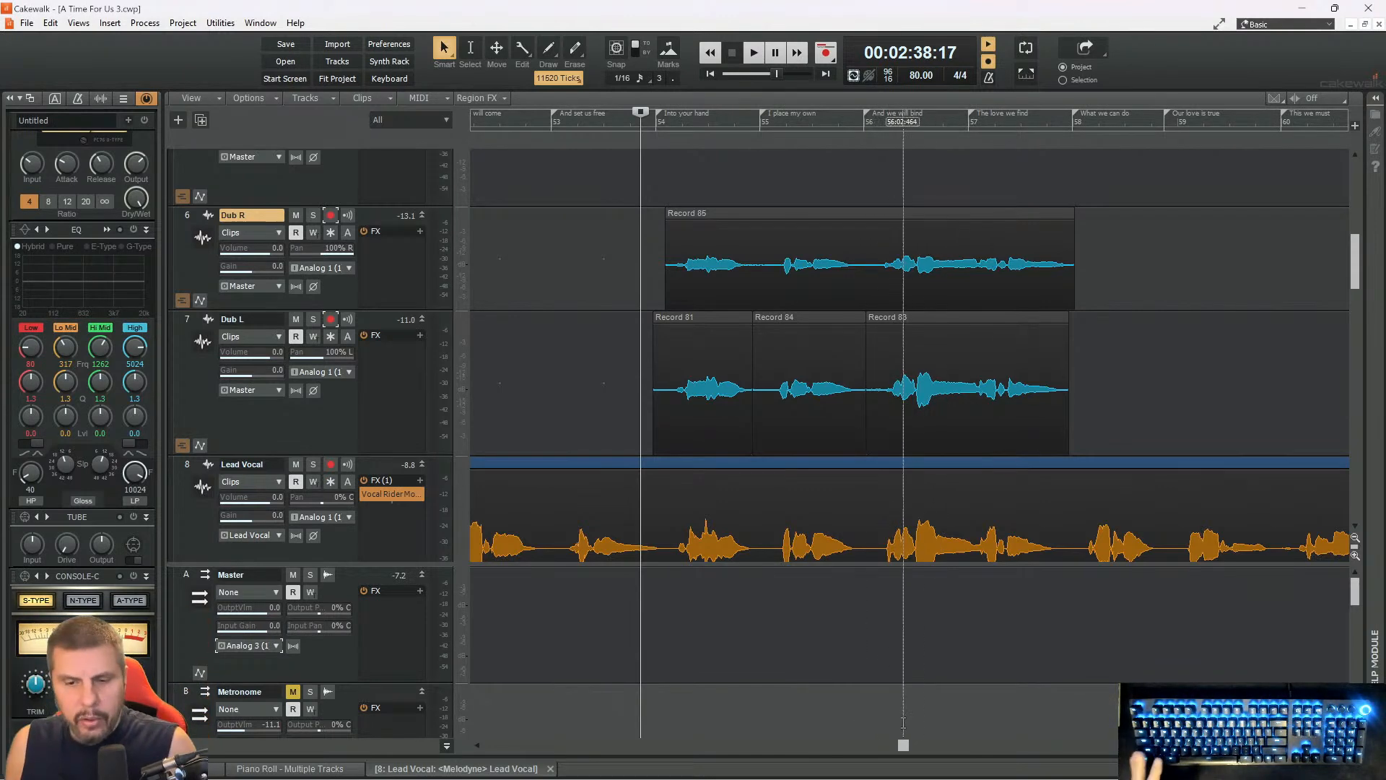
# - Return to the start of the song and place the play position in bar 5, before the first lead vocal phrase
pyautogui.moveTo(906, 747); pyautogui.dragTo(517, 764)
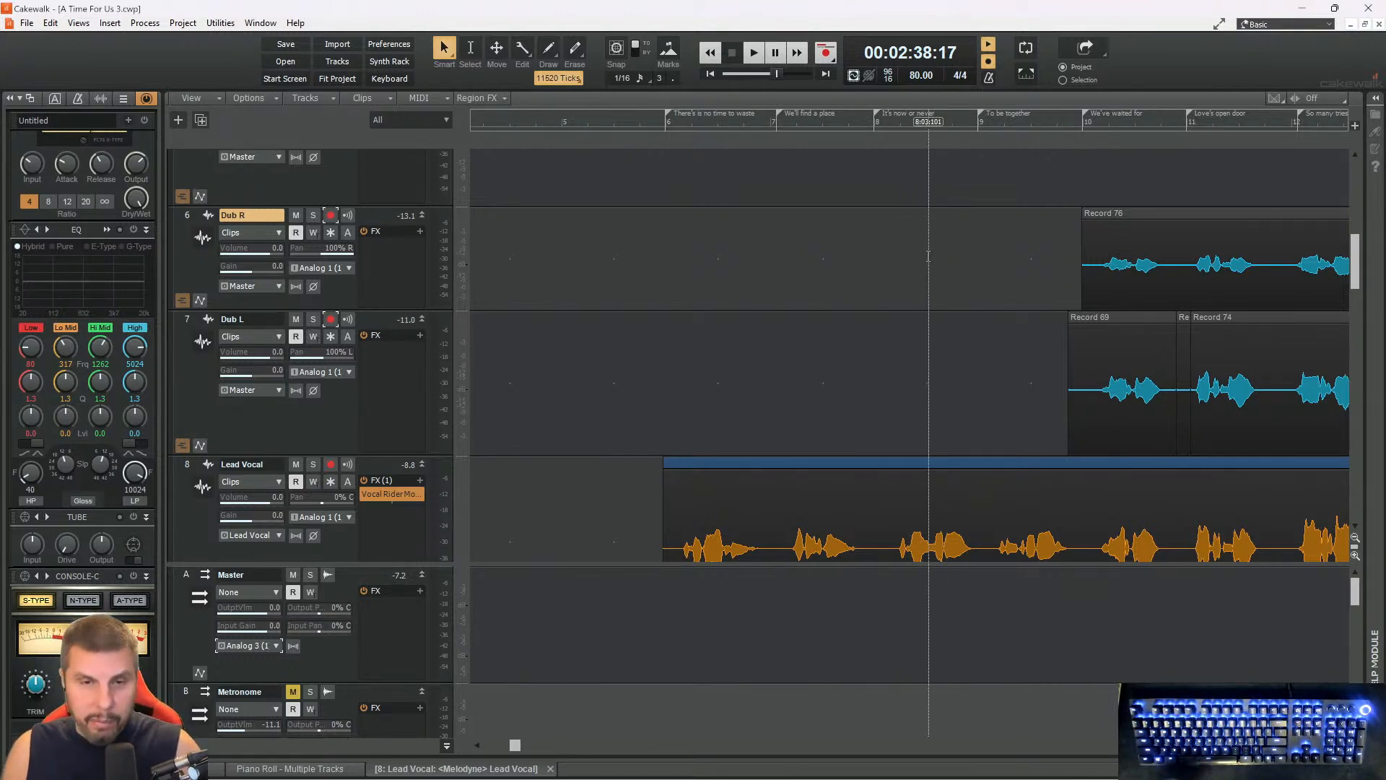
pyautogui.click(566, 127)
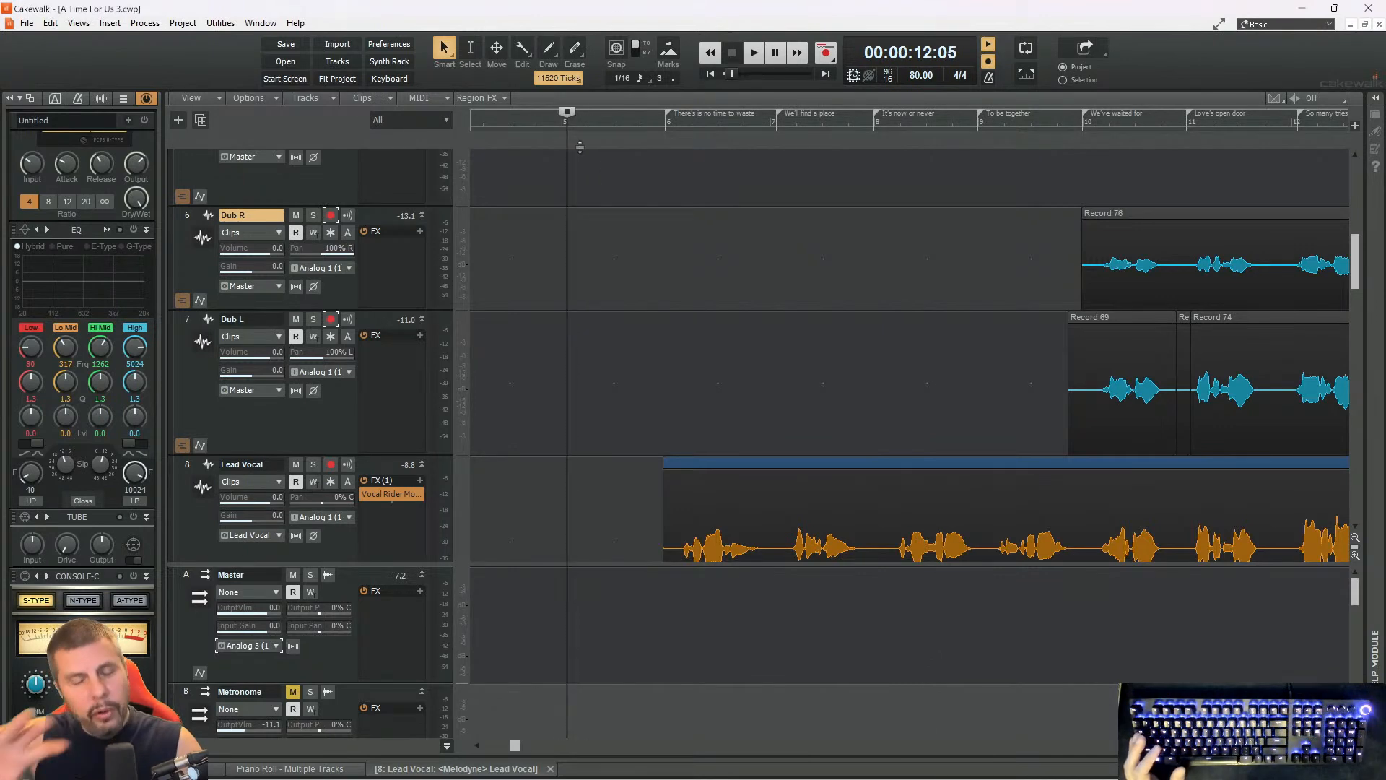
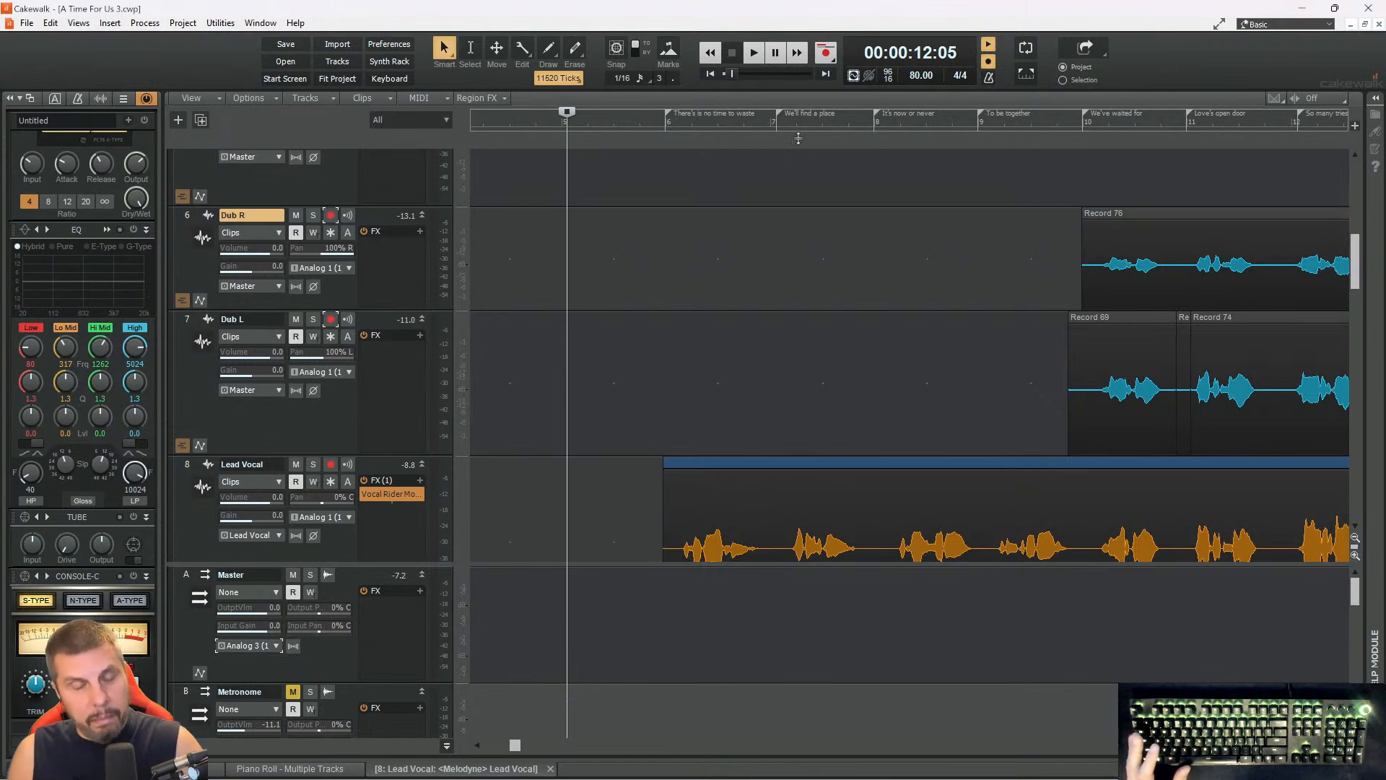
pyautogui.click(571, 126)
pyautogui.click(603, 124)
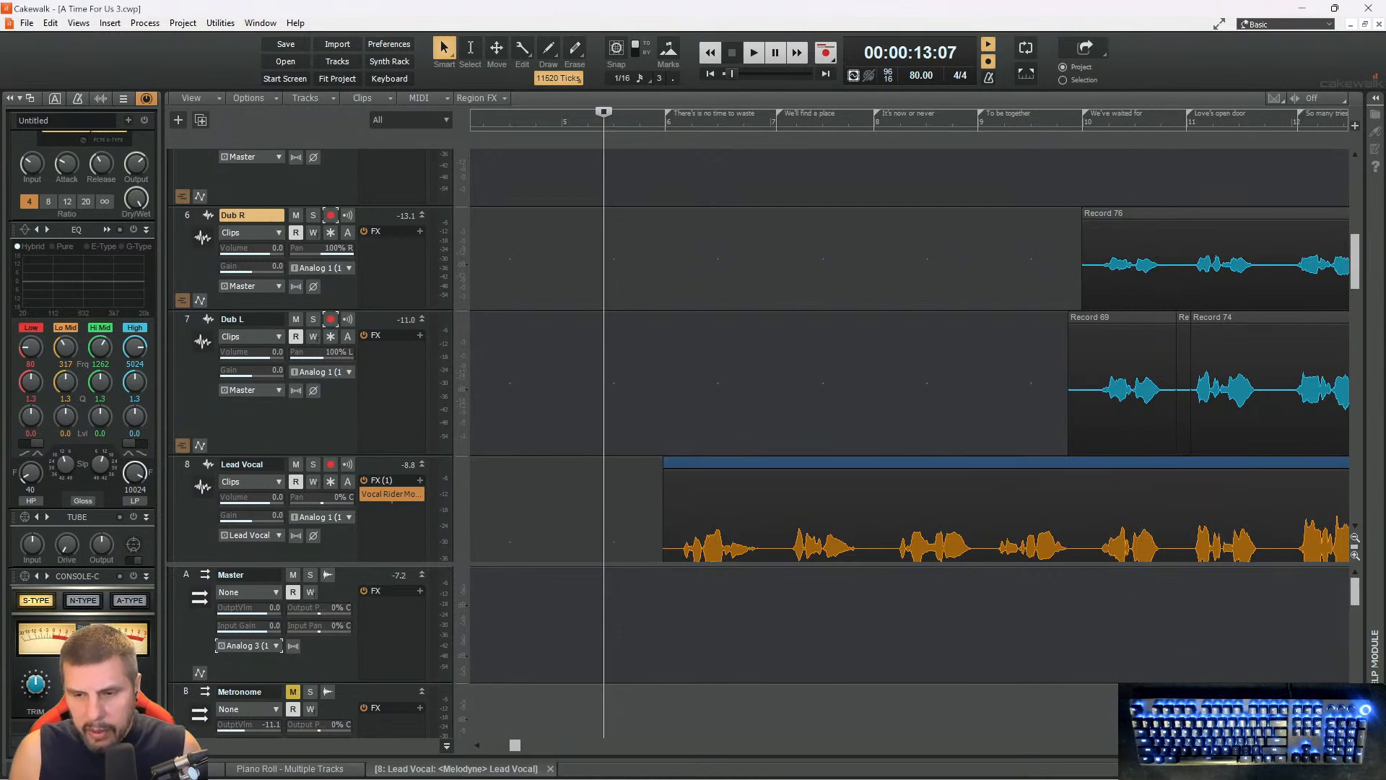
# - Examine the buffer size options in the Fireface USB Settings, cancel the dialog, and move the play position to the start of bar 5
pyautogui.click(1247, 763)
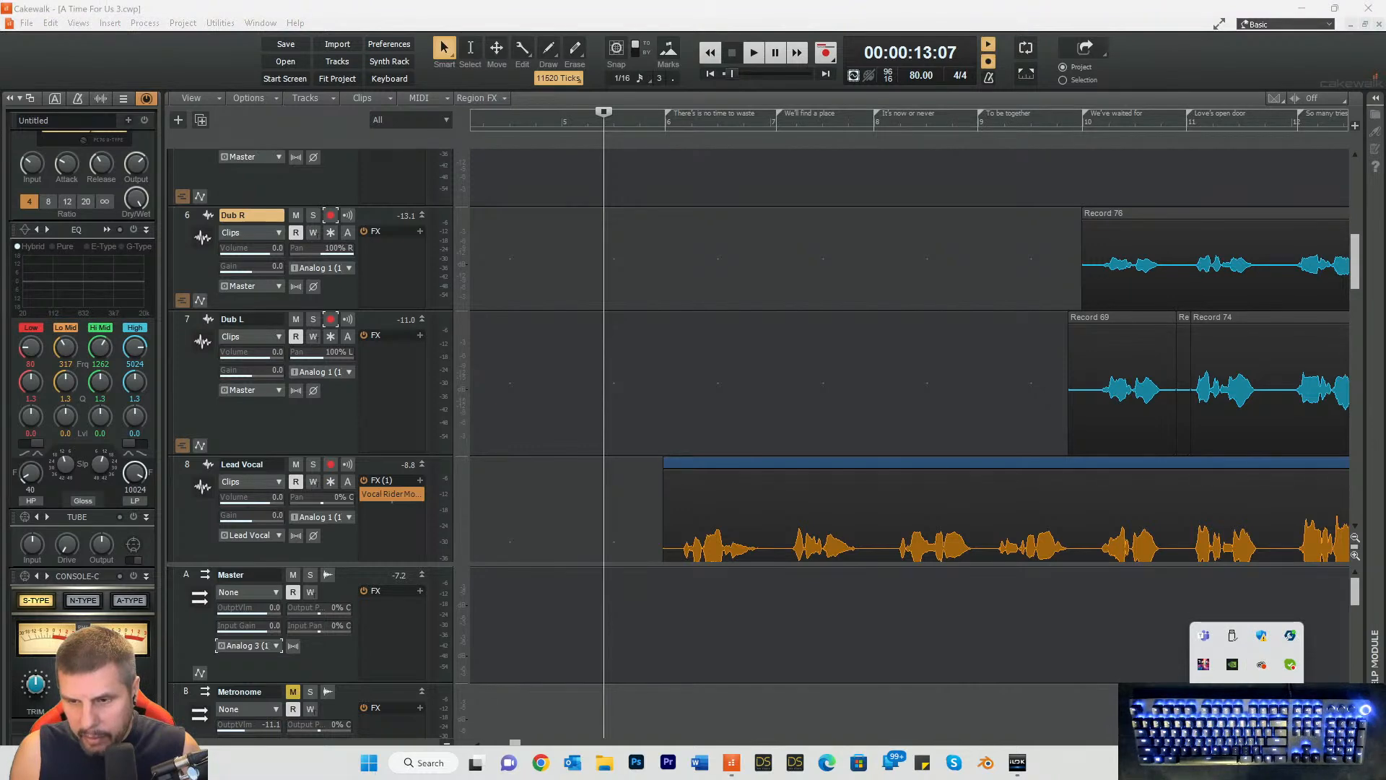
pyautogui.click(1232, 636)
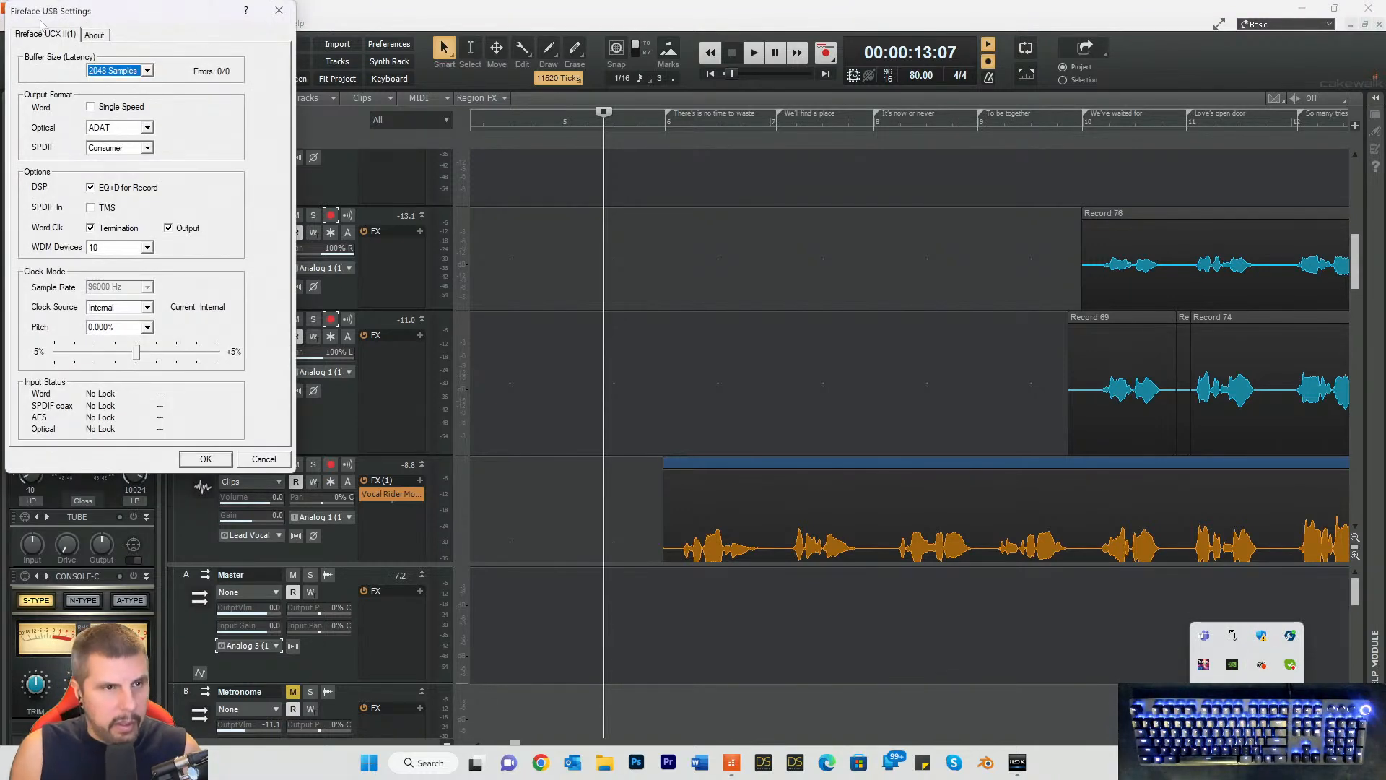
pyautogui.moveTo(127, 14); pyautogui.dragTo(327, 134)
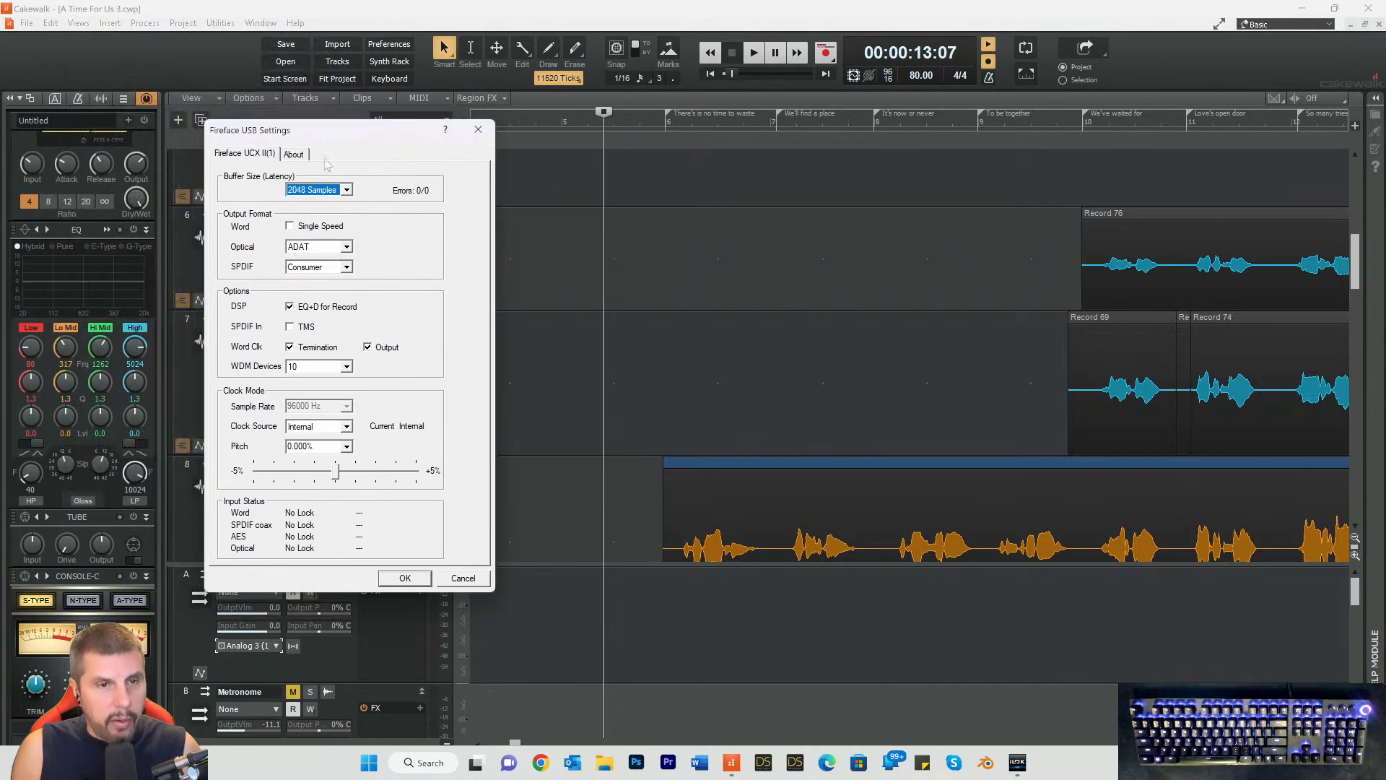
pyautogui.click(347, 189)
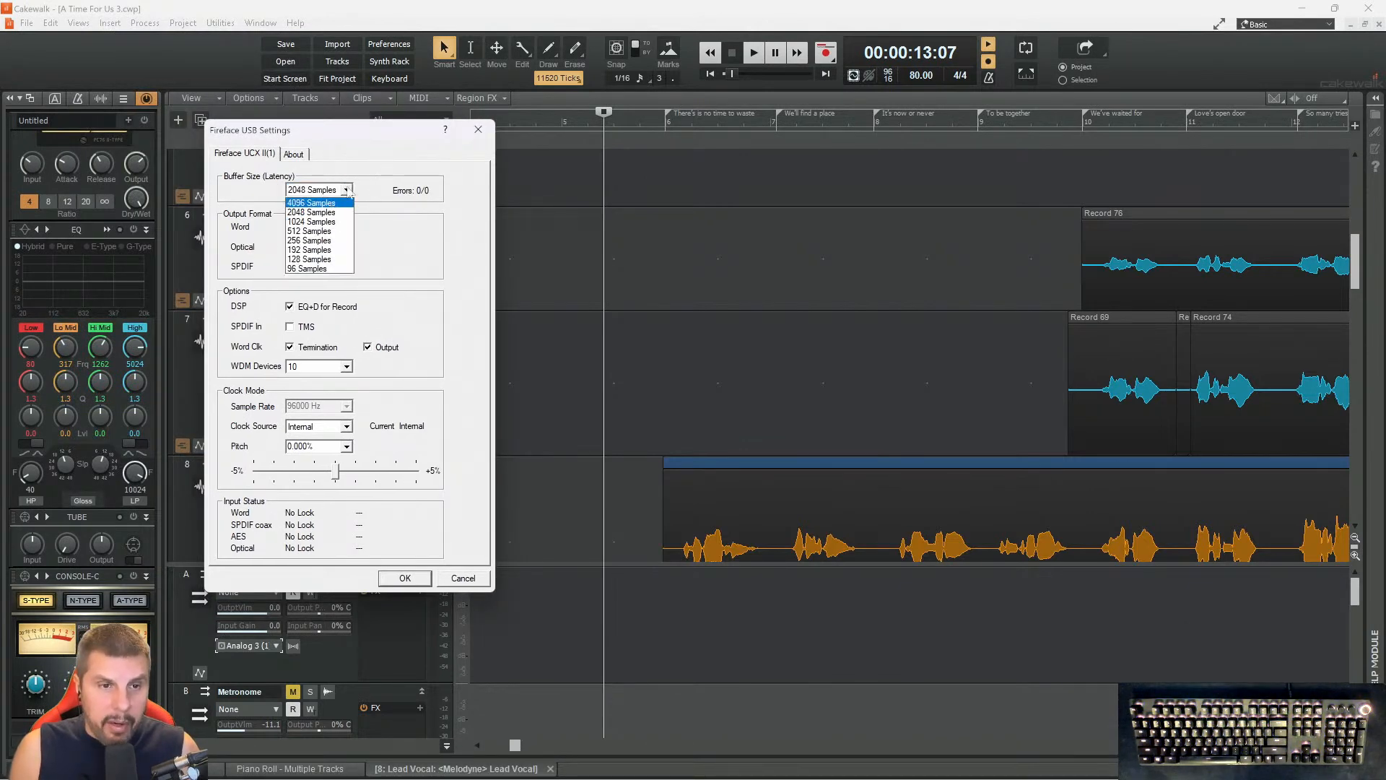
pyautogui.click(377, 172)
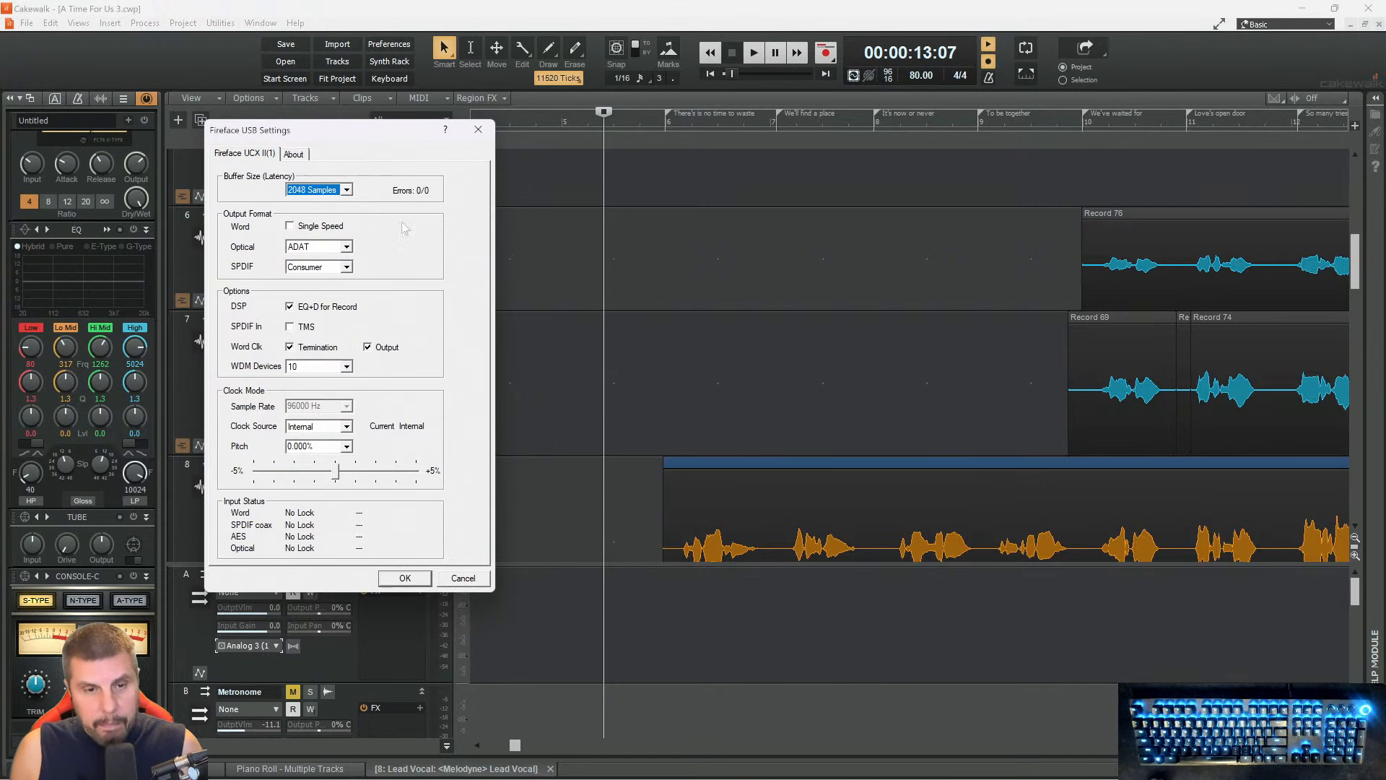
pyautogui.click(348, 191)
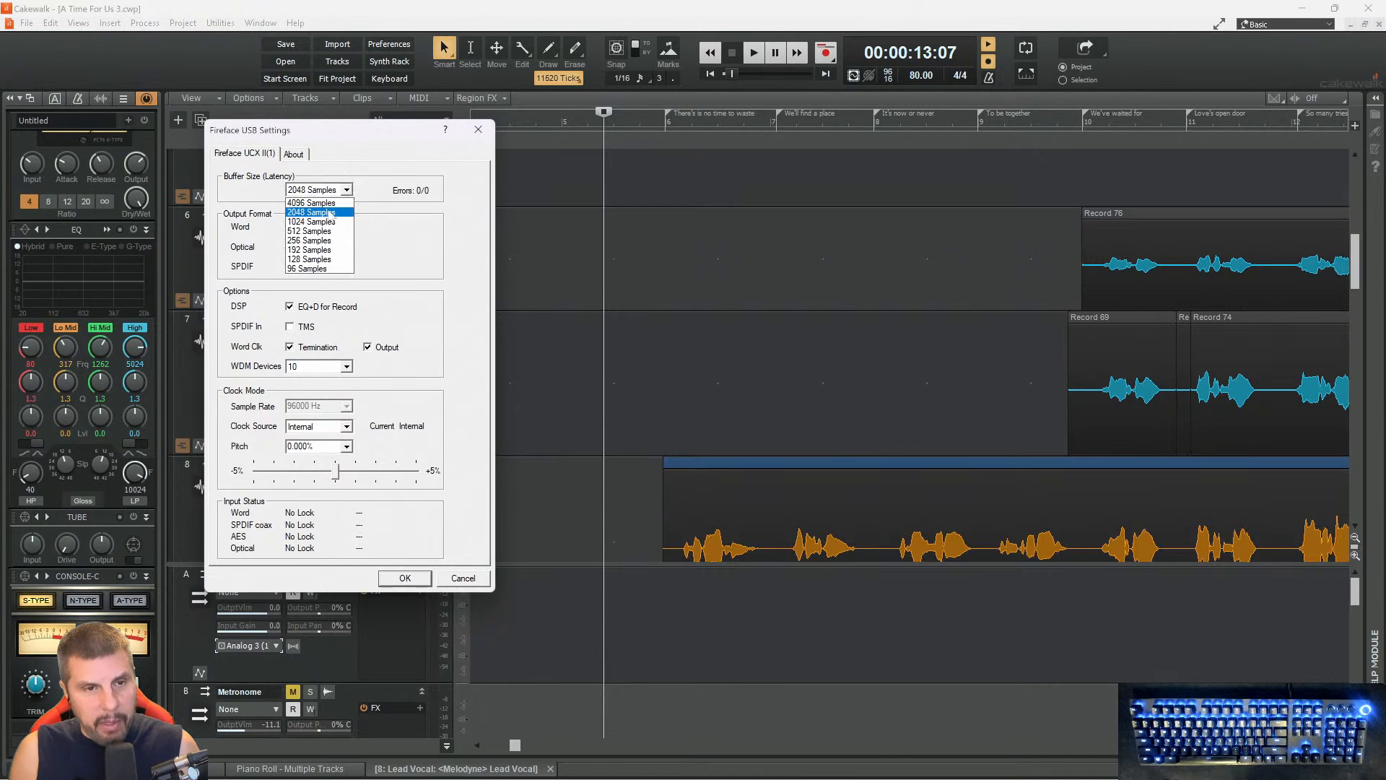
pyautogui.click(395, 179)
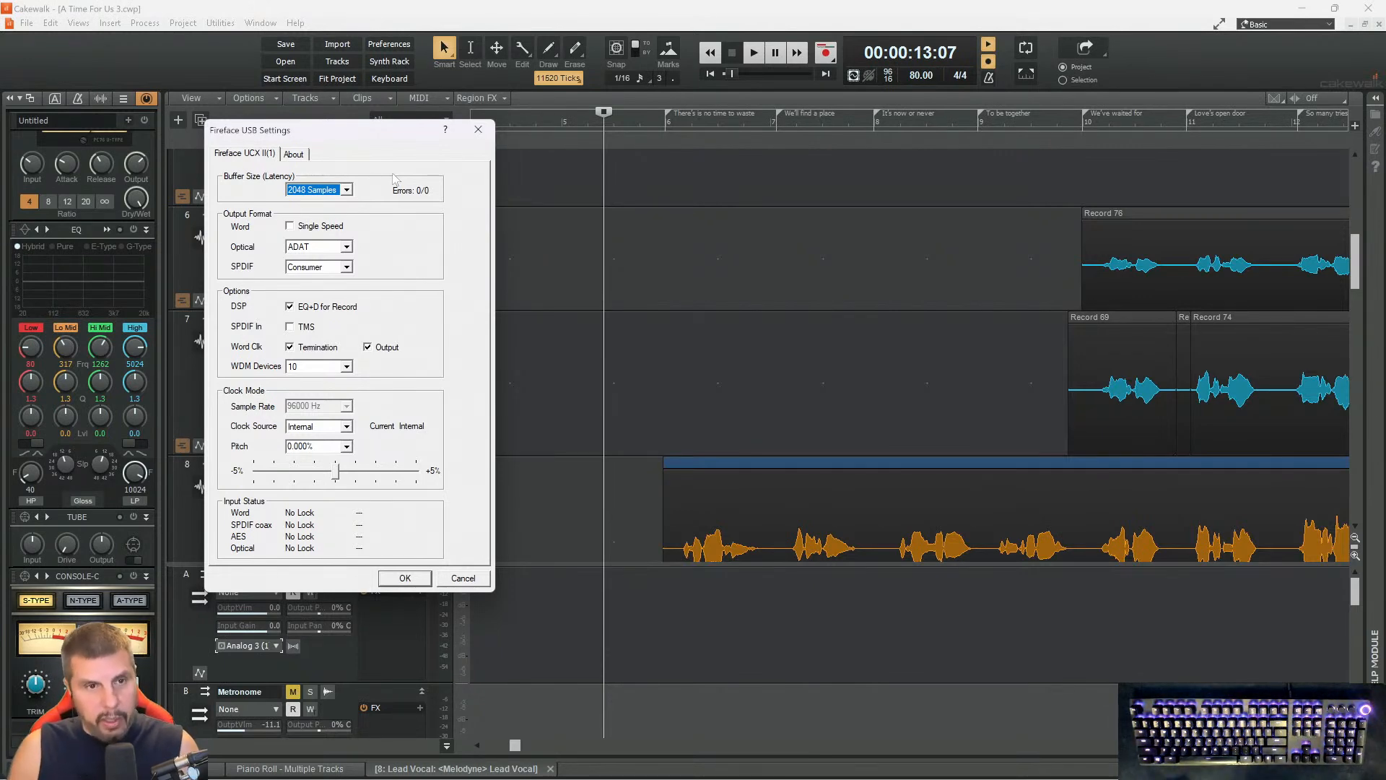
pyautogui.click(339, 190)
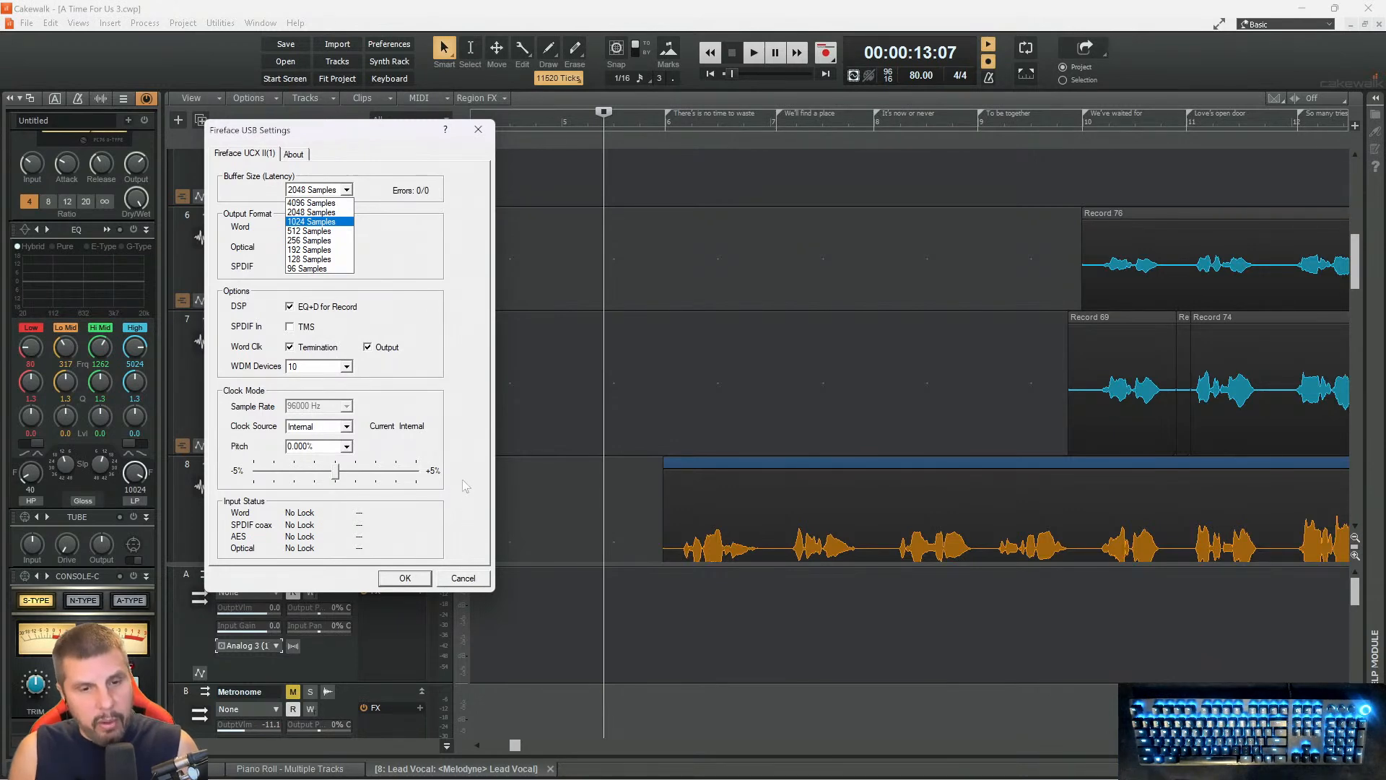
pyautogui.click(466, 457)
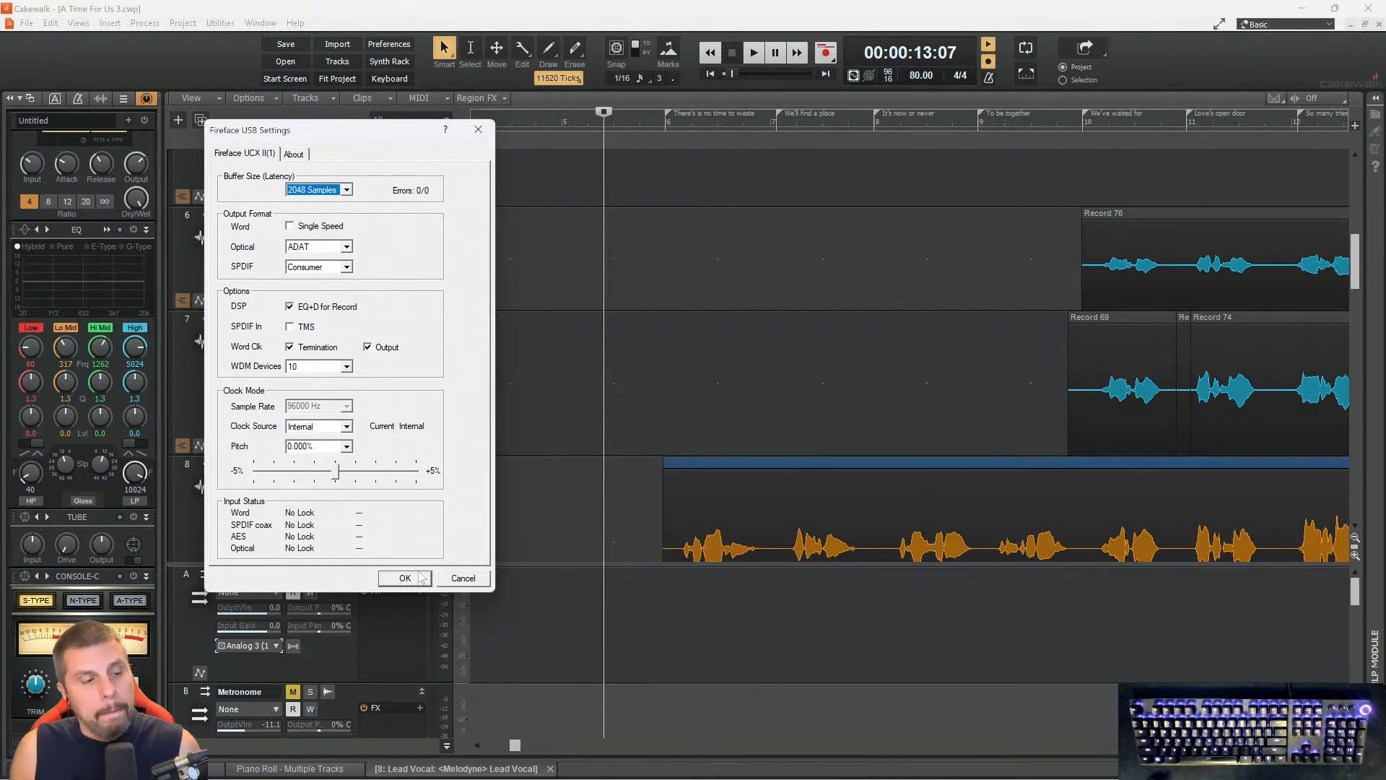
pyautogui.click(462, 578)
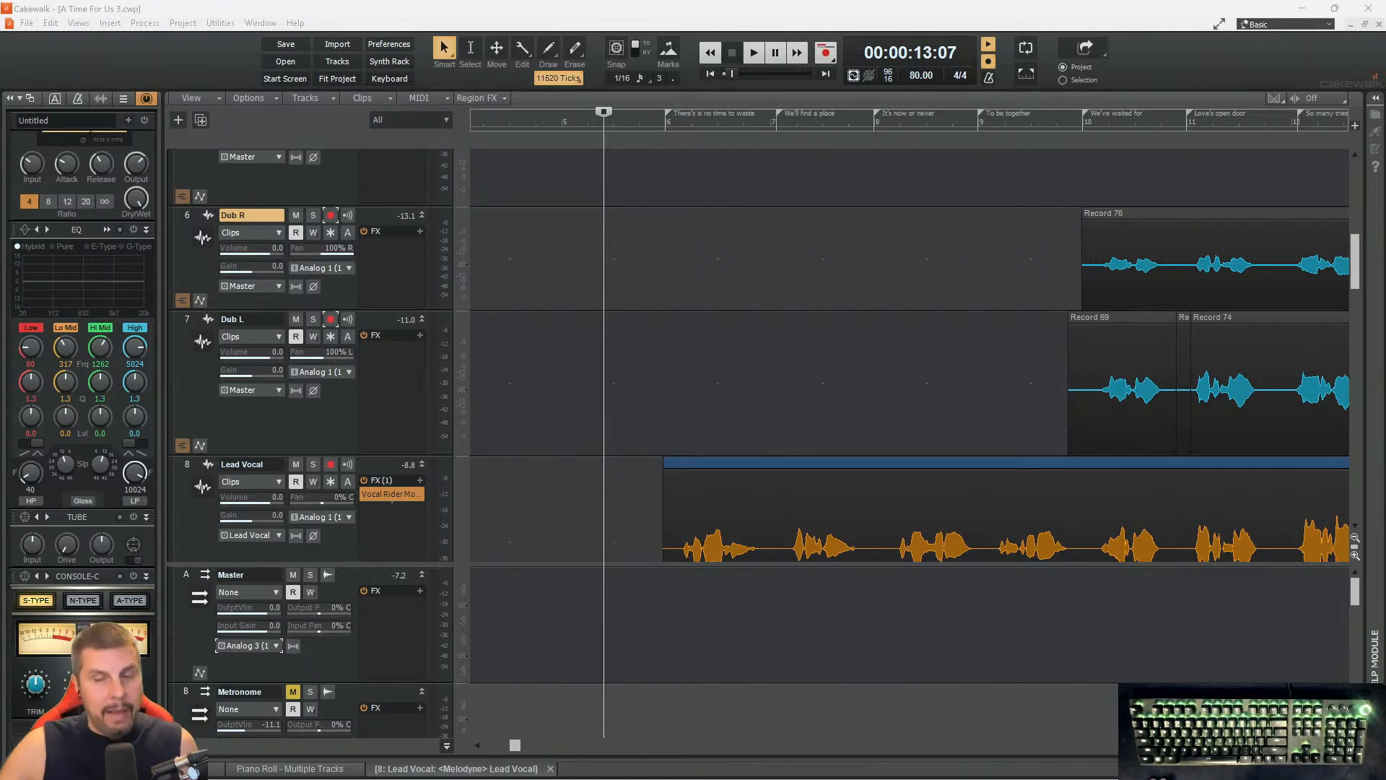
pyautogui.click(566, 123)
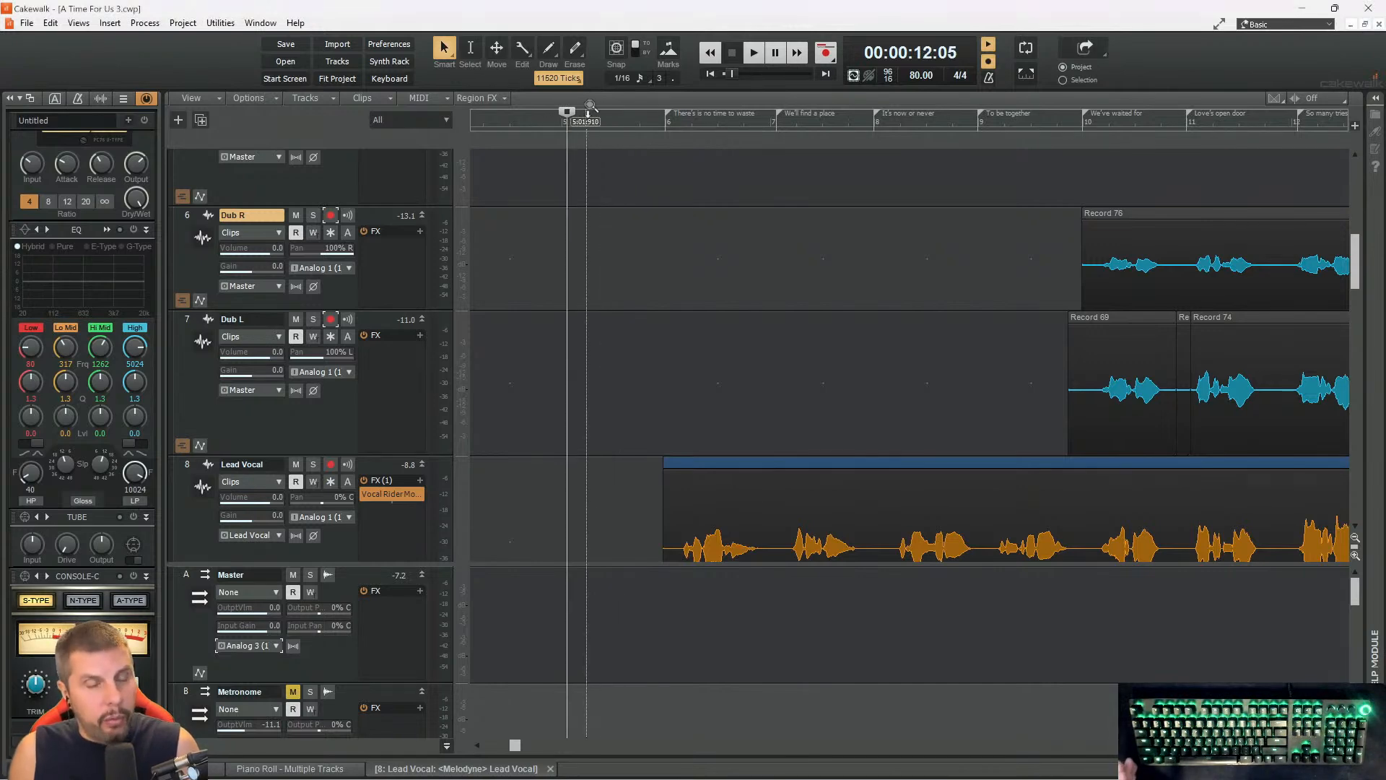